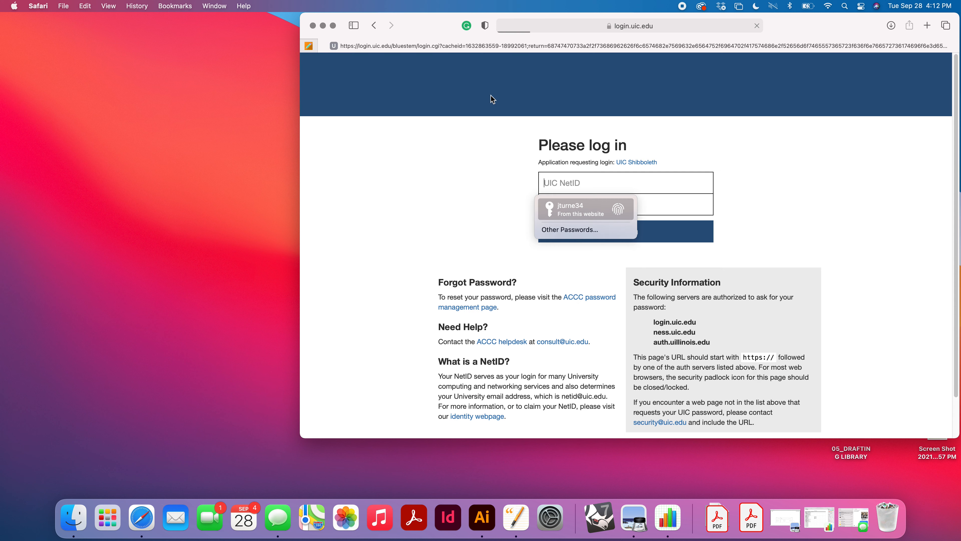
Step: Sign in with the saved NetID password and open the ARCH 105 Architectural Studio 1 course from My Courses
{"action": "key", "text": "Return"}
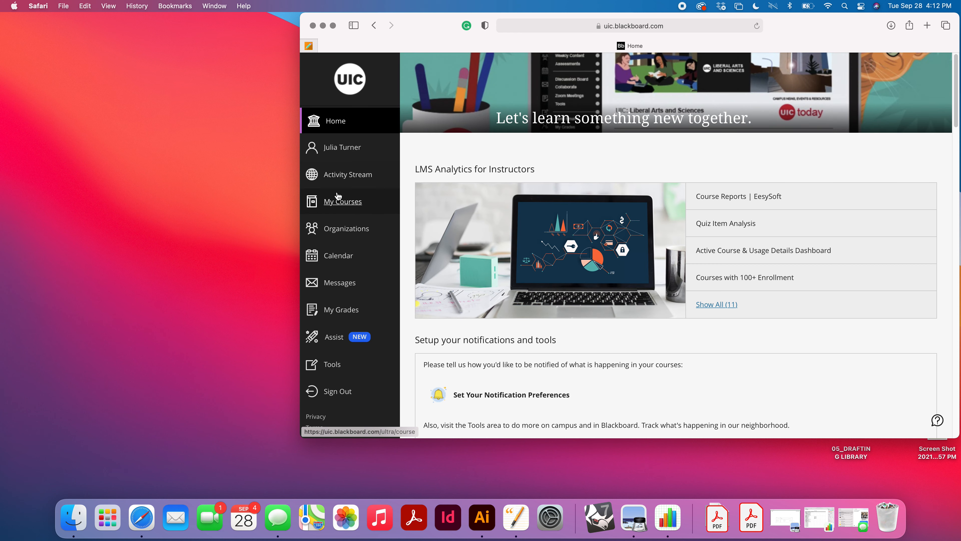
{"action": "left_click", "coordinate": [367, 204]}
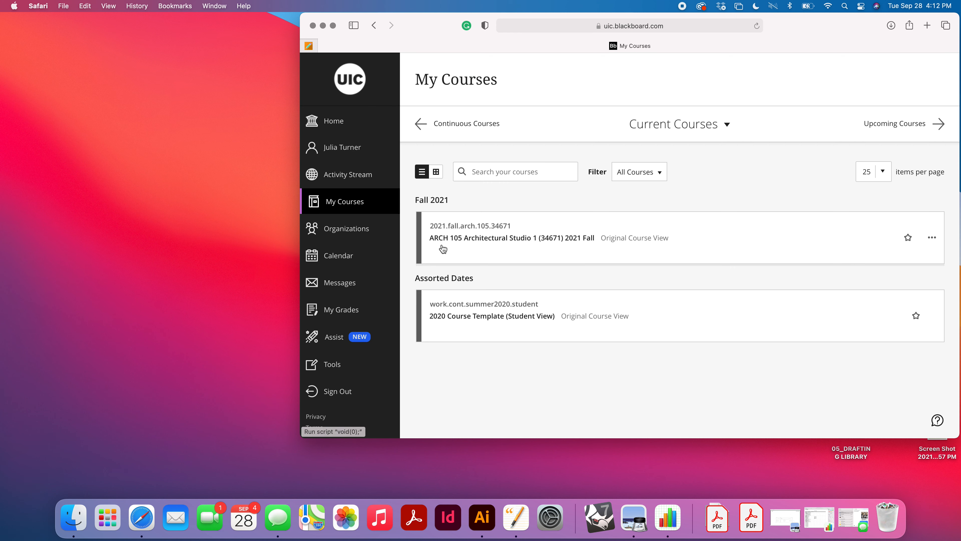
{"action": "left_click", "coordinate": [442, 238]}
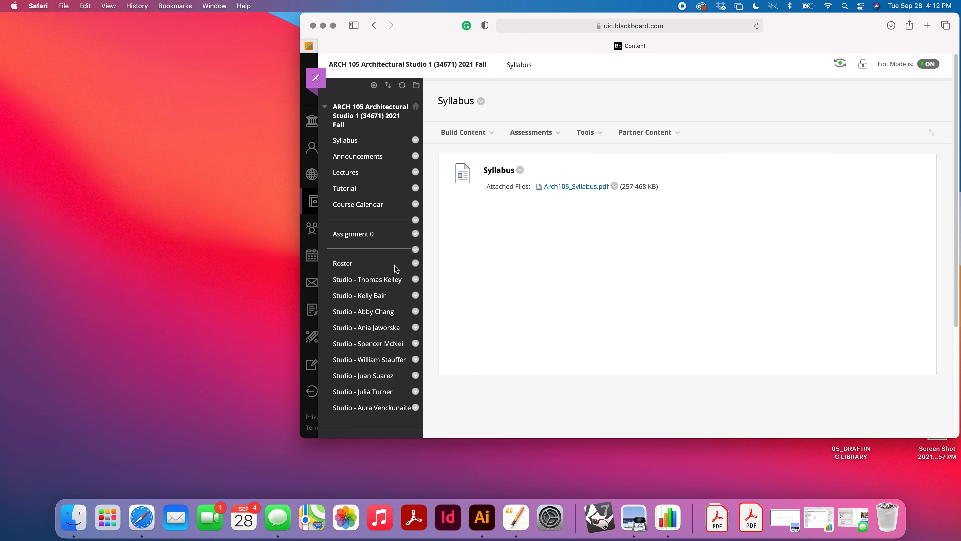
Step: Open your studio folder, then ASSIGNMENT 1 INFO, ASSIGNMENT 1 SHEETS and the 1D_WHITE U COMMAND HELP item
{"action": "left_click", "coordinate": [375, 394]}
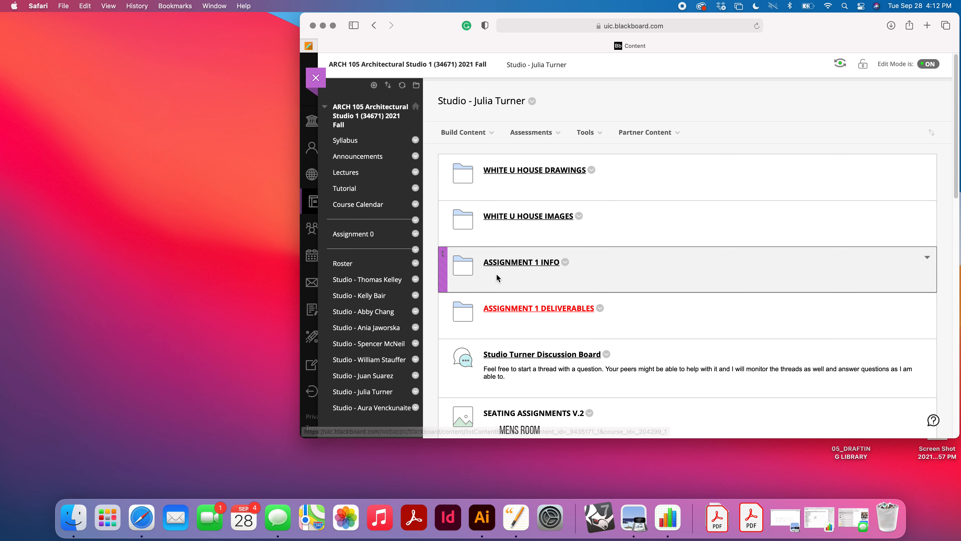
{"action": "left_click", "coordinate": [502, 265]}
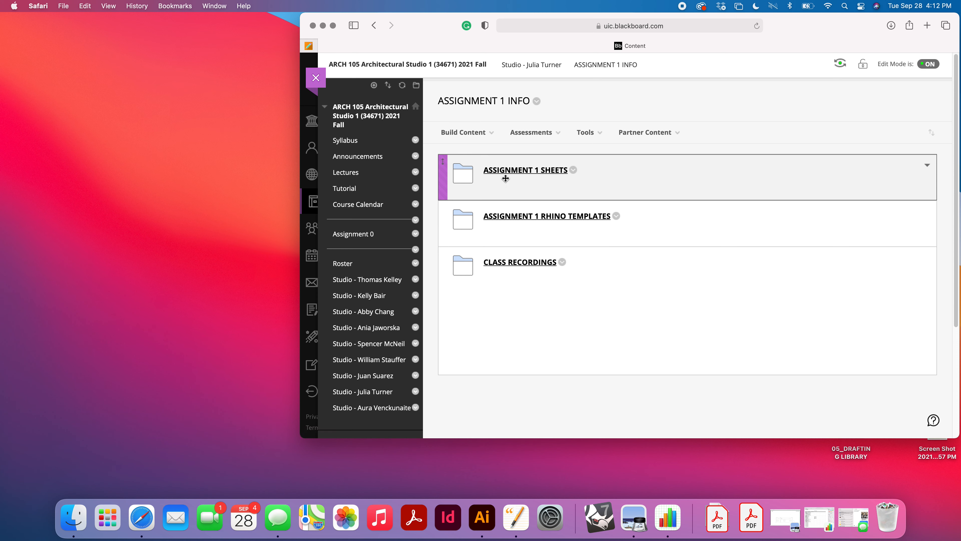
{"action": "left_click", "coordinate": [506, 175]}
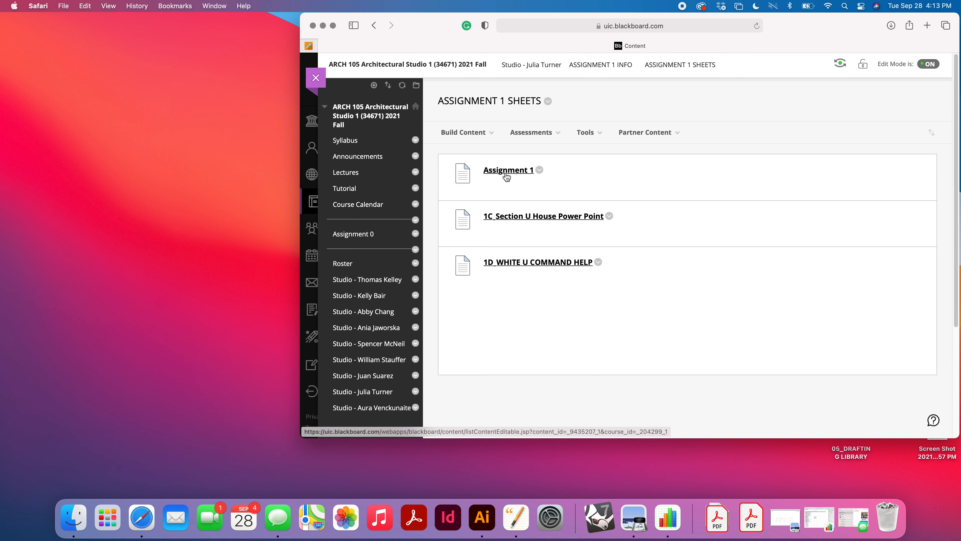
{"action": "left_click", "coordinate": [507, 263]}
Step: Read through the White U House modeling command help document
{"action": "scroll", "coordinate": [621, 202], "scroll_direction": "down", "scroll_amount": 10}
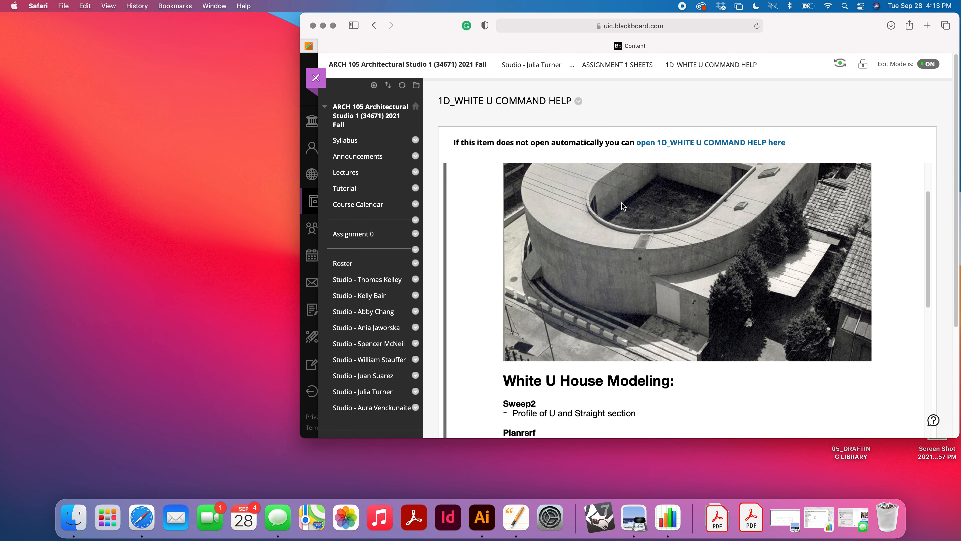
{"action": "scroll", "coordinate": [611, 219], "scroll_direction": "down", "scroll_amount": 7}
{"action": "scroll", "coordinate": [571, 241], "scroll_direction": "up", "scroll_amount": 4}
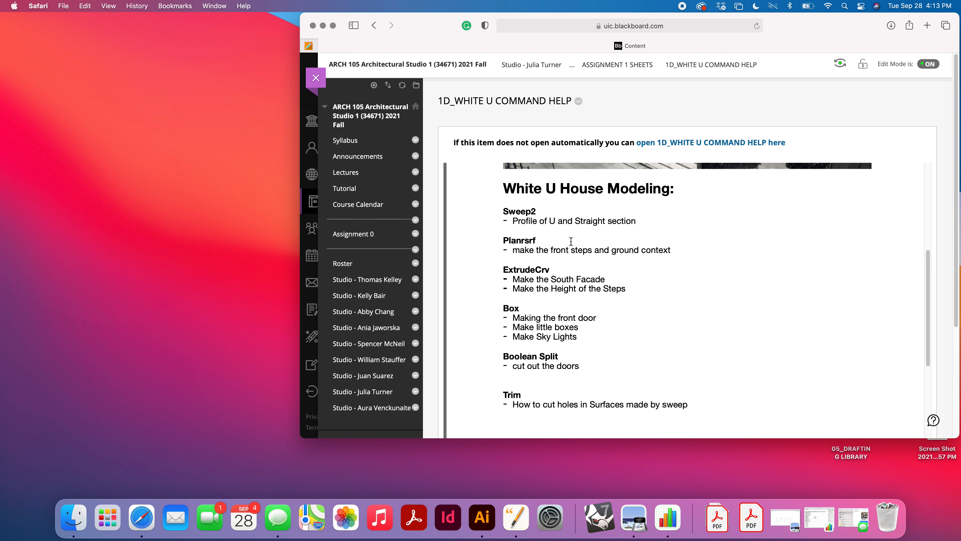
{"action": "scroll", "coordinate": [571, 241], "scroll_direction": "down", "scroll_amount": 10}
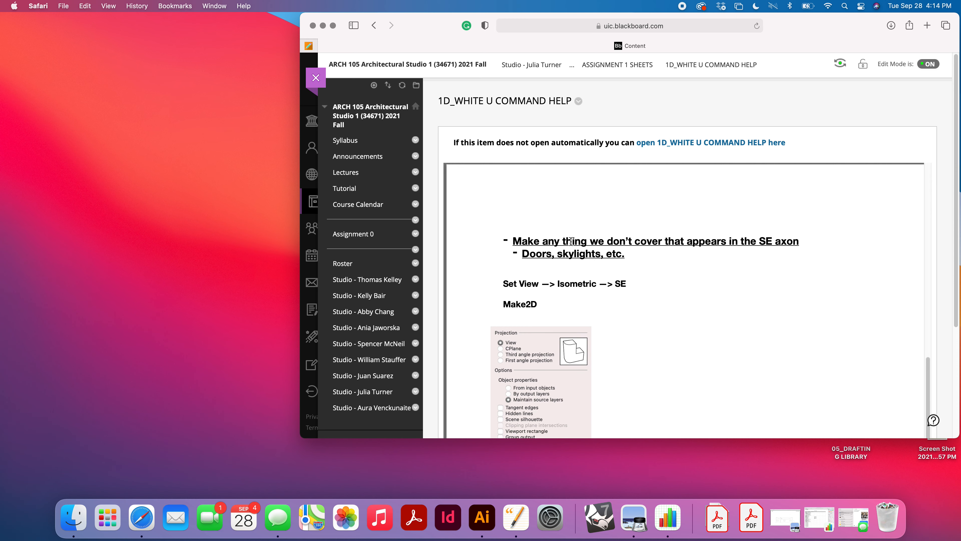
{"action": "scroll", "coordinate": [570, 241], "scroll_direction": "down", "scroll_amount": 10}
{"action": "scroll", "coordinate": [562, 256], "scroll_direction": "down", "scroll_amount": 5}
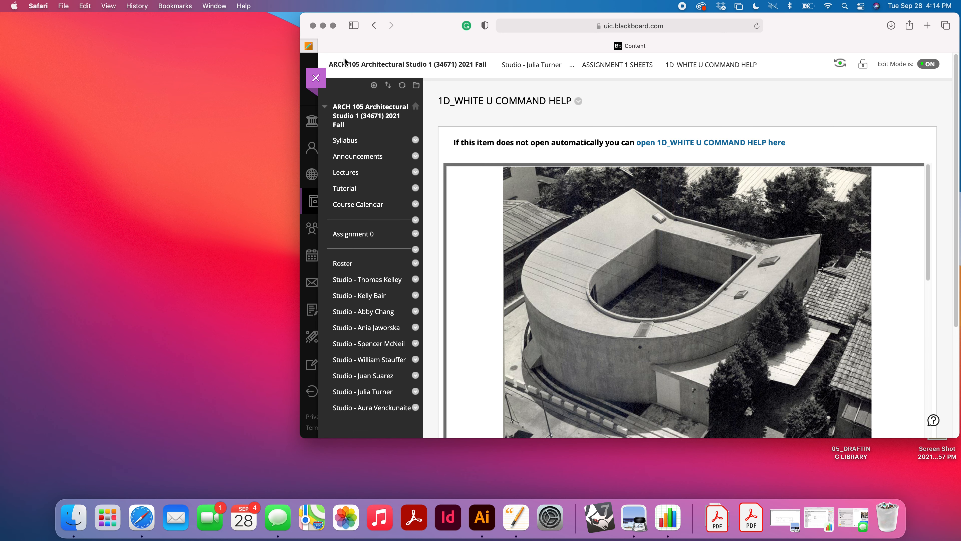
Step: Minimize the browser, launch Rhino and open the recent model 1C_TURNER_WHITE U.3dm, continuing past the missing image files dialog
{"action": "left_click", "coordinate": [322, 25]}
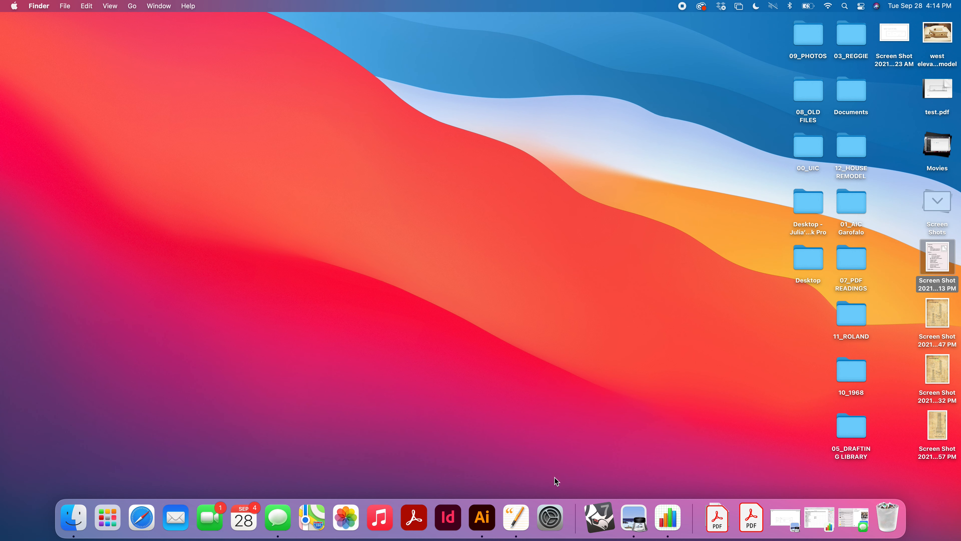
{"action": "left_click", "coordinate": [606, 512]}
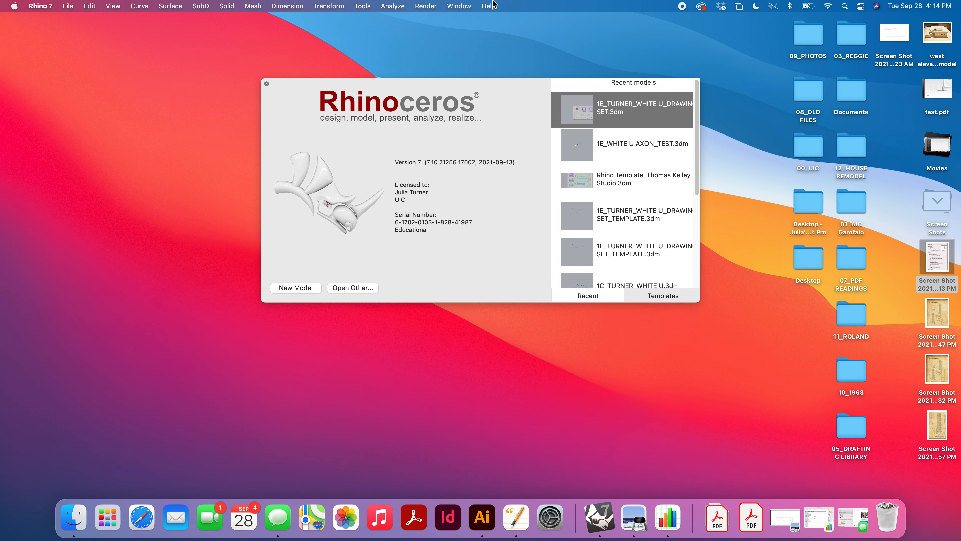
{"action": "scroll", "coordinate": [627, 160], "scroll_direction": "down", "scroll_amount": 1}
{"action": "scroll", "coordinate": [628, 181], "scroll_direction": "down", "scroll_amount": 3}
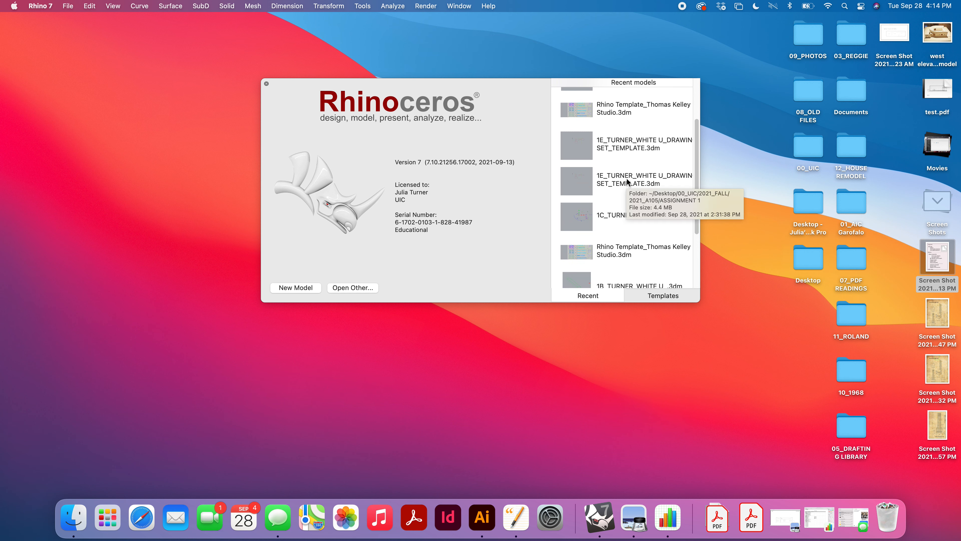
{"action": "scroll", "coordinate": [635, 191], "scroll_direction": "up", "scroll_amount": 1}
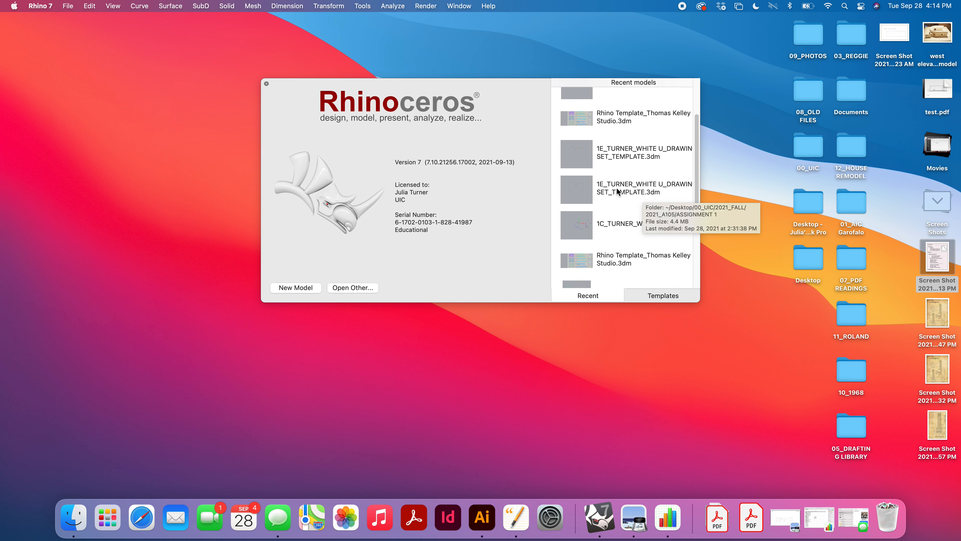
{"action": "left_click", "coordinate": [629, 229]}
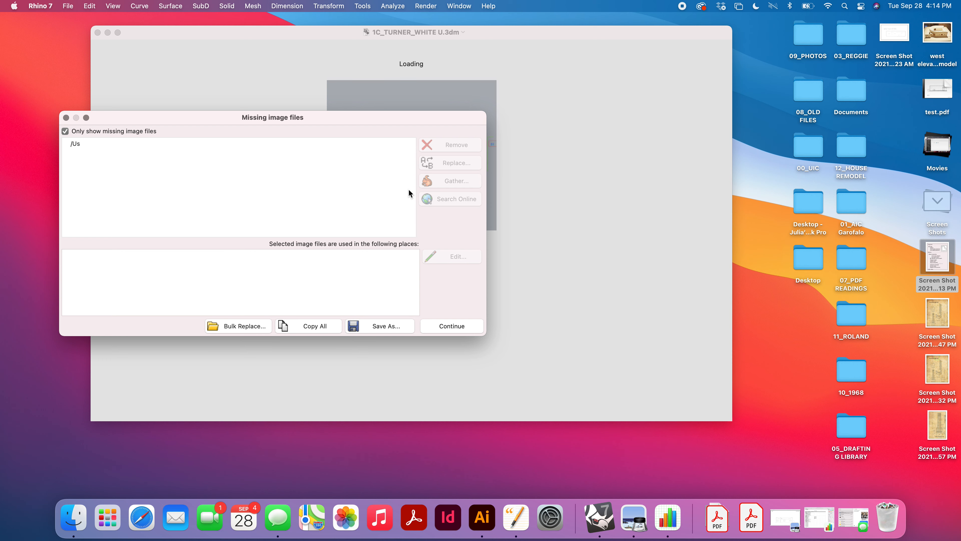
{"action": "left_click", "coordinate": [442, 327]}
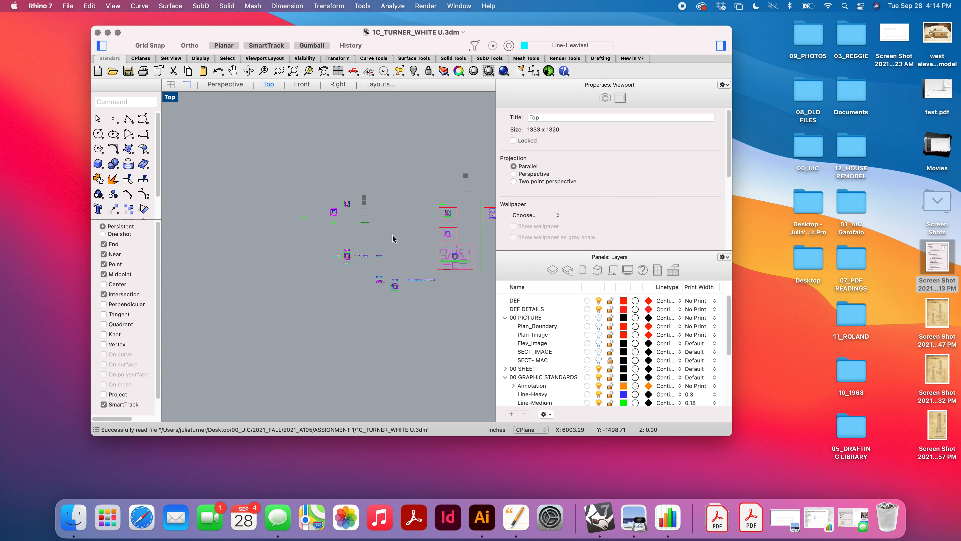
Step: Maximize the model window, window-select the White U plan, section and elevation drawings, and copy them to the clipboard
{"action": "scroll", "coordinate": [401, 271], "scroll_direction": "up", "scroll_amount": 3}
{"action": "scroll", "coordinate": [401, 273], "scroll_direction": "up", "scroll_amount": 2}
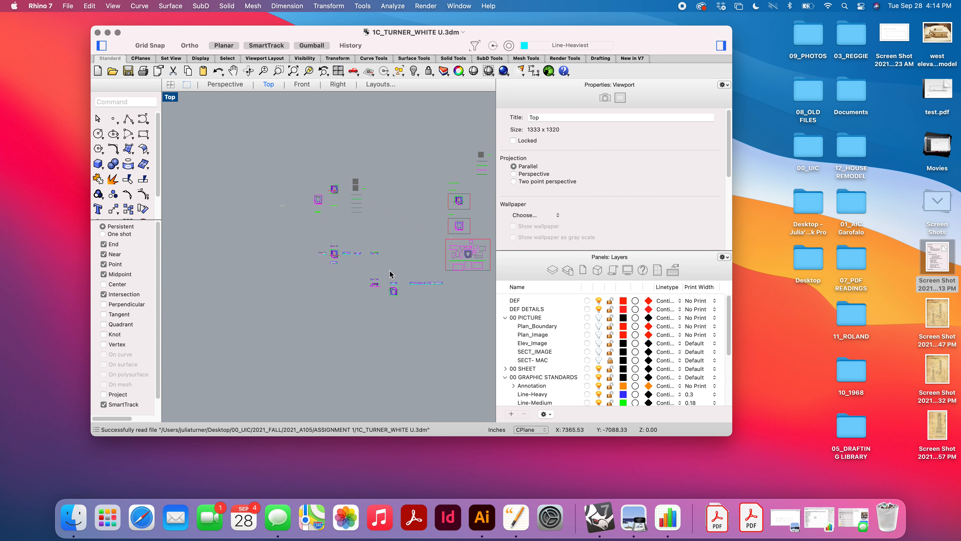
{"action": "scroll", "coordinate": [364, 262], "scroll_direction": "up", "scroll_amount": 2}
{"action": "scroll", "coordinate": [363, 261], "scroll_direction": "down", "scroll_amount": 3}
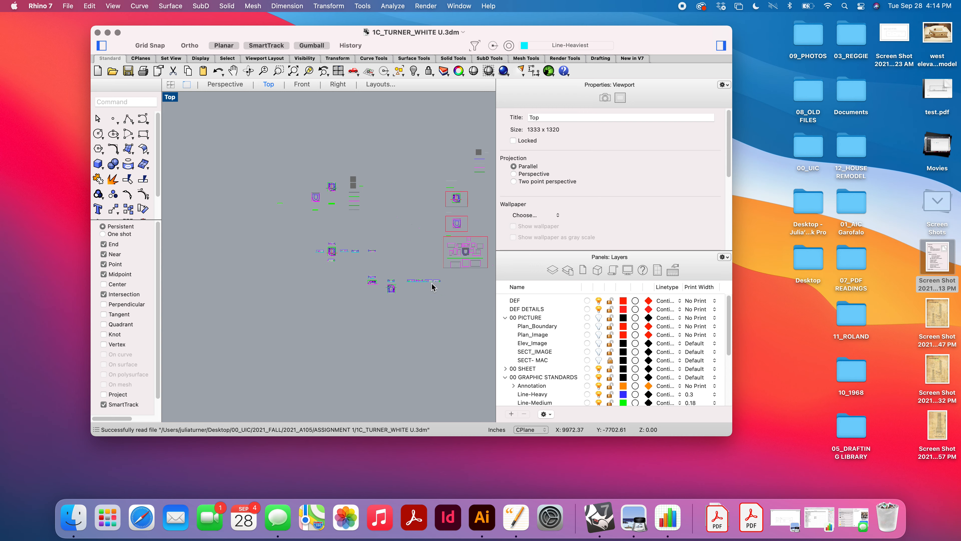
{"action": "left_click", "coordinate": [117, 32]}
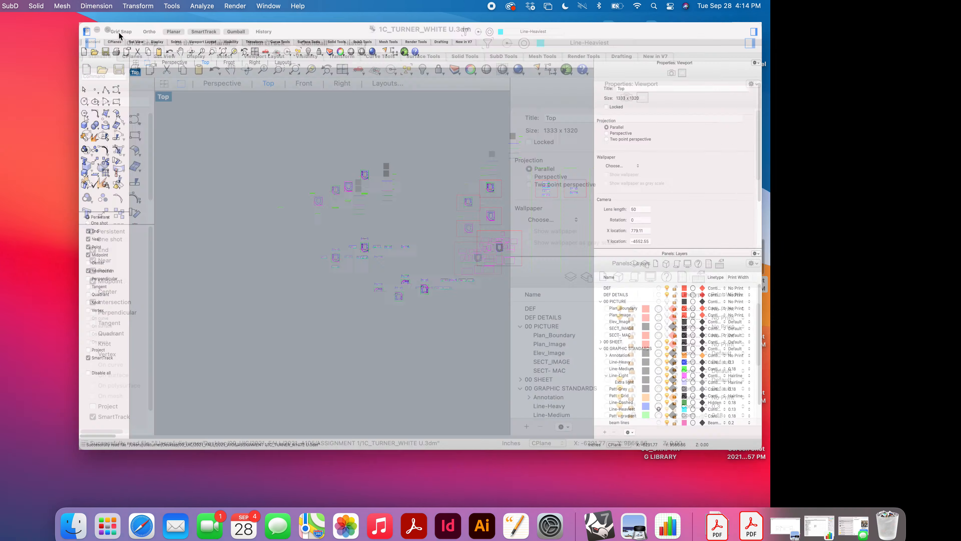
{"action": "scroll", "coordinate": [530, 348], "scroll_direction": "up", "scroll_amount": 5}
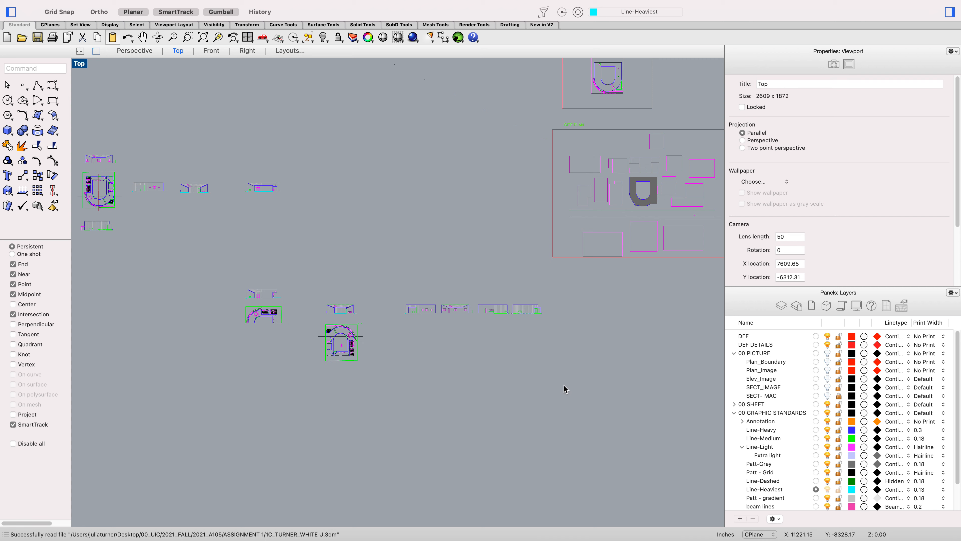
{"action": "mouse_move", "coordinate": [564, 387]}
{"action": "left_mouse_down"}
{"action": "mouse_move", "coordinate": [487, 348]}
{"action": "mouse_move", "coordinate": [217, 272]}
{"action": "left_mouse_up"}
{"action": "key", "text": "super+c"}
Step: Create a new model and paste the copied drawings into its maximized Top viewport
{"action": "mouse_move", "coordinate": [19, 4]}
{"action": "left_click", "coordinate": [68, 5]}
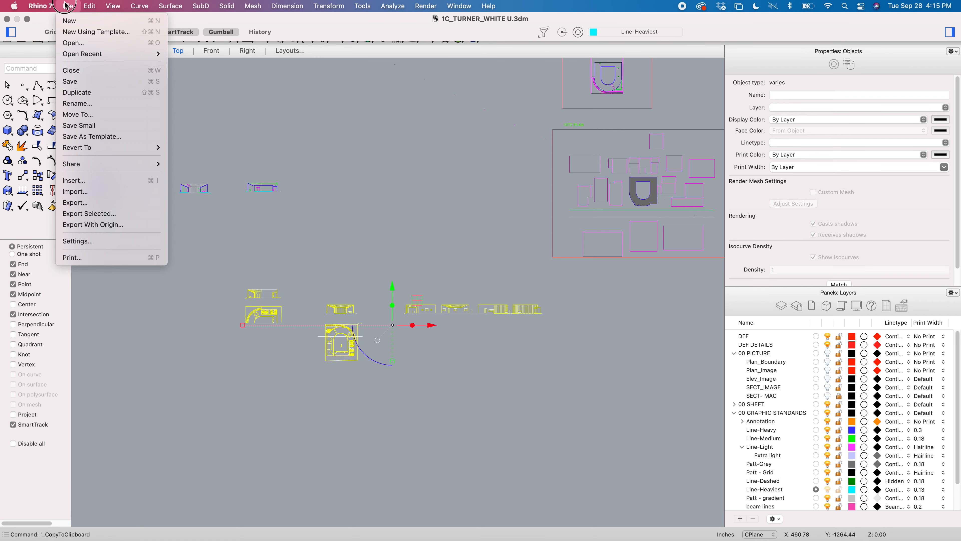
{"action": "left_click", "coordinate": [68, 20]}
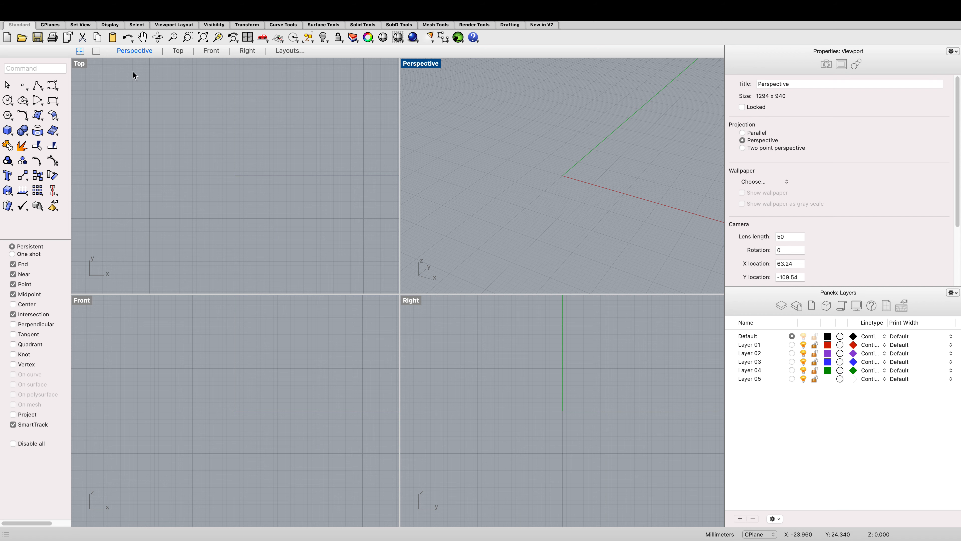
{"action": "double_click", "coordinate": [79, 64]}
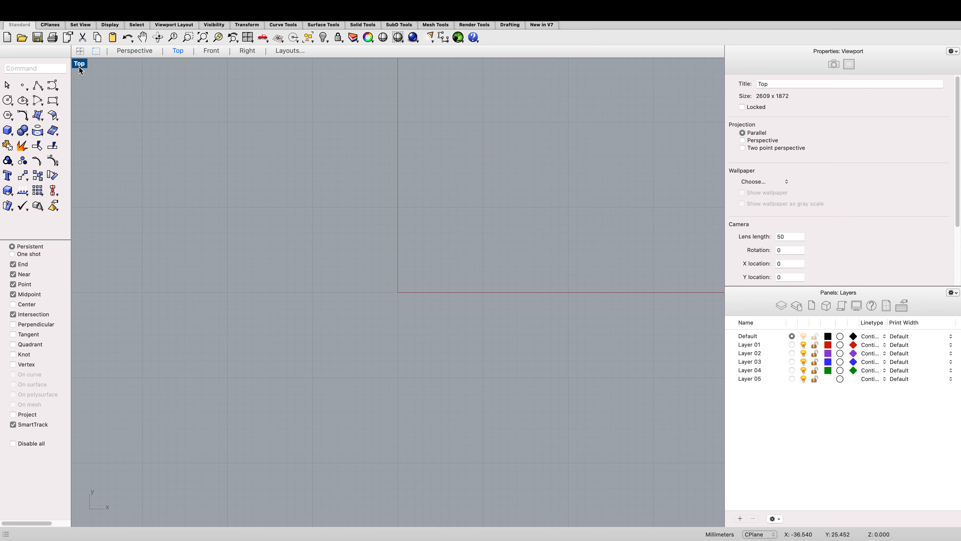
{"action": "key", "text": "super+v"}
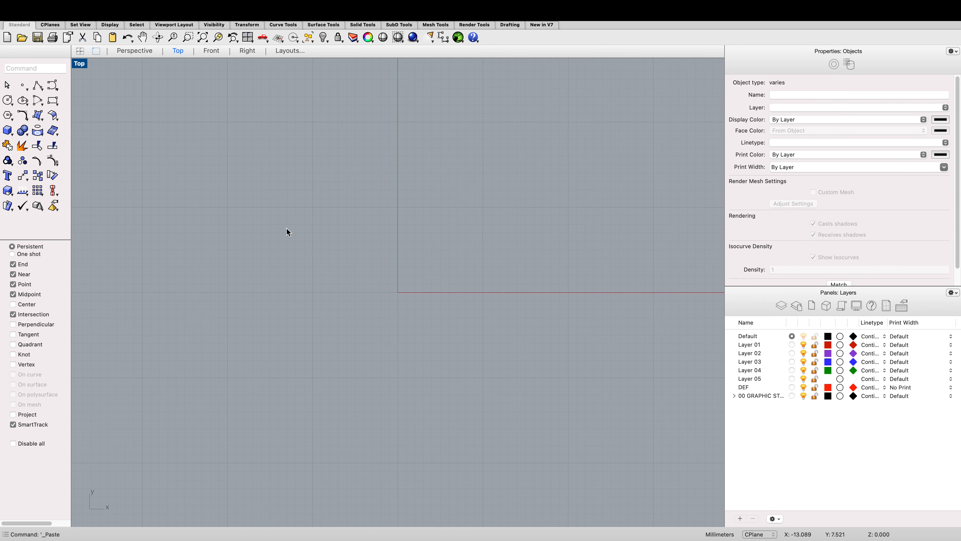
Step: Zoom to the selected pasted drawings to check where they landed
{"action": "scroll", "coordinate": [399, 266], "scroll_direction": "down", "scroll_amount": 10}
{"action": "scroll", "coordinate": [401, 269], "scroll_direction": "down", "scroll_amount": 2}
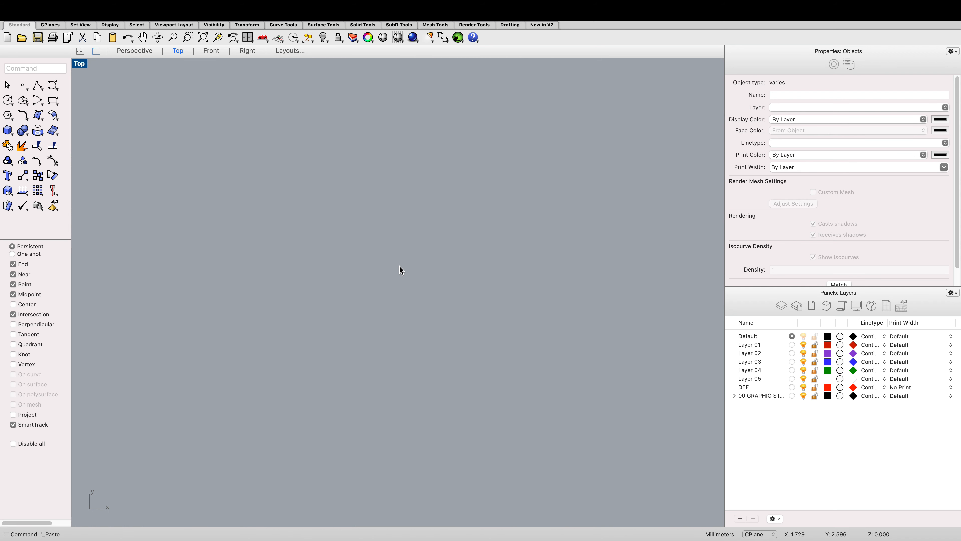
{"action": "scroll", "coordinate": [400, 267], "scroll_direction": "up", "scroll_amount": 2}
{"action": "type", "text": "zs"}
{"action": "key", "text": "Return"}
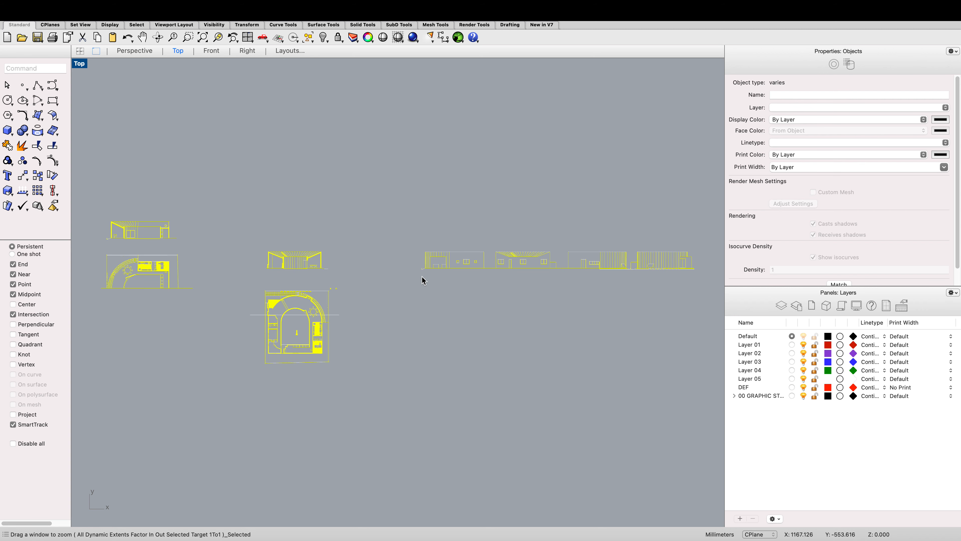
{"action": "scroll", "coordinate": [421, 276], "scroll_direction": "down", "scroll_amount": 8}
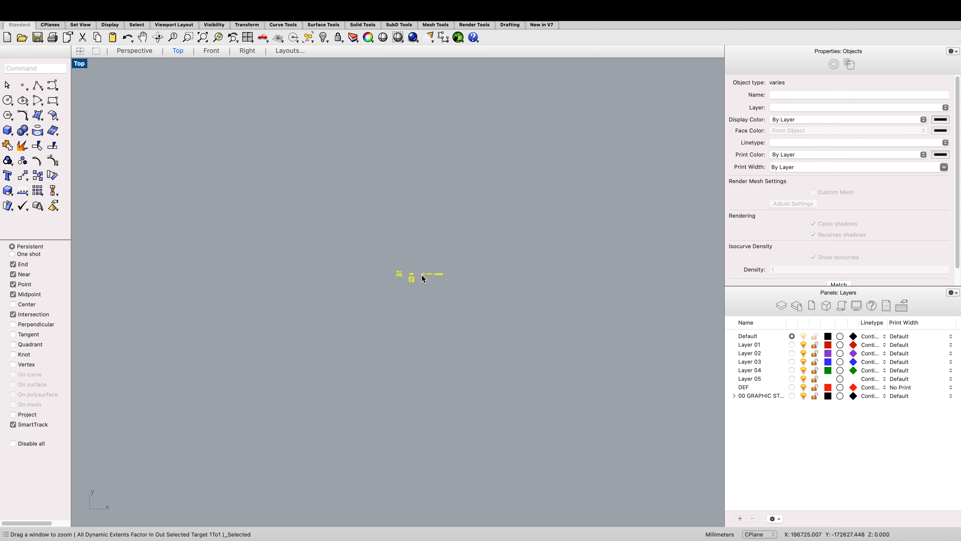
Step: Open the document properties and set the layout units to Inches, agreeing to scale the model
{"action": "type", "text": "doc"}
{"action": "key", "text": "Return"}
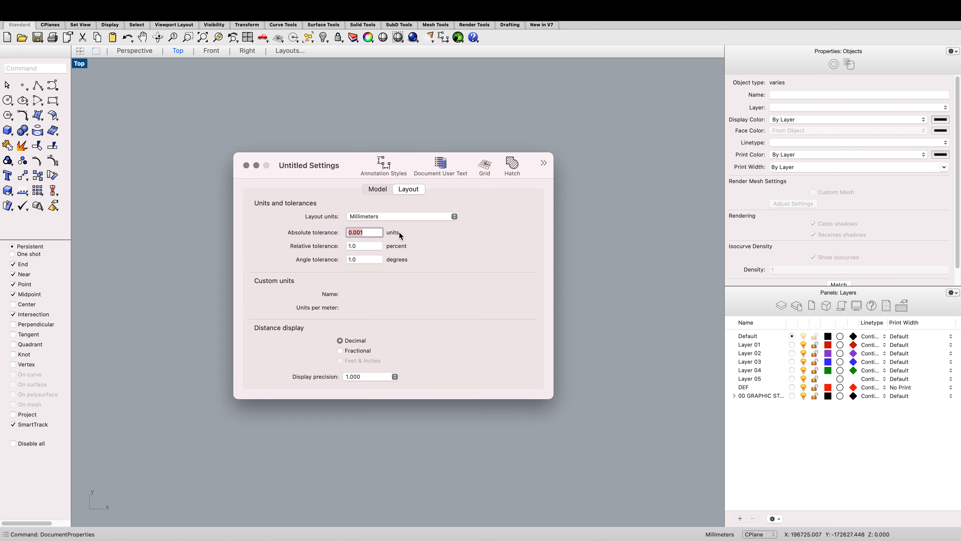
{"action": "left_click", "coordinate": [397, 216]}
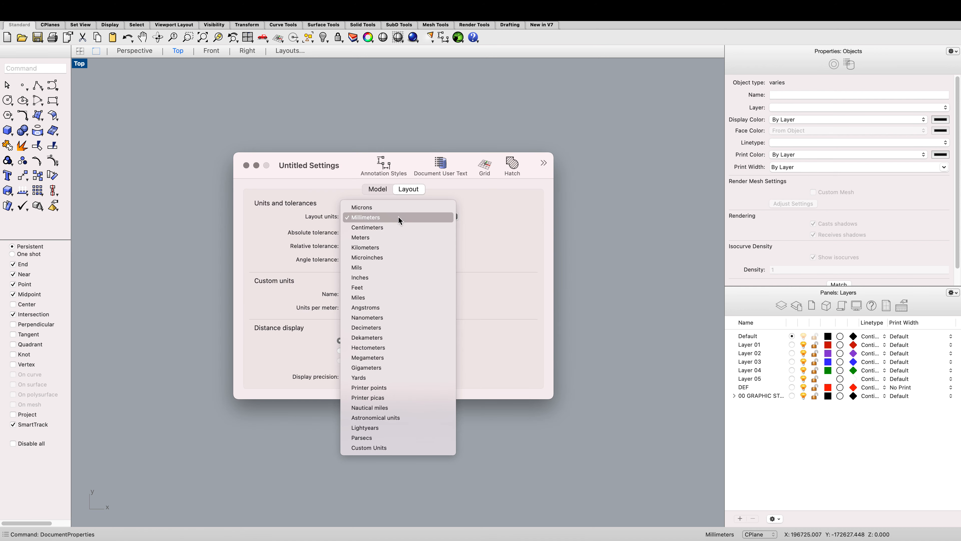
{"action": "left_click", "coordinate": [377, 277]}
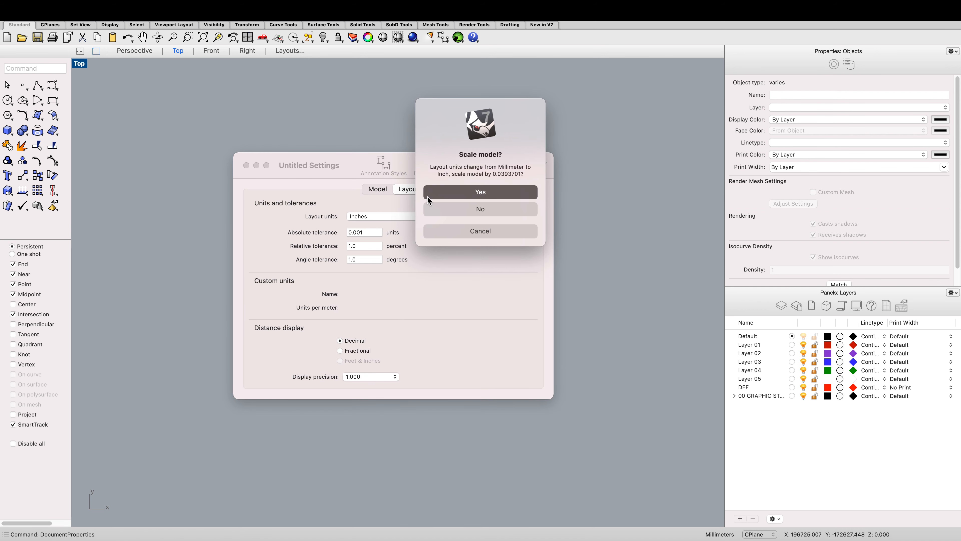
{"action": "left_click", "coordinate": [427, 196]}
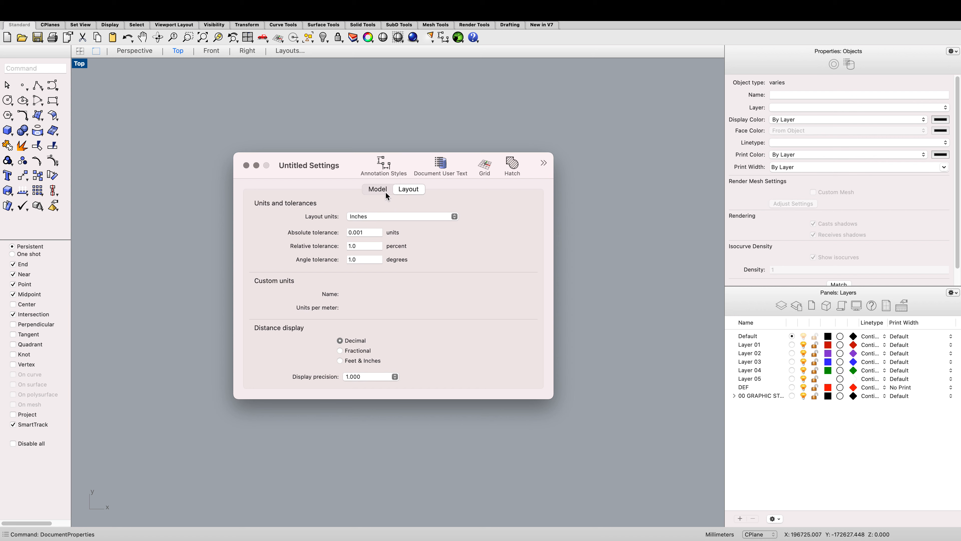
Step: Set the model units to Inches, agreeing to scale the model, and close the settings
{"action": "left_click", "coordinate": [378, 188]}
{"action": "left_click", "coordinate": [401, 218]}
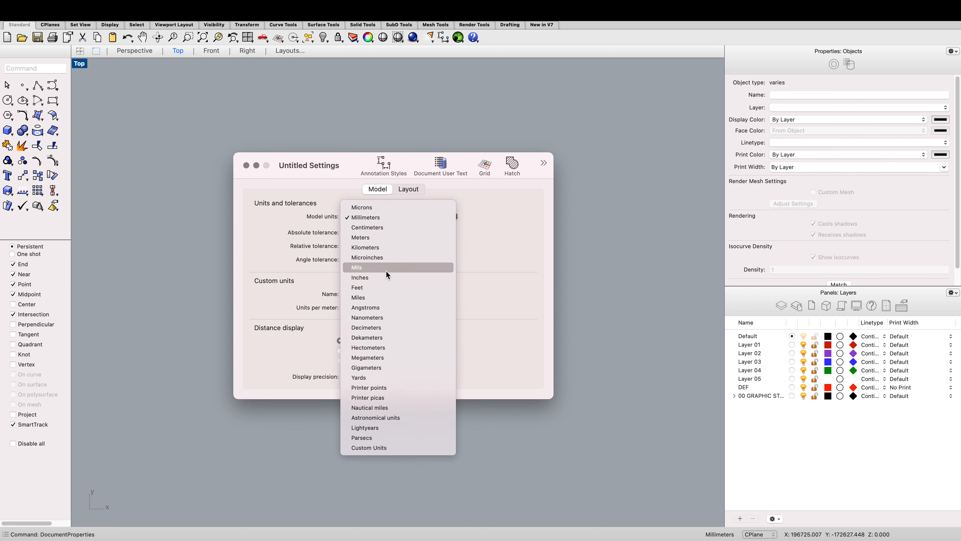
{"action": "left_click", "coordinate": [382, 276]}
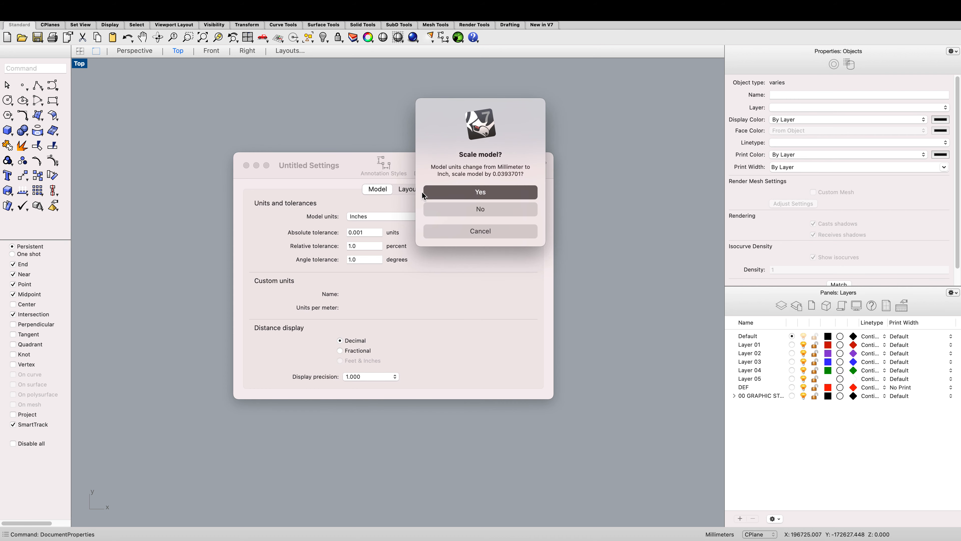
{"action": "left_click", "coordinate": [430, 193]}
{"action": "left_click", "coordinate": [246, 165]}
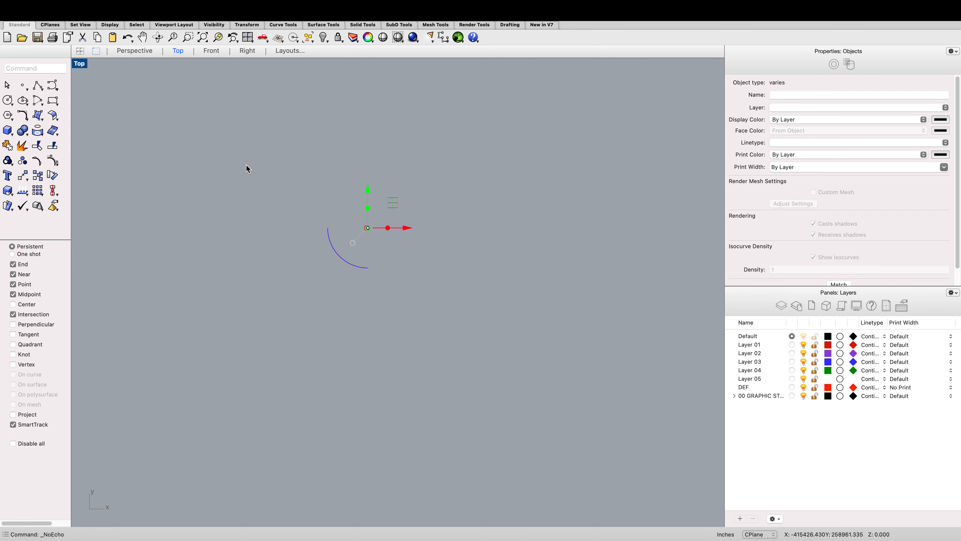
Step: Zoom the Top viewport to the selected drawings
{"action": "scroll", "coordinate": [333, 216], "scroll_direction": "up", "scroll_amount": 5}
{"action": "type", "text": "zs"}
{"action": "key", "text": "Return"}
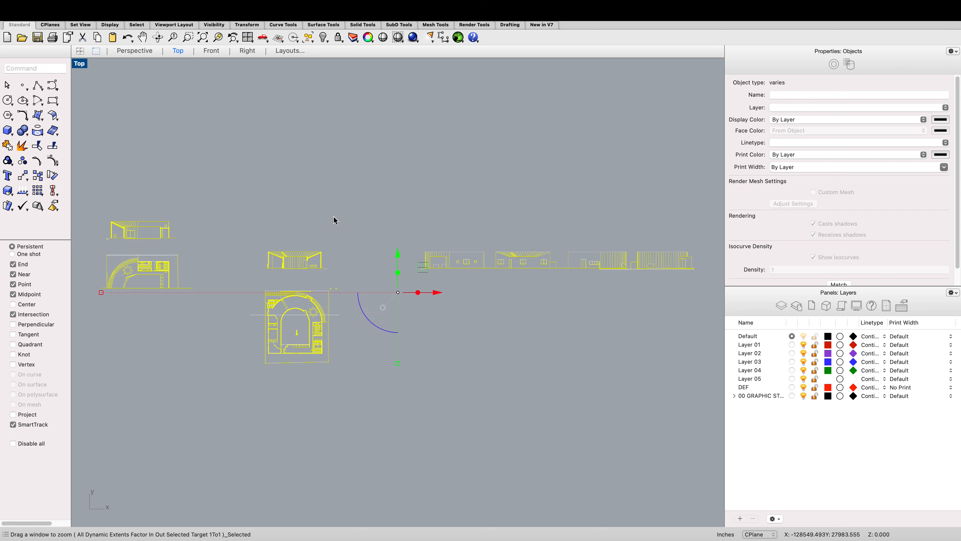
Step: Deselect the pasted drawings, then select and delete the stray object beside the floor plan
{"action": "scroll", "coordinate": [334, 216], "scroll_direction": "up", "scroll_amount": 12}
{"action": "left_click", "coordinate": [341, 199]}
{"action": "scroll", "coordinate": [341, 200], "scroll_direction": "down", "scroll_amount": 14}
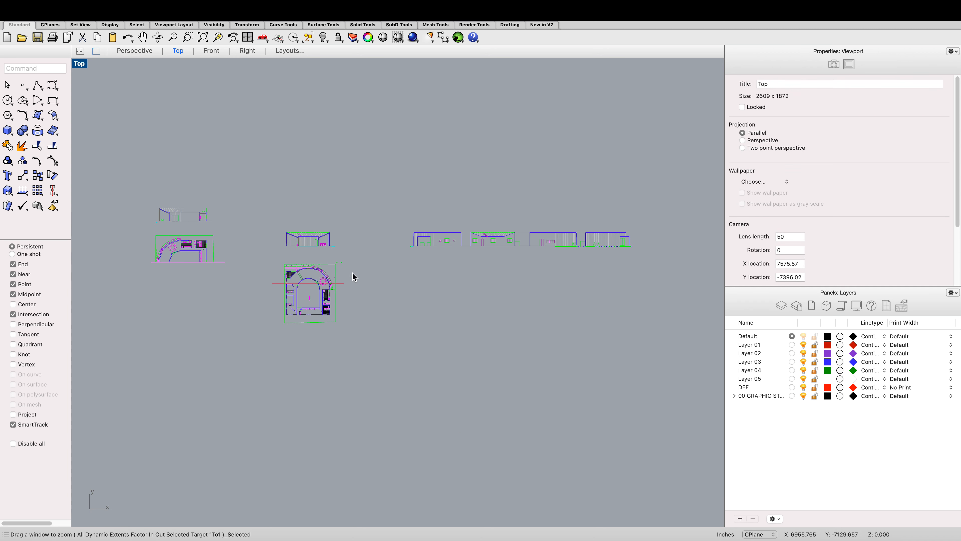
{"action": "scroll", "coordinate": [352, 280], "scroll_direction": "up", "scroll_amount": 5}
{"action": "left_click", "coordinate": [337, 279]}
{"action": "key", "text": "Delete"}
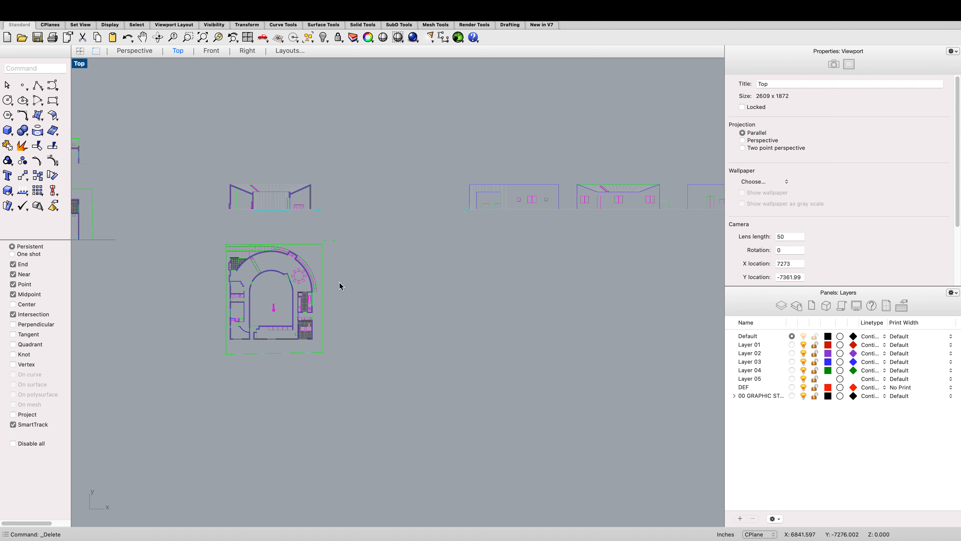
Step: Try to rename Layer 01 as DEF
{"action": "scroll", "coordinate": [339, 258], "scroll_direction": "down", "scroll_amount": 10}
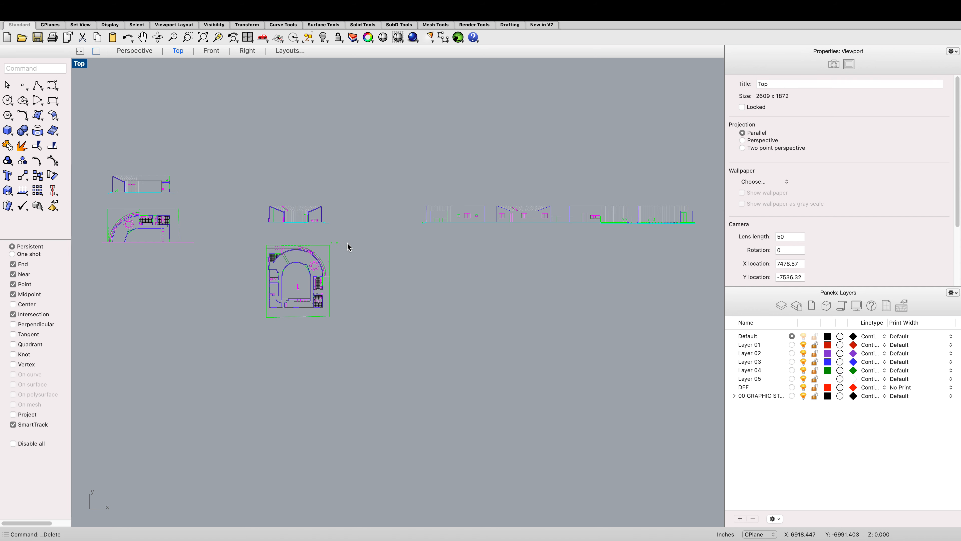
{"action": "scroll", "coordinate": [271, 207], "scroll_direction": "up", "scroll_amount": 4}
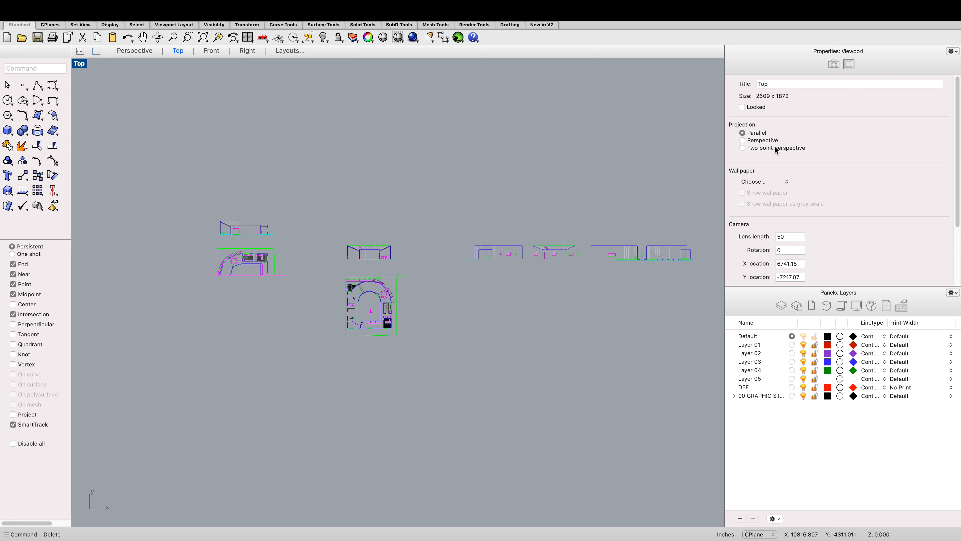
{"action": "left_click", "coordinate": [746, 344]}
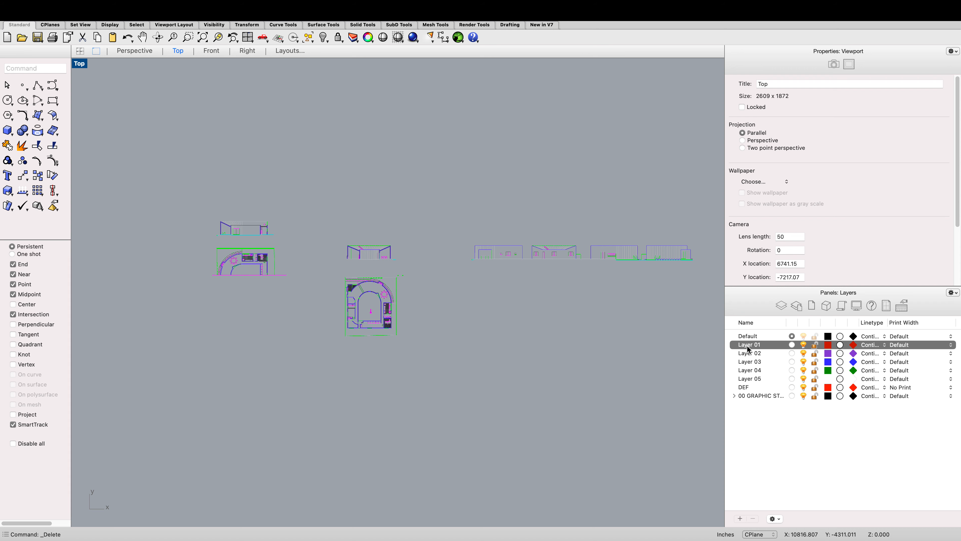
{"action": "double_click", "coordinate": [747, 336]}
{"action": "double_click", "coordinate": [751, 346]}
{"action": "type", "text": "DEF"}
{"action": "key", "text": "Return"}
{"action": "double_click", "coordinate": [750, 346]}
{"action": "key", "text": "Return"}
{"action": "left_click", "coordinate": [749, 348]}
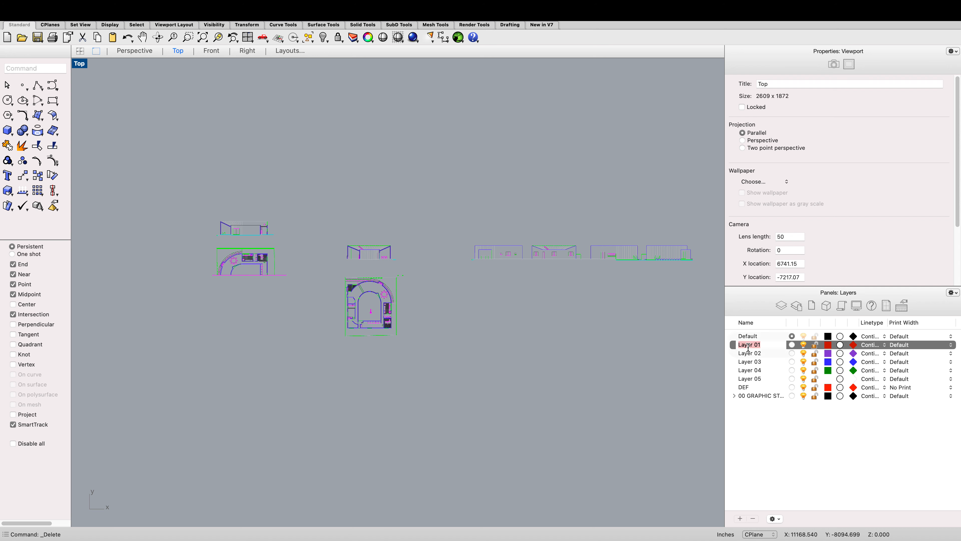
{"action": "type", "text": "DEF"}
{"action": "left_click", "coordinate": [761, 359]}
{"action": "left_click", "coordinate": [756, 346]}
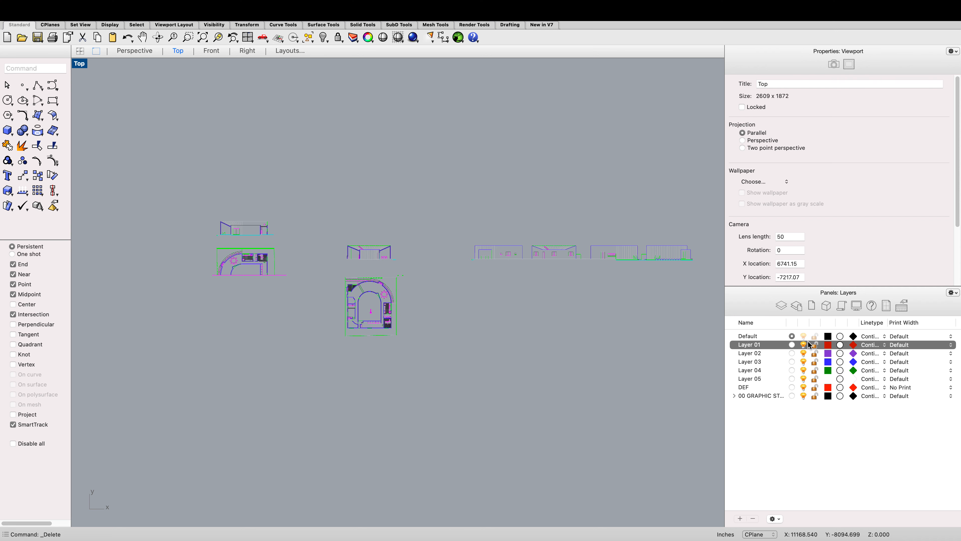
{"action": "left_click", "coordinate": [765, 338]}
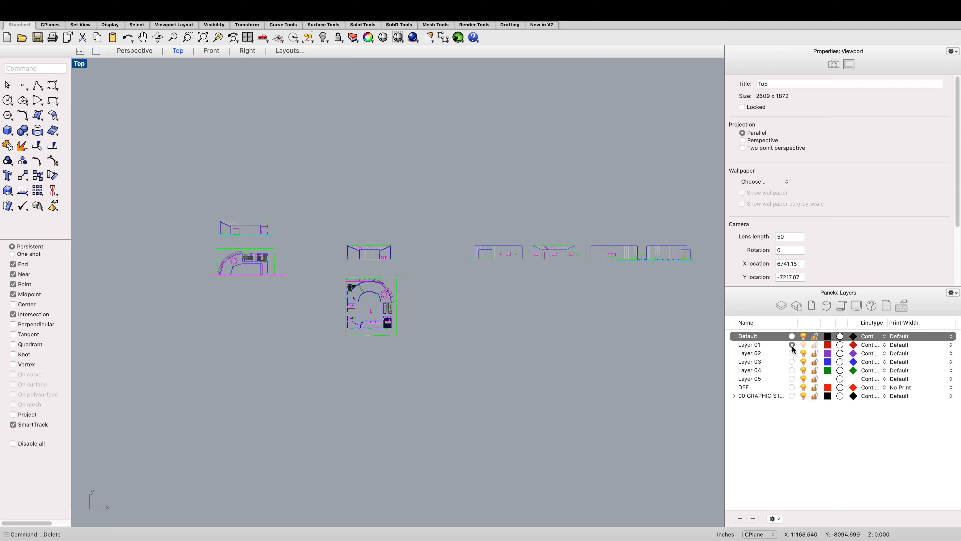
{"action": "right_click", "coordinate": [748, 344]}
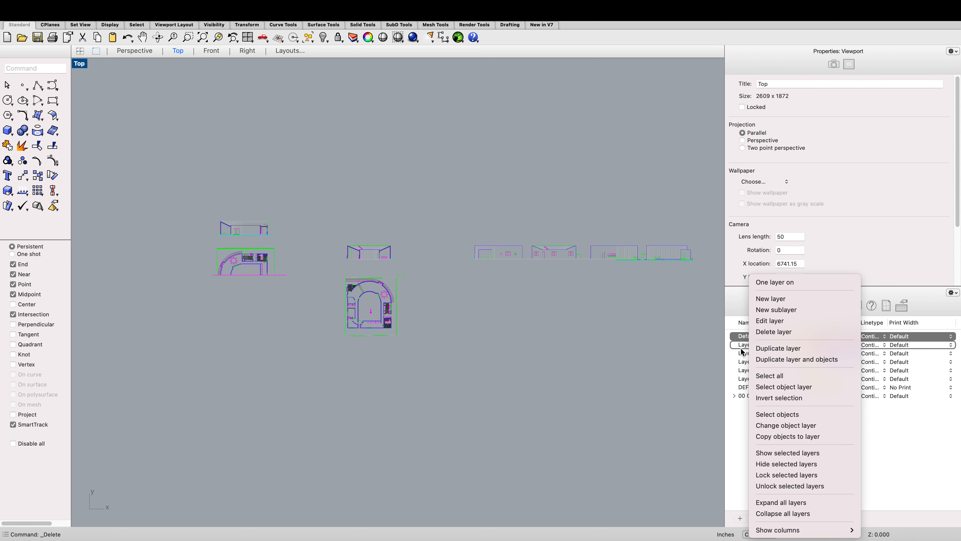
{"action": "left_click", "coordinate": [741, 351]}
{"action": "double_click", "coordinate": [742, 345]}
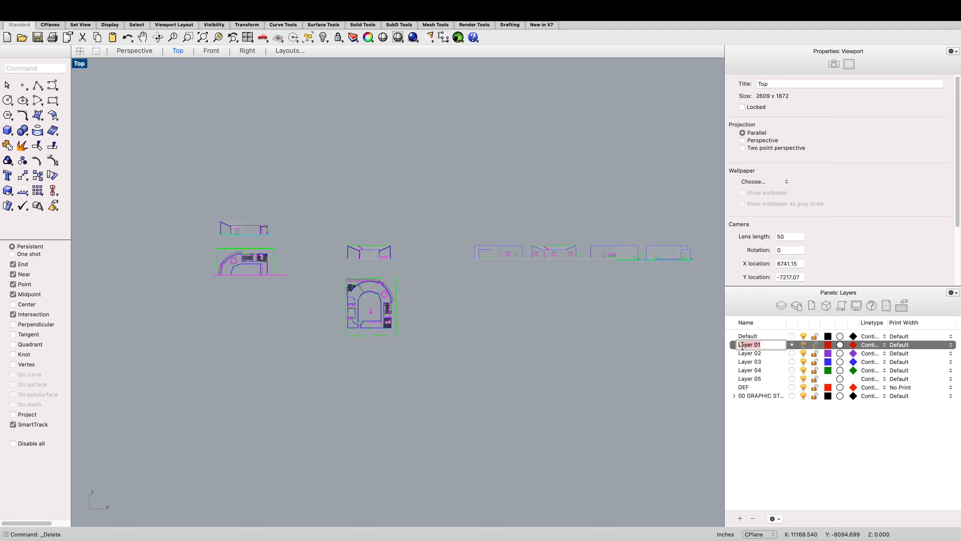
{"action": "type", "text": "def"}
{"action": "key", "text": "Escape"}
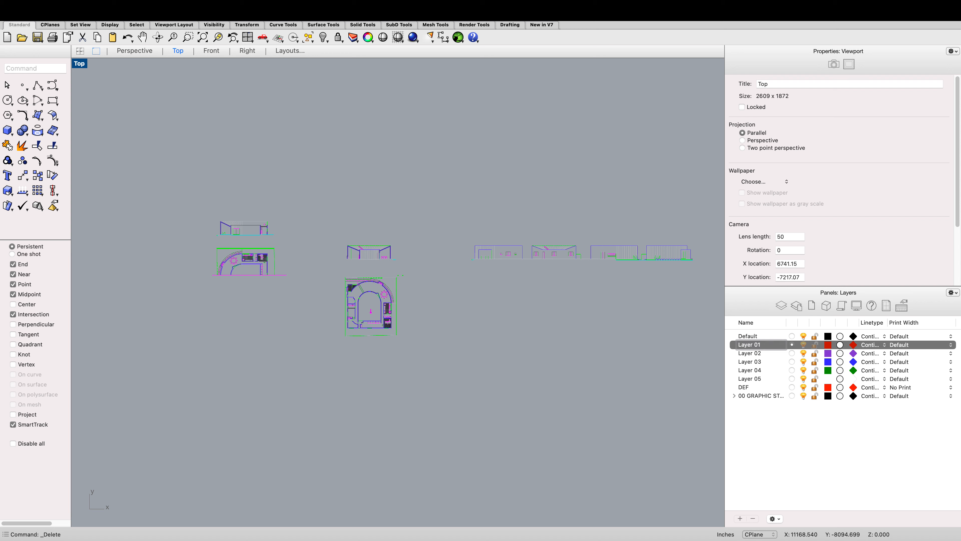
Step: Make the DEF layer the current layer
{"action": "left_click", "coordinate": [748, 387]}
{"action": "left_click", "coordinate": [791, 387]}
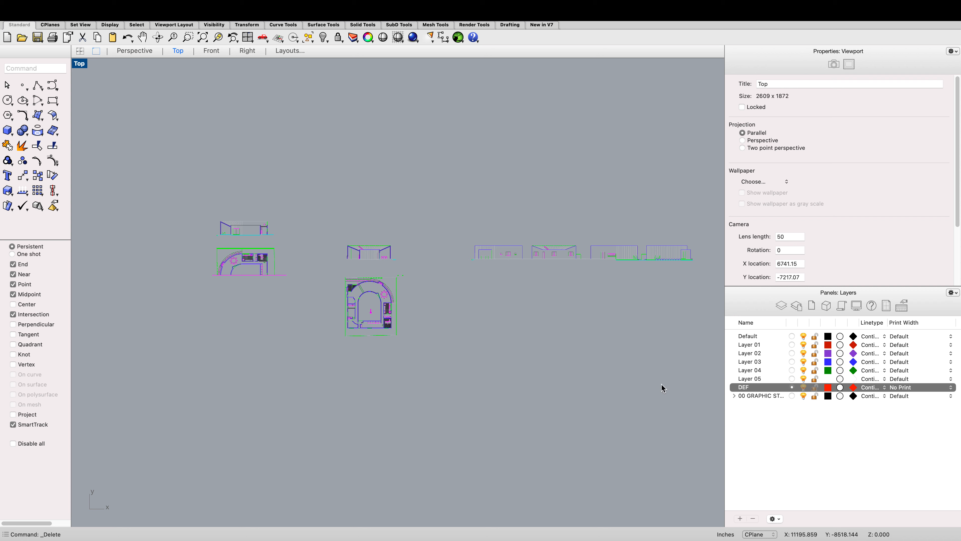
{"action": "scroll", "coordinate": [541, 202], "scroll_direction": "down", "scroll_amount": 2}
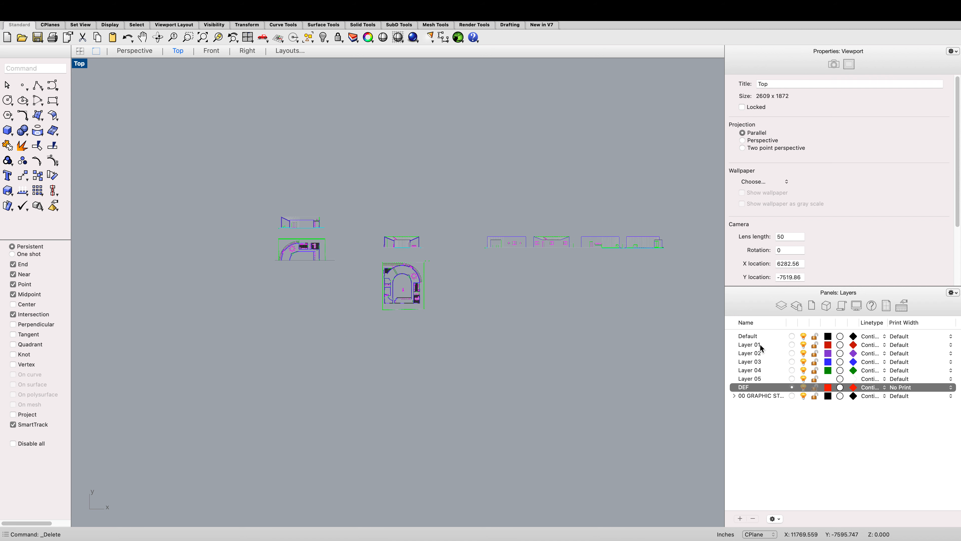
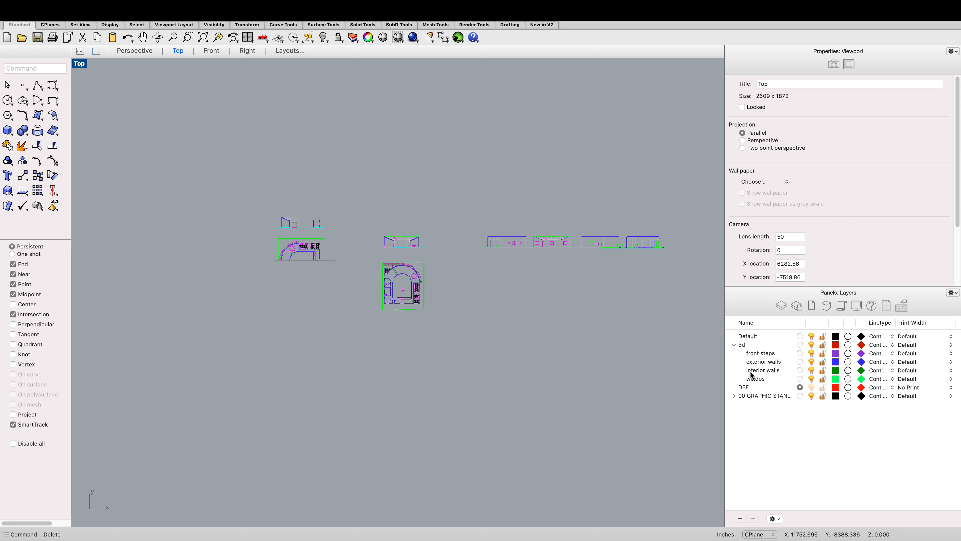
Step: Add a new sublayer named doors under the 3d layer
{"action": "left_click", "coordinate": [757, 380]}
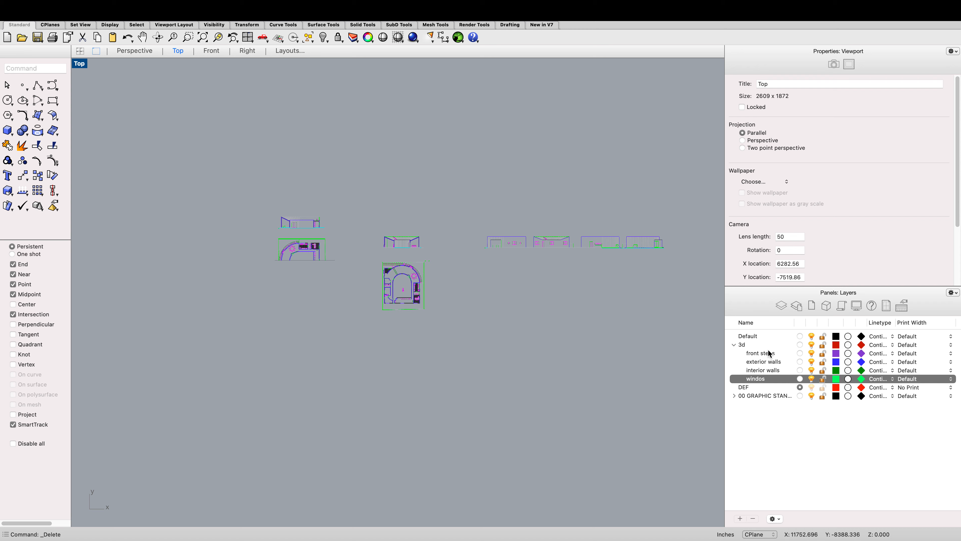
{"action": "scroll", "coordinate": [689, 338], "scroll_direction": "up", "scroll_amount": 2}
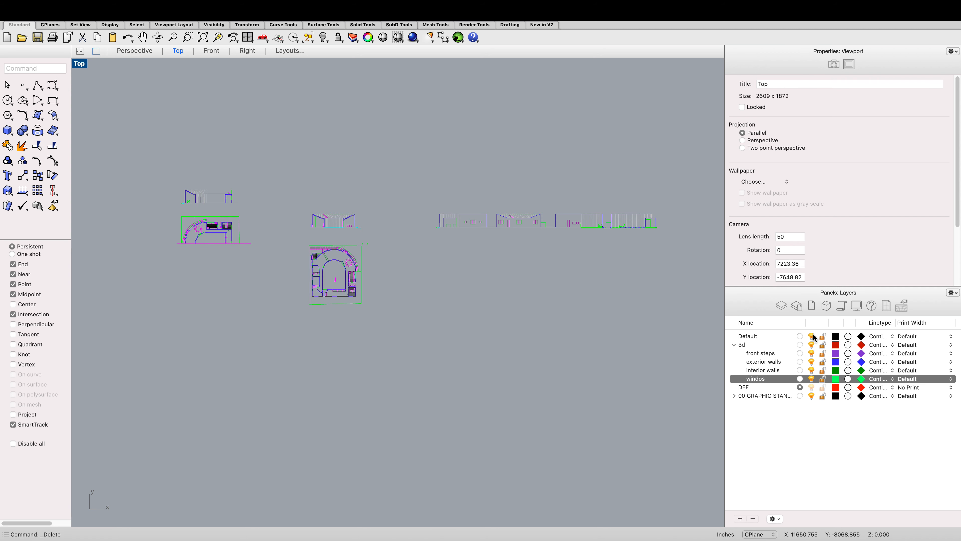
{"action": "left_click", "coordinate": [753, 345]}
{"action": "right_click", "coordinate": [753, 345]}
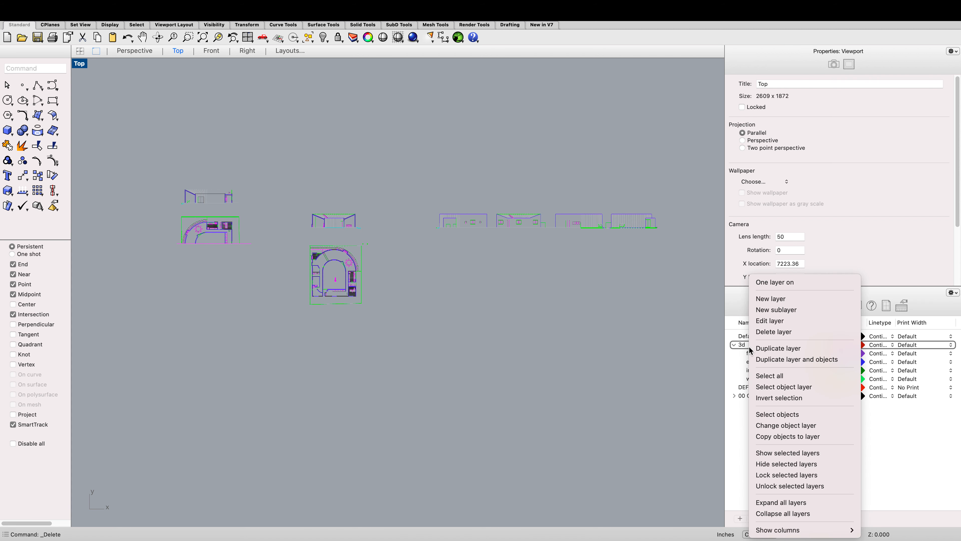
{"action": "left_click", "coordinate": [770, 309]}
{"action": "type", "text": "do"}
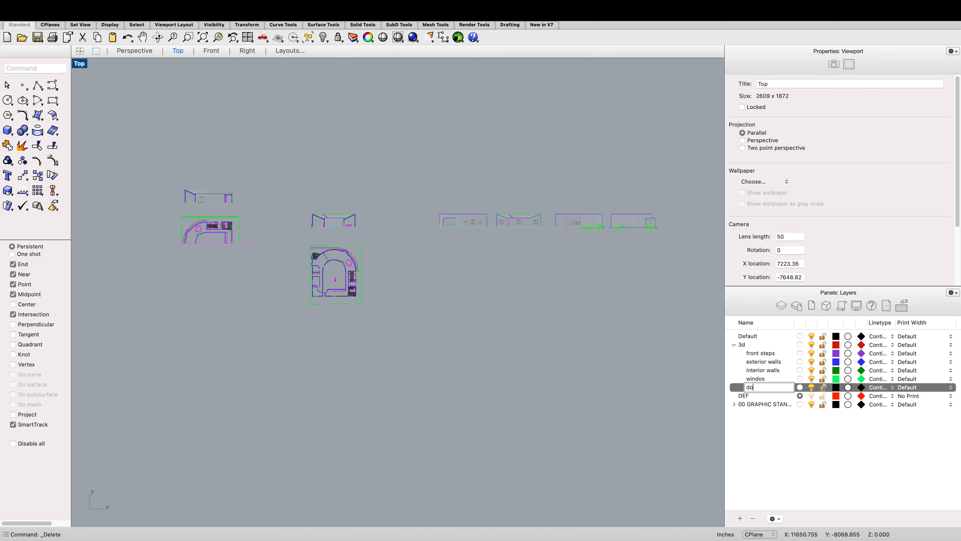
{"action": "type", "text": "ors"}
{"action": "key", "text": "Return"}
Step: Rename the windos layer as windows
{"action": "left_click", "coordinate": [754, 380]}
{"action": "right_click", "coordinate": [754, 380]}
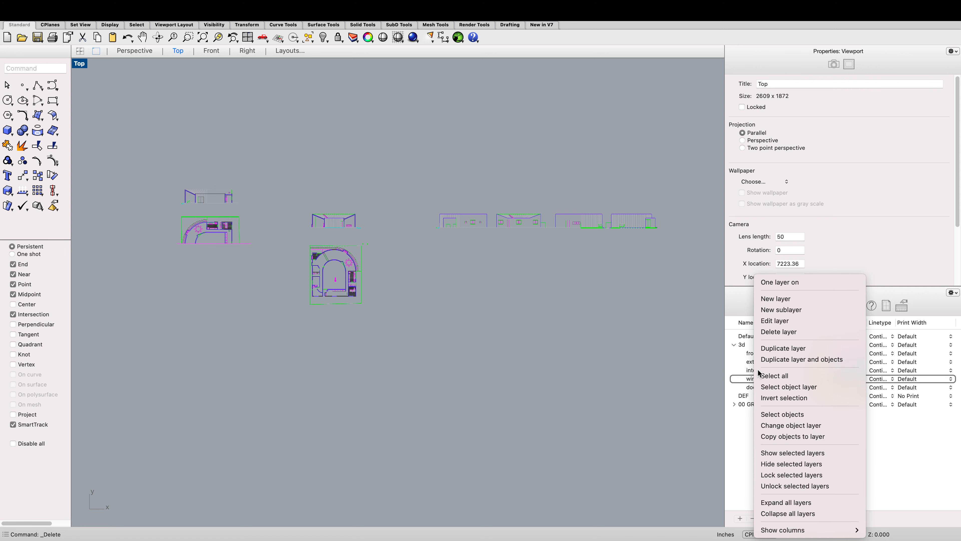
{"action": "left_click", "coordinate": [748, 381]}
{"action": "left_click", "coordinate": [757, 379]}
{"action": "double_click", "coordinate": [758, 380]}
{"action": "left_click", "coordinate": [762, 379]}
{"action": "type", "text": "w"}
{"action": "key", "text": "Return"}
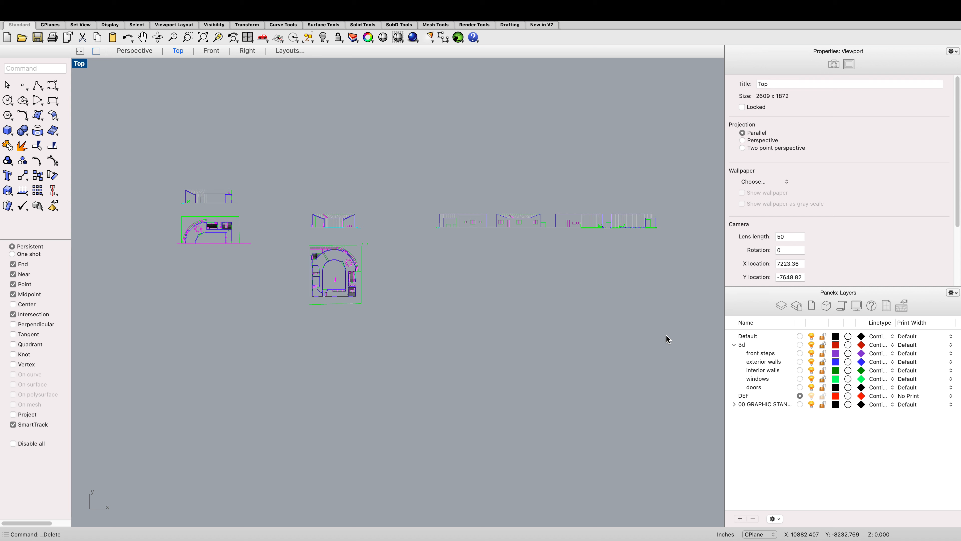
Step: Zoom around the Top viewport to inspect the pasted plan, section and elevation drawings
{"action": "scroll", "coordinate": [536, 303], "scroll_direction": "down", "scroll_amount": 3}
{"action": "scroll", "coordinate": [488, 287], "scroll_direction": "up", "scroll_amount": 1}
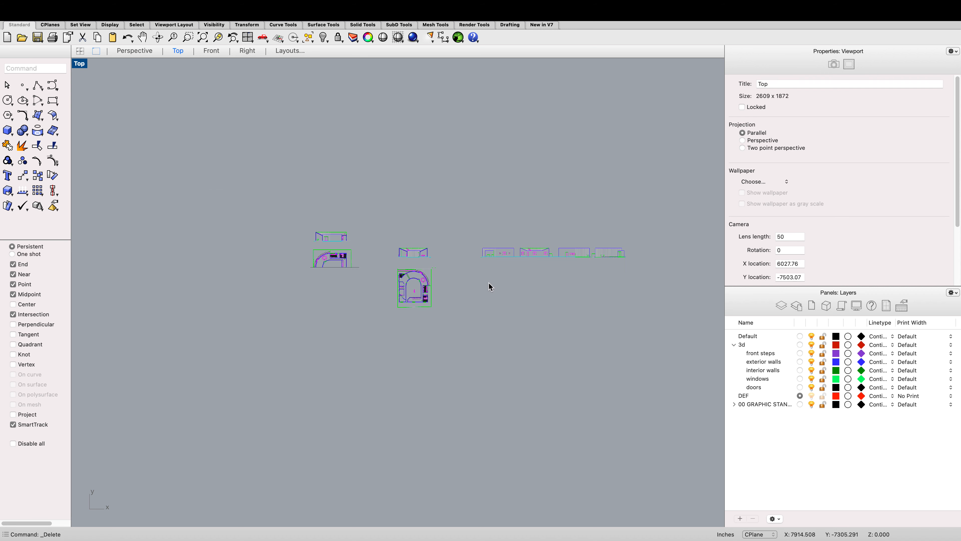
{"action": "scroll", "coordinate": [462, 266], "scroll_direction": "up", "scroll_amount": 2}
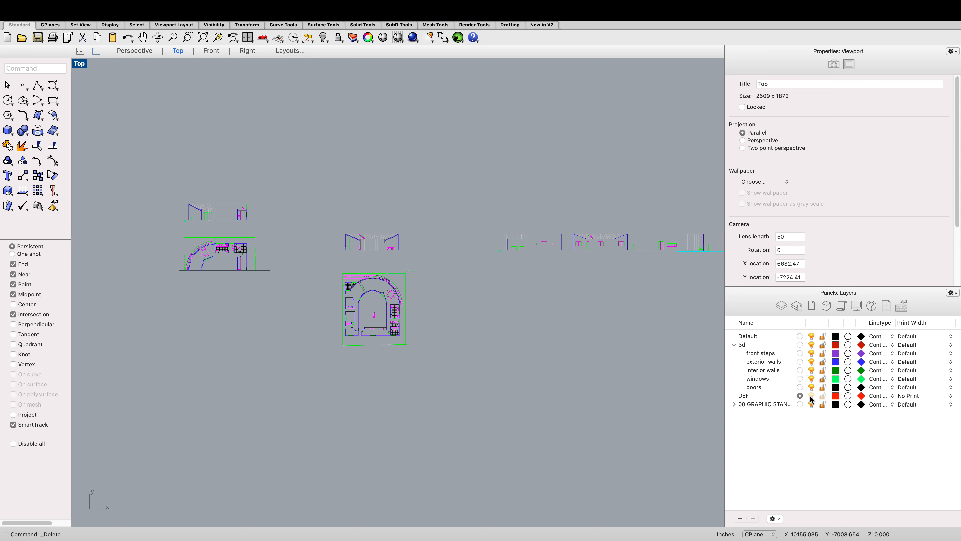
{"action": "scroll", "coordinate": [463, 311], "scroll_direction": "down", "scroll_amount": 2}
{"action": "scroll", "coordinate": [454, 309], "scroll_direction": "up", "scroll_amount": 5}
{"action": "scroll", "coordinate": [420, 299], "scroll_direction": "up", "scroll_amount": 1}
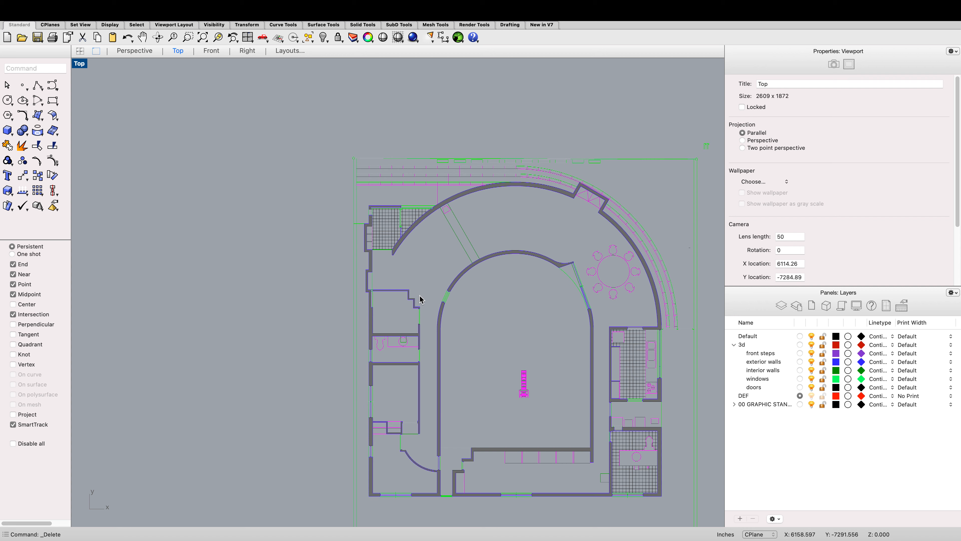
{"action": "scroll", "coordinate": [420, 299], "scroll_direction": "down", "scroll_amount": 6}
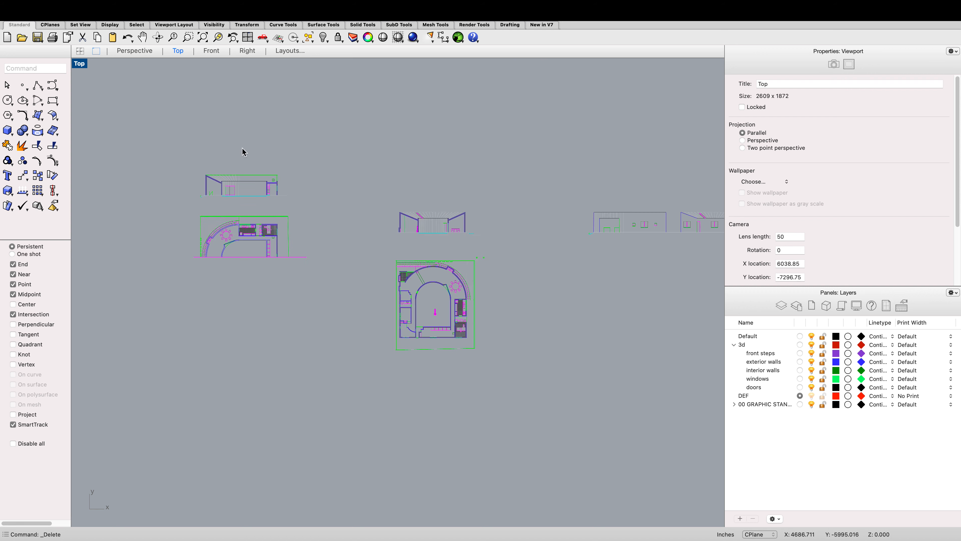
{"action": "scroll", "coordinate": [229, 221], "scroll_direction": "up", "scroll_amount": 2}
{"action": "scroll", "coordinate": [195, 120], "scroll_direction": "up", "scroll_amount": 3}
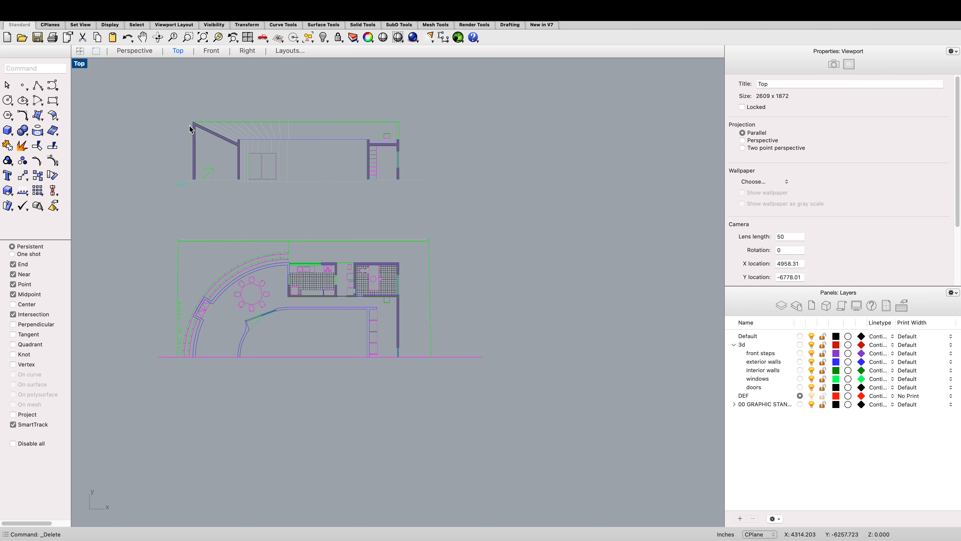
{"action": "scroll", "coordinate": [228, 175], "scroll_direction": "down", "scroll_amount": 2}
{"action": "scroll", "coordinate": [573, 217], "scroll_direction": "up", "scroll_amount": 1}
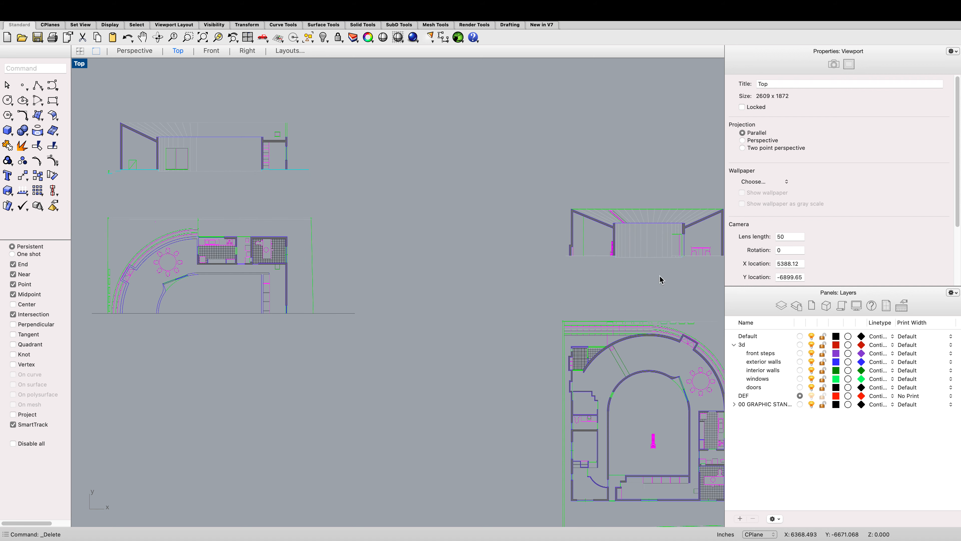
{"action": "scroll", "coordinate": [590, 455], "scroll_direction": "down", "scroll_amount": 2}
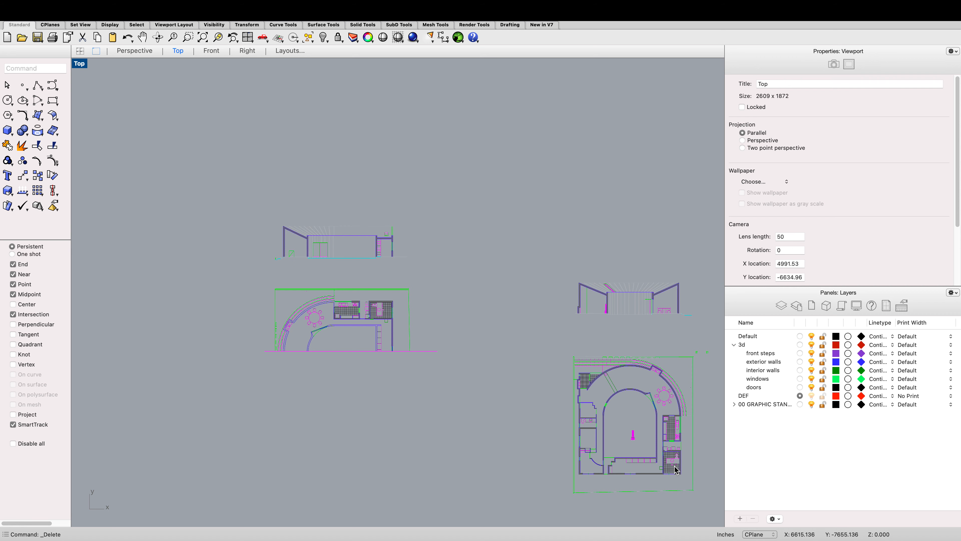
{"action": "scroll", "coordinate": [322, 267], "scroll_direction": "up", "scroll_amount": 2}
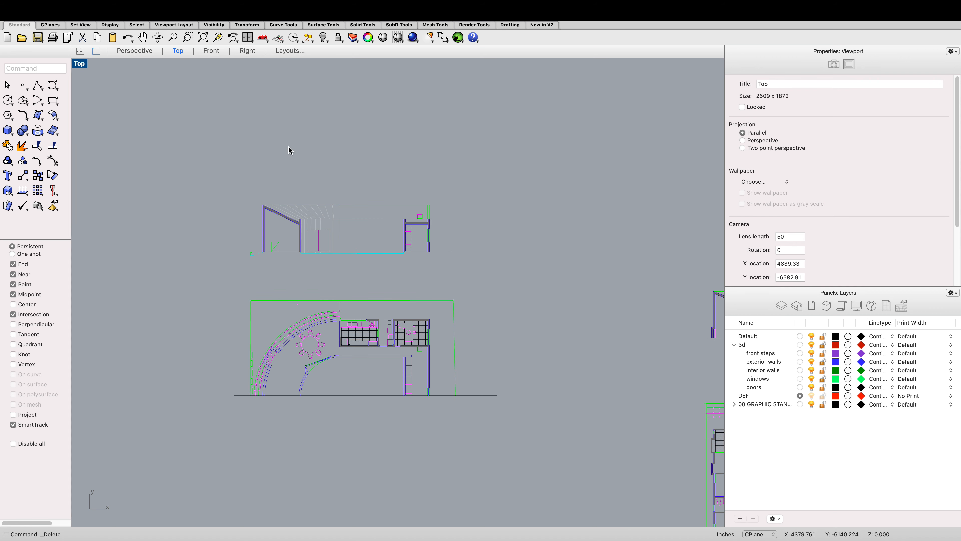
{"action": "scroll", "coordinate": [299, 170], "scroll_direction": "up", "scroll_amount": 1}
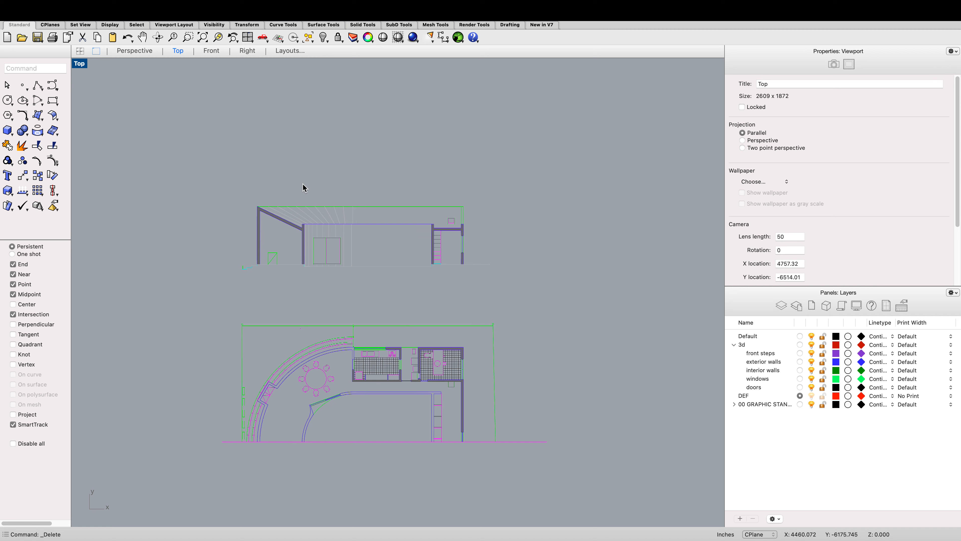
{"action": "scroll", "coordinate": [321, 182], "scroll_direction": "down", "scroll_amount": 2}
{"action": "scroll", "coordinate": [445, 180], "scroll_direction": "down", "scroll_amount": 2}
{"action": "scroll", "coordinate": [517, 224], "scroll_direction": "up", "scroll_amount": 5}
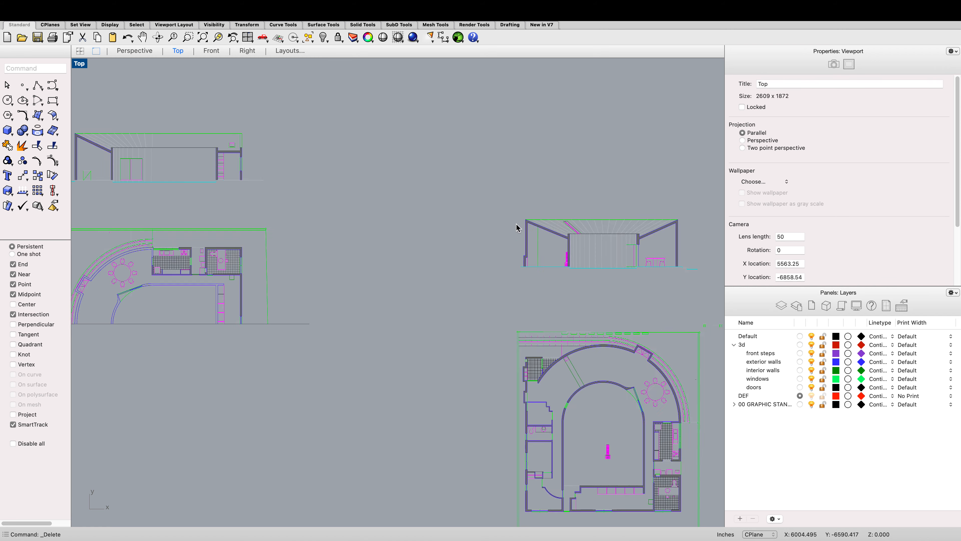
{"action": "scroll", "coordinate": [518, 221], "scroll_direction": "down", "scroll_amount": 5}
{"action": "scroll", "coordinate": [303, 182], "scroll_direction": "up", "scroll_amount": 3}
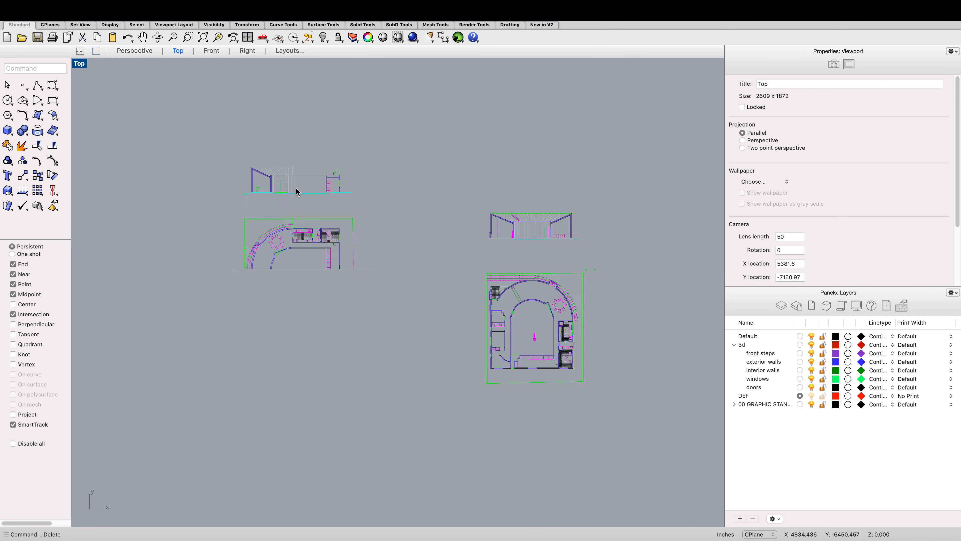
{"action": "scroll", "coordinate": [340, 174], "scroll_direction": "down", "scroll_amount": 1}
{"action": "scroll", "coordinate": [498, 214], "scroll_direction": "up", "scroll_amount": 4}
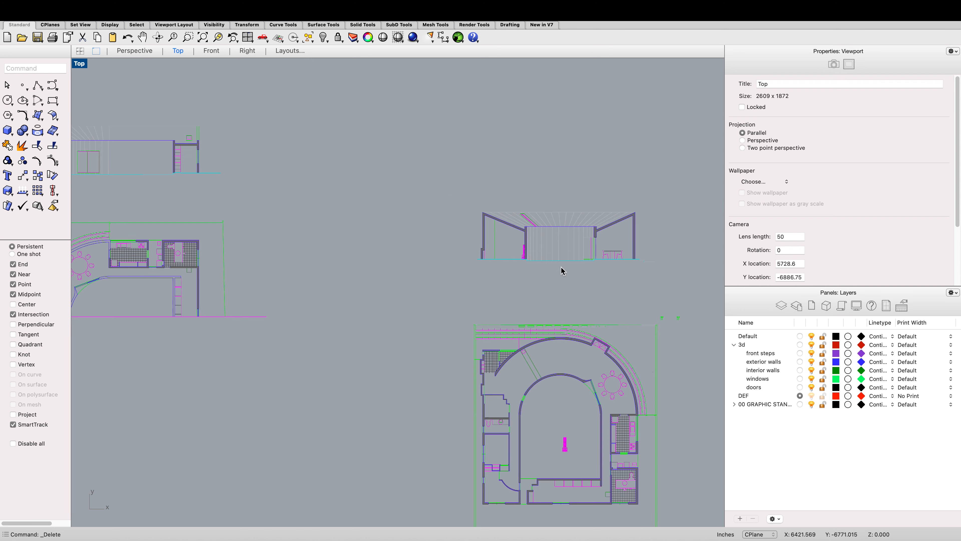
{"action": "scroll", "coordinate": [585, 262], "scroll_direction": "down", "scroll_amount": 3}
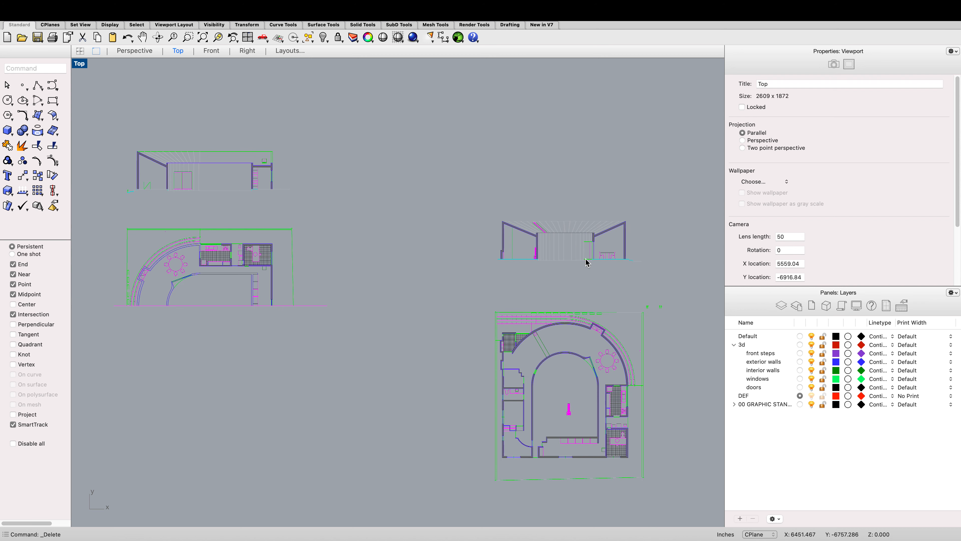
{"action": "scroll", "coordinate": [301, 198], "scroll_direction": "up", "scroll_amount": 6}
{"action": "scroll", "coordinate": [386, 231], "scroll_direction": "up", "scroll_amount": 1}
{"action": "scroll", "coordinate": [418, 226], "scroll_direction": "down", "scroll_amount": 1}
{"action": "type", "text": "po"}
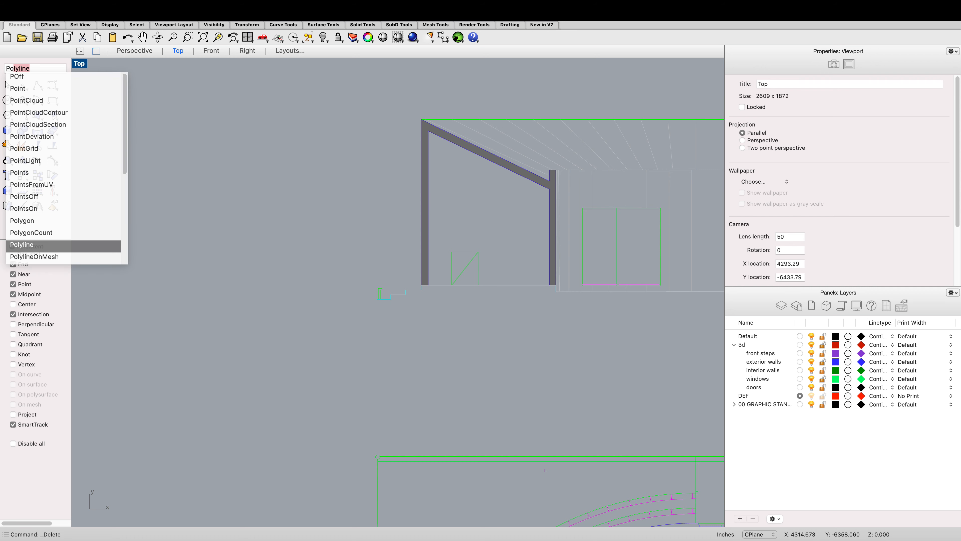
{"action": "key", "text": "BackSpace"}
{"action": "key", "text": "BackSpace"}
{"action": "type", "text": "pl"}
{"action": "key", "text": "BackSpace"}
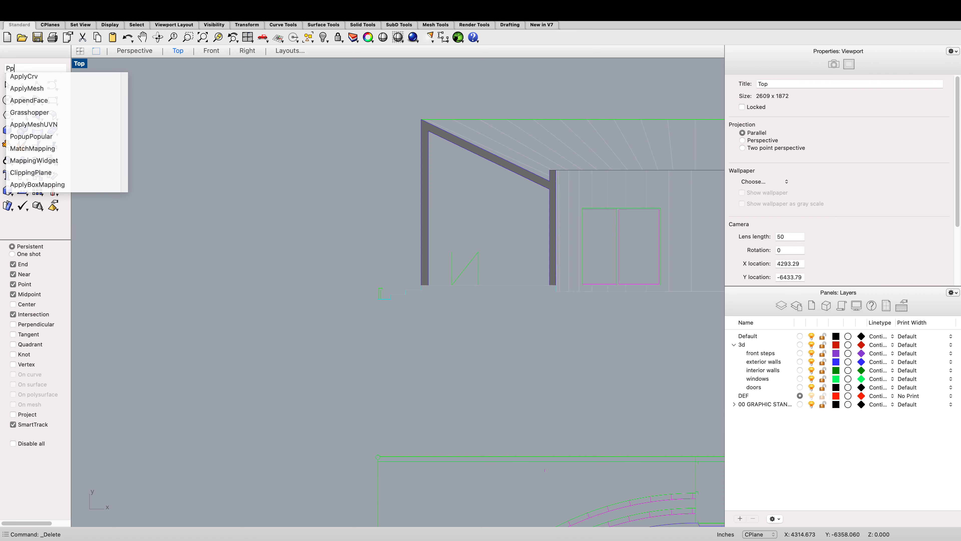
{"action": "key", "text": "BackSpace"}
{"action": "type", "text": "olyline"}
{"action": "key", "text": "Return"}
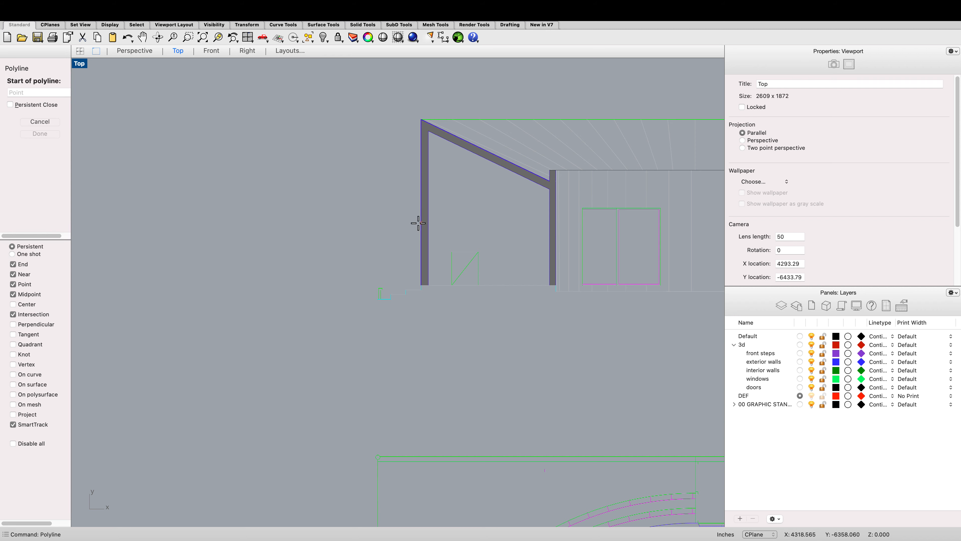
{"action": "scroll", "coordinate": [433, 283], "scroll_direction": "up", "scroll_amount": 5}
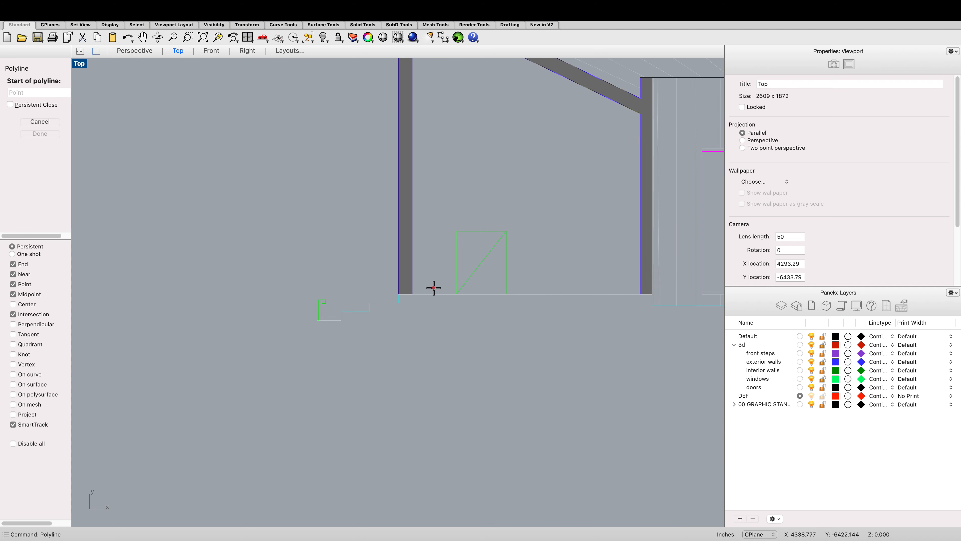
{"action": "left_click", "coordinate": [395, 293]}
{"action": "scroll", "coordinate": [393, 293], "scroll_direction": "down", "scroll_amount": 4}
{"action": "scroll", "coordinate": [392, 128], "scroll_direction": "up", "scroll_amount": 3}
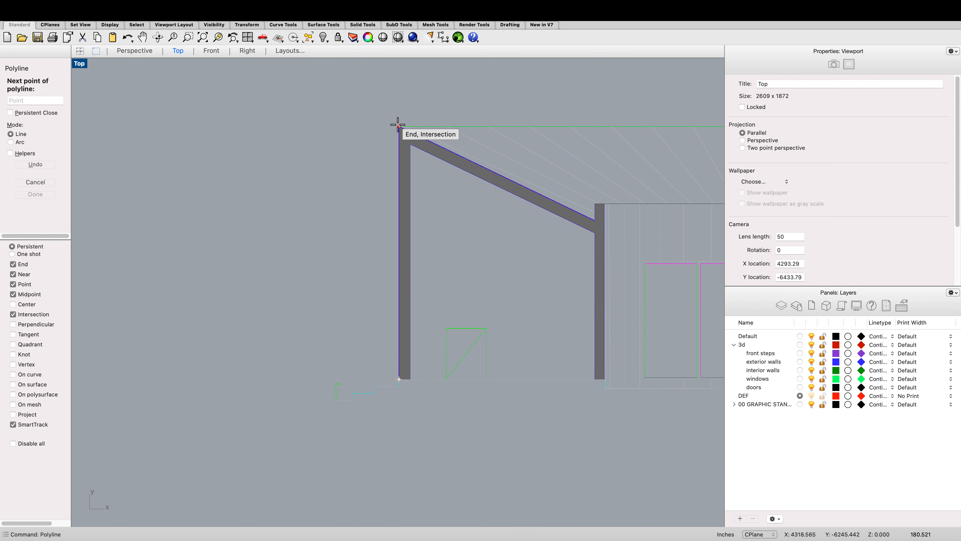
{"action": "left_click", "coordinate": [398, 124]}
{"action": "scroll", "coordinate": [397, 125], "scroll_direction": "up", "scroll_amount": 2}
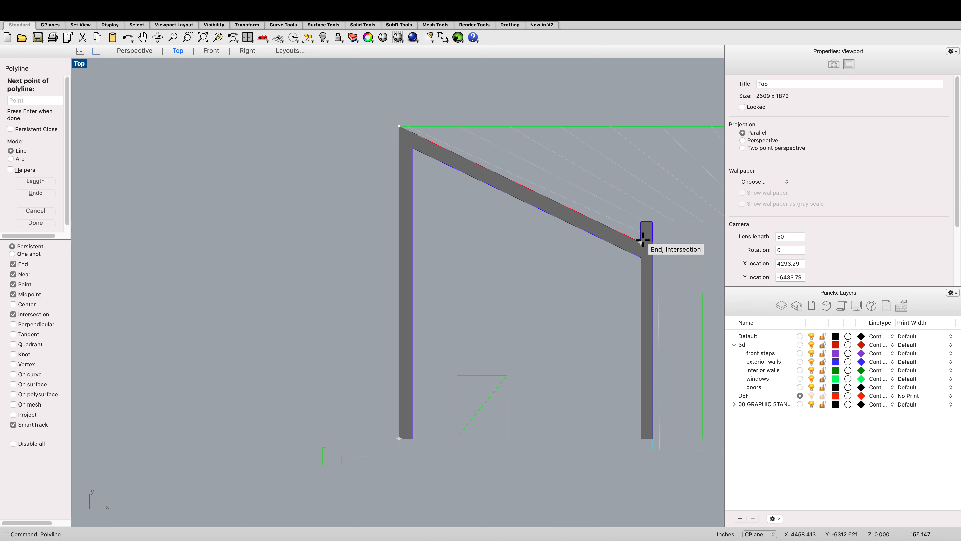
{"action": "key", "text": "Escape"}
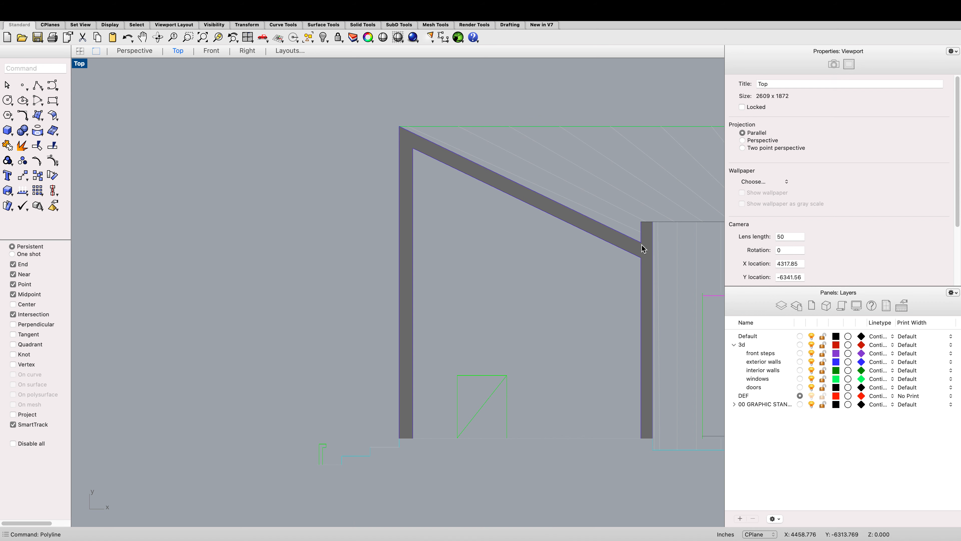
Step: Duplicate the border of the section's wall hatch with DupBorder
{"action": "left_click", "coordinate": [642, 248]}
{"action": "type", "text": "DupBorder"}
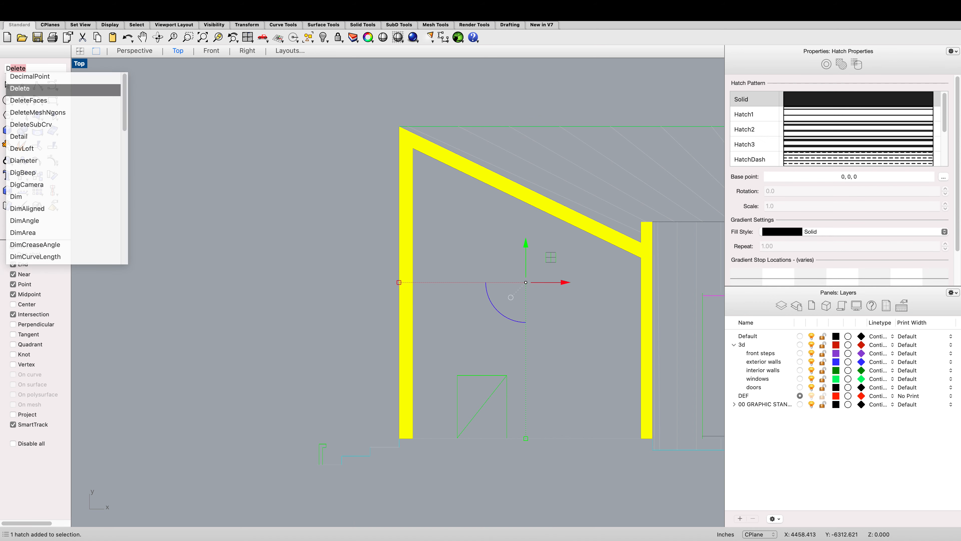
{"action": "key", "text": "Return"}
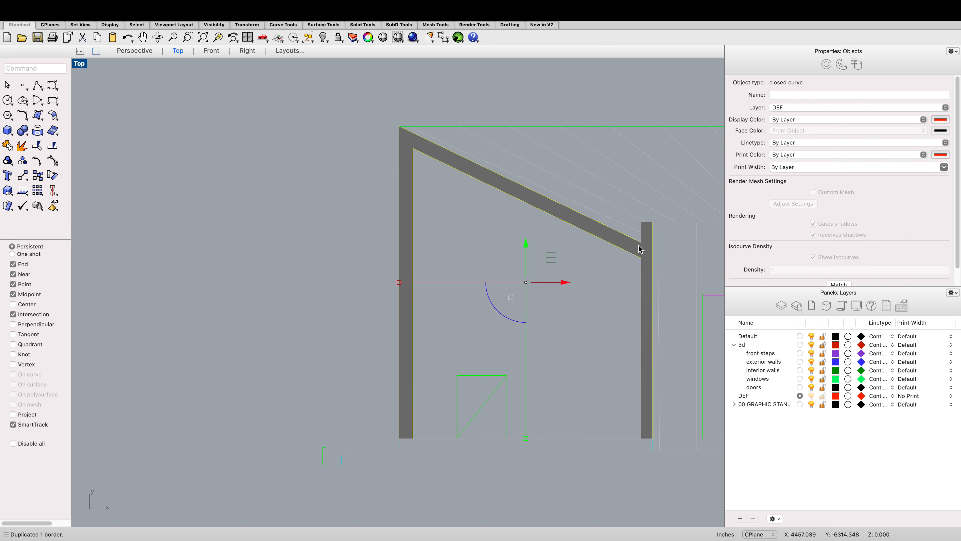
Step: Select the duplicated wall outline and move it to an empty area below the drawings
{"action": "left_click", "coordinate": [595, 252]}
{"action": "left_click", "coordinate": [597, 243]}
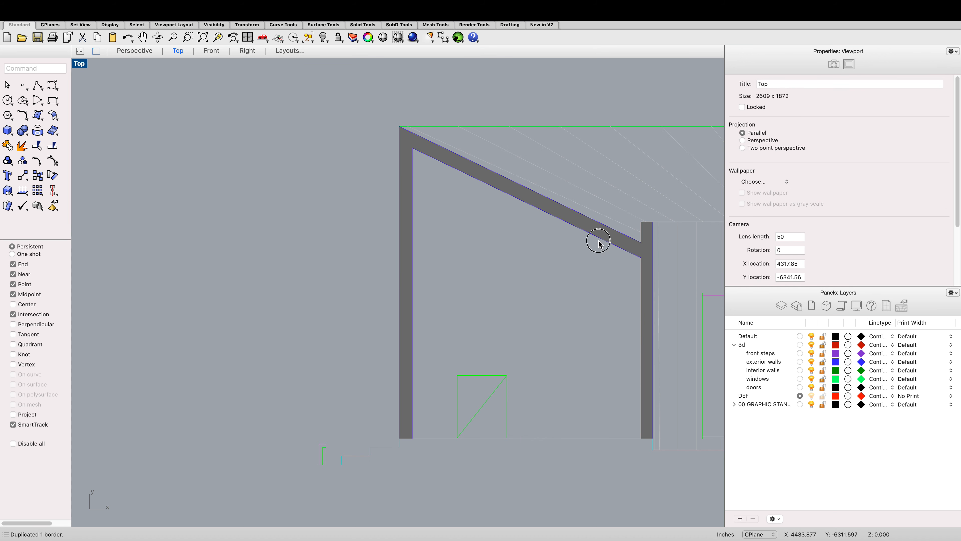
{"action": "left_click", "coordinate": [630, 258]}
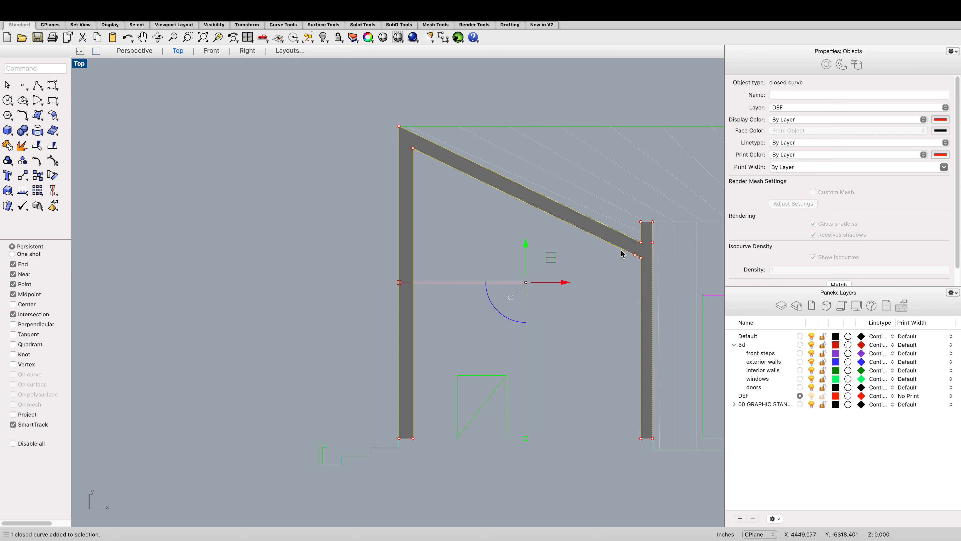
{"action": "scroll", "coordinate": [622, 253], "scroll_direction": "down", "scroll_amount": 5}
{"action": "scroll", "coordinate": [618, 237], "scroll_direction": "up", "scroll_amount": 2}
{"action": "left_click", "coordinate": [611, 235]}
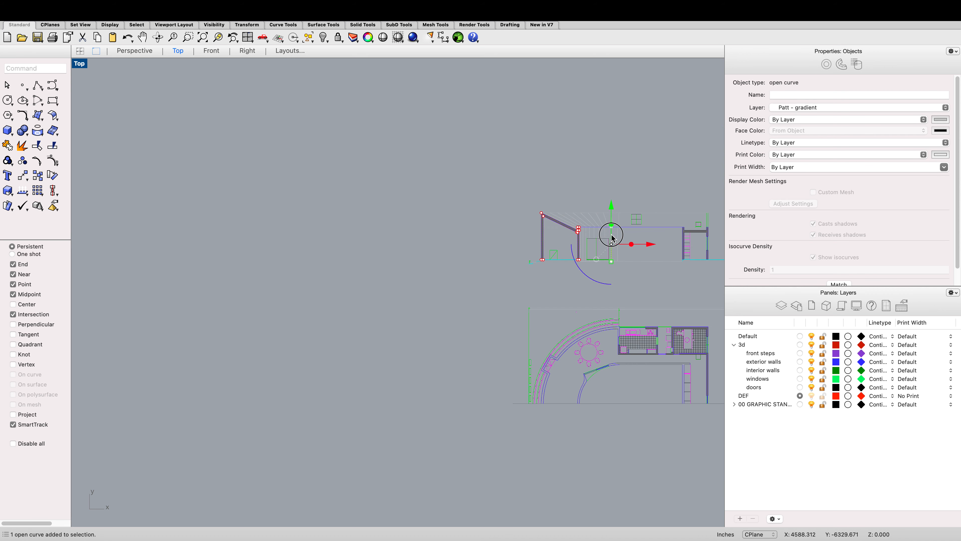
{"action": "scroll", "coordinate": [549, 231], "scroll_direction": "up", "scroll_amount": 5}
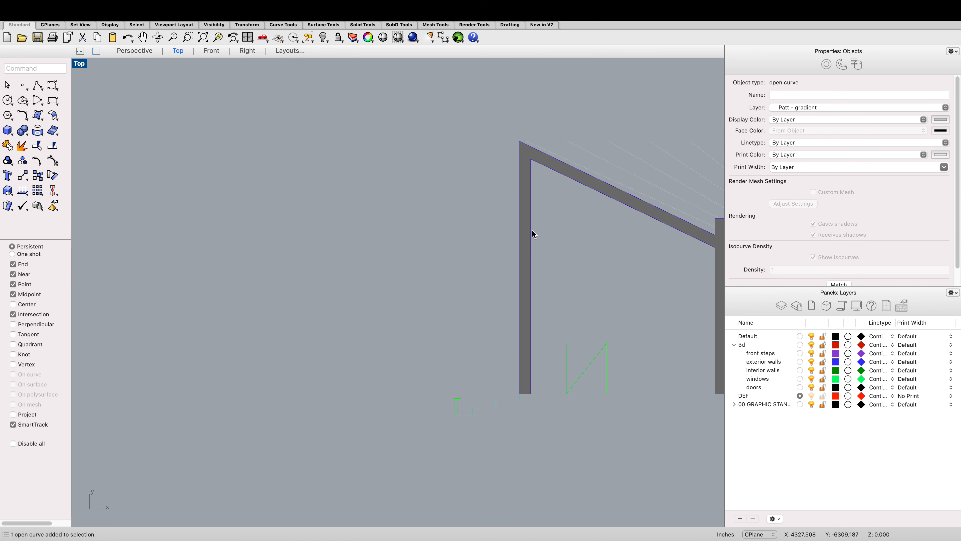
{"action": "left_click", "coordinate": [532, 231]}
{"action": "left_click", "coordinate": [557, 248]}
{"action": "scroll", "coordinate": [507, 193], "scroll_direction": "down", "scroll_amount": 6}
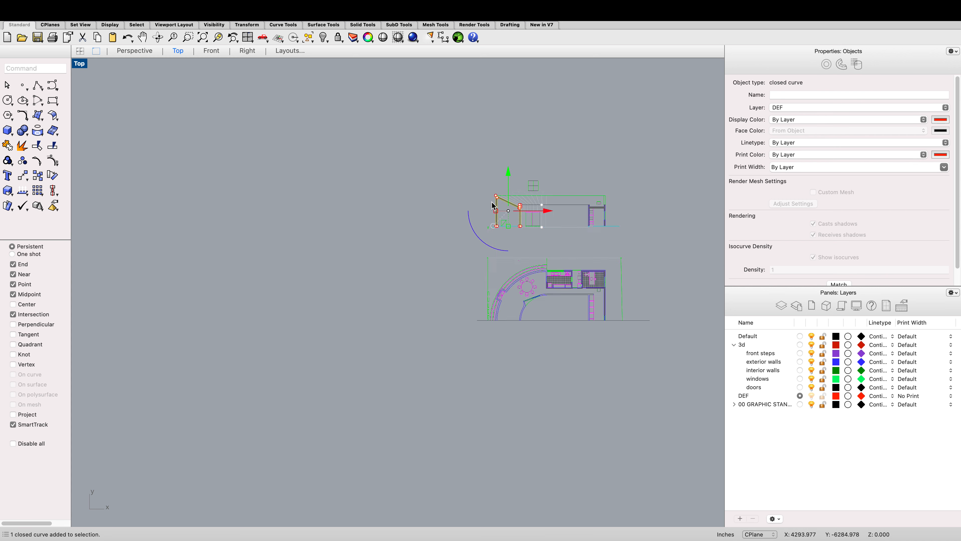
{"action": "left_click_drag", "start_coordinate": [495, 170], "coordinate": [525, 316]}
{"action": "scroll", "coordinate": [475, 420], "scroll_direction": "up", "scroll_amount": 6}
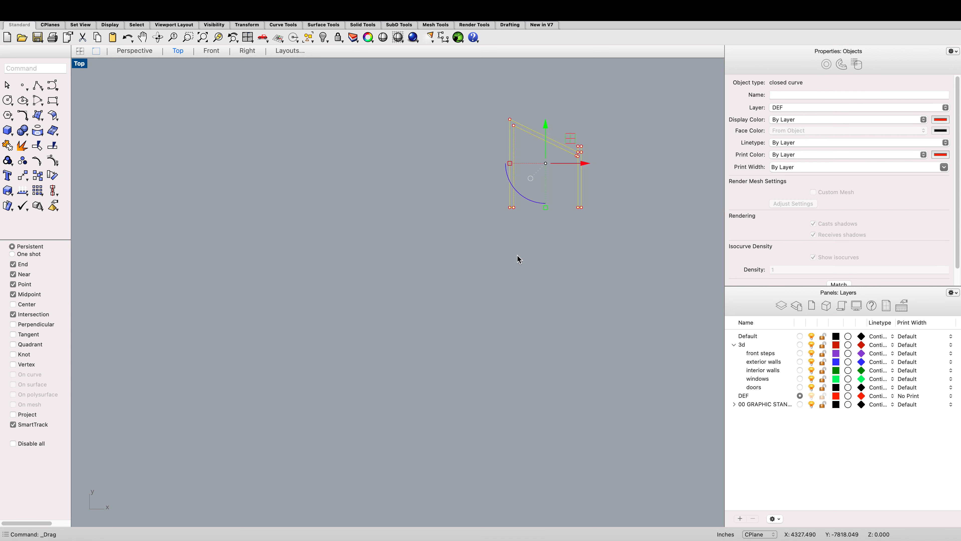
{"action": "key", "text": "Escape"}
{"action": "scroll", "coordinate": [526, 258], "scroll_direction": "down", "scroll_amount": 6}
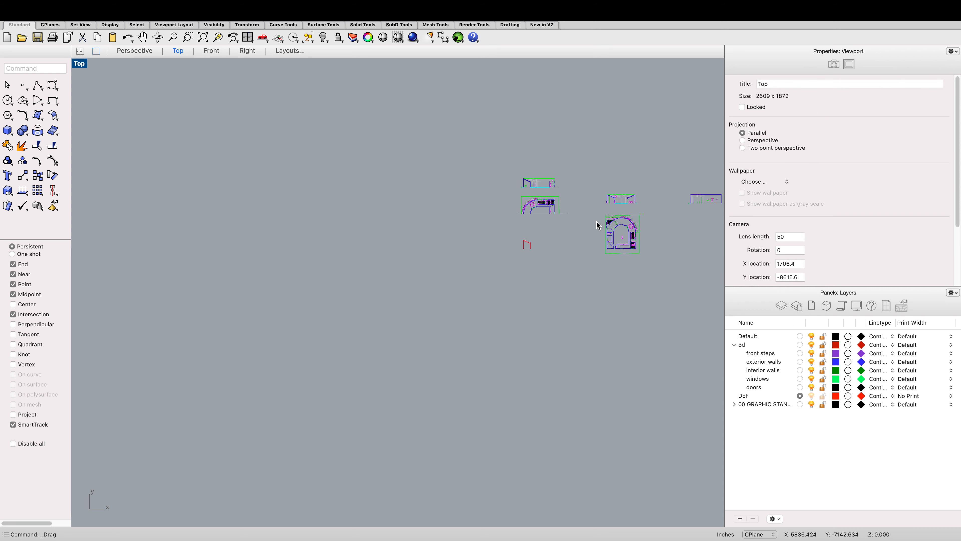
Step: Draw an arc tracing the outer curved exterior wall, from its corner at the upper right to the west wall
{"action": "scroll", "coordinate": [568, 212], "scroll_direction": "up", "scroll_amount": 3}
{"action": "scroll", "coordinate": [538, 227], "scroll_direction": "down", "scroll_amount": 1}
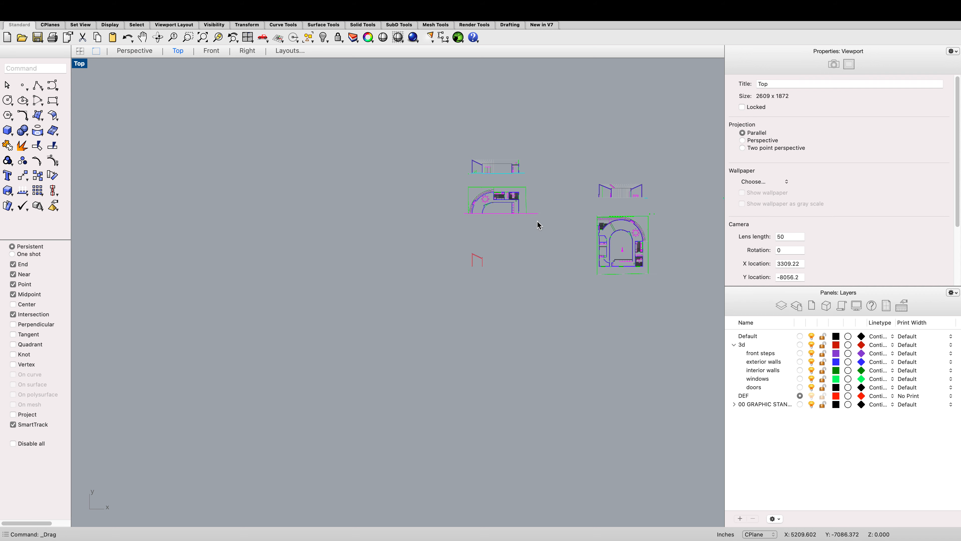
{"action": "scroll", "coordinate": [632, 214], "scroll_direction": "up", "scroll_amount": 8}
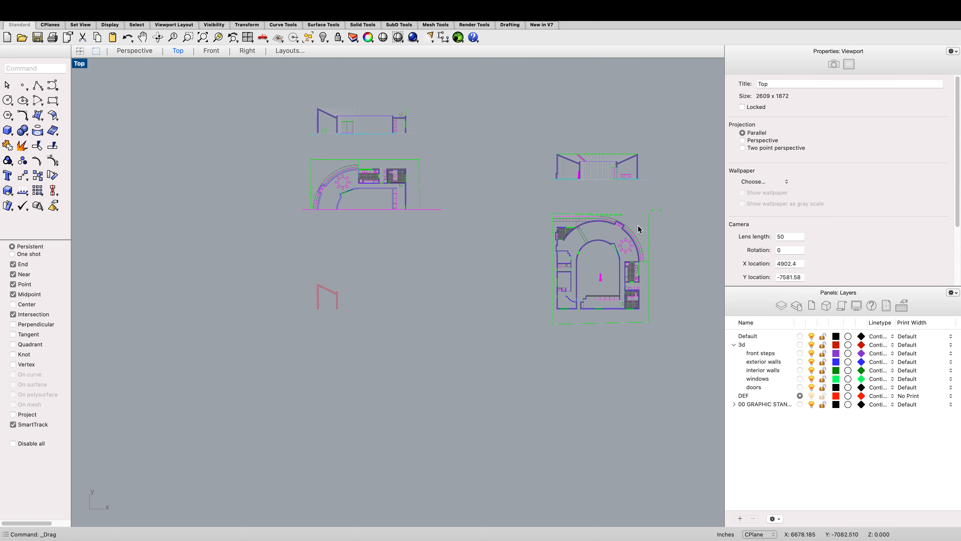
{"action": "left_click", "coordinate": [521, 219]}
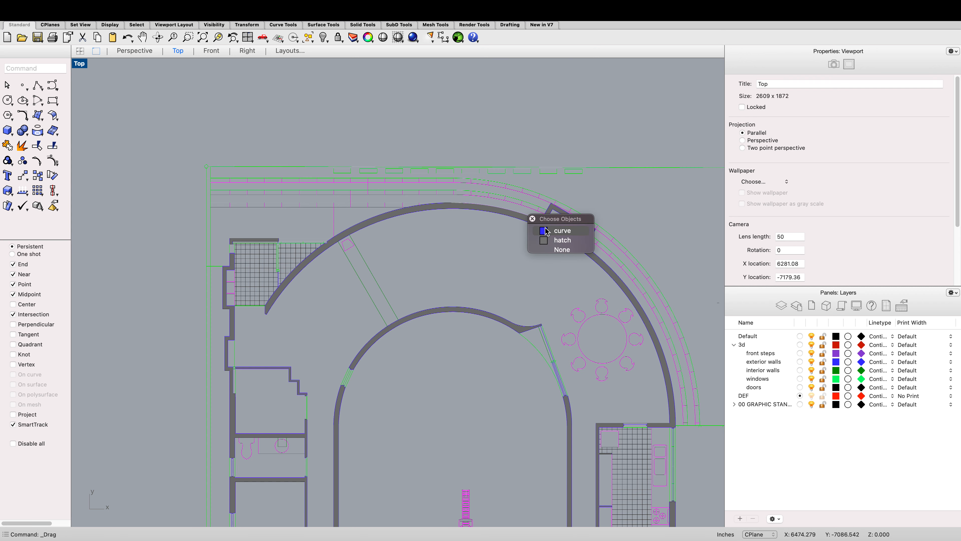
{"action": "left_click", "coordinate": [561, 230]}
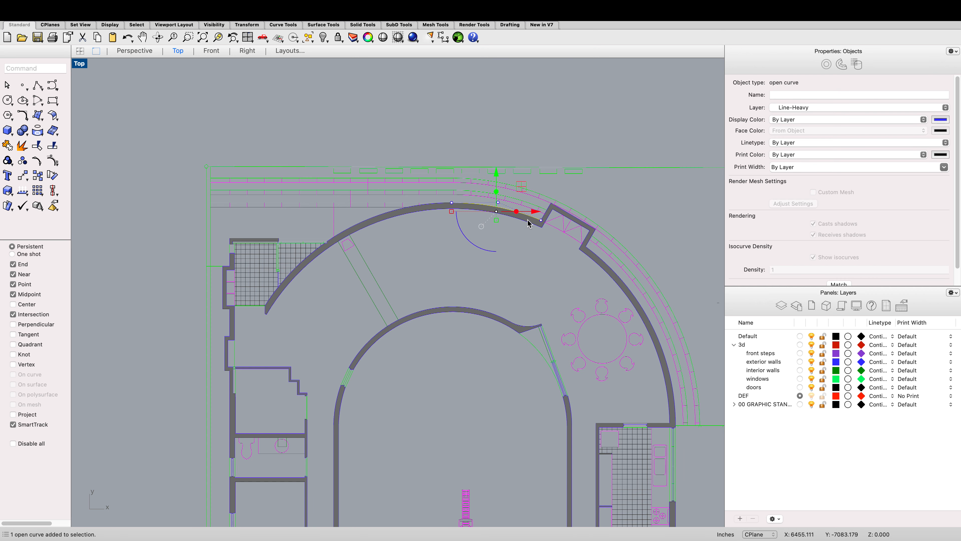
{"action": "scroll", "coordinate": [529, 224], "scroll_direction": "down", "scroll_amount": 3}
{"action": "type", "text": "arc"}
{"action": "key", "text": "Return"}
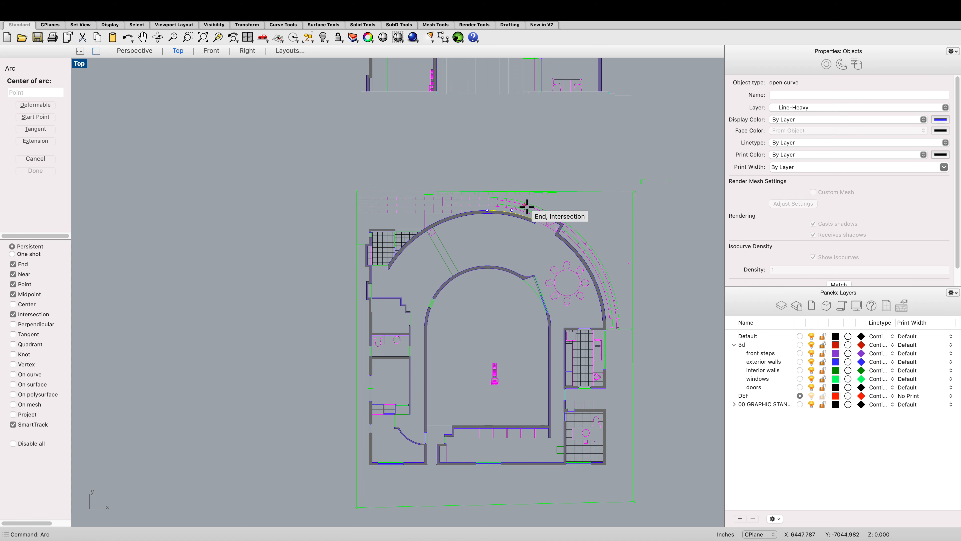
{"action": "scroll", "coordinate": [585, 301], "scroll_direction": "up", "scroll_amount": 5}
{"action": "scroll", "coordinate": [639, 360], "scroll_direction": "up", "scroll_amount": 6}
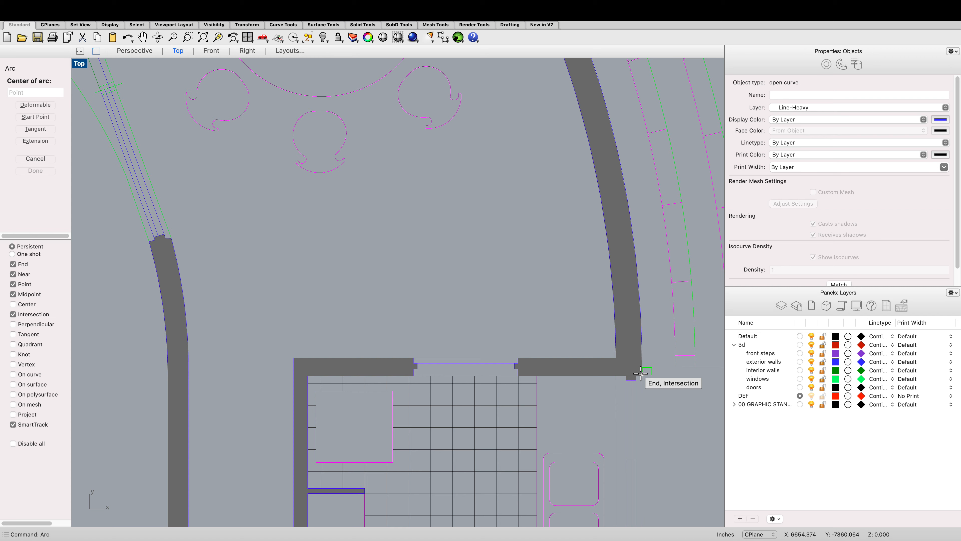
{"action": "left_click", "coordinate": [641, 373]}
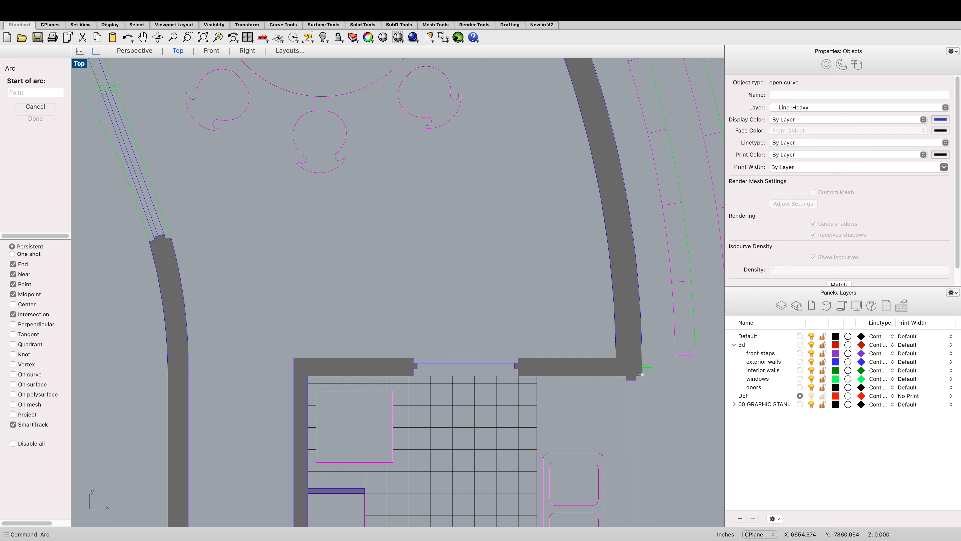
{"action": "left_click", "coordinate": [642, 374]}
{"action": "scroll", "coordinate": [642, 373], "scroll_direction": "down", "scroll_amount": 8}
{"action": "scroll", "coordinate": [435, 332], "scroll_direction": "up", "scroll_amount": 5}
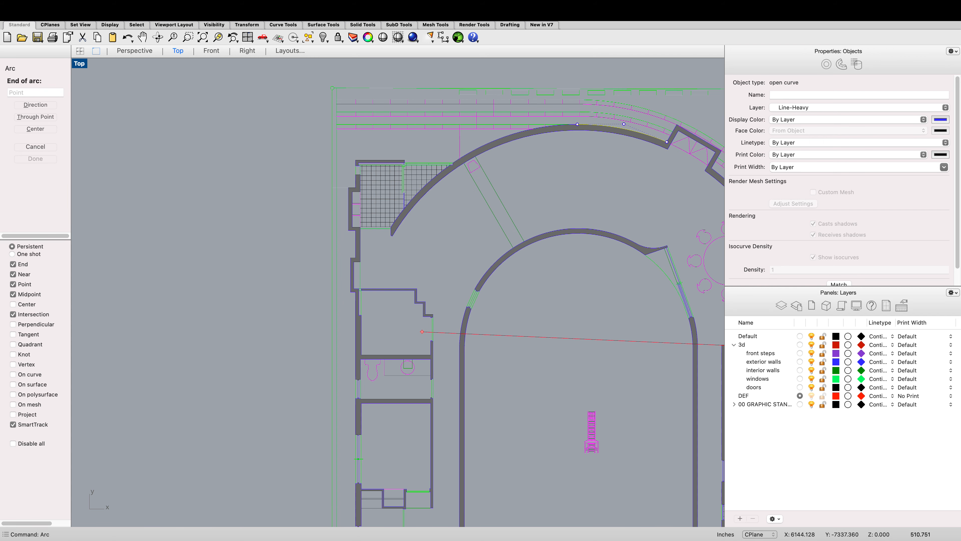
{"action": "left_click", "coordinate": [356, 348]}
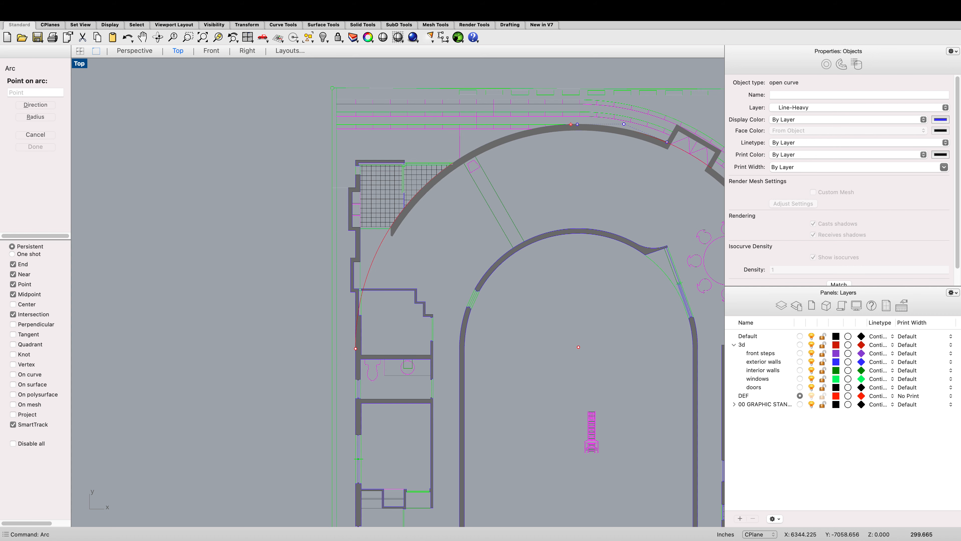
{"action": "left_click", "coordinate": [561, 124]}
Step: Draw a vertical line down the west exterior wall from the arc's end to the bottom wall
{"action": "scroll", "coordinate": [406, 166], "scroll_direction": "down", "scroll_amount": 10}
{"action": "scroll", "coordinate": [415, 182], "scroll_direction": "up", "scroll_amount": 5}
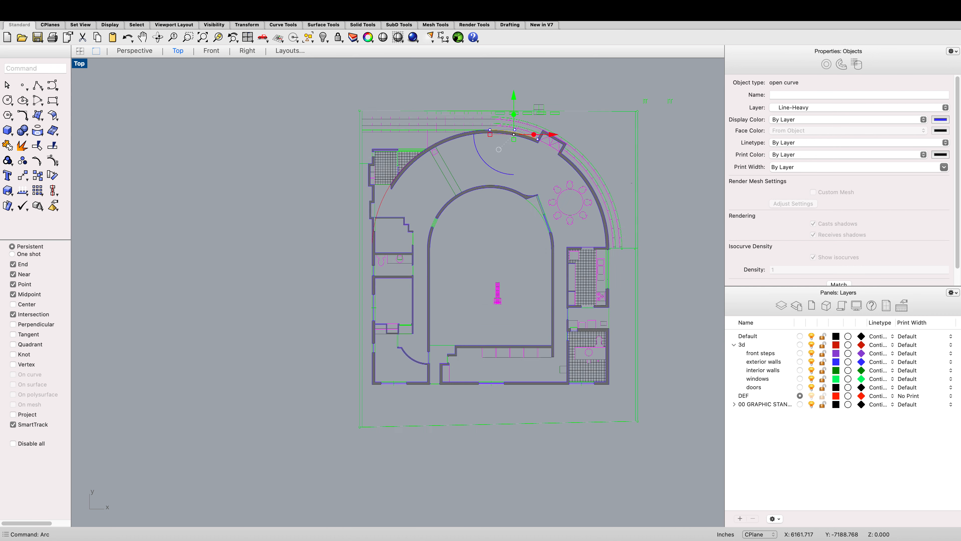
{"action": "type", "text": "l"}
{"action": "key", "text": "Return"}
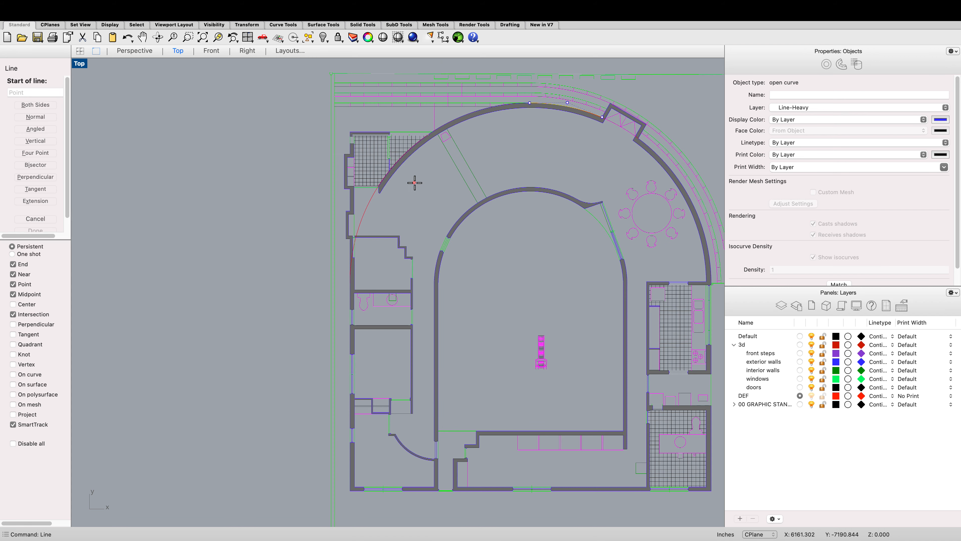
{"action": "scroll", "coordinate": [338, 307], "scroll_direction": "up", "scroll_amount": 8}
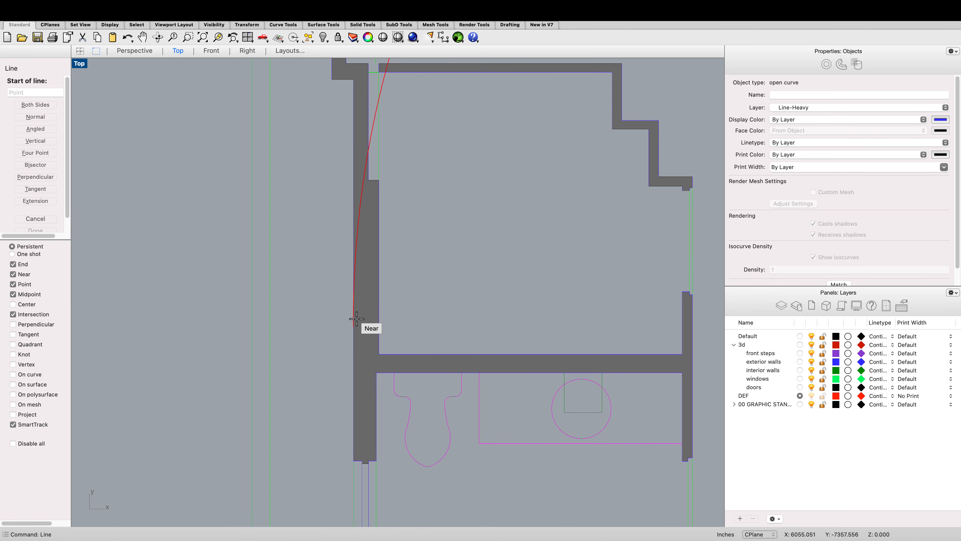
{"action": "left_click", "coordinate": [354, 323]}
{"action": "scroll", "coordinate": [352, 304], "scroll_direction": "down", "scroll_amount": 8}
{"action": "scroll", "coordinate": [351, 436], "scroll_direction": "up", "scroll_amount": 8}
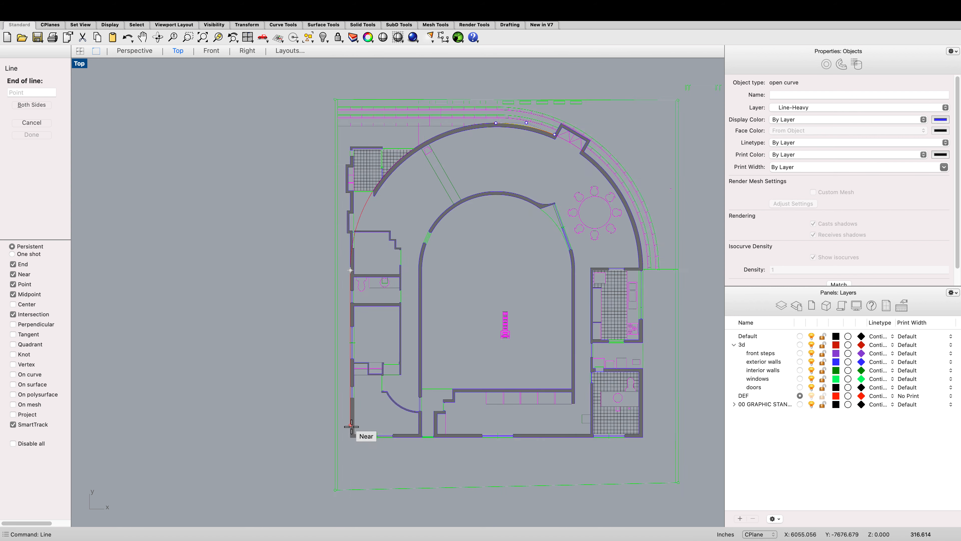
{"action": "scroll", "coordinate": [350, 438], "scroll_direction": "up", "scroll_amount": 5}
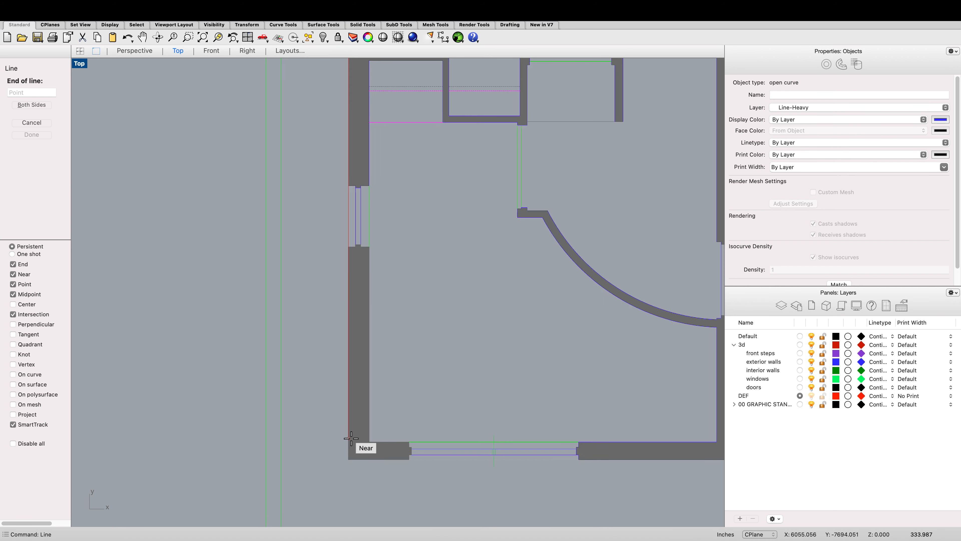
{"action": "left_click", "coordinate": [348, 443]}
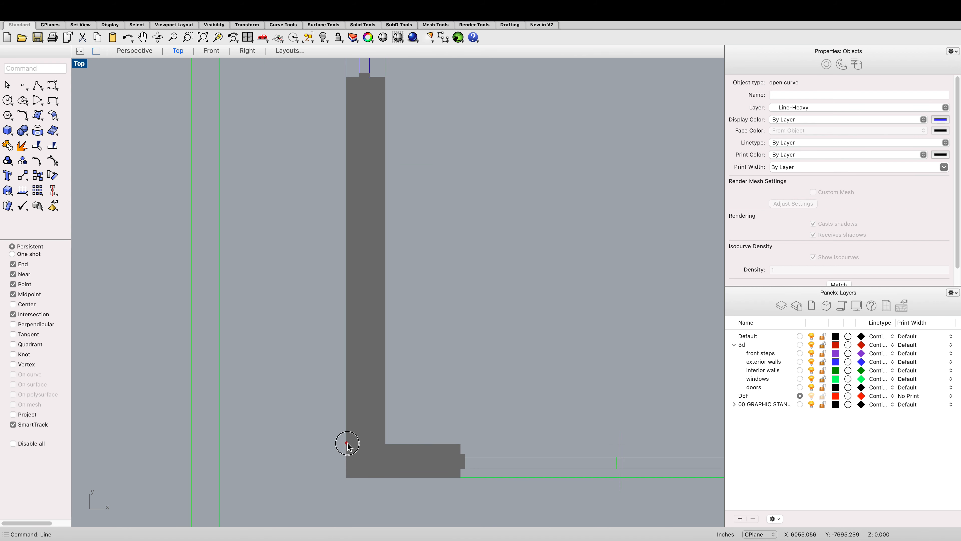
{"action": "scroll", "coordinate": [397, 436], "scroll_direction": "down", "scroll_amount": 10}
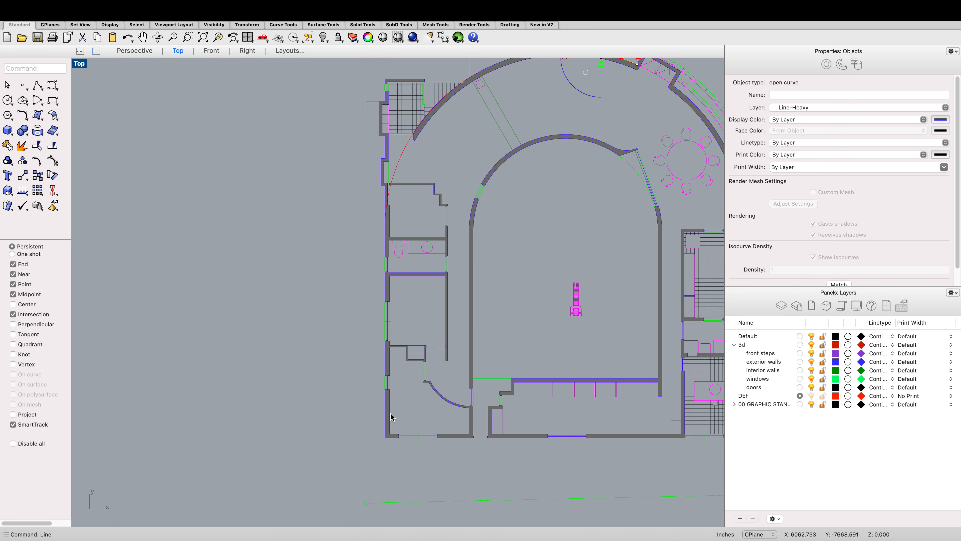
{"action": "scroll", "coordinate": [448, 311], "scroll_direction": "down", "scroll_amount": 3}
{"action": "scroll", "coordinate": [541, 208], "scroll_direction": "up", "scroll_amount": 3}
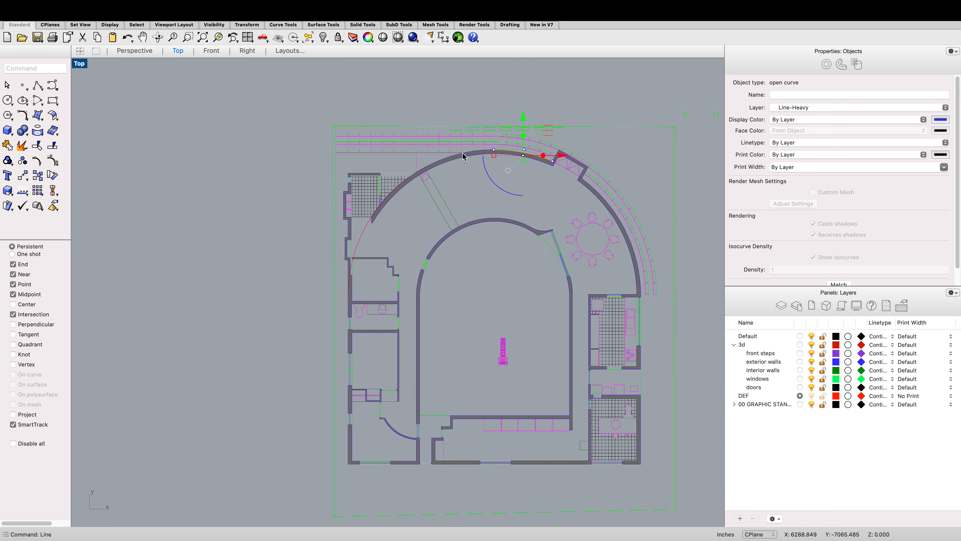
{"action": "scroll", "coordinate": [377, 249], "scroll_direction": "up", "scroll_amount": 3}
{"action": "scroll", "coordinate": [485, 241], "scroll_direction": "down", "scroll_amount": 4}
{"action": "scroll", "coordinate": [496, 246], "scroll_direction": "up", "scroll_amount": 5}
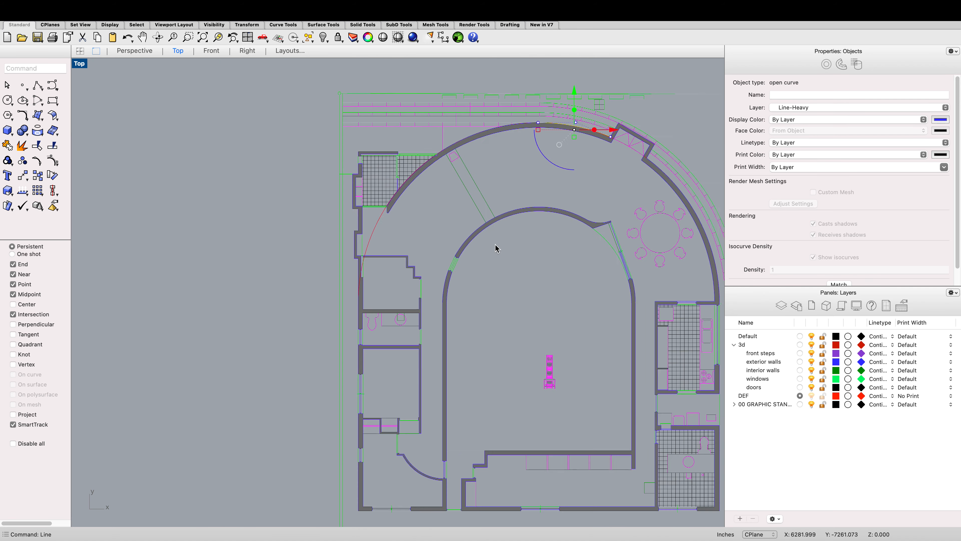
{"action": "type", "text": "ar"}
{"action": "key", "text": "Return"}
{"action": "scroll", "coordinate": [476, 273], "scroll_direction": "up", "scroll_amount": 5}
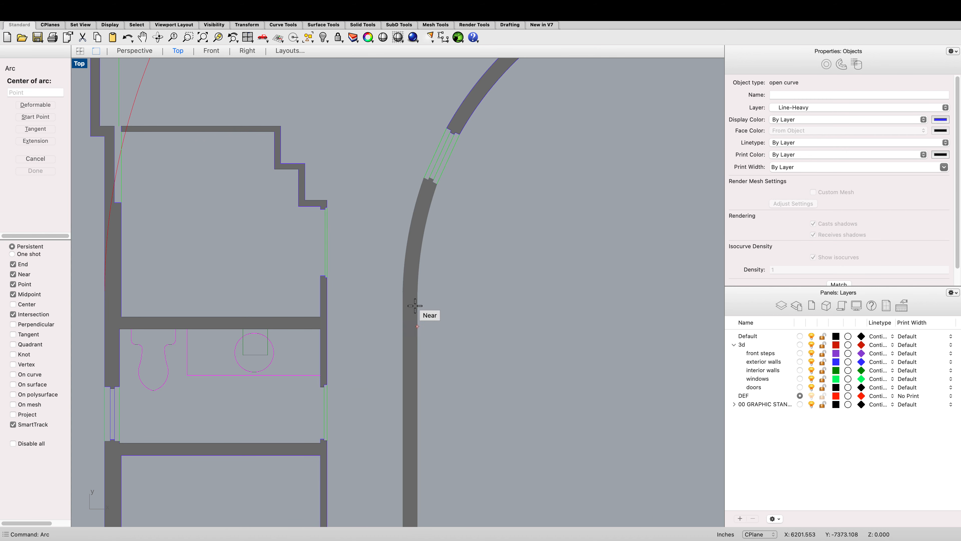
{"action": "left_click", "coordinate": [414, 290]}
{"action": "scroll", "coordinate": [422, 286], "scroll_direction": "down", "scroll_amount": 5}
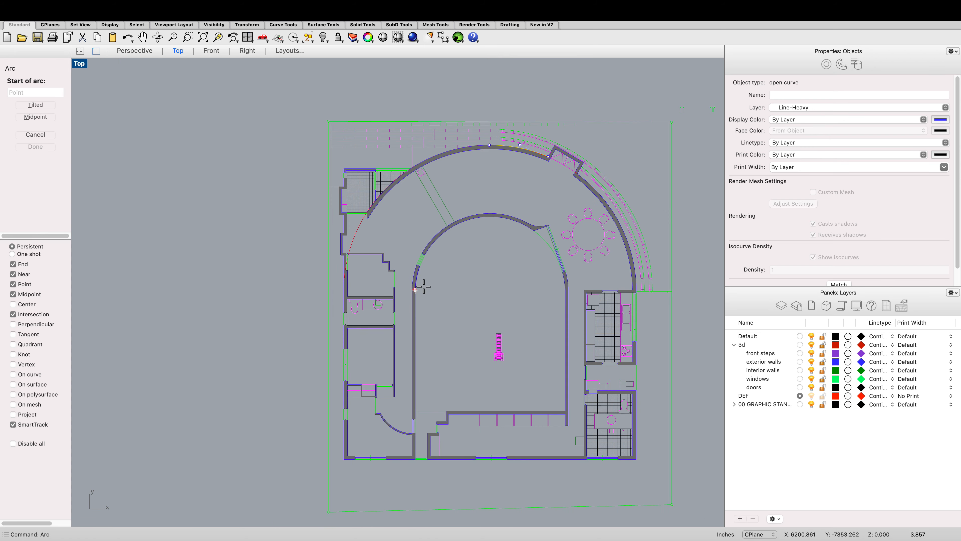
{"action": "scroll", "coordinate": [551, 286], "scroll_direction": "up", "scroll_amount": 4}
{"action": "left_click", "coordinate": [572, 288]}
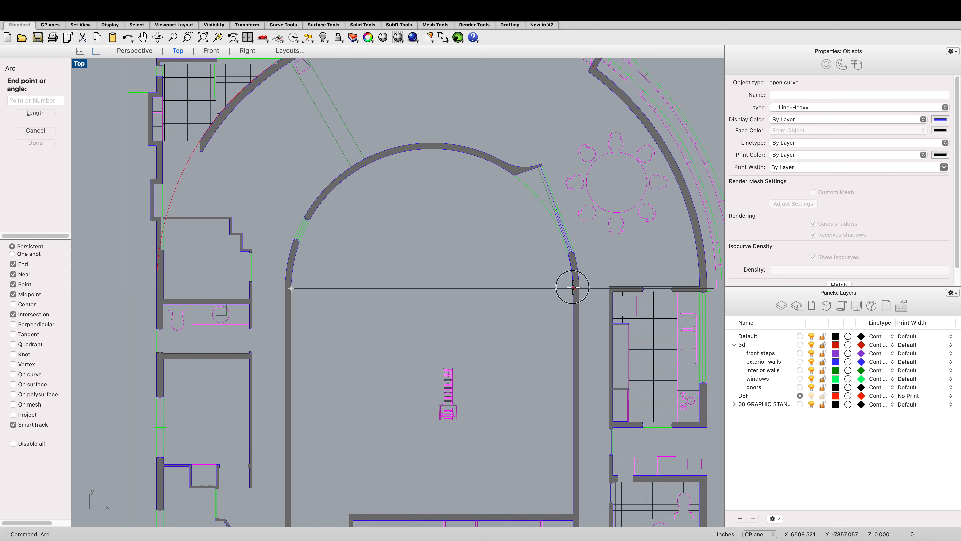
{"action": "key", "text": "Escape"}
Step: Draw a three-point arc tracing the inner curved wall between the ends of its two straight sides
{"action": "type", "text": "a"}
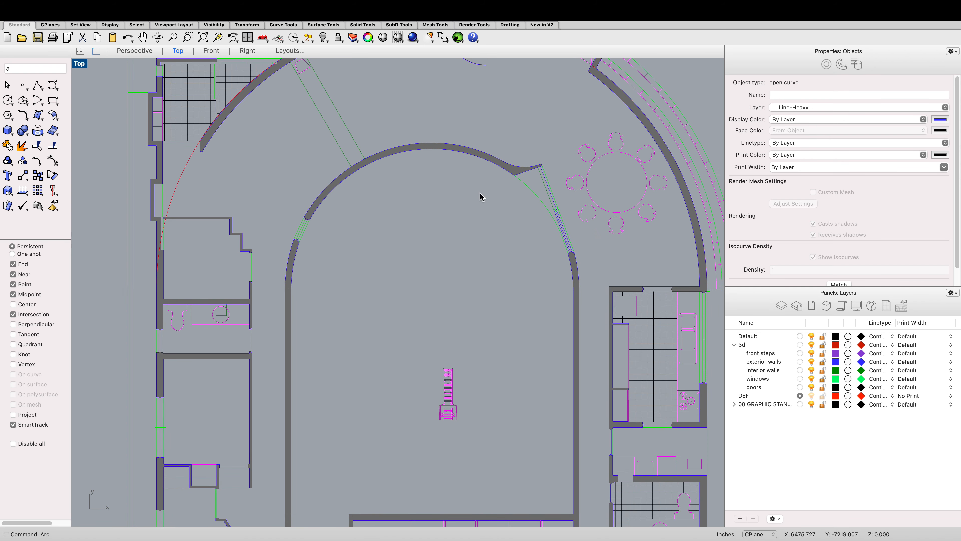
{"action": "key", "text": "Return"}
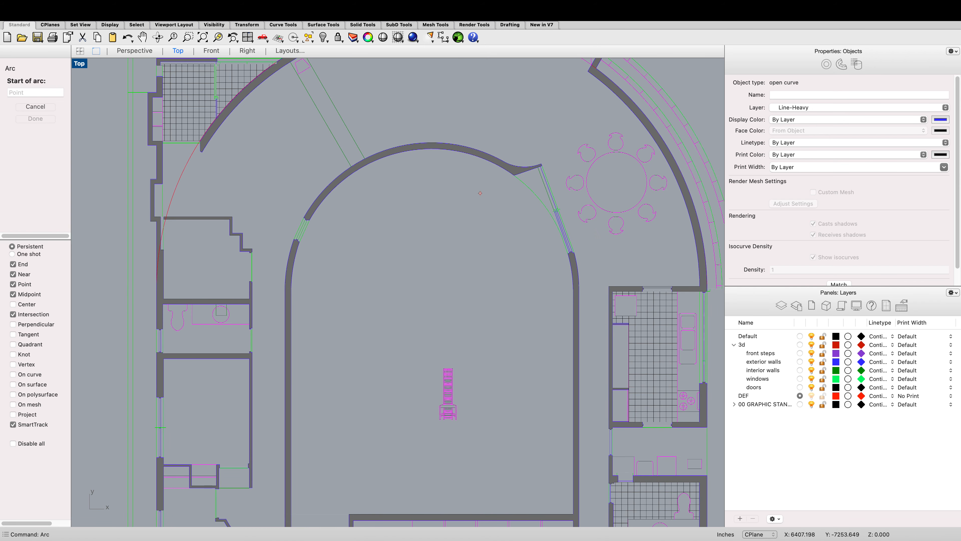
{"action": "left_click", "coordinate": [290, 288]}
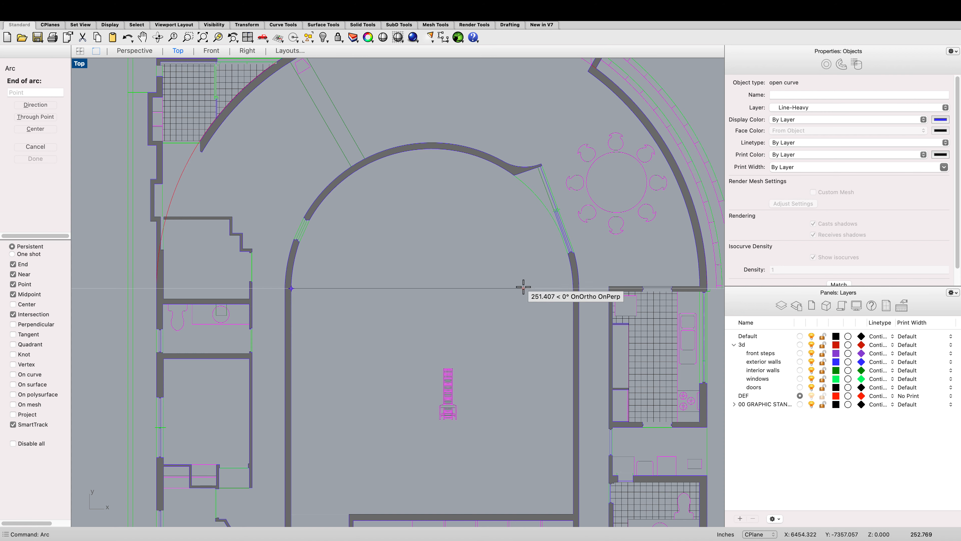
{"action": "left_click", "coordinate": [572, 287]}
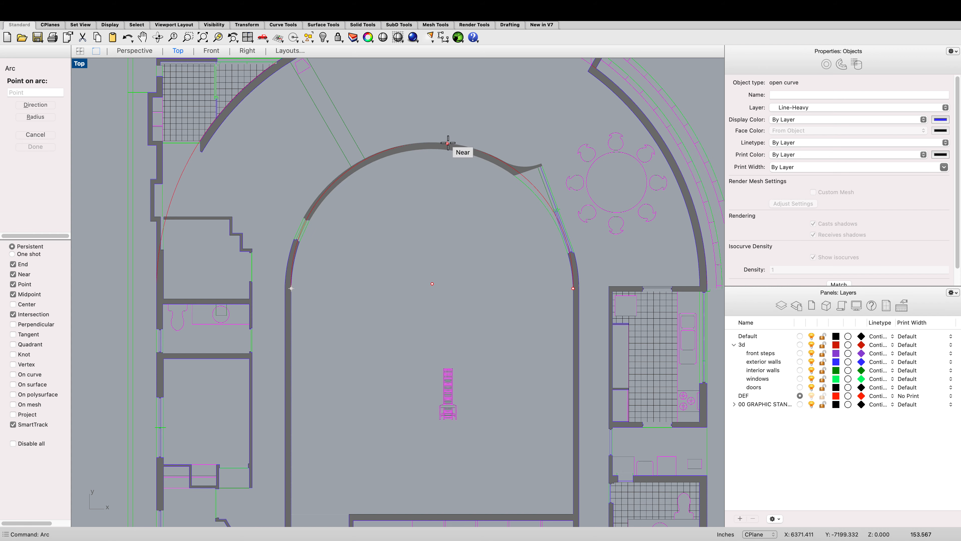
{"action": "scroll", "coordinate": [456, 152], "scroll_direction": "up", "scroll_amount": 2}
{"action": "left_click", "coordinate": [448, 157]}
{"action": "scroll", "coordinate": [448, 157], "scroll_direction": "down", "scroll_amount": 5}
{"action": "scroll", "coordinate": [400, 183], "scroll_direction": "up", "scroll_amount": 8}
{"action": "left_click", "coordinate": [400, 184]}
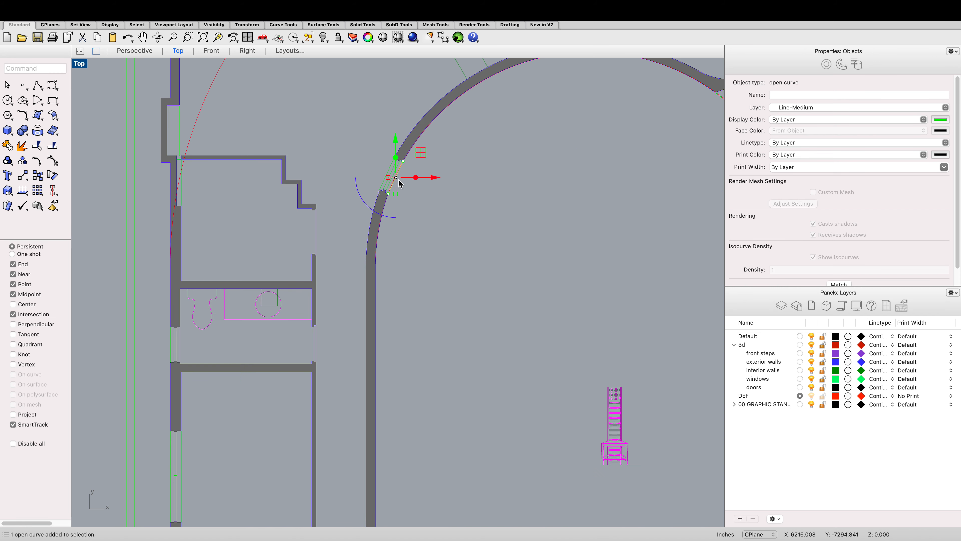
{"action": "scroll", "coordinate": [400, 183], "scroll_direction": "up", "scroll_amount": 4}
{"action": "left_click", "coordinate": [379, 184]}
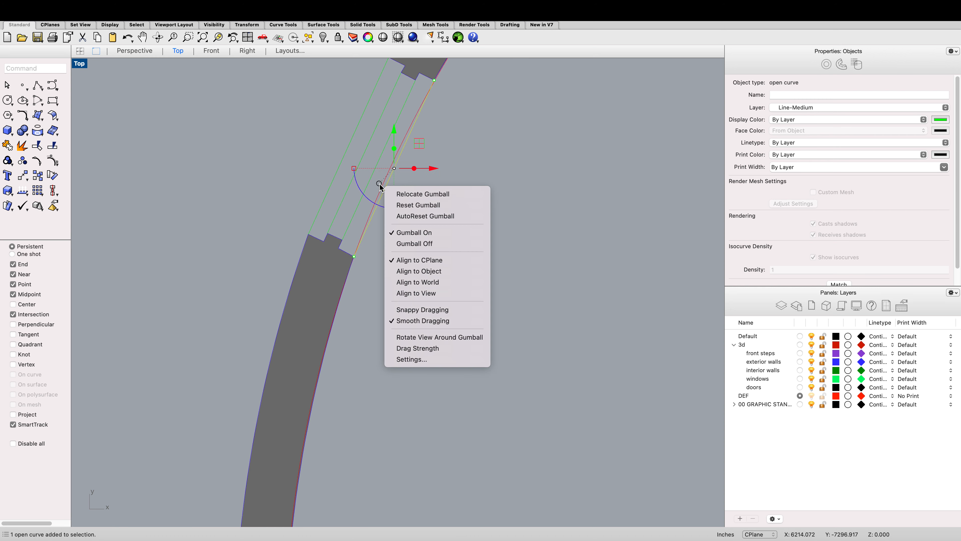
{"action": "left_click", "coordinate": [455, 139]}
{"action": "left_click", "coordinate": [408, 133]}
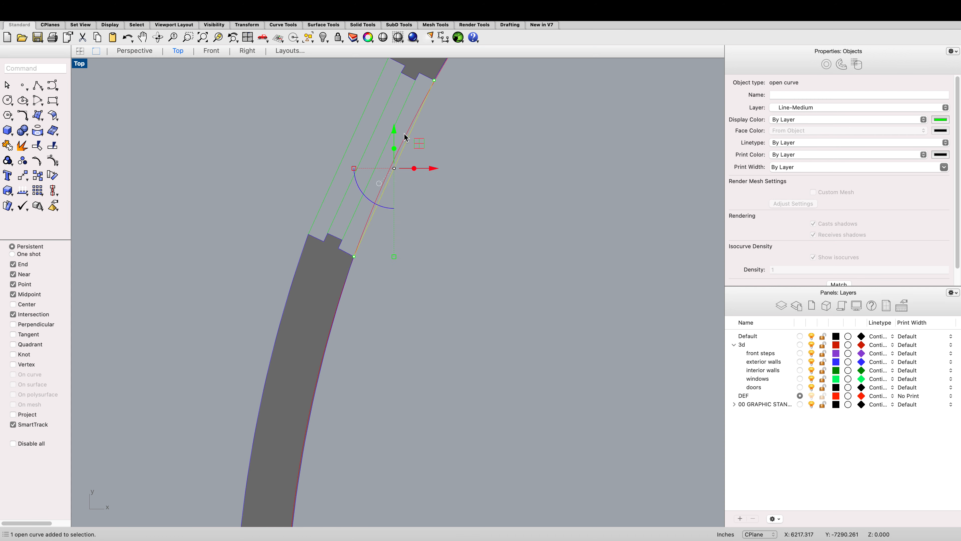
{"action": "left_click", "coordinate": [405, 134]}
{"action": "scroll", "coordinate": [405, 140], "scroll_direction": "down", "scroll_amount": 6}
{"action": "scroll", "coordinate": [408, 146], "scroll_direction": "up", "scroll_amount": 2}
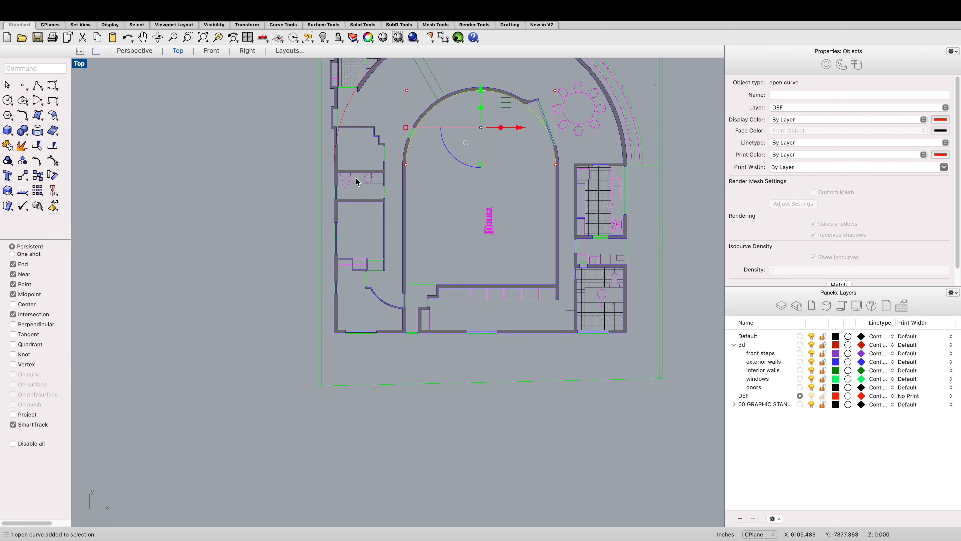
{"action": "left_click", "coordinate": [352, 103], "text": "shift"}
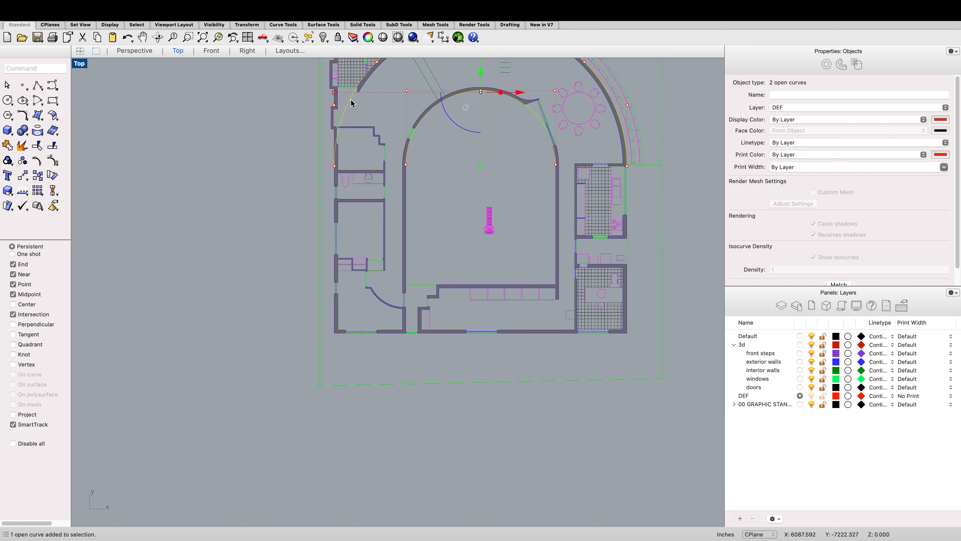
Step: Draw a vertical line from the inner arc's left end down to the bottom wall of the plan
{"action": "type", "text": "line"}
{"action": "key", "text": "Return"}
{"action": "scroll", "coordinate": [406, 182], "scroll_direction": "up", "scroll_amount": 5}
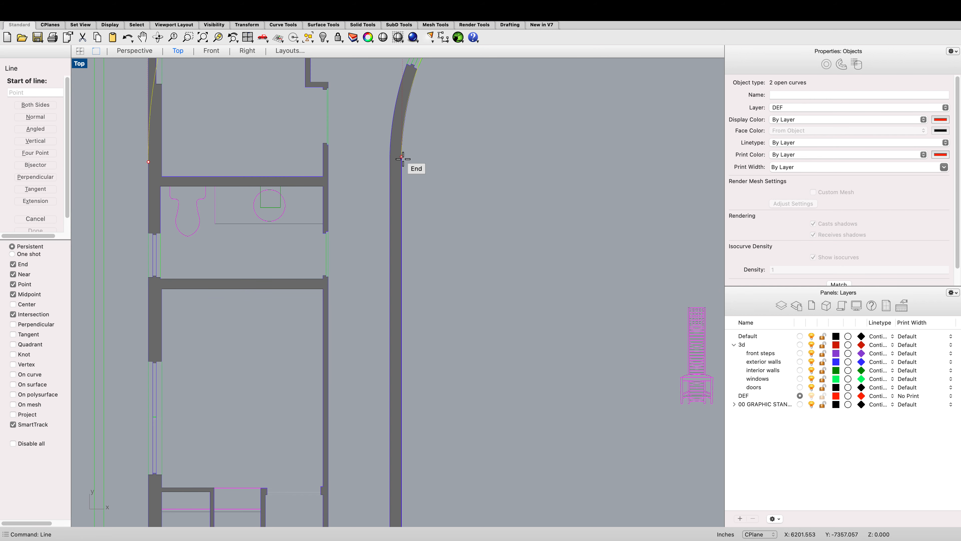
{"action": "left_click", "coordinate": [402, 156]}
{"action": "scroll", "coordinate": [400, 161], "scroll_direction": "down", "scroll_amount": 5}
{"action": "scroll", "coordinate": [412, 249], "scroll_direction": "up", "scroll_amount": 5}
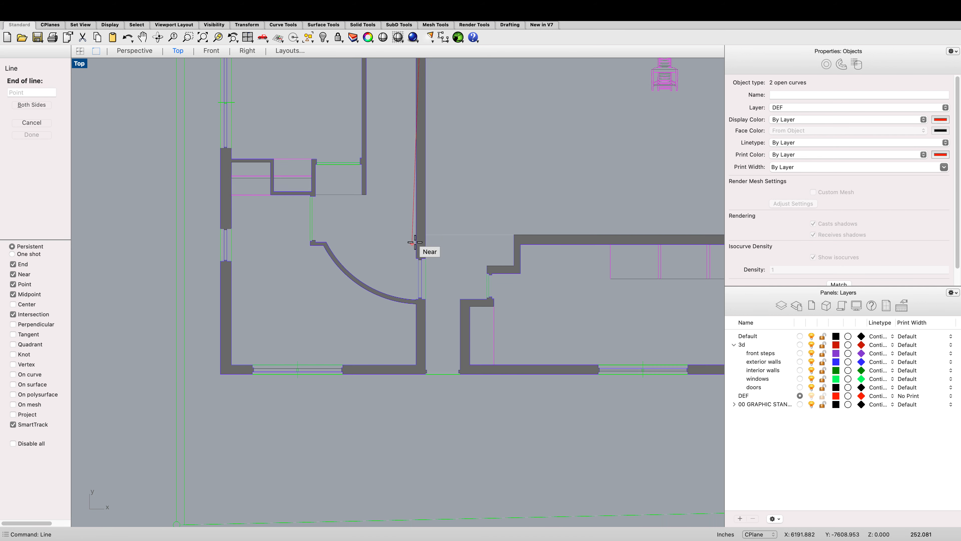
{"action": "scroll", "coordinate": [420, 228], "scroll_direction": "down", "scroll_amount": 2}
{"action": "scroll", "coordinate": [420, 228], "scroll_direction": "down", "scroll_amount": 2}
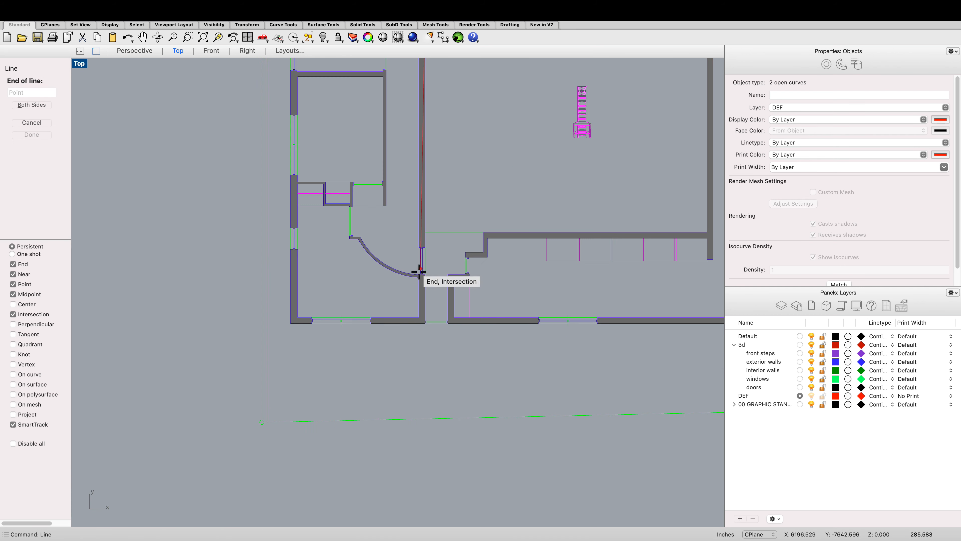
{"action": "scroll", "coordinate": [429, 274], "scroll_direction": "up", "scroll_amount": 8}
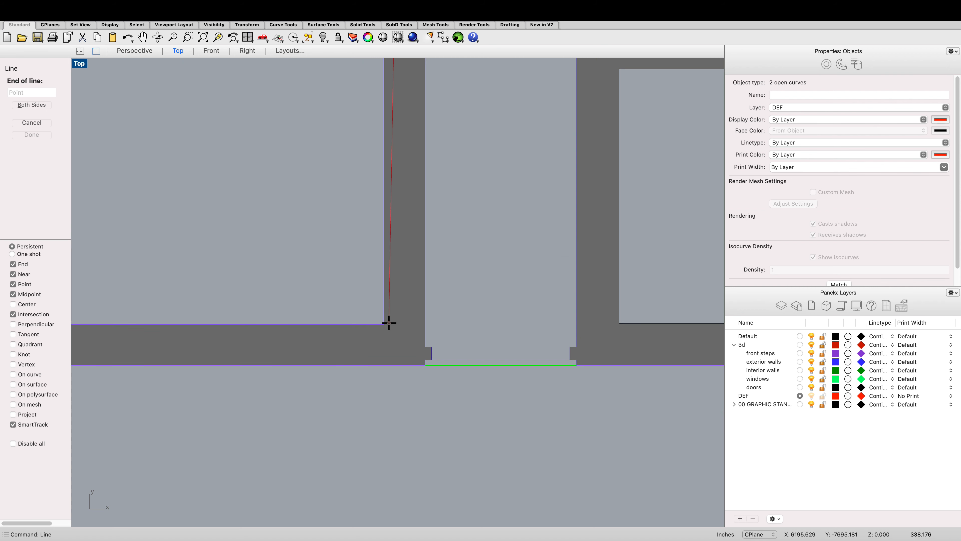
{"action": "left_click", "coordinate": [425, 322]}
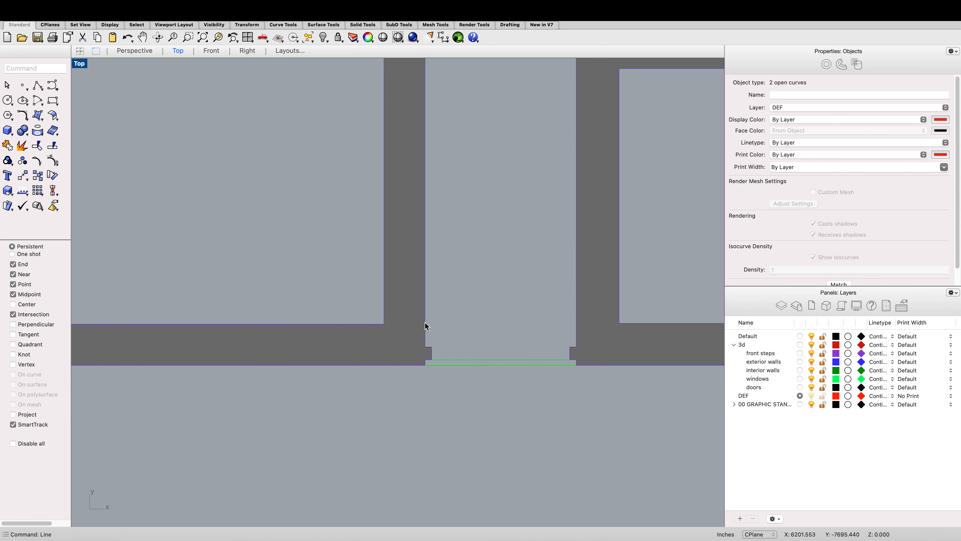
Step: Select the traced plan arcs and lines and drag them away from the drawings into empty space
{"action": "left_click", "coordinate": [427, 322]}
{"action": "left_click", "coordinate": [458, 348]}
{"action": "scroll", "coordinate": [452, 322], "scroll_direction": "down", "scroll_amount": 4}
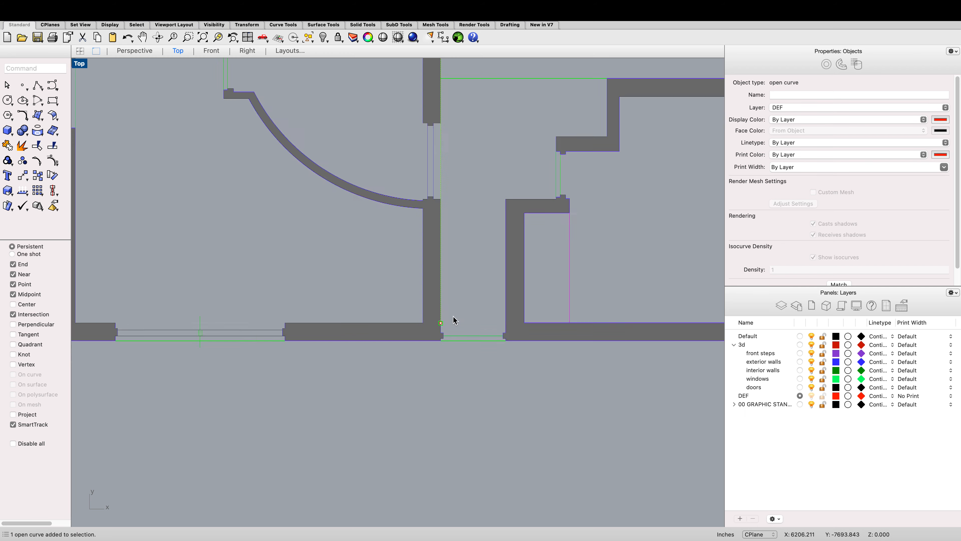
{"action": "scroll", "coordinate": [450, 265], "scroll_direction": "down", "scroll_amount": 3}
{"action": "scroll", "coordinate": [431, 156], "scroll_direction": "up", "scroll_amount": 10}
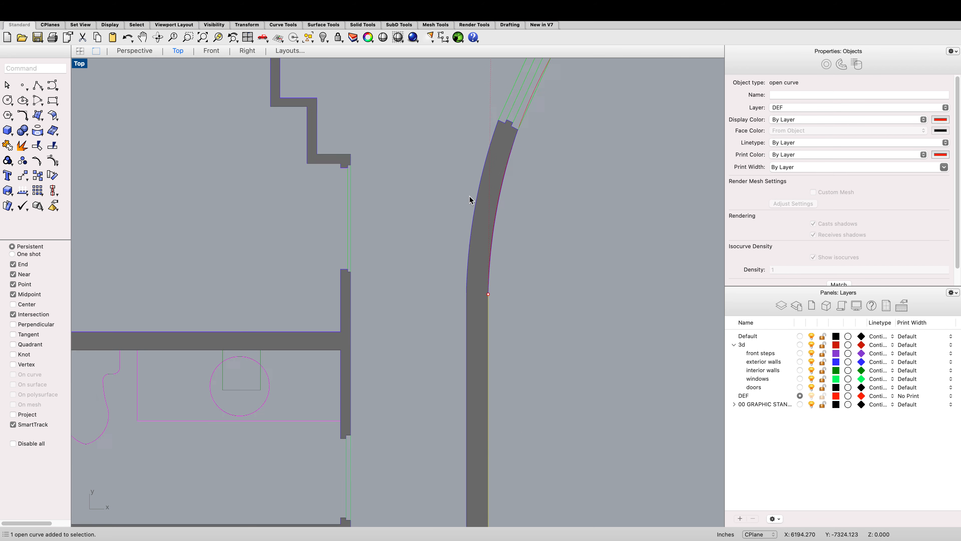
{"action": "left_click", "coordinate": [551, 192], "text": "shift"}
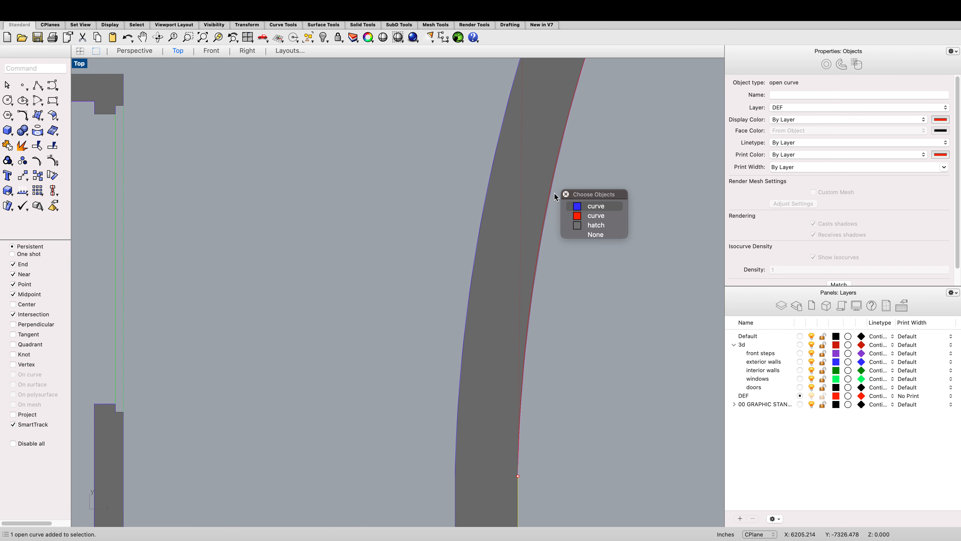
{"action": "left_click", "coordinate": [574, 213]}
{"action": "scroll", "coordinate": [567, 200], "scroll_direction": "down", "scroll_amount": 5}
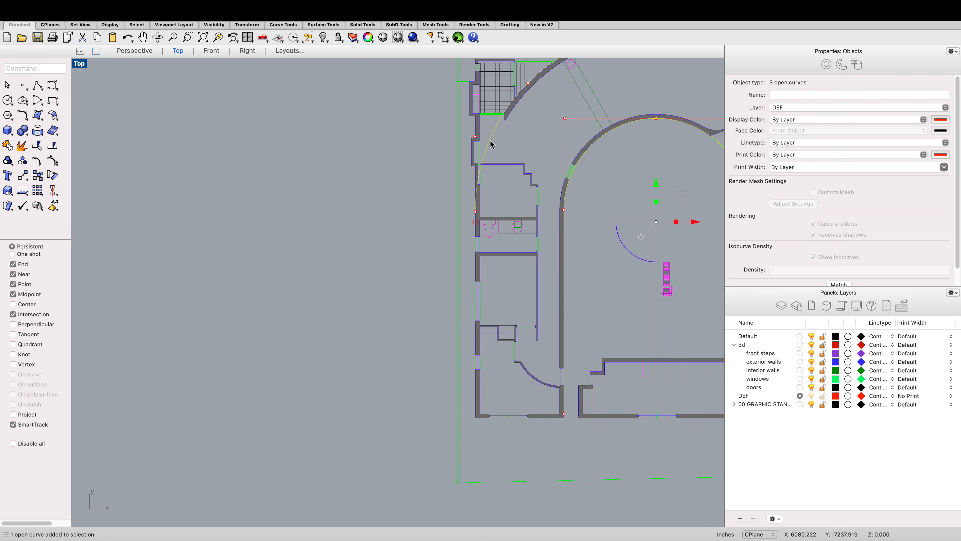
{"action": "left_click", "coordinate": [478, 330], "text": "shift"}
{"action": "scroll", "coordinate": [477, 331], "scroll_direction": "up", "scroll_amount": 10}
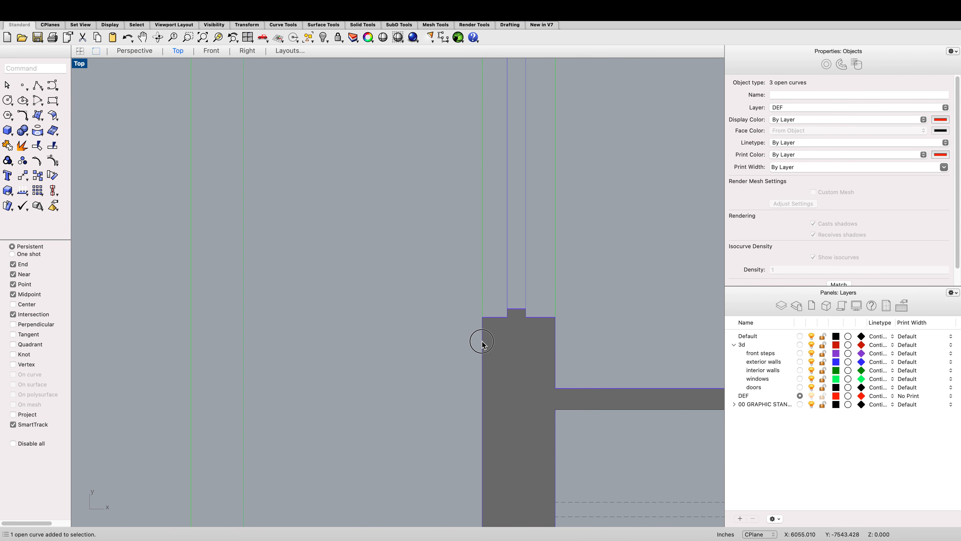
{"action": "left_click", "coordinate": [479, 340], "text": "shift"}
{"action": "left_click", "coordinate": [506, 368]}
{"action": "scroll", "coordinate": [507, 370], "scroll_direction": "down", "scroll_amount": 15}
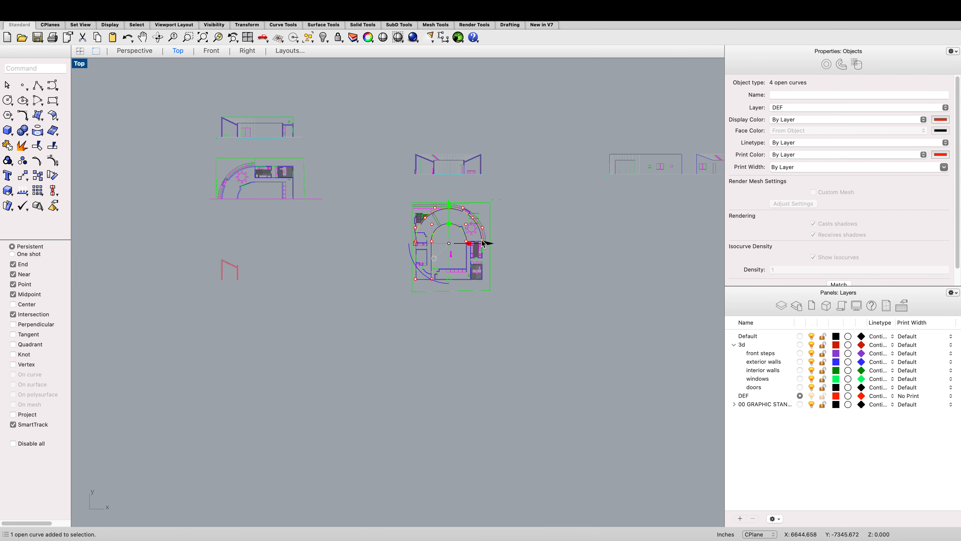
{"action": "left_click_drag", "start_coordinate": [486, 243], "coordinate": [358, 292]}
{"action": "key", "text": "Escape"}
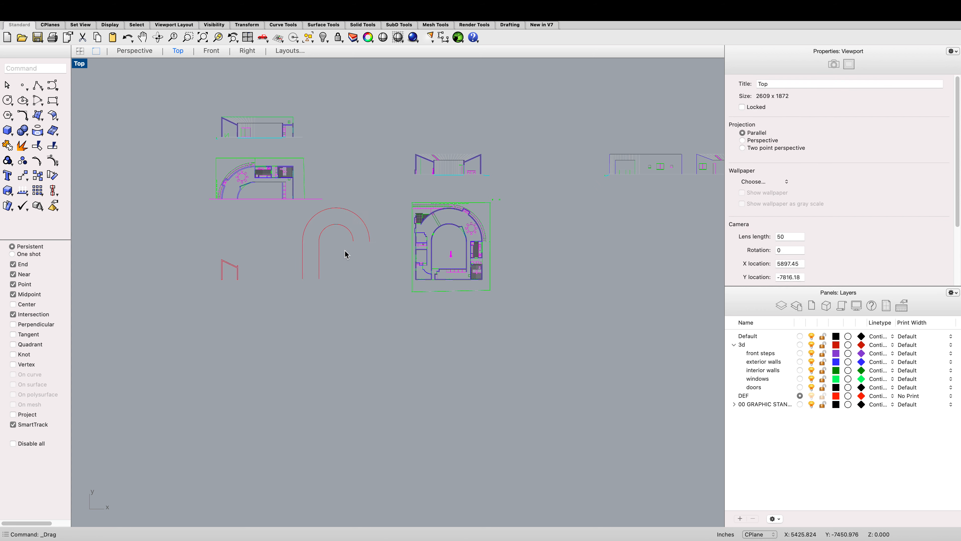
Step: Mirror the two left vertical wall lines across the U's vertical centre axis to complete the other leg
{"action": "scroll", "coordinate": [345, 253], "scroll_direction": "up", "scroll_amount": 3}
{"action": "left_click", "coordinate": [305, 258]}
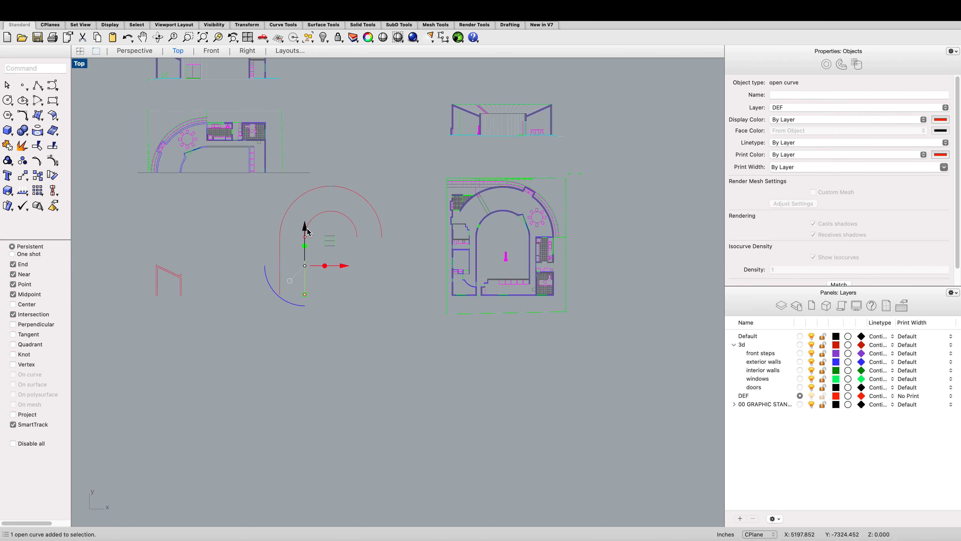
{"action": "left_click", "coordinate": [280, 259], "text": "shift"}
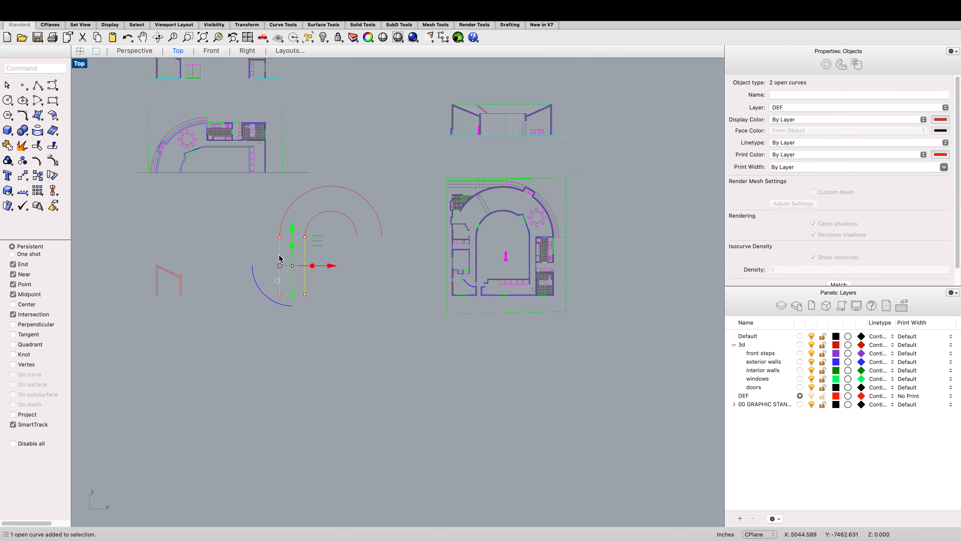
{"action": "type", "text": "Mirror"}
{"action": "key", "text": "Return"}
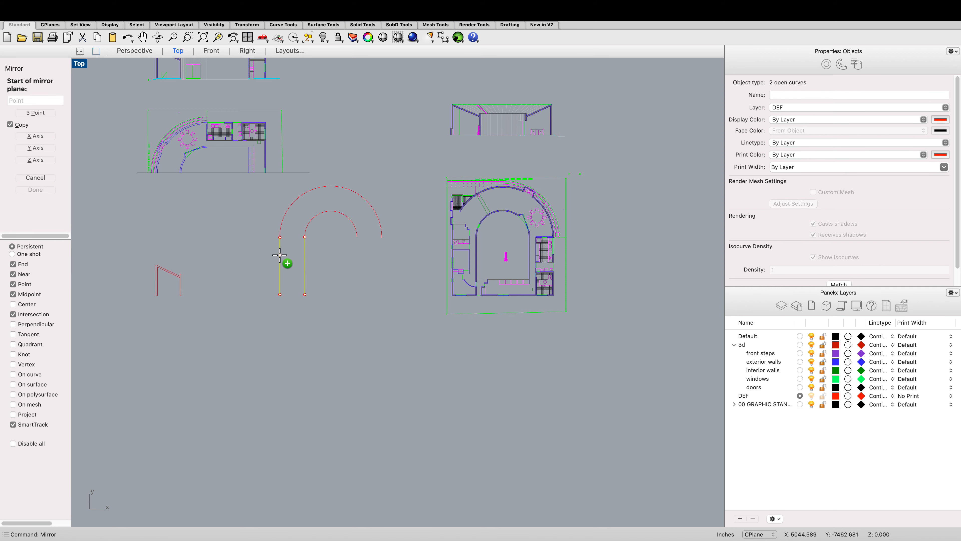
{"action": "left_click", "coordinate": [330, 211]}
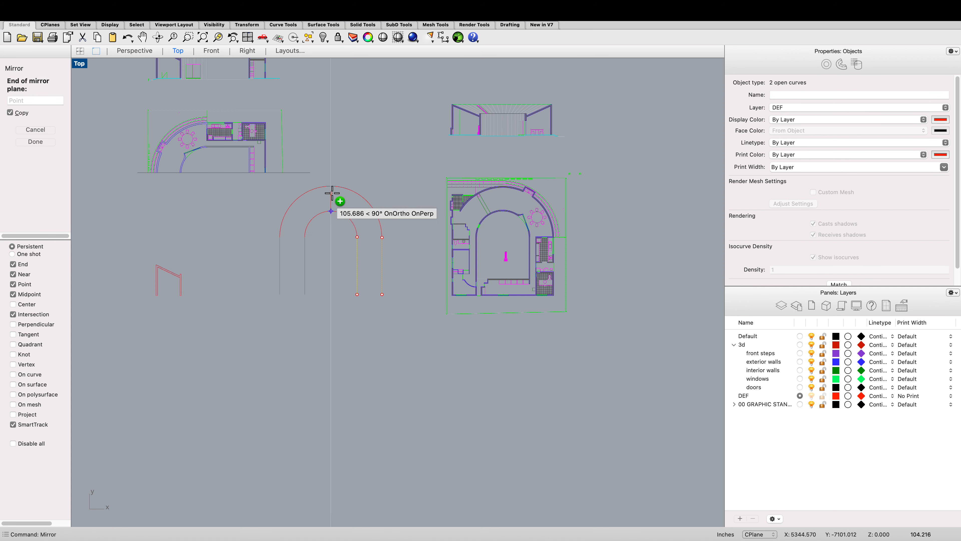
{"action": "left_click", "coordinate": [331, 187]}
{"action": "left_click", "coordinate": [371, 314]}
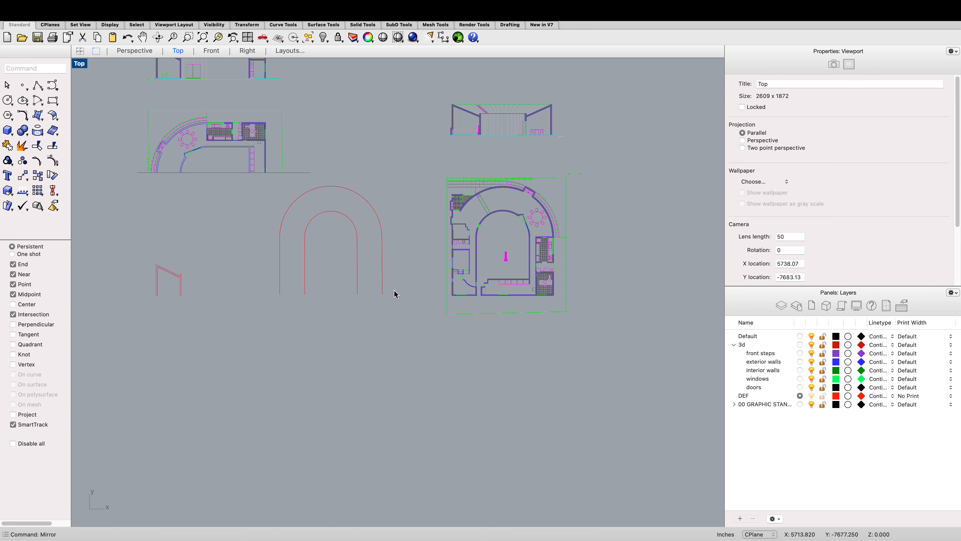
Step: Select all the U-shaped wall curves and join them
{"action": "left_click_drag", "start_coordinate": [401, 299], "coordinate": [281, 213]}
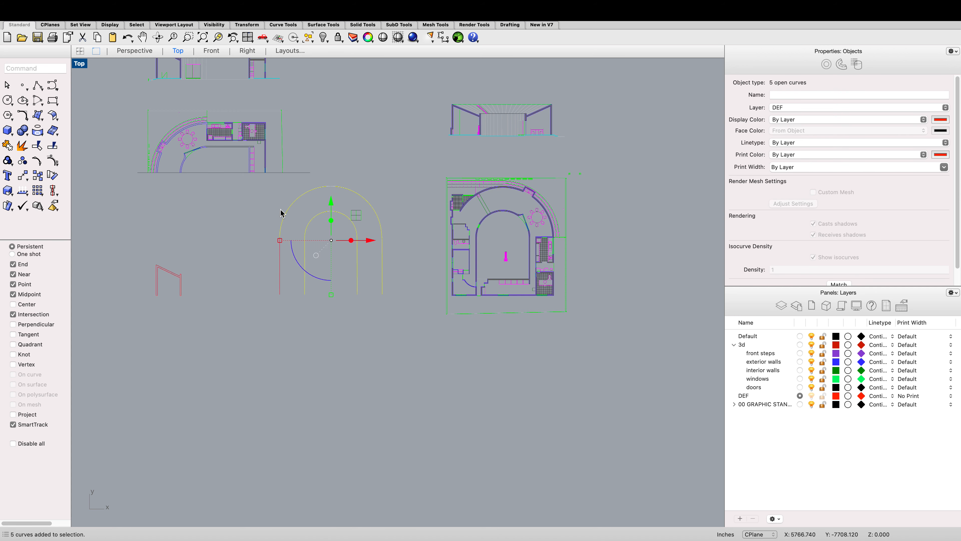
{"action": "left_click", "coordinate": [280, 265], "text": "shift"}
{"action": "type", "text": "join"}
{"action": "key", "text": "Return"}
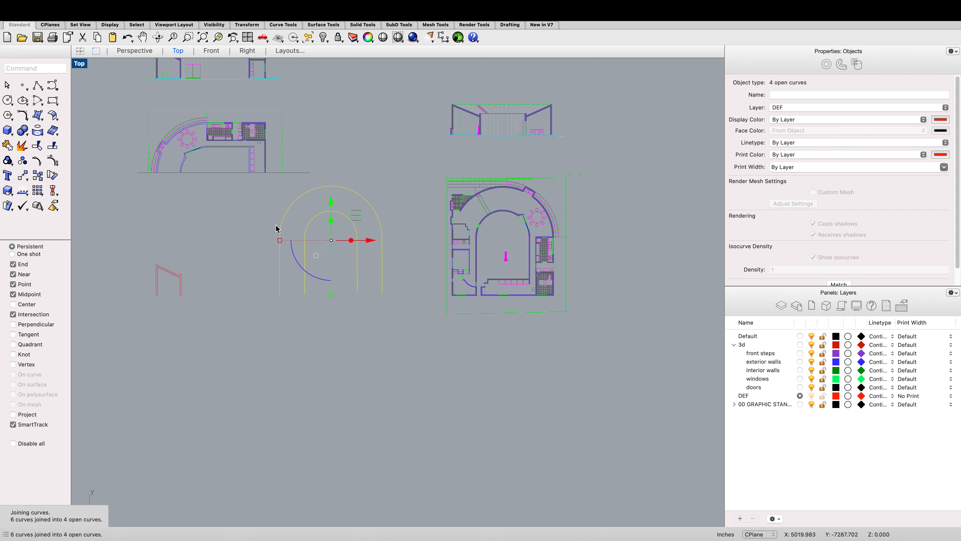
Step: Move the section wall profile from its base corner to the end of the U-shaped wall curve
{"action": "scroll", "coordinate": [292, 223], "scroll_direction": "down", "scroll_amount": 2}
{"action": "scroll", "coordinate": [227, 265], "scroll_direction": "up", "scroll_amount": 5}
{"action": "left_click", "coordinate": [216, 268]}
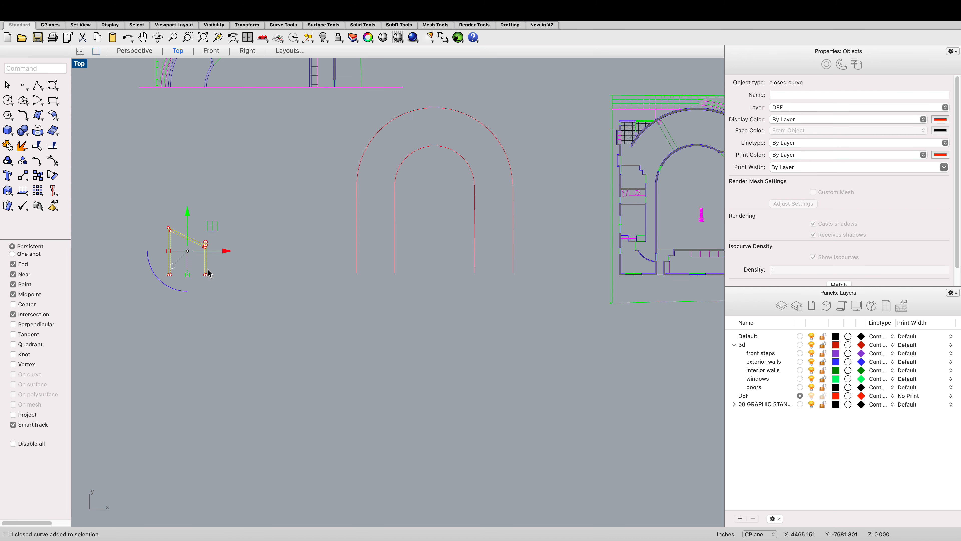
{"action": "type", "text": "move"}
{"action": "key", "text": "Return"}
{"action": "scroll", "coordinate": [210, 274], "scroll_direction": "up", "scroll_amount": 4}
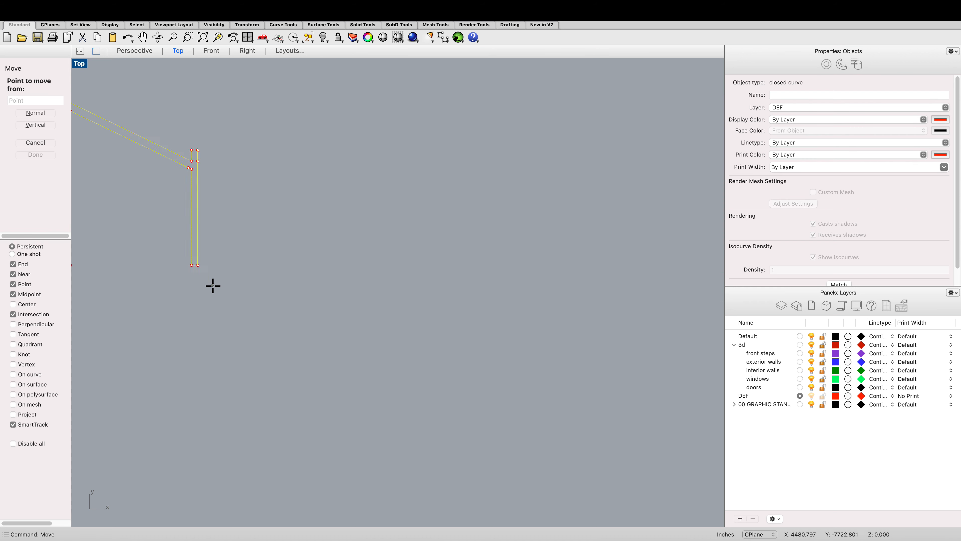
{"action": "left_click", "coordinate": [196, 261]}
{"action": "scroll", "coordinate": [199, 259], "scroll_direction": "down", "scroll_amount": 4}
{"action": "scroll", "coordinate": [315, 247], "scroll_direction": "up", "scroll_amount": 12}
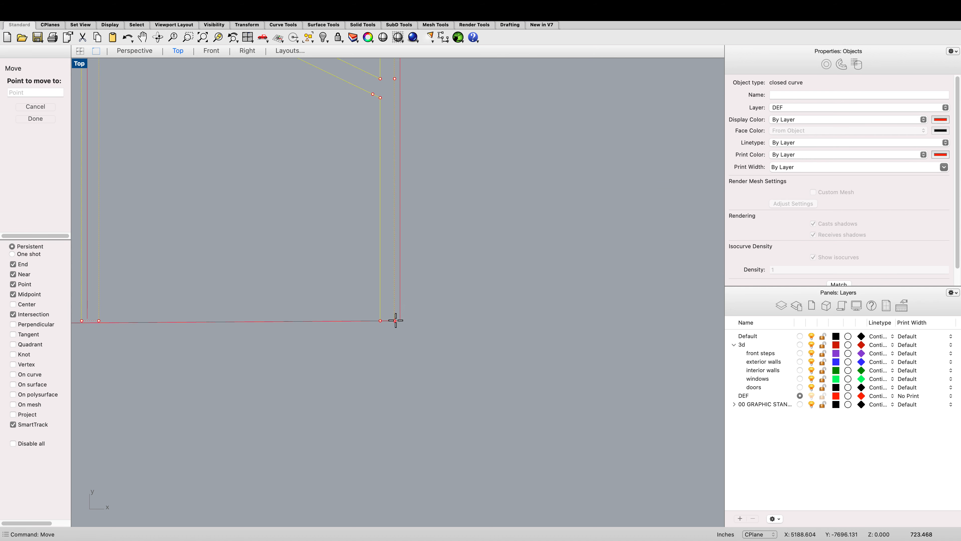
{"action": "left_click", "coordinate": [399, 318]}
Step: Switch to the Perspective view, zoom to the profile and rotate it upright with the gumball
{"action": "scroll", "coordinate": [385, 288], "scroll_direction": "down", "scroll_amount": 8}
{"action": "scroll", "coordinate": [357, 251], "scroll_direction": "up", "scroll_amount": 8}
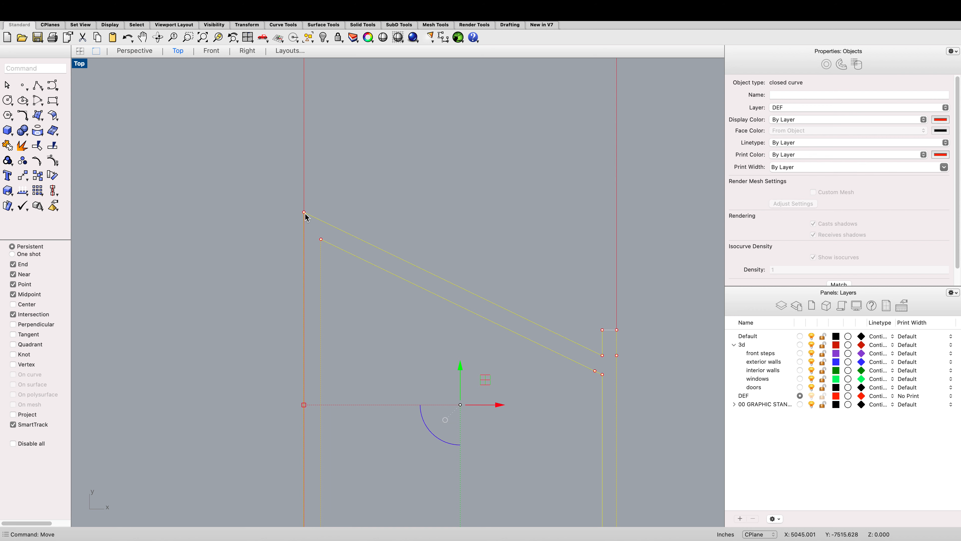
{"action": "scroll", "coordinate": [292, 169], "scroll_direction": "up", "scroll_amount": 8}
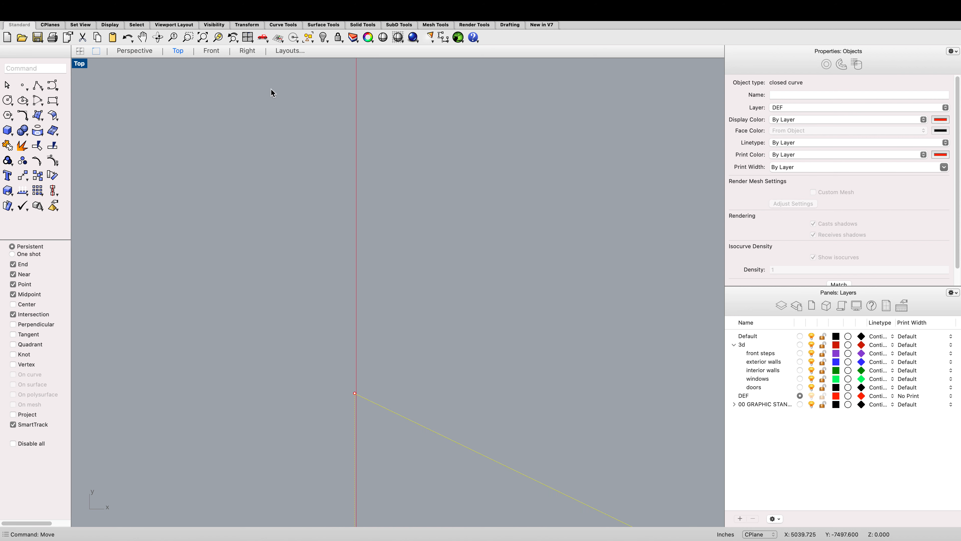
{"action": "scroll", "coordinate": [341, 288], "scroll_direction": "down", "scroll_amount": 6}
{"action": "left_click", "coordinate": [132, 51]}
{"action": "scroll", "coordinate": [354, 230], "scroll_direction": "down", "scroll_amount": 10}
{"action": "scroll", "coordinate": [360, 230], "scroll_direction": "down", "scroll_amount": 5}
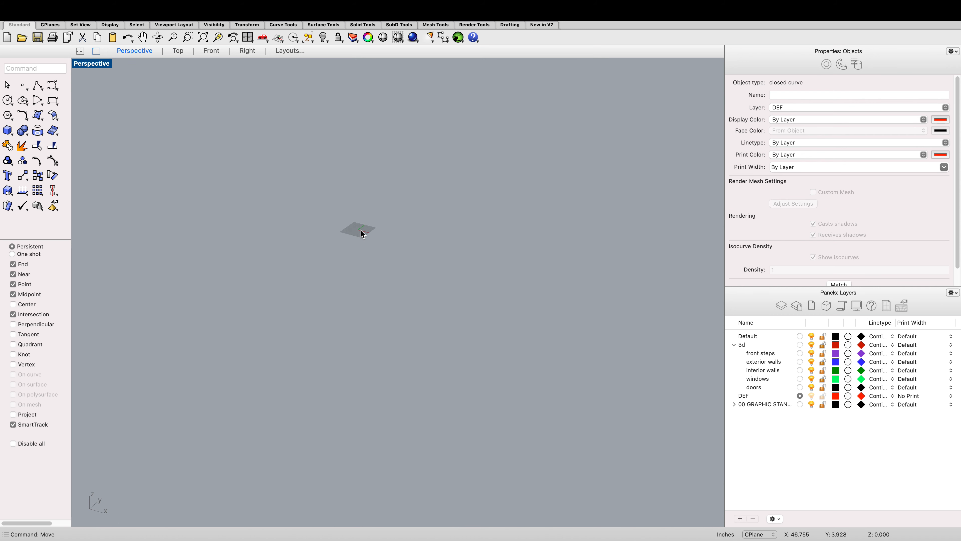
{"action": "type", "text": "zs"}
{"action": "key", "text": "Return"}
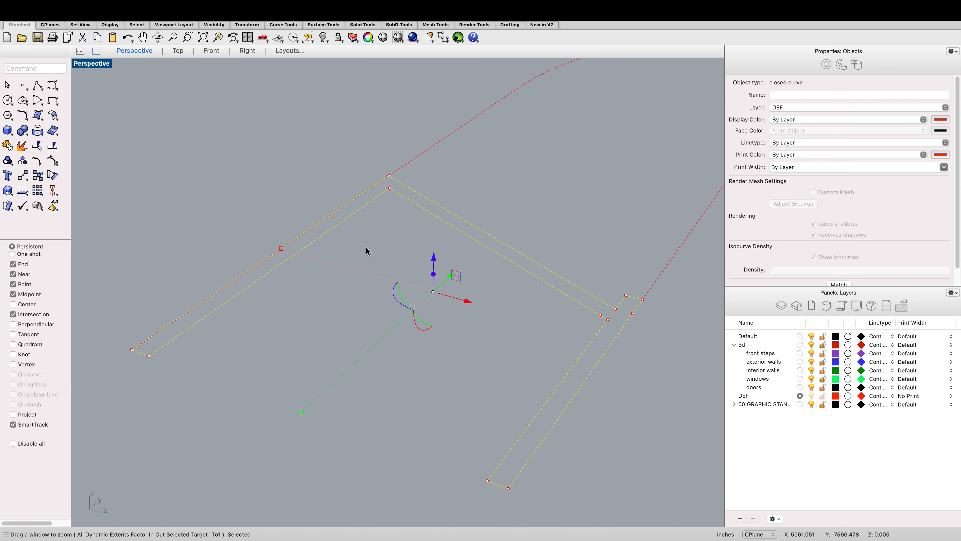
{"action": "left_click_drag", "start_coordinate": [416, 327], "coordinate": [329, 265]}
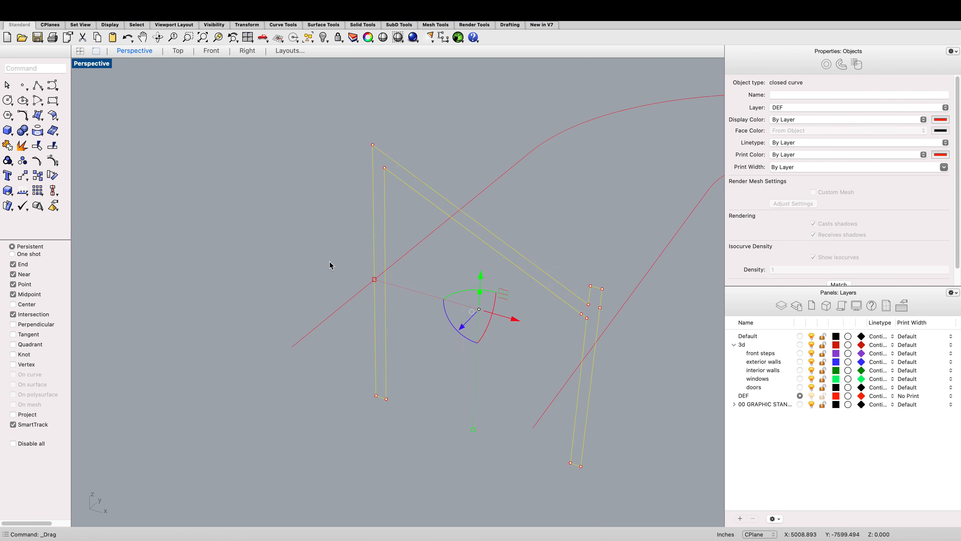
{"action": "left_click", "coordinate": [330, 262]}
Step: Move the upright profile so its base corner snaps onto the end of the outer wall curve
{"action": "scroll", "coordinate": [356, 250], "scroll_direction": "down", "scroll_amount": 4}
{"action": "scroll", "coordinate": [372, 322], "scroll_direction": "up", "scroll_amount": 2}
{"action": "left_click", "coordinate": [373, 322]}
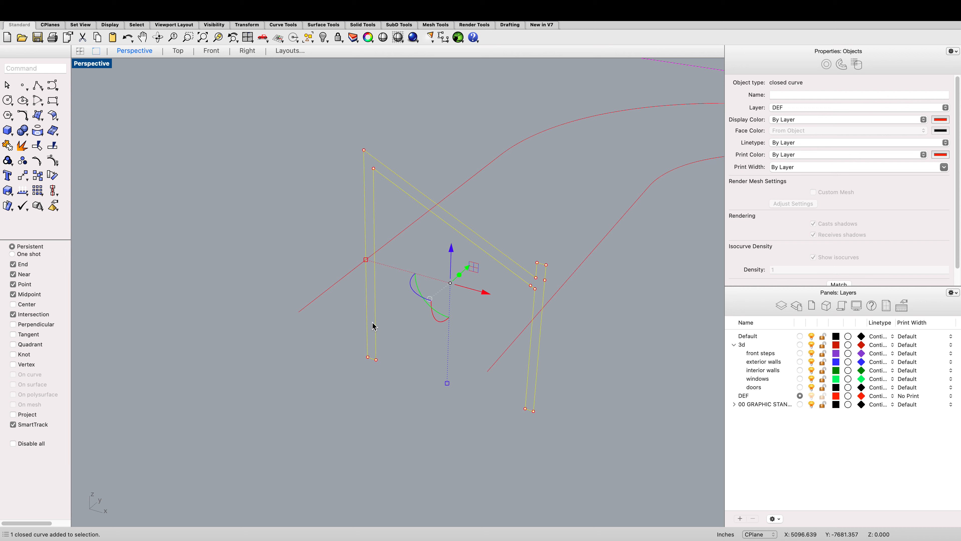
{"action": "type", "text": "move"}
{"action": "key", "text": "Return"}
{"action": "scroll", "coordinate": [329, 352], "scroll_direction": "up", "scroll_amount": 2}
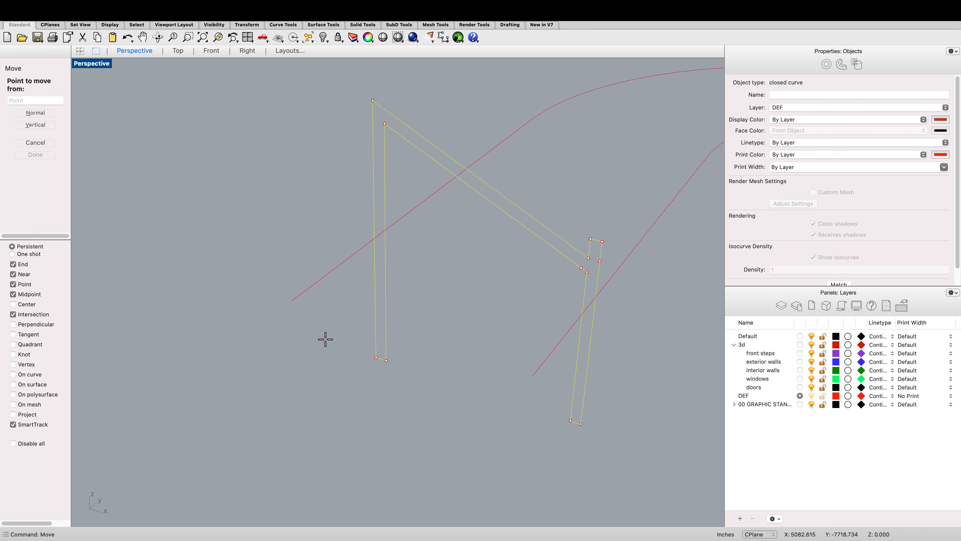
{"action": "left_click", "coordinate": [376, 356]}
{"action": "left_click", "coordinate": [294, 302]}
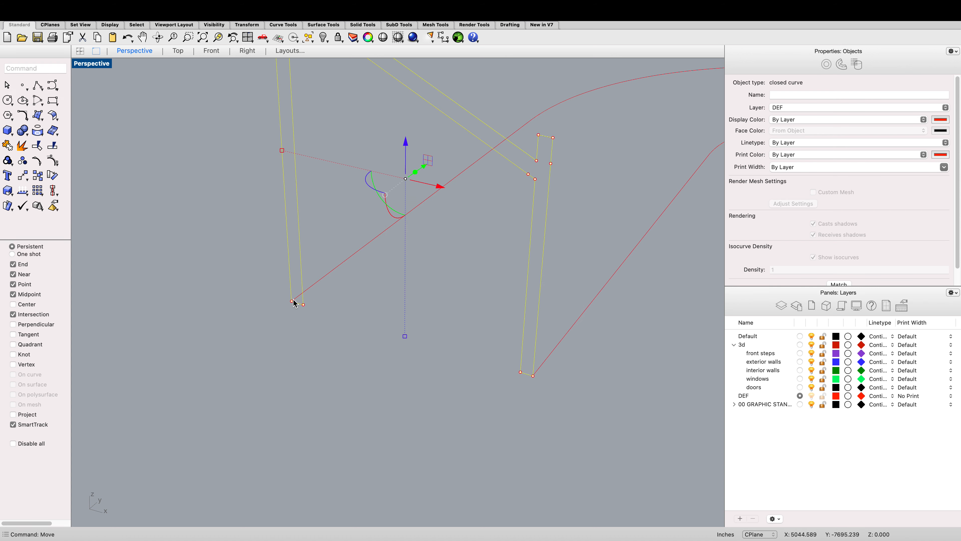
{"action": "scroll", "coordinate": [294, 303], "scroll_direction": "down", "scroll_amount": 10}
{"action": "key", "text": "Escape"}
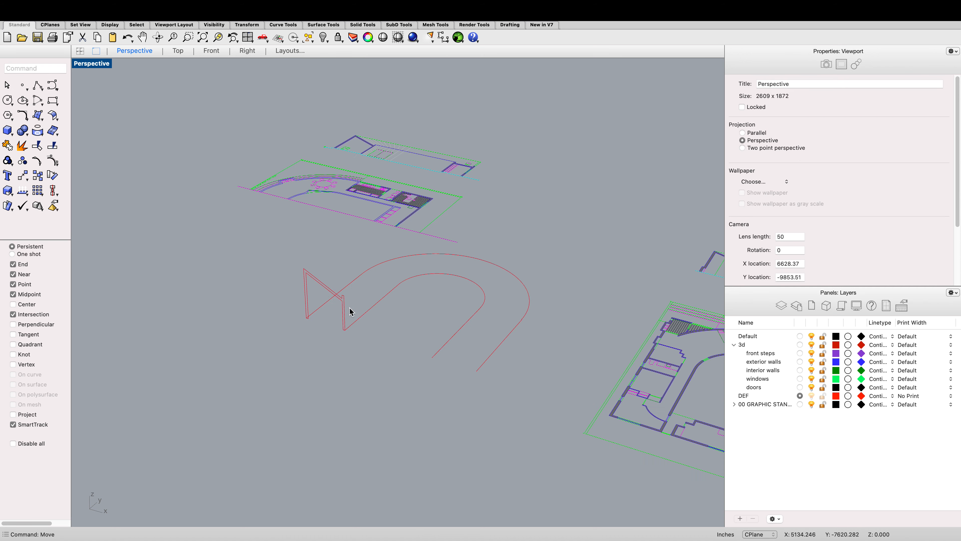
Step: Try to start a Sweep2 using the outer wall curve as the first rail
{"action": "left_click", "coordinate": [365, 311]}
{"action": "left_click", "coordinate": [316, 361]}
{"action": "type", "text": "Sweep2"}
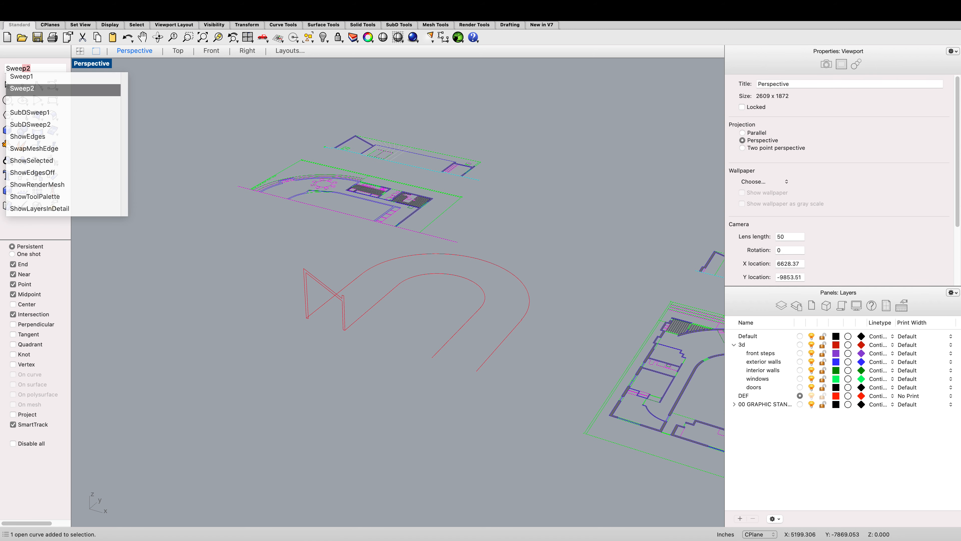
{"action": "key", "text": "Return"}
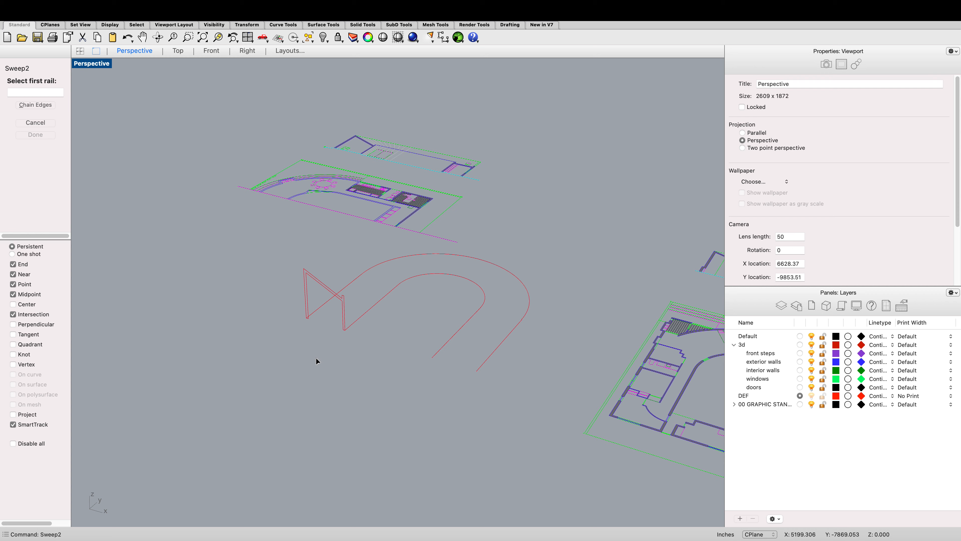
{"action": "left_click", "coordinate": [355, 279]}
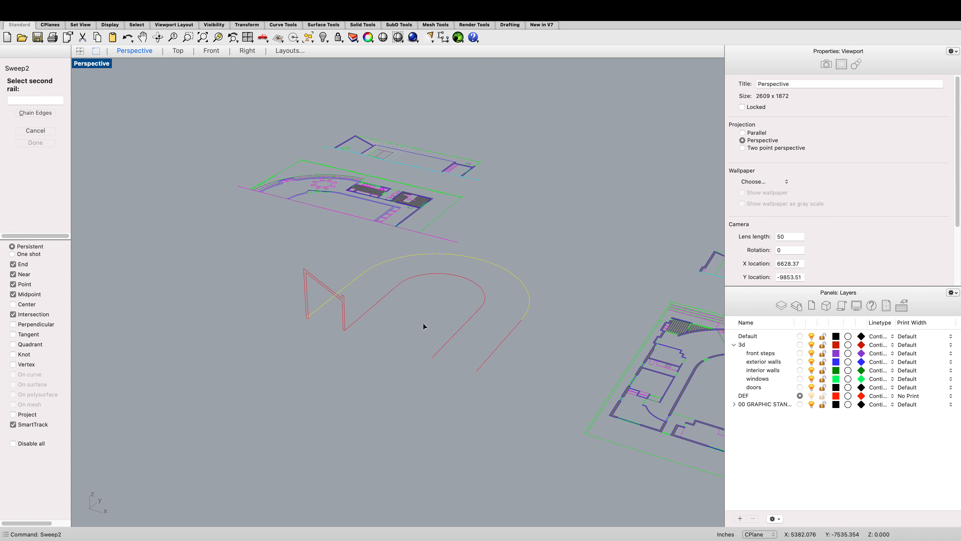
{"action": "key", "text": "Escape"}
Step: Move the outer U's straight leg line toward the end of the curved wall to close the gap
{"action": "left_click", "coordinate": [509, 335]}
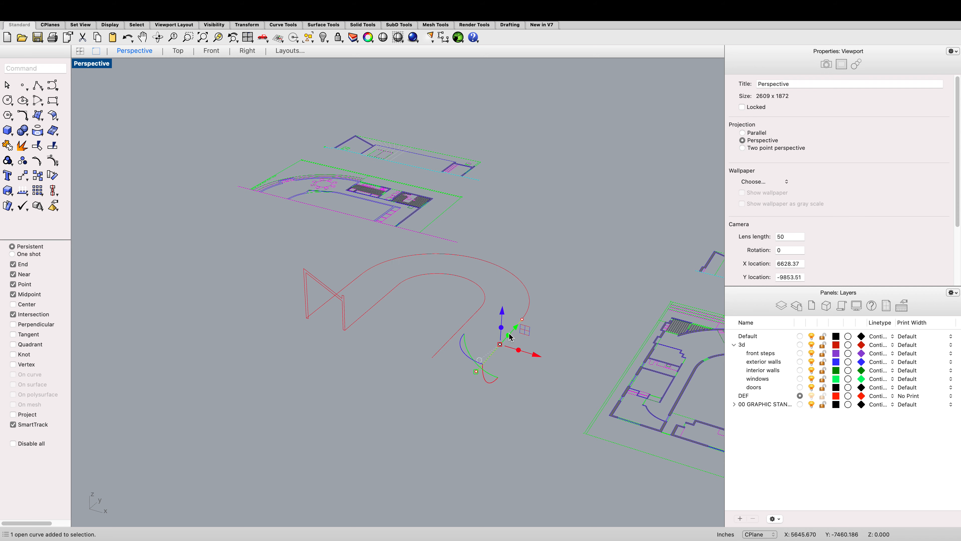
{"action": "scroll", "coordinate": [510, 336], "scroll_direction": "up", "scroll_amount": 10}
{"action": "scroll", "coordinate": [443, 335], "scroll_direction": "down", "scroll_amount": 3}
{"action": "type", "text": "move"}
{"action": "key", "text": "Return"}
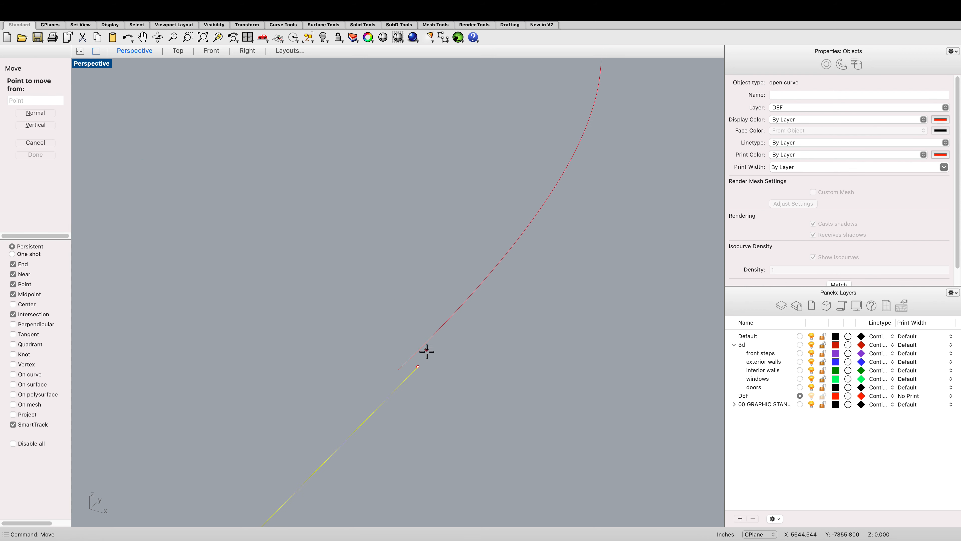
{"action": "left_click", "coordinate": [417, 366]}
{"action": "left_click", "coordinate": [404, 364]}
{"action": "scroll", "coordinate": [446, 301], "scroll_direction": "down", "scroll_amount": 5}
{"action": "scroll", "coordinate": [392, 275], "scroll_direction": "up", "scroll_amount": 8}
{"action": "left_click", "coordinate": [435, 390]}
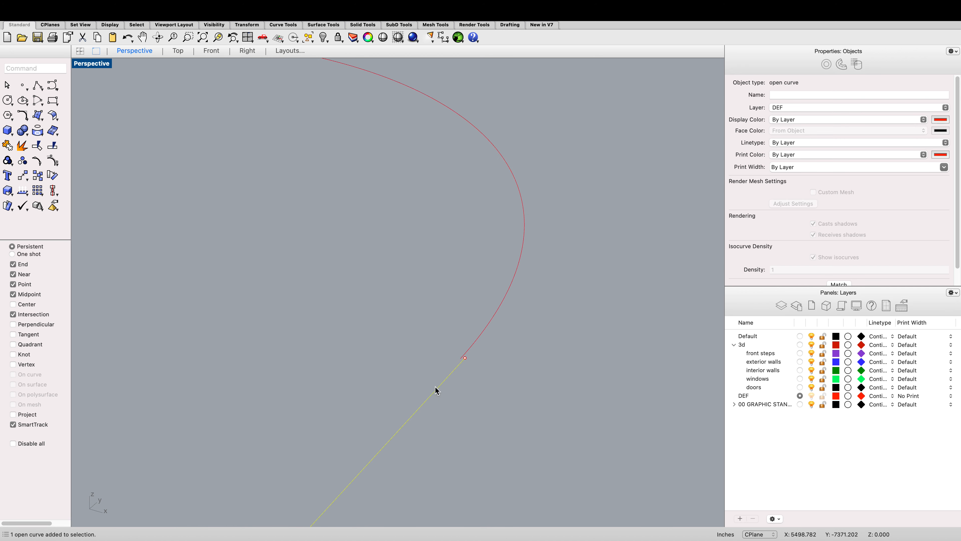
Step: Move the leg line again so its end snaps onto the curved wall's endpoint
{"action": "type", "text": "move"}
{"action": "key", "text": "Return"}
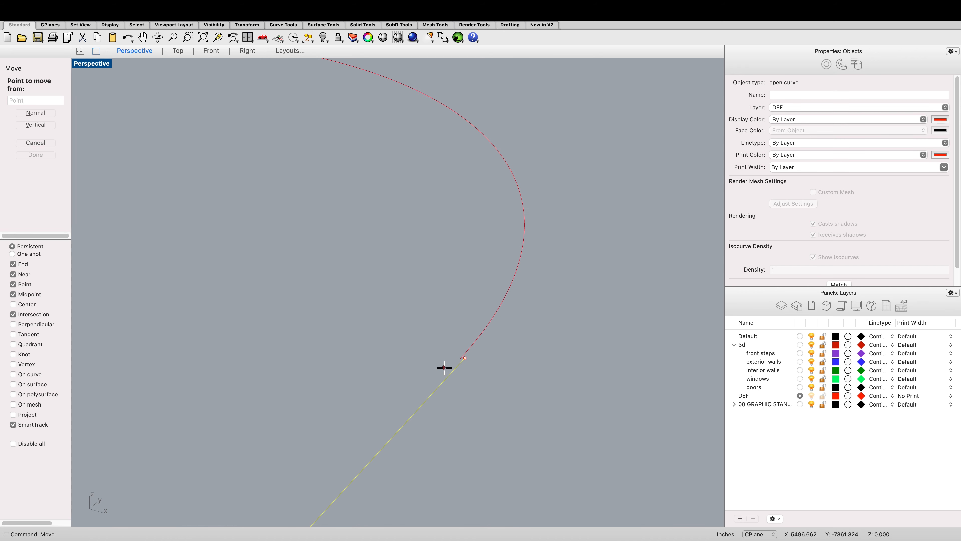
{"action": "left_click", "coordinate": [465, 357]}
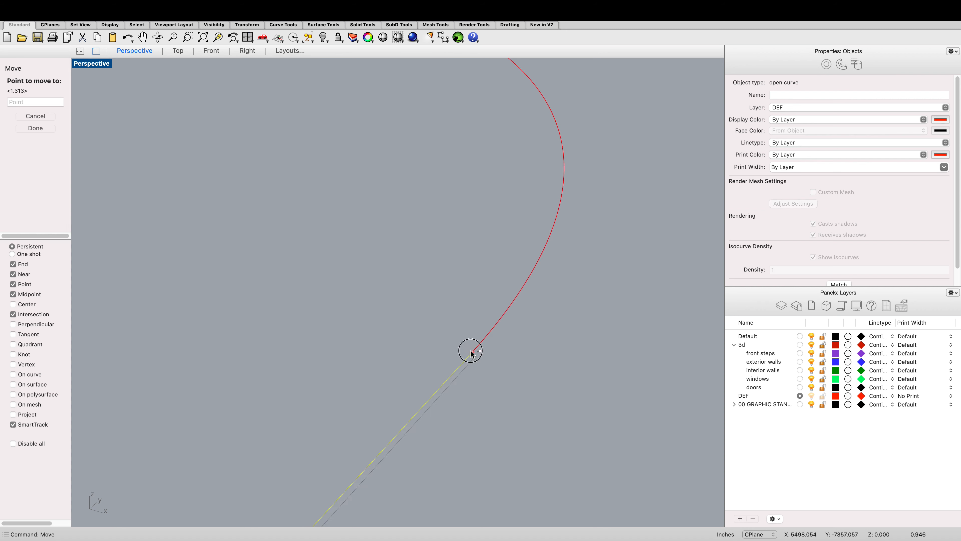
{"action": "left_click", "coordinate": [471, 354]}
{"action": "scroll", "coordinate": [488, 316], "scroll_direction": "down", "scroll_amount": 5}
{"action": "left_click", "coordinate": [381, 439]}
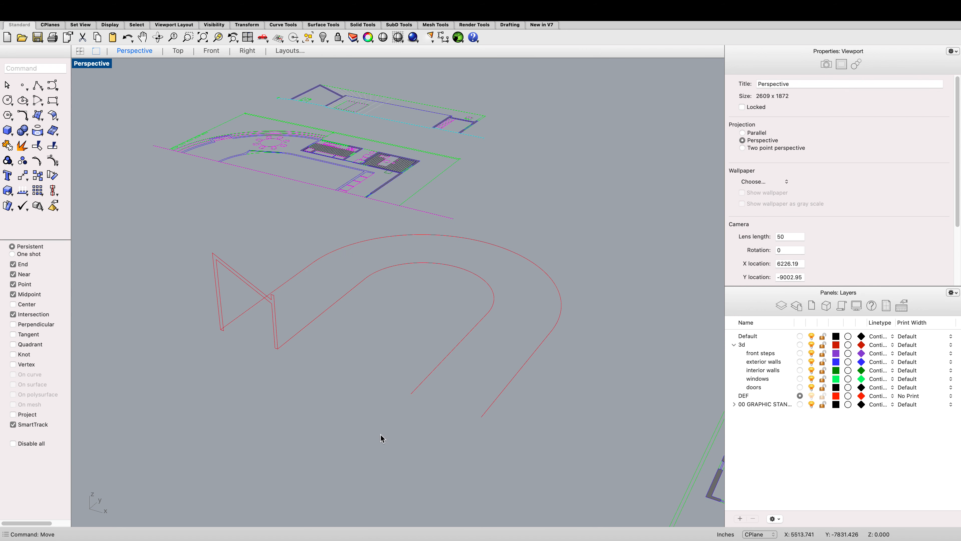
Step: Select the outer U-shaped wall curves and join them together
{"action": "left_click_drag", "start_coordinate": [572, 402], "coordinate": [458, 309]}
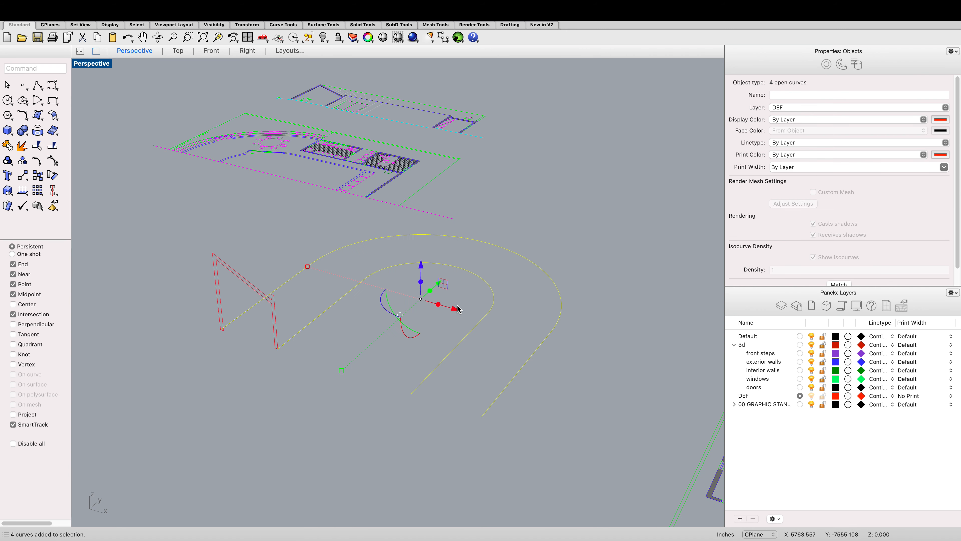
{"action": "type", "text": "join"}
{"action": "key", "text": "Return"}
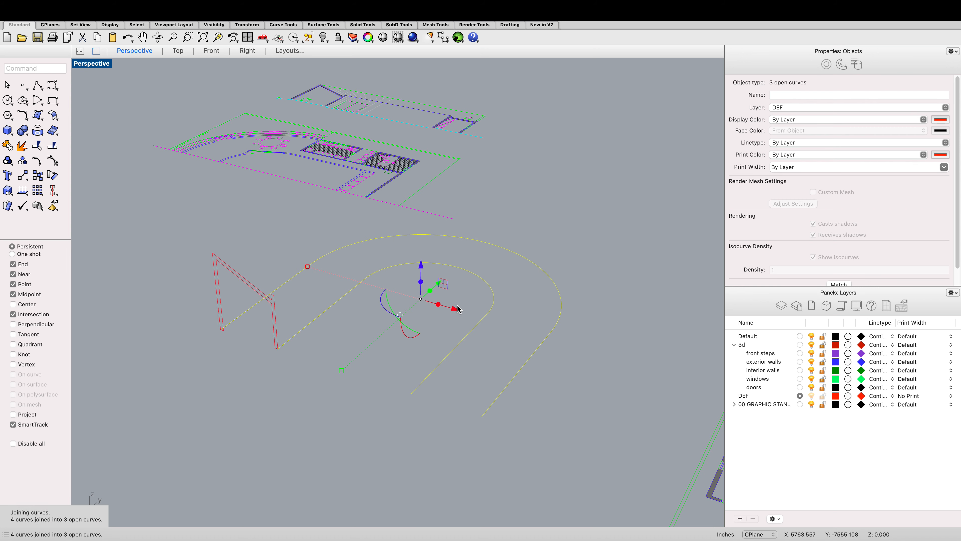
Step: Move the other straight leg line so its end snaps onto the curved wall's endpoint
{"action": "left_click", "coordinate": [416, 406]}
{"action": "left_click", "coordinate": [502, 397]}
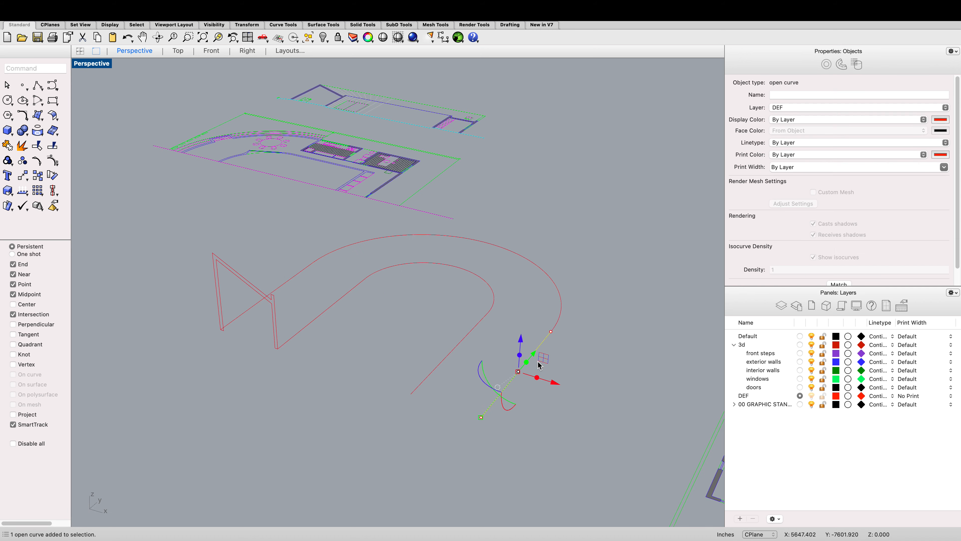
{"action": "scroll", "coordinate": [526, 375], "scroll_direction": "up", "scroll_amount": 5}
{"action": "scroll", "coordinate": [529, 366], "scroll_direction": "up", "scroll_amount": 10}
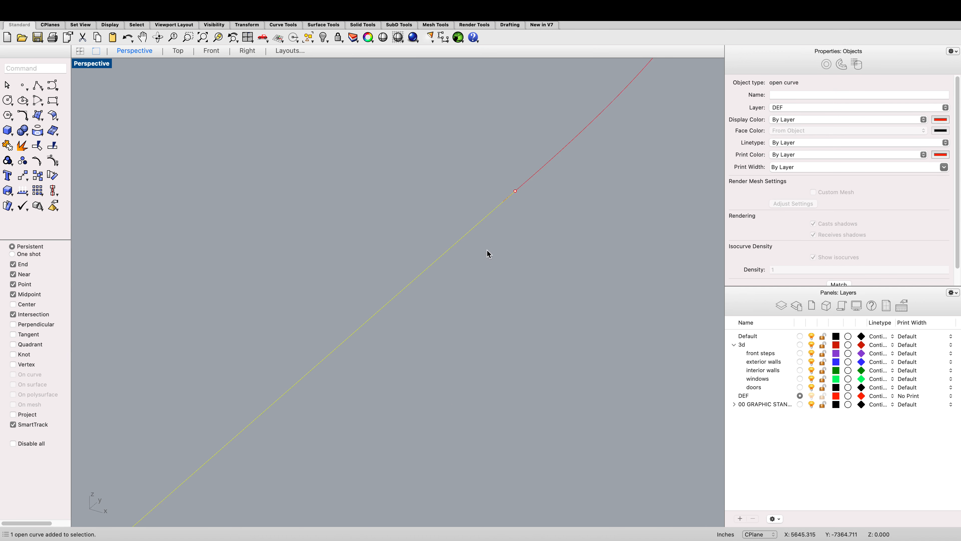
{"action": "scroll", "coordinate": [534, 167], "scroll_direction": "up", "scroll_amount": 3}
{"action": "scroll", "coordinate": [533, 163], "scroll_direction": "down", "scroll_amount": 3}
{"action": "left_click_drag", "start_coordinate": [529, 197], "coordinate": [496, 231]}
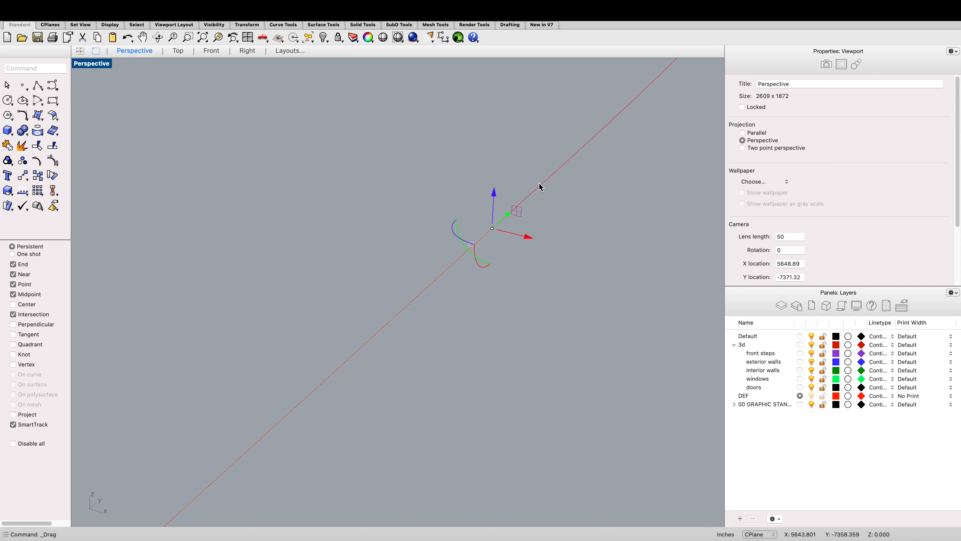
Step: Join the leg line and the curved wall into a single curve
{"action": "left_click", "coordinate": [538, 186]}
{"action": "left_click", "coordinate": [490, 235], "text": "shift"}
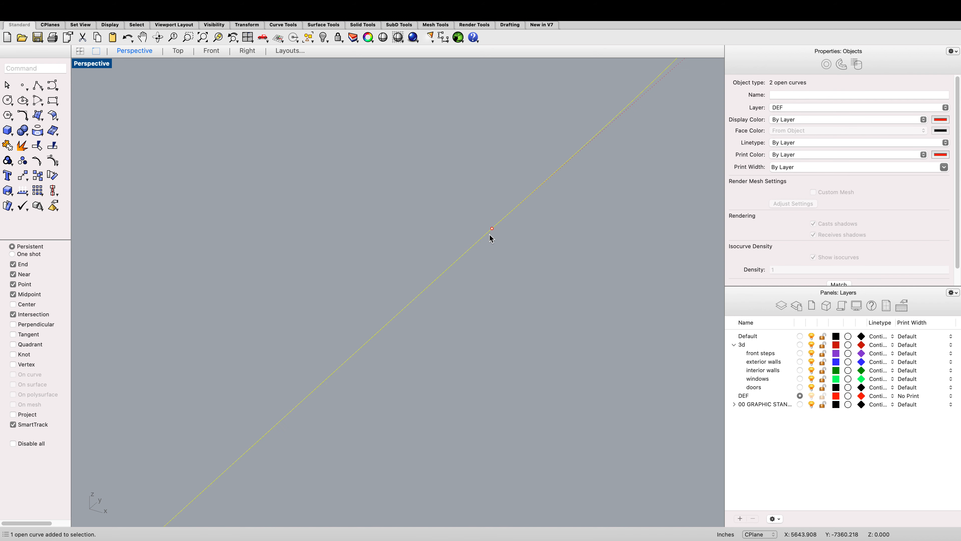
{"action": "type", "text": "join"}
{"action": "key", "text": "Return"}
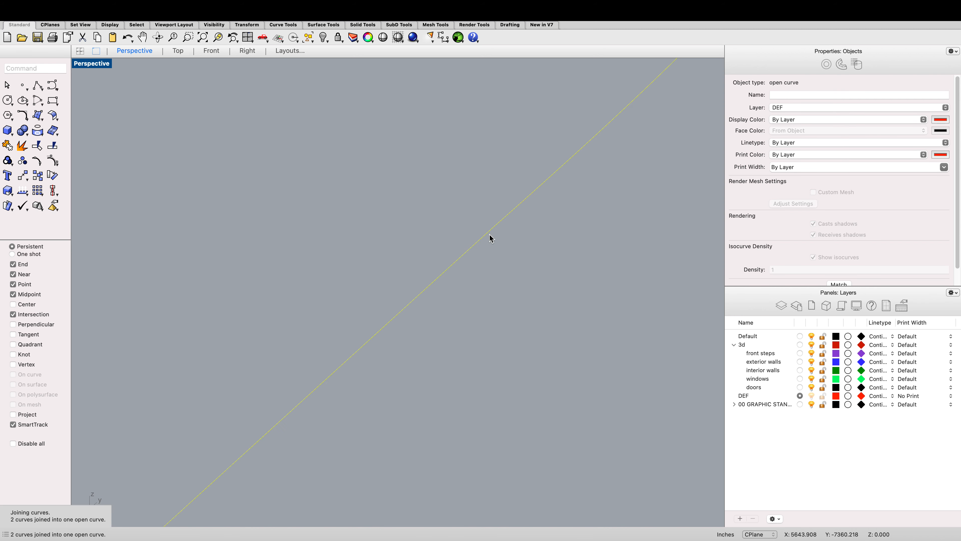
Step: Start a Sweep2 and pick the outer and inner U curves as the two rails
{"action": "scroll", "coordinate": [490, 243], "scroll_direction": "down", "scroll_amount": 10}
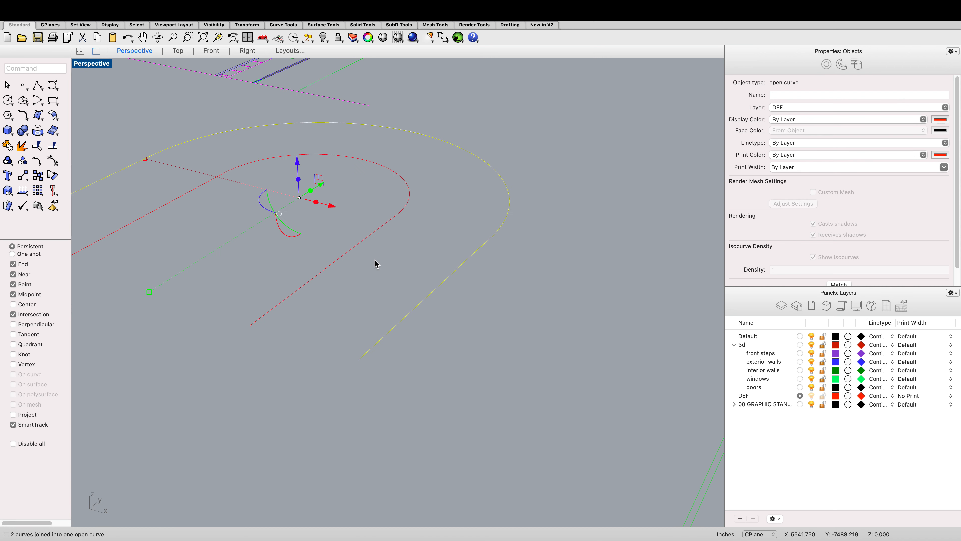
{"action": "key", "text": "Escape"}
{"action": "type", "text": "swee"}
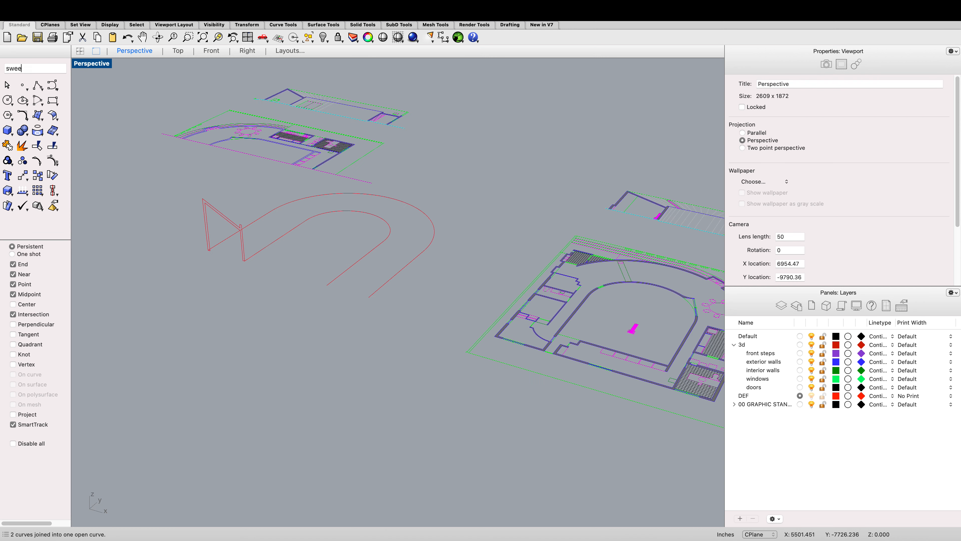
{"action": "key", "text": "Return"}
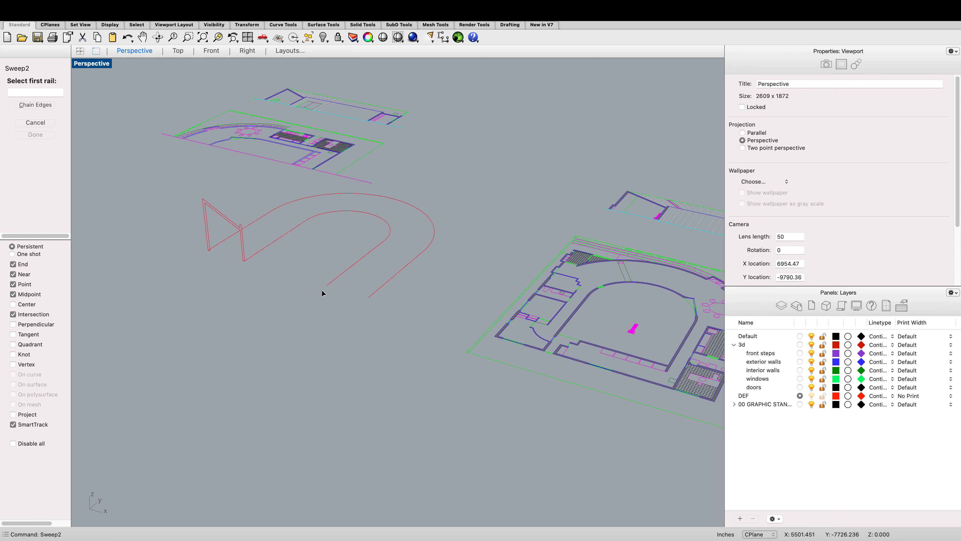
{"action": "scroll", "coordinate": [292, 219], "scroll_direction": "up", "scroll_amount": 3}
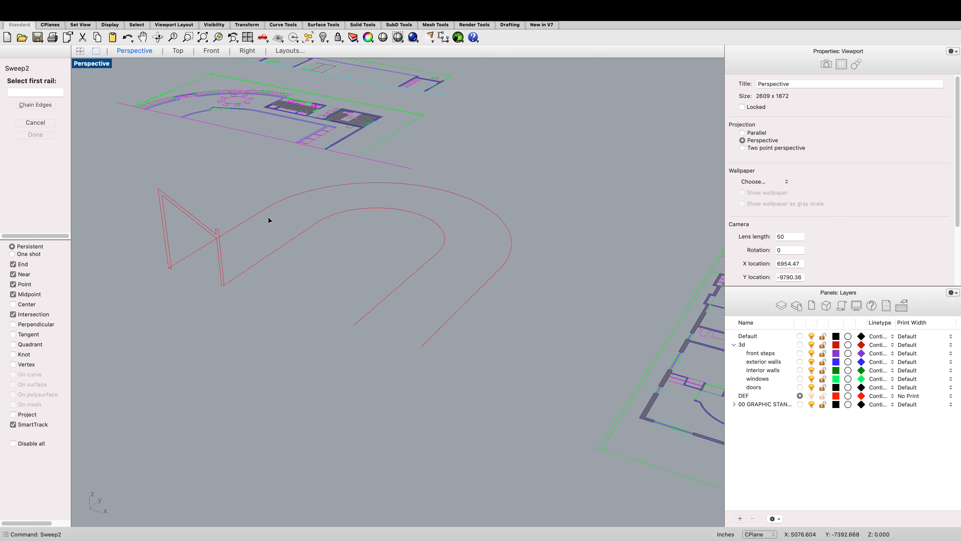
{"action": "left_click", "coordinate": [255, 216]}
{"action": "left_click", "coordinate": [279, 252]}
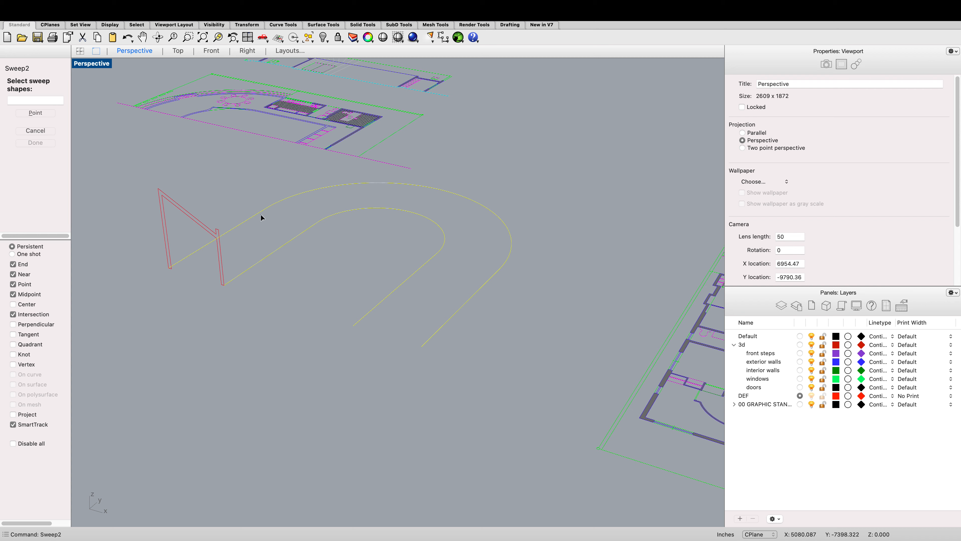
Step: Pick the upright section profile as the sweep shape, enable Maintain height, and create the sweep
{"action": "left_click", "coordinate": [172, 204]}
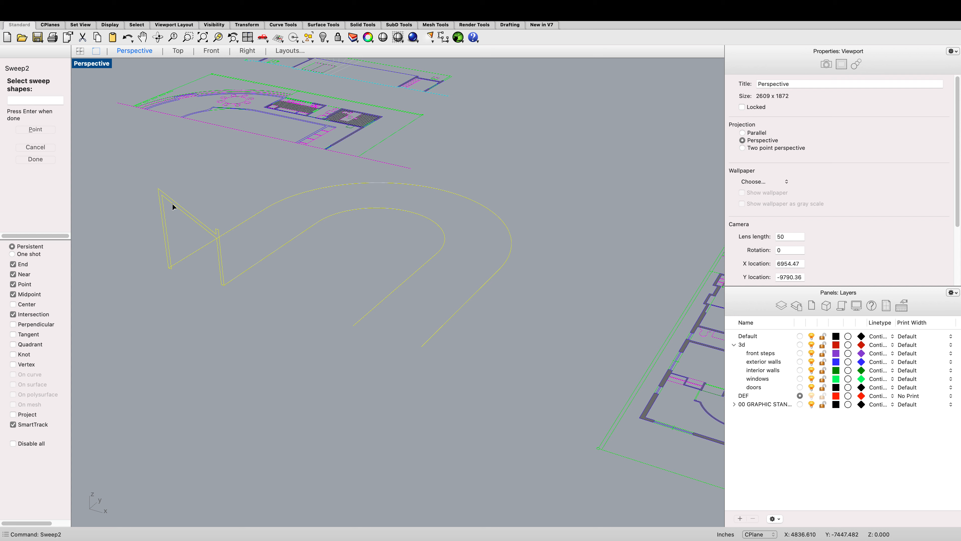
{"action": "key", "text": "Return"}
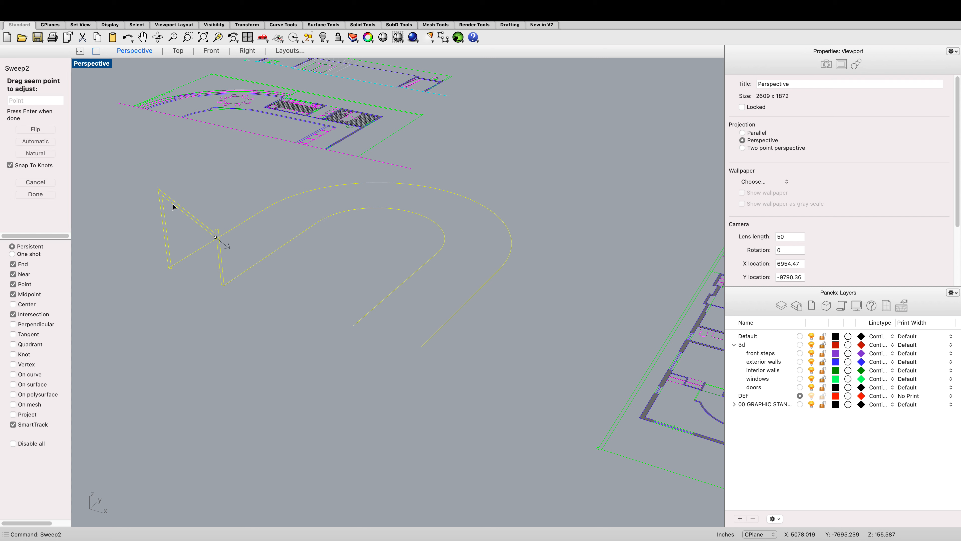
{"action": "key", "text": "Return"}
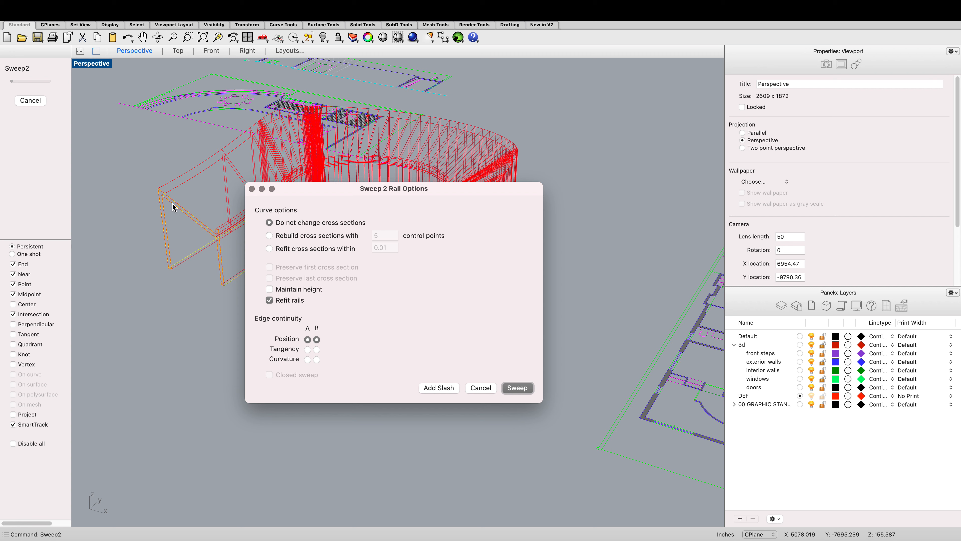
{"action": "left_click", "coordinate": [269, 290]}
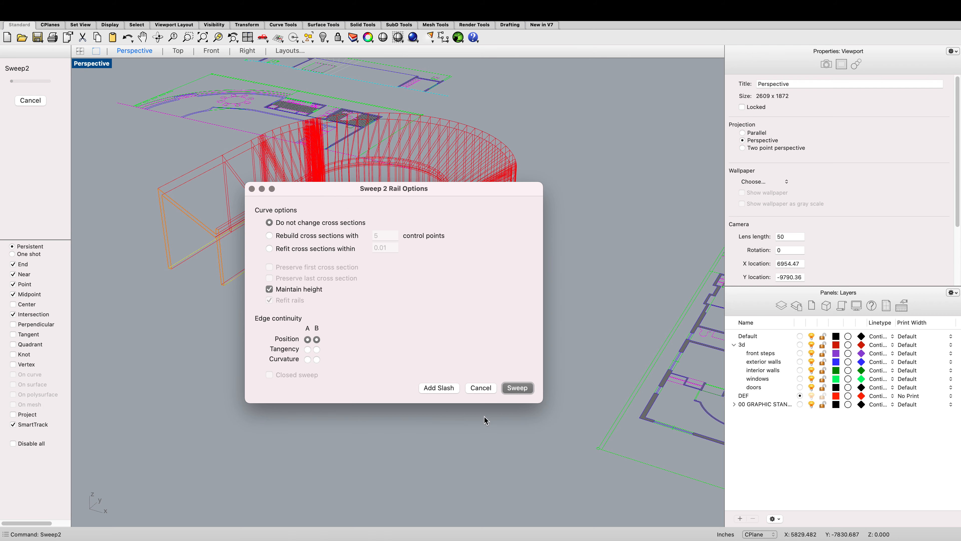
{"action": "left_click", "coordinate": [509, 388]}
Step: Switch the Perspective viewport to Shaded display mode
{"action": "right_click", "coordinate": [352, 361]}
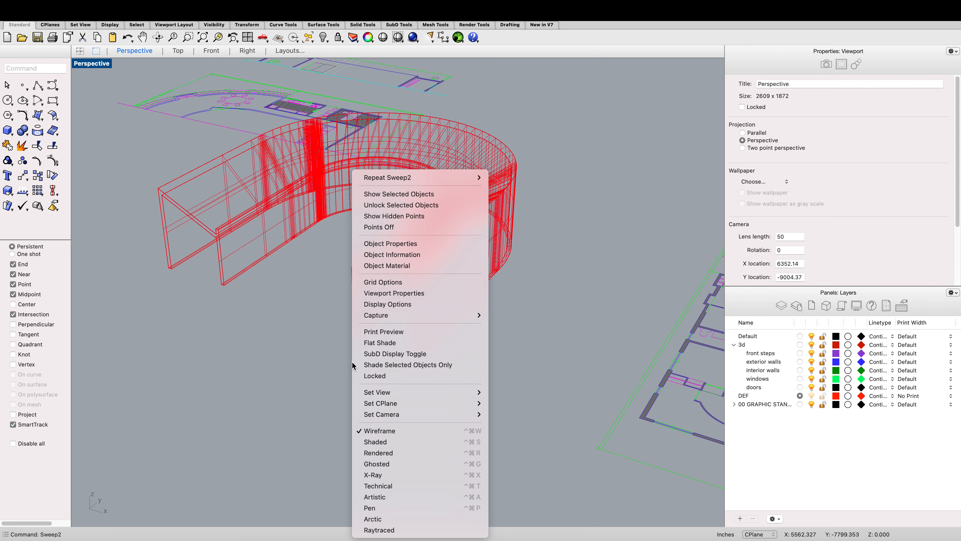
{"action": "left_click", "coordinate": [376, 443]}
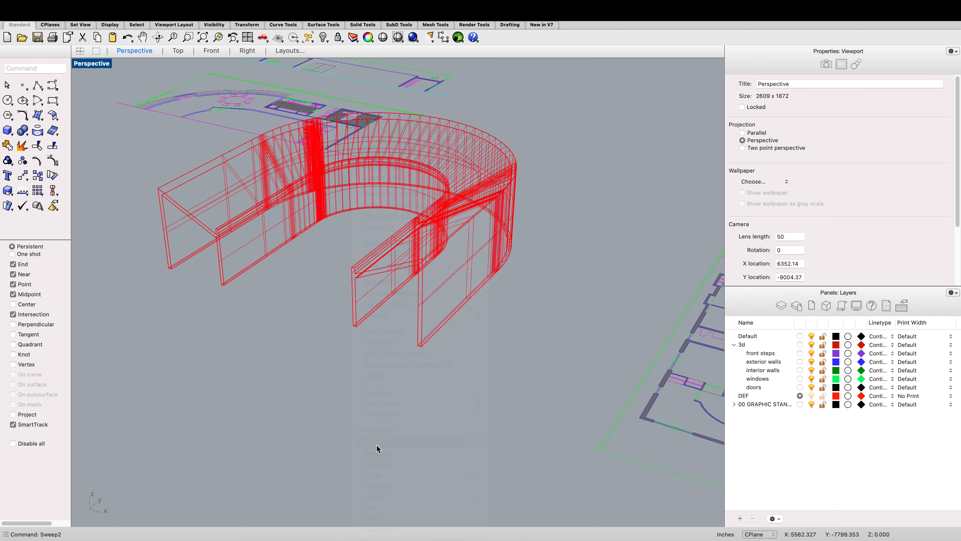
{"action": "scroll", "coordinate": [322, 391], "scroll_direction": "down", "scroll_amount": 5}
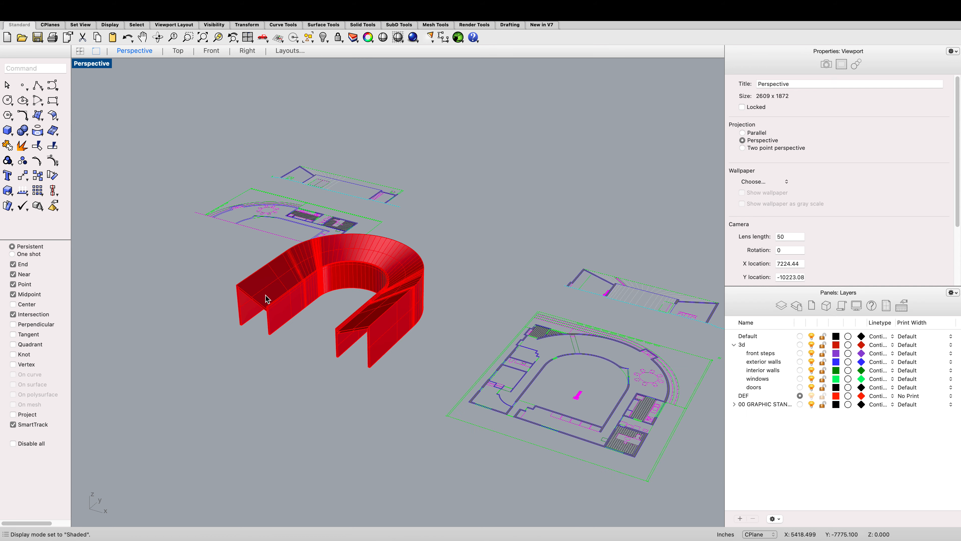
Step: Orbit the perspective and switch to the Top view to inspect the swept walls beside the plan drawings
{"action": "left_click", "coordinate": [158, 37]}
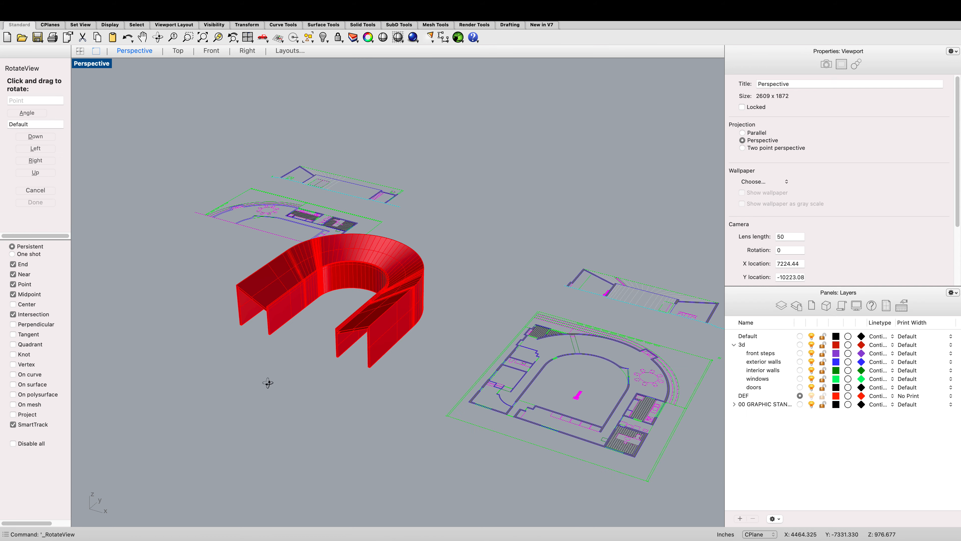
{"action": "left_click_drag", "start_coordinate": [268, 382], "coordinate": [319, 409]}
{"action": "key", "text": "Escape"}
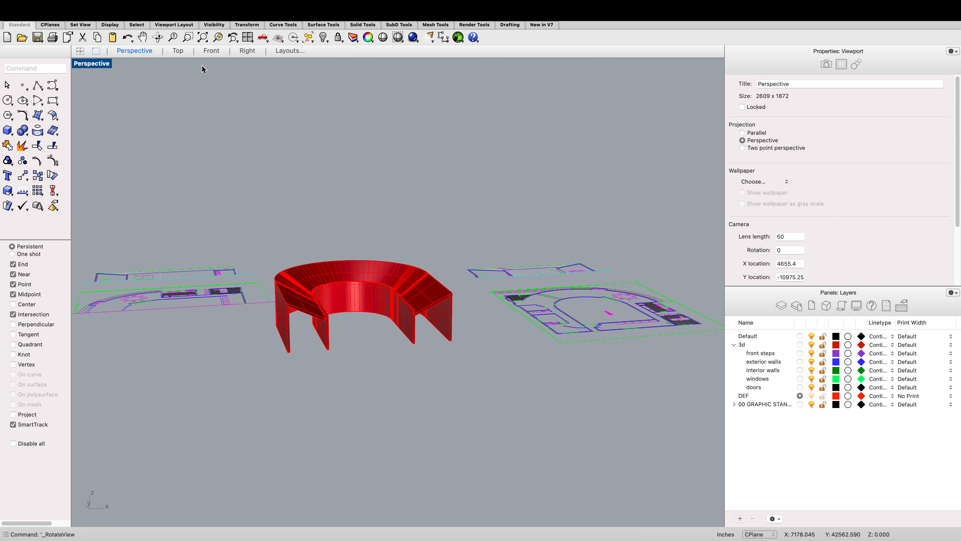
{"action": "left_click", "coordinate": [183, 53]}
{"action": "scroll", "coordinate": [318, 281], "scroll_direction": "down", "scroll_amount": 10}
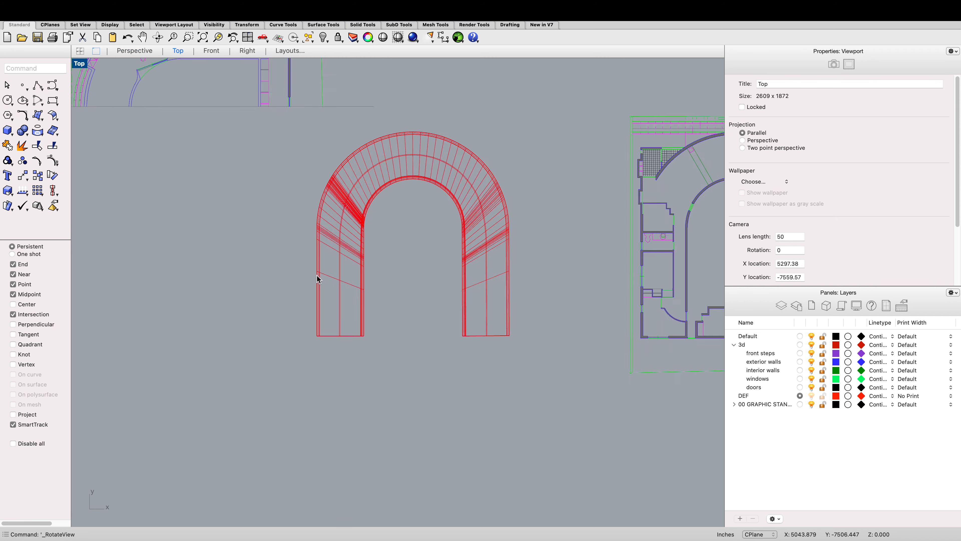
{"action": "scroll", "coordinate": [318, 279], "scroll_direction": "down", "scroll_amount": 3}
{"action": "scroll", "coordinate": [313, 182], "scroll_direction": "up", "scroll_amount": 6}
{"action": "scroll", "coordinate": [302, 206], "scroll_direction": "down", "scroll_amount": 4}
{"action": "scroll", "coordinate": [361, 439], "scroll_direction": "up", "scroll_amount": 3}
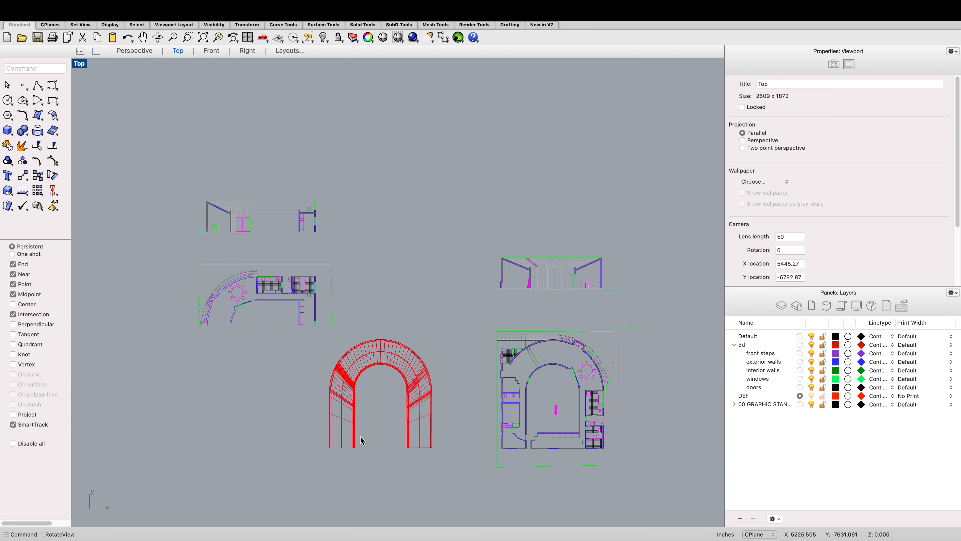
{"action": "scroll", "coordinate": [351, 409], "scroll_direction": "down", "scroll_amount": 3}
{"action": "scroll", "coordinate": [303, 273], "scroll_direction": "down", "scroll_amount": 2}
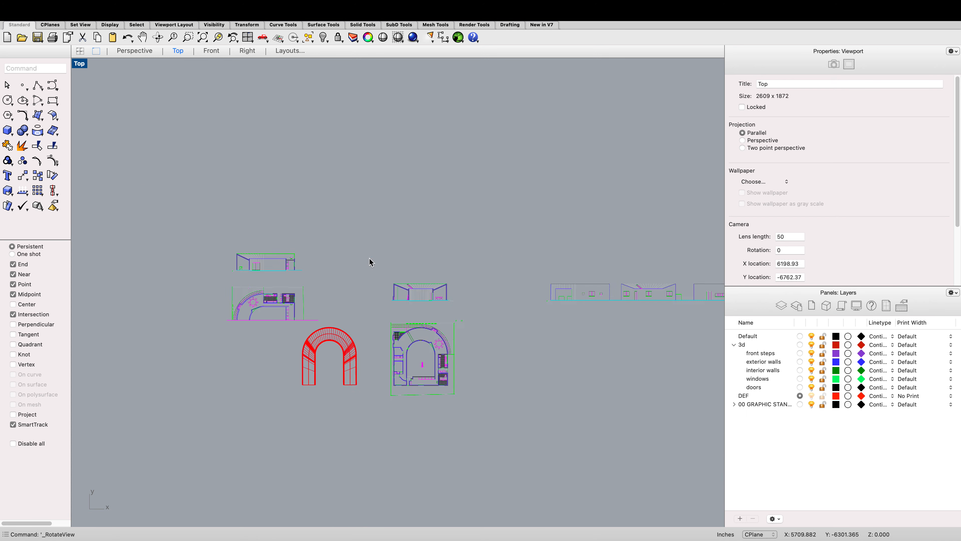
{"action": "scroll", "coordinate": [416, 269], "scroll_direction": "up", "scroll_amount": 2}
{"action": "scroll", "coordinate": [466, 280], "scroll_direction": "down", "scroll_amount": 3}
{"action": "scroll", "coordinate": [450, 340], "scroll_direction": "up", "scroll_amount": 3}
{"action": "scroll", "coordinate": [448, 367], "scroll_direction": "up", "scroll_amount": 6}
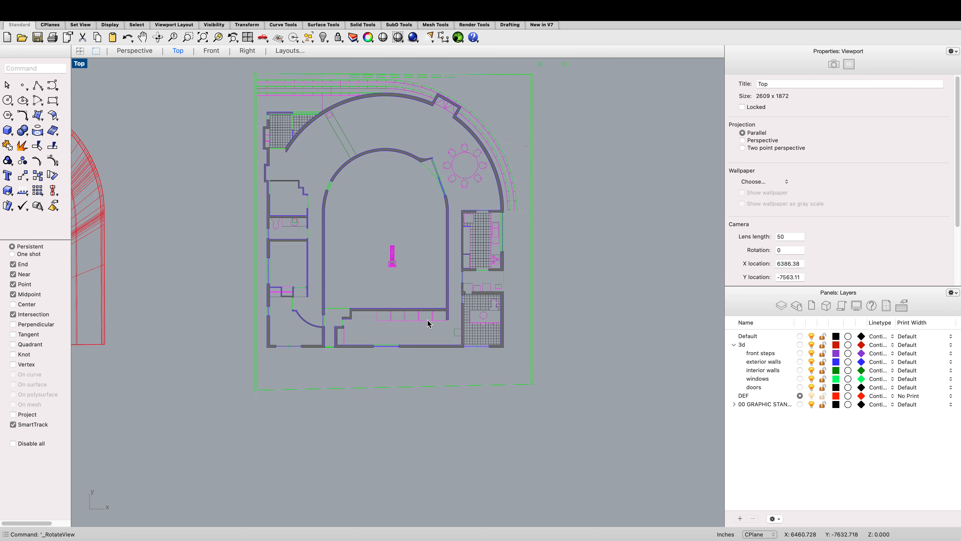
Step: Draw a line along the top edge of the inner horizontal wall in the plan, then delete it
{"action": "type", "text": "line"}
{"action": "key", "text": "Return"}
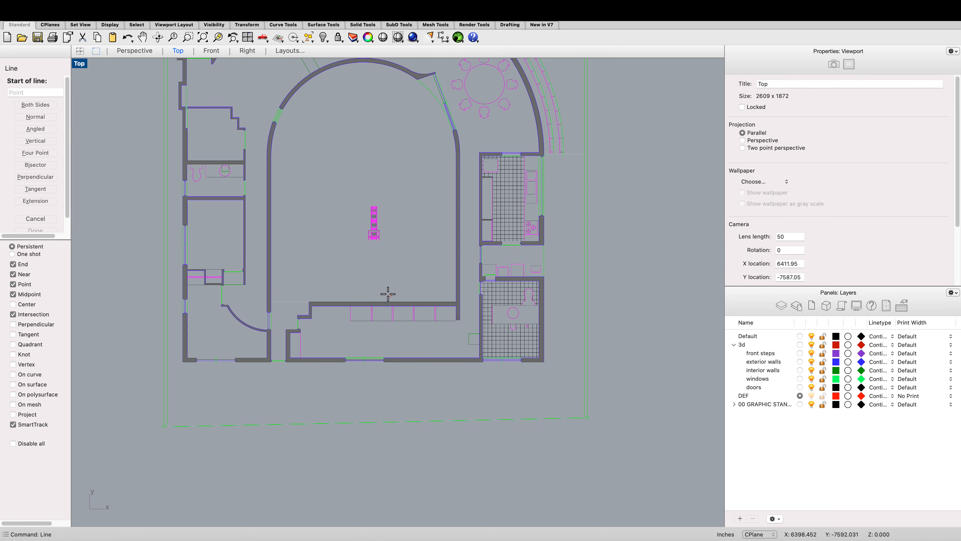
{"action": "scroll", "coordinate": [251, 299], "scroll_direction": "up", "scroll_amount": 8}
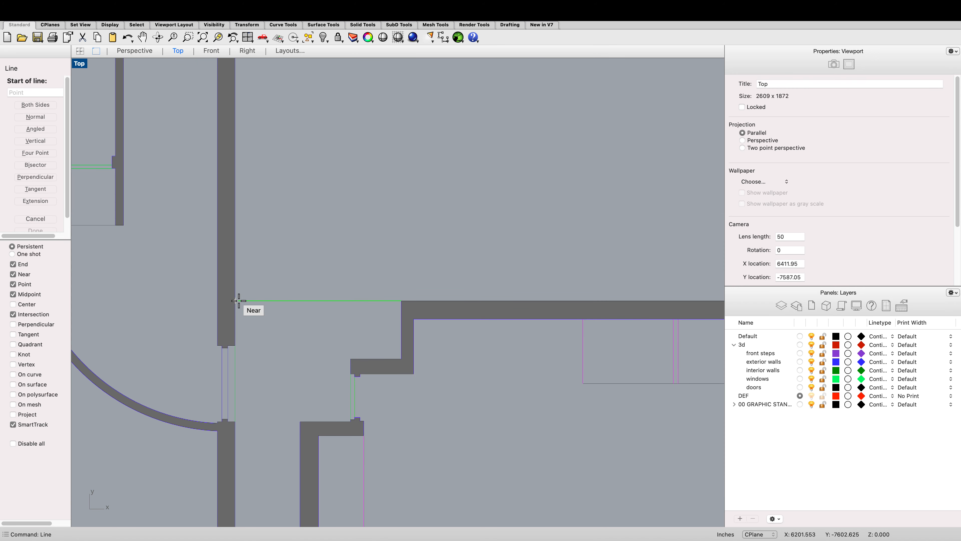
{"action": "left_click", "coordinate": [243, 304]}
{"action": "scroll", "coordinate": [238, 302], "scroll_direction": "down", "scroll_amount": 4}
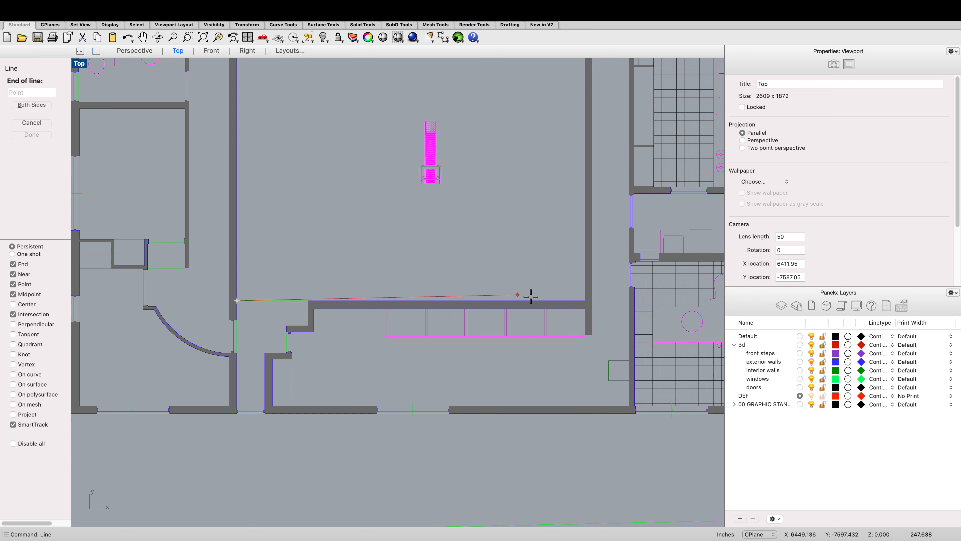
{"action": "scroll", "coordinate": [582, 301], "scroll_direction": "up", "scroll_amount": 2}
{"action": "left_click", "coordinate": [581, 301]}
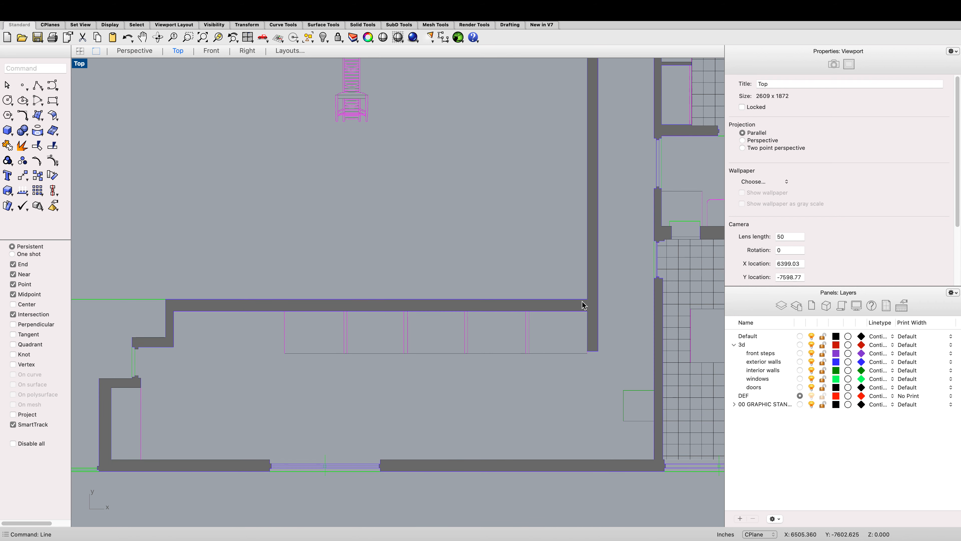
{"action": "left_click", "coordinate": [582, 300]}
{"action": "left_click", "coordinate": [605, 325]}
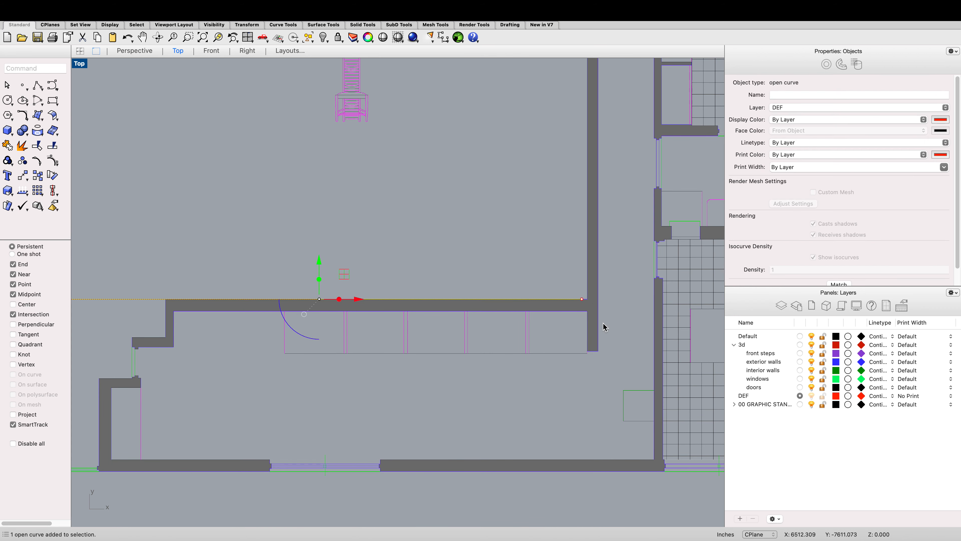
{"action": "key", "text": "Escape"}
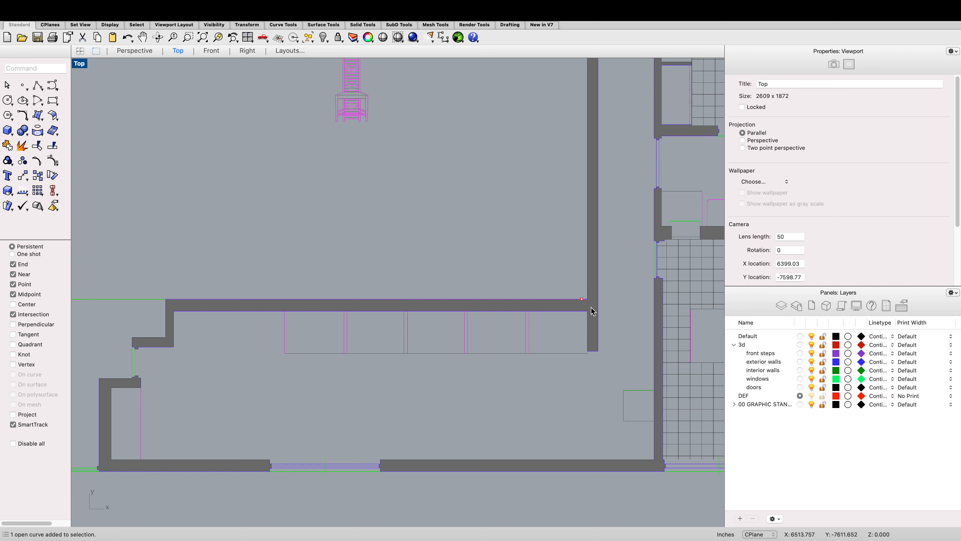
{"action": "scroll", "coordinate": [592, 311], "scroll_direction": "up", "scroll_amount": 4}
{"action": "key", "text": "Delete"}
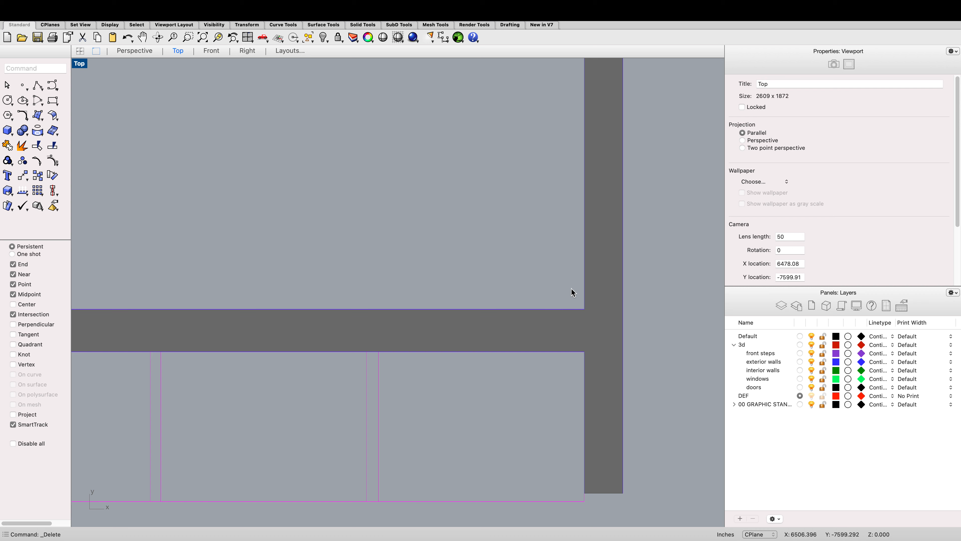
Step: Draw a line from the inner wall's right corner across to the edge of the left wall
{"action": "type", "text": "line"}
{"action": "key", "text": "Return"}
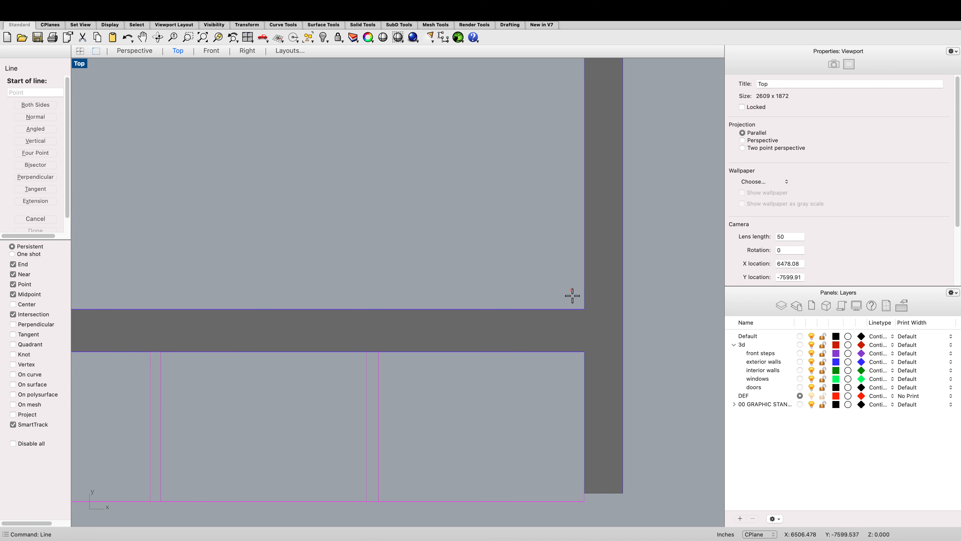
{"action": "left_click", "coordinate": [582, 302]}
{"action": "scroll", "coordinate": [575, 286], "scroll_direction": "down", "scroll_amount": 6}
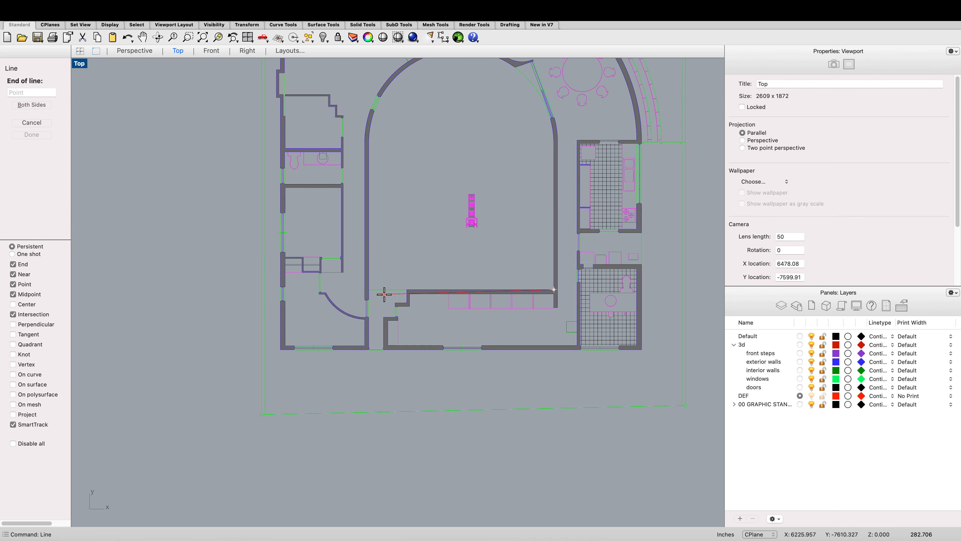
{"action": "scroll", "coordinate": [384, 294], "scroll_direction": "up", "scroll_amount": 6}
{"action": "left_click", "coordinate": [286, 259]}
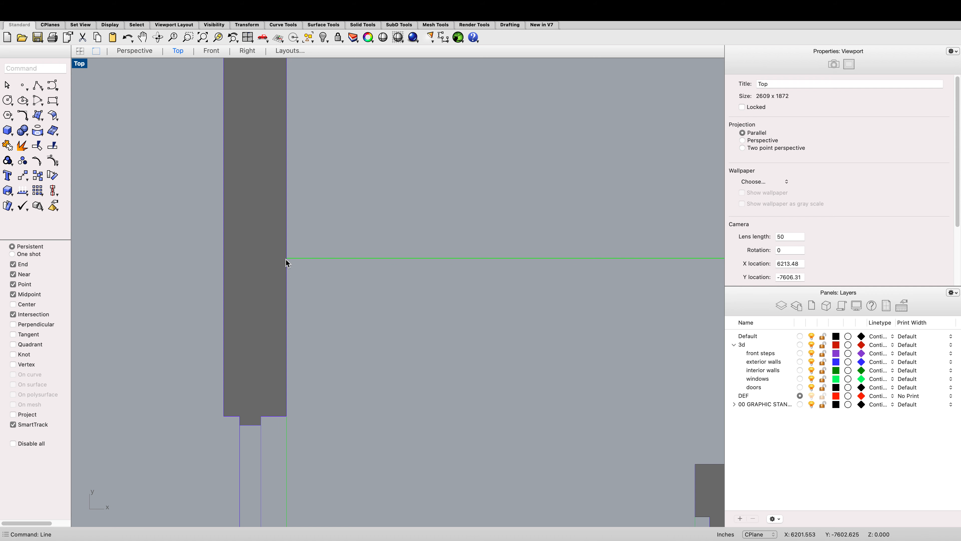
Step: Finish the line, then select a duplicate line along the inner wall's edge and delete it
{"action": "left_click", "coordinate": [311, 260]}
{"action": "left_click", "coordinate": [342, 282]}
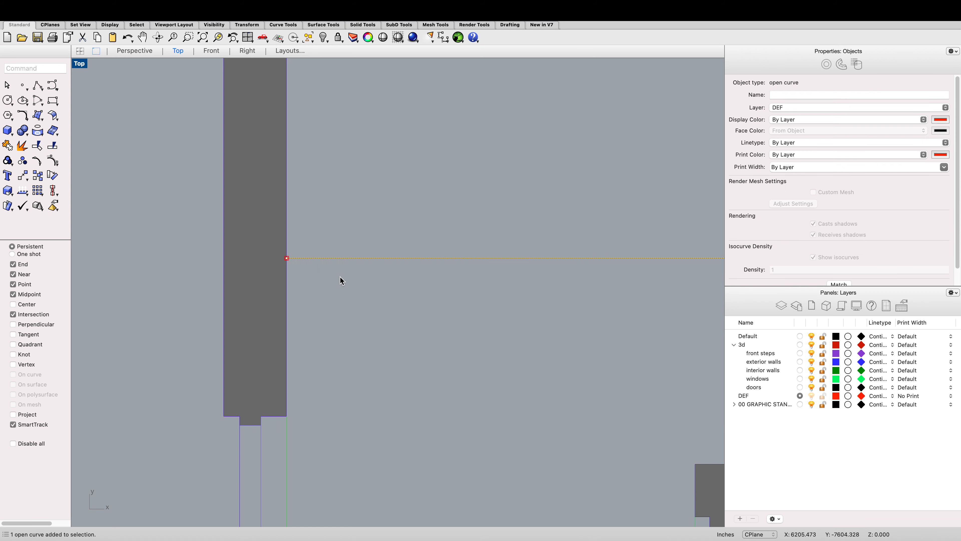
{"action": "scroll", "coordinate": [333, 274], "scroll_direction": "down", "scroll_amount": 5}
{"action": "scroll", "coordinate": [433, 268], "scroll_direction": "up", "scroll_amount": 8}
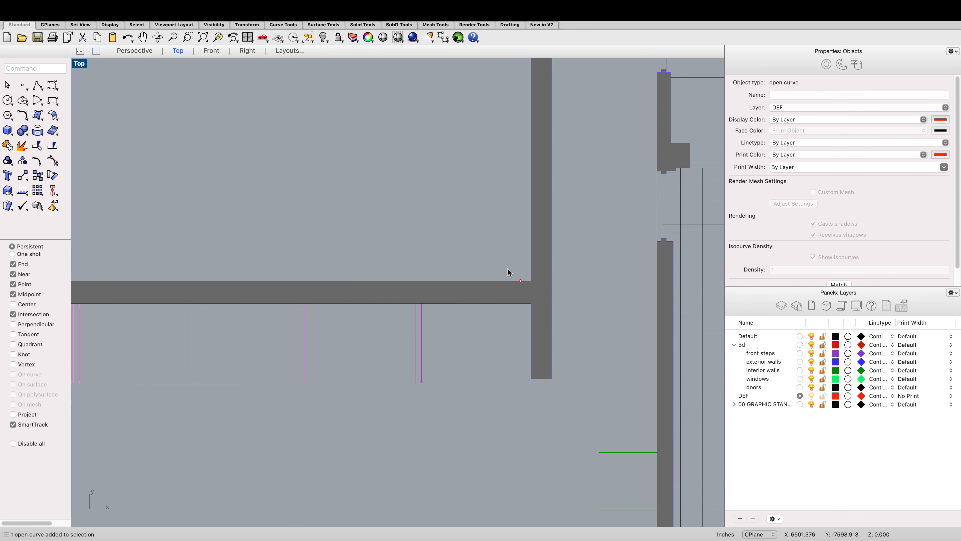
{"action": "key", "text": "Delete"}
Step: Copy the red line from the inner wall's right corner down to the matching intersection on the exterior wall
{"action": "left_click", "coordinate": [513, 280]}
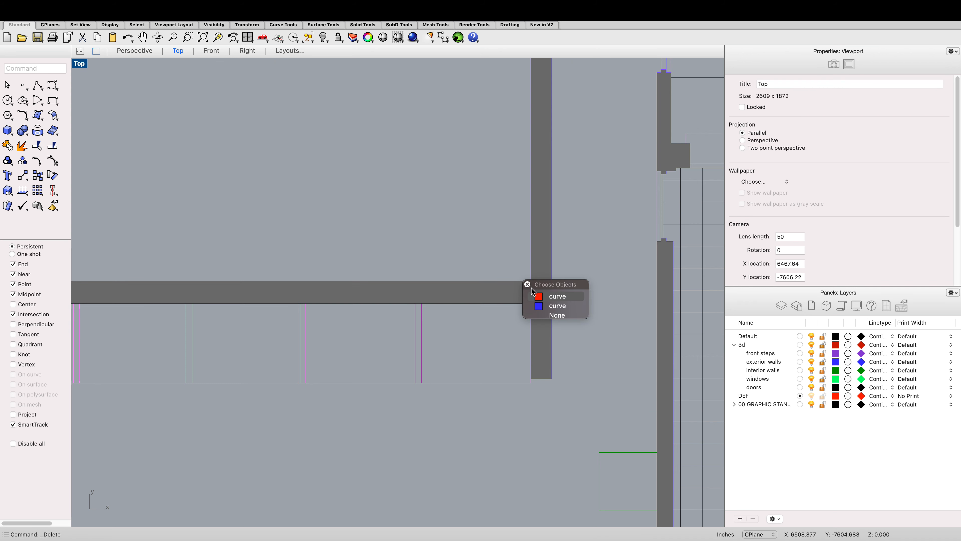
{"action": "left_click", "coordinate": [535, 296]}
{"action": "type", "text": "copy"}
{"action": "key", "text": "Return"}
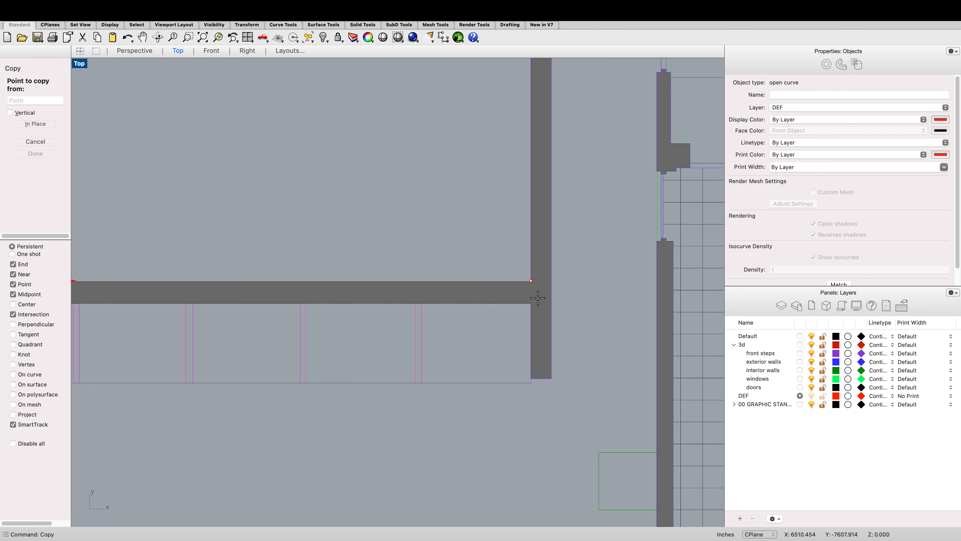
{"action": "left_click", "coordinate": [532, 281]}
{"action": "scroll", "coordinate": [528, 280], "scroll_direction": "down", "scroll_amount": 5}
{"action": "scroll", "coordinate": [526, 341], "scroll_direction": "up", "scroll_amount": 5}
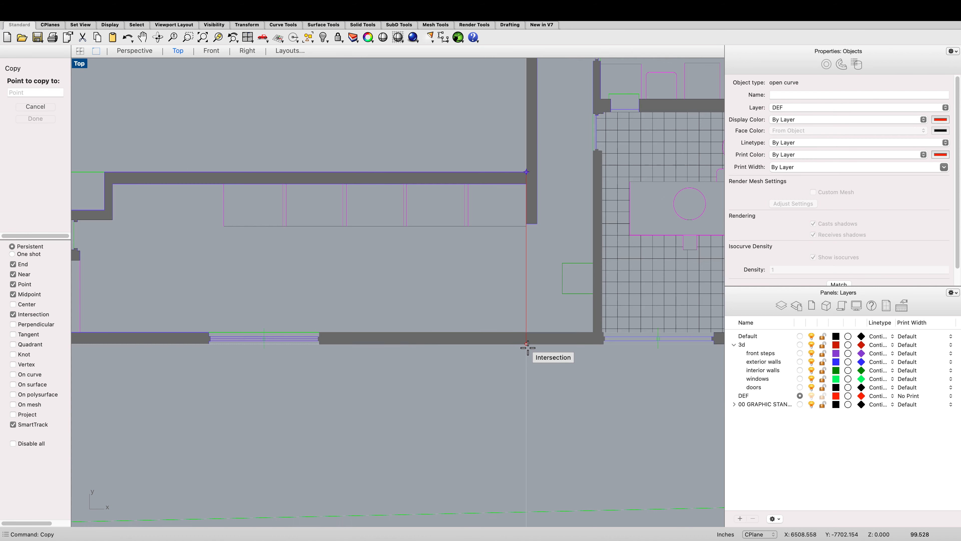
{"action": "left_click", "coordinate": [526, 342]}
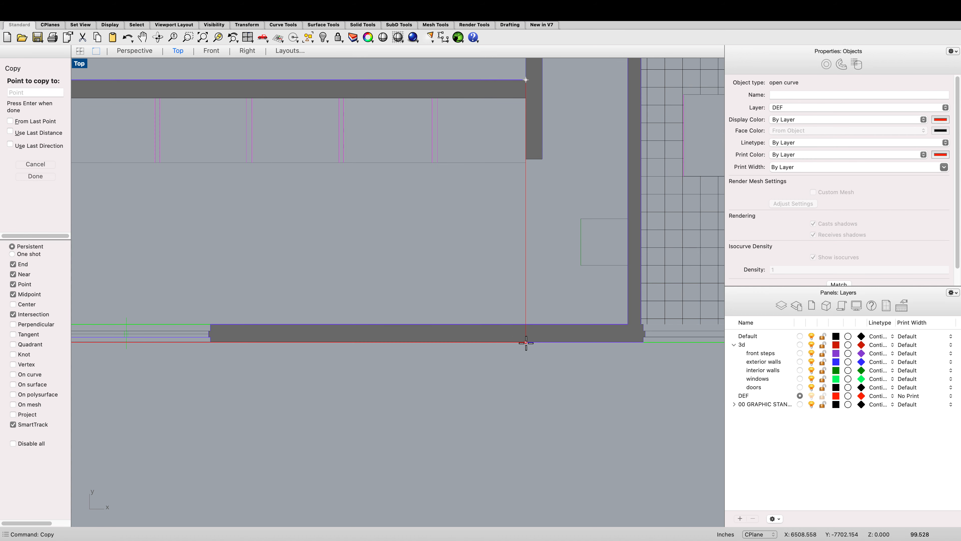
{"action": "scroll", "coordinate": [527, 341], "scroll_direction": "down", "scroll_amount": 8}
{"action": "scroll", "coordinate": [530, 335], "scroll_direction": "up", "scroll_amount": 3}
{"action": "key", "text": "Return"}
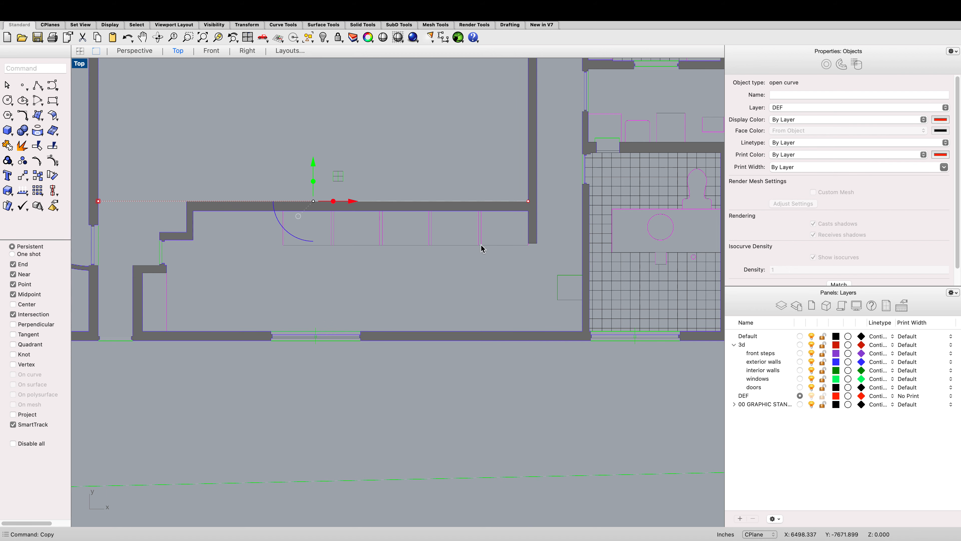
Step: Select both red lines and move them out of the plan to below the arched section drawing
{"action": "left_click", "coordinate": [473, 340]}
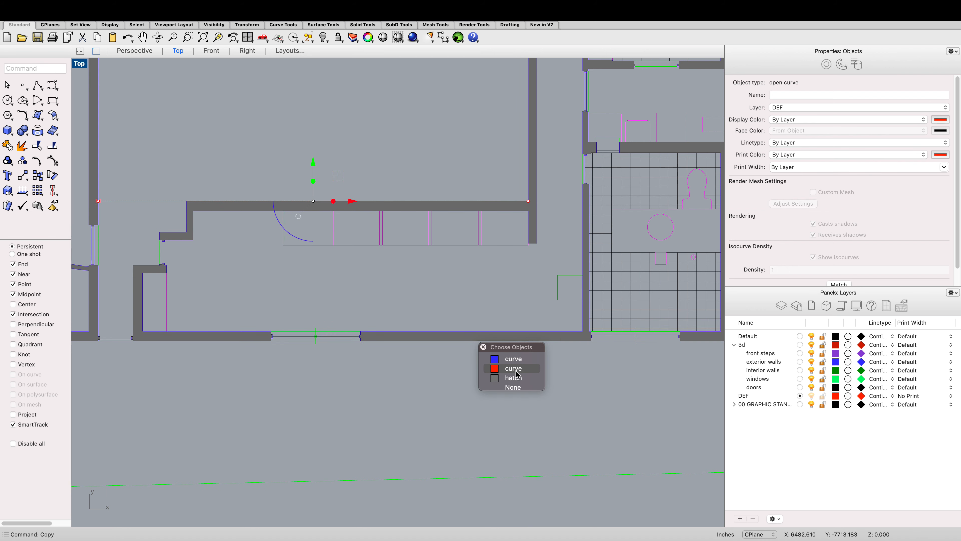
{"action": "left_click", "coordinate": [515, 369]}
{"action": "scroll", "coordinate": [430, 267], "scroll_direction": "down", "scroll_amount": 6}
{"action": "scroll", "coordinate": [430, 267], "scroll_direction": "down", "scroll_amount": 3}
{"action": "type", "text": "move"}
{"action": "key", "text": "Return"}
{"action": "scroll", "coordinate": [429, 264], "scroll_direction": "down", "scroll_amount": 3}
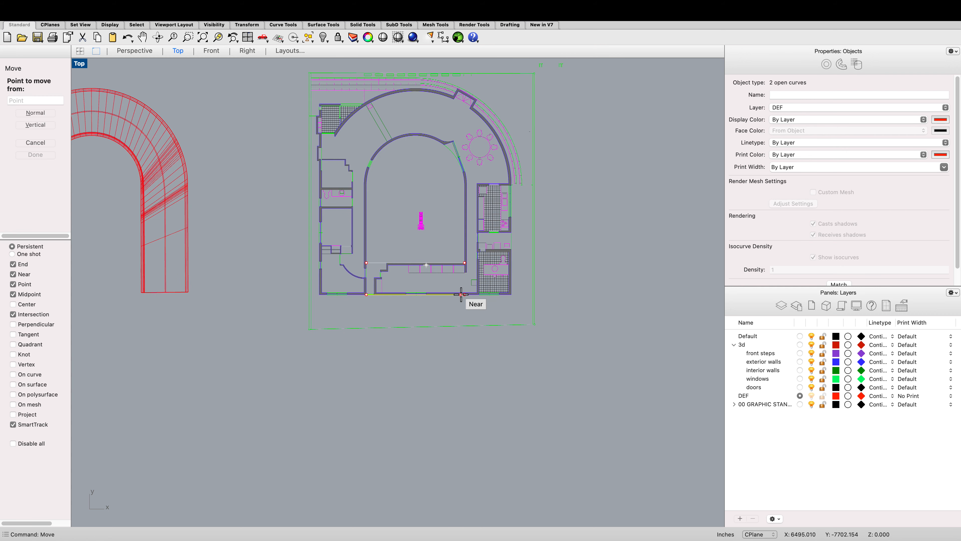
{"action": "left_click", "coordinate": [472, 300]}
{"action": "scroll", "coordinate": [472, 297], "scroll_direction": "down", "scroll_amount": 4}
{"action": "scroll", "coordinate": [297, 324], "scroll_direction": "up", "scroll_amount": 2}
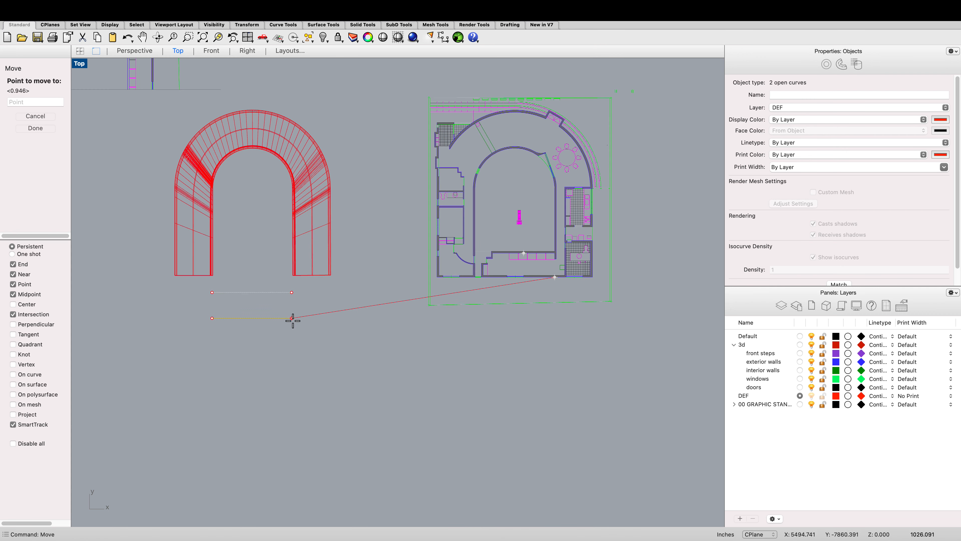
{"action": "left_click", "coordinate": [294, 345]}
{"action": "key", "text": "Escape"}
Step: Trace a polyline around the outline of the two walls and connecting beam in the section drawing
{"action": "scroll", "coordinate": [325, 310], "scroll_direction": "up", "scroll_amount": 1}
{"action": "scroll", "coordinate": [320, 229], "scroll_direction": "down", "scroll_amount": 3}
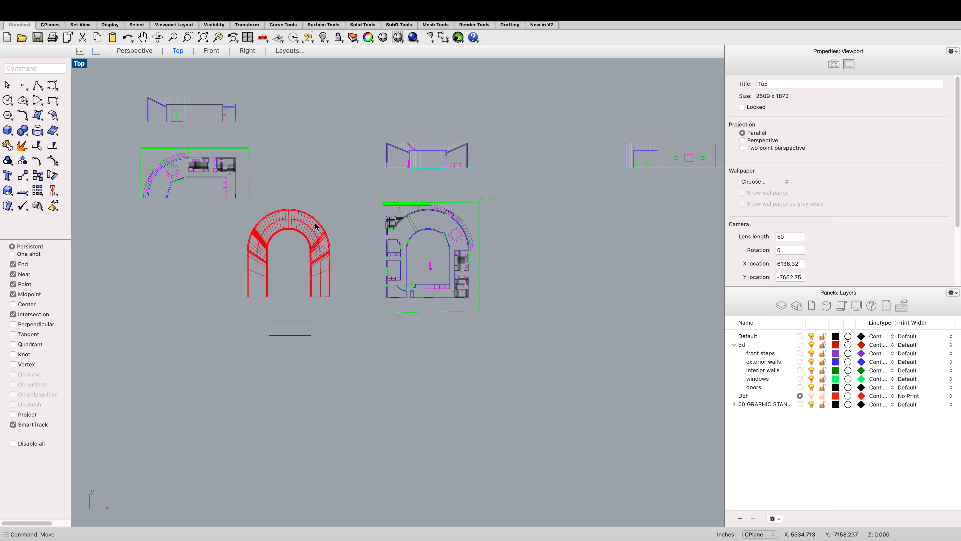
{"action": "scroll", "coordinate": [364, 178], "scroll_direction": "down", "scroll_amount": 2}
{"action": "scroll", "coordinate": [225, 163], "scroll_direction": "up", "scroll_amount": 6}
{"action": "scroll", "coordinate": [225, 164], "scroll_direction": "up", "scroll_amount": 4}
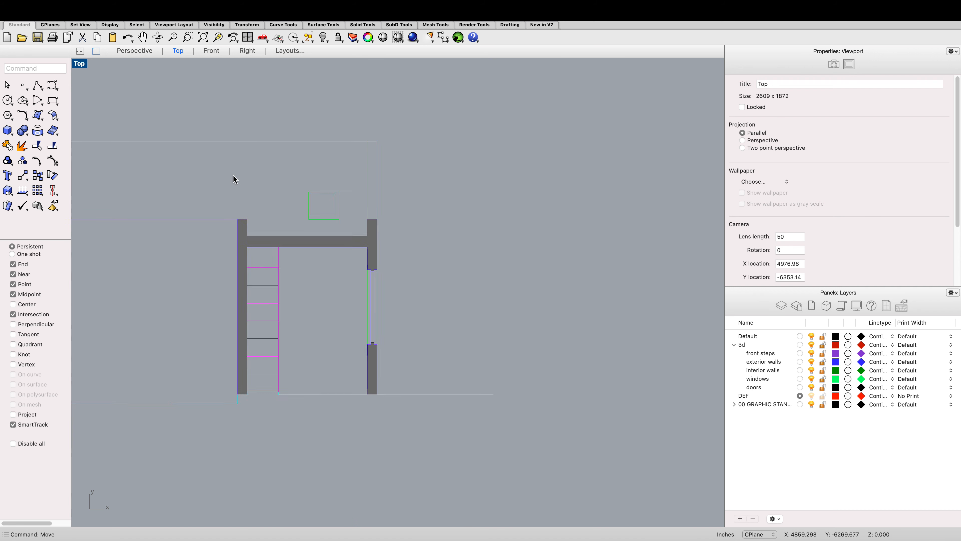
{"action": "type", "text": "Polyline"}
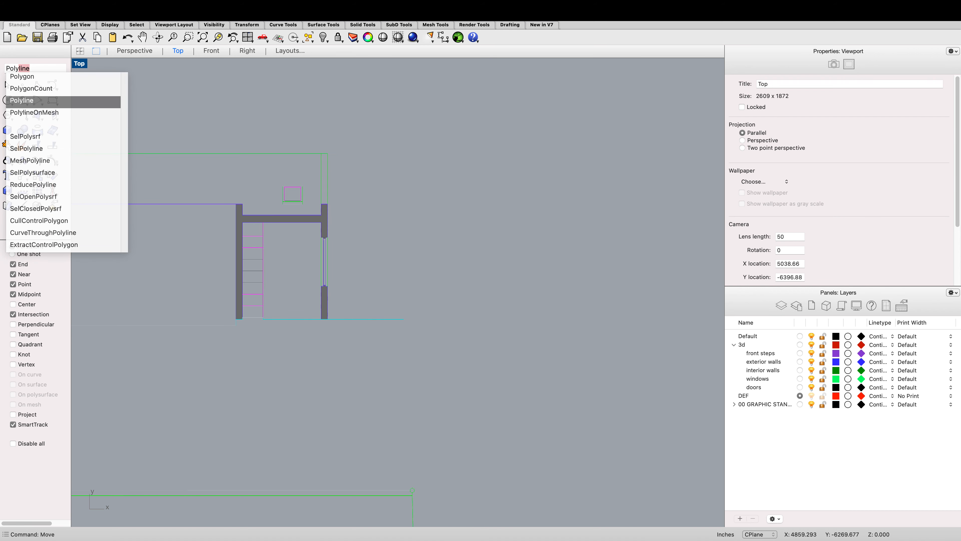
{"action": "key", "text": "Return"}
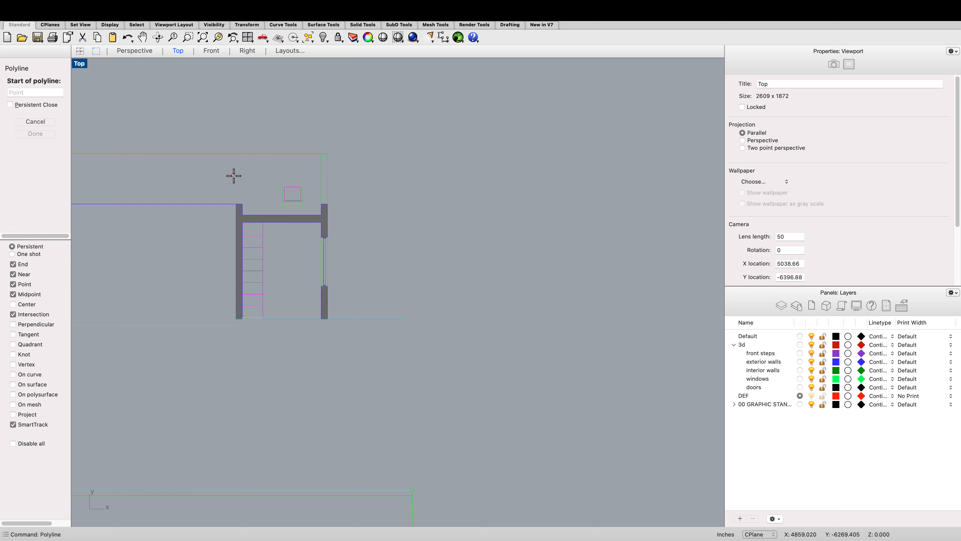
{"action": "scroll", "coordinate": [227, 303], "scroll_direction": "up", "scroll_amount": 5}
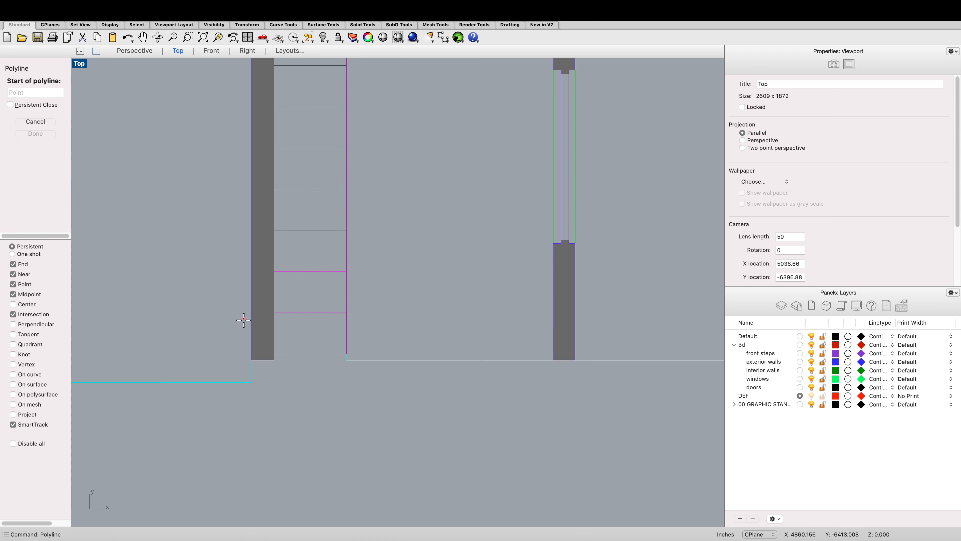
{"action": "left_click", "coordinate": [252, 359]}
{"action": "scroll", "coordinate": [253, 344], "scroll_direction": "down", "scroll_amount": 4}
{"action": "scroll", "coordinate": [249, 240], "scroll_direction": "up", "scroll_amount": 5}
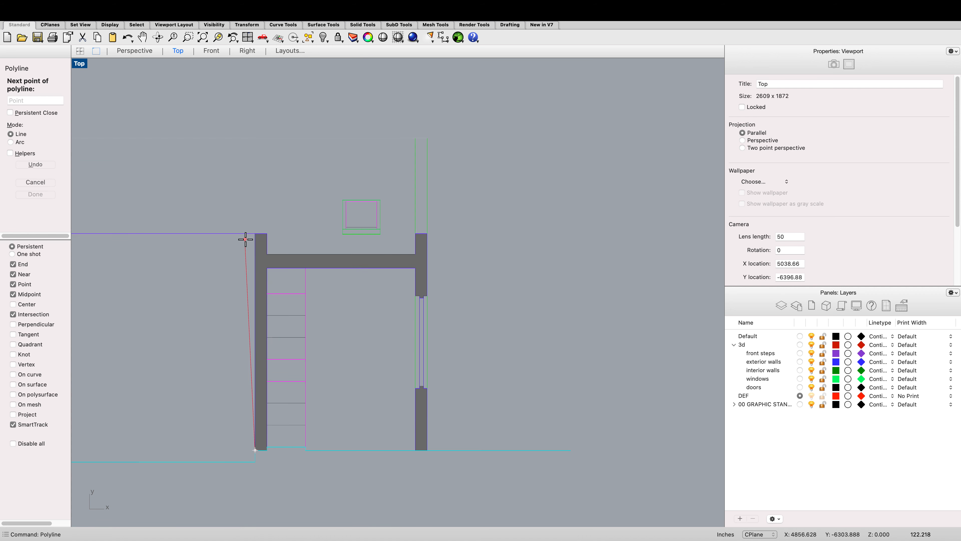
{"action": "left_click", "coordinate": [264, 229]}
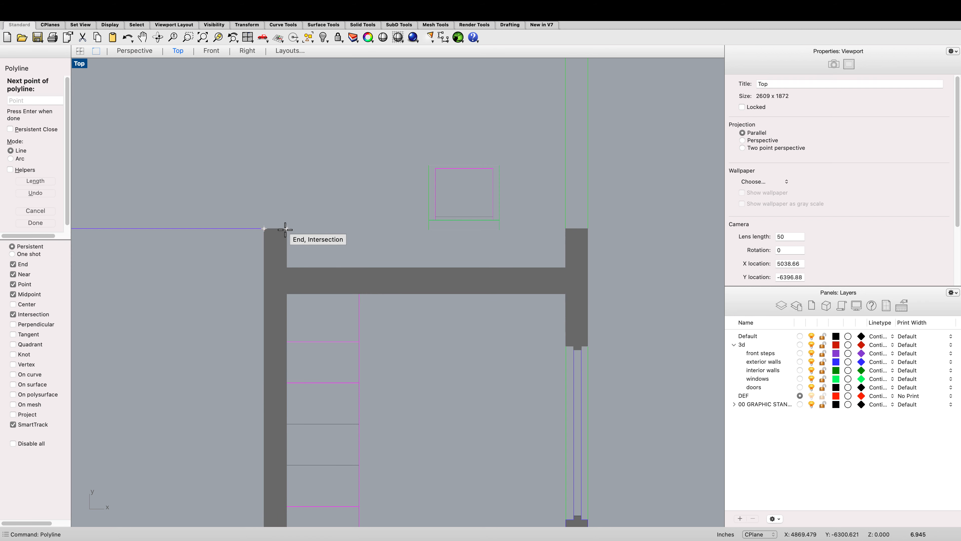
{"action": "left_click", "coordinate": [286, 228]}
{"action": "left_click", "coordinate": [286, 267]}
{"action": "scroll", "coordinate": [287, 267], "scroll_direction": "down", "scroll_amount": 2}
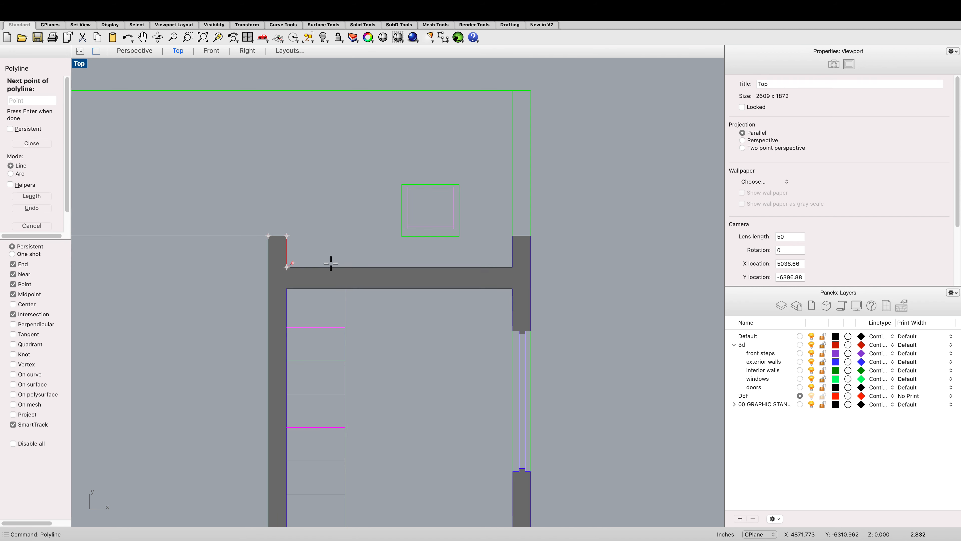
{"action": "scroll", "coordinate": [512, 264], "scroll_direction": "up", "scroll_amount": 2}
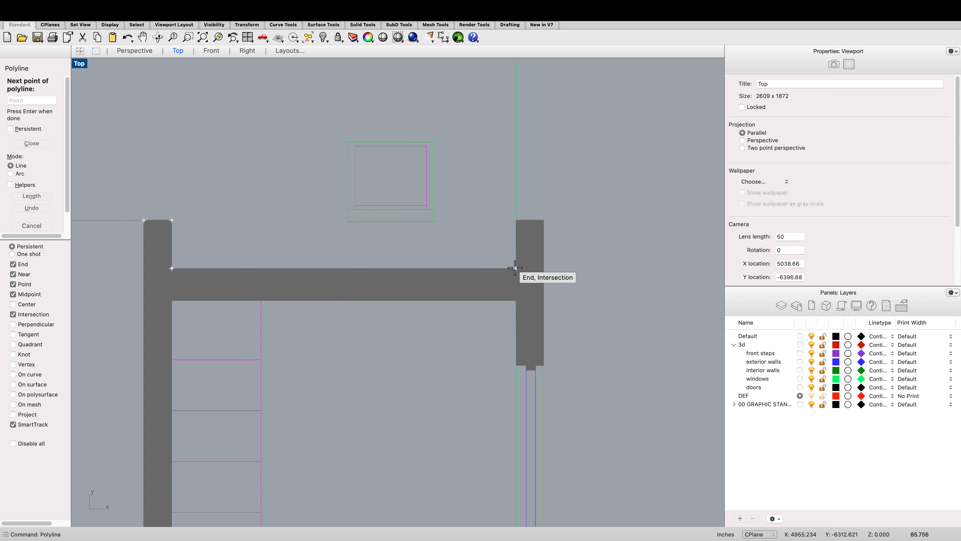
{"action": "left_click", "coordinate": [513, 267]}
{"action": "left_click", "coordinate": [515, 217]}
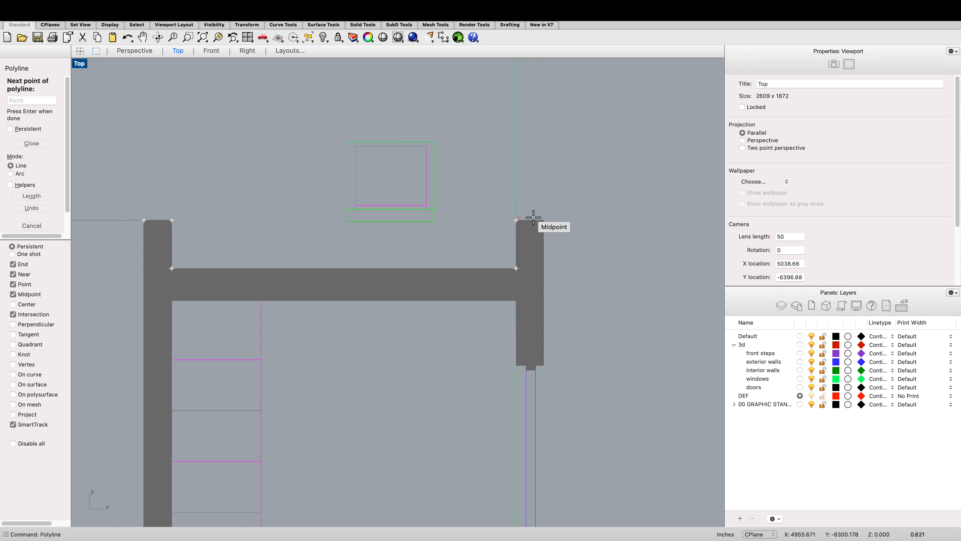
{"action": "left_click", "coordinate": [545, 218]}
{"action": "scroll", "coordinate": [546, 218], "scroll_direction": "down", "scroll_amount": 6}
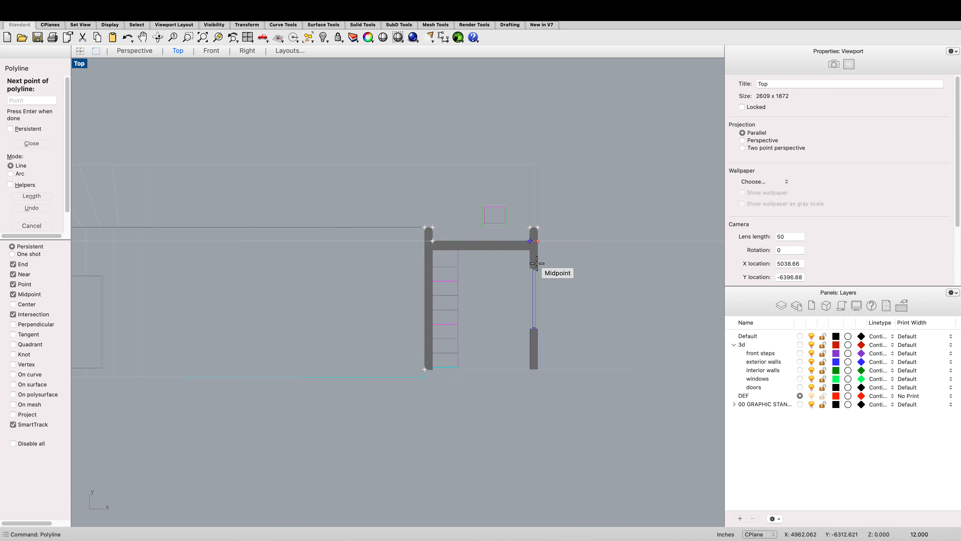
{"action": "scroll", "coordinate": [522, 352], "scroll_direction": "up", "scroll_amount": 6}
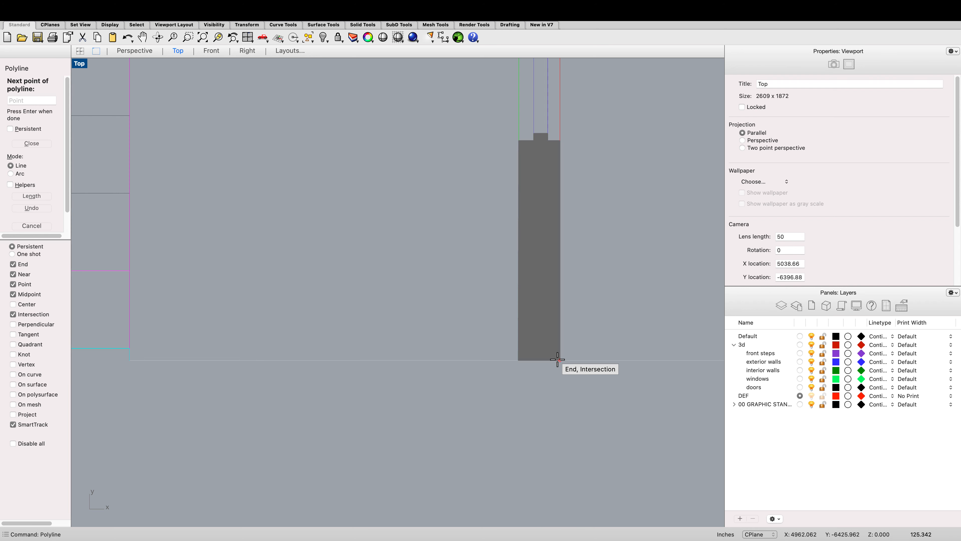
{"action": "left_click", "coordinate": [508, 359]}
{"action": "scroll", "coordinate": [509, 360], "scroll_direction": "down", "scroll_amount": 5}
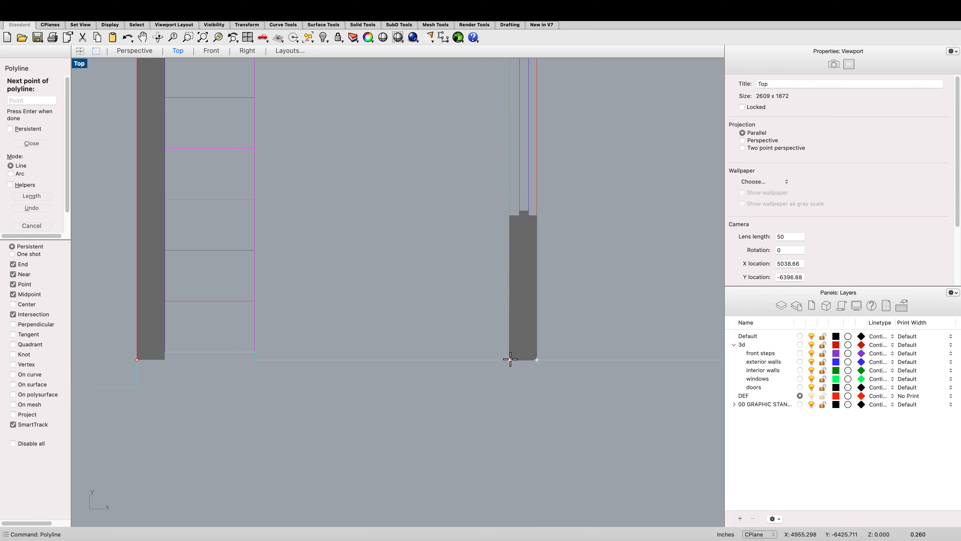
{"action": "scroll", "coordinate": [507, 178], "scroll_direction": "up", "scroll_amount": 6}
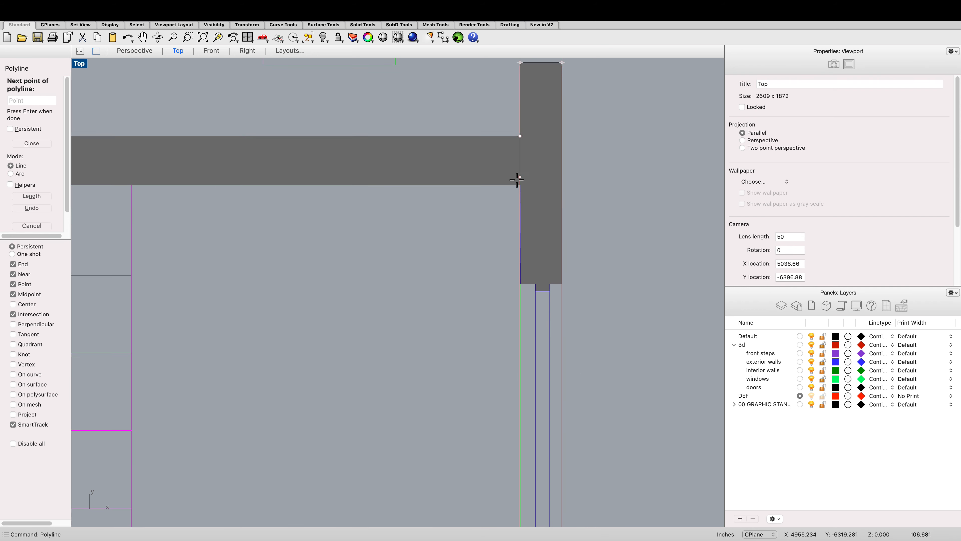
{"action": "left_click", "coordinate": [519, 184]}
{"action": "scroll", "coordinate": [521, 186], "scroll_direction": "down", "scroll_amount": 3}
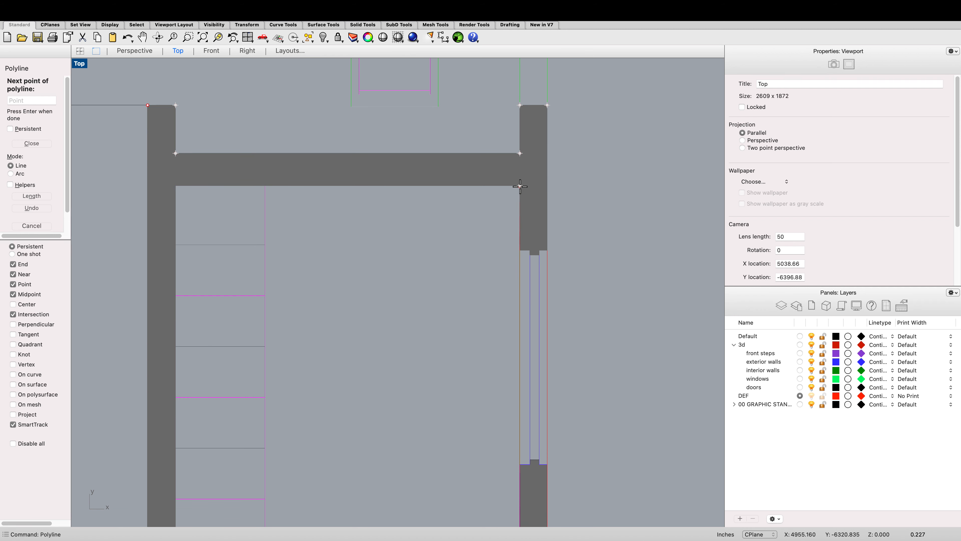
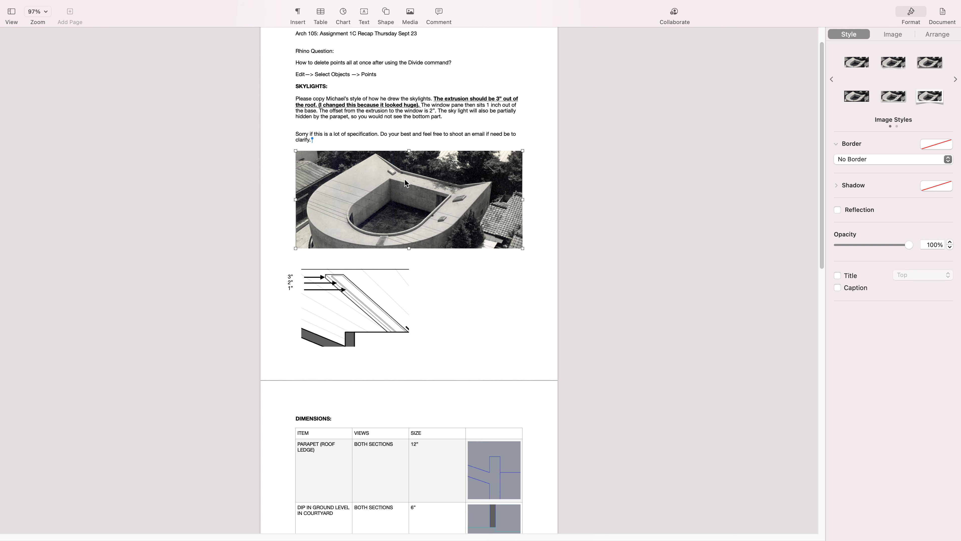
{"action": "key", "text": "ctrl+Right"}
{"action": "key", "text": "ctrl+Right"}
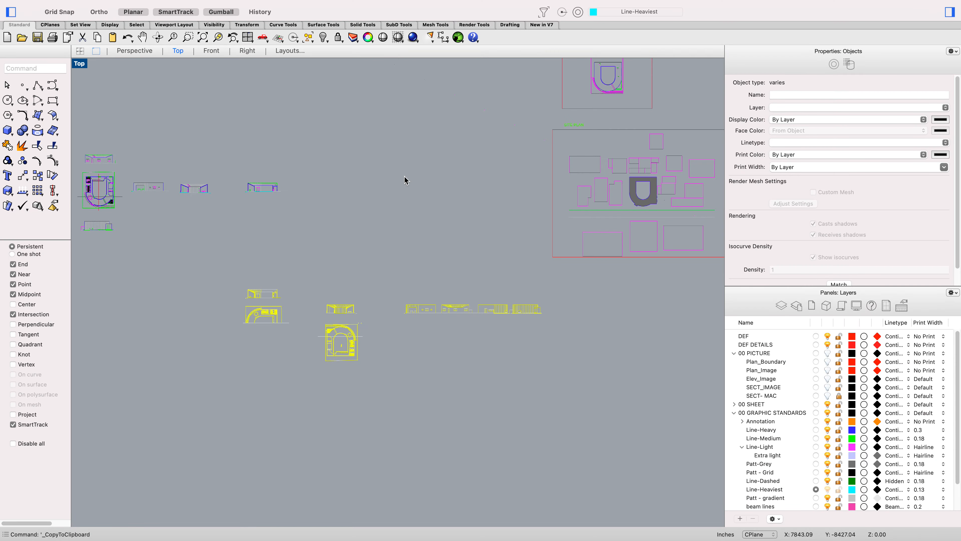
{"action": "key", "text": "ctrl+Right"}
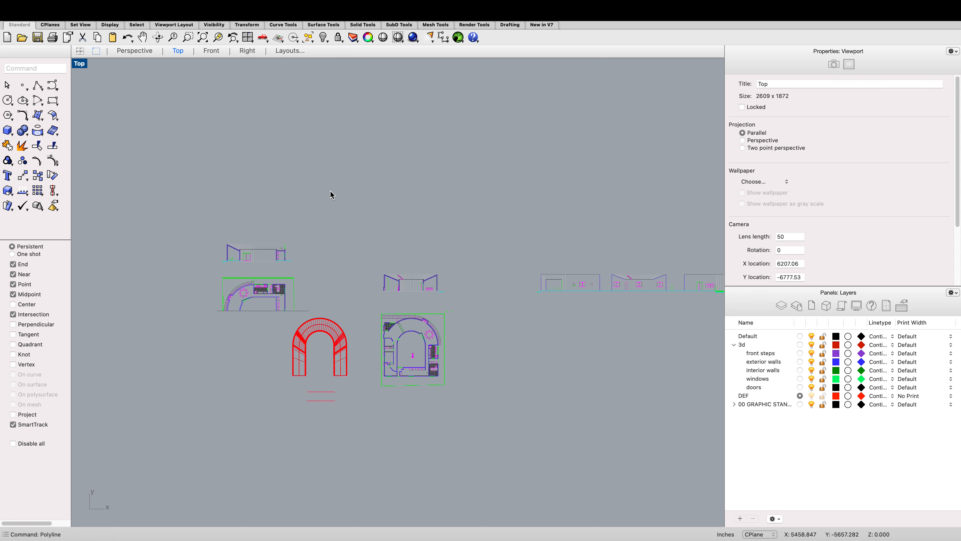
{"action": "key", "text": "ctrl+Left"}
{"action": "key", "text": "ctrl+Left"}
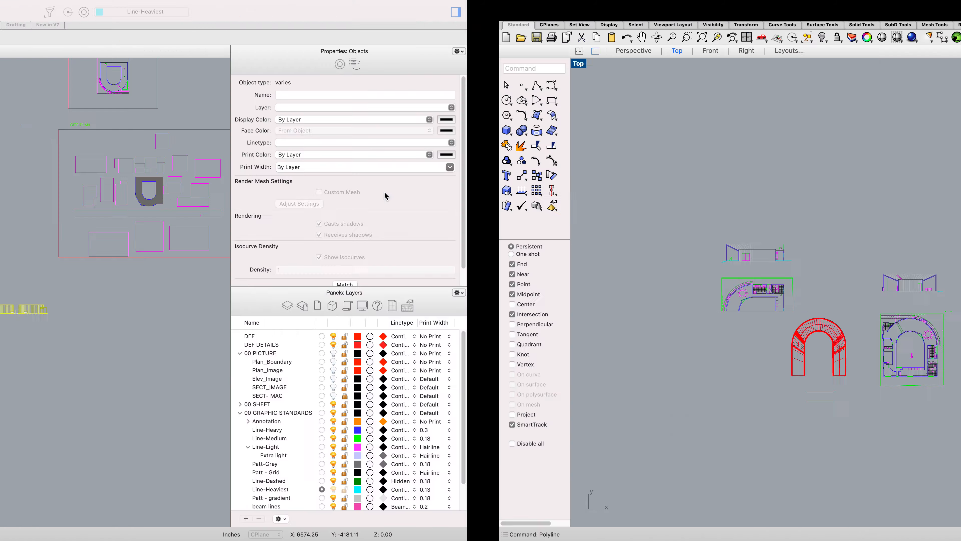
{"action": "key", "text": "ctrl+Left"}
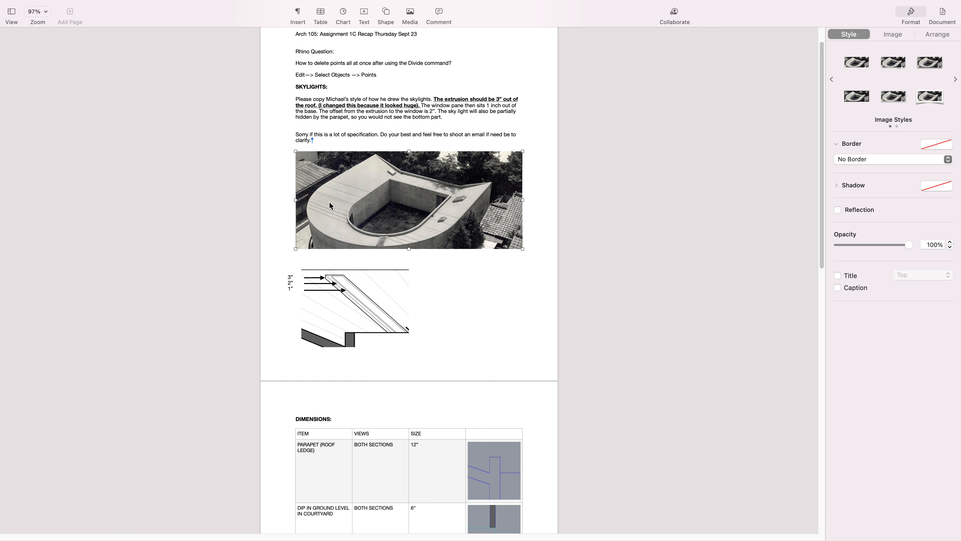
{"action": "key", "text": "ctrl+Right"}
{"action": "key", "text": "ctrl+Right"}
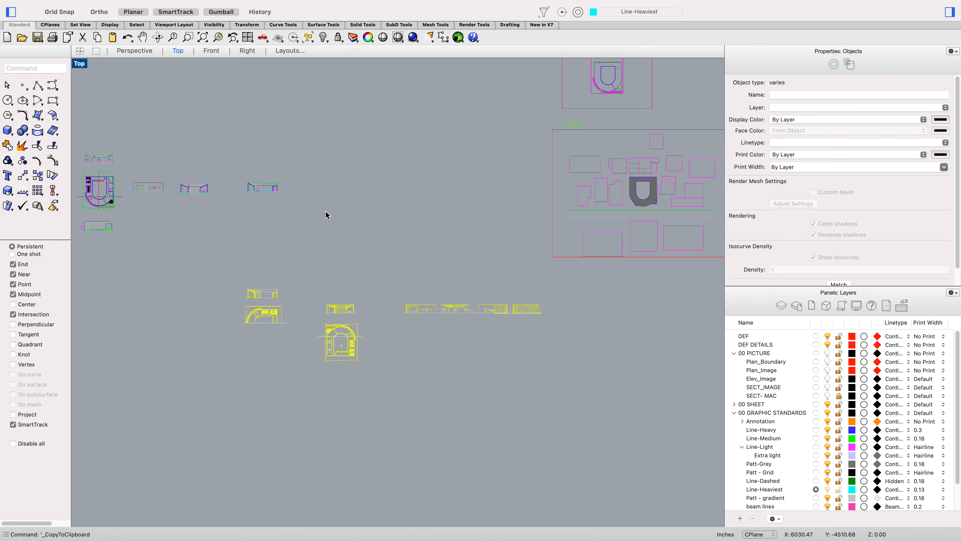
{"action": "scroll", "coordinate": [328, 214], "scroll_direction": "down", "scroll_amount": 6}
{"action": "key", "text": "ctrl+Right"}
Step: Select the traced section profile, move it down beside the red plan lines, and rotate it 90 degrees with the gumball
{"action": "scroll", "coordinate": [337, 250], "scroll_direction": "down", "scroll_amount": 6}
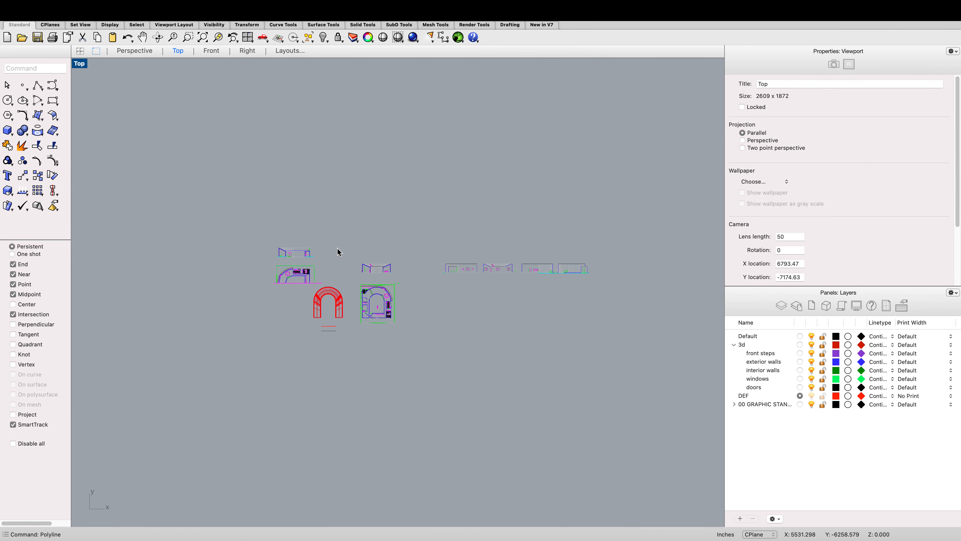
{"action": "scroll", "coordinate": [354, 313], "scroll_direction": "up", "scroll_amount": 6}
{"action": "scroll", "coordinate": [485, 137], "scroll_direction": "up", "scroll_amount": 4}
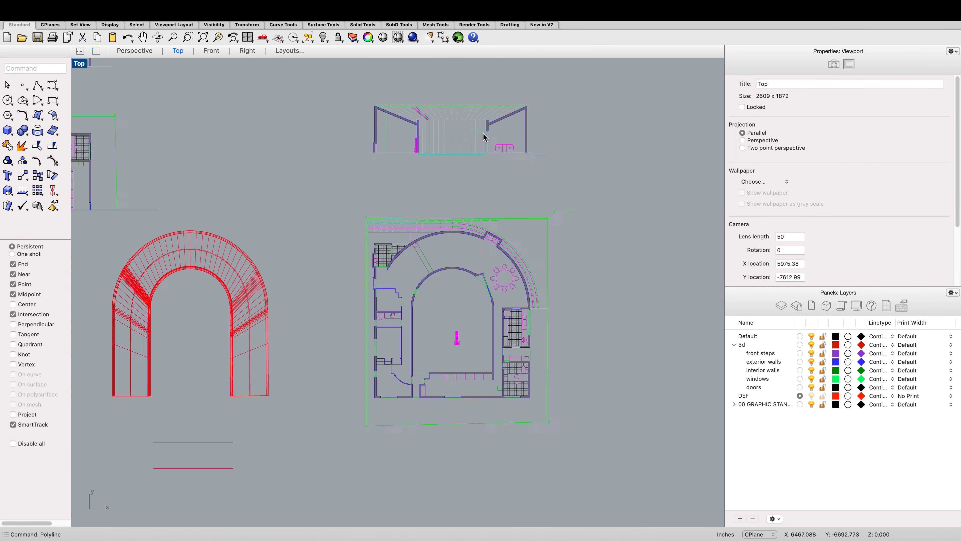
{"action": "scroll", "coordinate": [473, 140], "scroll_direction": "up", "scroll_amount": 3}
{"action": "scroll", "coordinate": [326, 113], "scroll_direction": "down", "scroll_amount": 6}
{"action": "scroll", "coordinate": [273, 112], "scroll_direction": "up", "scroll_amount": 10}
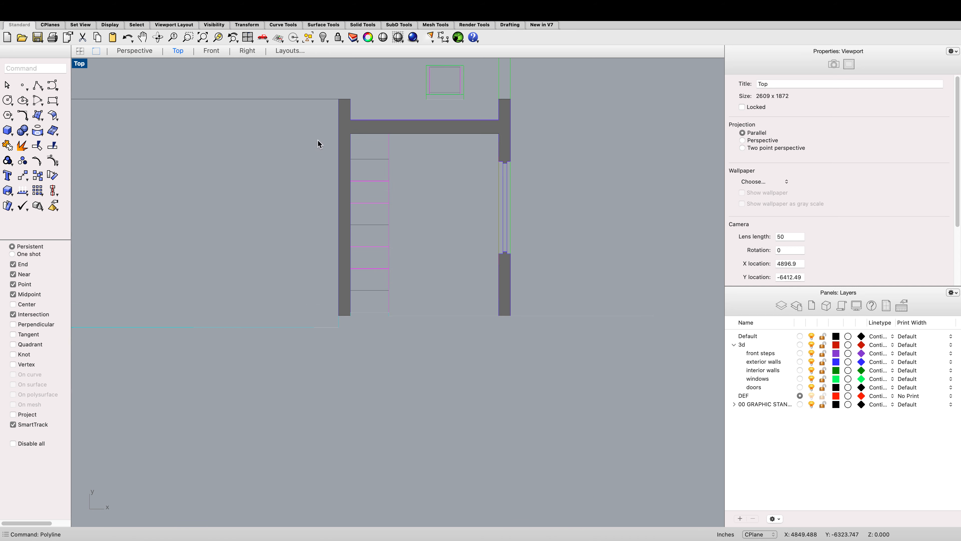
{"action": "scroll", "coordinate": [336, 157], "scroll_direction": "up", "scroll_amount": 2}
{"action": "left_click", "coordinate": [338, 160]}
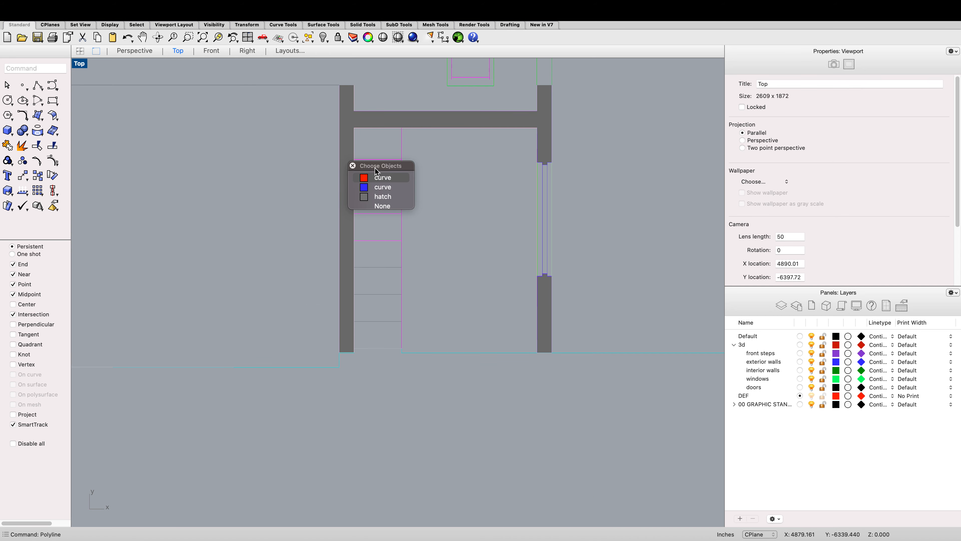
{"action": "left_click", "coordinate": [373, 178]}
{"action": "scroll", "coordinate": [375, 147], "scroll_direction": "down", "scroll_amount": 3}
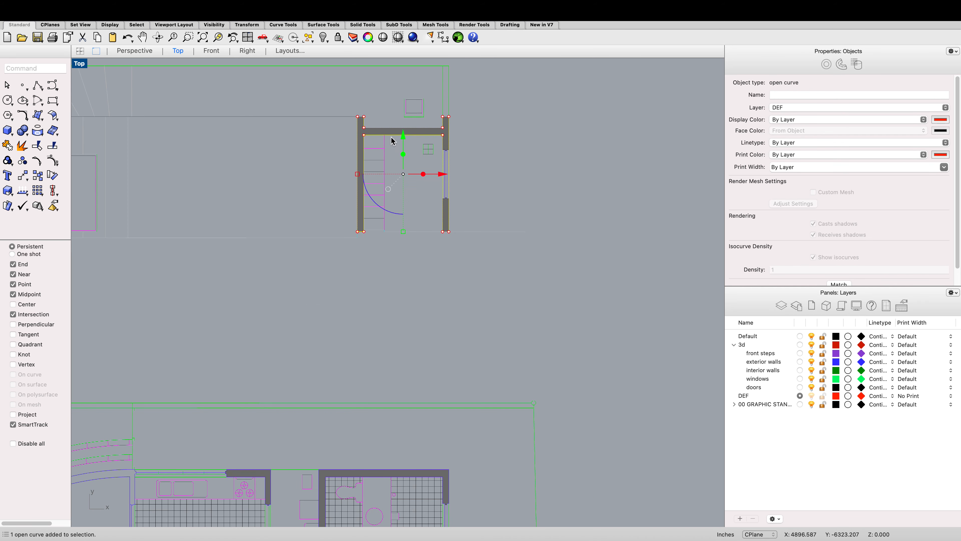
{"action": "left_click", "coordinate": [401, 139]}
{"action": "scroll", "coordinate": [401, 139], "scroll_direction": "down", "scroll_amount": 10}
{"action": "scroll", "coordinate": [401, 139], "scroll_direction": "up", "scroll_amount": 12}
{"action": "scroll", "coordinate": [401, 140], "scroll_direction": "down", "scroll_amount": 7}
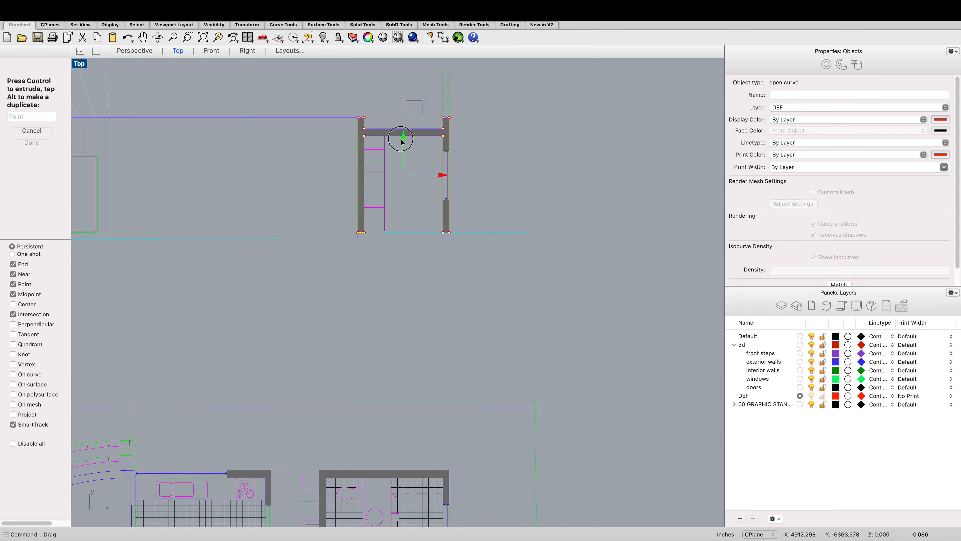
{"action": "scroll", "coordinate": [402, 141], "scroll_direction": "down", "scroll_amount": 5}
{"action": "left_click_drag", "start_coordinate": [401, 112], "coordinate": [426, 439]}
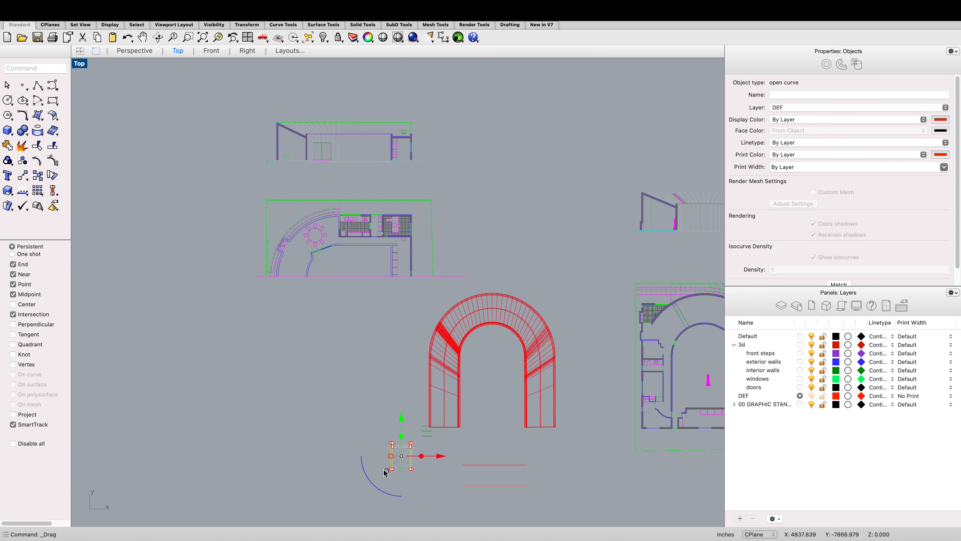
{"action": "left_click_drag", "start_coordinate": [380, 491], "coordinate": [423, 457]}
Step: Move the section profile so its corner snaps onto the end of the red lines
{"action": "scroll", "coordinate": [347, 390], "scroll_direction": "down", "scroll_amount": 3}
{"action": "scroll", "coordinate": [401, 435], "scroll_direction": "up", "scroll_amount": 6}
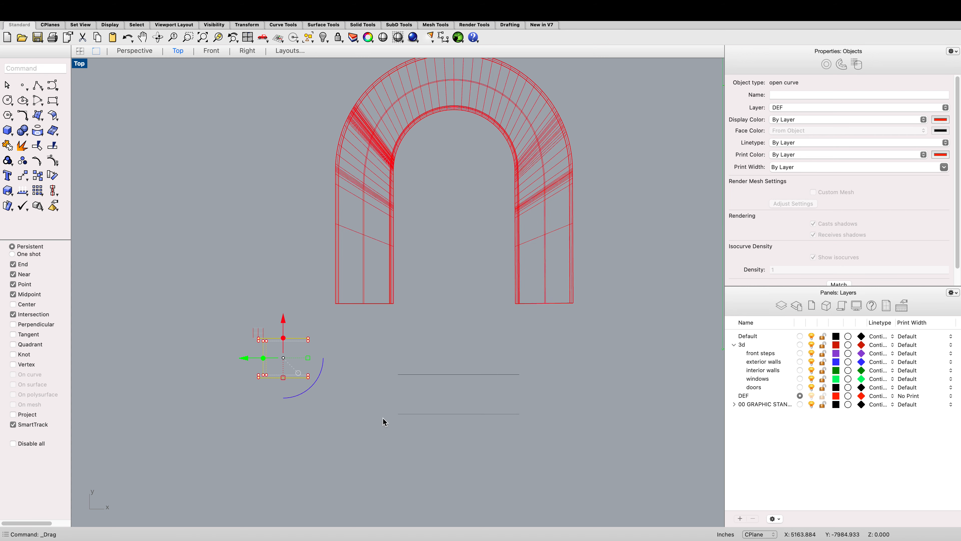
{"action": "type", "text": "m"}
{"action": "key", "text": "Return"}
{"action": "scroll", "coordinate": [335, 379], "scroll_direction": "up", "scroll_amount": 5}
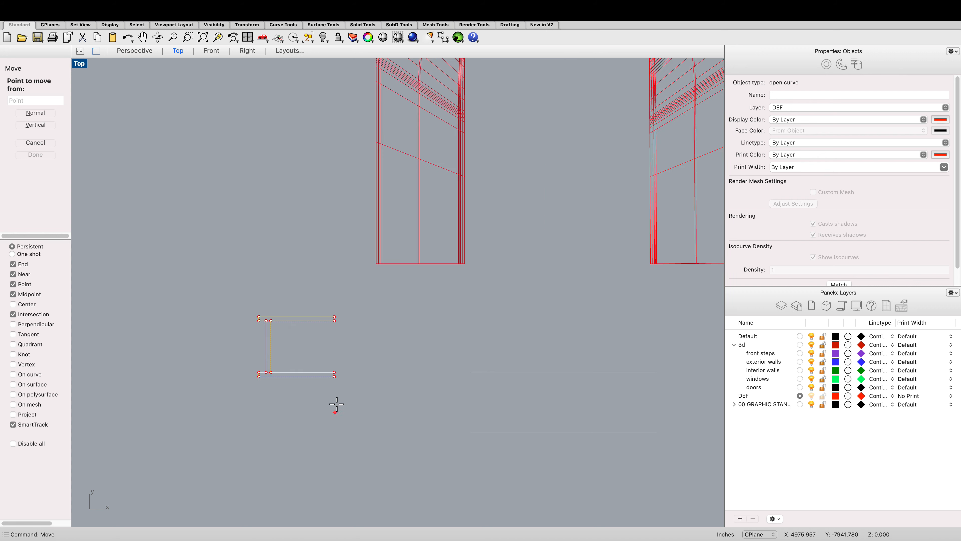
{"action": "scroll", "coordinate": [337, 378], "scroll_direction": "down", "scroll_amount": 1}
{"action": "left_click", "coordinate": [328, 354]}
{"action": "scroll", "coordinate": [334, 347], "scroll_direction": "down", "scroll_amount": 6}
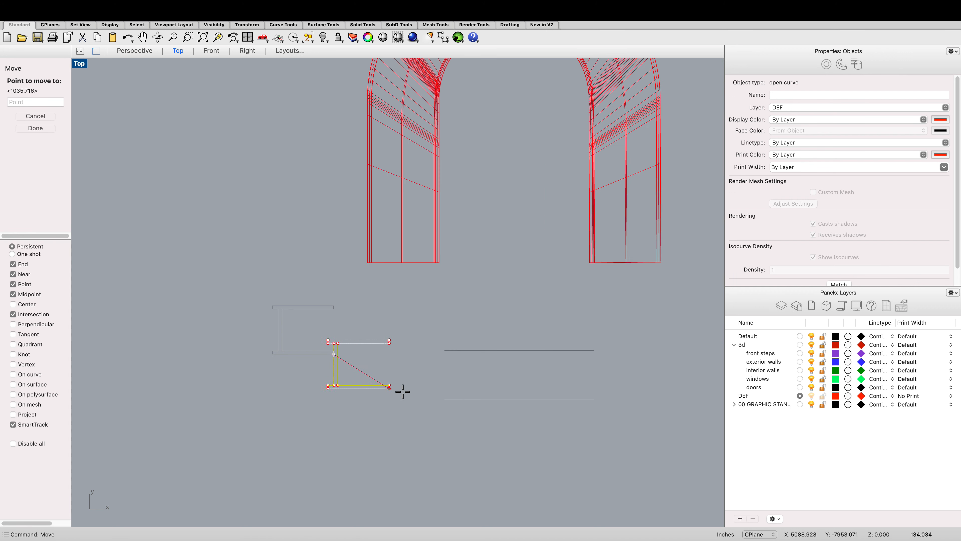
{"action": "scroll", "coordinate": [436, 392], "scroll_direction": "up", "scroll_amount": 4}
{"action": "scroll", "coordinate": [439, 392], "scroll_direction": "up", "scroll_amount": 3}
{"action": "left_click", "coordinate": [425, 387]}
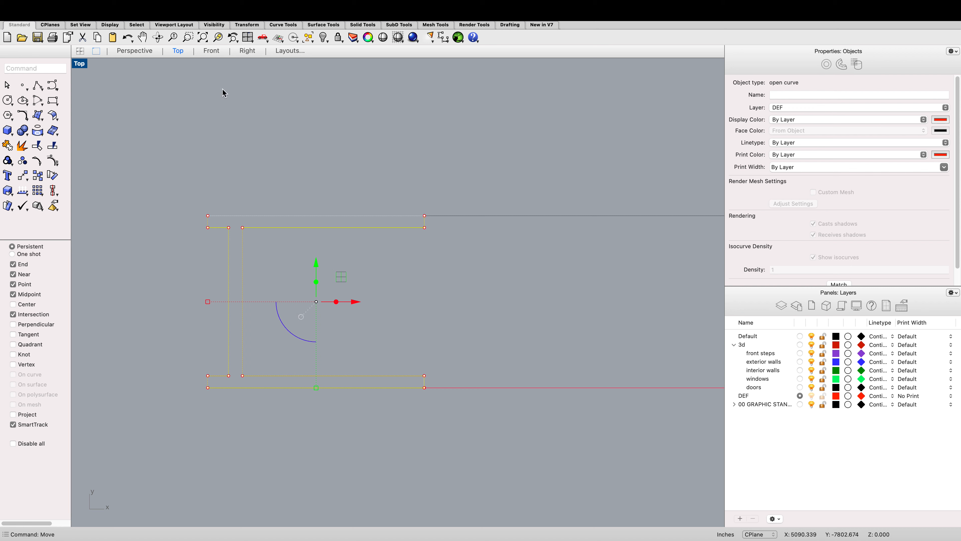
Step: In the Perspective view, rotate the section profile 90 degrees to stand it upright
{"action": "left_click", "coordinate": [145, 50]}
{"action": "scroll", "coordinate": [378, 419], "scroll_direction": "down", "scroll_amount": 2}
{"action": "scroll", "coordinate": [376, 418], "scroll_direction": "up", "scroll_amount": 6}
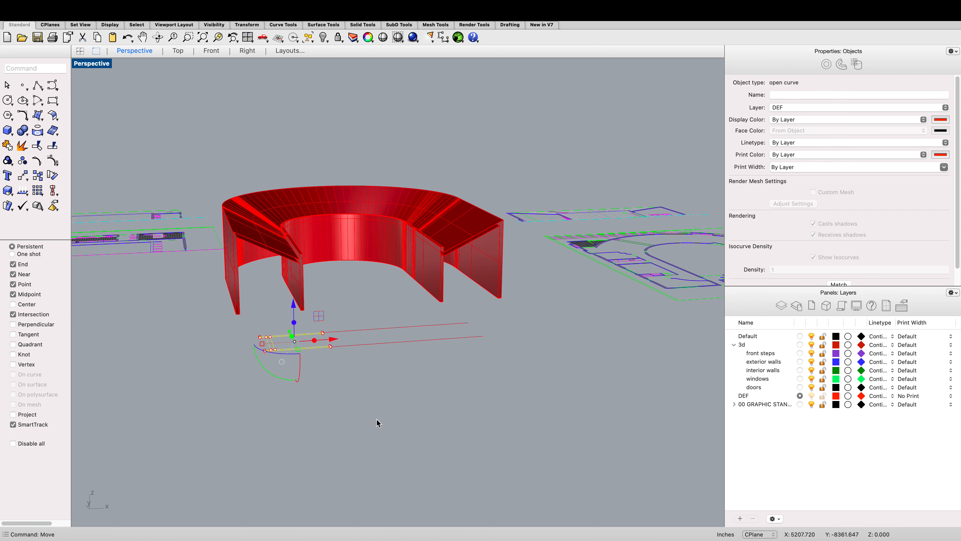
{"action": "scroll", "coordinate": [285, 376], "scroll_direction": "up", "scroll_amount": 2}
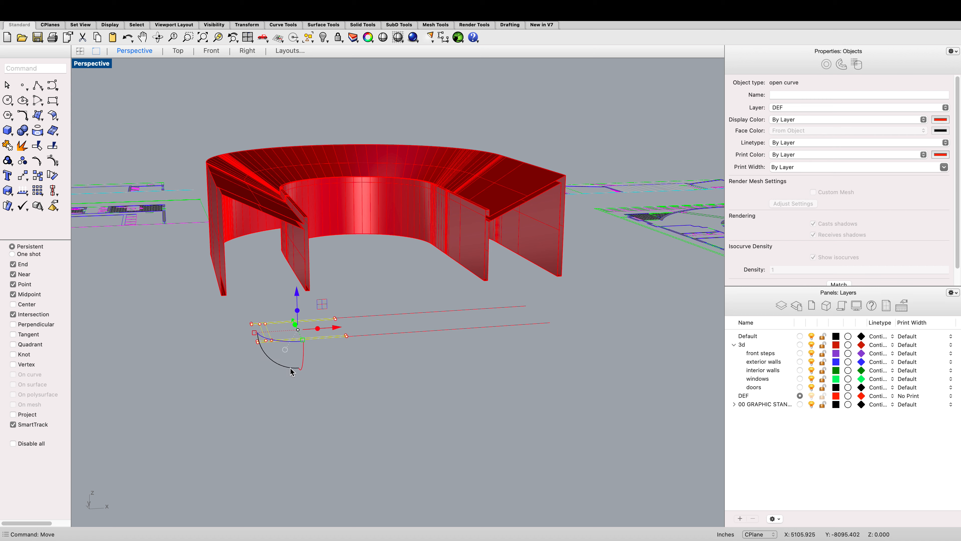
{"action": "left_click_drag", "start_coordinate": [289, 367], "coordinate": [299, 350]}
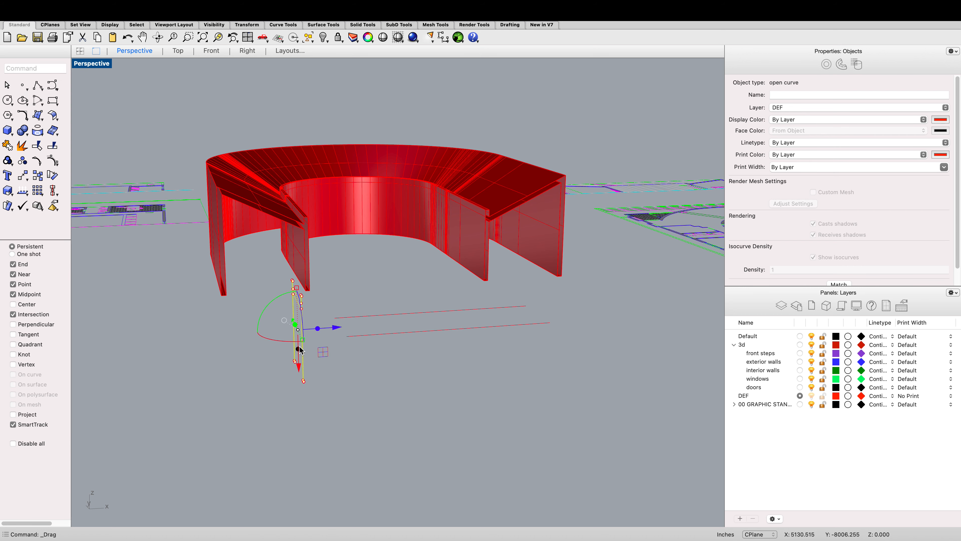
Step: Move the upright profile from its bottom endpoint onto the end of the red plan line
{"action": "type", "text": "move"}
{"action": "key", "text": "Return"}
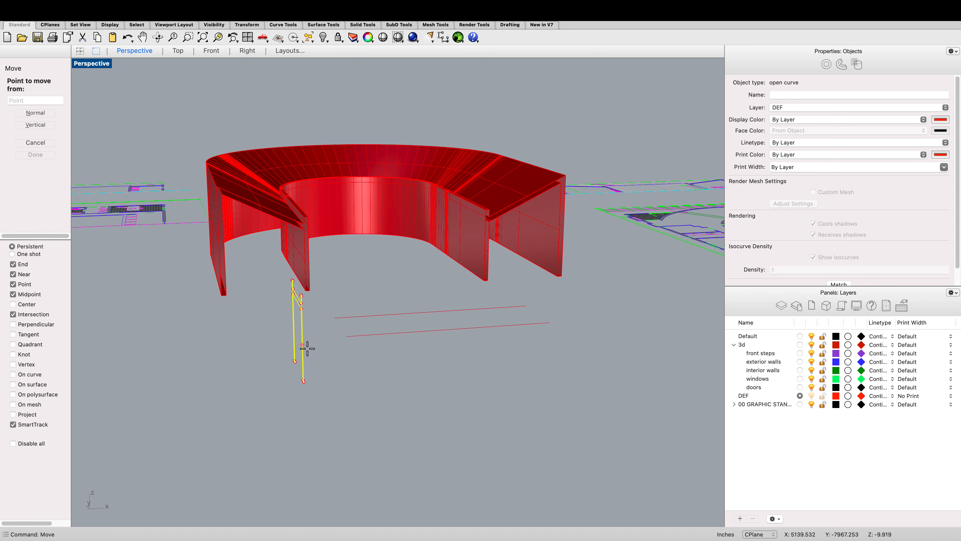
{"action": "scroll", "coordinate": [306, 357], "scroll_direction": "down", "scroll_amount": 3}
{"action": "scroll", "coordinate": [306, 358], "scroll_direction": "up", "scroll_amount": 5}
{"action": "scroll", "coordinate": [311, 364], "scroll_direction": "down", "scroll_amount": 3}
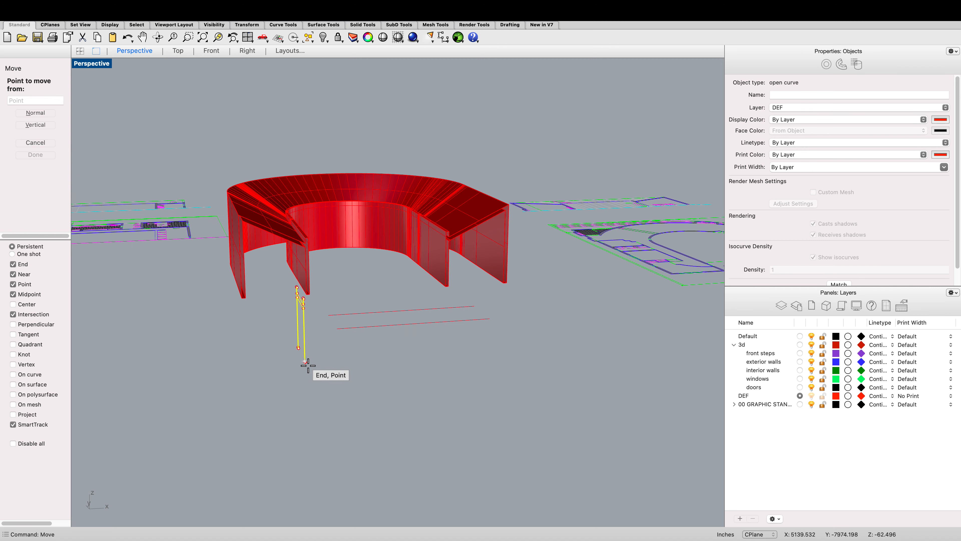
{"action": "scroll", "coordinate": [307, 362], "scroll_direction": "up", "scroll_amount": 6}
{"action": "left_click", "coordinate": [296, 350]}
{"action": "scroll", "coordinate": [315, 322], "scroll_direction": "up", "scroll_amount": 2}
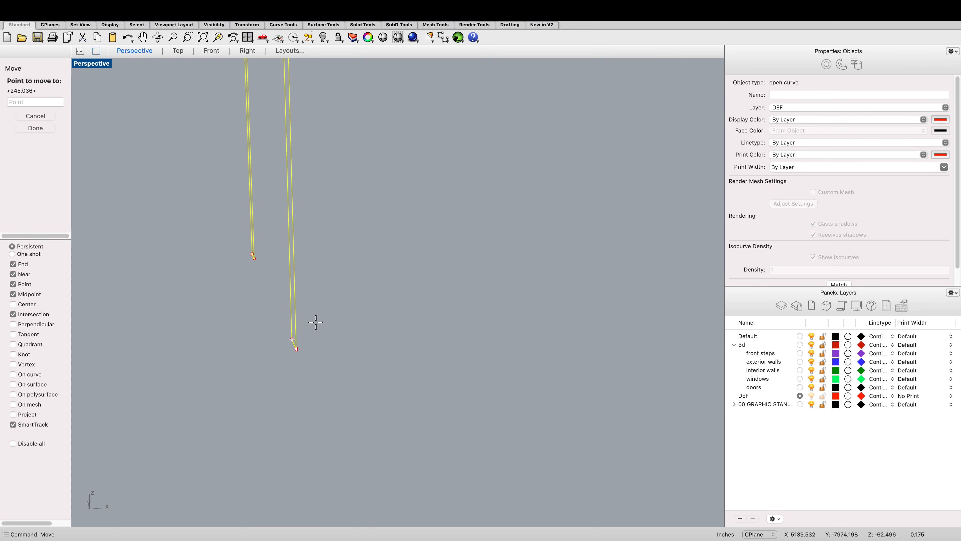
{"action": "scroll", "coordinate": [383, 236], "scroll_direction": "down", "scroll_amount": 5}
{"action": "scroll", "coordinate": [394, 227], "scroll_direction": "down", "scroll_amount": 2}
{"action": "scroll", "coordinate": [410, 216], "scroll_direction": "up", "scroll_amount": 7}
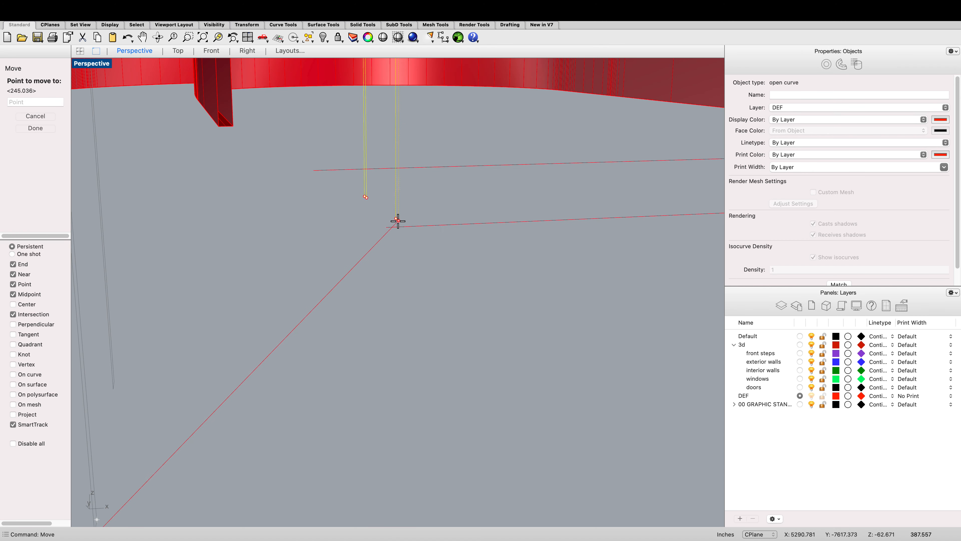
{"action": "left_click", "coordinate": [389, 224]}
Step: Select the profile again and move it so its corner snaps onto the red line's end intersection
{"action": "scroll", "coordinate": [400, 227], "scroll_direction": "down", "scroll_amount": 4}
{"action": "scroll", "coordinate": [404, 226], "scroll_direction": "up", "scroll_amount": 4}
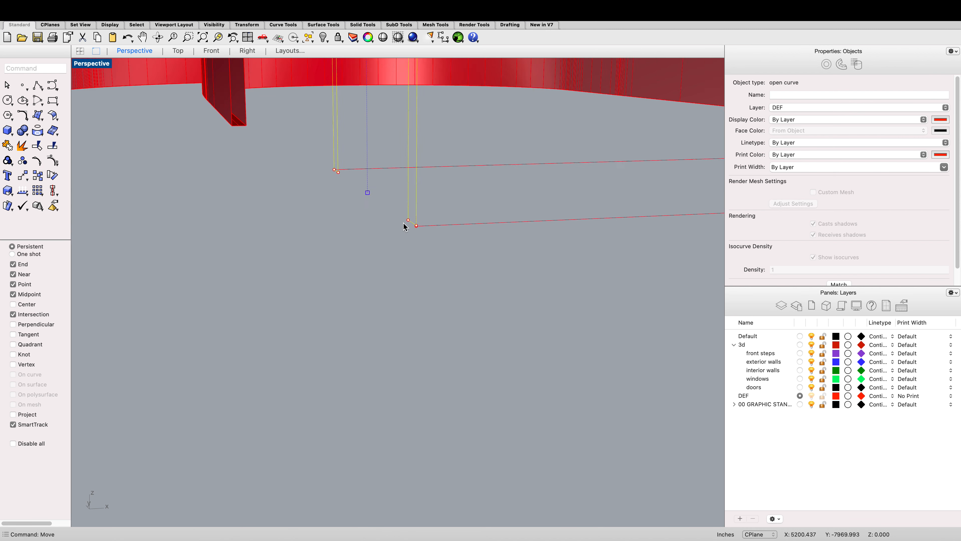
{"action": "scroll", "coordinate": [417, 223], "scroll_direction": "up", "scroll_amount": 6}
{"action": "scroll", "coordinate": [418, 224], "scroll_direction": "down", "scroll_amount": 4}
{"action": "scroll", "coordinate": [431, 209], "scroll_direction": "up", "scroll_amount": 4}
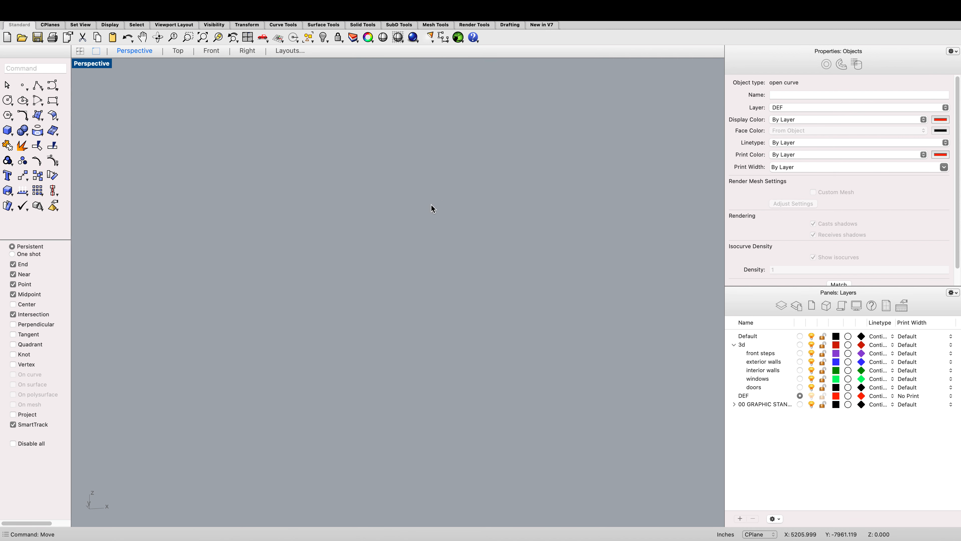
{"action": "scroll", "coordinate": [432, 210], "scroll_direction": "down", "scroll_amount": 3}
{"action": "scroll", "coordinate": [432, 245], "scroll_direction": "up", "scroll_amount": 4}
{"action": "scroll", "coordinate": [431, 246], "scroll_direction": "down", "scroll_amount": 4}
{"action": "left_click", "coordinate": [431, 246]}
{"action": "left_click", "coordinate": [417, 257]}
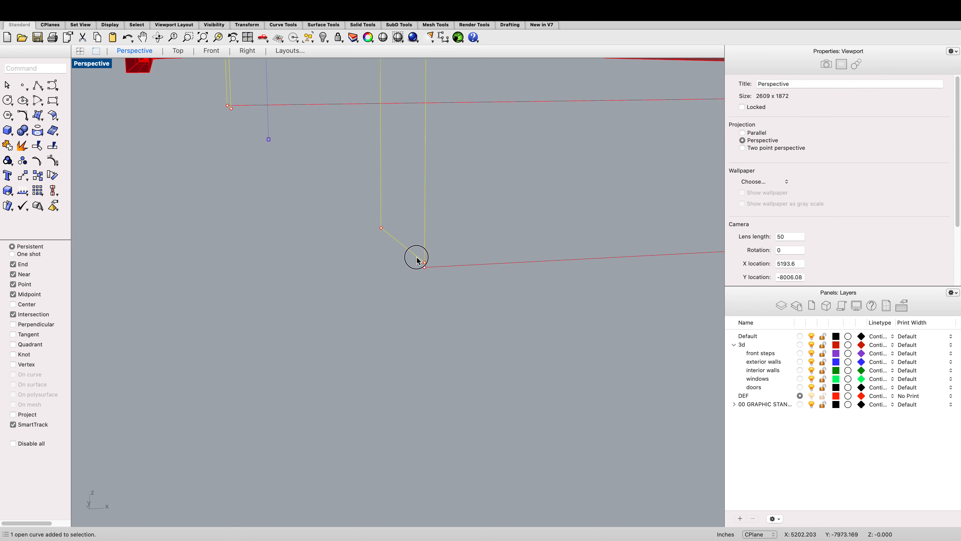
{"action": "type", "text": "mo"}
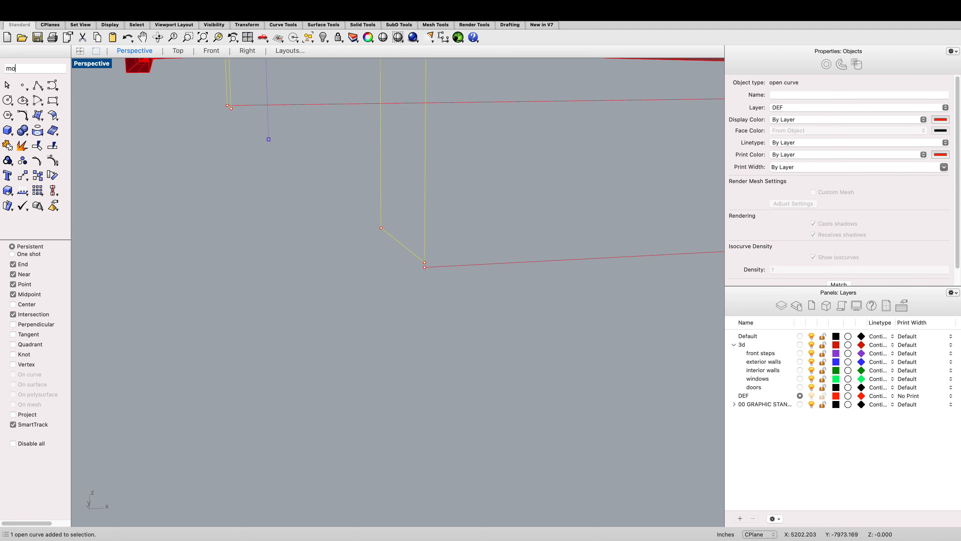
{"action": "key", "text": "Return"}
{"action": "scroll", "coordinate": [415, 196], "scroll_direction": "up", "scroll_amount": 5}
{"action": "scroll", "coordinate": [480, 209], "scroll_direction": "down", "scroll_amount": 6}
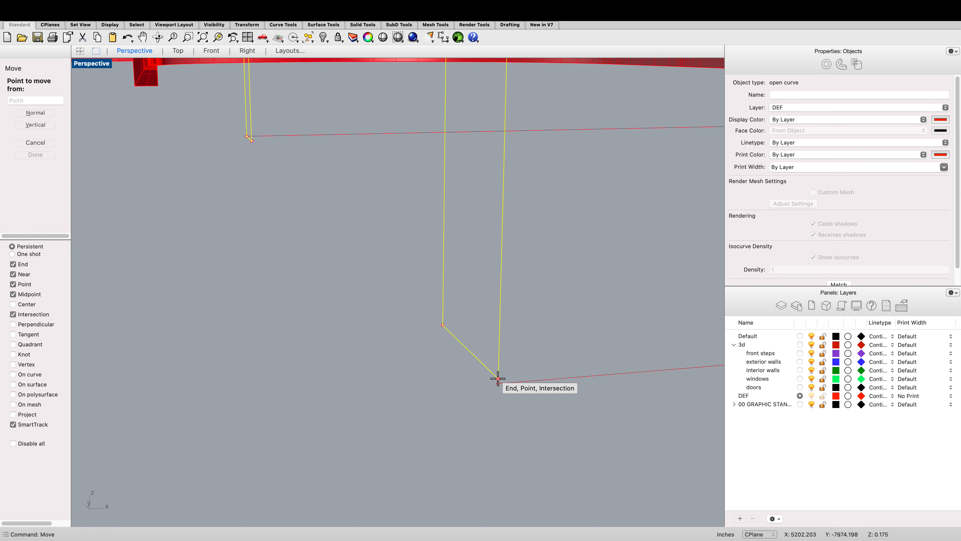
{"action": "left_click", "coordinate": [498, 379]}
{"action": "left_click", "coordinate": [498, 384]}
{"action": "left_click", "coordinate": [533, 396]}
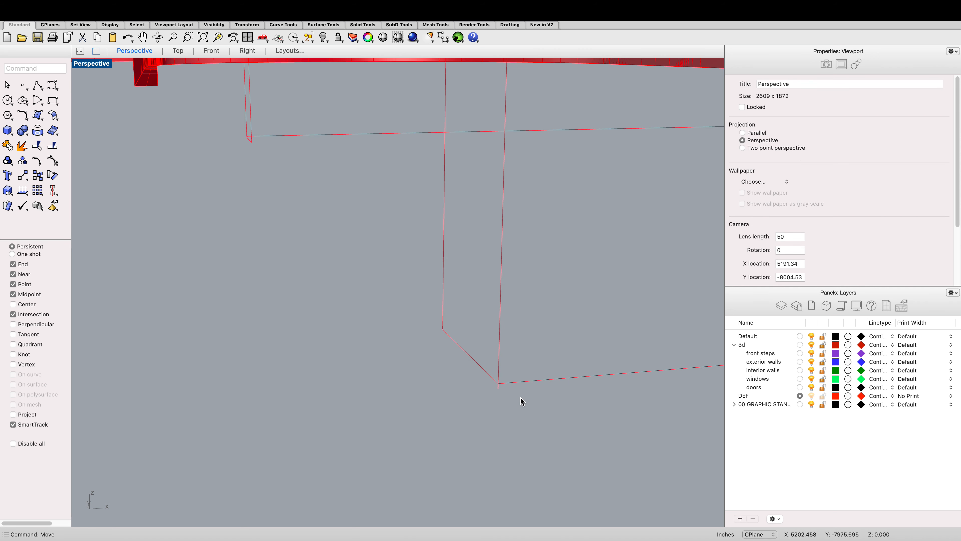
{"action": "left_click_drag", "start_coordinate": [521, 400], "coordinate": [486, 374]}
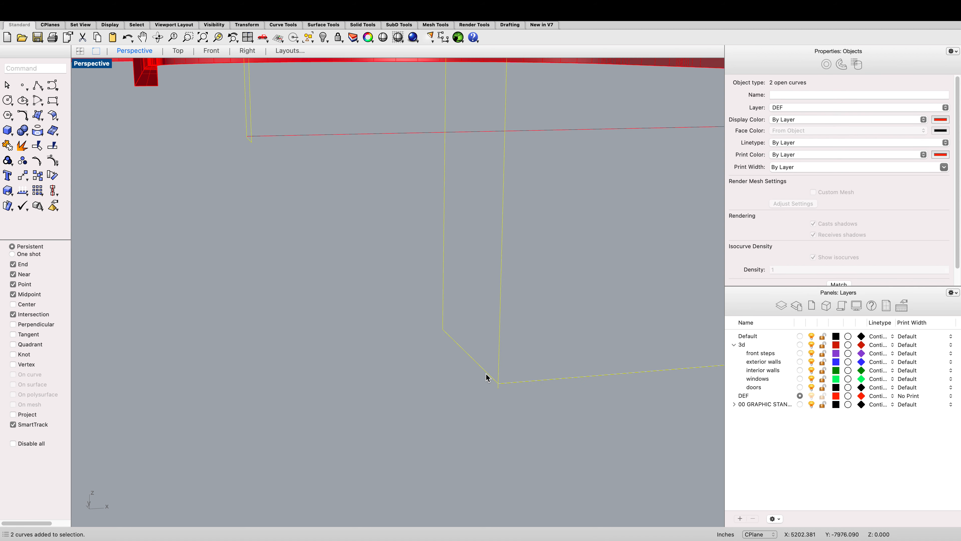
{"action": "type", "text": "trim"}
{"action": "key", "text": "Return"}
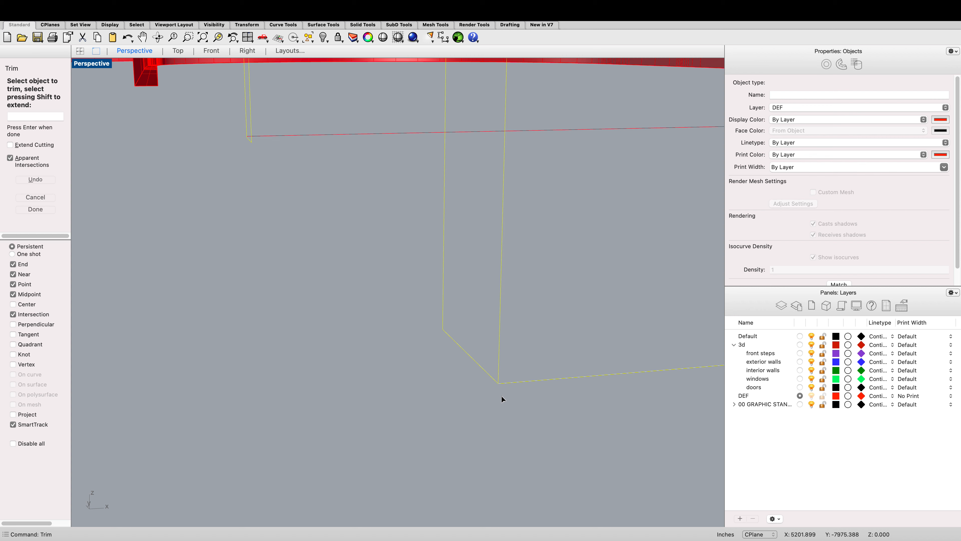
{"action": "key", "text": "Escape"}
Step: Inspect the placed section profile and red plan lines in the perspective view
{"action": "left_click", "coordinate": [504, 384]}
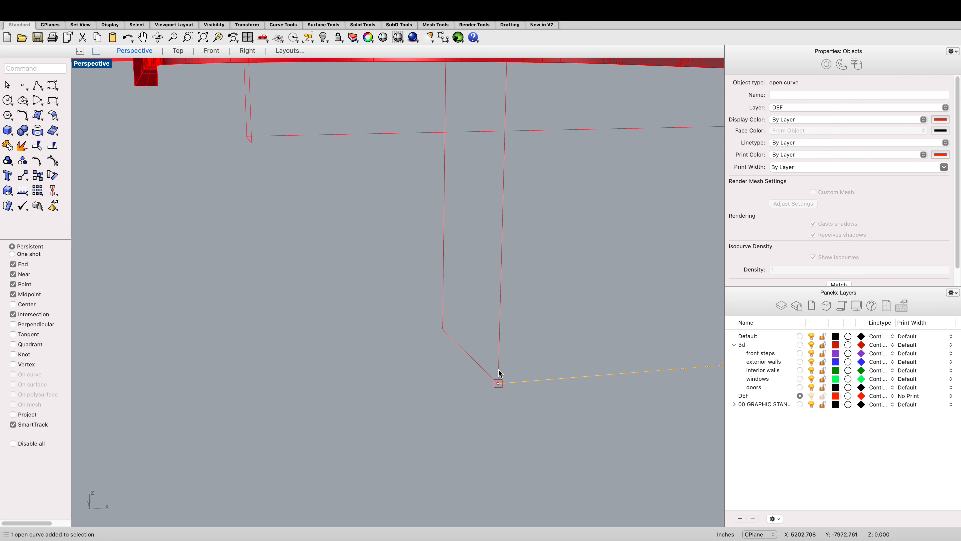
{"action": "scroll", "coordinate": [499, 370], "scroll_direction": "up", "scroll_amount": 5}
{"action": "scroll", "coordinate": [307, 246], "scroll_direction": "down", "scroll_amount": 10}
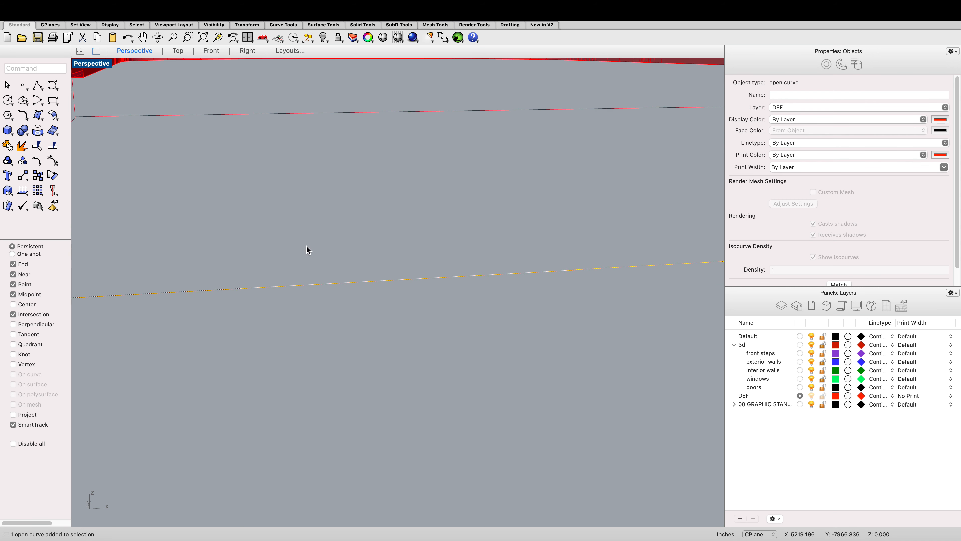
{"action": "left_click", "coordinate": [306, 205]}
{"action": "left_click", "coordinate": [157, 37]}
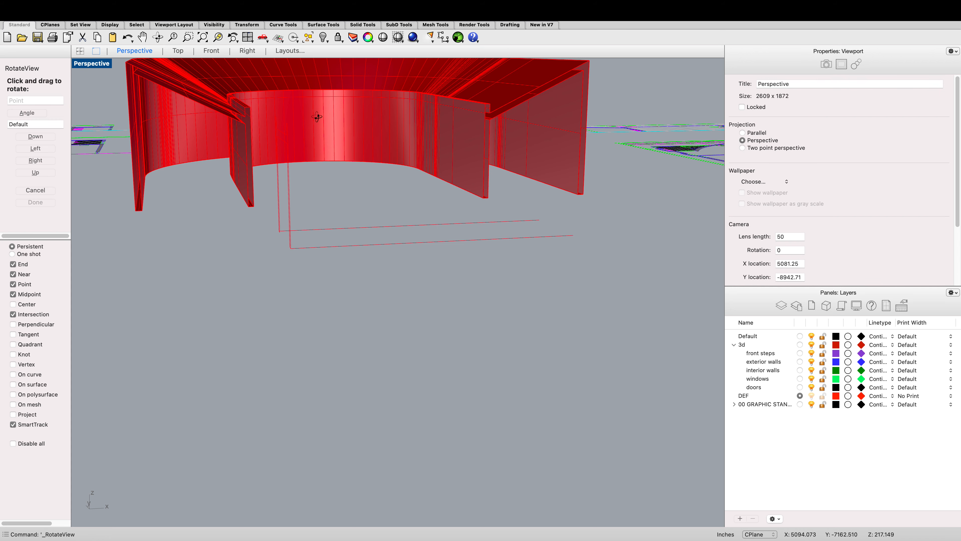
{"action": "left_click_drag", "start_coordinate": [357, 141], "coordinate": [348, 152]}
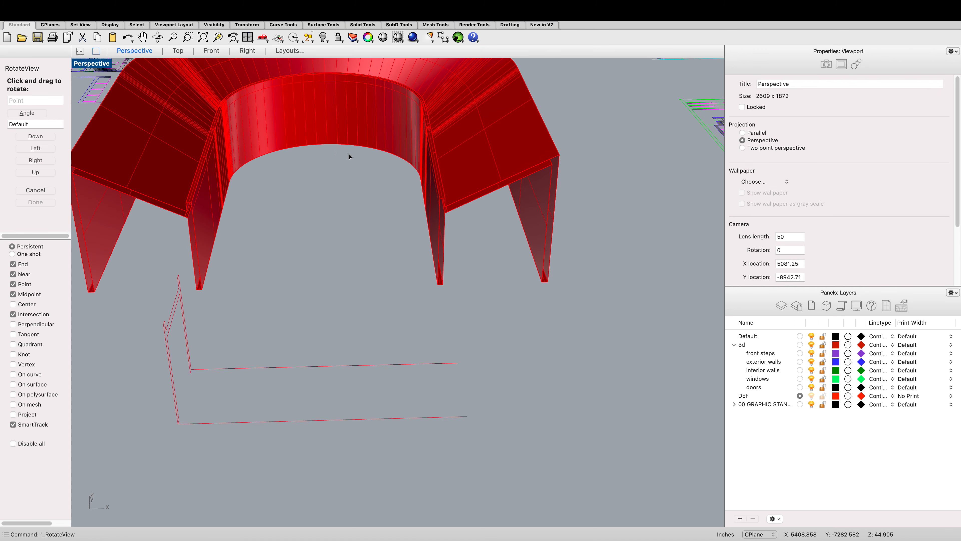
Step: Sweep the section profile along the two red plan lines with Sweep2, turning off Refit rails
{"action": "key", "text": "Return"}
{"action": "type", "text": "sweep2"}
{"action": "key", "text": "Return"}
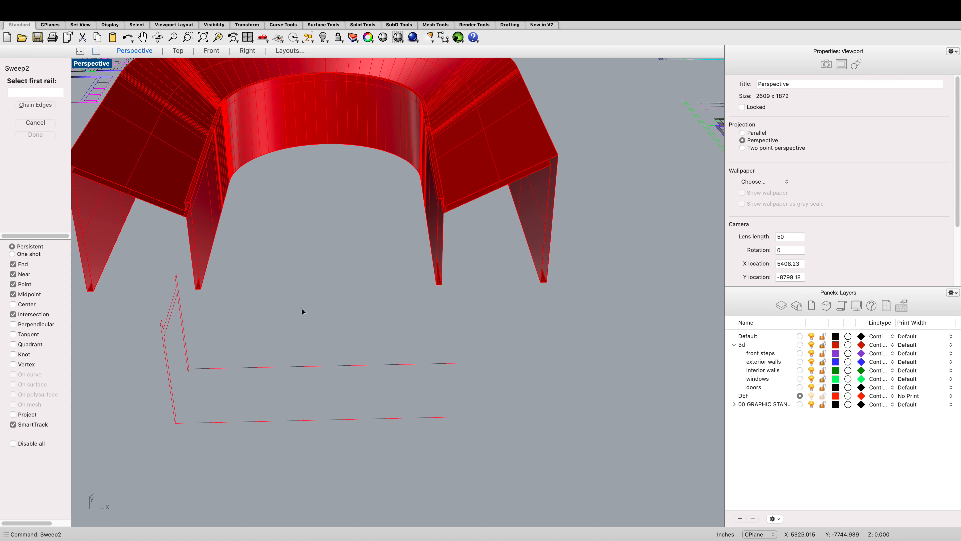
{"action": "left_click", "coordinate": [297, 420]}
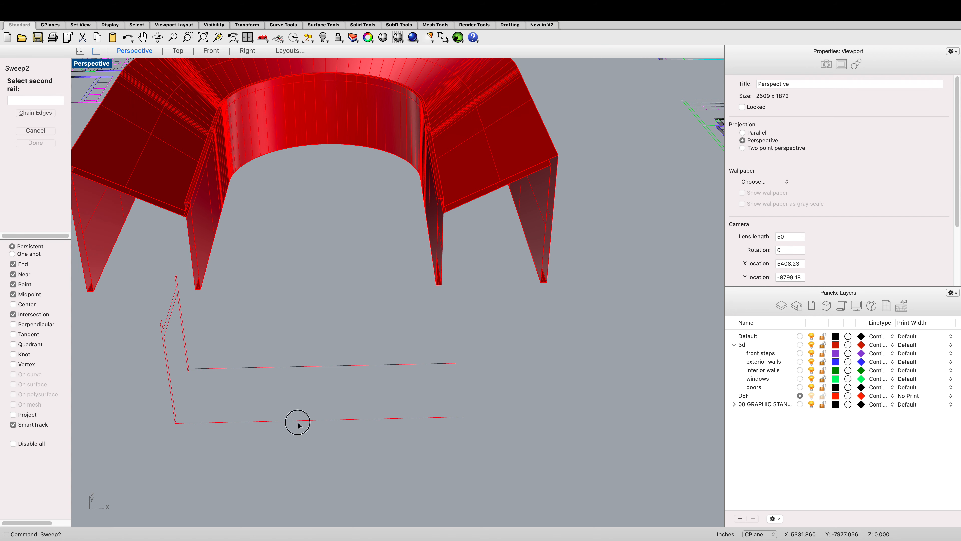
{"action": "left_click", "coordinate": [297, 367]}
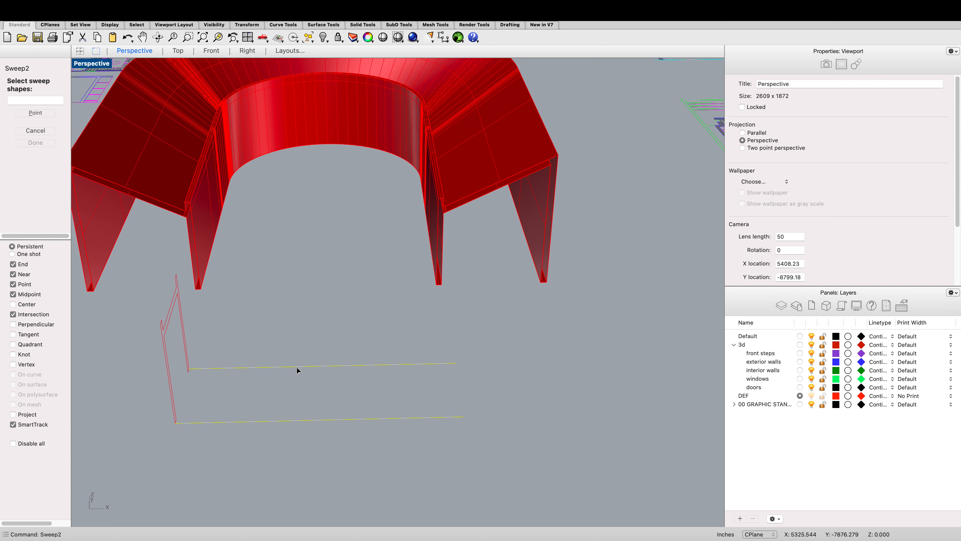
{"action": "left_click", "coordinate": [167, 306]}
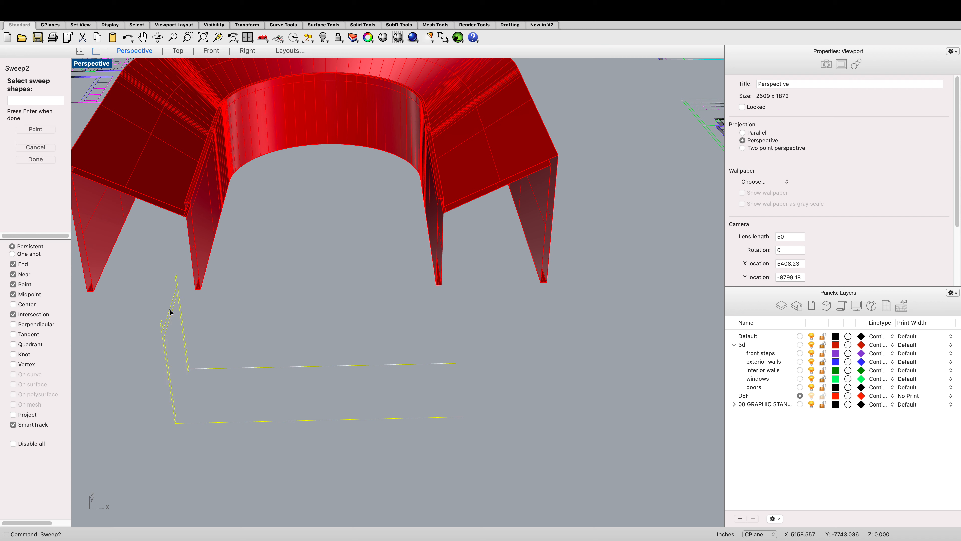
{"action": "key", "text": "Return"}
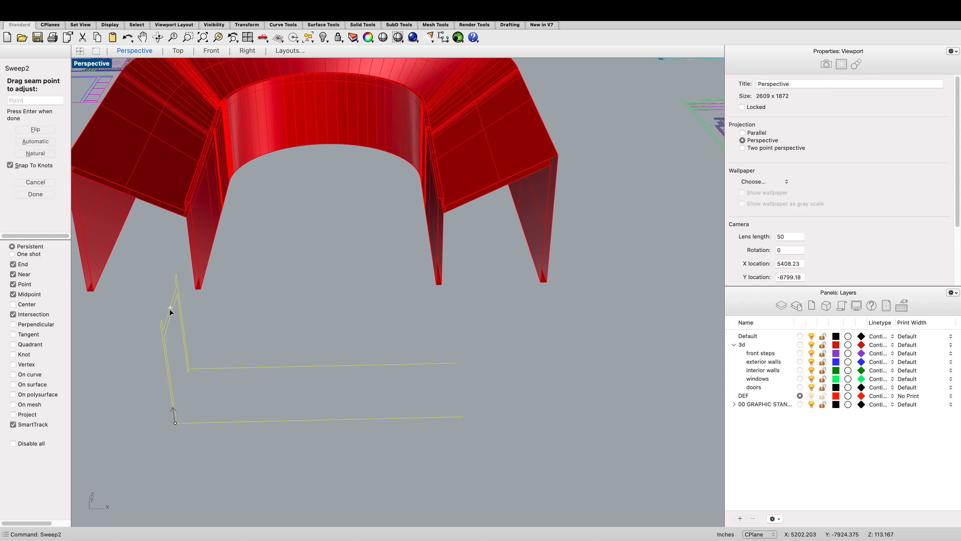
{"action": "key", "text": "Return"}
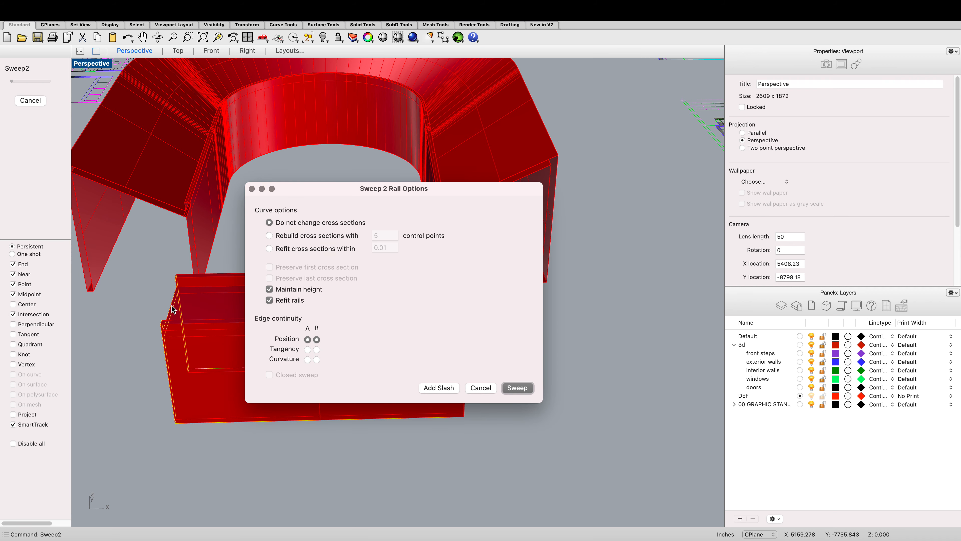
{"action": "left_click", "coordinate": [269, 300]}
{"action": "left_click", "coordinate": [514, 388]}
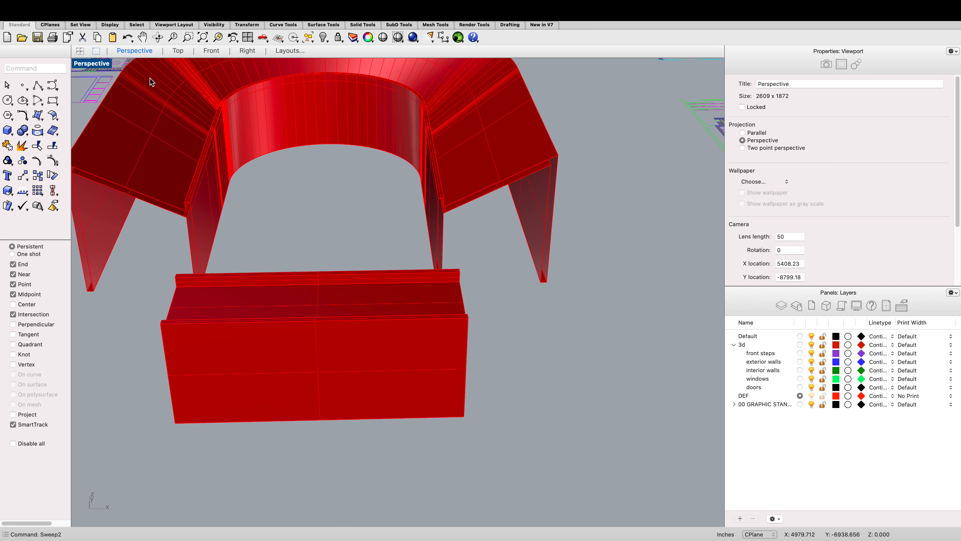
{"action": "left_click", "coordinate": [179, 51]}
{"action": "scroll", "coordinate": [283, 235], "scroll_direction": "down", "scroll_amount": 5}
{"action": "scroll", "coordinate": [291, 256], "scroll_direction": "down", "scroll_amount": 4}
{"action": "scroll", "coordinate": [351, 213], "scroll_direction": "up", "scroll_amount": 10}
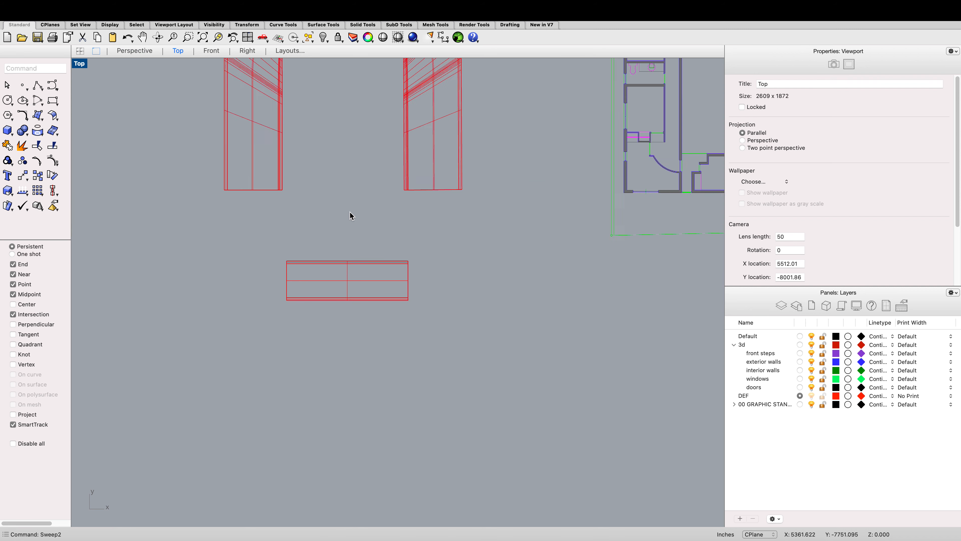
{"action": "type", "text": "m"}
{"action": "key", "text": "Return"}
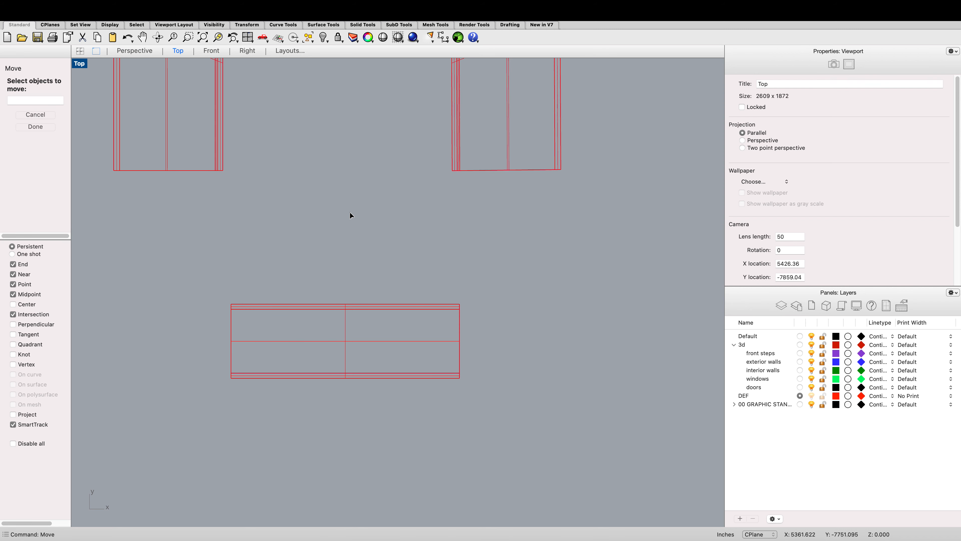
{"action": "key", "text": "Escape"}
Step: Select the swept wall polysurface and move it north in Top view into the front opening between the side walls
{"action": "left_click", "coordinate": [340, 305]}
{"action": "left_click", "coordinate": [387, 285]}
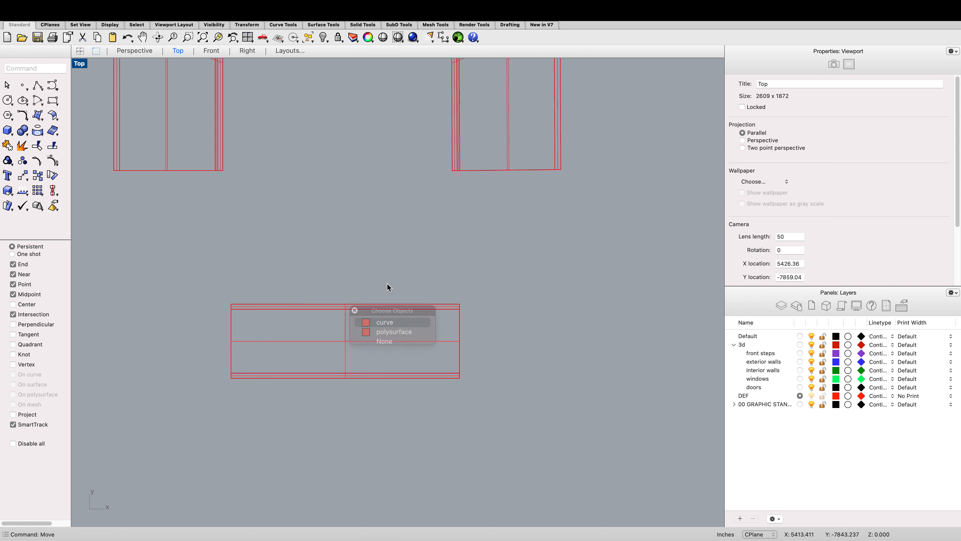
{"action": "left_click", "coordinate": [405, 317]}
{"action": "left_click", "coordinate": [402, 305]}
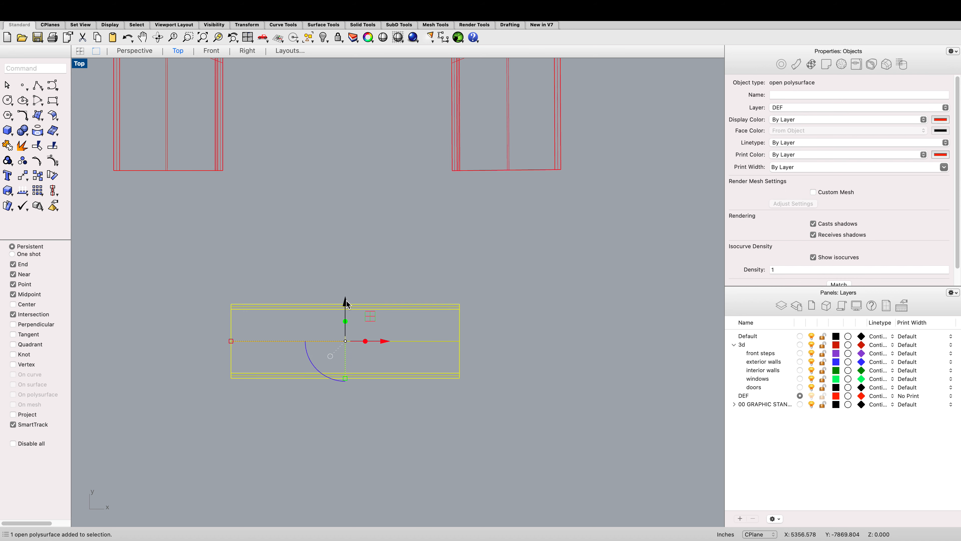
{"action": "scroll", "coordinate": [345, 299], "scroll_direction": "down", "scroll_amount": 8}
{"action": "left_click_drag", "start_coordinate": [346, 300], "coordinate": [315, 215]}
{"action": "scroll", "coordinate": [322, 208], "scroll_direction": "up", "scroll_amount": 3}
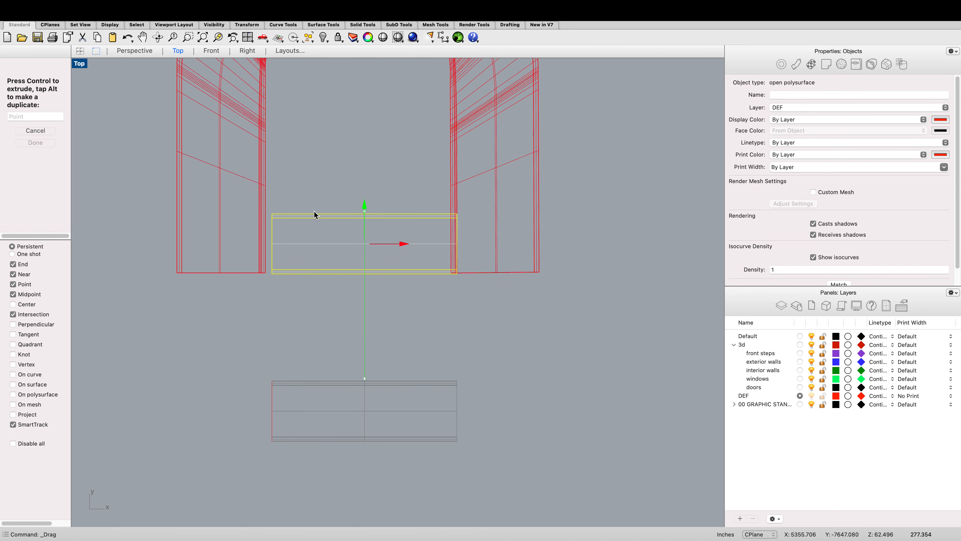
{"action": "scroll", "coordinate": [420, 266], "scroll_direction": "up", "scroll_amount": 5}
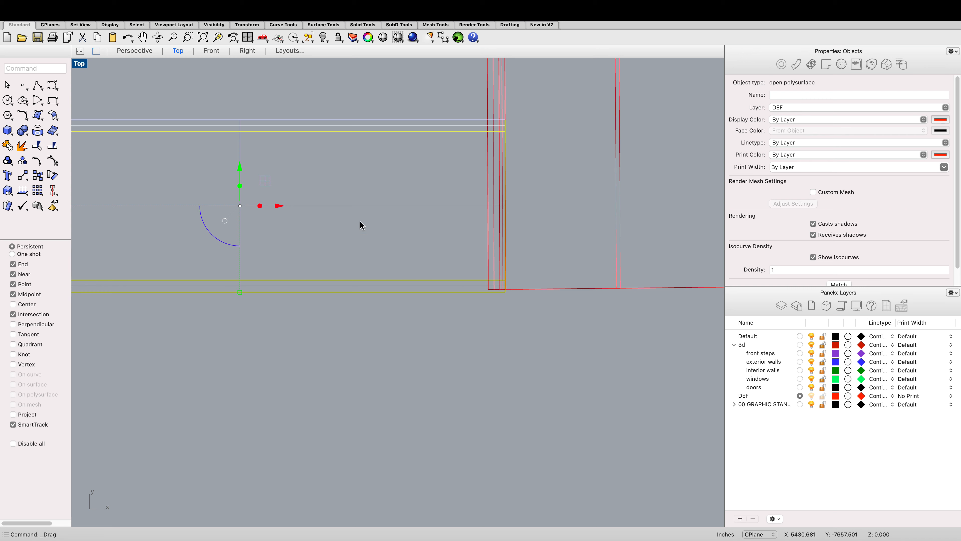
Step: Move the swept wall from its top corner onto the adjacent wall's edge in the Perspective view
{"action": "left_click", "coordinate": [121, 49]}
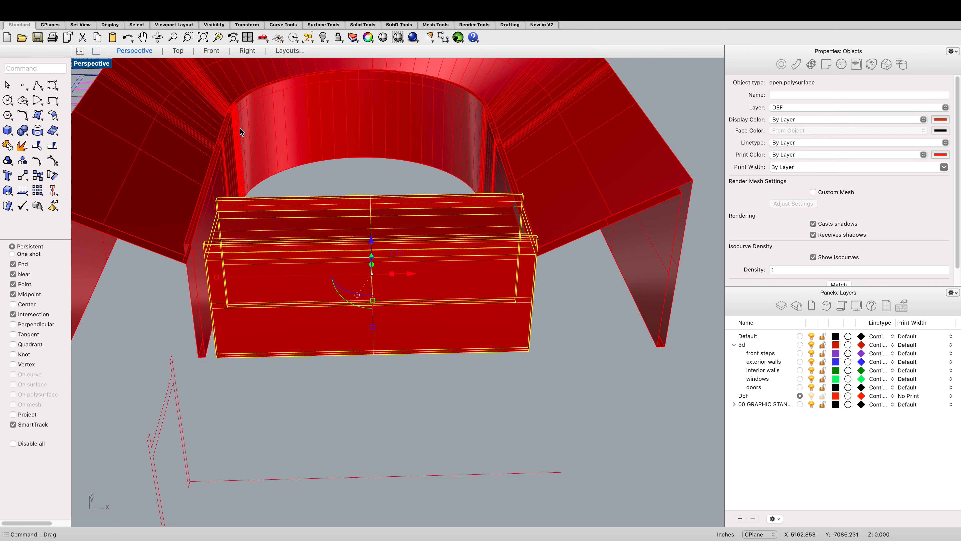
{"action": "type", "text": "move"}
{"action": "key", "text": "Return"}
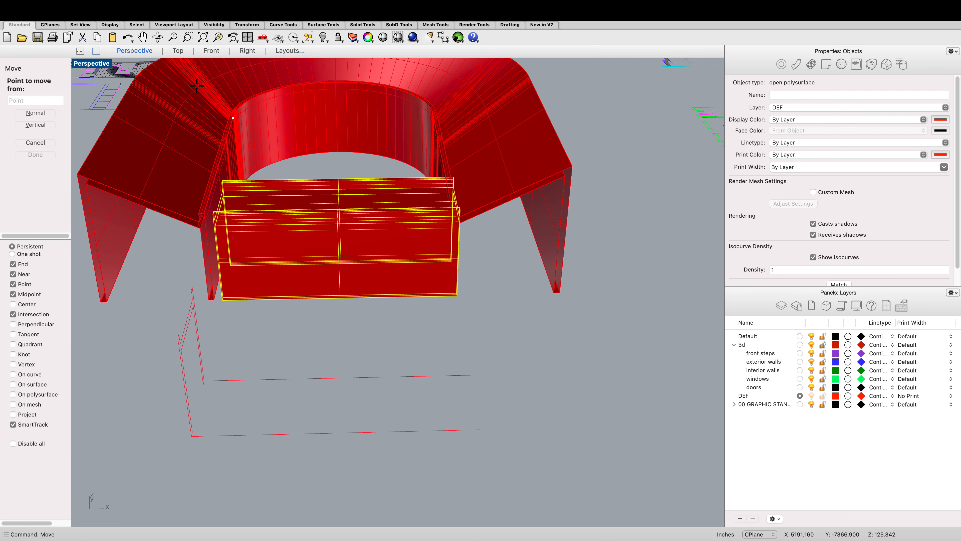
{"action": "scroll", "coordinate": [464, 198], "scroll_direction": "up", "scroll_amount": 5}
{"action": "scroll", "coordinate": [461, 211], "scroll_direction": "down", "scroll_amount": 1}
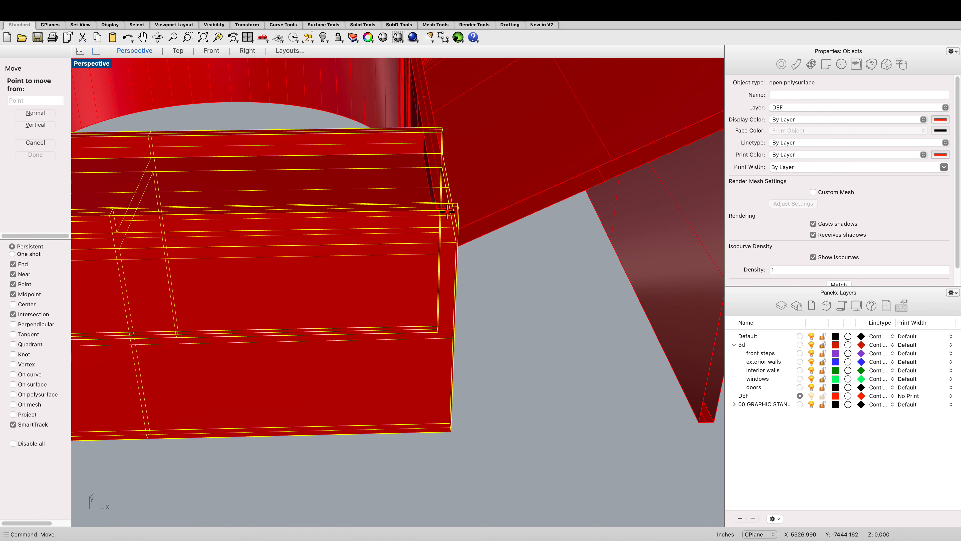
{"action": "scroll", "coordinate": [456, 208], "scroll_direction": "up", "scroll_amount": 3}
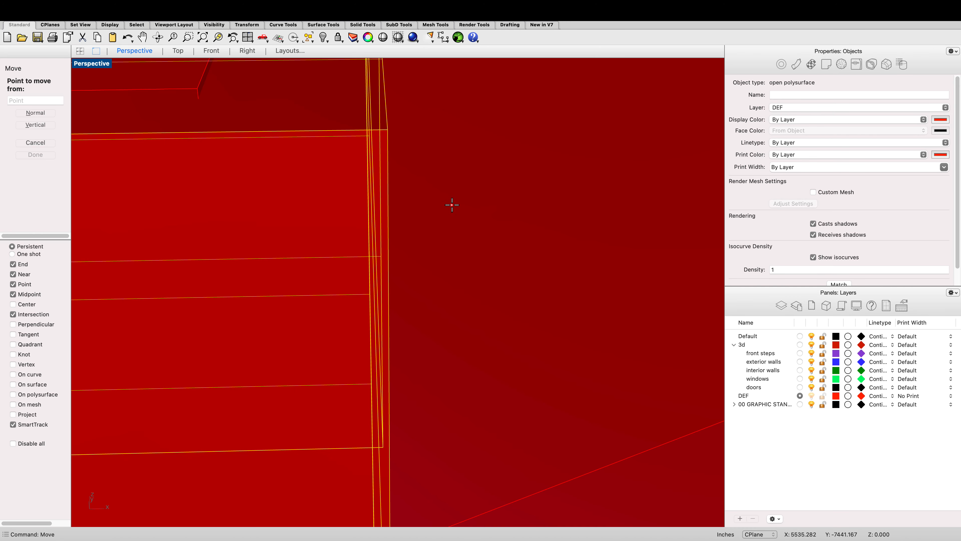
{"action": "left_click", "coordinate": [388, 130]}
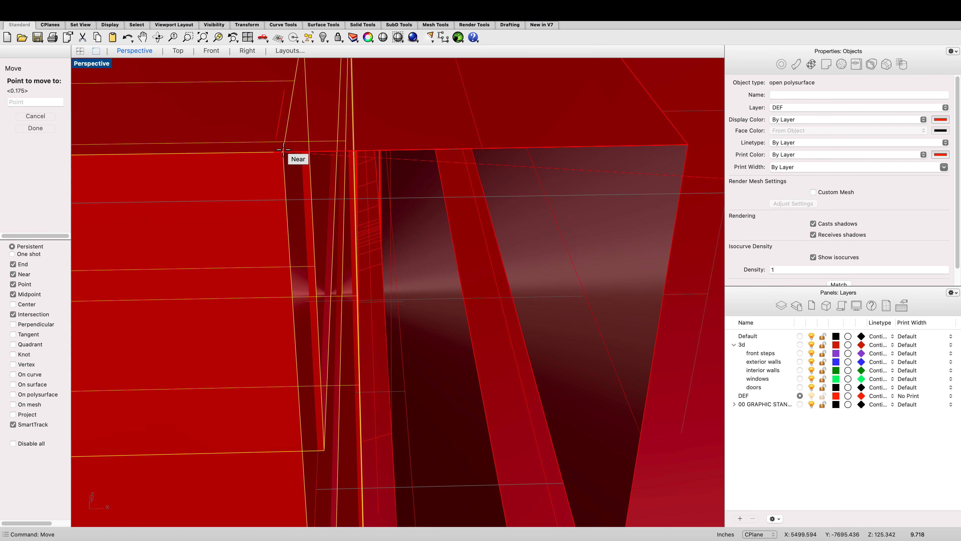
{"action": "left_click", "coordinate": [275, 151]}
{"action": "scroll", "coordinate": [453, 257], "scroll_direction": "down", "scroll_amount": 15}
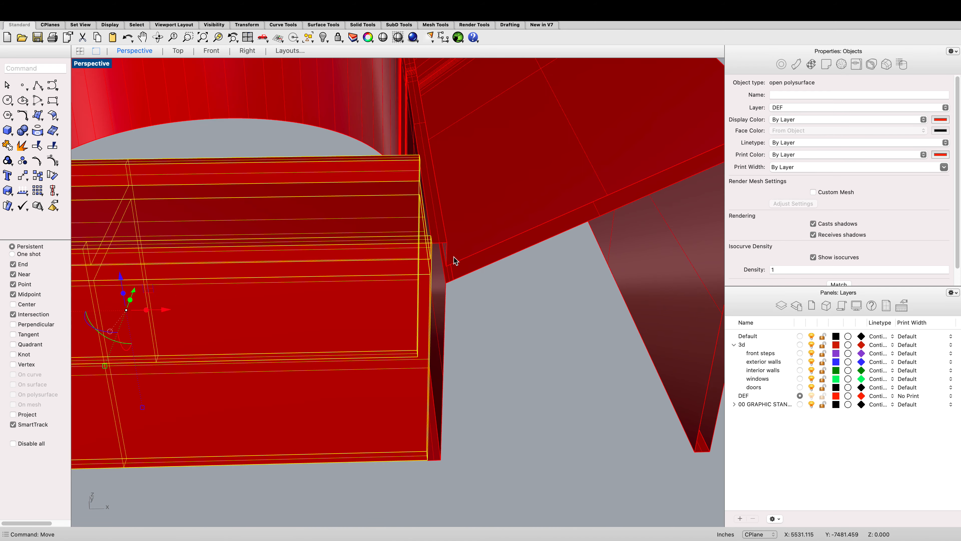
{"action": "left_click", "coordinate": [383, 348]}
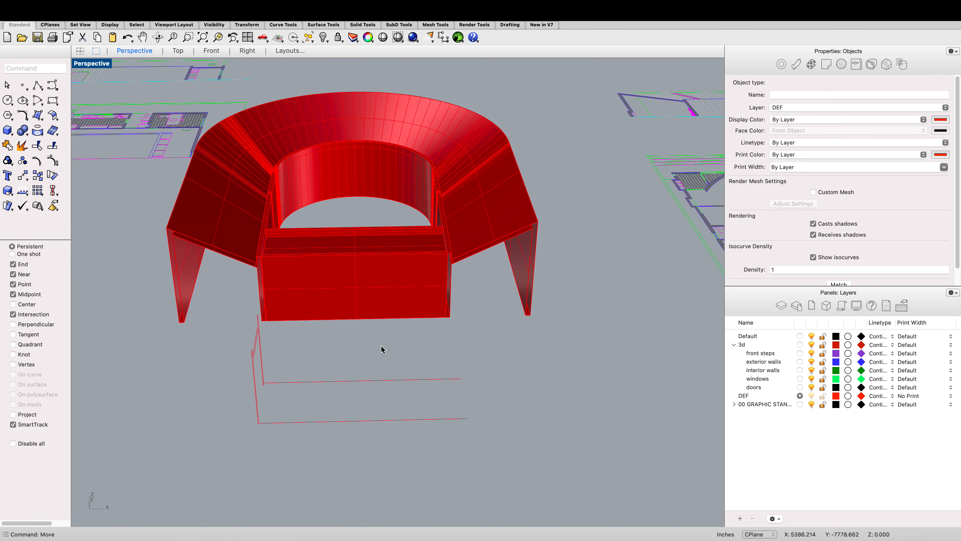
Step: Select the main building and front wall polysurfaces and assign them to the exterior walls layer
{"action": "left_click", "coordinate": [178, 51]}
{"action": "scroll", "coordinate": [504, 288], "scroll_direction": "down", "scroll_amount": 10}
{"action": "scroll", "coordinate": [507, 306], "scroll_direction": "up", "scroll_amount": 3}
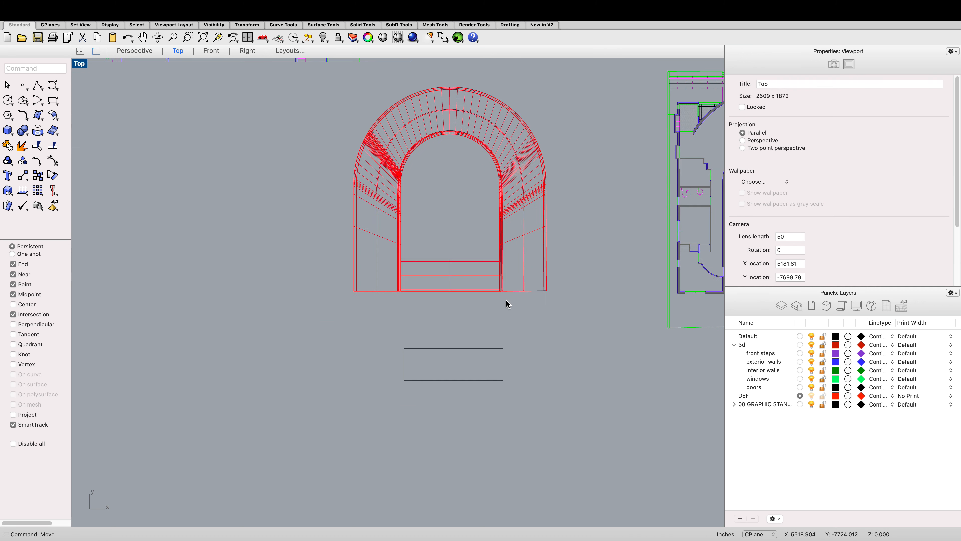
{"action": "left_click_drag", "start_coordinate": [534, 419], "coordinate": [355, 327]}
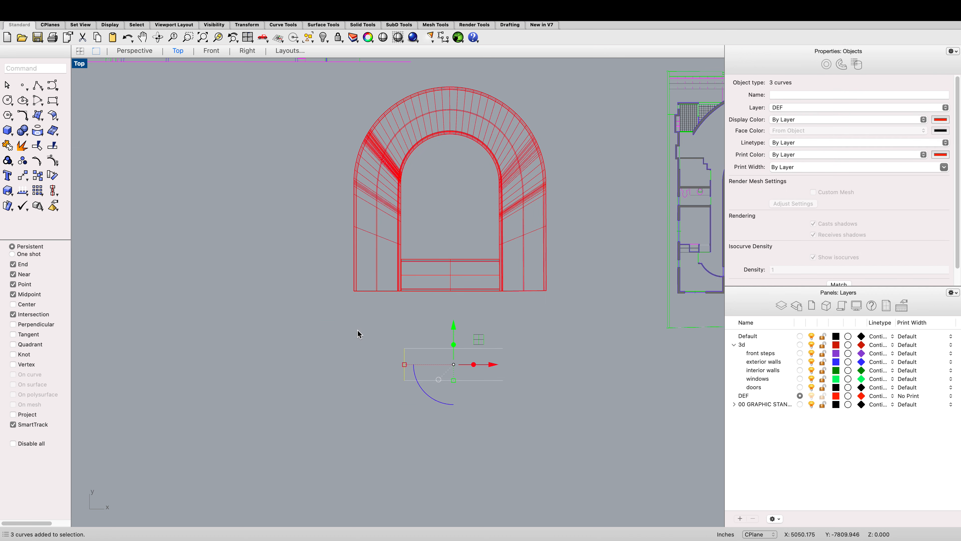
{"action": "left_click", "coordinate": [358, 330]}
{"action": "left_click", "coordinate": [529, 272]}
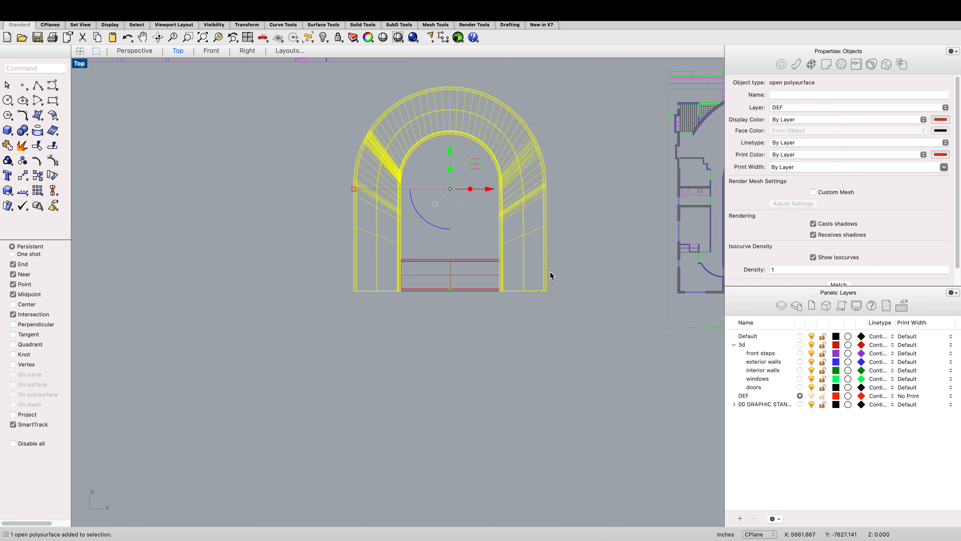
{"action": "left_click", "coordinate": [451, 260], "text": "shift"}
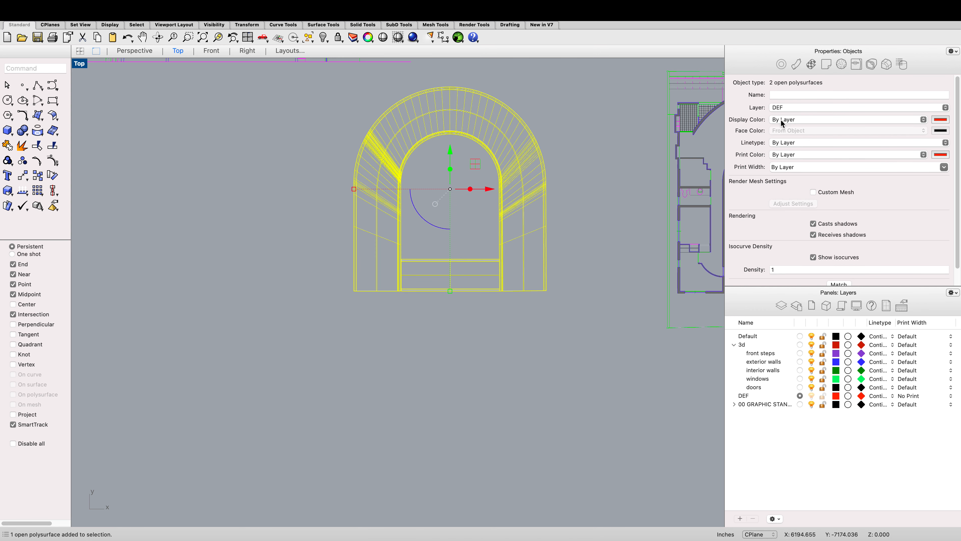
{"action": "left_click", "coordinate": [782, 108]}
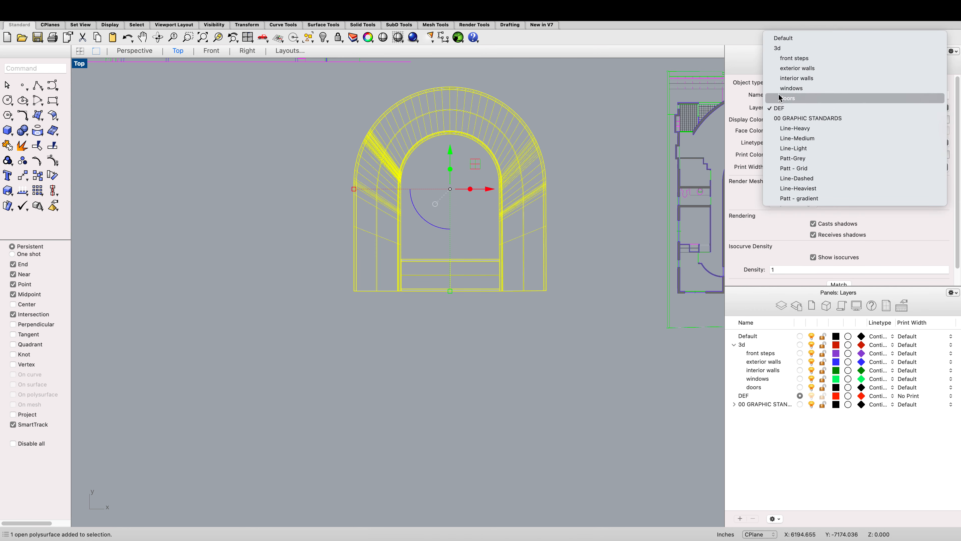
{"action": "left_click", "coordinate": [786, 68]}
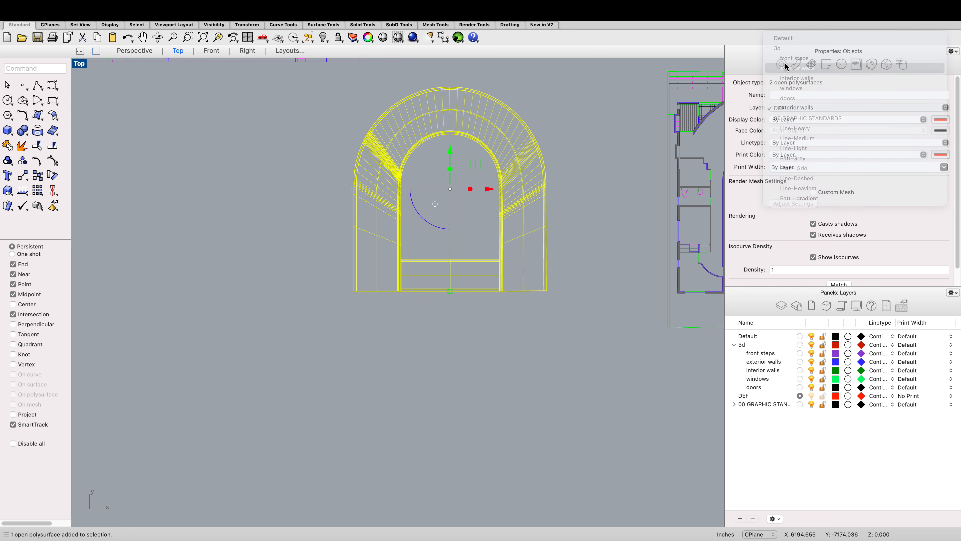
{"action": "left_click", "coordinate": [503, 333]}
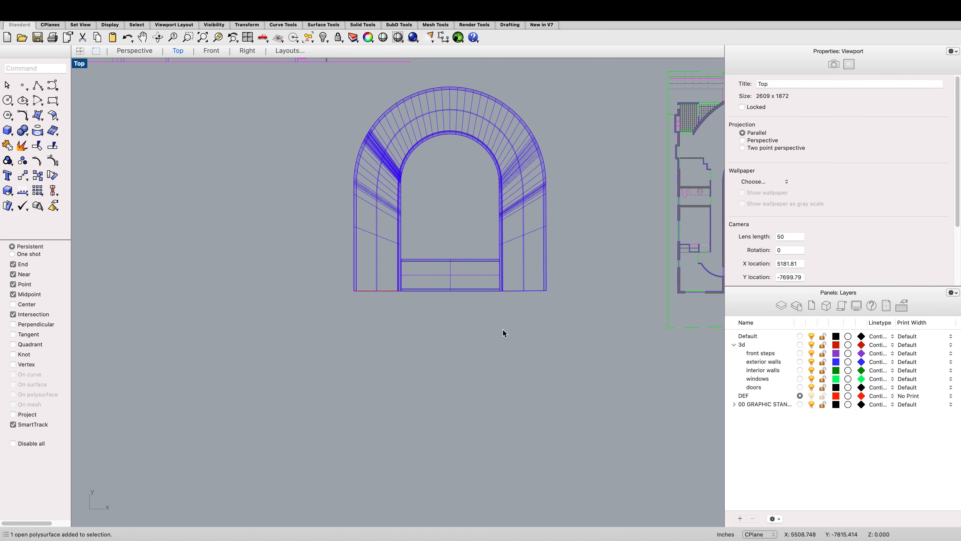
Step: Inspect the swept walls in the Perspective view, then navigate the Top view to the front elevation drawing
{"action": "left_click", "coordinate": [151, 51]}
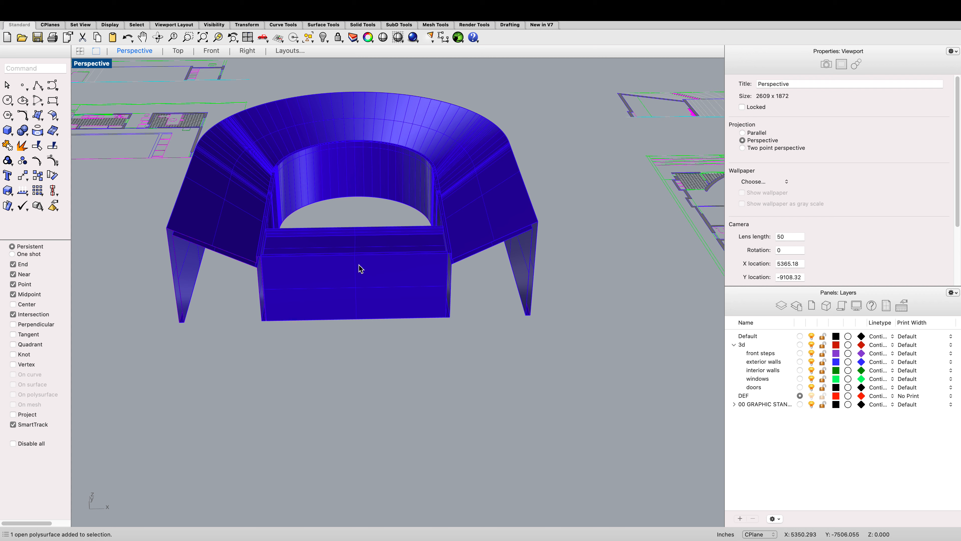
{"action": "scroll", "coordinate": [361, 268], "scroll_direction": "down", "scroll_amount": 3}
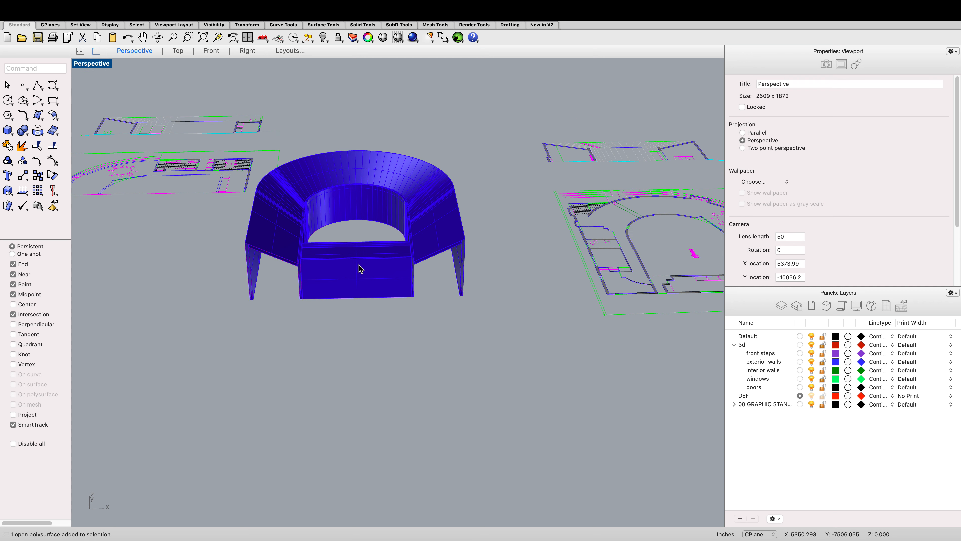
{"action": "left_click", "coordinate": [177, 51]}
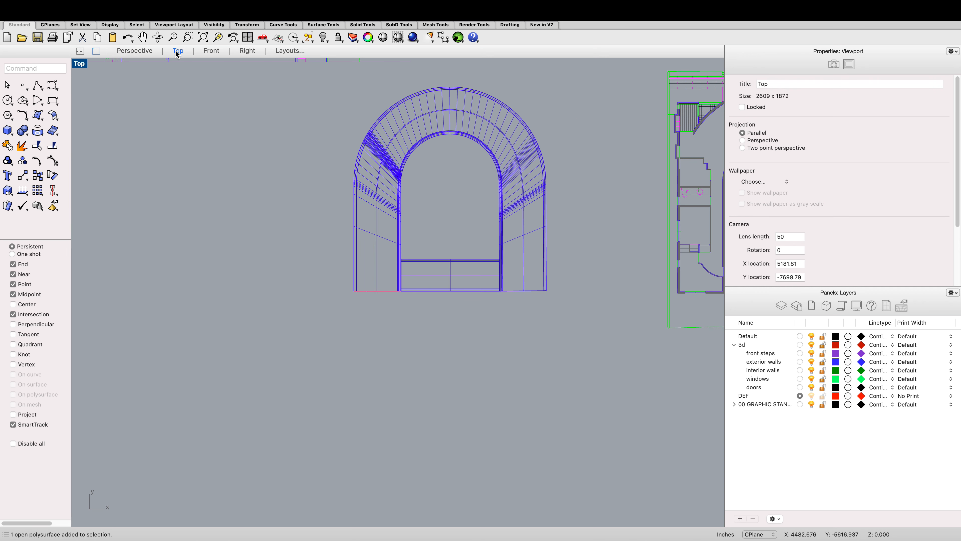
{"action": "scroll", "coordinate": [176, 155], "scroll_direction": "down", "scroll_amount": 10}
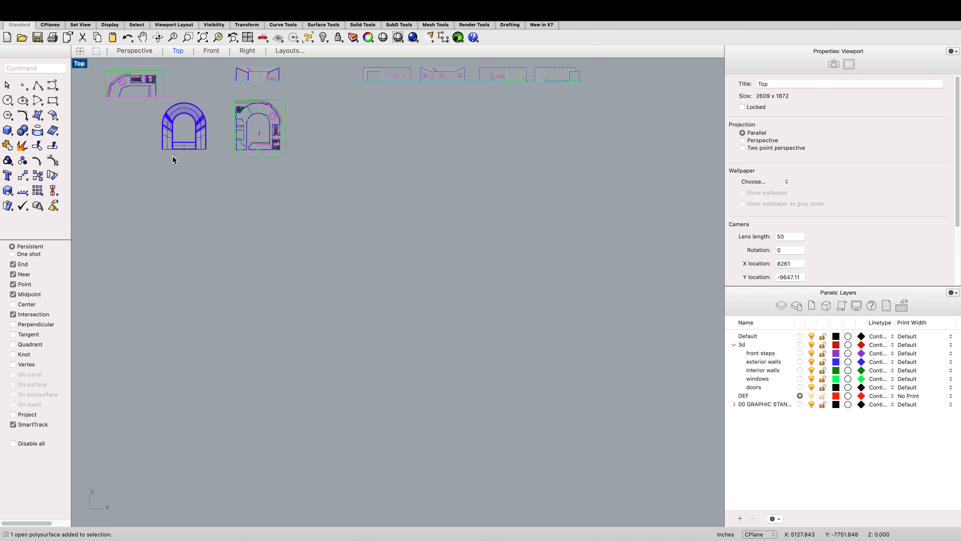
{"action": "scroll", "coordinate": [227, 128], "scroll_direction": "down", "scroll_amount": 3}
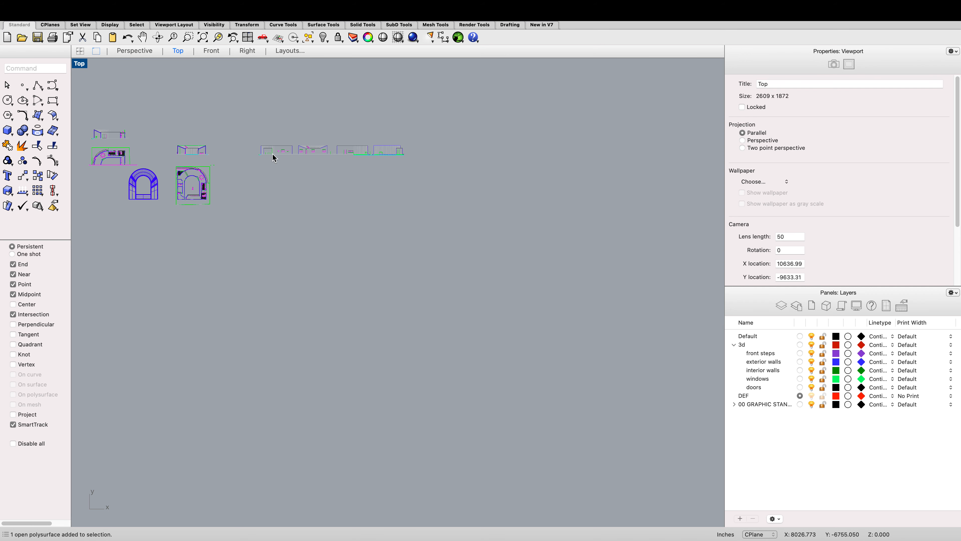
{"action": "scroll", "coordinate": [340, 143], "scroll_direction": "up", "scroll_amount": 2}
{"action": "scroll", "coordinate": [305, 157], "scroll_direction": "up", "scroll_amount": 6}
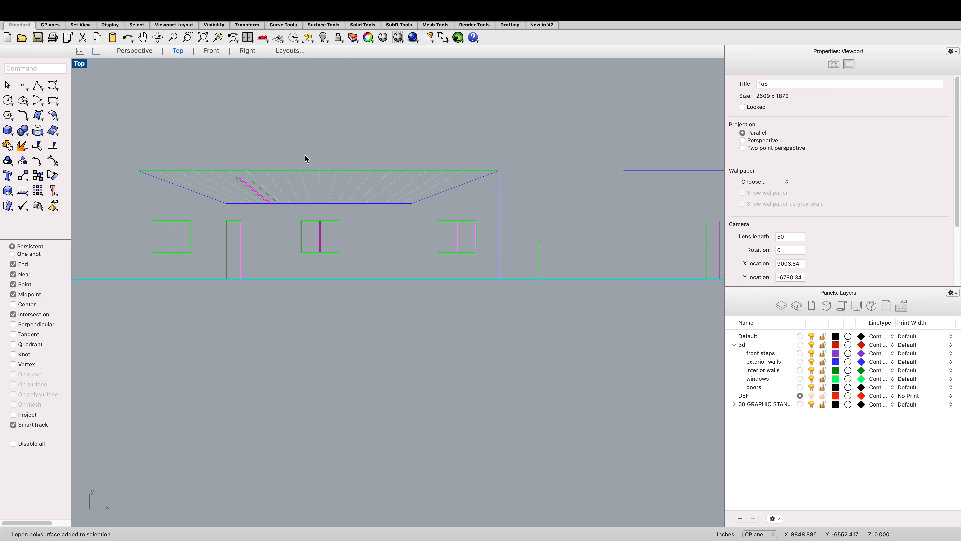
{"action": "type", "text": "pol"}
{"action": "key", "text": "Return"}
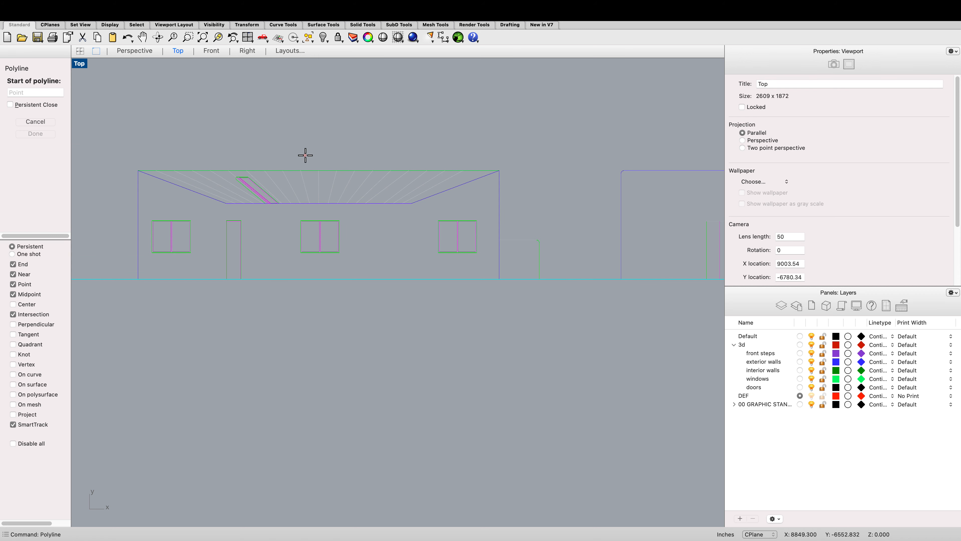
{"action": "scroll", "coordinate": [243, 249], "scroll_direction": "down", "scroll_amount": 3}
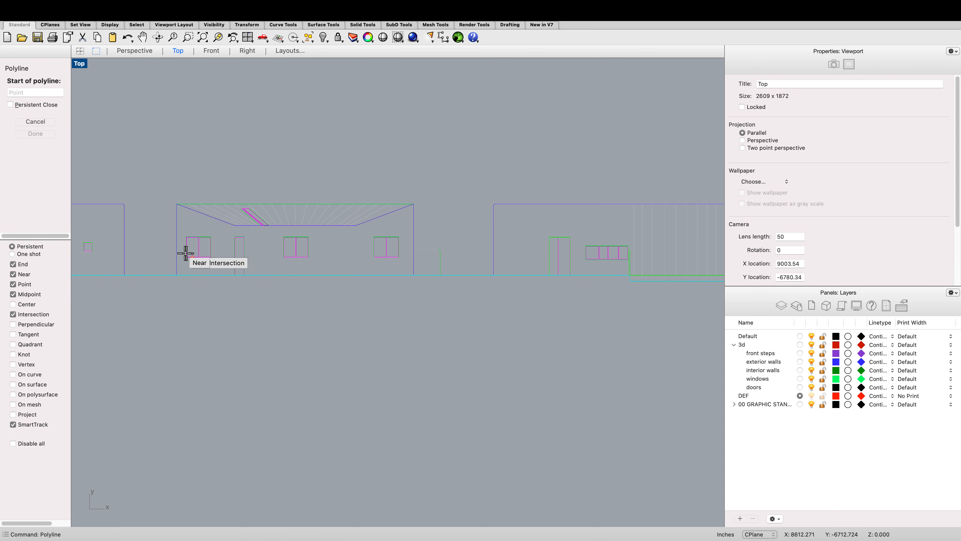
{"action": "scroll", "coordinate": [185, 253], "scroll_direction": "up", "scroll_amount": 3}
{"action": "key", "text": "Escape"}
Step: Select the grouped front elevation curves and ungroup them
{"action": "scroll", "coordinate": [355, 270], "scroll_direction": "up", "scroll_amount": 5}
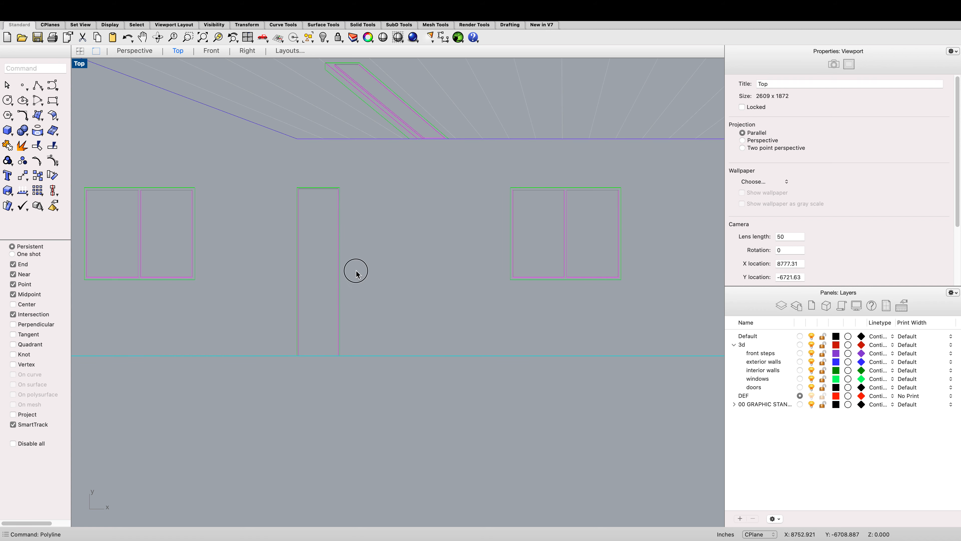
{"action": "left_click", "coordinate": [298, 239]}
{"action": "scroll", "coordinate": [326, 246], "scroll_direction": "down", "scroll_amount": 1}
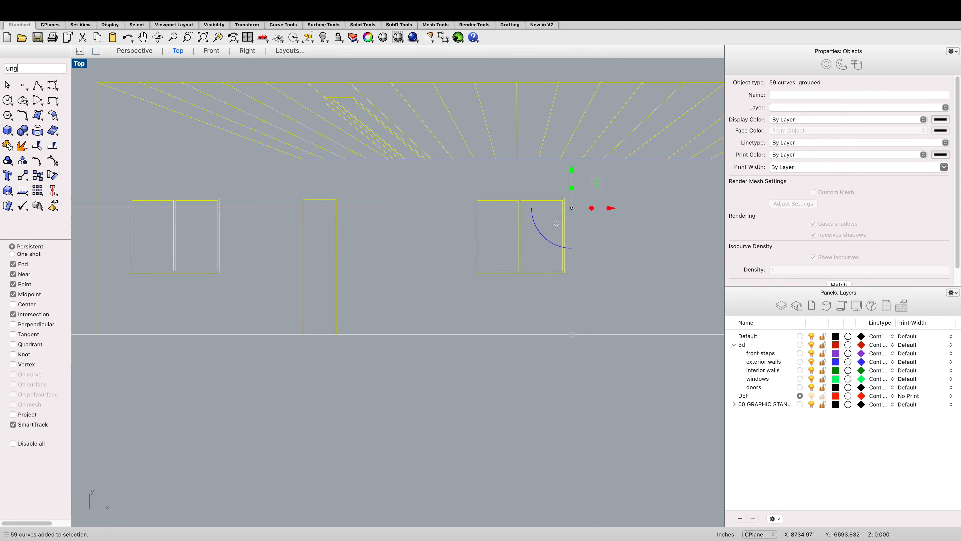
{"action": "type", "text": "ung"}
{"action": "key", "text": "Return"}
{"action": "left_click", "coordinate": [326, 248]}
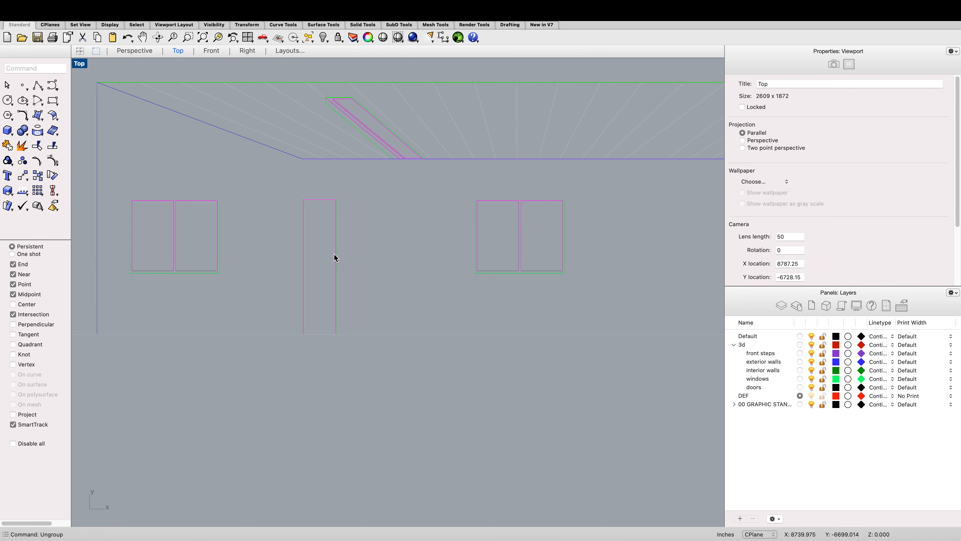
Step: Select the door outline curves in the elevation and move them slightly to the right
{"action": "left_click_drag", "start_coordinate": [358, 272], "coordinate": [297, 249]}
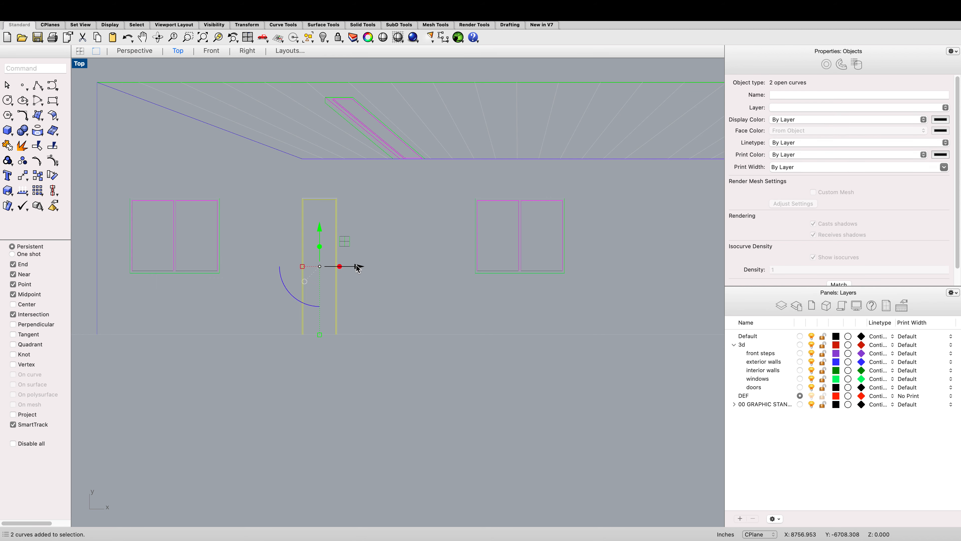
{"action": "left_click_drag", "start_coordinate": [358, 267], "coordinate": [360, 267]}
{"action": "left_click", "coordinate": [350, 358]}
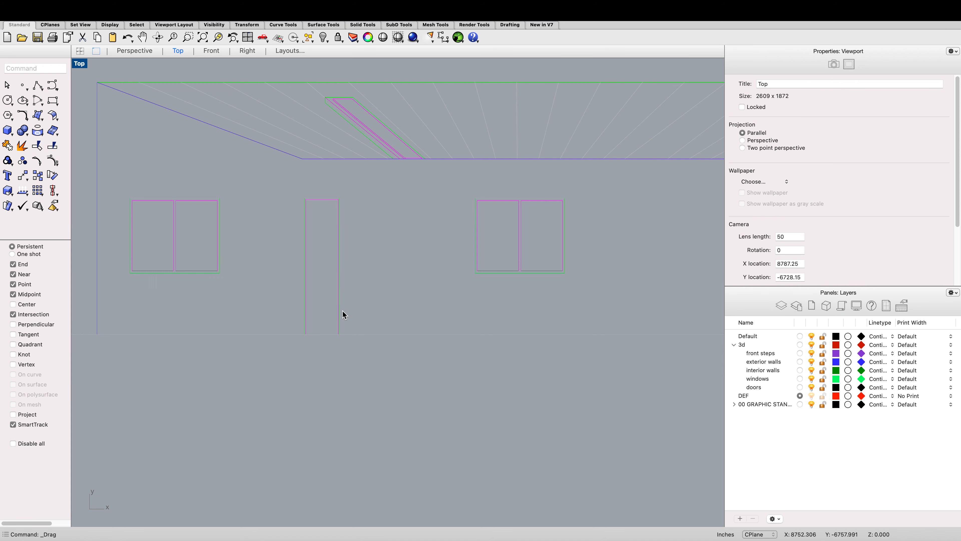
{"action": "type", "text": "line"}
{"action": "key", "text": "Return"}
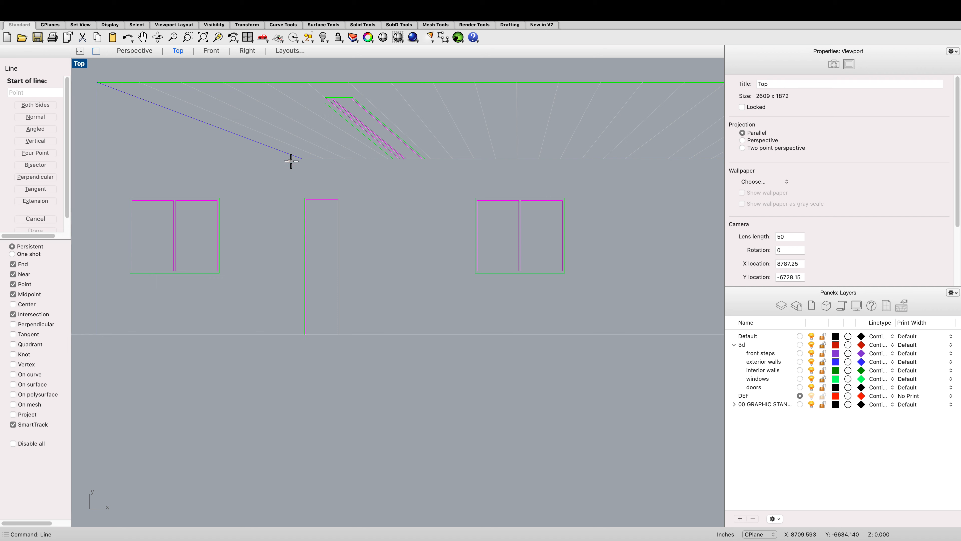
{"action": "left_click", "coordinate": [302, 159]}
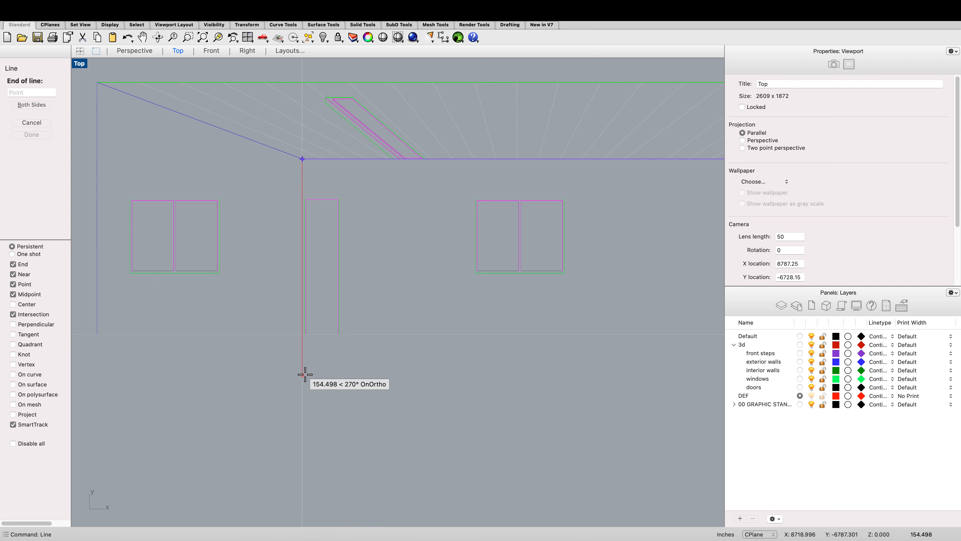
{"action": "key", "text": "Escape"}
Step: Trace a closed polyline around the front wall elevation, following the sloped roof edges and notching around the door opening
{"action": "scroll", "coordinate": [305, 374], "scroll_direction": "down", "scroll_amount": 2}
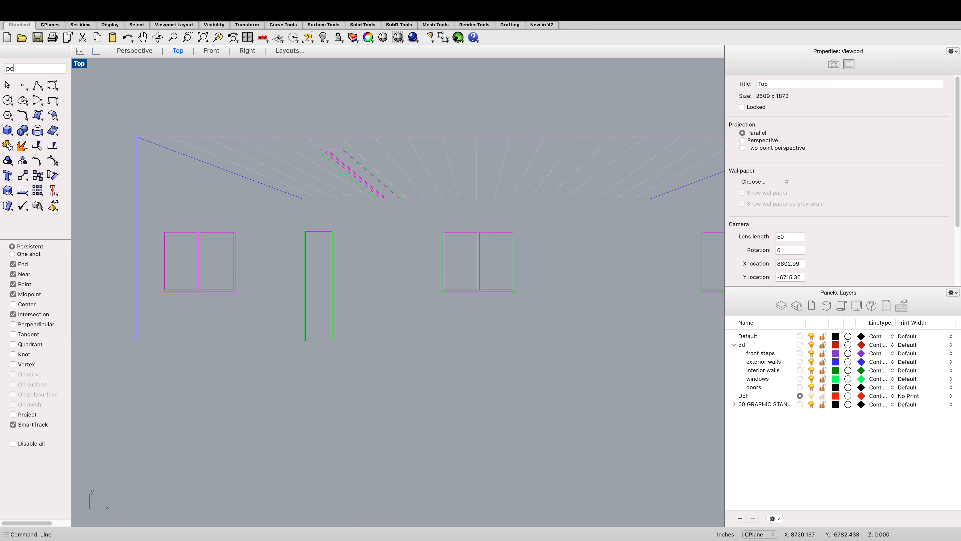
{"action": "key", "text": "Return"}
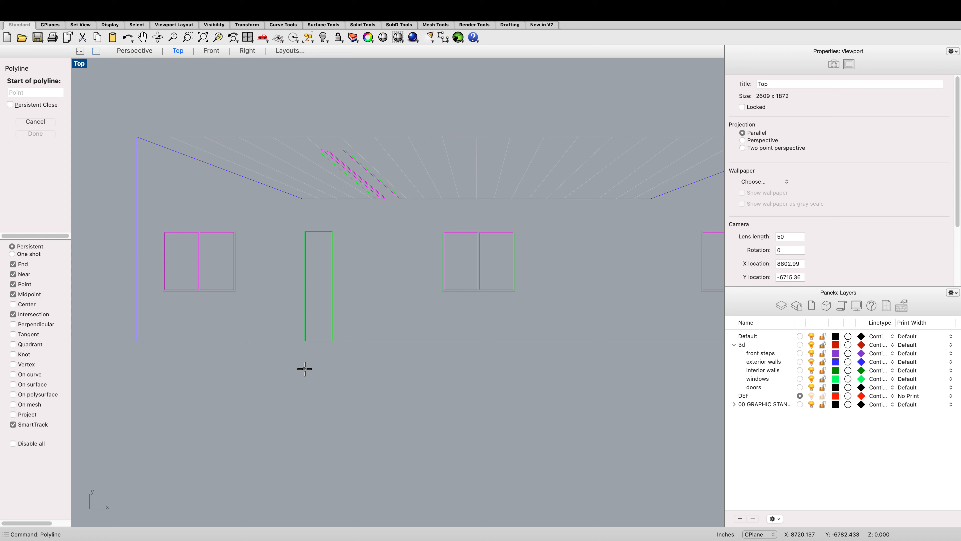
{"action": "left_click", "coordinate": [137, 341]}
{"action": "left_click", "coordinate": [135, 137]}
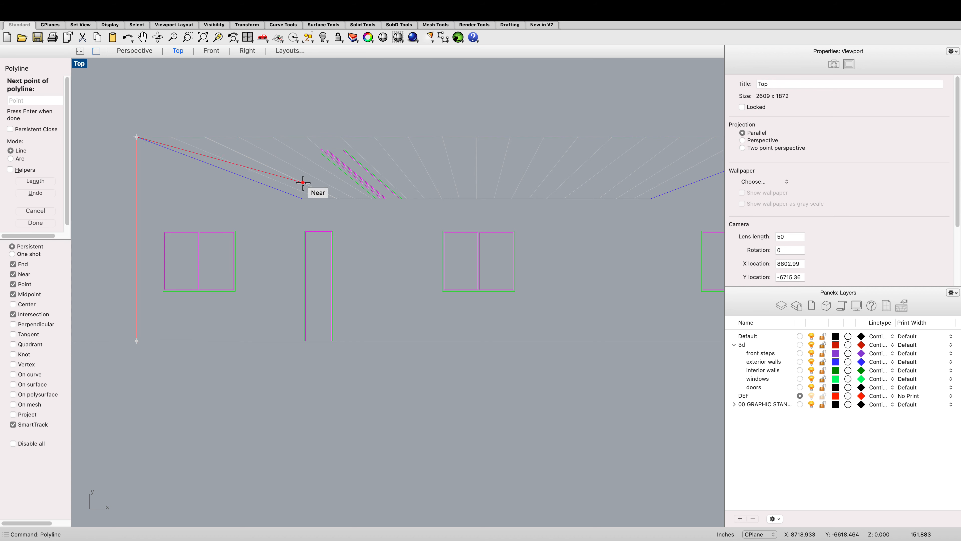
{"action": "scroll", "coordinate": [306, 199], "scroll_direction": "up", "scroll_amount": 3}
{"action": "scroll", "coordinate": [301, 196], "scroll_direction": "up", "scroll_amount": 3}
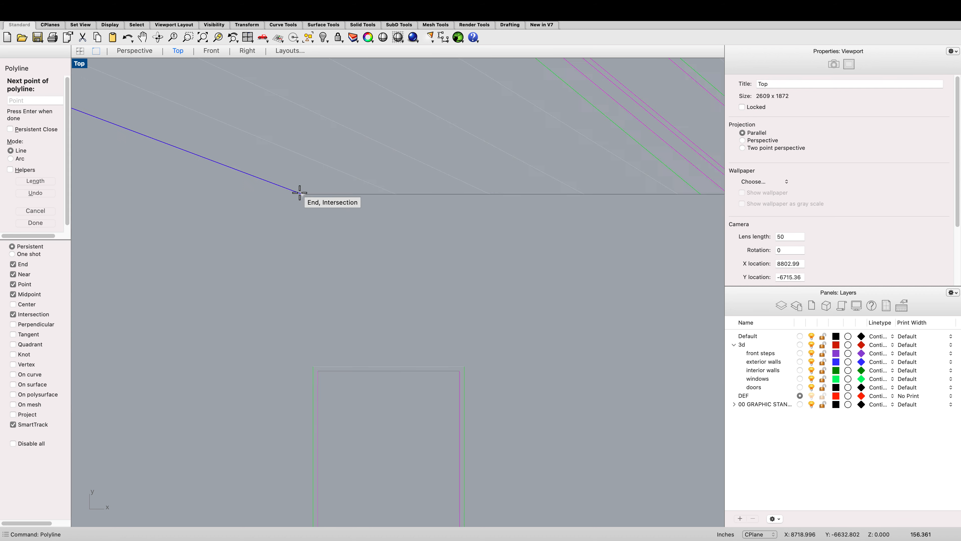
{"action": "left_click", "coordinate": [299, 194]}
{"action": "scroll", "coordinate": [299, 194], "scroll_direction": "down", "scroll_amount": 5}
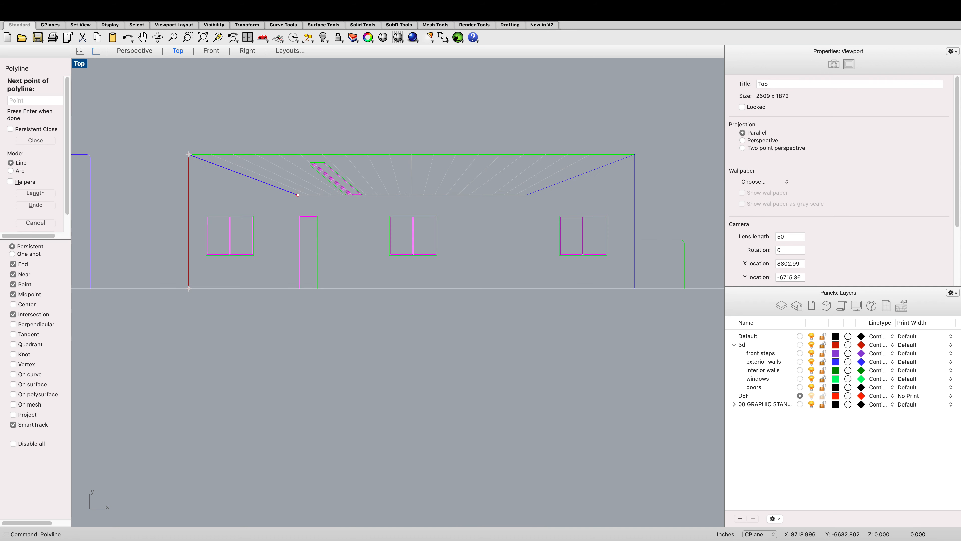
{"action": "scroll", "coordinate": [547, 205], "scroll_direction": "up", "scroll_amount": 6}
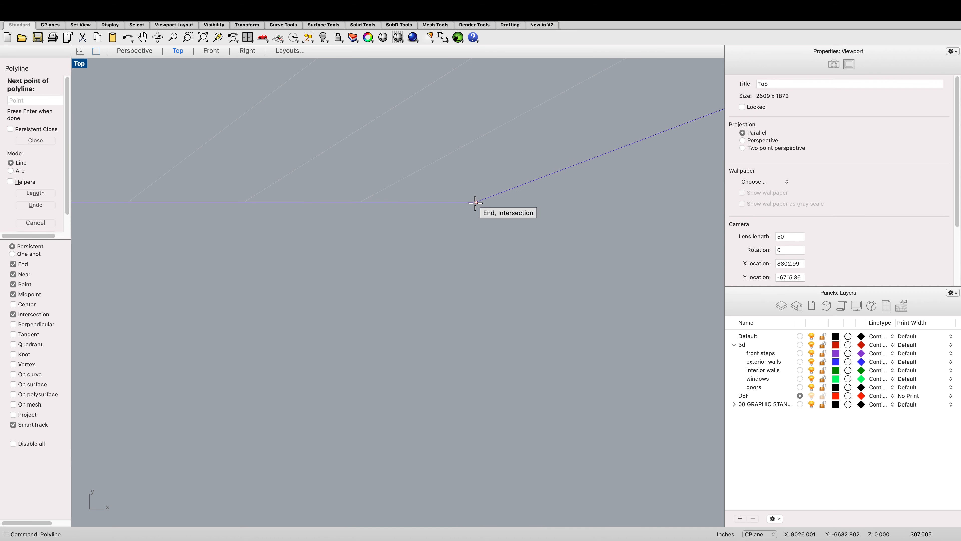
{"action": "left_click", "coordinate": [477, 203]}
{"action": "scroll", "coordinate": [394, 233], "scroll_direction": "down", "scroll_amount": 3}
{"action": "left_click", "coordinate": [422, 228]}
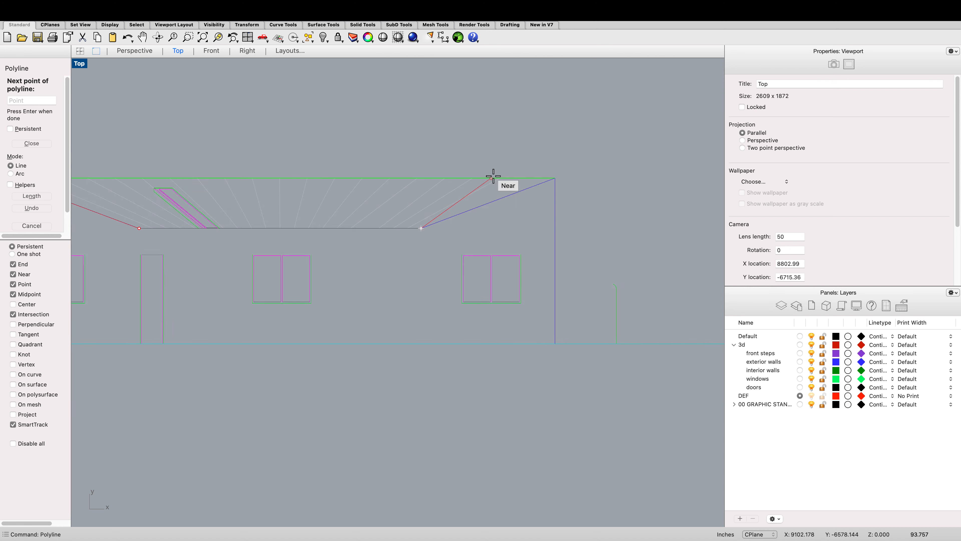
{"action": "scroll", "coordinate": [557, 172], "scroll_direction": "up", "scroll_amount": 4}
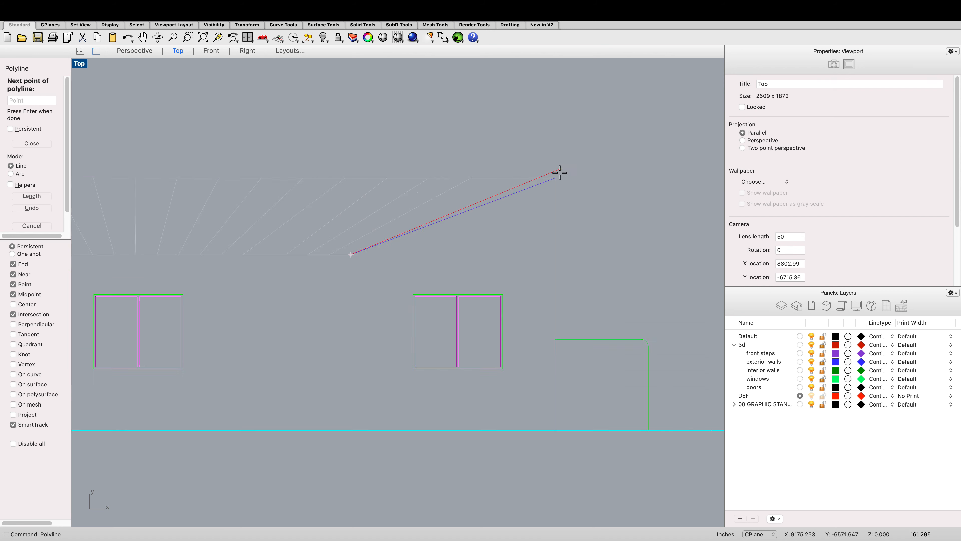
{"action": "left_click", "coordinate": [552, 181]}
{"action": "scroll", "coordinate": [544, 246], "scroll_direction": "down", "scroll_amount": 3}
{"action": "scroll", "coordinate": [545, 379], "scroll_direction": "up", "scroll_amount": 4}
{"action": "scroll", "coordinate": [560, 390], "scroll_direction": "down", "scroll_amount": 1}
{"action": "left_click", "coordinate": [563, 391]}
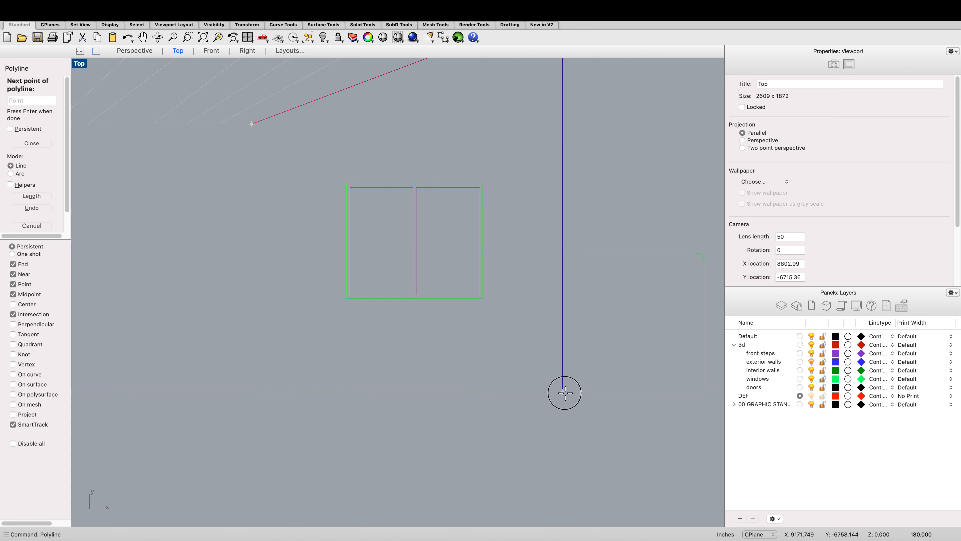
{"action": "scroll", "coordinate": [547, 375], "scroll_direction": "down", "scroll_amount": 3}
{"action": "scroll", "coordinate": [431, 383], "scroll_direction": "up", "scroll_amount": 3}
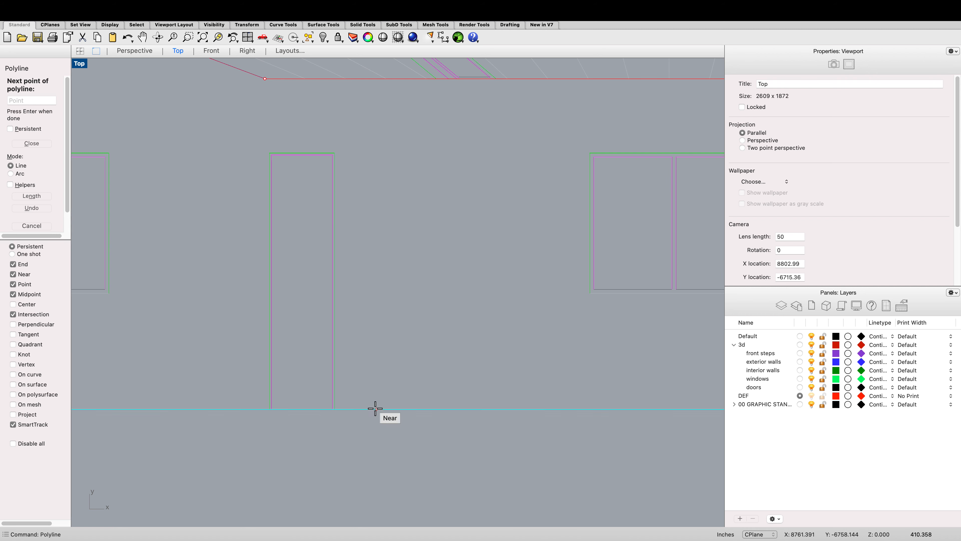
{"action": "left_click", "coordinate": [332, 409]}
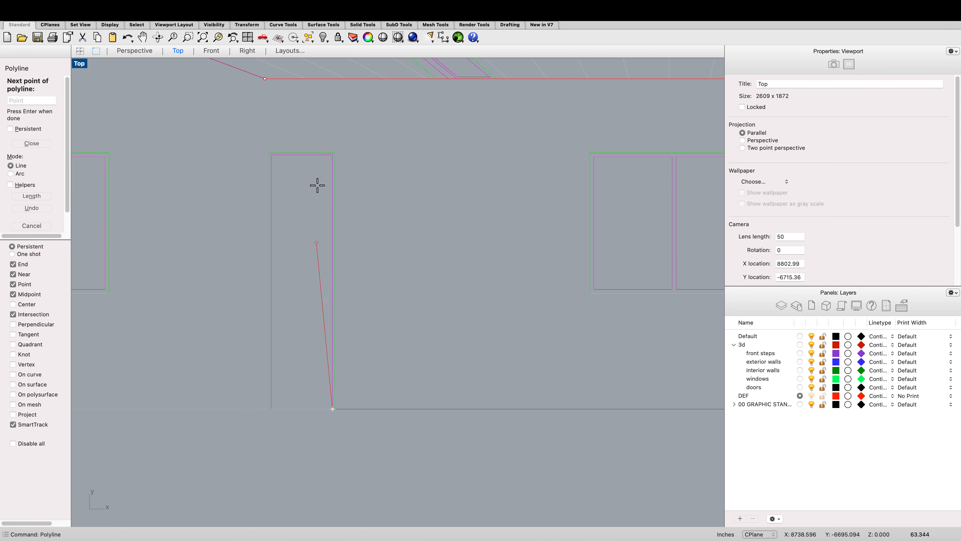
{"action": "left_click", "coordinate": [333, 154]}
{"action": "scroll", "coordinate": [277, 153], "scroll_direction": "up", "scroll_amount": 3}
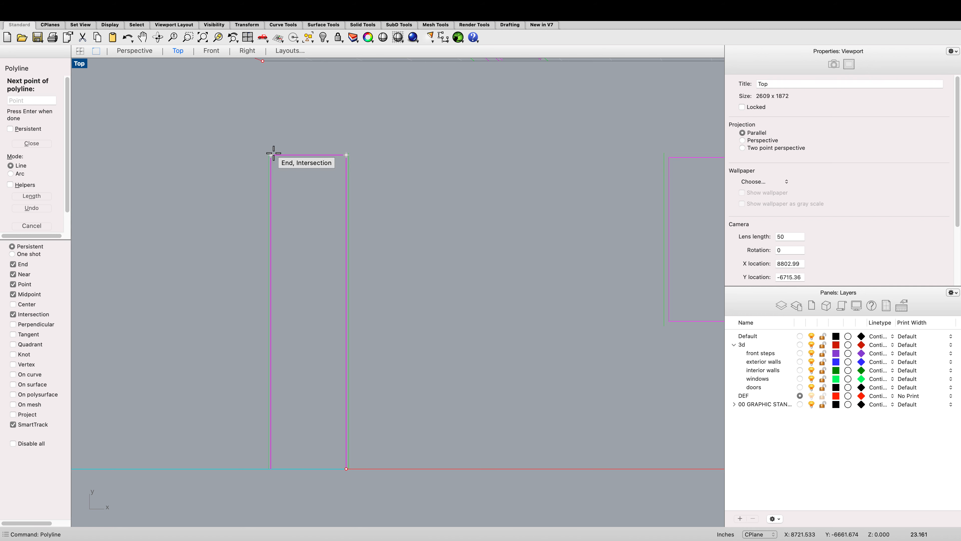
{"action": "left_click", "coordinate": [267, 153]}
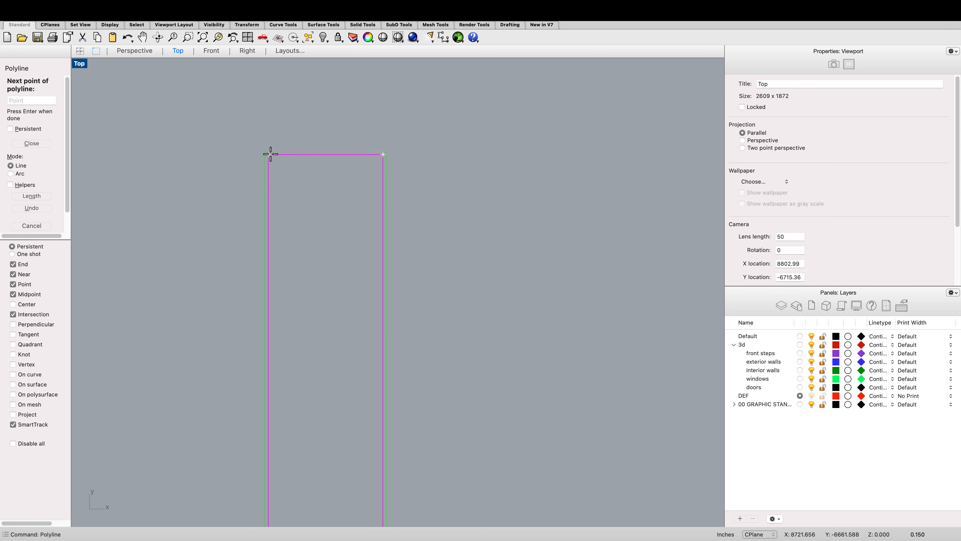
{"action": "scroll", "coordinate": [269, 153], "scroll_direction": "down", "scroll_amount": 2}
{"action": "scroll", "coordinate": [272, 402], "scroll_direction": "up", "scroll_amount": 3}
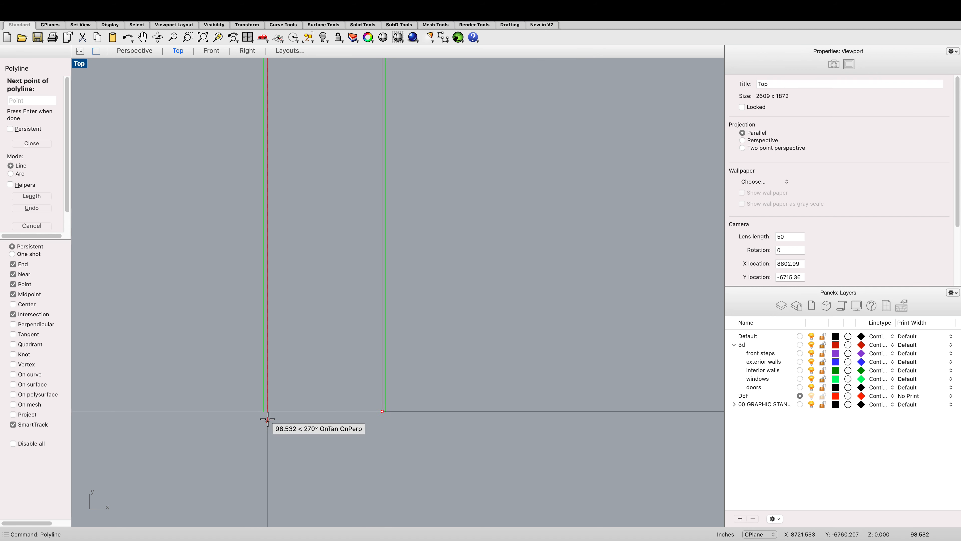
{"action": "left_click", "coordinate": [276, 403]}
{"action": "scroll", "coordinate": [294, 398], "scroll_direction": "down", "scroll_amount": 3}
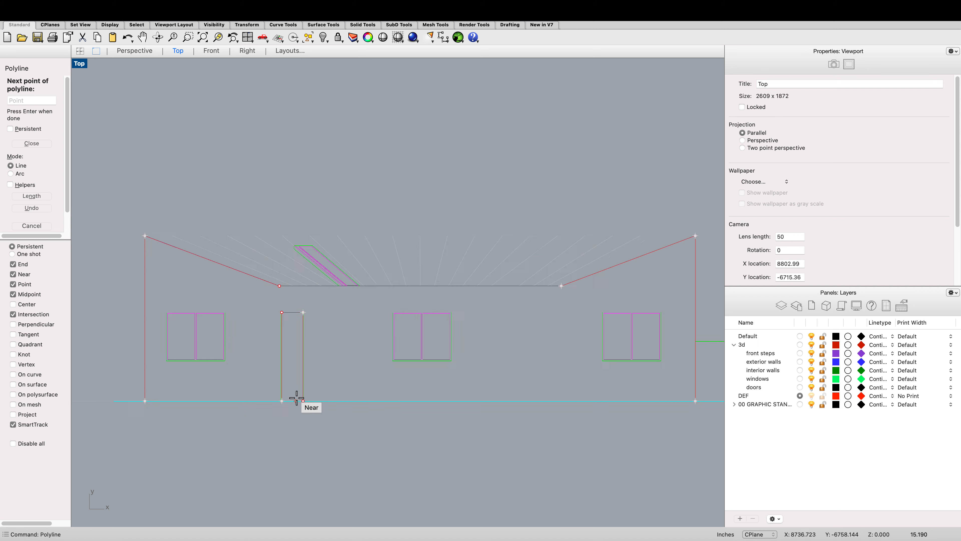
{"action": "scroll", "coordinate": [215, 393], "scroll_direction": "up", "scroll_amount": 5}
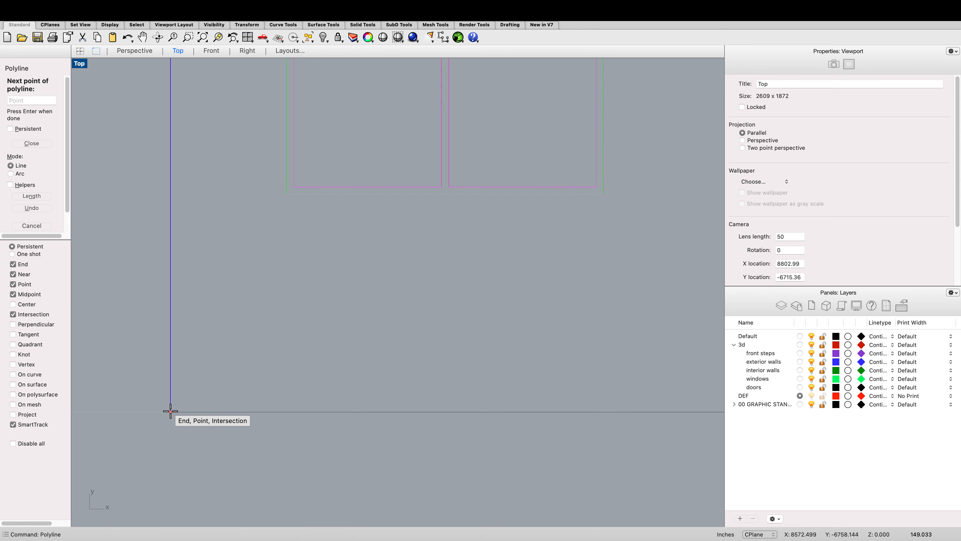
{"action": "left_click", "coordinate": [174, 410]}
{"action": "key", "text": "Return"}
Step: Close the front wall outline polyline at its starting point, then extrude the closed curve 6 inches
{"action": "scroll", "coordinate": [238, 395], "scroll_direction": "down", "scroll_amount": 3}
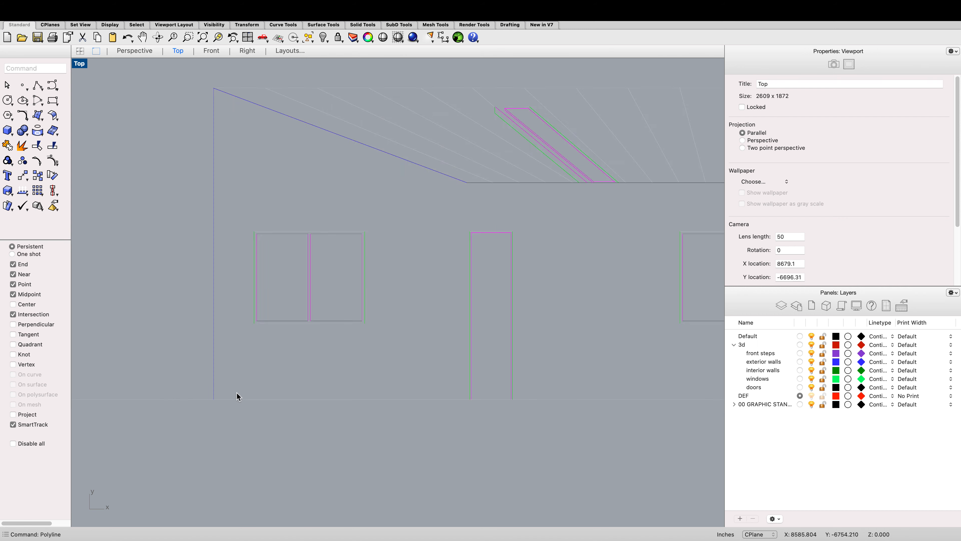
{"action": "left_click", "coordinate": [367, 397]}
{"action": "left_click", "coordinate": [404, 412]}
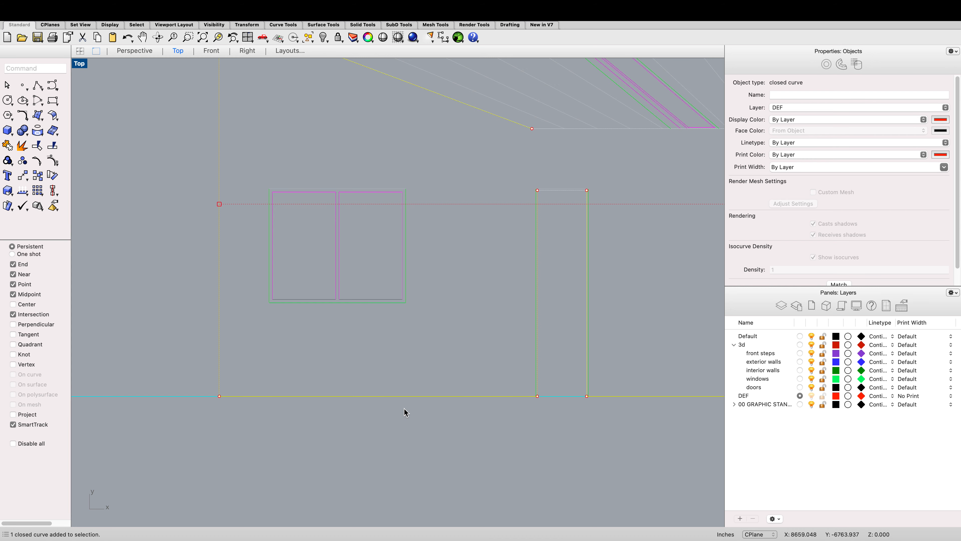
{"action": "scroll", "coordinate": [405, 412], "scroll_direction": "down", "scroll_amount": 5}
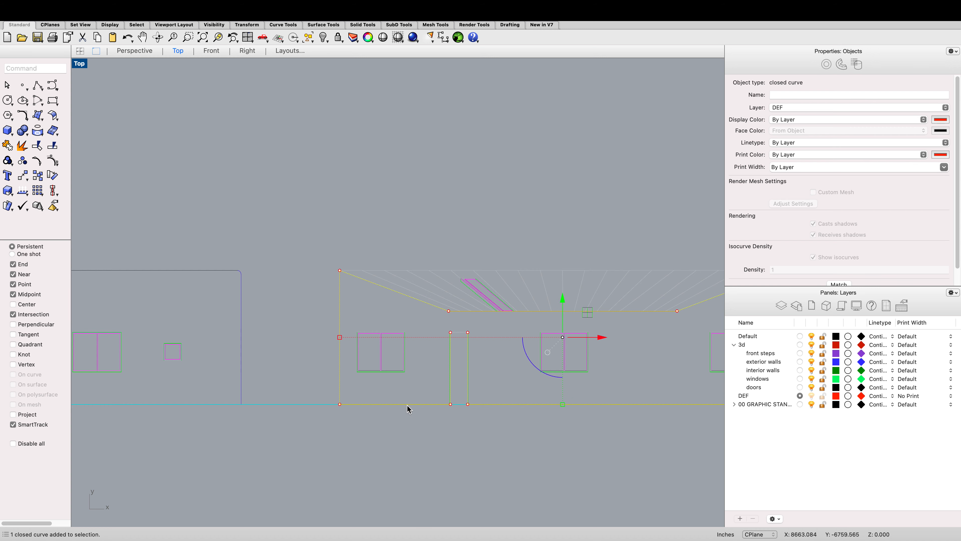
{"action": "type", "text": "ext"}
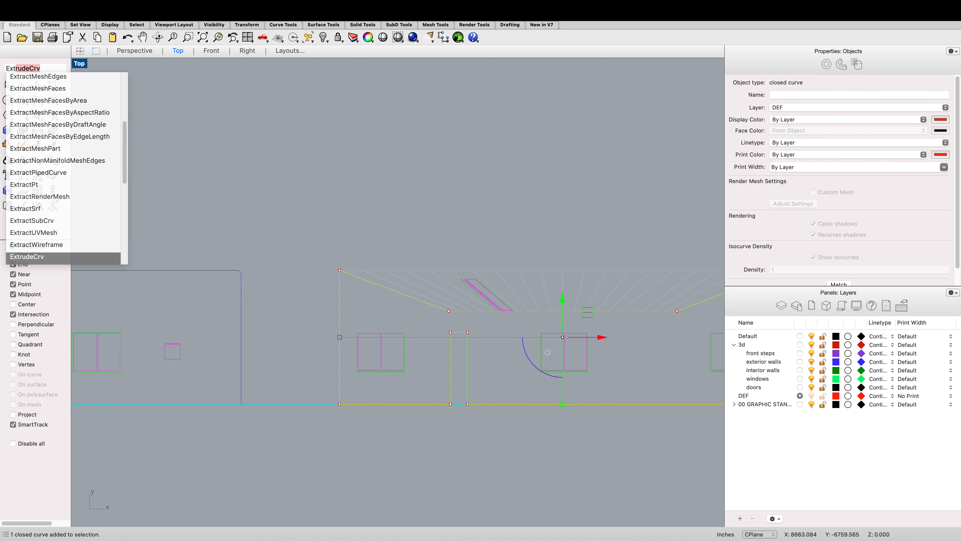
{"action": "key", "text": "Return"}
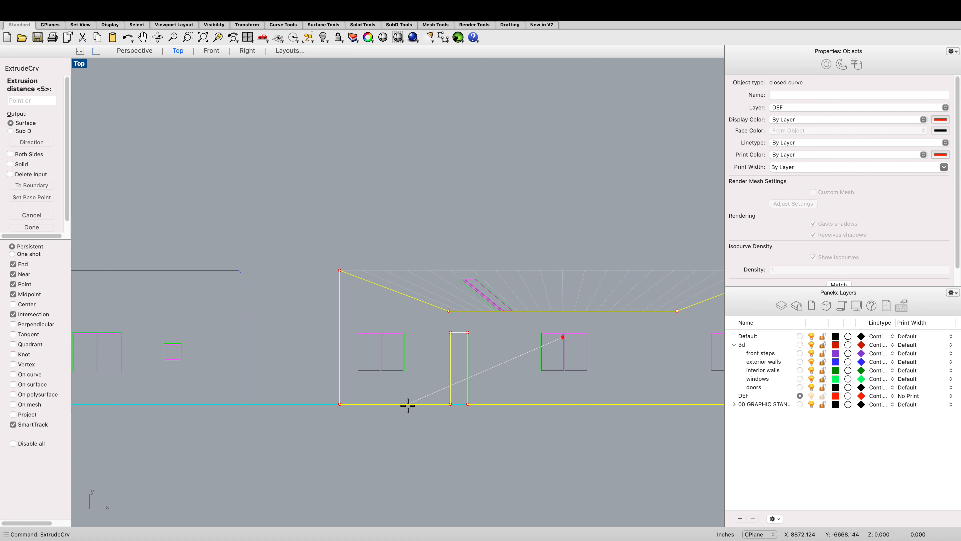
{"action": "type", "text": "6"}
{"action": "key", "text": "Return"}
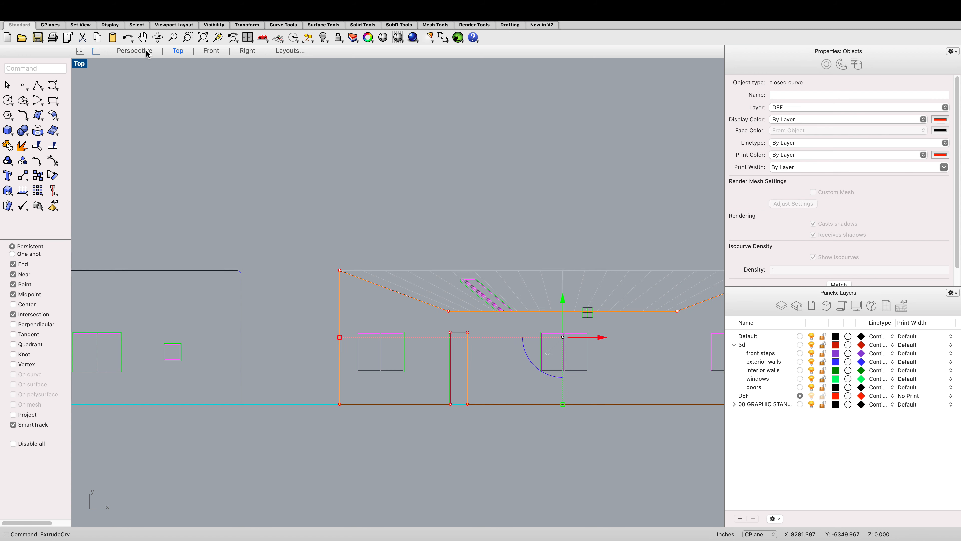
Step: In the Perspective view, select the front wall extrusion and assign it to the exterior walls layer
{"action": "left_click", "coordinate": [134, 51]}
{"action": "scroll", "coordinate": [371, 189], "scroll_direction": "down", "scroll_amount": 5}
{"action": "scroll", "coordinate": [370, 188], "scroll_direction": "up", "scroll_amount": 2}
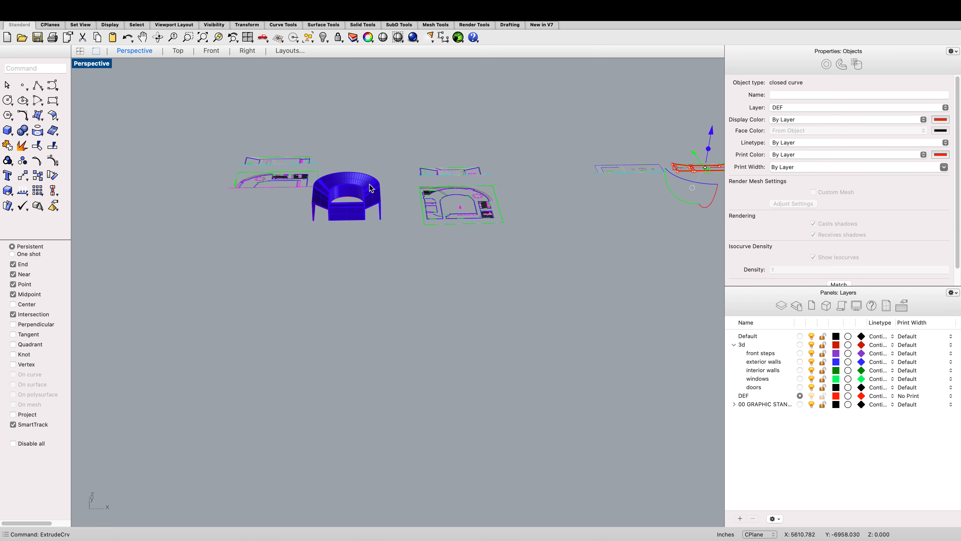
{"action": "scroll", "coordinate": [677, 177], "scroll_direction": "up", "scroll_amount": 8}
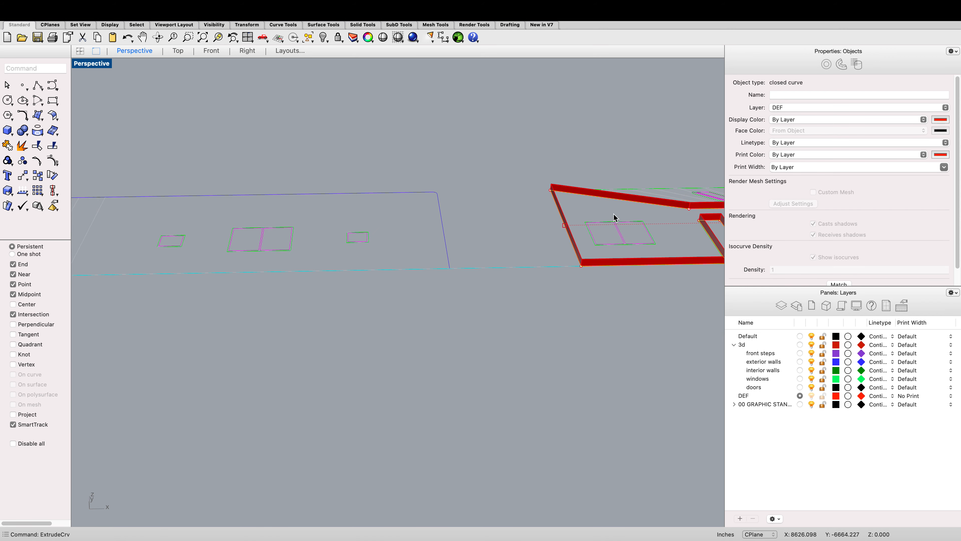
{"action": "left_click", "coordinate": [597, 193]}
{"action": "left_click", "coordinate": [802, 109]}
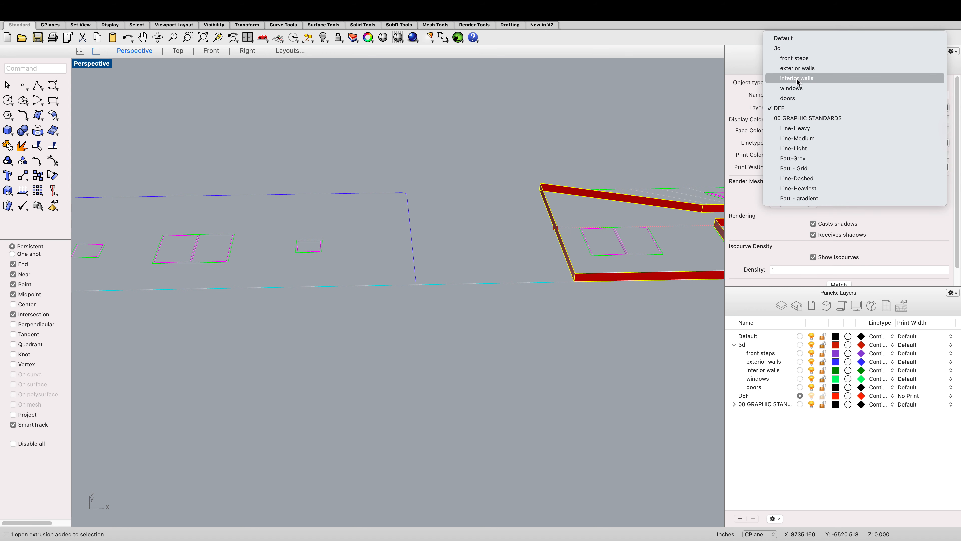
{"action": "left_click", "coordinate": [795, 71]}
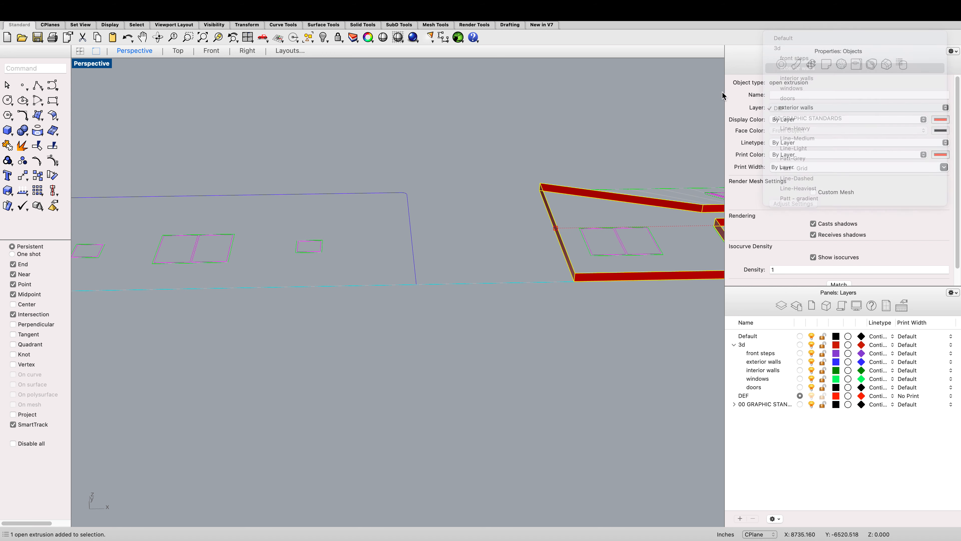
Step: Cap the open ends of the front wall extrusion to make it a closed solid
{"action": "scroll", "coordinate": [597, 180], "scroll_direction": "up", "scroll_amount": 2}
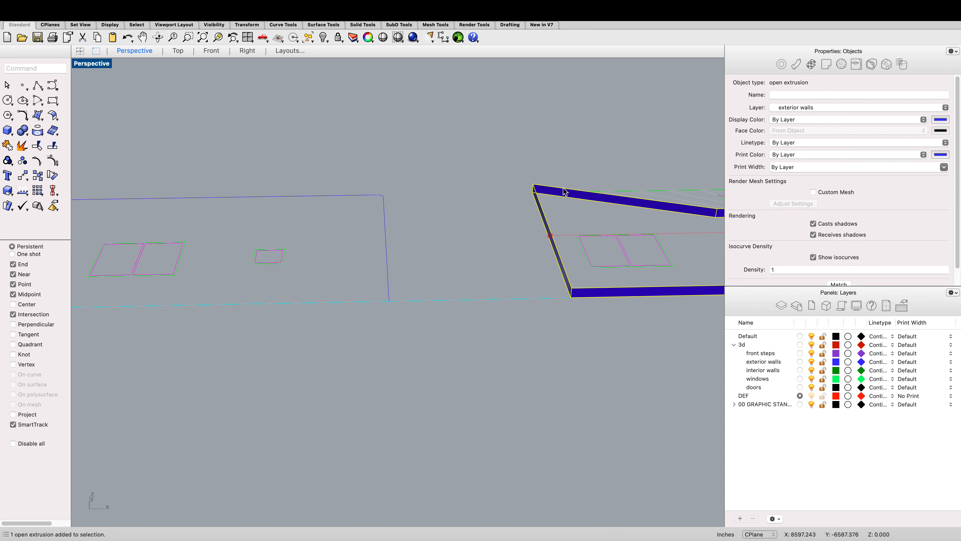
{"action": "type", "text": "cap"}
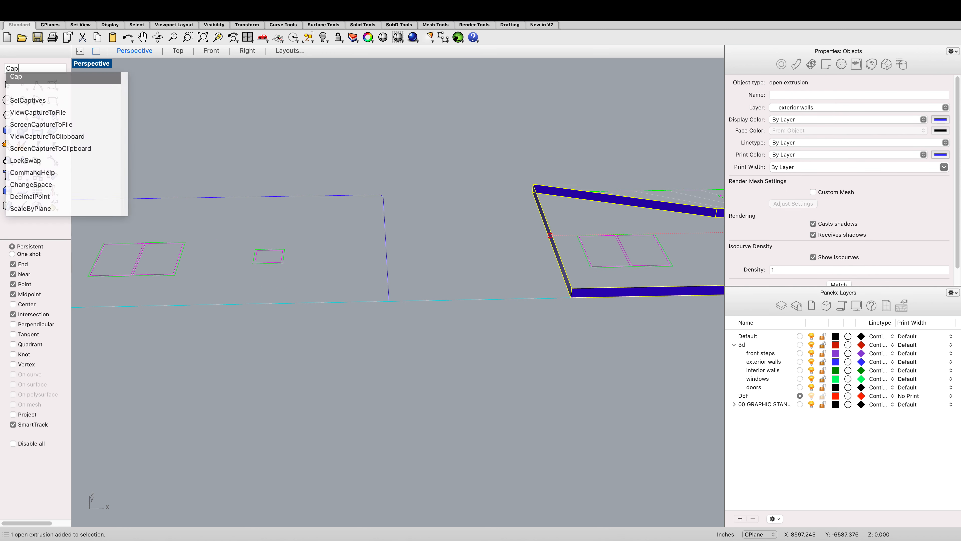
{"action": "key", "text": "Return"}
{"action": "scroll", "coordinate": [517, 277], "scroll_direction": "down", "scroll_amount": 8}
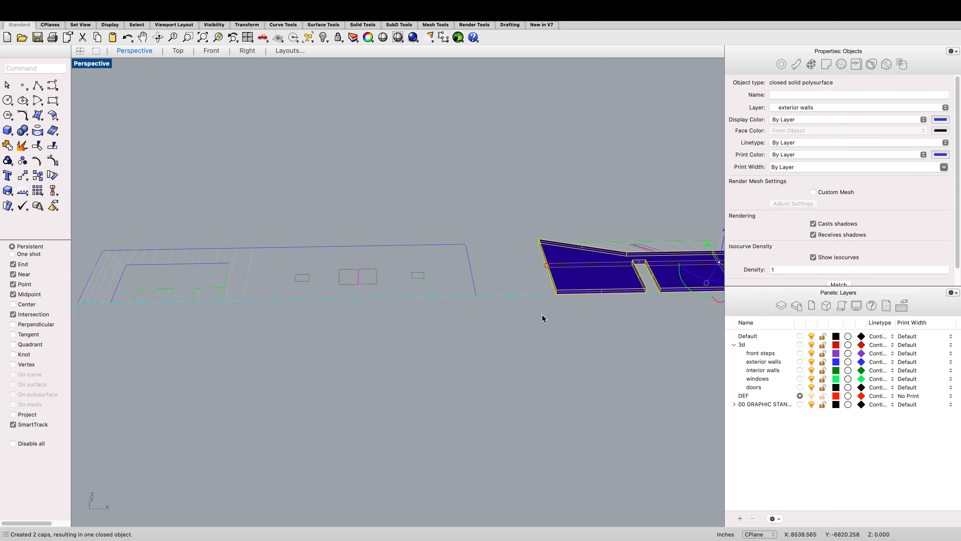
Step: Examine the capped front wall and its position relative to the swept walls in the Top and Perspective views
{"action": "left_click", "coordinate": [549, 324]}
{"action": "left_click", "coordinate": [670, 295]}
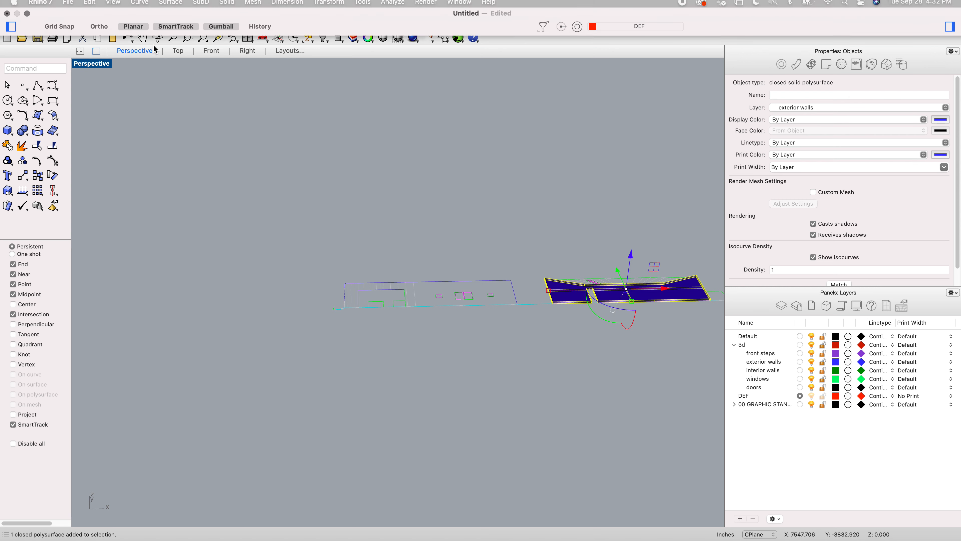
{"action": "left_click", "coordinate": [178, 50]}
{"action": "scroll", "coordinate": [268, 141], "scroll_direction": "down", "scroll_amount": 2}
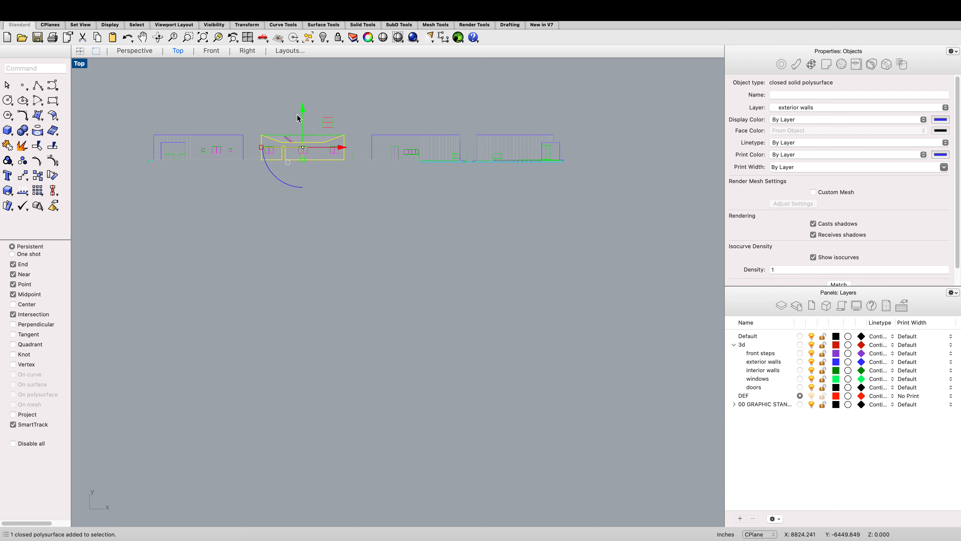
{"action": "scroll", "coordinate": [303, 110], "scroll_direction": "down", "scroll_amount": 6}
{"action": "left_click_drag", "start_coordinate": [306, 102], "coordinate": [256, 155]}
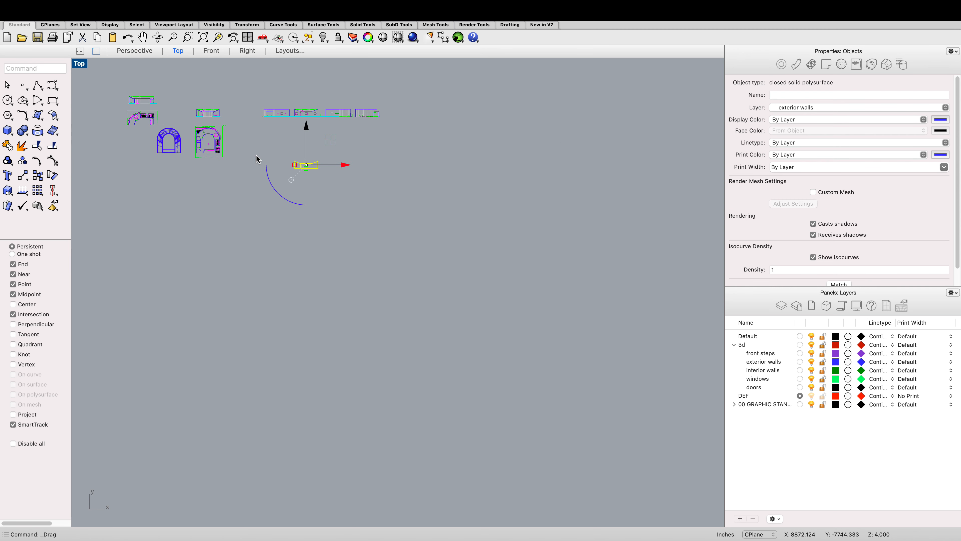
{"action": "left_click_drag", "start_coordinate": [352, 167], "coordinate": [217, 169]}
{"action": "scroll", "coordinate": [216, 169], "scroll_direction": "up", "scroll_amount": 3}
{"action": "scroll", "coordinate": [216, 166], "scroll_direction": "down", "scroll_amount": 6}
{"action": "scroll", "coordinate": [182, 156], "scroll_direction": "up", "scroll_amount": 5}
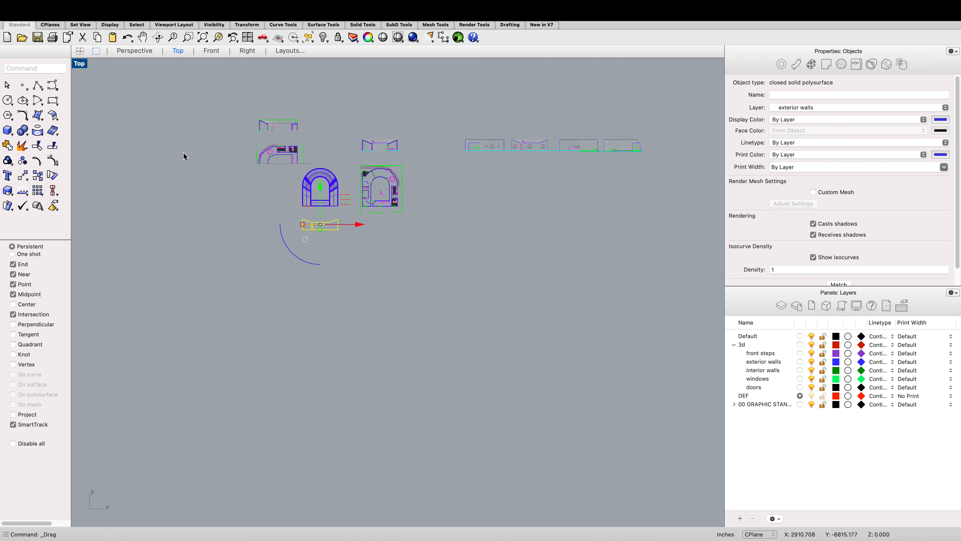
{"action": "left_click", "coordinate": [134, 50]}
{"action": "scroll", "coordinate": [235, 113], "scroll_direction": "down", "scroll_amount": 3}
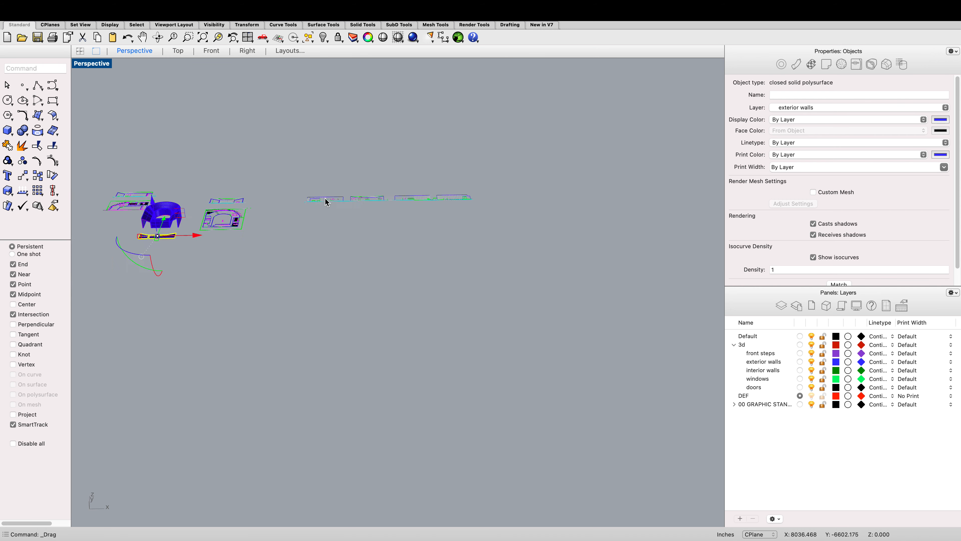
{"action": "scroll", "coordinate": [325, 198], "scroll_direction": "down", "scroll_amount": 3}
{"action": "left_click", "coordinate": [157, 37]}
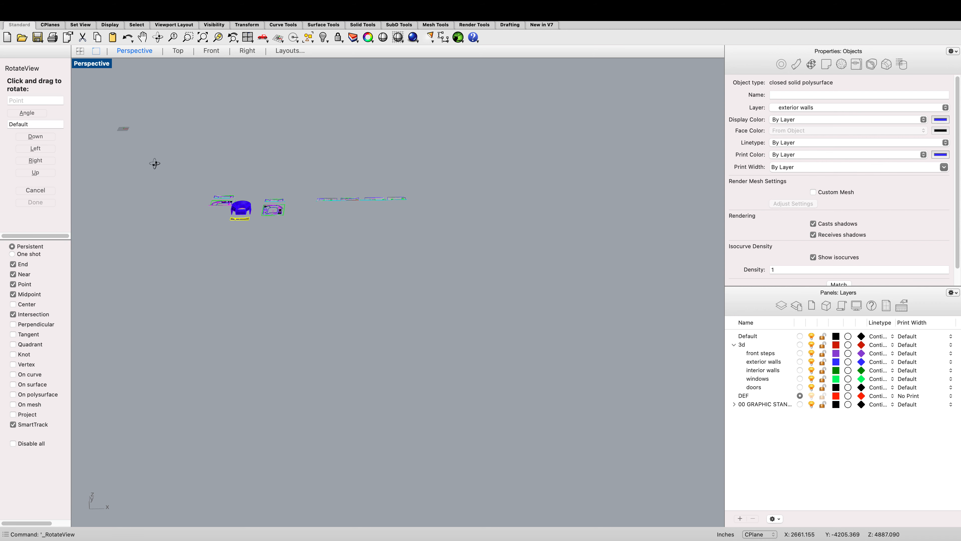
{"action": "left_click_drag", "start_coordinate": [152, 163], "coordinate": [204, 170]}
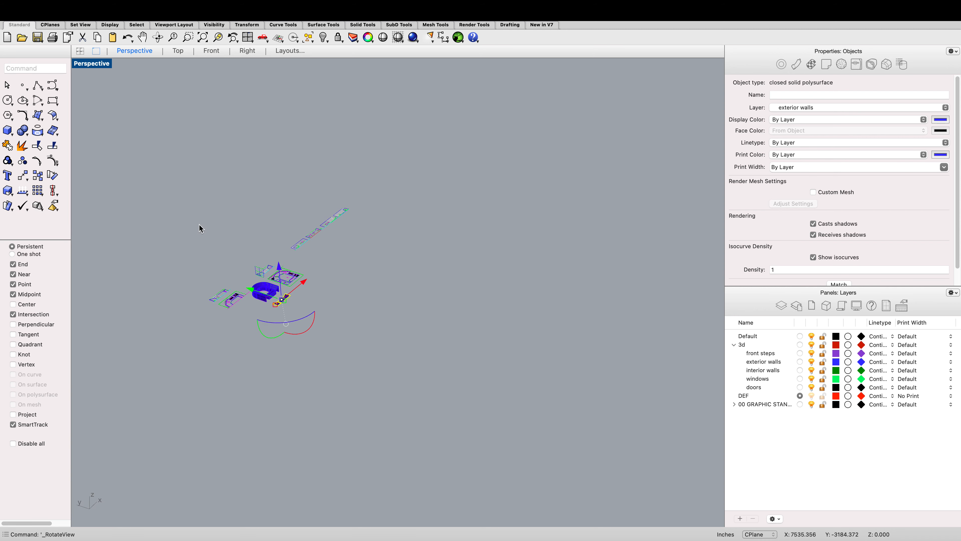
{"action": "scroll", "coordinate": [237, 265], "scroll_direction": "up", "scroll_amount": 5}
{"action": "scroll", "coordinate": [278, 360], "scroll_direction": "up", "scroll_amount": 4}
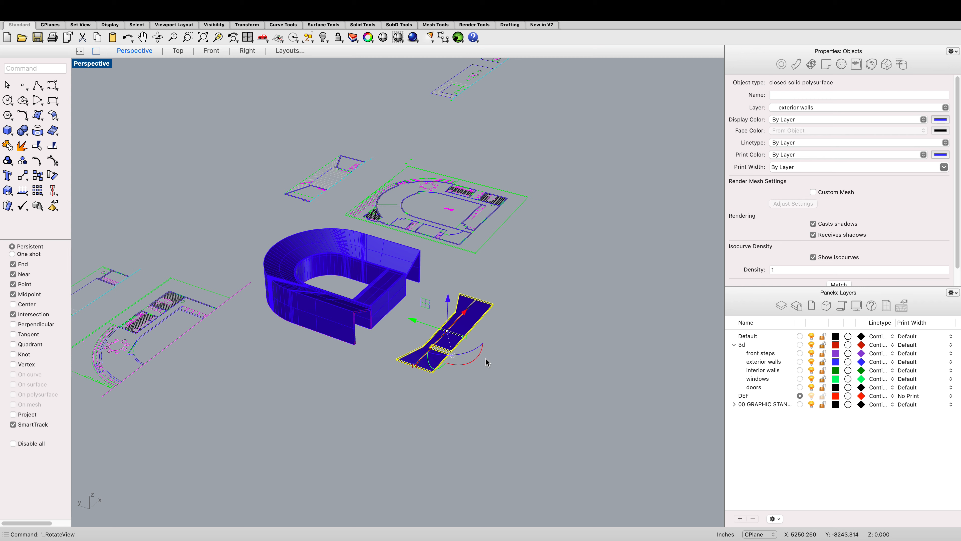
{"action": "left_click_drag", "start_coordinate": [480, 356], "coordinate": [448, 369]}
{"action": "scroll", "coordinate": [415, 336], "scroll_direction": "up", "scroll_amount": 5}
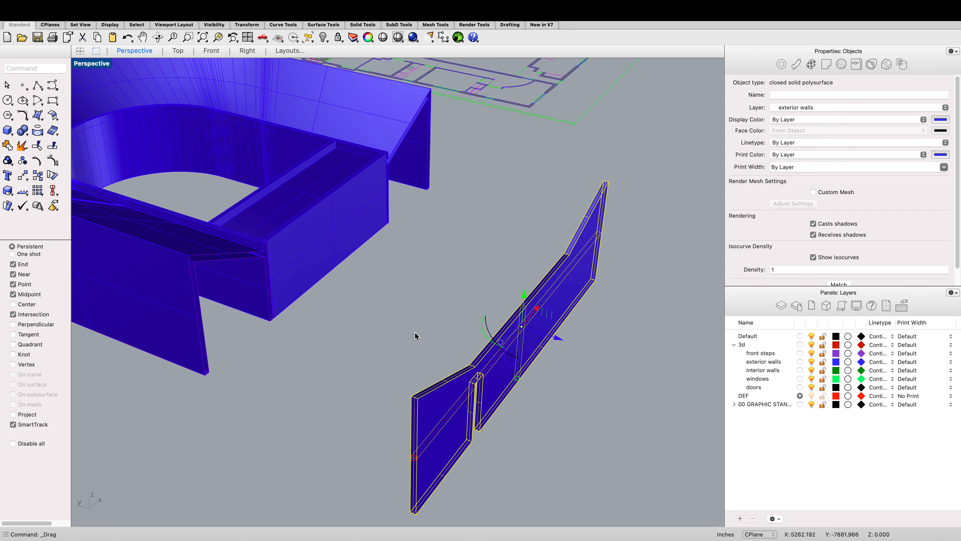
Step: Delete the leftover outline curve overlapping the swept wall where the front wall attaches
{"action": "left_click", "coordinate": [197, 259]}
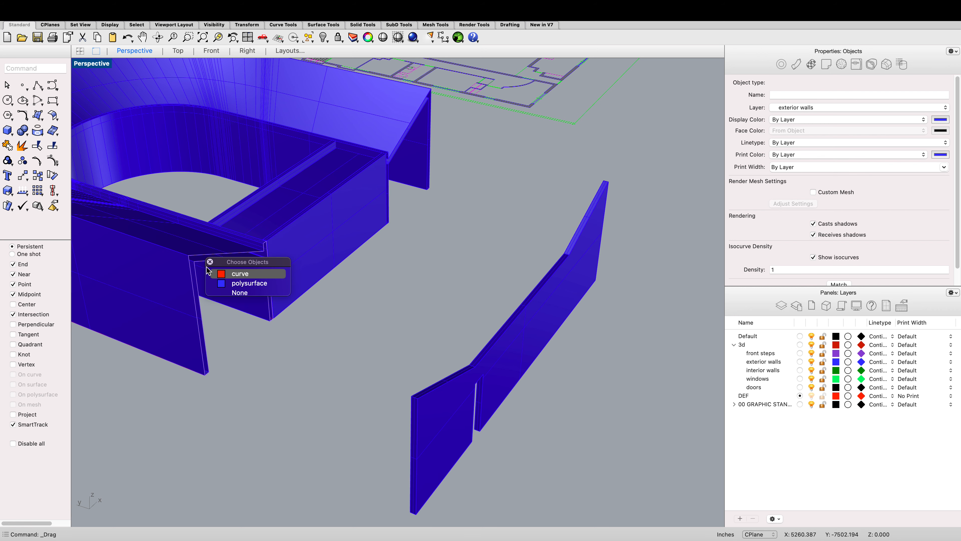
{"action": "left_click", "coordinate": [226, 276]}
{"action": "key", "text": "Delete"}
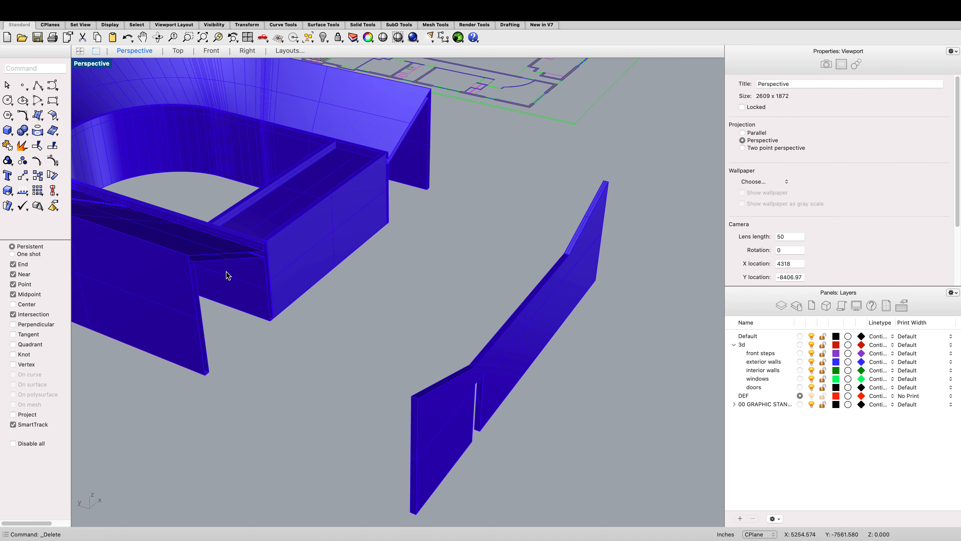
Step: Move the front wall solid from its corner onto the matching corner of the swept walls
{"action": "type", "text": "move"}
{"action": "key", "text": "Return"}
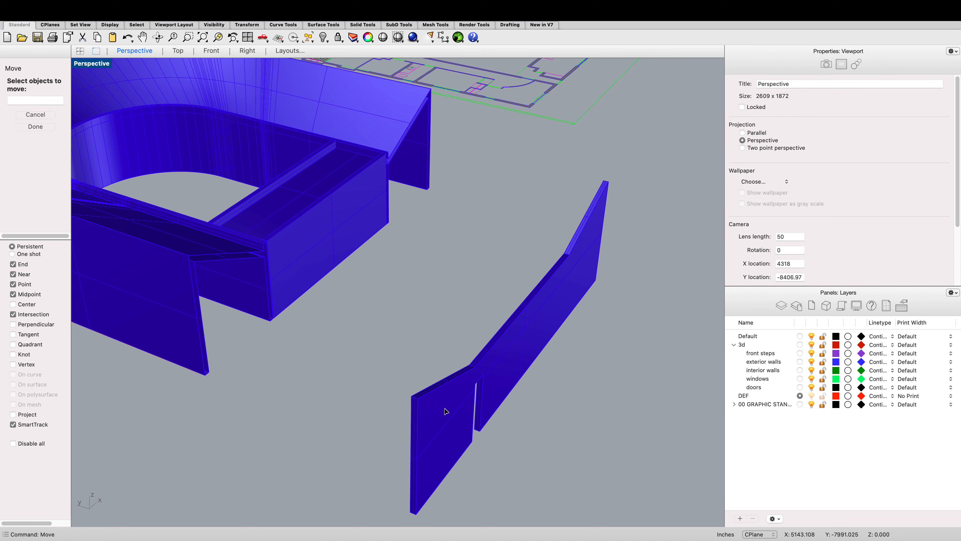
{"action": "left_click", "coordinate": [436, 403]}
{"action": "key", "text": "Return"}
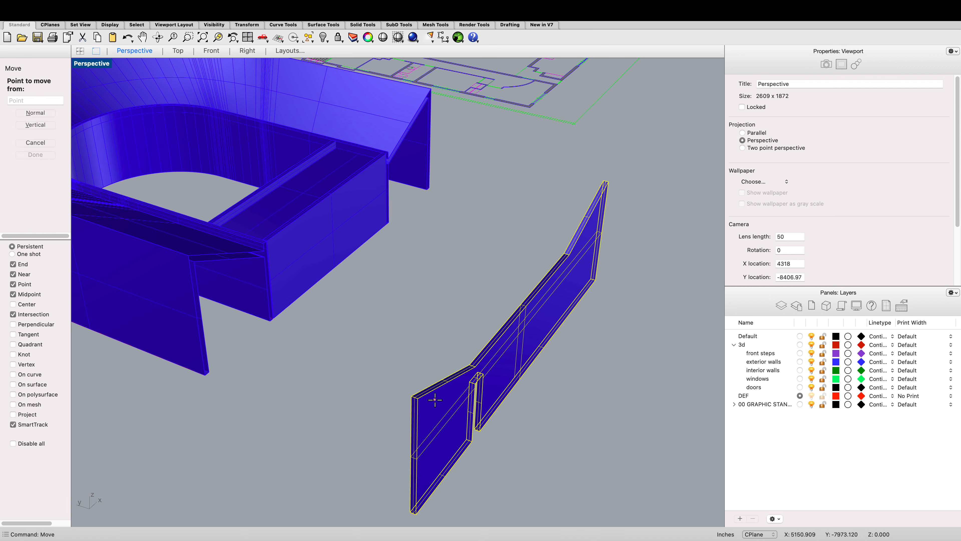
{"action": "left_click", "coordinate": [412, 396]}
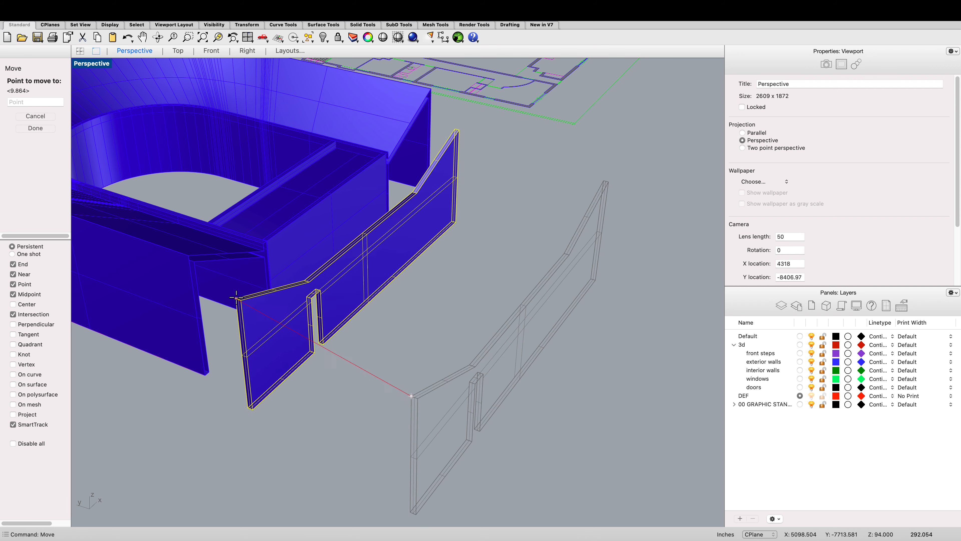
{"action": "left_click", "coordinate": [195, 261]}
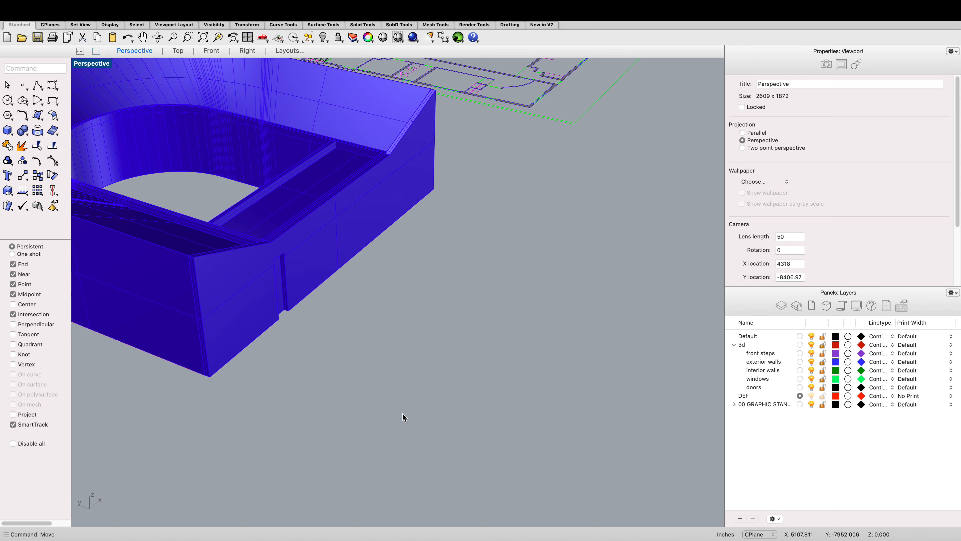
Step: Orbit and zoom around the assembled wall model to inspect it from several angles
{"action": "scroll", "coordinate": [403, 417], "scroll_direction": "down", "scroll_amount": 5}
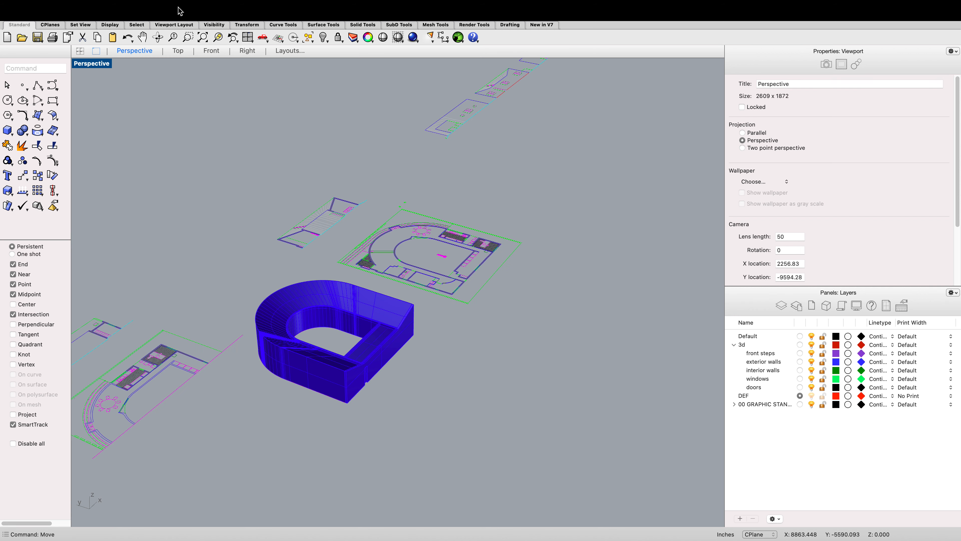
{"action": "left_click", "coordinate": [157, 37]}
{"action": "left_click_drag", "start_coordinate": [390, 239], "coordinate": [386, 244]}
{"action": "scroll", "coordinate": [190, 246], "scroll_direction": "up", "scroll_amount": 10}
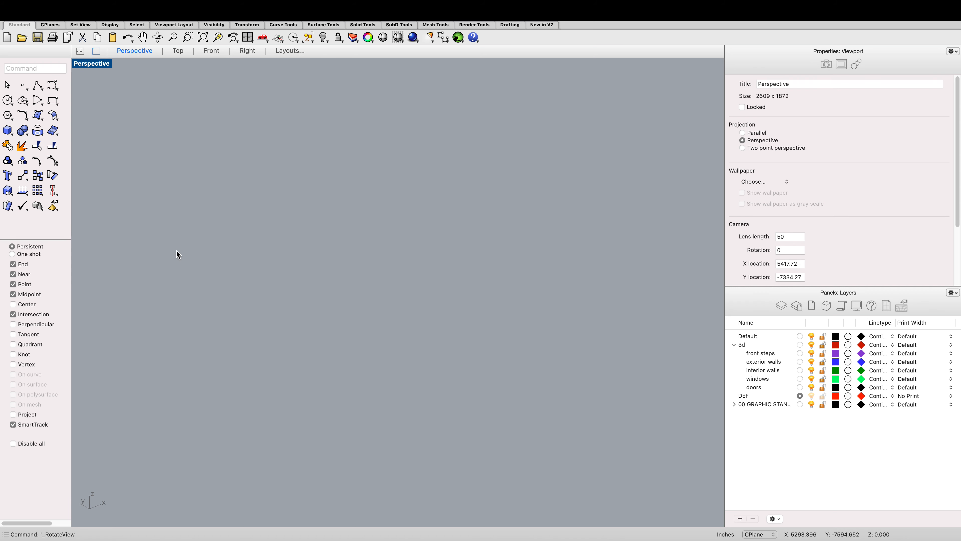
{"action": "scroll", "coordinate": [172, 258], "scroll_direction": "down", "scroll_amount": 5}
{"action": "scroll", "coordinate": [165, 265], "scroll_direction": "up", "scroll_amount": 5}
{"action": "scroll", "coordinate": [162, 267], "scroll_direction": "down", "scroll_amount": 8}
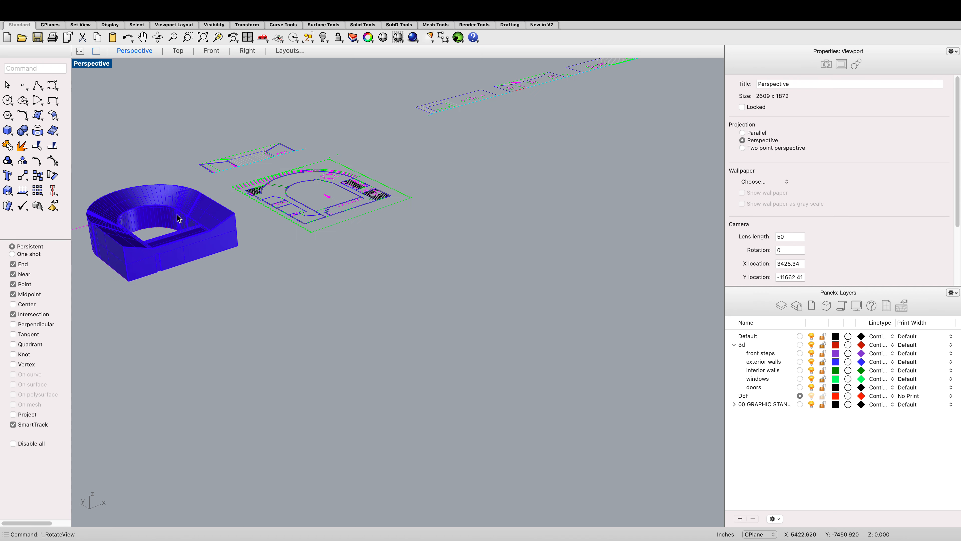
{"action": "left_click", "coordinate": [158, 37]}
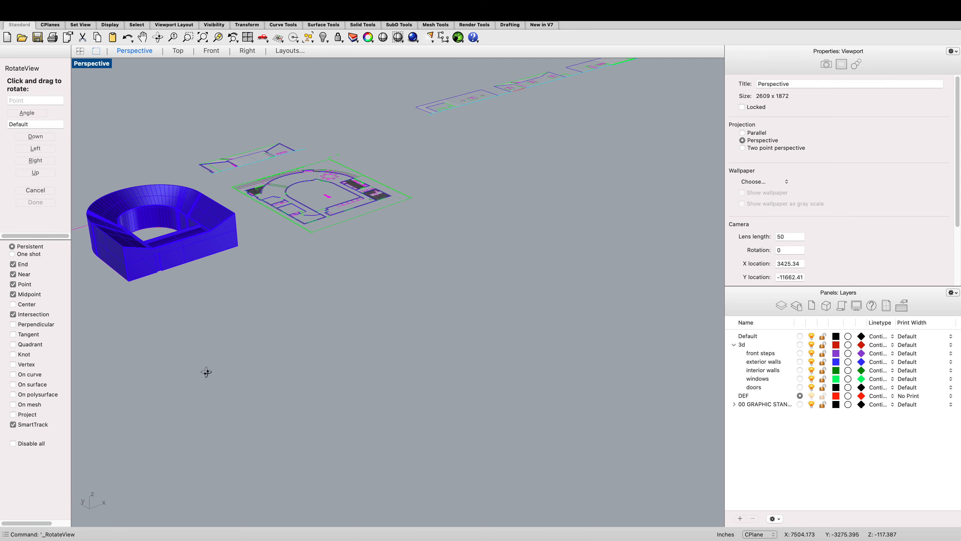
{"action": "left_click_drag", "start_coordinate": [207, 370], "coordinate": [313, 342]}
{"action": "scroll", "coordinate": [314, 343], "scroll_direction": "down", "scroll_amount": 7}
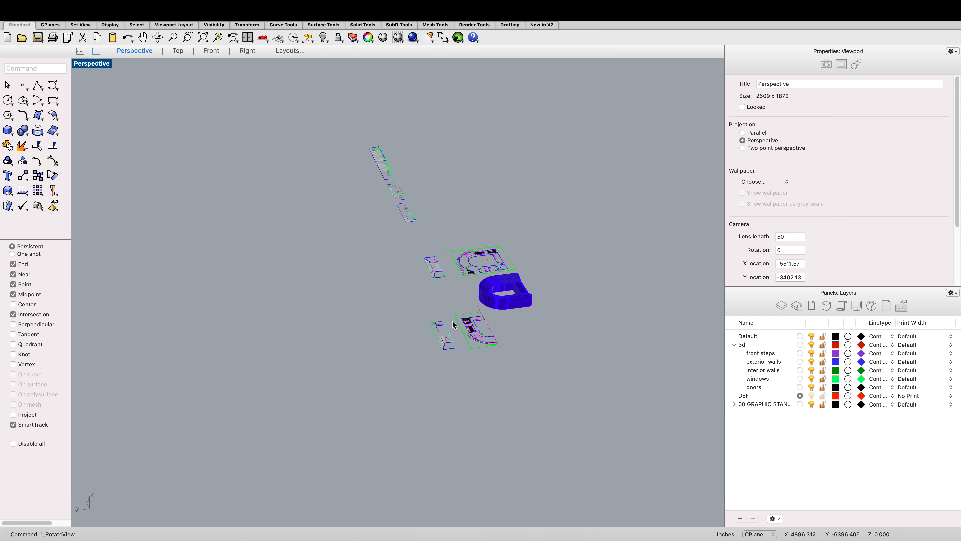
{"action": "left_click", "coordinate": [158, 37]}
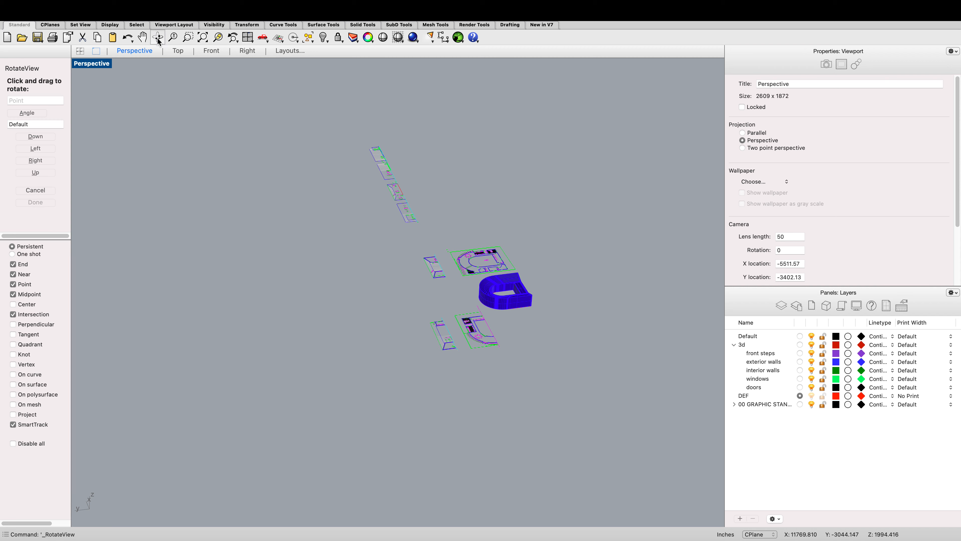
{"action": "left_click_drag", "start_coordinate": [581, 363], "coordinate": [500, 387]}
{"action": "scroll", "coordinate": [146, 265], "scroll_direction": "up", "scroll_amount": 7}
{"action": "left_click_drag", "start_coordinate": [556, 410], "coordinate": [305, 366]}
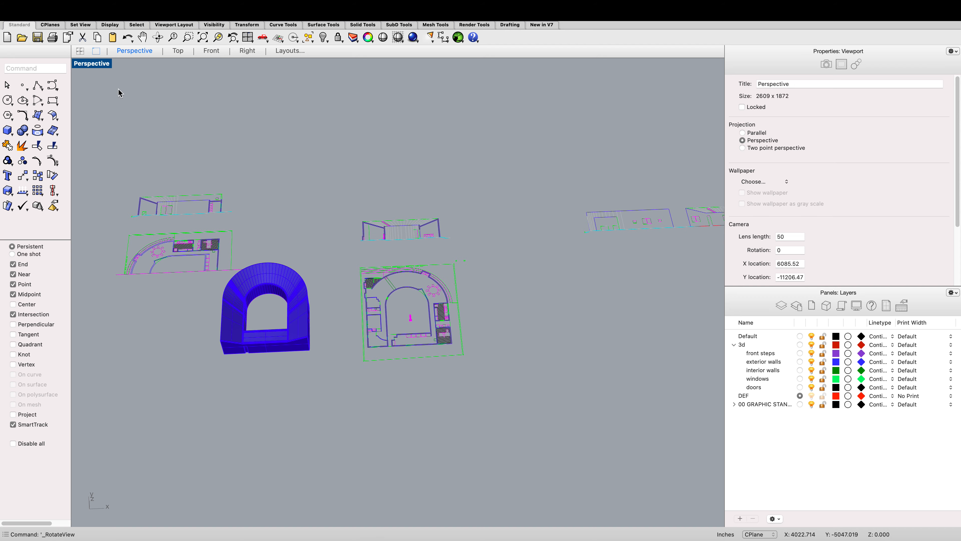
Step: Switch to the assignment notes document to review the skylight instructions and reference photo, then return to the model
{"action": "key", "text": "ctrl+Left"}
{"action": "key", "text": "ctrl+Up"}
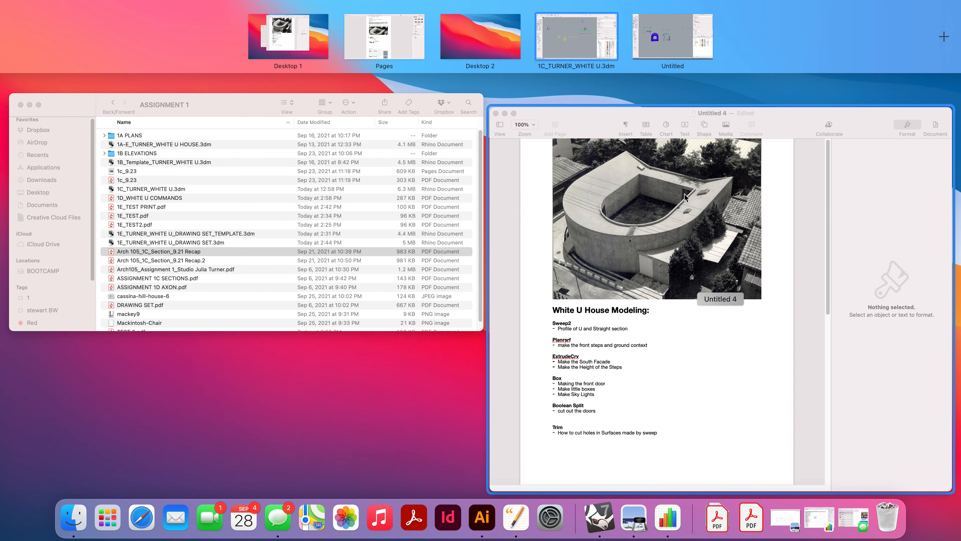
{"action": "key", "text": "ctrl+Right"}
{"action": "key", "text": "ctrl+Right"}
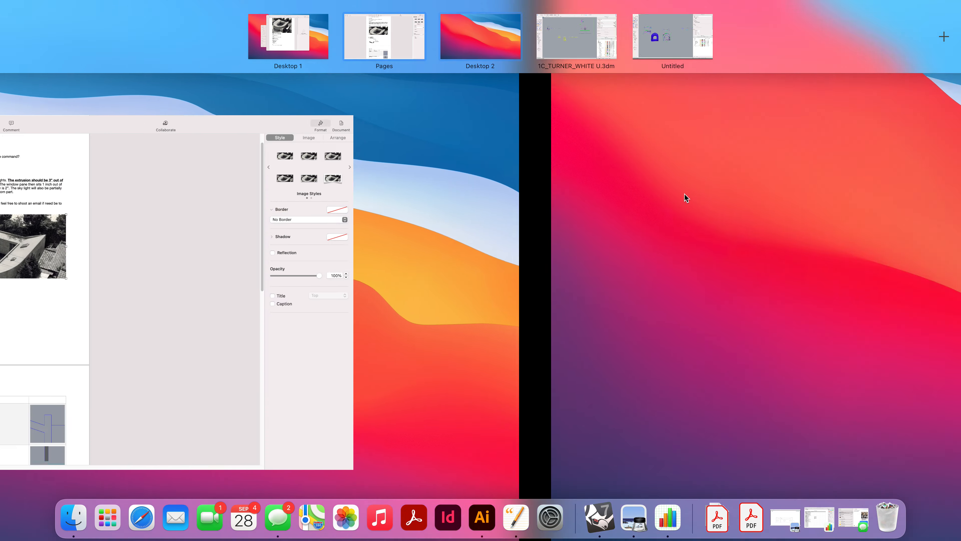
{"action": "left_click", "coordinate": [639, 19]}
{"action": "right_click_drag", "start_coordinate": [487, 176], "coordinate": [571, 215]}
{"action": "scroll", "coordinate": [541, 199], "scroll_direction": "up", "scroll_amount": 5}
{"action": "scroll", "coordinate": [454, 204], "scroll_direction": "down", "scroll_amount": 5}
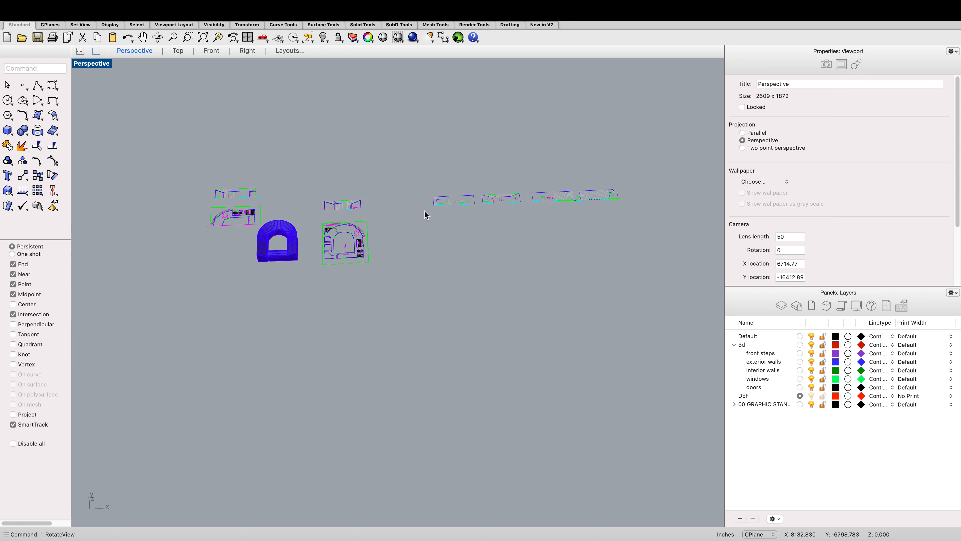
{"action": "scroll", "coordinate": [339, 259], "scroll_direction": "up", "scroll_amount": 8}
{"action": "scroll", "coordinate": [340, 259], "scroll_direction": "up", "scroll_amount": 10}
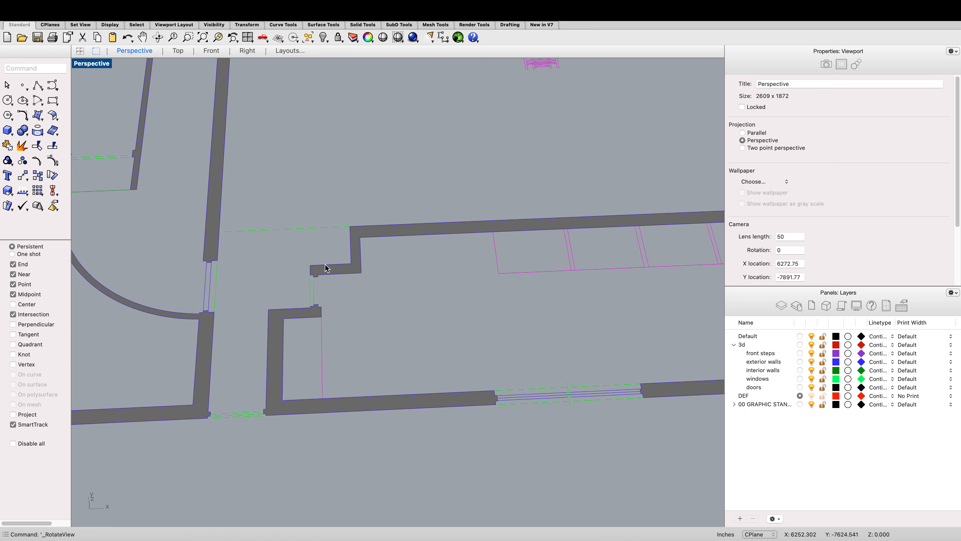
{"action": "key", "text": "ctrl+Left"}
{"action": "key", "text": "ctrl+Left"}
{"action": "key", "text": "ctrl+Left"}
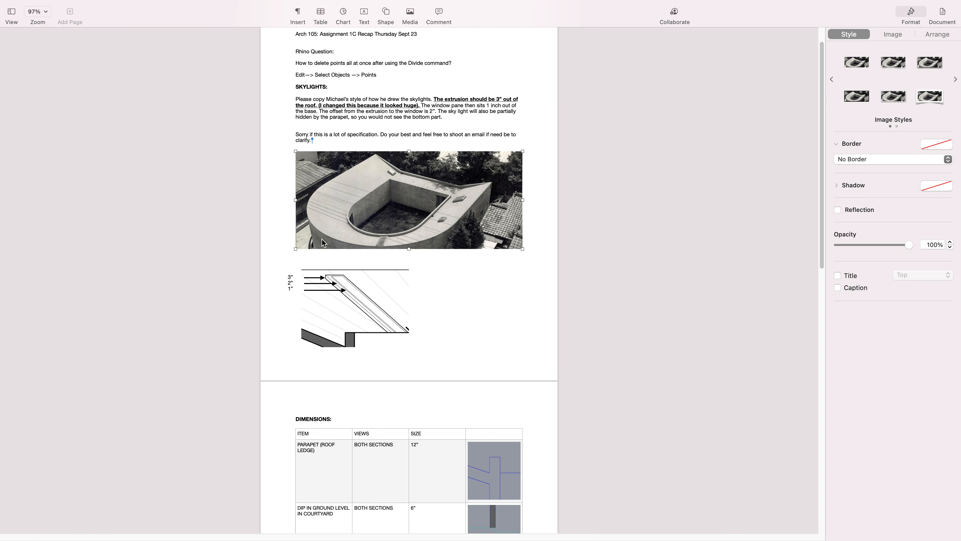
{"action": "scroll", "coordinate": [443, 202], "scroll_direction": "up", "scroll_amount": 1}
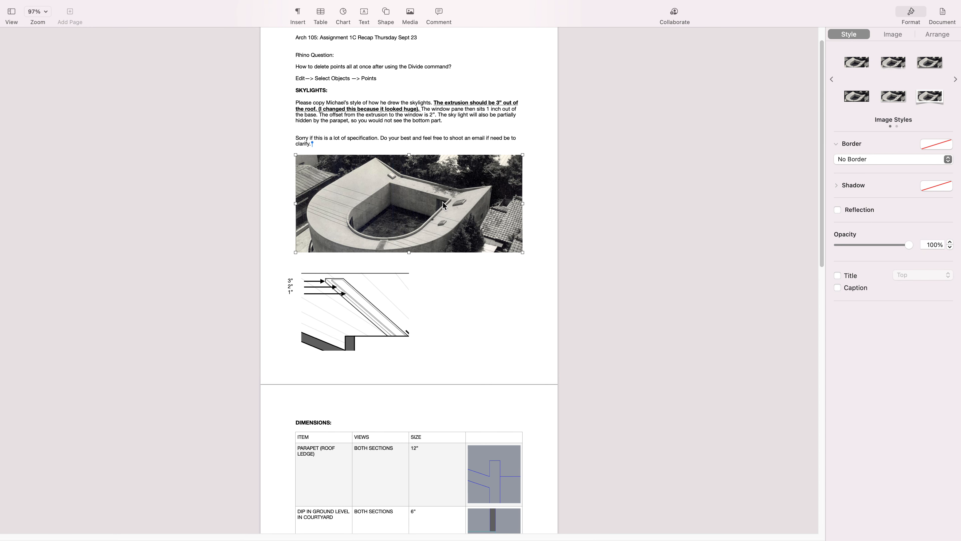
{"action": "key", "text": "ctrl+Right"}
{"action": "key", "text": "ctrl+Right"}
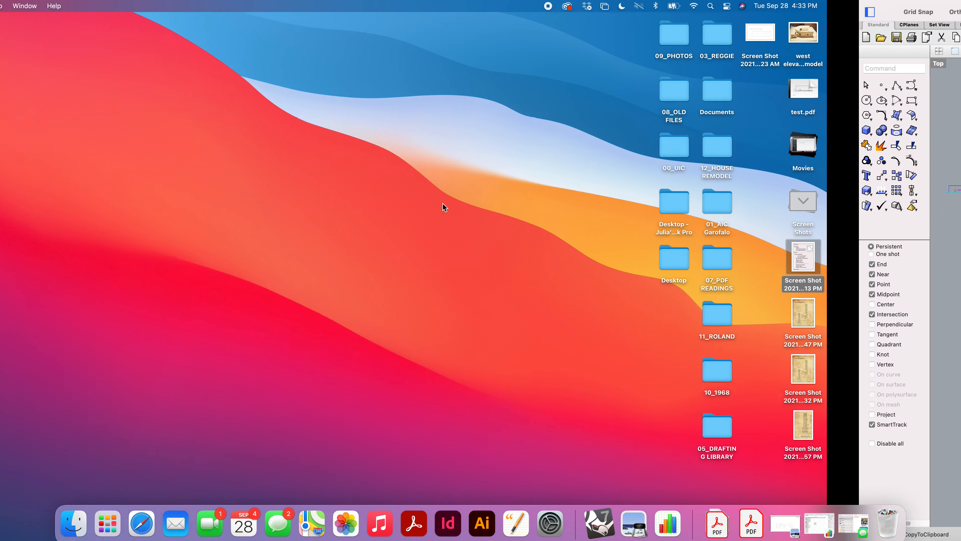
{"action": "key", "text": "ctrl+Right"}
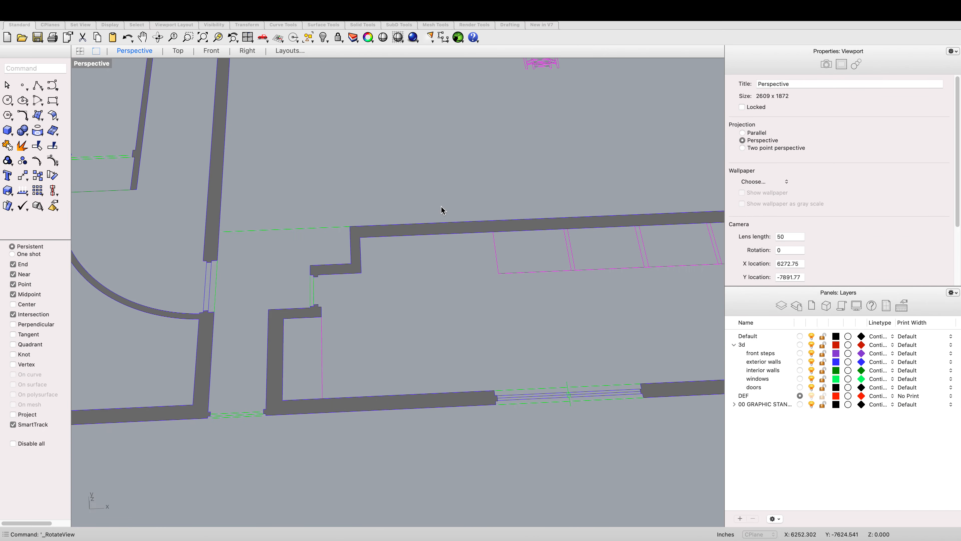
Step: Draw a rectangle 11' long starting at the wall end beside the entrance, setting its width in the Top view
{"action": "scroll", "coordinate": [441, 219], "scroll_direction": "down", "scroll_amount": 5}
{"action": "scroll", "coordinate": [437, 233], "scroll_direction": "up", "scroll_amount": 5}
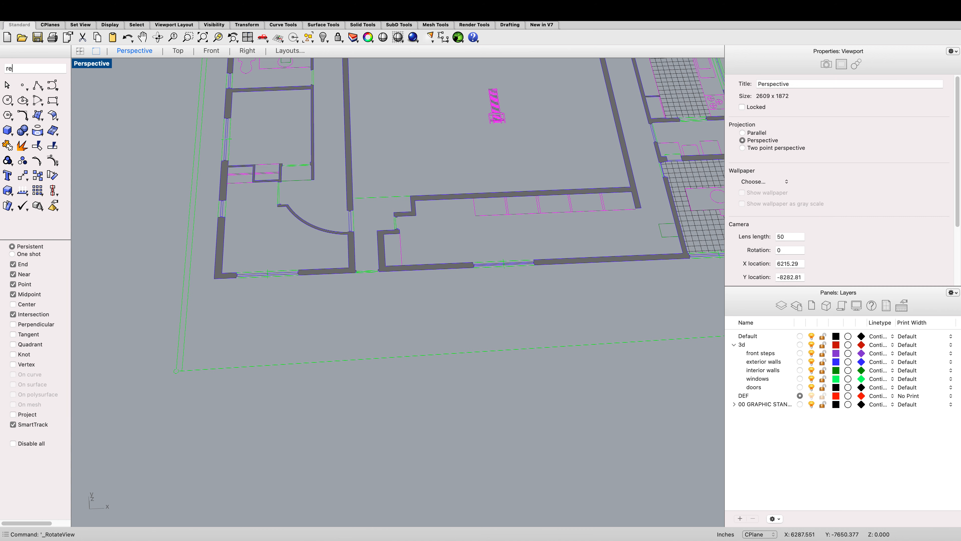
{"action": "key", "text": "Return"}
{"action": "scroll", "coordinate": [436, 227], "scroll_direction": "up", "scroll_amount": 5}
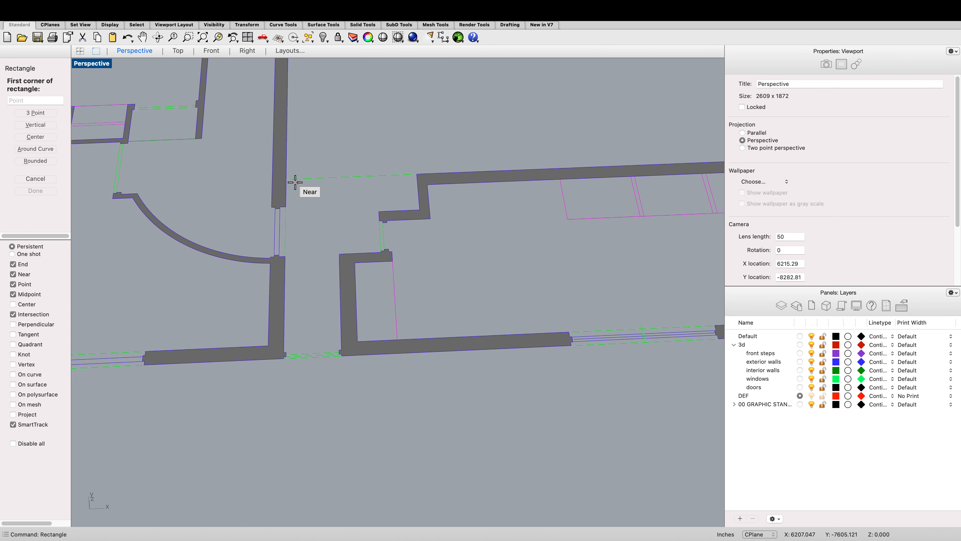
{"action": "left_click", "coordinate": [287, 179]}
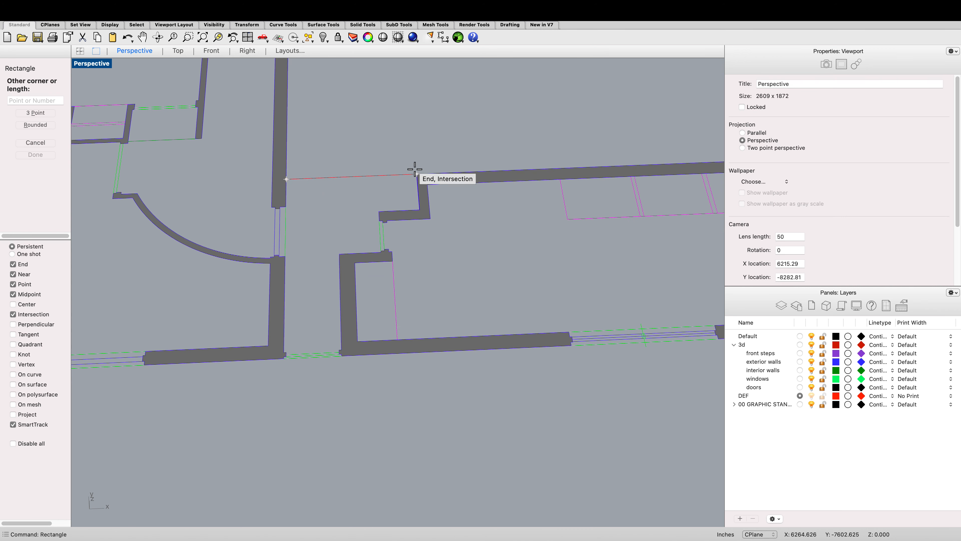
{"action": "scroll", "coordinate": [414, 169], "scroll_direction": "down", "scroll_amount": 15}
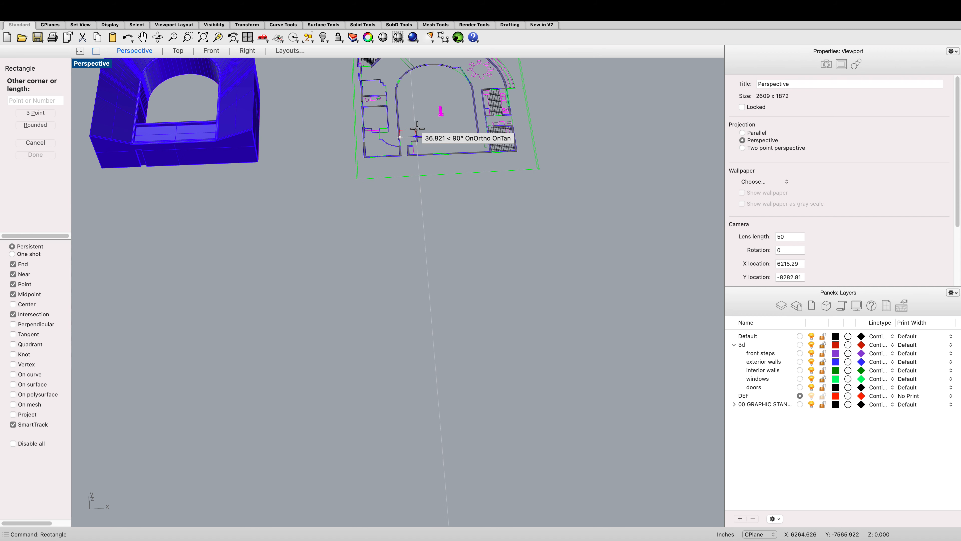
{"action": "type", "text": "11,"}
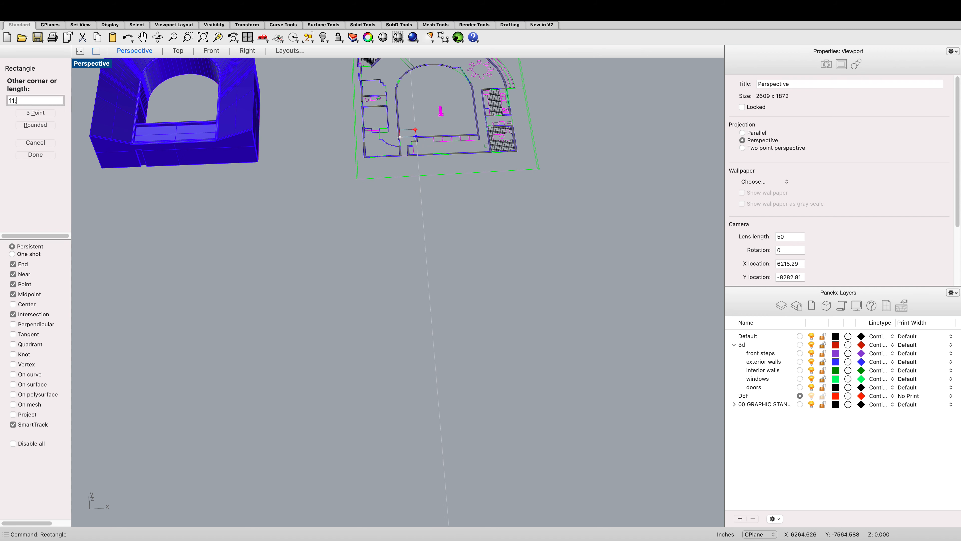
{"action": "key", "text": "BackSpace"}
{"action": "key", "text": "BackSpace"}
{"action": "key", "text": "BackSpace"}
{"action": "type", "text": "11'"}
{"action": "key", "text": "Return"}
{"action": "scroll", "coordinate": [416, 136], "scroll_direction": "up", "scroll_amount": 5}
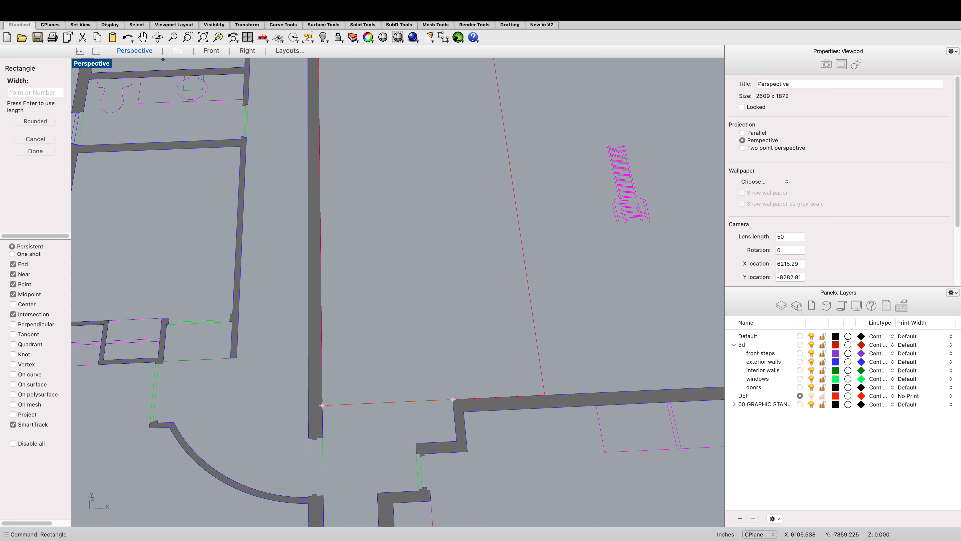
{"action": "left_click", "coordinate": [178, 50]}
{"action": "scroll", "coordinate": [387, 208], "scroll_direction": "up", "scroll_amount": 10}
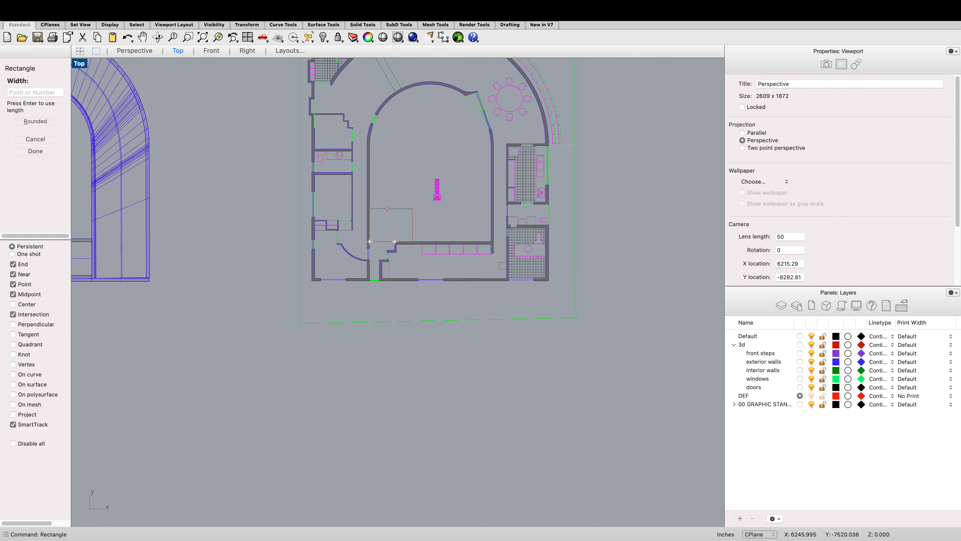
{"action": "scroll", "coordinate": [385, 227], "scroll_direction": "up", "scroll_amount": 5}
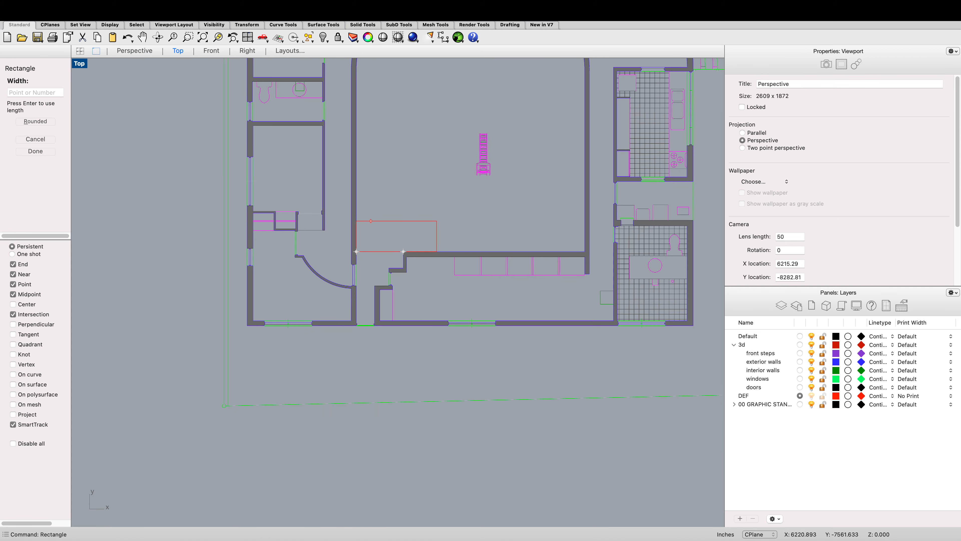
{"action": "left_click", "coordinate": [372, 211]}
{"action": "left_click", "coordinate": [374, 211]}
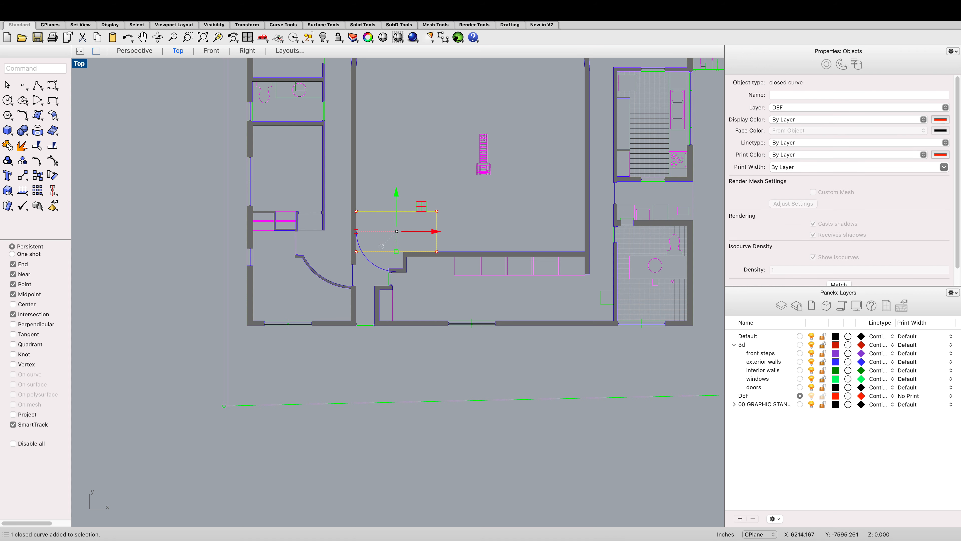
Step: Move the rectangle so its lower corner snaps onto the inner corner of the adjacent wall
{"action": "left_click_drag", "start_coordinate": [381, 247], "coordinate": [411, 247]}
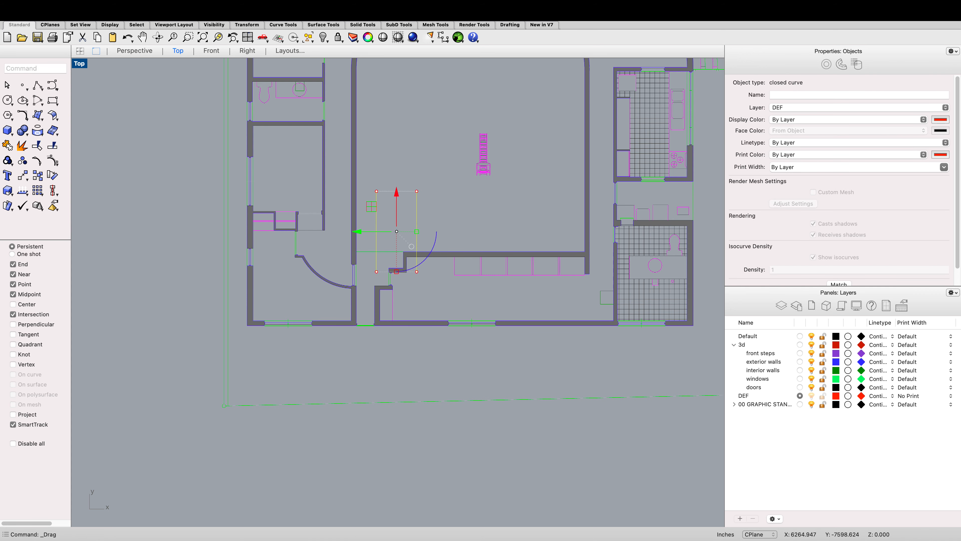
{"action": "type", "text": "m"}
{"action": "key", "text": "Return"}
{"action": "scroll", "coordinate": [403, 247], "scroll_direction": "up", "scroll_amount": 2}
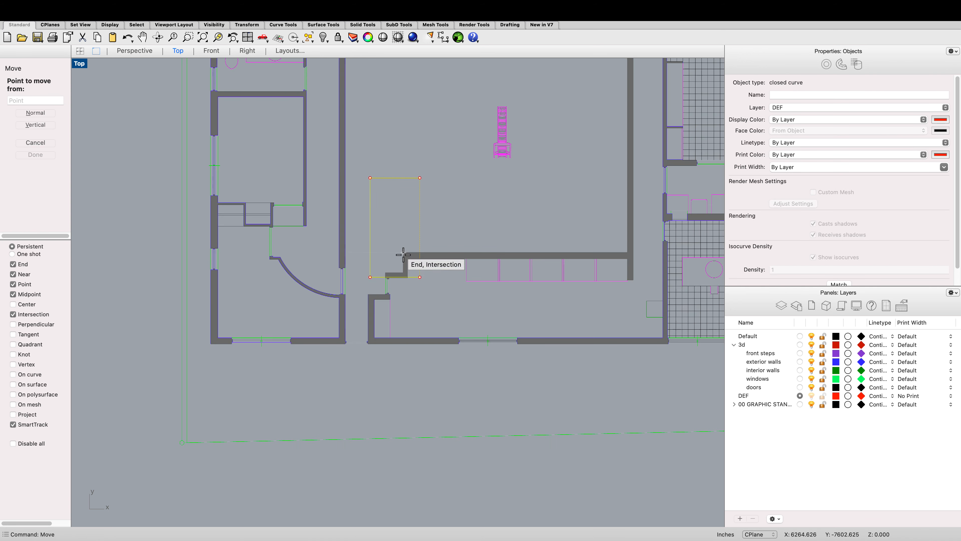
{"action": "left_click", "coordinate": [419, 276]}
{"action": "left_click", "coordinate": [404, 253]}
{"action": "scroll", "coordinate": [397, 251], "scroll_direction": "up", "scroll_amount": 1}
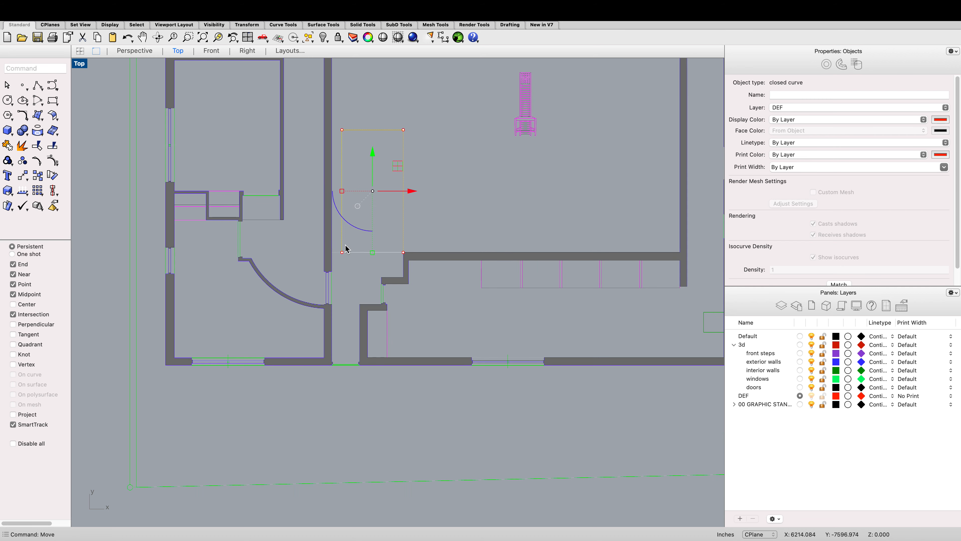
{"action": "scroll", "coordinate": [347, 250], "scroll_direction": "up", "scroll_amount": 2}
{"action": "left_click", "coordinate": [342, 268]}
{"action": "mouse_move", "coordinate": [342, 268]}
{"action": "left_mouse_down"}
{"action": "mouse_move", "coordinate": [334, 268]}
{"action": "mouse_move", "coordinate": [348, 270]}
{"action": "left_mouse_up"}
{"action": "key", "text": "super+z"}
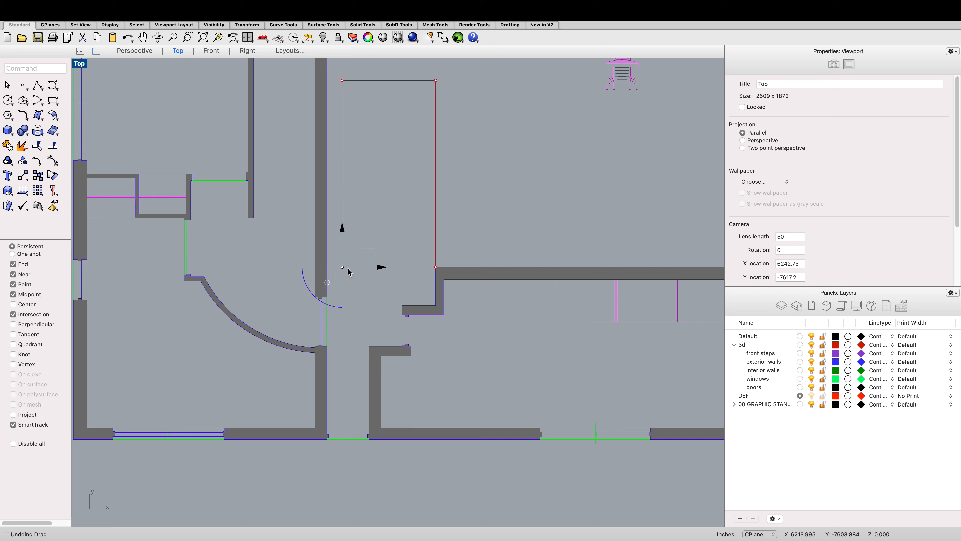
{"action": "left_click", "coordinate": [437, 199]}
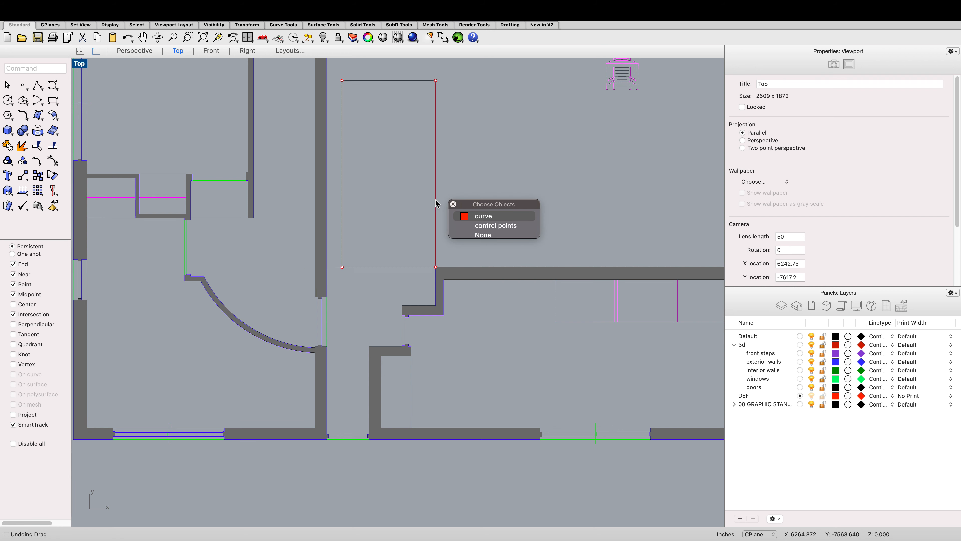
{"action": "key", "text": "Escape"}
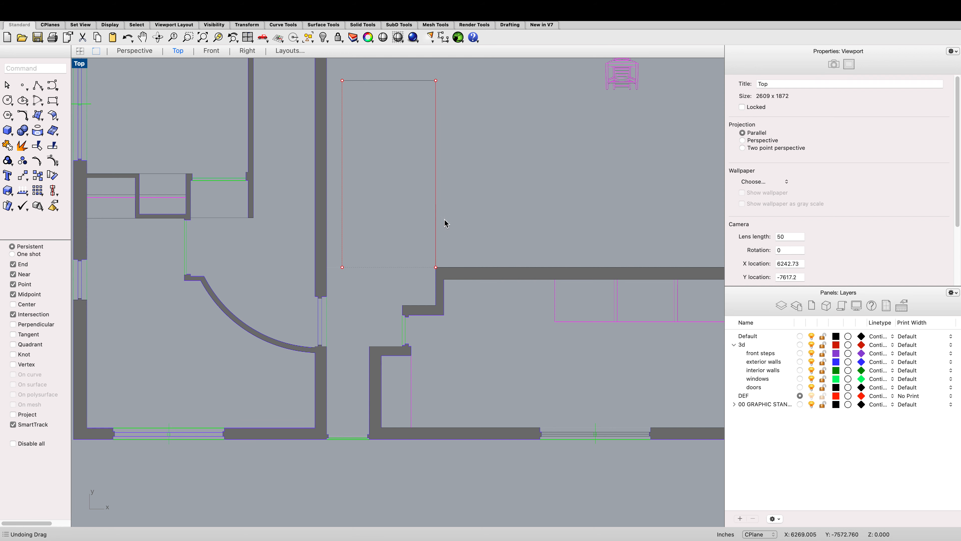
{"action": "left_click", "coordinate": [437, 224]}
{"action": "type", "text": "move"}
{"action": "key", "text": "Return"}
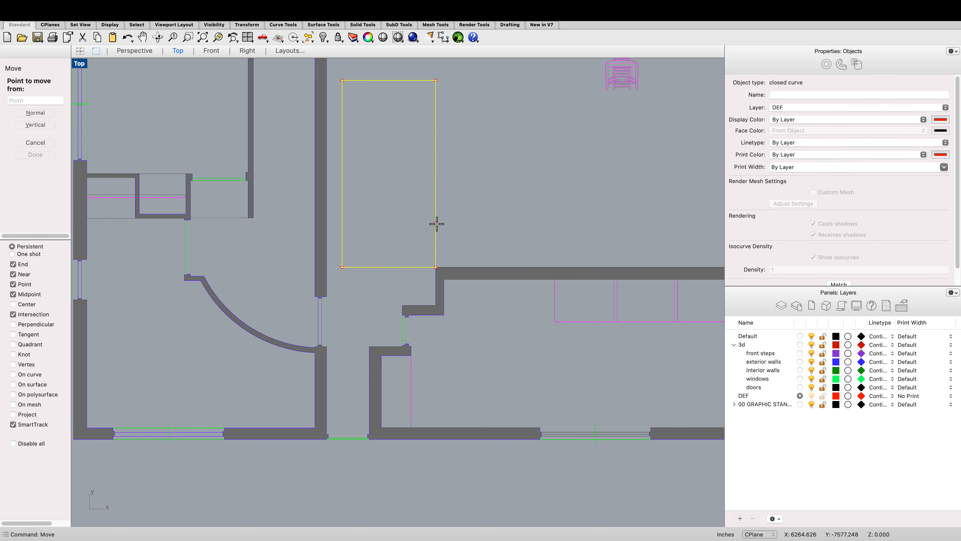
{"action": "key", "text": "Escape"}
Step: Stretch the rectangle in one direction with Scale1D so its edge reaches the face of the wall
{"action": "type", "text": "scale1d"}
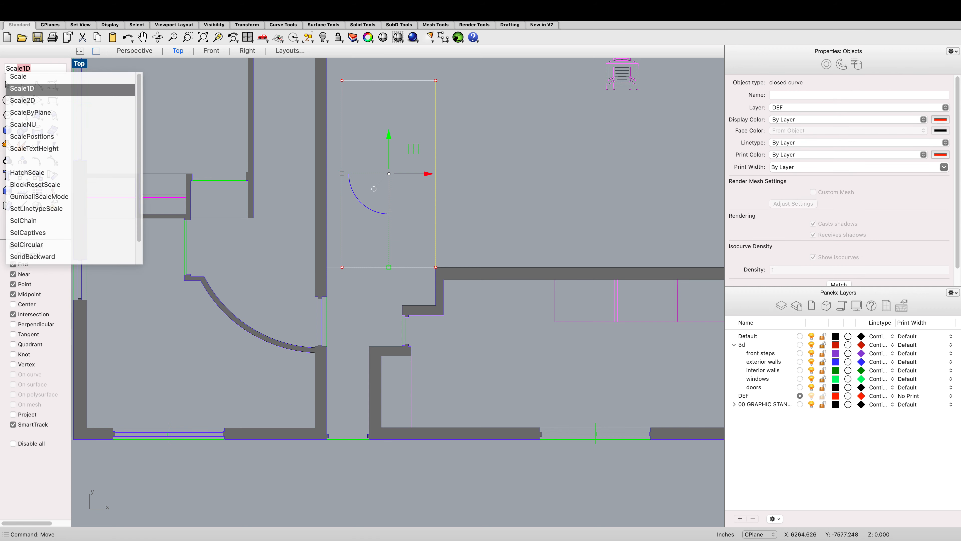
{"action": "key", "text": "Return"}
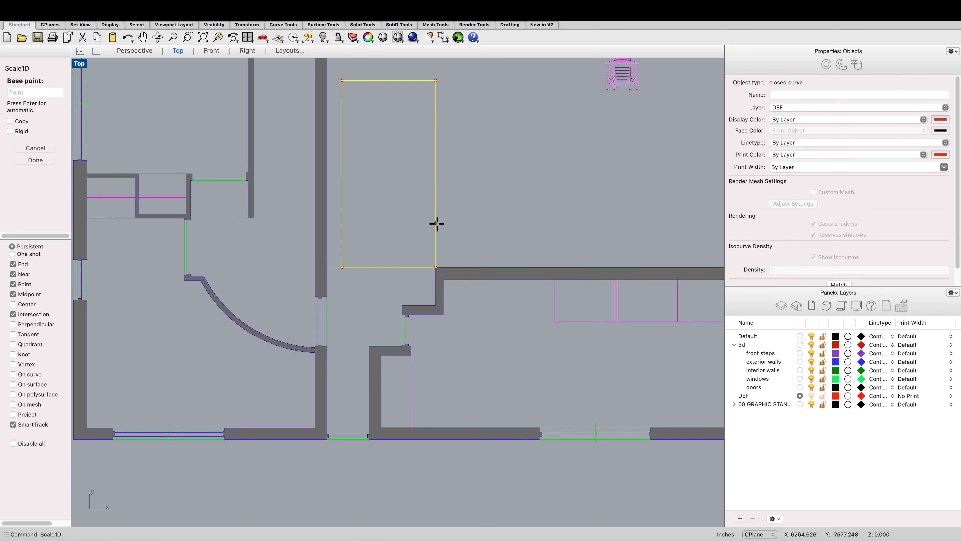
{"action": "left_click", "coordinate": [436, 267]}
{"action": "left_click", "coordinate": [342, 267]}
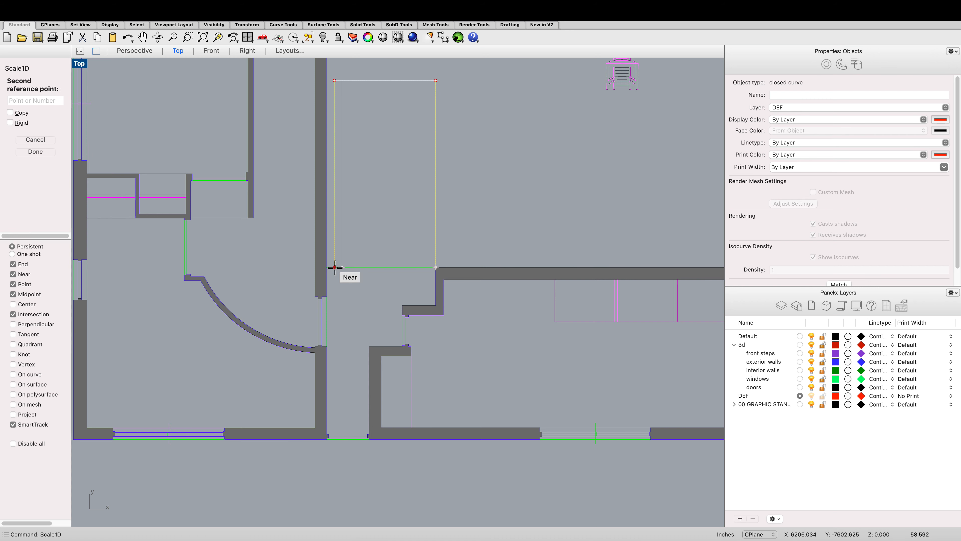
{"action": "left_click", "coordinate": [326, 266]}
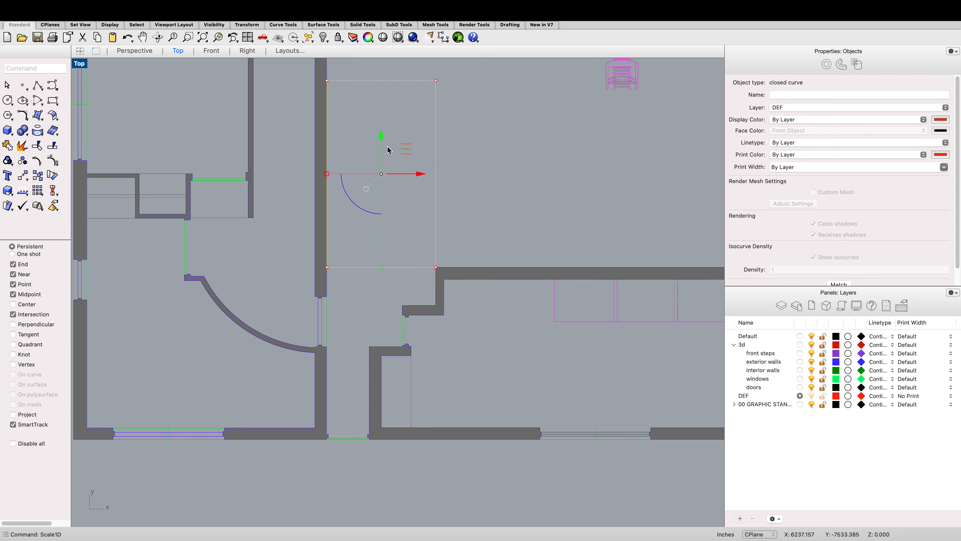
Step: Drag the rectangle from the traced plan onto the matching spot of the swept wall model in the Top view
{"action": "mouse_move", "coordinate": [384, 140]}
{"action": "left_mouse_down"}
{"action": "mouse_move", "coordinate": [397, 194]}
{"action": "mouse_move", "coordinate": [327, 193]}
{"action": "left_mouse_up"}
{"action": "scroll", "coordinate": [385, 145], "scroll_direction": "down", "scroll_amount": 20}
{"action": "left_click_drag", "start_coordinate": [440, 200], "coordinate": [295, 129]}
{"action": "scroll", "coordinate": [297, 178], "scroll_direction": "up", "scroll_amount": 2}
{"action": "scroll", "coordinate": [297, 177], "scroll_direction": "up", "scroll_amount": 8}
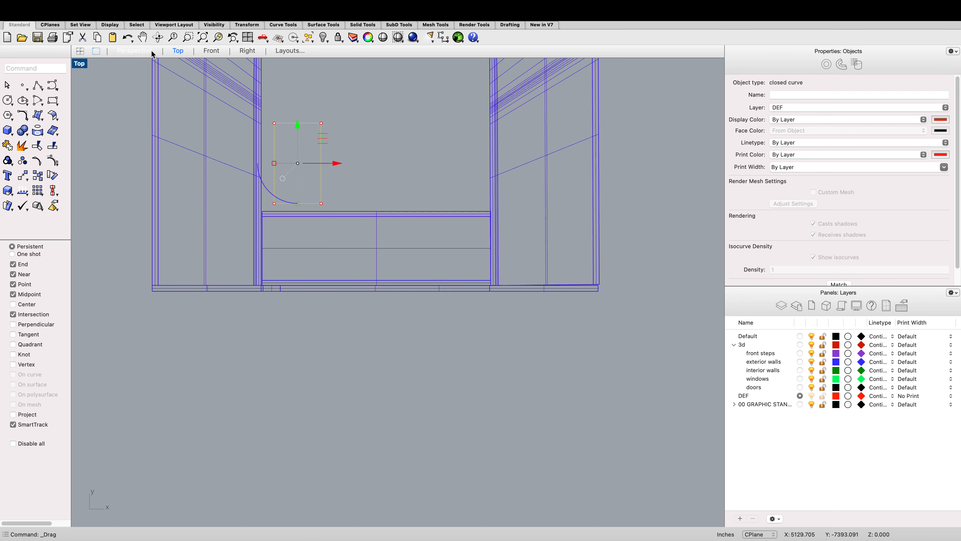
Step: Check the rectangle's placement on the wall model in the Perspective and Front views
{"action": "left_click", "coordinate": [134, 50]}
{"action": "scroll", "coordinate": [293, 225], "scroll_direction": "down", "scroll_amount": 5}
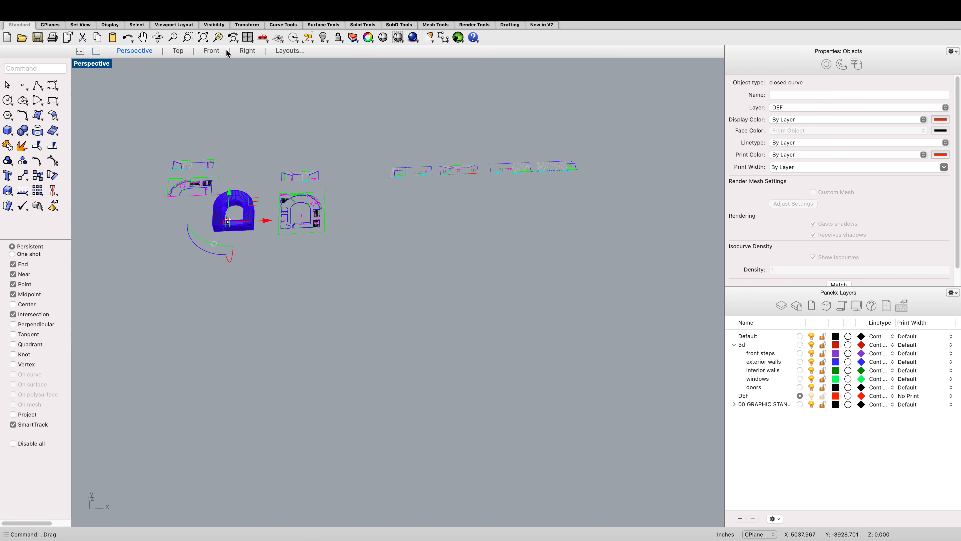
{"action": "left_click", "coordinate": [157, 37]}
{"action": "left_click_drag", "start_coordinate": [354, 186], "coordinate": [283, 177]}
{"action": "key", "text": "Escape"}
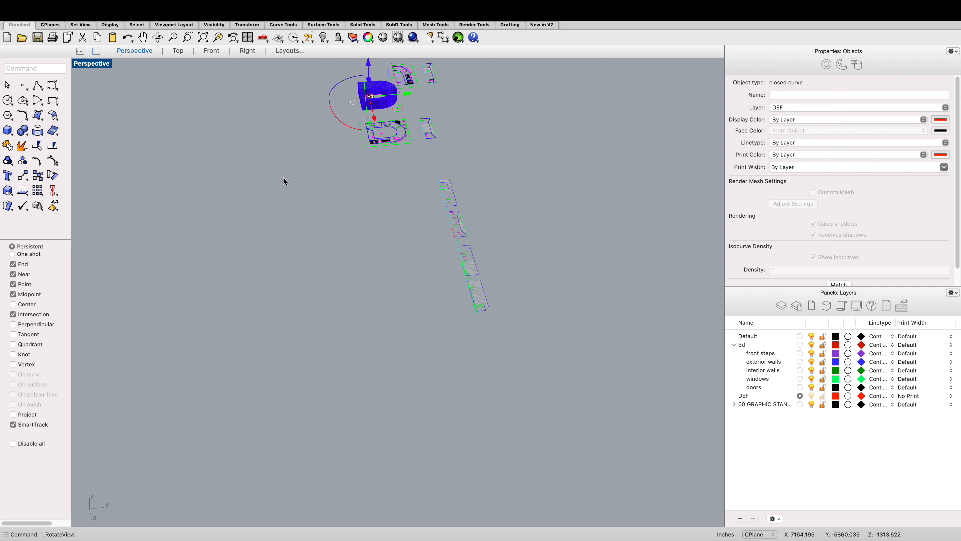
{"action": "scroll", "coordinate": [283, 177], "scroll_direction": "down", "scroll_amount": 2}
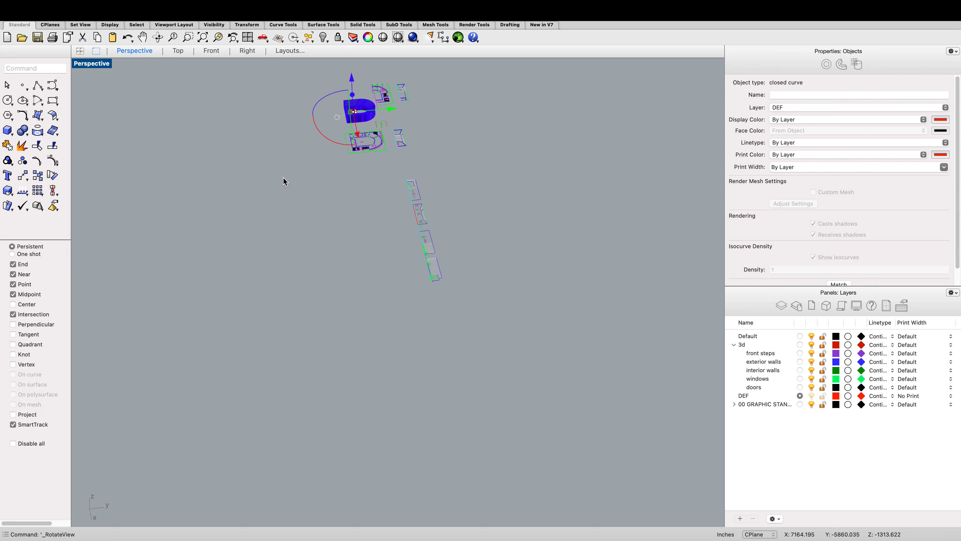
{"action": "scroll", "coordinate": [267, 57], "scroll_direction": "up", "scroll_amount": 2}
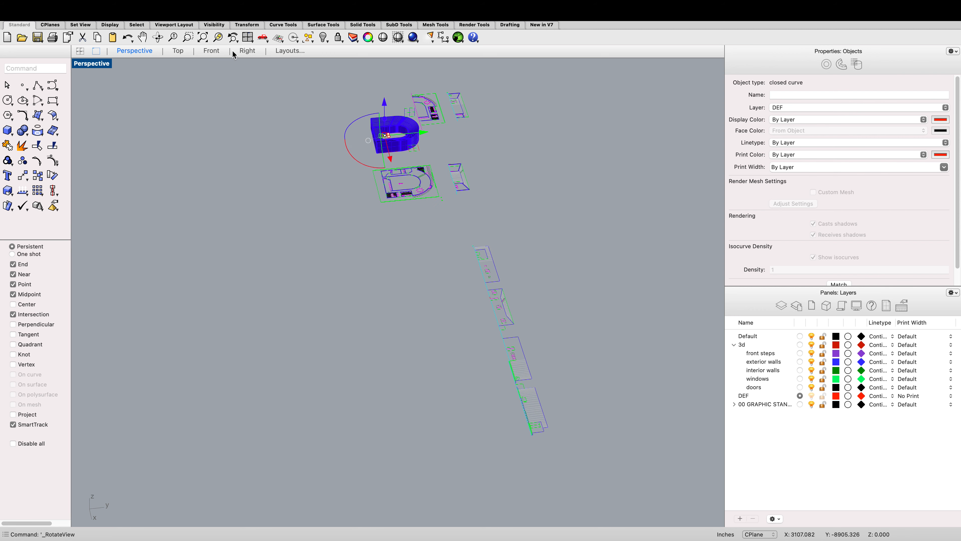
{"action": "left_click", "coordinate": [211, 50]}
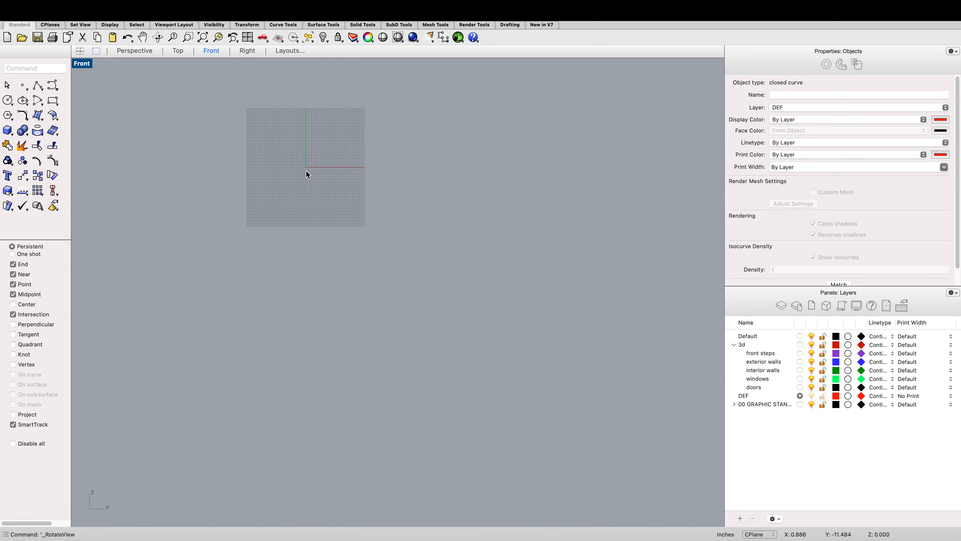
{"action": "scroll", "coordinate": [306, 169], "scroll_direction": "down", "scroll_amount": 12}
{"action": "scroll", "coordinate": [306, 170], "scroll_direction": "down", "scroll_amount": 4}
{"action": "scroll", "coordinate": [575, 155], "scroll_direction": "up", "scroll_amount": 8}
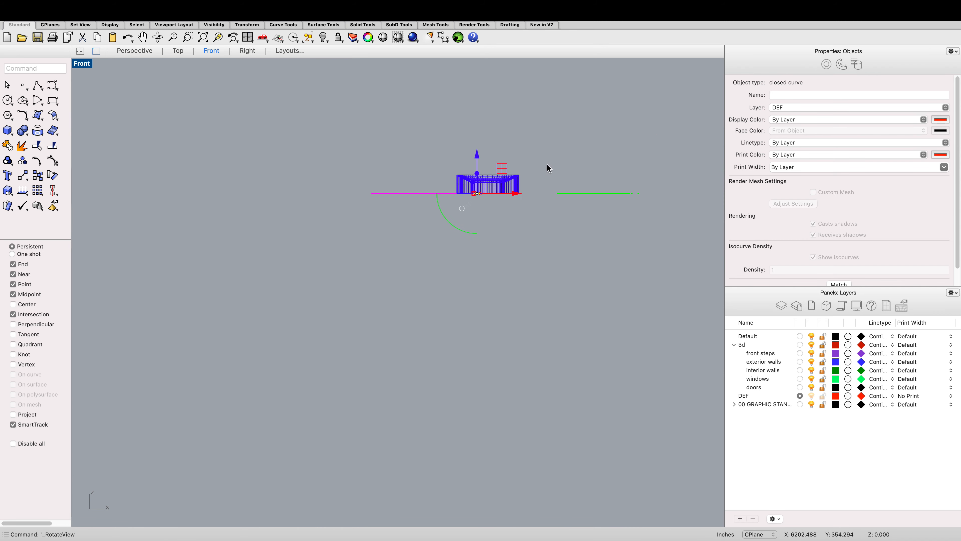
Step: Try to create a cut plane through the building in the Right view
{"action": "scroll", "coordinate": [526, 168], "scroll_direction": "up", "scroll_amount": 5}
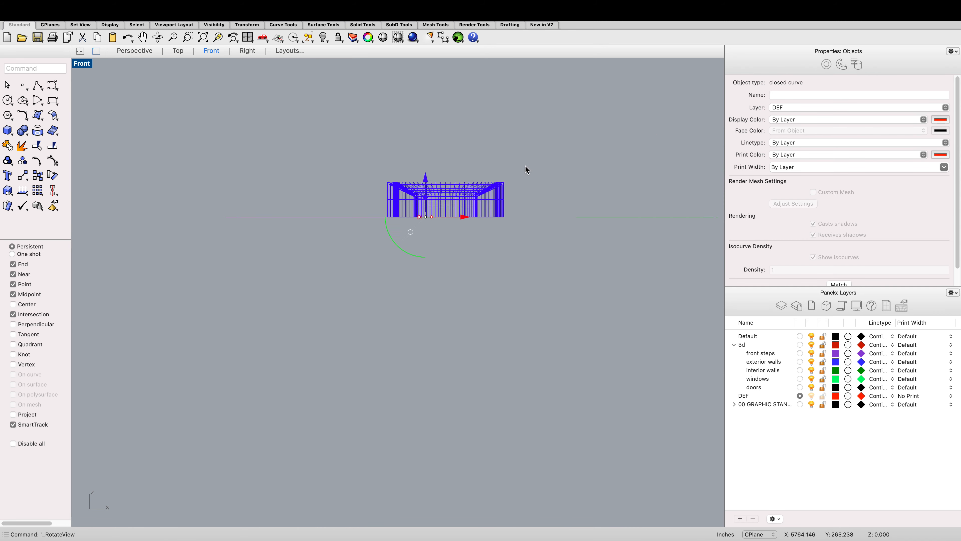
{"action": "left_click", "coordinate": [244, 52]}
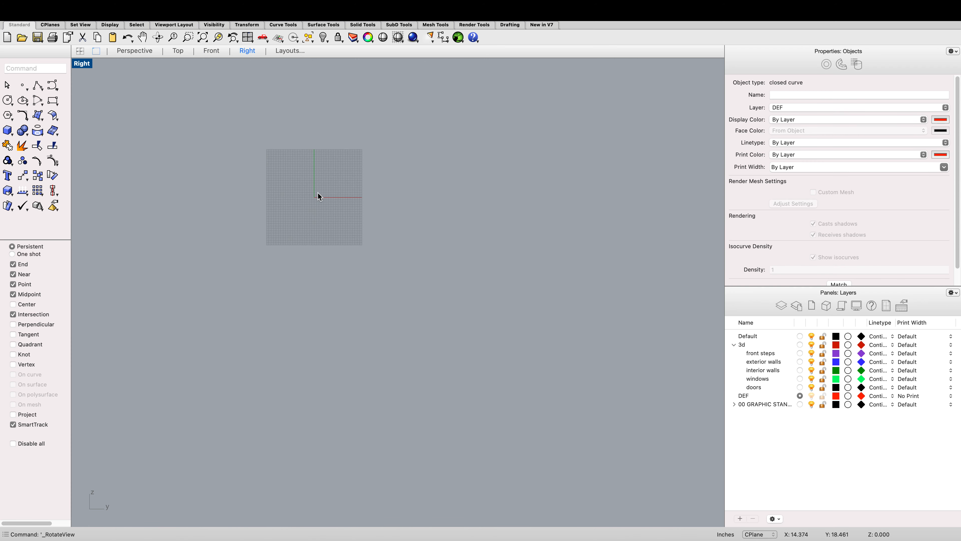
{"action": "type", "text": "zs"}
{"action": "key", "text": "Return"}
{"action": "scroll", "coordinate": [318, 193], "scroll_direction": "down", "scroll_amount": 15}
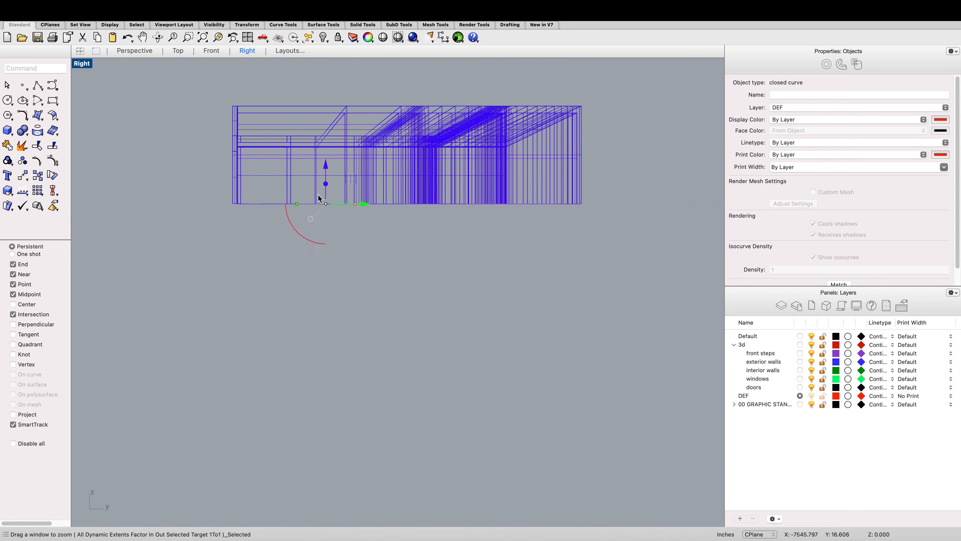
{"action": "type", "text": "Cut"}
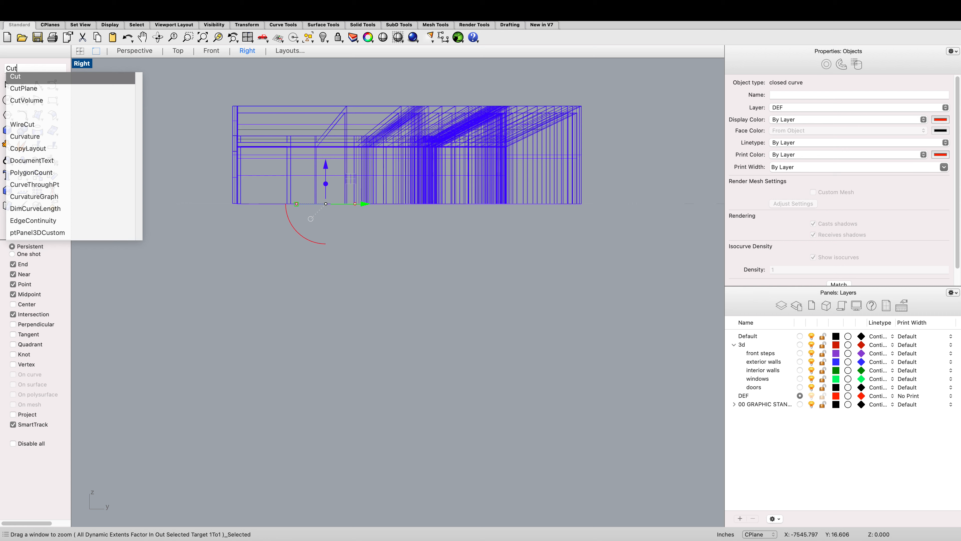
{"action": "type", "text": "Plane"}
{"action": "key", "text": "Return"}
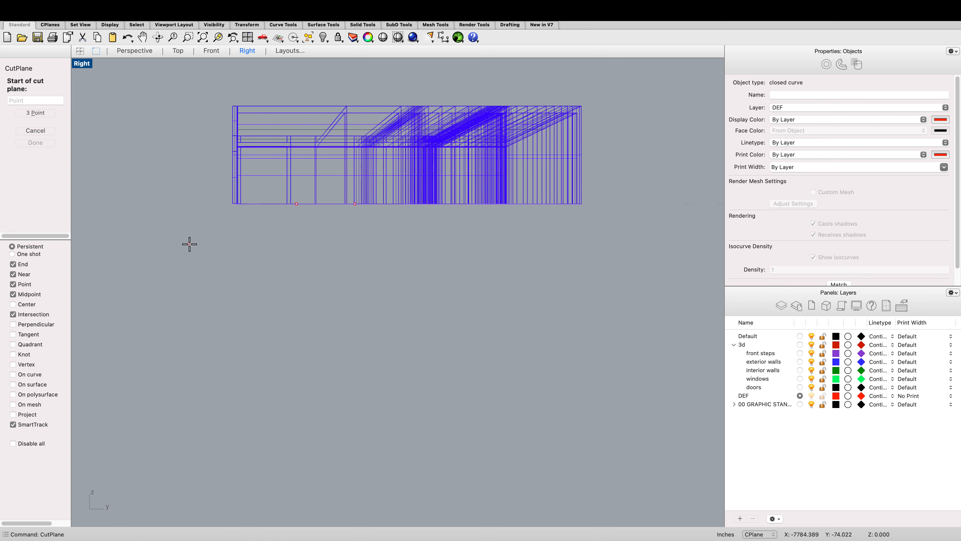
{"action": "left_click", "coordinate": [195, 258]}
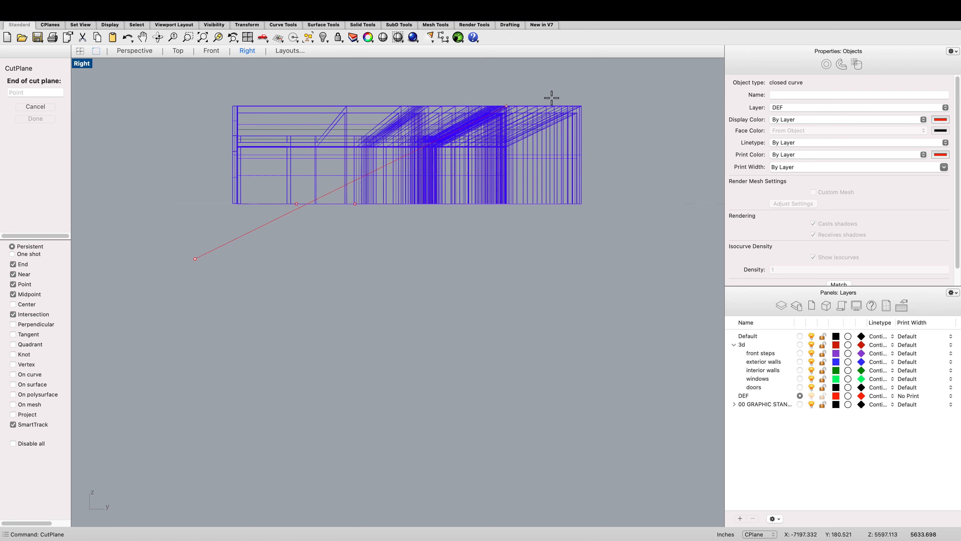
{"action": "left_click", "coordinate": [610, 264]}
{"action": "scroll", "coordinate": [313, 260], "scroll_direction": "up", "scroll_amount": 3}
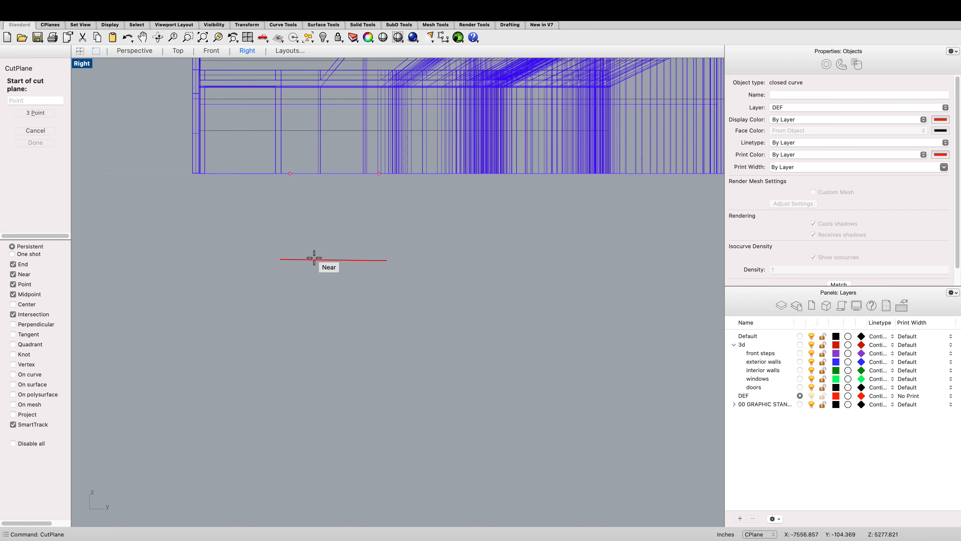
{"action": "key", "text": "Escape"}
Step: Create a three-point cut plane through the building in the Right view
{"action": "type", "text": "`"}
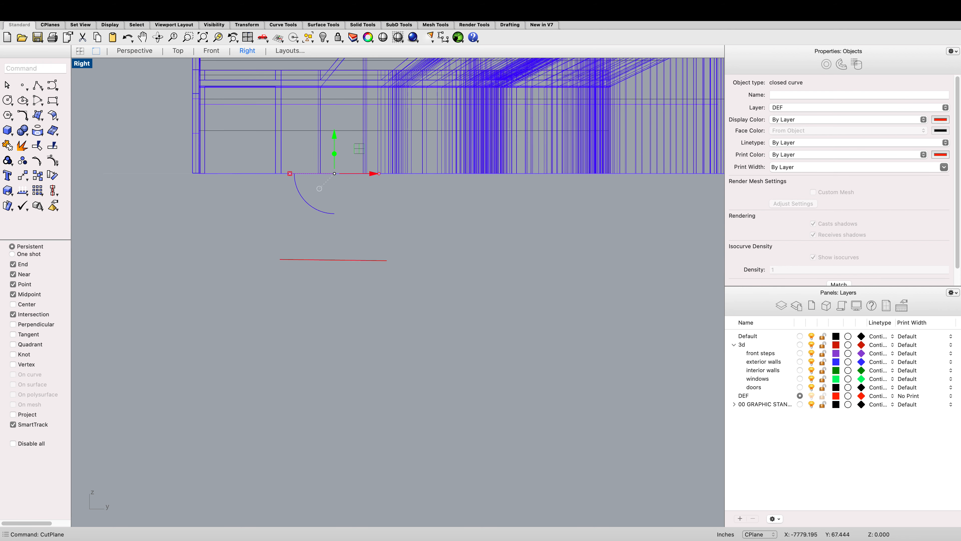
{"action": "type", "text": "Pla"}
{"action": "key", "text": "Return"}
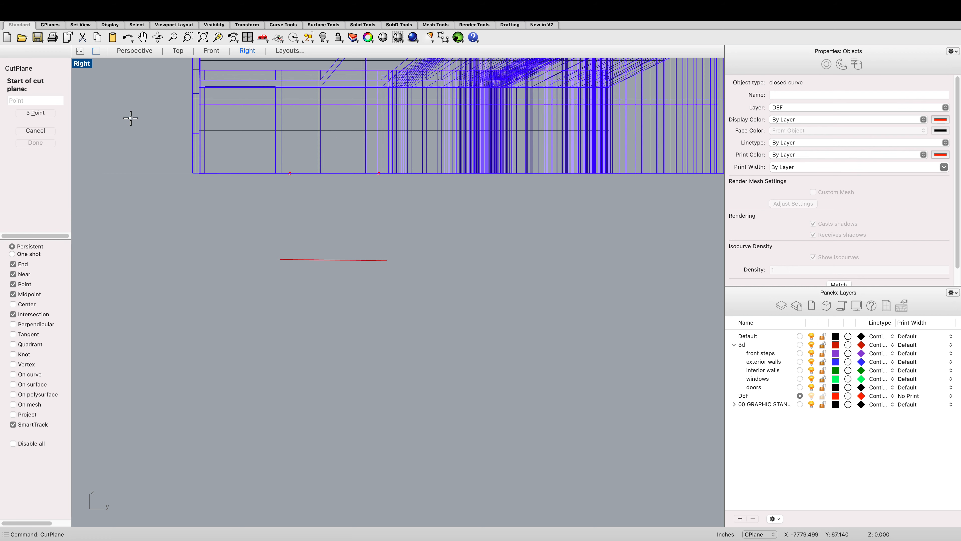
{"action": "left_click", "coordinate": [40, 112]}
{"action": "scroll", "coordinate": [151, 176], "scroll_direction": "down", "scroll_amount": 2}
{"action": "left_click", "coordinate": [161, 222]}
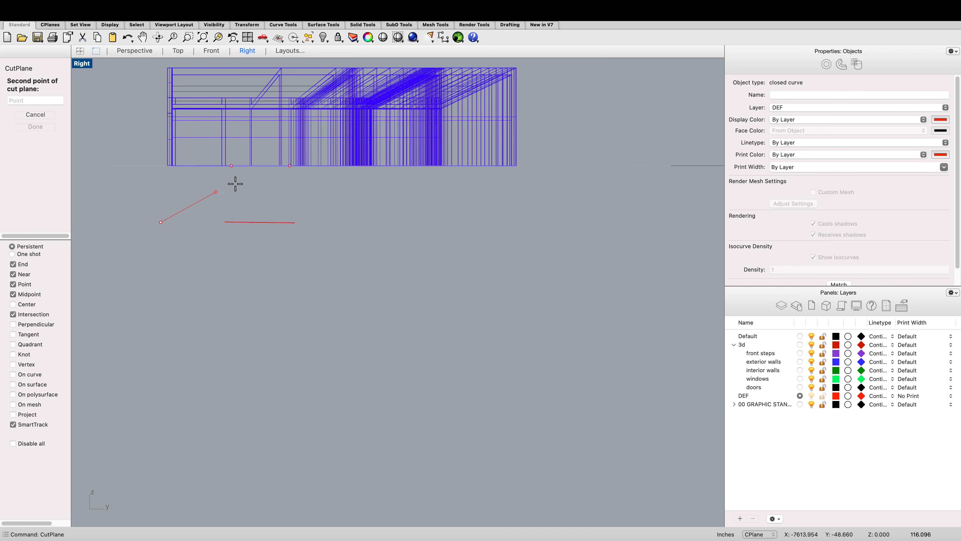
{"action": "left_click", "coordinate": [535, 221]}
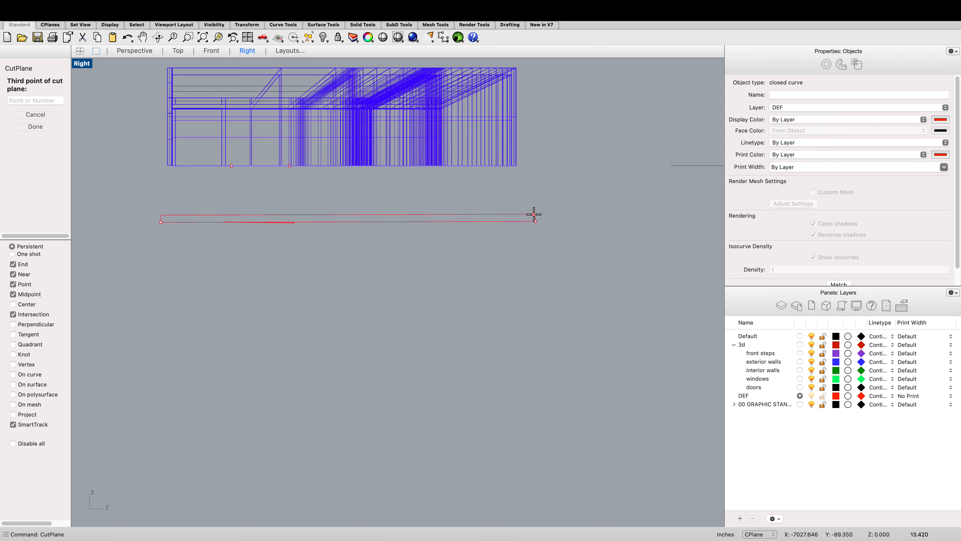
{"action": "scroll", "coordinate": [493, 125], "scroll_direction": "down", "scroll_amount": 2}
{"action": "scroll", "coordinate": [500, 123], "scroll_direction": "up", "scroll_amount": 2}
{"action": "left_click", "coordinate": [499, 121]}
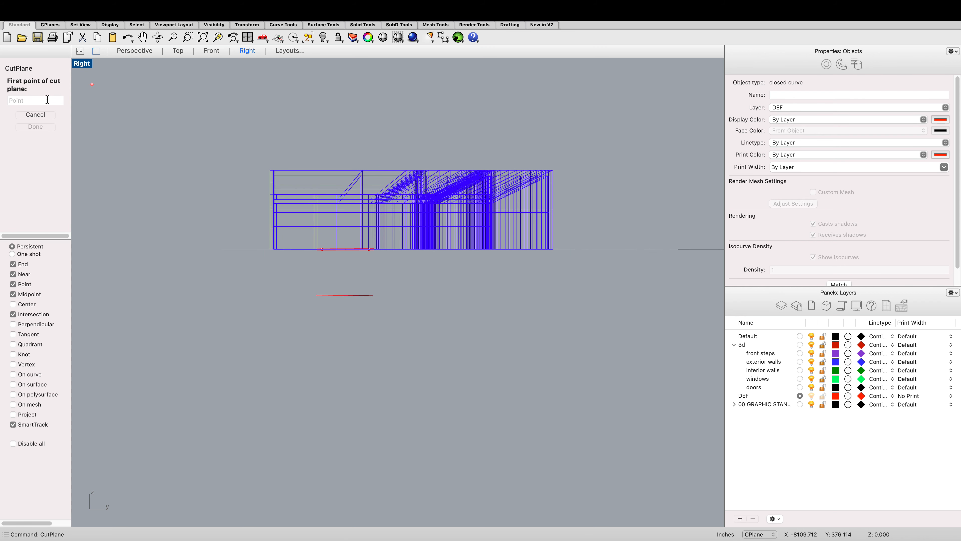
{"action": "left_click", "coordinate": [232, 131]}
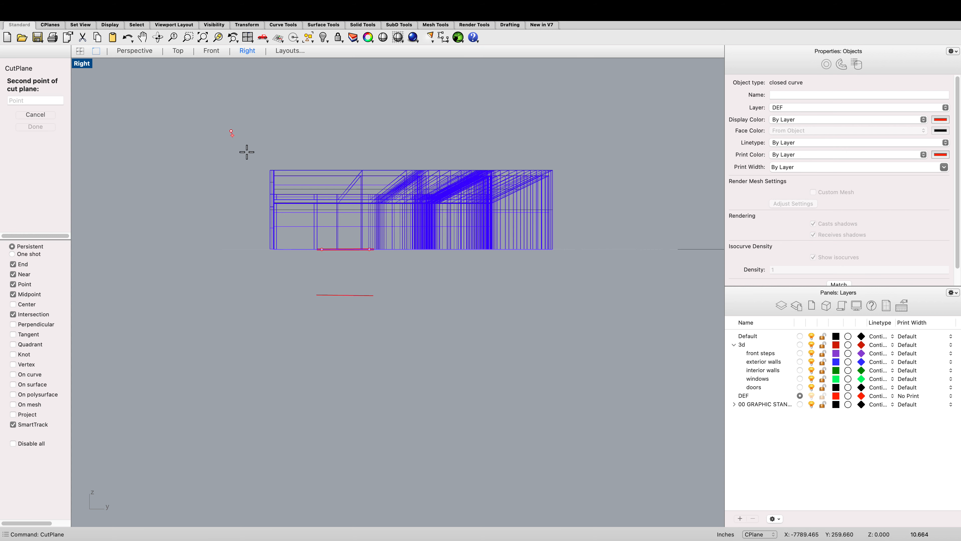
{"action": "left_click", "coordinate": [273, 183]}
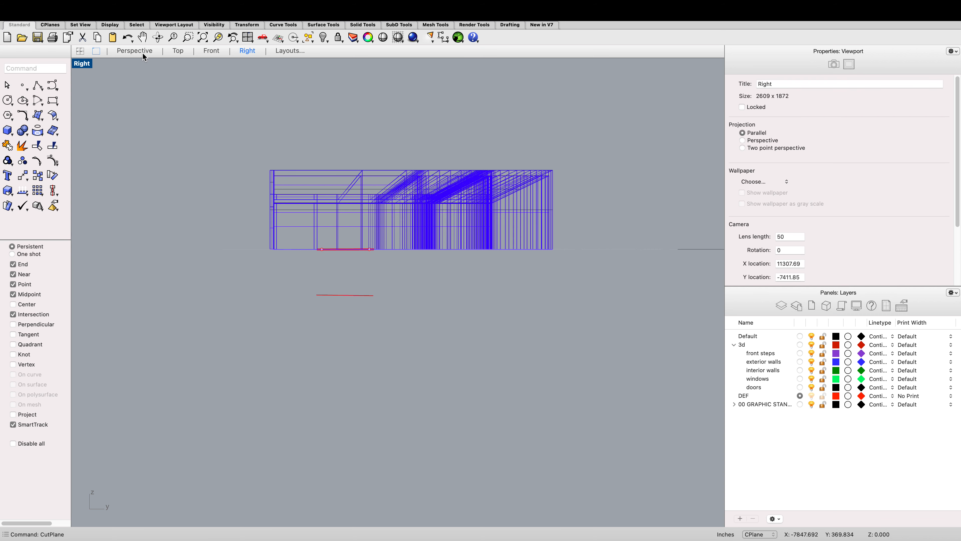
Step: Delete the cut plane surface lying over the window rectangle in the Top view
{"action": "left_click", "coordinate": [162, 52]}
{"action": "left_click", "coordinate": [177, 53]}
{"action": "scroll", "coordinate": [294, 134], "scroll_direction": "up", "scroll_amount": 4}
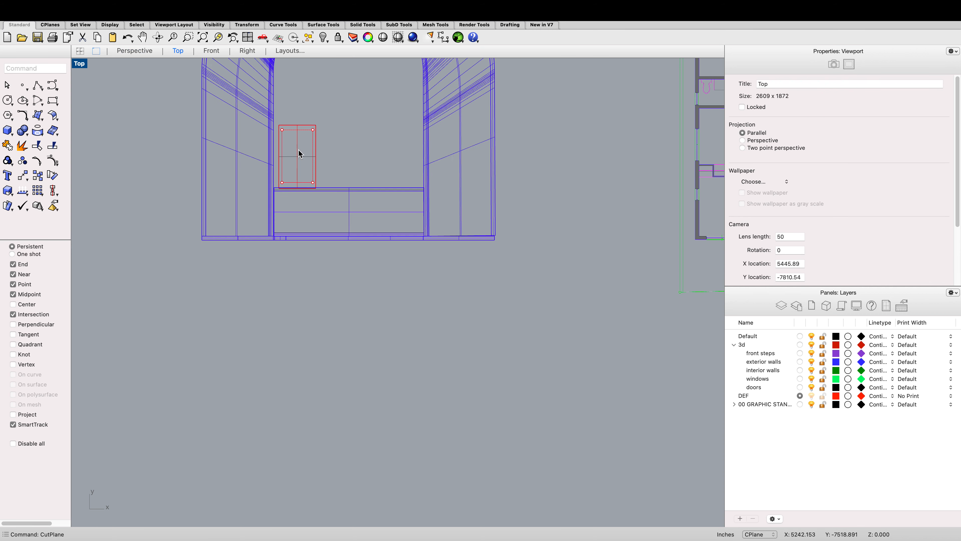
{"action": "left_click", "coordinate": [295, 133]}
{"action": "scroll", "coordinate": [294, 123], "scroll_direction": "down", "scroll_amount": 3}
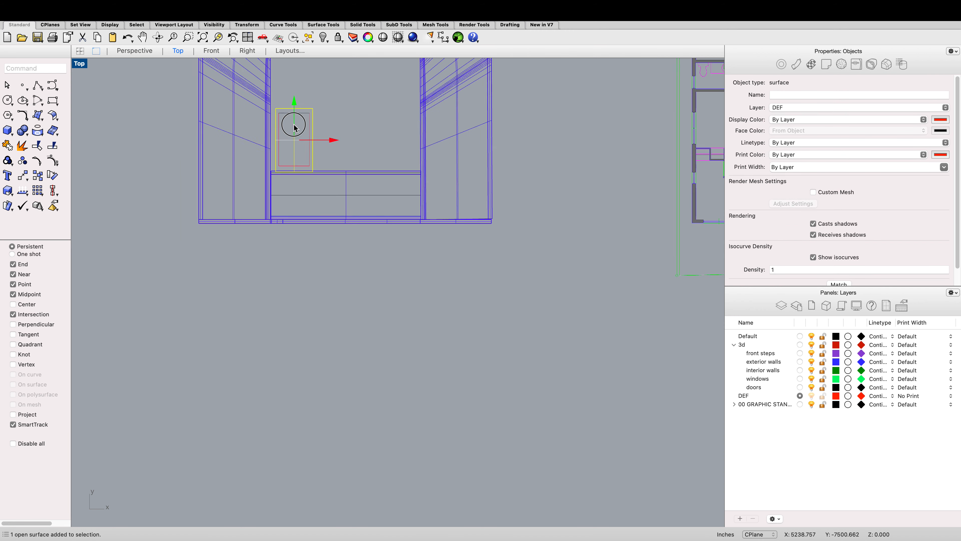
{"action": "scroll", "coordinate": [294, 123], "scroll_direction": "up", "scroll_amount": 2}
{"action": "left_click", "coordinate": [293, 121]}
{"action": "left_click", "coordinate": [358, 163]}
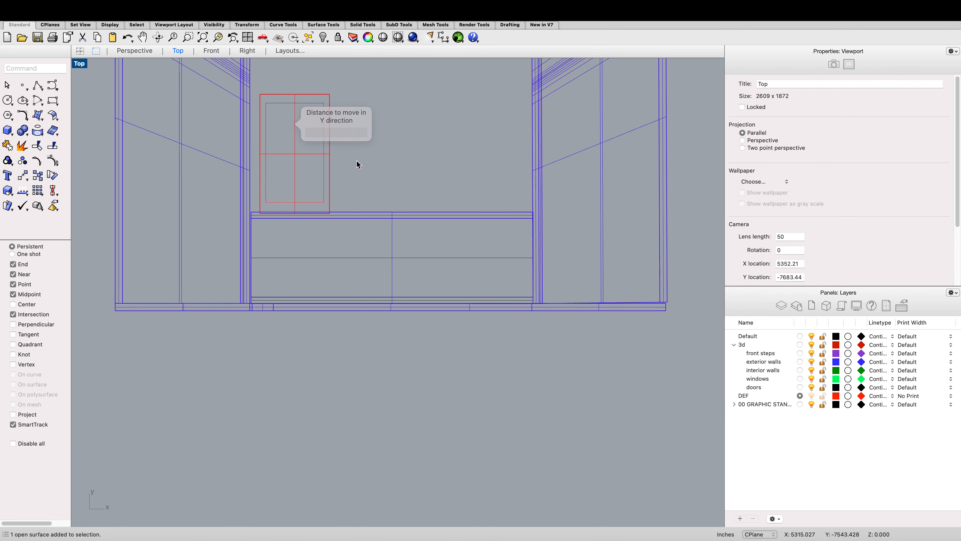
{"action": "left_click", "coordinate": [332, 167]}
{"action": "left_click", "coordinate": [295, 119]}
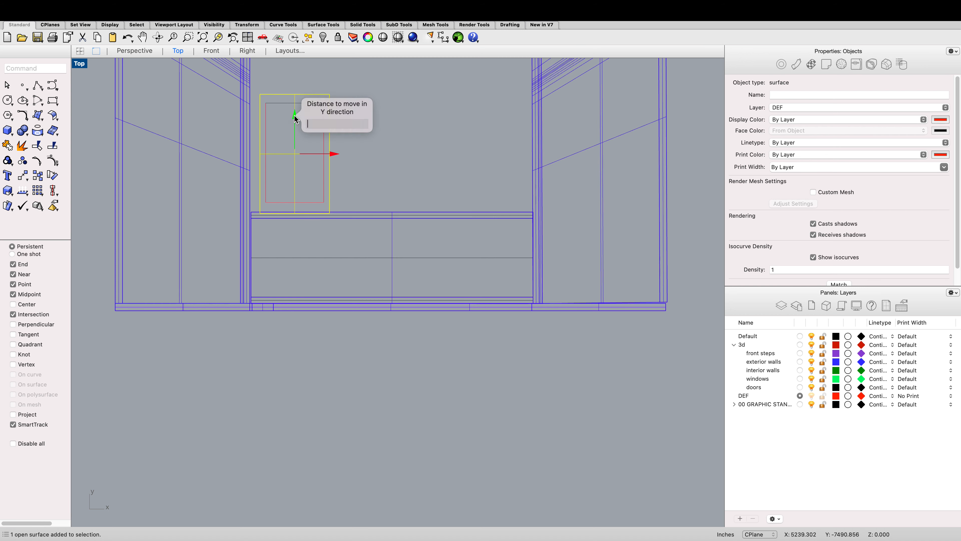
{"action": "left_click", "coordinate": [319, 95]}
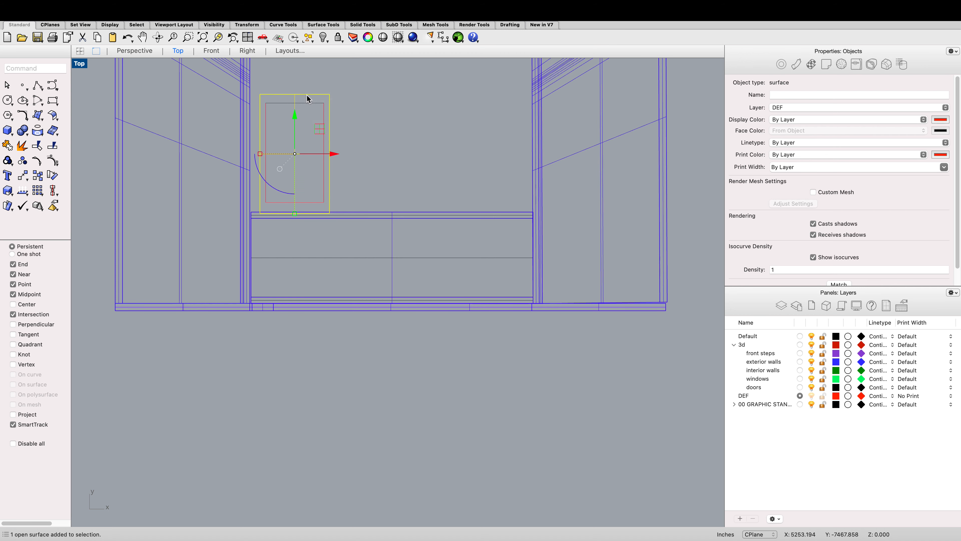
{"action": "key", "text": "Delete"}
{"action": "scroll", "coordinate": [308, 106], "scroll_direction": "down", "scroll_amount": 10}
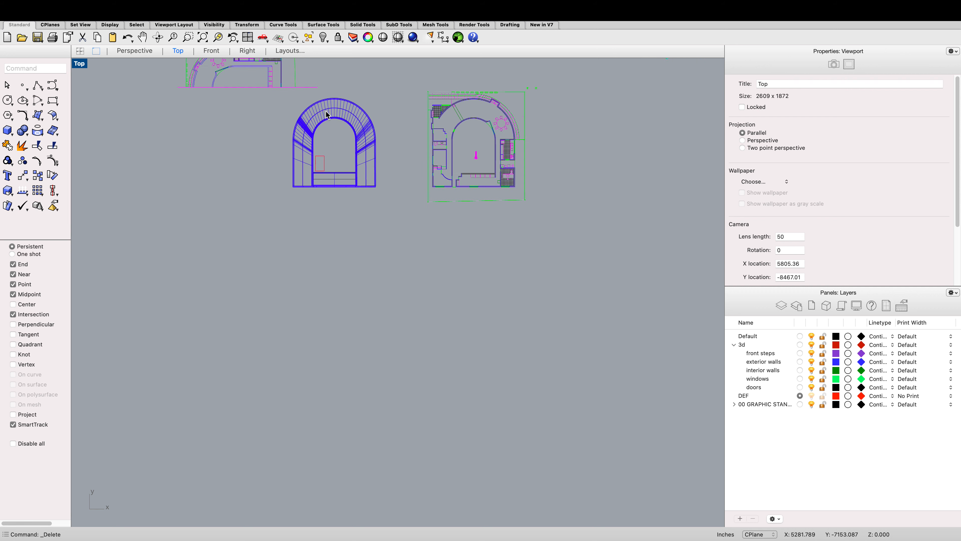
{"action": "type", "text": "CutPlane"}
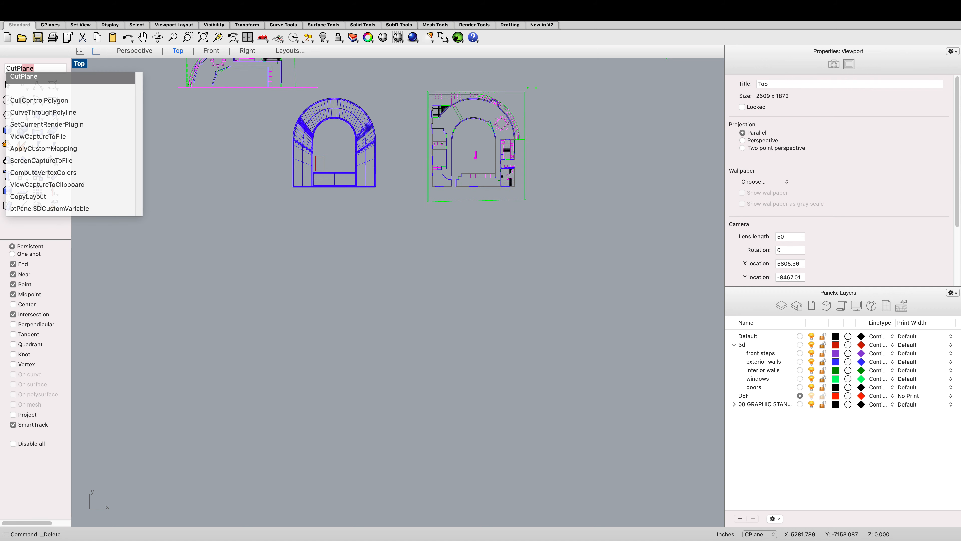
{"action": "key", "text": "Return"}
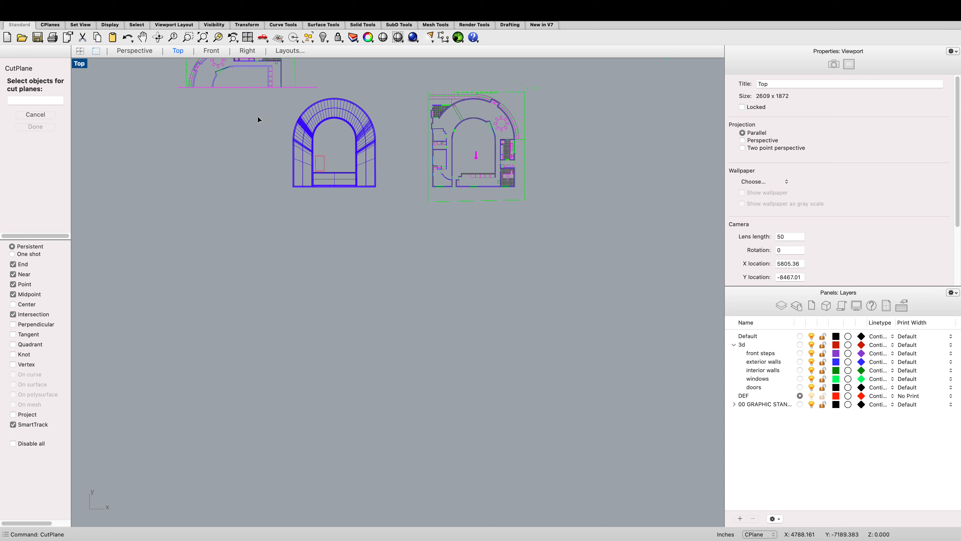
{"action": "key", "text": "Escape"}
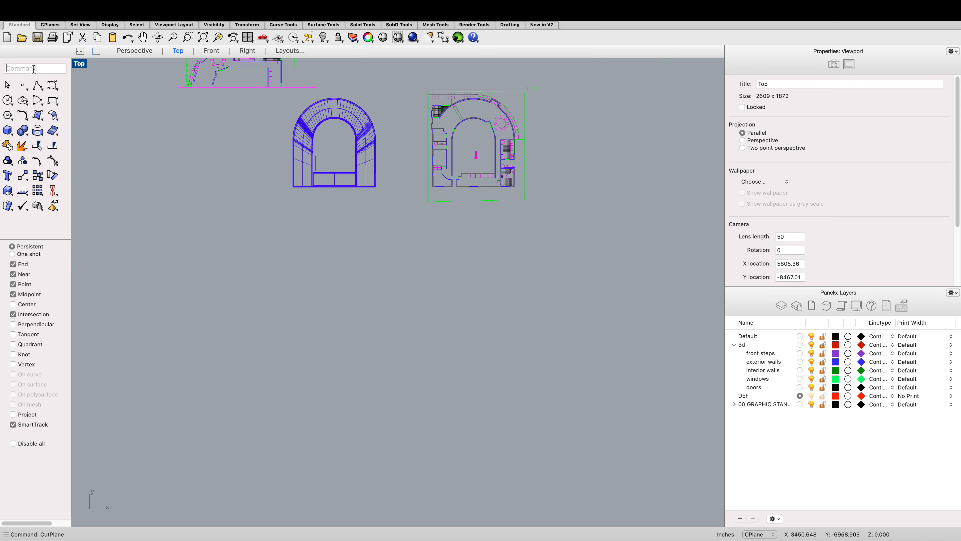
{"action": "type", "text": "clip"}
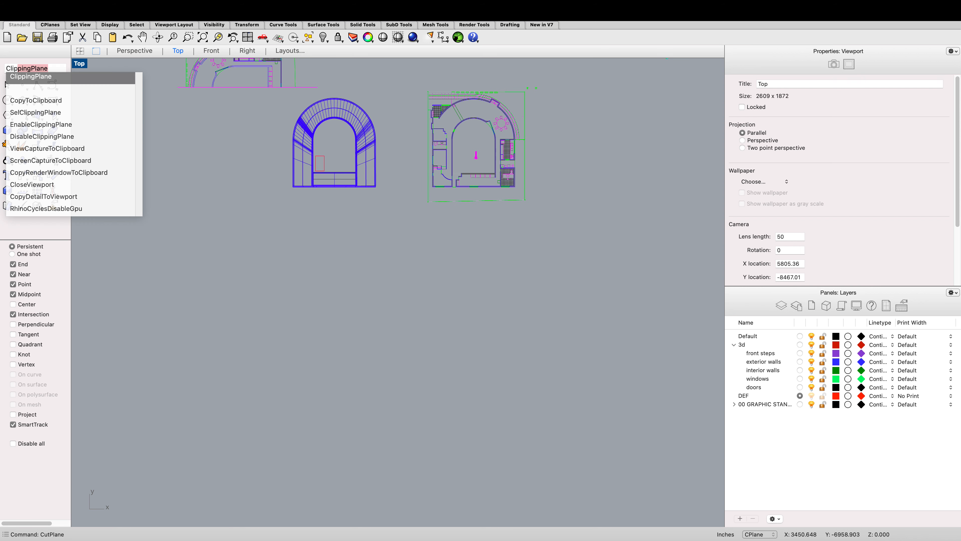
{"action": "key", "text": "Escape"}
Step: Draw a rectangular clipping plane over the building in the Front view
{"action": "left_click", "coordinate": [222, 53]}
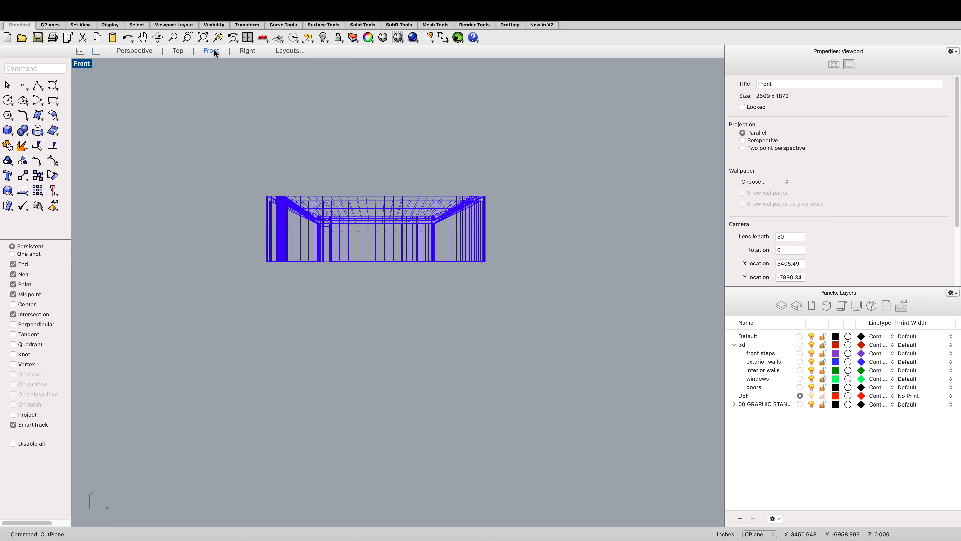
{"action": "scroll", "coordinate": [286, 111], "scroll_direction": "down", "scroll_amount": 2}
{"action": "type", "text": "clip"}
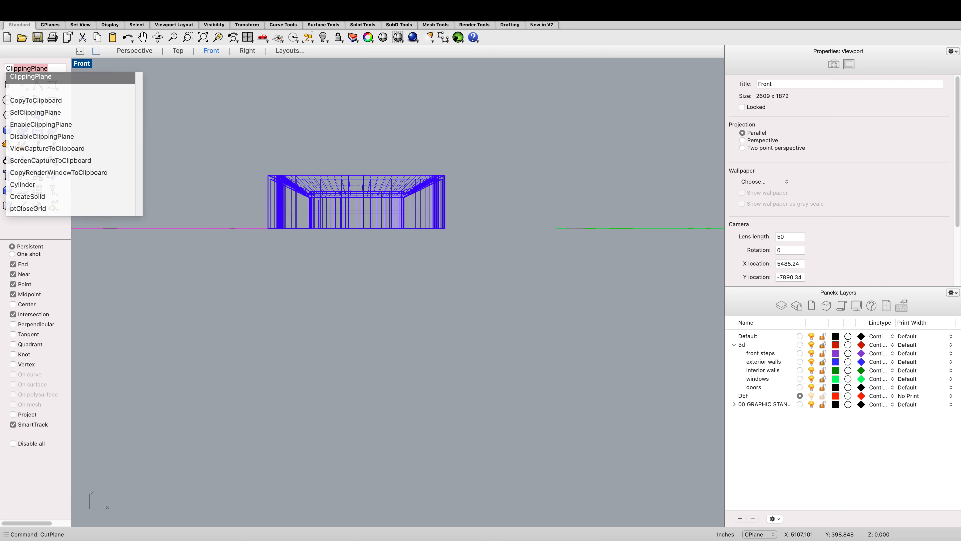
{"action": "key", "text": "Return"}
{"action": "scroll", "coordinate": [269, 158], "scroll_direction": "down", "scroll_amount": 5}
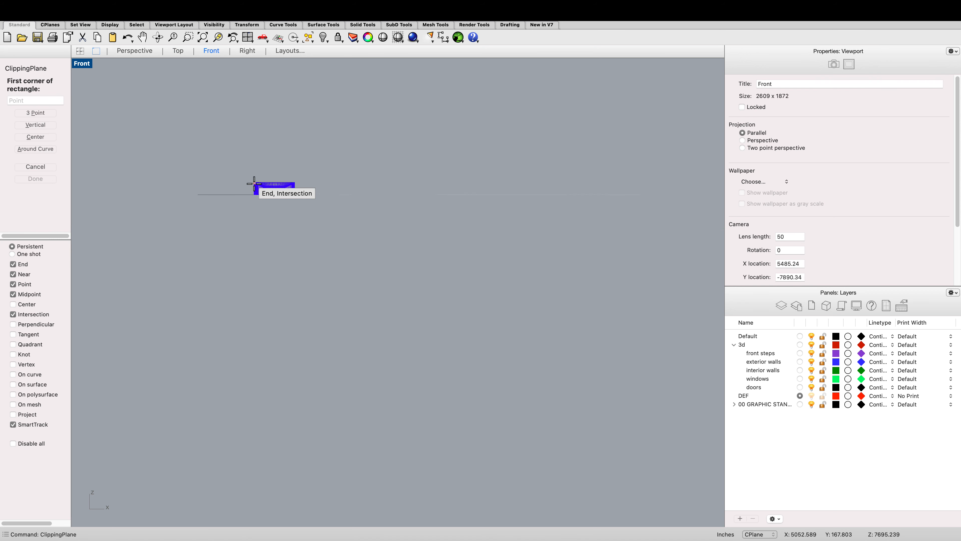
{"action": "scroll", "coordinate": [256, 204], "scroll_direction": "up", "scroll_amount": 5}
{"action": "left_click", "coordinate": [238, 244]}
{"action": "left_click", "coordinate": [422, 111]}
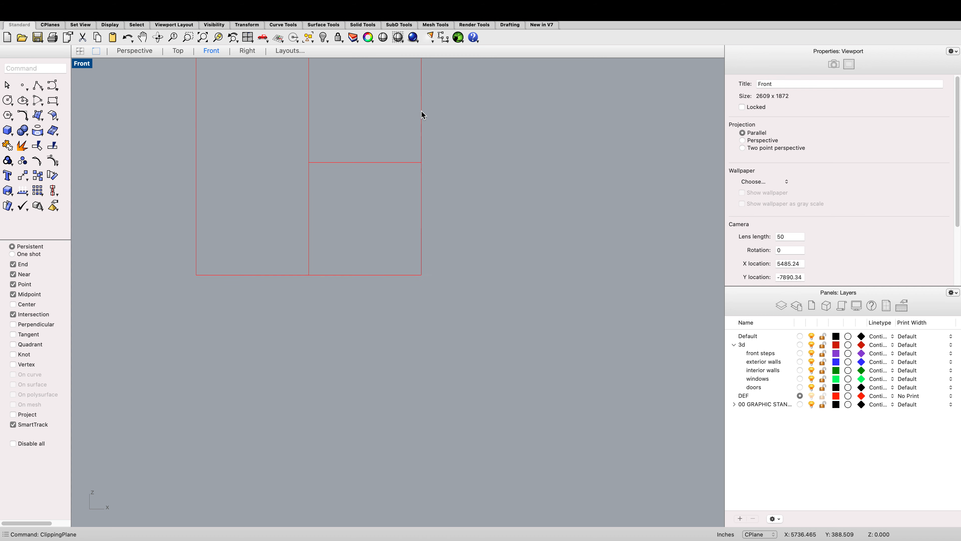
Step: Inspect the new clipping plane in the Top, Right and Front views
{"action": "scroll", "coordinate": [400, 159], "scroll_direction": "down", "scroll_amount": 3}
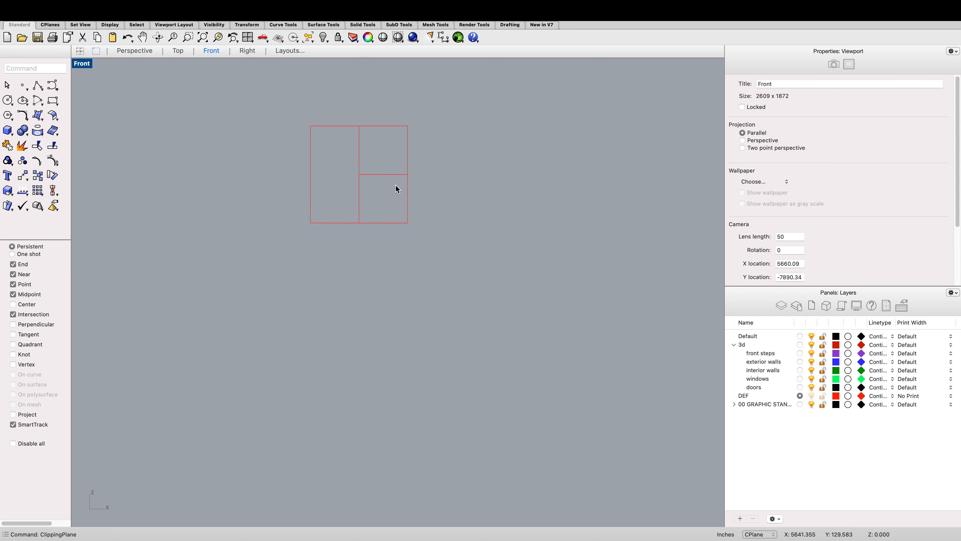
{"action": "left_click", "coordinate": [181, 49]}
{"action": "scroll", "coordinate": [302, 156], "scroll_direction": "down", "scroll_amount": 3}
{"action": "scroll", "coordinate": [325, 159], "scroll_direction": "up", "scroll_amount": 3}
{"action": "scroll", "coordinate": [321, 169], "scroll_direction": "down", "scroll_amount": 2}
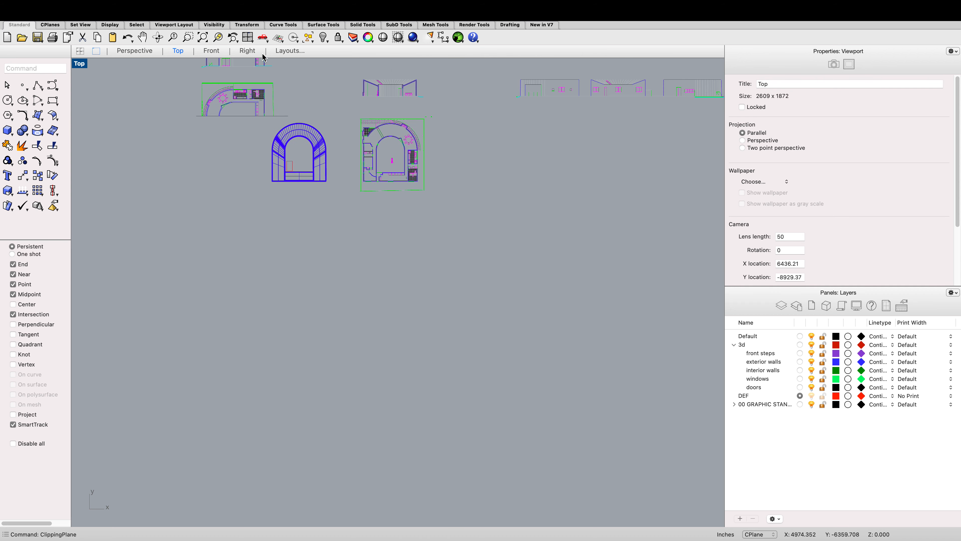
{"action": "left_click", "coordinate": [223, 52]}
{"action": "left_click", "coordinate": [247, 51]}
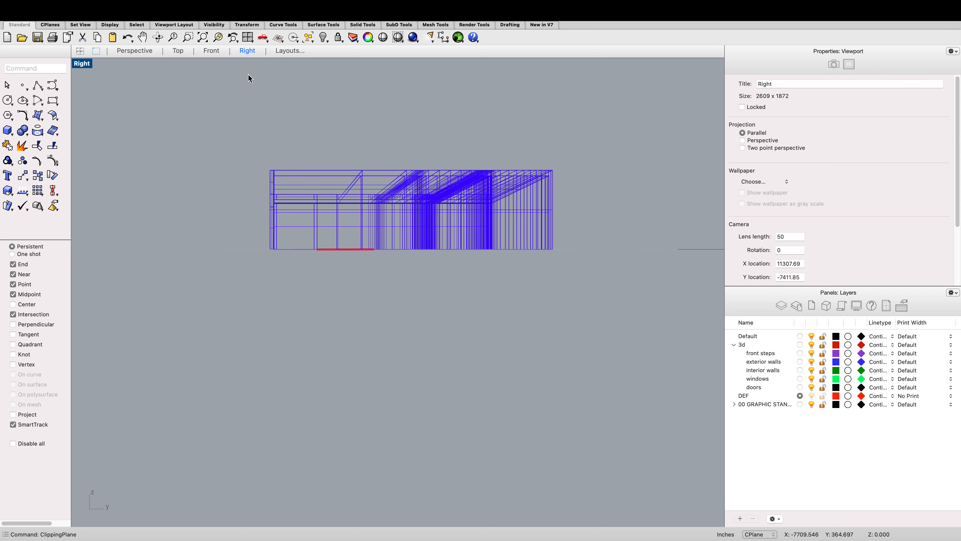
{"action": "left_click", "coordinate": [212, 51]}
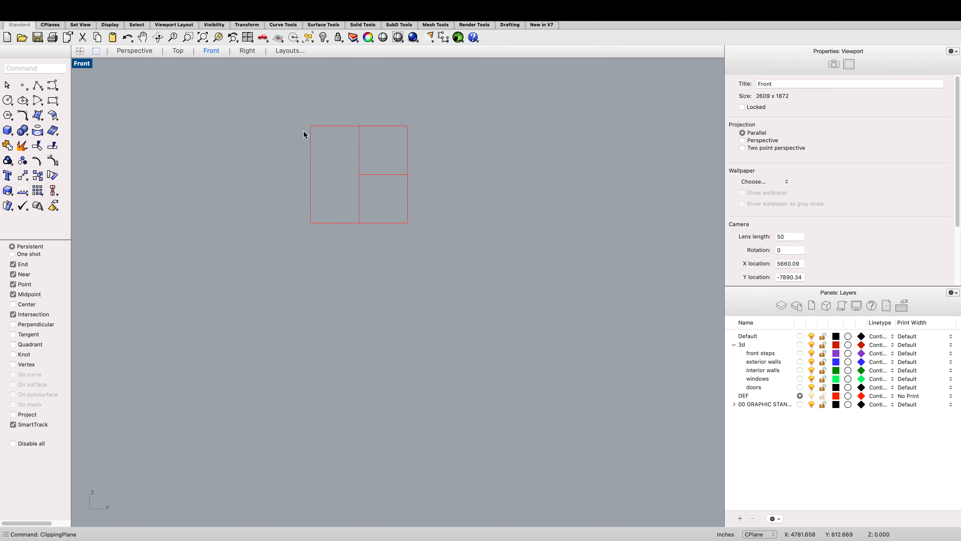
Step: Move the clipping plane in the Top view so it sits south of the building
{"action": "left_click", "coordinate": [323, 128]}
{"action": "left_click", "coordinate": [186, 52]}
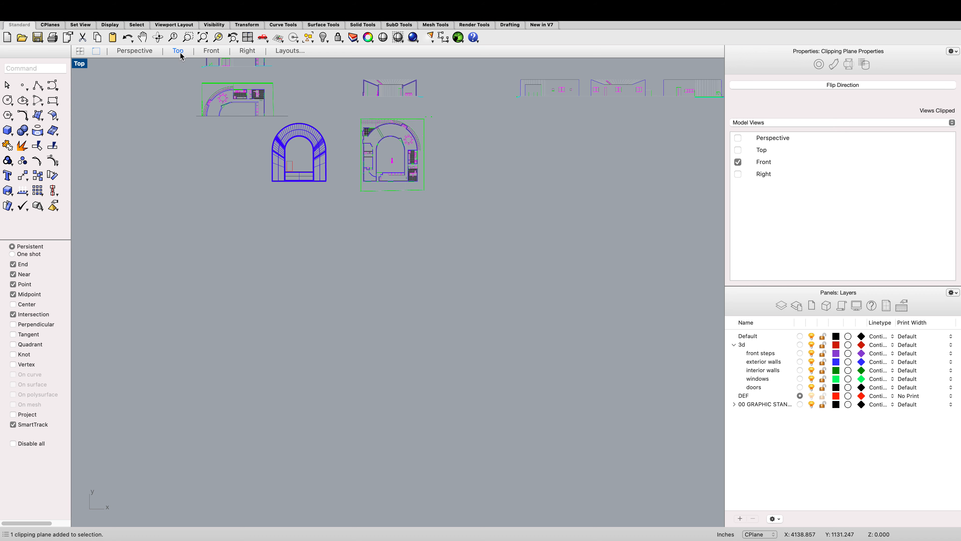
{"action": "scroll", "coordinate": [265, 162], "scroll_direction": "down", "scroll_amount": 5}
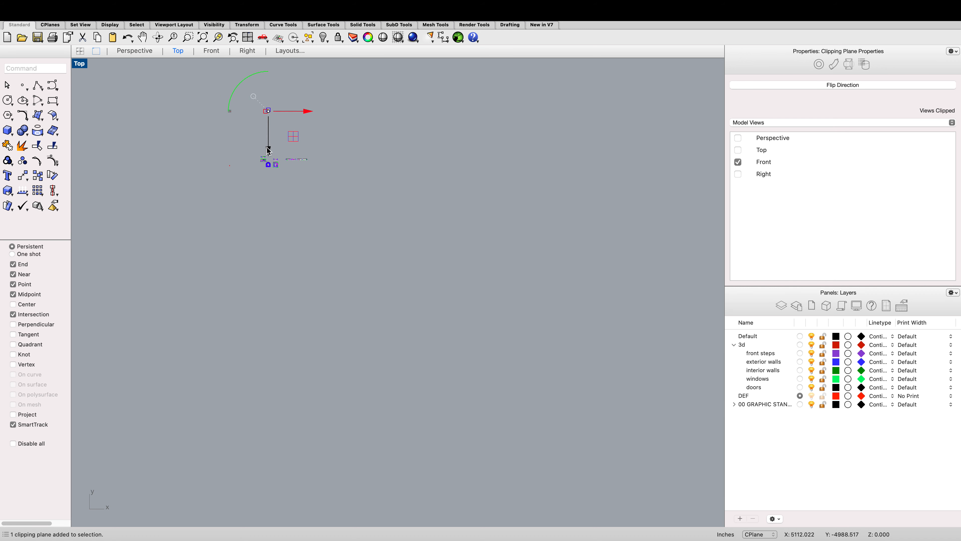
{"action": "left_click_drag", "start_coordinate": [267, 151], "coordinate": [267, 327]}
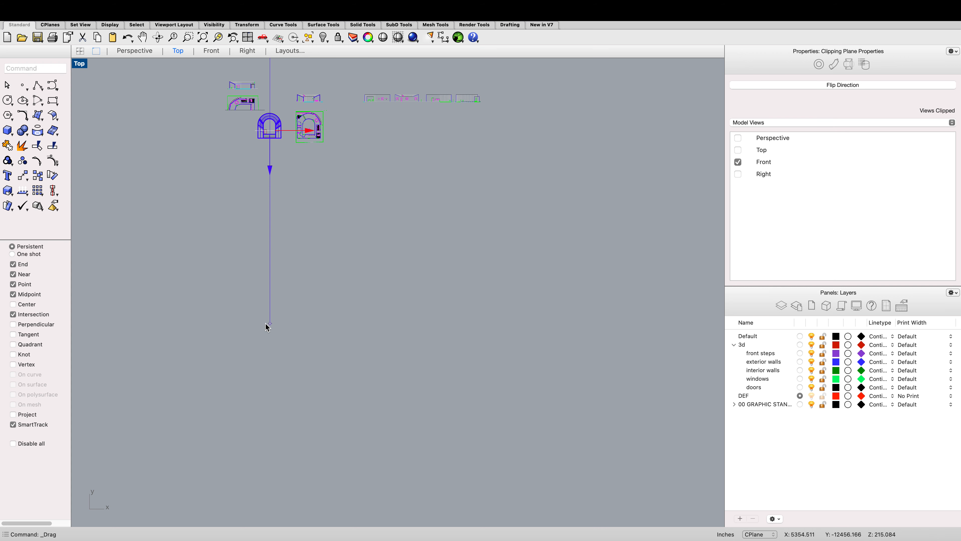
Step: Switch the Front viewport to the Back view
{"action": "left_click", "coordinate": [211, 51]}
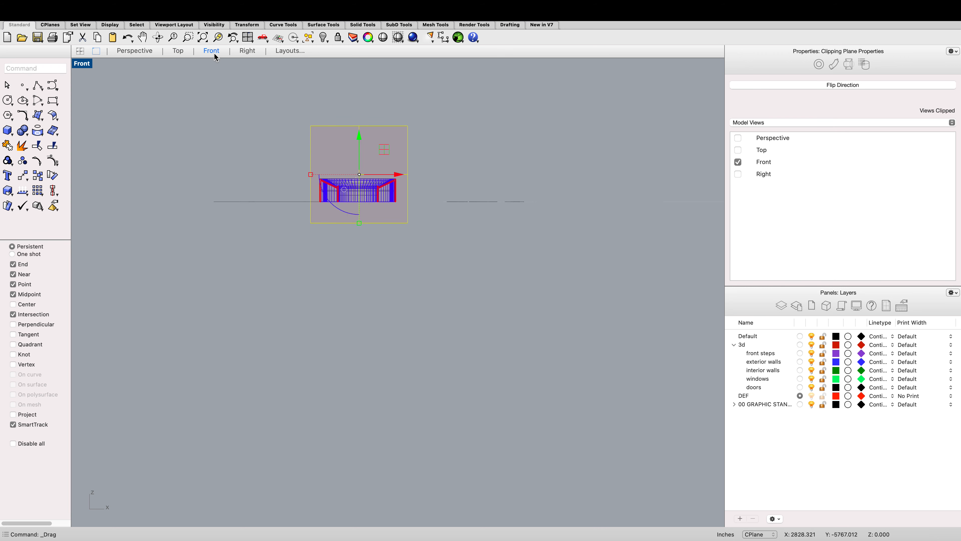
{"action": "right_click", "coordinate": [206, 102]}
{"action": "mouse_move", "coordinate": [276, 332]}
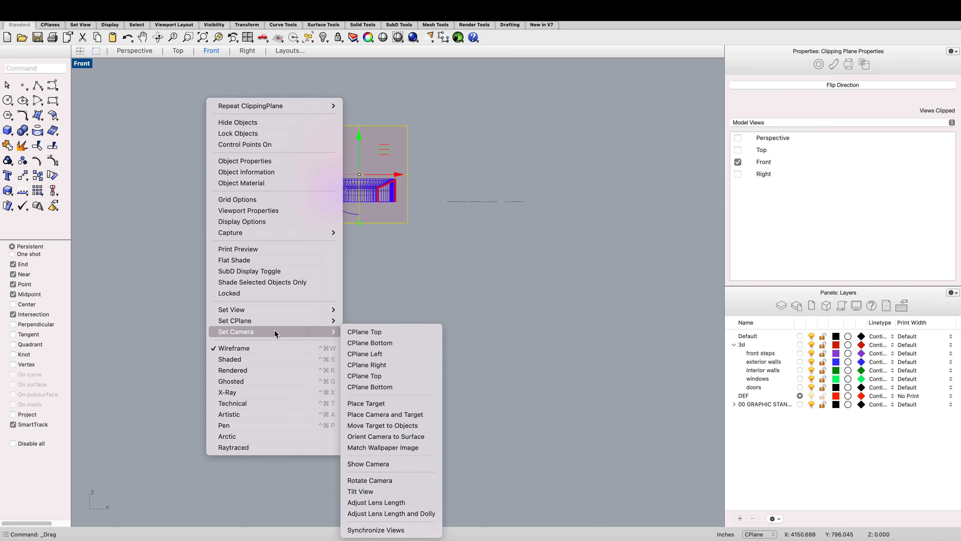
{"action": "mouse_move", "coordinate": [293, 310]}
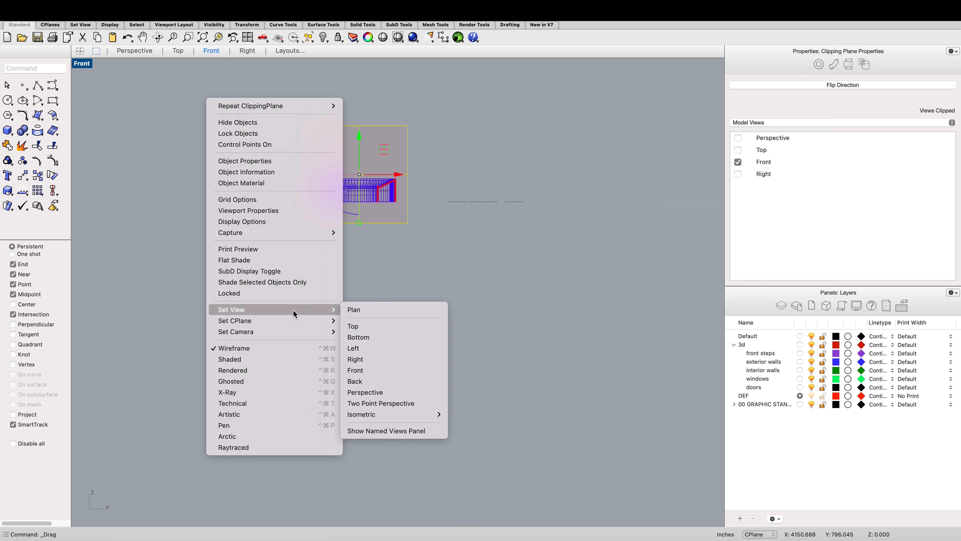
{"action": "left_click", "coordinate": [359, 381]}
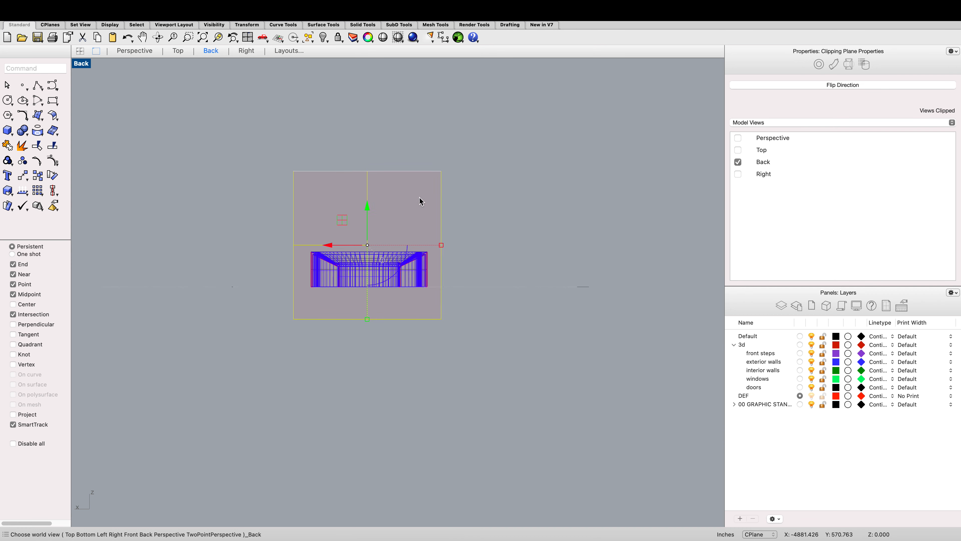
Step: Set the Back viewport's display mode to Shaded
{"action": "scroll", "coordinate": [362, 241], "scroll_direction": "up", "scroll_amount": 10}
{"action": "scroll", "coordinate": [361, 240], "scroll_direction": "down", "scroll_amount": 8}
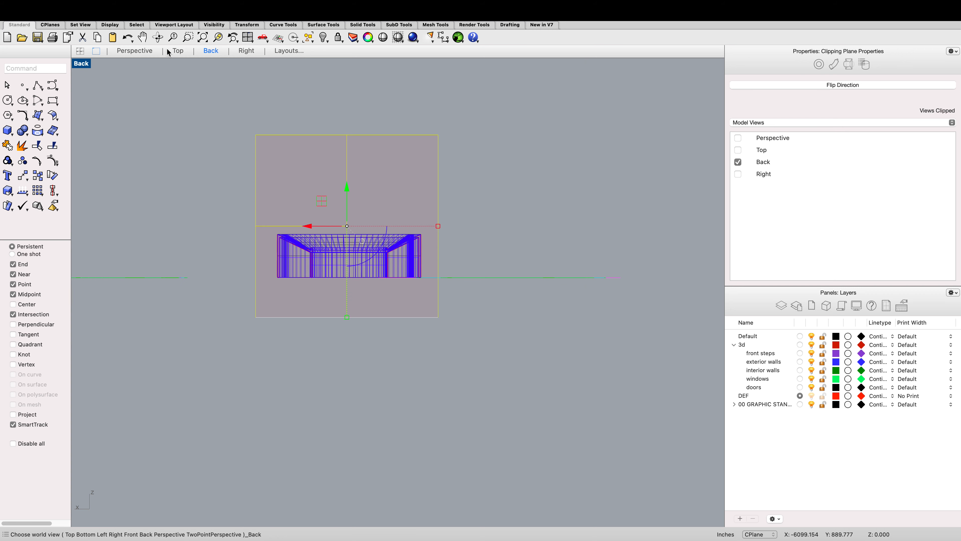
{"action": "left_click", "coordinate": [174, 53]}
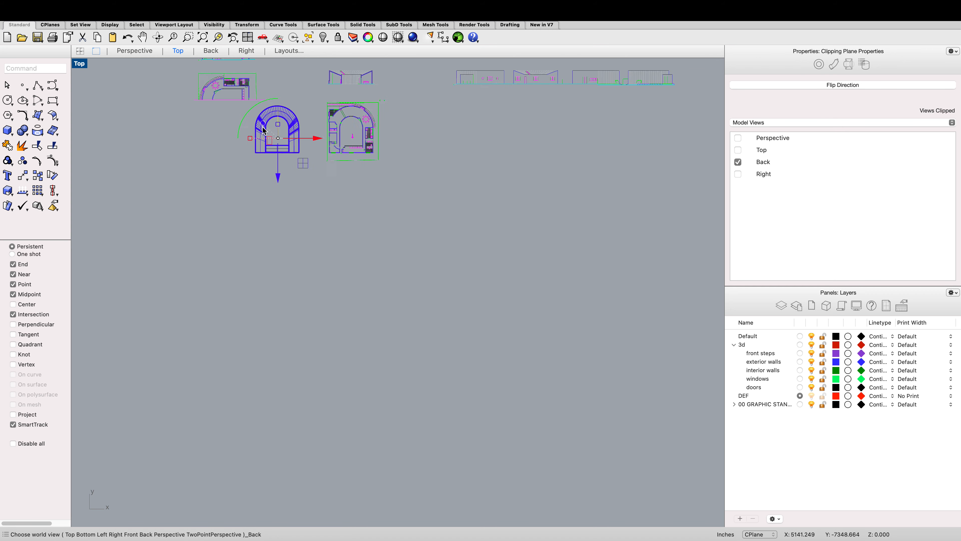
{"action": "left_click", "coordinate": [219, 53]}
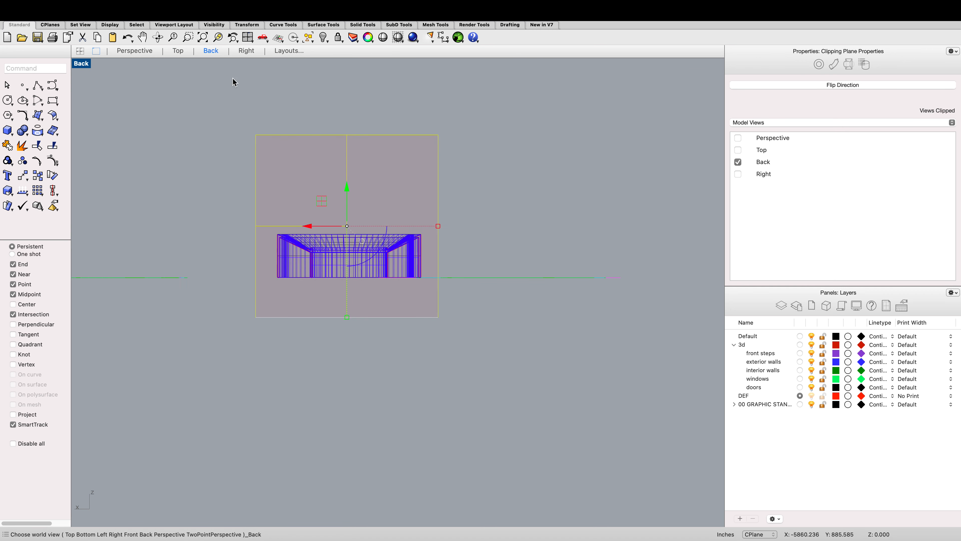
{"action": "right_click", "coordinate": [181, 167]}
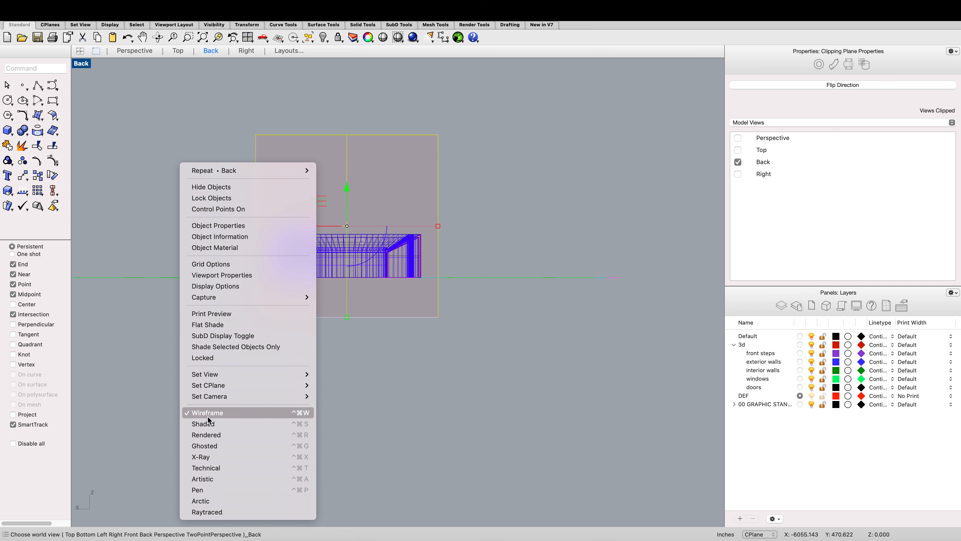
{"action": "left_click", "coordinate": [211, 424]}
{"action": "scroll", "coordinate": [370, 239], "scroll_direction": "up", "scroll_amount": 5}
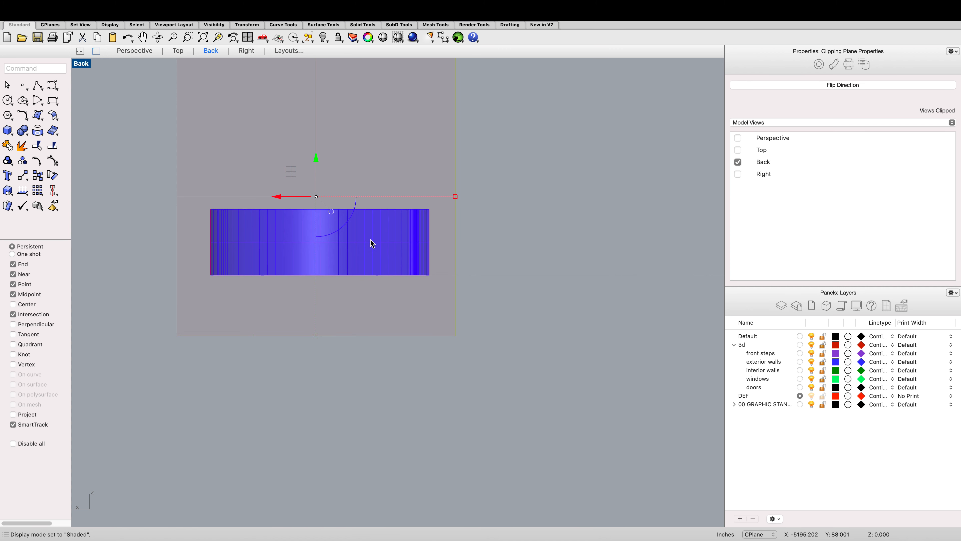
{"action": "scroll", "coordinate": [363, 243], "scroll_direction": "down", "scroll_amount": 3}
{"action": "scroll", "coordinate": [268, 90], "scroll_direction": "up", "scroll_amount": 1}
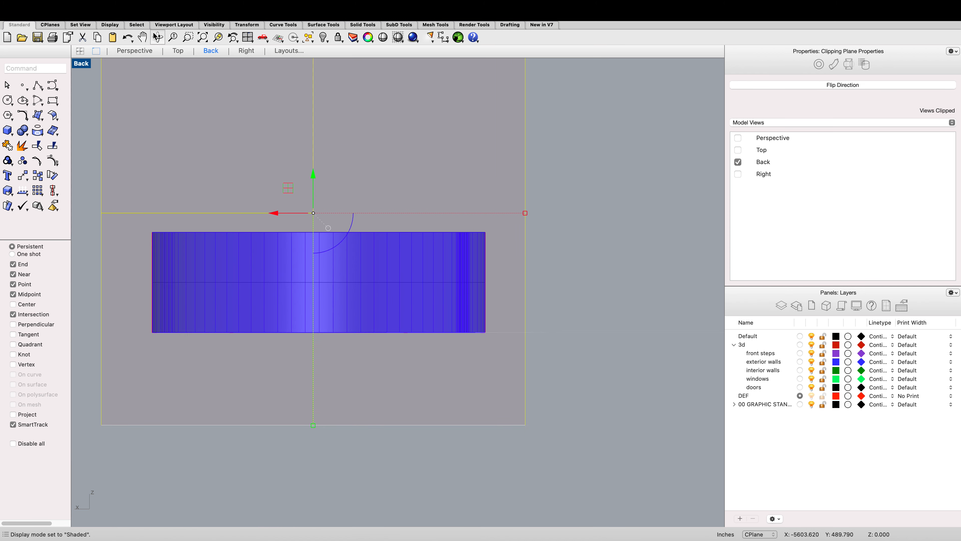
Step: Select the rectangle curve on the floor in the Perspective view and rotate it upright with the gumball
{"action": "left_click", "coordinate": [150, 53]}
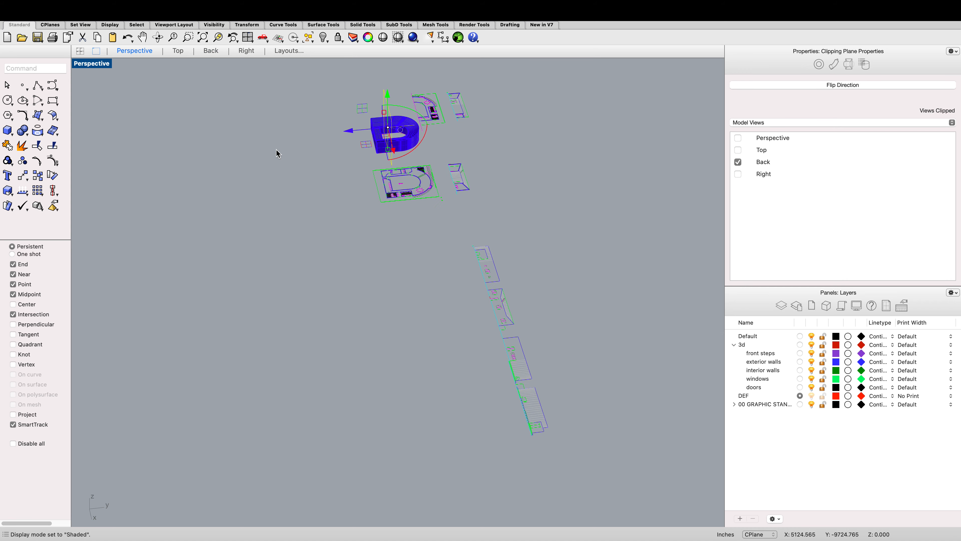
{"action": "scroll", "coordinate": [395, 114], "scroll_direction": "up", "scroll_amount": 5}
{"action": "scroll", "coordinate": [436, 174], "scroll_direction": "up", "scroll_amount": 8}
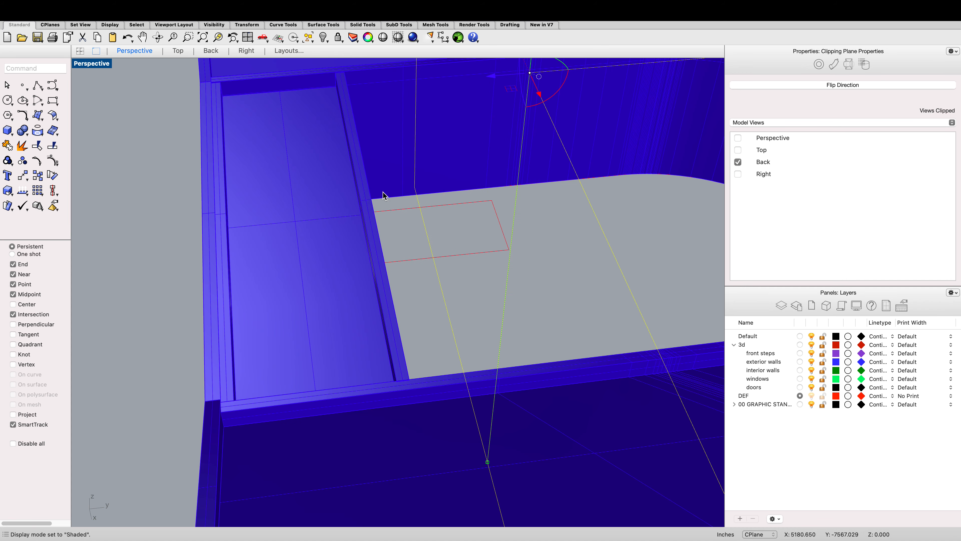
{"action": "left_click", "coordinate": [394, 216]}
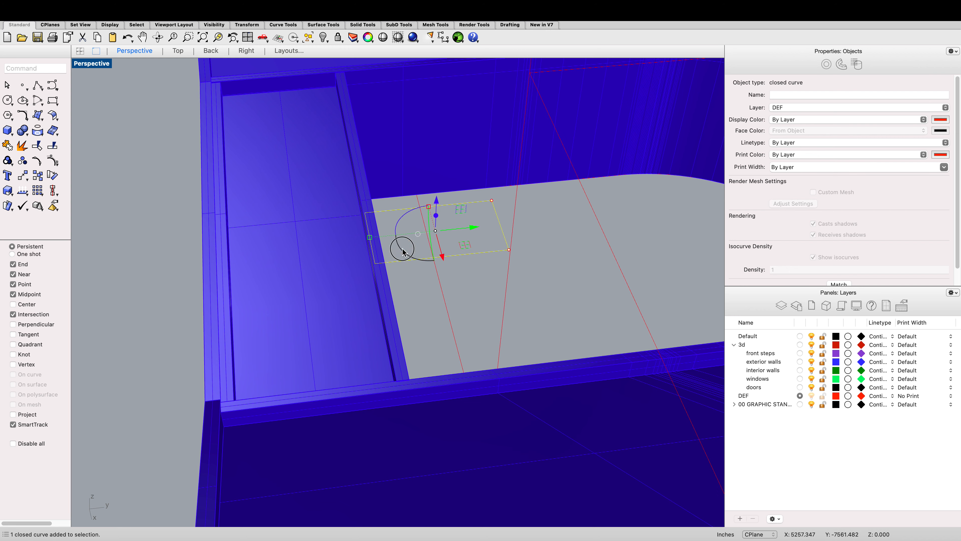
{"action": "left_click_drag", "start_coordinate": [402, 251], "coordinate": [442, 252]}
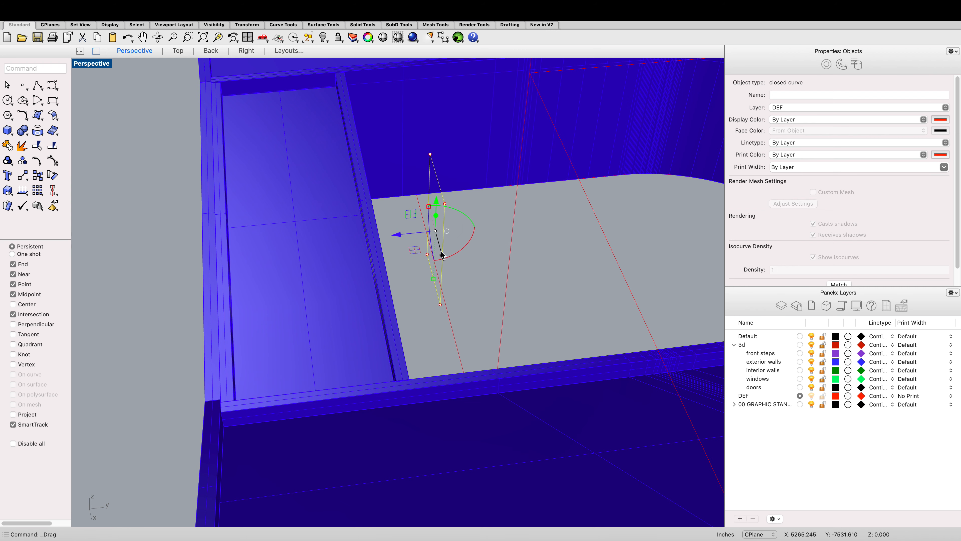
Step: Position the upright rectangle in the Right view so it stands on the floor at the exterior wall
{"action": "left_click", "coordinate": [246, 51]}
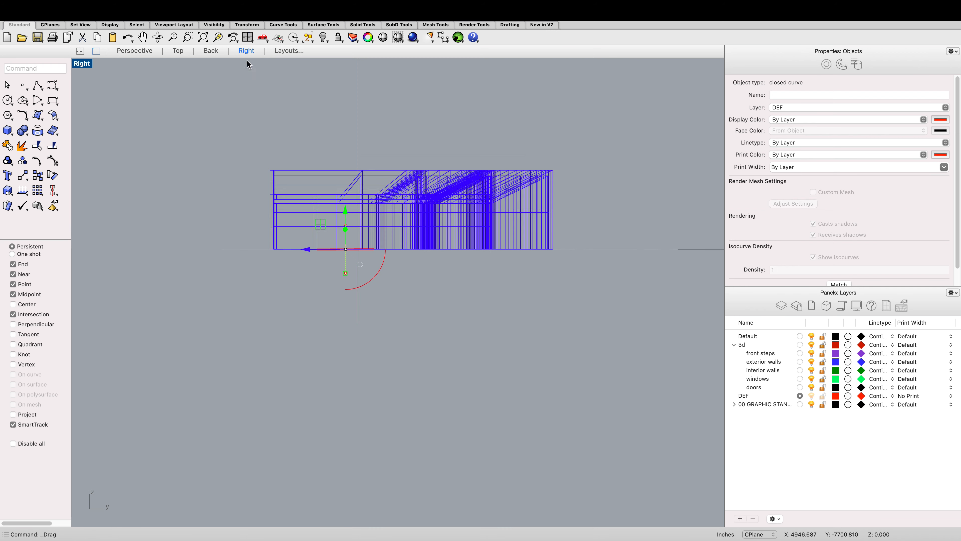
{"action": "scroll", "coordinate": [344, 217], "scroll_direction": "up", "scroll_amount": 5}
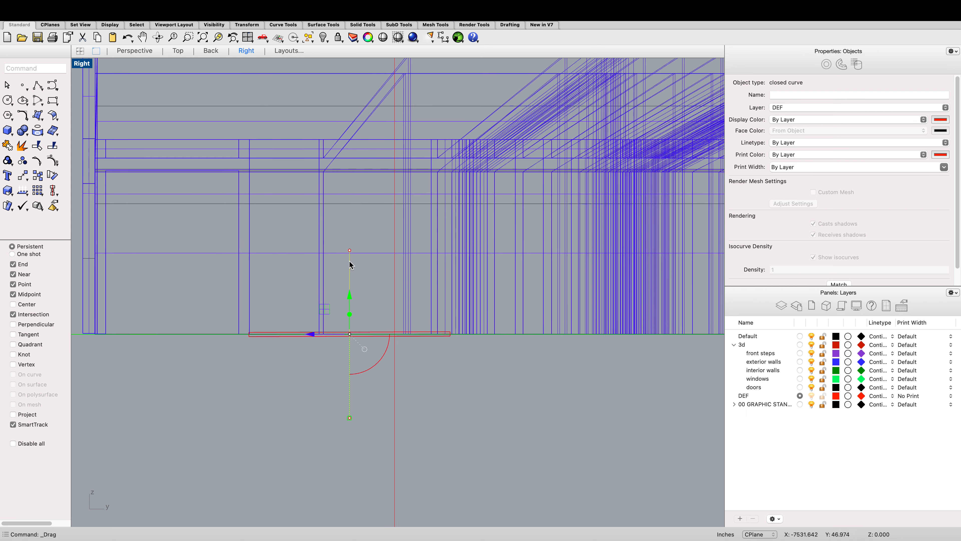
{"action": "left_click_drag", "start_coordinate": [349, 251], "coordinate": [348, 172]}
{"action": "scroll", "coordinate": [348, 169], "scroll_direction": "down", "scroll_amount": 6}
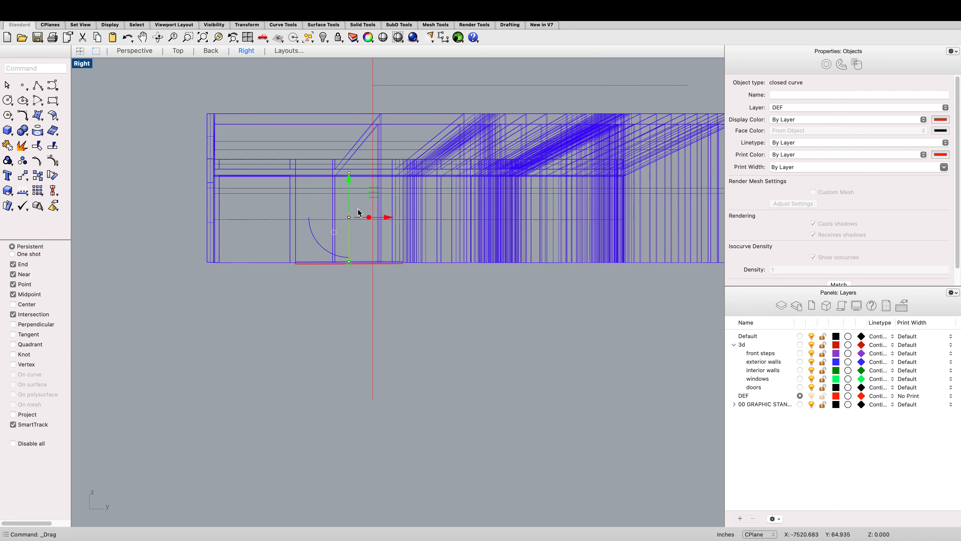
{"action": "scroll", "coordinate": [358, 209], "scroll_direction": "up", "scroll_amount": 4}
{"action": "left_click_drag", "start_coordinate": [385, 223], "coordinate": [302, 219]}
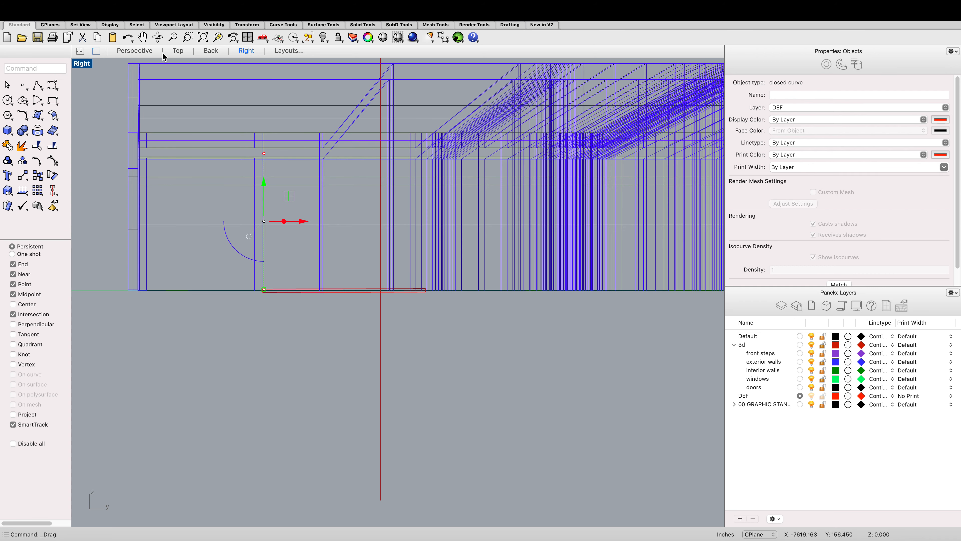
Step: Try to trim an opening out of the exterior wall with the upright rectangle, then undo the trim
{"action": "left_click", "coordinate": [135, 51]}
{"action": "scroll", "coordinate": [175, 91], "scroll_direction": "down", "scroll_amount": 2}
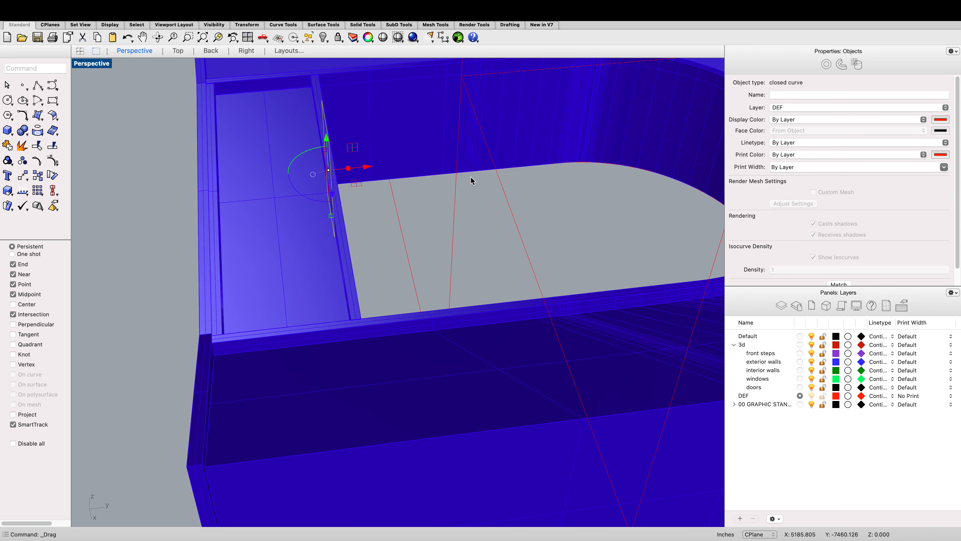
{"action": "left_click", "coordinate": [491, 209]}
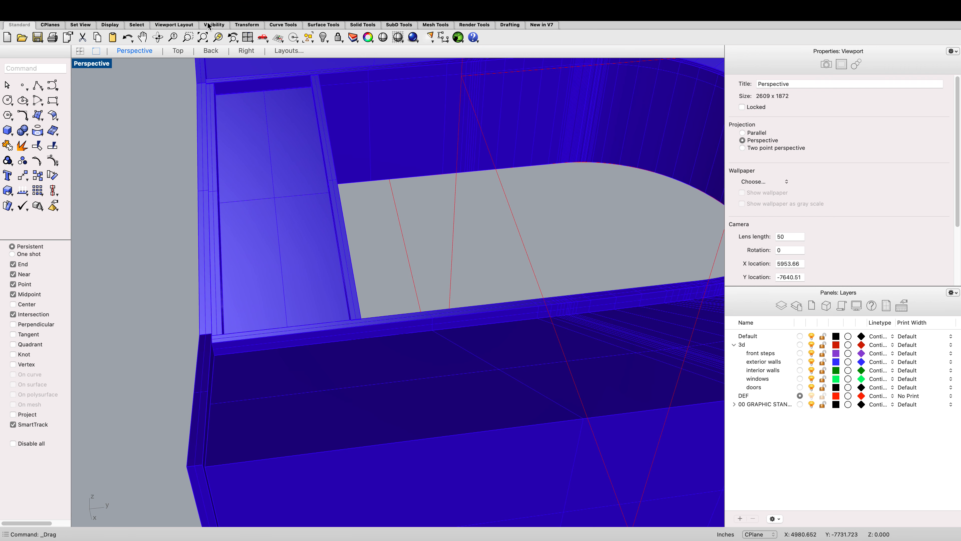
{"action": "left_click", "coordinate": [162, 38]}
{"action": "left_click_drag", "start_coordinate": [611, 216], "coordinate": [582, 237]}
{"action": "left_click", "coordinate": [597, 246]}
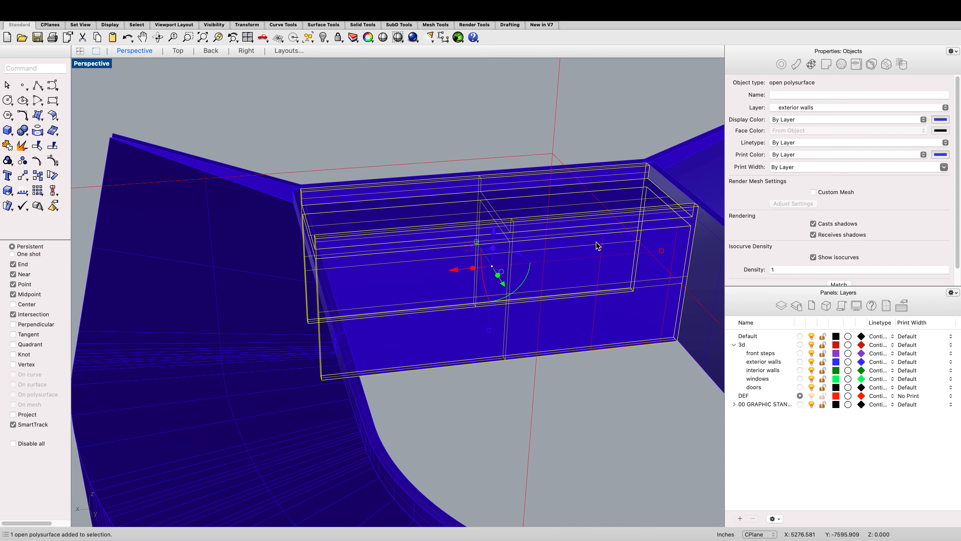
{"action": "left_click", "coordinate": [599, 251], "text": "shift"}
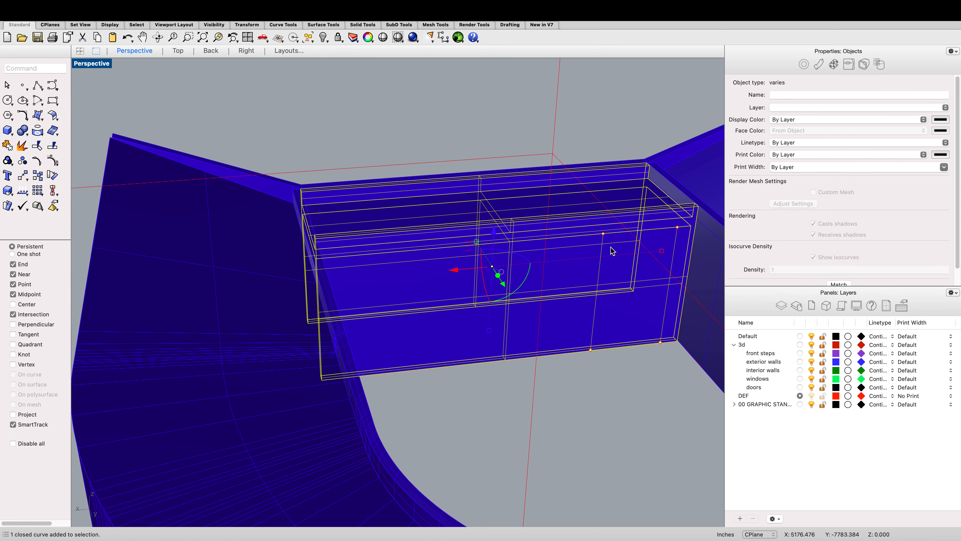
{"action": "type", "text": "trim"}
{"action": "key", "text": "Return"}
{"action": "left_click", "coordinate": [614, 260]}
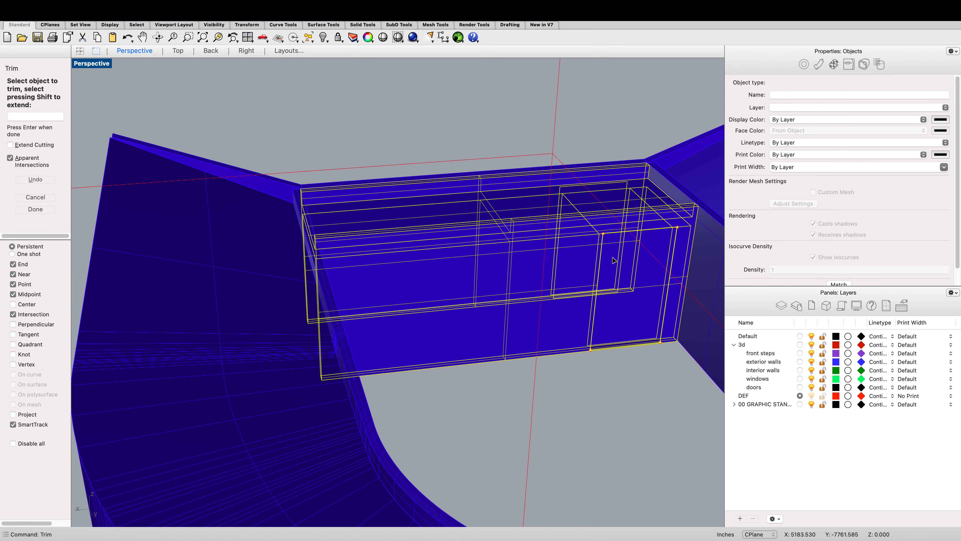
{"action": "scroll", "coordinate": [611, 258], "scroll_direction": "down", "scroll_amount": 2}
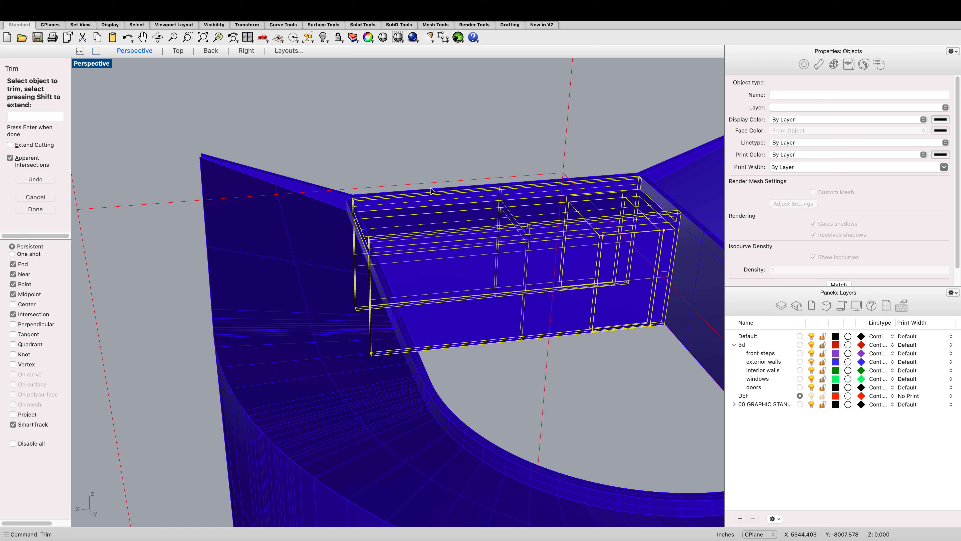
{"action": "key", "text": "Return"}
{"action": "left_click", "coordinate": [408, 138]}
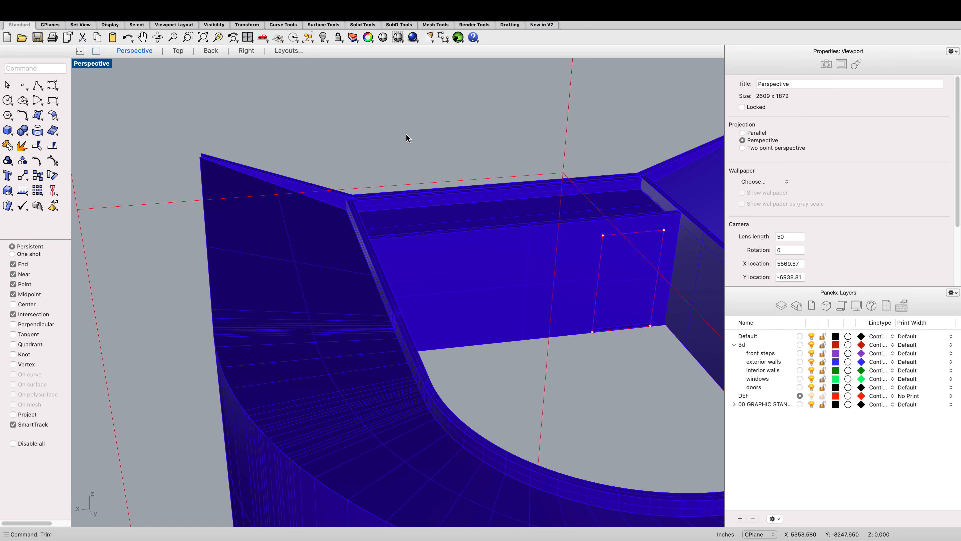
{"action": "left_click", "coordinate": [629, 322]}
{"action": "scroll", "coordinate": [629, 321], "scroll_direction": "up", "scroll_amount": 2}
{"action": "key", "text": "super+z"}
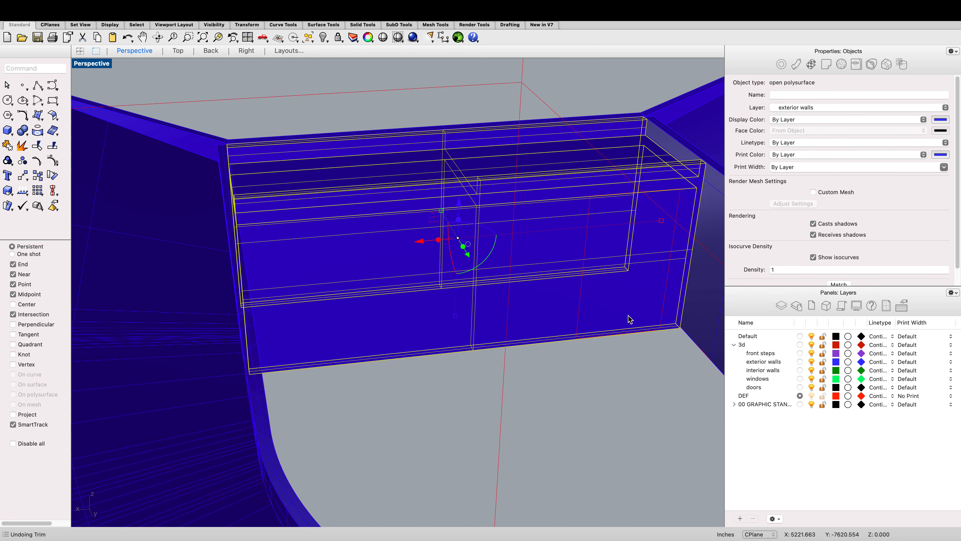
Step: Select the rectangle and exterior wall, start Trim with Extend Cutting enabled, and cut the wall inside the rectangle
{"action": "scroll", "coordinate": [605, 331], "scroll_direction": "up", "scroll_amount": 3}
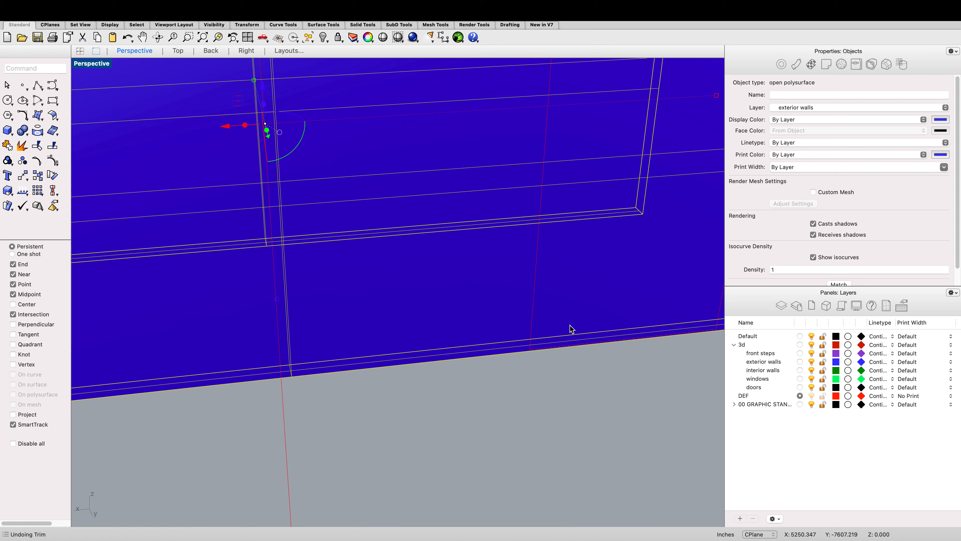
{"action": "scroll", "coordinate": [533, 319], "scroll_direction": "down", "scroll_amount": 3}
{"action": "left_click", "coordinate": [532, 318]}
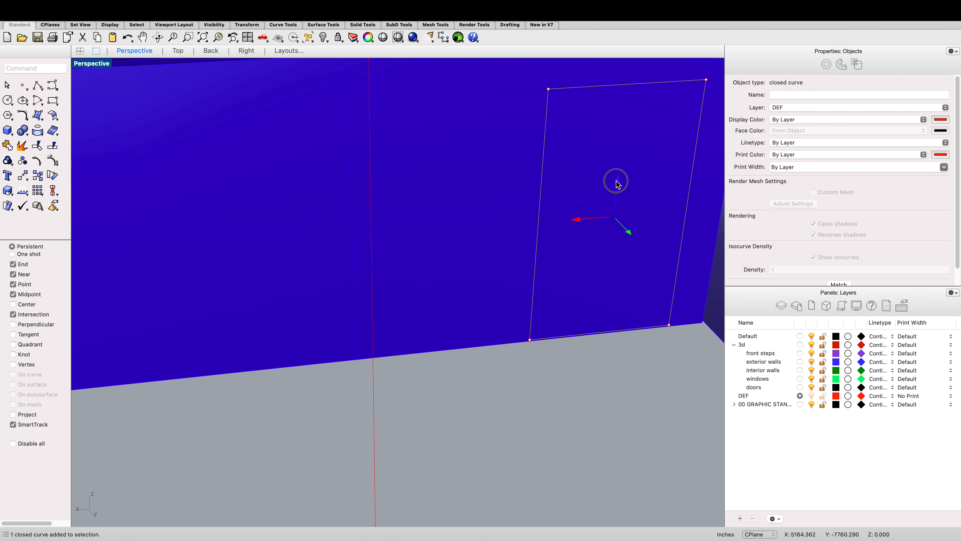
{"action": "left_click_drag", "start_coordinate": [616, 185], "coordinate": [616, 181]}
{"action": "scroll", "coordinate": [536, 336], "scroll_direction": "down", "scroll_amount": 2}
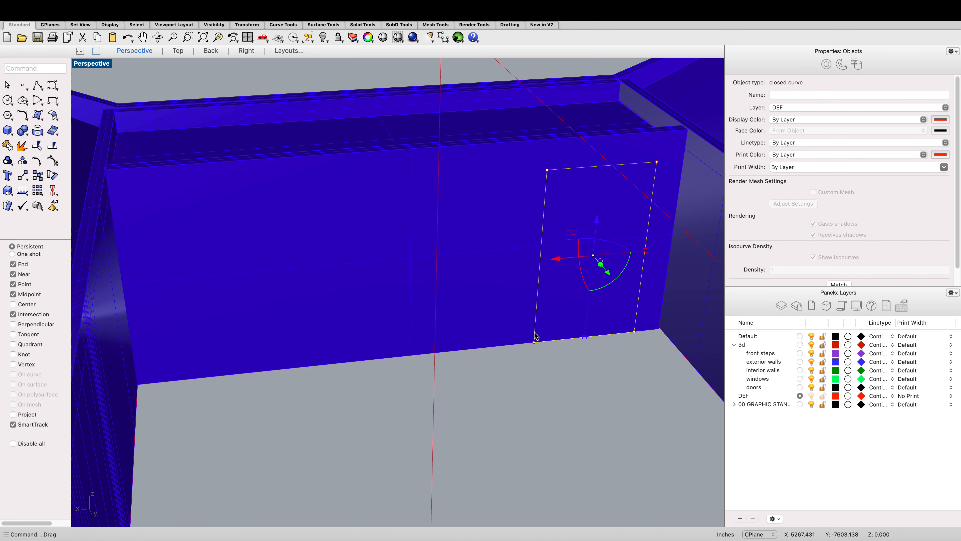
{"action": "scroll", "coordinate": [534, 335], "scroll_direction": "up", "scroll_amount": 2}
{"action": "left_click", "coordinate": [532, 330]}
{"action": "left_click", "coordinate": [539, 328], "text": "shift"}
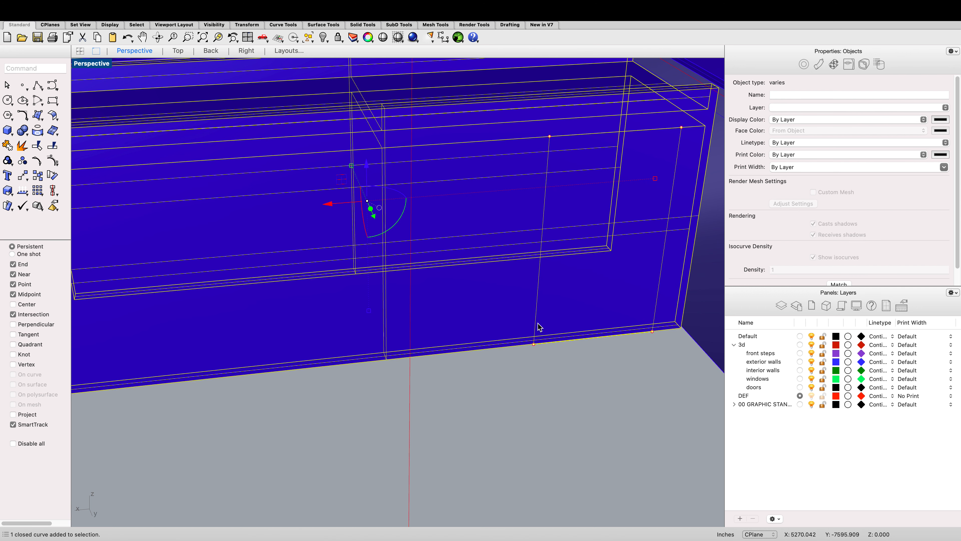
{"action": "type", "text": "Trim"}
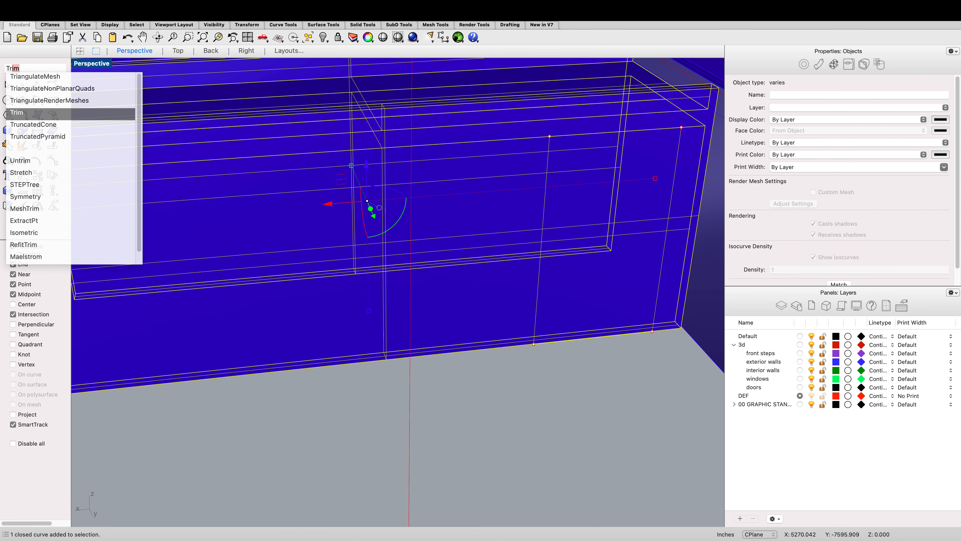
{"action": "key", "text": "Return"}
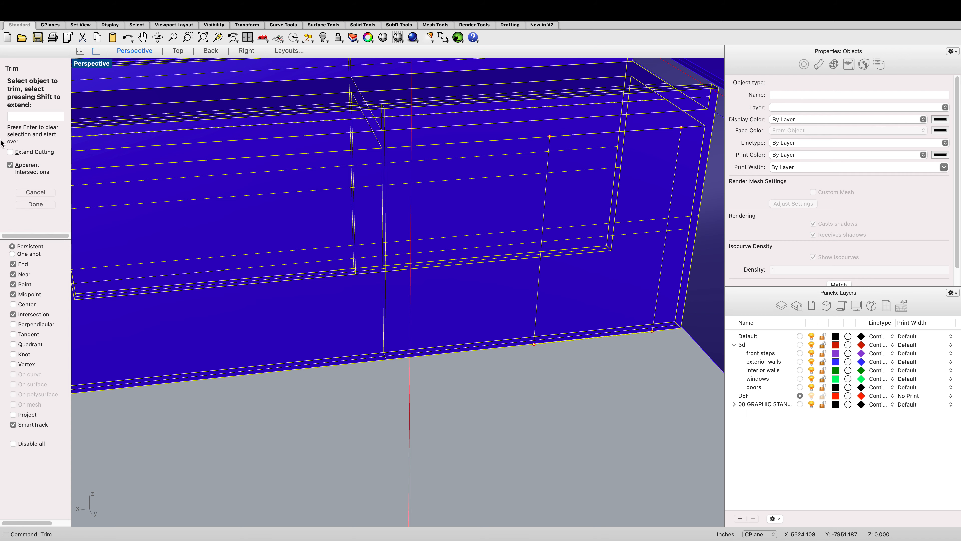
{"action": "left_click", "coordinate": [10, 152]}
{"action": "left_click", "coordinate": [562, 265]}
Step: Trim away the wall portion inside the upright rectangle to cut a doorway through the exterior wall, redoing the trim after undoing it
{"action": "scroll", "coordinate": [562, 266], "scroll_direction": "down", "scroll_amount": 2}
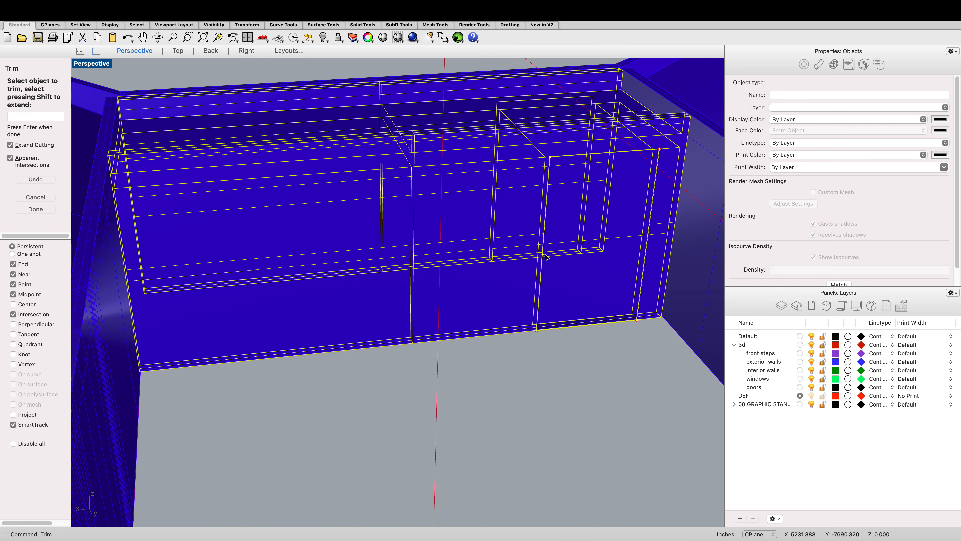
{"action": "scroll", "coordinate": [601, 305], "scroll_direction": "up", "scroll_amount": 1}
{"action": "left_click", "coordinate": [601, 304]}
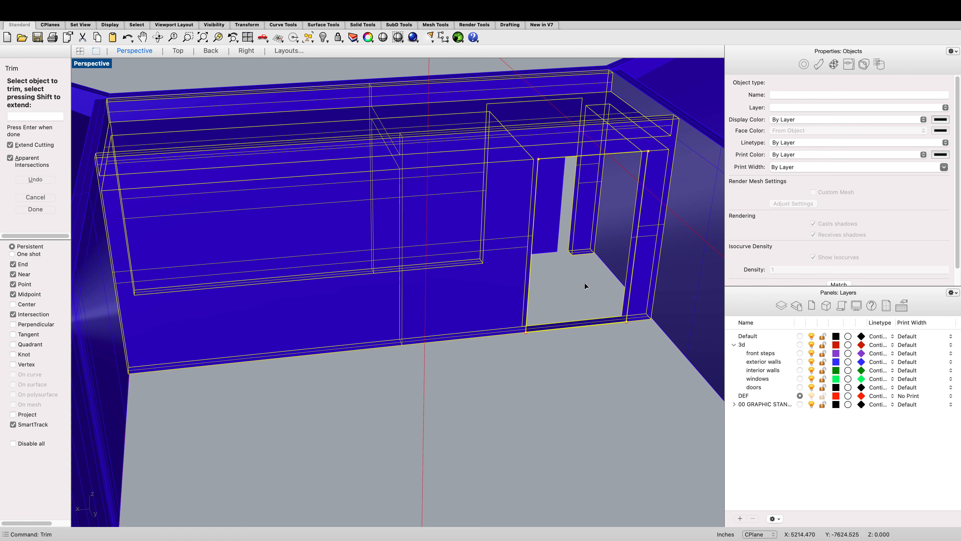
{"action": "left_click", "coordinate": [551, 229]}
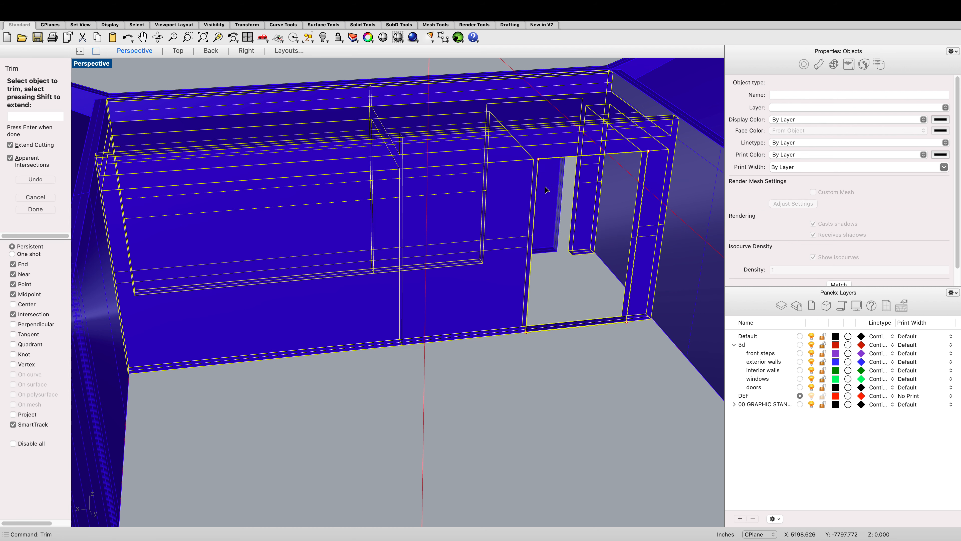
{"action": "key", "text": "super+z"}
{"action": "key", "text": "super+z"}
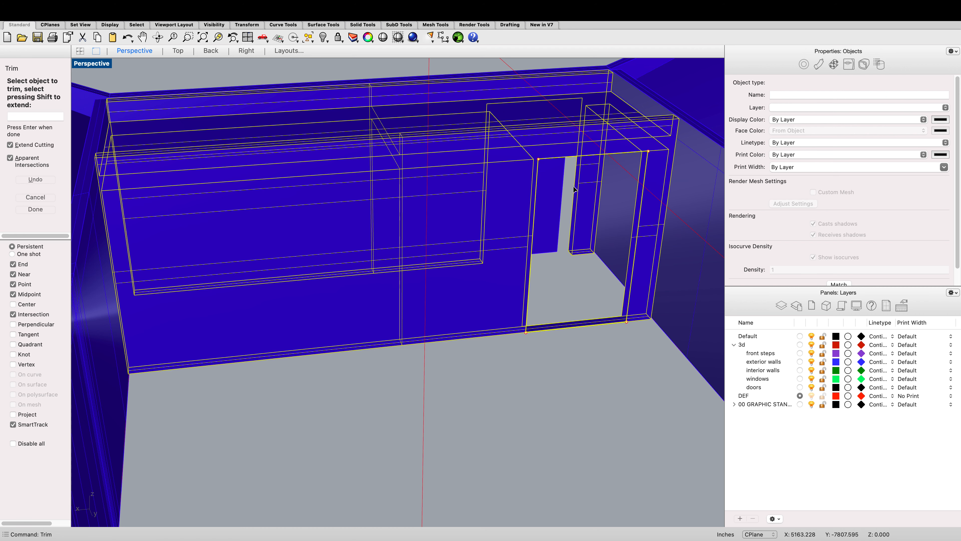
{"action": "left_click", "coordinate": [593, 303]}
Step: Finish Trim and orbit and zoom the Perspective view to inspect the new wall opening from outside
{"action": "left_click", "coordinate": [185, 51]}
{"action": "left_click", "coordinate": [214, 57]}
{"action": "left_click", "coordinate": [144, 54]}
{"action": "left_click", "coordinate": [158, 37]}
{"action": "left_click_drag", "start_coordinate": [304, 382], "coordinate": [439, 376]}
{"action": "scroll", "coordinate": [442, 376], "scroll_direction": "down", "scroll_amount": 5}
{"action": "left_click", "coordinate": [273, 432]}
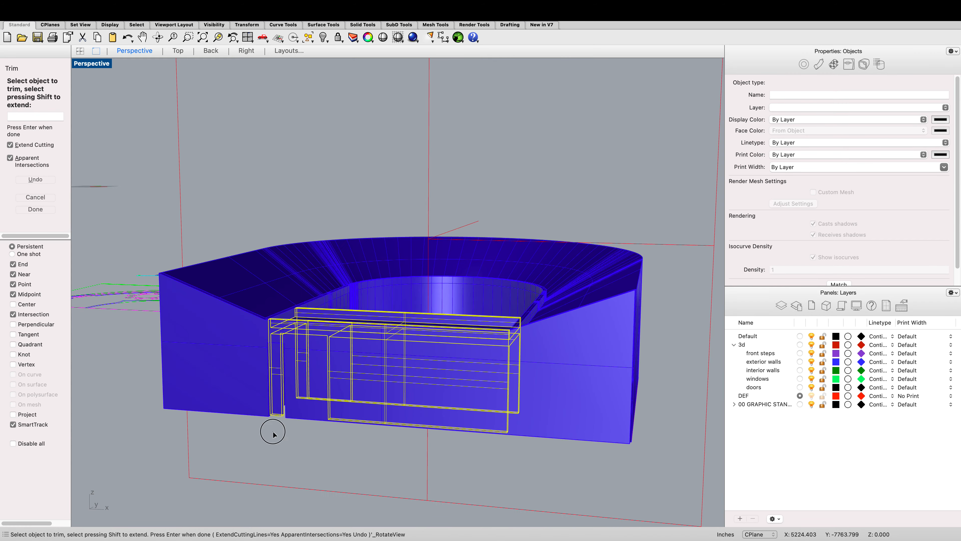
{"action": "key", "text": "Escape"}
{"action": "key", "text": "Escape"}
{"action": "scroll", "coordinate": [279, 388], "scroll_direction": "up", "scroll_amount": 5}
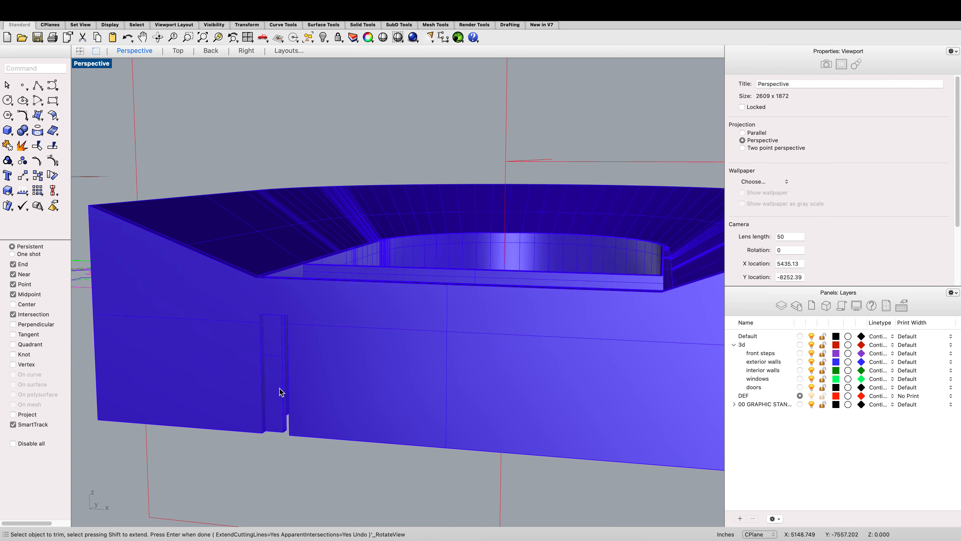
{"action": "left_click", "coordinate": [280, 388]}
{"action": "scroll", "coordinate": [288, 386], "scroll_direction": "down", "scroll_amount": 5}
{"action": "key", "text": "Escape"}
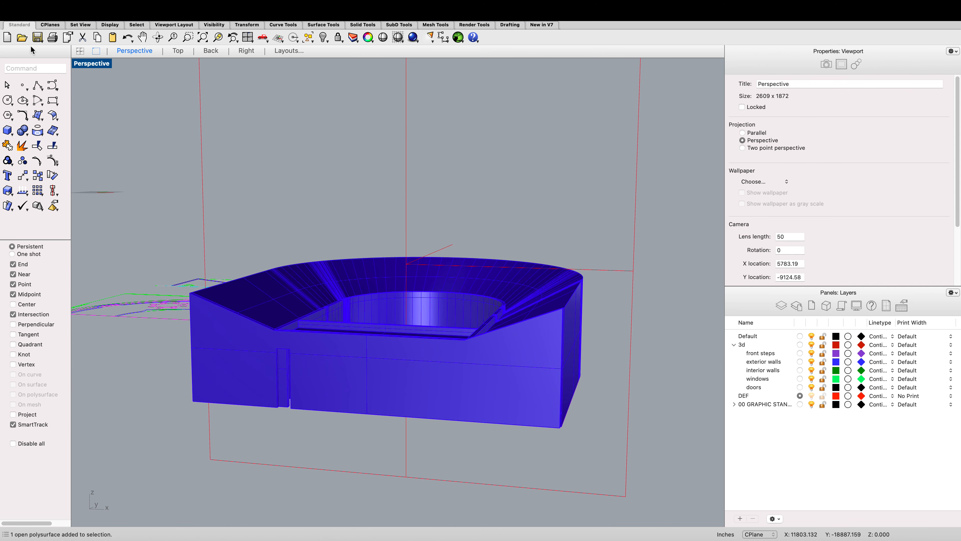
Step: Orbit the view, select the clipping plane standing through the house, and delete it
{"action": "left_click", "coordinate": [158, 37]}
{"action": "left_click_drag", "start_coordinate": [199, 144], "coordinate": [338, 160]}
{"action": "key", "text": "Return"}
{"action": "scroll", "coordinate": [425, 191], "scroll_direction": "down", "scroll_amount": 5}
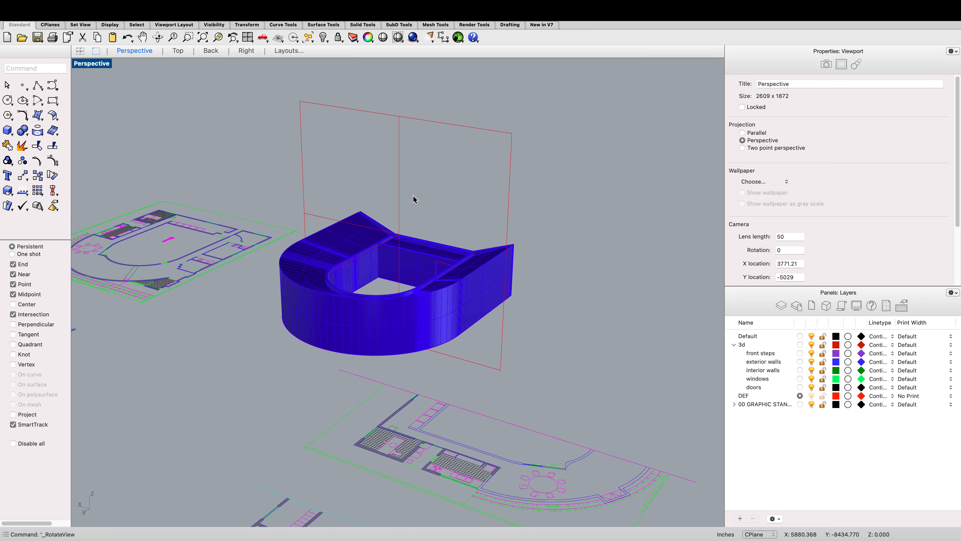
{"action": "scroll", "coordinate": [393, 189], "scroll_direction": "up", "scroll_amount": 4}
{"action": "left_click", "coordinate": [399, 192]}
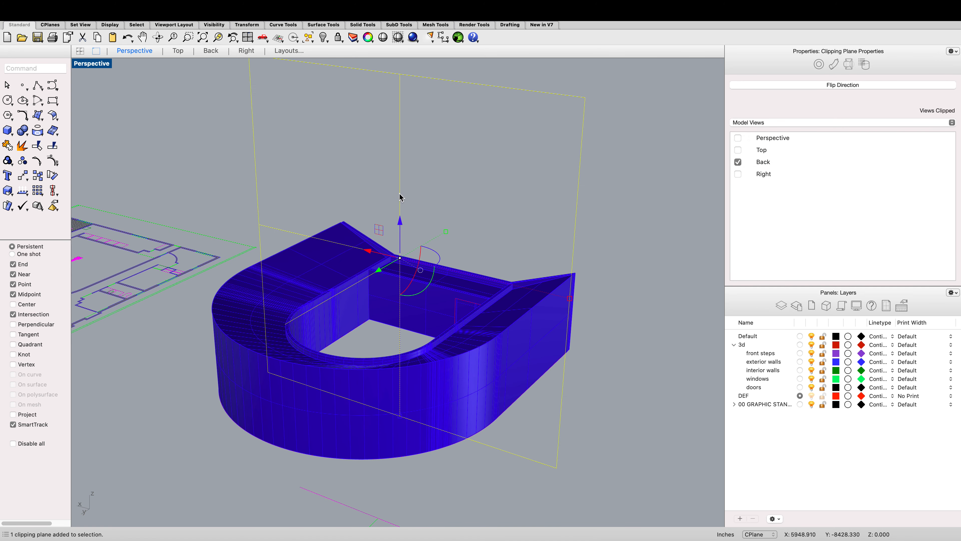
{"action": "key", "text": "Delete"}
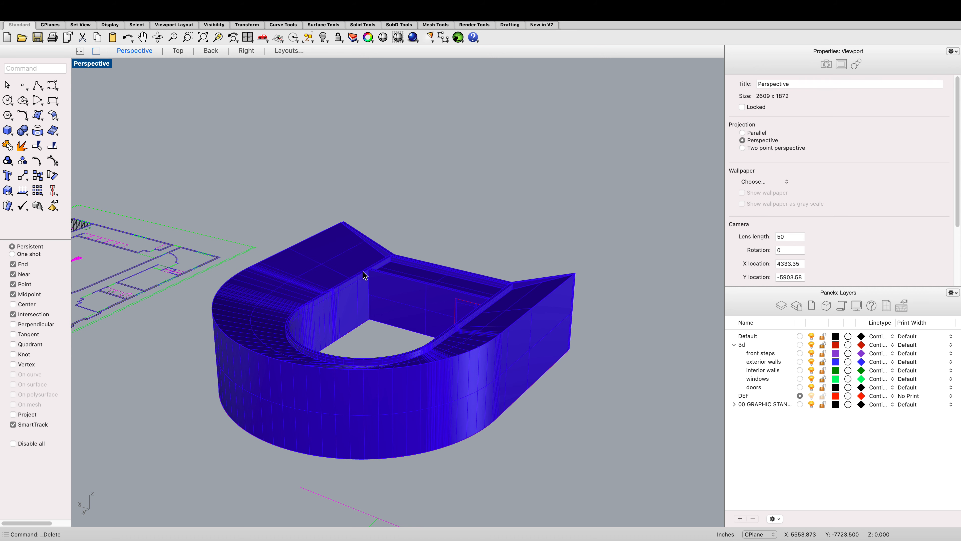
Step: Switch to the Top view, select the floor plan and house model, and rotate them 180 degrees
{"action": "scroll", "coordinate": [365, 276], "scroll_direction": "down", "scroll_amount": 5}
{"action": "scroll", "coordinate": [373, 279], "scroll_direction": "up", "scroll_amount": 6}
{"action": "scroll", "coordinate": [377, 281], "scroll_direction": "down", "scroll_amount": 4}
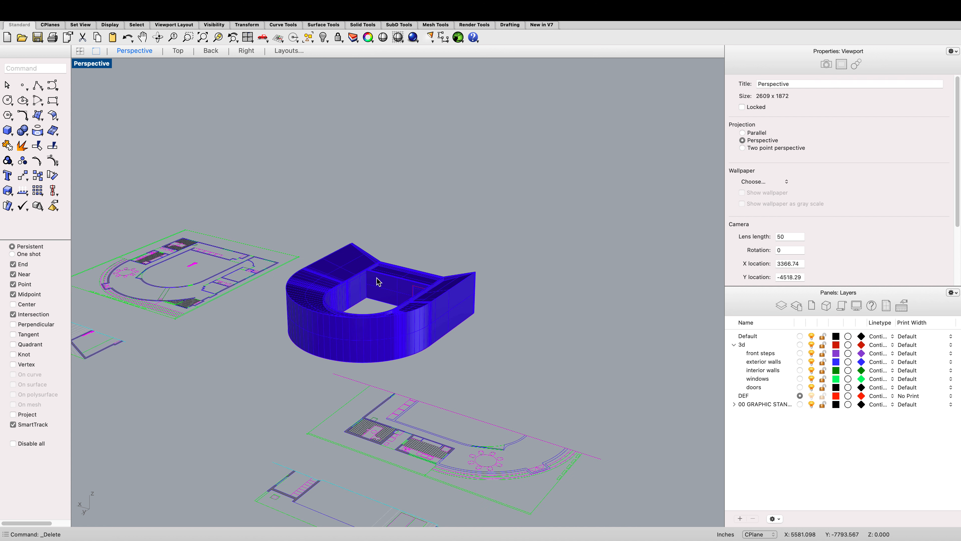
{"action": "scroll", "coordinate": [366, 268], "scroll_direction": "down", "scroll_amount": 3}
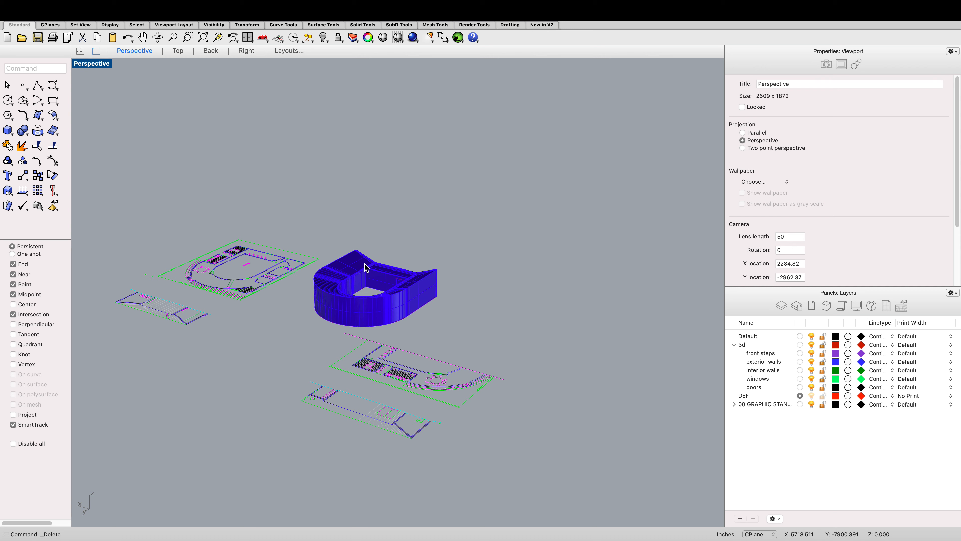
{"action": "scroll", "coordinate": [365, 268], "scroll_direction": "down", "scroll_amount": 3}
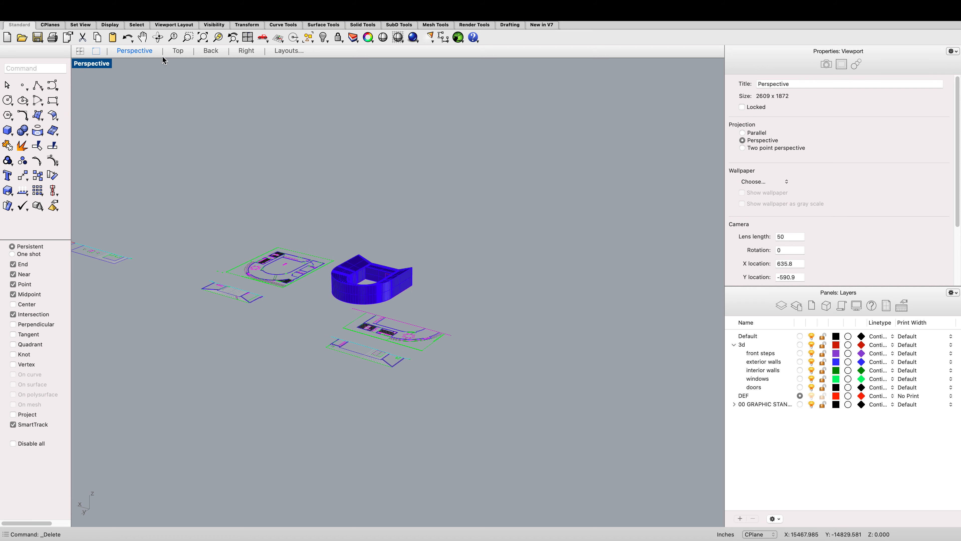
{"action": "left_click", "coordinate": [175, 53]}
{"action": "scroll", "coordinate": [291, 204], "scroll_direction": "down", "scroll_amount": 4}
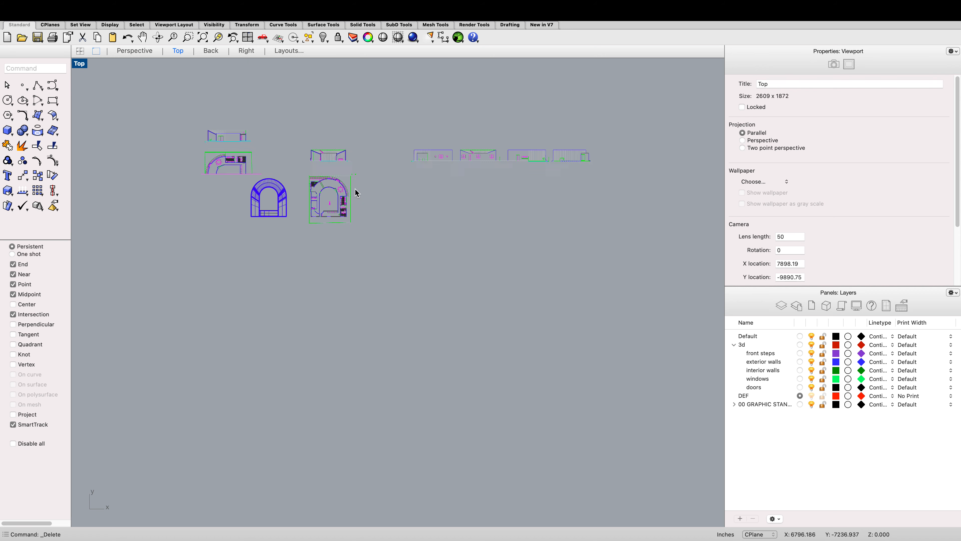
{"action": "scroll", "coordinate": [354, 193], "scroll_direction": "up", "scroll_amount": 2}
{"action": "mouse_move", "coordinate": [375, 253]}
{"action": "left_mouse_down"}
{"action": "mouse_move", "coordinate": [178, 166]}
{"action": "mouse_move", "coordinate": [187, 174]}
{"action": "left_mouse_up"}
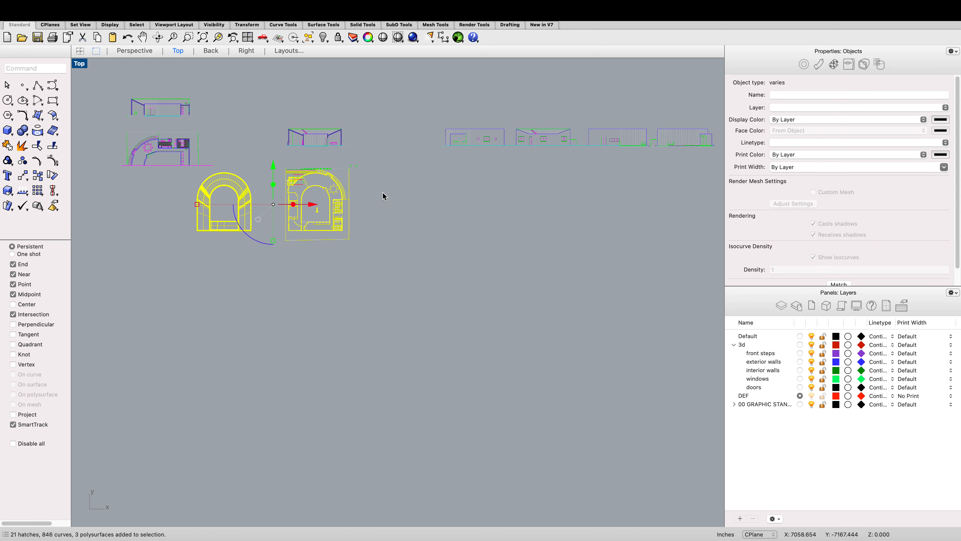
{"action": "left_click_drag", "start_coordinate": [382, 197], "coordinate": [280, 219]}
{"action": "scroll", "coordinate": [280, 186], "scroll_direction": "down", "scroll_amount": 7}
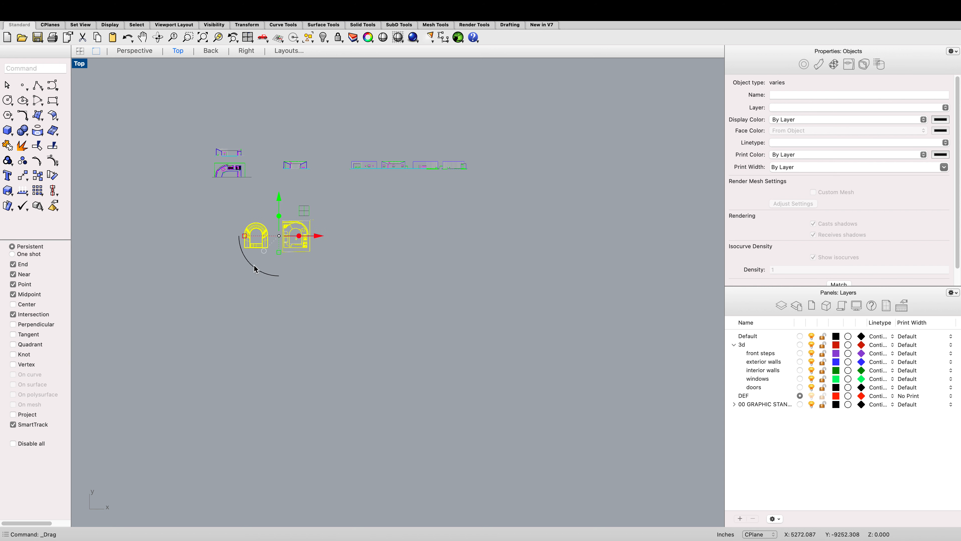
{"action": "left_click_drag", "start_coordinate": [256, 270], "coordinate": [318, 197]}
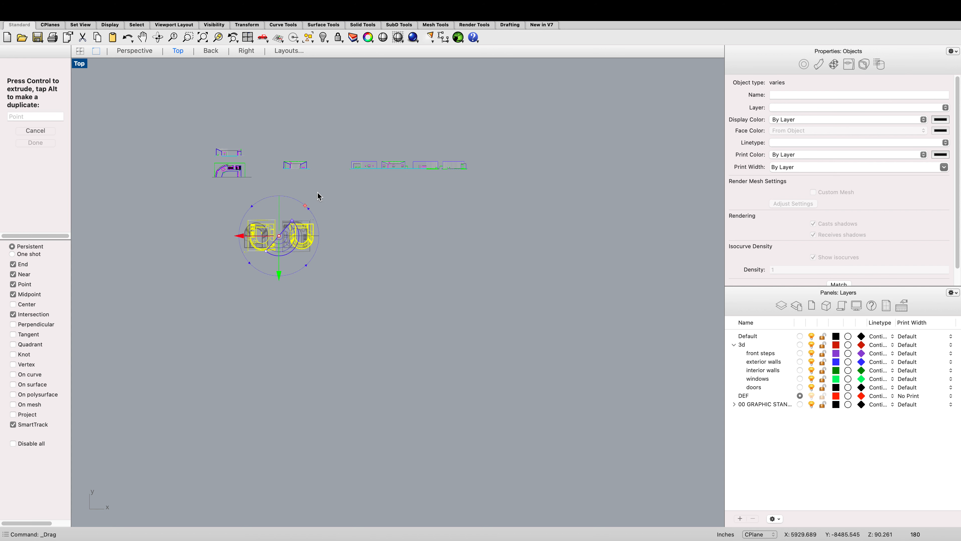
{"action": "left_click", "coordinate": [393, 299]}
Step: Expand the 00 GRAPHIC STANDARDS layer group to view its sublayers
{"action": "scroll", "coordinate": [251, 235], "scroll_direction": "up", "scroll_amount": 6}
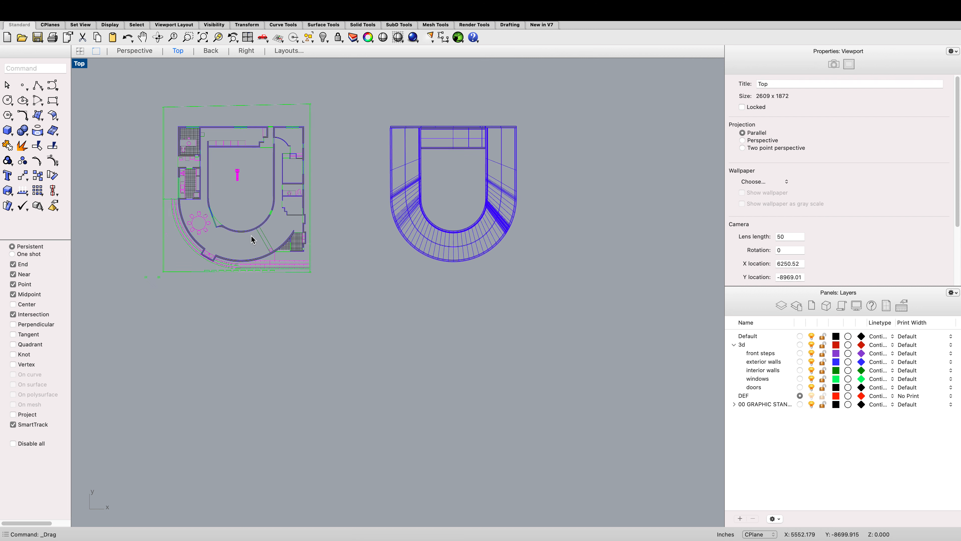
{"action": "scroll", "coordinate": [255, 241], "scroll_direction": "down", "scroll_amount": 3}
{"action": "scroll", "coordinate": [228, 222], "scroll_direction": "up", "scroll_amount": 6}
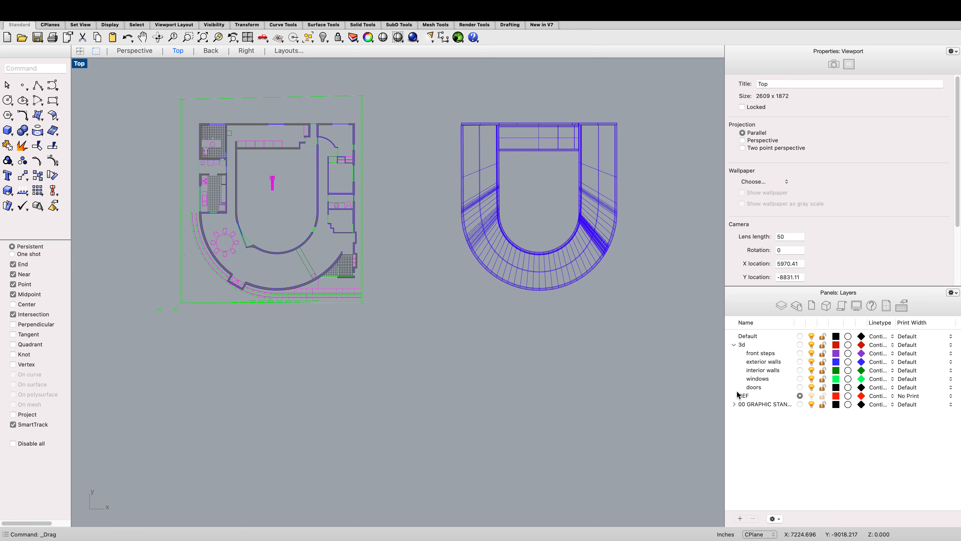
{"action": "left_click", "coordinate": [734, 404]}
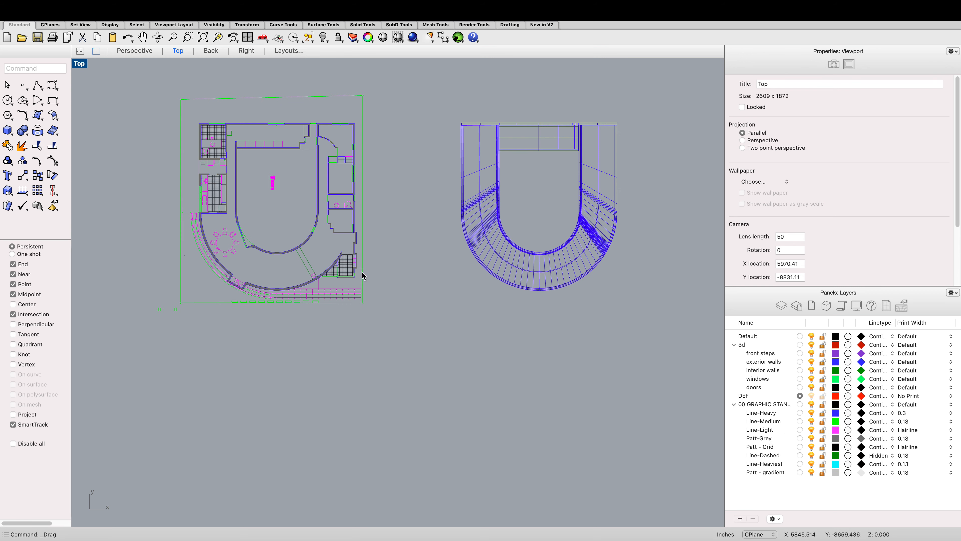
{"action": "scroll", "coordinate": [347, 251], "scroll_direction": "up", "scroll_amount": 1}
{"action": "scroll", "coordinate": [354, 265], "scroll_direction": "down", "scroll_amount": 2}
{"action": "scroll", "coordinate": [400, 293], "scroll_direction": "up", "scroll_amount": 2}
Step: Copy the entire floor plan drawing to a new spot below the original
{"action": "mouse_move", "coordinate": [433, 323]}
{"action": "left_mouse_down"}
{"action": "mouse_move", "coordinate": [253, 201]}
{"action": "mouse_move", "coordinate": [167, 101]}
{"action": "left_mouse_up"}
{"action": "scroll", "coordinate": [253, 201], "scroll_direction": "down", "scroll_amount": 2}
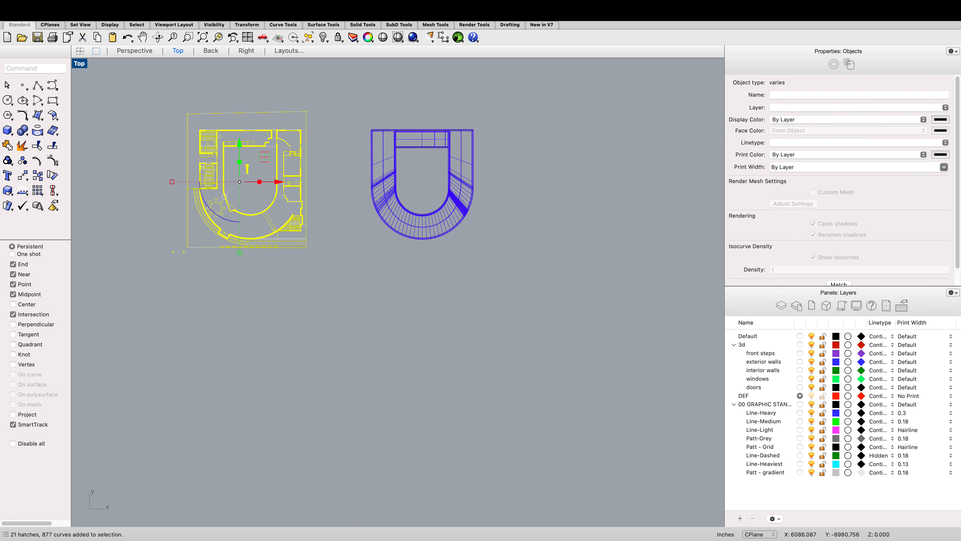
{"action": "type", "text": "copy"}
{"action": "key", "text": "Return"}
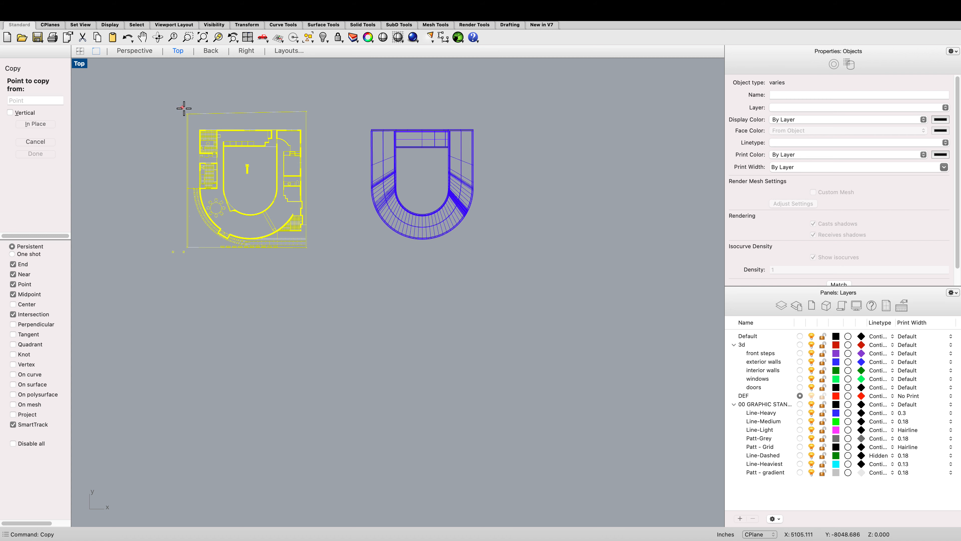
{"action": "left_click", "coordinate": [187, 113]}
{"action": "scroll", "coordinate": [200, 112], "scroll_direction": "down", "scroll_amount": 3}
{"action": "left_click", "coordinate": [203, 239]}
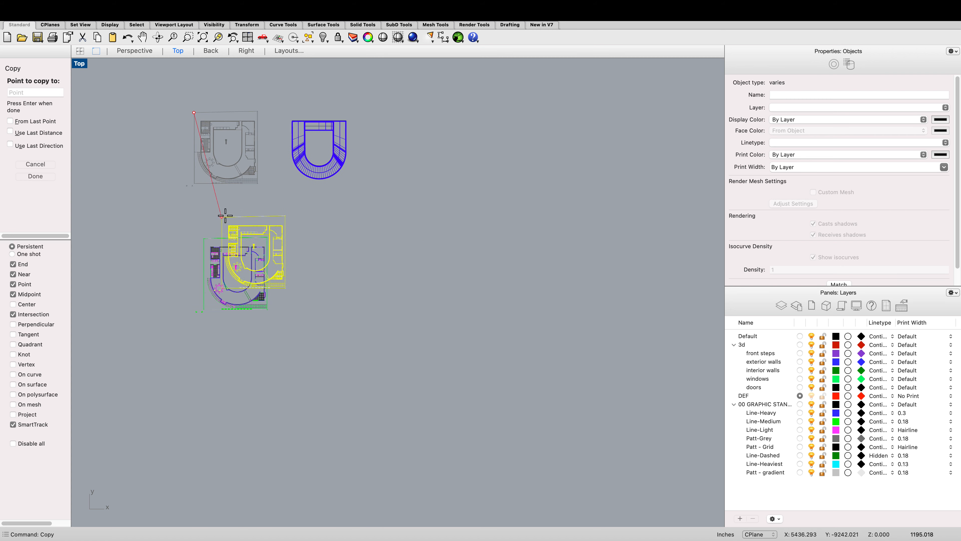
{"action": "key", "text": "Escape"}
{"action": "key", "text": "Escape"}
Step: Delete the central pink figure from the copied floor plan
{"action": "scroll", "coordinate": [244, 272], "scroll_direction": "up", "scroll_amount": 6}
{"action": "scroll", "coordinate": [258, 292], "scroll_direction": "up", "scroll_amount": 3}
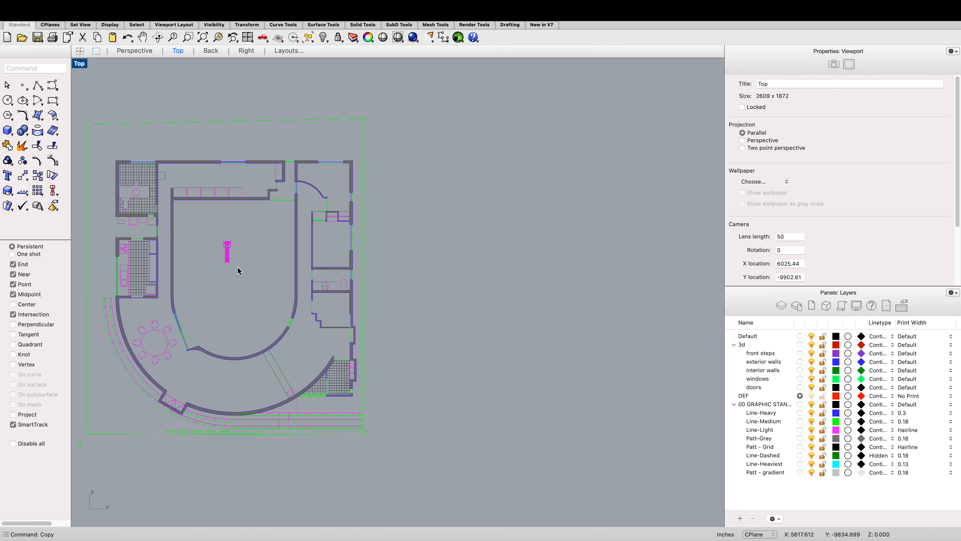
{"action": "left_click_drag", "start_coordinate": [236, 270], "coordinate": [193, 223]}
{"action": "key", "text": "Delete"}
Step: Select the interior walls, rooms and fixtures of the copied plan and delete them
{"action": "scroll", "coordinate": [250, 253], "scroll_direction": "down", "scroll_amount": 3}
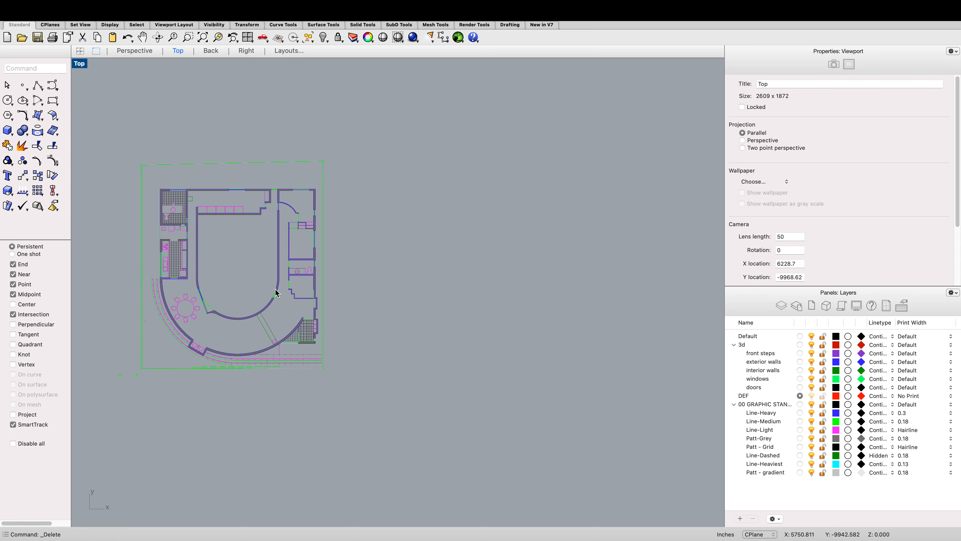
{"action": "scroll", "coordinate": [284, 299], "scroll_direction": "up", "scroll_amount": 3}
{"action": "scroll", "coordinate": [272, 261], "scroll_direction": "down", "scroll_amount": 3}
{"action": "scroll", "coordinate": [200, 242], "scroll_direction": "up", "scroll_amount": 3}
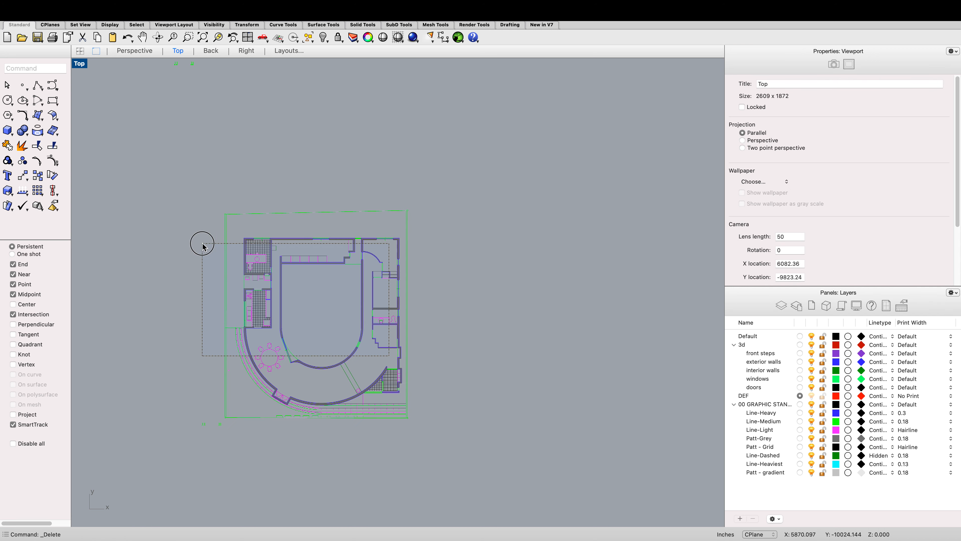
{"action": "scroll", "coordinate": [240, 242], "scroll_direction": "down", "scroll_amount": 3}
{"action": "scroll", "coordinate": [251, 244], "scroll_direction": "up", "scroll_amount": 4}
{"action": "key", "text": "super+a"}
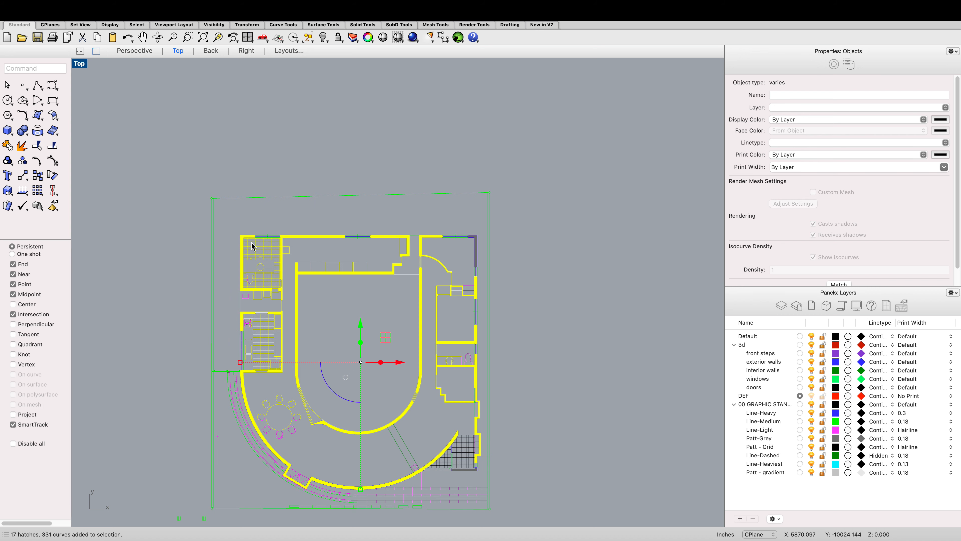
{"action": "key", "text": "Delete"}
Step: Delete leftover furniture outlines and fragments near the curved exterior wall of the copied plan
{"action": "scroll", "coordinate": [302, 274], "scroll_direction": "down", "scroll_amount": 3}
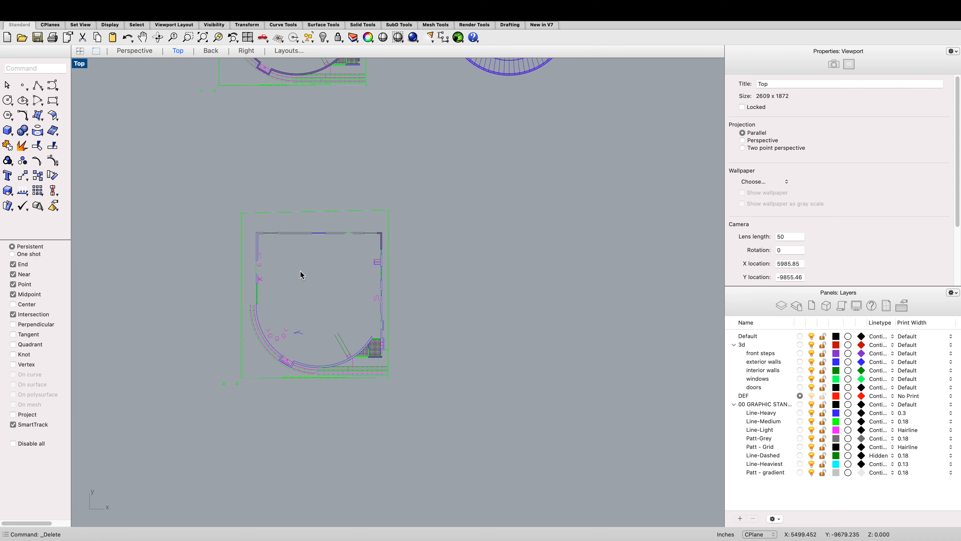
{"action": "scroll", "coordinate": [372, 345], "scroll_direction": "up", "scroll_amount": 10}
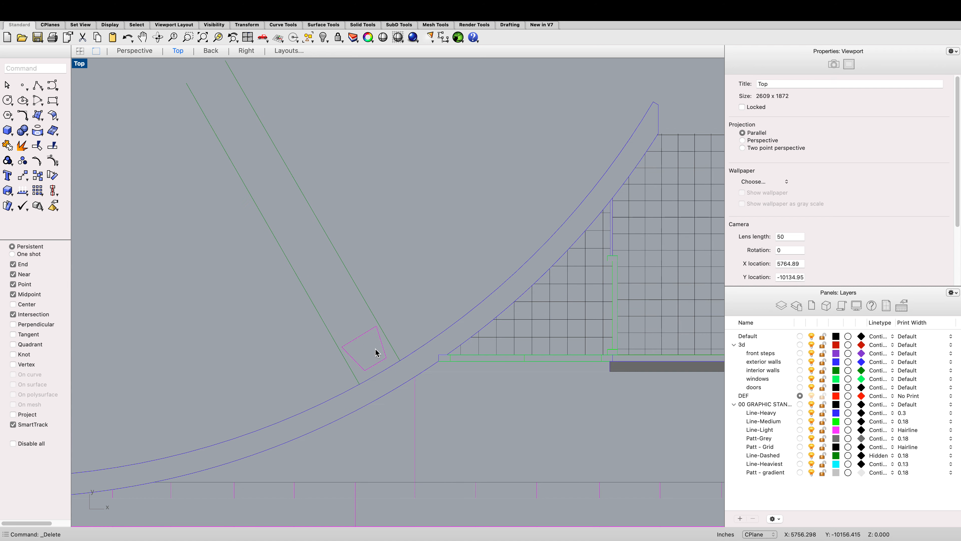
{"action": "scroll", "coordinate": [372, 345], "scroll_direction": "up", "scroll_amount": 3}
{"action": "left_click_drag", "start_coordinate": [375, 353], "coordinate": [315, 282]}
{"action": "key", "text": "Delete"}
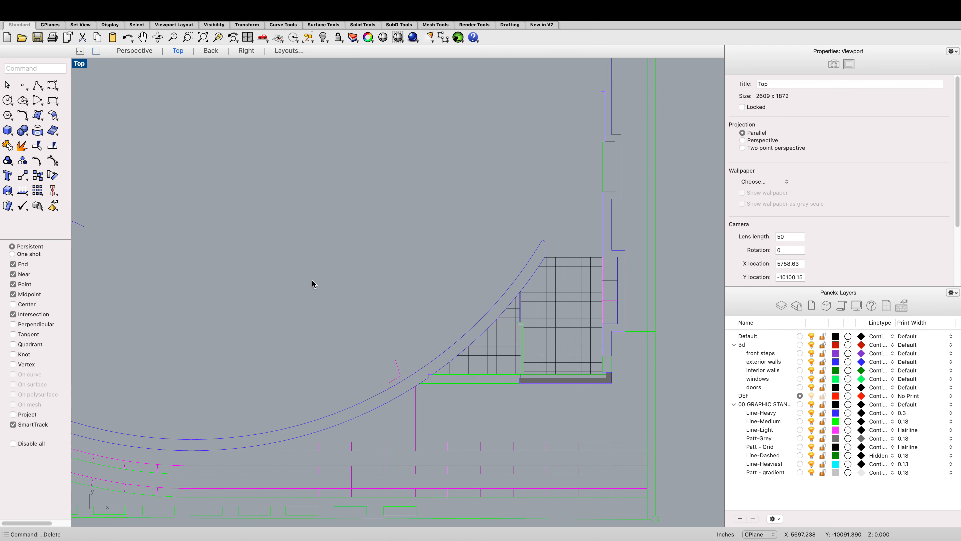
{"action": "scroll", "coordinate": [314, 283], "scroll_direction": "down", "scroll_amount": 4}
{"action": "left_click_drag", "start_coordinate": [231, 279], "coordinate": [149, 220]}
{"action": "key", "text": "Delete"}
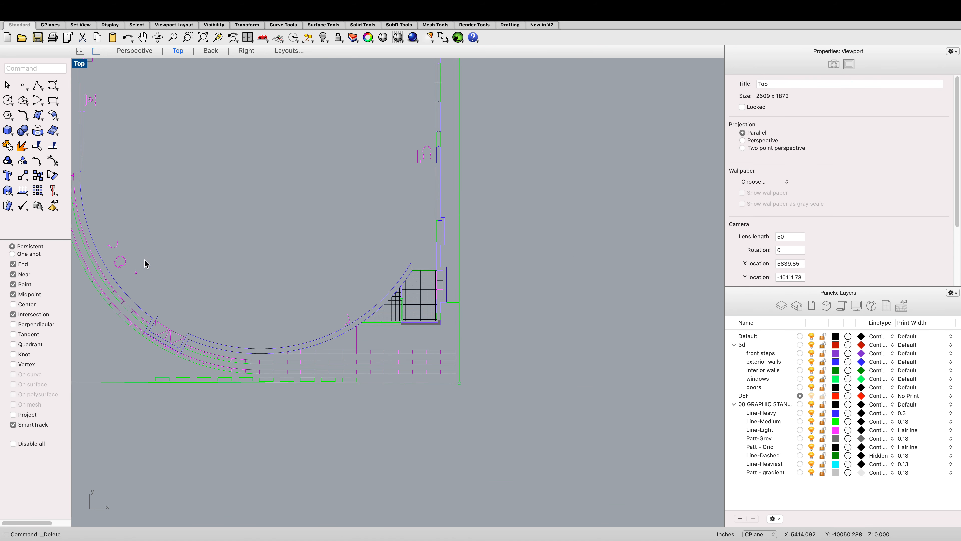
Step: Delete more leftover fragments along the inner side of the copied plan's curved wall
{"action": "left_click_drag", "start_coordinate": [145, 261], "coordinate": [111, 232]}
{"action": "key", "text": "Delete"}
{"action": "left_click_drag", "start_coordinate": [150, 280], "coordinate": [105, 239]}
{"action": "key", "text": "Delete"}
{"action": "key", "text": "Delete"}
Step: Delete the door swing and remaining light curves at the copied plan's upper-left wall
{"action": "key", "text": "Delete"}
{"action": "scroll", "coordinate": [159, 217], "scroll_direction": "down", "scroll_amount": 5}
{"action": "scroll", "coordinate": [144, 197], "scroll_direction": "up", "scroll_amount": 10}
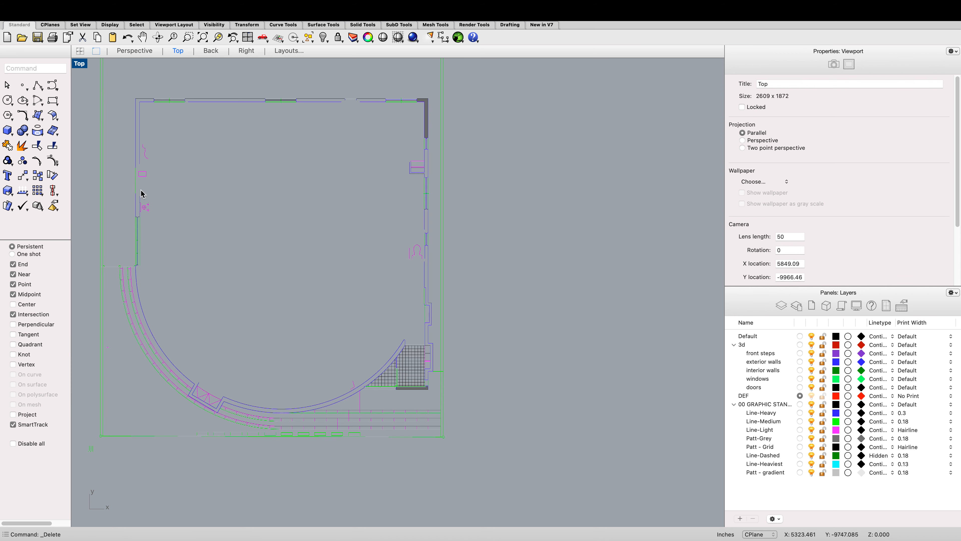
{"action": "left_click_drag", "start_coordinate": [184, 264], "coordinate": [146, 125]}
{"action": "key", "text": "Delete"}
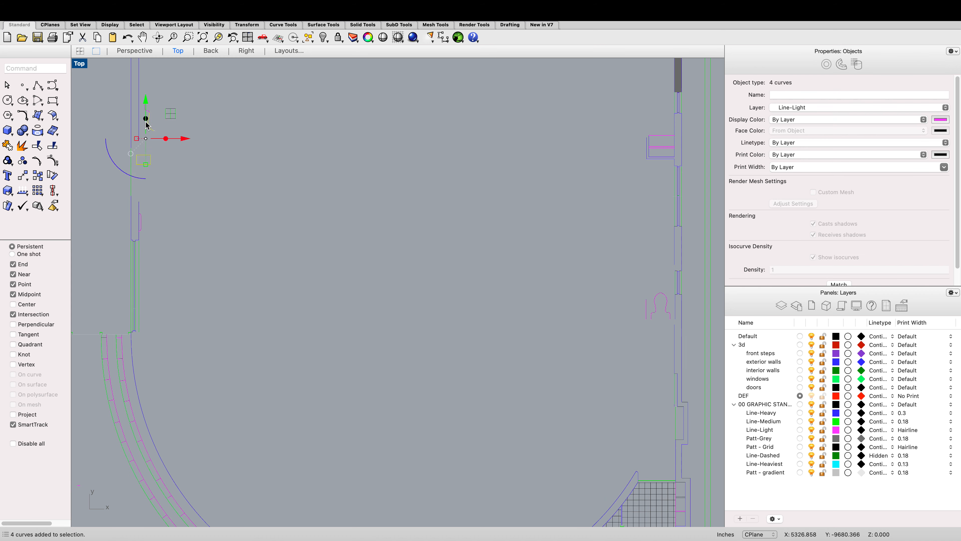
{"action": "key", "text": "Delete"}
Step: Zoom and pan across the elevation drawings to examine them
{"action": "scroll", "coordinate": [211, 144], "scroll_direction": "down", "scroll_amount": 5}
{"action": "scroll", "coordinate": [211, 145], "scroll_direction": "down", "scroll_amount": 4}
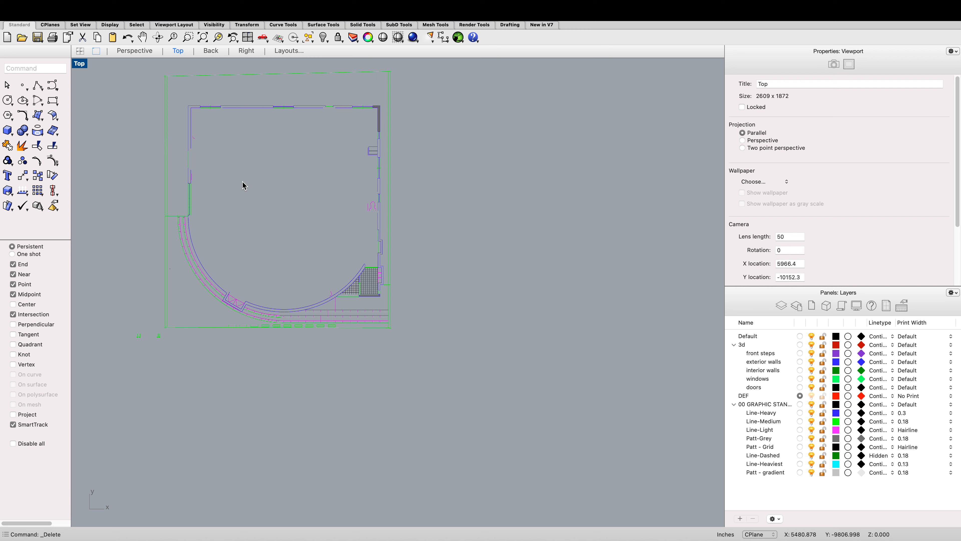
{"action": "scroll", "coordinate": [243, 185], "scroll_direction": "down", "scroll_amount": 10}
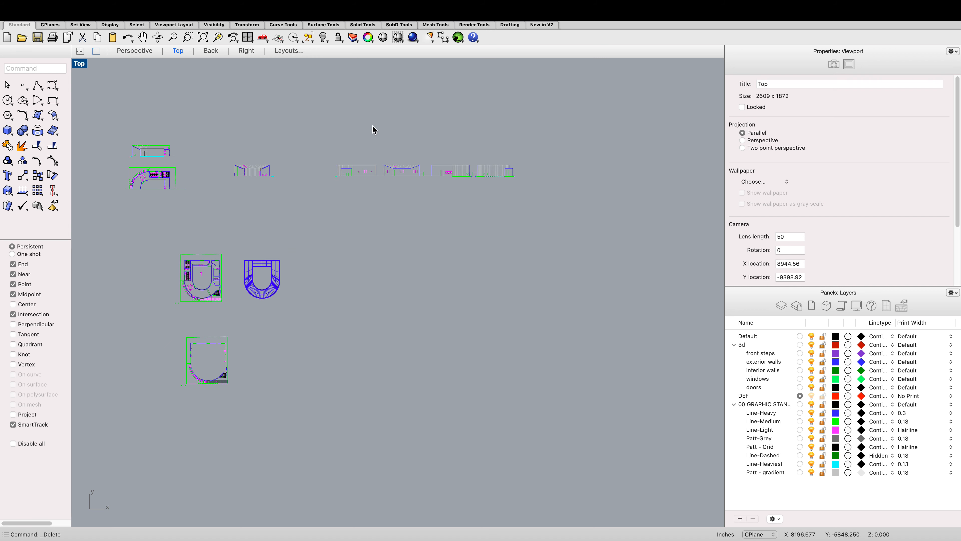
{"action": "scroll", "coordinate": [426, 198], "scroll_direction": "up", "scroll_amount": 5}
{"action": "scroll", "coordinate": [571, 176], "scroll_direction": "up", "scroll_amount": 2}
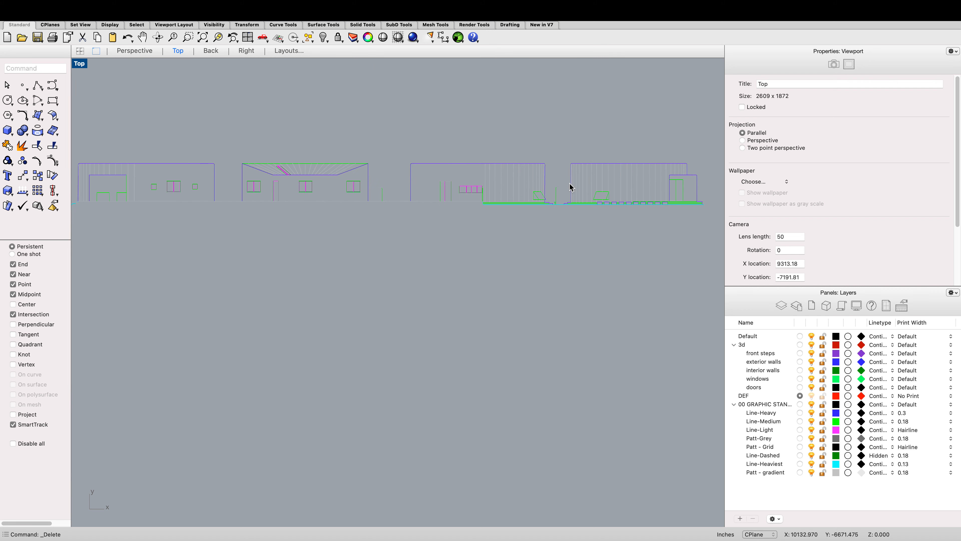
{"action": "scroll", "coordinate": [566, 189], "scroll_direction": "up", "scroll_amount": 4}
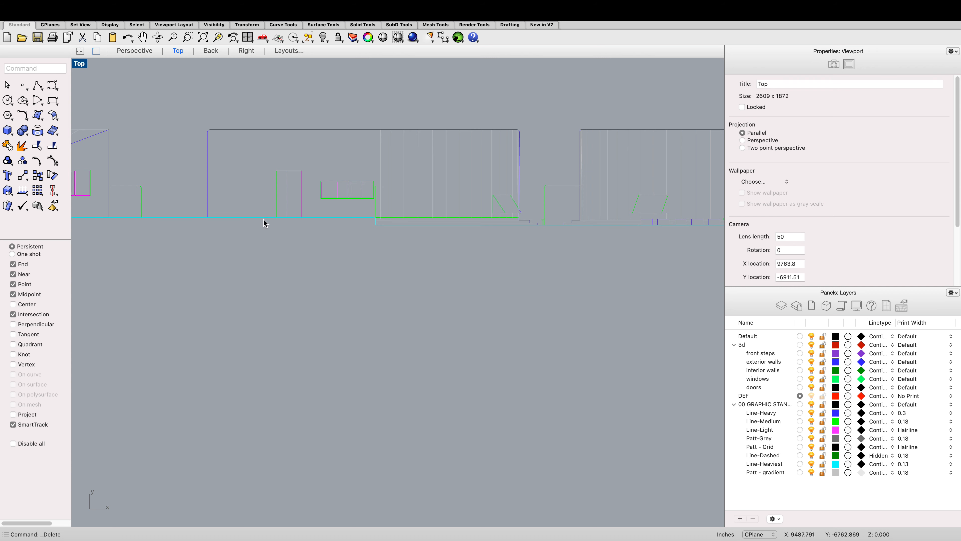
{"action": "scroll", "coordinate": [266, 216], "scroll_direction": "down", "scroll_amount": 10}
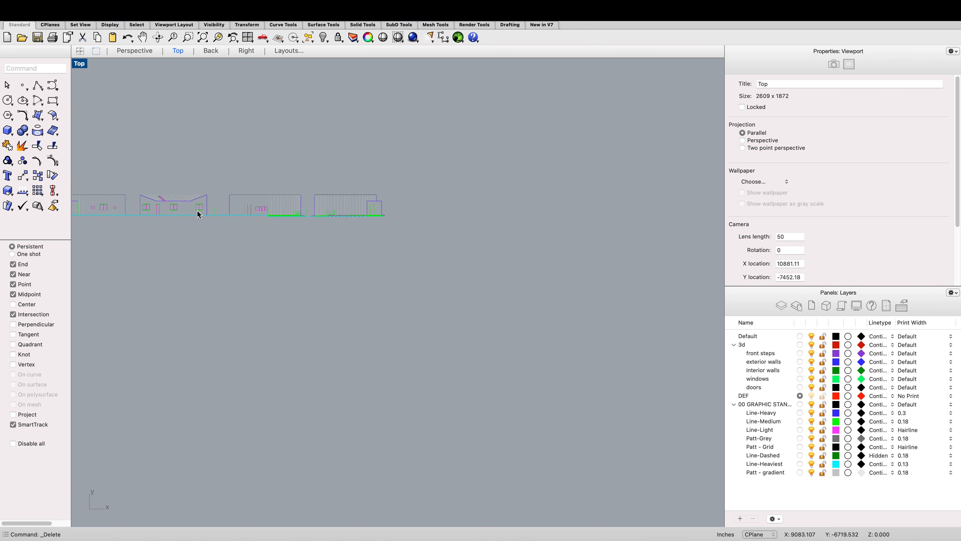
{"action": "scroll", "coordinate": [129, 213], "scroll_direction": "up", "scroll_amount": 6}
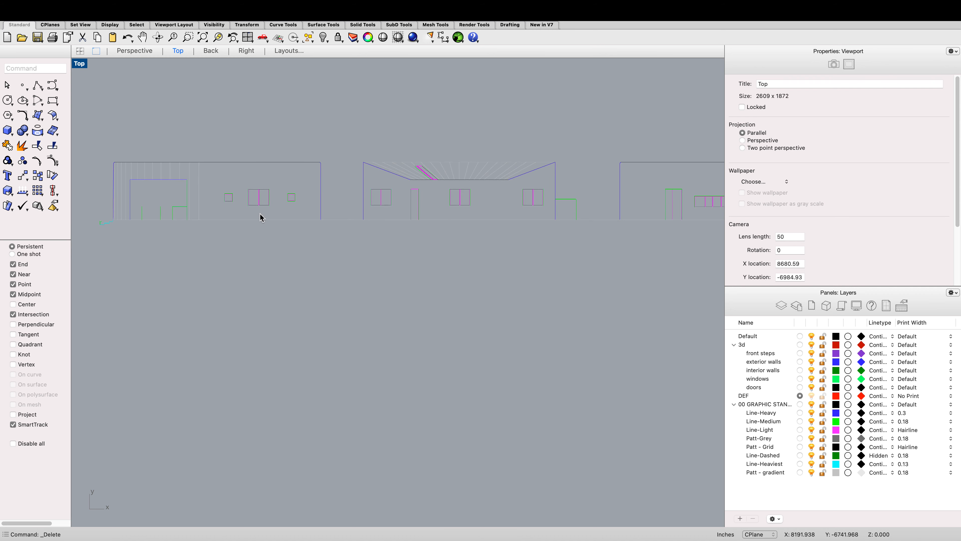
{"action": "scroll", "coordinate": [113, 222], "scroll_direction": "up", "scroll_amount": 5}
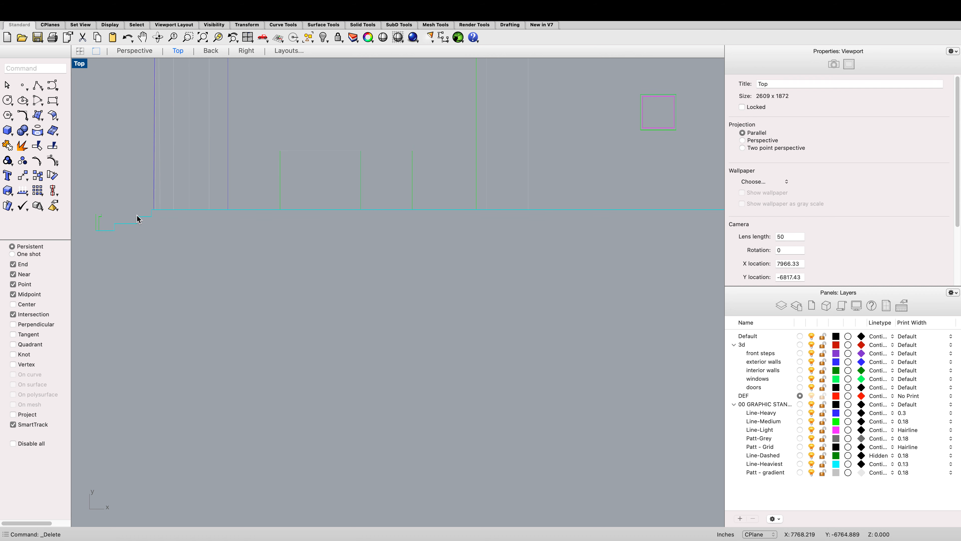
{"action": "scroll", "coordinate": [144, 222], "scroll_direction": "down", "scroll_amount": 5}
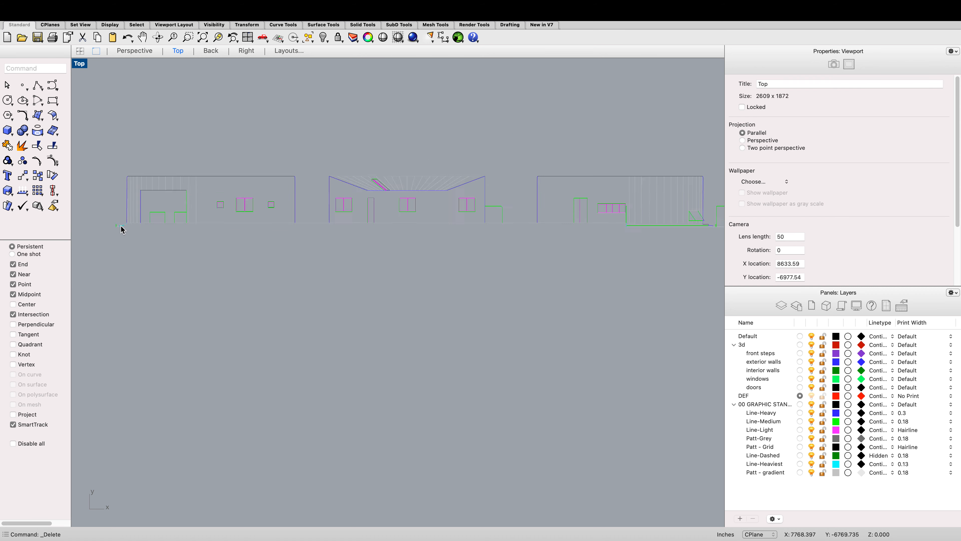
{"action": "scroll", "coordinate": [487, 213], "scroll_direction": "up", "scroll_amount": 5}
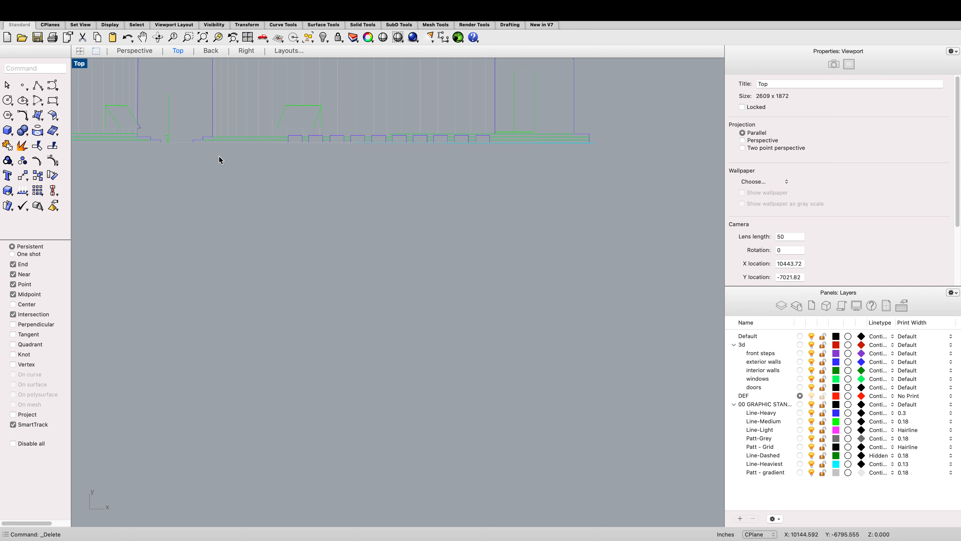
{"action": "scroll", "coordinate": [219, 160], "scroll_direction": "down", "scroll_amount": 5}
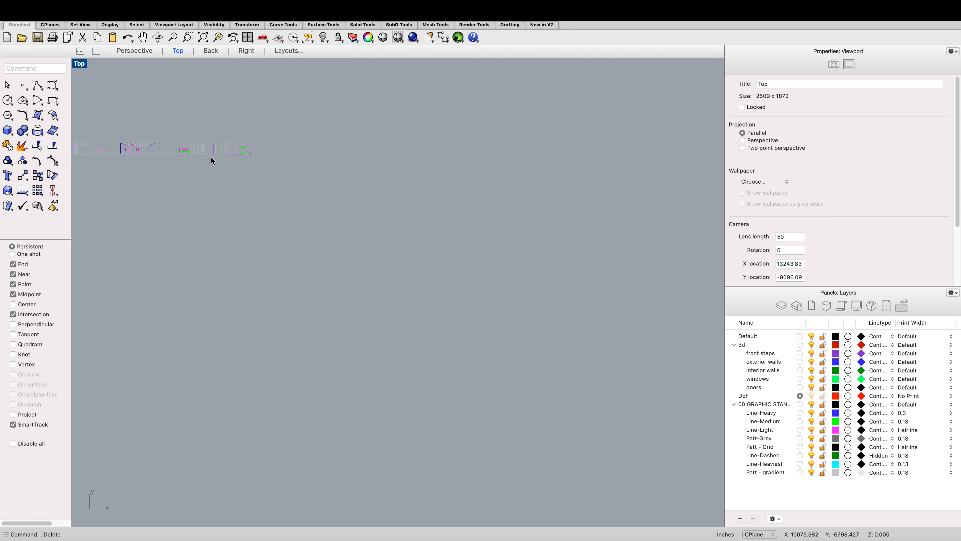
{"action": "scroll", "coordinate": [230, 178], "scroll_direction": "down", "scroll_amount": 1}
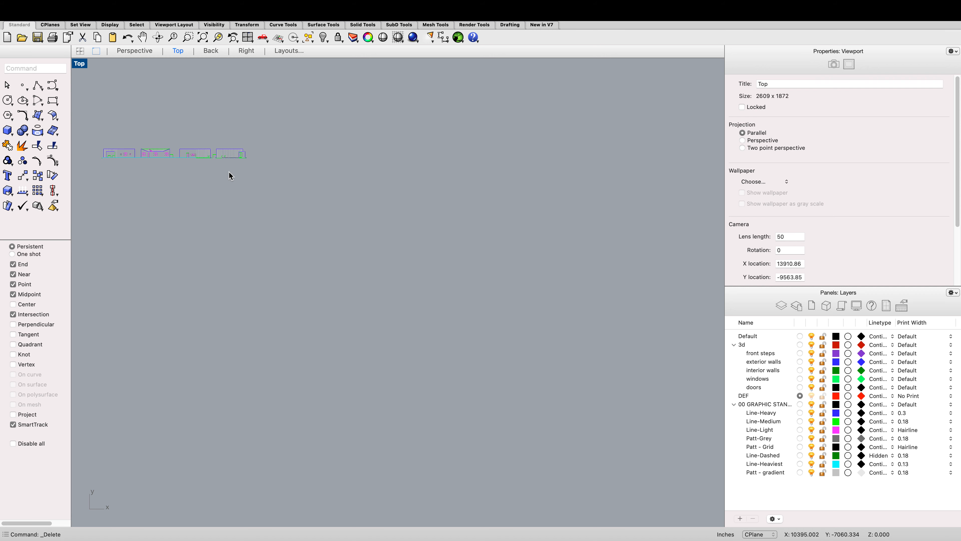
{"action": "scroll", "coordinate": [229, 176], "scroll_direction": "up", "scroll_amount": 10}
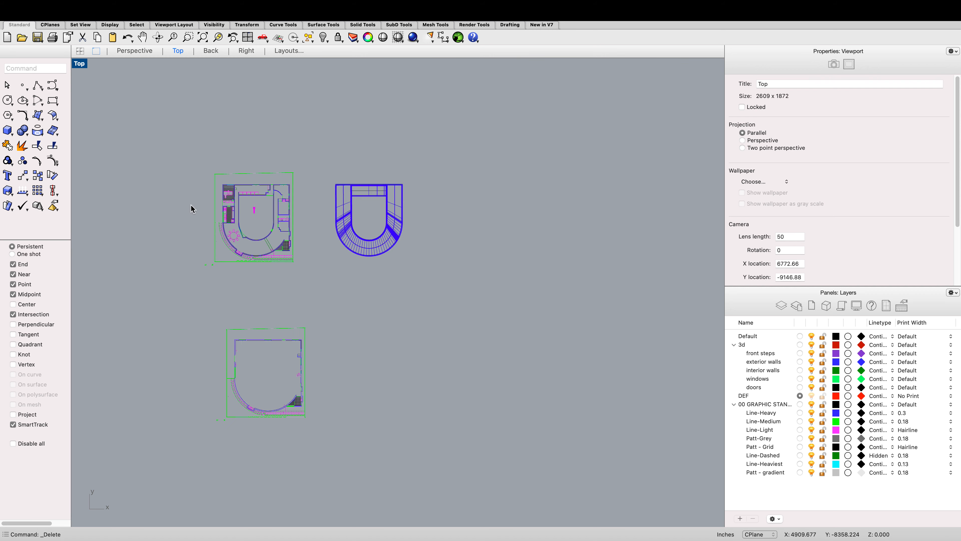
Step: Delete the tile hatch, door swing and remaining curves inside the copied plan's lower-right room
{"action": "scroll", "coordinate": [257, 254], "scroll_direction": "up", "scroll_amount": 3}
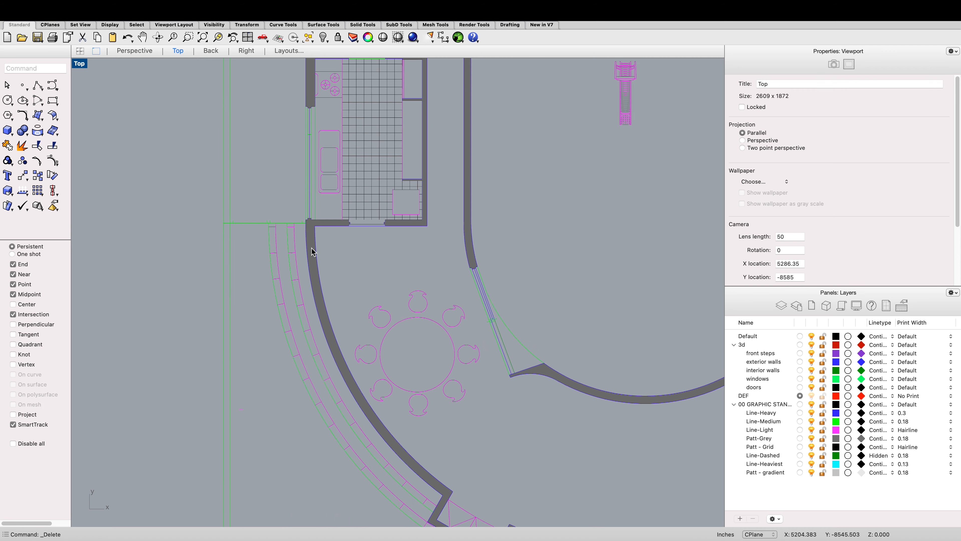
{"action": "scroll", "coordinate": [273, 250], "scroll_direction": "down", "scroll_amount": 5}
{"action": "scroll", "coordinate": [483, 317], "scroll_direction": "up", "scroll_amount": 8}
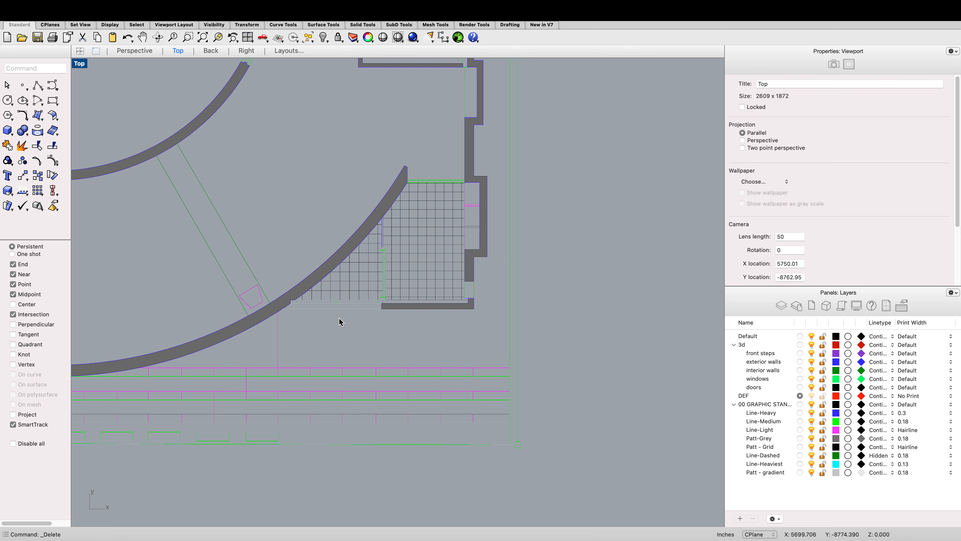
{"action": "scroll", "coordinate": [378, 335], "scroll_direction": "down", "scroll_amount": 5}
{"action": "scroll", "coordinate": [378, 335], "scroll_direction": "up", "scroll_amount": 3}
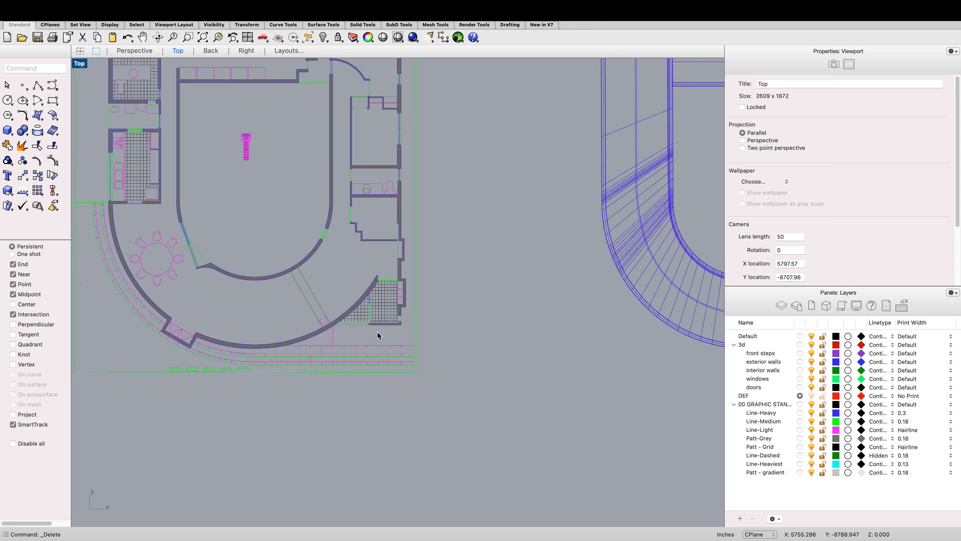
{"action": "scroll", "coordinate": [378, 326], "scroll_direction": "up", "scroll_amount": 5}
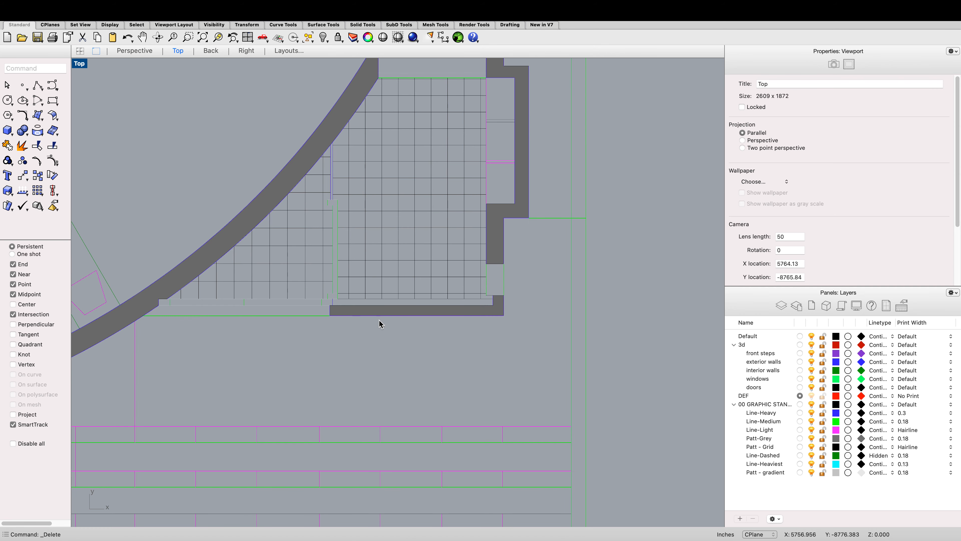
{"action": "left_click", "coordinate": [380, 317]}
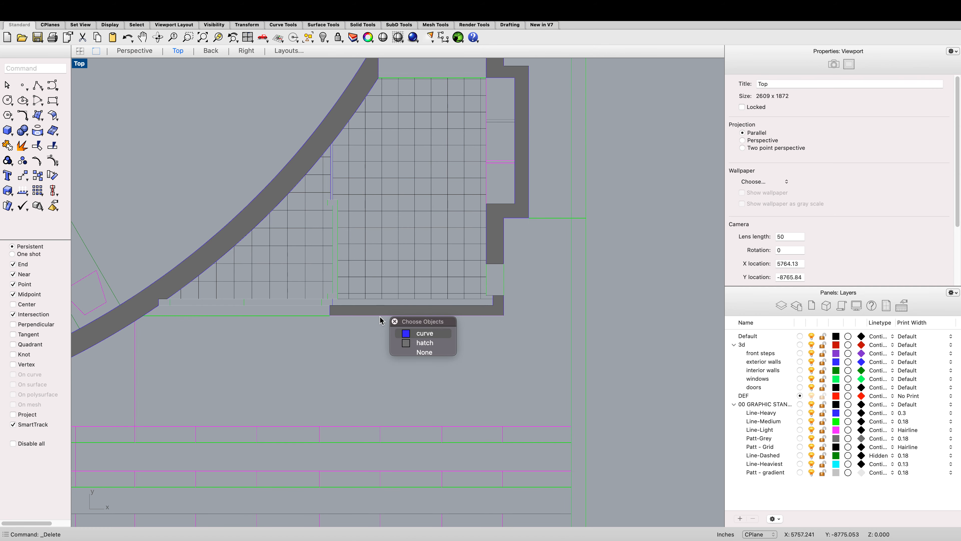
{"action": "left_click", "coordinate": [402, 334]}
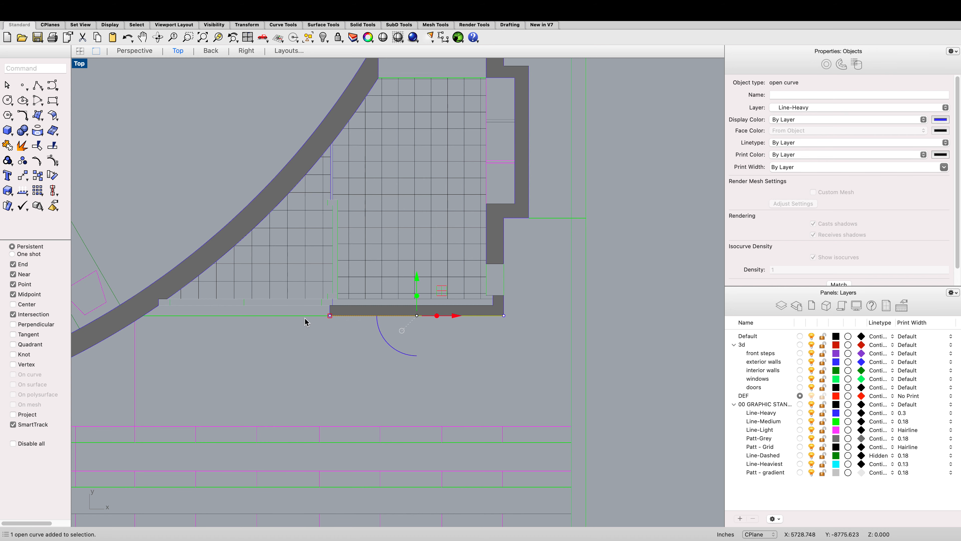
{"action": "left_click", "coordinate": [387, 231]}
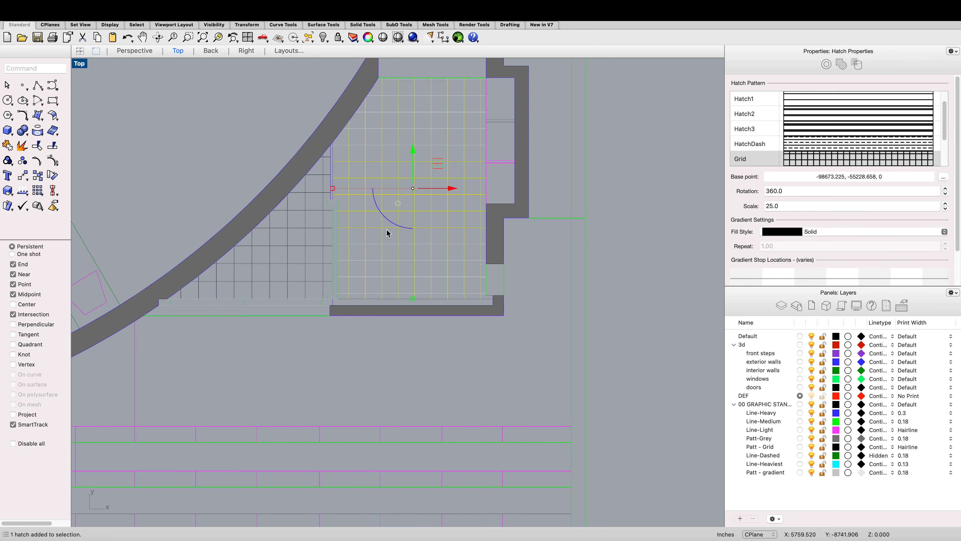
{"action": "key", "text": "Escape"}
{"action": "left_click", "coordinate": [308, 216]}
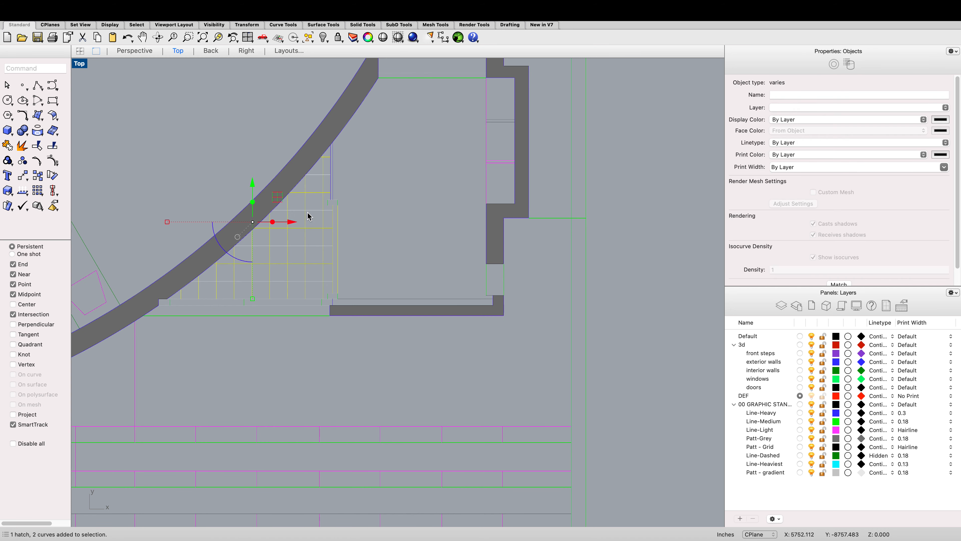
{"action": "key", "text": "Delete"}
{"action": "left_click_drag", "start_coordinate": [362, 239], "coordinate": [328, 190]}
{"action": "key", "text": "Delete"}
Step: Select and inspect the wall-end curves at the copied plan's lower-right corner
{"action": "scroll", "coordinate": [433, 264], "scroll_direction": "down", "scroll_amount": 4}
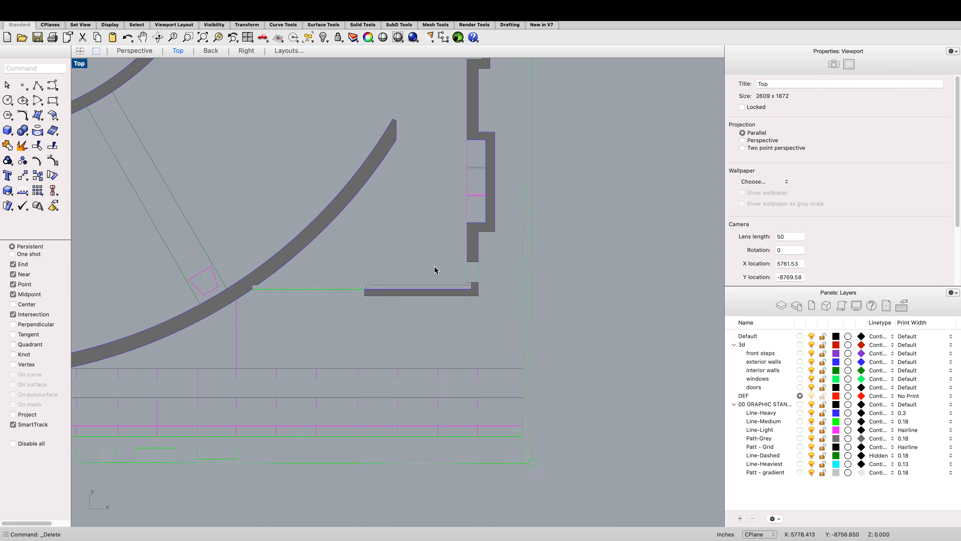
{"action": "scroll", "coordinate": [434, 269], "scroll_direction": "down", "scroll_amount": 5}
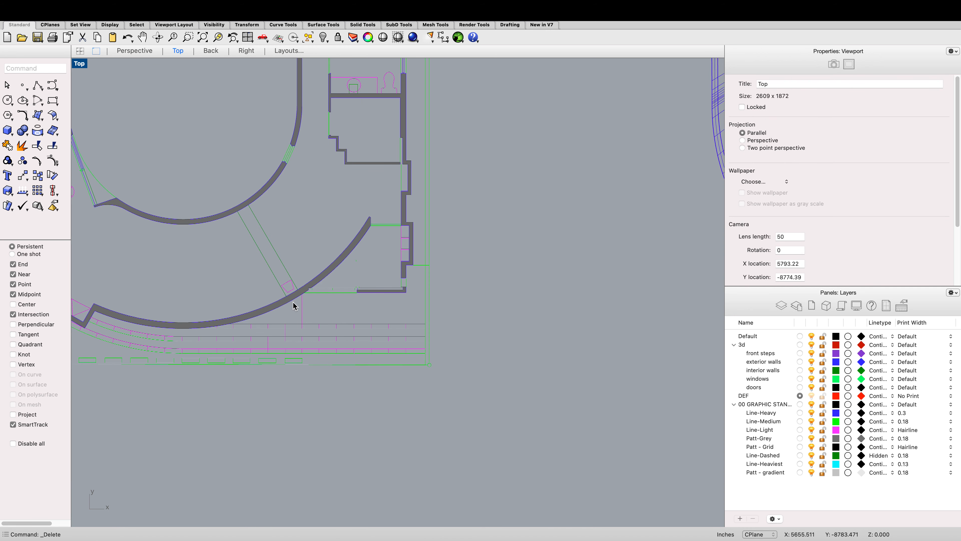
{"action": "left_click", "coordinate": [294, 306]}
{"action": "left_click", "coordinate": [325, 319]}
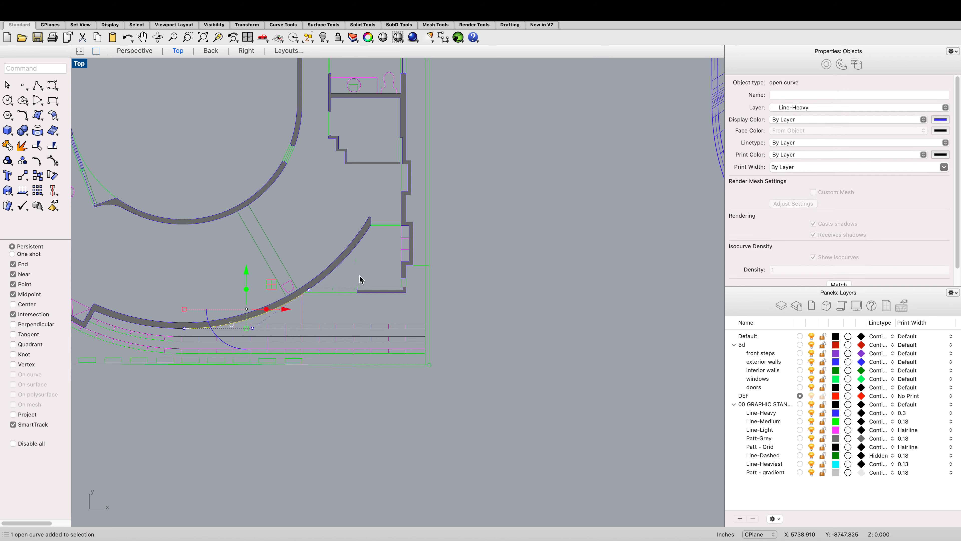
{"action": "scroll", "coordinate": [351, 286], "scroll_direction": "up", "scroll_amount": 2}
{"action": "left_click", "coordinate": [338, 296], "text": "shift"}
{"action": "left_click", "coordinate": [440, 295], "text": "shift"}
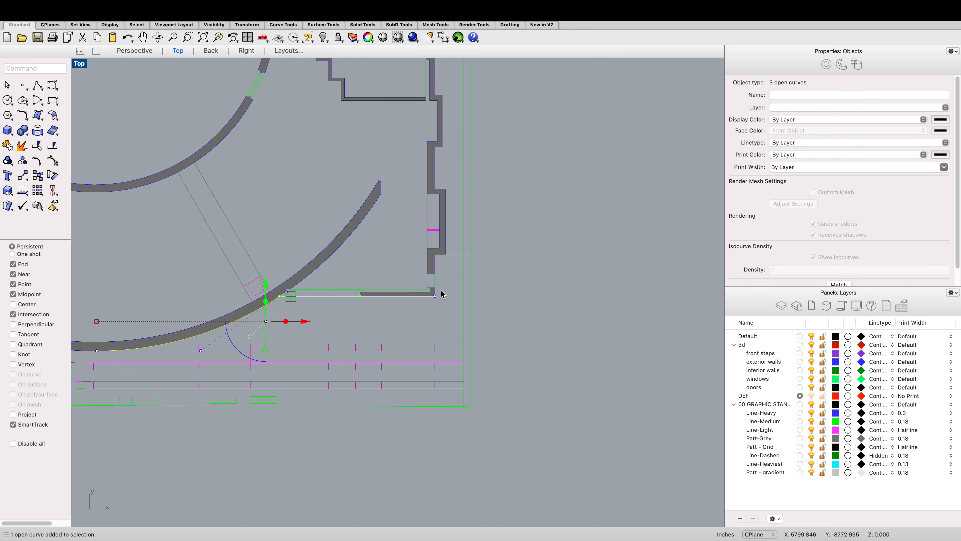
{"action": "scroll", "coordinate": [443, 290], "scroll_direction": "up", "scroll_amount": 3}
{"action": "left_click", "coordinate": [427, 304], "text": "shift"}
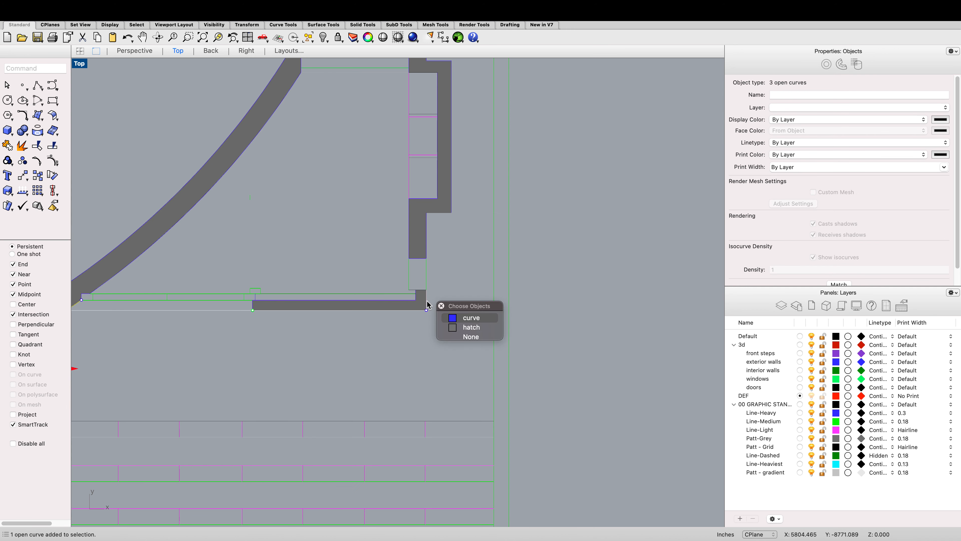
{"action": "left_click", "coordinate": [426, 279], "text": "shift"}
{"action": "scroll", "coordinate": [430, 278], "scroll_direction": "down", "scroll_amount": 8}
{"action": "scroll", "coordinate": [341, 253], "scroll_direction": "up", "scroll_amount": 3}
{"action": "left_click", "coordinate": [335, 254]}
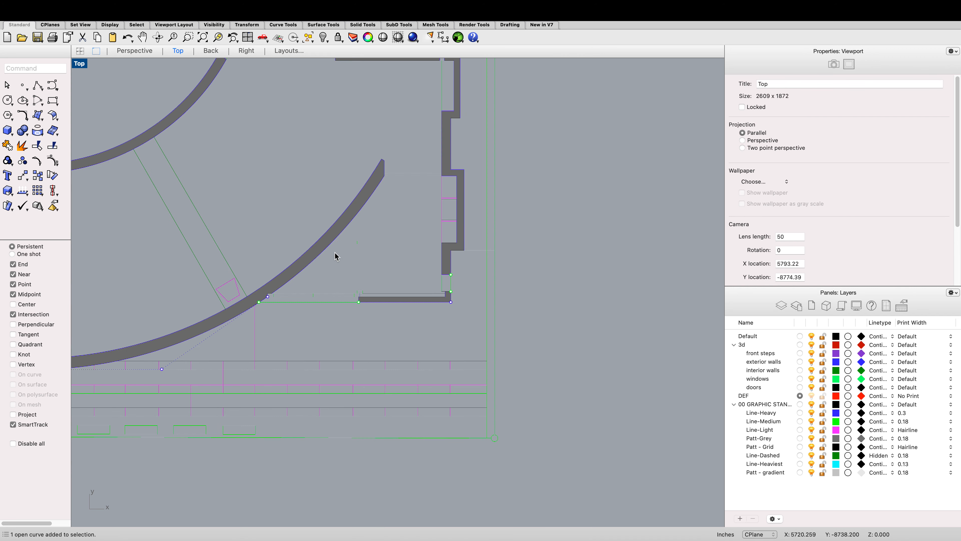
{"action": "scroll", "coordinate": [327, 280], "scroll_direction": "down", "scroll_amount": 8}
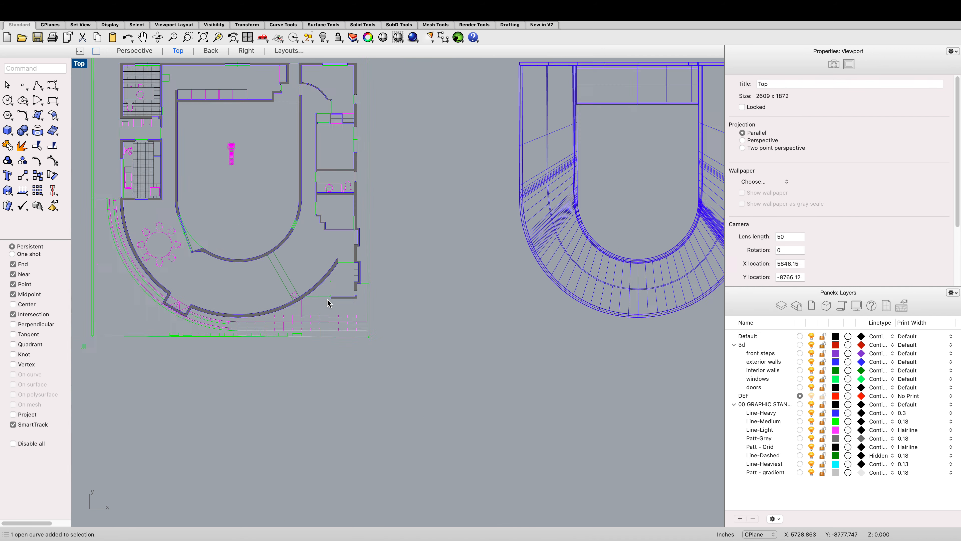
{"action": "scroll", "coordinate": [329, 302], "scroll_direction": "up", "scroll_amount": 3}
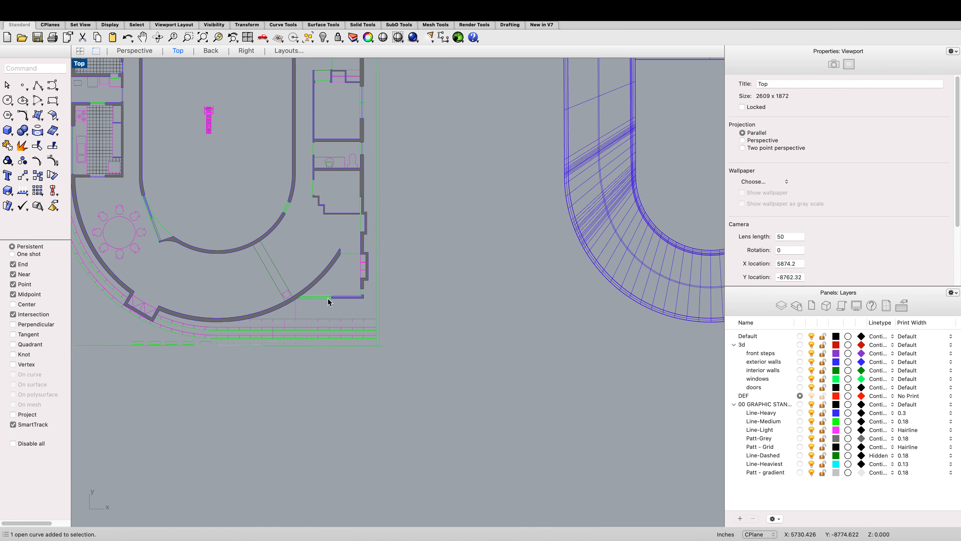
Step: Draw a polyline tracing the copied plan's exterior wall from the curved wall's end around the right and top walls to the upper-left corner
{"action": "type", "text": "polyline"}
{"action": "key", "text": "Return"}
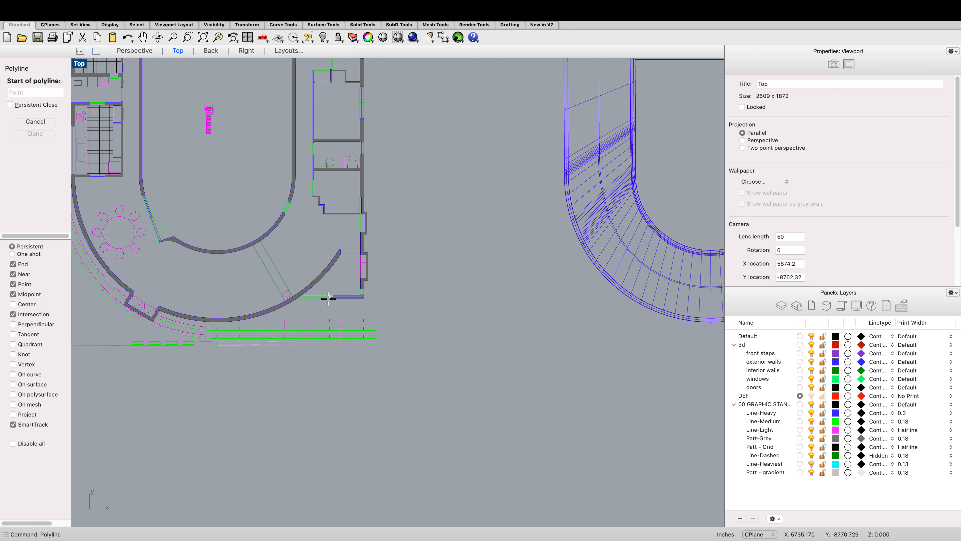
{"action": "scroll", "coordinate": [328, 298], "scroll_direction": "up", "scroll_amount": 6}
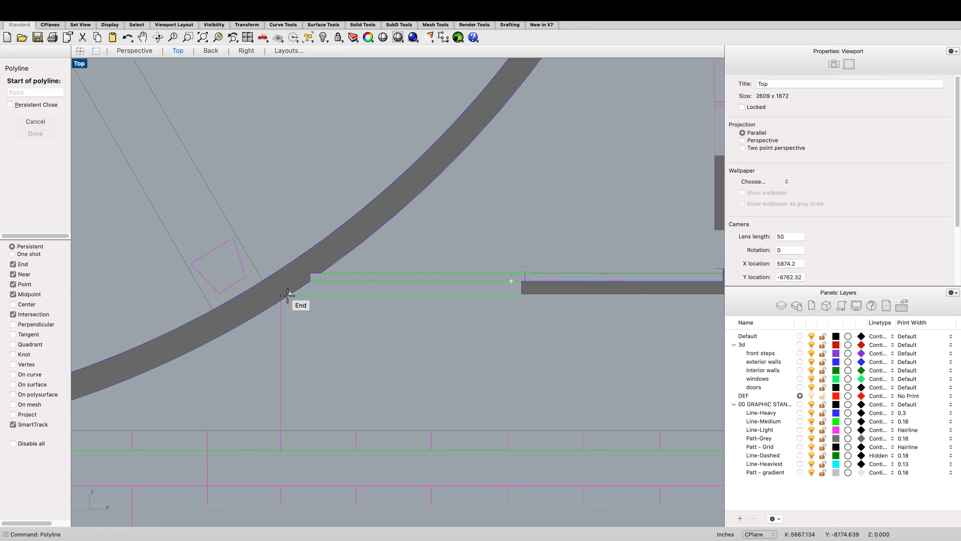
{"action": "left_click", "coordinate": [287, 296]}
{"action": "scroll", "coordinate": [291, 295], "scroll_direction": "down", "scroll_amount": 6}
{"action": "scroll", "coordinate": [526, 293], "scroll_direction": "up", "scroll_amount": 4}
{"action": "left_click", "coordinate": [524, 294]}
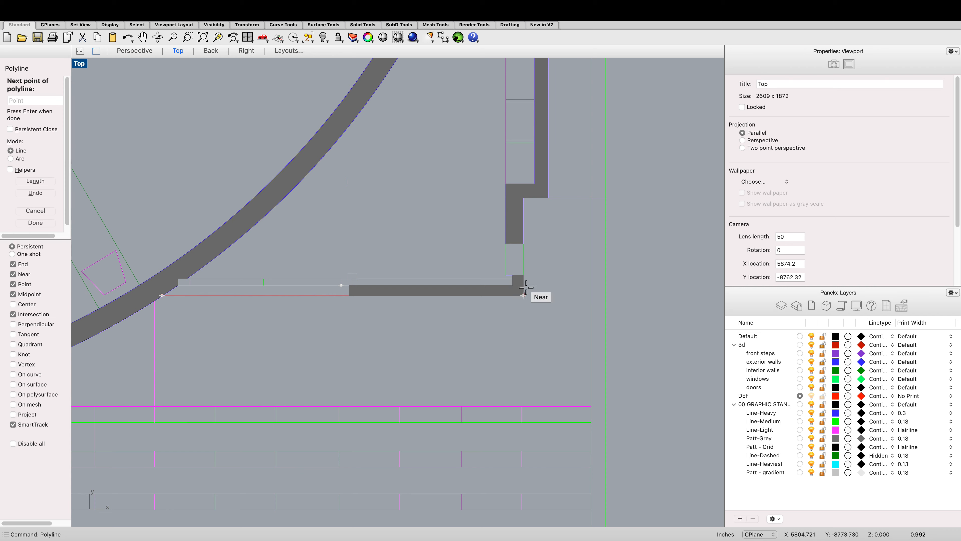
{"action": "left_click", "coordinate": [523, 198]}
{"action": "scroll", "coordinate": [537, 204], "scroll_direction": "up", "scroll_amount": 2}
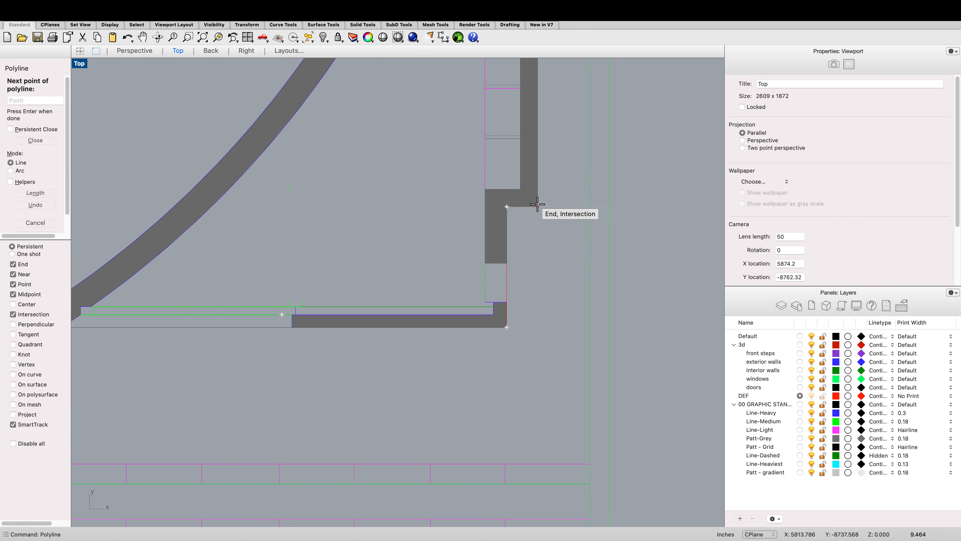
{"action": "left_click", "coordinate": [538, 204]}
{"action": "scroll", "coordinate": [529, 206], "scroll_direction": "down", "scroll_amount": 6}
{"action": "scroll", "coordinate": [510, 173], "scroll_direction": "up", "scroll_amount": 2}
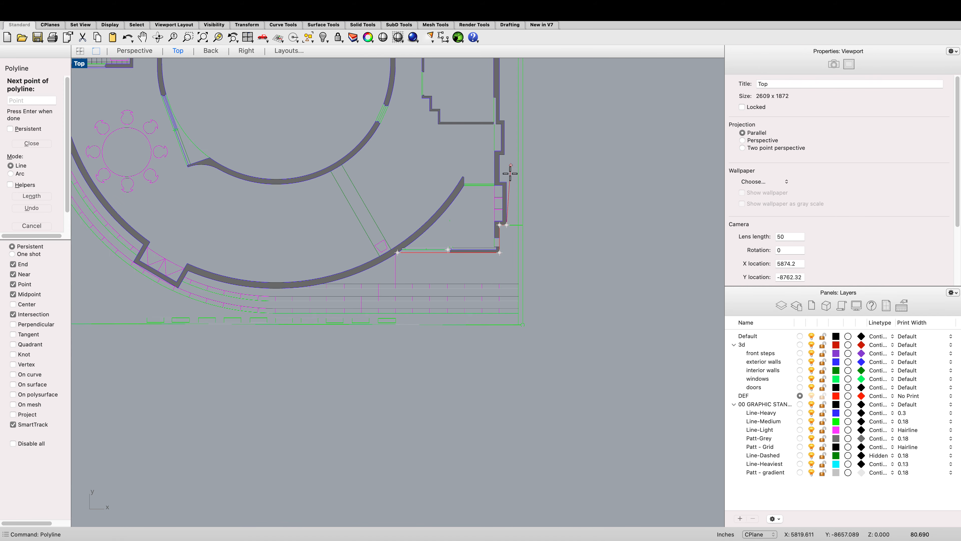
{"action": "scroll", "coordinate": [507, 185], "scroll_direction": "up", "scroll_amount": 3}
{"action": "scroll", "coordinate": [501, 193], "scroll_direction": "up", "scroll_amount": 2}
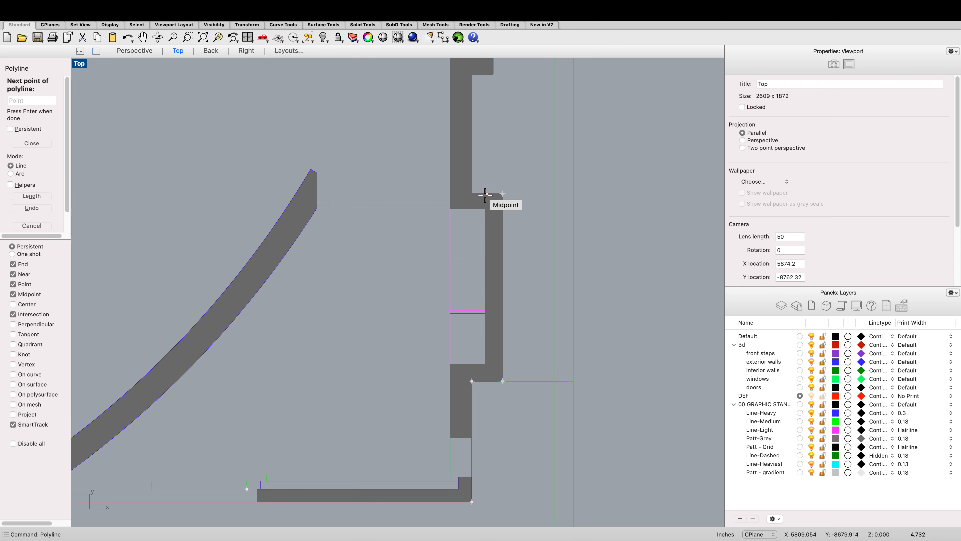
{"action": "scroll", "coordinate": [473, 193], "scroll_direction": "down", "scroll_amount": 2}
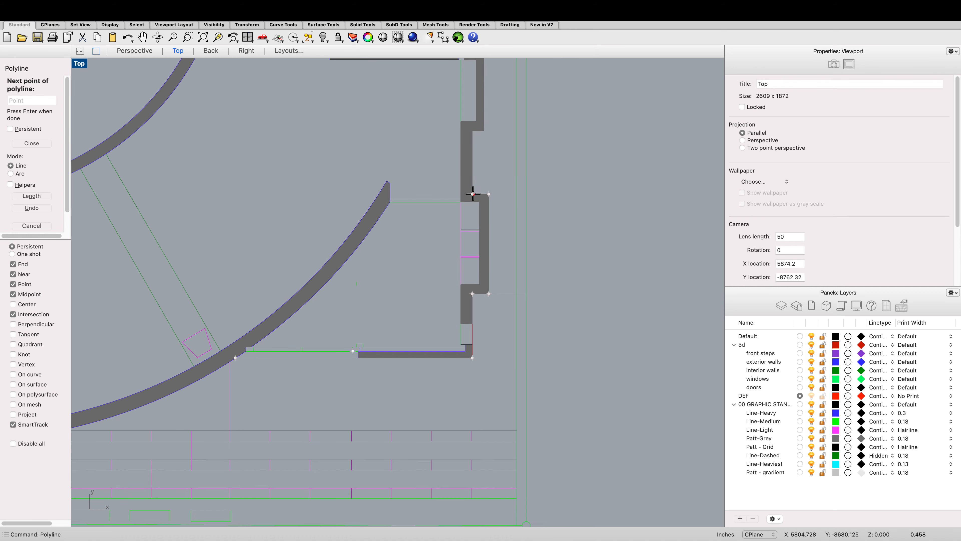
{"action": "scroll", "coordinate": [473, 140], "scroll_direction": "up", "scroll_amount": 4}
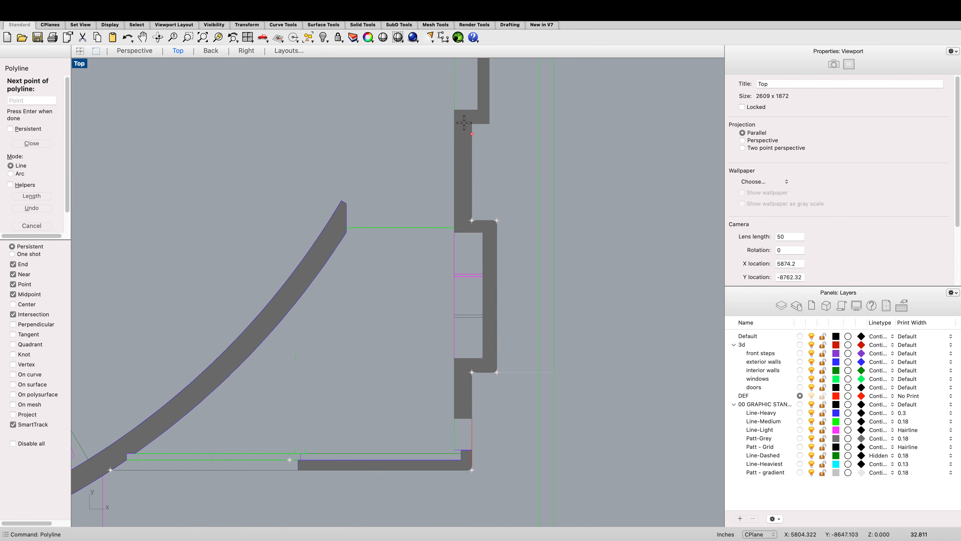
{"action": "left_click", "coordinate": [496, 124]}
{"action": "scroll", "coordinate": [500, 184], "scroll_direction": "down", "scroll_amount": 6}
{"action": "scroll", "coordinate": [503, 178], "scroll_direction": "up", "scroll_amount": 4}
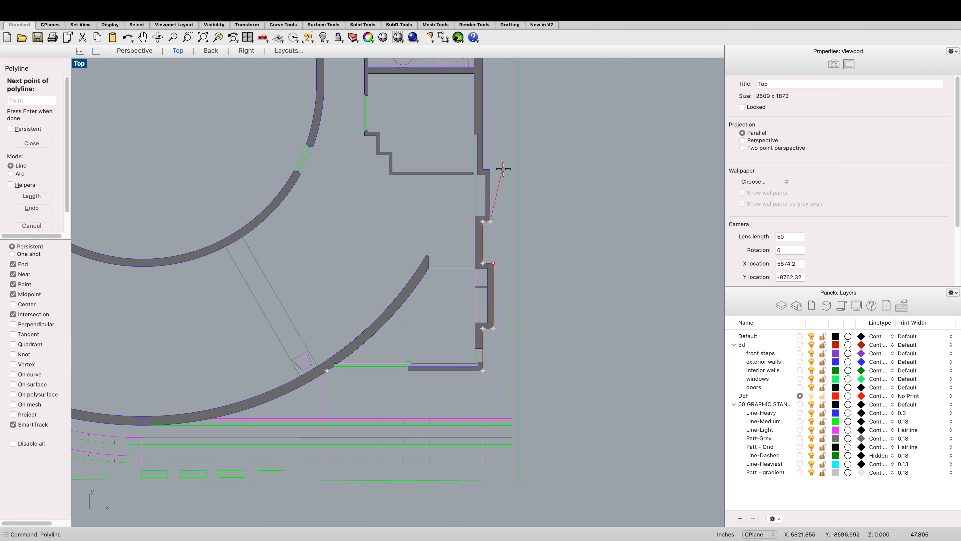
{"action": "scroll", "coordinate": [503, 169], "scroll_direction": "up", "scroll_amount": 4}
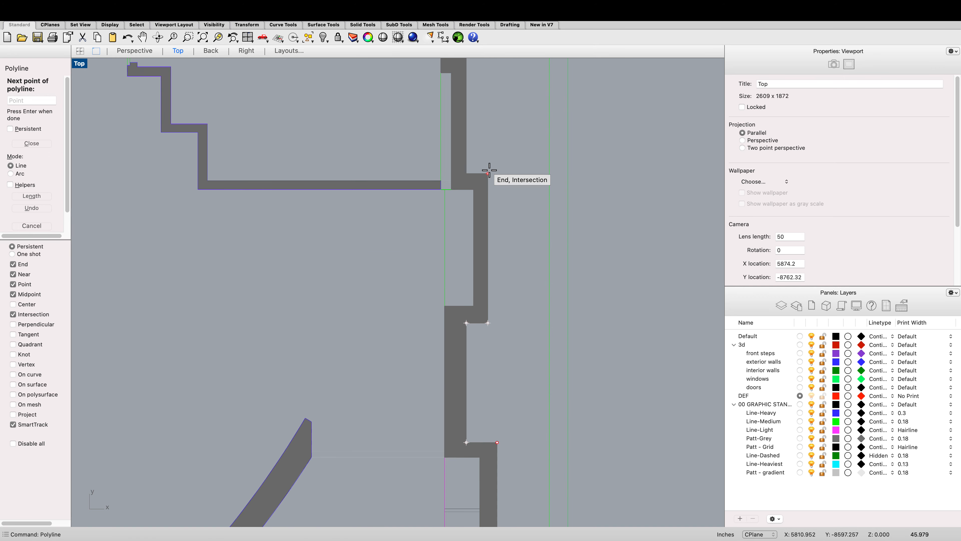
{"action": "left_click", "coordinate": [466, 173]}
{"action": "scroll", "coordinate": [469, 178], "scroll_direction": "down", "scroll_amount": 6}
{"action": "scroll", "coordinate": [467, 99], "scroll_direction": "up", "scroll_amount": 5}
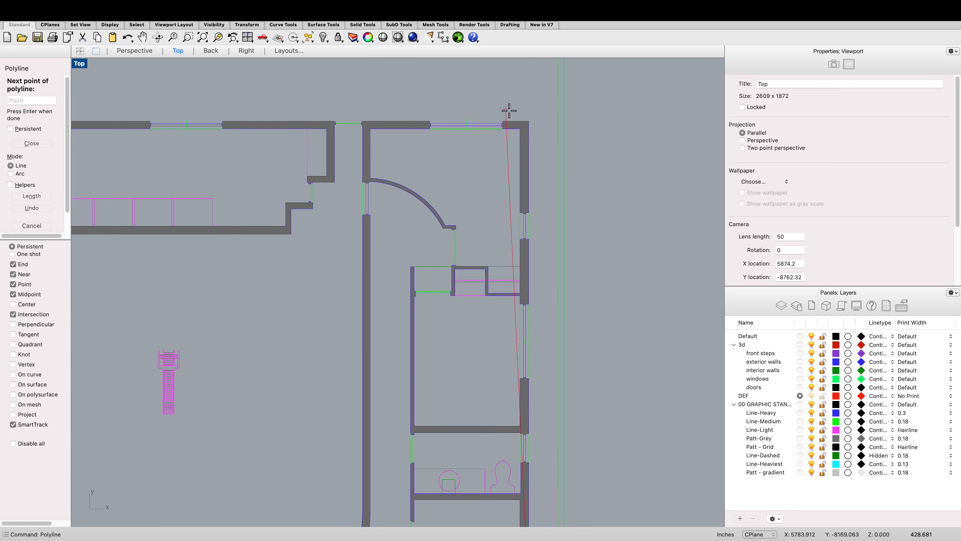
{"action": "scroll", "coordinate": [526, 123], "scroll_direction": "up", "scroll_amount": 2}
{"action": "left_click", "coordinate": [527, 122]}
{"action": "scroll", "coordinate": [527, 122], "scroll_direction": "down", "scroll_amount": 6}
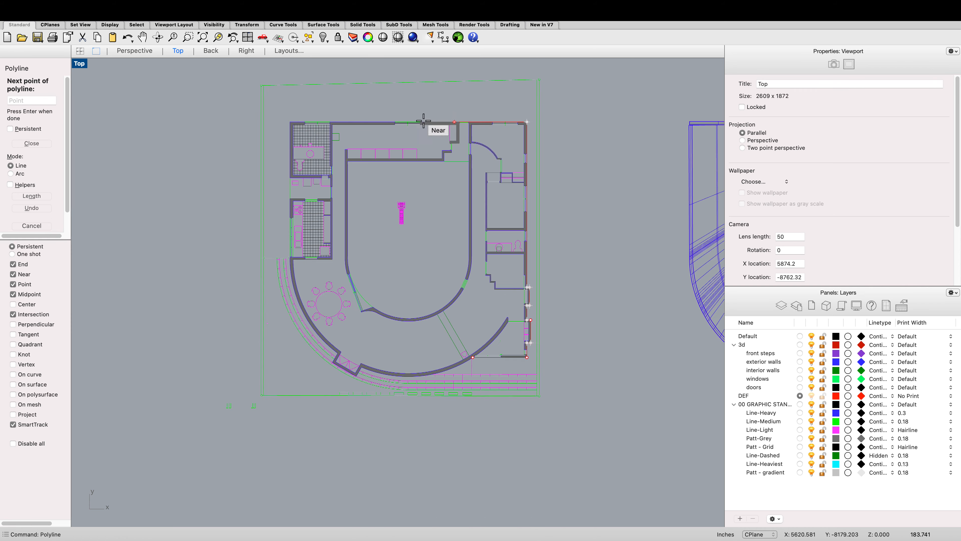
{"action": "scroll", "coordinate": [265, 122], "scroll_direction": "up", "scroll_amount": 6}
{"action": "left_click", "coordinate": [262, 122]}
{"action": "scroll", "coordinate": [262, 122], "scroll_direction": "down", "scroll_amount": 5}
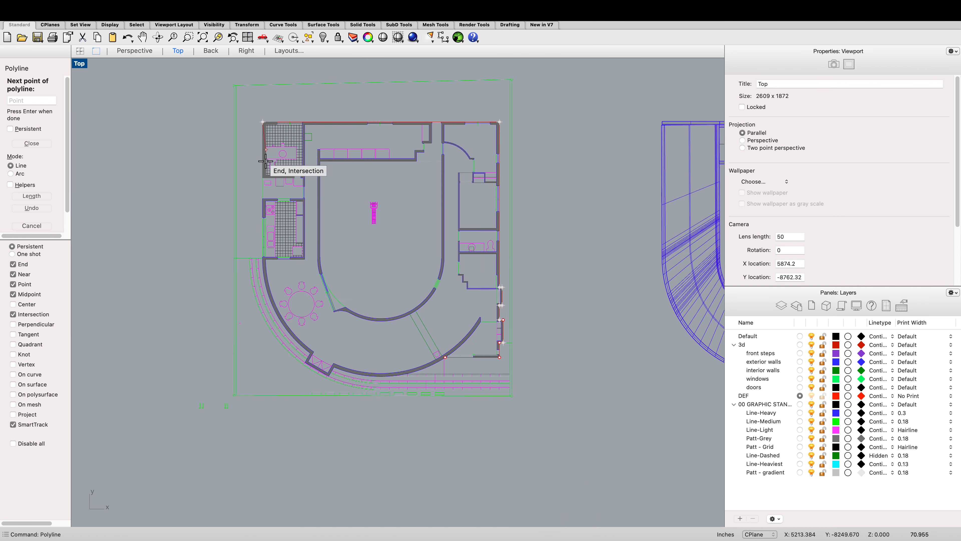
{"action": "scroll", "coordinate": [261, 254], "scroll_direction": "up", "scroll_amount": 8}
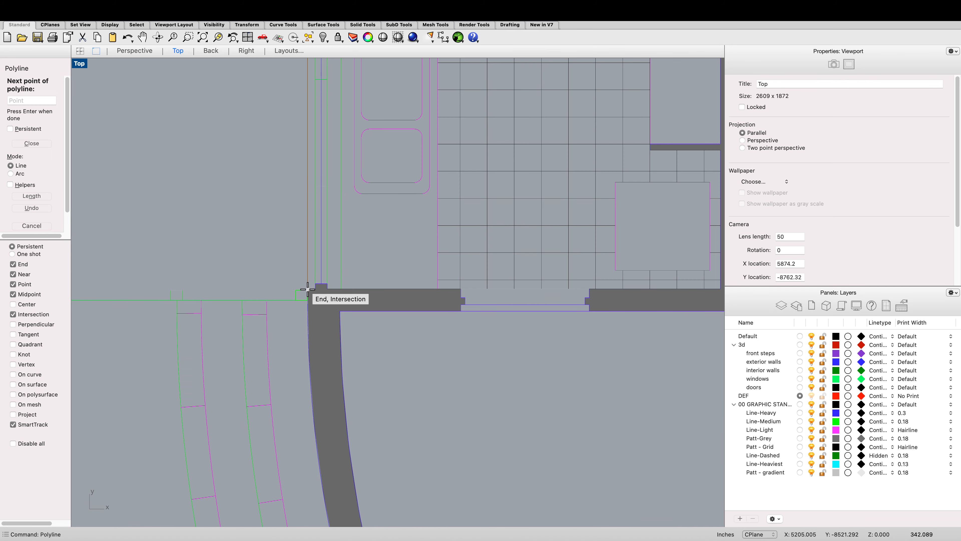
{"action": "left_click", "coordinate": [308, 289]}
{"action": "scroll", "coordinate": [326, 229], "scroll_direction": "down", "scroll_amount": 2}
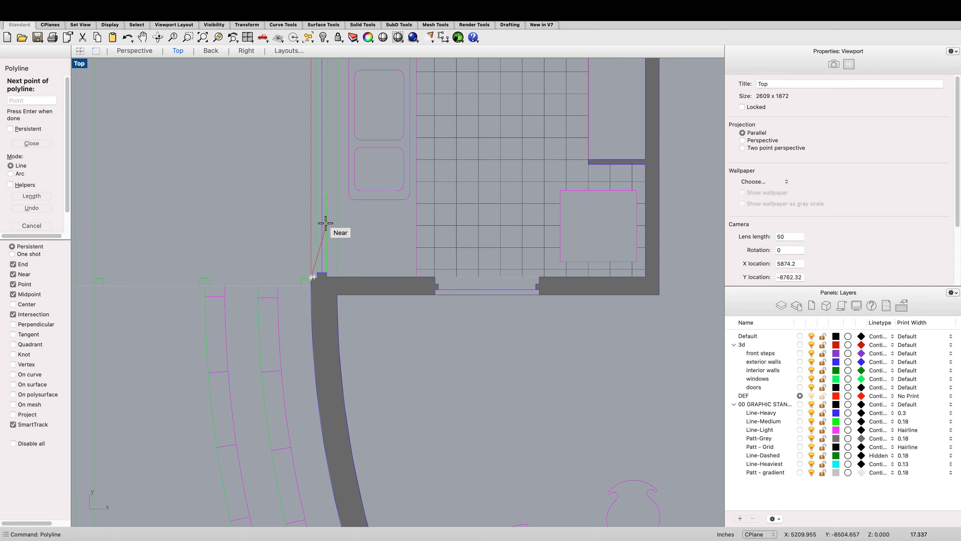
{"action": "scroll", "coordinate": [322, 220], "scroll_direction": "down", "scroll_amount": 5}
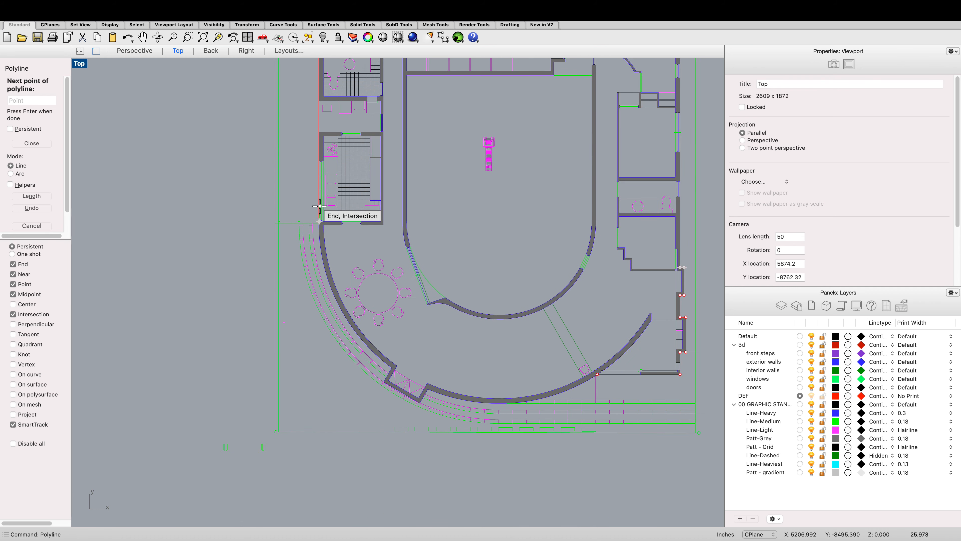
{"action": "key", "text": "Escape"}
Step: Select the outer wall curves at the curved wall's upper end to inspect them
{"action": "scroll", "coordinate": [321, 212], "scroll_direction": "down", "scroll_amount": 2}
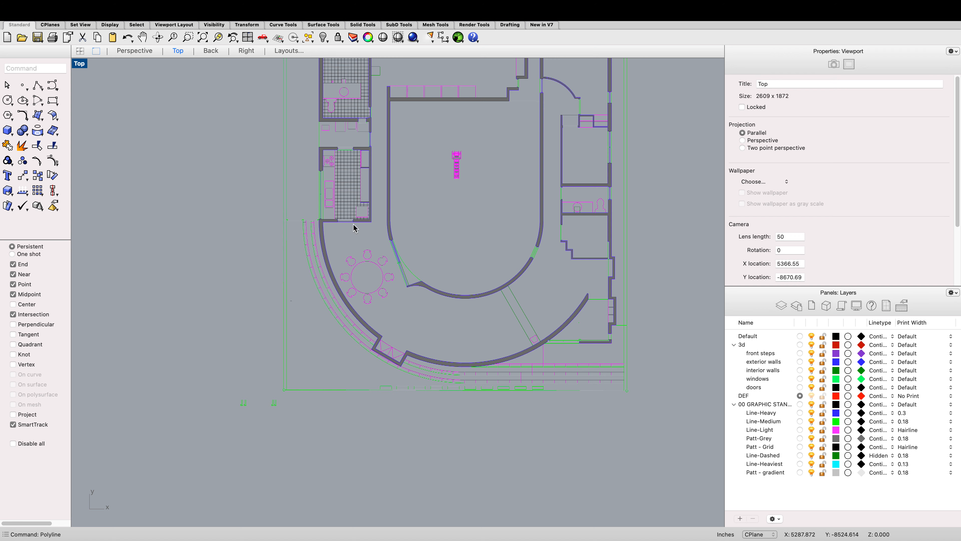
{"action": "scroll", "coordinate": [354, 227], "scroll_direction": "up", "scroll_amount": 5}
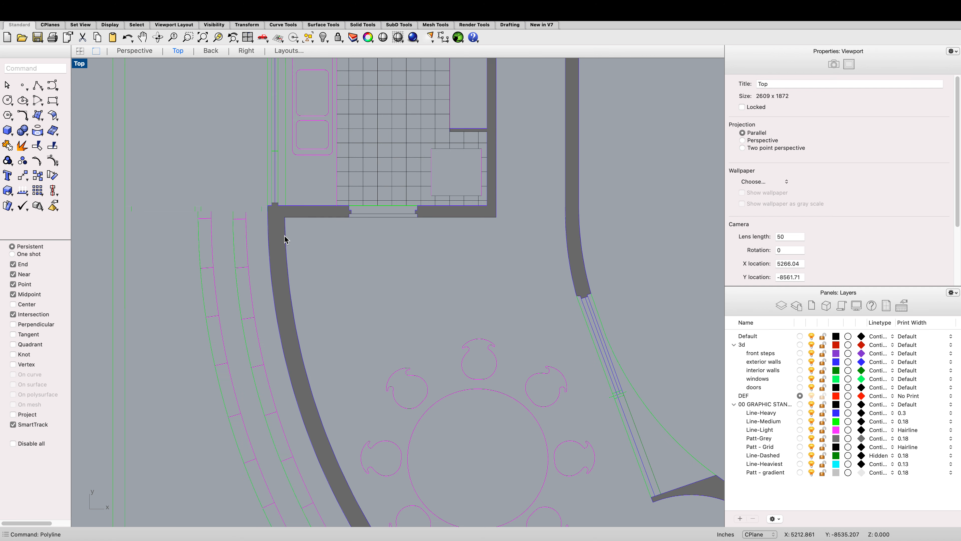
{"action": "left_click", "coordinate": [270, 205]}
{"action": "left_click", "coordinate": [278, 236]}
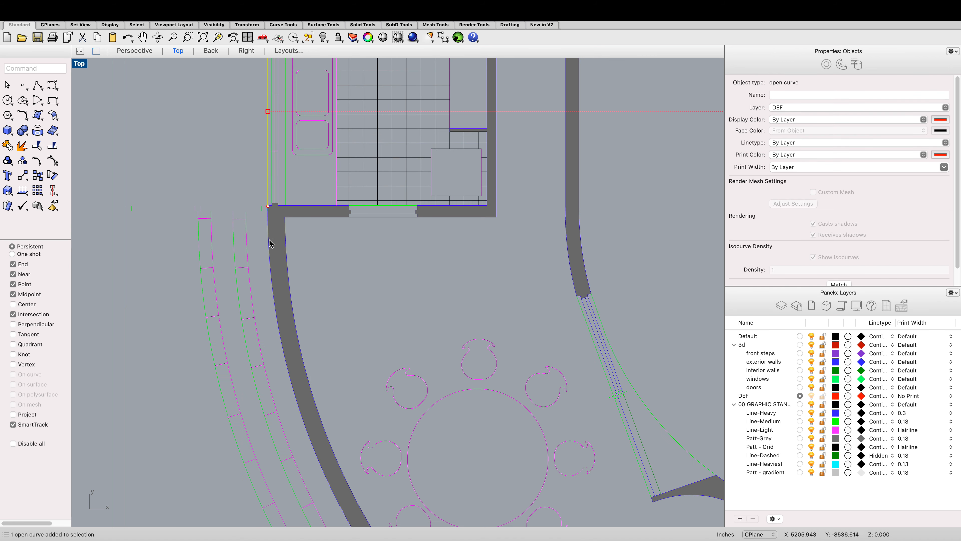
{"action": "left_click", "coordinate": [278, 242]}
{"action": "left_click", "coordinate": [298, 258]}
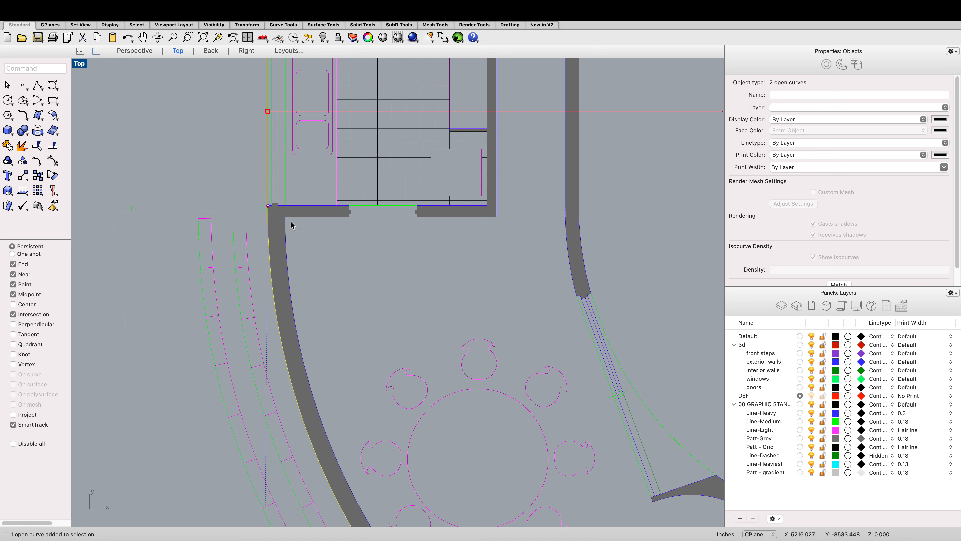
{"action": "scroll", "coordinate": [310, 239], "scroll_direction": "down", "scroll_amount": 5}
{"action": "scroll", "coordinate": [338, 326], "scroll_direction": "up", "scroll_amount": 3}
{"action": "scroll", "coordinate": [361, 326], "scroll_direction": "up", "scroll_amount": 2}
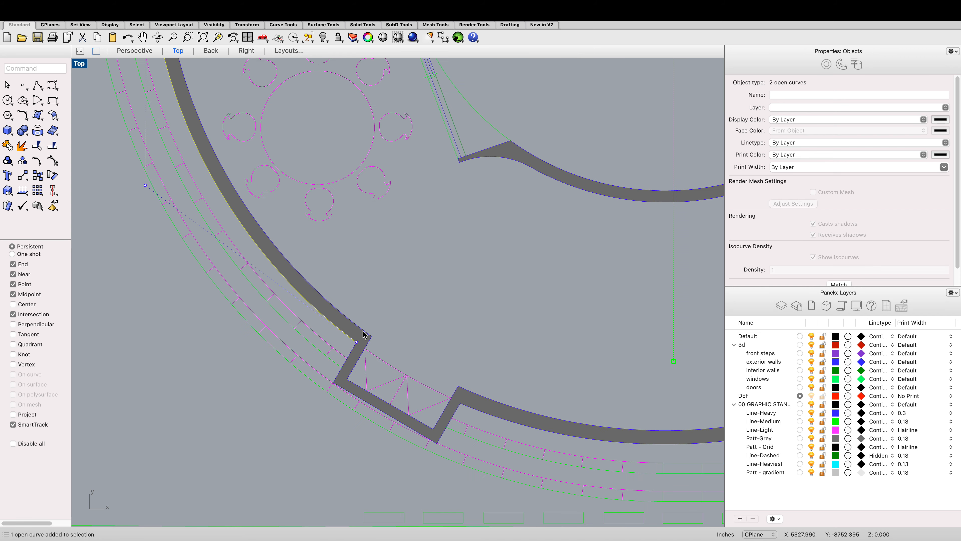
Step: Draw an arc by start and end point across the angled bay on the curved wall, passing through the bay's outer edge line
{"action": "type", "text": "Arc"}
{"action": "key", "text": "Return"}
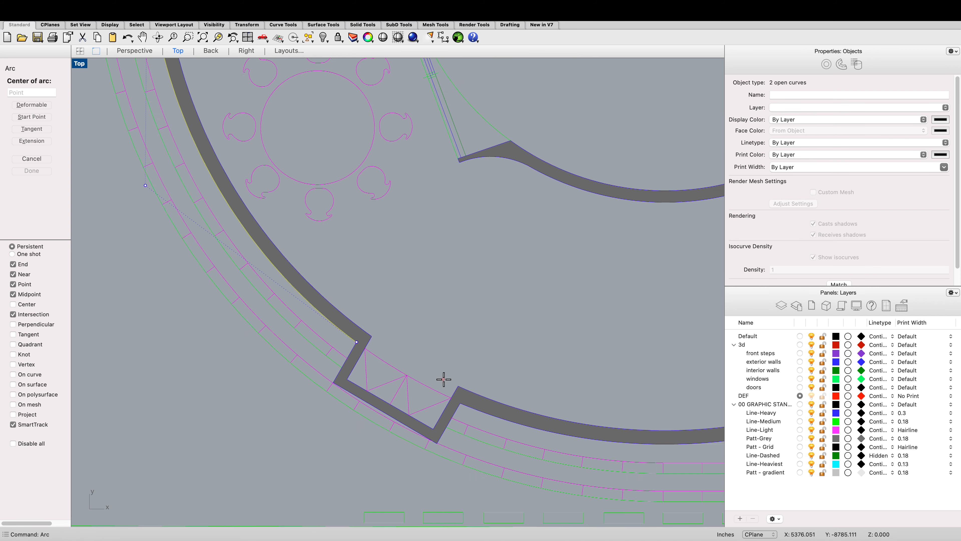
{"action": "scroll", "coordinate": [379, 358], "scroll_direction": "up", "scroll_amount": 2}
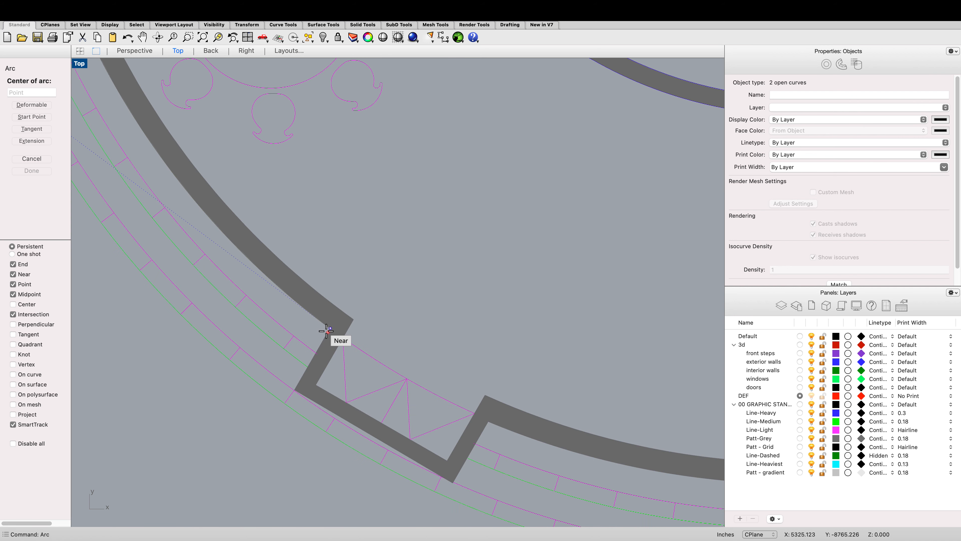
{"action": "type", "text": "a"}
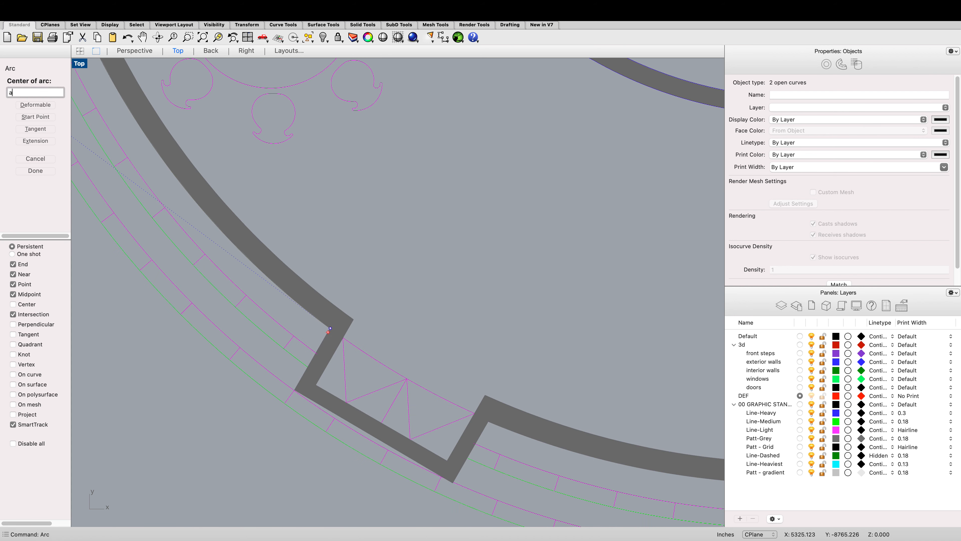
{"action": "key", "text": "BackSpace"}
{"action": "type", "text": "s"}
{"action": "key", "text": "Return"}
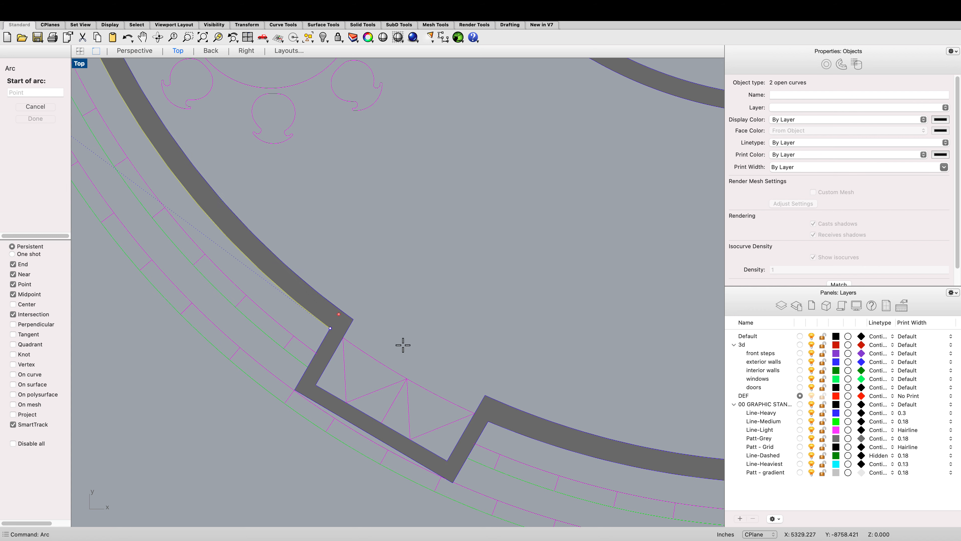
{"action": "left_click", "coordinate": [330, 327]}
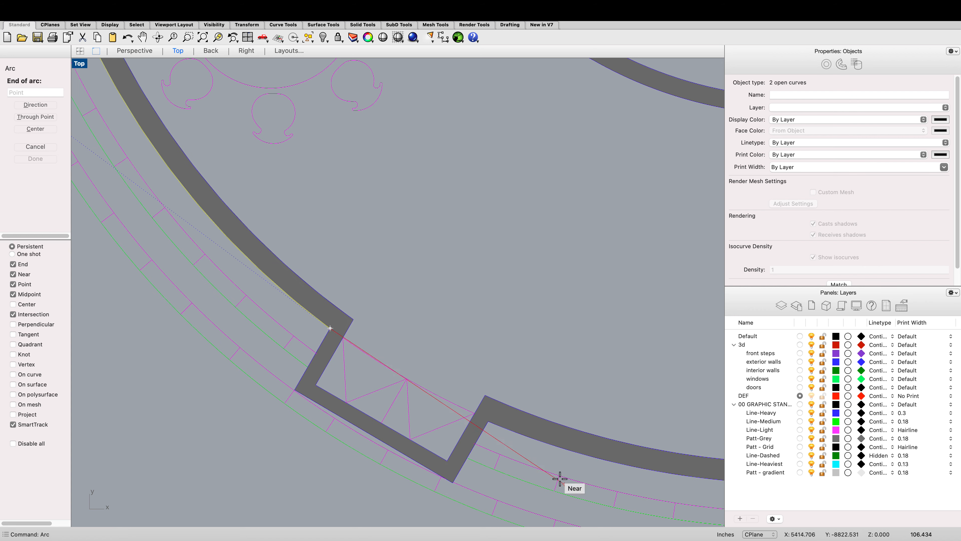
{"action": "left_click", "coordinate": [488, 421]}
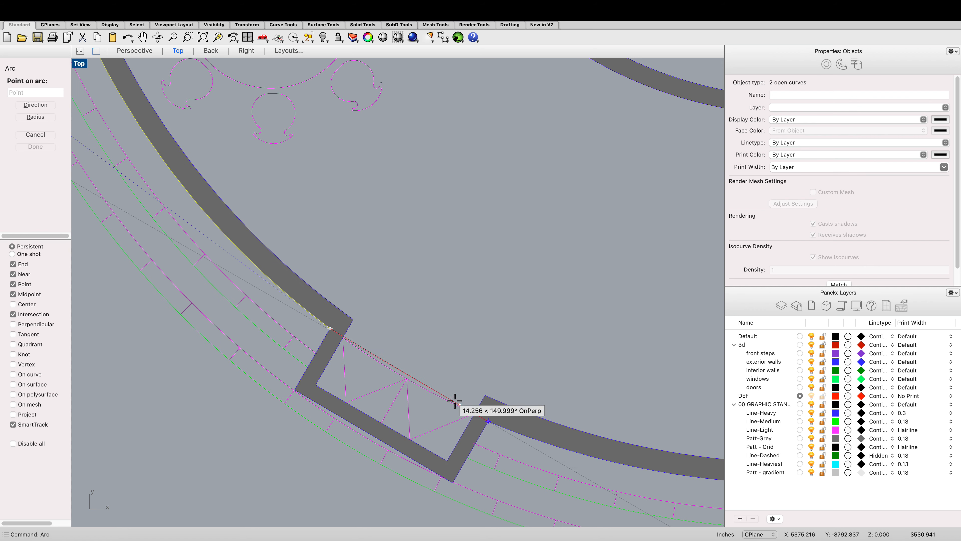
{"action": "scroll", "coordinate": [420, 387], "scroll_direction": "up", "scroll_amount": 3}
{"action": "left_click", "coordinate": [420, 387]}
{"action": "left_click", "coordinate": [420, 389]}
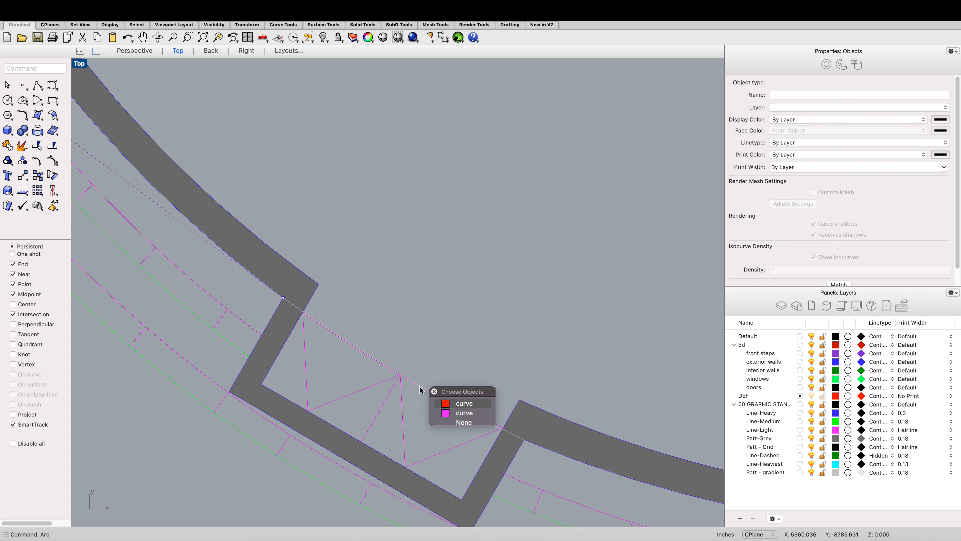
Step: Select the new arc together with the neighbouring outer curves of the curved wall
{"action": "left_click", "coordinate": [449, 409]}
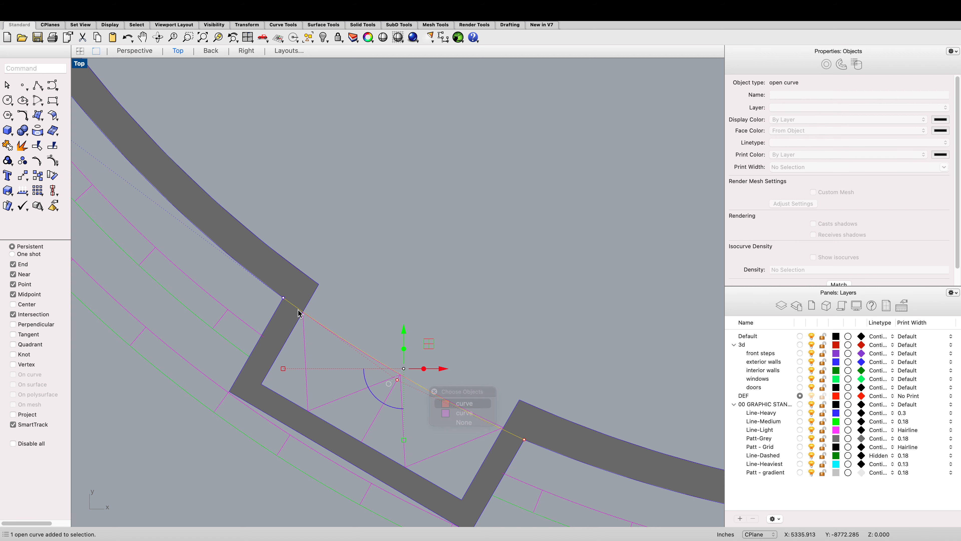
{"action": "left_click", "coordinate": [259, 285]}
{"action": "left_click", "coordinate": [554, 456]}
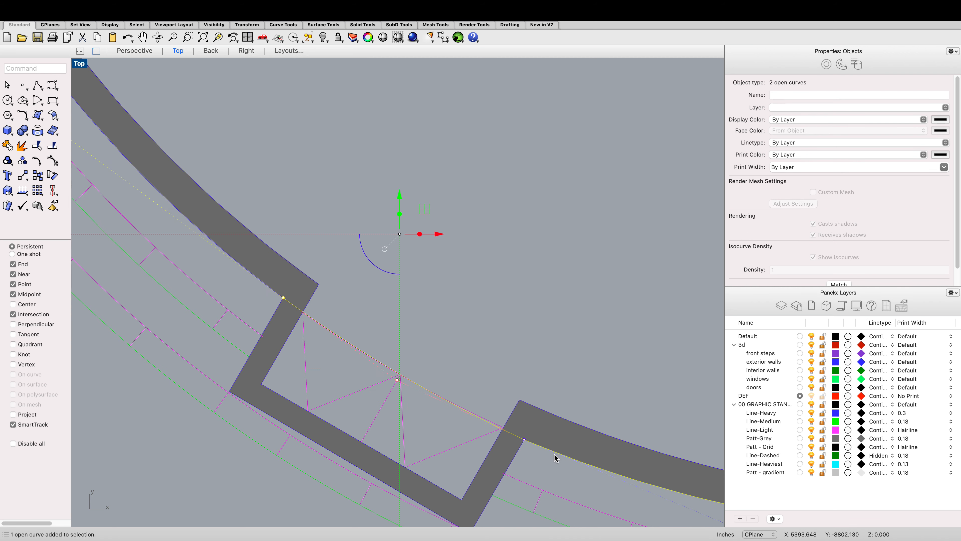
{"action": "scroll", "coordinate": [447, 409], "scroll_direction": "down", "scroll_amount": 8}
{"action": "scroll", "coordinate": [428, 396], "scroll_direction": "up", "scroll_amount": 10}
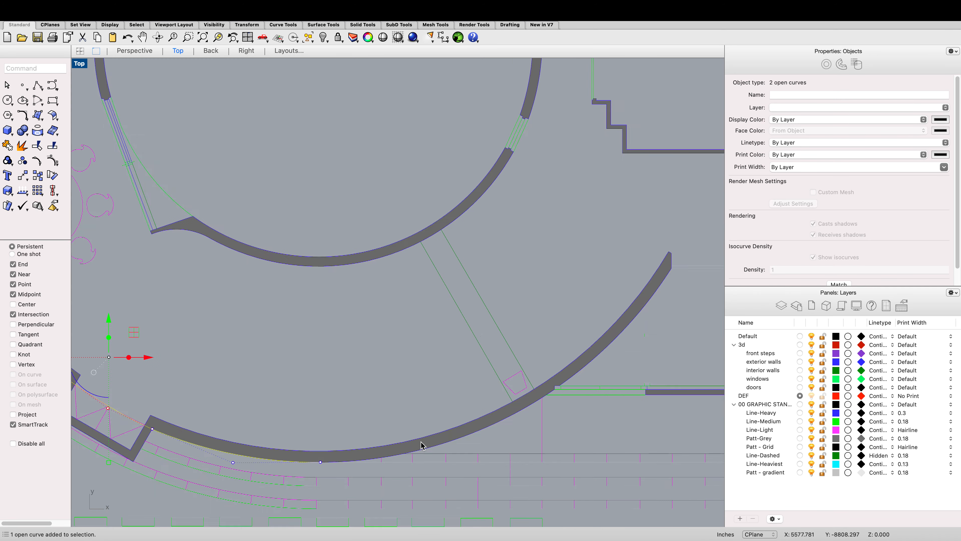
{"action": "left_click", "coordinate": [444, 451], "text": "shift"}
{"action": "scroll", "coordinate": [444, 449], "scroll_direction": "down", "scroll_amount": 2}
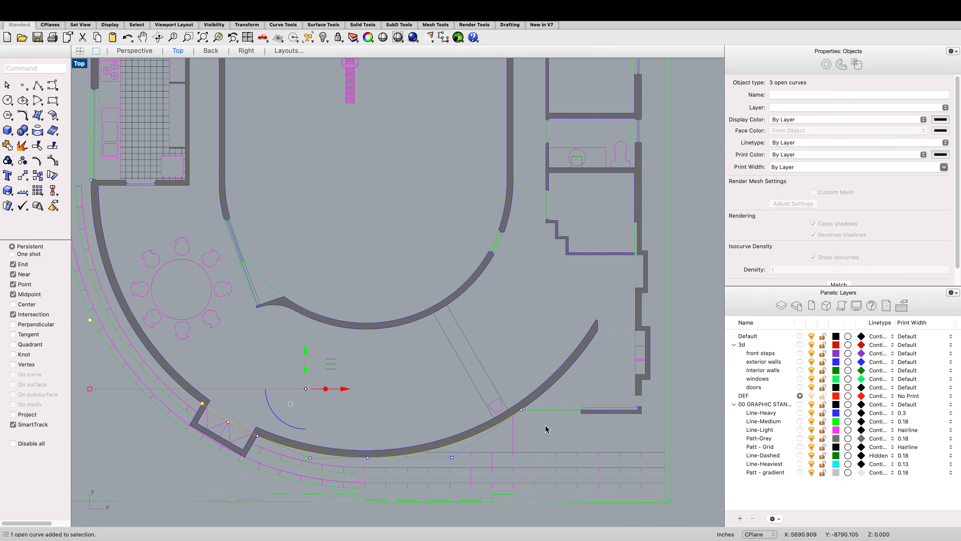
{"action": "scroll", "coordinate": [545, 424], "scroll_direction": "up", "scroll_amount": 3}
{"action": "scroll", "coordinate": [531, 410], "scroll_direction": "down", "scroll_amount": 5}
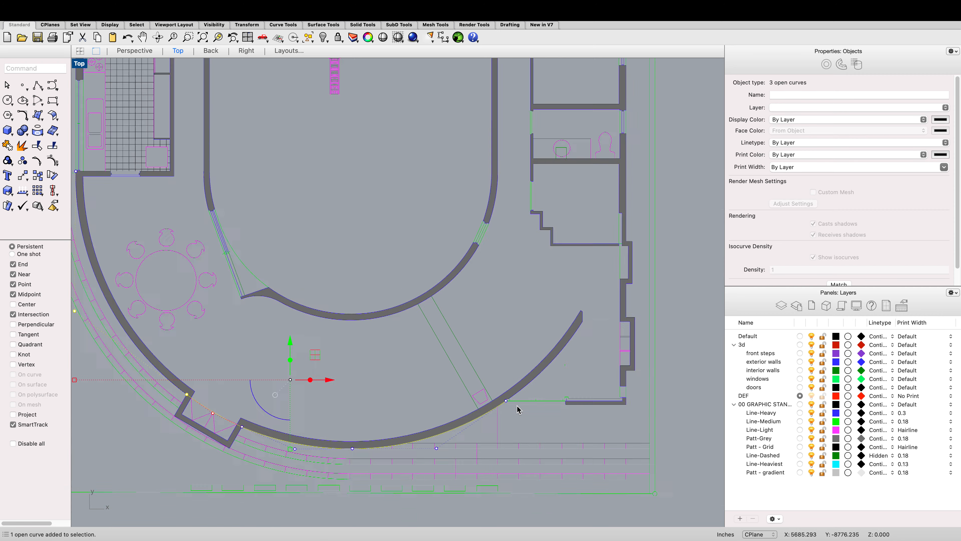
{"action": "scroll", "coordinate": [498, 408], "scroll_direction": "up", "scroll_amount": 8}
Step: Move the outer curve at the curved wall's lower-right end so its end snaps onto the adjoining line's endpoint
{"action": "left_click", "coordinate": [491, 401]}
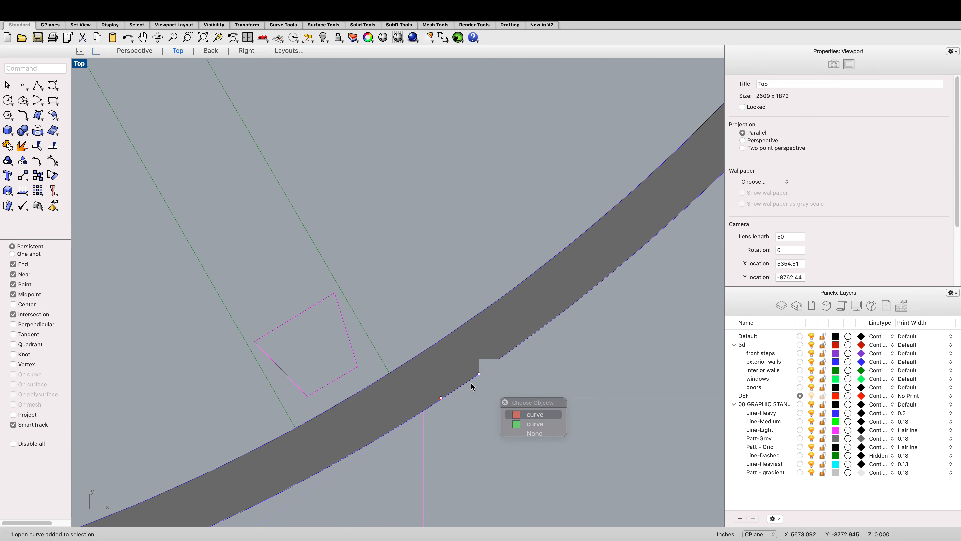
{"action": "left_click", "coordinate": [508, 414]}
{"action": "scroll", "coordinate": [482, 381], "scroll_direction": "up", "scroll_amount": 3}
{"action": "left_click_drag", "start_coordinate": [480, 373], "coordinate": [410, 414]}
{"action": "scroll", "coordinate": [412, 415], "scroll_direction": "up", "scroll_amount": 5}
{"action": "scroll", "coordinate": [413, 415], "scroll_direction": "up", "scroll_amount": 3}
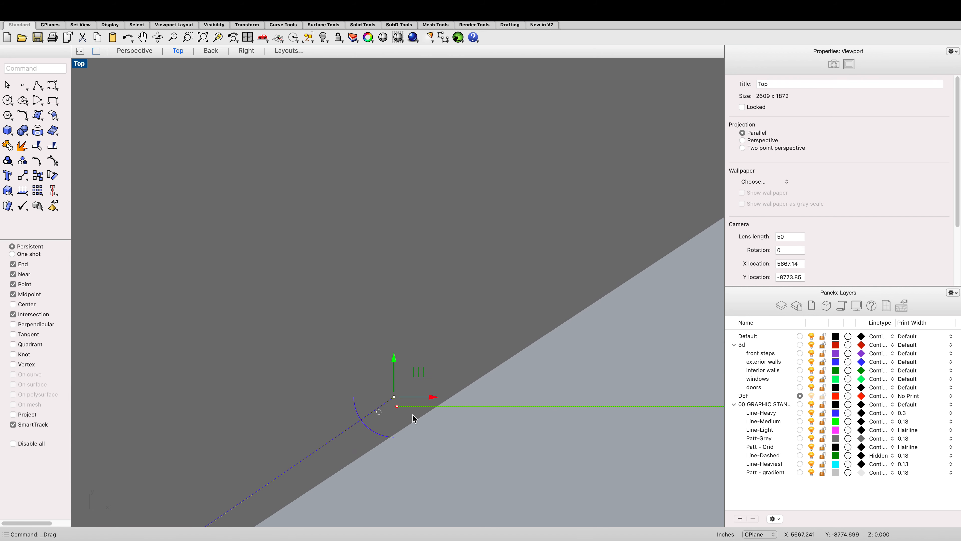
{"action": "key", "text": "Return"}
{"action": "left_click", "coordinate": [394, 397]}
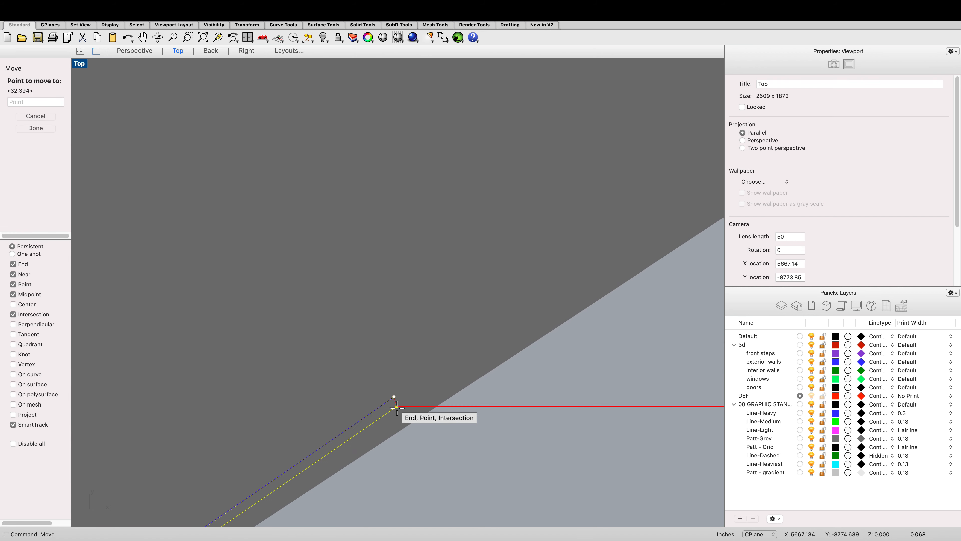
{"action": "left_click", "coordinate": [397, 408]}
Step: Select the two curves meeting at the curved wall's lower-right joint
{"action": "left_click", "coordinate": [492, 416]}
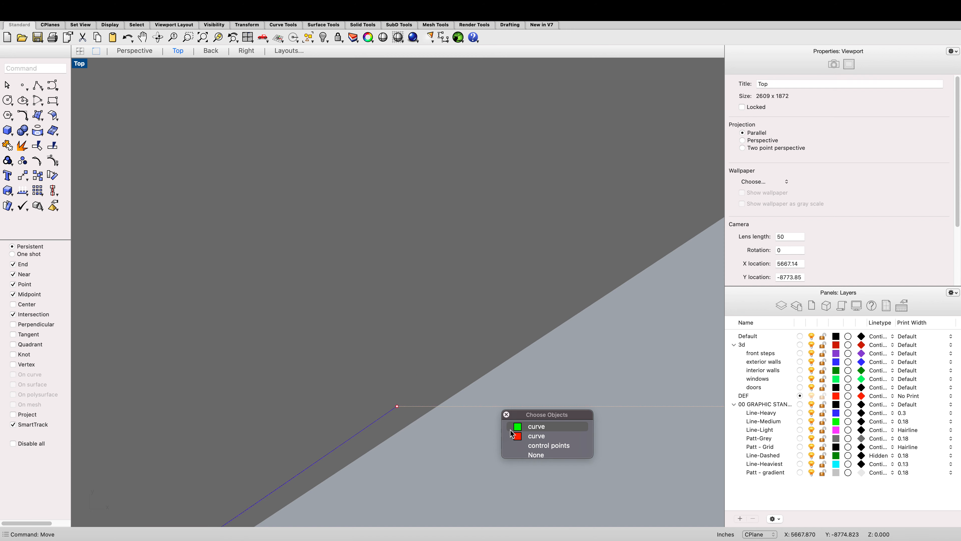
{"action": "left_click", "coordinate": [386, 419]}
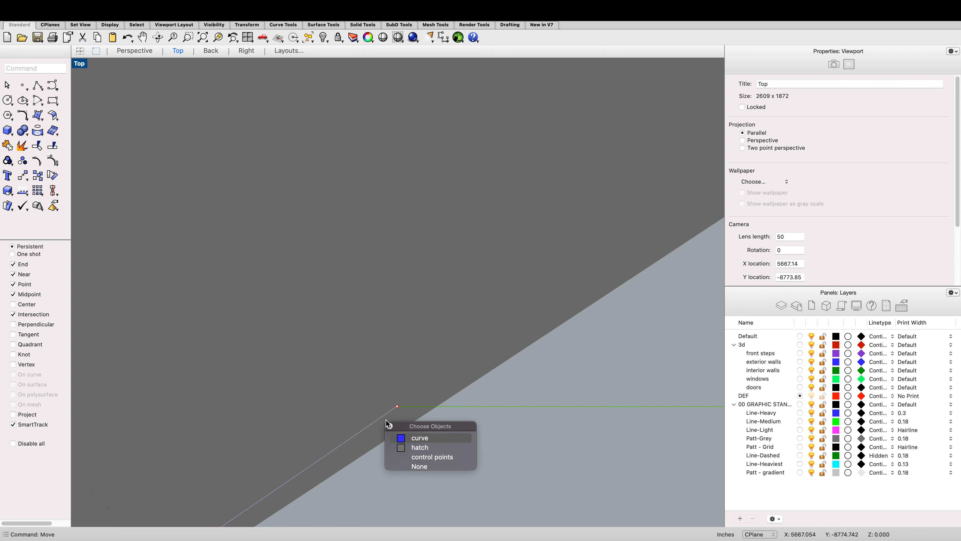
{"action": "left_click", "coordinate": [534, 407]}
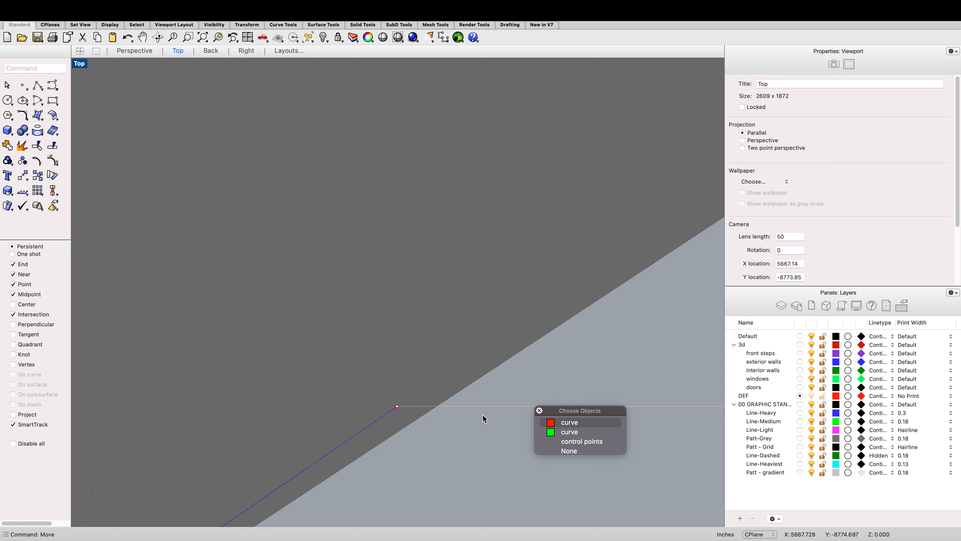
{"action": "left_click", "coordinate": [569, 422]}
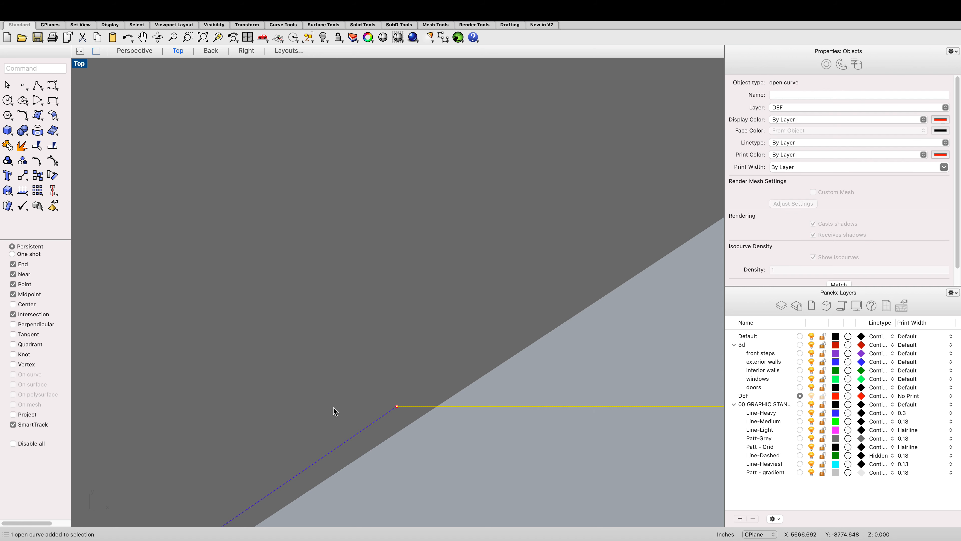
{"action": "left_click", "coordinate": [362, 430]}
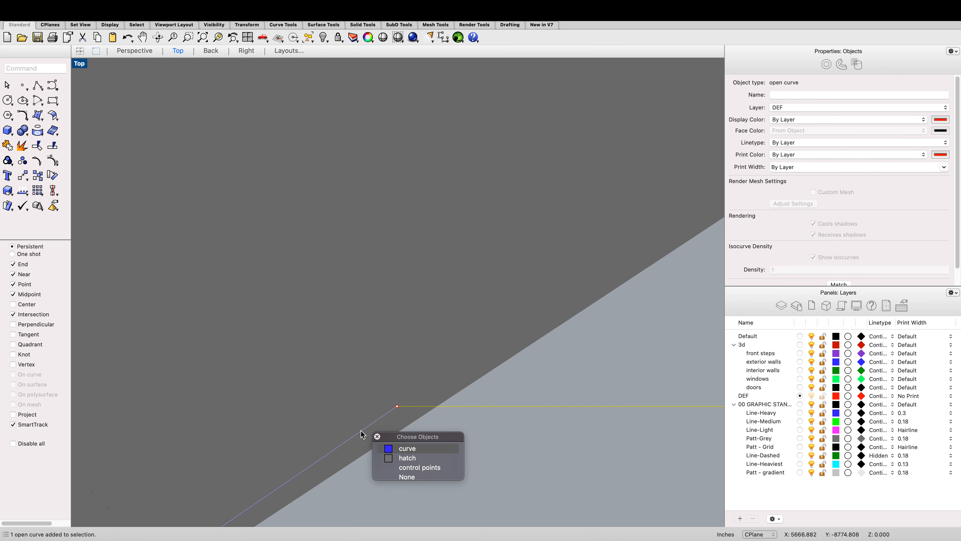
{"action": "left_click", "coordinate": [401, 451]}
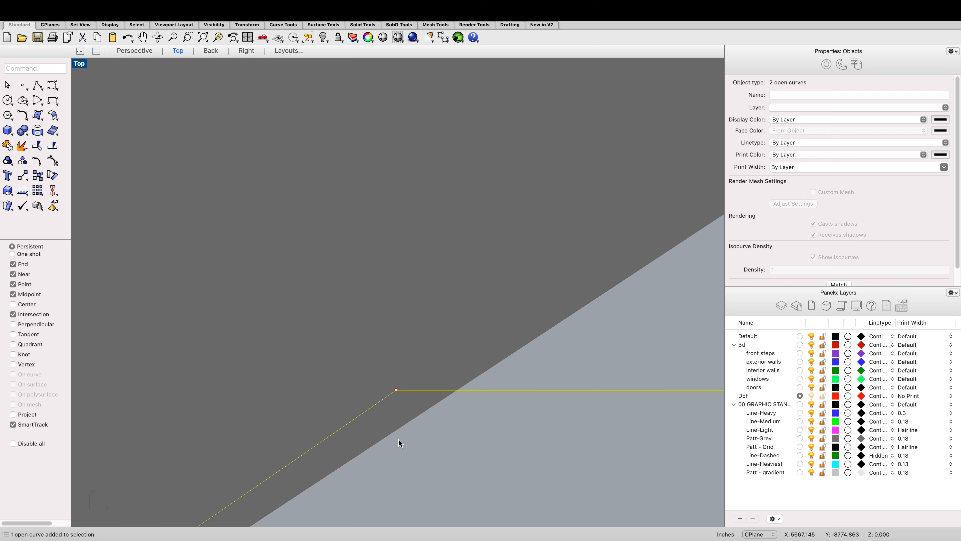
Step: Add the bay arc and the remaining curved wall outer curves to the selection
{"action": "scroll", "coordinate": [373, 388], "scroll_direction": "down", "scroll_amount": 10}
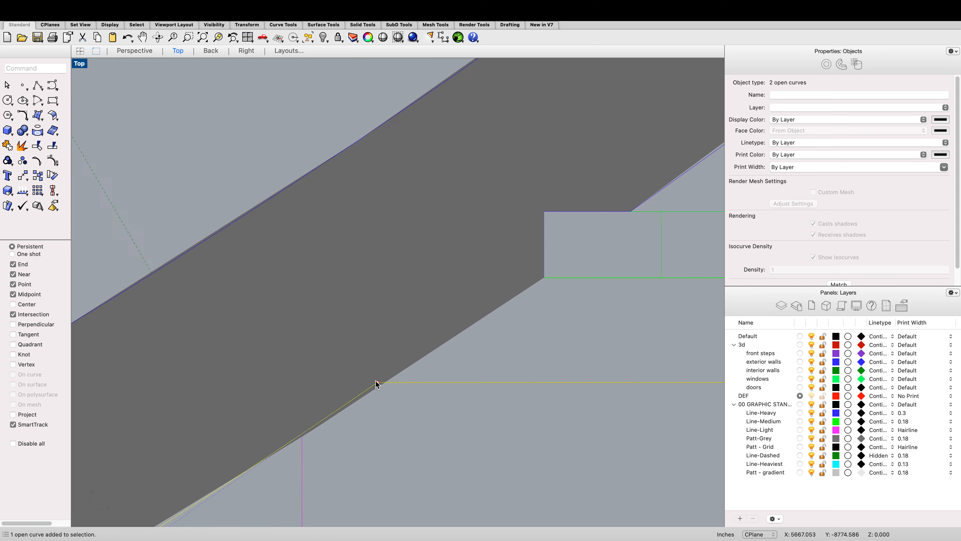
{"action": "scroll", "coordinate": [558, 386], "scroll_direction": "down", "scroll_amount": 10}
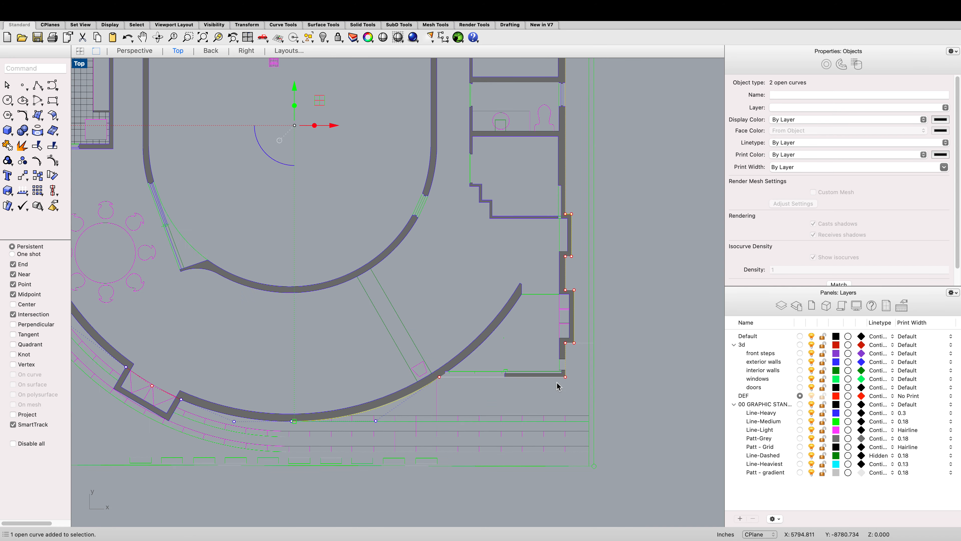
{"action": "scroll", "coordinate": [355, 381], "scroll_direction": "up", "scroll_amount": 15}
{"action": "scroll", "coordinate": [356, 375], "scroll_direction": "up", "scroll_amount": 5}
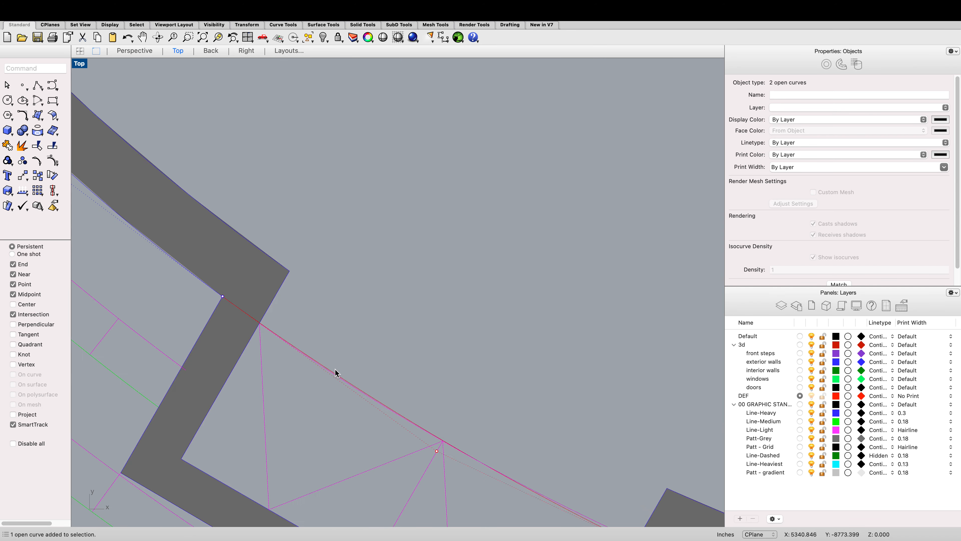
{"action": "left_click", "coordinate": [333, 374]}
{"action": "left_click", "coordinate": [377, 399]}
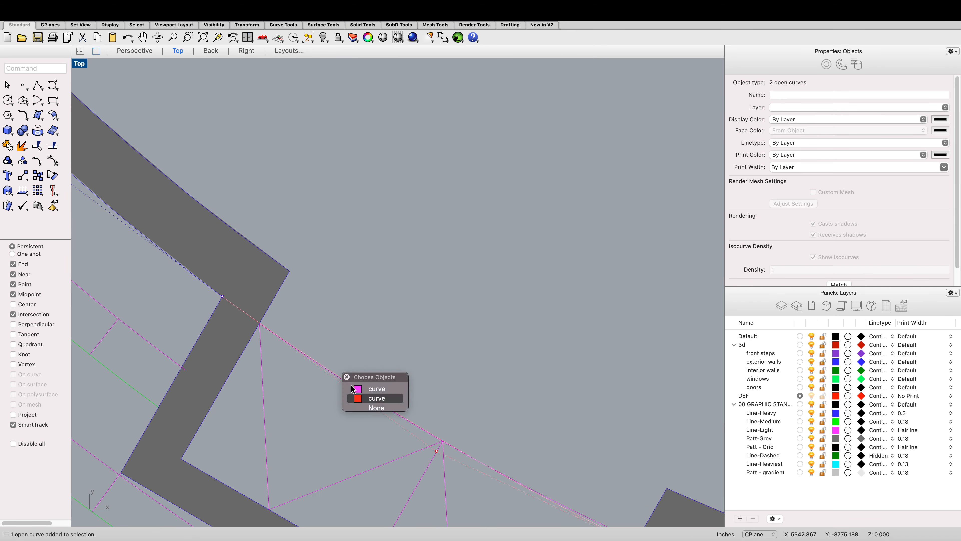
{"action": "left_click", "coordinate": [199, 279]}
{"action": "left_click", "coordinate": [222, 296]}
{"action": "scroll", "coordinate": [227, 297], "scroll_direction": "down", "scroll_amount": 8}
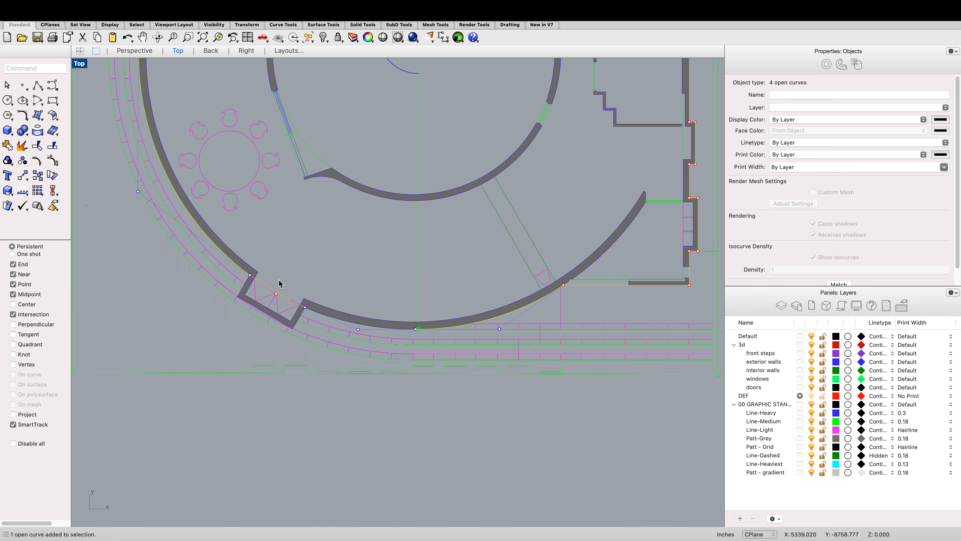
{"action": "scroll", "coordinate": [327, 322], "scroll_direction": "up", "scroll_amount": 10}
{"action": "left_click", "coordinate": [326, 313]}
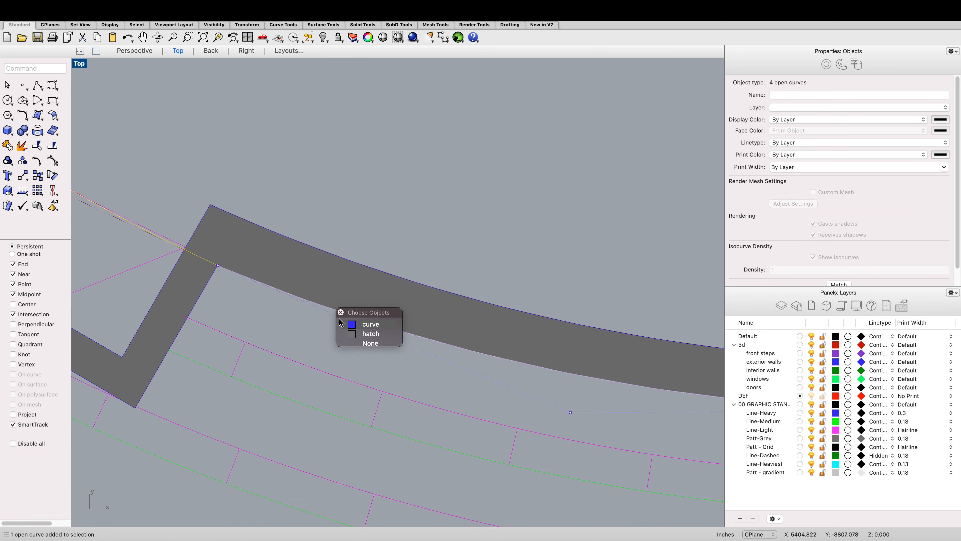
{"action": "left_click", "coordinate": [348, 328]}
{"action": "scroll", "coordinate": [348, 328], "scroll_direction": "down", "scroll_amount": 10}
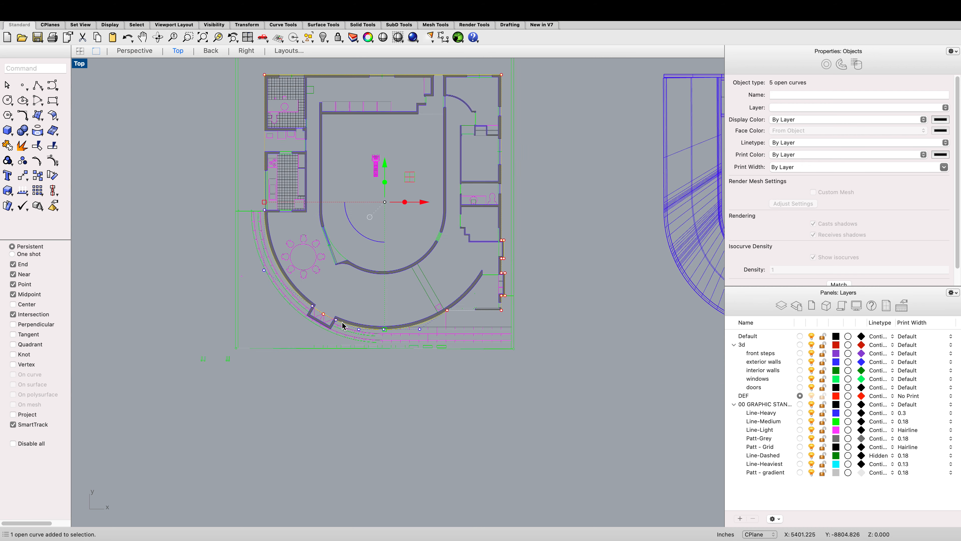
{"action": "scroll", "coordinate": [331, 307], "scroll_direction": "up", "scroll_amount": 2}
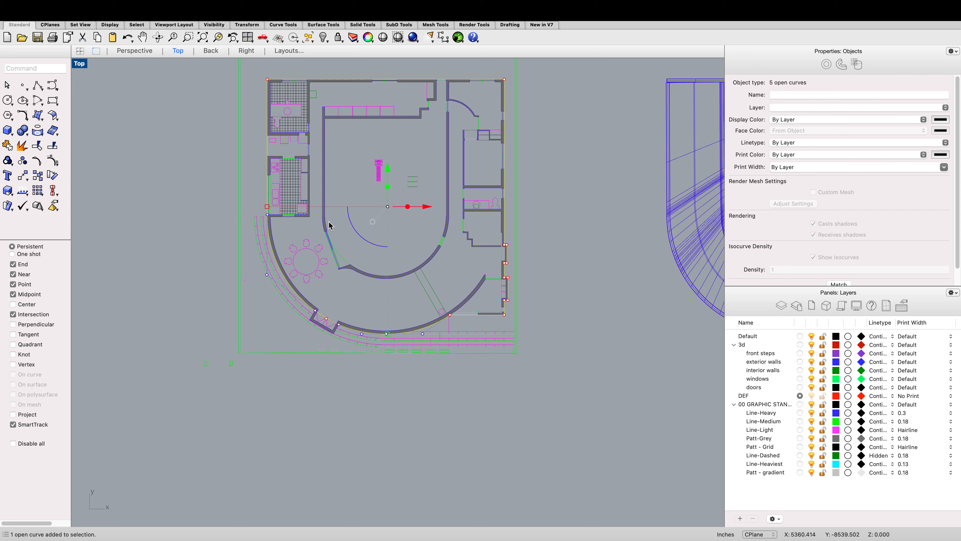
Step: Join the five selected exterior curves into one and close it with CloseCrv
{"action": "type", "text": "join"}
{"action": "key", "text": "Return"}
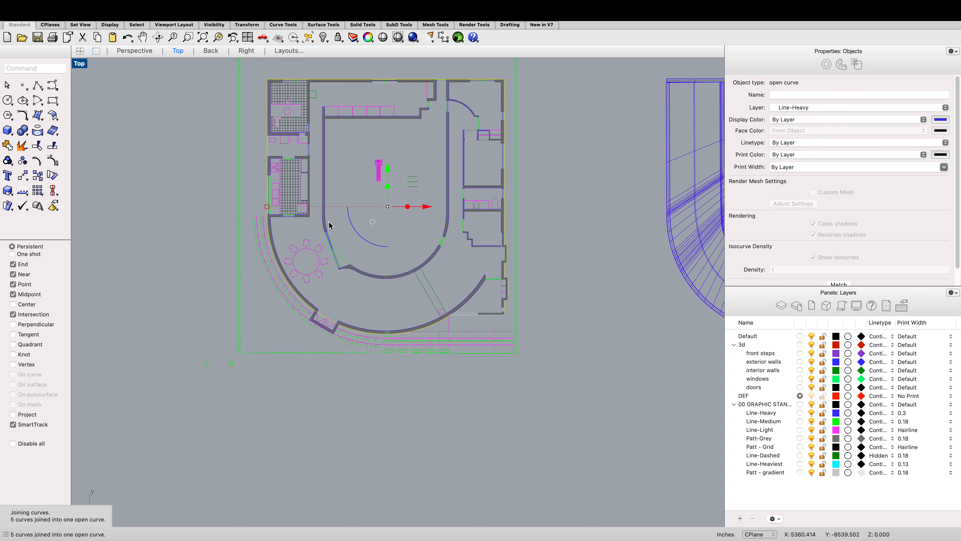
{"action": "type", "text": "clo"}
{"action": "key", "text": "Return"}
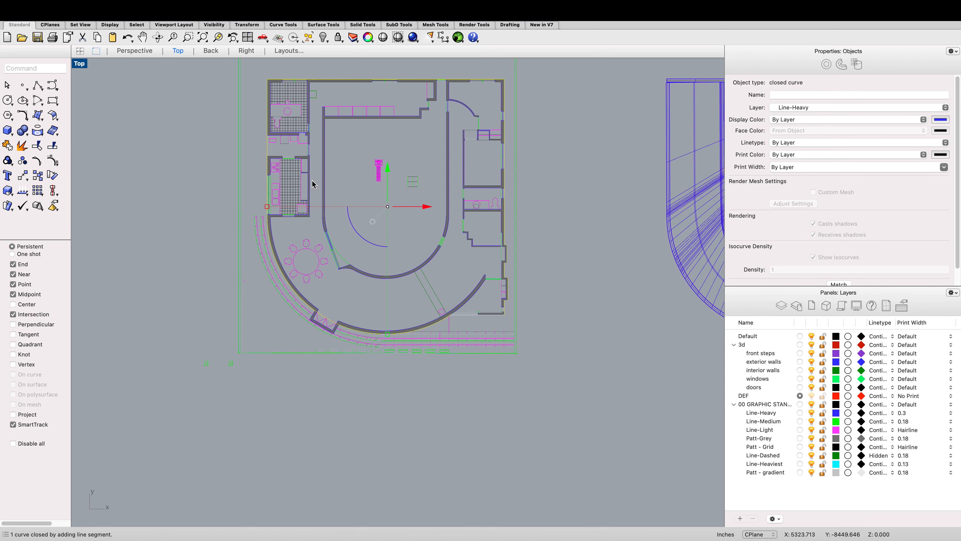
Step: Move the joined closed exterior curve onto the DEF layer
{"action": "left_click", "coordinate": [797, 108]}
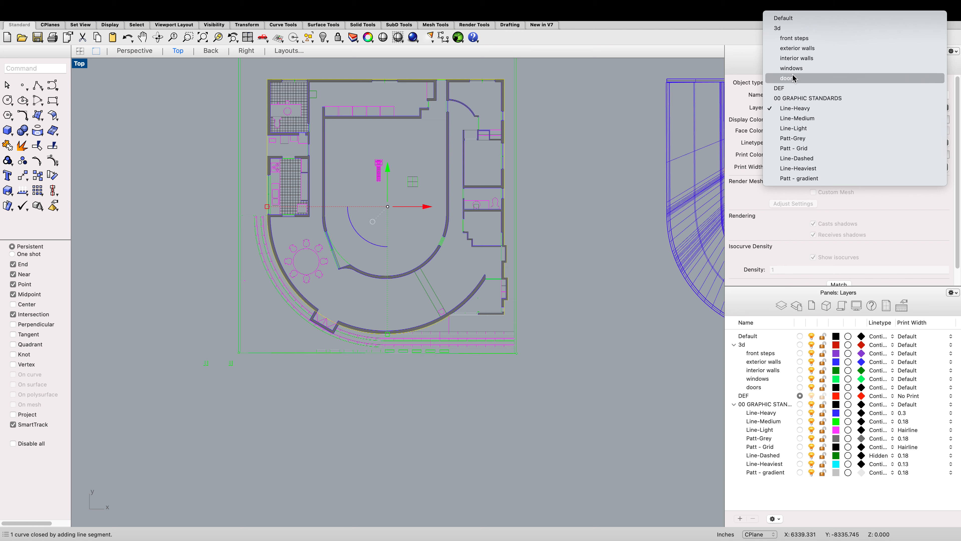
{"action": "left_click", "coordinate": [797, 90]}
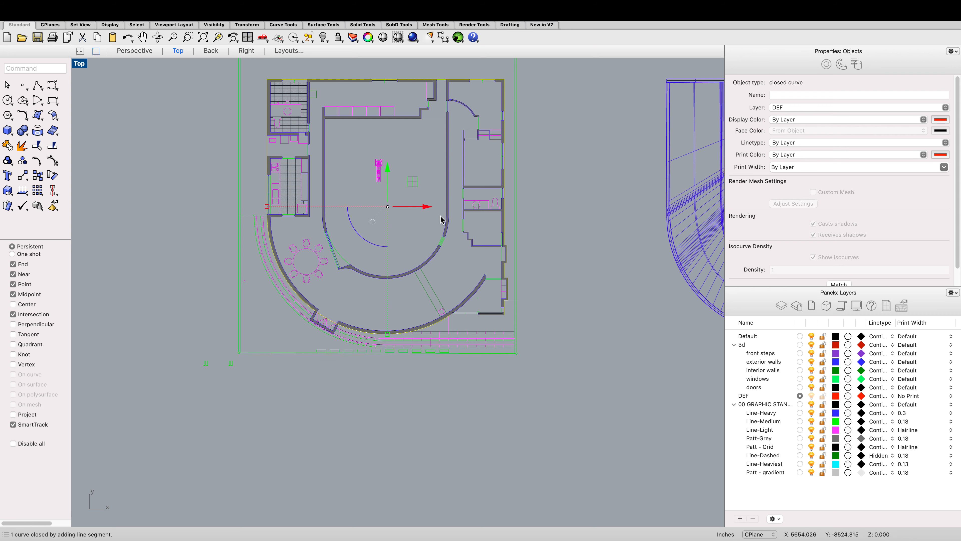
Step: Make exterior walls the current layer and try to extrude the closed exterior curve 2 units with ExtrudeCrv
{"action": "scroll", "coordinate": [353, 225], "scroll_direction": "up", "scroll_amount": 3}
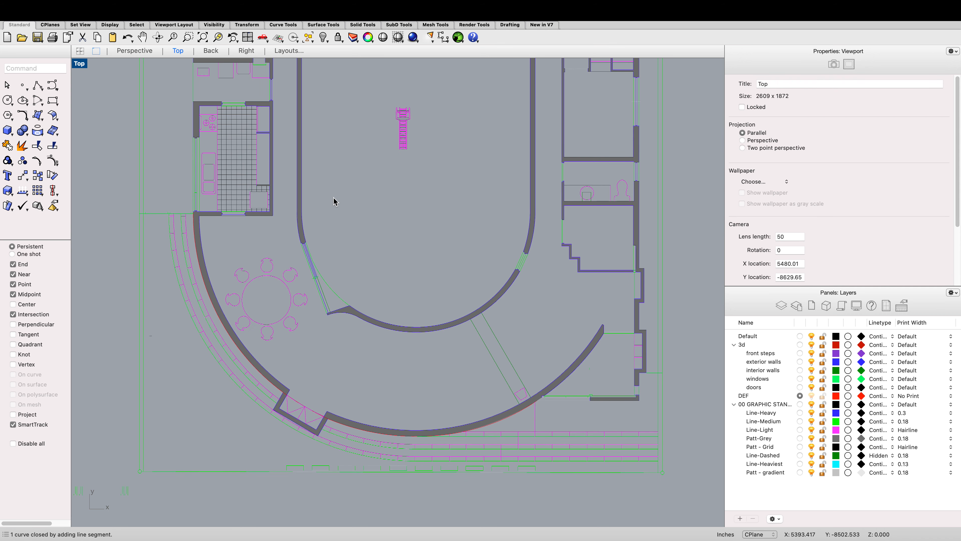
{"action": "mouse_move", "coordinate": [960, 539]}
{"action": "left_click", "coordinate": [749, 346]}
{"action": "scroll", "coordinate": [542, 431], "scroll_direction": "up", "scroll_amount": 10}
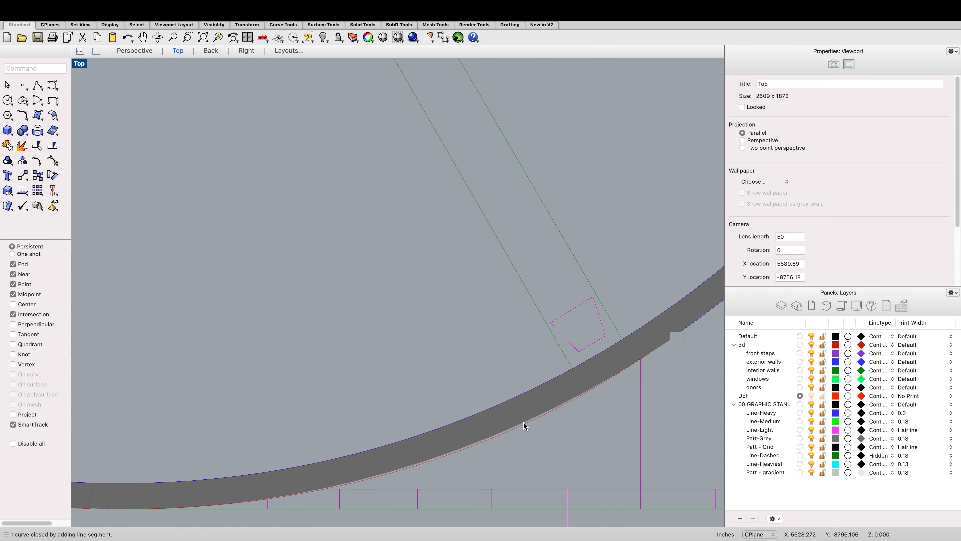
{"action": "left_click", "coordinate": [524, 423]}
{"action": "type", "text": "extrudecrv"}
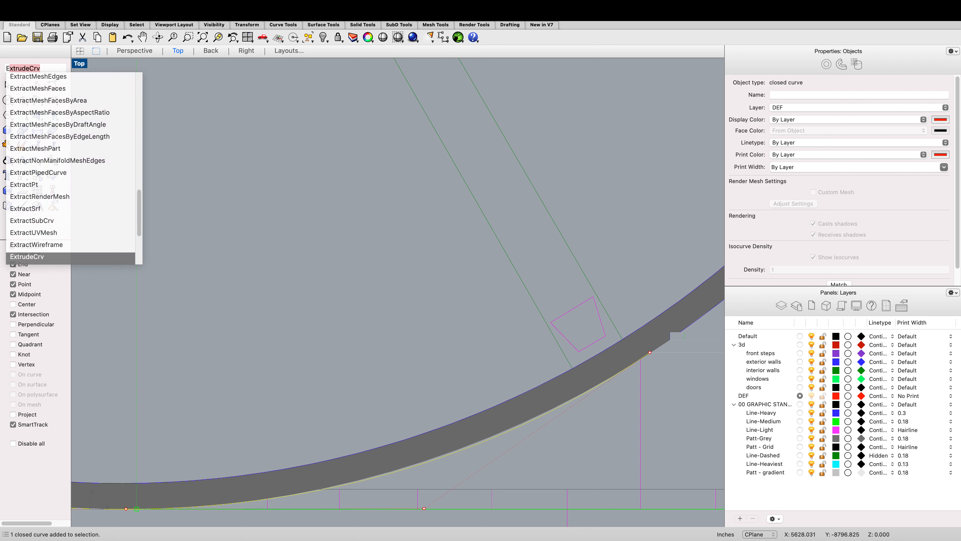
{"action": "key", "text": "Return"}
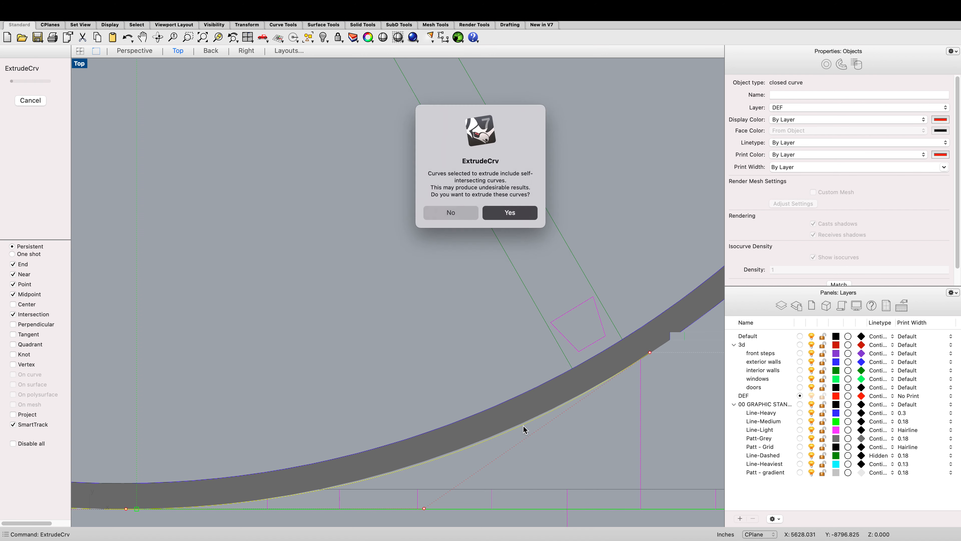
{"action": "key", "text": "Return"}
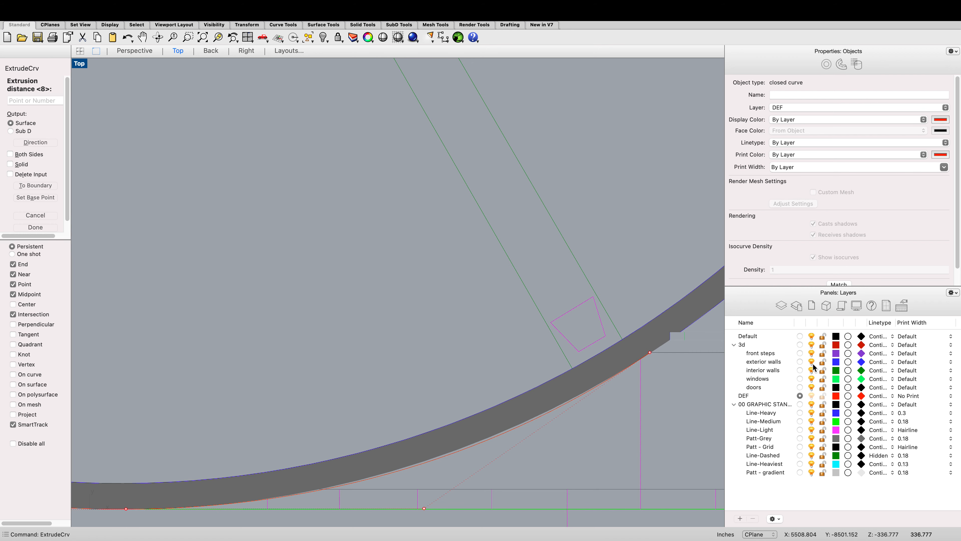
{"action": "left_click", "coordinate": [799, 361]}
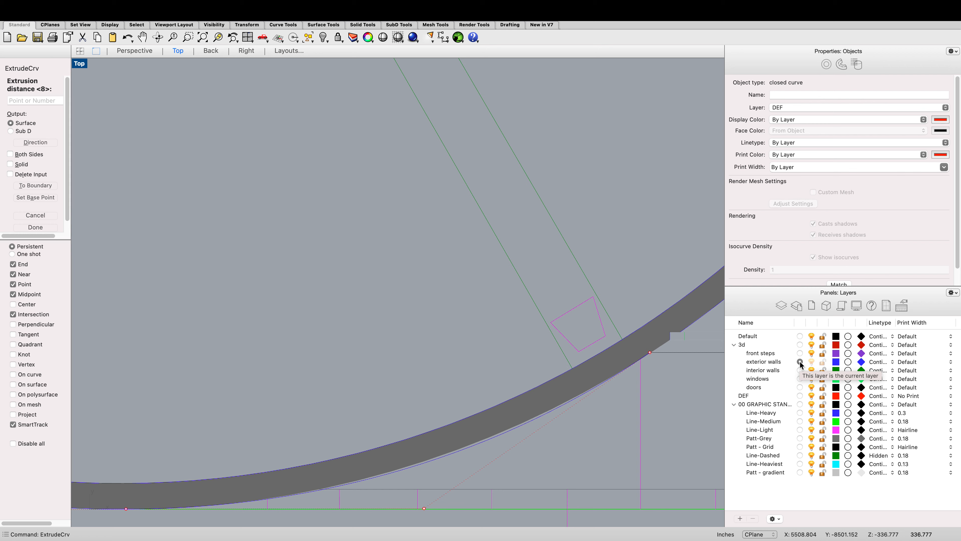
{"action": "type", "text": "2"}
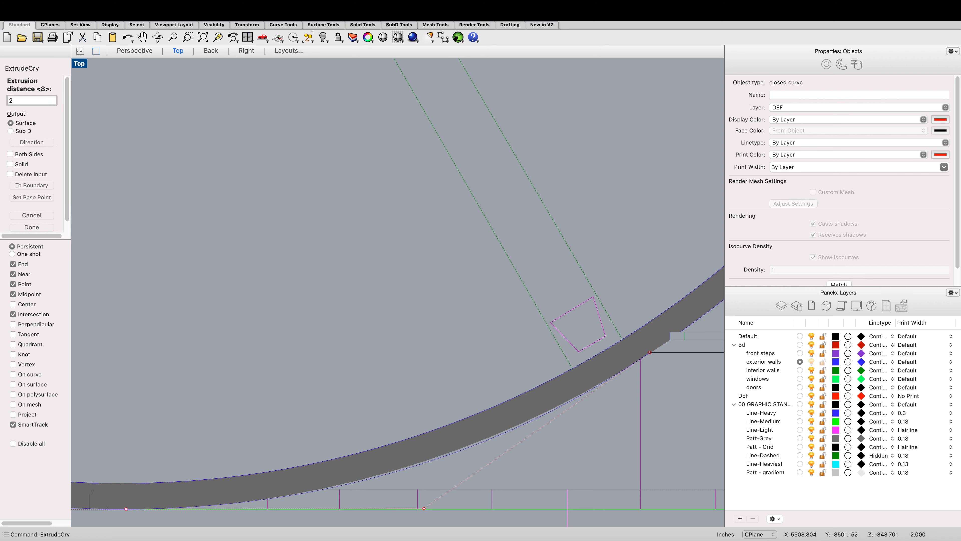
{"action": "key", "text": "Return"}
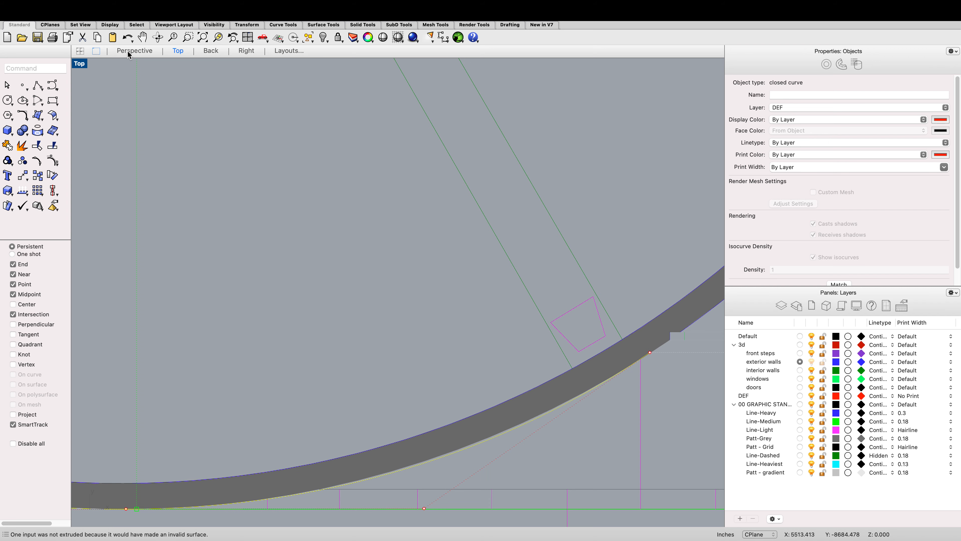
{"action": "left_click", "coordinate": [157, 37]}
{"action": "scroll", "coordinate": [283, 193], "scroll_direction": "down", "scroll_amount": 10}
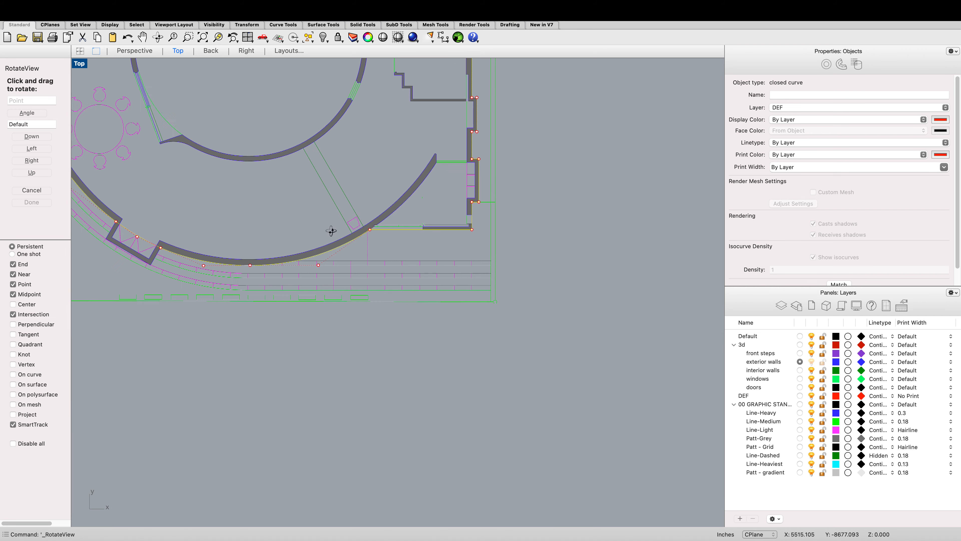
{"action": "scroll", "coordinate": [336, 235], "scroll_direction": "up", "scroll_amount": 5}
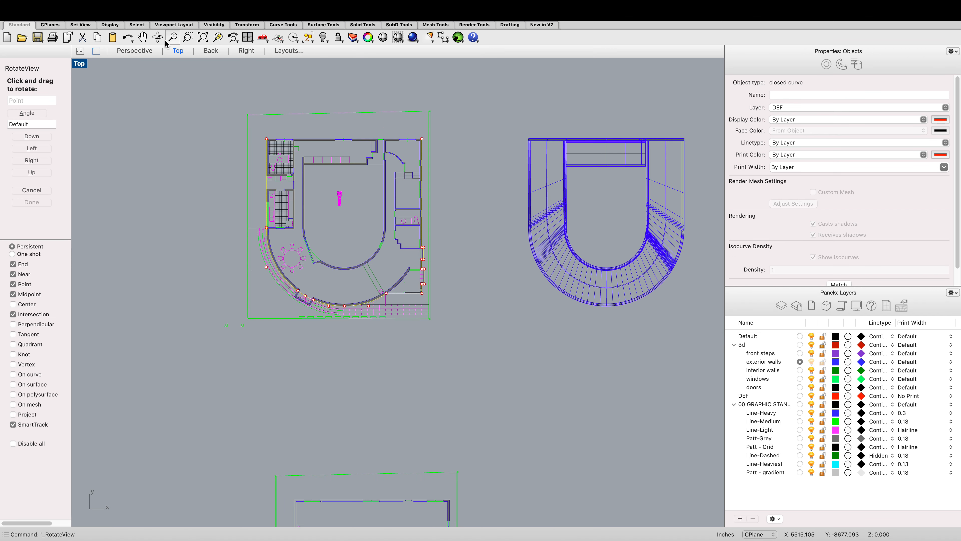
{"action": "scroll", "coordinate": [279, 280], "scroll_direction": "up", "scroll_amount": 8}
{"action": "scroll", "coordinate": [294, 300], "scroll_direction": "down", "scroll_amount": 11}
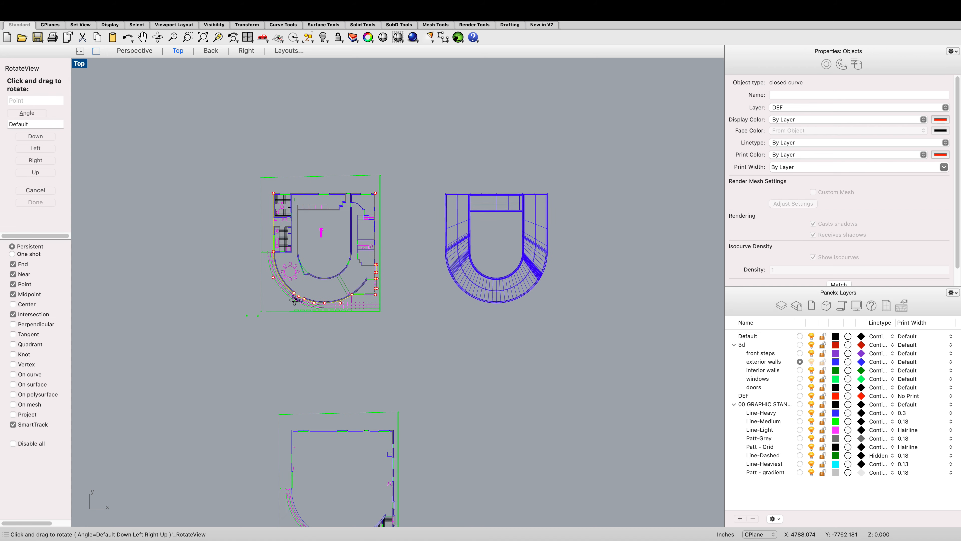
{"action": "scroll", "coordinate": [295, 300], "scroll_direction": "up", "scroll_amount": 2}
{"action": "key", "text": "Escape"}
{"action": "key", "text": "Escape"}
Step: Create a planar surface from the closed exterior curve with PlanarSrf
{"action": "scroll", "coordinate": [337, 268], "scroll_direction": "up", "scroll_amount": 6}
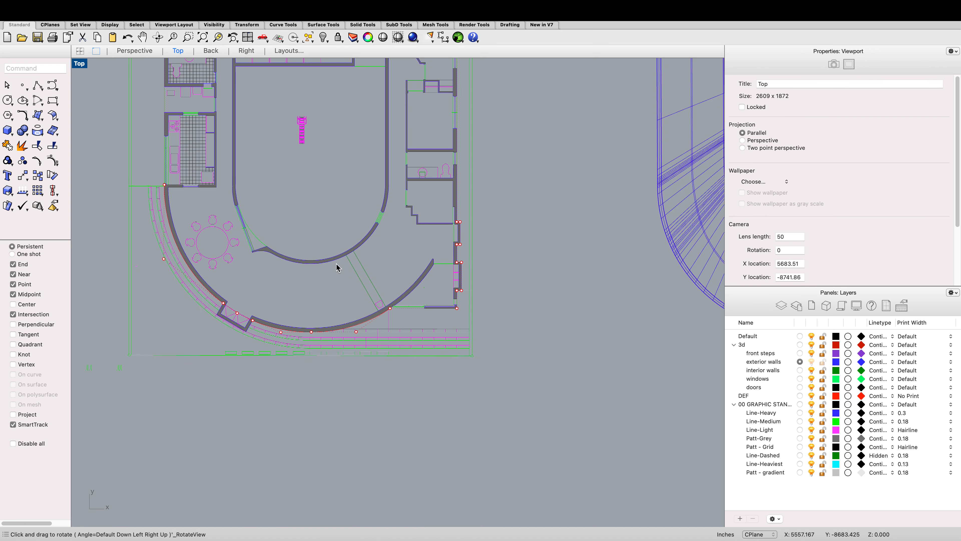
{"action": "scroll", "coordinate": [430, 309], "scroll_direction": "up", "scroll_amount": 6}
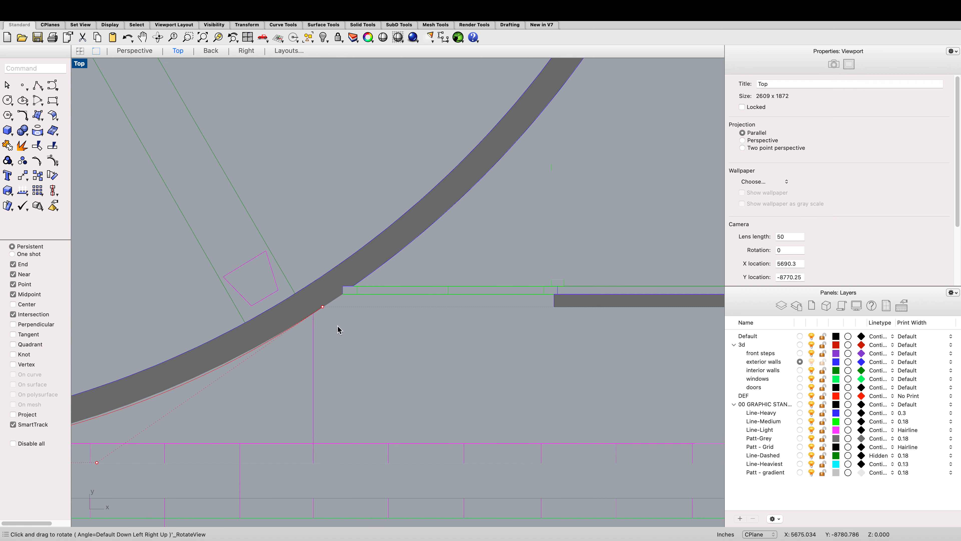
{"action": "left_click", "coordinate": [309, 319]}
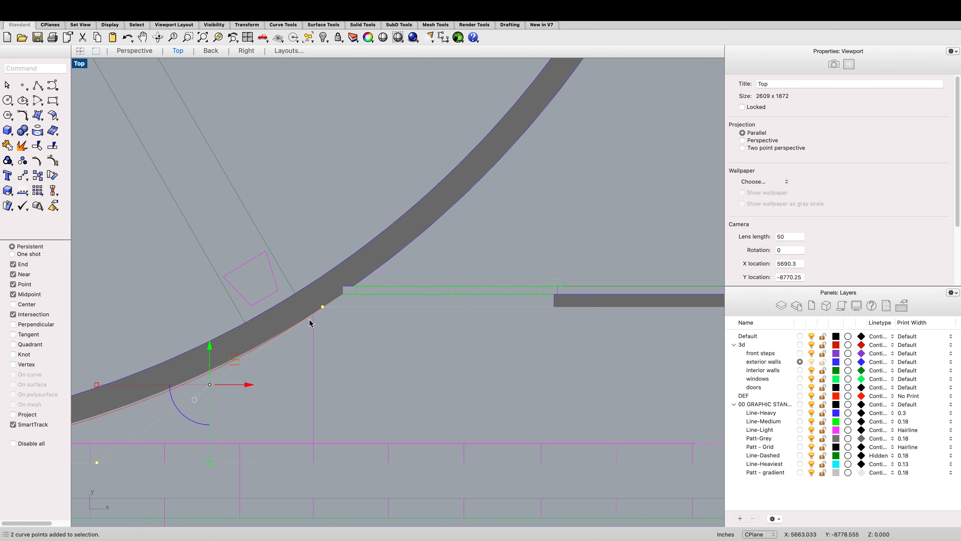
{"action": "key", "text": "Return"}
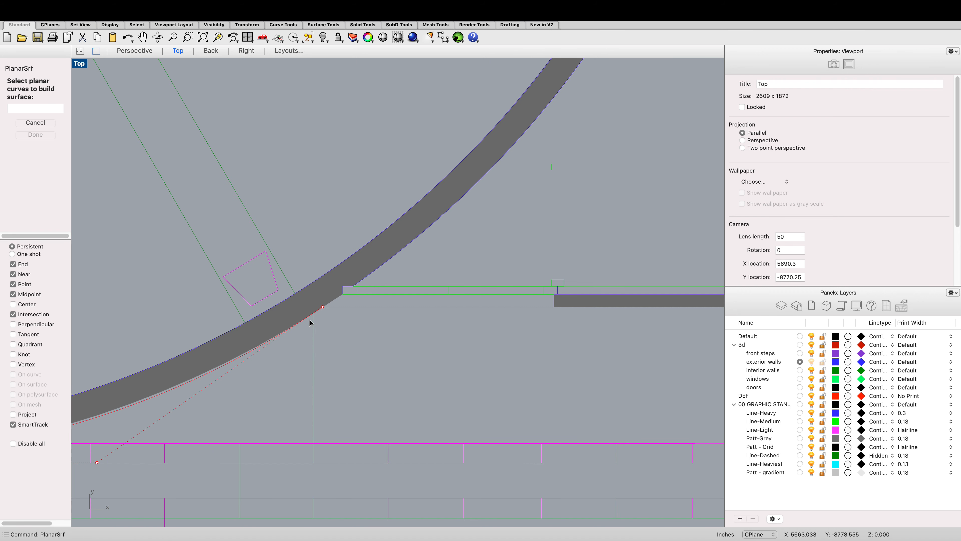
{"action": "left_click", "coordinate": [303, 324]}
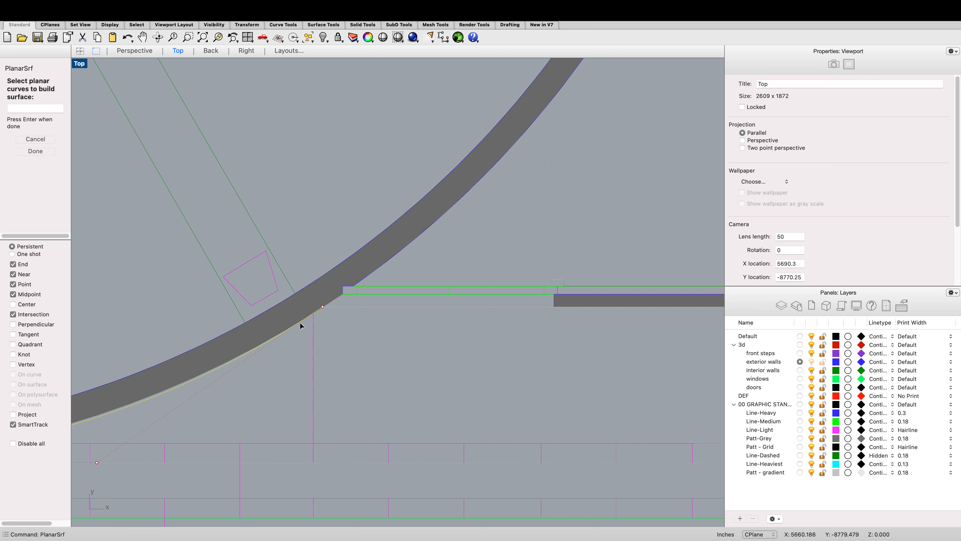
{"action": "key", "text": "Return"}
{"action": "key", "text": "Return"}
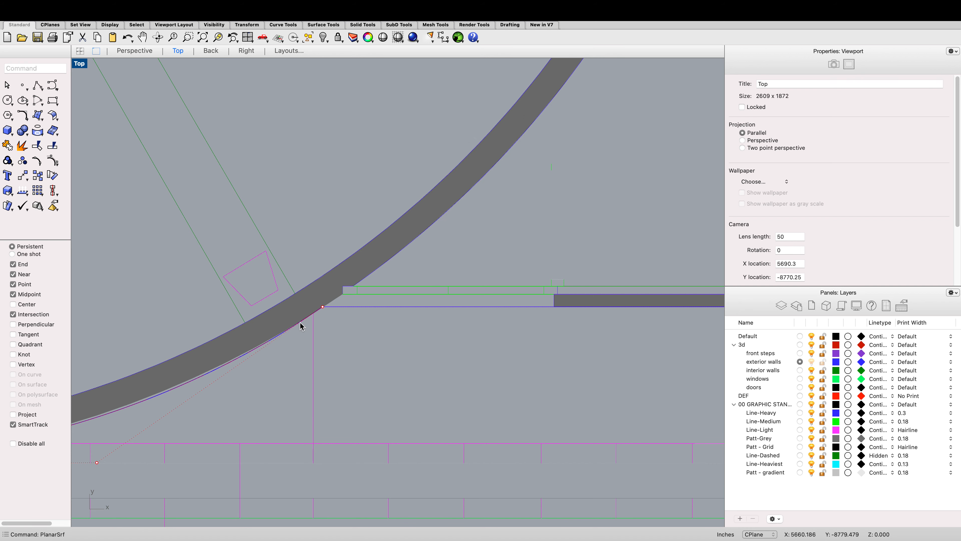
Step: Switch the Top viewport to Shaded display and tilt the view to see the plan in 3D
{"action": "scroll", "coordinate": [304, 324], "scroll_direction": "down", "scroll_amount": 10}
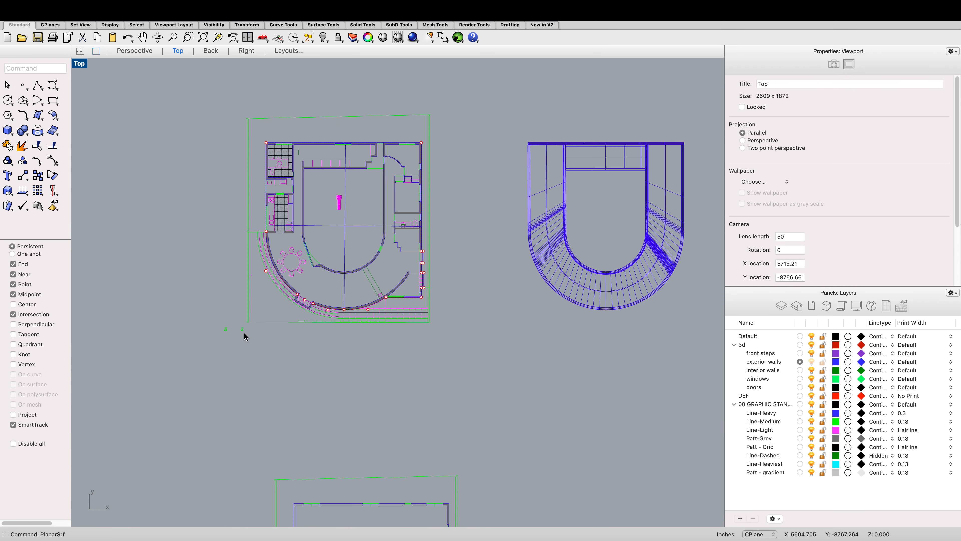
{"action": "right_click", "coordinate": [195, 369]}
{"action": "left_click", "coordinate": [228, 441]}
{"action": "left_click", "coordinate": [236, 404]}
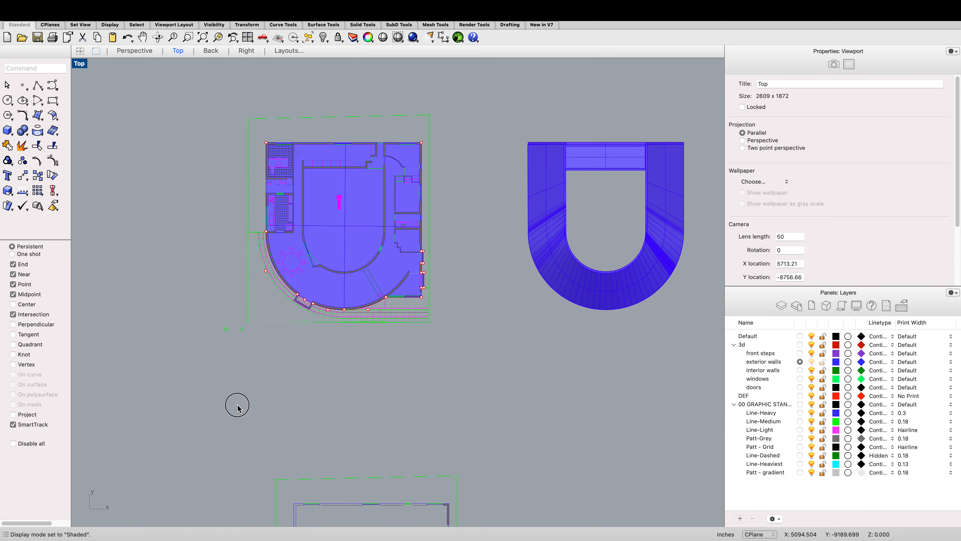
{"action": "left_click", "coordinate": [159, 37]}
{"action": "left_click_drag", "start_coordinate": [229, 268], "coordinate": [220, 220]}
{"action": "key", "text": "Return"}
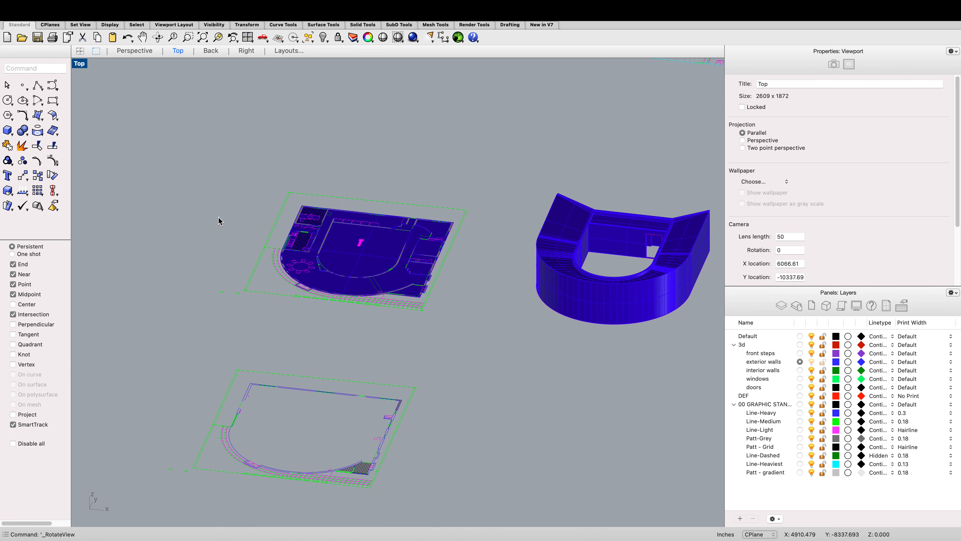
Step: Select the new planar surface and inspect its edges along the curved wall
{"action": "scroll", "coordinate": [352, 265], "scroll_direction": "up", "scroll_amount": 10}
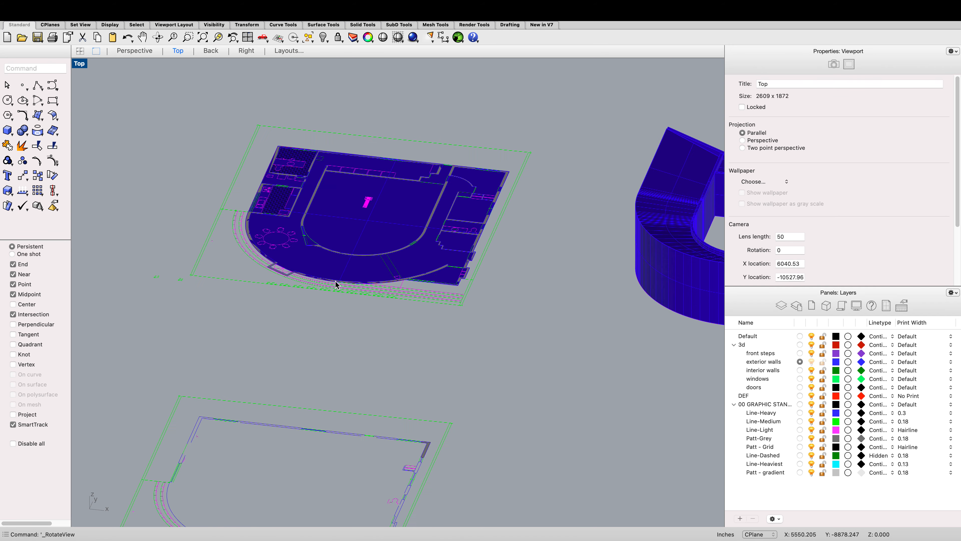
{"action": "left_click", "coordinate": [274, 250]}
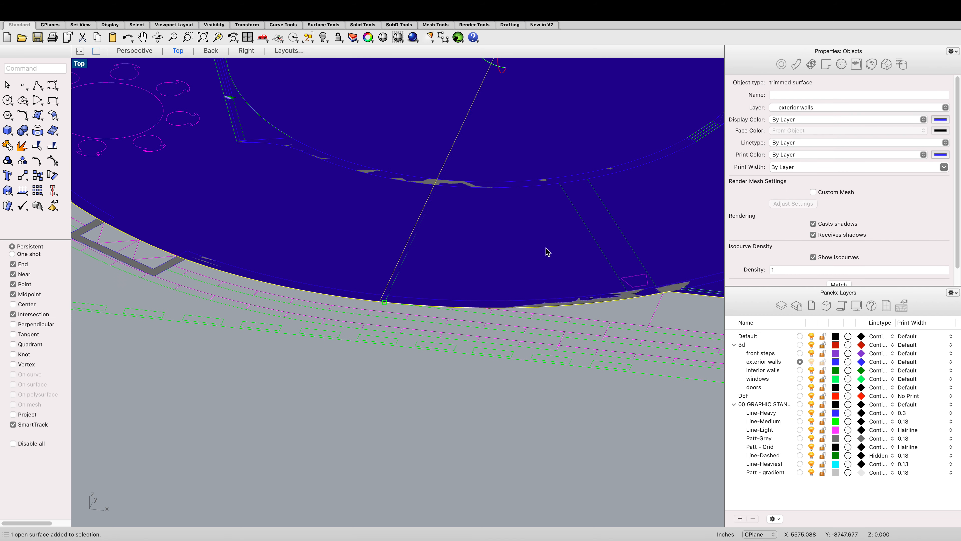
{"action": "scroll", "coordinate": [604, 266], "scroll_direction": "up", "scroll_amount": 2}
{"action": "left_click", "coordinate": [653, 296]}
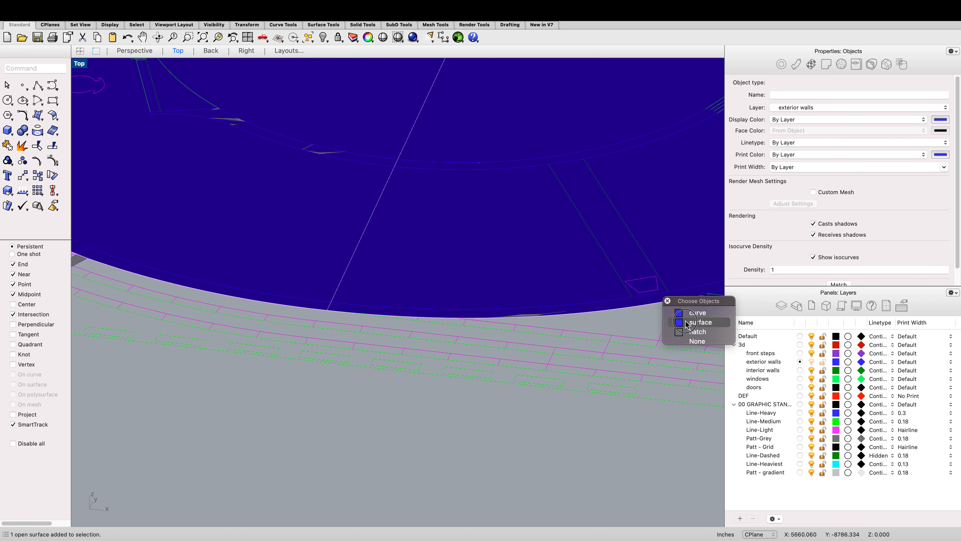
{"action": "left_click", "coordinate": [698, 323]}
{"action": "scroll", "coordinate": [643, 279], "scroll_direction": "down", "scroll_amount": 8}
{"action": "scroll", "coordinate": [644, 271], "scroll_direction": "up", "scroll_amount": 10}
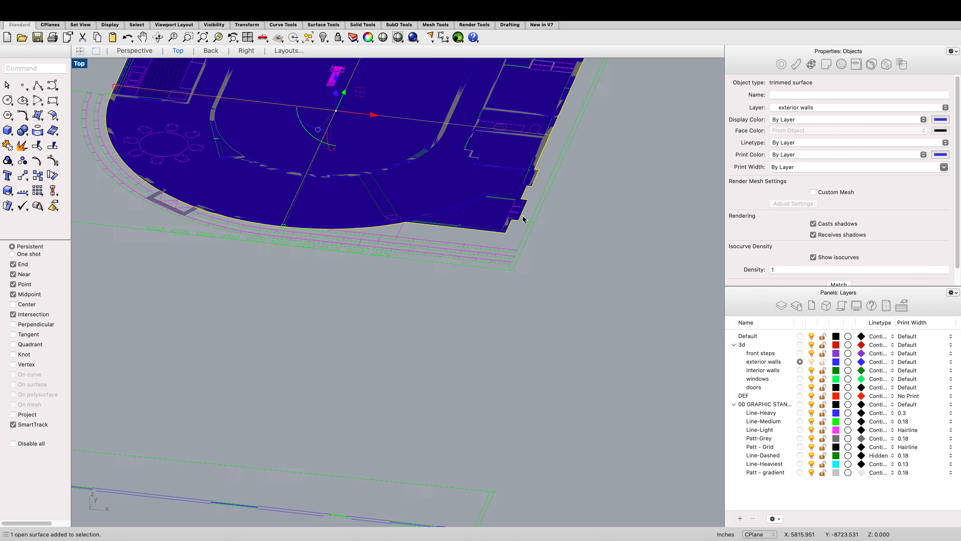
Step: Select the hatch at the plan's lower-right corner and delete it
{"action": "left_click", "coordinate": [612, 265]}
{"action": "left_click", "coordinate": [441, 217]}
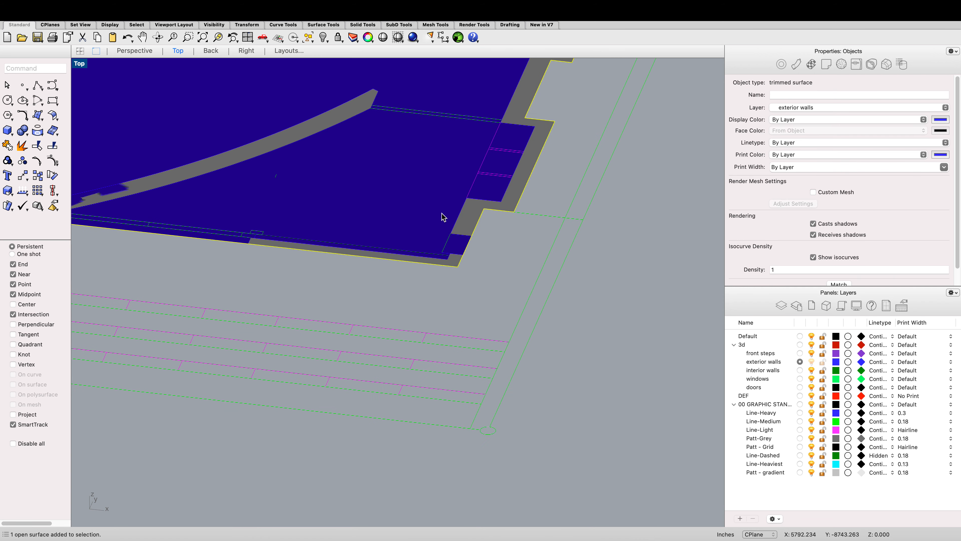
{"action": "scroll", "coordinate": [440, 268], "scroll_direction": "up", "scroll_amount": 4}
{"action": "left_click", "coordinate": [444, 283]}
{"action": "left_click", "coordinate": [462, 267]}
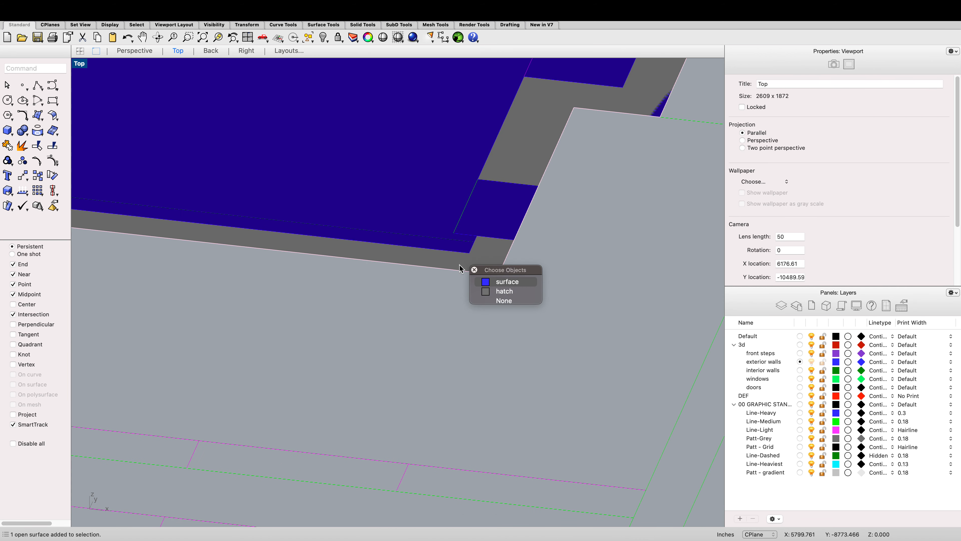
{"action": "left_click", "coordinate": [490, 291]}
{"action": "key", "text": "Delete"}
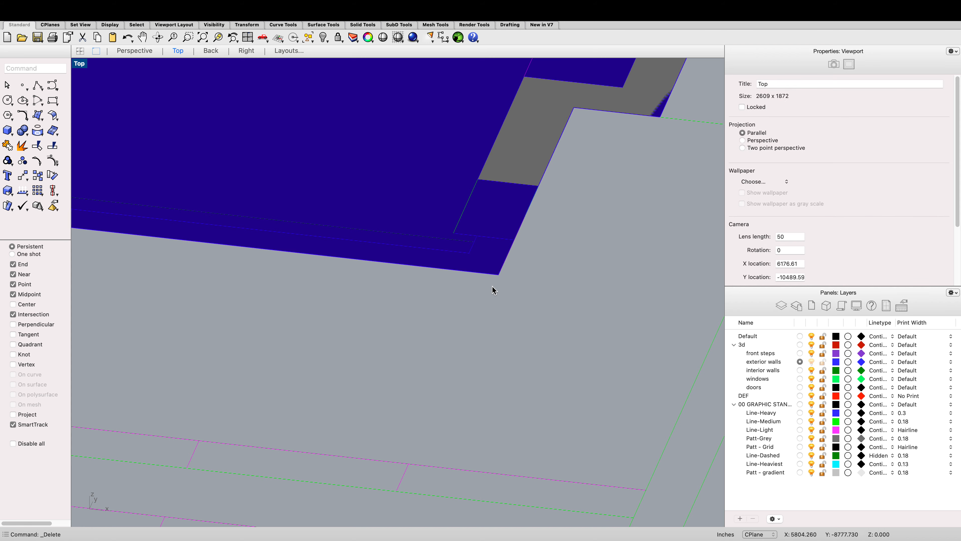
Step: Select the closed exterior curve under the planar surface and try to extrude it 2 units with ExtrudeCrv
{"action": "left_click", "coordinate": [461, 248]}
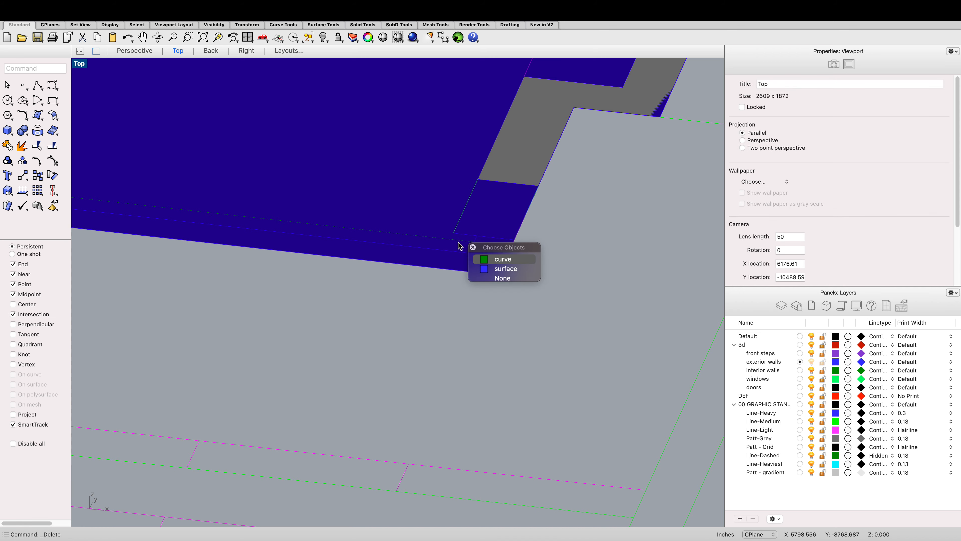
{"action": "left_click", "coordinate": [495, 266]}
{"action": "scroll", "coordinate": [514, 261], "scroll_direction": "up", "scroll_amount": 1}
{"action": "scroll", "coordinate": [514, 261], "scroll_direction": "down", "scroll_amount": 6}
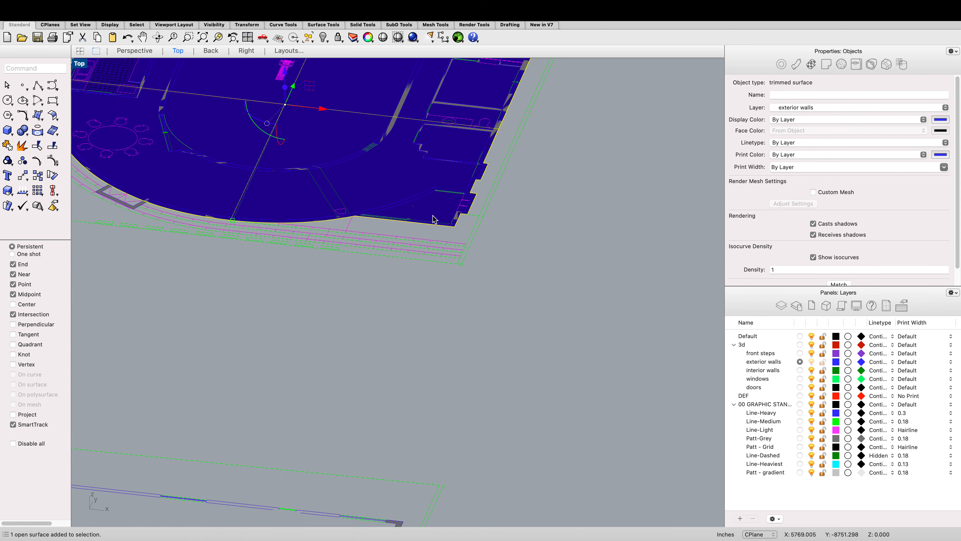
{"action": "scroll", "coordinate": [319, 209], "scroll_direction": "down", "scroll_amount": 6}
{"action": "scroll", "coordinate": [238, 182], "scroll_direction": "up", "scroll_amount": 14}
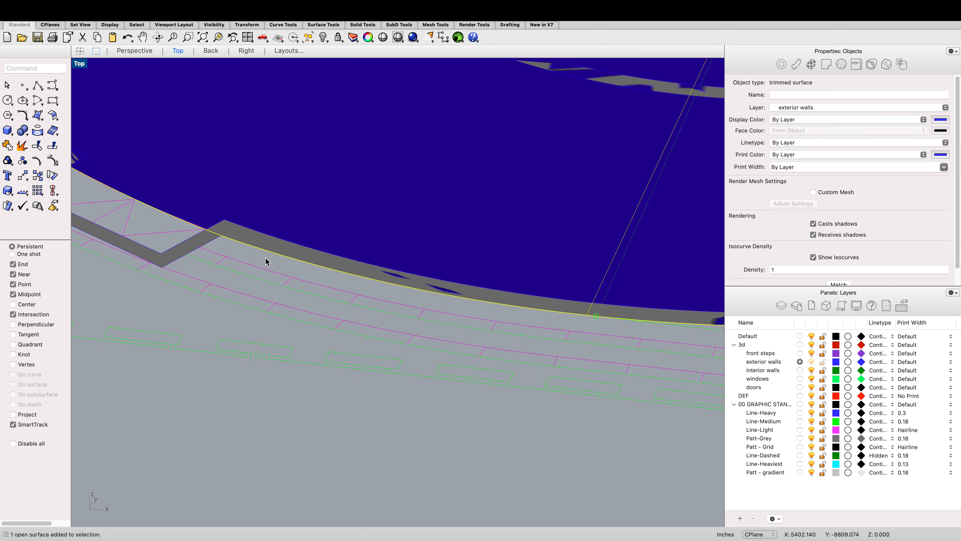
{"action": "left_click", "coordinate": [266, 261]}
{"action": "left_click", "coordinate": [267, 251]}
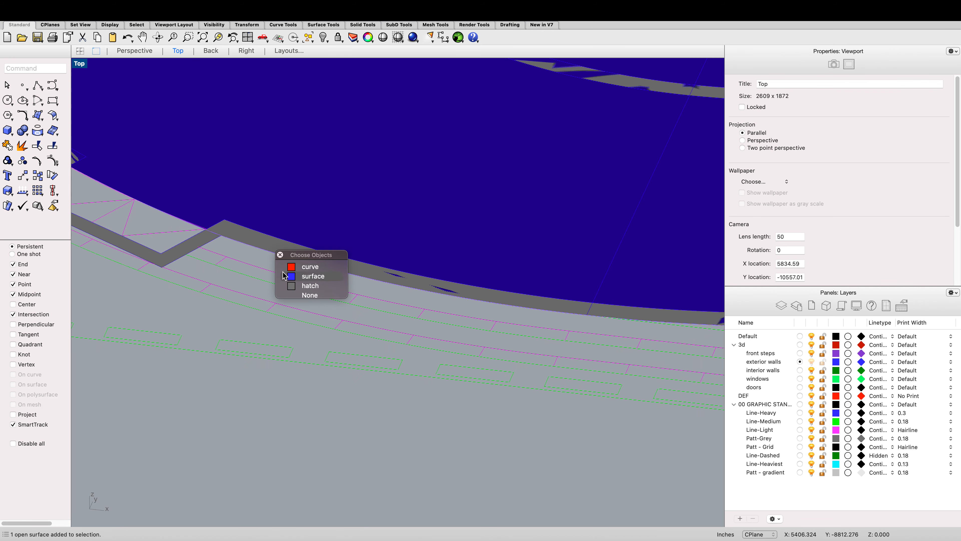
{"action": "left_click", "coordinate": [251, 268]}
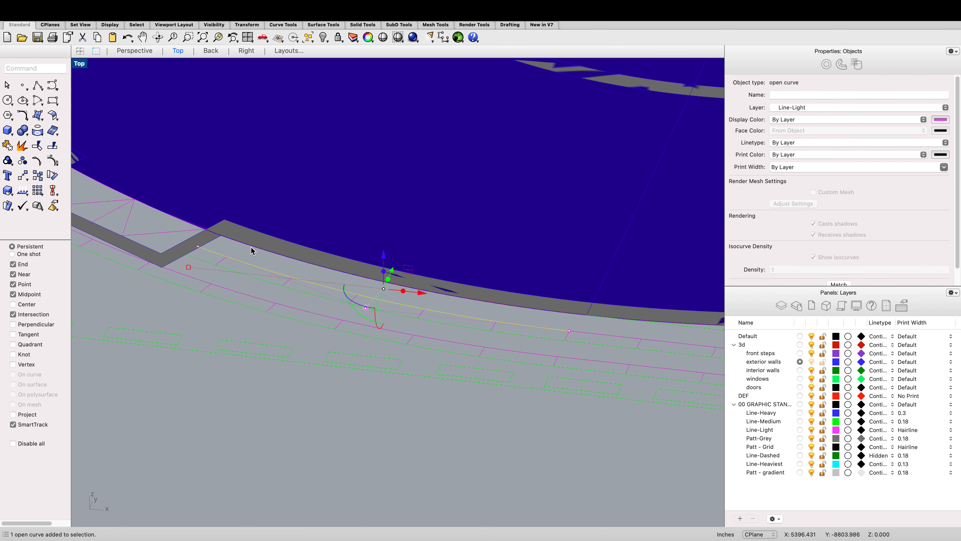
{"action": "left_click", "coordinate": [267, 252]}
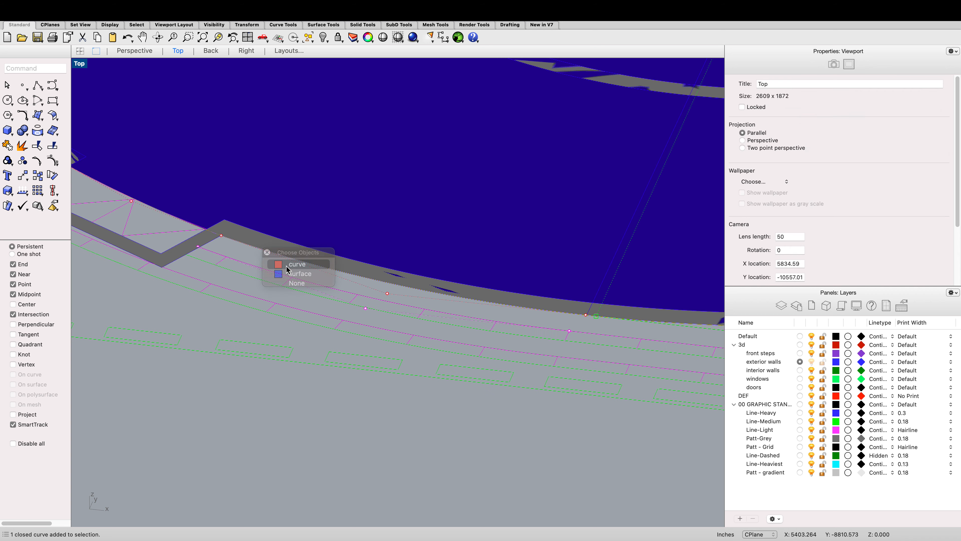
{"action": "left_click", "coordinate": [287, 266]}
{"action": "type", "text": "extr"}
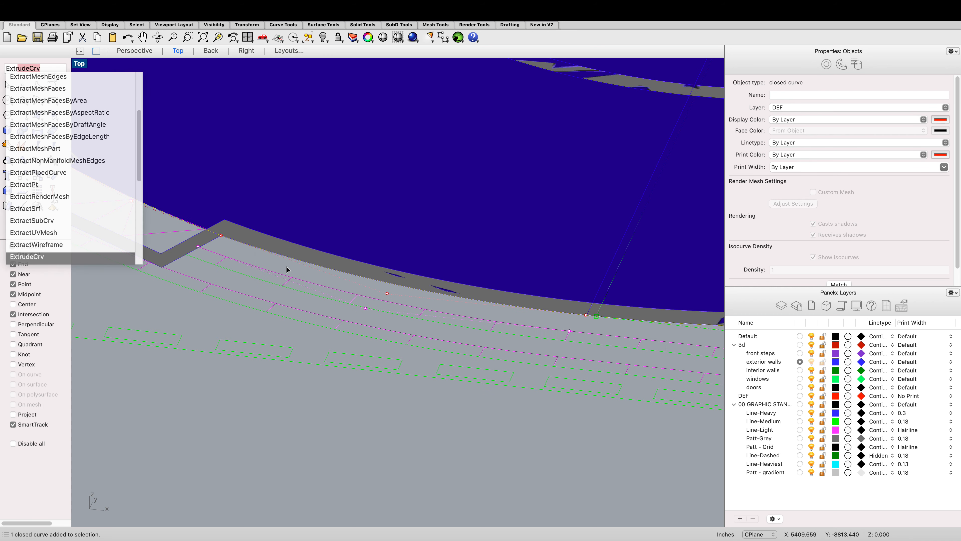
{"action": "key", "text": "Return"}
{"action": "key", "text": "Return"}
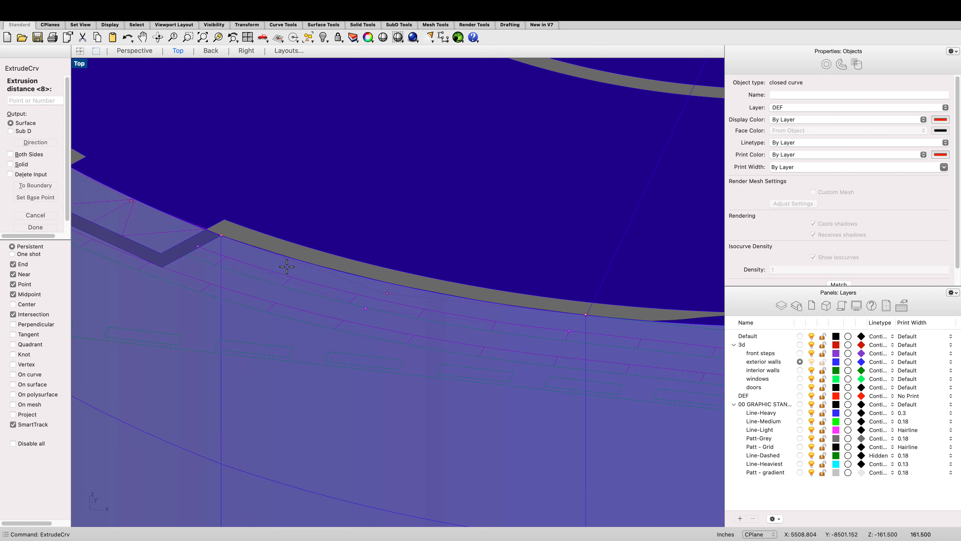
{"action": "type", "text": "2"}
{"action": "key", "text": "Return"}
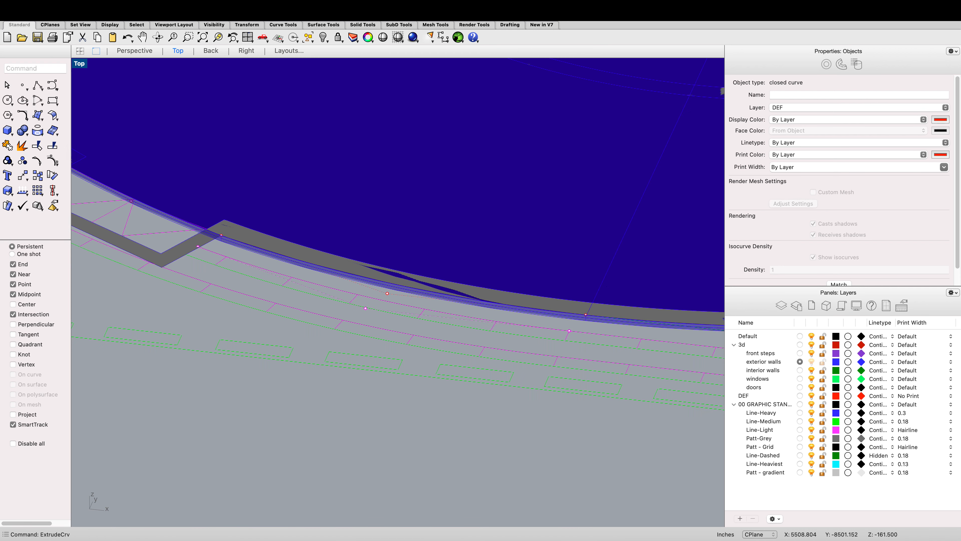
Step: Select the planar exterior-wall surface and hide it
{"action": "scroll", "coordinate": [196, 225], "scroll_direction": "up", "scroll_amount": 5}
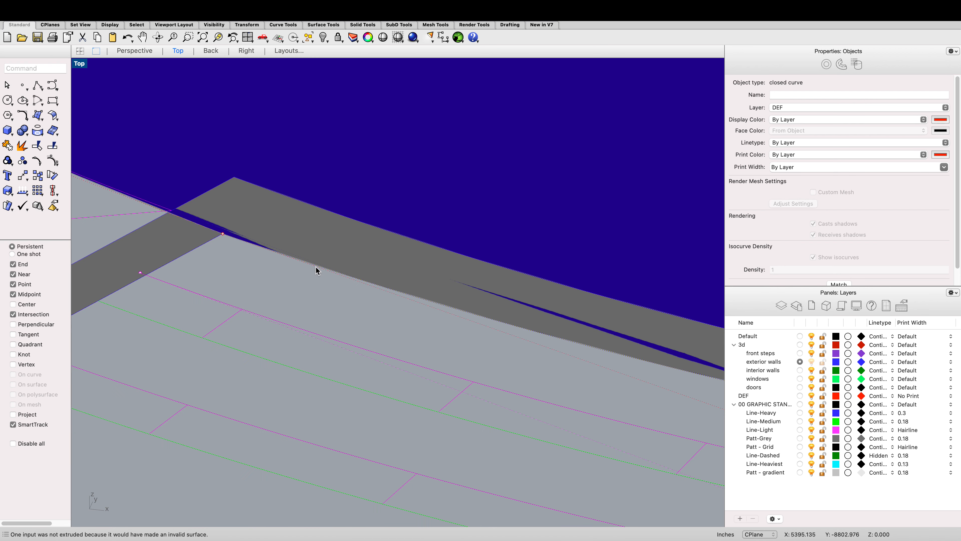
{"action": "scroll", "coordinate": [316, 270], "scroll_direction": "down", "scroll_amount": 2}
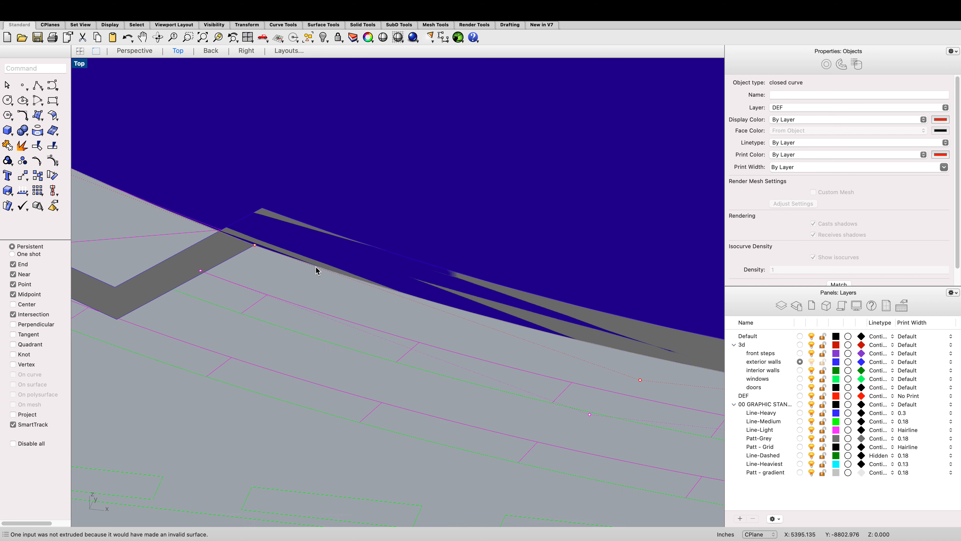
{"action": "left_click", "coordinate": [316, 269]}
{"action": "scroll", "coordinate": [316, 269], "scroll_direction": "down", "scroll_amount": 6}
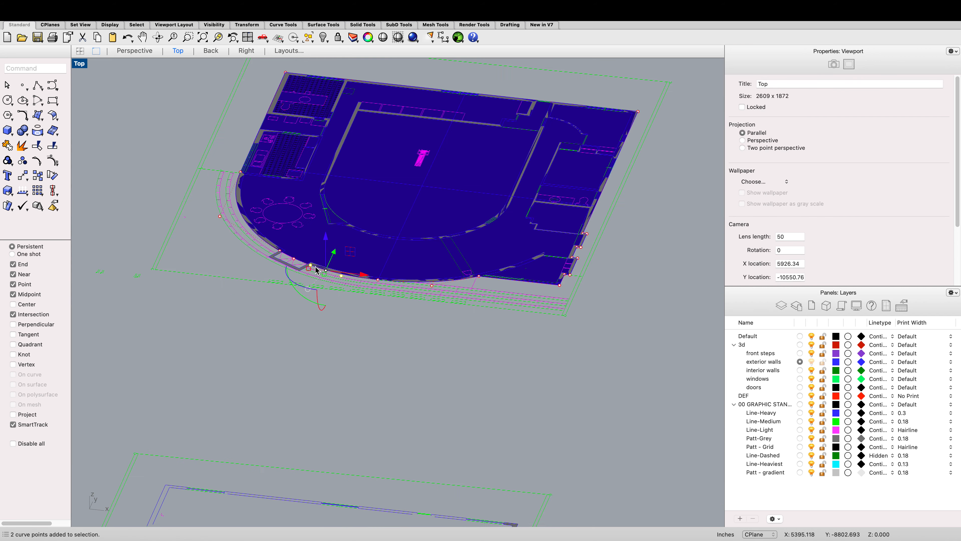
{"action": "scroll", "coordinate": [439, 286], "scroll_direction": "down", "scroll_amount": 4}
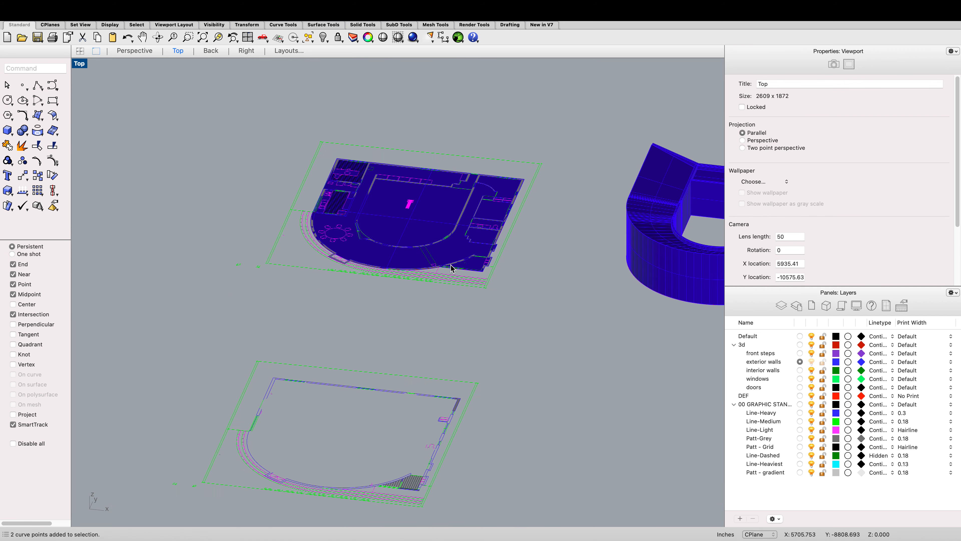
{"action": "scroll", "coordinate": [452, 288], "scroll_direction": "up", "scroll_amount": 6}
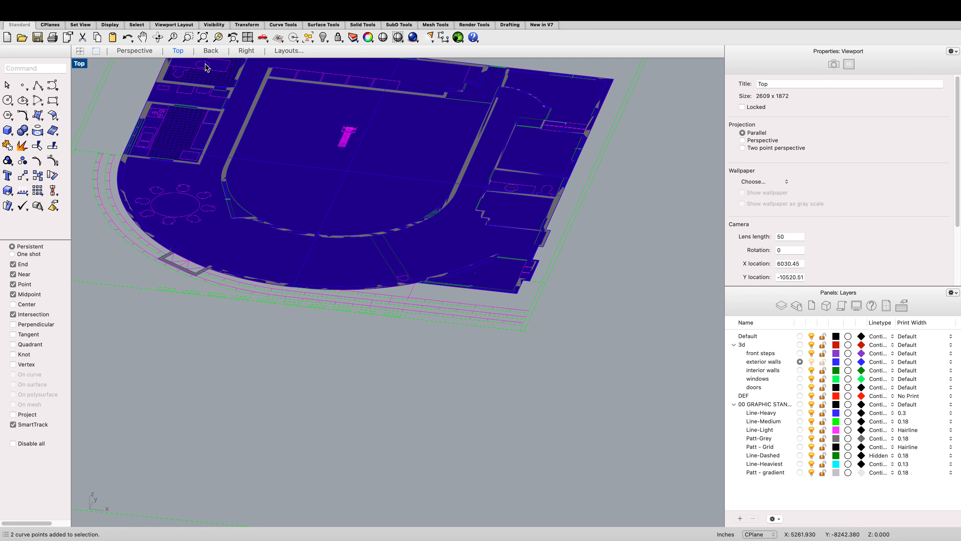
{"action": "left_click", "coordinate": [158, 37]}
{"action": "left_click_drag", "start_coordinate": [261, 132], "coordinate": [275, 178]}
{"action": "key", "text": "Escape"}
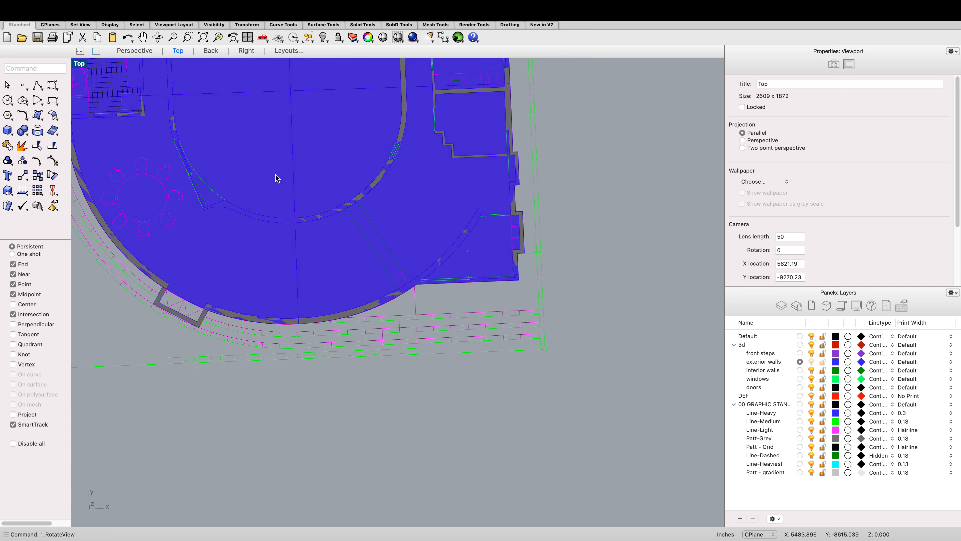
{"action": "scroll", "coordinate": [280, 179], "scroll_direction": "down", "scroll_amount": 5}
{"action": "scroll", "coordinate": [282, 182], "scroll_direction": "up", "scroll_amount": 4}
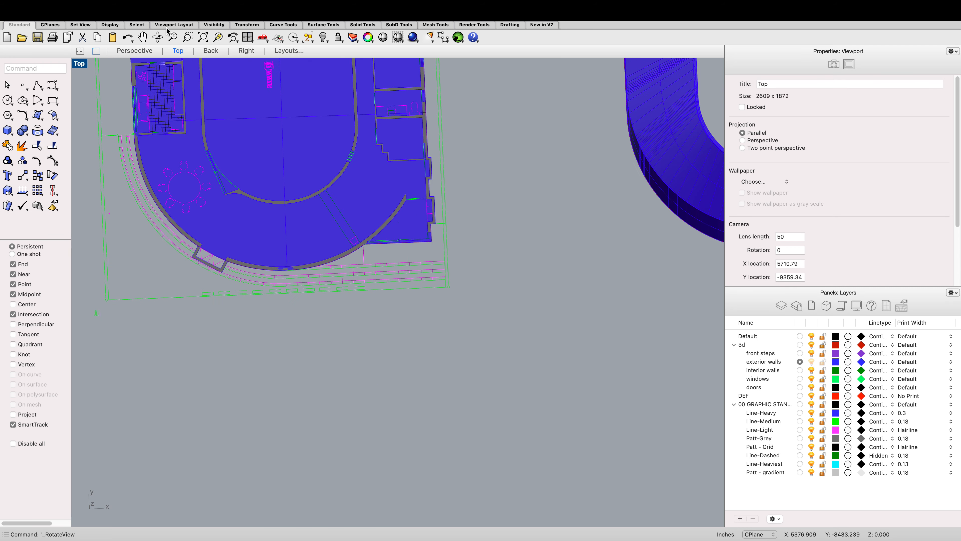
{"action": "left_click", "coordinate": [158, 37]}
{"action": "left_click_drag", "start_coordinate": [200, 178], "coordinate": [219, 141]}
{"action": "scroll", "coordinate": [190, 297], "scroll_direction": "up", "scroll_amount": 15}
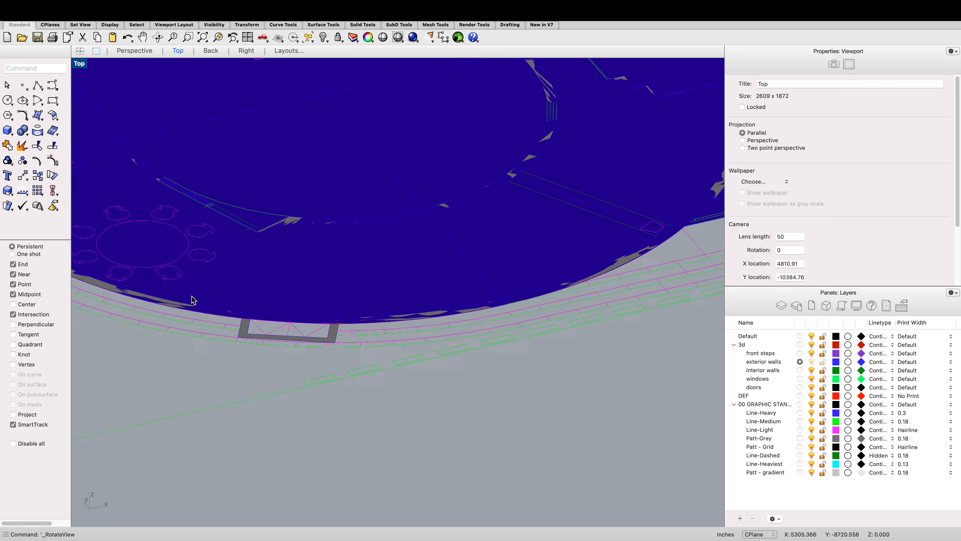
{"action": "left_click", "coordinate": [260, 247]}
{"action": "type", "text": "hide"}
{"action": "key", "text": "Return"}
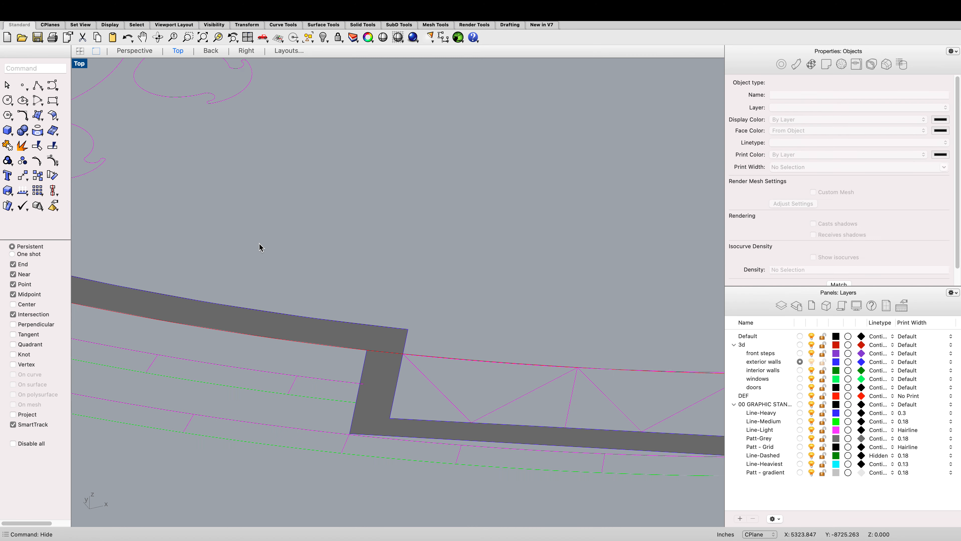
Step: Select the closed exterior curve again and retry ExtrudeCrv, accepting the self-intersecting curve warning and picking a height
{"action": "left_click", "coordinate": [508, 364]}
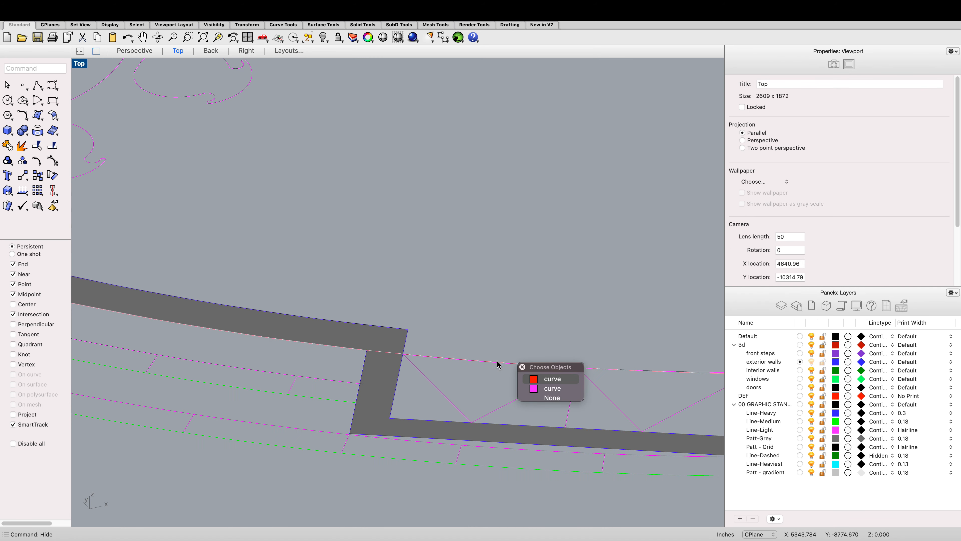
{"action": "left_click", "coordinate": [526, 378]}
{"action": "scroll", "coordinate": [483, 353], "scroll_direction": "down", "scroll_amount": 10}
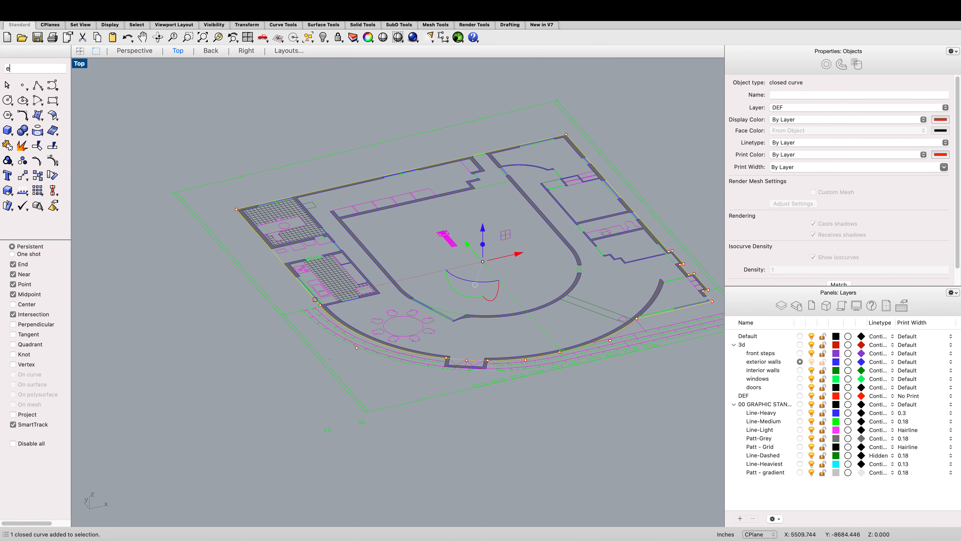
{"action": "type", "text": "extrude"}
{"action": "key", "text": "Return"}
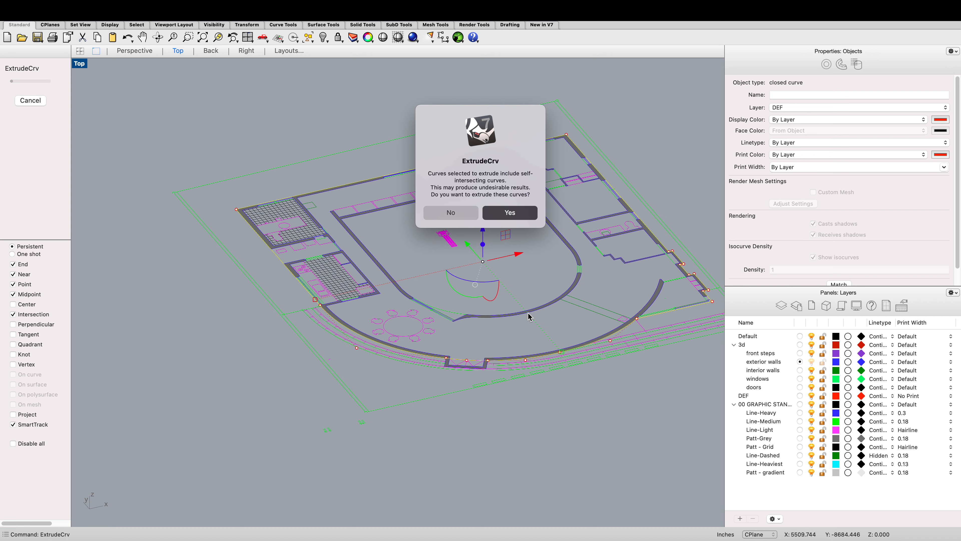
{"action": "key", "text": "Return"}
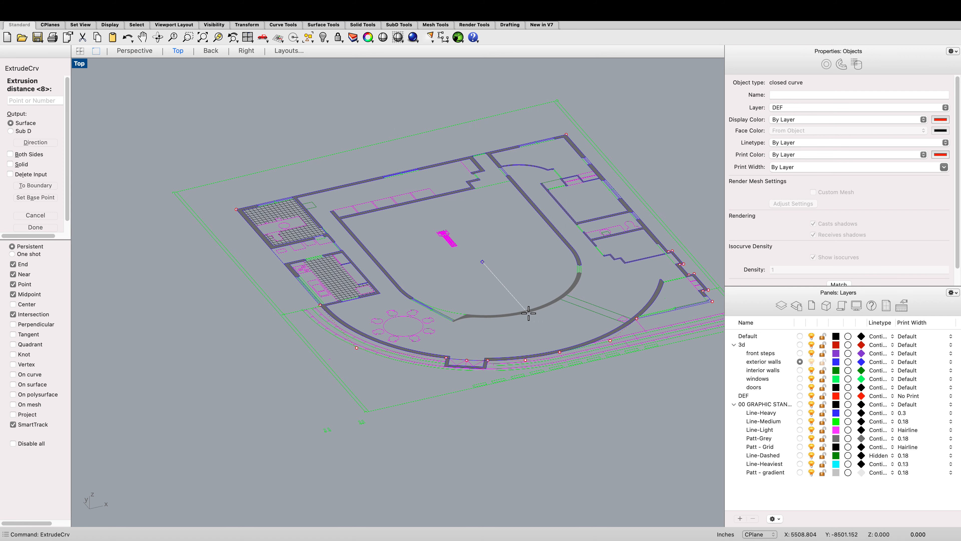
{"action": "scroll", "coordinate": [610, 99], "scroll_direction": "down", "scroll_amount": 4}
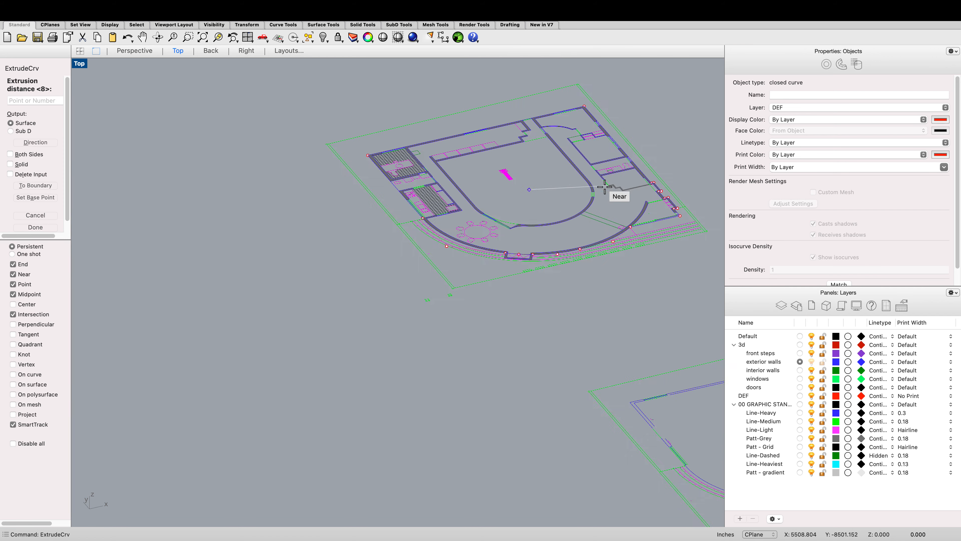
{"action": "scroll", "coordinate": [608, 170], "scroll_direction": "up", "scroll_amount": 2}
{"action": "scroll", "coordinate": [517, 168], "scroll_direction": "up", "scroll_amount": 2}
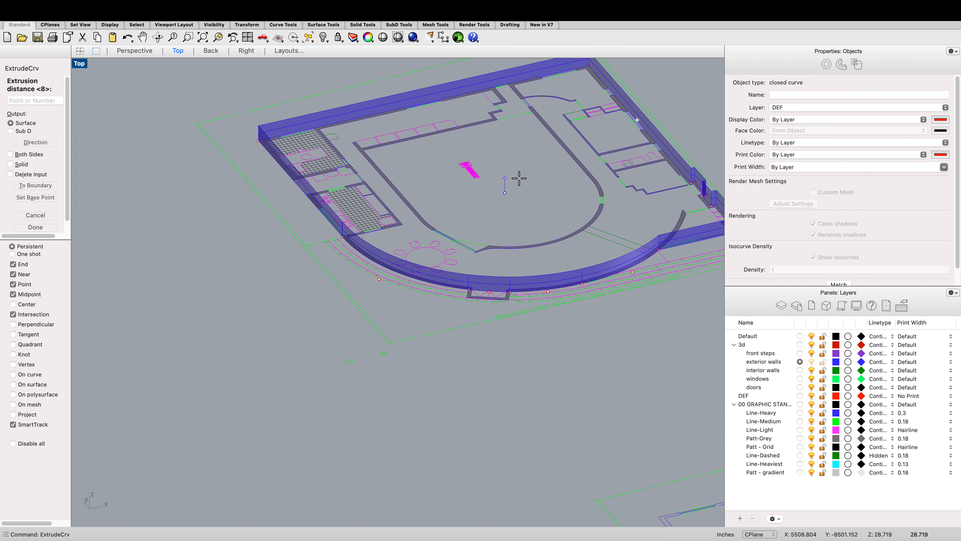
{"action": "left_click", "coordinate": [519, 178]}
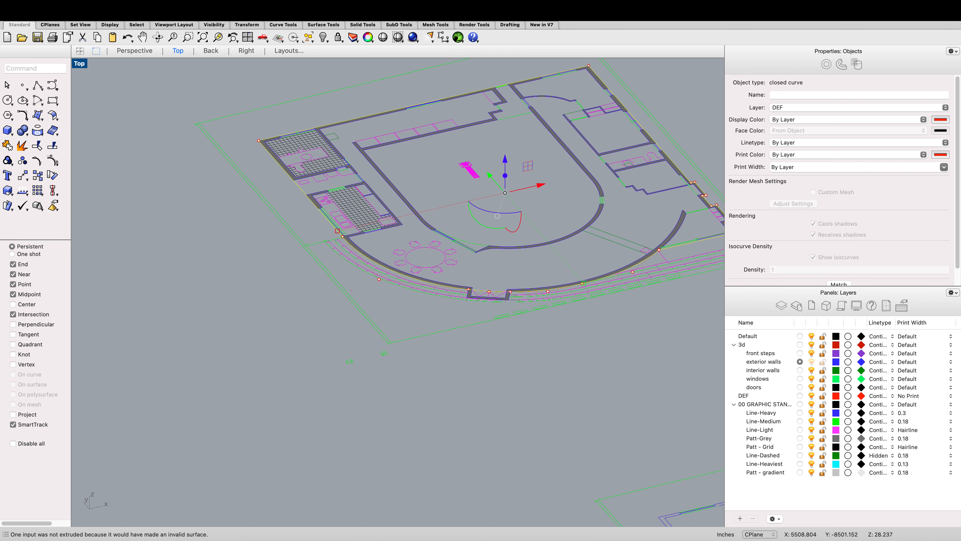
Step: Select the closed exterior curve and drag it away from the plan into empty space below
{"action": "scroll", "coordinate": [483, 289], "scroll_direction": "up", "scroll_amount": 10}
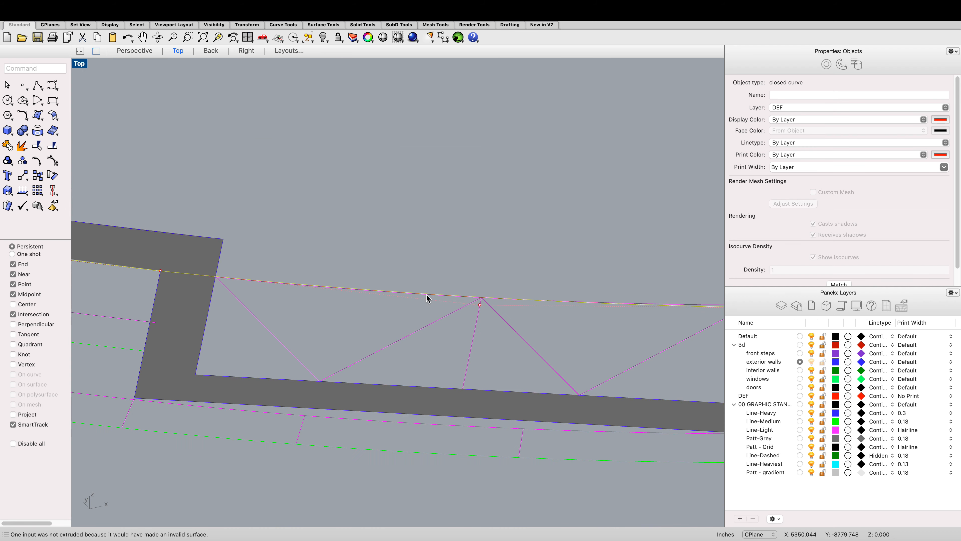
{"action": "left_click", "coordinate": [426, 296]}
{"action": "scroll", "coordinate": [445, 290], "scroll_direction": "down", "scroll_amount": 3}
{"action": "scroll", "coordinate": [340, 280], "scroll_direction": "up", "scroll_amount": 5}
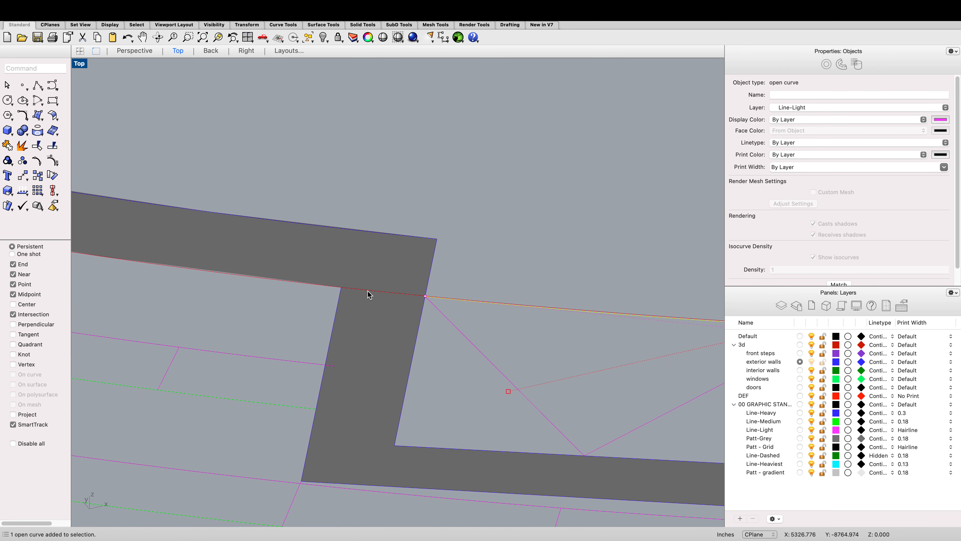
{"action": "left_click", "coordinate": [382, 296]}
{"action": "left_click", "coordinate": [406, 309]}
{"action": "scroll", "coordinate": [280, 258], "scroll_direction": "down", "scroll_amount": 10}
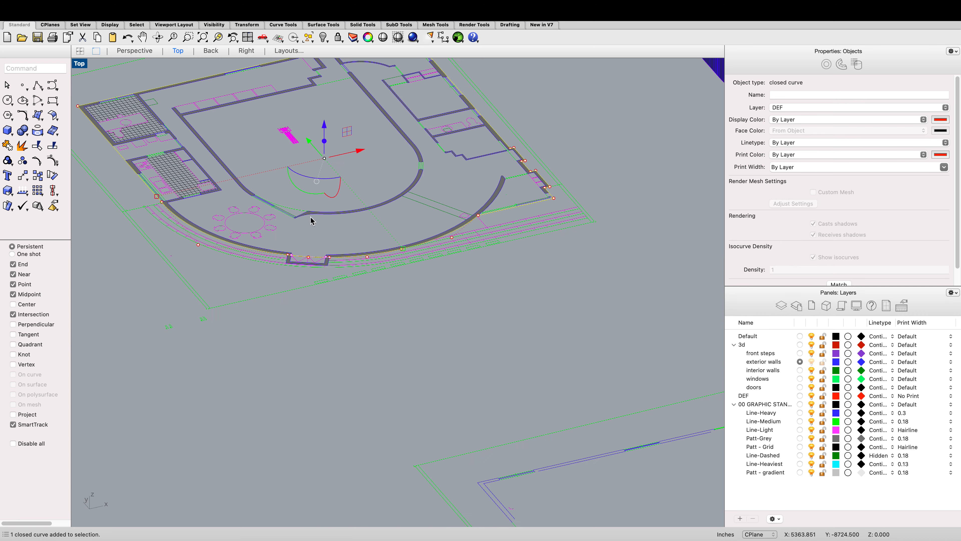
{"action": "scroll", "coordinate": [310, 142], "scroll_direction": "down", "scroll_amount": 3}
{"action": "left_click_drag", "start_coordinate": [310, 142], "coordinate": [483, 401]}
Step: Set the viewport back to Top view and explode the moved closed exterior curve into segments
{"action": "right_click", "coordinate": [167, 148]}
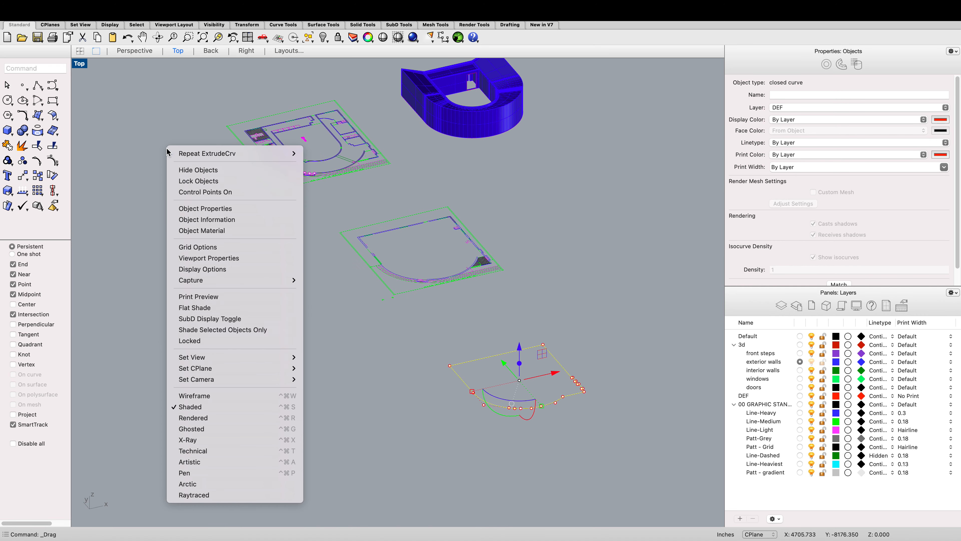
{"action": "mouse_move", "coordinate": [299, 356]}
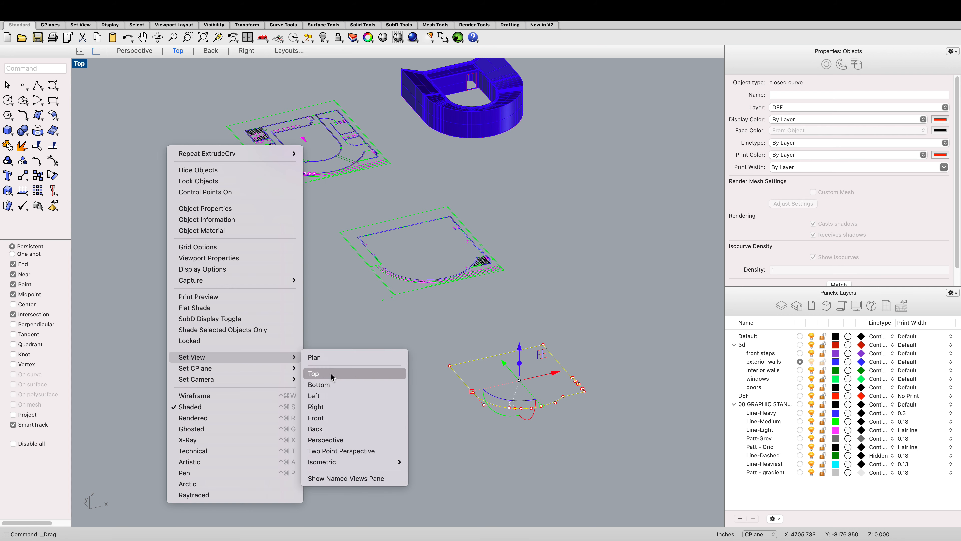
{"action": "left_click", "coordinate": [331, 374]}
{"action": "scroll", "coordinate": [351, 468], "scroll_direction": "up", "scroll_amount": 10}
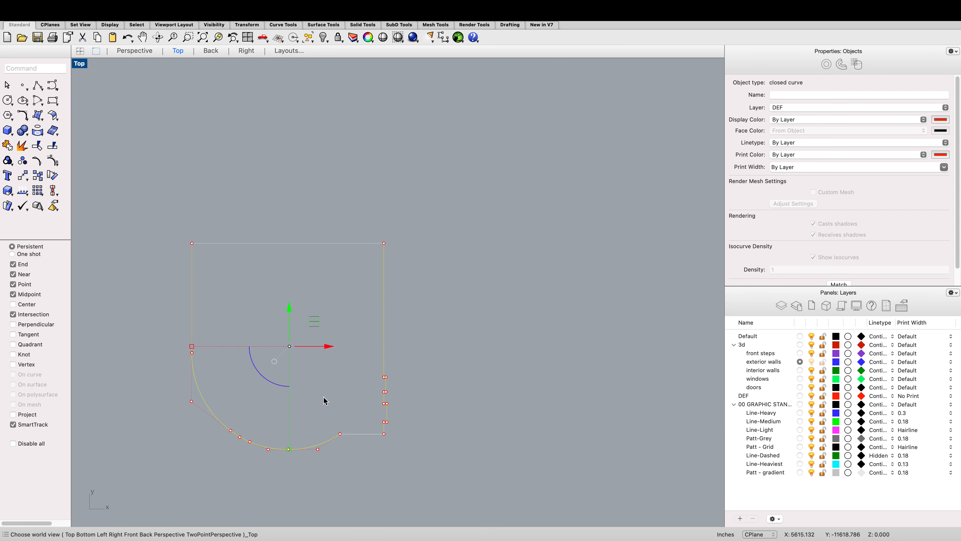
{"action": "key", "text": "Escape"}
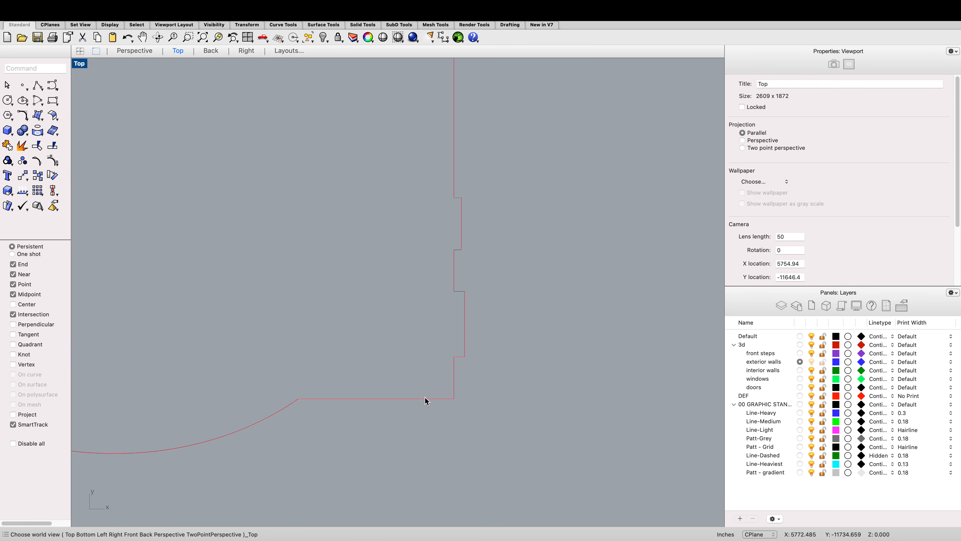
{"action": "left_click", "coordinate": [425, 398]}
{"action": "scroll", "coordinate": [426, 401], "scroll_direction": "down", "scroll_amount": 10}
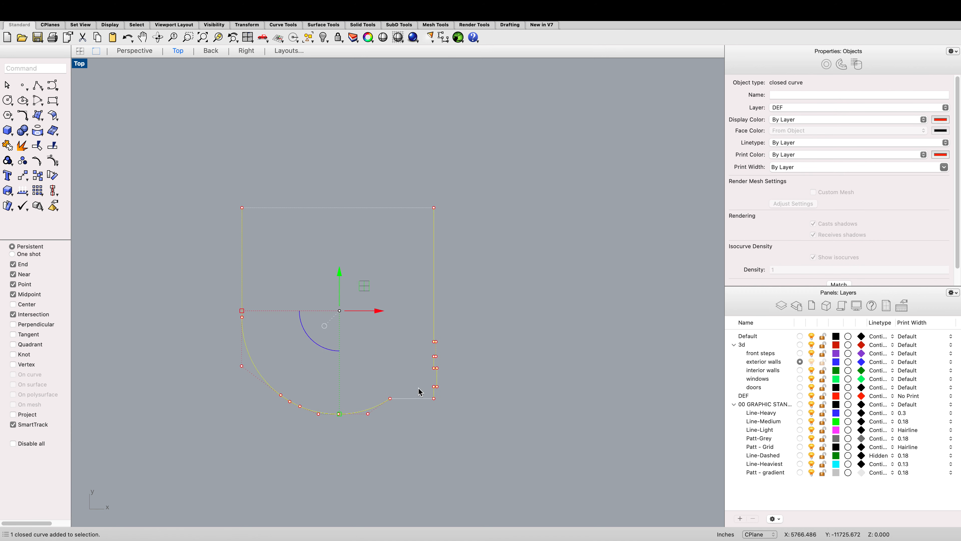
{"action": "scroll", "coordinate": [450, 366], "scroll_direction": "up", "scroll_amount": 10}
{"action": "scroll", "coordinate": [418, 340], "scroll_direction": "down", "scroll_amount": 10}
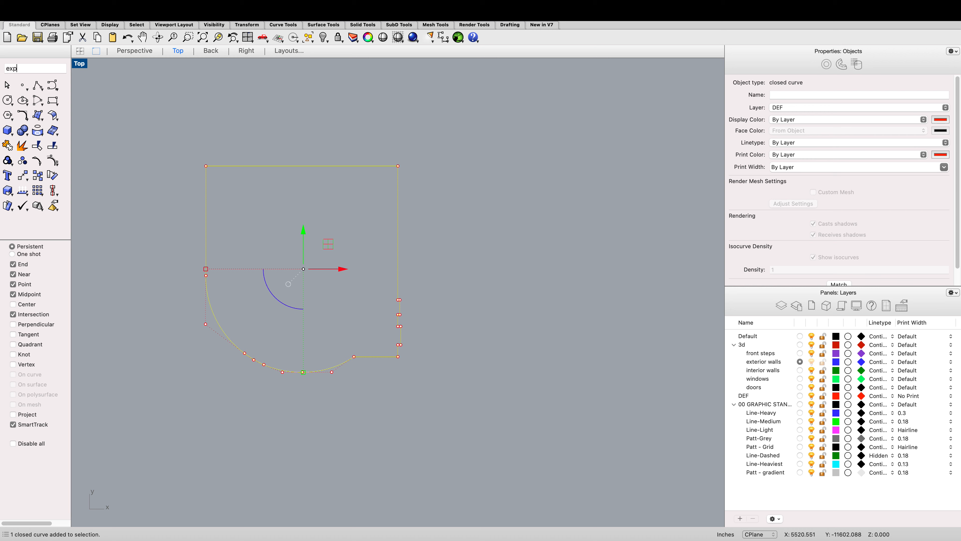
{"action": "type", "text": "exp"}
{"action": "key", "text": "Return"}
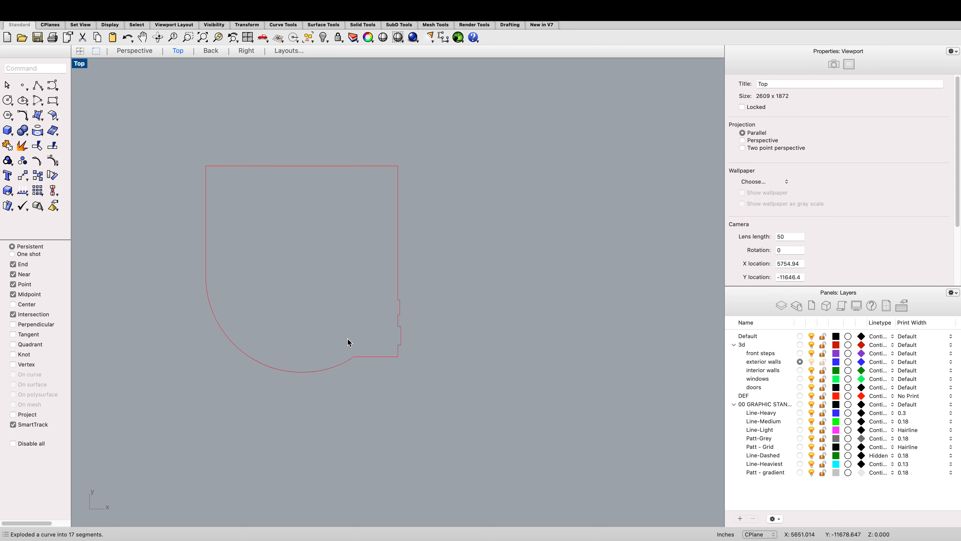
Step: Select the arc and bottom segments of the exploded exterior outline and join them
{"action": "left_click", "coordinate": [335, 364]}
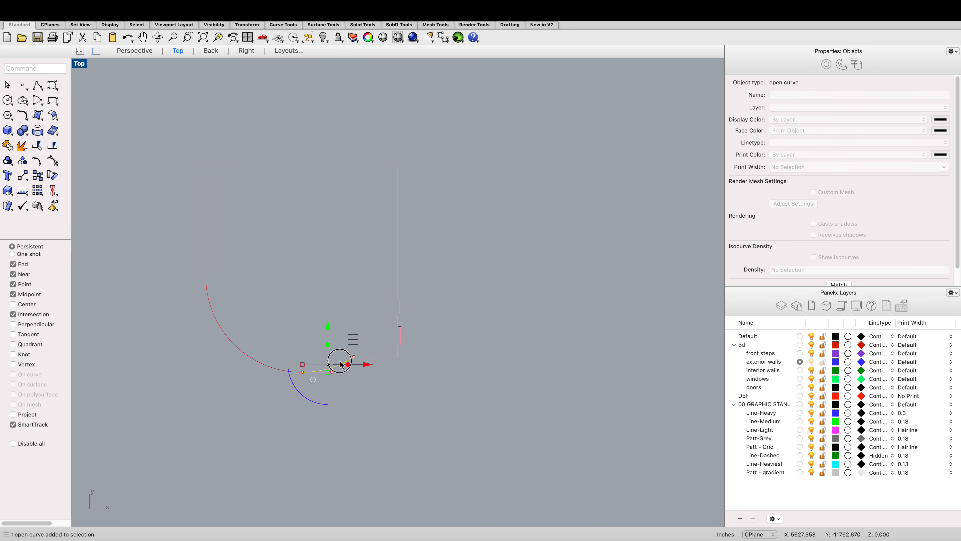
{"action": "left_click", "coordinate": [402, 396]}
{"action": "left_click_drag", "start_coordinate": [395, 397], "coordinate": [294, 342]}
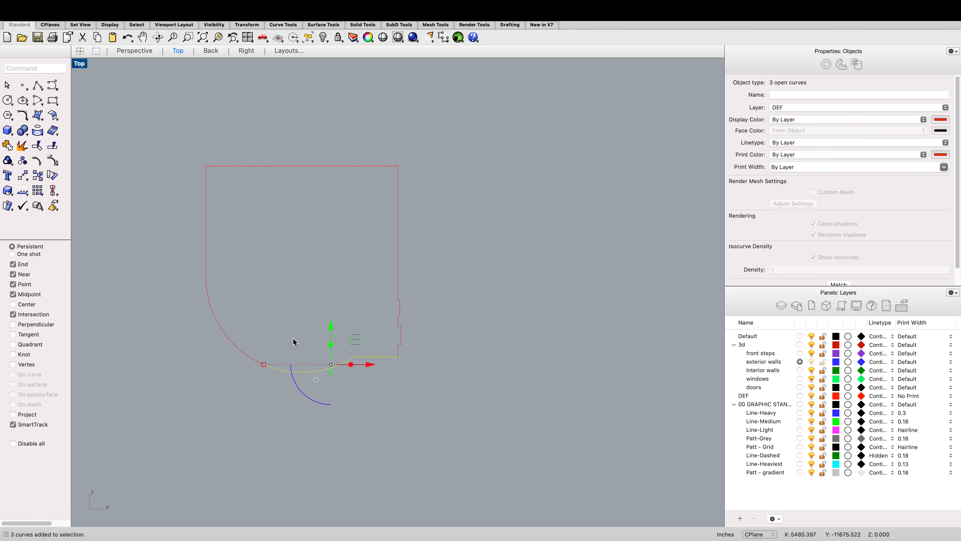
{"action": "left_click_drag", "start_coordinate": [264, 393], "coordinate": [222, 324]}
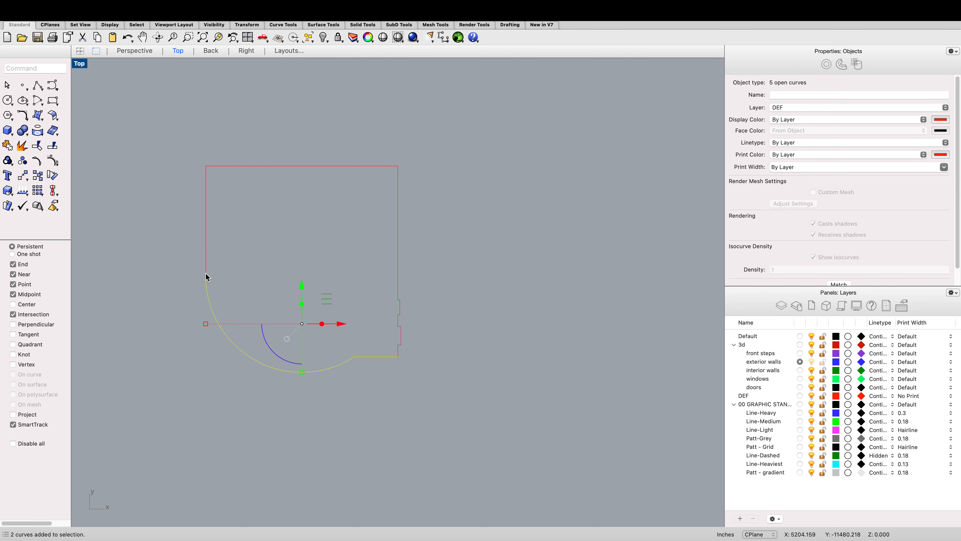
{"action": "scroll", "coordinate": [198, 274], "scroll_direction": "up", "scroll_amount": 10}
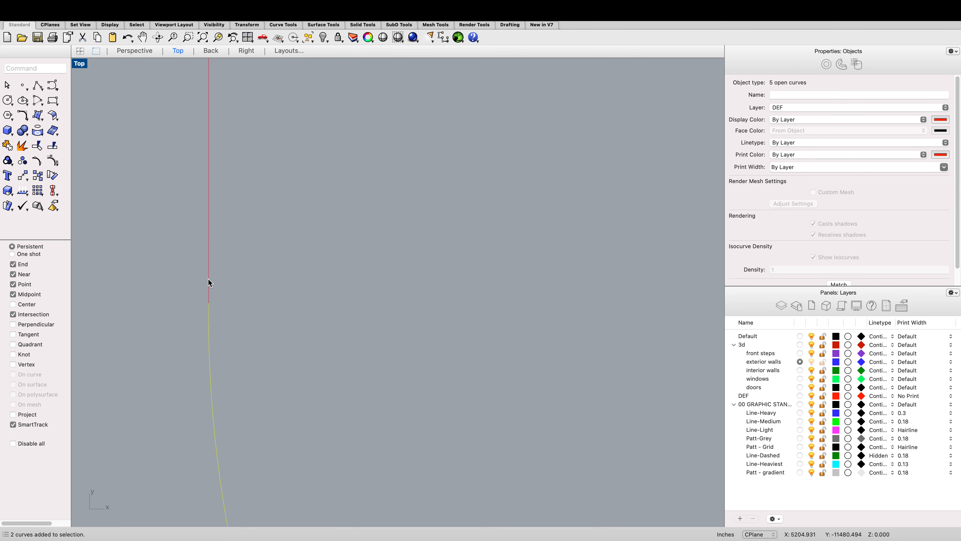
{"action": "left_click", "coordinate": [209, 283], "text": "shift"}
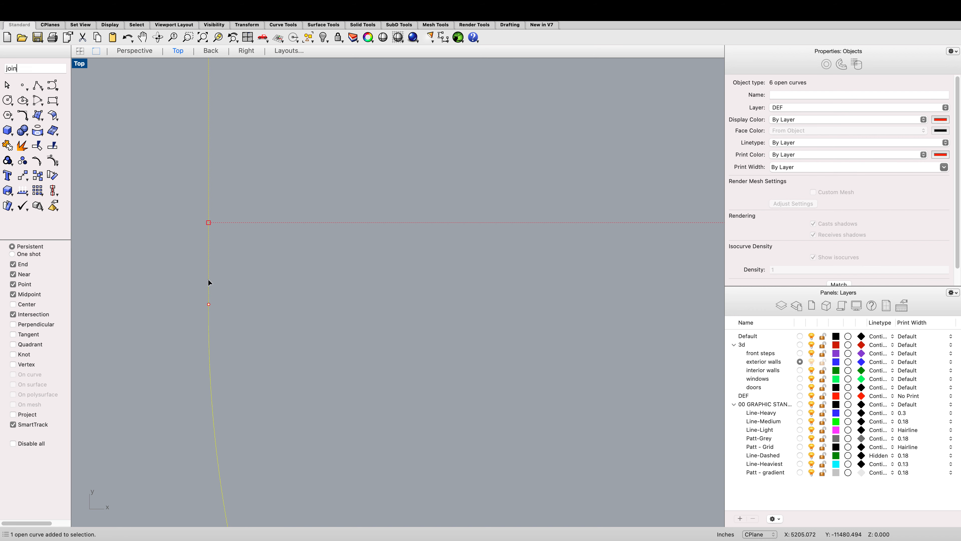
{"action": "type", "text": "join"}
{"action": "key", "text": "Return"}
{"action": "scroll", "coordinate": [209, 285], "scroll_direction": "down", "scroll_amount": 10}
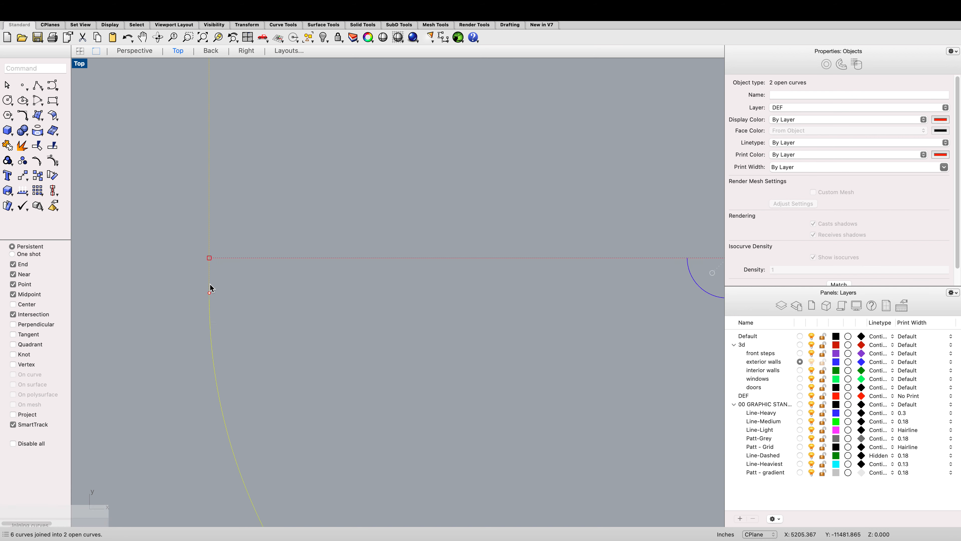
Step: Select the joined curve and zoom in to examine the gap where the arc meets the left wall line
{"action": "left_click", "coordinate": [334, 377]}
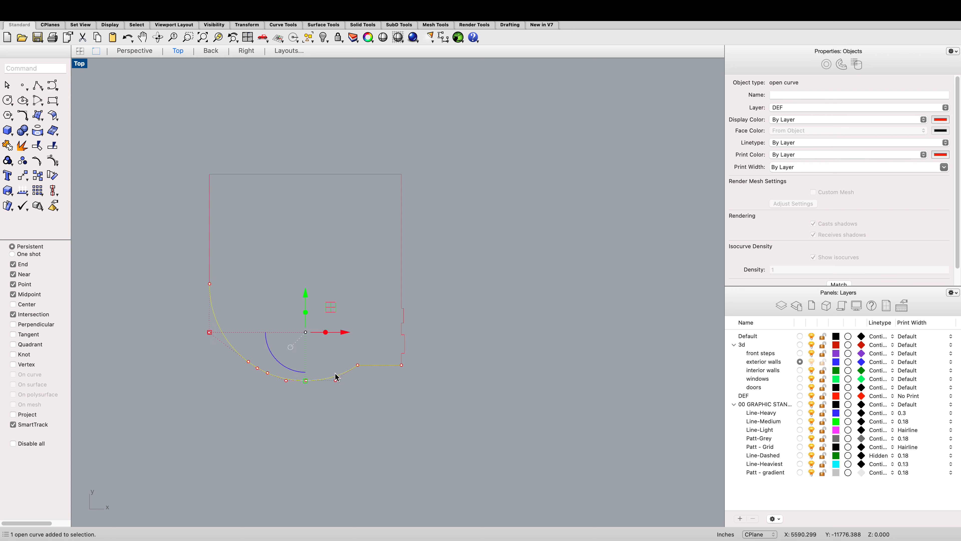
{"action": "scroll", "coordinate": [211, 280], "scroll_direction": "up", "scroll_amount": 6}
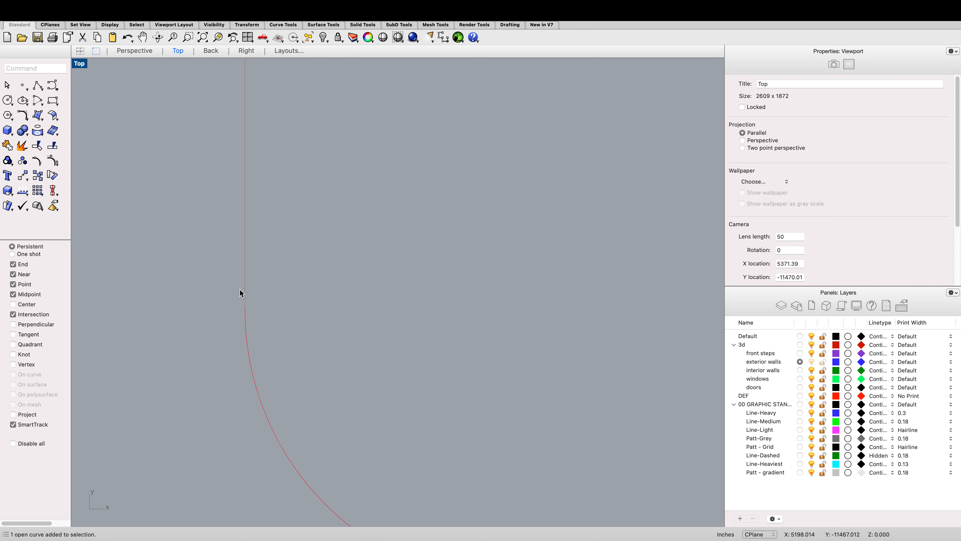
{"action": "scroll", "coordinate": [245, 295], "scroll_direction": "up", "scroll_amount": 8}
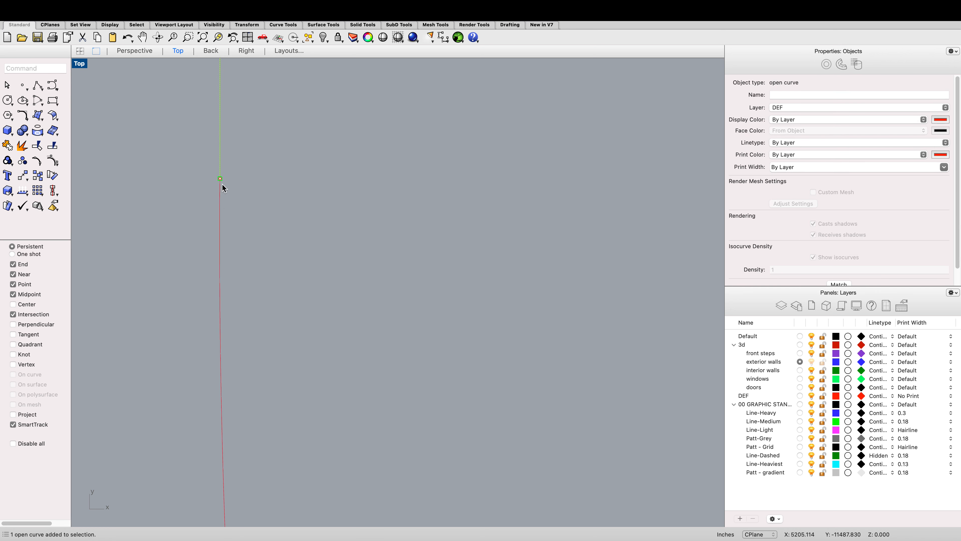
{"action": "scroll", "coordinate": [225, 185], "scroll_direction": "up", "scroll_amount": 10}
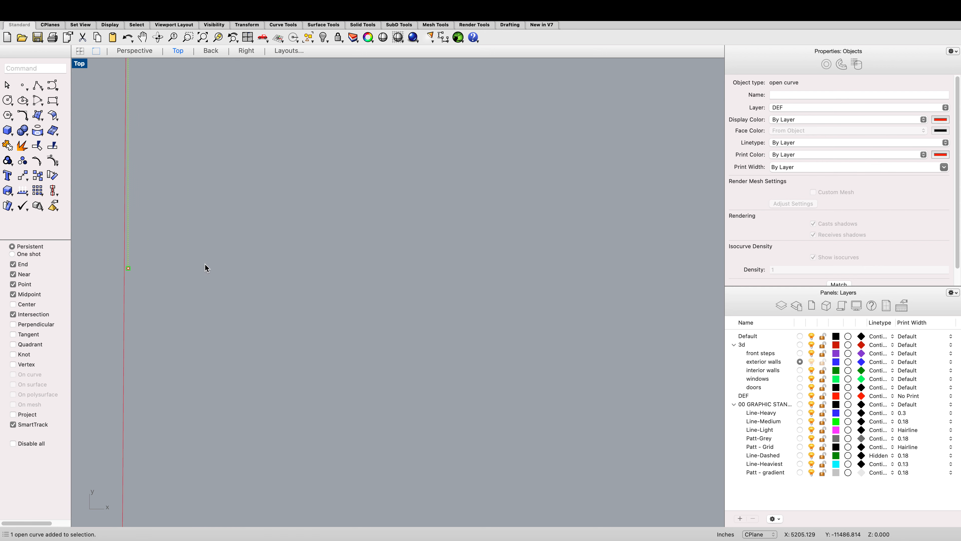
{"action": "scroll", "coordinate": [163, 299], "scroll_direction": "down", "scroll_amount": 2}
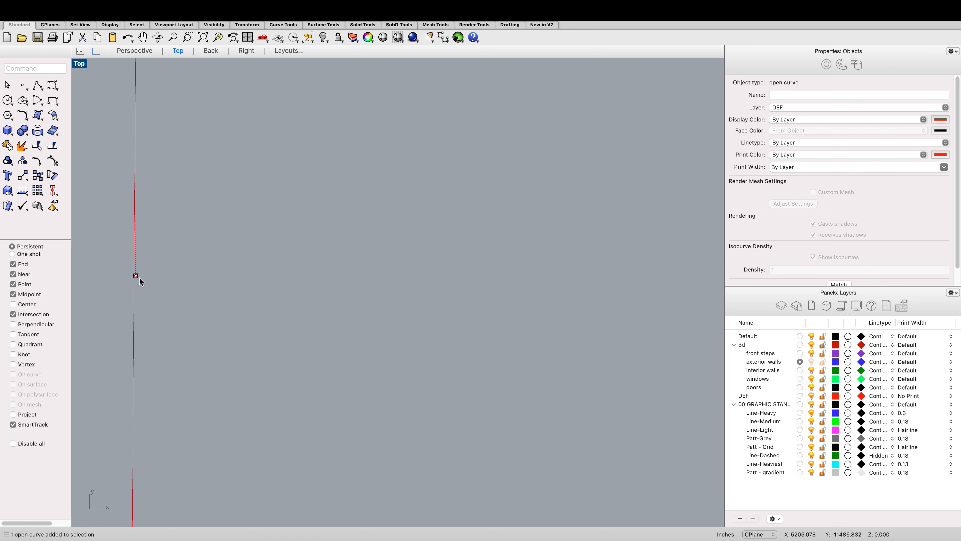
{"action": "left_click_drag", "start_coordinate": [137, 278], "coordinate": [163, 193]}
{"action": "right_click_drag", "start_coordinate": [163, 193], "coordinate": [184, 234]}
{"action": "left_click", "coordinate": [173, 203]}
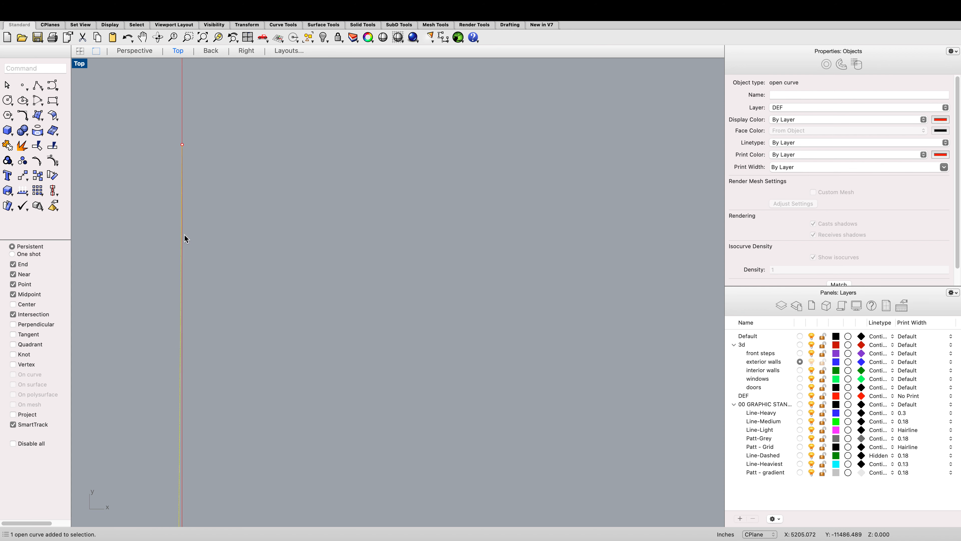
Step: Move the left wall segment down so its end snaps onto the end of the arc
{"action": "scroll", "coordinate": [180, 212], "scroll_direction": "up", "scroll_amount": 2}
{"action": "type", "text": "move"}
{"action": "key", "text": "Return"}
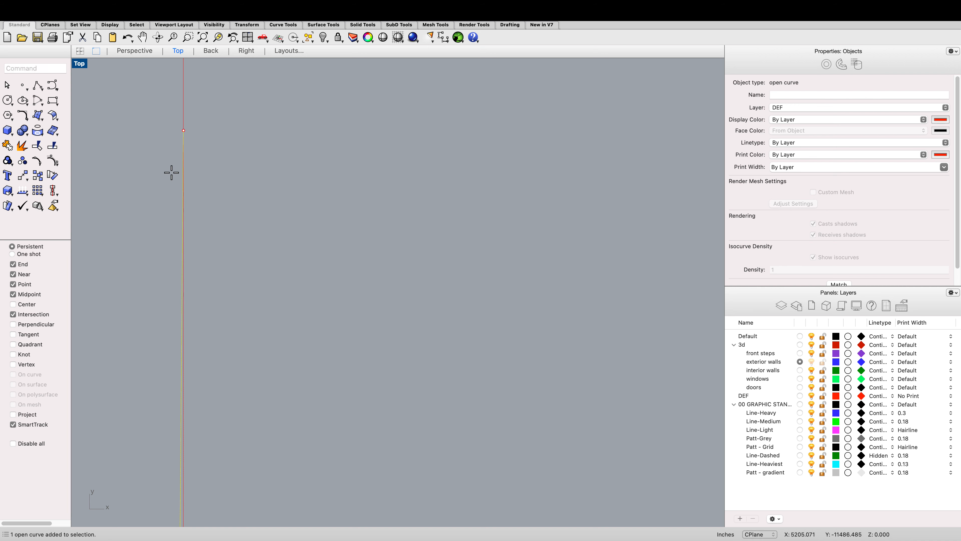
{"action": "left_click", "coordinate": [183, 129]}
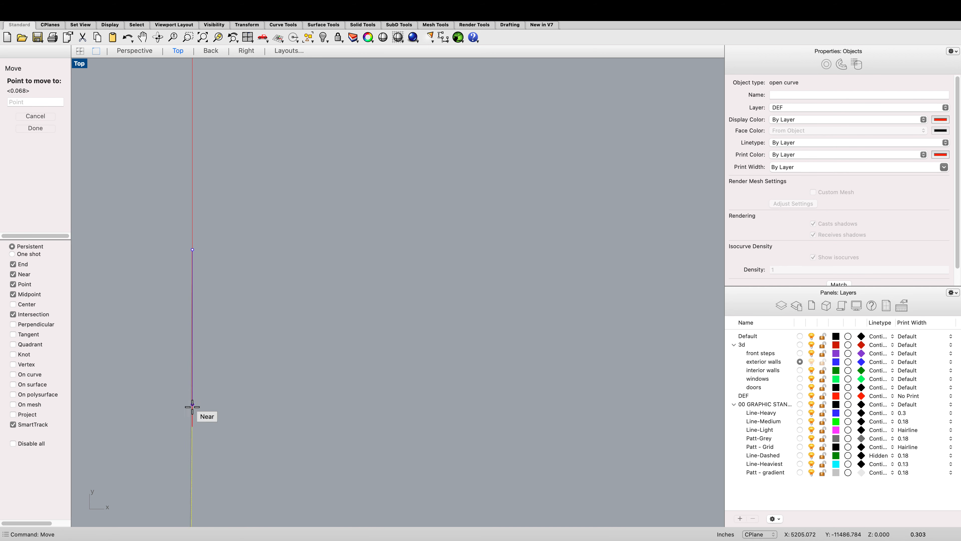
{"action": "left_click", "coordinate": [194, 445]}
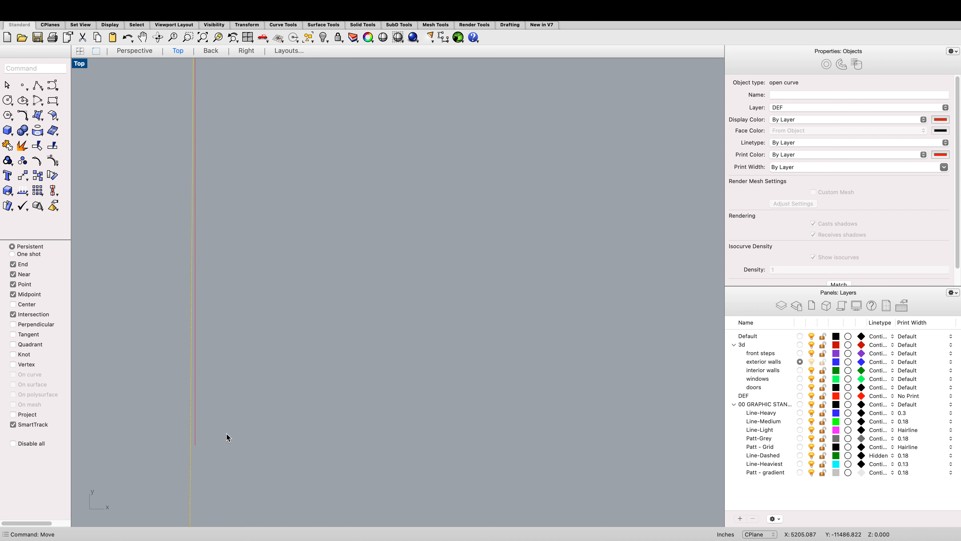
{"action": "scroll", "coordinate": [184, 378], "scroll_direction": "down", "scroll_amount": 5}
{"action": "key", "text": "Return"}
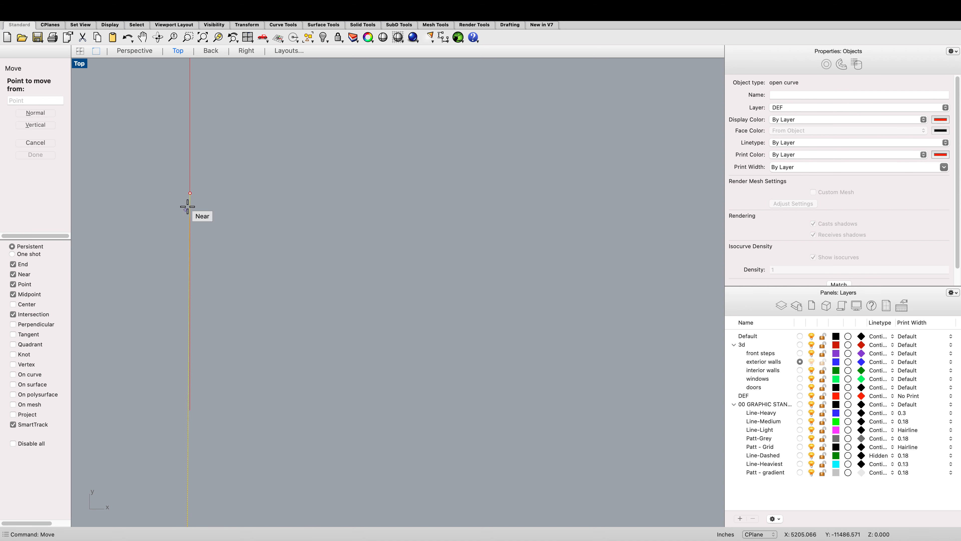
{"action": "left_click", "coordinate": [190, 193]}
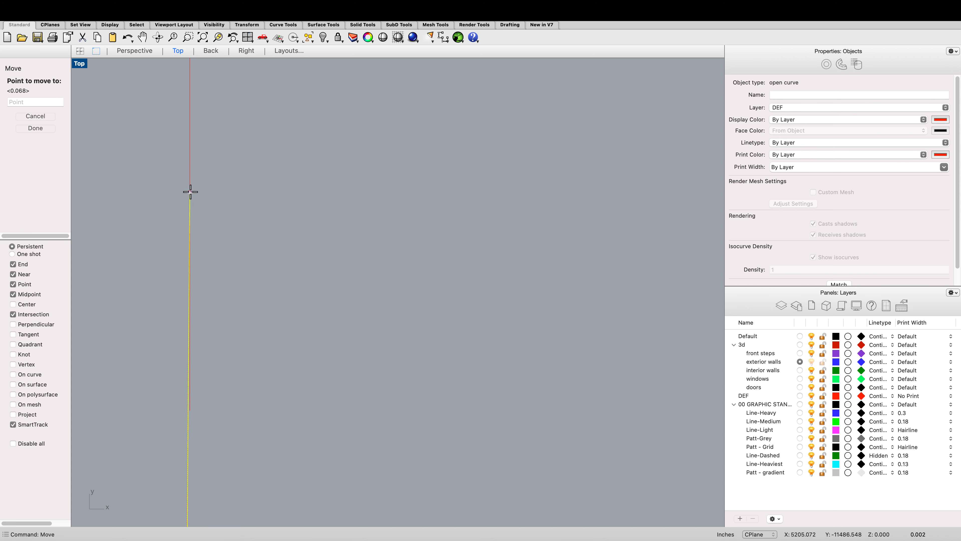
{"action": "left_click", "coordinate": [190, 410]}
Step: Select the remaining outline segments together with the arc curve and join them
{"action": "scroll", "coordinate": [181, 362], "scroll_direction": "down", "scroll_amount": 5}
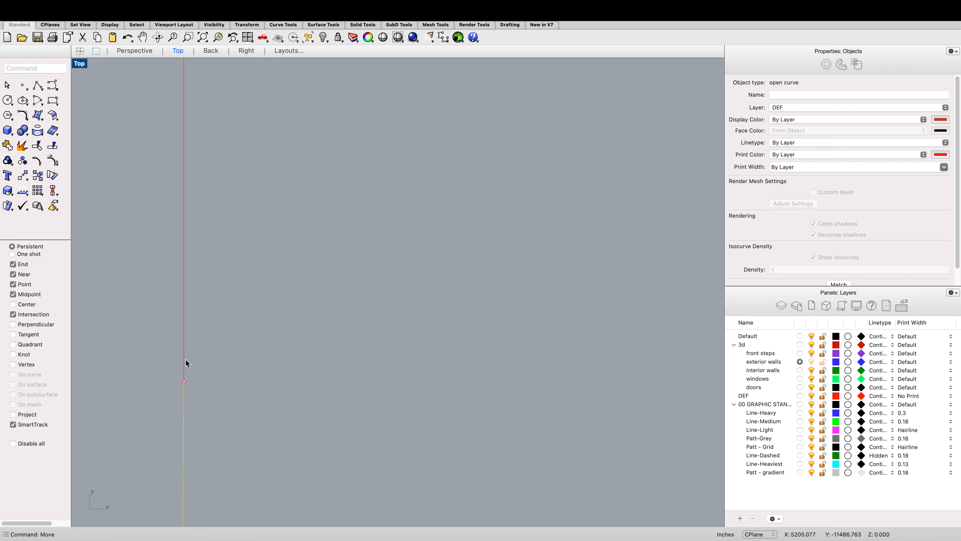
{"action": "left_click", "coordinate": [186, 360], "text": "shift"}
{"action": "scroll", "coordinate": [178, 324], "scroll_direction": "down", "scroll_amount": 2}
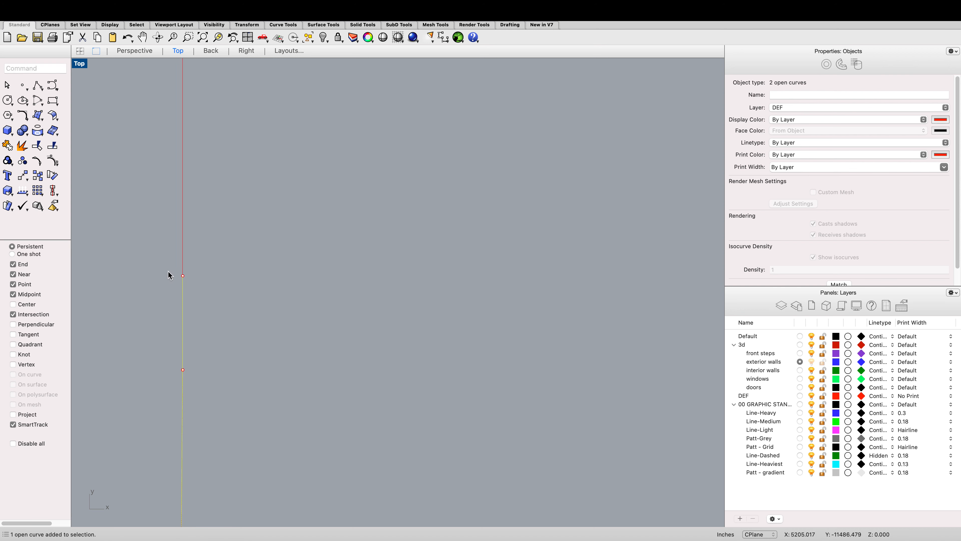
{"action": "left_click", "coordinate": [183, 268], "text": "shift"}
{"action": "scroll", "coordinate": [181, 280], "scroll_direction": "down", "scroll_amount": 5}
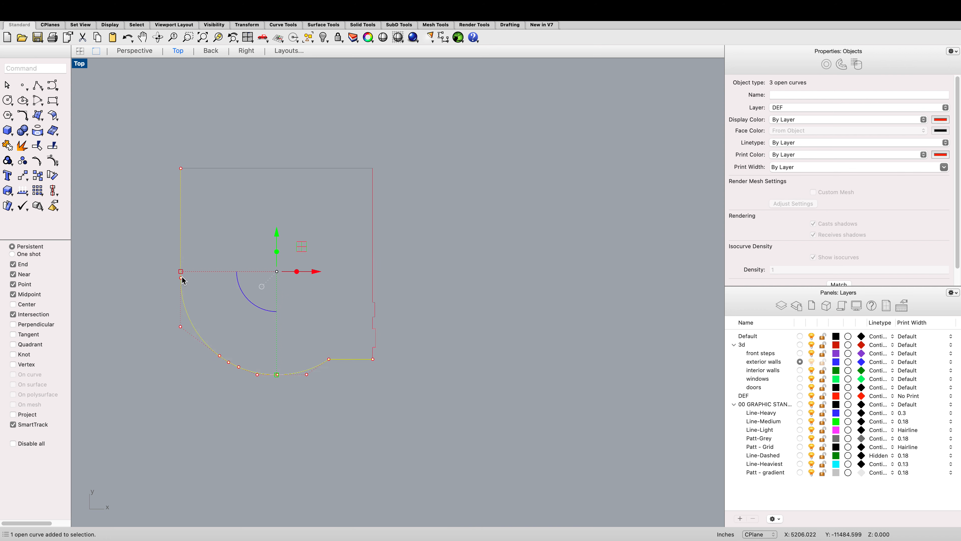
{"action": "left_click_drag", "start_coordinate": [384, 315], "coordinate": [347, 276]}
{"action": "left_click_drag", "start_coordinate": [394, 353], "coordinate": [364, 341]}
{"action": "type", "text": "joi"}
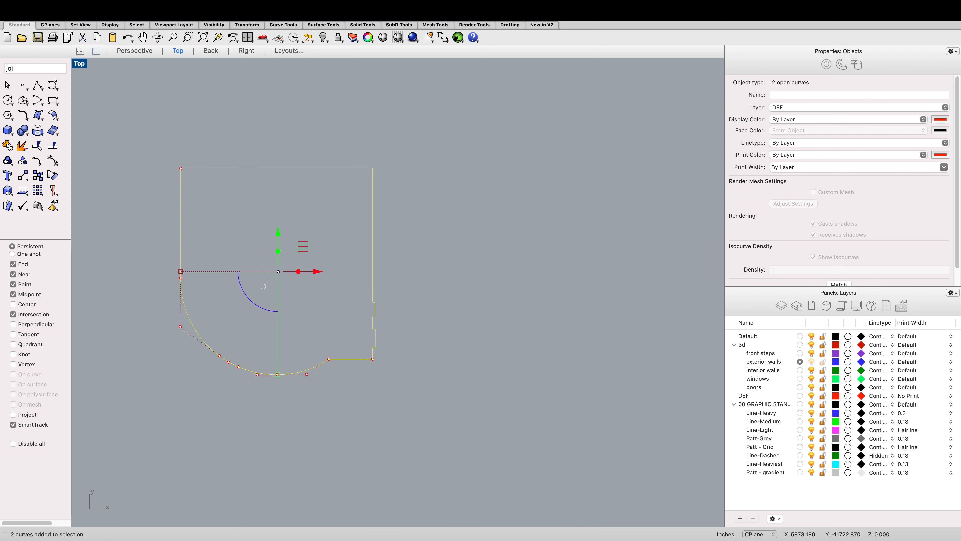
{"action": "type", "text": "n"}
{"action": "key", "text": "Return"}
Step: Join the top edge curve with the left wall segment
{"action": "left_click", "coordinate": [267, 168]}
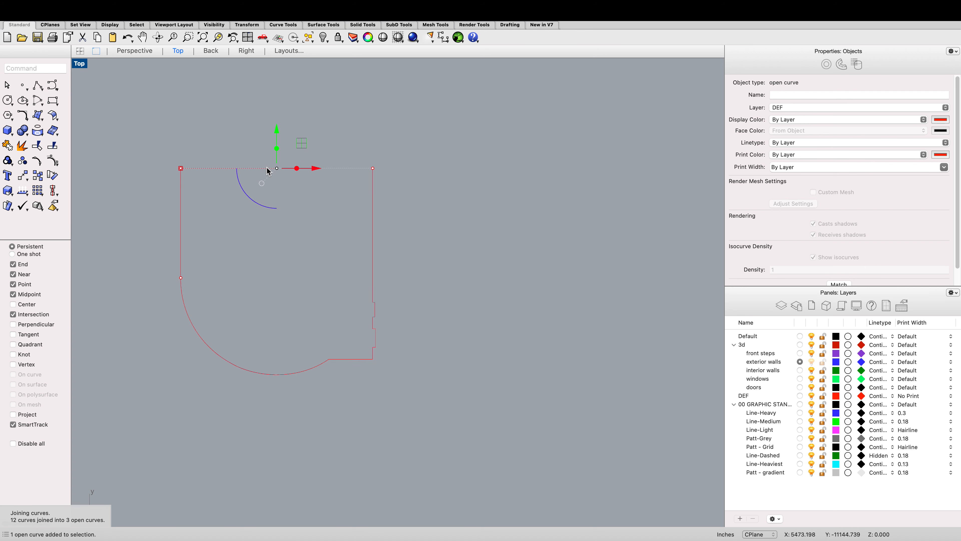
{"action": "left_click", "coordinate": [181, 227], "text": "shift"}
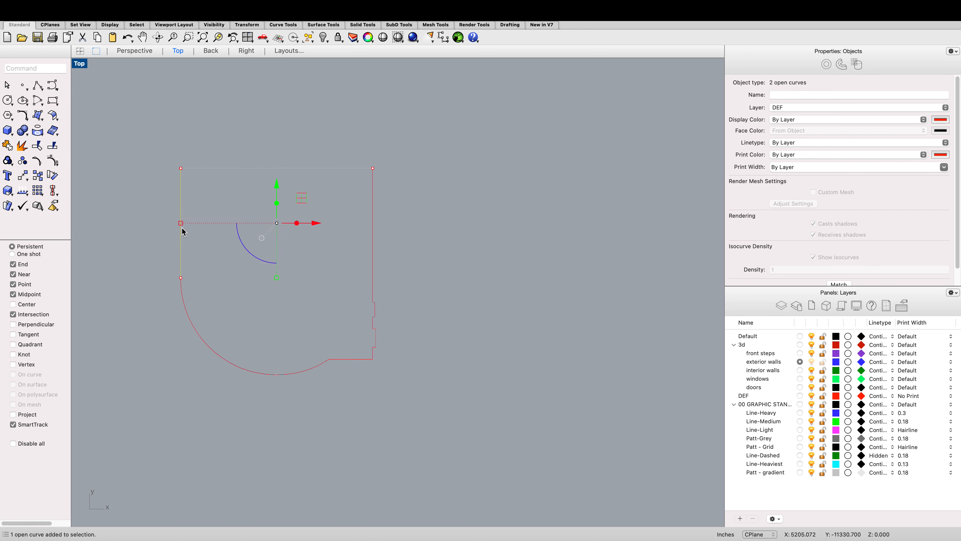
{"action": "type", "text": "joim"}
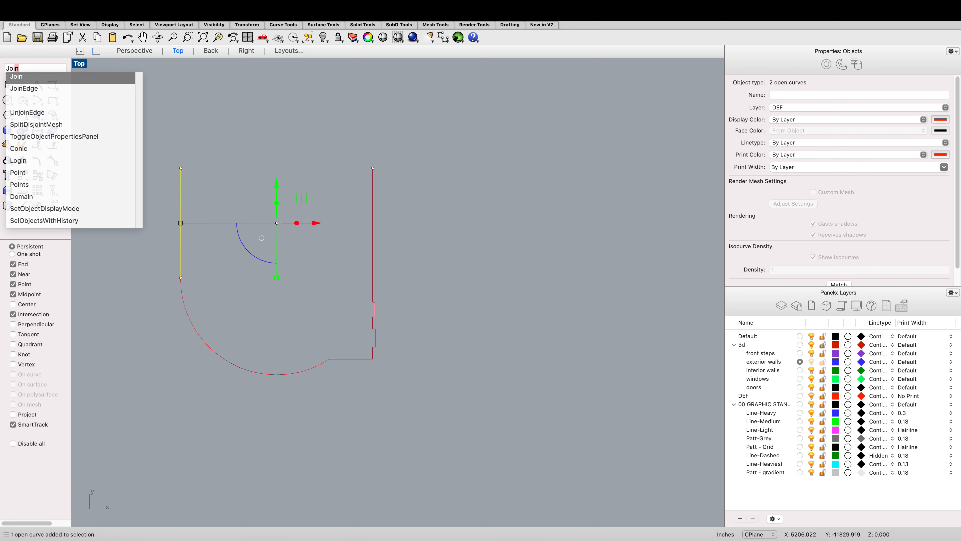
{"action": "key", "text": "Return"}
Step: Try to move the lower curve's end up to the left wall line's end, cancelling the Move
{"action": "left_click", "coordinate": [187, 319]}
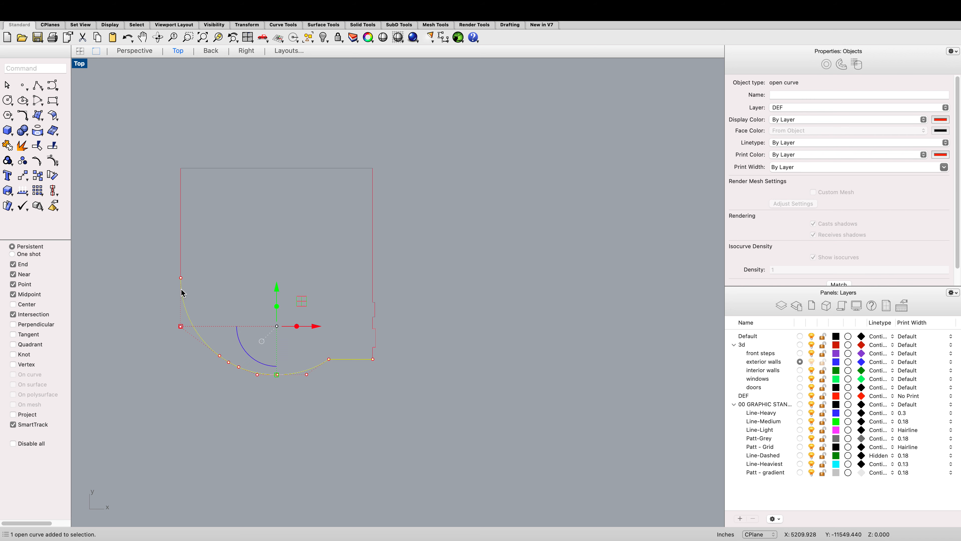
{"action": "scroll", "coordinate": [182, 273], "scroll_direction": "up", "scroll_amount": 20}
{"action": "scroll", "coordinate": [167, 317], "scroll_direction": "up", "scroll_amount": 5}
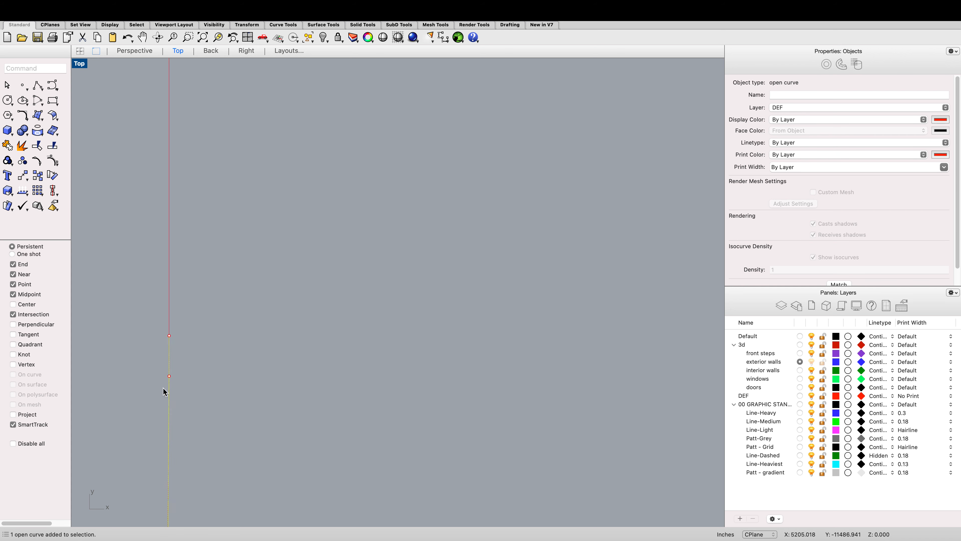
{"action": "left_click_drag", "start_coordinate": [168, 335], "coordinate": [169, 376]}
{"action": "type", "text": ";m"}
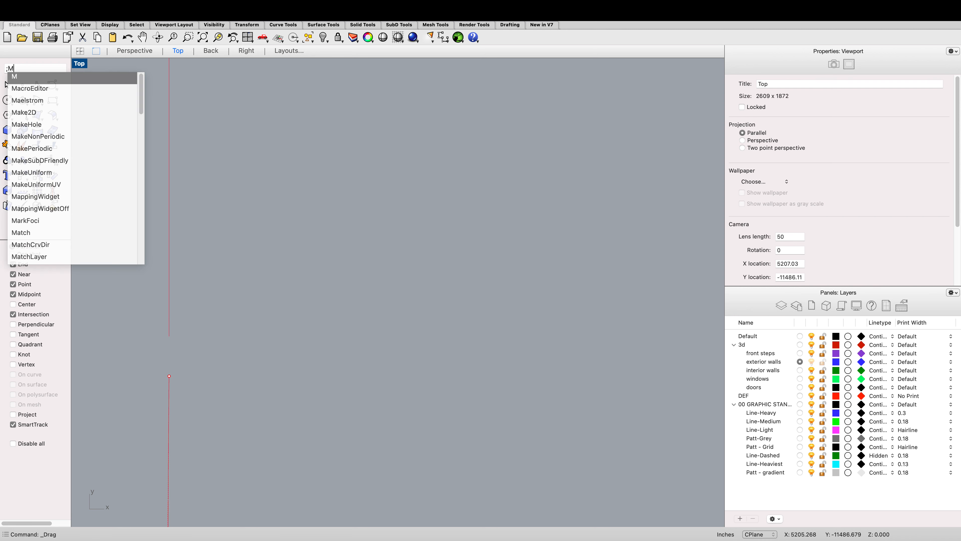
{"action": "key", "text": "BackSpace"}
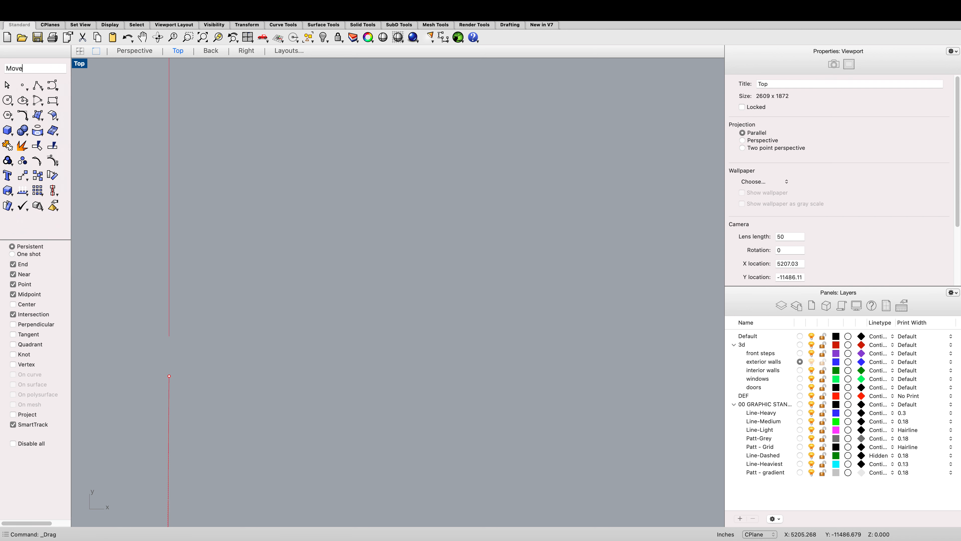
{"action": "type", "text": "Move"}
{"action": "key", "text": "Return"}
{"action": "left_click", "coordinate": [169, 375]}
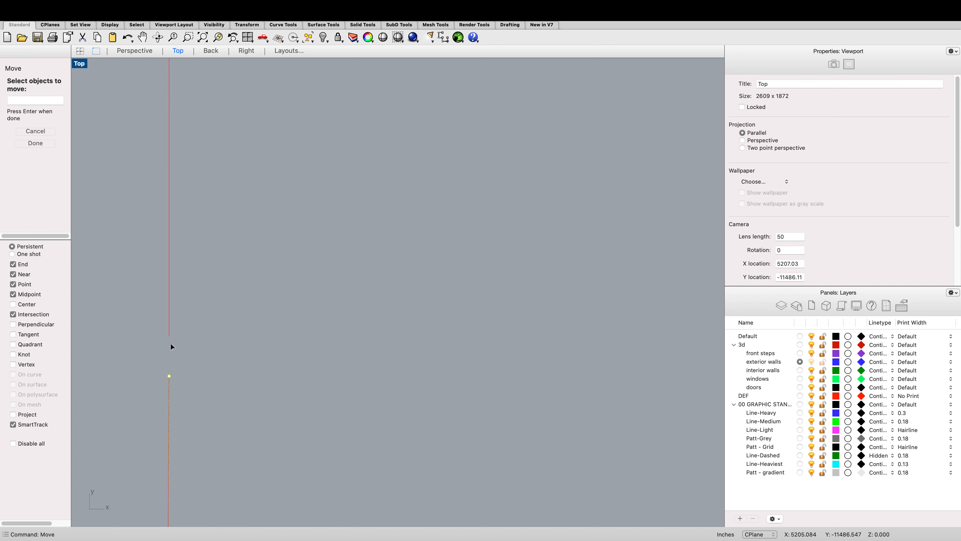
{"action": "left_click", "coordinate": [169, 376]}
{"action": "left_click_drag", "start_coordinate": [169, 375], "coordinate": [169, 336]}
{"action": "left_click", "coordinate": [169, 334]}
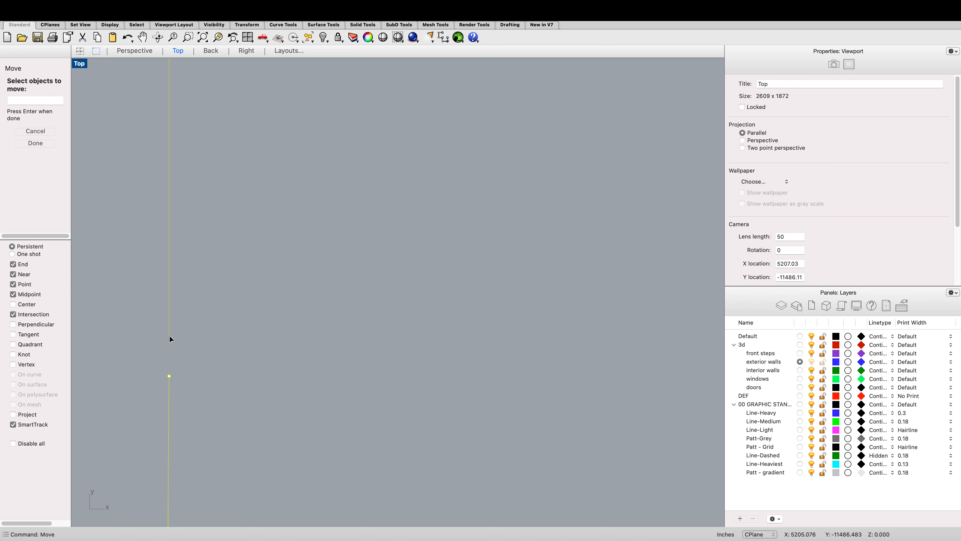
{"action": "key", "text": "Escape"}
Step: Move the lower curve's endpoint up so it snaps onto the end of the left wall line
{"action": "left_click", "coordinate": [169, 376]}
{"action": "type", "text": "mo"}
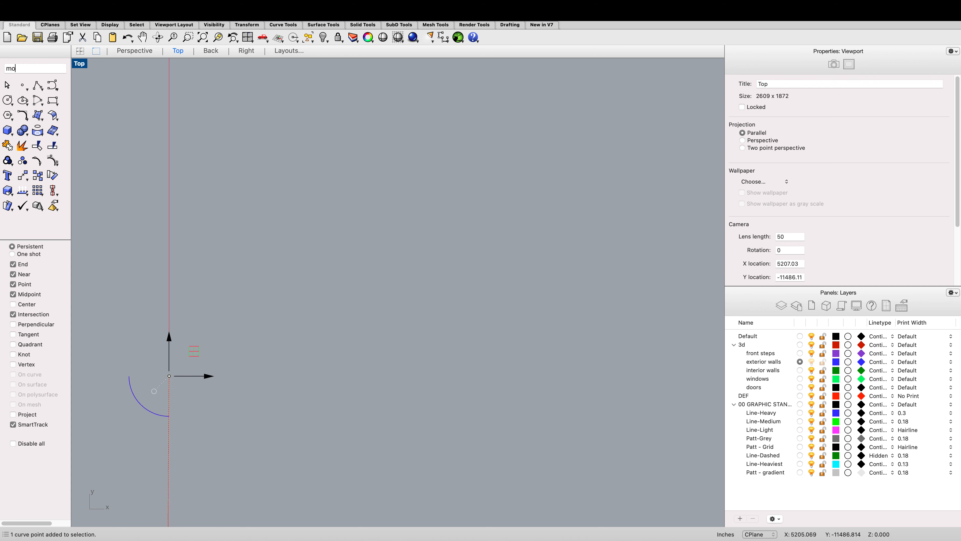
{"action": "type", "text": "ve"}
{"action": "key", "text": "Return"}
{"action": "left_click", "coordinate": [169, 374]}
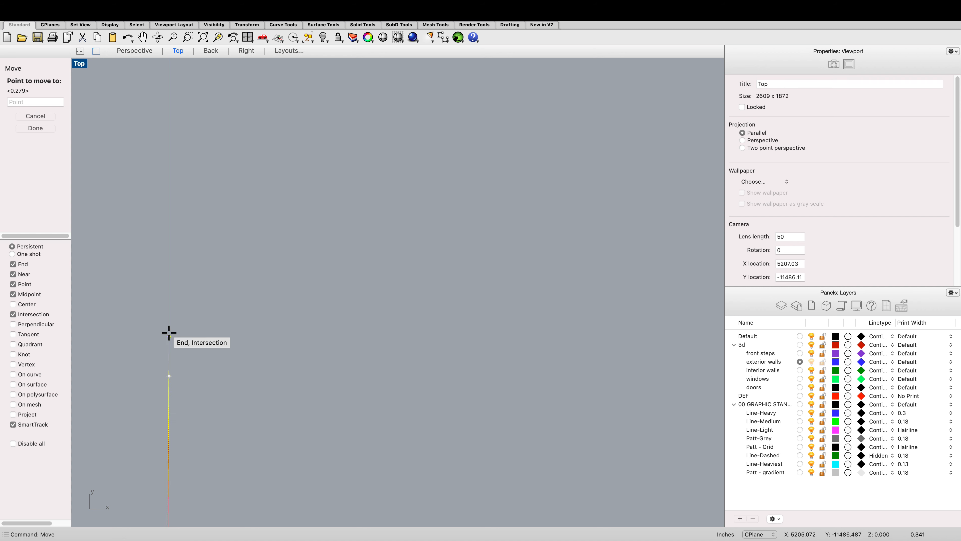
{"action": "left_click", "coordinate": [169, 335]}
Step: Select the two outline curves and join them into one curve
{"action": "left_click", "coordinate": [259, 323]}
{"action": "scroll", "coordinate": [240, 328], "scroll_direction": "down", "scroll_amount": 10}
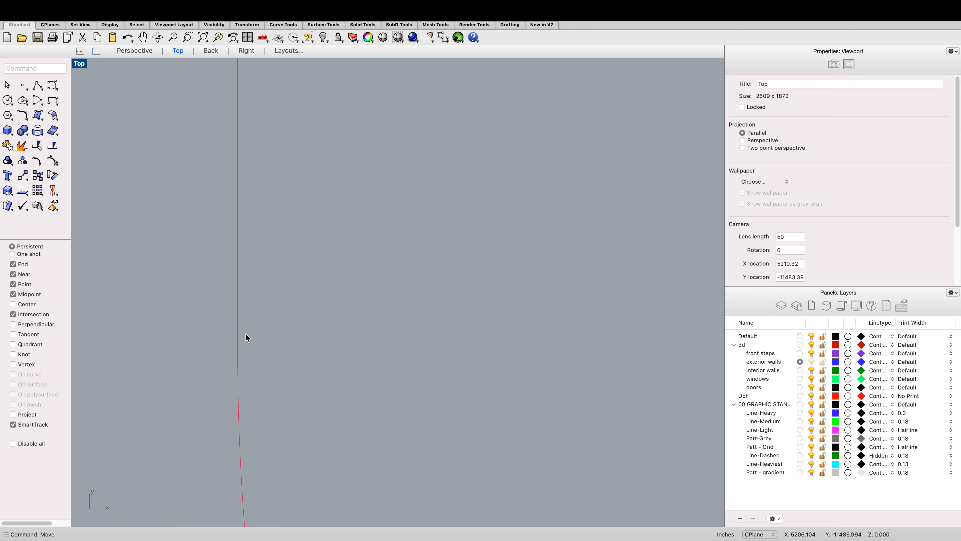
{"action": "left_click_drag", "start_coordinate": [249, 341], "coordinate": [203, 300]}
{"action": "type", "text": "join"}
{"action": "key", "text": "Return"}
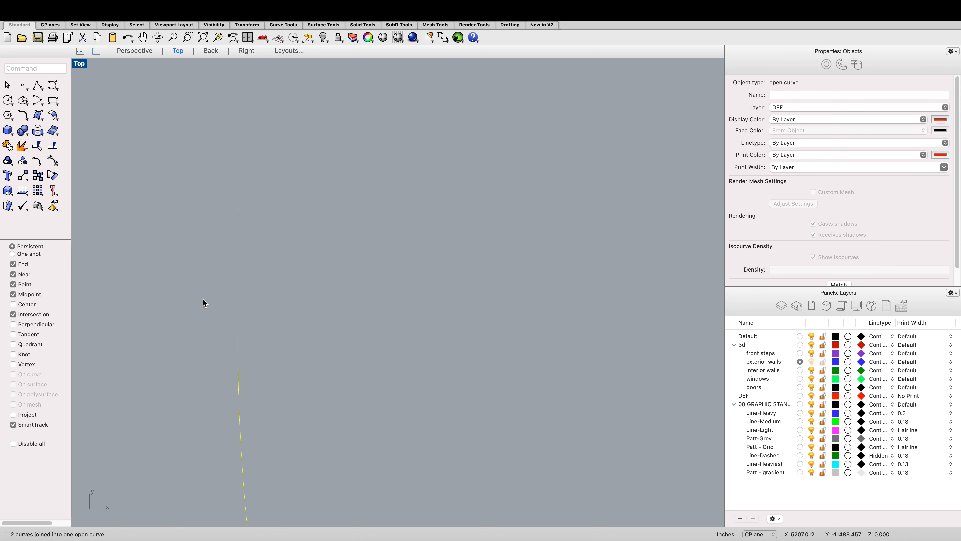
{"action": "scroll", "coordinate": [203, 299], "scroll_direction": "up", "scroll_amount": 2}
{"action": "scroll", "coordinate": [229, 321], "scroll_direction": "down", "scroll_amount": 10}
{"action": "scroll", "coordinate": [232, 331], "scroll_direction": "down", "scroll_amount": 8}
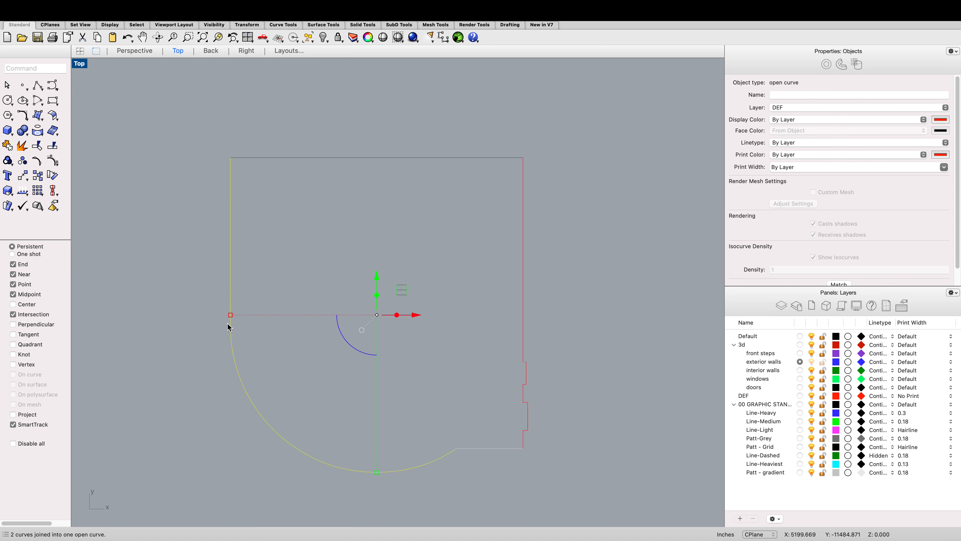
Step: Select the right wall, outline and top edge curves and join them
{"action": "scroll", "coordinate": [344, 364], "scroll_direction": "up", "scroll_amount": 4}
{"action": "left_click", "coordinate": [371, 384], "text": "shift"}
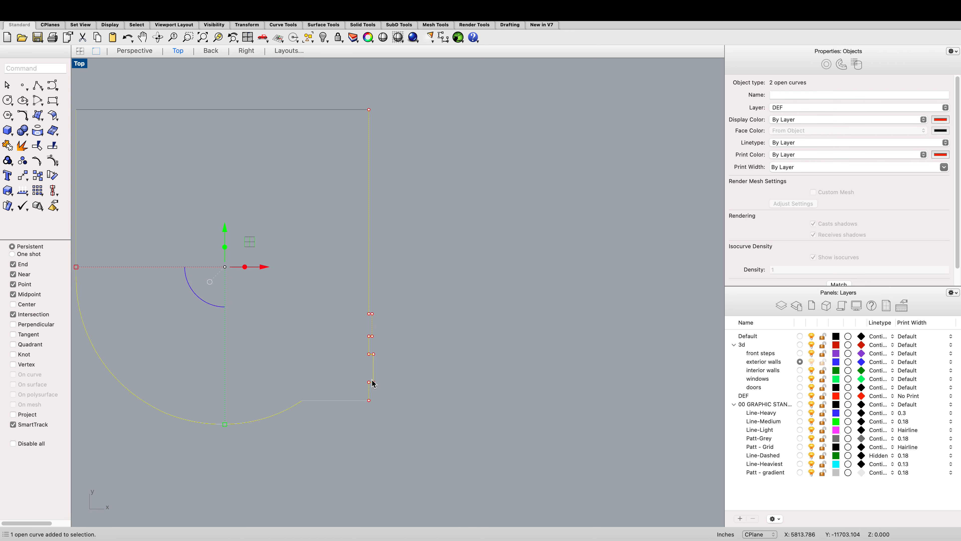
{"action": "scroll", "coordinate": [371, 381], "scroll_direction": "down", "scroll_amount": 3}
{"action": "type", "text": "join"}
{"action": "key", "text": "Return"}
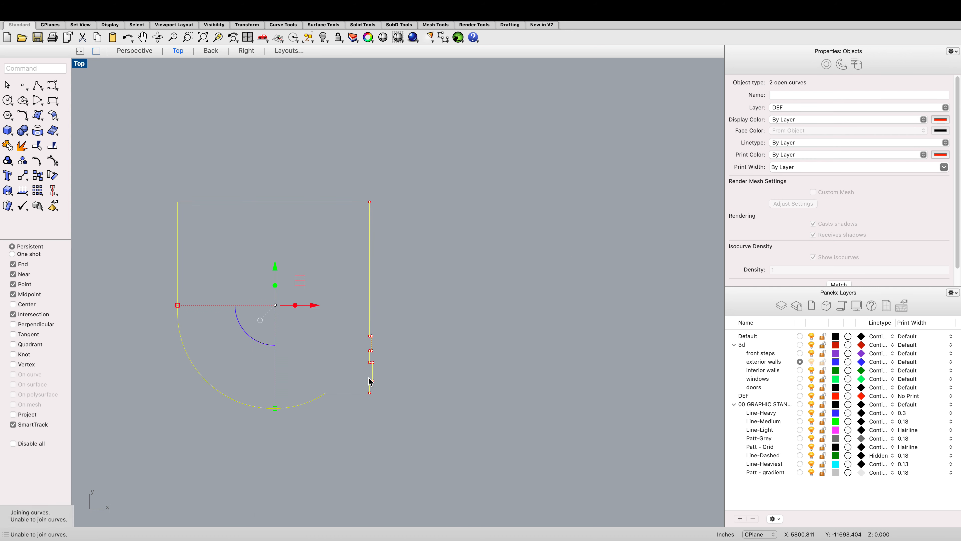
{"action": "left_click", "coordinate": [325, 203], "text": "shift"}
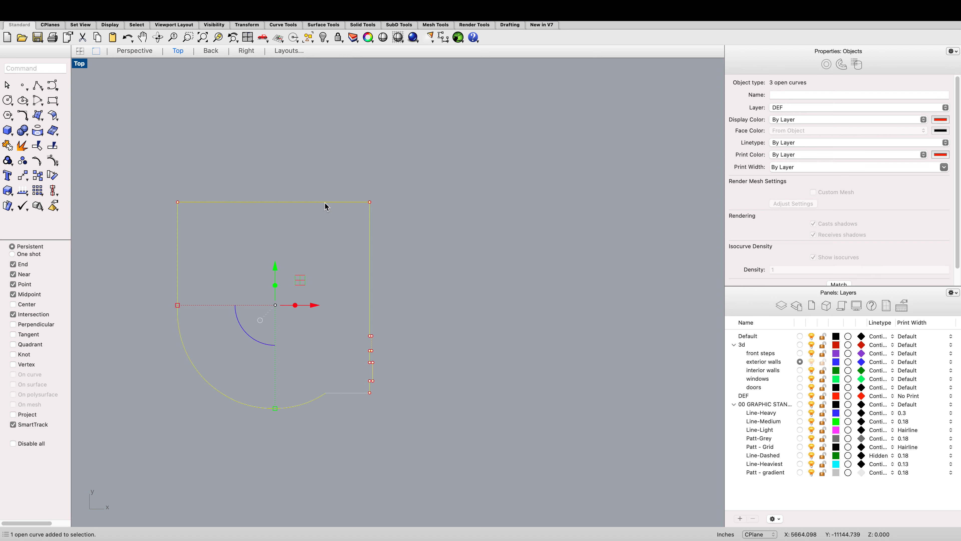
{"action": "type", "text": "join"}
{"action": "key", "text": "Return"}
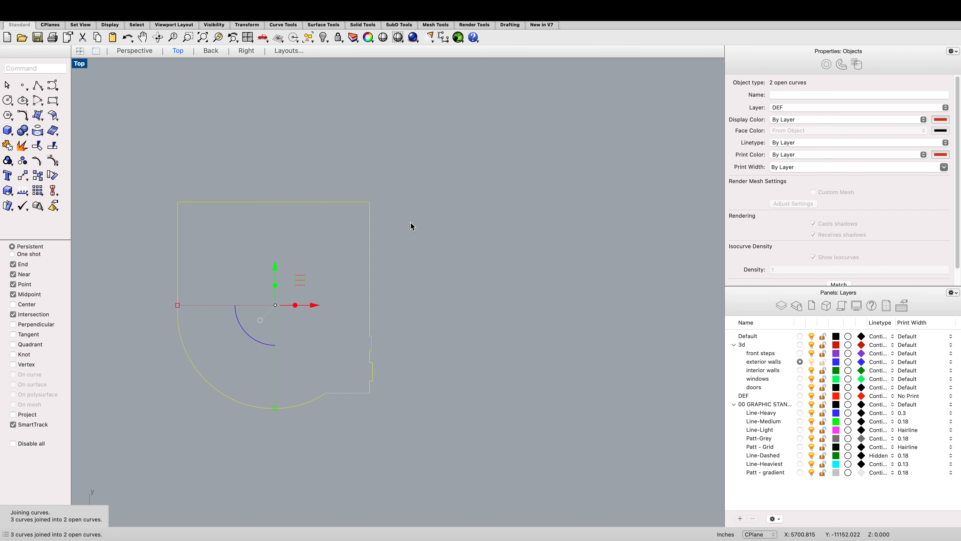
Step: Draw a vertical line closing the gap between the right wall's end and the top edge's end
{"action": "left_click", "coordinate": [339, 264]}
{"action": "left_click", "coordinate": [372, 280]}
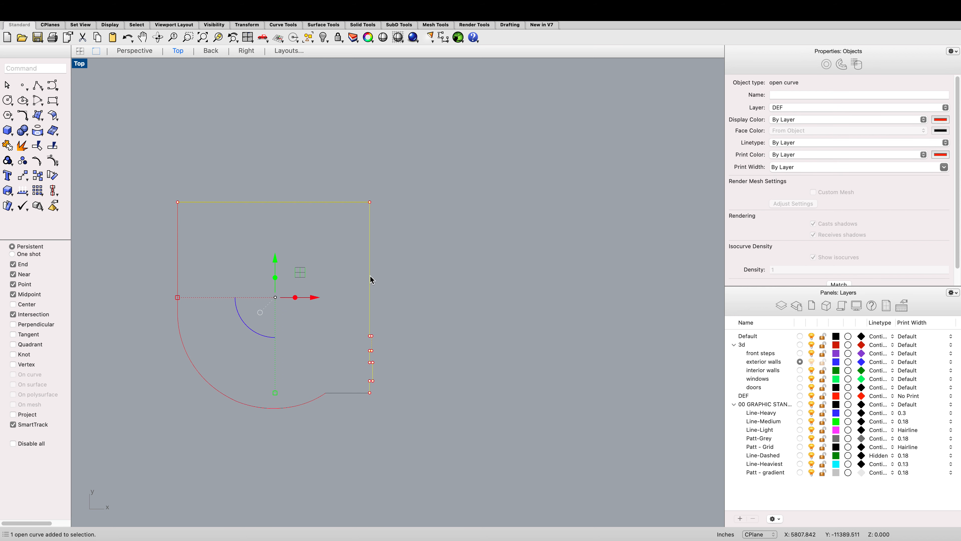
{"action": "scroll", "coordinate": [372, 280], "scroll_direction": "down", "scroll_amount": 5}
{"action": "scroll", "coordinate": [400, 385], "scroll_direction": "up", "scroll_amount": 10}
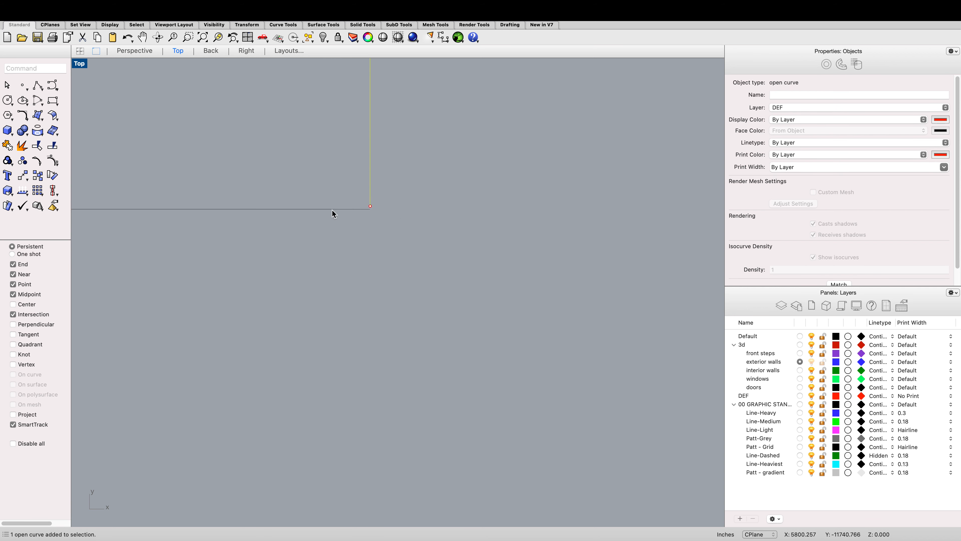
{"action": "scroll", "coordinate": [349, 245], "scroll_direction": "up", "scroll_amount": 2}
{"action": "left_click", "coordinate": [349, 245]}
{"action": "type", "text": "l"}
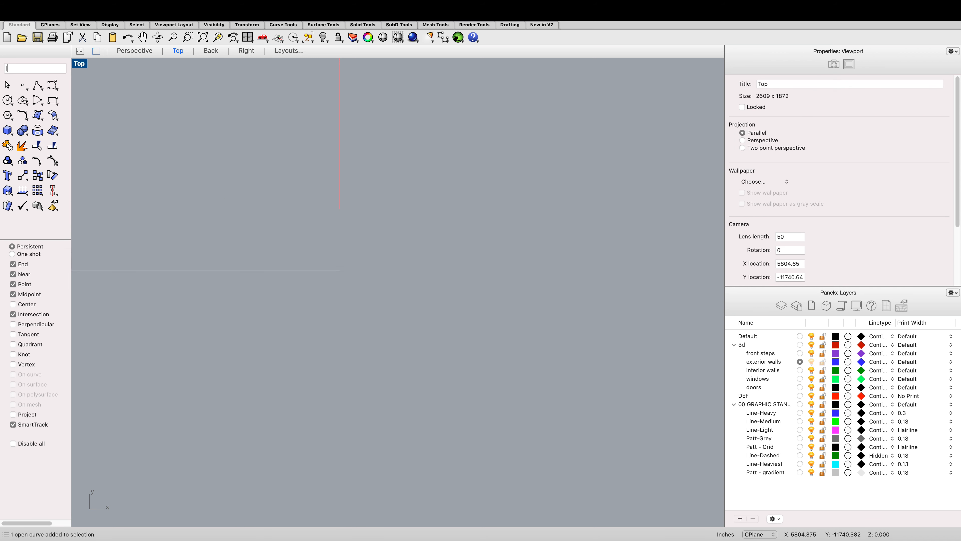
{"action": "type", "text": "ine"}
{"action": "key", "text": "Return"}
{"action": "left_click", "coordinate": [339, 208]}
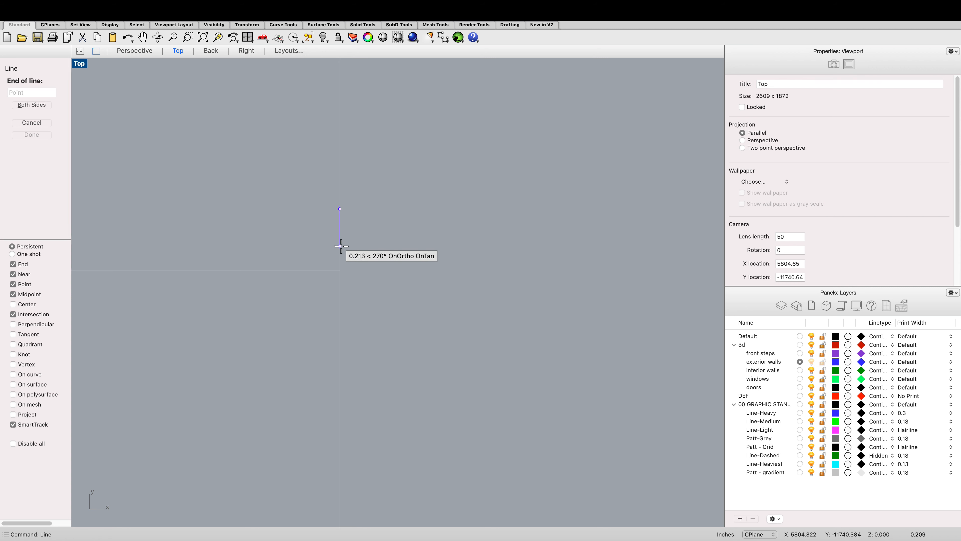
{"action": "left_click", "coordinate": [339, 270]}
Step: Select the three curves at that corner and join them into one curve
{"action": "left_click", "coordinate": [330, 239]}
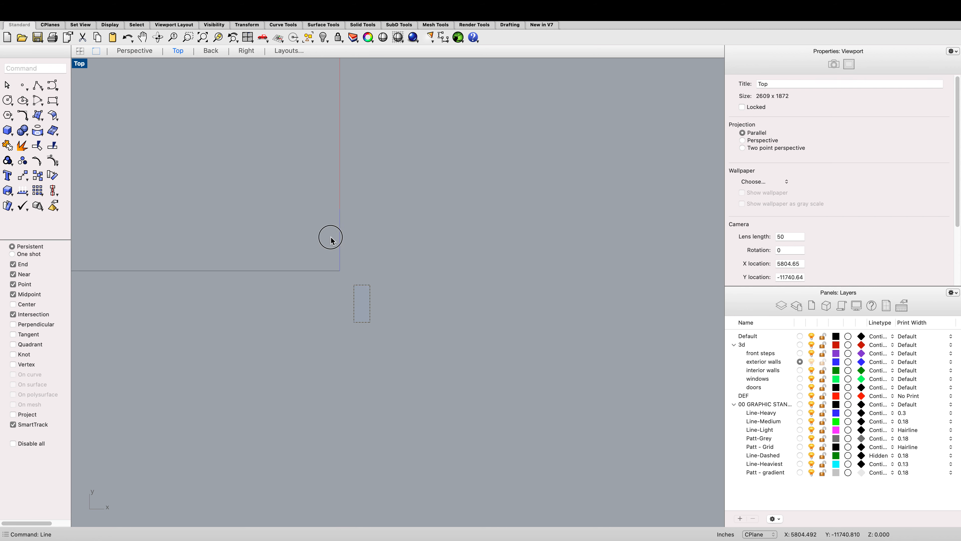
{"action": "left_click_drag", "start_coordinate": [373, 276], "coordinate": [290, 178]}
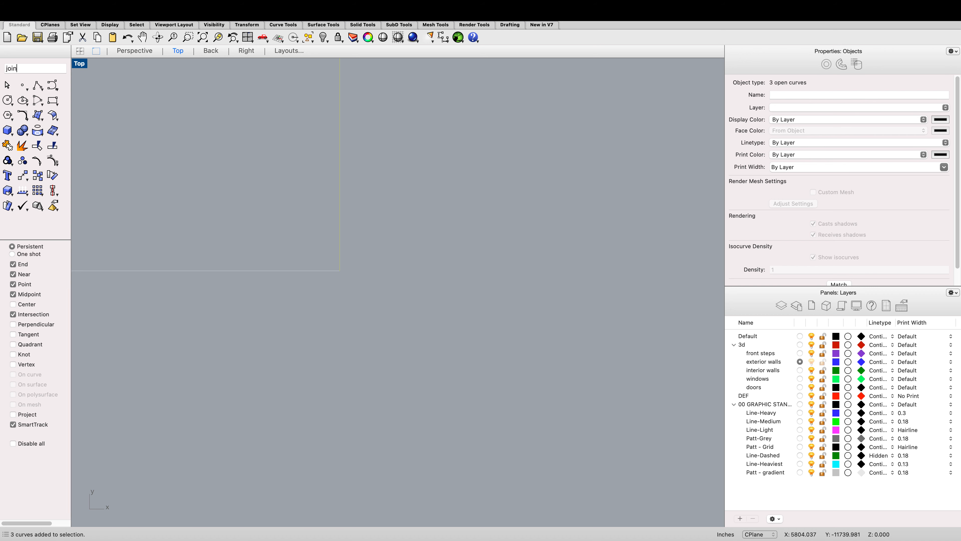
{"action": "type", "text": "join"}
{"action": "key", "text": "Return"}
Step: Select the joined outline curve and run ExtrudeCrv on it
{"action": "scroll", "coordinate": [289, 174], "scroll_direction": "down", "scroll_amount": 5}
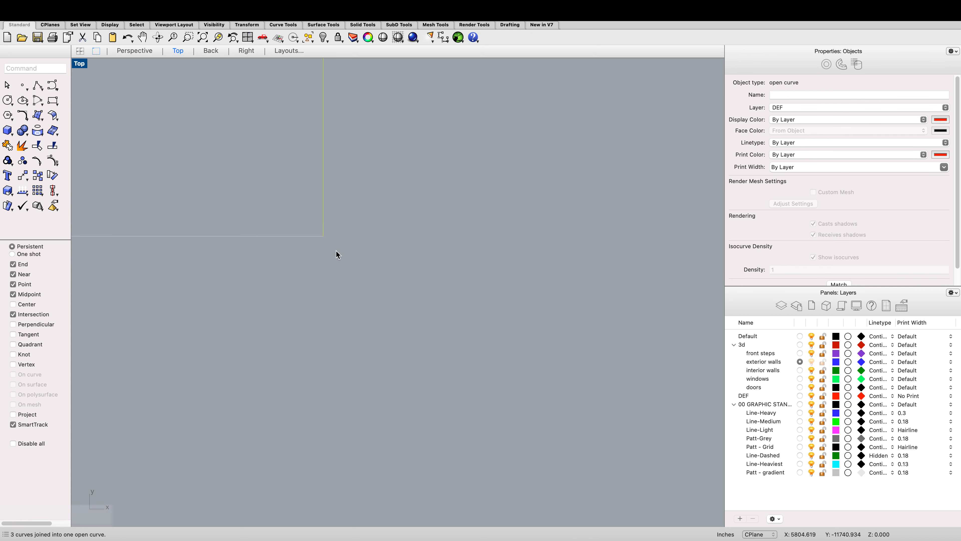
{"action": "scroll", "coordinate": [349, 265], "scroll_direction": "down", "scroll_amount": 8}
{"action": "left_click", "coordinate": [349, 265]}
{"action": "left_click", "coordinate": [344, 255]}
{"action": "scroll", "coordinate": [344, 255], "scroll_direction": "down", "scroll_amount": 5}
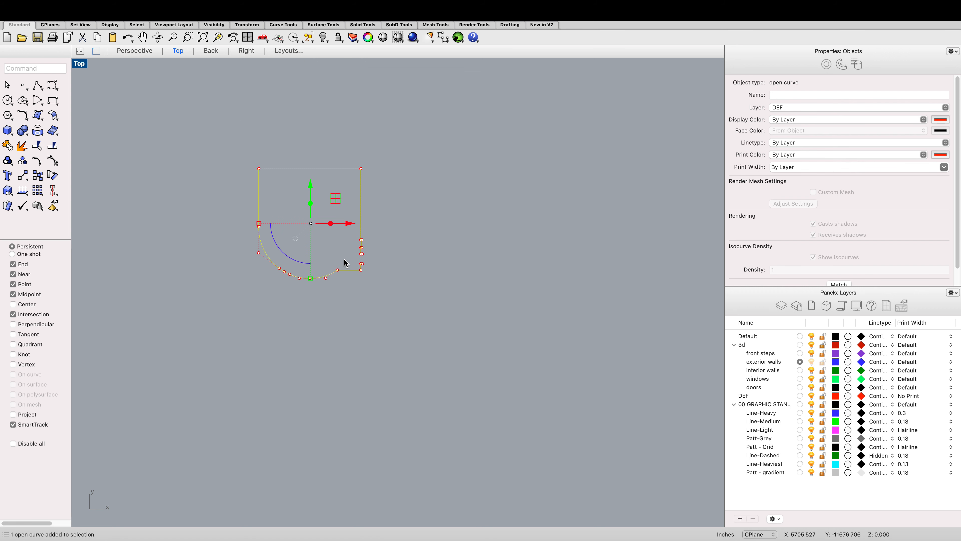
{"action": "type", "text": "extr"}
{"action": "key", "text": "Return"}
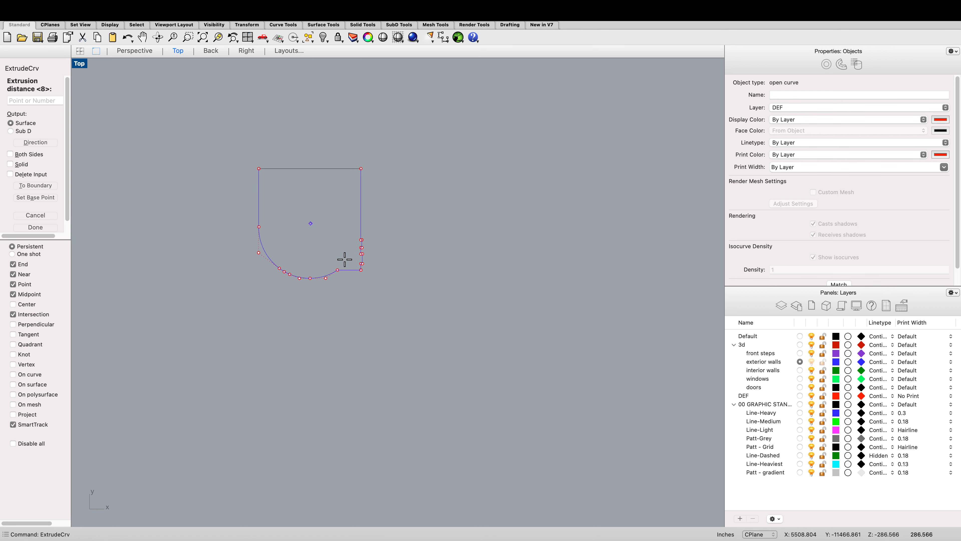
{"action": "key", "text": "Escape"}
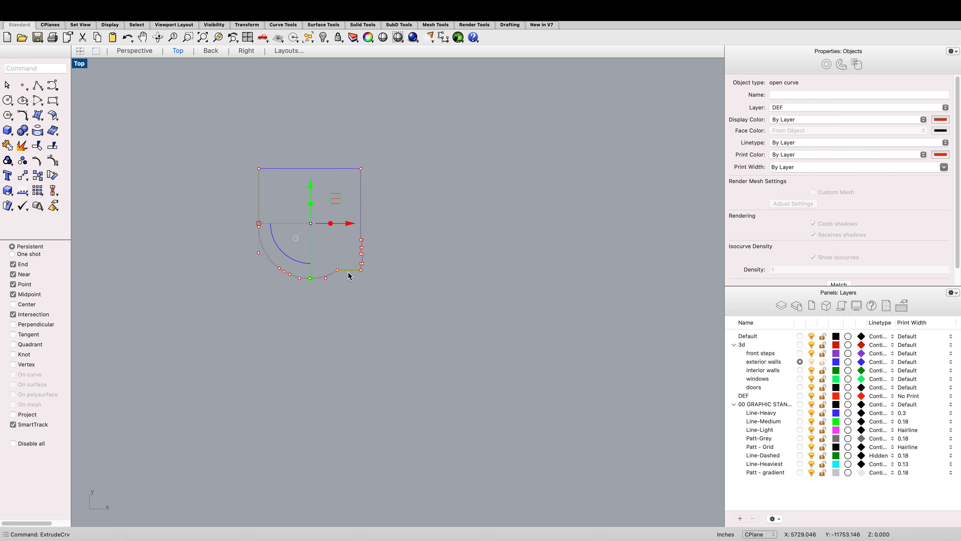
Step: Move the outline curve onto the front steps layer
{"action": "left_click", "coordinate": [135, 51]}
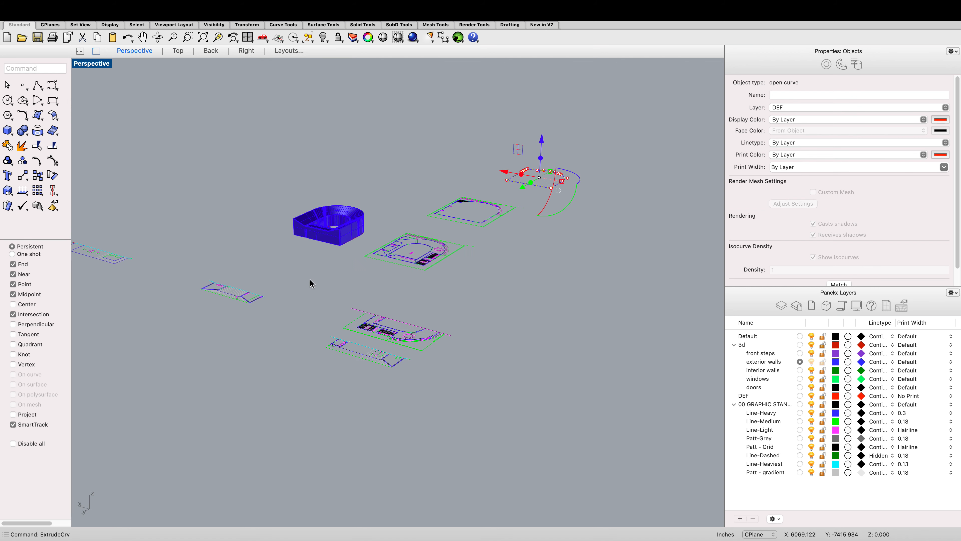
{"action": "scroll", "coordinate": [311, 279], "scroll_direction": "down", "scroll_amount": 3}
{"action": "scroll", "coordinate": [531, 172], "scroll_direction": "up", "scroll_amount": 10}
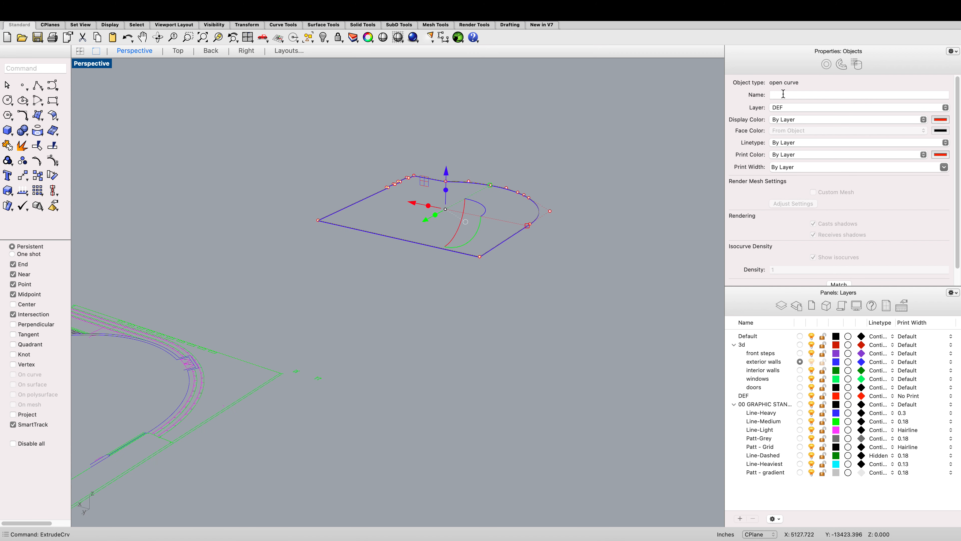
{"action": "left_click", "coordinate": [785, 107]}
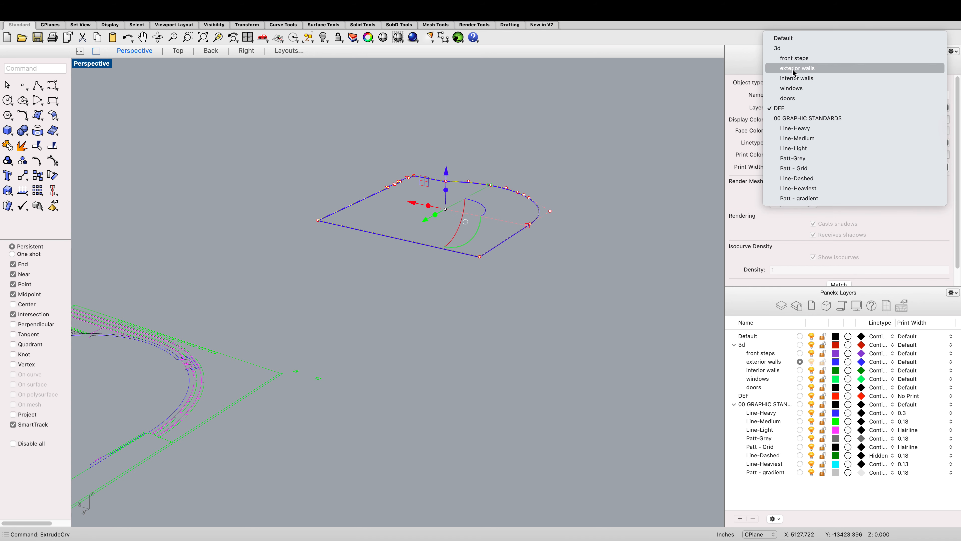
{"action": "left_click", "coordinate": [794, 58]}
{"action": "key", "text": "Escape"}
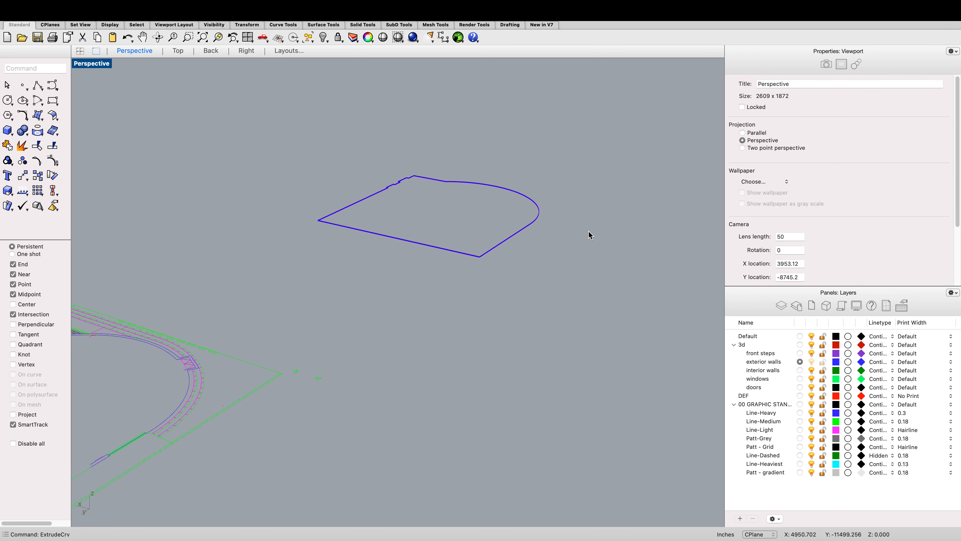
Step: Select the extrusion overlapping the outline and move it onto the front steps layer
{"action": "left_click", "coordinate": [529, 230]}
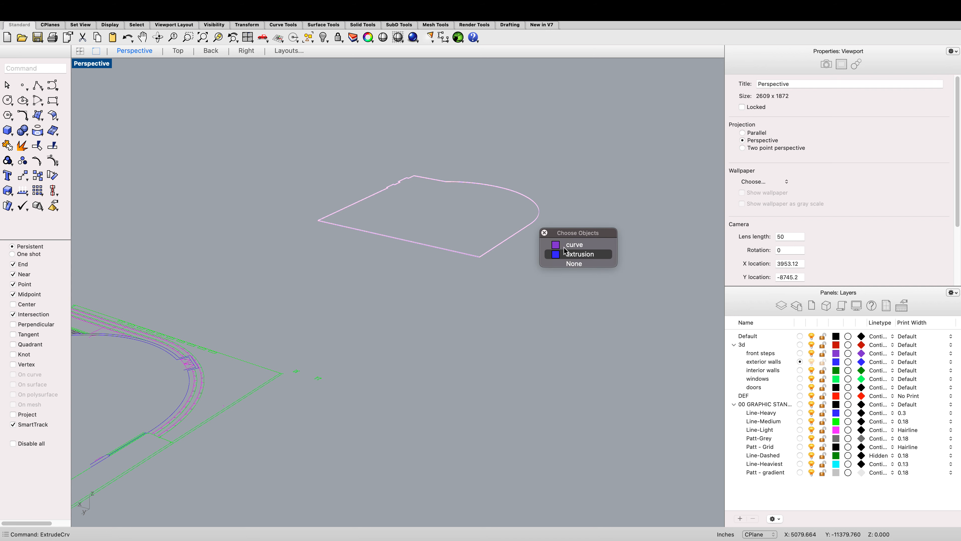
{"action": "left_click", "coordinate": [571, 254]}
{"action": "left_click", "coordinate": [788, 109]}
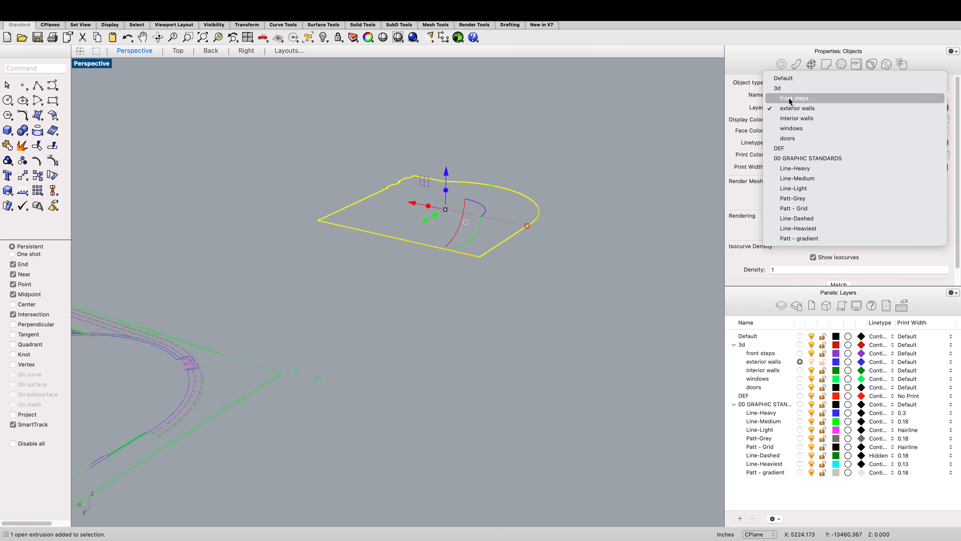
{"action": "left_click", "coordinate": [788, 99]}
{"action": "left_click", "coordinate": [601, 207]}
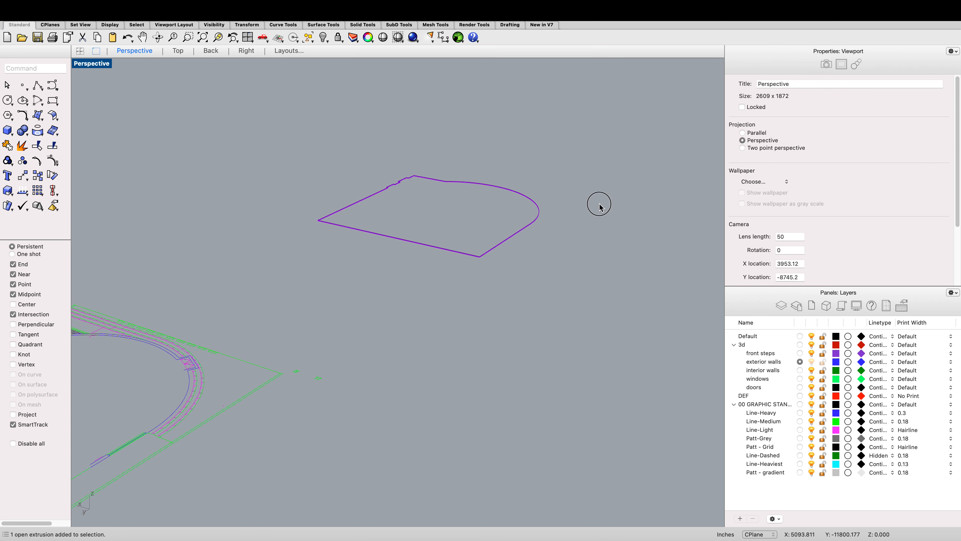
Step: Select the outline curve and extrusion and move them from their corner onto the matching corner of the floor plan
{"action": "left_click", "coordinate": [177, 53]}
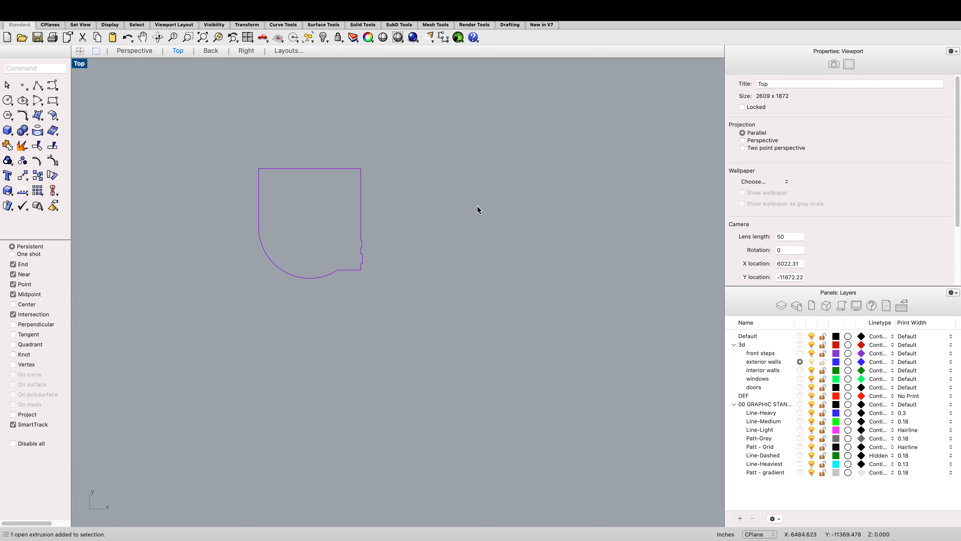
{"action": "scroll", "coordinate": [478, 208], "scroll_direction": "down", "scroll_amount": 6}
{"action": "scroll", "coordinate": [455, 232], "scroll_direction": "up", "scroll_amount": 5}
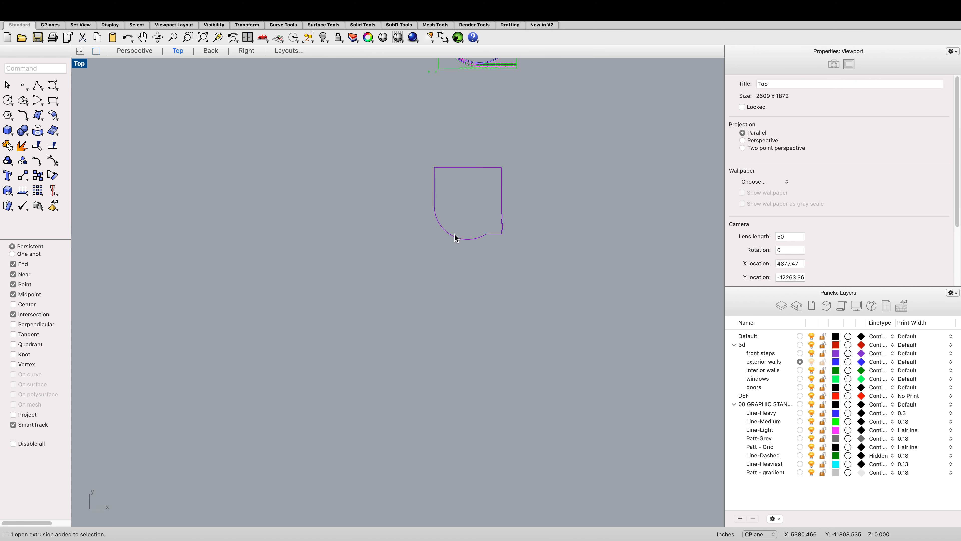
{"action": "left_click", "coordinate": [456, 233]}
{"action": "left_click", "coordinate": [483, 187]}
{"action": "scroll", "coordinate": [478, 205], "scroll_direction": "down", "scroll_amount": 2}
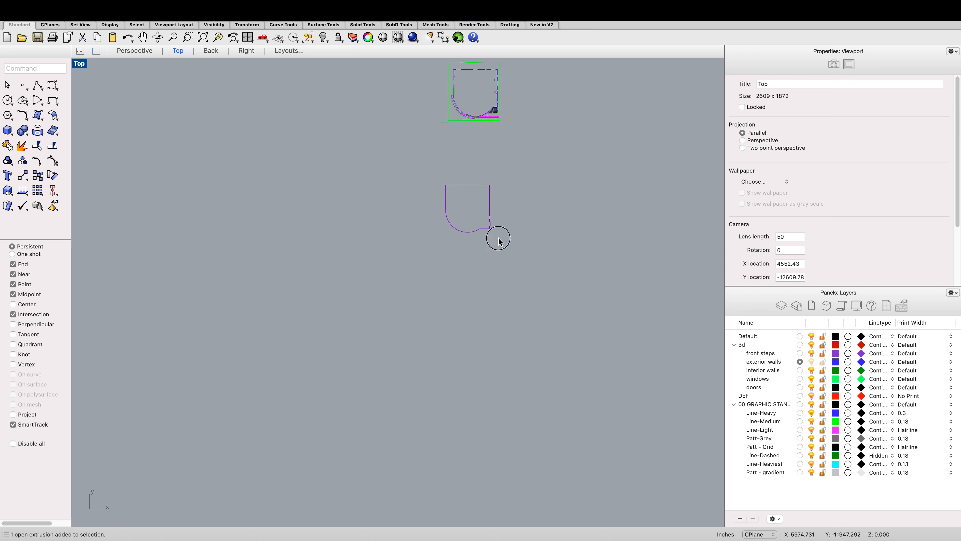
{"action": "left_click_drag", "start_coordinate": [498, 238], "coordinate": [453, 192]}
{"action": "type", "text": "m"}
{"action": "key", "text": "Return"}
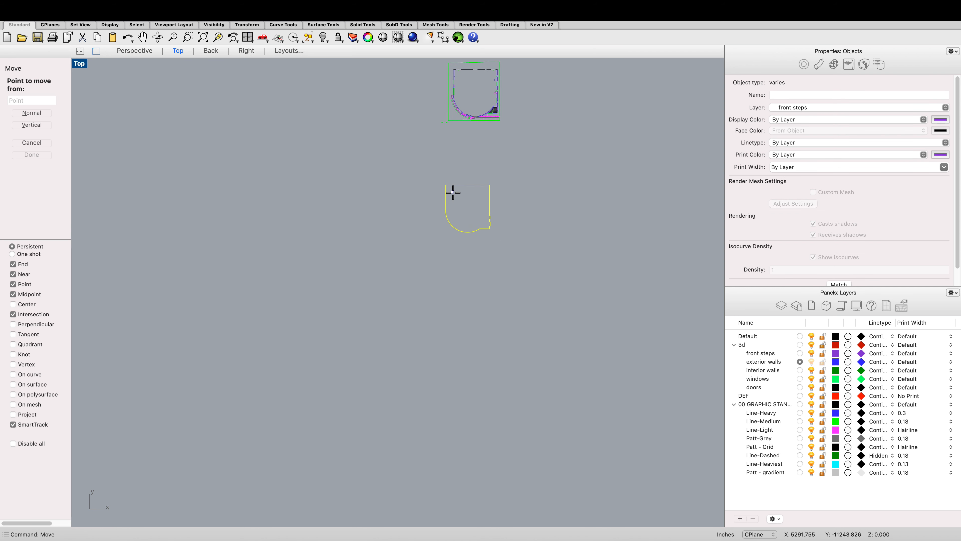
{"action": "scroll", "coordinate": [507, 232], "scroll_direction": "up", "scroll_amount": 15}
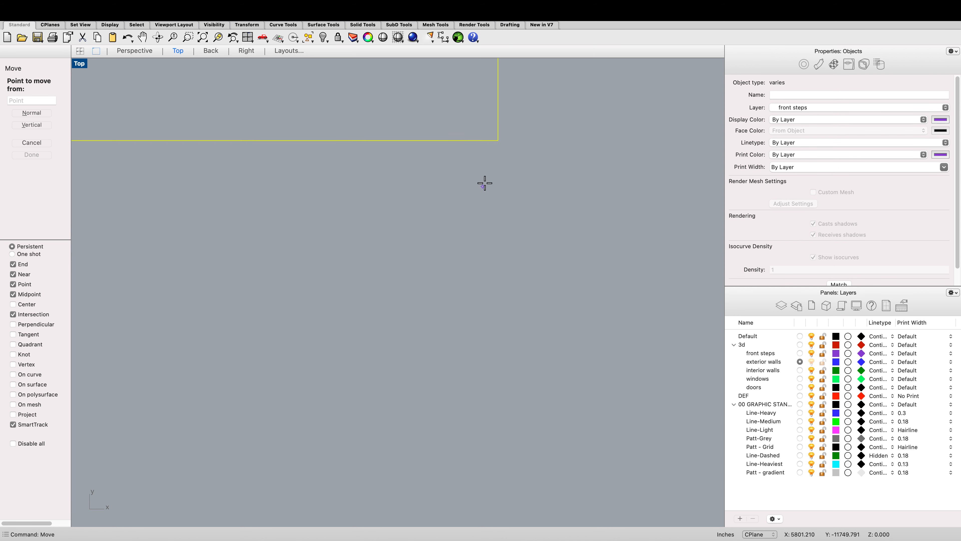
{"action": "left_click", "coordinate": [498, 140]}
{"action": "scroll", "coordinate": [488, 189], "scroll_direction": "down", "scroll_amount": 6}
{"action": "scroll", "coordinate": [486, 210], "scroll_direction": "down", "scroll_amount": 8}
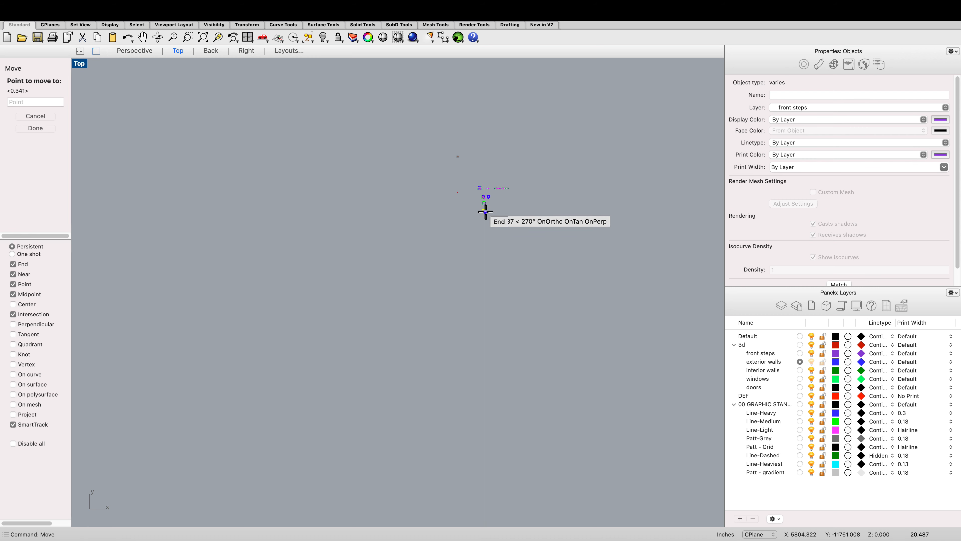
{"action": "scroll", "coordinate": [490, 162], "scroll_direction": "up", "scroll_amount": 3}
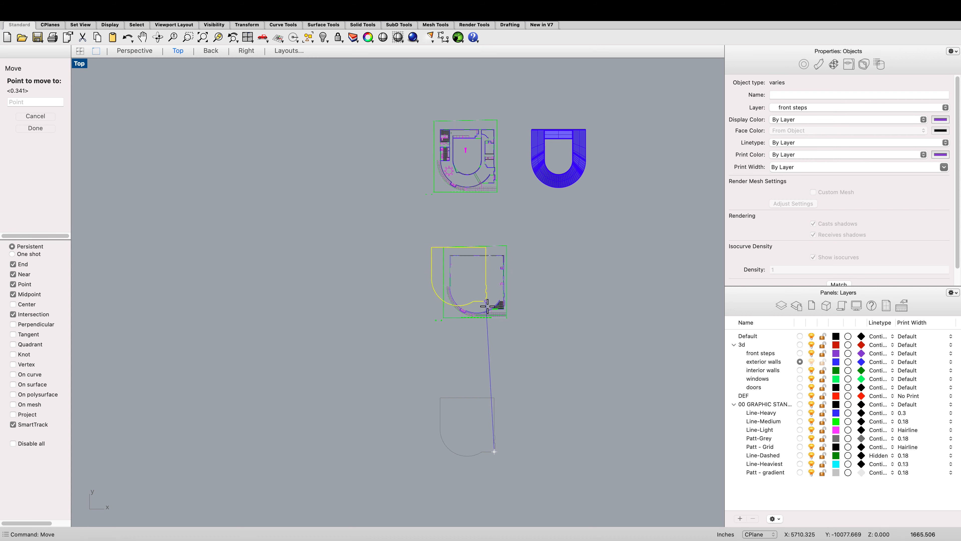
{"action": "scroll", "coordinate": [500, 307], "scroll_direction": "up", "scroll_amount": 10}
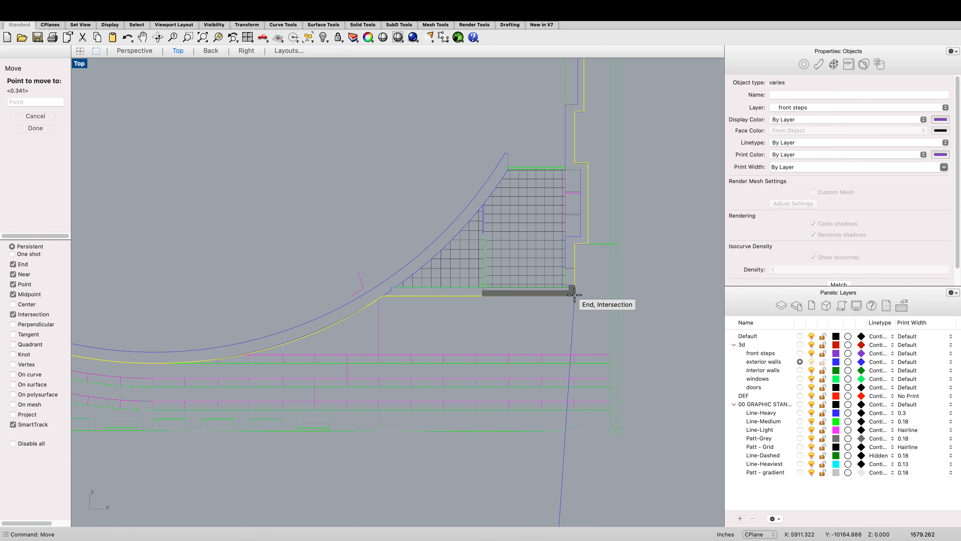
{"action": "left_click", "coordinate": [570, 290]}
{"action": "key", "text": "Escape"}
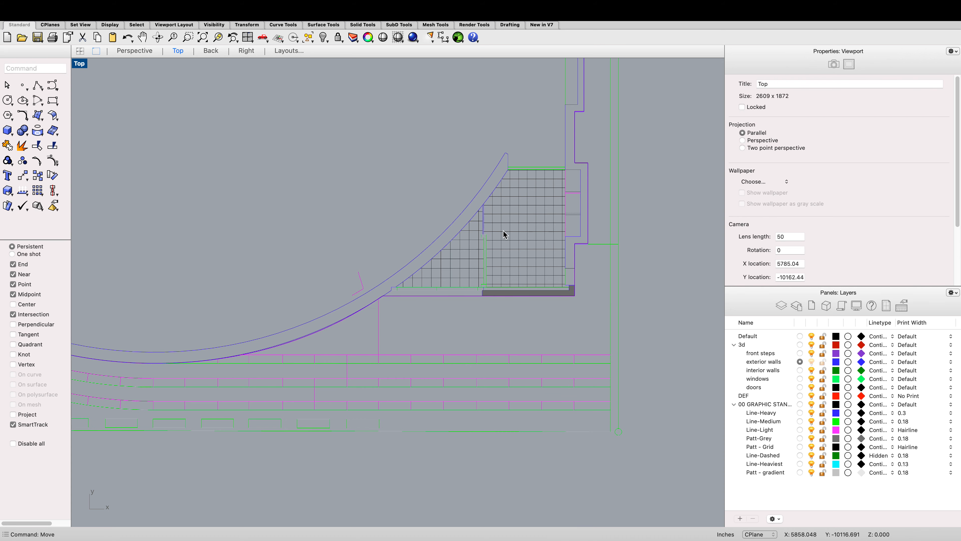
Step: Select the extrusion along the curved wall and hide it
{"action": "scroll", "coordinate": [501, 232], "scroll_direction": "down", "scroll_amount": 5}
{"action": "scroll", "coordinate": [487, 242], "scroll_direction": "up", "scroll_amount": 10}
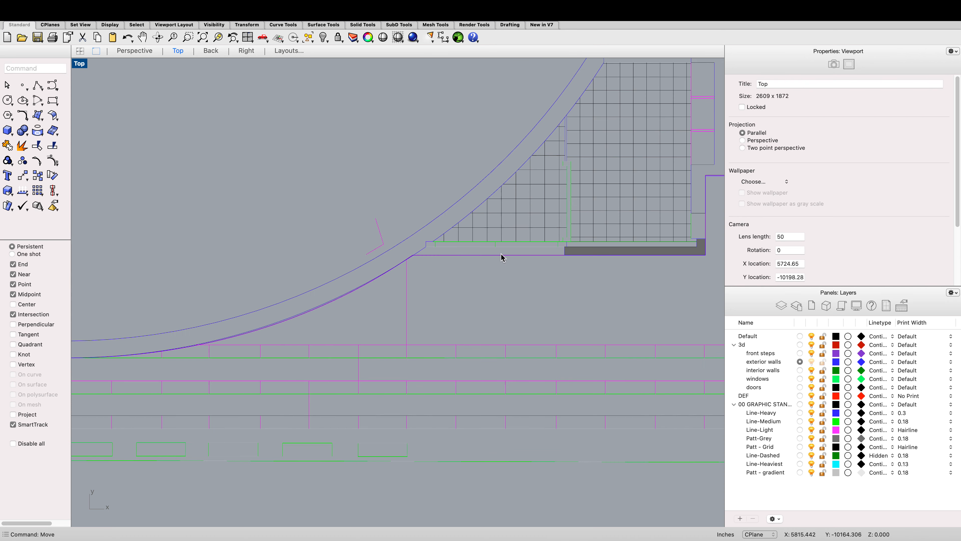
{"action": "left_click", "coordinate": [326, 303]}
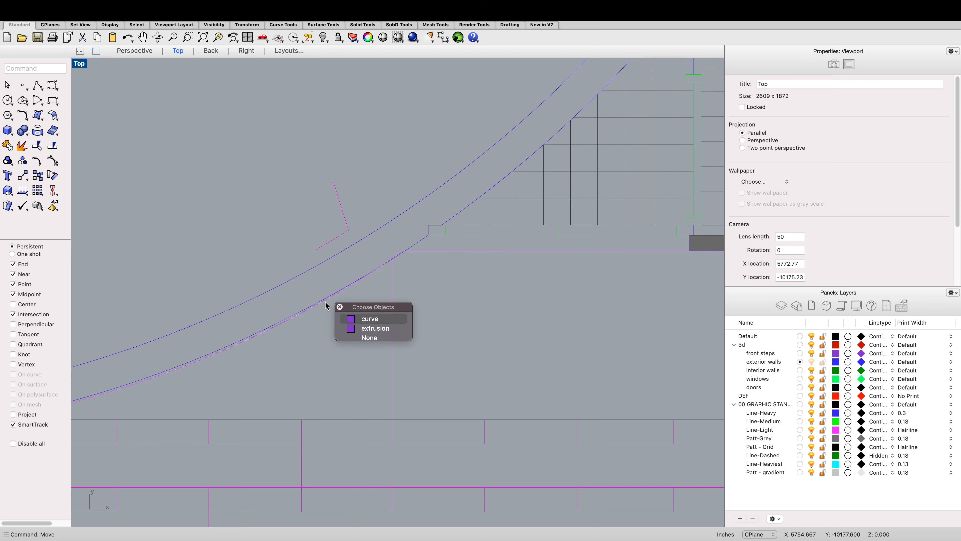
{"action": "left_click", "coordinate": [365, 328]}
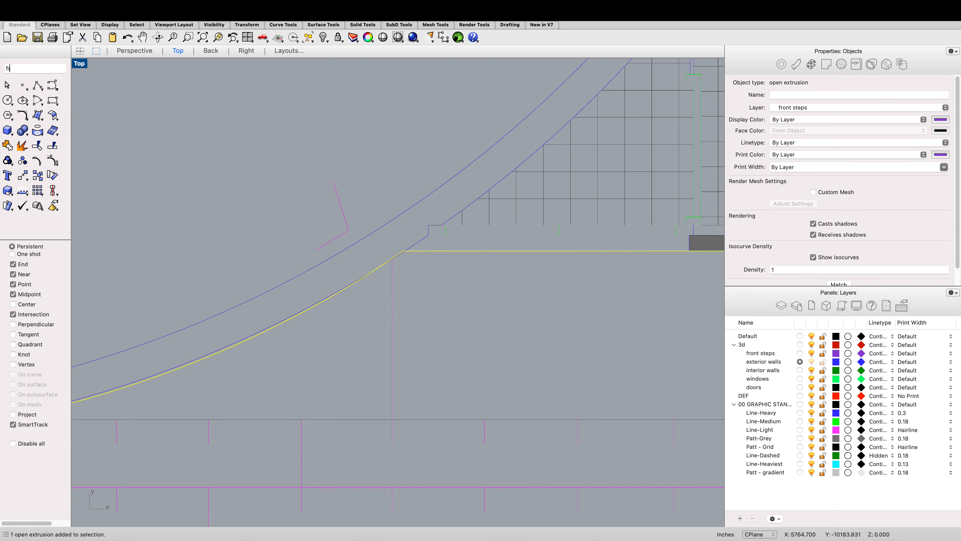
{"action": "key", "text": "super+h"}
{"action": "scroll", "coordinate": [365, 326], "scroll_direction": "down", "scroll_amount": 10}
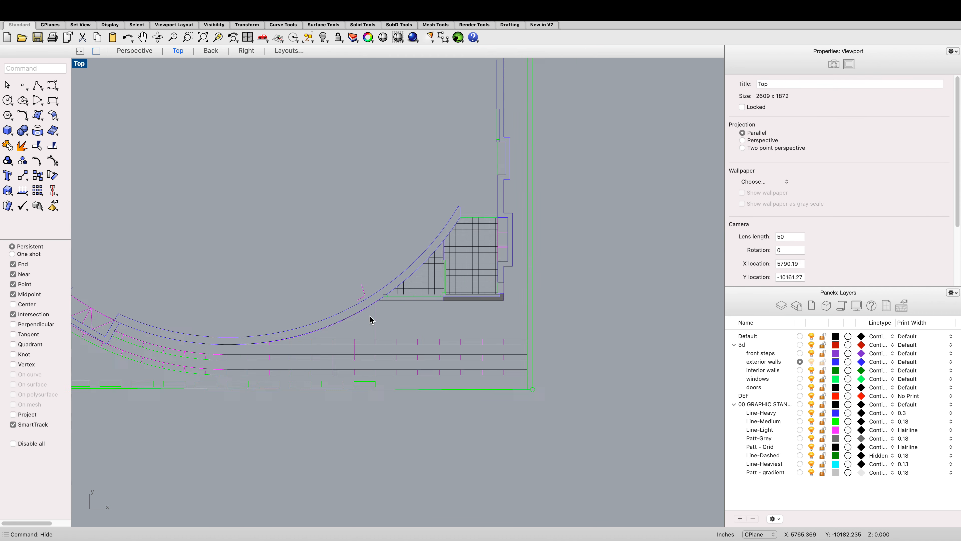
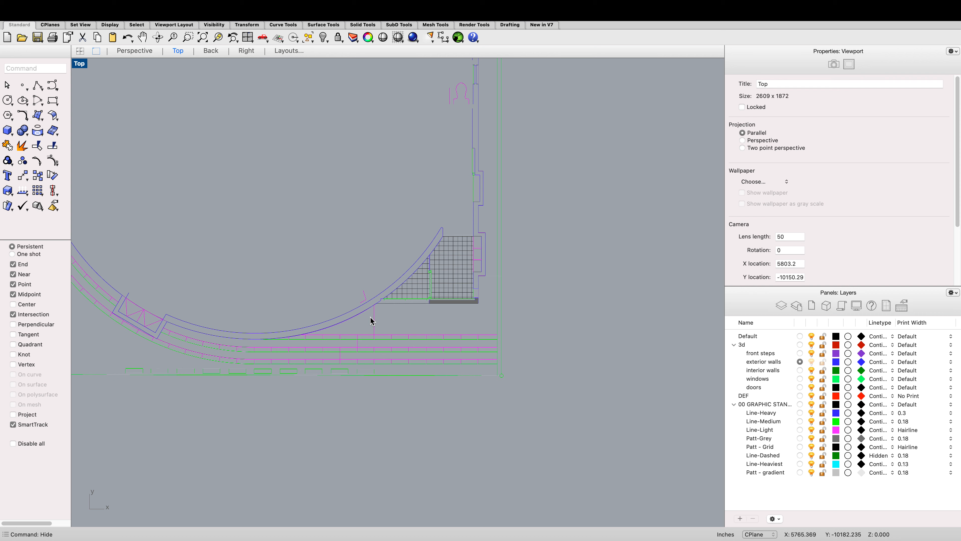
Step: Draw a polyline along the plan's bottom edge from the right corner end to the curved wall's intersection
{"action": "scroll", "coordinate": [370, 321], "scroll_direction": "down", "scroll_amount": 5}
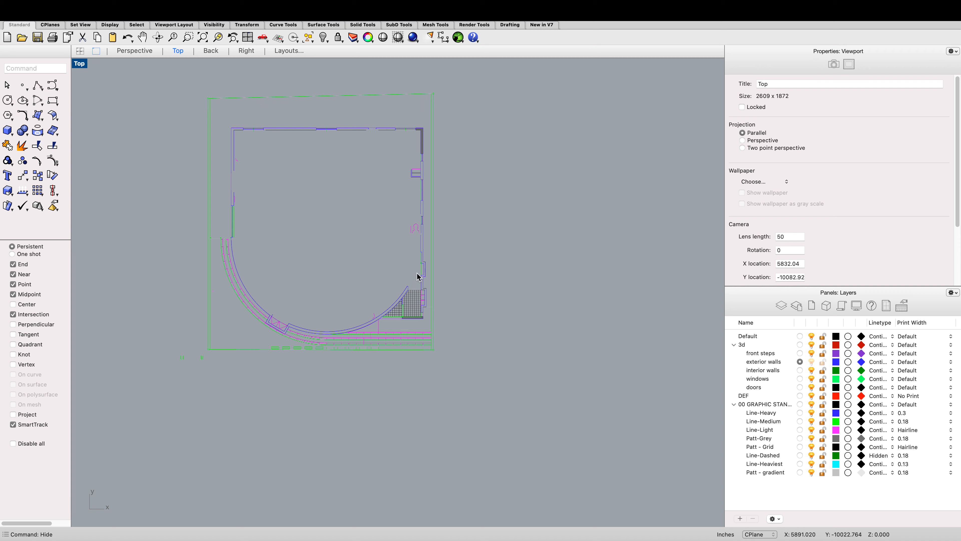
{"action": "key", "text": "Return"}
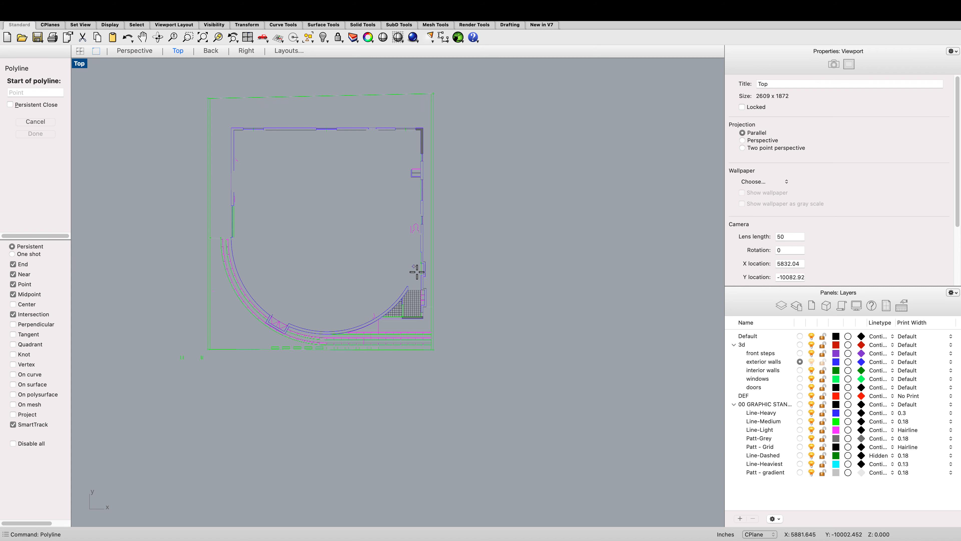
{"action": "scroll", "coordinate": [416, 272], "scroll_direction": "up", "scroll_amount": 6}
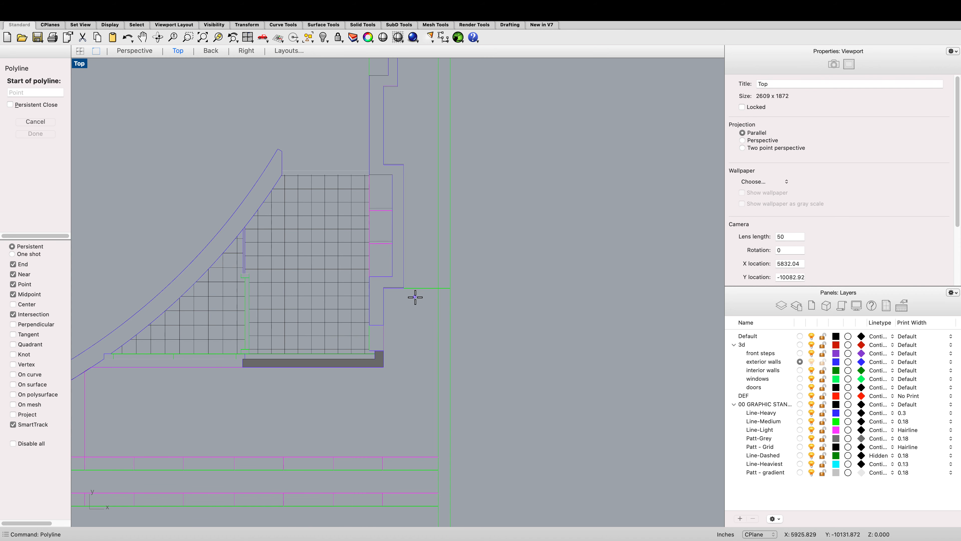
{"action": "scroll", "coordinate": [415, 297], "scroll_direction": "down", "scroll_amount": 8}
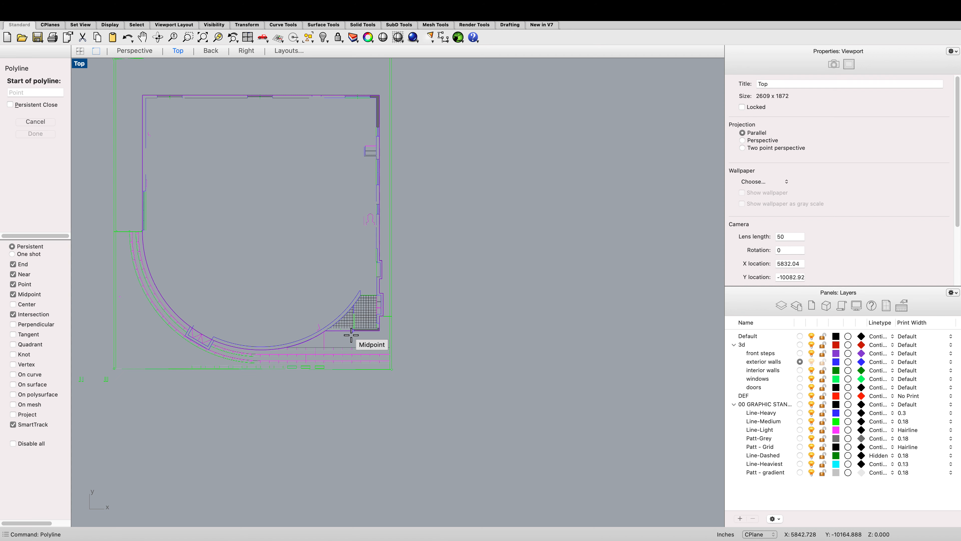
{"action": "scroll", "coordinate": [340, 337], "scroll_direction": "up", "scroll_amount": 5}
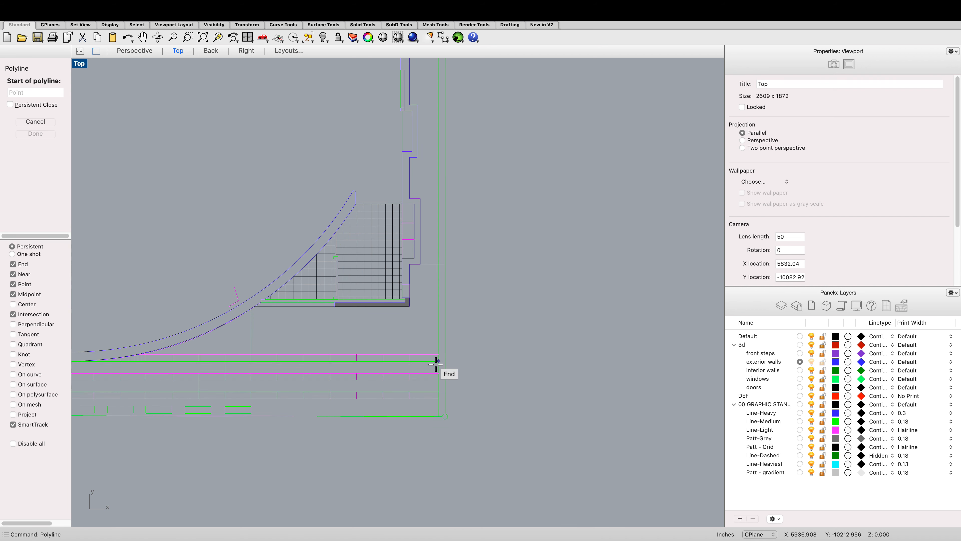
{"action": "left_click", "coordinate": [439, 363]}
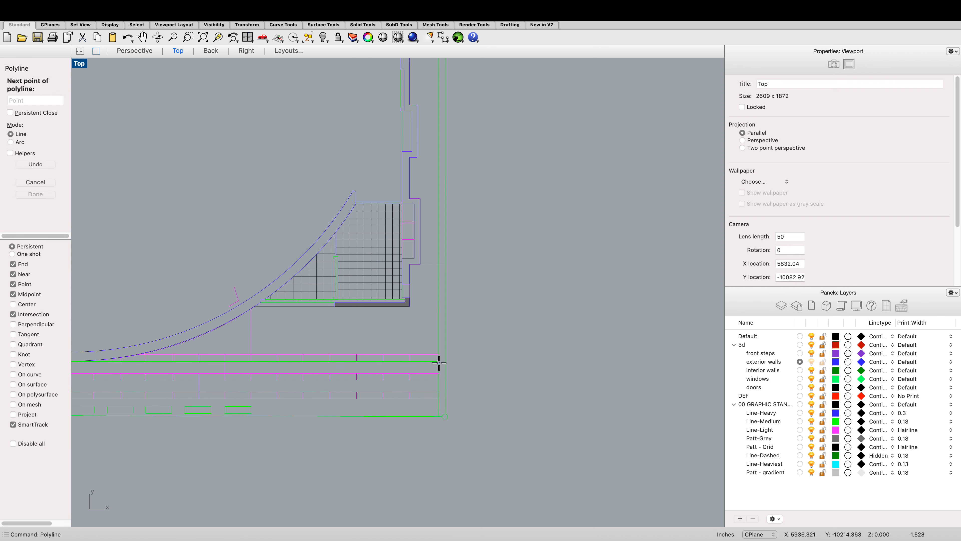
{"action": "scroll", "coordinate": [435, 360], "scroll_direction": "down", "scroll_amount": 3}
{"action": "scroll", "coordinate": [262, 359], "scroll_direction": "up", "scroll_amount": 4}
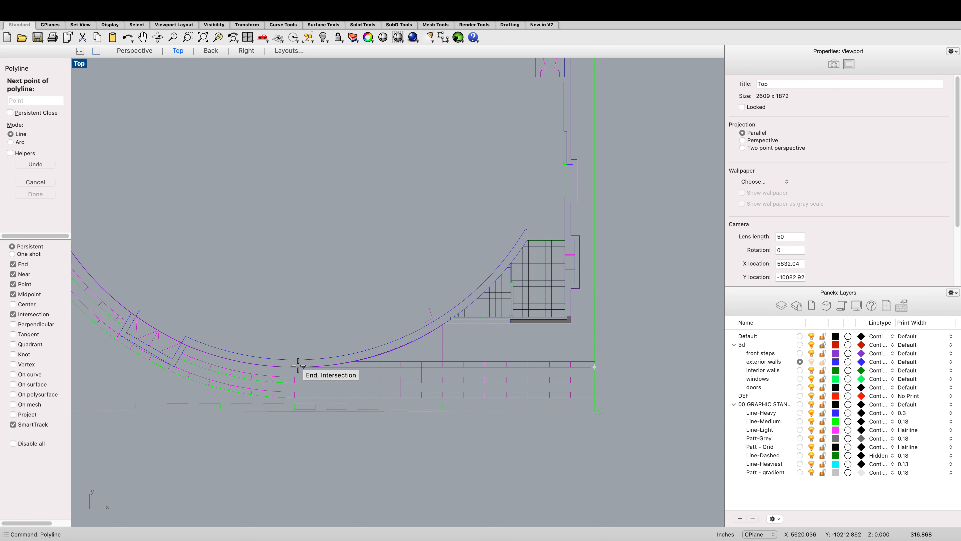
{"action": "left_click", "coordinate": [296, 367]}
{"action": "scroll", "coordinate": [298, 368], "scroll_direction": "down", "scroll_amount": 1}
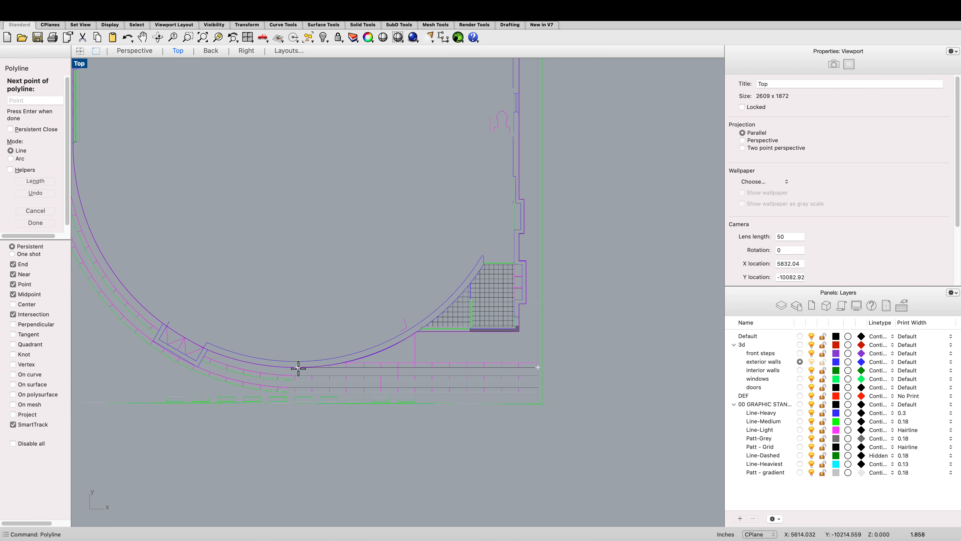
{"action": "key", "text": "Return"}
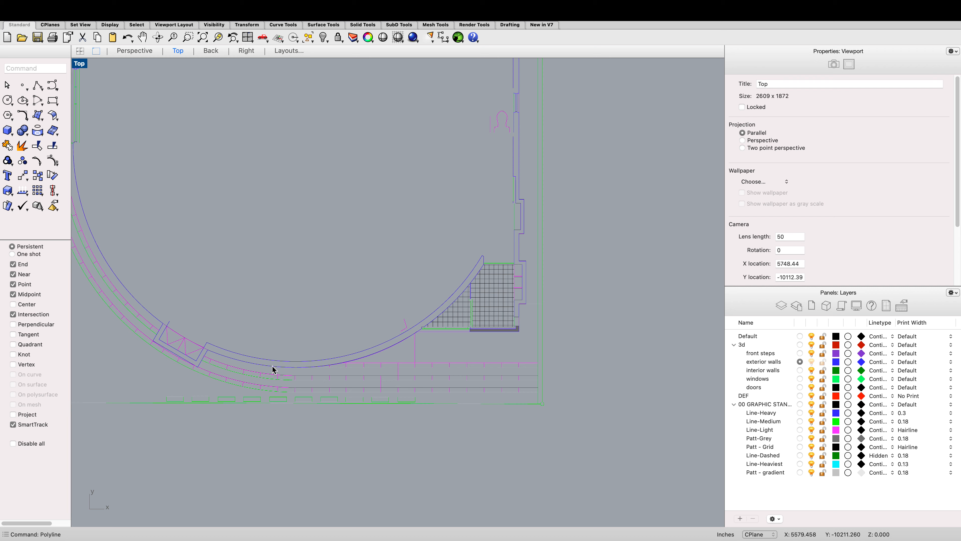
Step: Select all the plan curves and try a curve Boolean, picking one region beside the curved wall
{"action": "scroll", "coordinate": [280, 369], "scroll_direction": "down", "scroll_amount": 5}
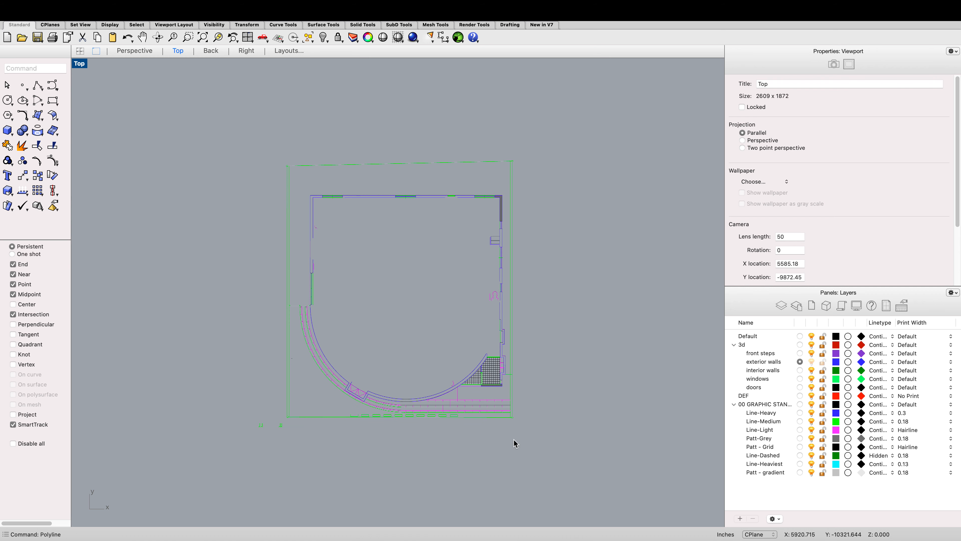
{"action": "mouse_move", "coordinate": [513, 443]}
{"action": "left_mouse_down"}
{"action": "mouse_move", "coordinate": [215, 73]}
{"action": "mouse_move", "coordinate": [219, 90]}
{"action": "left_mouse_up"}
{"action": "type", "text": "obj"}
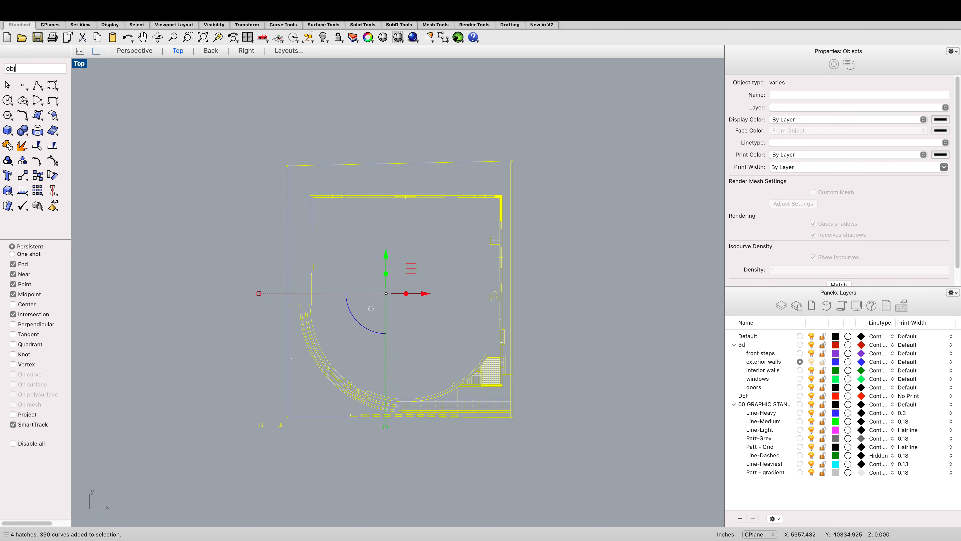
{"action": "type", "text": "ect"}
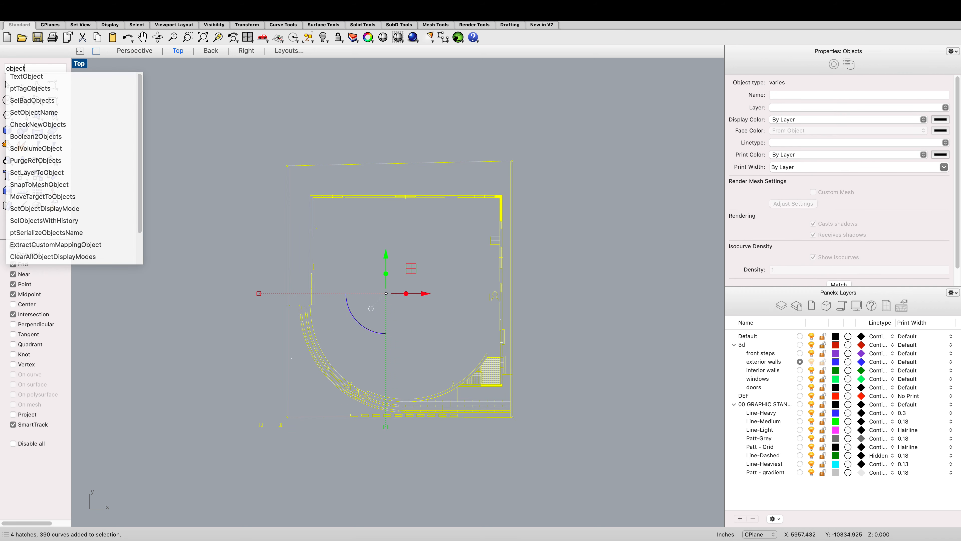
{"action": "type", "text": "bp"}
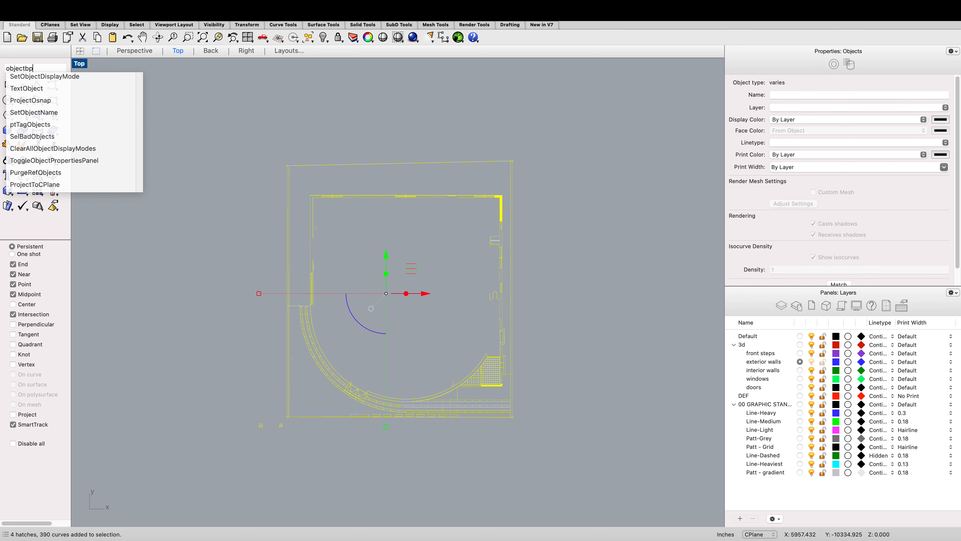
{"action": "key", "text": "BackSpace"}
{"action": "key", "text": "BackSpace"}
{"action": "key", "text": "BackSpace"}
{"action": "key", "text": "BackSpace"}
{"action": "type", "text": "b"}
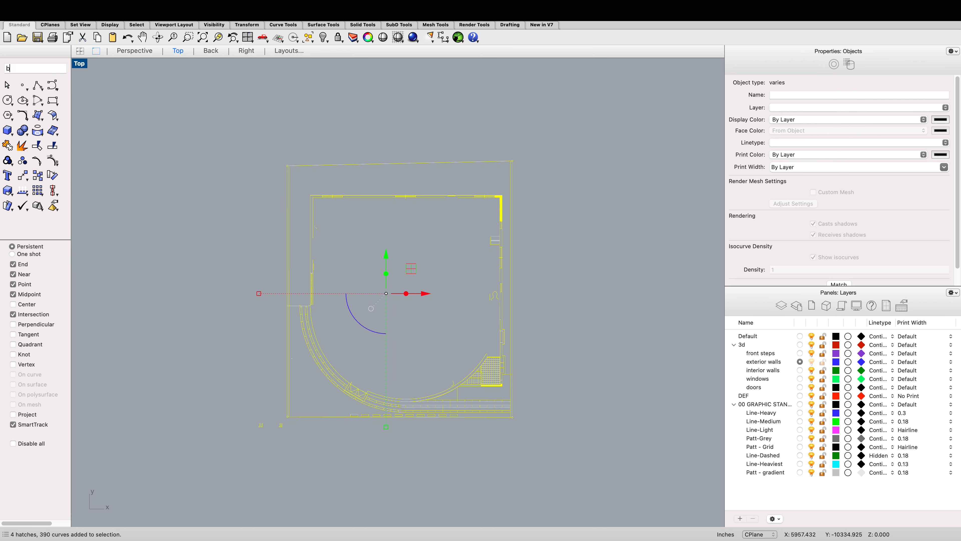
{"action": "type", "text": "oo"}
{"action": "key", "text": "BackSpace"}
{"action": "key", "text": "BackSpace"}
{"action": "key", "text": "BackSpace"}
{"action": "key", "text": "BackSpace"}
{"action": "type", "text": "ve"}
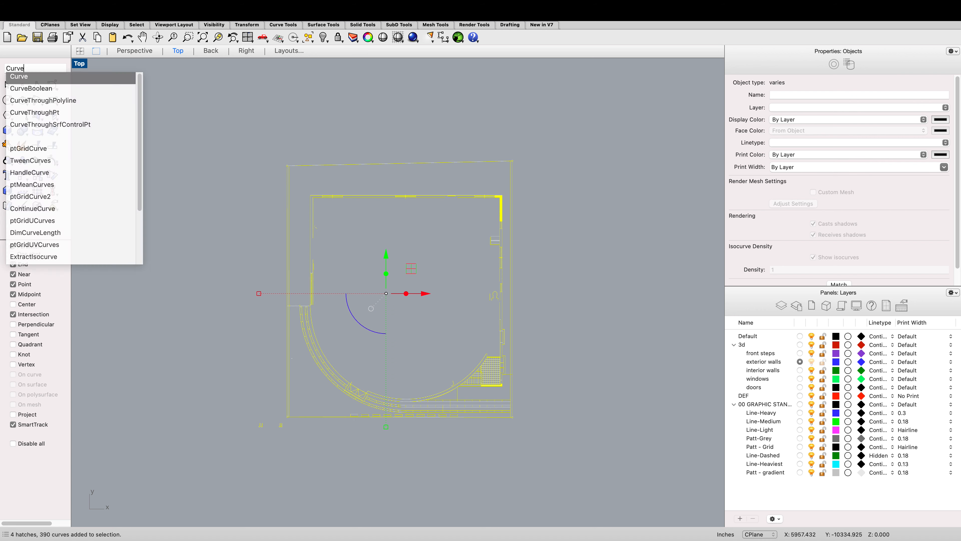
{"action": "type", "text": "b"}
{"action": "key", "text": "Return"}
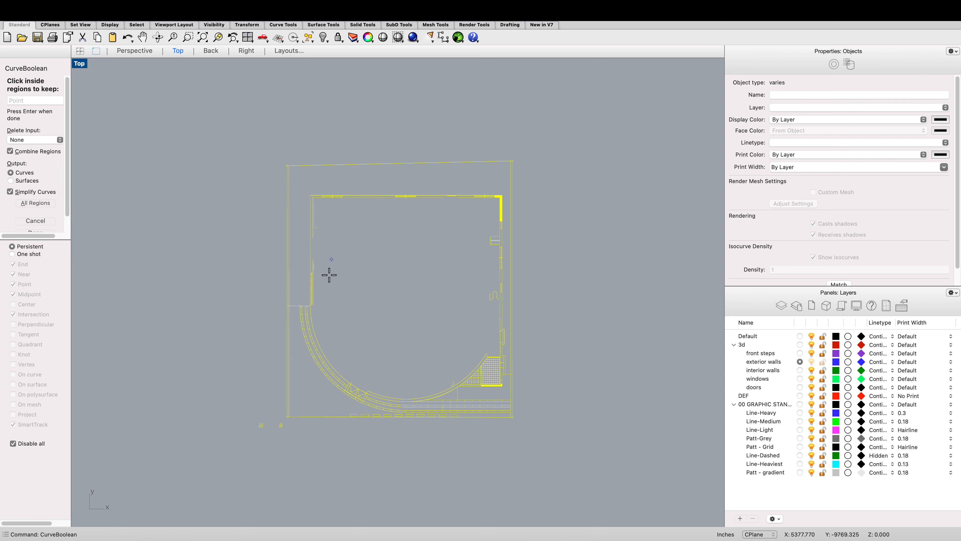
{"action": "scroll", "coordinate": [318, 348], "scroll_direction": "up", "scroll_amount": 10}
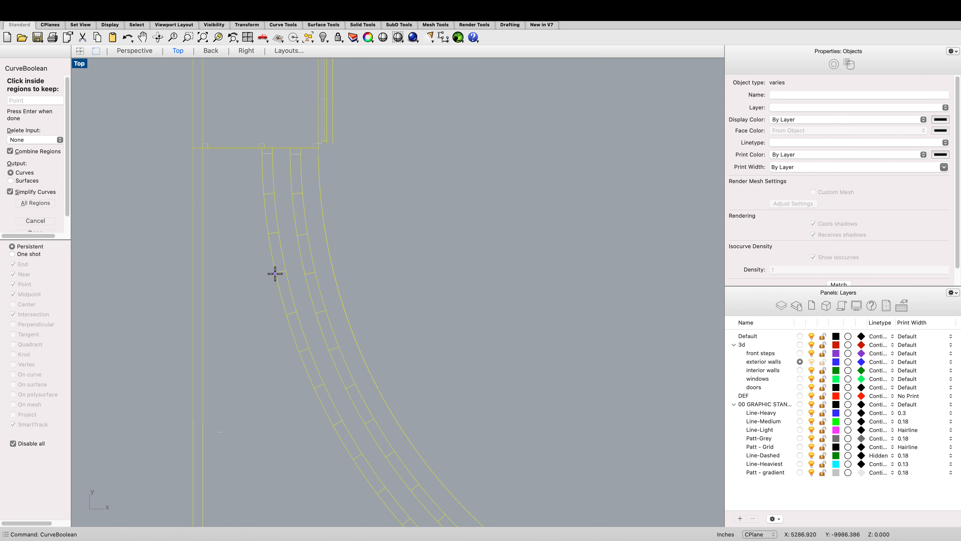
{"action": "left_click", "coordinate": [274, 274]}
{"action": "scroll", "coordinate": [275, 272], "scroll_direction": "down", "scroll_amount": 6}
{"action": "key", "text": "Return"}
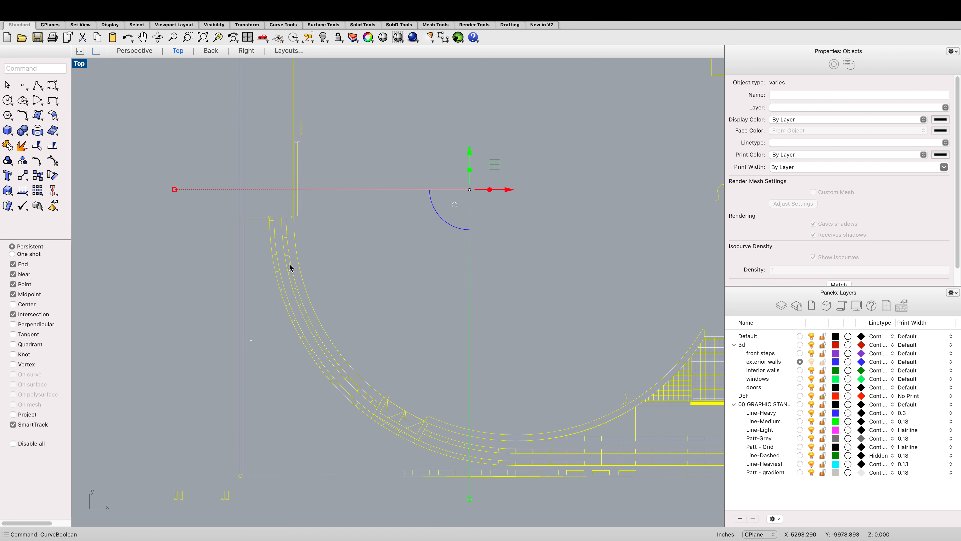
Step: Restart CurveBoolean and pick the site area around the walls, the east wall strip and the front-step regions
{"action": "key", "text": "Return"}
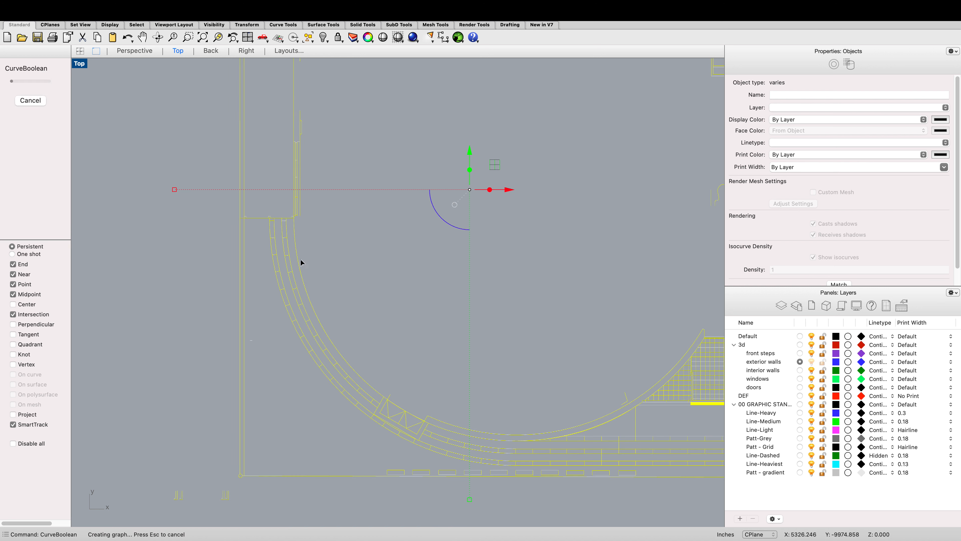
{"action": "left_click", "coordinate": [280, 209]}
{"action": "left_click", "coordinate": [329, 245]}
{"action": "scroll", "coordinate": [329, 245], "scroll_direction": "down", "scroll_amount": 5}
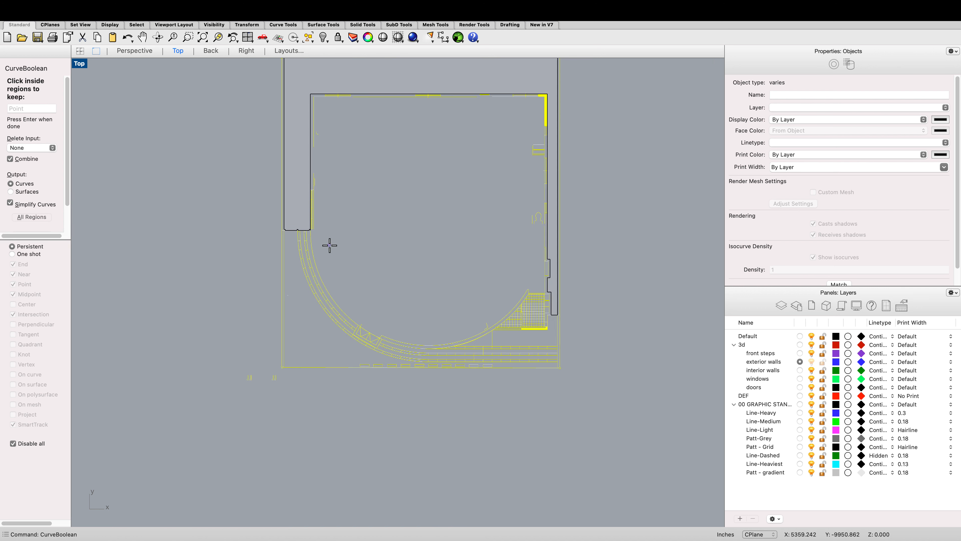
{"action": "scroll", "coordinate": [430, 269], "scroll_direction": "up", "scroll_amount": 2}
{"action": "scroll", "coordinate": [430, 269], "scroll_direction": "up", "scroll_amount": 3}
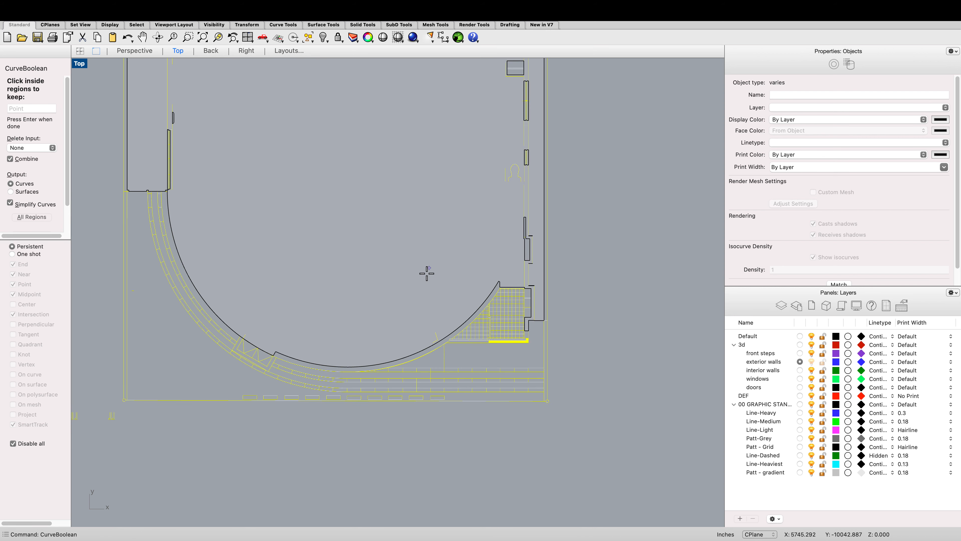
{"action": "scroll", "coordinate": [491, 189], "scroll_direction": "down", "scroll_amount": 5}
{"action": "scroll", "coordinate": [502, 143], "scroll_direction": "up", "scroll_amount": 8}
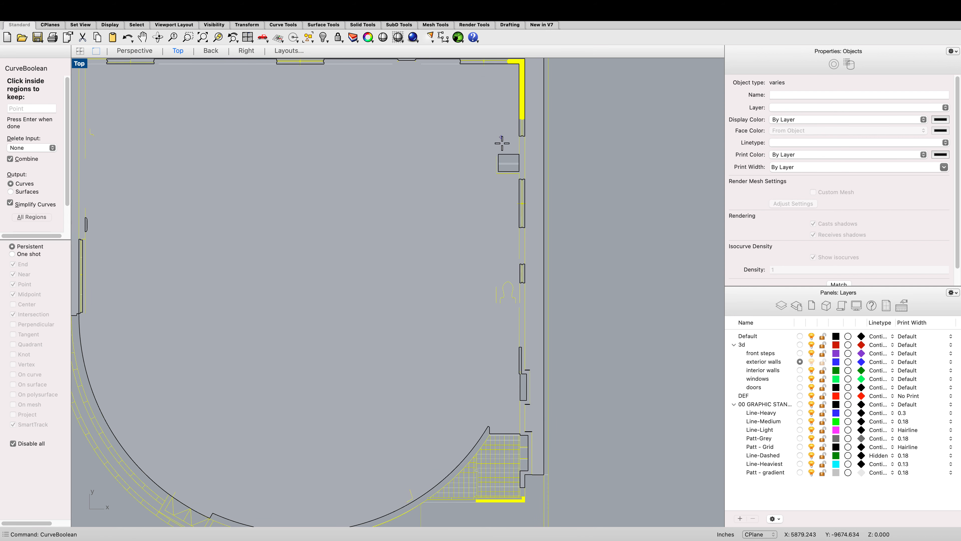
{"action": "left_click", "coordinate": [572, 188]}
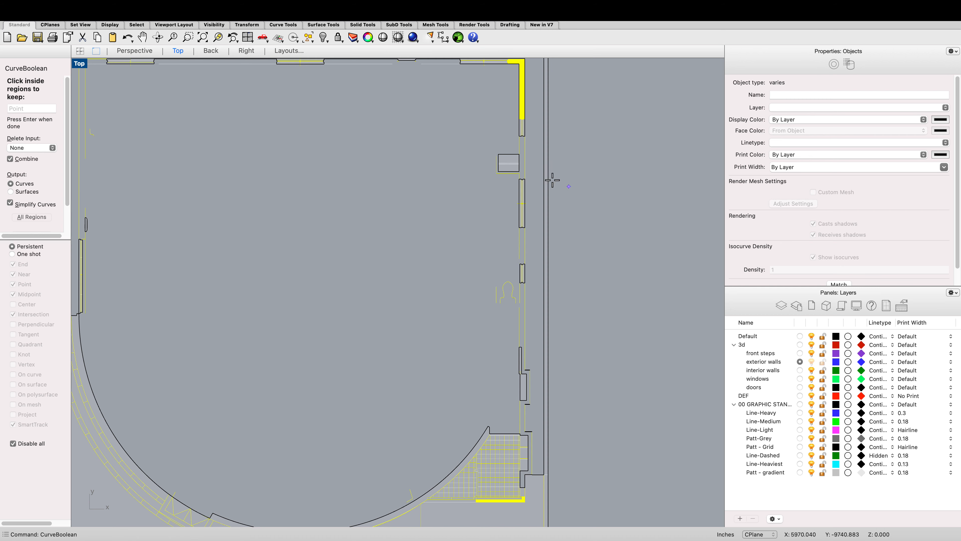
{"action": "left_click", "coordinate": [538, 175]}
{"action": "scroll", "coordinate": [528, 164], "scroll_direction": "down", "scroll_amount": 6}
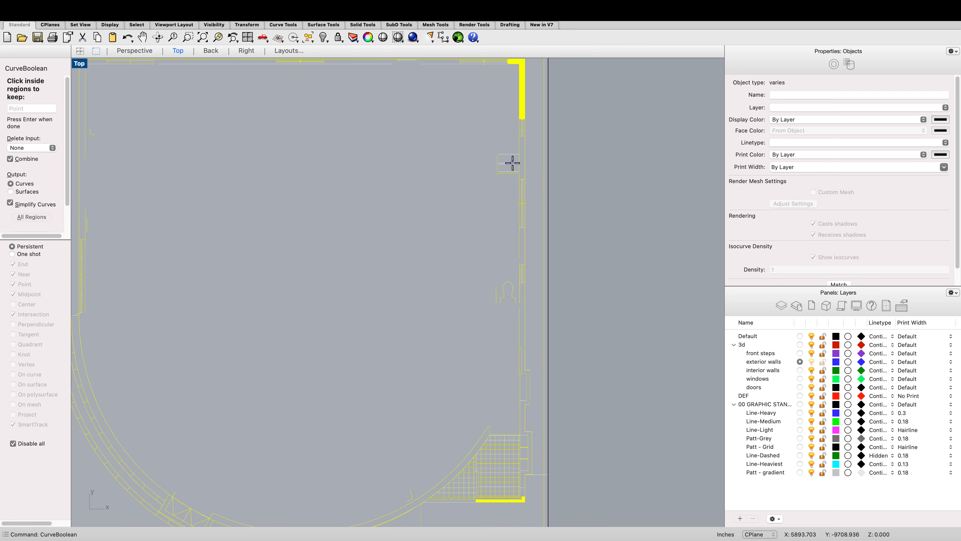
{"action": "scroll", "coordinate": [475, 318], "scroll_direction": "up", "scroll_amount": 3}
{"action": "left_click", "coordinate": [484, 307]}
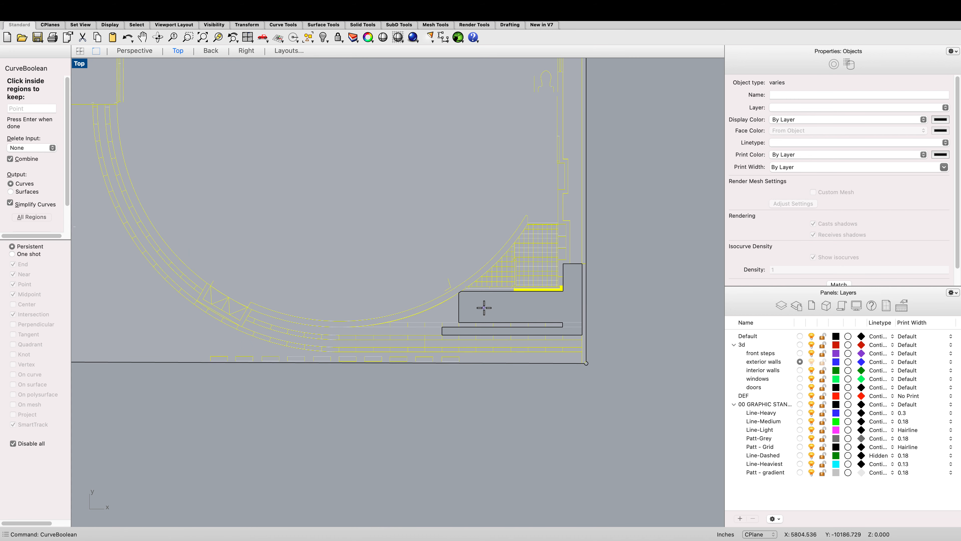
{"action": "left_click", "coordinate": [443, 310]}
{"action": "left_click", "coordinate": [474, 347]}
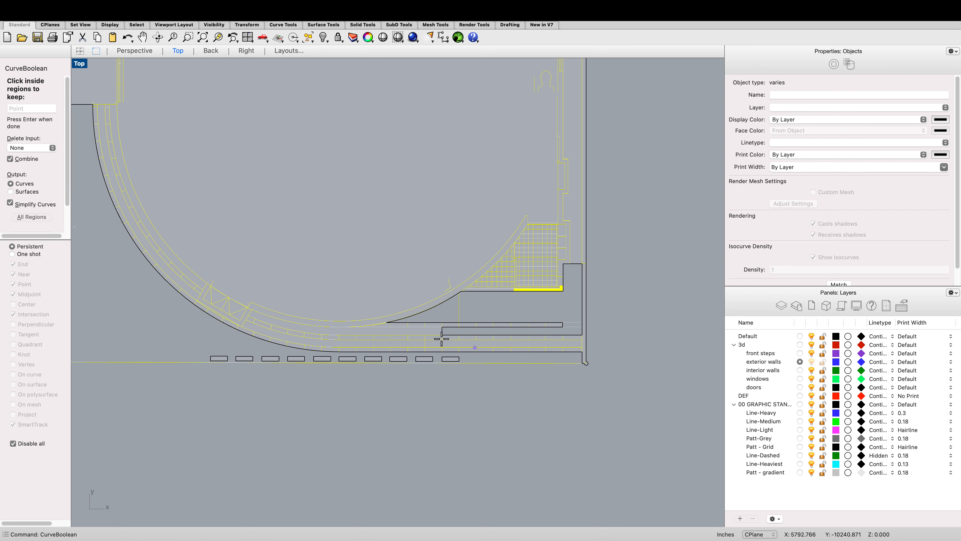
Step: Add the row of small rectangles along the bottom edge to the regions being kept
{"action": "left_click", "coordinate": [219, 358]}
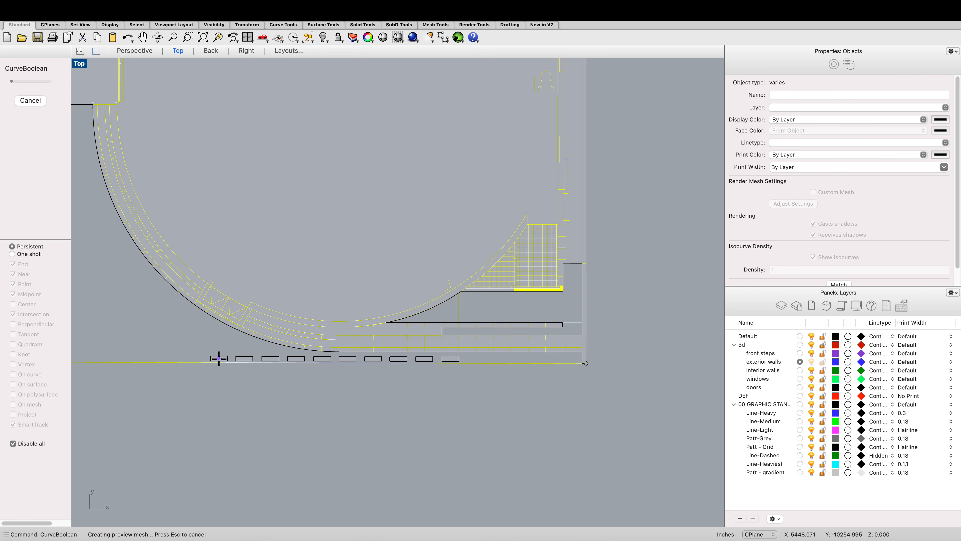
{"action": "left_click", "coordinate": [243, 358]}
{"action": "left_click", "coordinate": [270, 359]}
{"action": "left_click", "coordinate": [296, 358]}
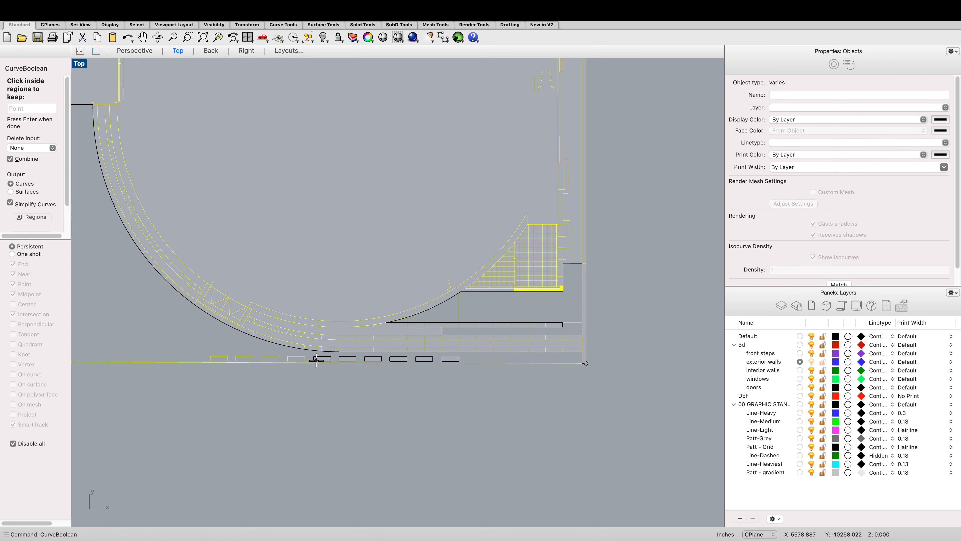
{"action": "left_click", "coordinate": [348, 361]}
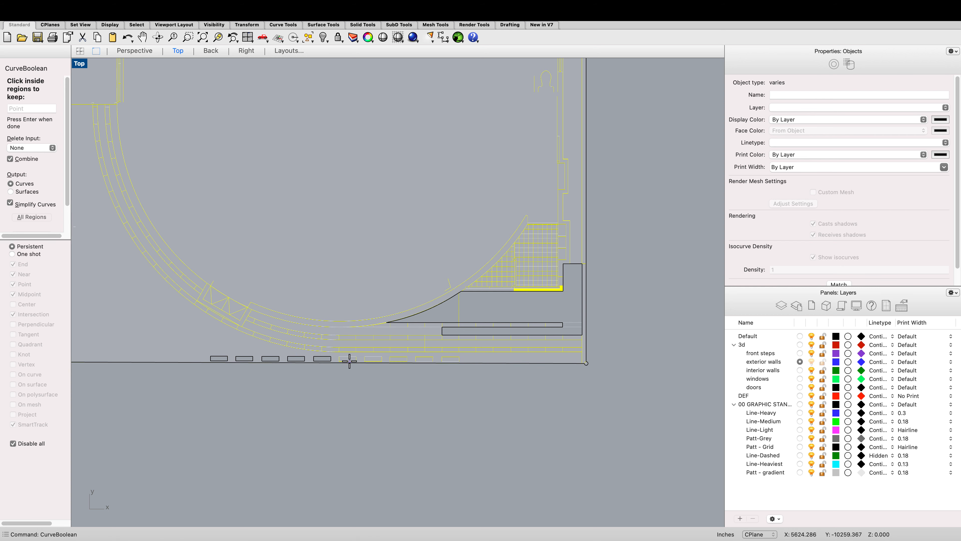
Step: Add the regions at the curved wall's upper end, beside the west wall, to the kept regions
{"action": "scroll", "coordinate": [389, 350], "scroll_direction": "down", "scroll_amount": 5}
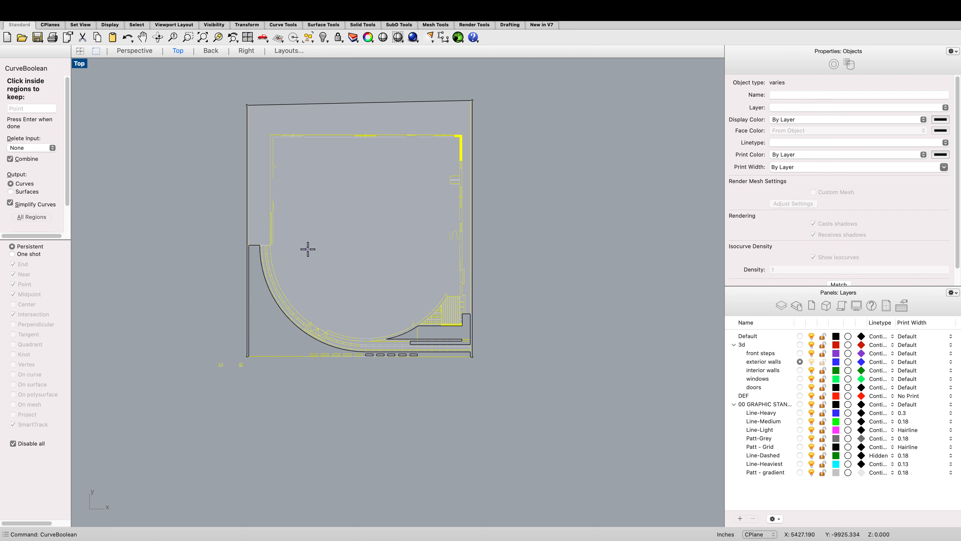
{"action": "scroll", "coordinate": [307, 248], "scroll_direction": "up", "scroll_amount": 8}
{"action": "left_click", "coordinate": [274, 255]}
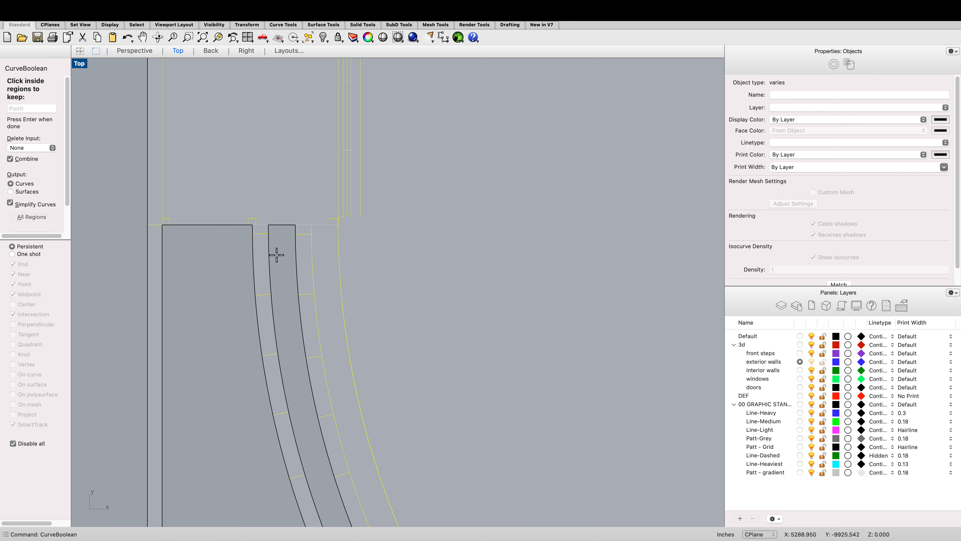
{"action": "left_click", "coordinate": [264, 254]}
{"action": "left_click", "coordinate": [263, 231]}
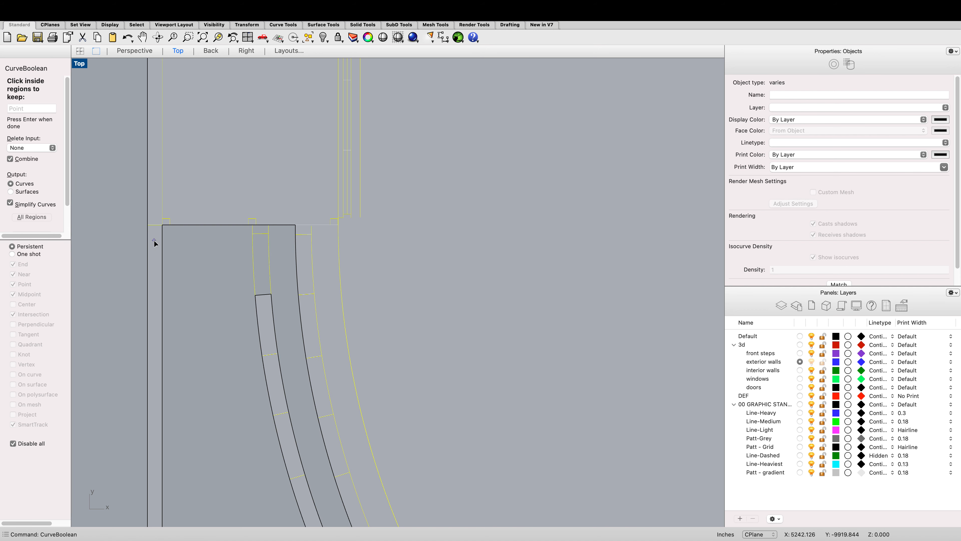
{"action": "left_click", "coordinate": [154, 242]}
{"action": "left_click", "coordinate": [155, 218]}
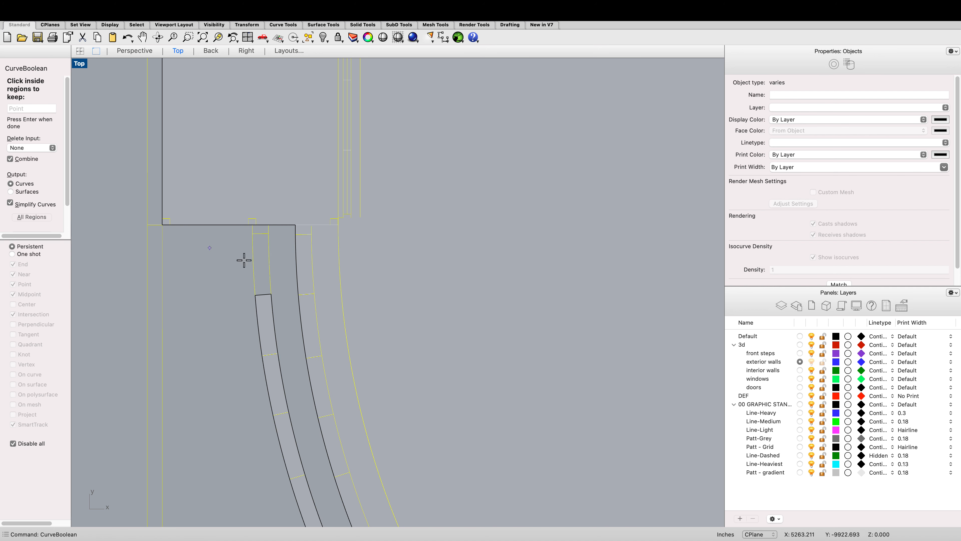
{"action": "left_click", "coordinate": [319, 259]}
{"action": "left_click", "coordinate": [301, 246]}
Step: Add the curved wall's strip regions along its middle length to the kept regions
{"action": "scroll", "coordinate": [268, 264], "scroll_direction": "down", "scroll_amount": 8}
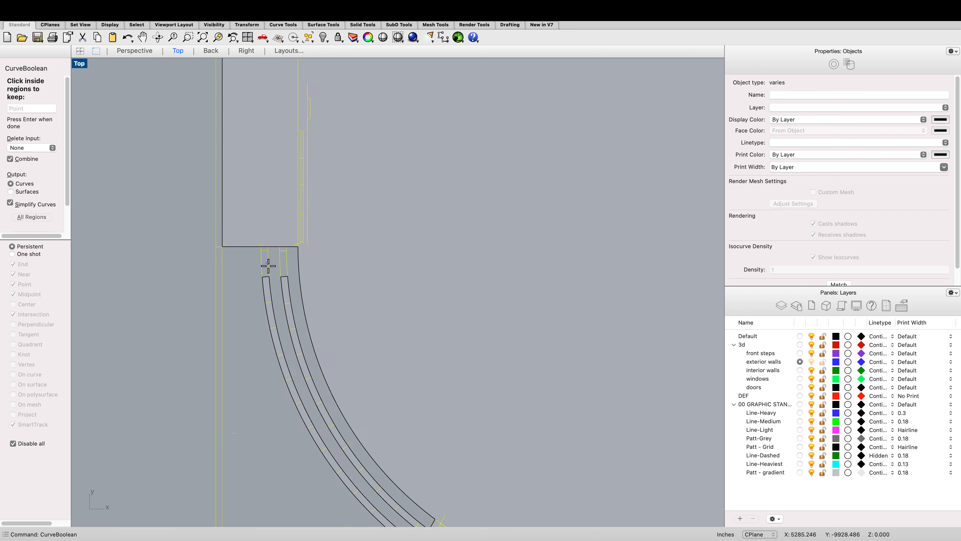
{"action": "scroll", "coordinate": [268, 264], "scroll_direction": "down", "scroll_amount": 5}
{"action": "left_click", "coordinate": [300, 380]}
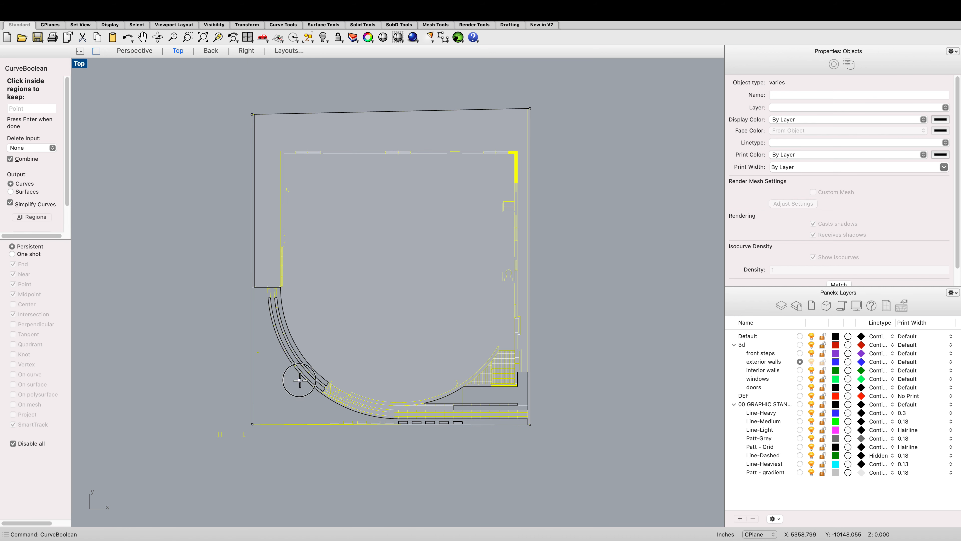
{"action": "left_click", "coordinate": [288, 386]}
{"action": "left_click", "coordinate": [281, 335]}
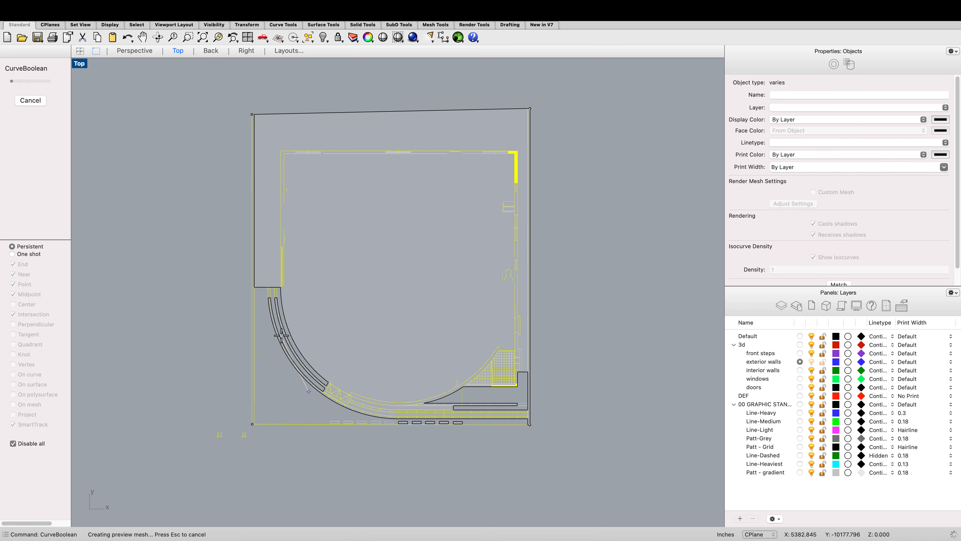
{"action": "left_click", "coordinate": [271, 351]}
Step: Add the wedge and strip regions at the curved wall's lower bend to the kept regions
{"action": "scroll", "coordinate": [285, 322], "scroll_direction": "up", "scroll_amount": 3}
{"action": "scroll", "coordinate": [324, 367], "scroll_direction": "down", "scroll_amount": 3}
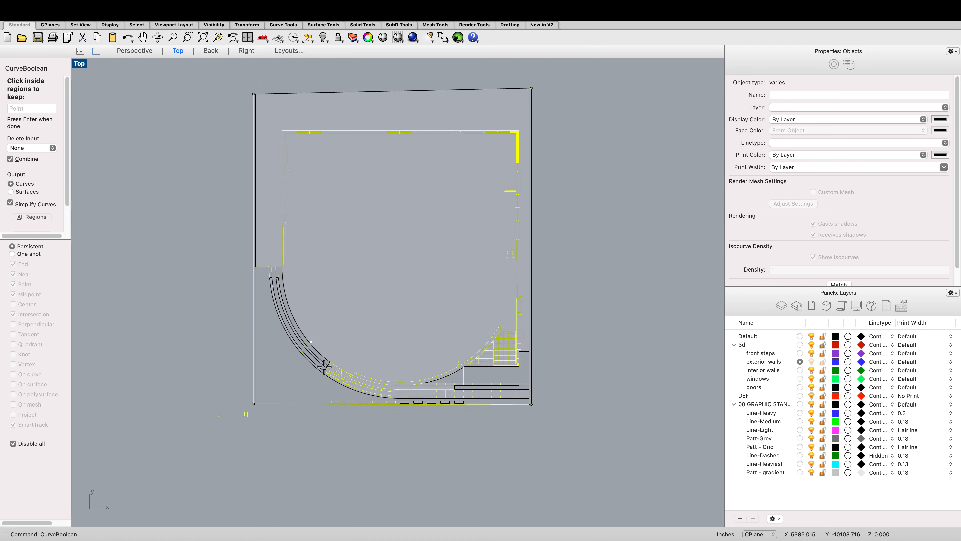
{"action": "scroll", "coordinate": [323, 367], "scroll_direction": "up", "scroll_amount": 5}
{"action": "left_click", "coordinate": [342, 307]}
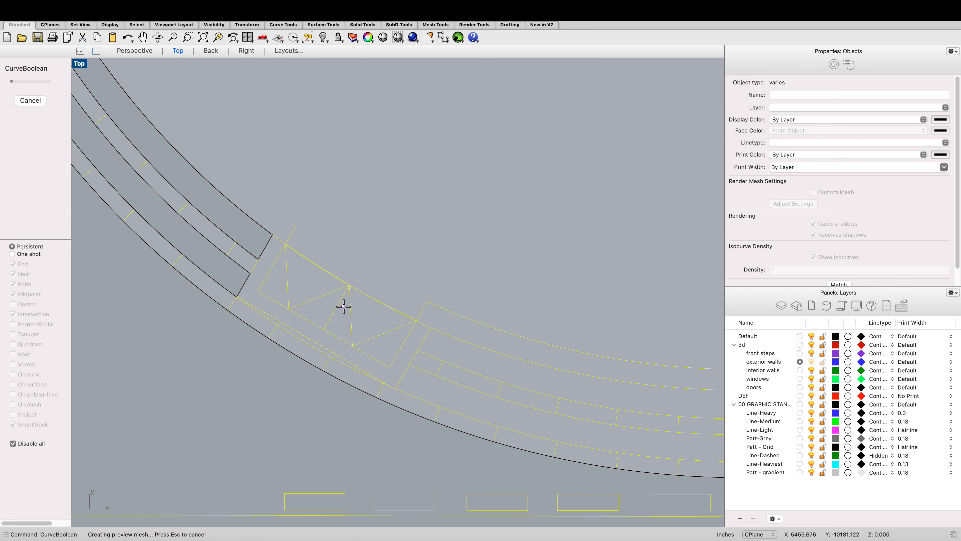
{"action": "left_click", "coordinate": [319, 292]}
{"action": "left_click", "coordinate": [274, 279]}
{"action": "left_click", "coordinate": [272, 259]}
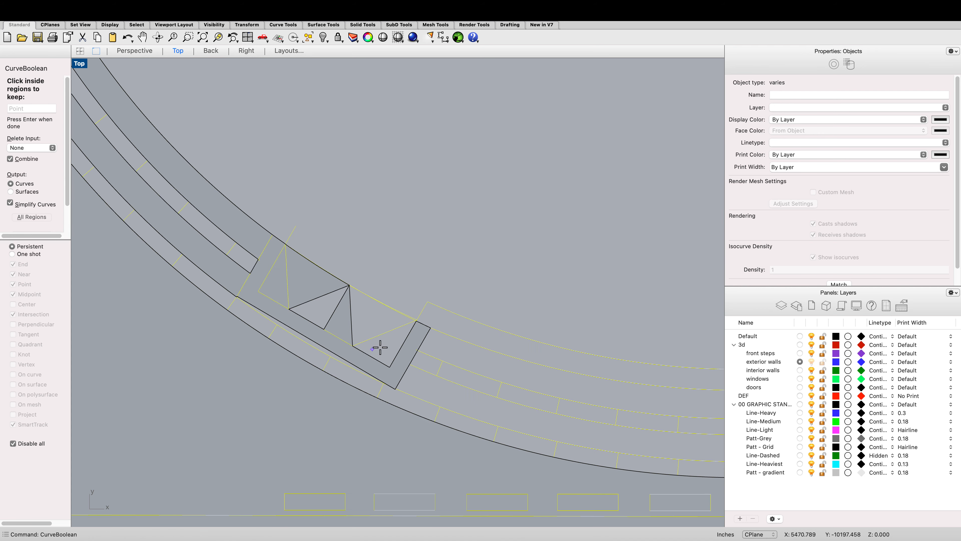
{"action": "left_click", "coordinate": [439, 350]}
{"action": "left_click", "coordinate": [411, 375]}
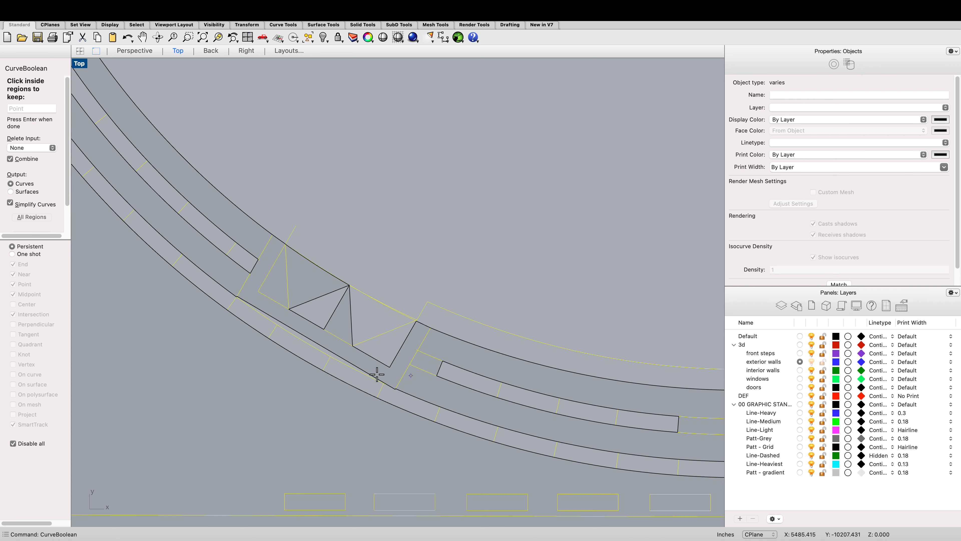
{"action": "left_click", "coordinate": [323, 359]}
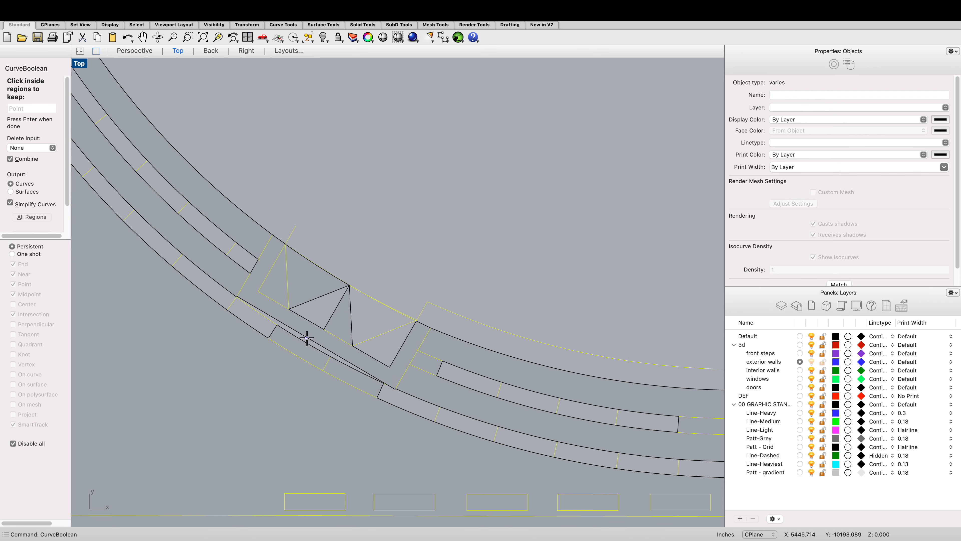
{"action": "left_click", "coordinate": [242, 314]}
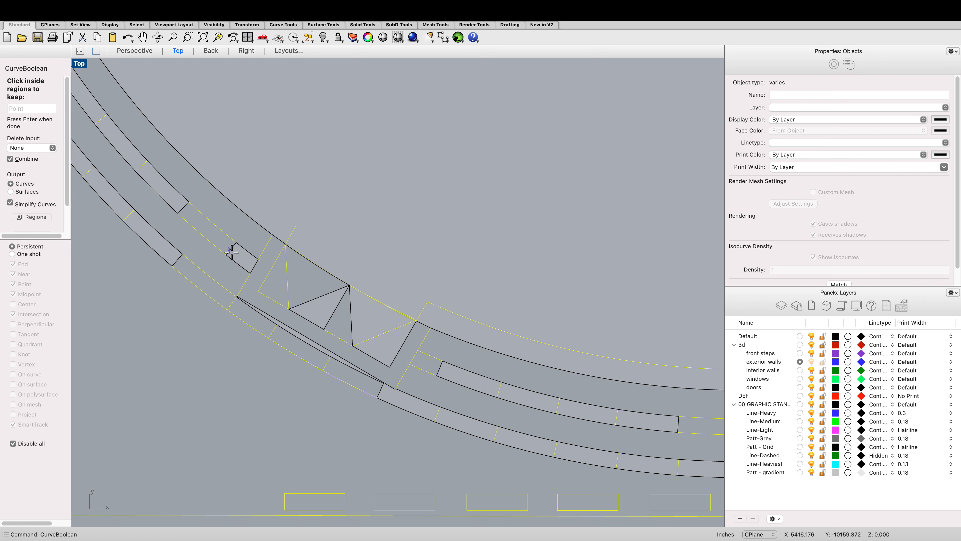
{"action": "left_click", "coordinate": [244, 258]}
Step: Add the curved front-step strip segments below the curved wall to the kept regions
{"action": "scroll", "coordinate": [265, 288], "scroll_direction": "down", "scroll_amount": 5}
{"action": "scroll", "coordinate": [295, 296], "scroll_direction": "up", "scroll_amount": 3}
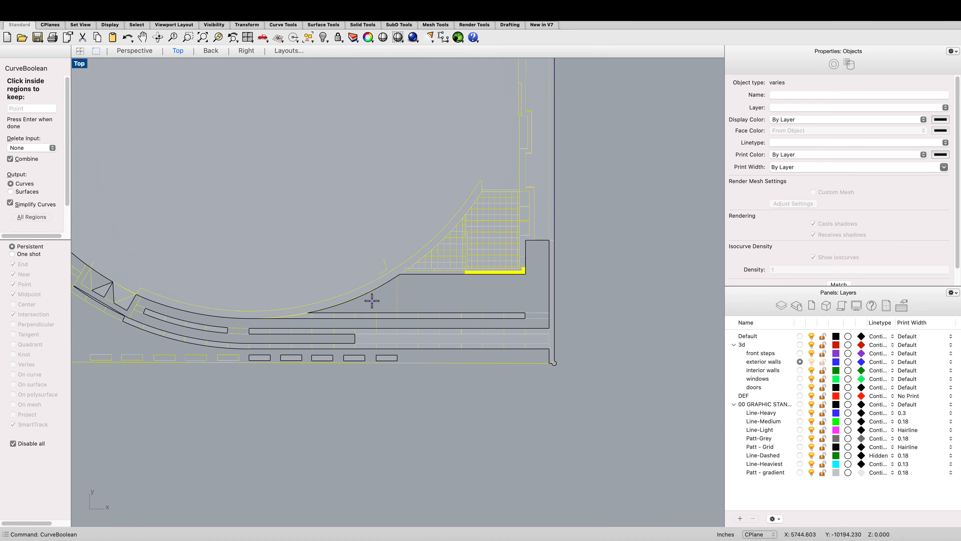
{"action": "scroll", "coordinate": [324, 295], "scroll_direction": "down", "scroll_amount": 5}
{"action": "scroll", "coordinate": [243, 302], "scroll_direction": "up", "scroll_amount": 12}
{"action": "left_click", "coordinate": [200, 335]}
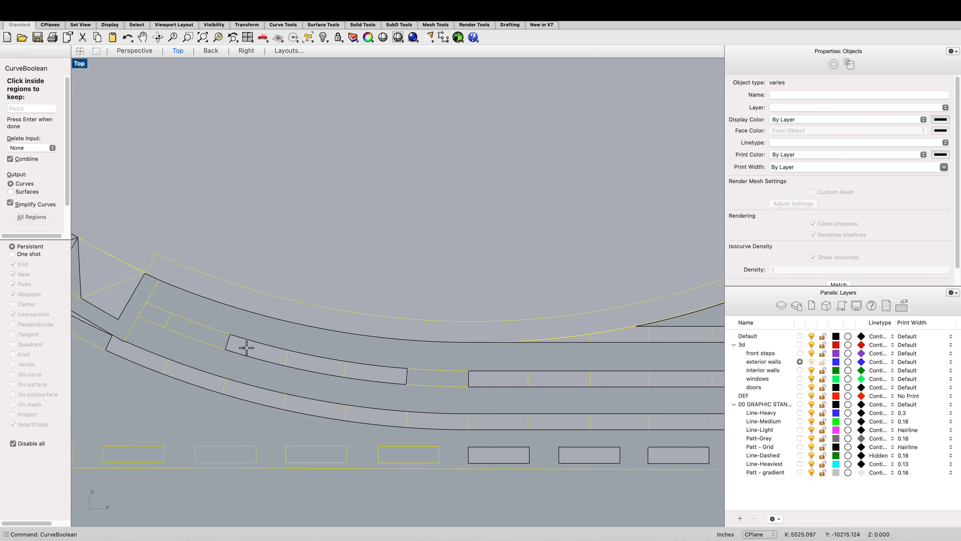
{"action": "left_click", "coordinate": [247, 348]}
{"action": "left_click", "coordinate": [367, 370]}
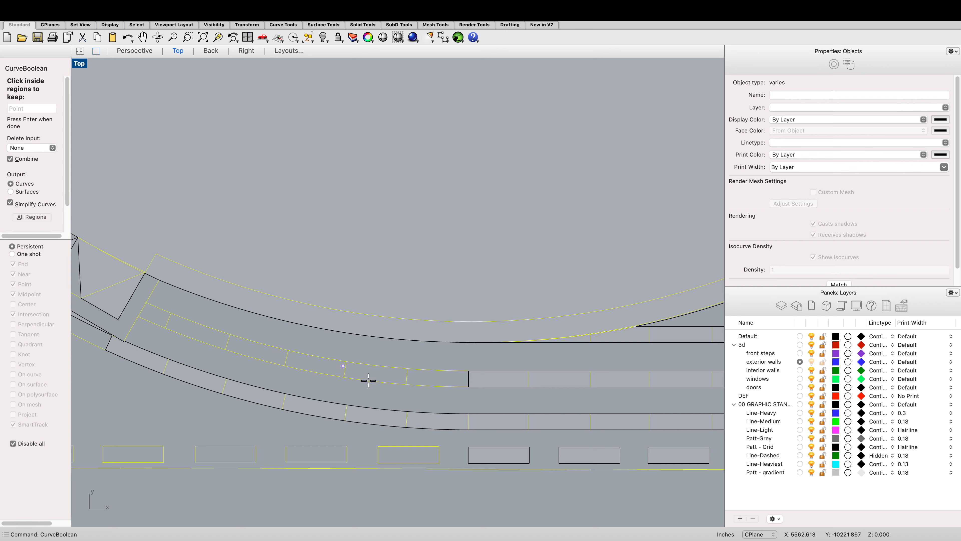
{"action": "left_click", "coordinate": [429, 427]}
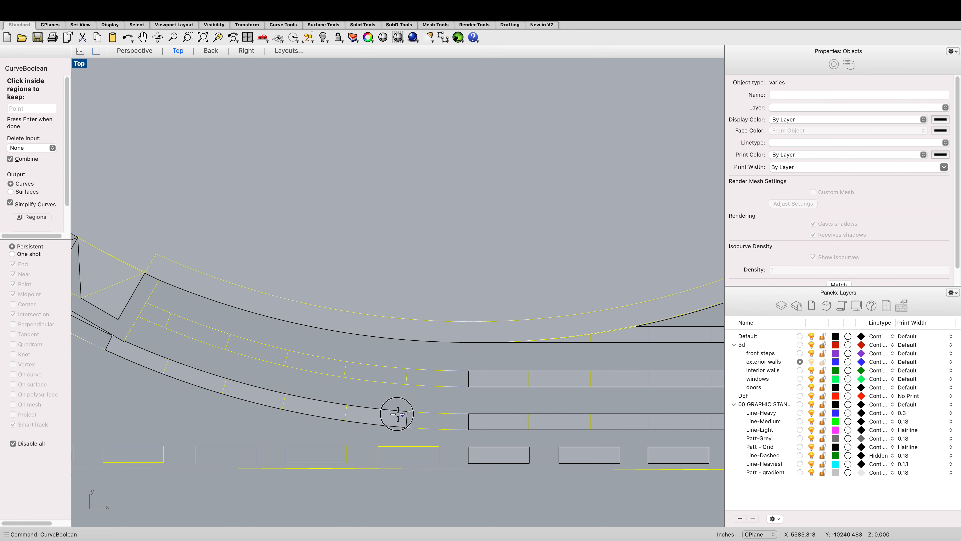
{"action": "left_click", "coordinate": [364, 412]}
{"action": "left_click", "coordinate": [308, 401]}
{"action": "left_click", "coordinate": [246, 390]}
{"action": "left_click", "coordinate": [193, 377]}
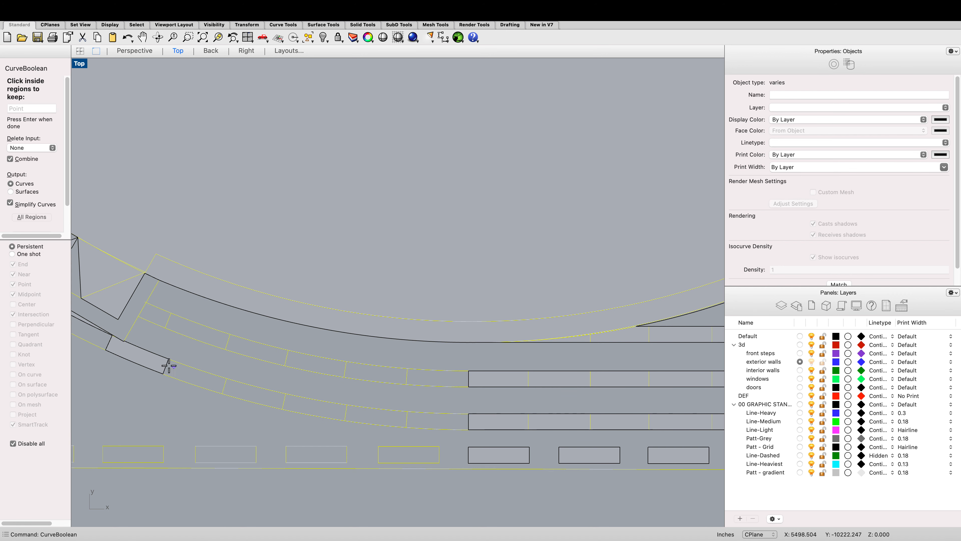
{"action": "left_click", "coordinate": [148, 357]}
Step: Add the right ends of the long step strips near the east wall to the kept regions
{"action": "scroll", "coordinate": [294, 347], "scroll_direction": "down", "scroll_amount": 5}
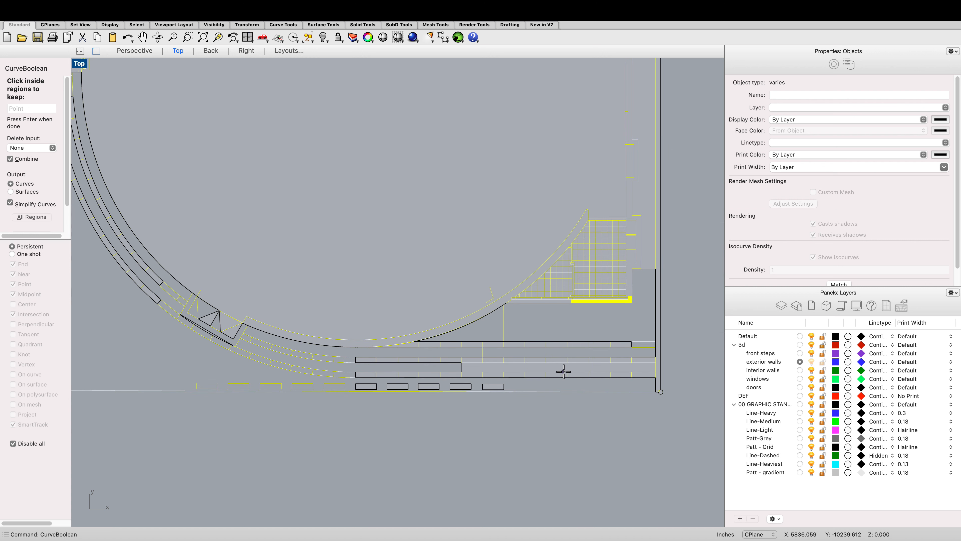
{"action": "left_click", "coordinate": [563, 368]}
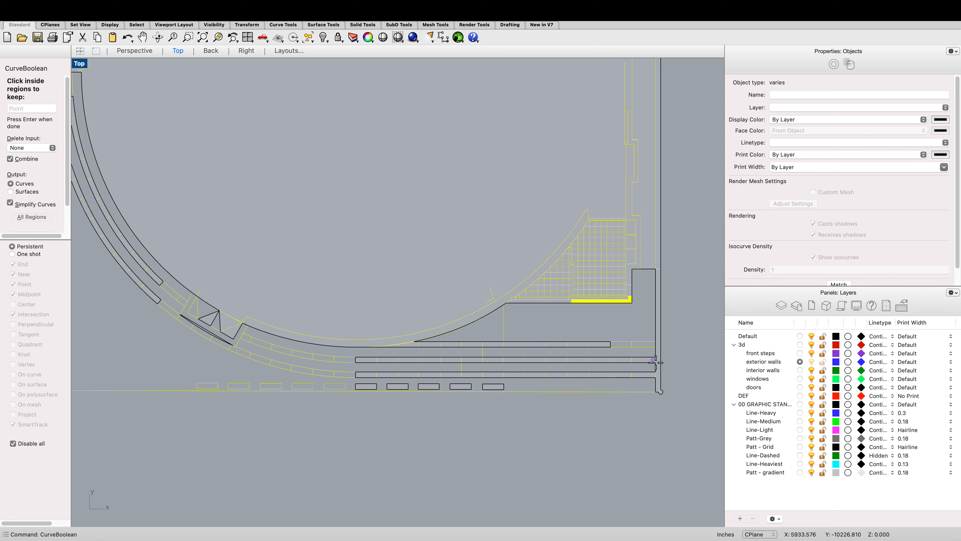
{"action": "left_click", "coordinate": [660, 370]}
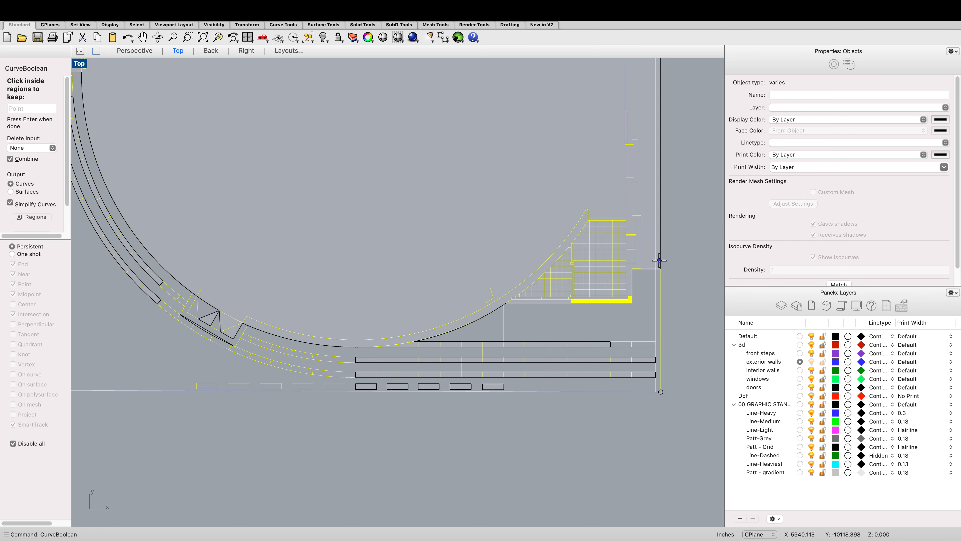
Step: Remove the step-strip segments beside the curved wall's lower end from the kept regions
{"action": "scroll", "coordinate": [656, 262], "scroll_direction": "down", "scroll_amount": 10}
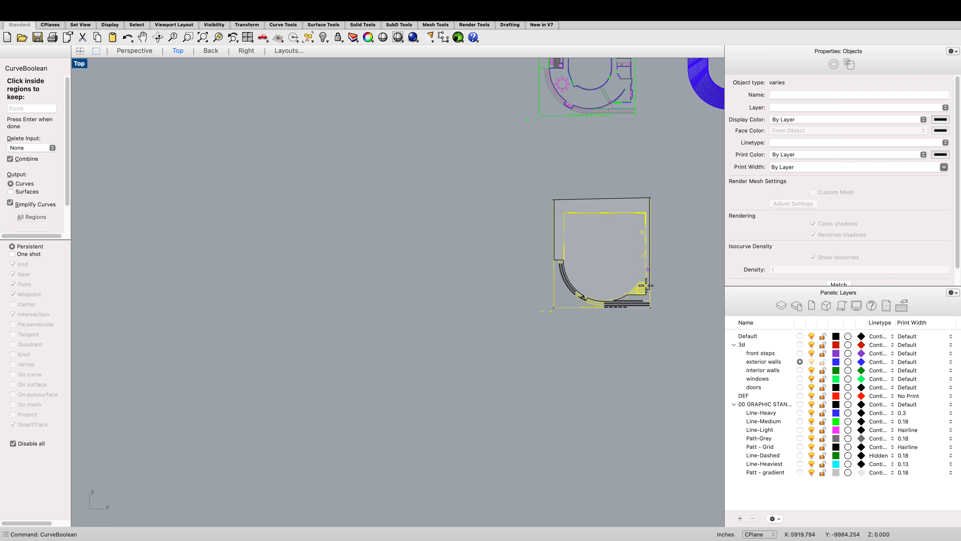
{"action": "scroll", "coordinate": [647, 285], "scroll_direction": "up", "scroll_amount": 15}
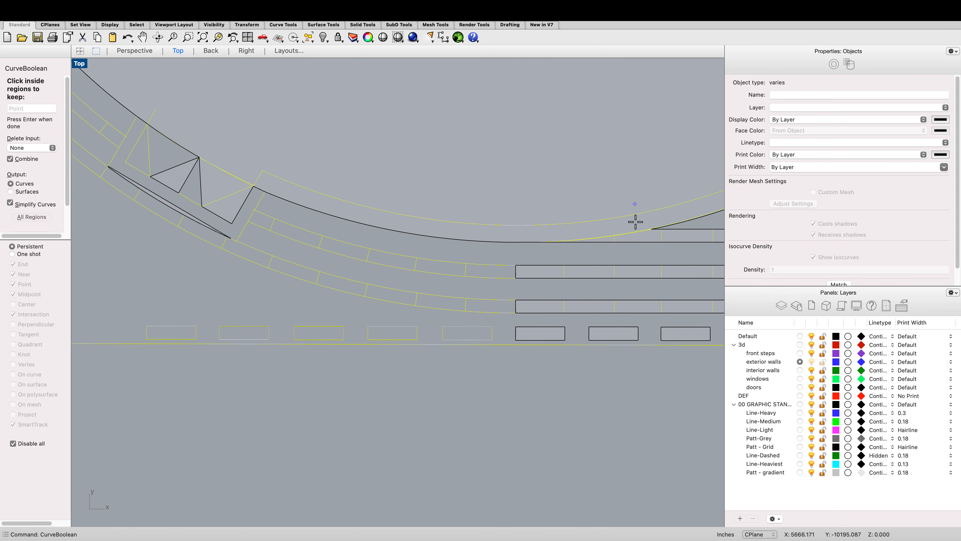
{"action": "left_click", "coordinate": [520, 336]}
{"action": "left_click", "coordinate": [530, 306]}
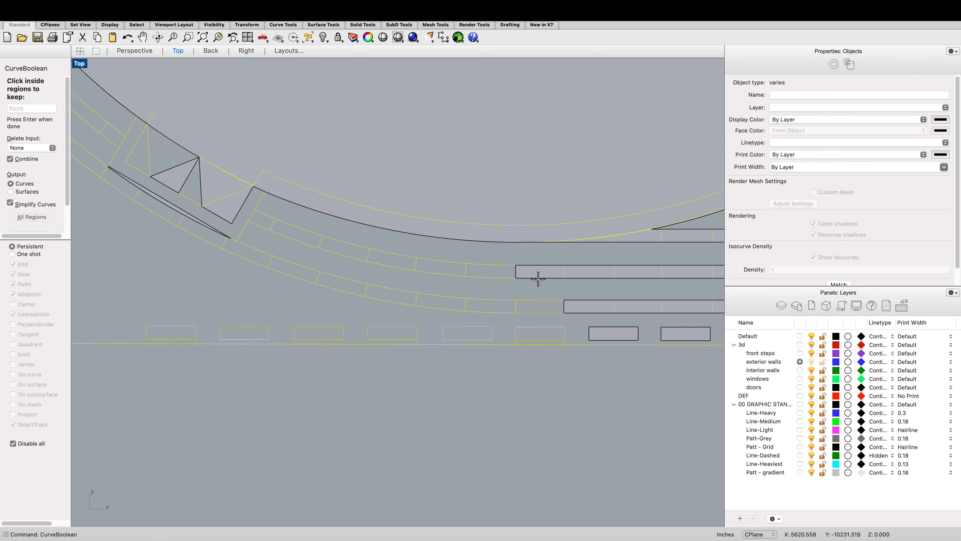
{"action": "left_click", "coordinate": [528, 272]}
{"action": "left_click", "coordinate": [576, 270]}
{"action": "left_click", "coordinate": [584, 308]}
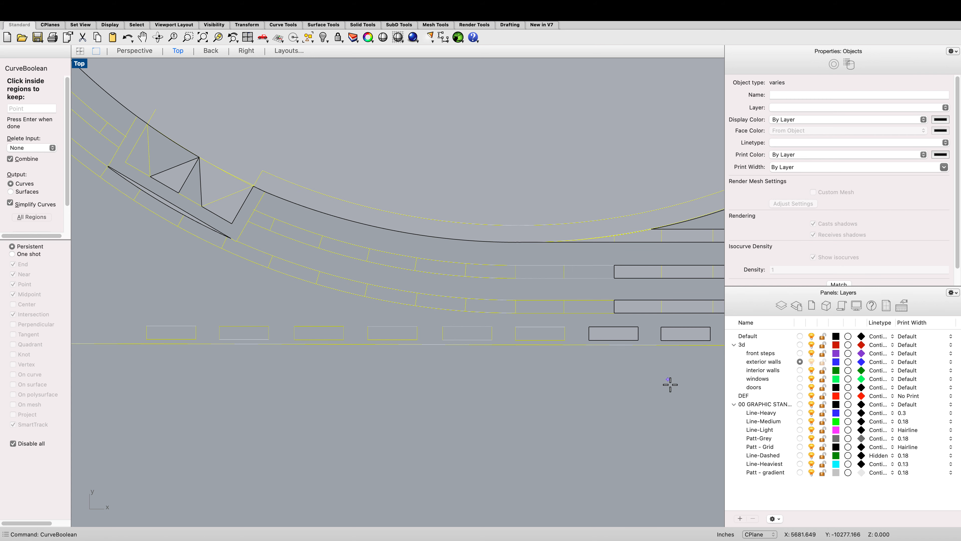
{"action": "left_click", "coordinate": [616, 327]}
Step: Remove the middle segment of the lowest long step strip and one small rectangle from the kept regions
{"action": "scroll", "coordinate": [628, 405], "scroll_direction": "down", "scroll_amount": 10}
{"action": "scroll", "coordinate": [612, 326], "scroll_direction": "up", "scroll_amount": 6}
{"action": "scroll", "coordinate": [612, 326], "scroll_direction": "up", "scroll_amount": 5}
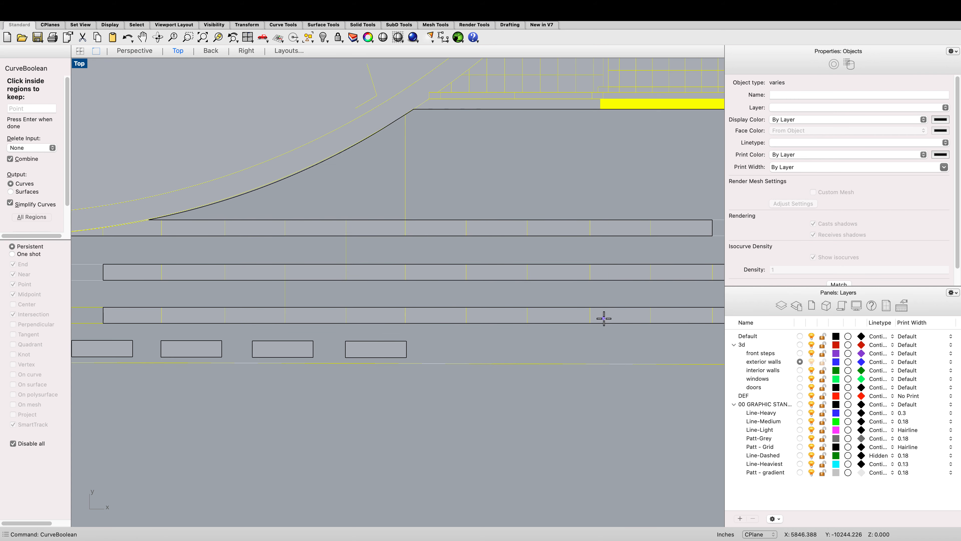
{"action": "left_click", "coordinate": [438, 317]}
{"action": "left_click", "coordinate": [392, 318]}
{"action": "left_click", "coordinate": [388, 348]}
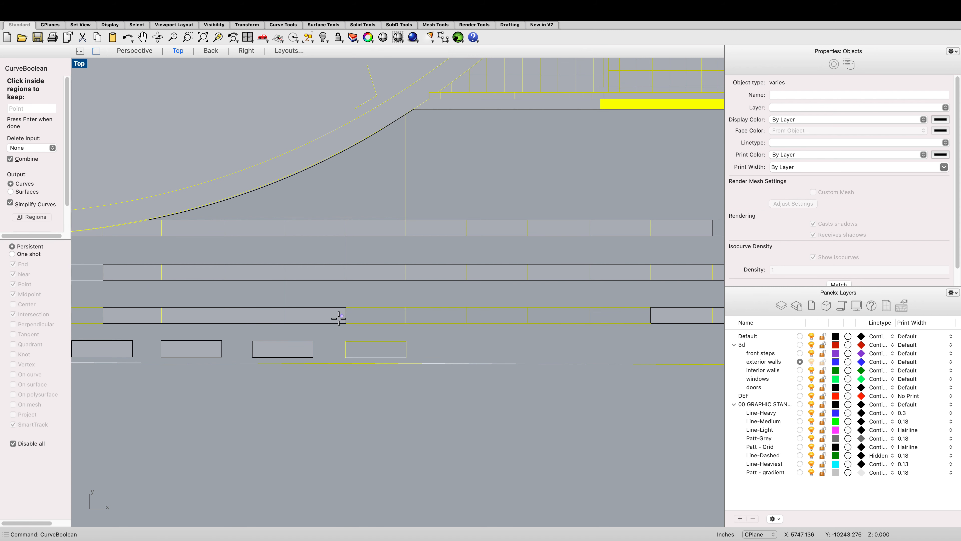
Step: Remove the remaining lowest strip segments and the small rectangles below them from the kept regions
{"action": "left_click", "coordinate": [321, 317]}
{"action": "left_click", "coordinate": [211, 316]}
{"action": "left_click", "coordinate": [242, 316]}
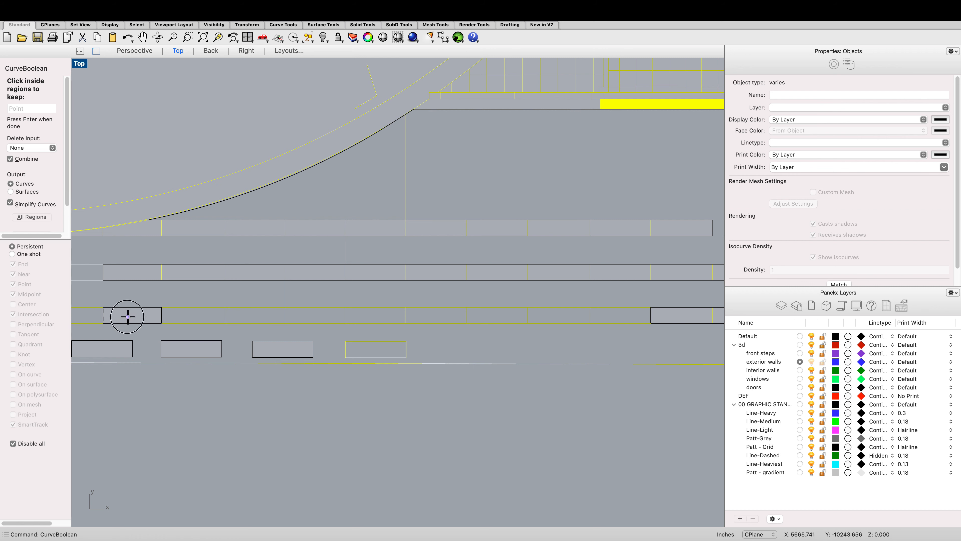
{"action": "left_click", "coordinate": [128, 316]}
{"action": "left_click", "coordinate": [115, 346]}
{"action": "left_click", "coordinate": [191, 345]}
{"action": "left_click", "coordinate": [288, 344]}
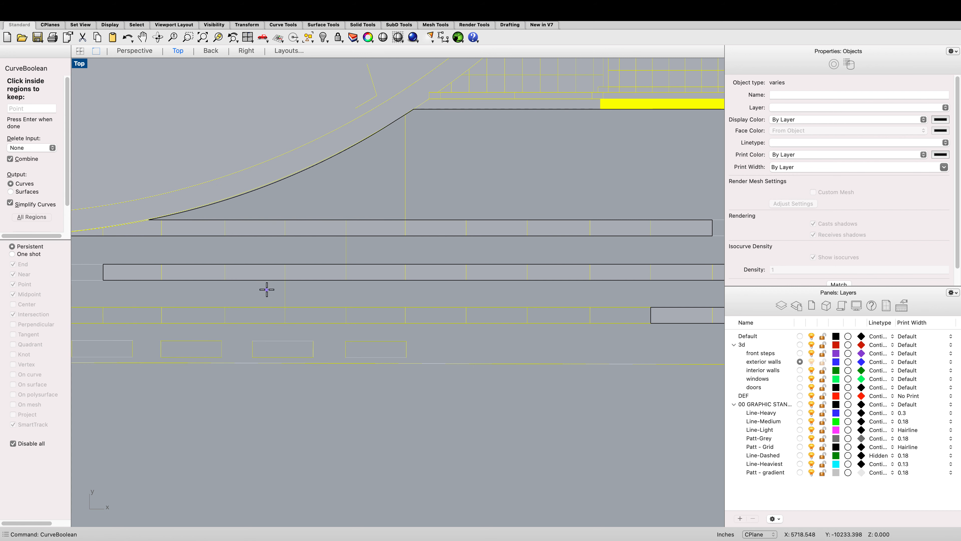
Step: Remove the left segments of the two upper step strips from the kept regions
{"action": "left_click", "coordinate": [258, 272]}
{"action": "left_click", "coordinate": [208, 269]}
{"action": "left_click", "coordinate": [146, 274]}
{"action": "left_click", "coordinate": [146, 229]}
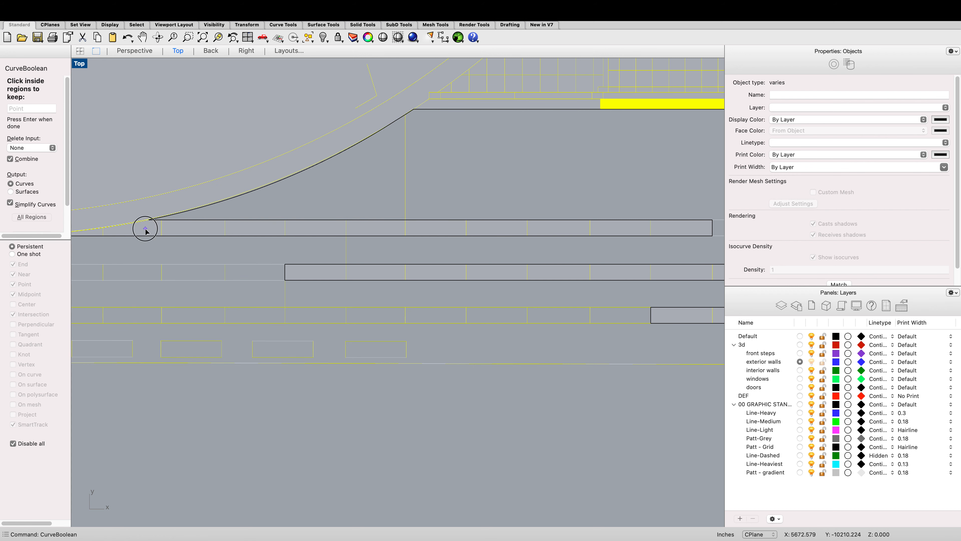
{"action": "left_click", "coordinate": [180, 229]}
{"action": "left_click", "coordinate": [232, 227]}
{"action": "left_click", "coordinate": [293, 227]}
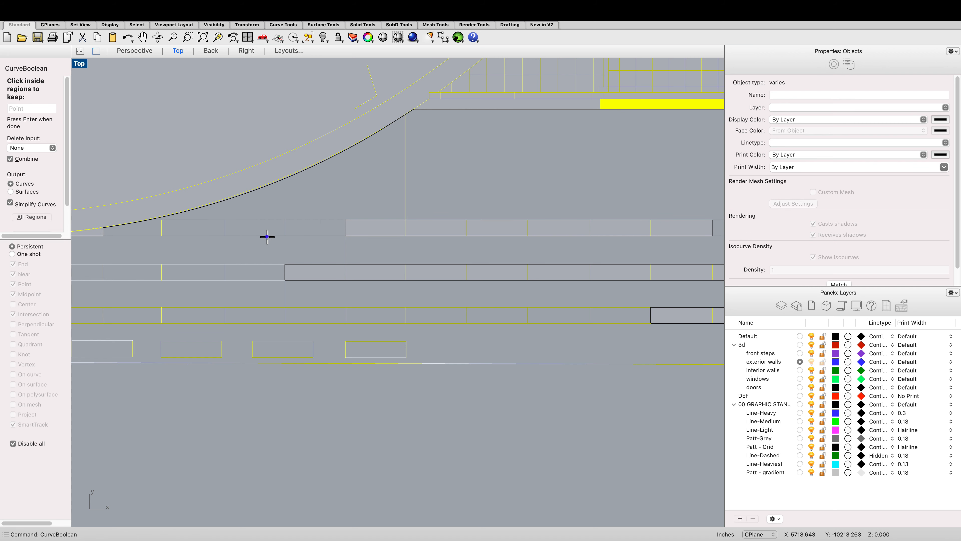
{"action": "left_click", "coordinate": [365, 228]}
{"action": "left_click", "coordinate": [431, 227]}
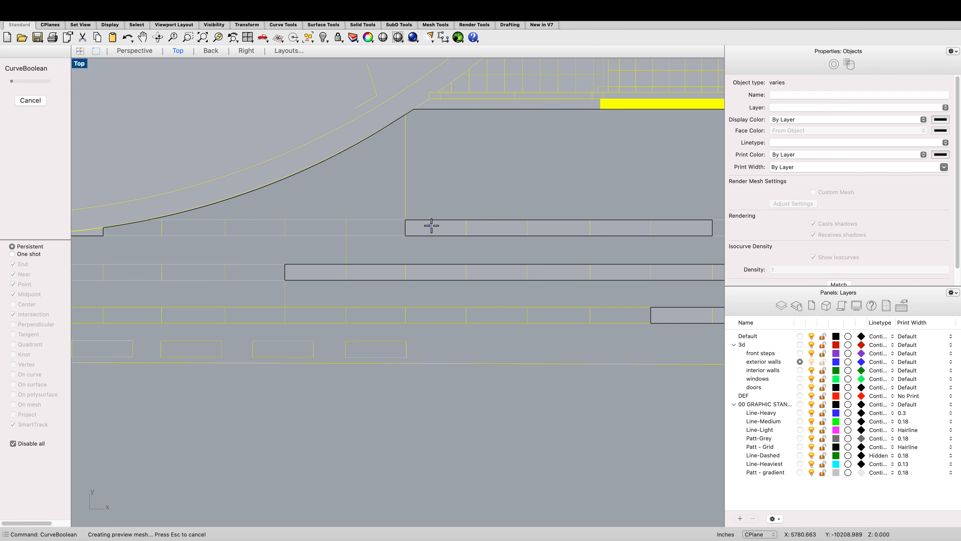
Step: Remove the right segments of the upper step strip from the kept regions
{"action": "left_click", "coordinate": [508, 227]}
{"action": "left_click", "coordinate": [541, 228]}
{"action": "left_click", "coordinate": [617, 224]}
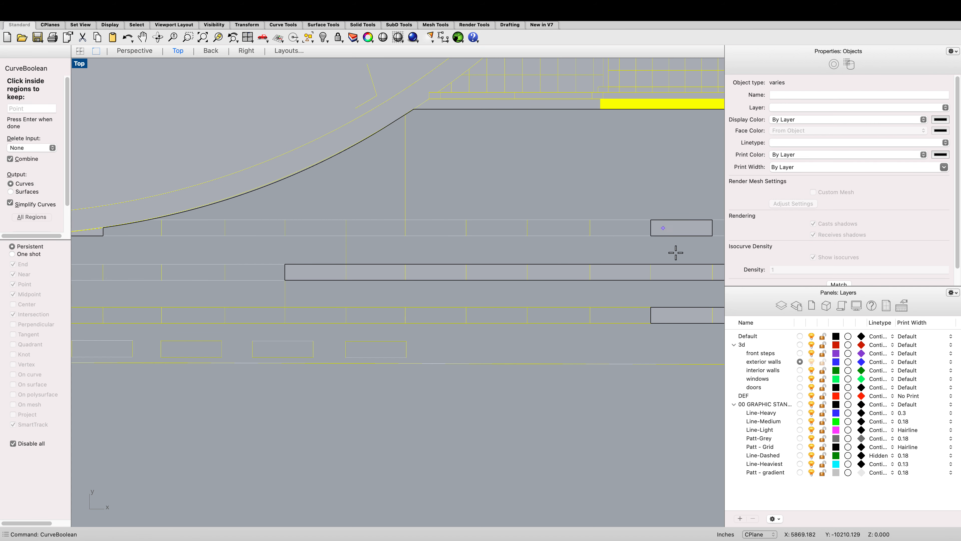
Step: Remove the remaining segments of the middle step strip from the kept regions
{"action": "left_click", "coordinate": [681, 272]}
{"action": "left_click", "coordinate": [622, 271]}
{"action": "left_click", "coordinate": [576, 272]}
{"action": "left_click", "coordinate": [500, 271]}
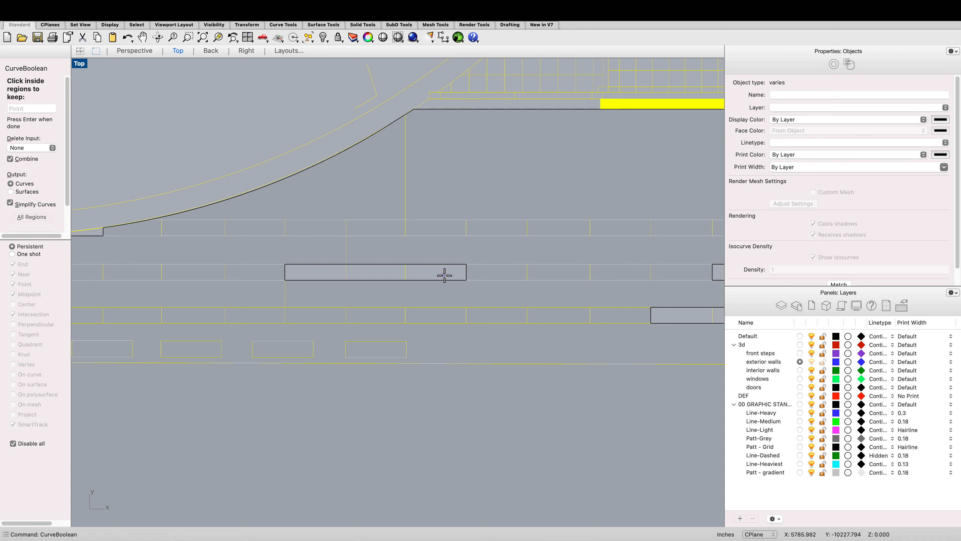
{"action": "left_click", "coordinate": [444, 275]}
{"action": "left_click", "coordinate": [381, 273]}
{"action": "left_click", "coordinate": [322, 272]}
Step: Remove the last step-strip segments near the plan's lower right corner from the kept regions
{"action": "scroll", "coordinate": [332, 251], "scroll_direction": "down", "scroll_amount": 5}
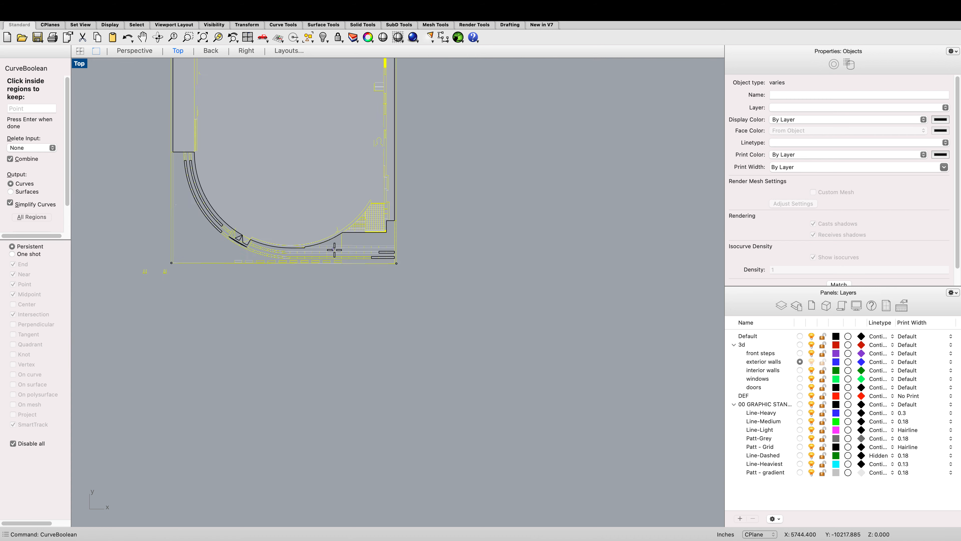
{"action": "scroll", "coordinate": [334, 250], "scroll_direction": "up", "scroll_amount": 5}
{"action": "left_click", "coordinate": [463, 273]}
{"action": "left_click", "coordinate": [410, 273]}
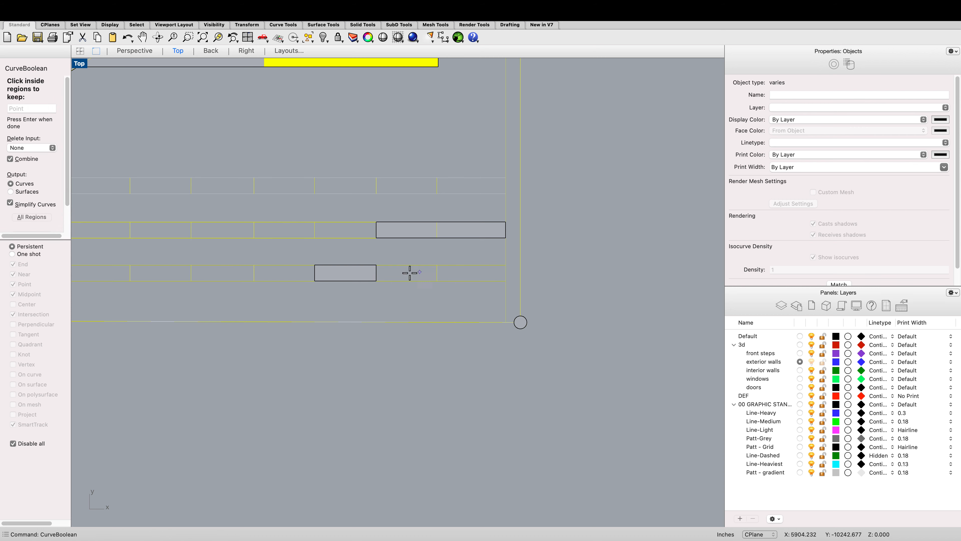
{"action": "left_click", "coordinate": [357, 274]}
{"action": "left_click", "coordinate": [416, 232]}
{"action": "left_click", "coordinate": [464, 230]}
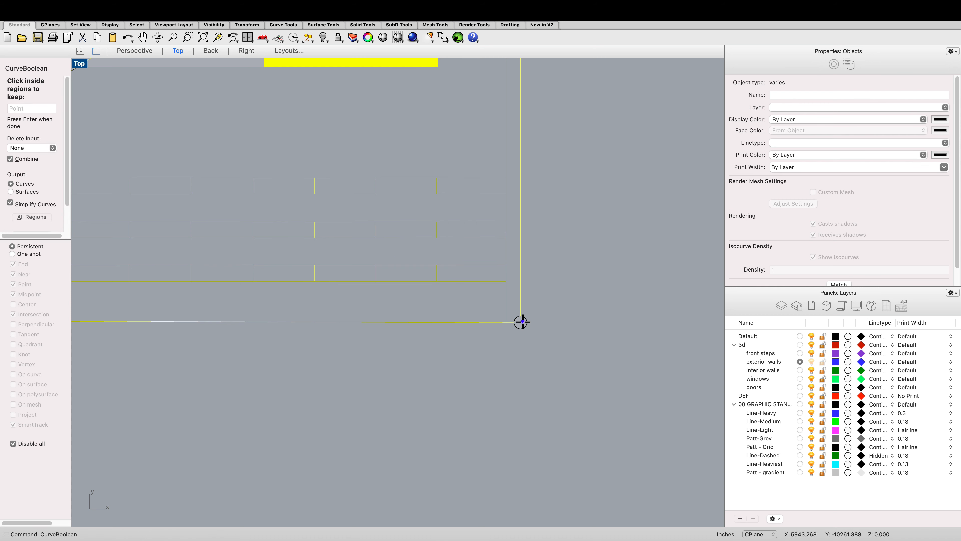
Step: Remove the small triangular pieces beside the curved wall's lower end and finish the curve boolean
{"action": "scroll", "coordinate": [573, 325], "scroll_direction": "down", "scroll_amount": 5}
{"action": "scroll", "coordinate": [291, 265], "scroll_direction": "up", "scroll_amount": 5}
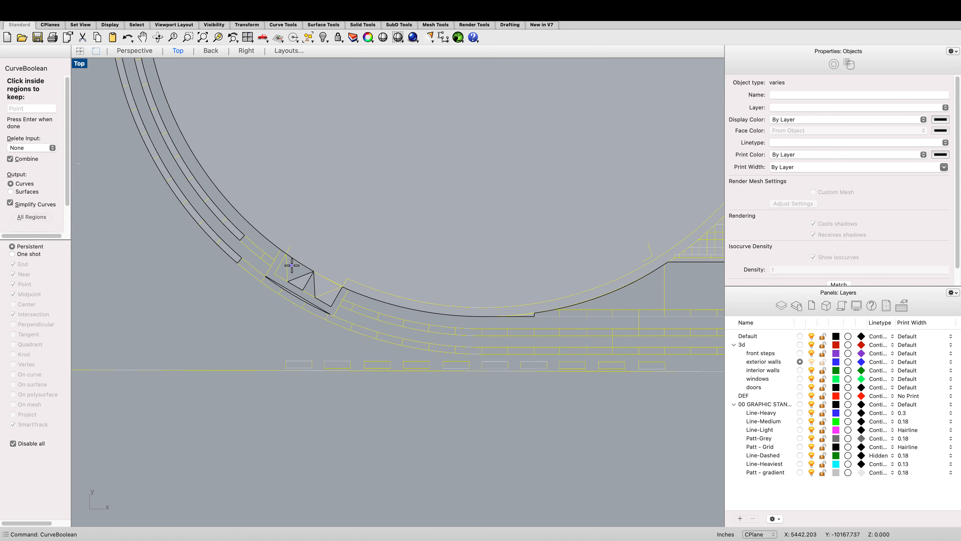
{"action": "scroll", "coordinate": [326, 282], "scroll_direction": "up", "scroll_amount": 4}
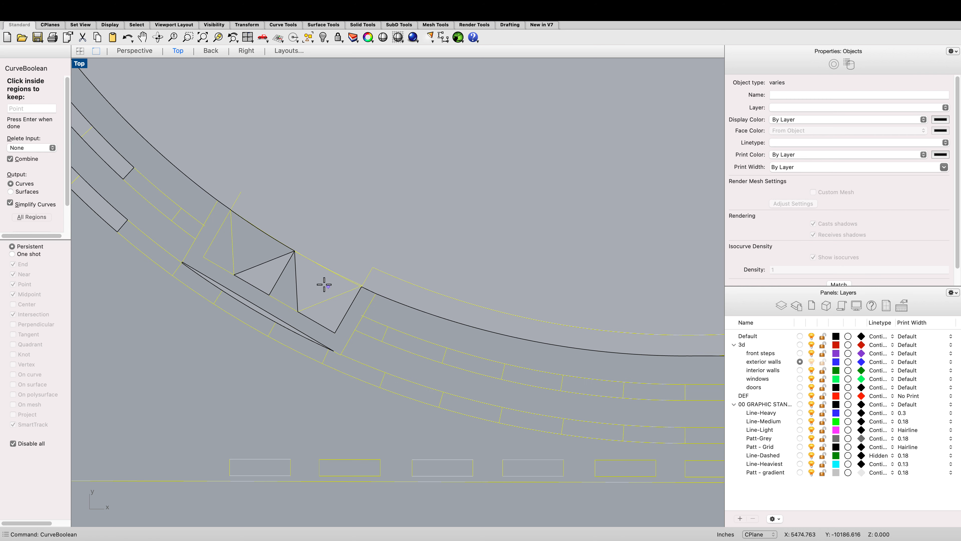
{"action": "left_click", "coordinate": [326, 286]}
{"action": "left_click", "coordinate": [329, 306]}
{"action": "left_click", "coordinate": [275, 275]}
{"action": "left_click", "coordinate": [261, 311]}
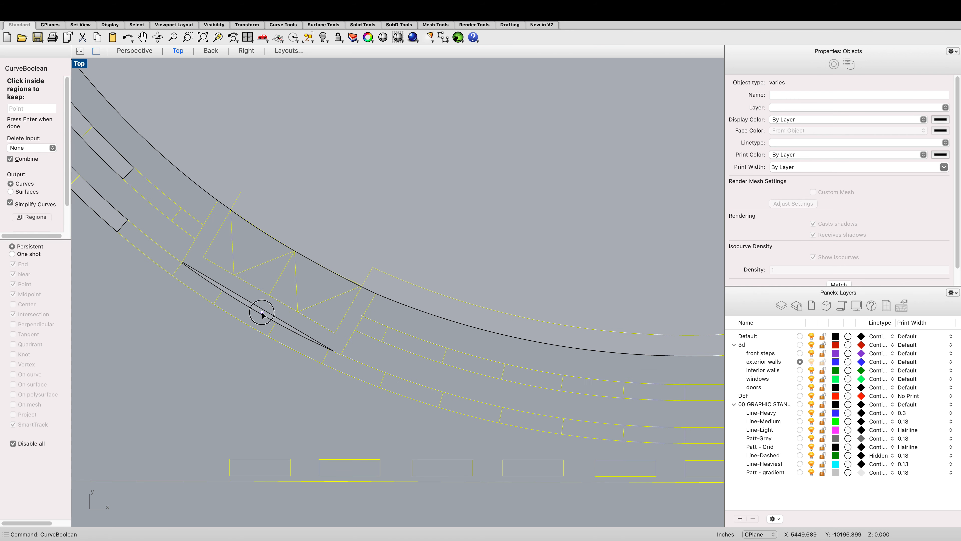
{"action": "scroll", "coordinate": [357, 282], "scroll_direction": "down", "scroll_amount": 1}
{"action": "scroll", "coordinate": [357, 281], "scroll_direction": "down", "scroll_amount": 6}
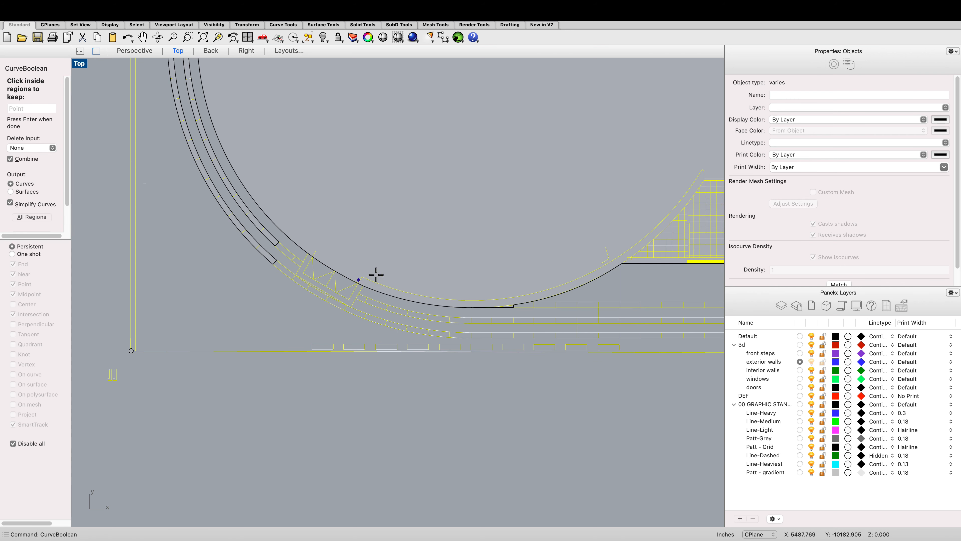
{"action": "scroll", "coordinate": [440, 263], "scroll_direction": "up", "scroll_amount": 1}
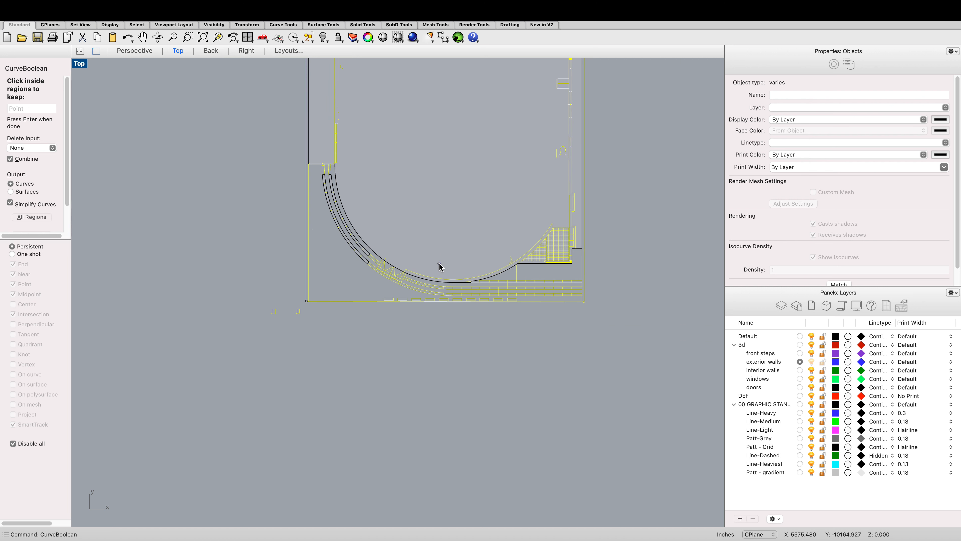
{"action": "key", "text": "Return"}
Step: Extrude the six closed exterior-wall curves 5 units with ExtrudeCrv
{"action": "scroll", "coordinate": [561, 178], "scroll_direction": "down", "scroll_amount": 3}
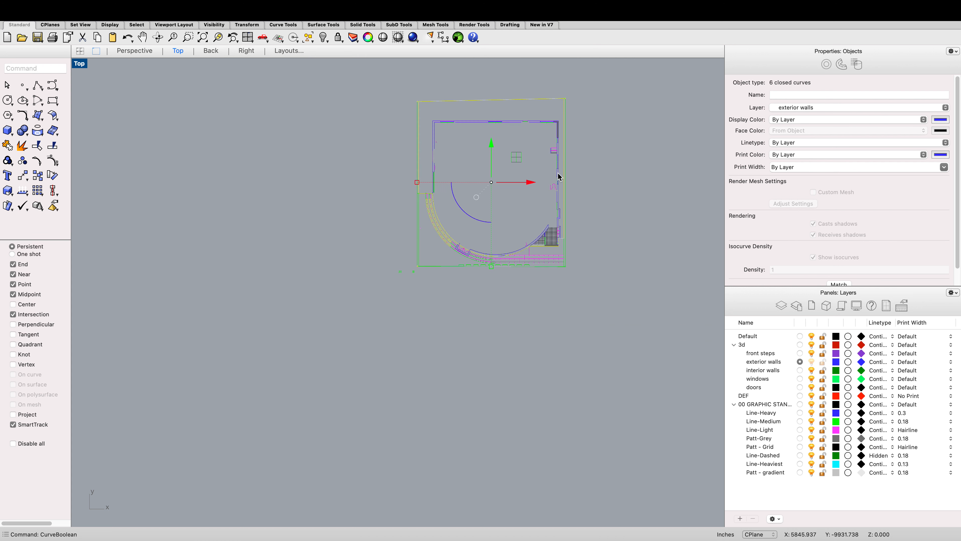
{"action": "scroll", "coordinate": [562, 172], "scroll_direction": "up", "scroll_amount": 2}
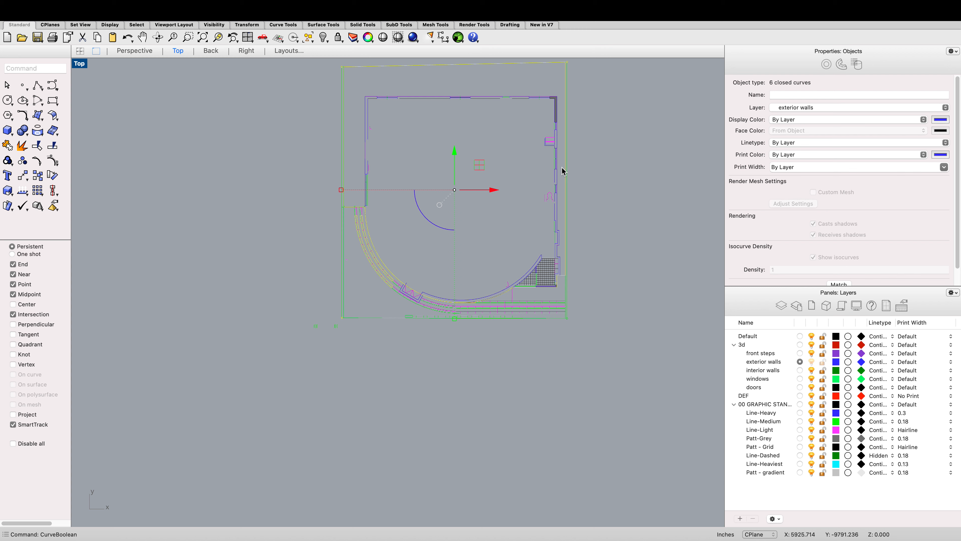
{"action": "scroll", "coordinate": [521, 133], "scroll_direction": "down", "scroll_amount": 2}
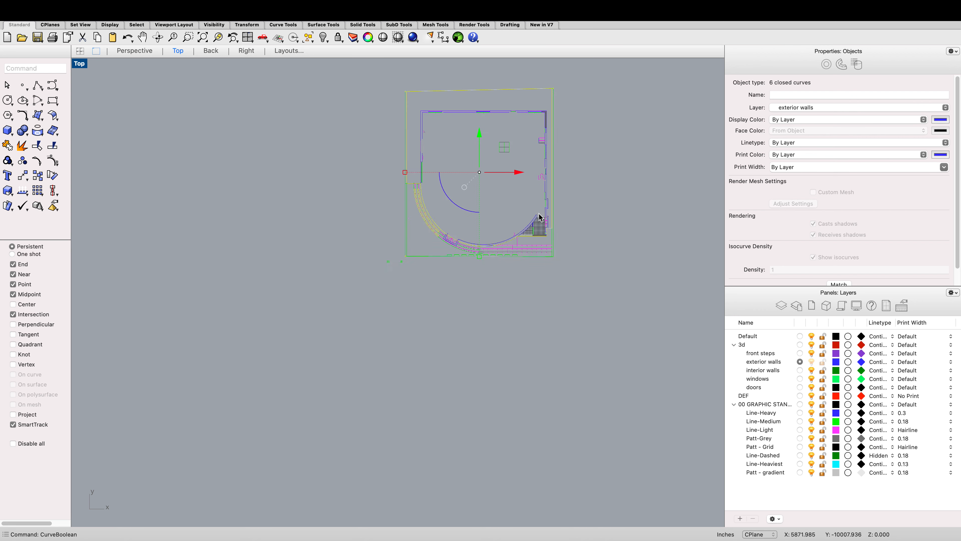
{"action": "scroll", "coordinate": [511, 262], "scroll_direction": "up", "scroll_amount": 8}
{"action": "scroll", "coordinate": [502, 287], "scroll_direction": "down", "scroll_amount": 6}
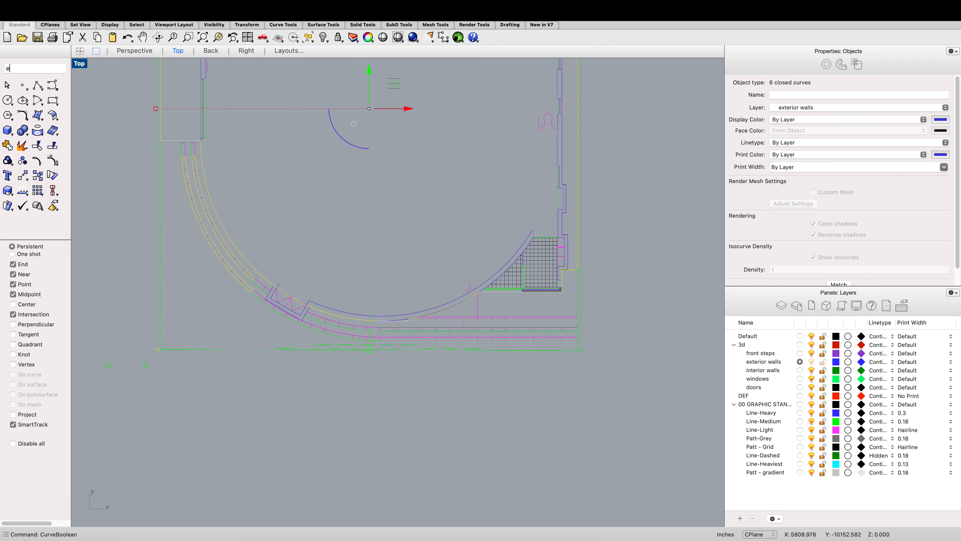
{"action": "type", "text": "udeCrv"}
{"action": "key", "text": "Return"}
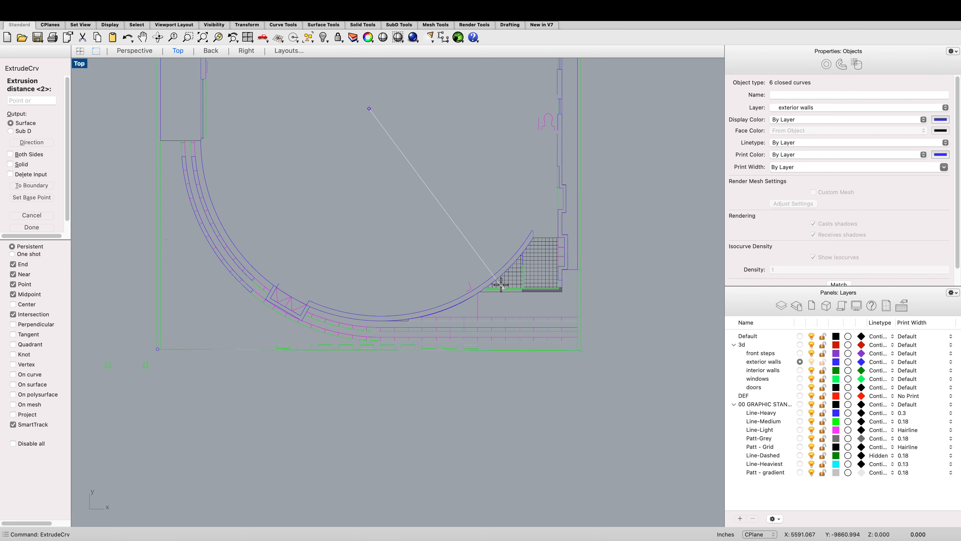
{"action": "type", "text": "5"}
{"action": "key", "text": "Return"}
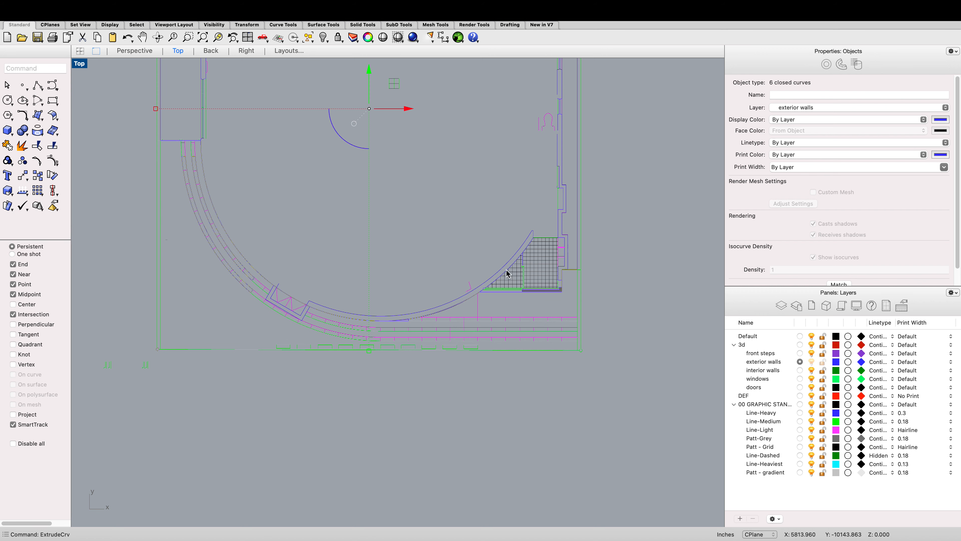
Step: Delete the three unwanted extrusions at the curved wall's end in the perspective view
{"action": "left_click", "coordinate": [140, 52]}
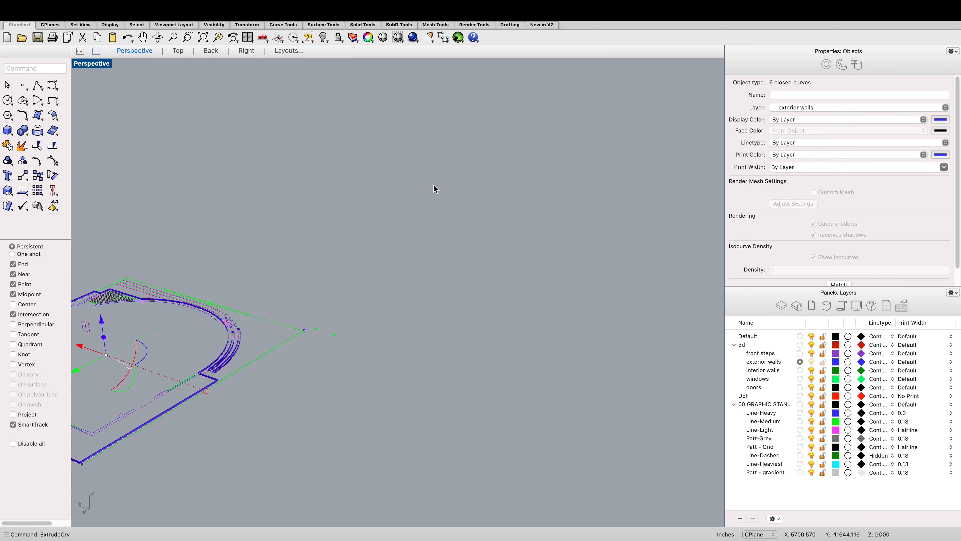
{"action": "scroll", "coordinate": [212, 318], "scroll_direction": "down", "scroll_amount": 4}
{"action": "scroll", "coordinate": [204, 322], "scroll_direction": "up", "scroll_amount": 6}
{"action": "left_click", "coordinate": [252, 345]}
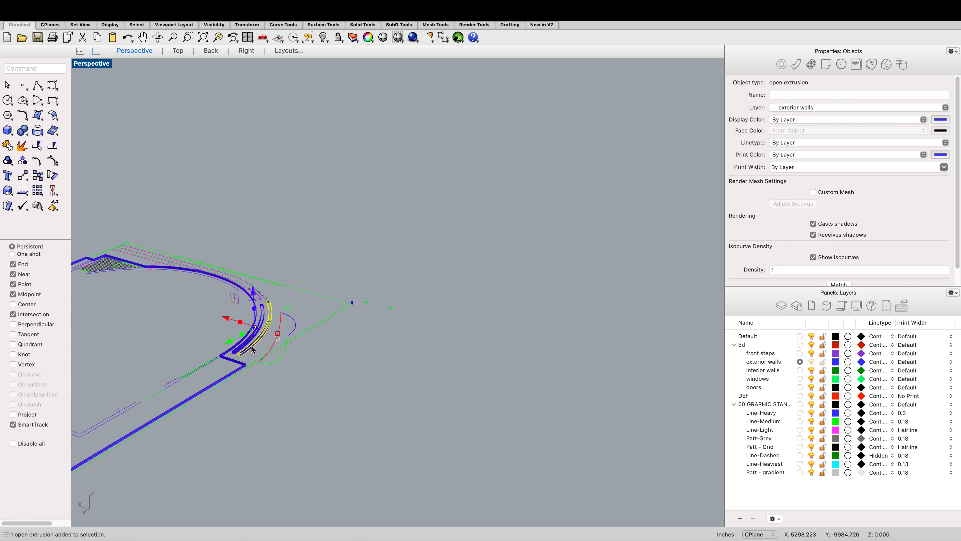
{"action": "key", "text": "Delete"}
{"action": "left_click", "coordinate": [256, 343]}
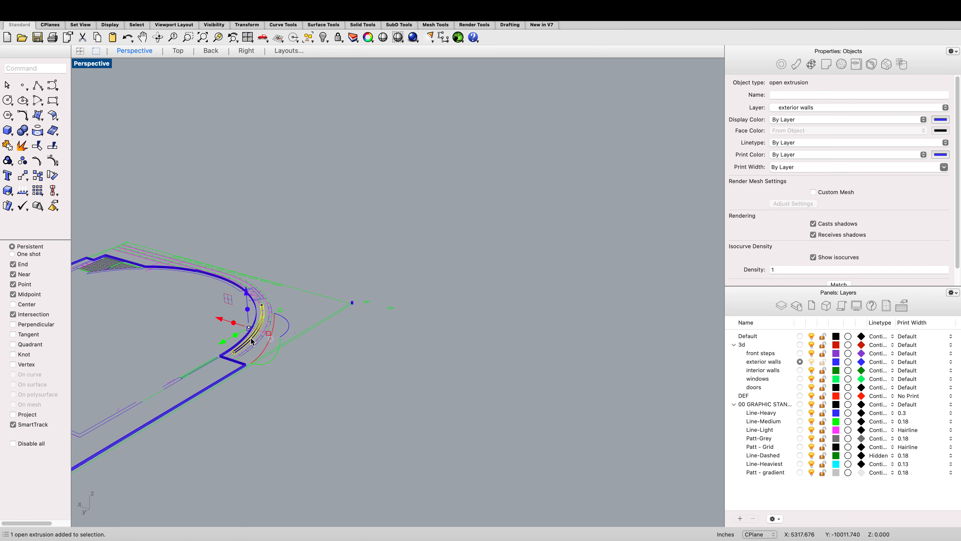
{"action": "key", "text": "Delete"}
{"action": "left_click", "coordinate": [352, 302]}
{"action": "key", "text": "Delete"}
Step: Cap the open exterior-wall extrusion into a closed solid
{"action": "scroll", "coordinate": [383, 269], "scroll_direction": "down", "scroll_amount": 1}
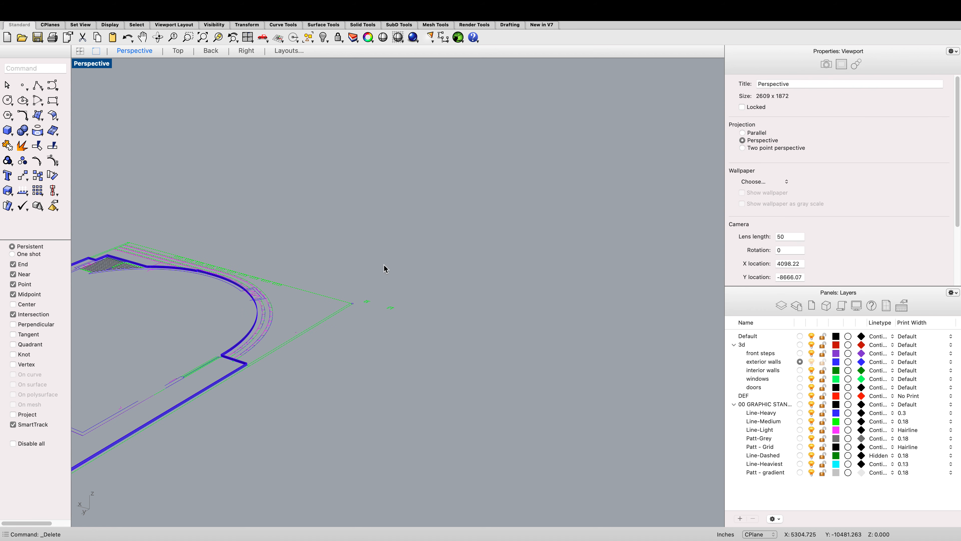
{"action": "scroll", "coordinate": [154, 262], "scroll_direction": "up", "scroll_amount": 3}
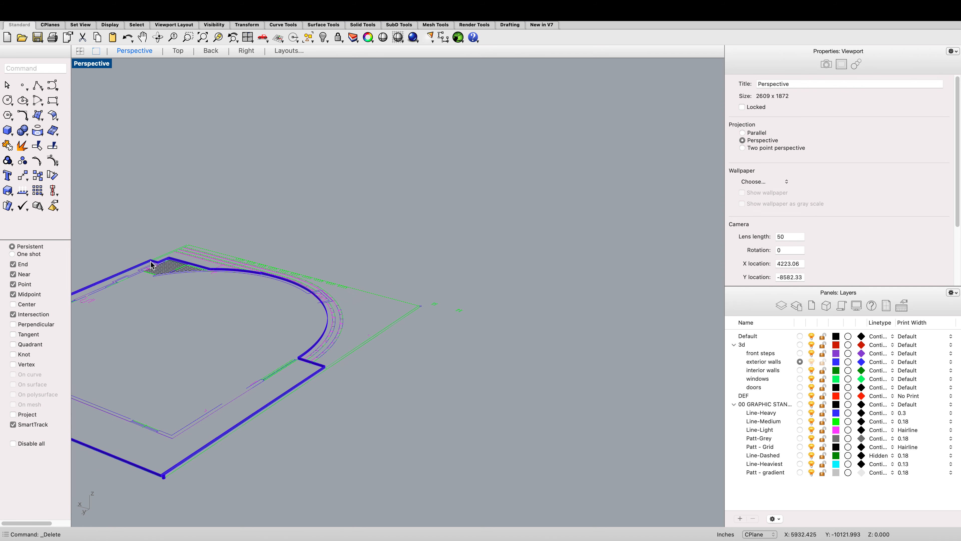
{"action": "left_click", "coordinate": [151, 264]}
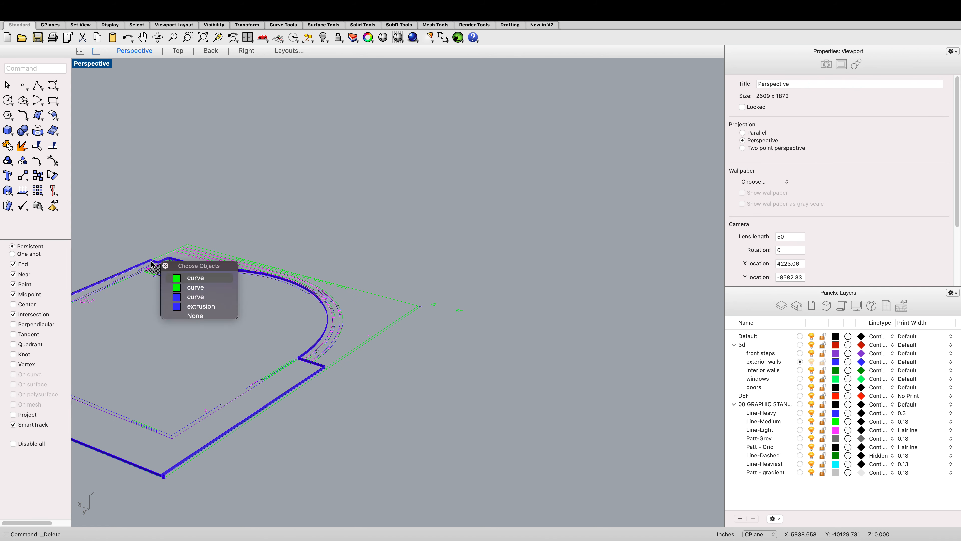
{"action": "left_click", "coordinate": [182, 309]}
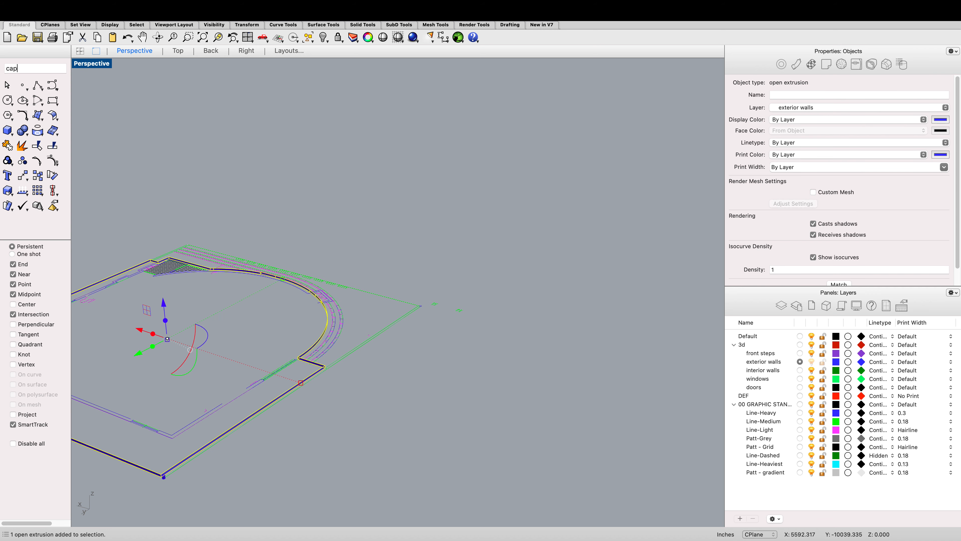
{"action": "key", "text": "Return"}
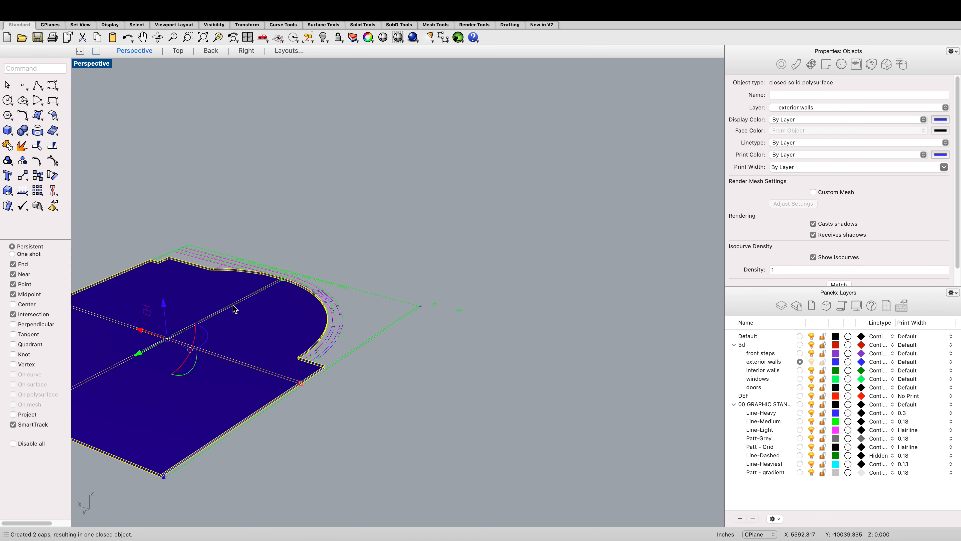
Step: Show the hidden objects and hide the capped exterior-wall solid
{"action": "type", "text": "Show"}
{"action": "key", "text": "Return"}
{"action": "scroll", "coordinate": [234, 309], "scroll_direction": "down", "scroll_amount": 5}
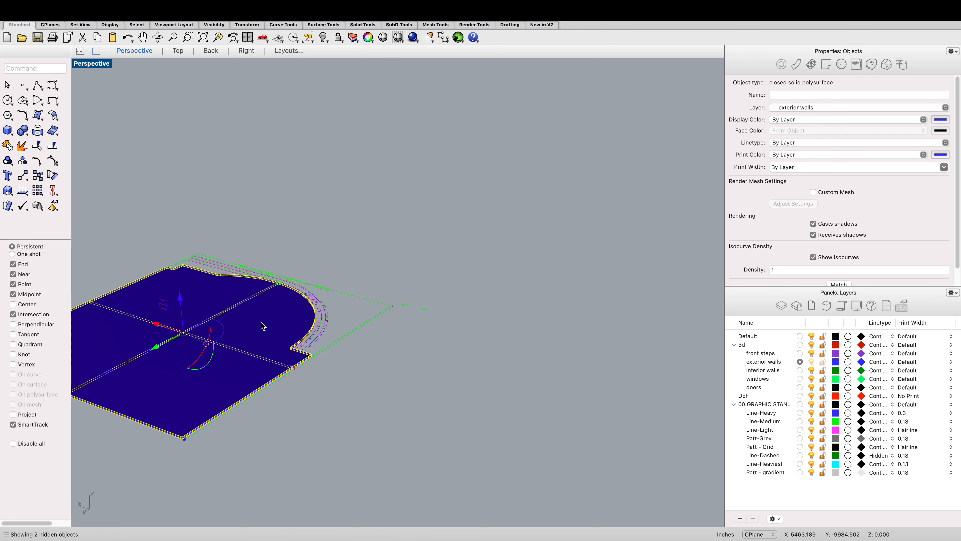
{"action": "type", "text": "Hide"}
{"action": "key", "text": "Return"}
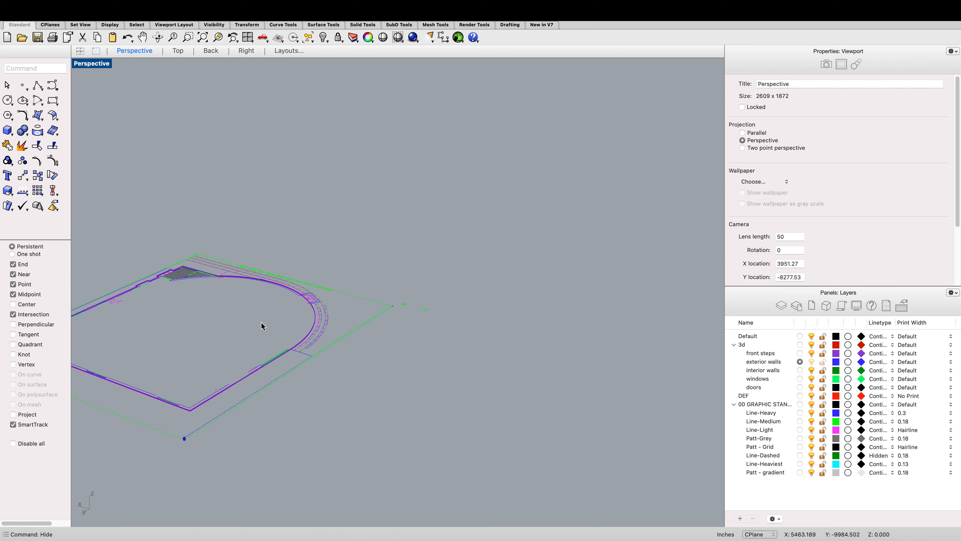
Step: Orbit and zoom the perspective view to examine the revealed wall solid and floor surfaces
{"action": "scroll", "coordinate": [263, 326], "scroll_direction": "up", "scroll_amount": 5}
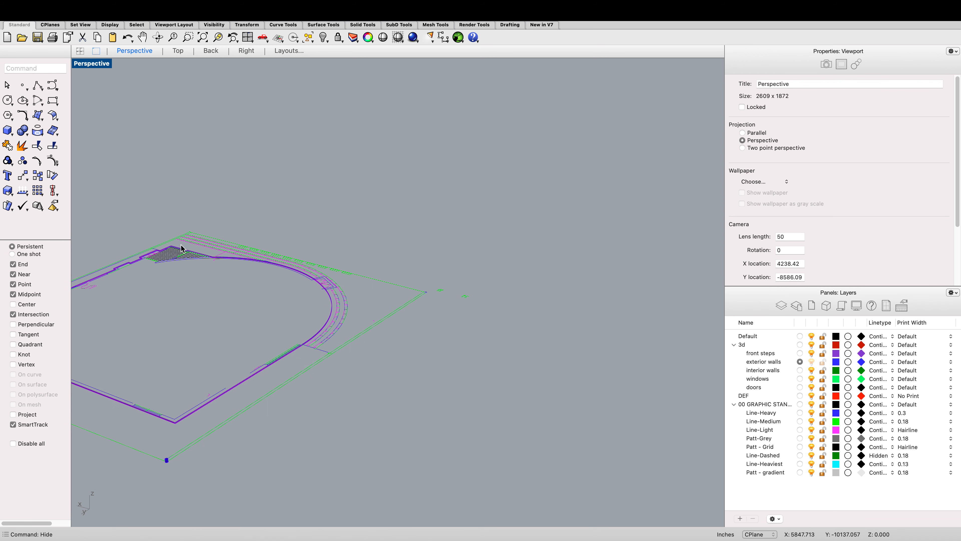
{"action": "scroll", "coordinate": [192, 146], "scroll_direction": "down", "scroll_amount": 1}
{"action": "scroll", "coordinate": [111, 276], "scroll_direction": "up", "scroll_amount": 1}
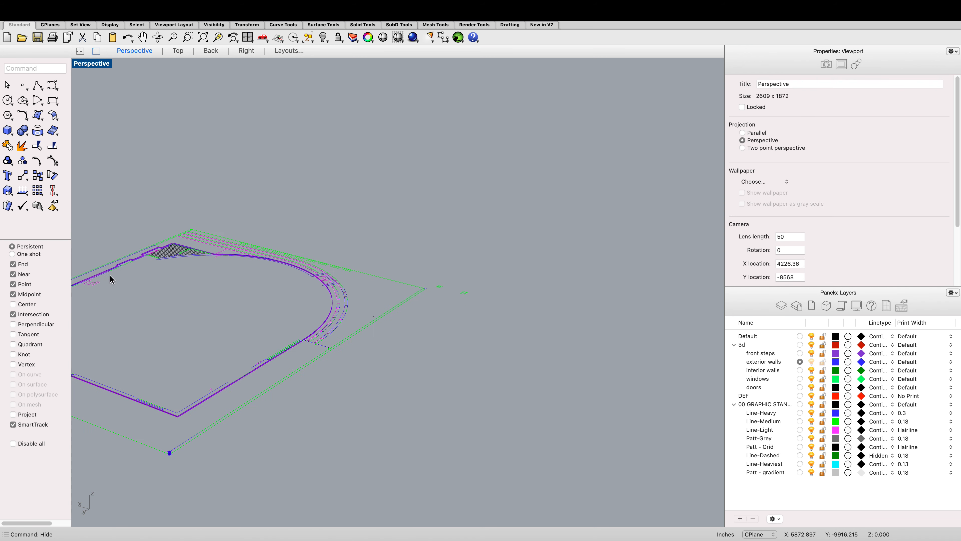
{"action": "left_click", "coordinate": [122, 258]}
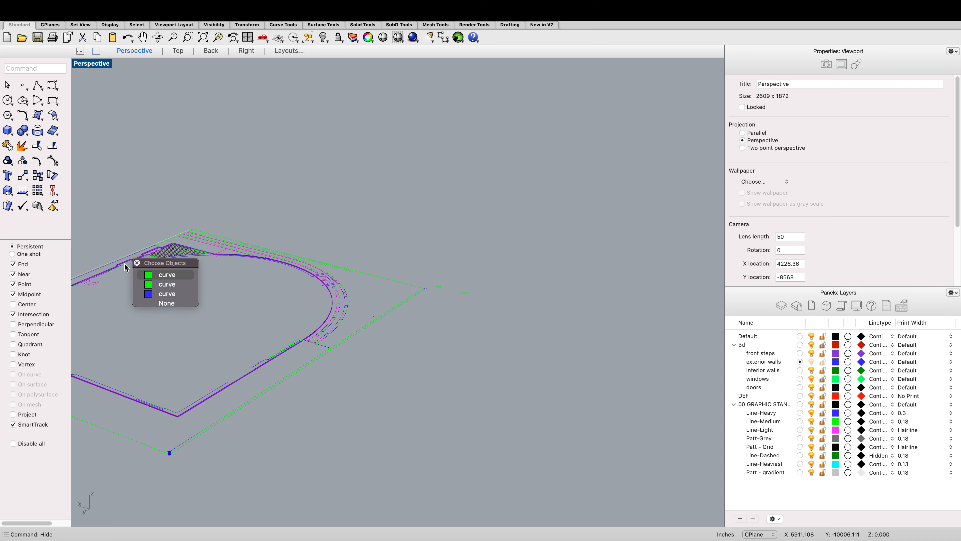
{"action": "left_click", "coordinate": [127, 292]}
{"action": "scroll", "coordinate": [111, 273], "scroll_direction": "down", "scroll_amount": 4}
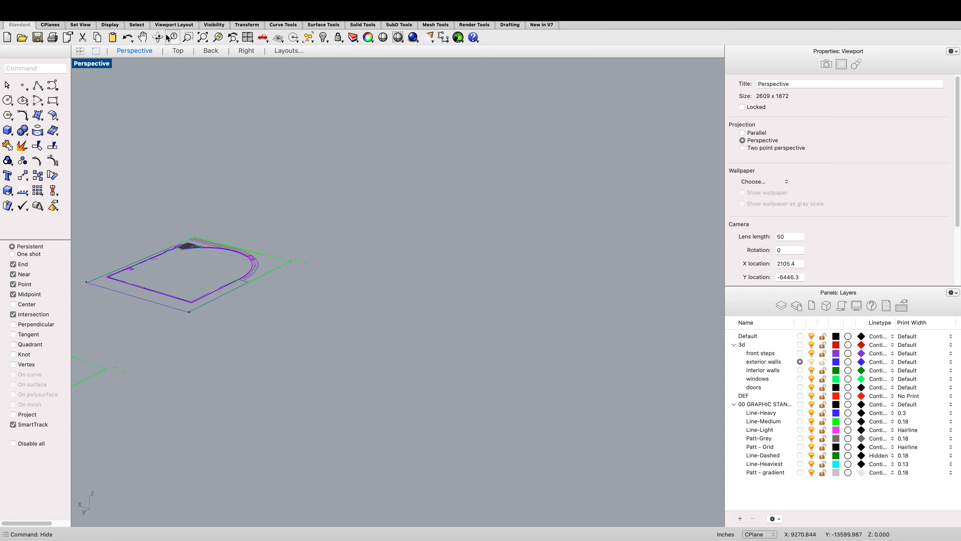
{"action": "left_click", "coordinate": [158, 37]}
{"action": "left_click_drag", "start_coordinate": [264, 252], "coordinate": [232, 257]}
{"action": "scroll", "coordinate": [320, 254], "scroll_direction": "up", "scroll_amount": 6}
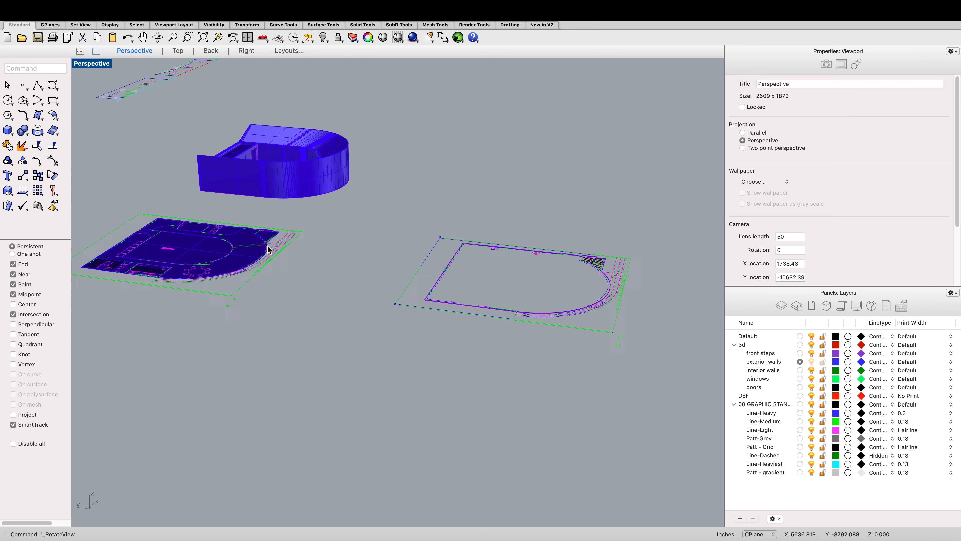
{"action": "left_click", "coordinate": [240, 249]}
{"action": "left_click", "coordinate": [282, 274]}
Step: Try to cap the open front-steps extrusion into a closed solid
{"action": "scroll", "coordinate": [275, 257], "scroll_direction": "down", "scroll_amount": 2}
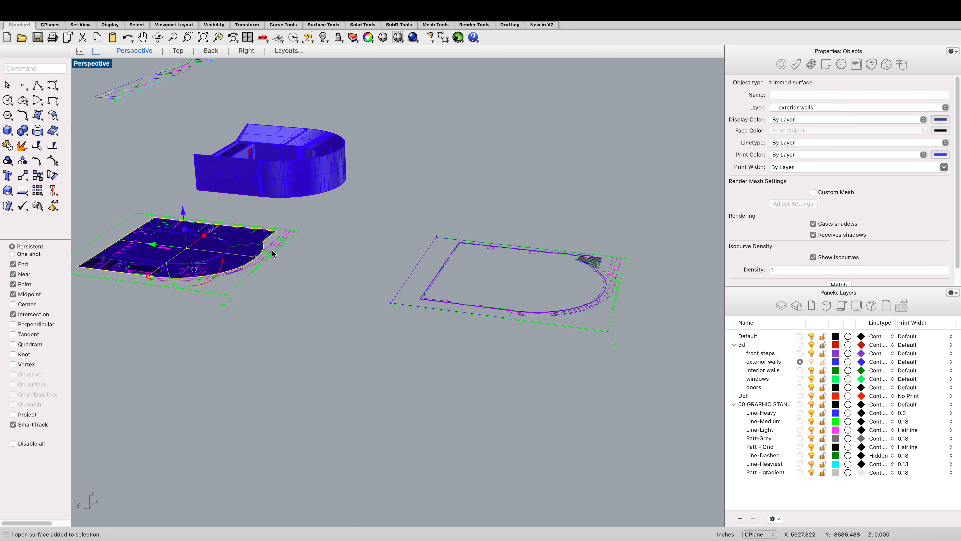
{"action": "scroll", "coordinate": [341, 270], "scroll_direction": "down", "scroll_amount": 4}
{"action": "scroll", "coordinate": [393, 235], "scroll_direction": "up", "scroll_amount": 8}
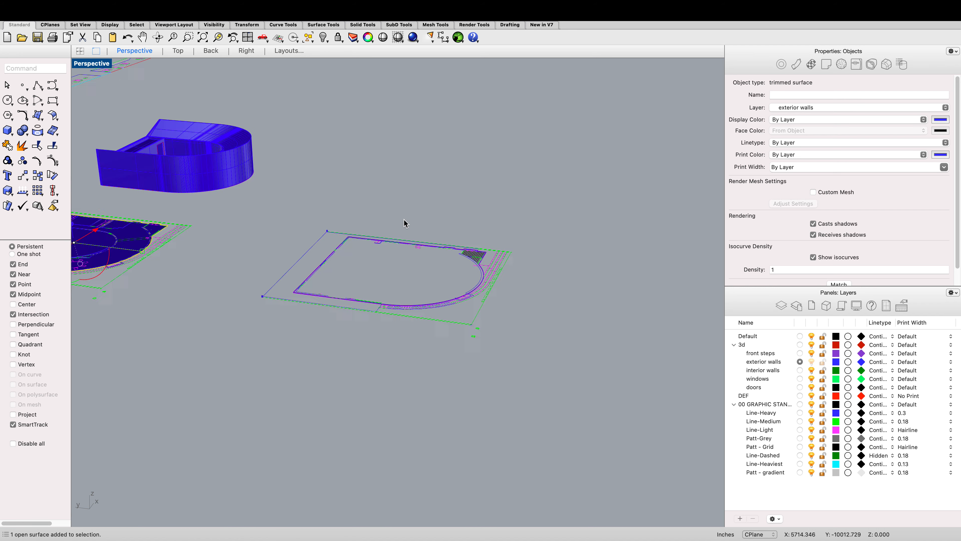
{"action": "scroll", "coordinate": [374, 261], "scroll_direction": "up", "scroll_amount": 3}
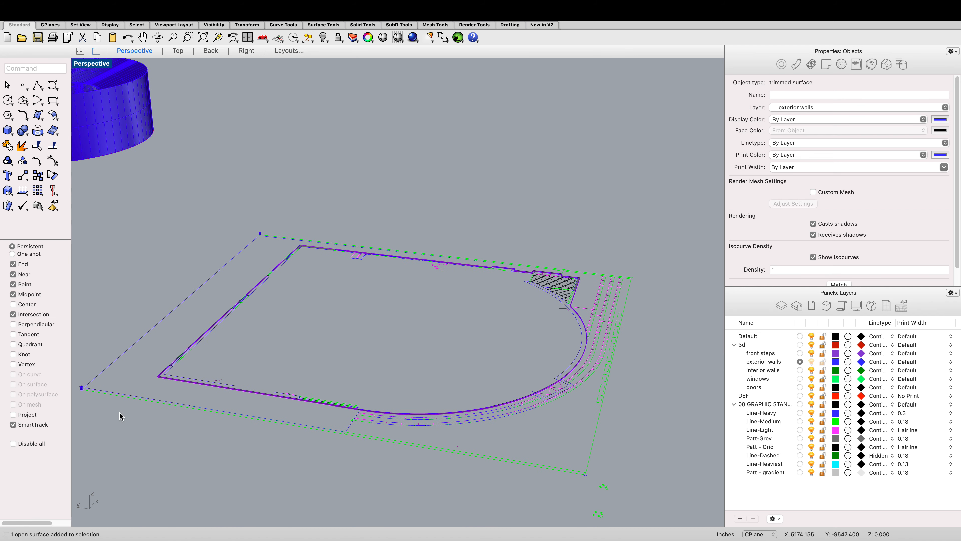
{"action": "left_click", "coordinate": [201, 385]}
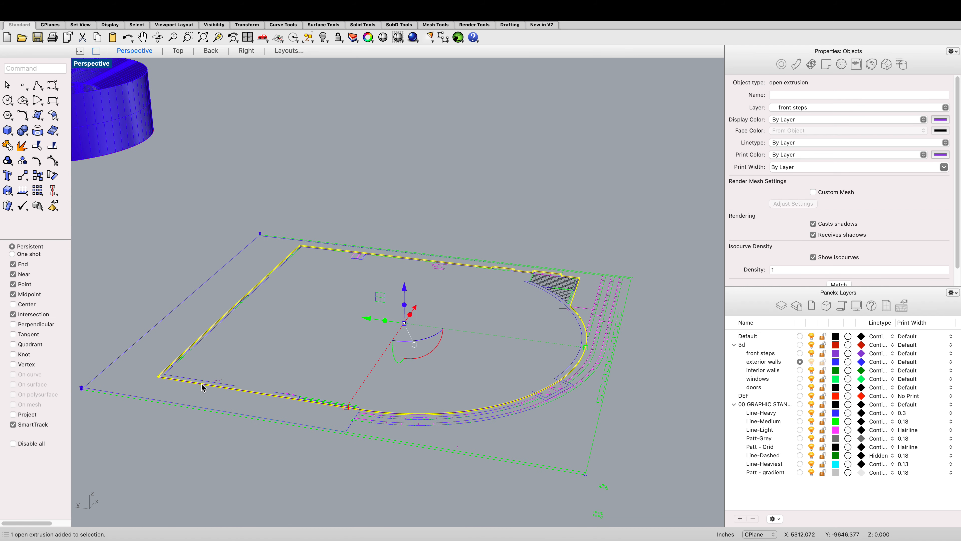
{"action": "type", "text": "cap"}
{"action": "key", "text": "Return"}
Step: Copy the floor surface from the first plan onto the second plan outline, snapping it to the outline's end point
{"action": "scroll", "coordinate": [202, 386], "scroll_direction": "down", "scroll_amount": 6}
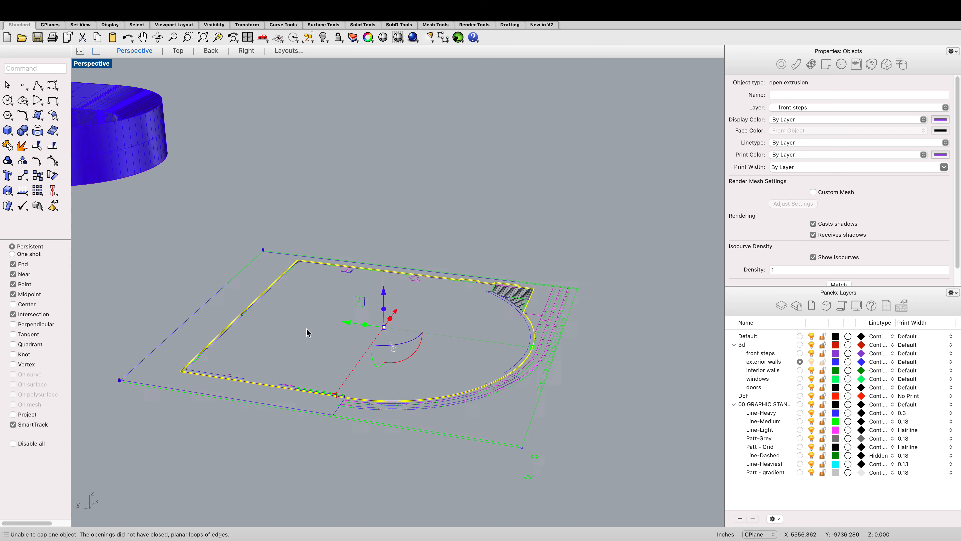
{"action": "scroll", "coordinate": [190, 306], "scroll_direction": "up", "scroll_amount": 2}
{"action": "left_click", "coordinate": [163, 299]}
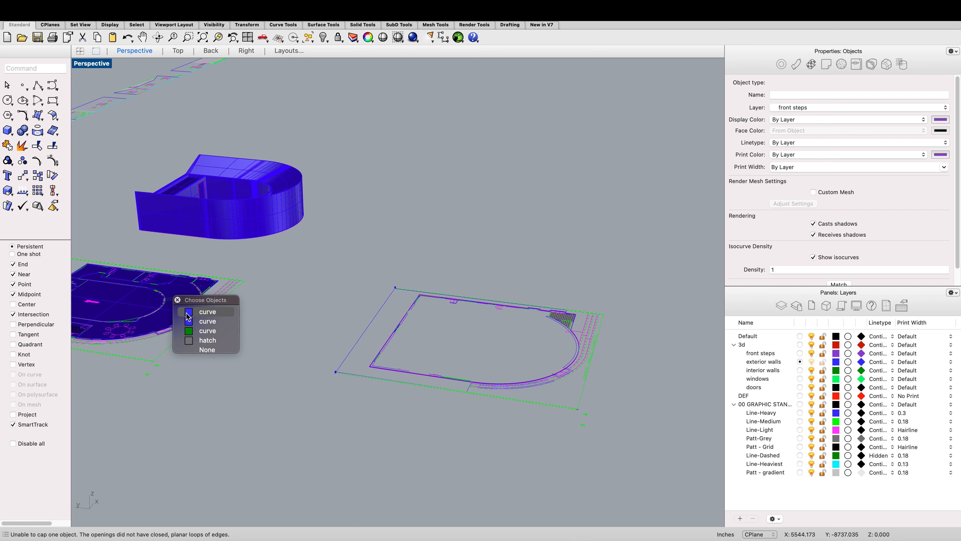
{"action": "left_click", "coordinate": [137, 311]}
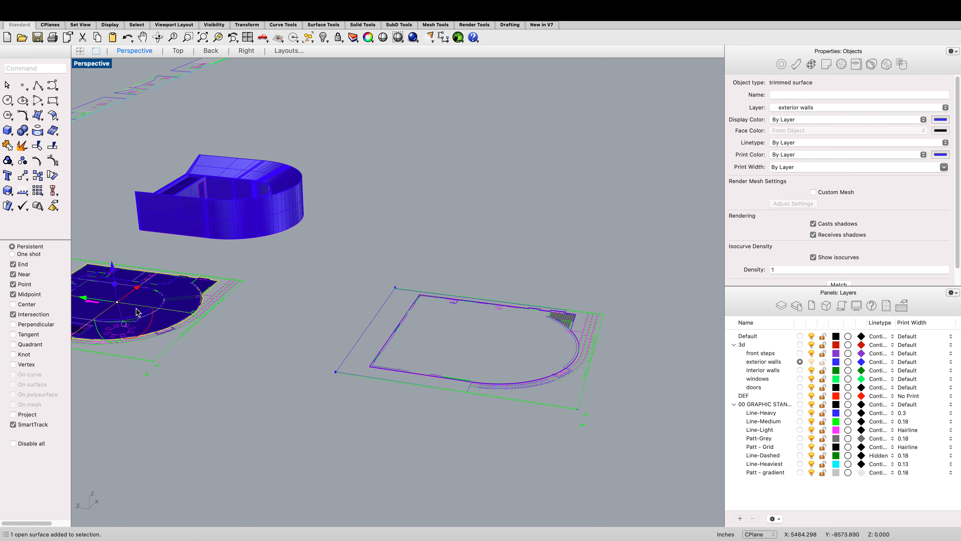
{"action": "right_click", "coordinate": [164, 303]}
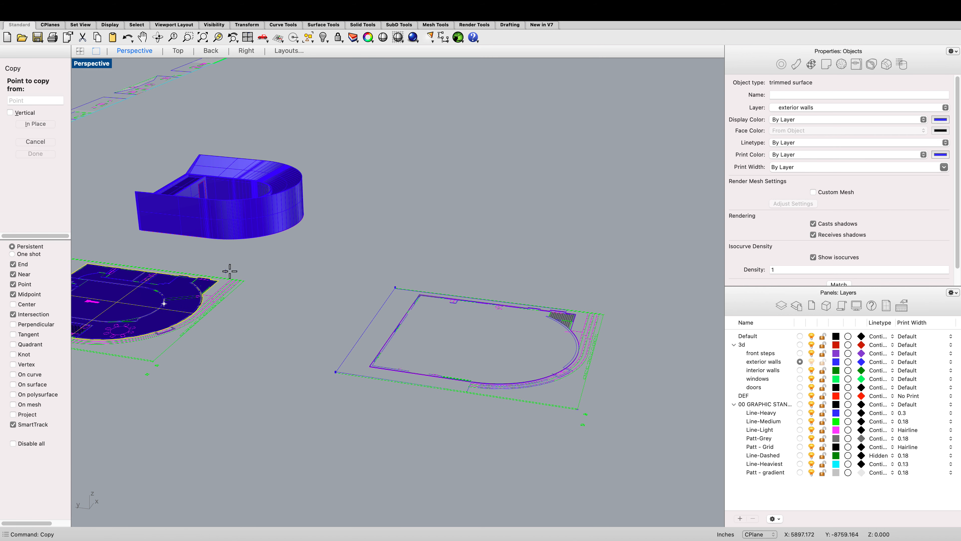
{"action": "scroll", "coordinate": [219, 280], "scroll_direction": "up", "scroll_amount": 1}
{"action": "left_click", "coordinate": [219, 280]}
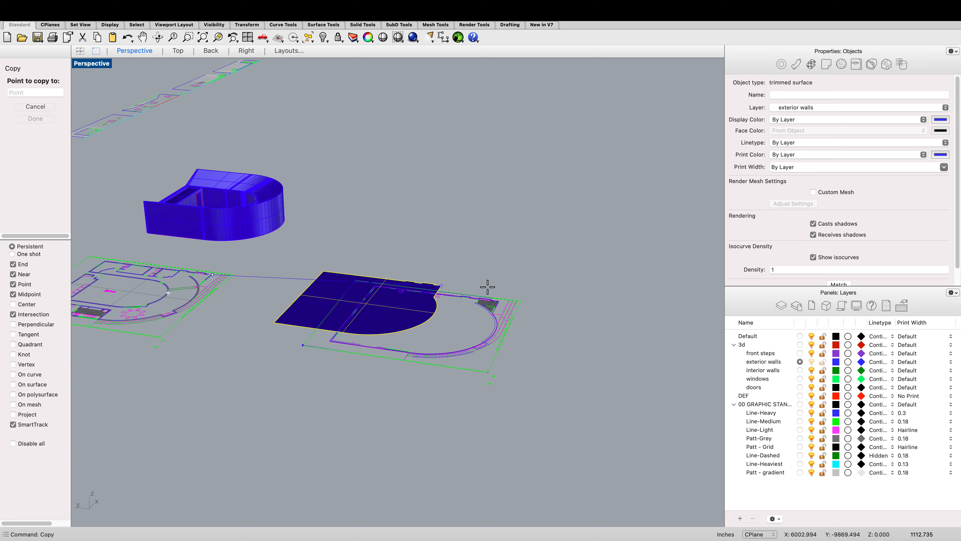
{"action": "scroll", "coordinate": [500, 299], "scroll_direction": "up", "scroll_amount": 3}
{"action": "scroll", "coordinate": [471, 299], "scroll_direction": "up", "scroll_amount": 2}
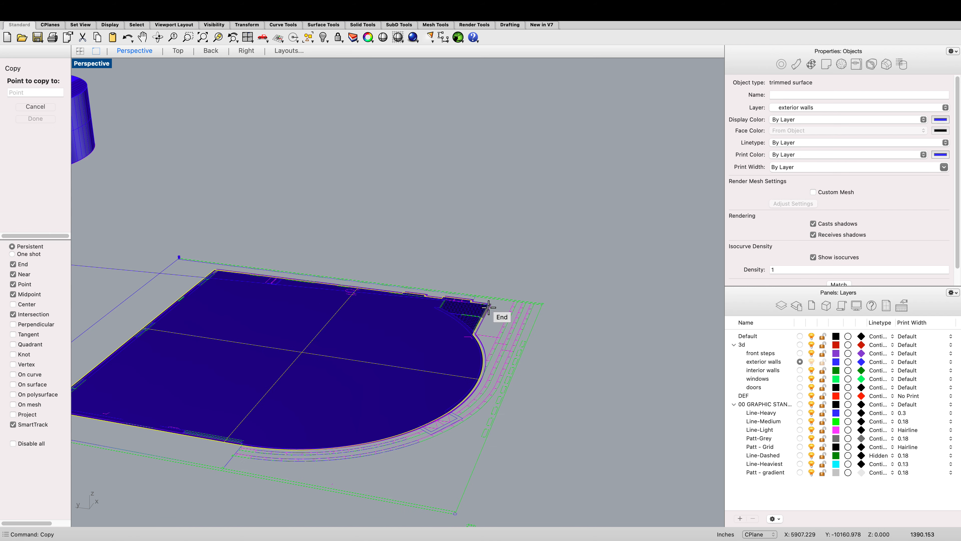
{"action": "left_click", "coordinate": [489, 301]}
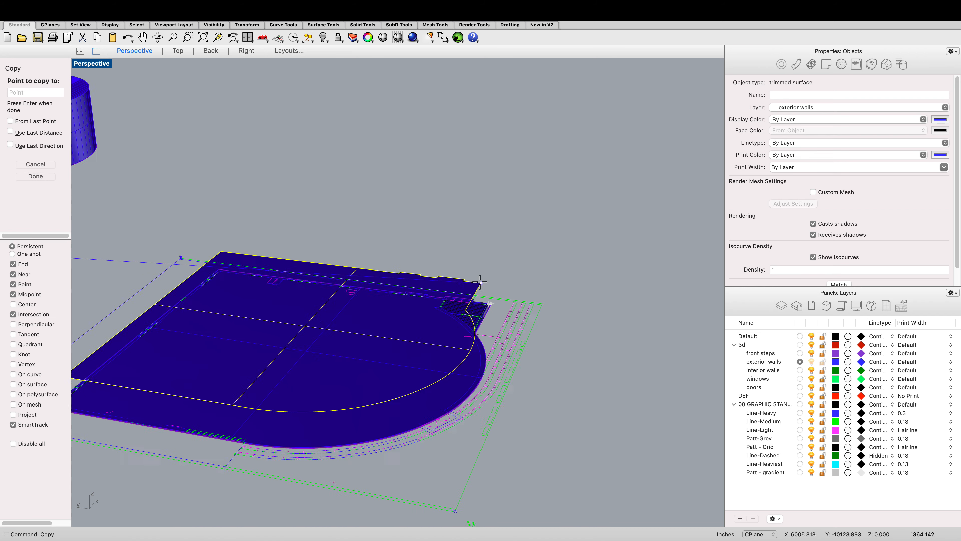
{"action": "key", "text": "Return"}
Step: Zoom around the copied floor surface to examine its fit at the front-steps corner
{"action": "scroll", "coordinate": [493, 328], "scroll_direction": "down", "scroll_amount": 3}
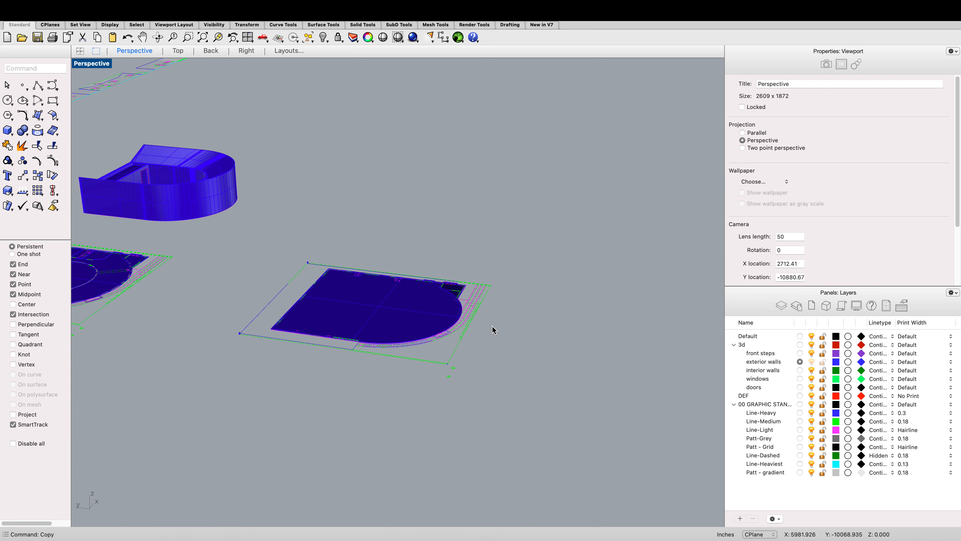
{"action": "scroll", "coordinate": [393, 260], "scroll_direction": "up", "scroll_amount": 3}
{"action": "scroll", "coordinate": [450, 265], "scroll_direction": "up", "scroll_amount": 1}
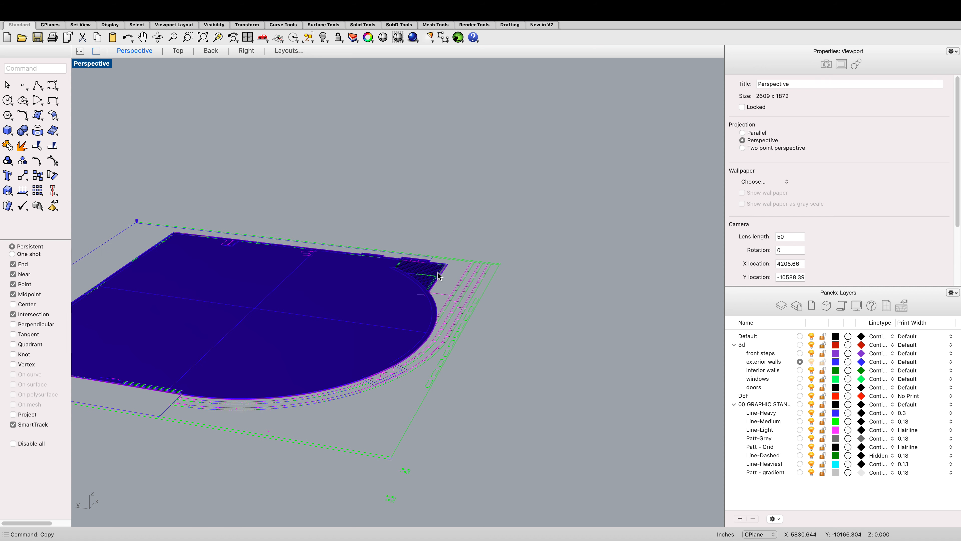
{"action": "scroll", "coordinate": [290, 174], "scroll_direction": "down", "scroll_amount": 2}
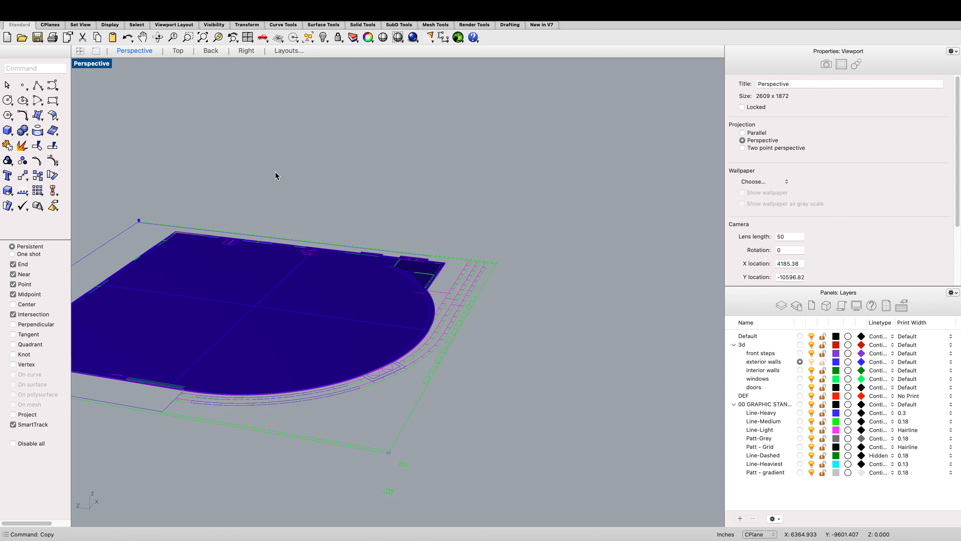
{"action": "scroll", "coordinate": [282, 220], "scroll_direction": "down", "scroll_amount": 3}
{"action": "scroll", "coordinate": [293, 326], "scroll_direction": "up", "scroll_amount": 3}
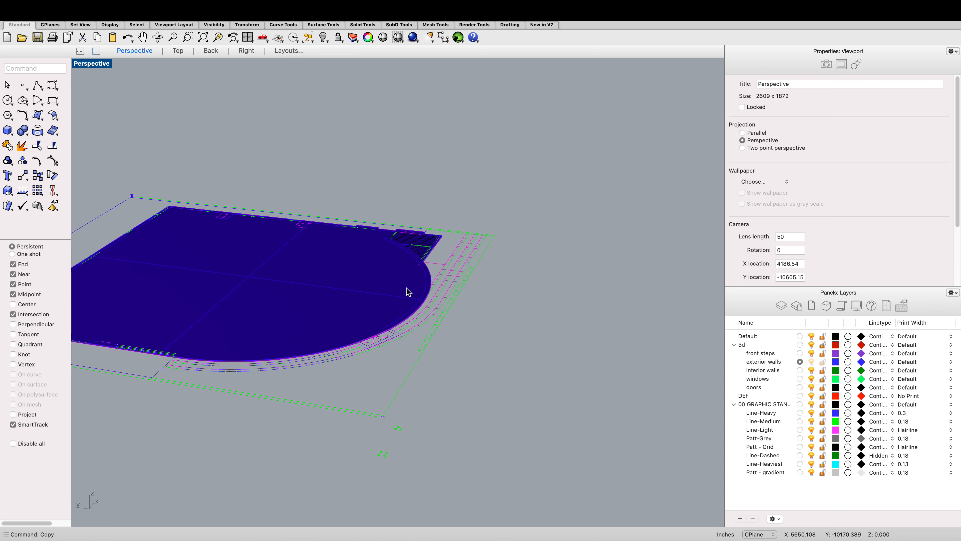
{"action": "left_click", "coordinate": [441, 243]}
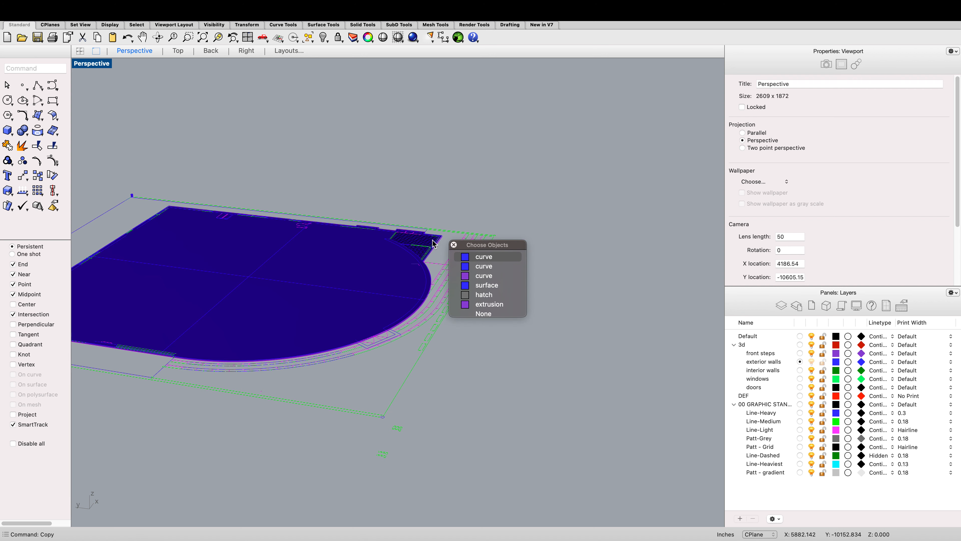
{"action": "left_click", "coordinate": [436, 180]}
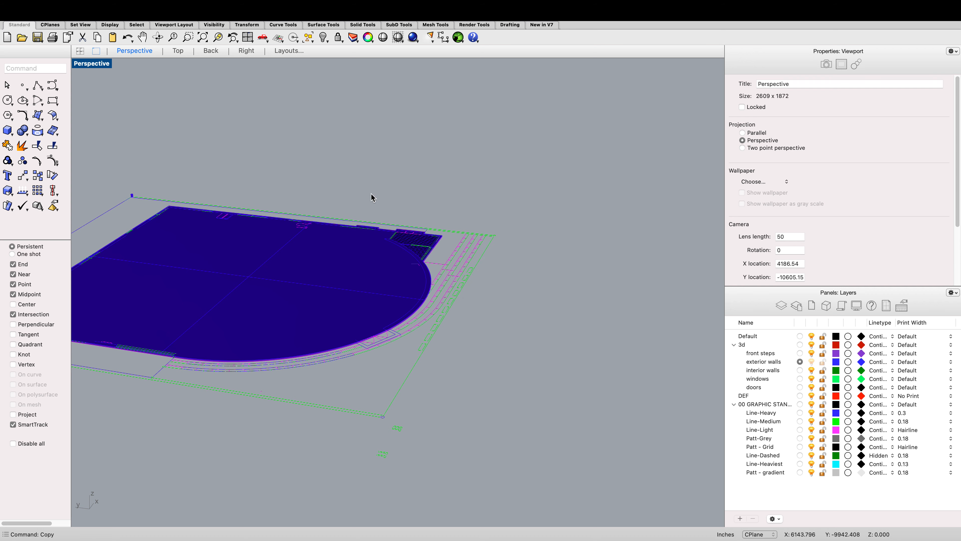
{"action": "scroll", "coordinate": [390, 231], "scroll_direction": "down", "scroll_amount": 2}
{"action": "scroll", "coordinate": [389, 231], "scroll_direction": "up", "scroll_amount": 1}
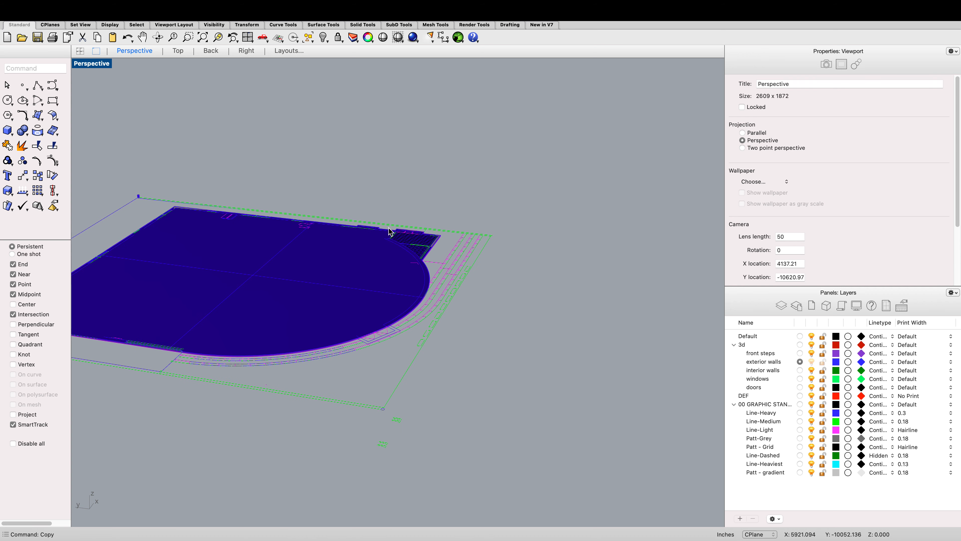
{"action": "scroll", "coordinate": [390, 232], "scroll_direction": "down", "scroll_amount": 1}
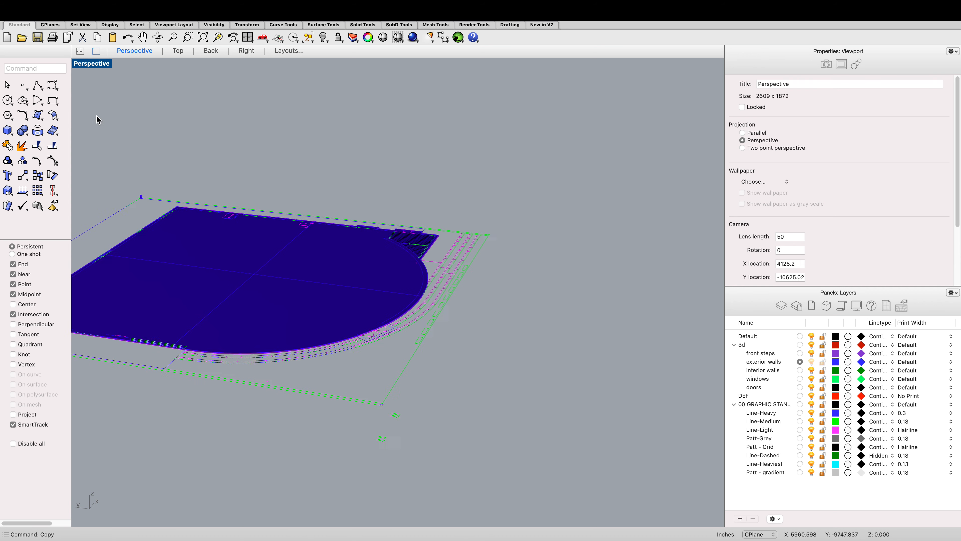
Step: Switch to the Top viewport and zoom over the plan drawings and models
{"action": "left_click", "coordinate": [178, 50]}
{"action": "scroll", "coordinate": [242, 125], "scroll_direction": "down", "scroll_amount": 5}
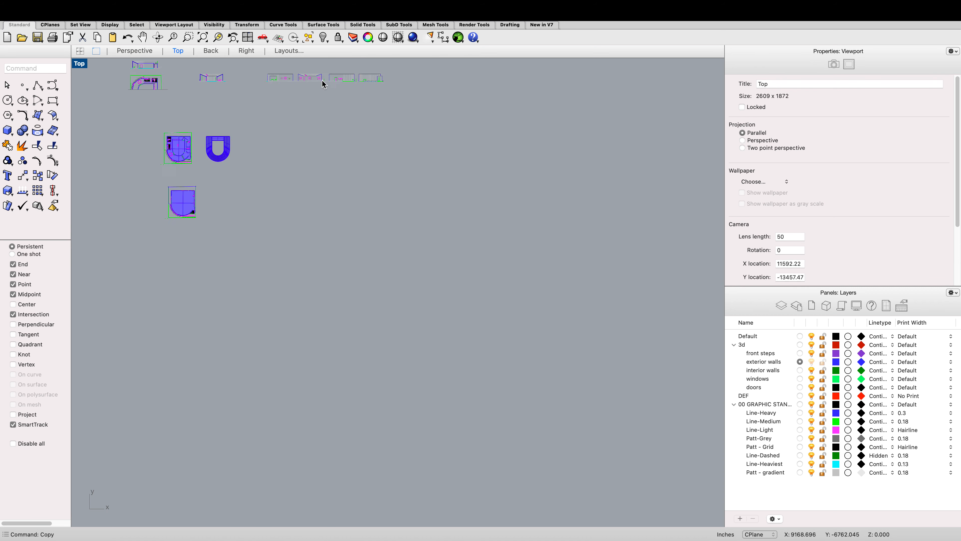
{"action": "scroll", "coordinate": [341, 80], "scroll_direction": "up", "scroll_amount": 8}
{"action": "scroll", "coordinate": [339, 96], "scroll_direction": "up", "scroll_amount": 5}
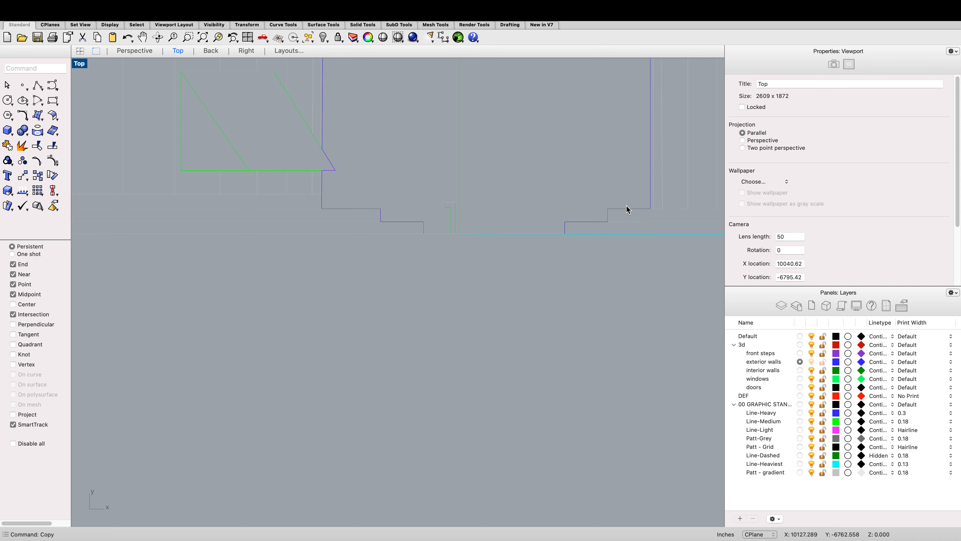
{"action": "scroll", "coordinate": [627, 209], "scroll_direction": "down", "scroll_amount": 8}
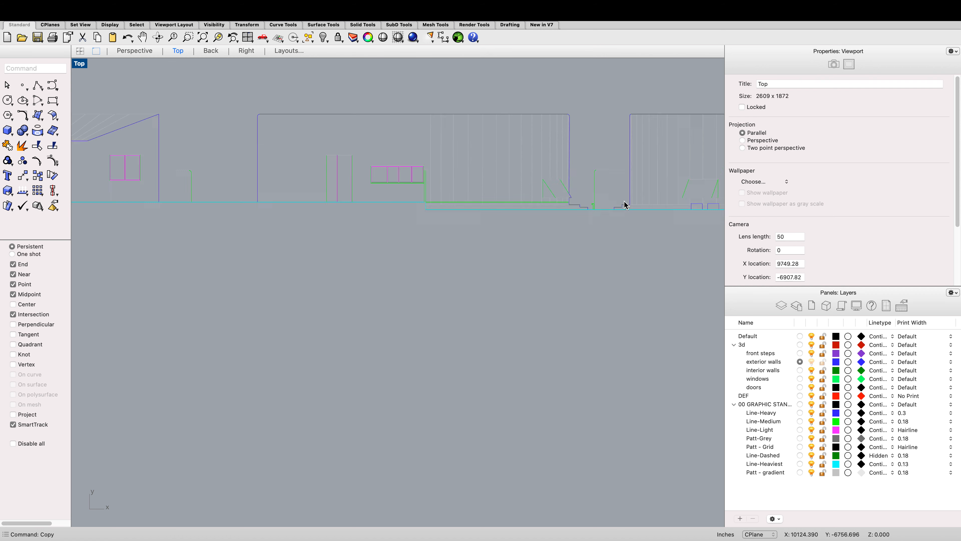
{"action": "scroll", "coordinate": [625, 205], "scroll_direction": "down", "scroll_amount": 6}
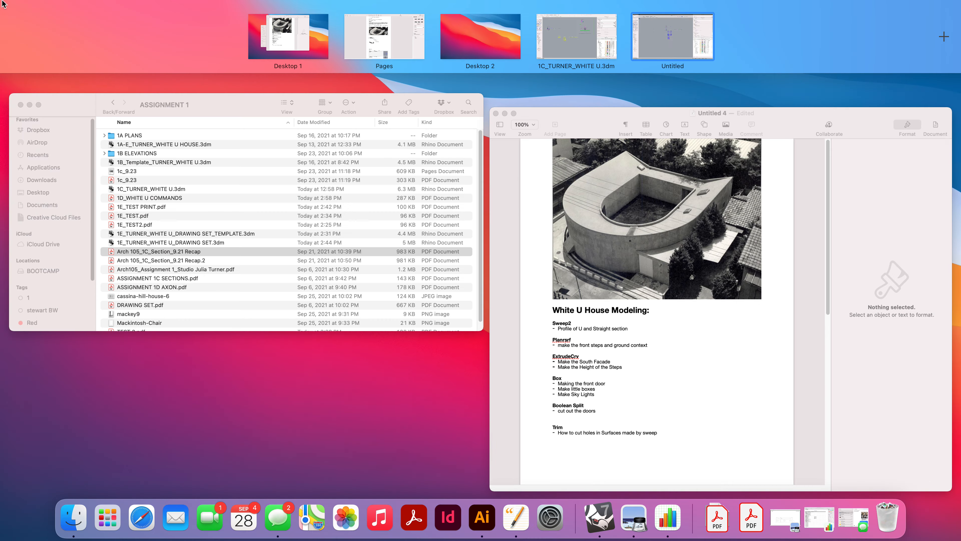
Step: Open the recent file 1E_WHITE U AXON_TEST.3dm as a reference model
{"action": "left_click", "coordinate": [3, 3]}
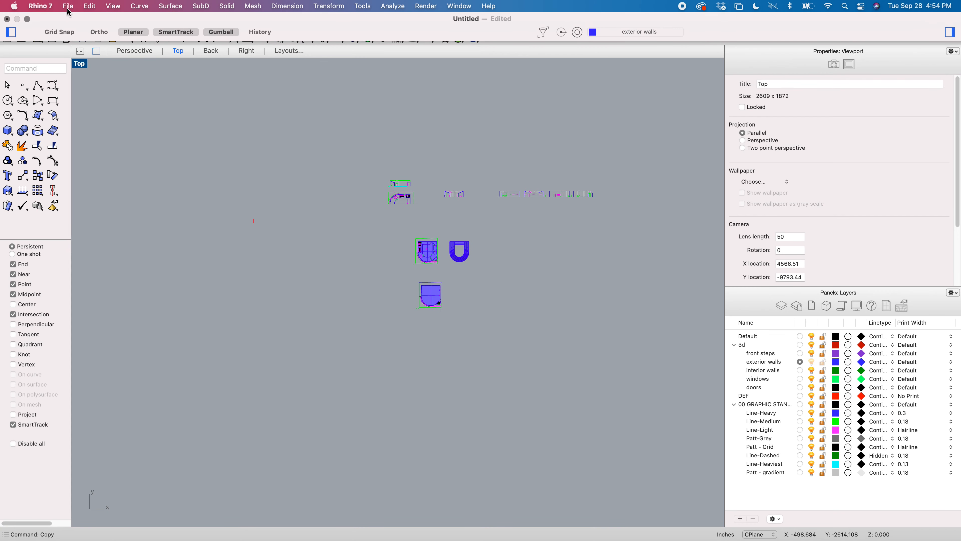
{"action": "left_click", "coordinate": [68, 6]}
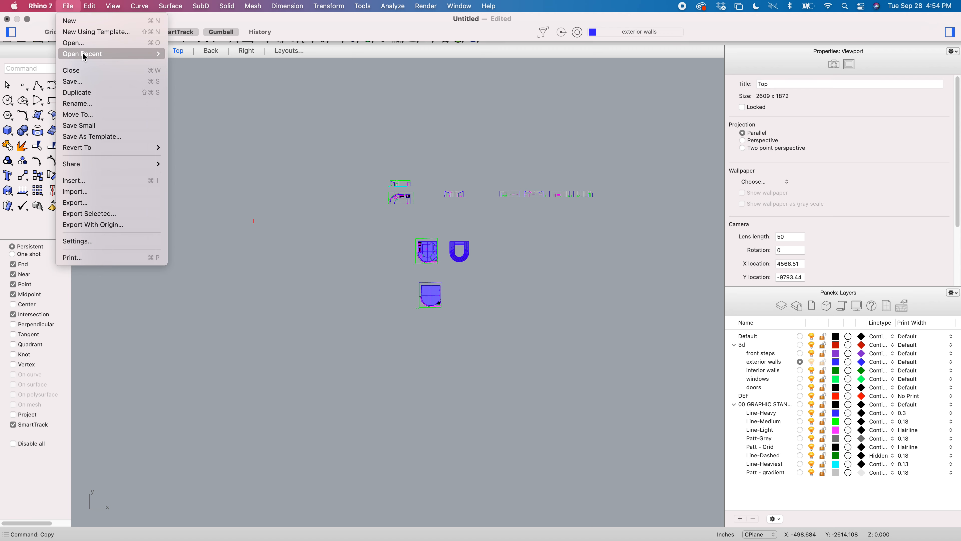
{"action": "mouse_move", "coordinate": [136, 54]}
{"action": "left_click", "coordinate": [219, 76]}
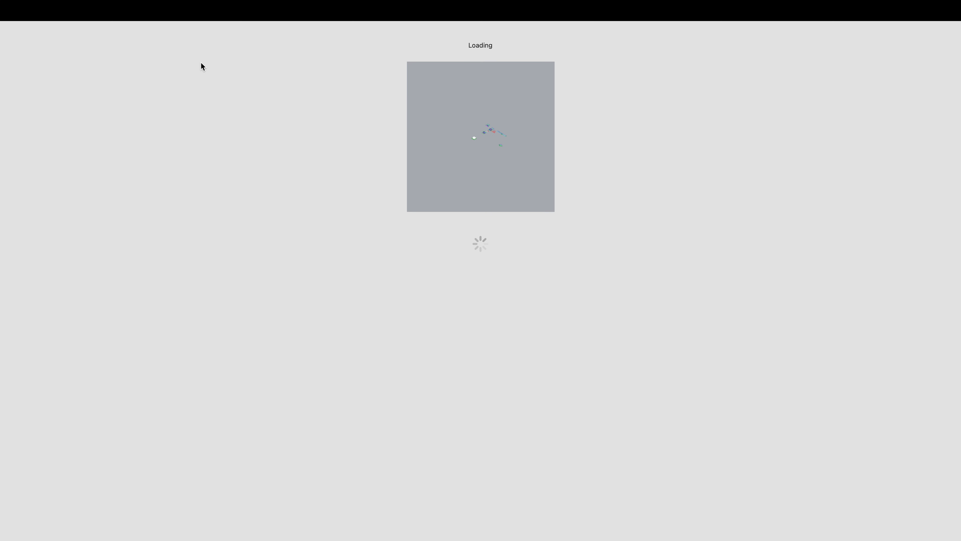
Step: Zoom around the reference model to examine its landscape base, curved walls and steps
{"action": "scroll", "coordinate": [242, 157], "scroll_direction": "up", "scroll_amount": 10}
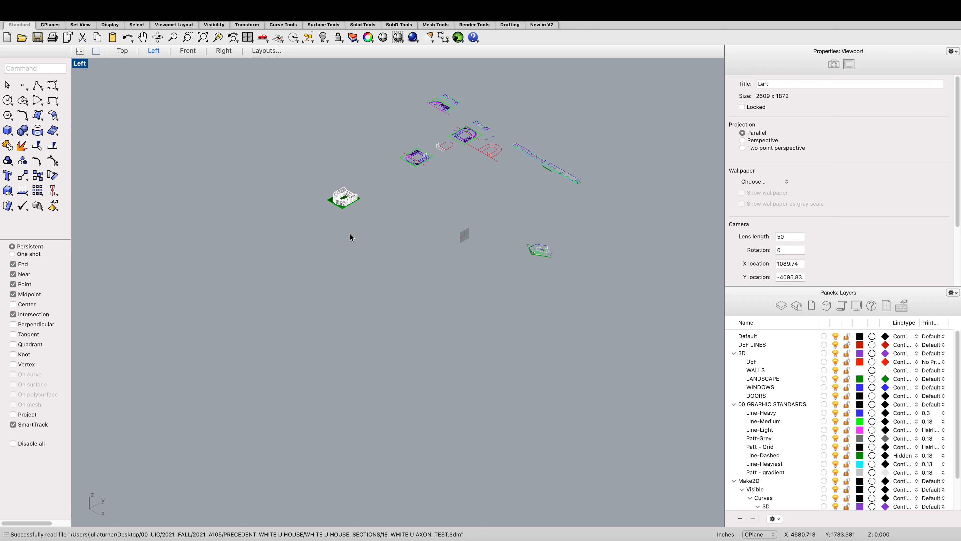
{"action": "scroll", "coordinate": [316, 175], "scroll_direction": "up", "scroll_amount": 10}
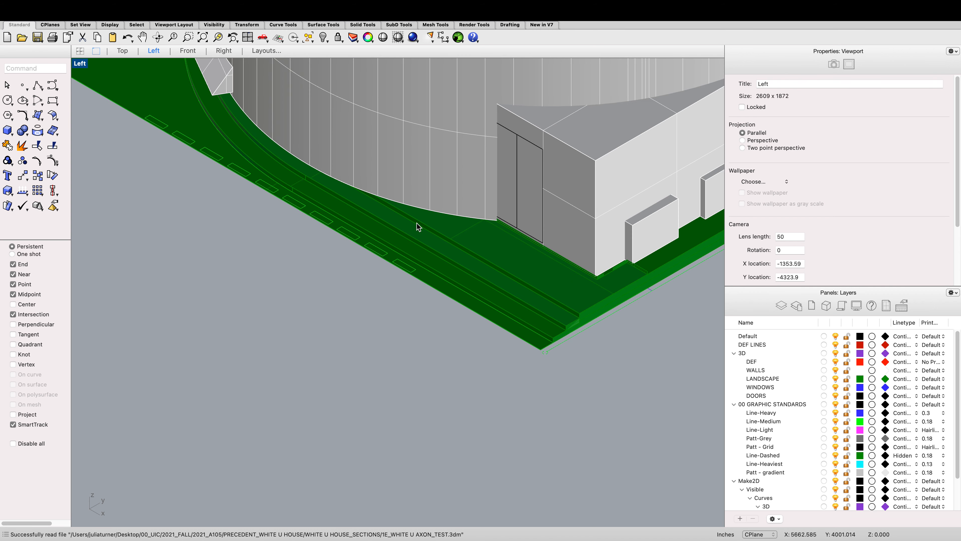
{"action": "left_click", "coordinate": [424, 231]}
{"action": "left_click_drag", "start_coordinate": [373, 235], "coordinate": [376, 231]}
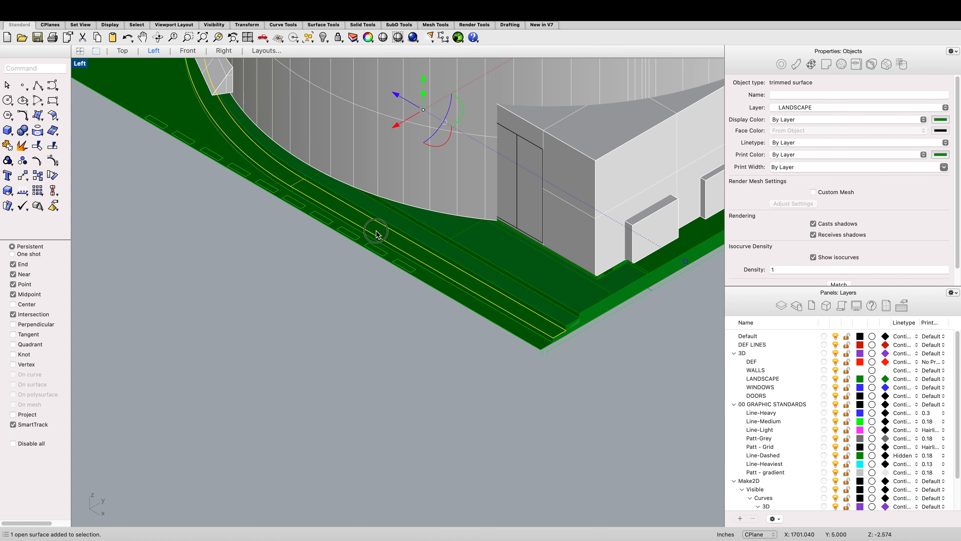
{"action": "scroll", "coordinate": [365, 213], "scroll_direction": "down", "scroll_amount": 6}
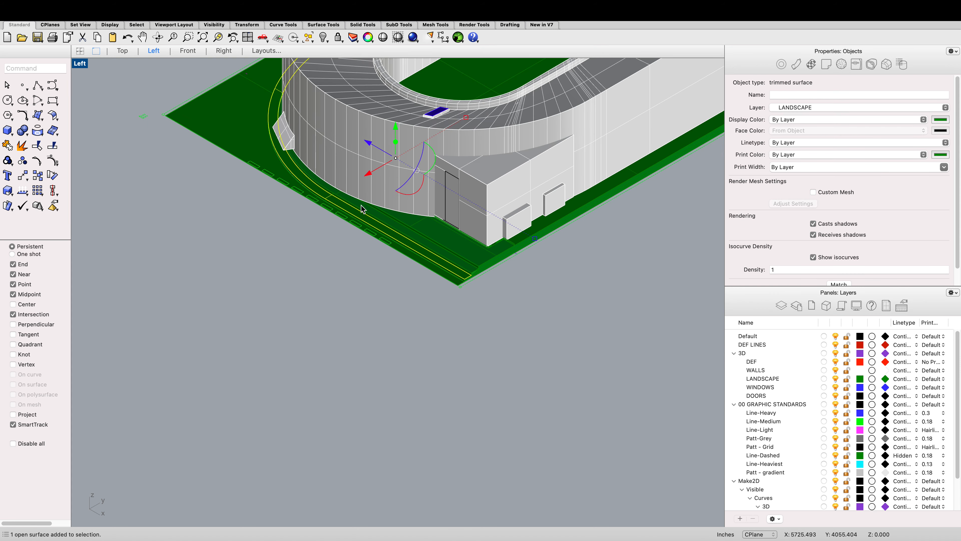
{"action": "scroll", "coordinate": [385, 230], "scroll_direction": "up", "scroll_amount": 5}
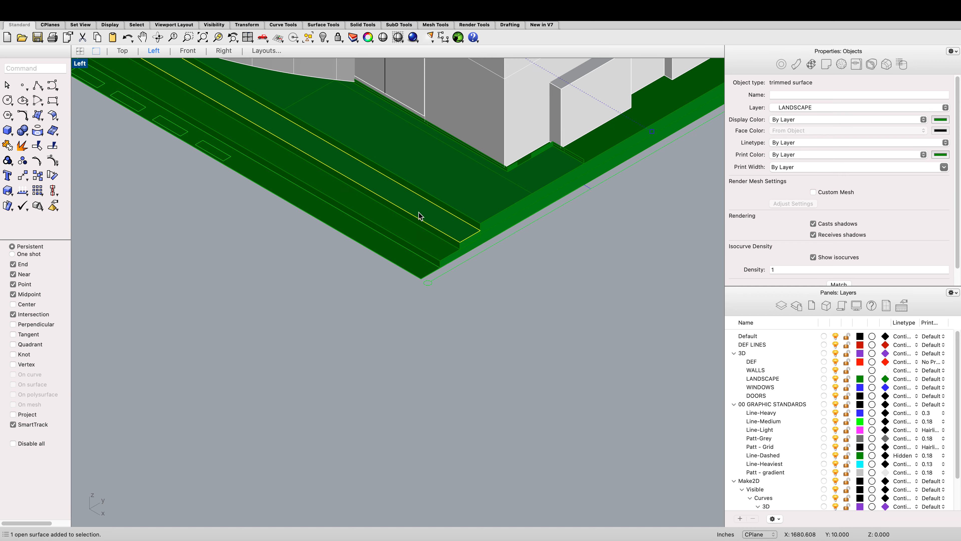
{"action": "scroll", "coordinate": [419, 212], "scroll_direction": "down", "scroll_amount": 6}
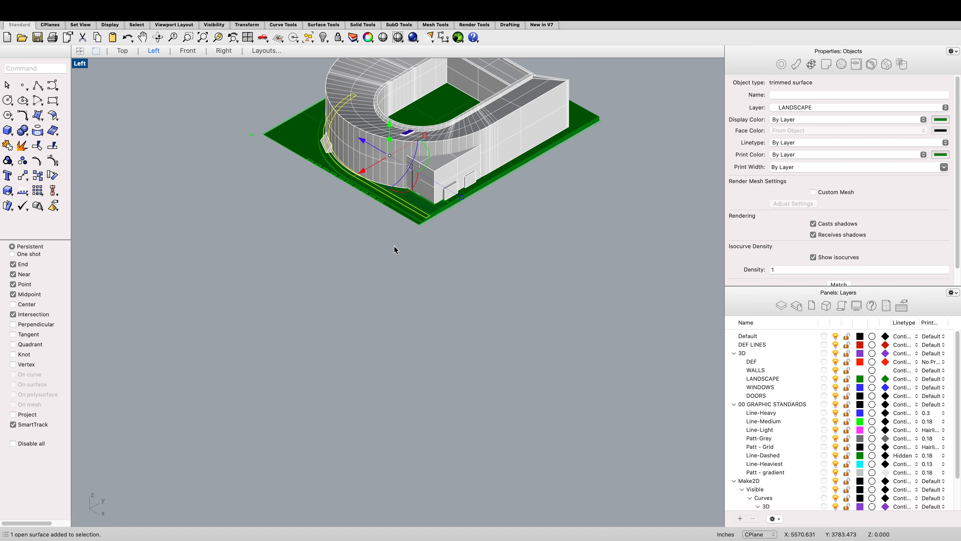
{"action": "left_click", "coordinate": [389, 252]}
{"action": "scroll", "coordinate": [388, 252], "scroll_direction": "up", "scroll_amount": 2}
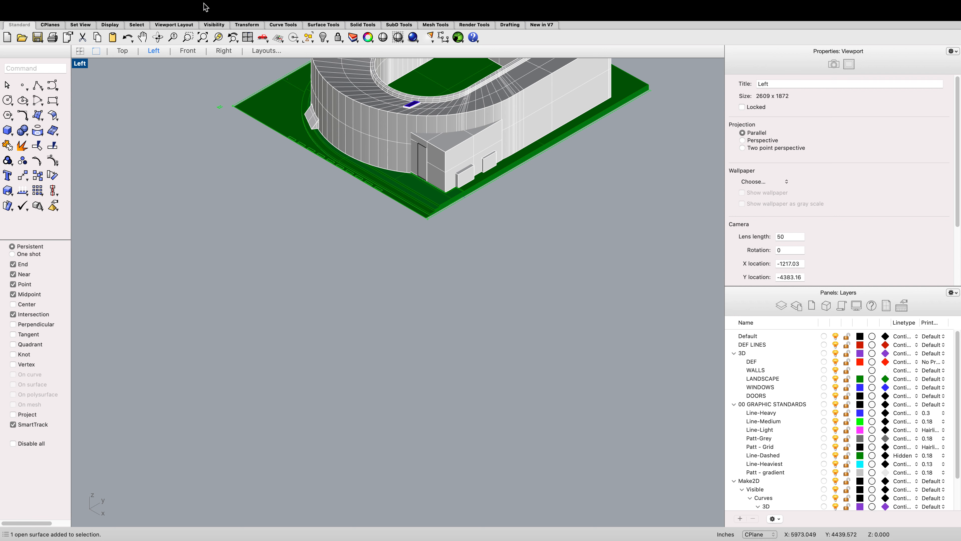
Step: Switch back to the working model window and zoom the Top view onto the plan models
{"action": "mouse_move", "coordinate": [139, 48]}
{"action": "key", "text": "ctrl+Left"}
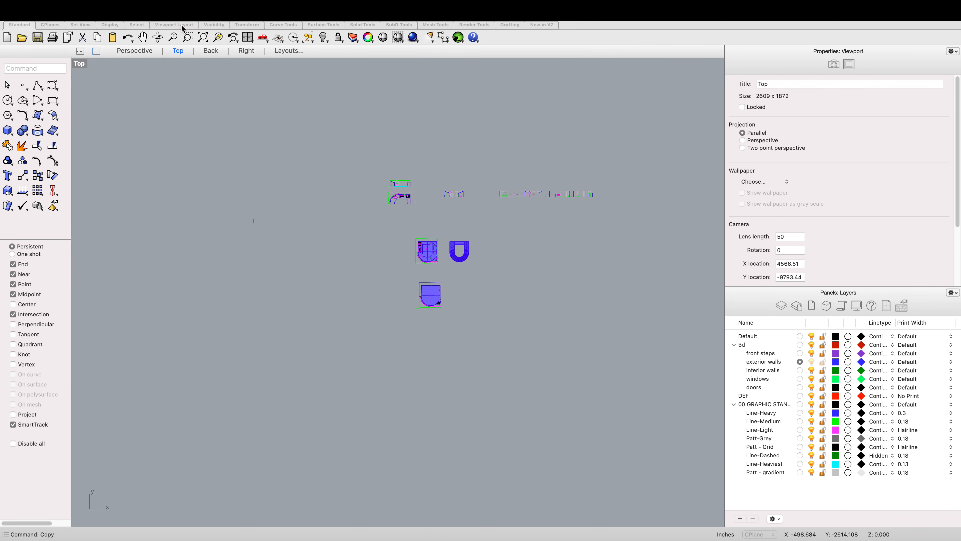
{"action": "scroll", "coordinate": [196, 57], "scroll_direction": "down", "scroll_amount": 2}
{"action": "scroll", "coordinate": [274, 125], "scroll_direction": "up", "scroll_amount": 2}
{"action": "scroll", "coordinate": [348, 215], "scroll_direction": "up", "scroll_amount": 10}
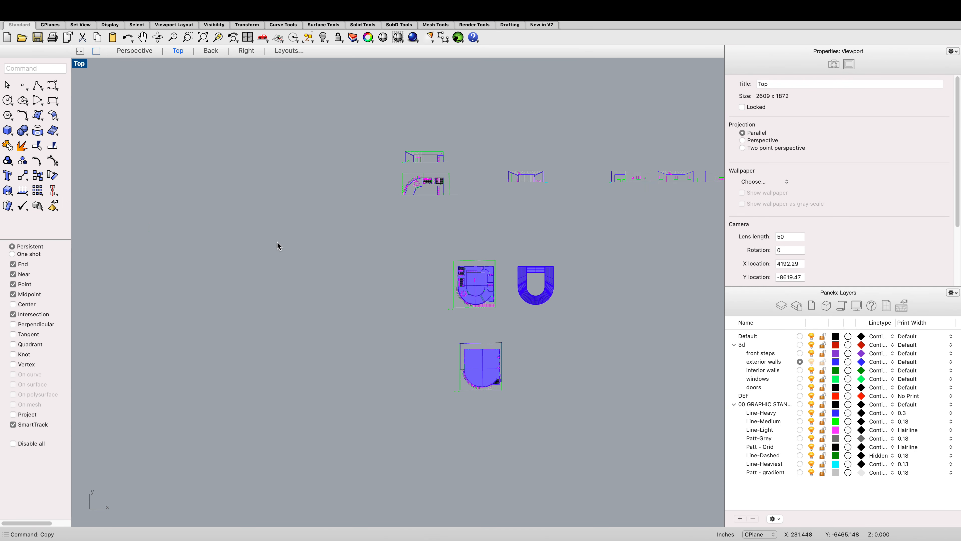
Step: Draw a box over the first front-step rectangle, using its width as the height
{"action": "scroll", "coordinate": [358, 294], "scroll_direction": "up", "scroll_amount": 5}
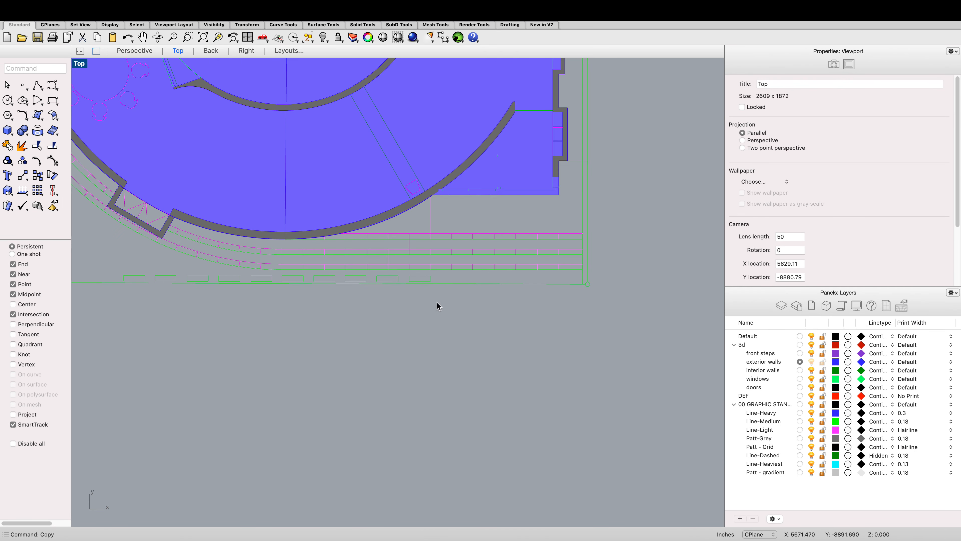
{"action": "type", "text": "Box"}
{"action": "key", "text": "Return"}
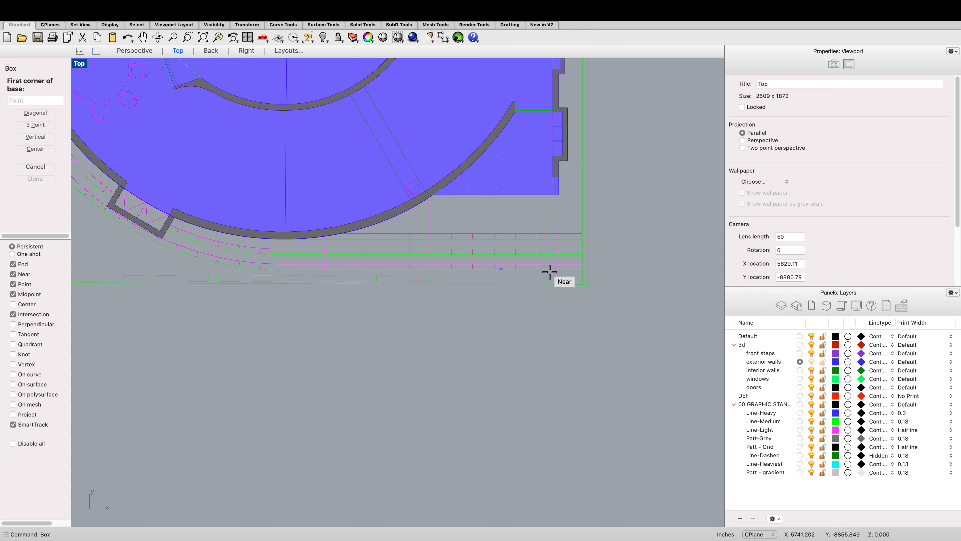
{"action": "scroll", "coordinate": [568, 269], "scroll_direction": "up", "scroll_amount": 6}
{"action": "scroll", "coordinate": [509, 269], "scroll_direction": "up", "scroll_amount": 2}
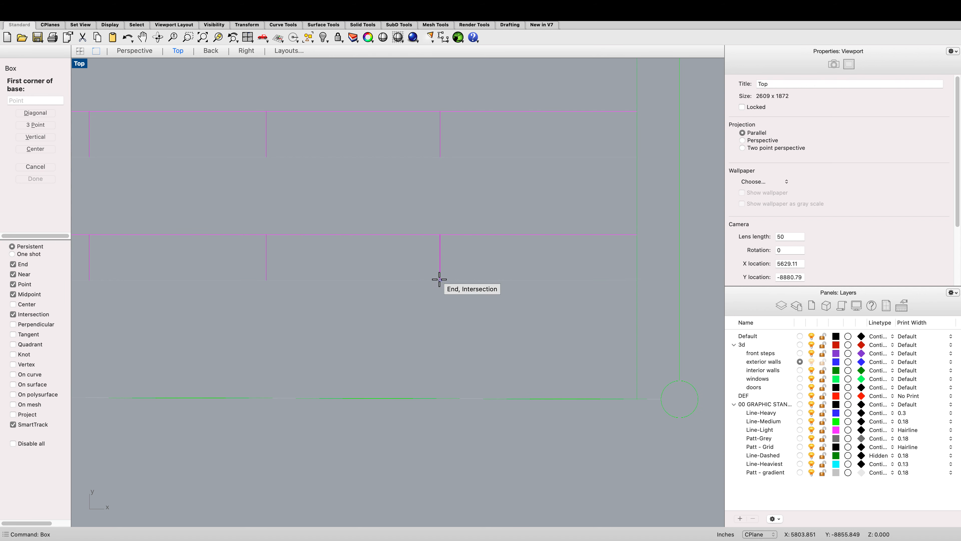
{"action": "left_click", "coordinate": [440, 280]}
{"action": "left_click", "coordinate": [636, 234]}
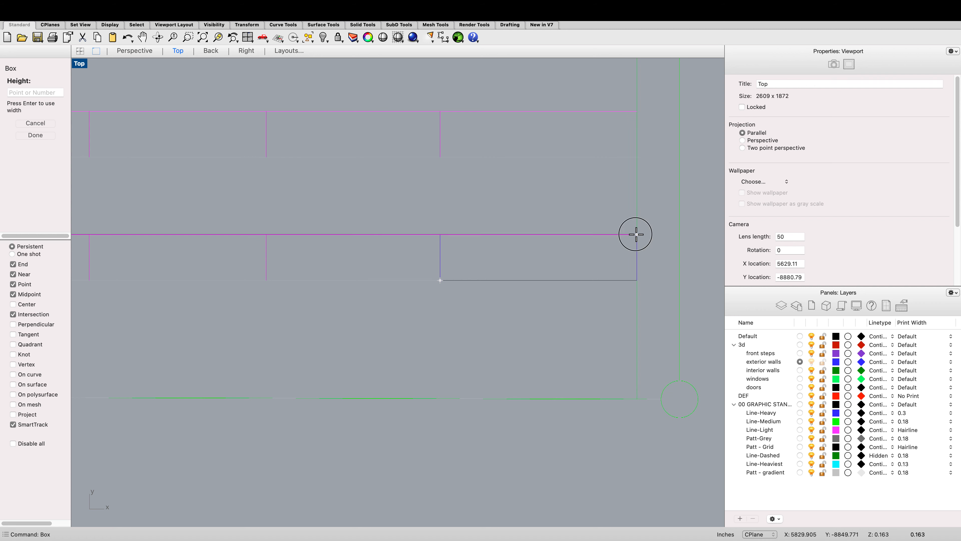
{"action": "key", "text": "Return"}
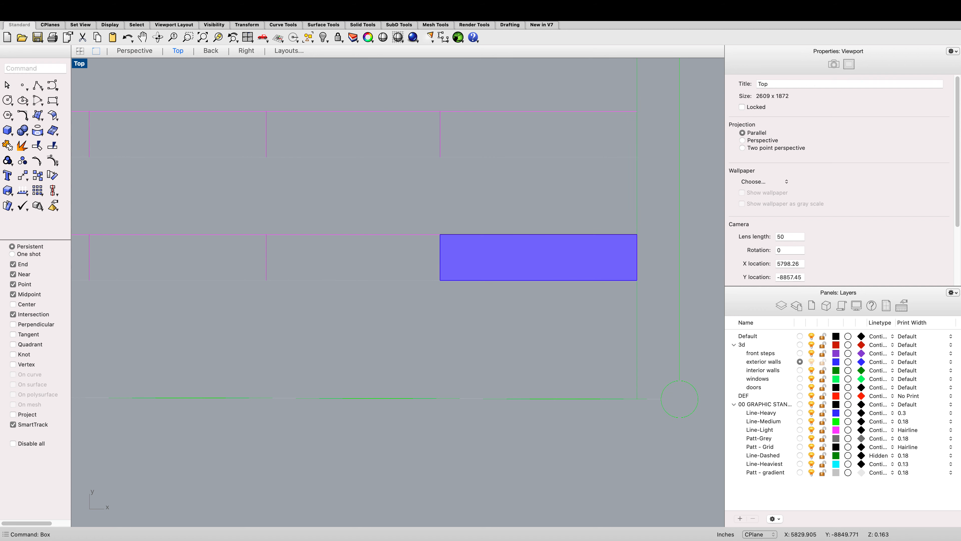
Step: Try to array the box along the curved step edge with 24 items
{"action": "scroll", "coordinate": [597, 273], "scroll_direction": "up", "scroll_amount": 1}
{"action": "left_click", "coordinate": [572, 253]}
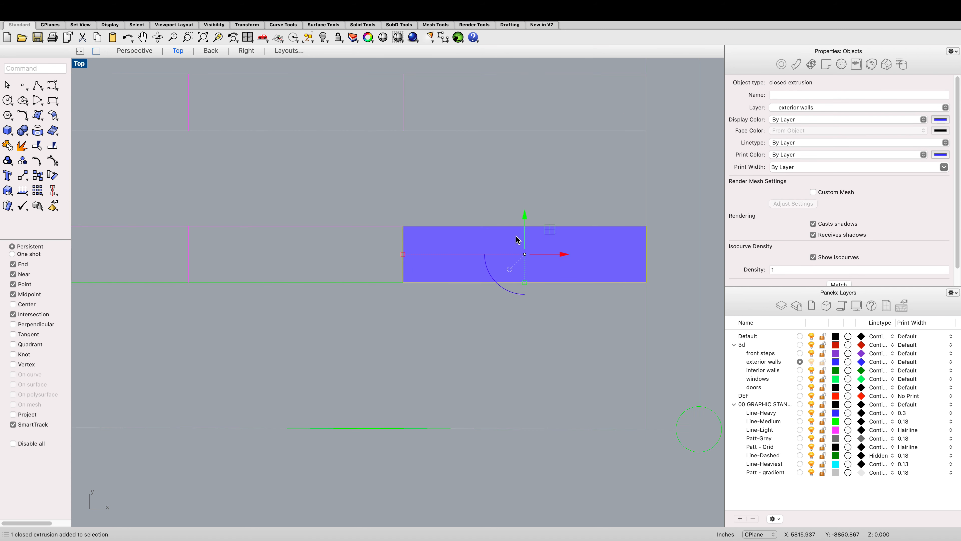
{"action": "type", "text": "Ar"}
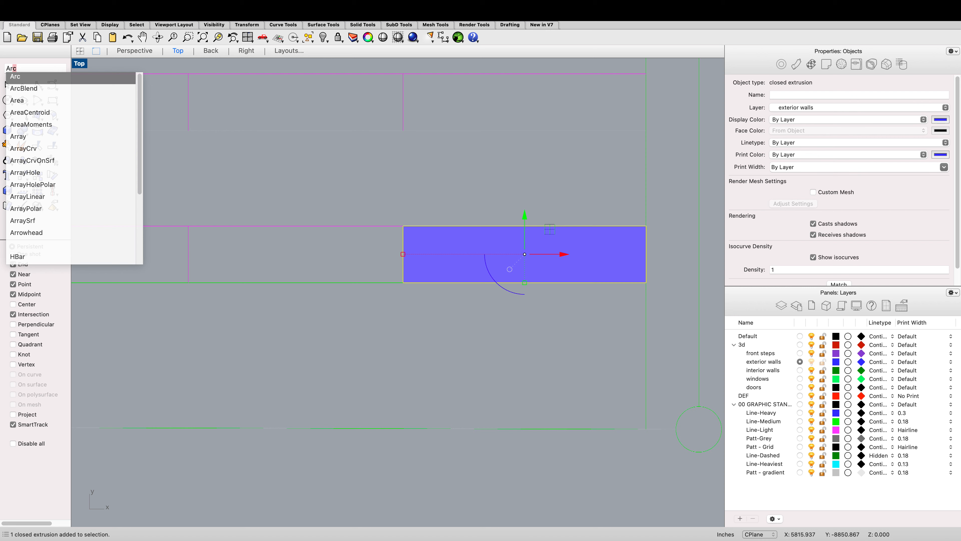
{"action": "type", "text": "rayCrv"}
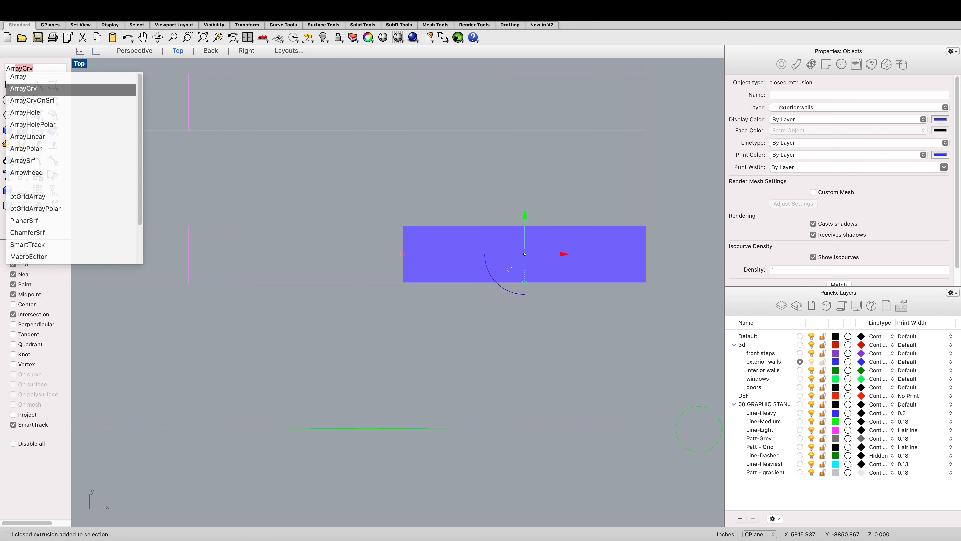
{"action": "key", "text": "Return"}
{"action": "scroll", "coordinate": [435, 220], "scroll_direction": "up", "scroll_amount": 1}
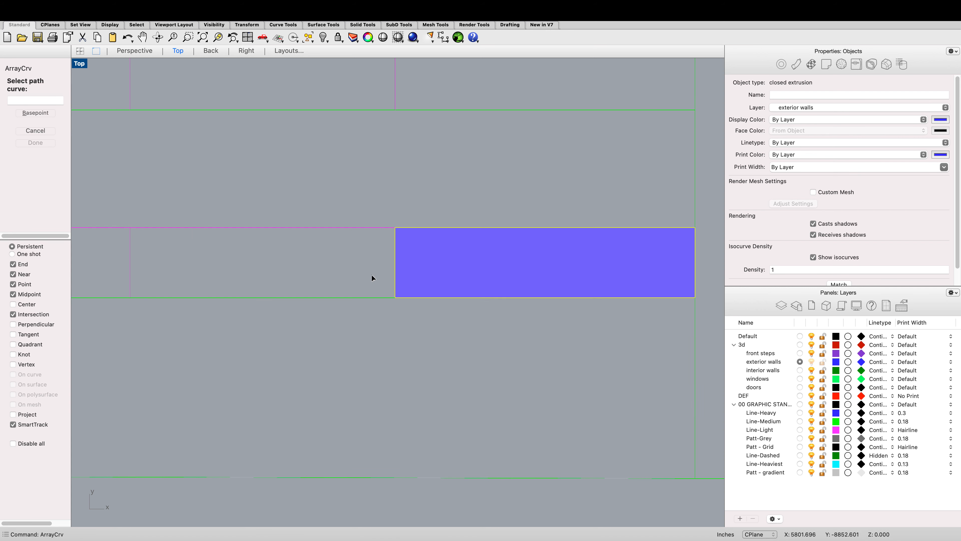
{"action": "left_click", "coordinate": [382, 299]}
{"action": "scroll", "coordinate": [381, 295], "scroll_direction": "down", "scroll_amount": 1}
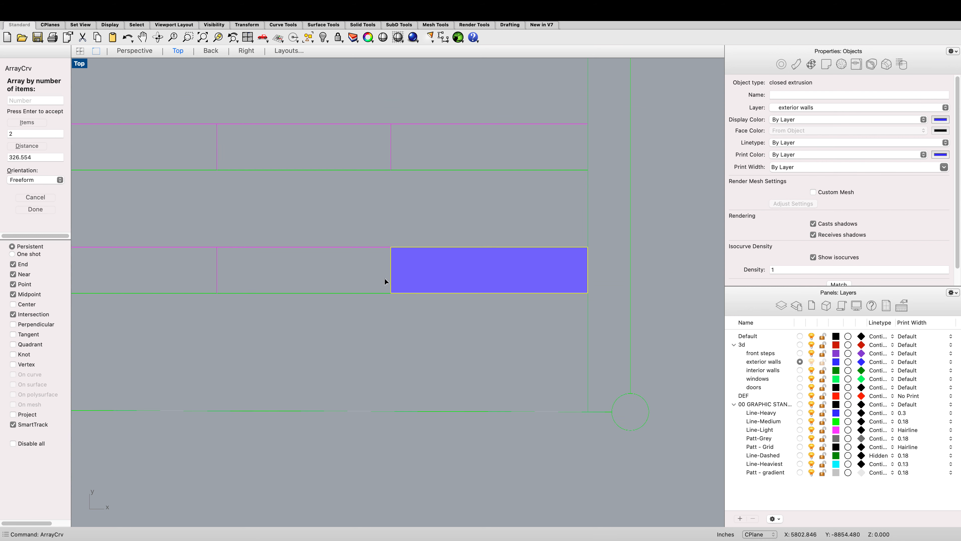
{"action": "scroll", "coordinate": [384, 278], "scroll_direction": "down", "scroll_amount": 1}
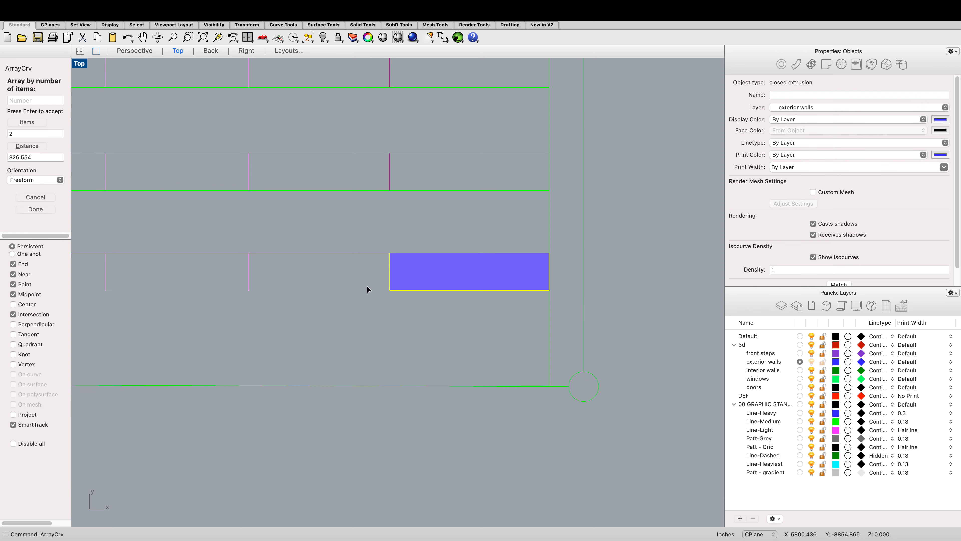
{"action": "left_click", "coordinate": [17, 134]}
{"action": "type", "text": "4"}
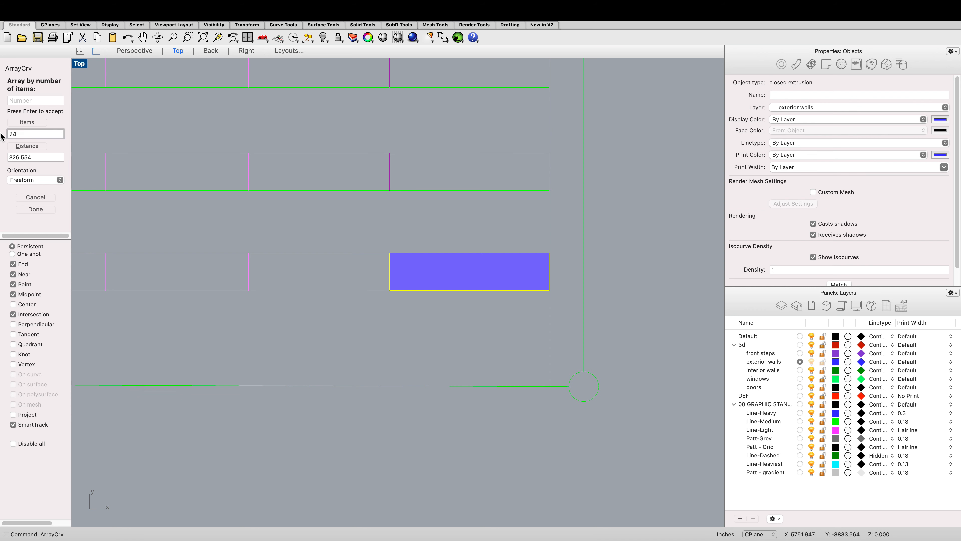
{"action": "key", "text": "Return"}
{"action": "scroll", "coordinate": [234, 193], "scroll_direction": "down", "scroll_amount": 2}
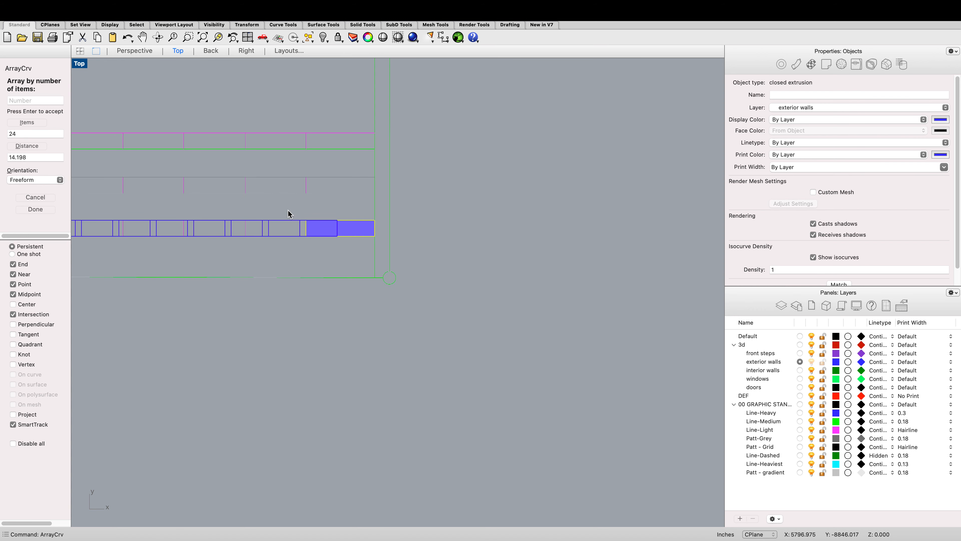
{"action": "key", "text": "Escape"}
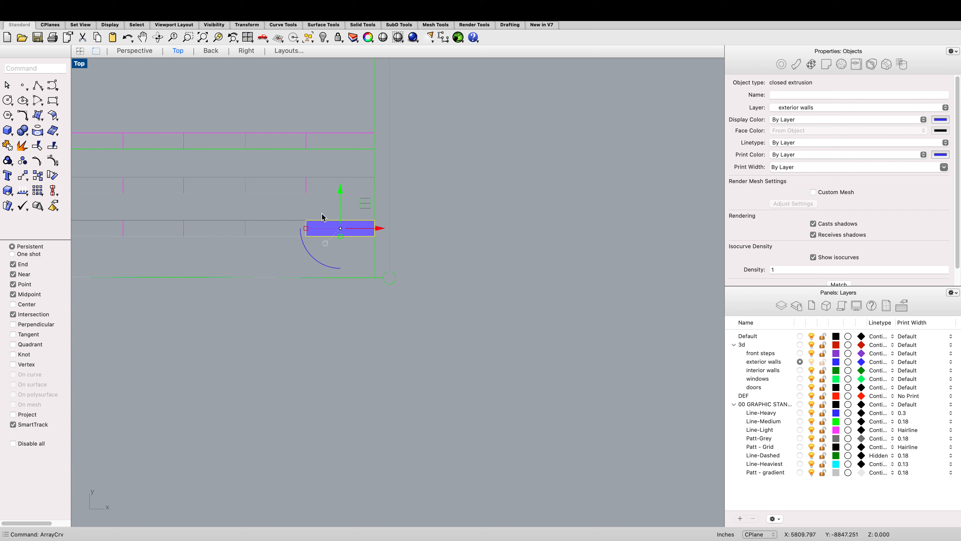
Step: Try to array the box along the straight step line with 10 items
{"action": "type", "text": "arraycrv"}
{"action": "key", "text": "Return"}
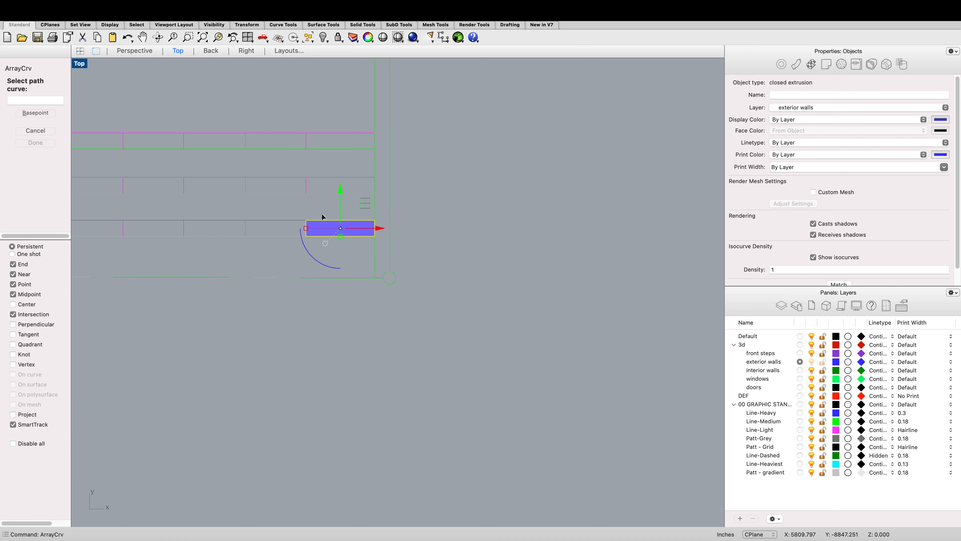
{"action": "scroll", "coordinate": [322, 217], "scroll_direction": "up", "scroll_amount": 3}
{"action": "left_click", "coordinate": [280, 256]}
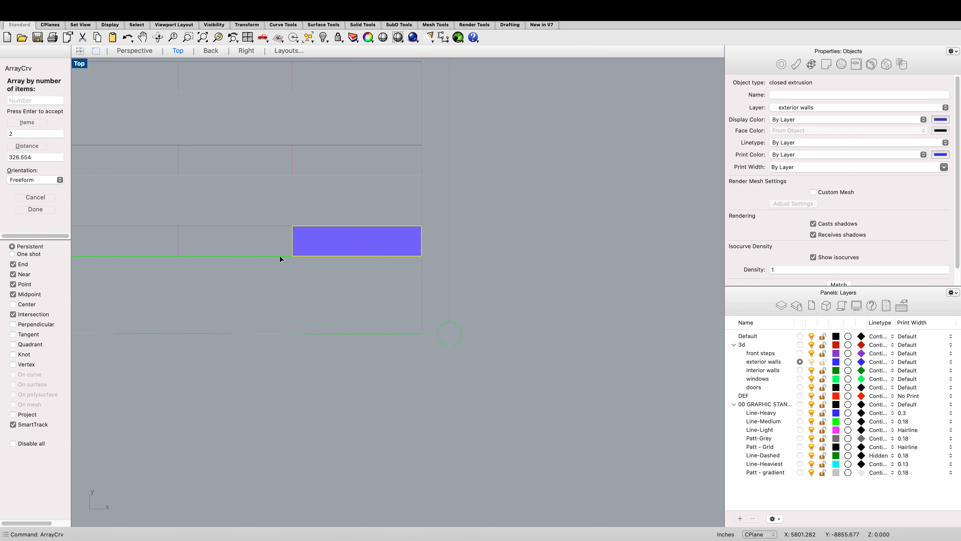
{"action": "double_click", "coordinate": [43, 133]}
{"action": "type", "text": "10"}
{"action": "key", "text": "Return"}
{"action": "scroll", "coordinate": [277, 206], "scroll_direction": "down", "scroll_amount": 10}
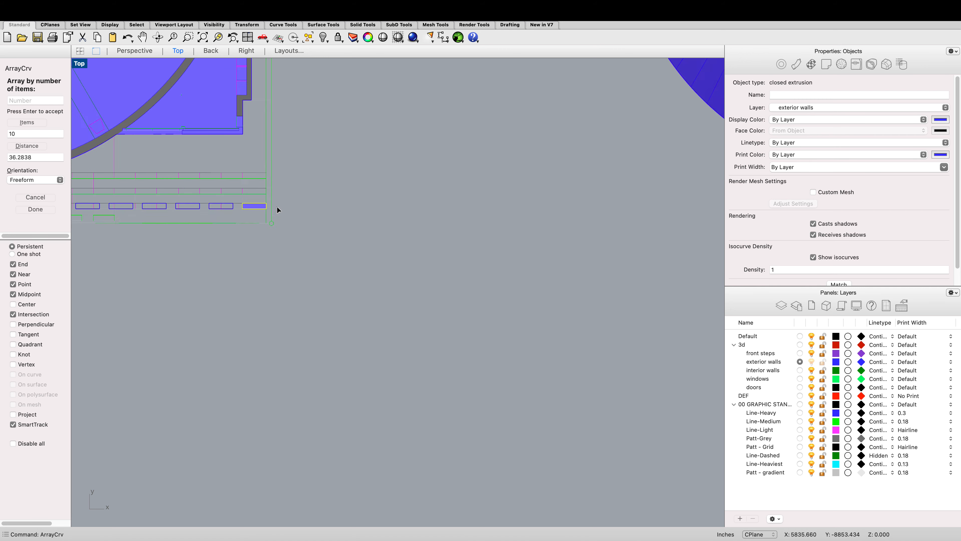
{"action": "scroll", "coordinate": [214, 194], "scroll_direction": "up", "scroll_amount": 5}
{"action": "scroll", "coordinate": [201, 200], "scroll_direction": "down", "scroll_amount": 5}
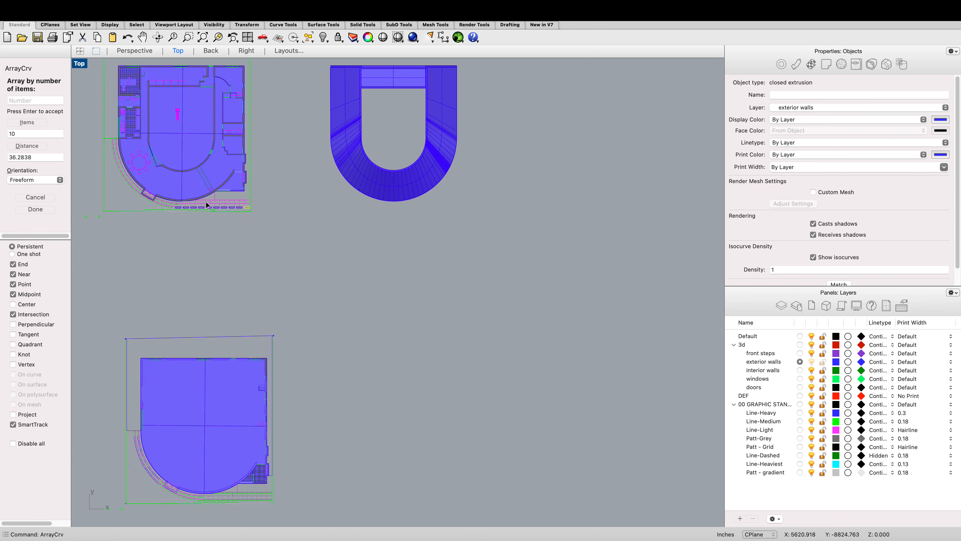
{"action": "scroll", "coordinate": [166, 202], "scroll_direction": "up", "scroll_amount": 3}
{"action": "scroll", "coordinate": [166, 202], "scroll_direction": "up", "scroll_amount": 2}
{"action": "scroll", "coordinate": [264, 211], "scroll_direction": "up", "scroll_amount": 1}
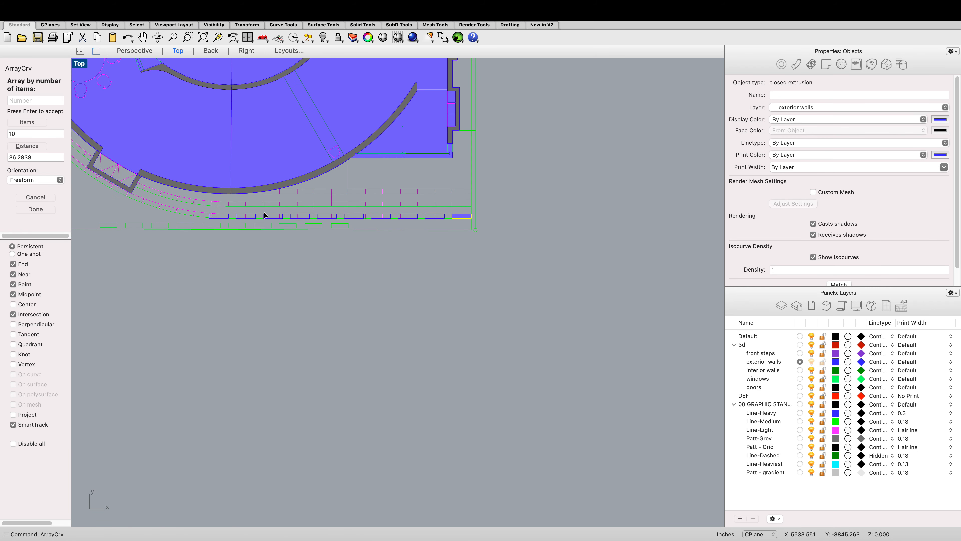
{"action": "scroll", "coordinate": [200, 207], "scroll_direction": "up", "scroll_amount": 2}
{"action": "scroll", "coordinate": [200, 207], "scroll_direction": "down", "scroll_amount": 2}
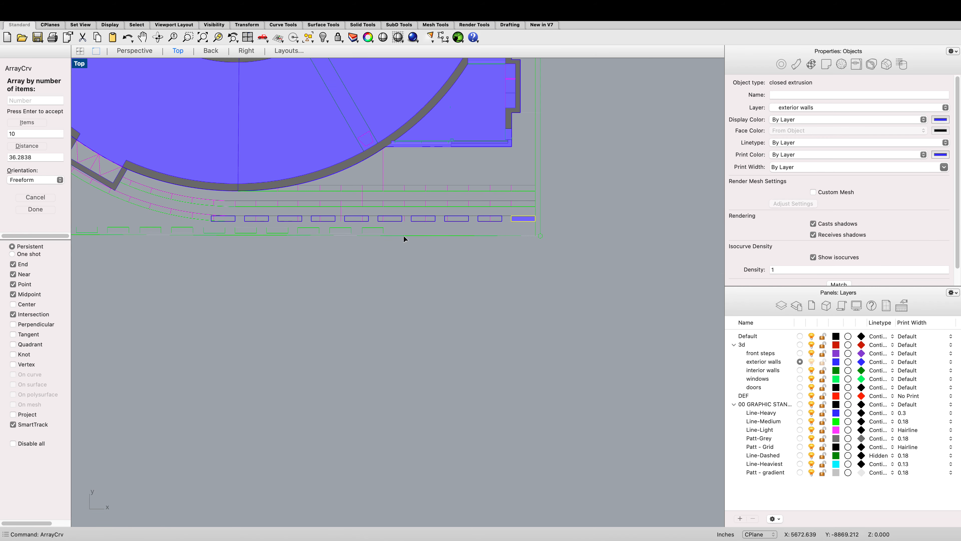
{"action": "scroll", "coordinate": [233, 226], "scroll_direction": "up", "scroll_amount": 4}
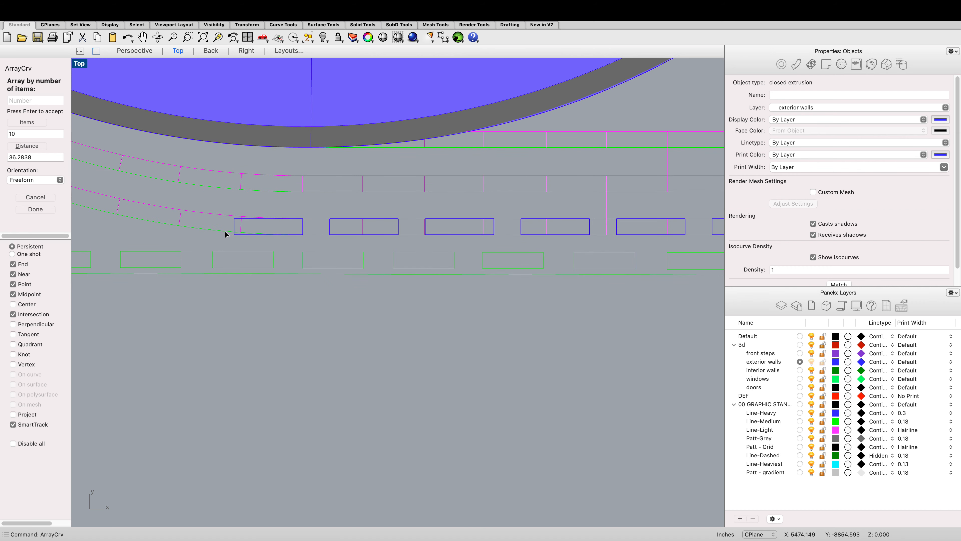
{"action": "key", "text": "Escape"}
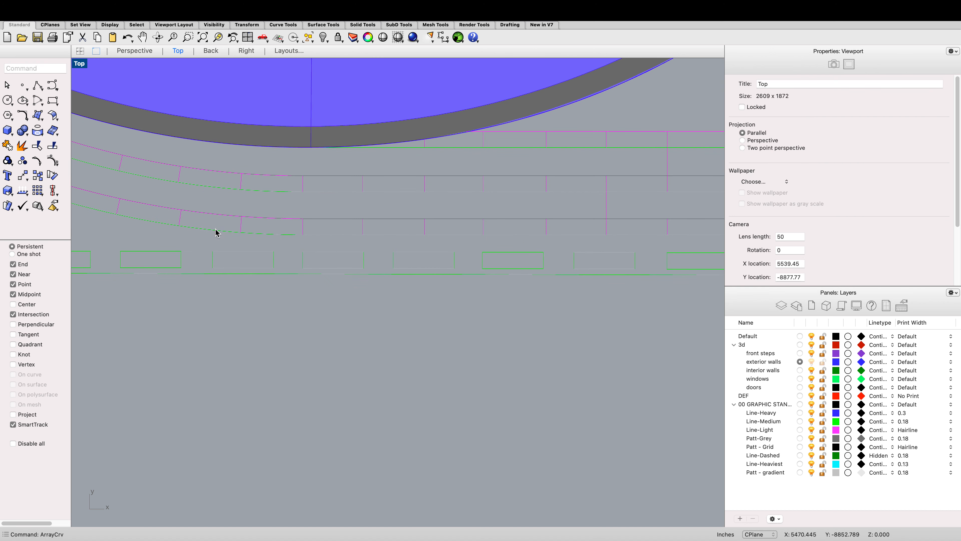
Step: Join the curved step edge and the straight step line into one path curve
{"action": "left_click", "coordinate": [216, 230]}
{"action": "left_click", "coordinate": [338, 235], "text": "shift"}
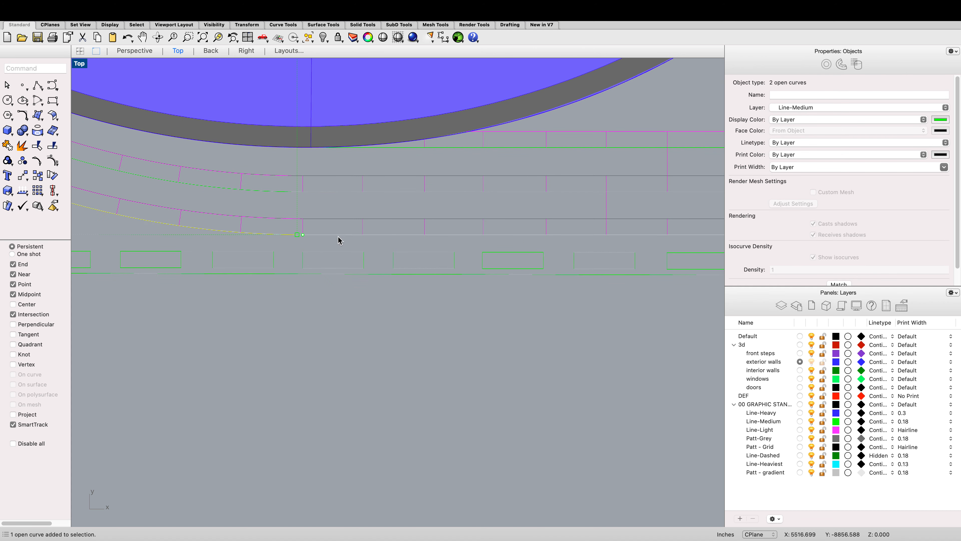
{"action": "key", "text": "Return"}
{"action": "key", "text": "Escape"}
{"action": "type", "text": "join"}
{"action": "key", "text": "Return"}
{"action": "scroll", "coordinate": [319, 233], "scroll_direction": "down", "scroll_amount": 6}
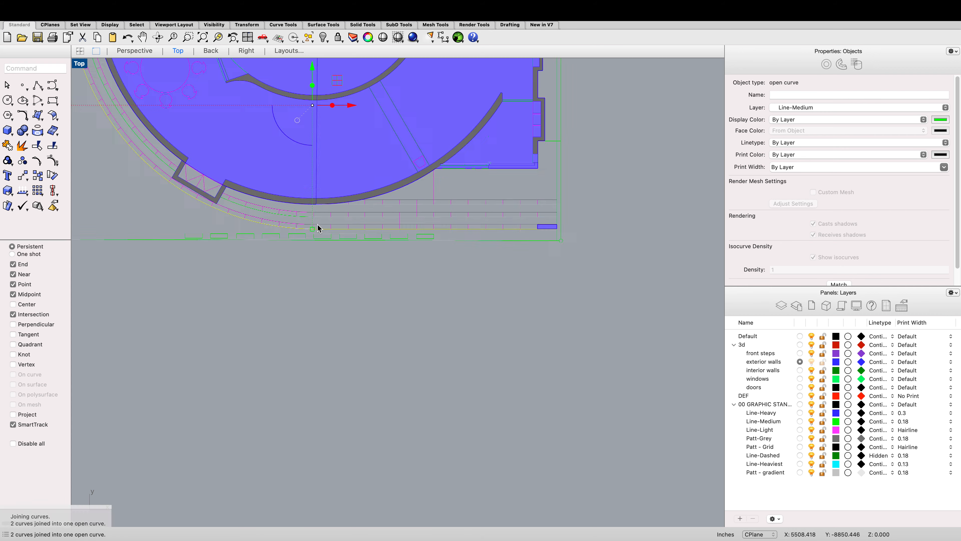
Step: Try to array the box along the joined step curve with 24 items
{"action": "scroll", "coordinate": [318, 227], "scroll_direction": "up", "scroll_amount": 8}
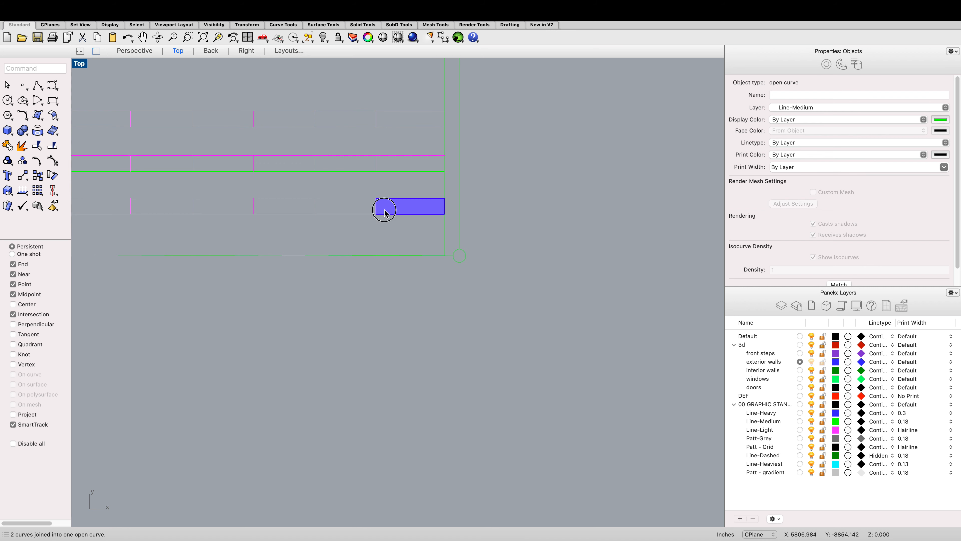
{"action": "left_click", "coordinate": [382, 209]}
{"action": "left_click", "coordinate": [363, 219]}
{"action": "left_click", "coordinate": [378, 211]}
{"action": "type", "text": "arraycrv"}
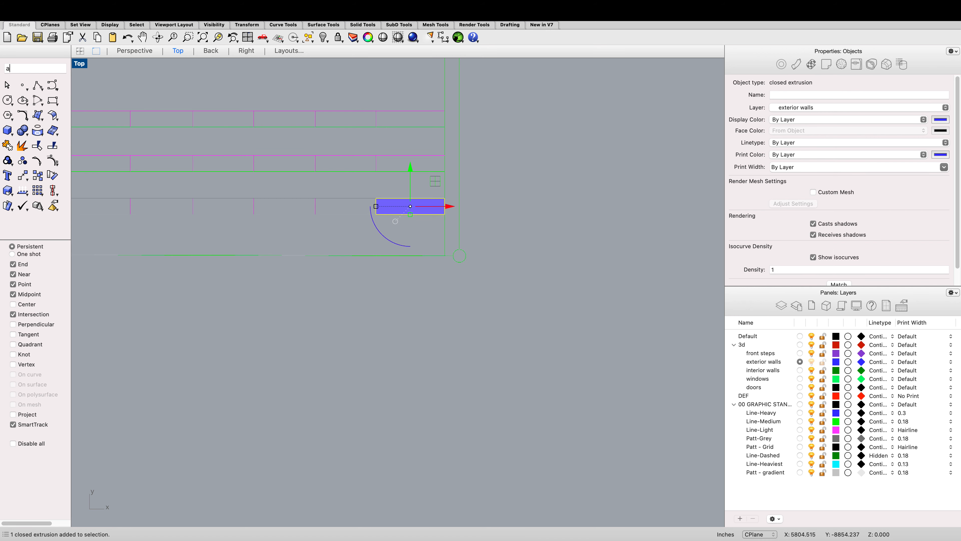
{"action": "key", "text": "Return"}
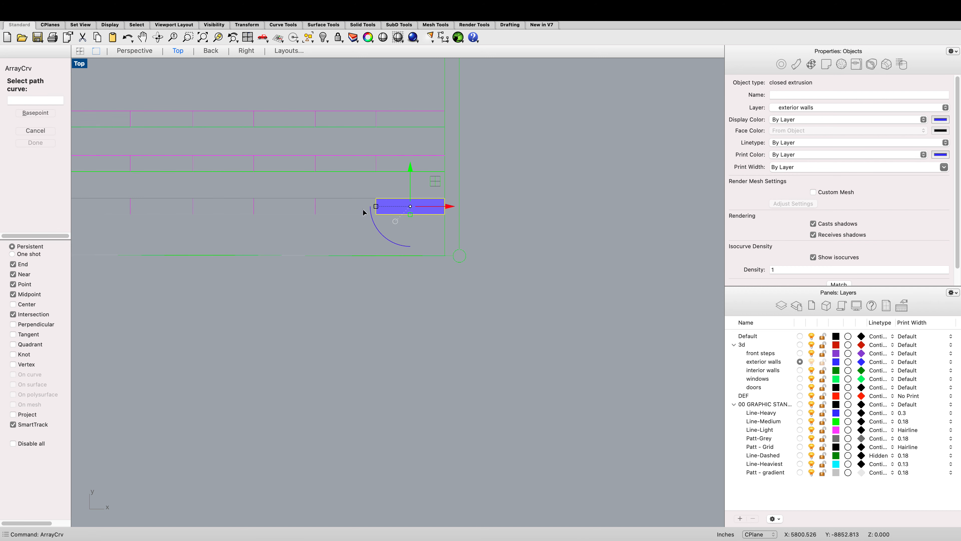
{"action": "left_click", "coordinate": [352, 214]}
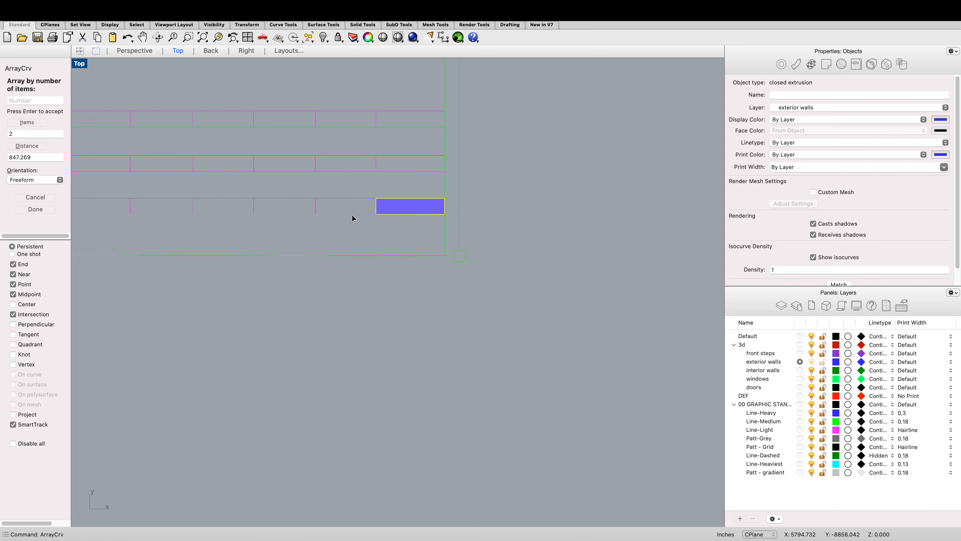
{"action": "left_click_drag", "start_coordinate": [26, 135], "coordinate": [0, 134]}
{"action": "type", "text": "25"}
{"action": "key", "text": "BackSpace"}
{"action": "type", "text": "4"}
{"action": "key", "text": "Return"}
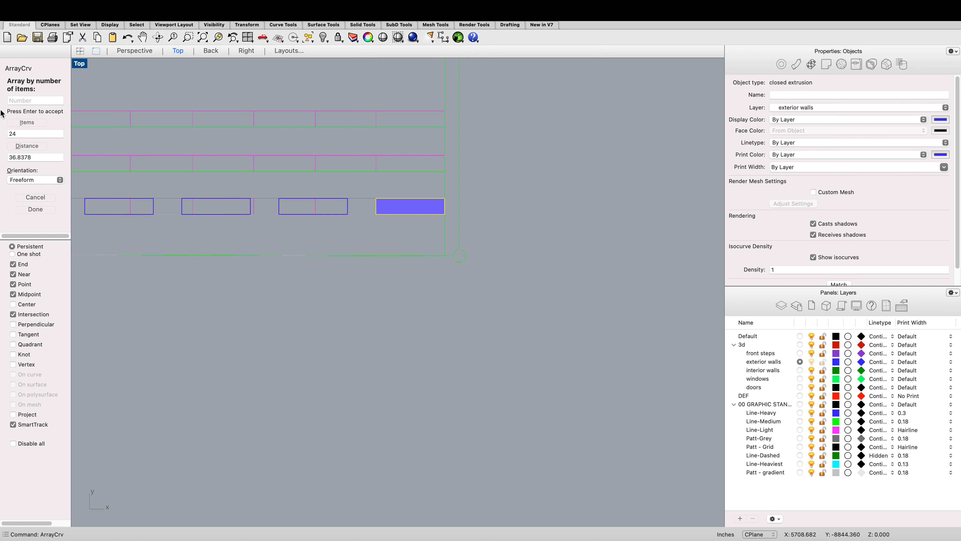
{"action": "scroll", "coordinate": [275, 210], "scroll_direction": "down", "scroll_amount": 8}
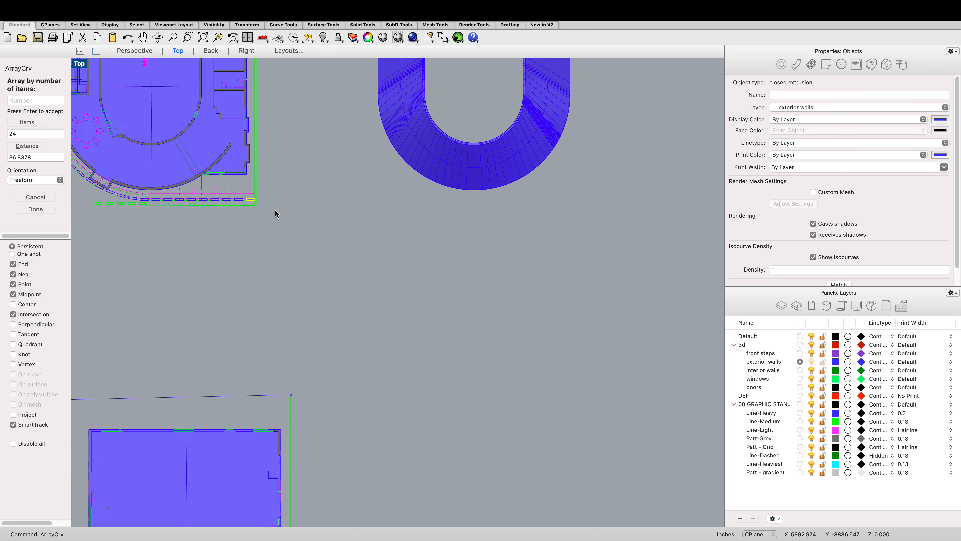
{"action": "scroll", "coordinate": [156, 172], "scroll_direction": "up", "scroll_amount": 6}
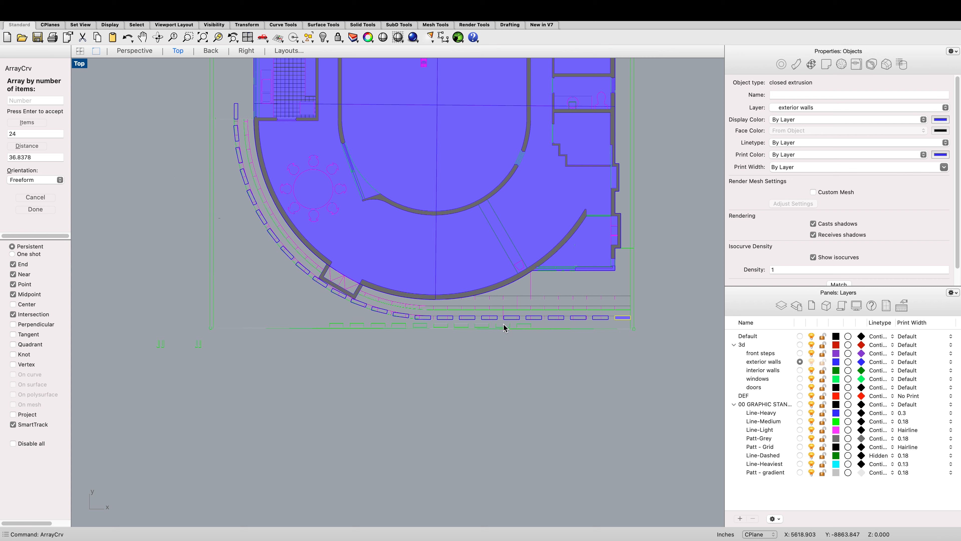
{"action": "key", "text": "Escape"}
{"action": "key", "text": "Escape"}
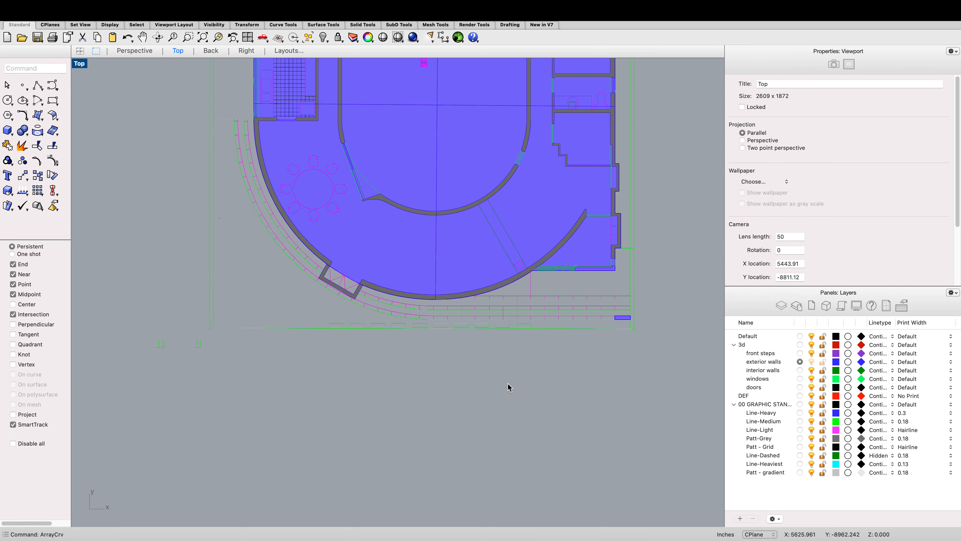
Step: Switch to the reference model window to examine its massing
{"action": "scroll", "coordinate": [496, 377], "scroll_direction": "down", "scroll_amount": 3}
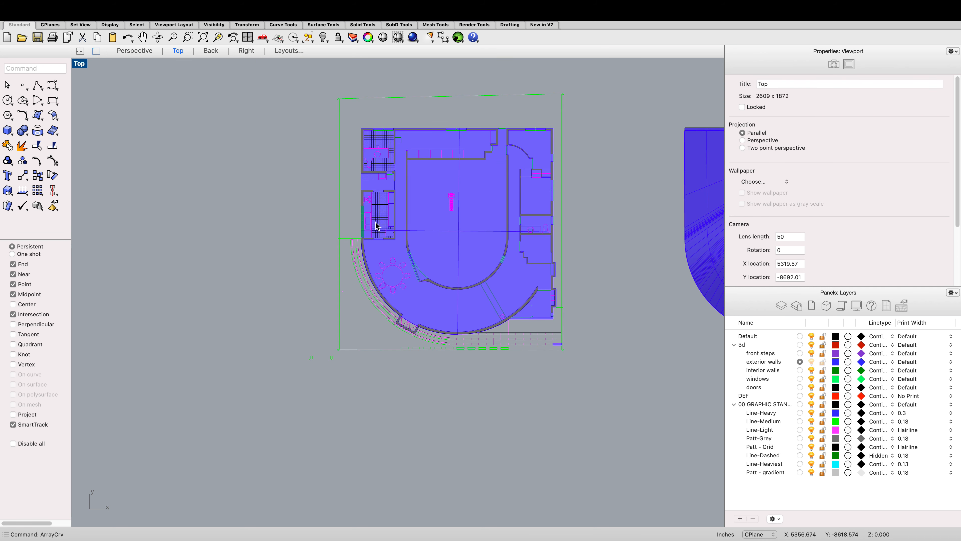
{"action": "left_click", "coordinate": [158, 37]}
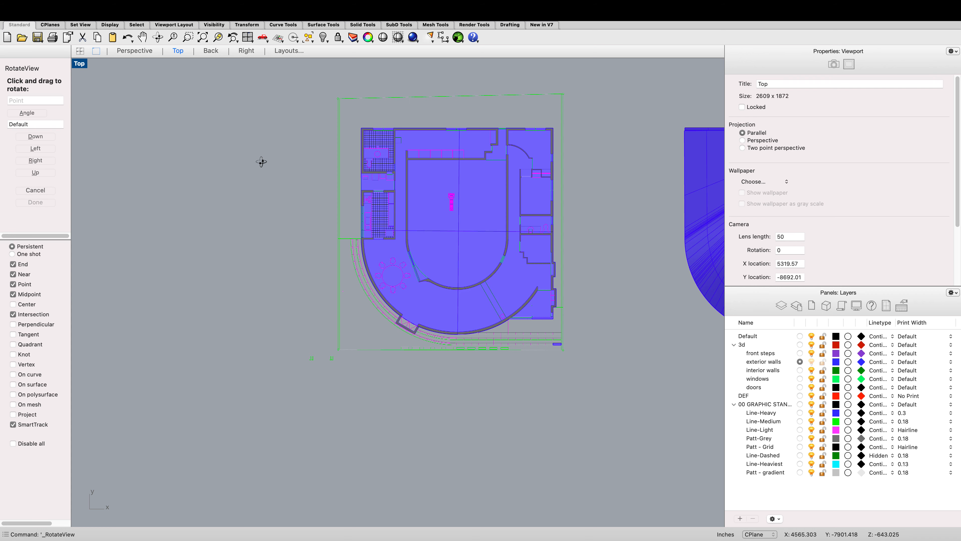
{"action": "scroll", "coordinate": [261, 162], "scroll_direction": "down", "scroll_amount": 4}
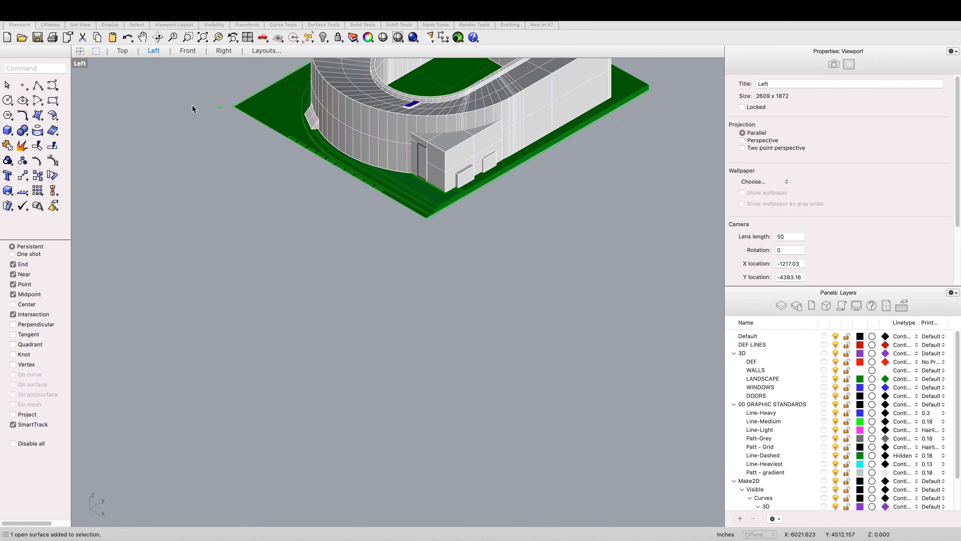
{"action": "left_click", "coordinate": [192, 106]}
{"action": "scroll", "coordinate": [290, 166], "scroll_direction": "down", "scroll_amount": 7}
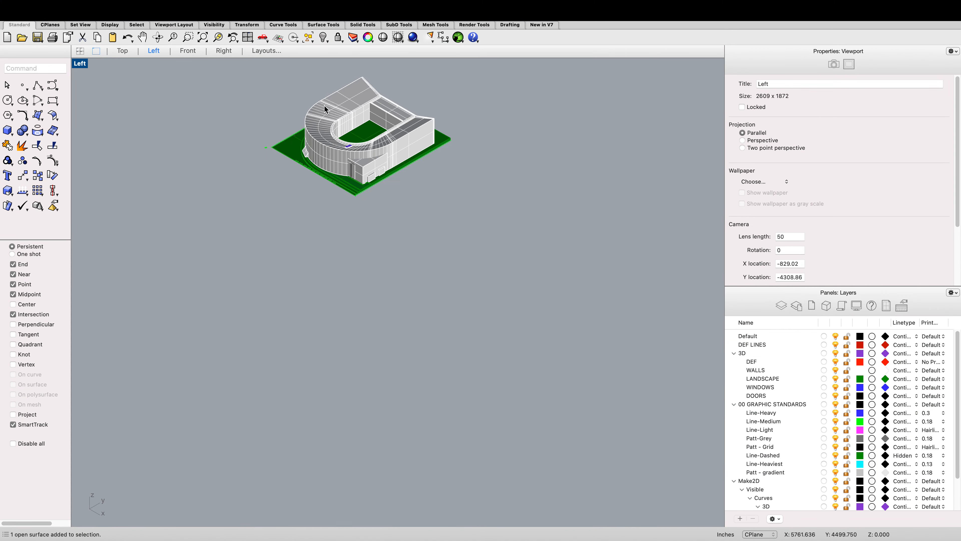
Step: Examine the front steps and ground edge of the reference model up close
{"action": "scroll", "coordinate": [325, 106], "scroll_direction": "up", "scroll_amount": 11}
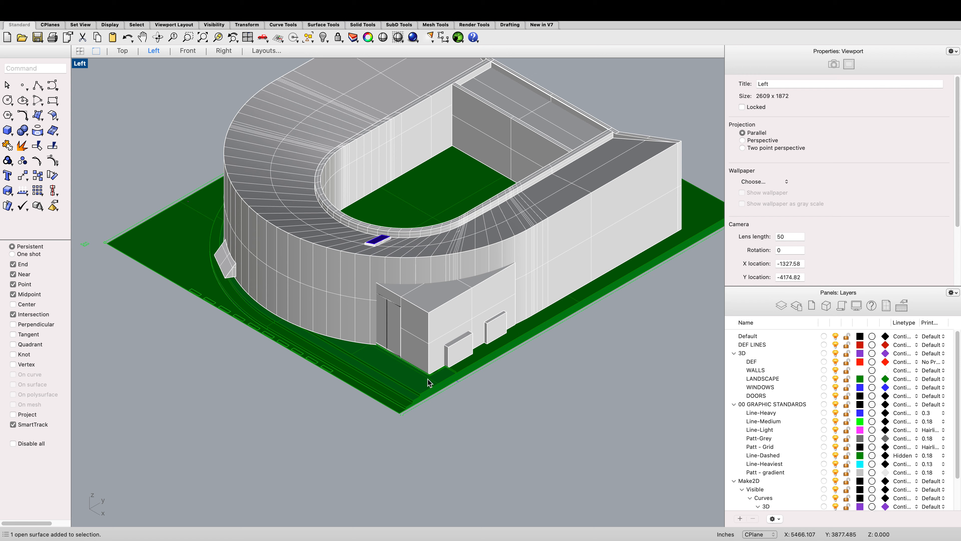
{"action": "scroll", "coordinate": [398, 390], "scroll_direction": "down", "scroll_amount": 3}
{"action": "scroll", "coordinate": [397, 389], "scroll_direction": "up", "scroll_amount": 5}
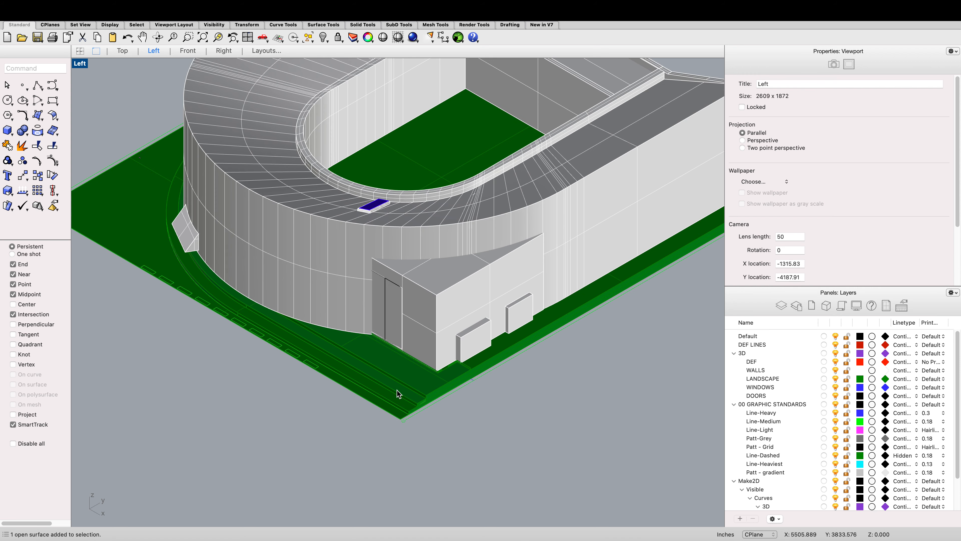
{"action": "scroll", "coordinate": [294, 350], "scroll_direction": "up", "scroll_amount": 4}
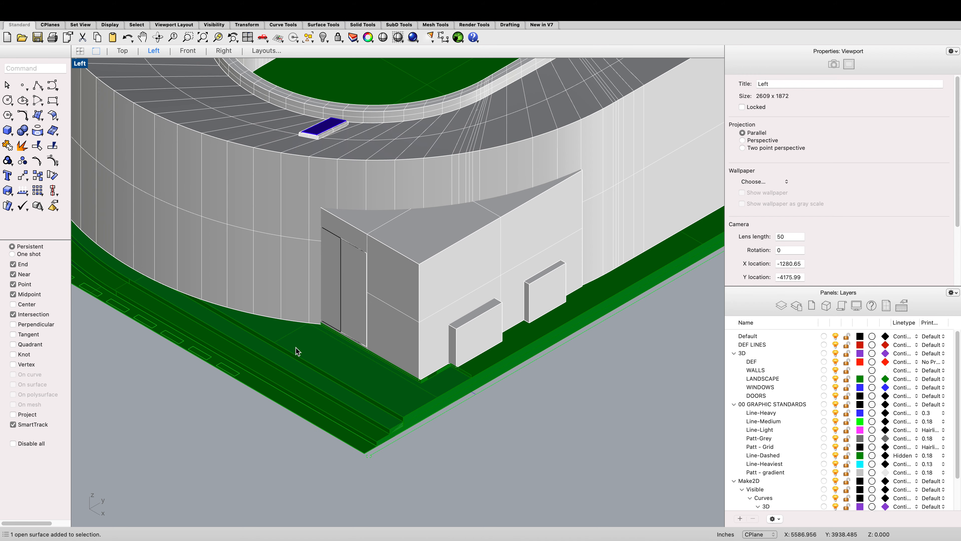
{"action": "scroll", "coordinate": [294, 370], "scroll_direction": "down", "scroll_amount": 2}
{"action": "scroll", "coordinate": [291, 372], "scroll_direction": "down", "scroll_amount": 3}
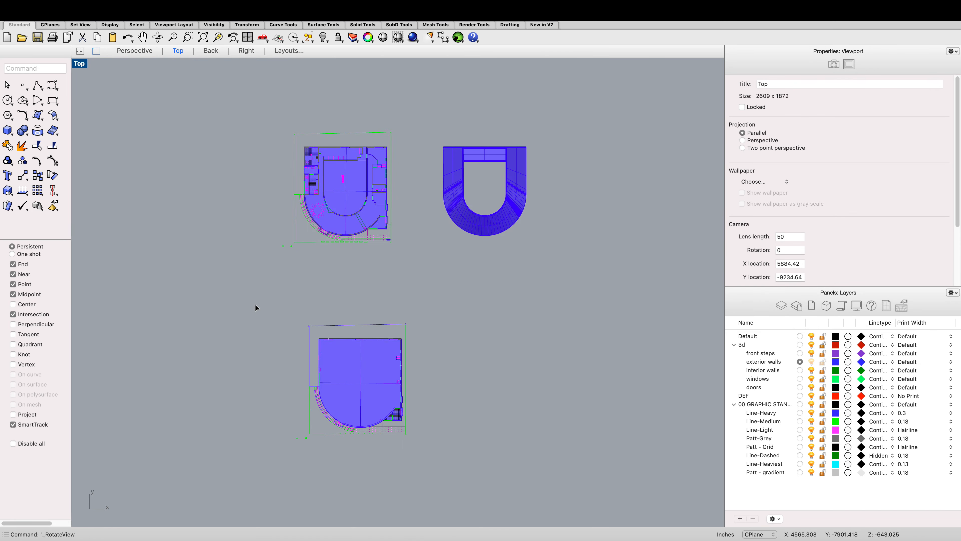
Step: Switch to the Pages document listing the White U House modeling commands
{"action": "key", "text": "ctrl+Left"}
{"action": "key", "text": "ctrl+Up"}
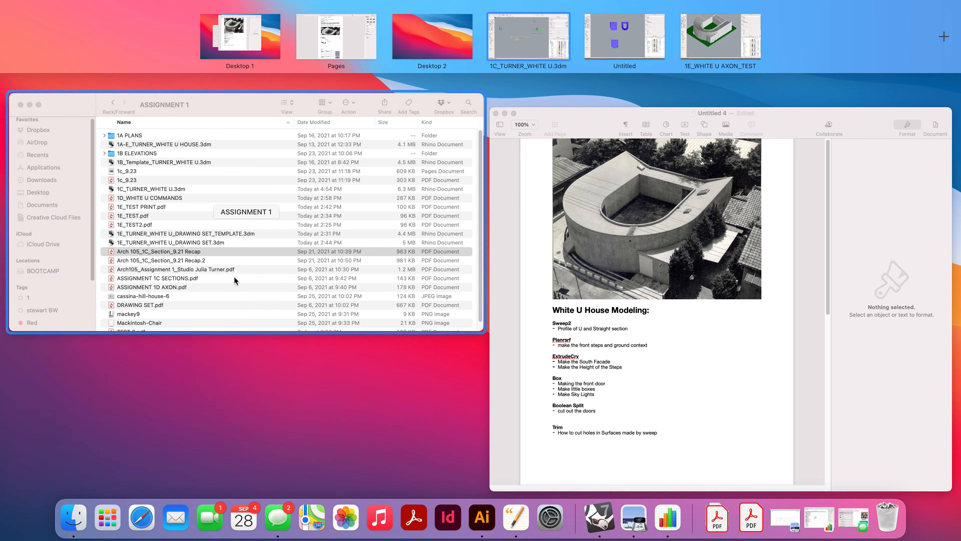
{"action": "left_click", "coordinate": [560, 261]}
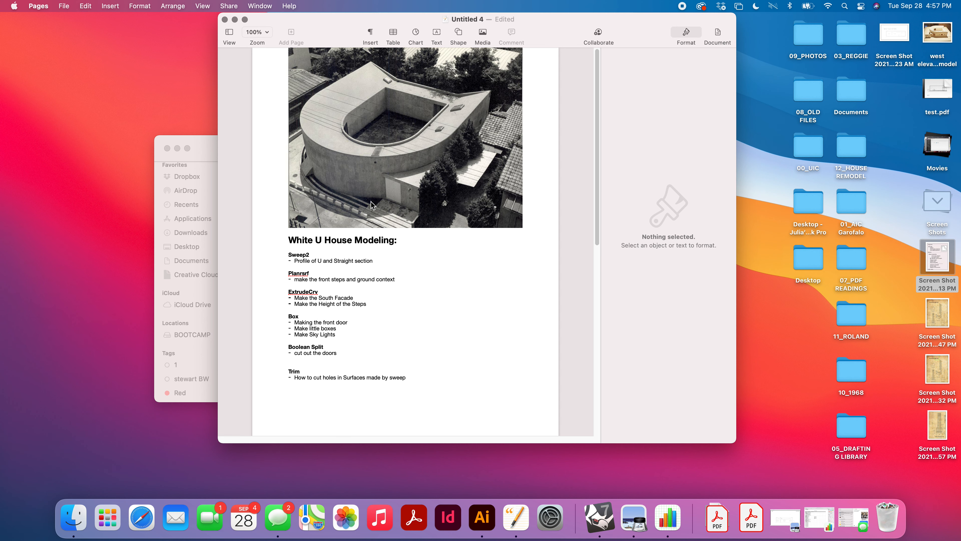
Step: Close the 1C_TURNER_WHITE U.3dm document in Rhino 7, saving its changes
{"action": "key", "text": "ctrl+Right"}
{"action": "key", "text": "ctrl+Right"}
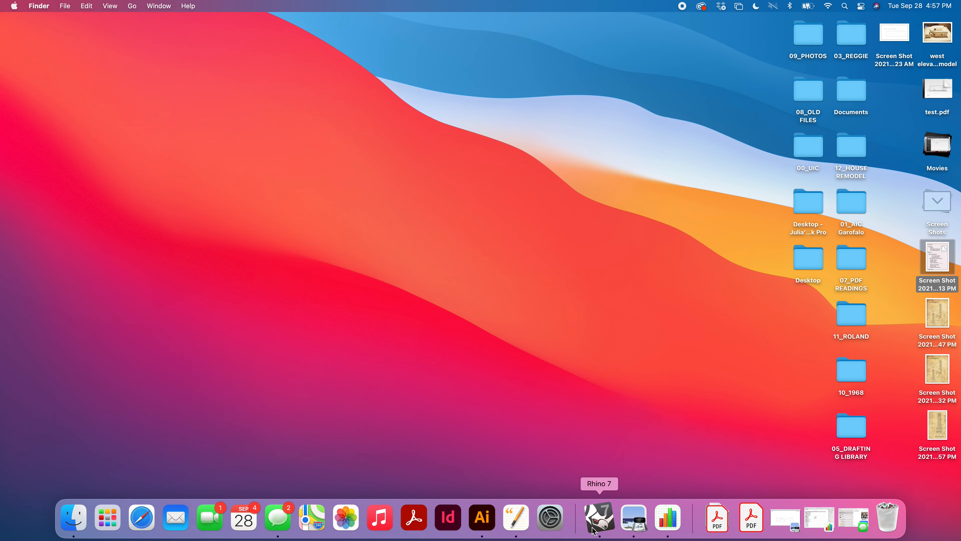
{"action": "left_click", "coordinate": [599, 517]}
{"action": "left_click", "coordinate": [518, 458]}
{"action": "scroll", "coordinate": [492, 439], "scroll_direction": "down", "scroll_amount": 5}
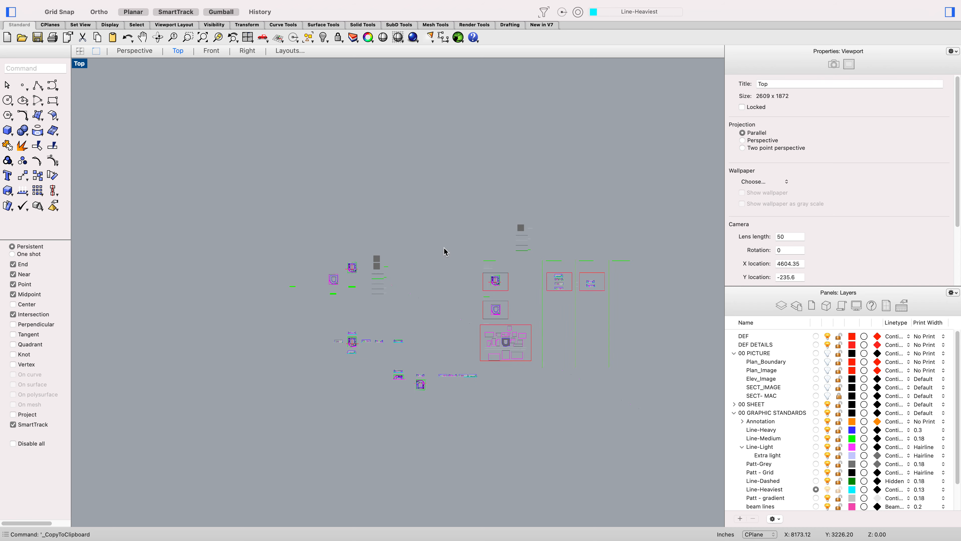
{"action": "key", "text": "super+w"}
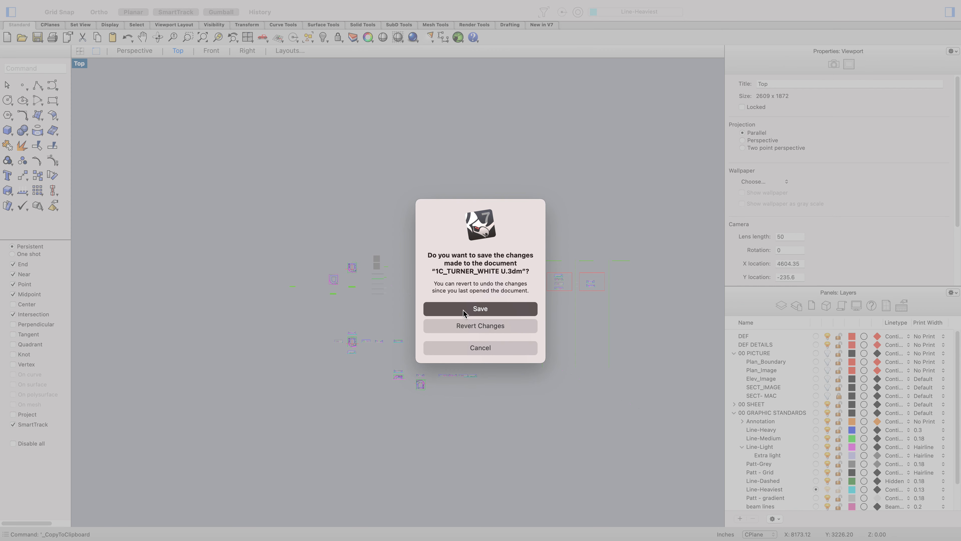
{"action": "left_click", "coordinate": [464, 313]}
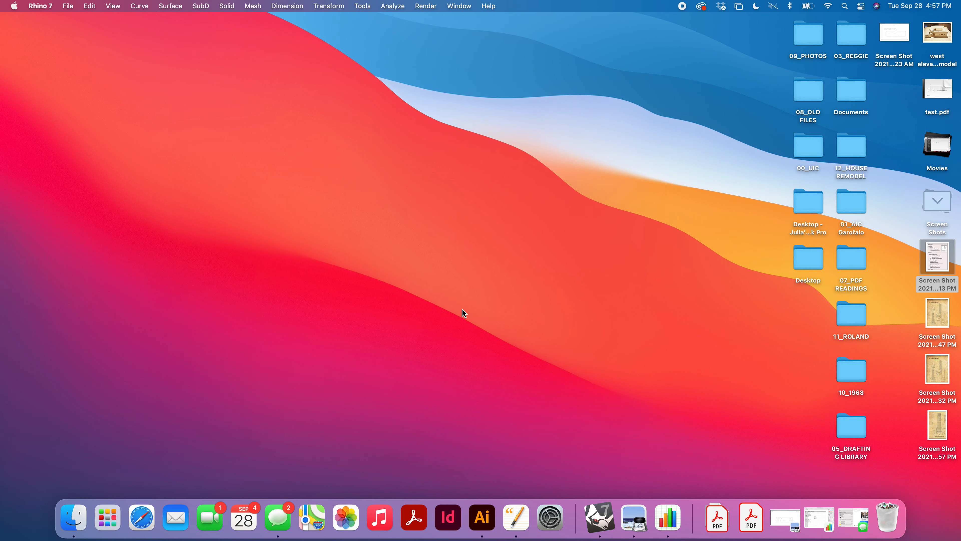
Step: Look over the working model's plan layout, then return to the reference model window
{"action": "key", "text": "ctrl+Right"}
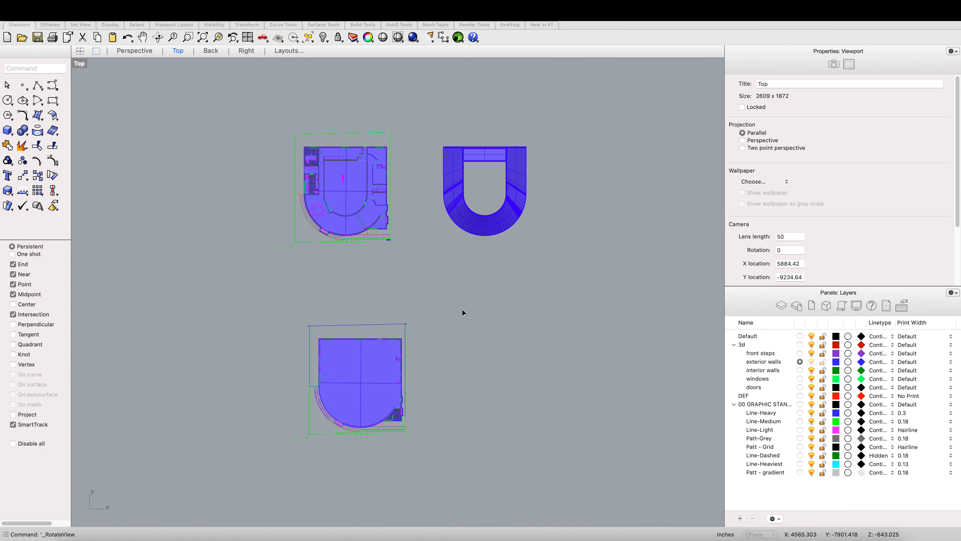
{"action": "scroll", "coordinate": [450, 316], "scroll_direction": "down", "scroll_amount": 10}
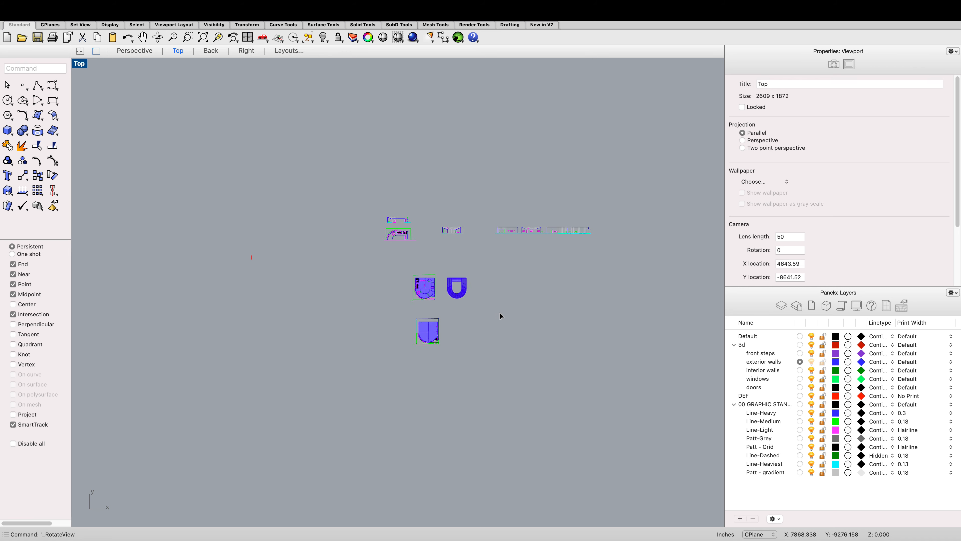
{"action": "scroll", "coordinate": [500, 314], "scroll_direction": "up", "scroll_amount": 3}
{"action": "key", "text": "ctrl+Right"}
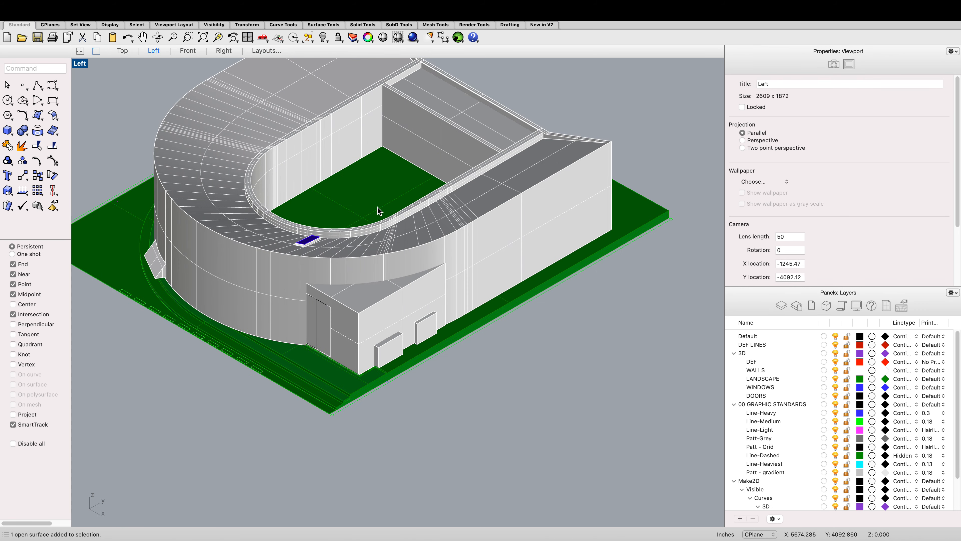
Step: Delete the green landscape ground surface along the building's front edge
{"action": "scroll", "coordinate": [379, 208], "scroll_direction": "down", "scroll_amount": 5}
{"action": "scroll", "coordinate": [401, 265], "scroll_direction": "down", "scroll_amount": 2}
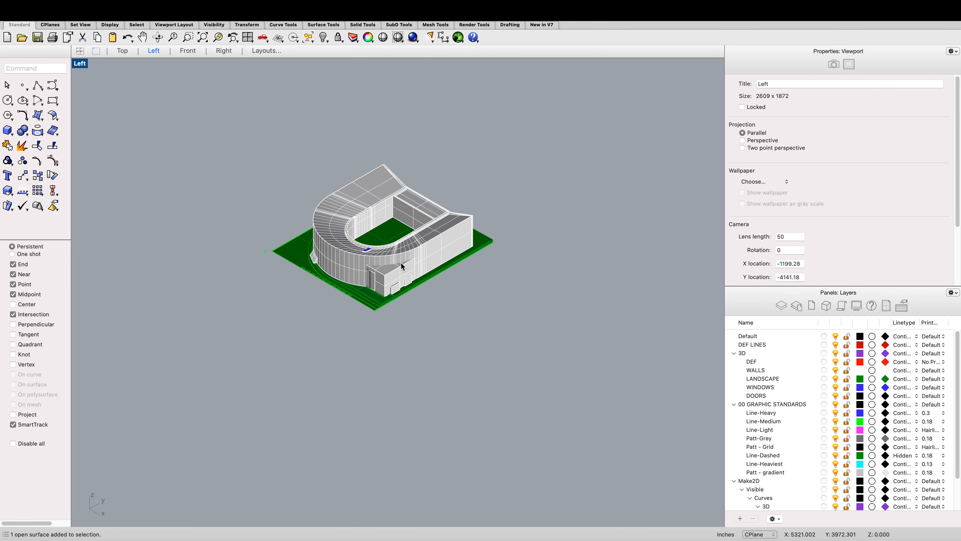
{"action": "scroll", "coordinate": [376, 275], "scroll_direction": "up", "scroll_amount": 4}
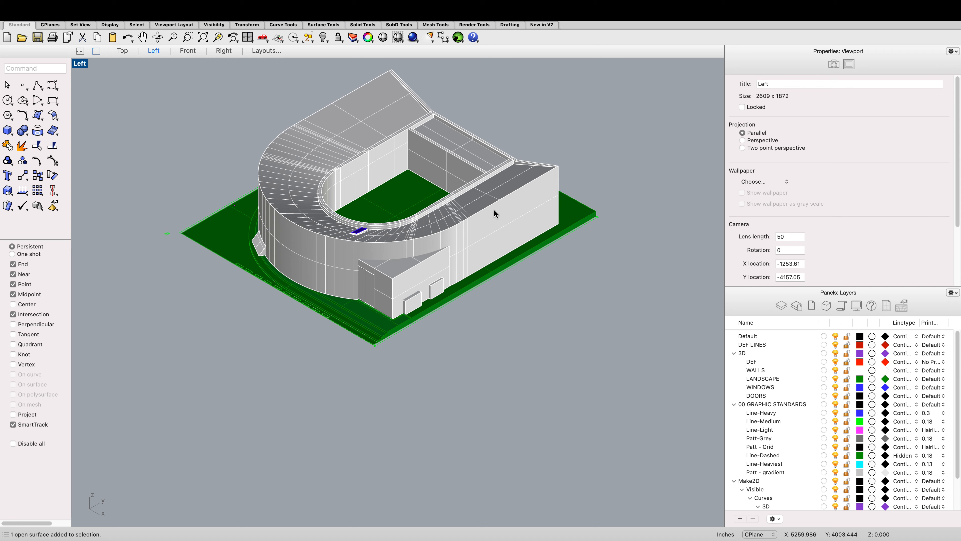
{"action": "scroll", "coordinate": [494, 209], "scroll_direction": "up", "scroll_amount": 5}
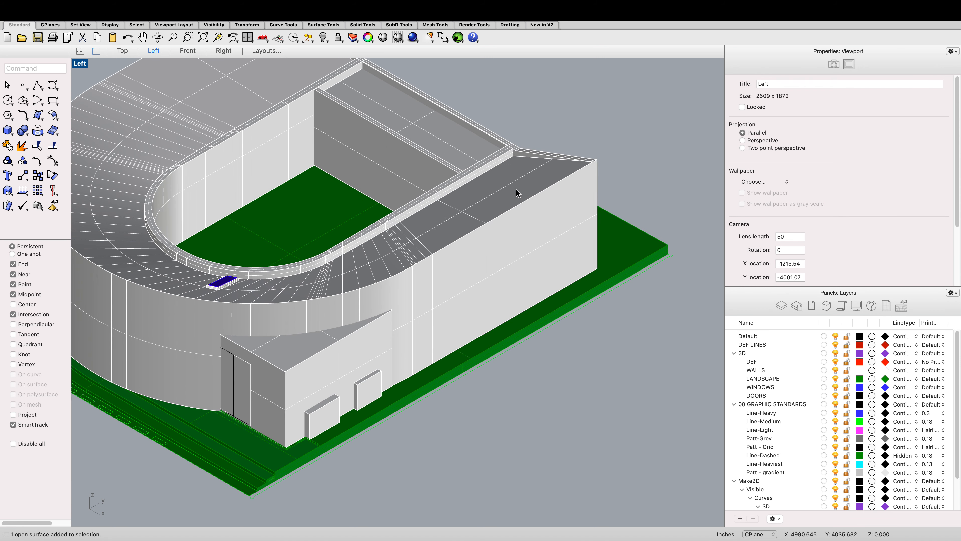
{"action": "scroll", "coordinate": [517, 195], "scroll_direction": "down", "scroll_amount": 3}
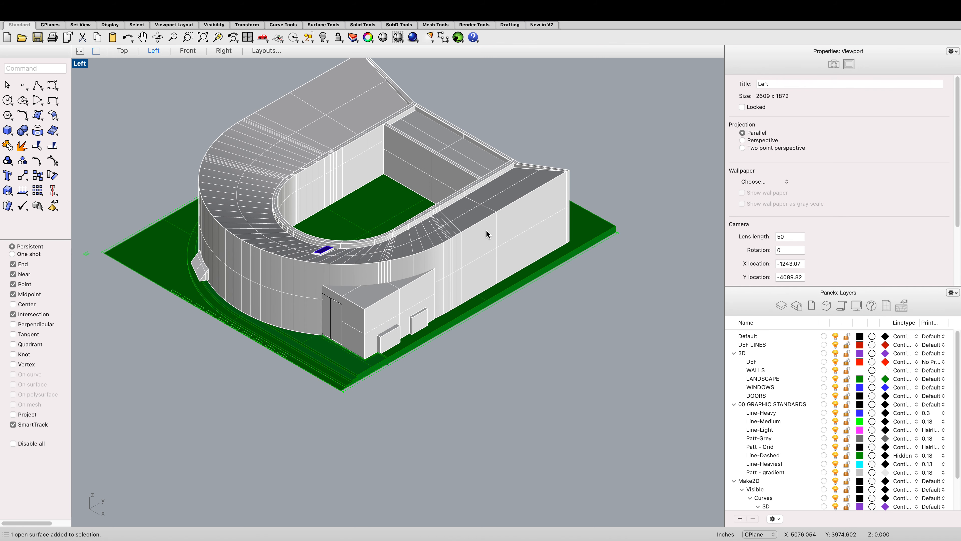
{"action": "scroll", "coordinate": [428, 328], "scroll_direction": "up", "scroll_amount": 4}
{"action": "left_click", "coordinate": [424, 352]}
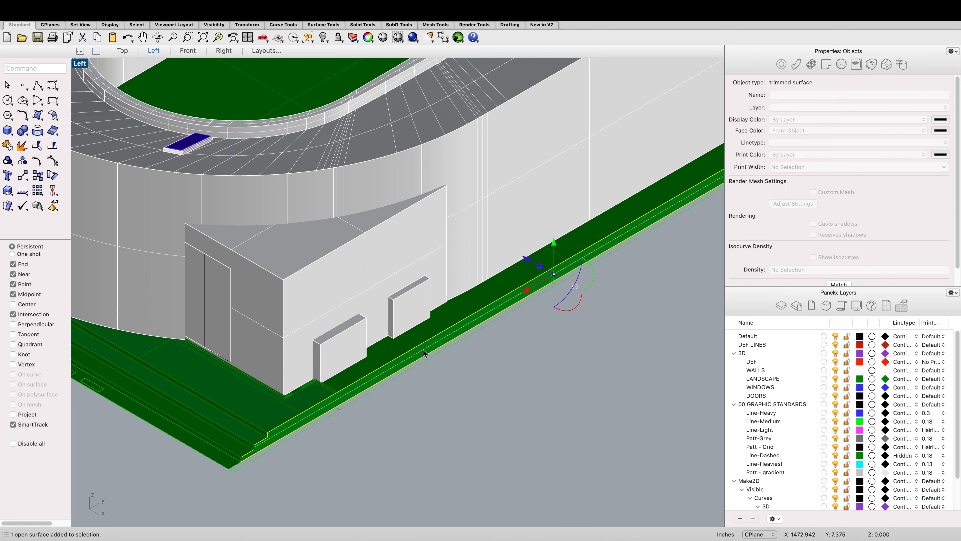
{"action": "scroll", "coordinate": [397, 332], "scroll_direction": "down", "scroll_amount": 3}
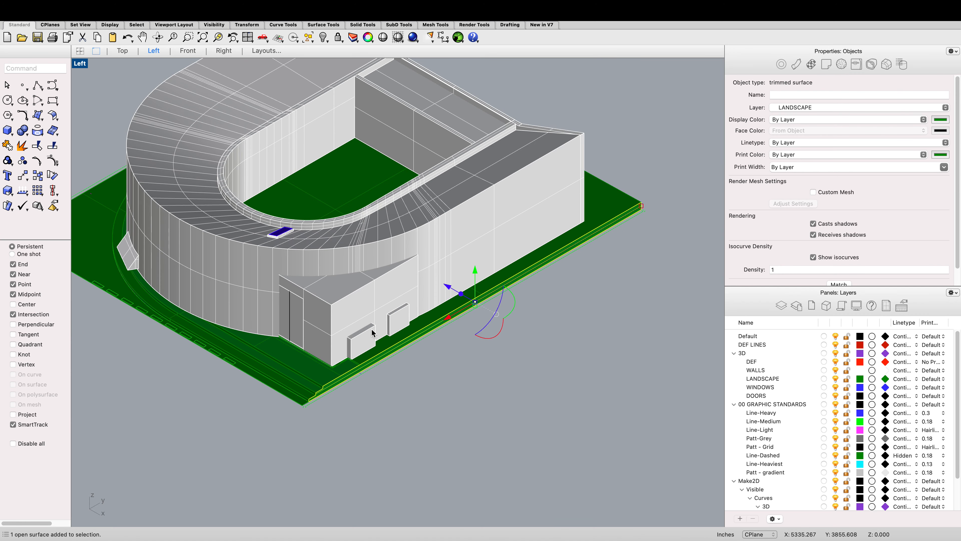
{"action": "key", "text": "Delete"}
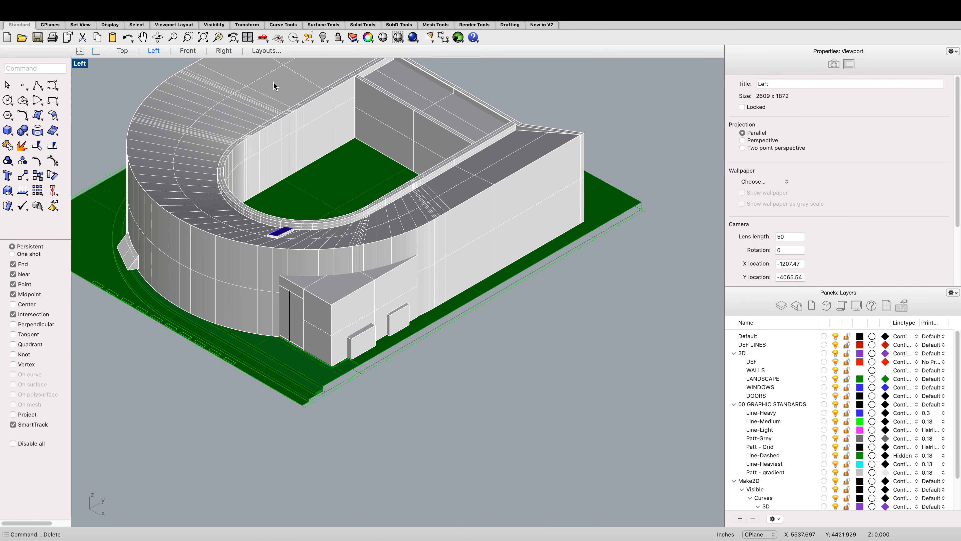
Step: Rebuild the ground with PlanarSrf from the closed landscape boundary curve at the front edge
{"action": "left_click", "coordinate": [160, 37]}
{"action": "left_click_drag", "start_coordinate": [516, 343], "coordinate": [517, 343]}
{"action": "scroll", "coordinate": [517, 343], "scroll_direction": "down", "scroll_amount": 6}
{"action": "scroll", "coordinate": [370, 298], "scroll_direction": "up", "scroll_amount": 2}
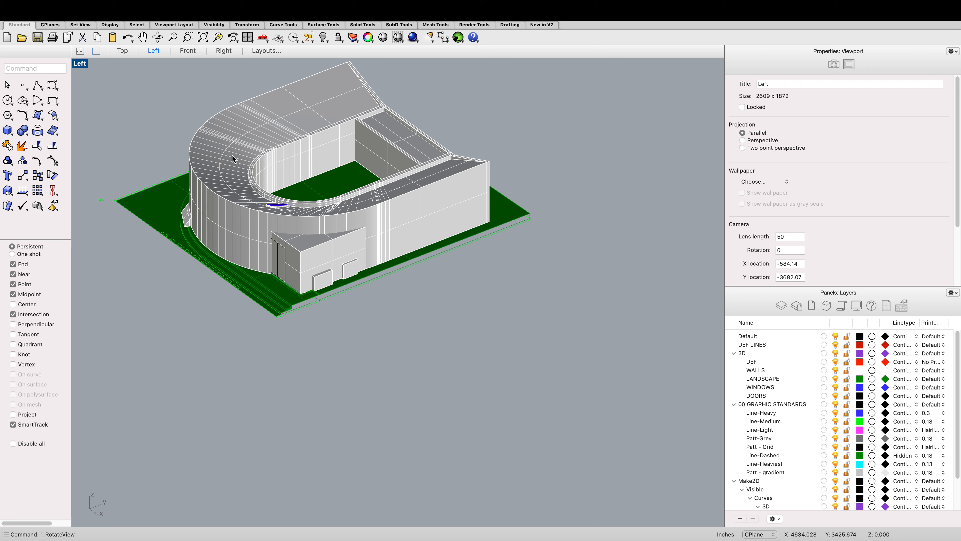
{"action": "scroll", "coordinate": [302, 296], "scroll_direction": "up", "scroll_amount": 10}
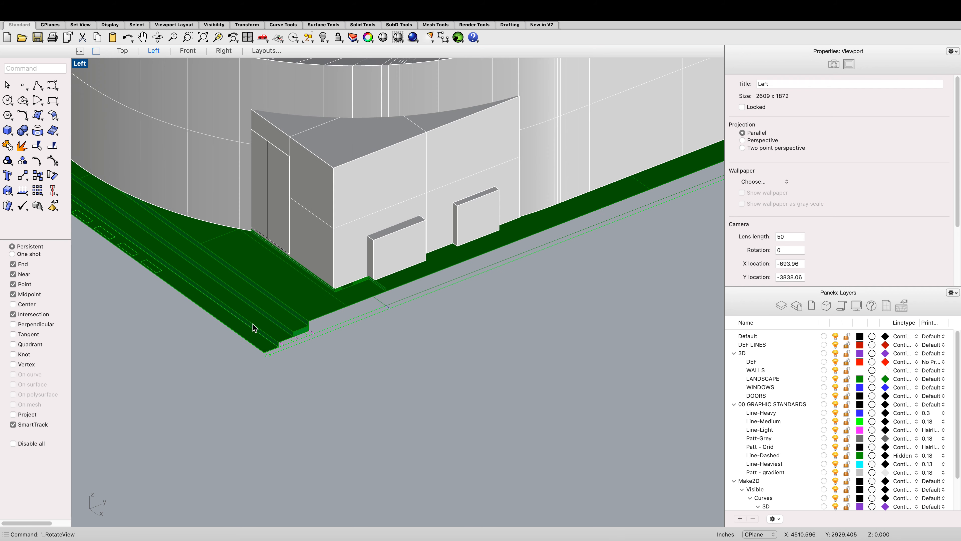
{"action": "left_click", "coordinate": [317, 342]}
{"action": "left_click", "coordinate": [321, 344]}
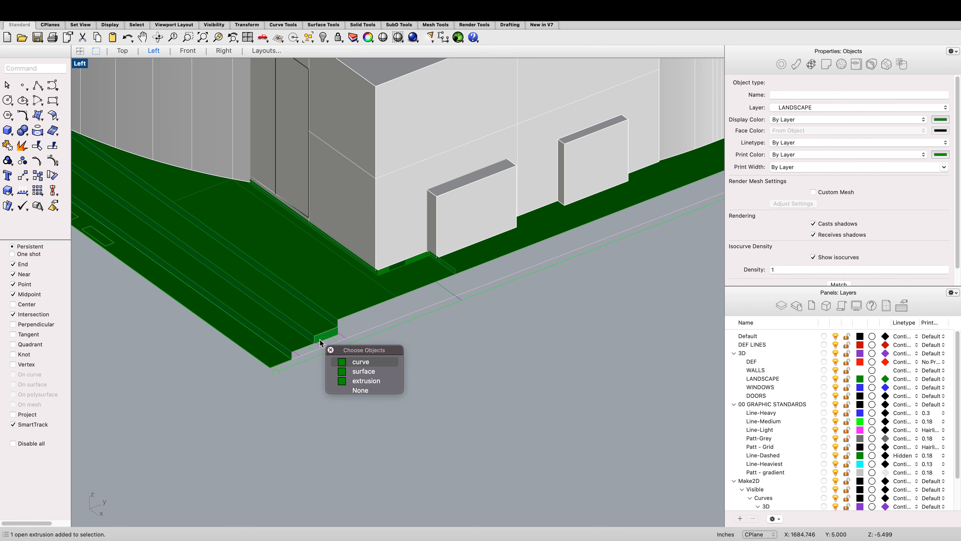
{"action": "left_click", "coordinate": [361, 362]}
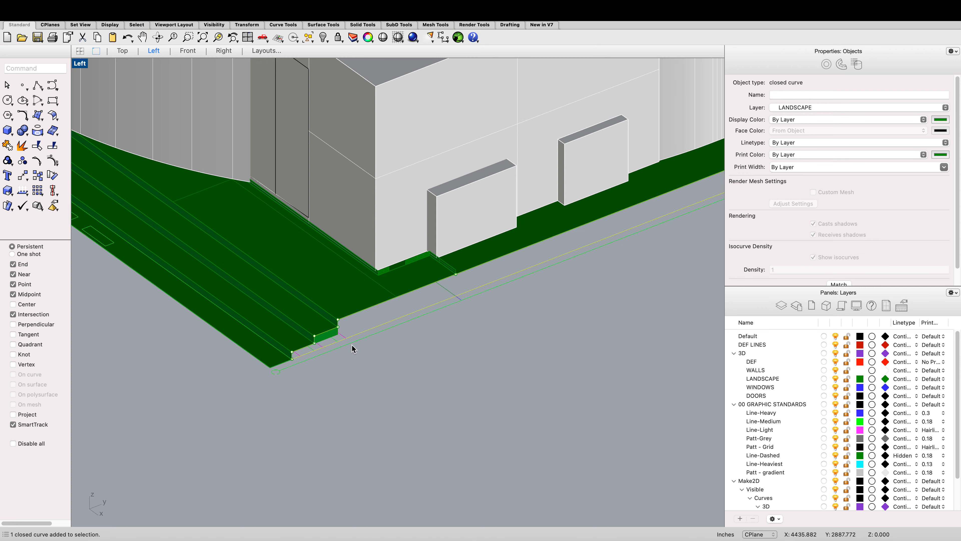
{"action": "scroll", "coordinate": [351, 343], "scroll_direction": "down", "scroll_amount": 10}
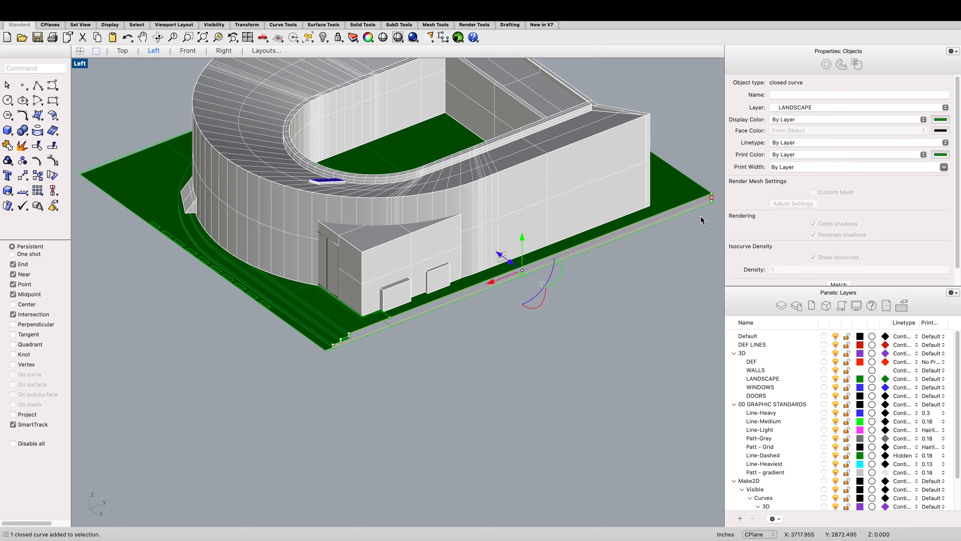
{"action": "type", "text": "PlanarSrf"}
{"action": "key", "text": "Return"}
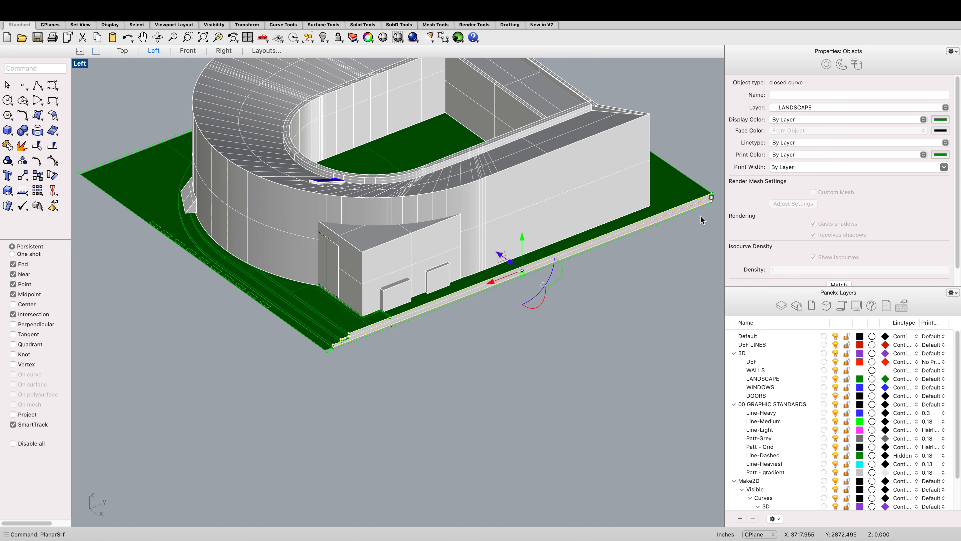
{"action": "left_click", "coordinate": [710, 316]}
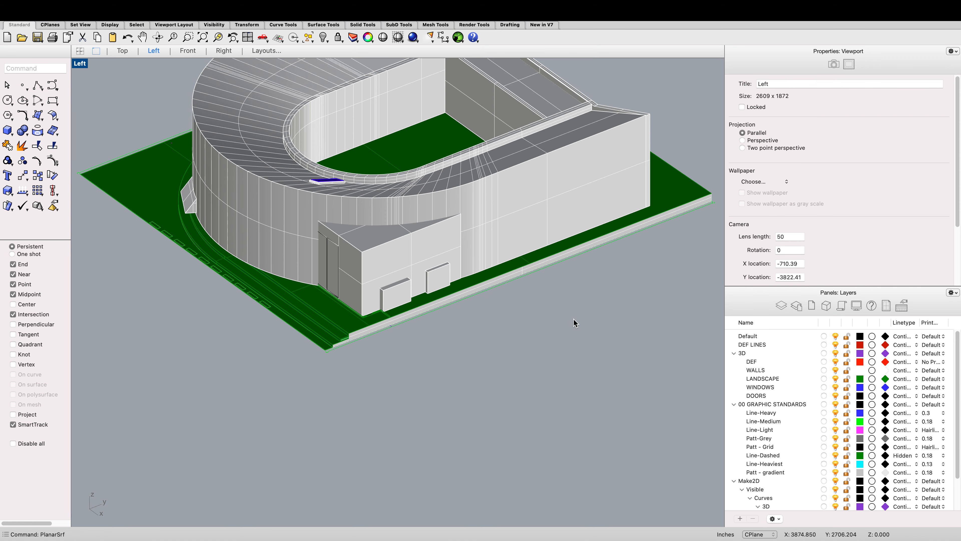
Step: Inspect the rebuilt ground surface's stepped front edge and the overall massing
{"action": "scroll", "coordinate": [375, 358], "scroll_direction": "up", "scroll_amount": 5}
{"action": "scroll", "coordinate": [265, 312], "scroll_direction": "up", "scroll_amount": 5}
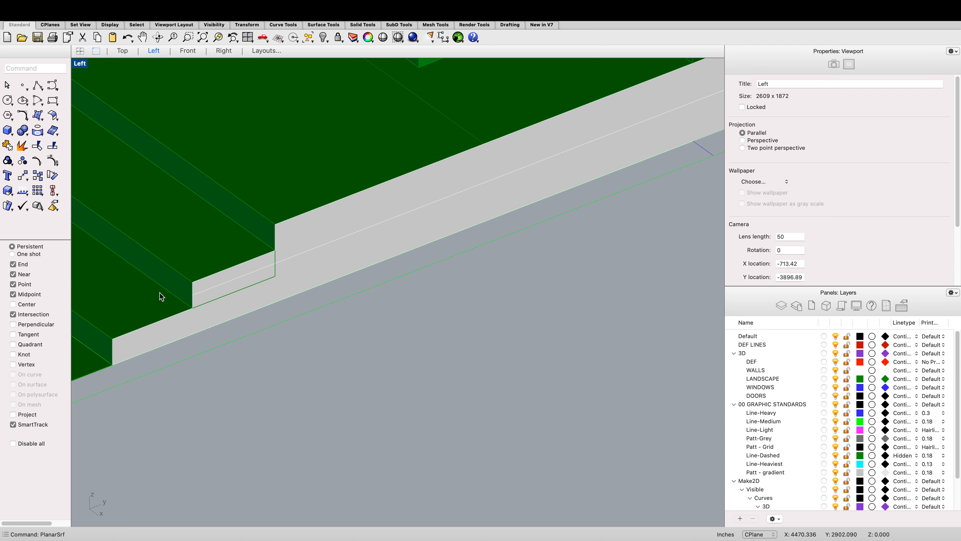
{"action": "scroll", "coordinate": [319, 249], "scroll_direction": "down", "scroll_amount": 10}
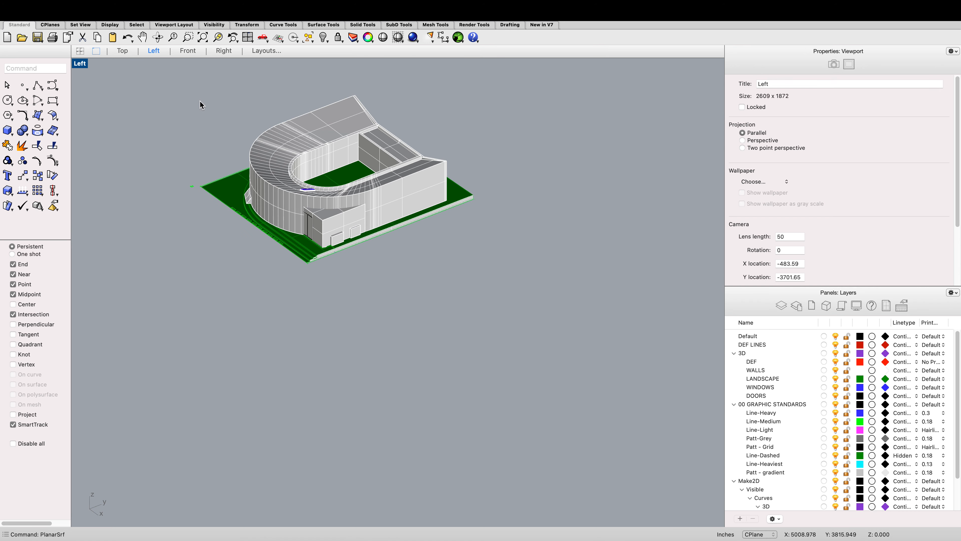
{"action": "scroll", "coordinate": [204, 95], "scroll_direction": "up", "scroll_amount": 3}
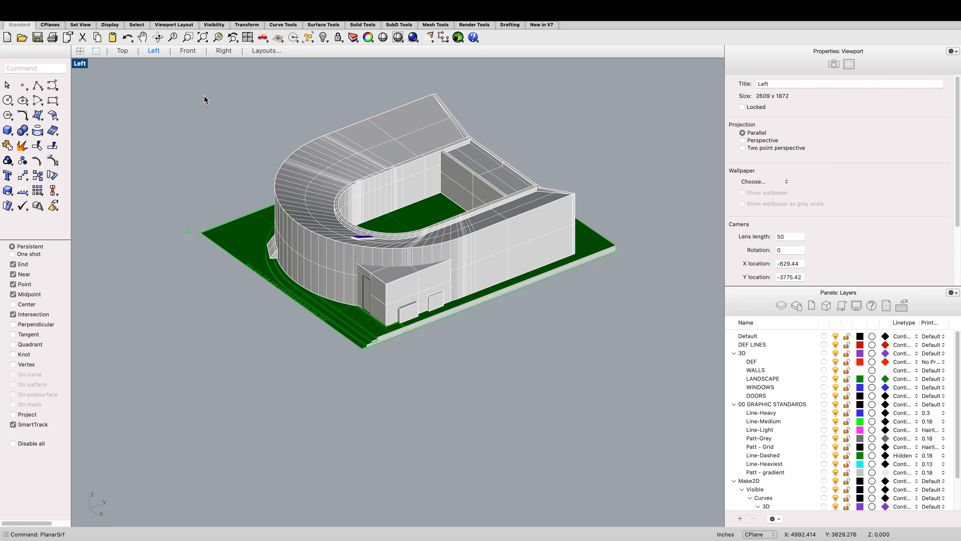
{"action": "scroll", "coordinate": [220, 118], "scroll_direction": "down", "scroll_amount": 6}
{"action": "scroll", "coordinate": [232, 112], "scroll_direction": "up", "scroll_amount": 2}
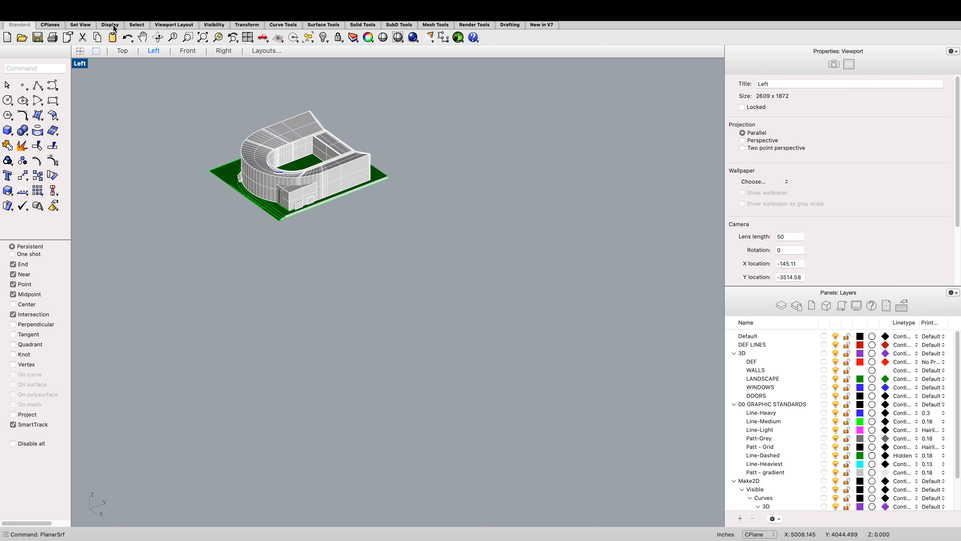
Step: Draw a thin rectangle along the ground line beneath the front elevation drawing and turn it into a planar surface
{"action": "left_click", "coordinate": [124, 53]}
{"action": "scroll", "coordinate": [388, 313], "scroll_direction": "up", "scroll_amount": 8}
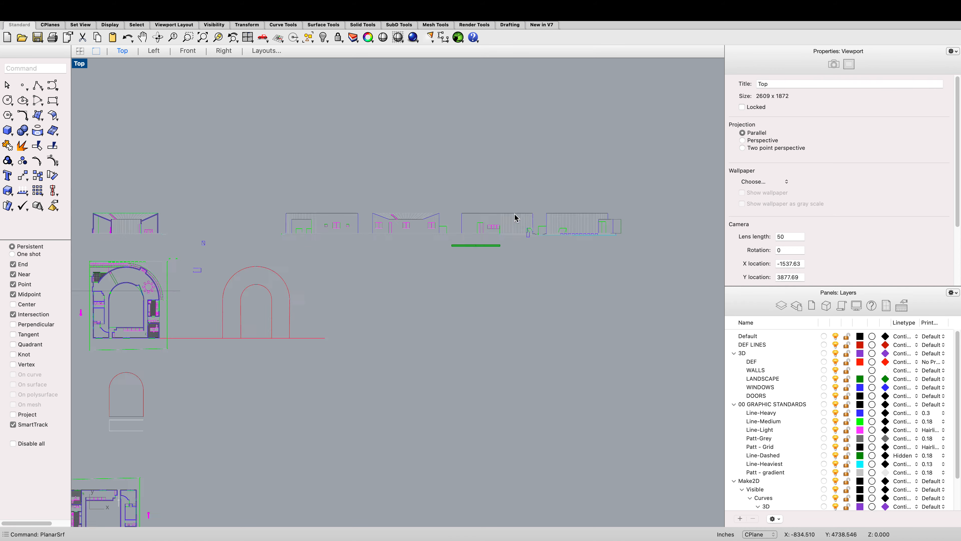
{"action": "scroll", "coordinate": [458, 233], "scroll_direction": "up", "scroll_amount": 3}
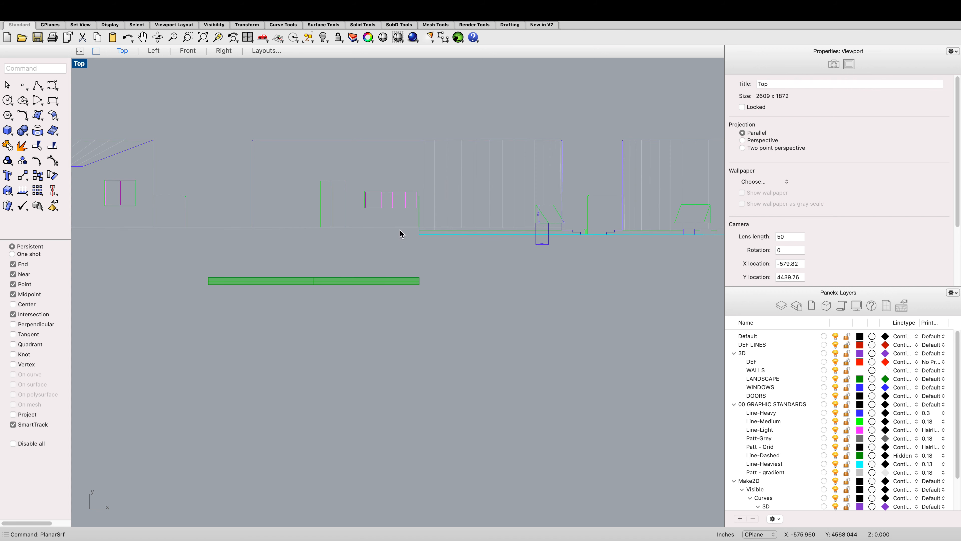
{"action": "type", "text": "rec"}
{"action": "key", "text": "Return"}
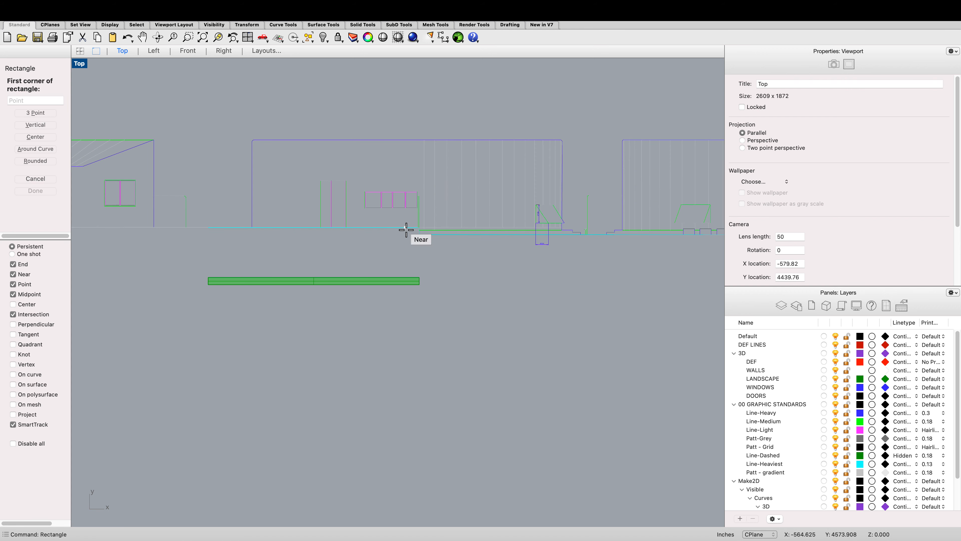
{"action": "left_click", "coordinate": [252, 227]}
{"action": "scroll", "coordinate": [416, 235], "scroll_direction": "up", "scroll_amount": 2}
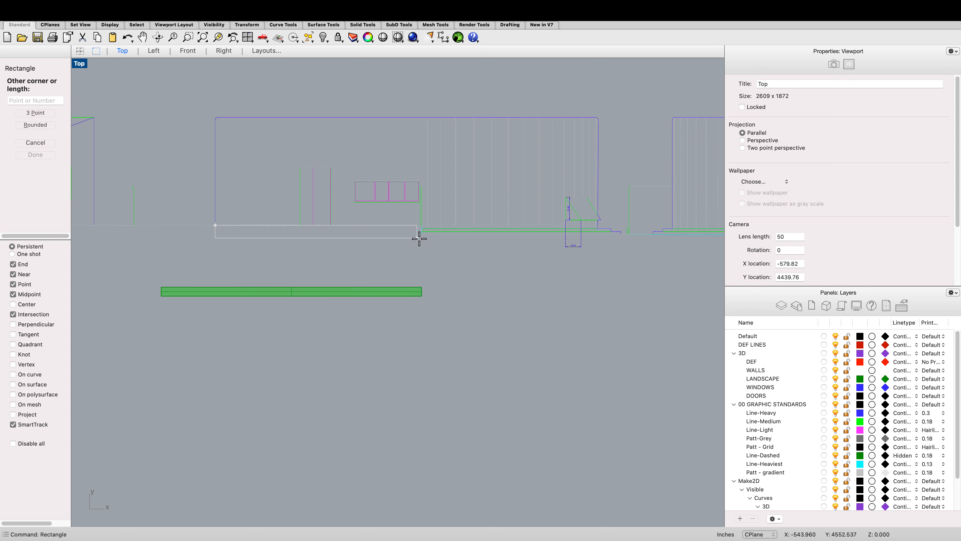
{"action": "left_click", "coordinate": [420, 235]}
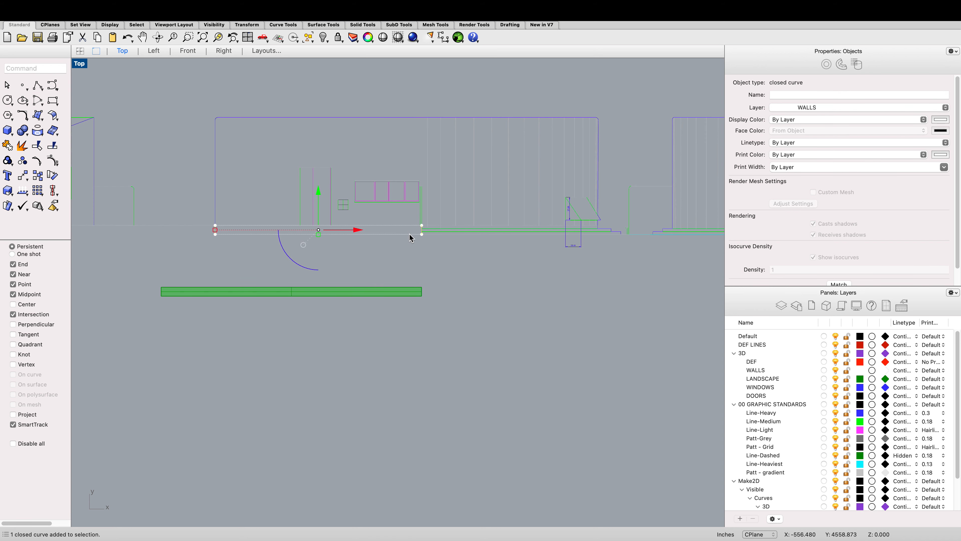
{"action": "type", "text": "planarsrf"}
{"action": "key", "text": "Return"}
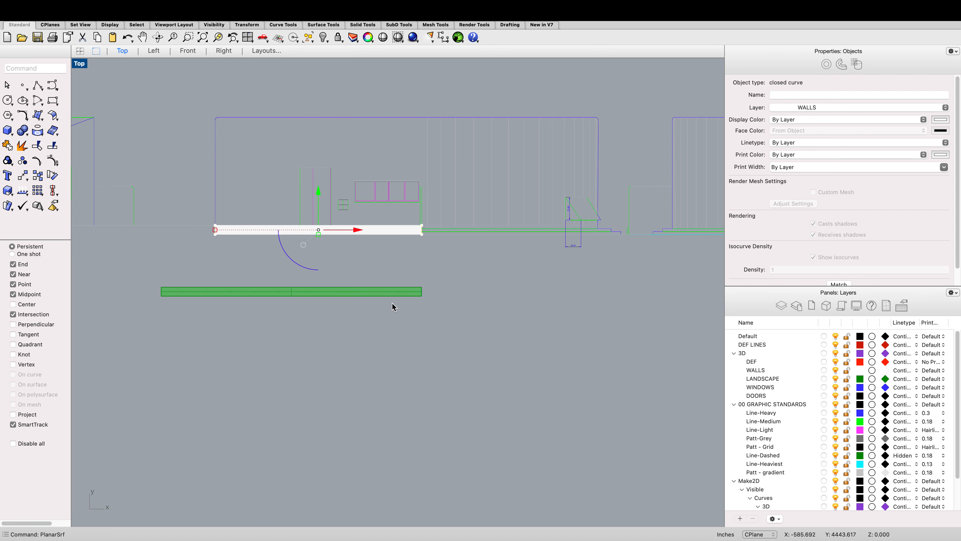
Step: Look around the drawings and the 3D model in the Top and Left views
{"action": "scroll", "coordinate": [394, 302], "scroll_direction": "down", "scroll_amount": 5}
{"action": "scroll", "coordinate": [394, 301], "scroll_direction": "down", "scroll_amount": 6}
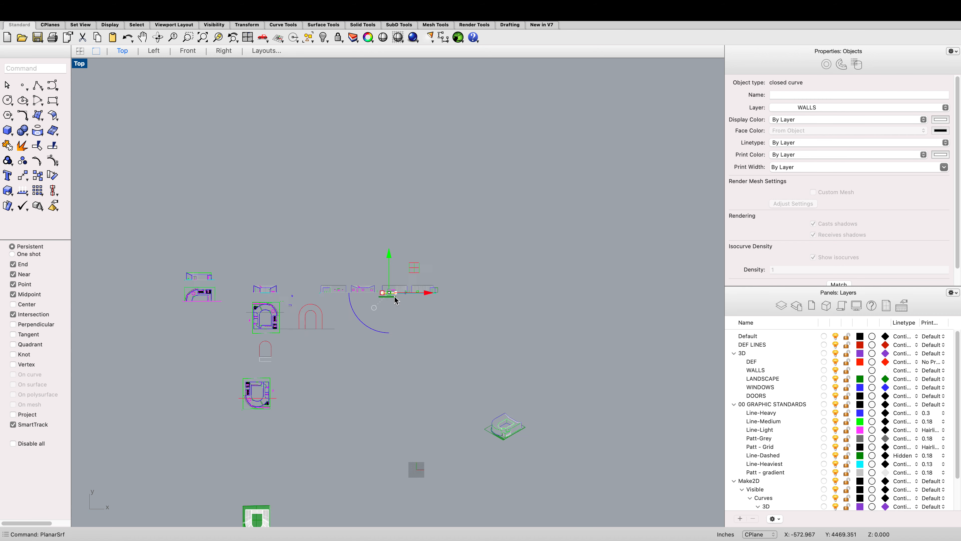
{"action": "scroll", "coordinate": [258, 429], "scroll_direction": "down", "scroll_amount": 6}
{"action": "scroll", "coordinate": [262, 450], "scroll_direction": "up", "scroll_amount": 6}
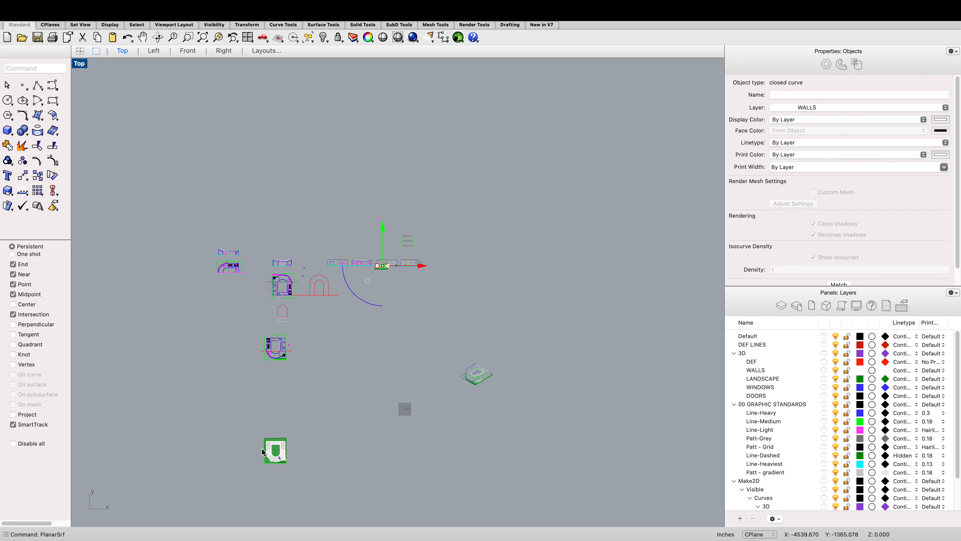
{"action": "scroll", "coordinate": [324, 326], "scroll_direction": "up", "scroll_amount": 6}
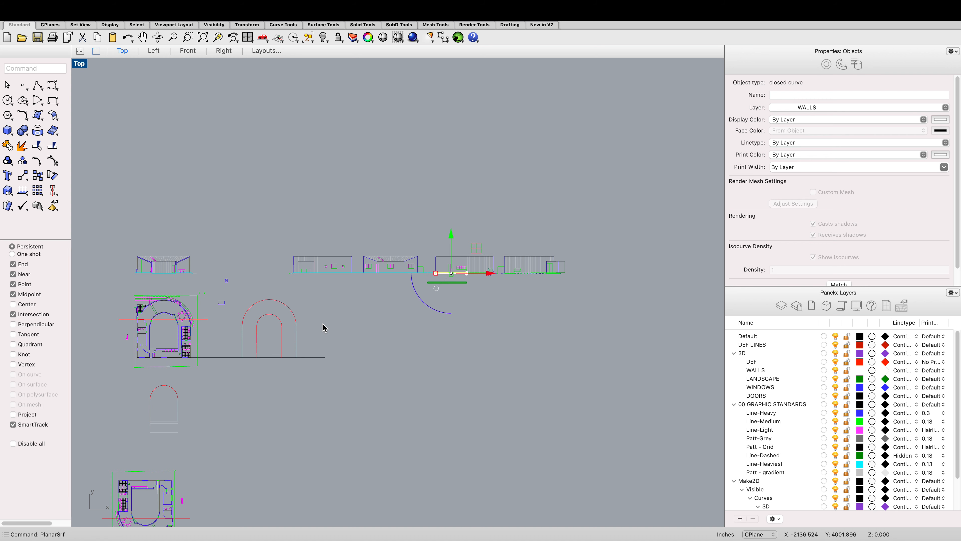
{"action": "scroll", "coordinate": [497, 277], "scroll_direction": "down", "scroll_amount": 2}
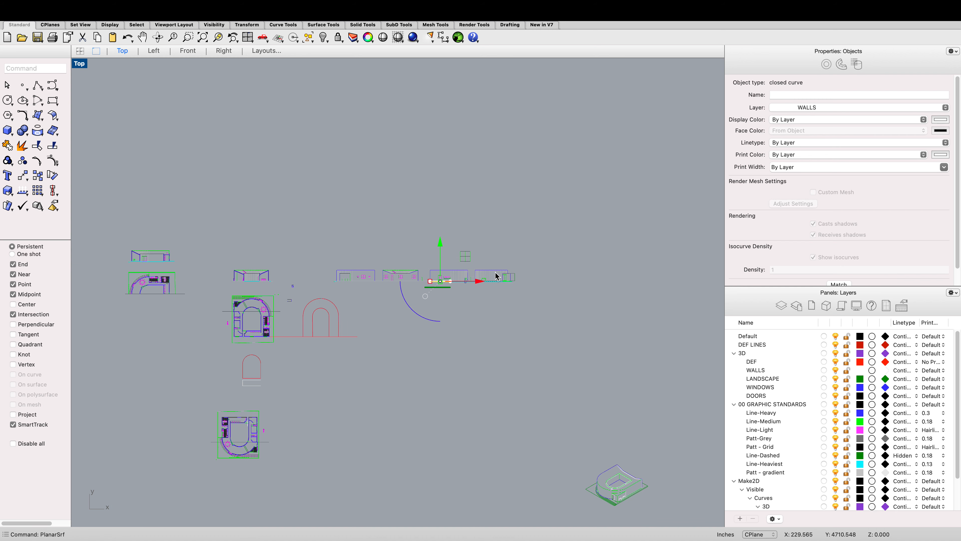
{"action": "scroll", "coordinate": [504, 273], "scroll_direction": "down", "scroll_amount": 2}
{"action": "scroll", "coordinate": [504, 273], "scroll_direction": "up", "scroll_amount": 4}
{"action": "scroll", "coordinate": [501, 273], "scroll_direction": "down", "scroll_amount": 6}
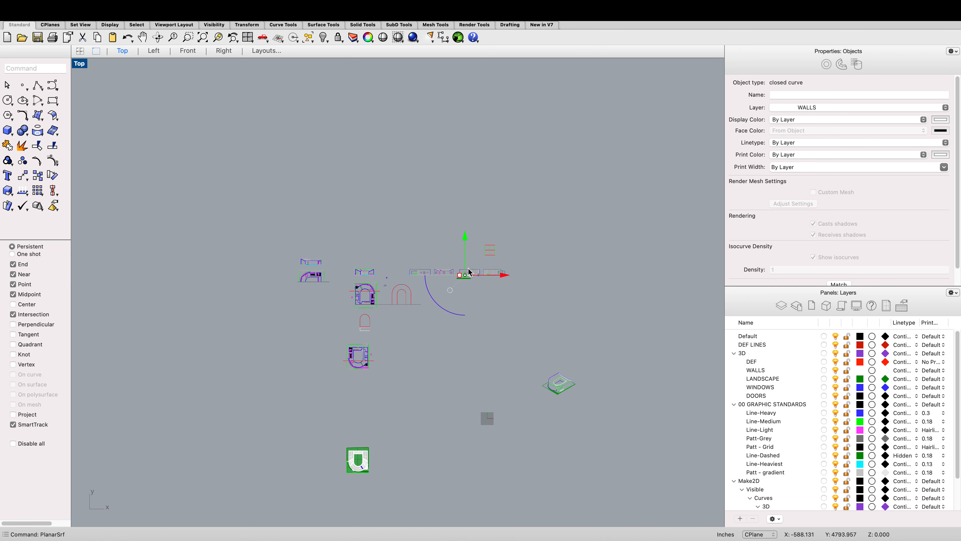
{"action": "scroll", "coordinate": [395, 342], "scroll_direction": "down", "scroll_amount": 3}
{"action": "scroll", "coordinate": [387, 406], "scroll_direction": "up", "scroll_amount": 3}
{"action": "scroll", "coordinate": [379, 363], "scroll_direction": "up", "scroll_amount": 3}
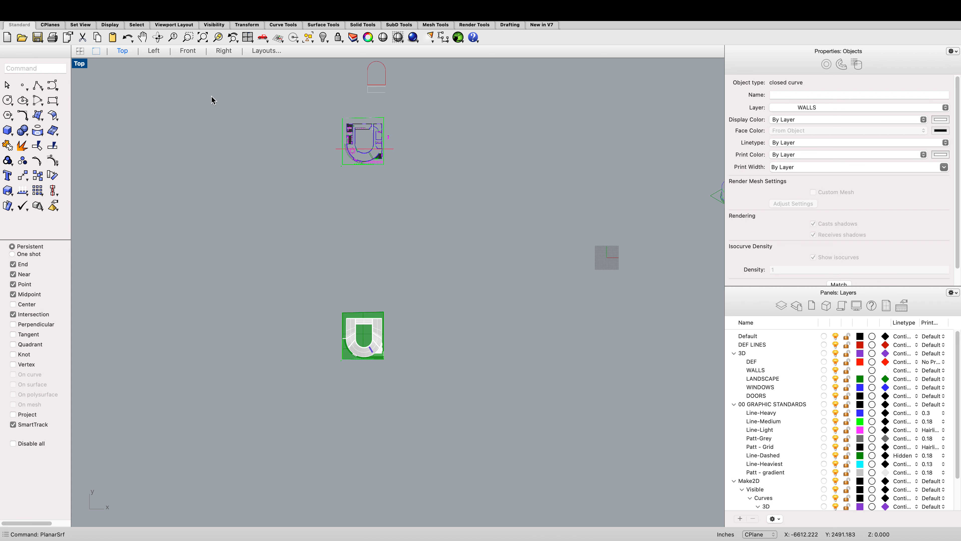
{"action": "left_click", "coordinate": [155, 52]}
{"action": "scroll", "coordinate": [229, 177], "scroll_direction": "up", "scroll_amount": 10}
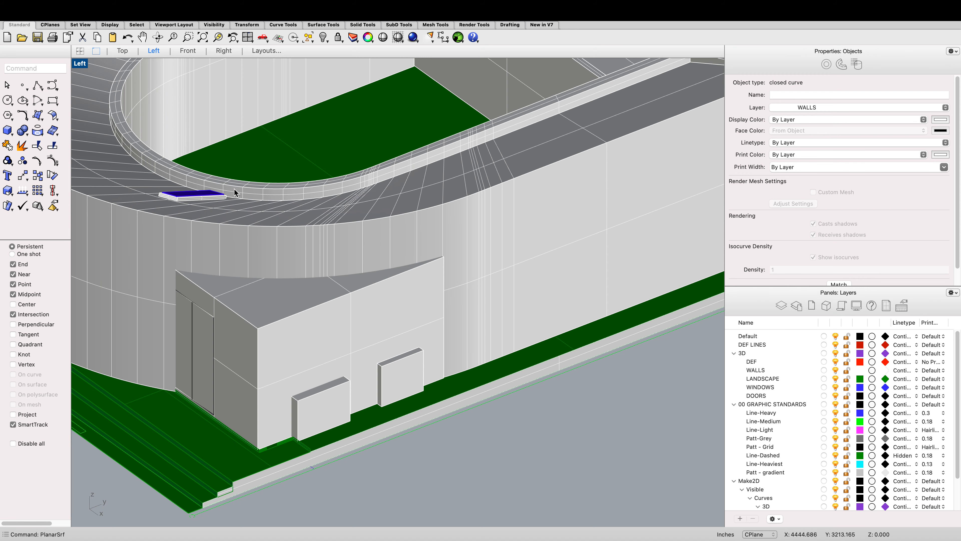
{"action": "scroll", "coordinate": [235, 191], "scroll_direction": "down", "scroll_amount": 10}
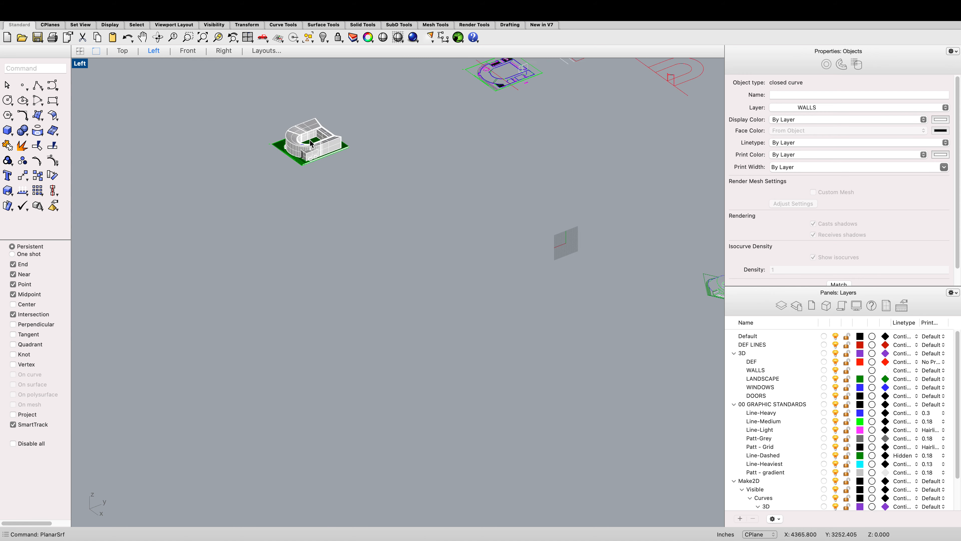
{"action": "left_click", "coordinate": [122, 51]}
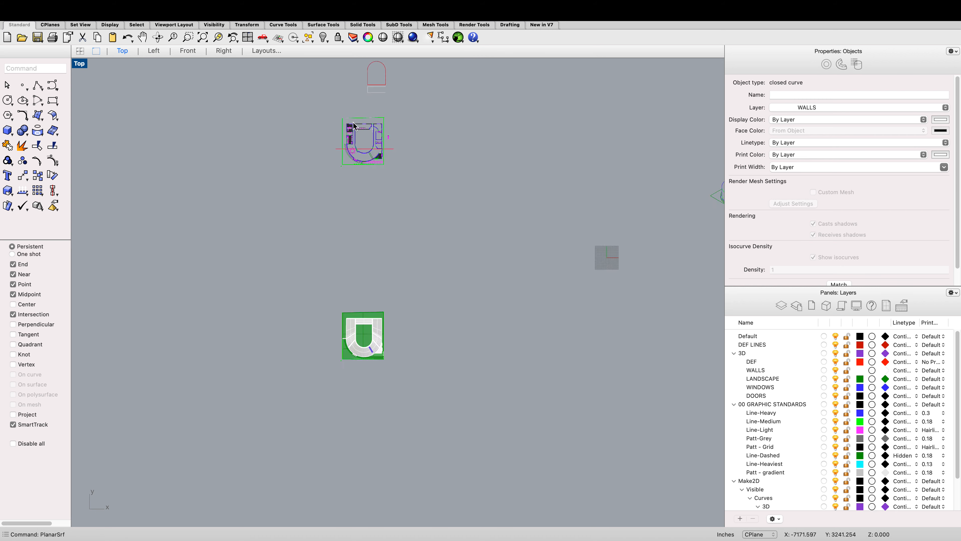
{"action": "scroll", "coordinate": [418, 159], "scroll_direction": "up", "scroll_amount": 10}
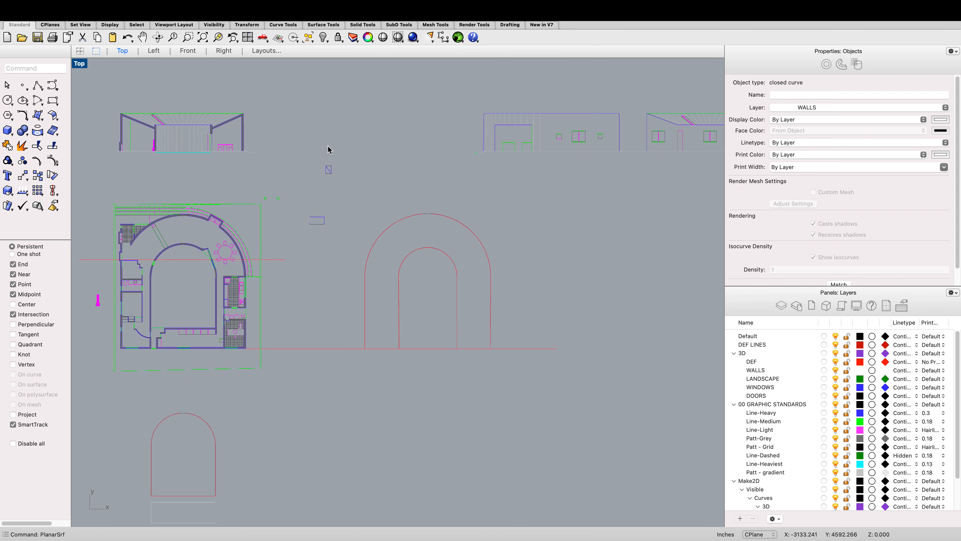
{"action": "scroll", "coordinate": [351, 154], "scroll_direction": "up", "scroll_amount": 10}
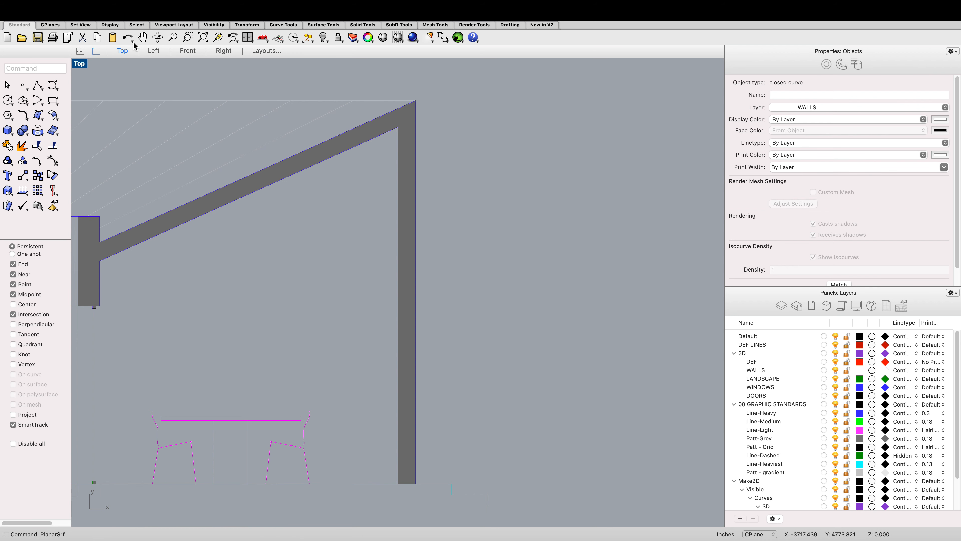
Step: Add an angular dimension between the sloped roof and the vertical wall in the section drawing
{"action": "left_click", "coordinate": [509, 27]}
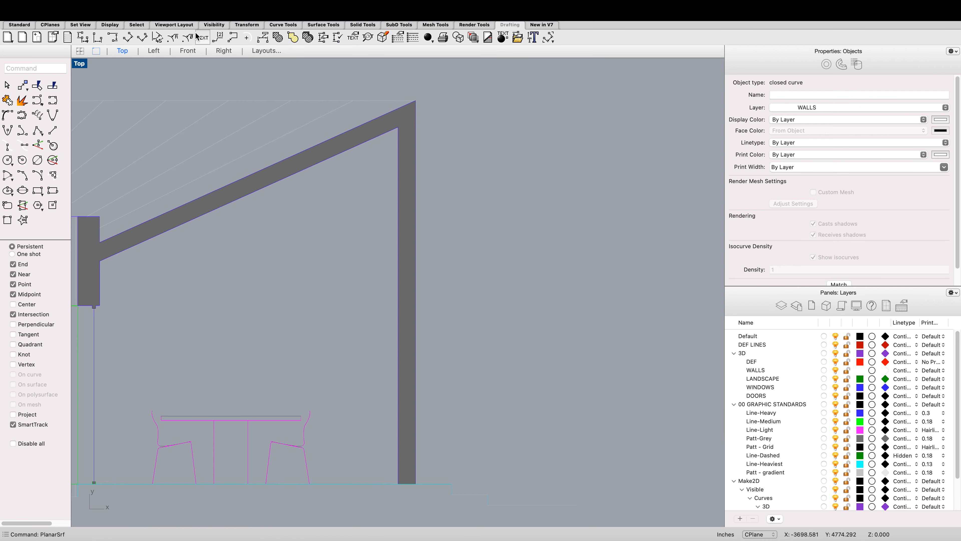
{"action": "left_click", "coordinate": [158, 37]}
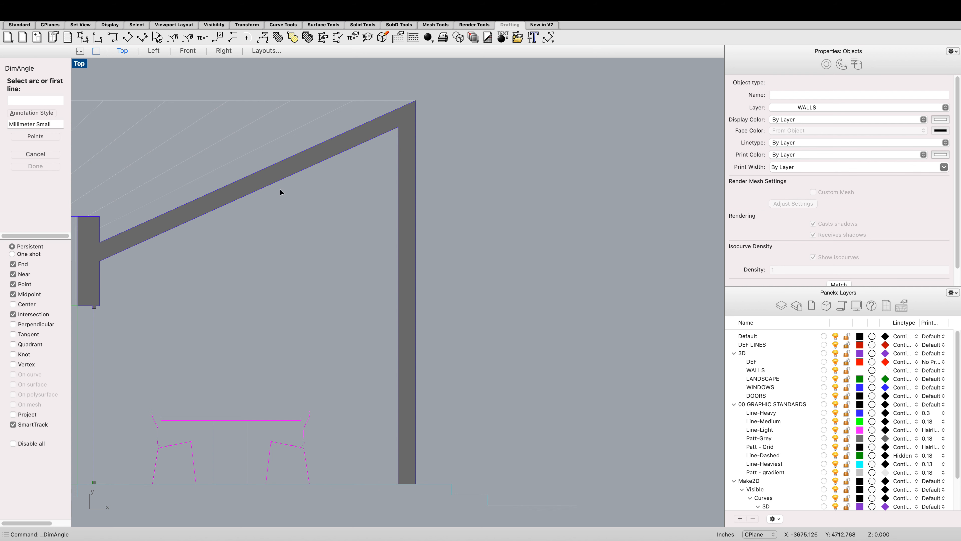
{"action": "left_click", "coordinate": [276, 183]}
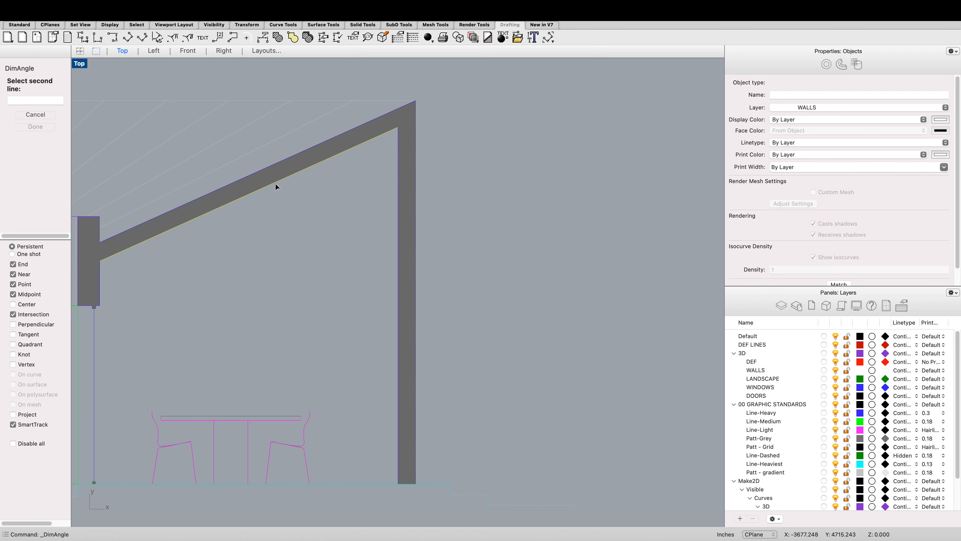
{"action": "left_click", "coordinate": [396, 226]}
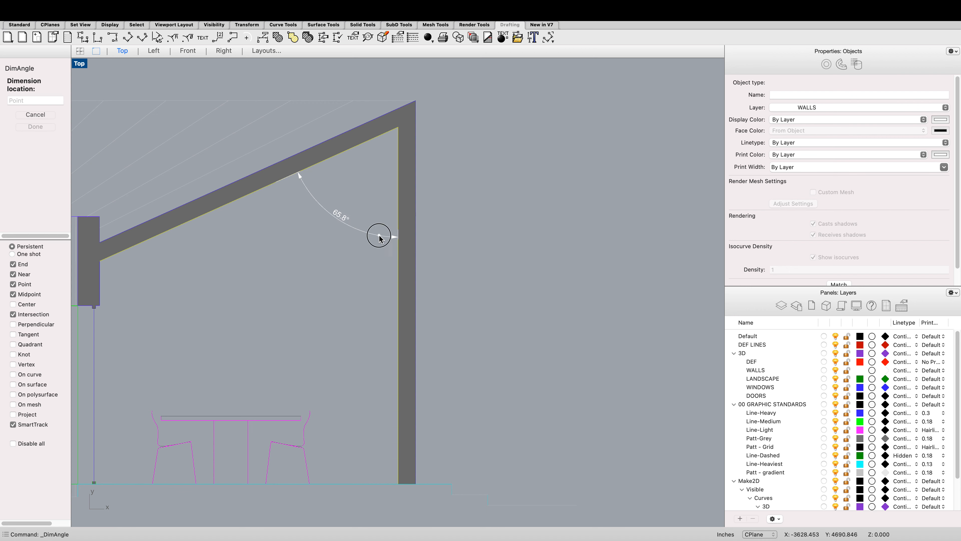
{"action": "left_click", "coordinate": [379, 237]}
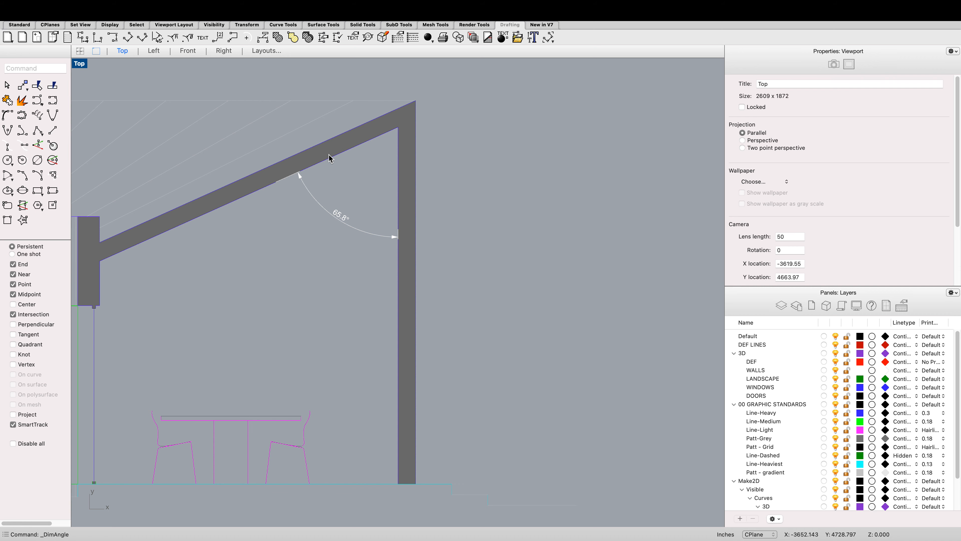
Step: Create a small flat box in empty space north of the site plan
{"action": "scroll", "coordinate": [329, 159], "scroll_direction": "down", "scroll_amount": 10}
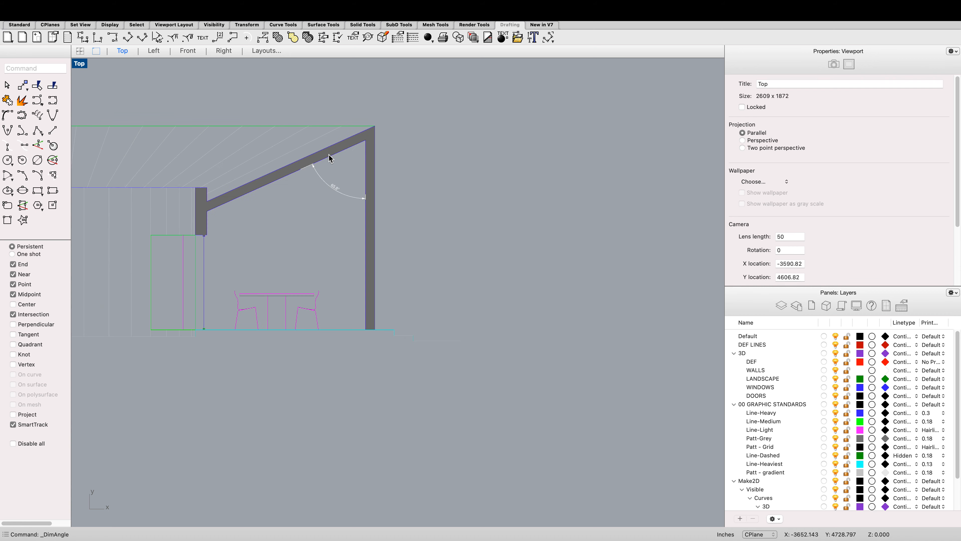
{"action": "scroll", "coordinate": [324, 217], "scroll_direction": "up", "scroll_amount": 3}
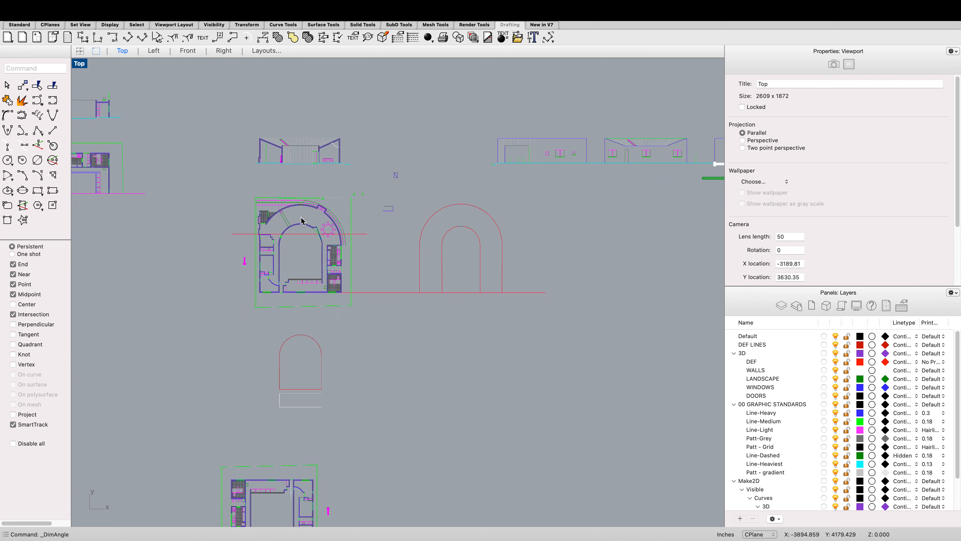
{"action": "type", "text": "box"}
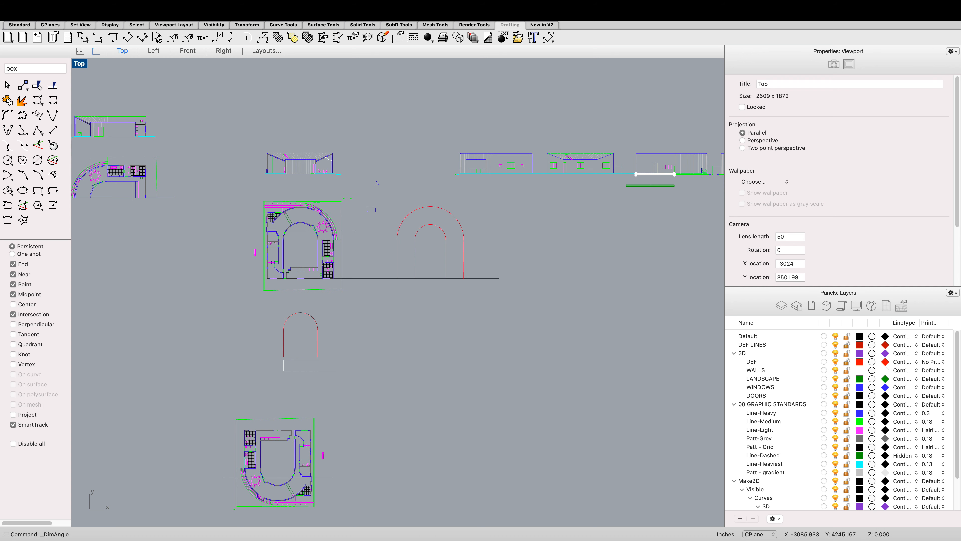
{"action": "key", "text": "Return"}
{"action": "scroll", "coordinate": [372, 124], "scroll_direction": "down", "scroll_amount": 3}
{"action": "scroll", "coordinate": [352, 316], "scroll_direction": "up", "scroll_amount": 5}
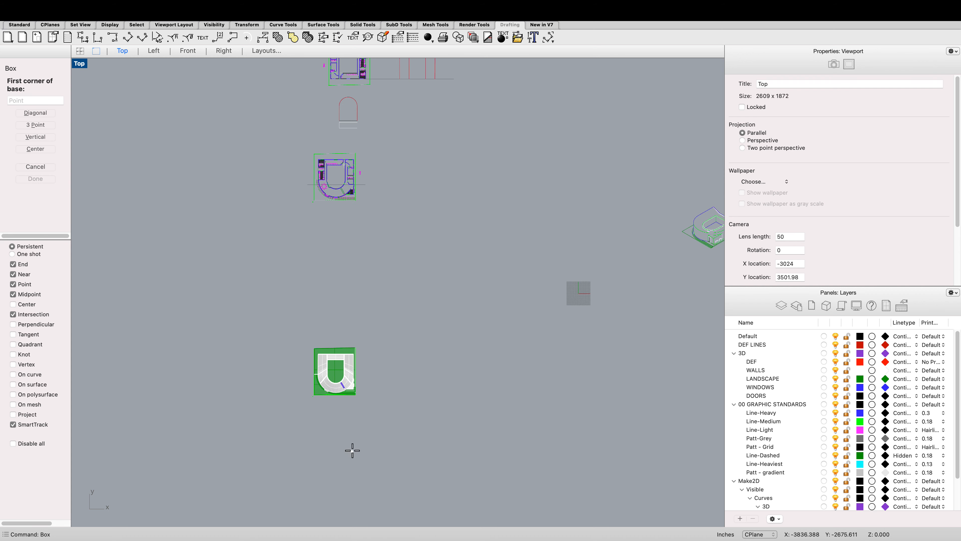
{"action": "scroll", "coordinate": [337, 283], "scroll_direction": "down", "scroll_amount": 2}
{"action": "scroll", "coordinate": [337, 284], "scroll_direction": "up", "scroll_amount": 3}
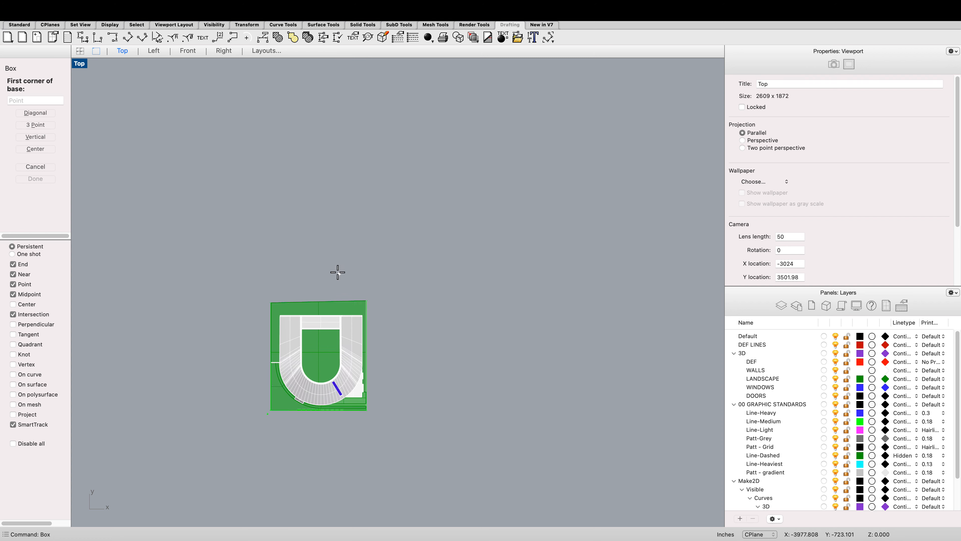
{"action": "left_click", "coordinate": [337, 272]}
{"action": "scroll", "coordinate": [343, 261], "scroll_direction": "up", "scroll_amount": 2}
{"action": "left_click", "coordinate": [348, 262]}
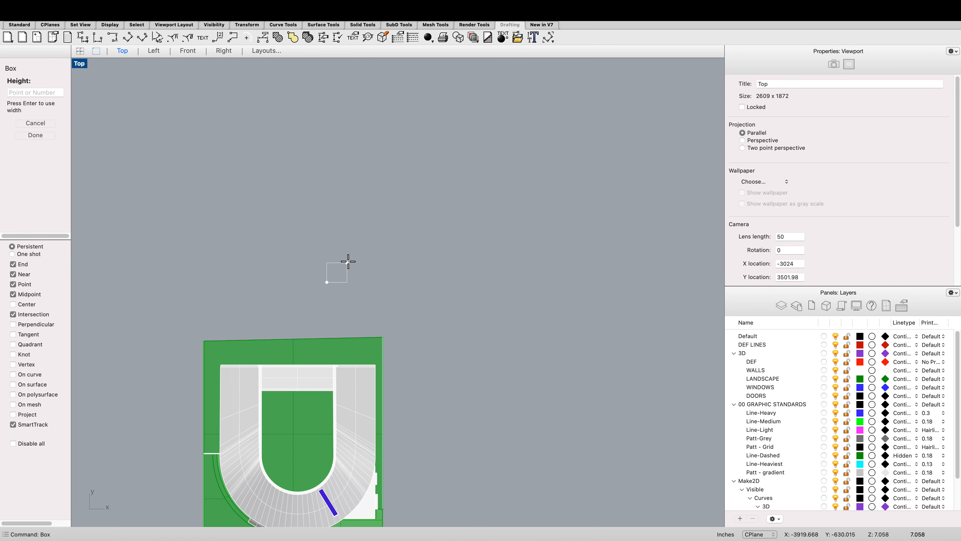
{"action": "left_click", "coordinate": [341, 258]}
Step: Select the new box and examine it beside the building massing in the Left view
{"action": "scroll", "coordinate": [338, 255], "scroll_direction": "up", "scroll_amount": 2}
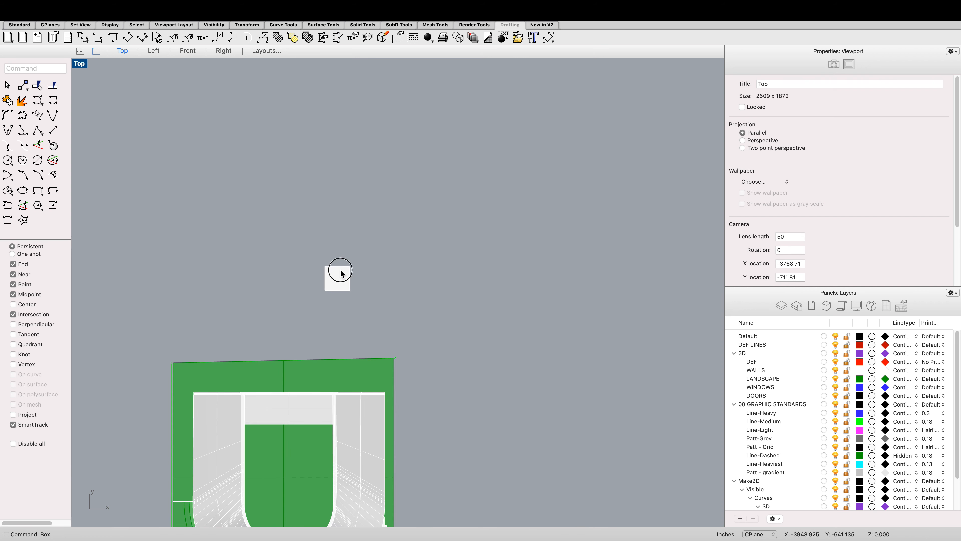
{"action": "left_click", "coordinate": [340, 273]}
{"action": "left_click", "coordinate": [153, 51]}
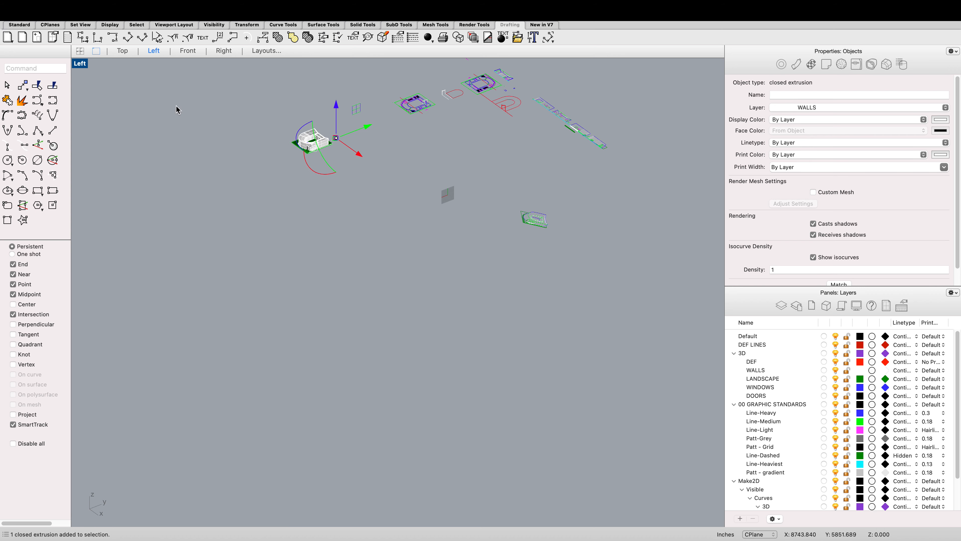
{"action": "scroll", "coordinate": [329, 140], "scroll_direction": "up", "scroll_amount": 8}
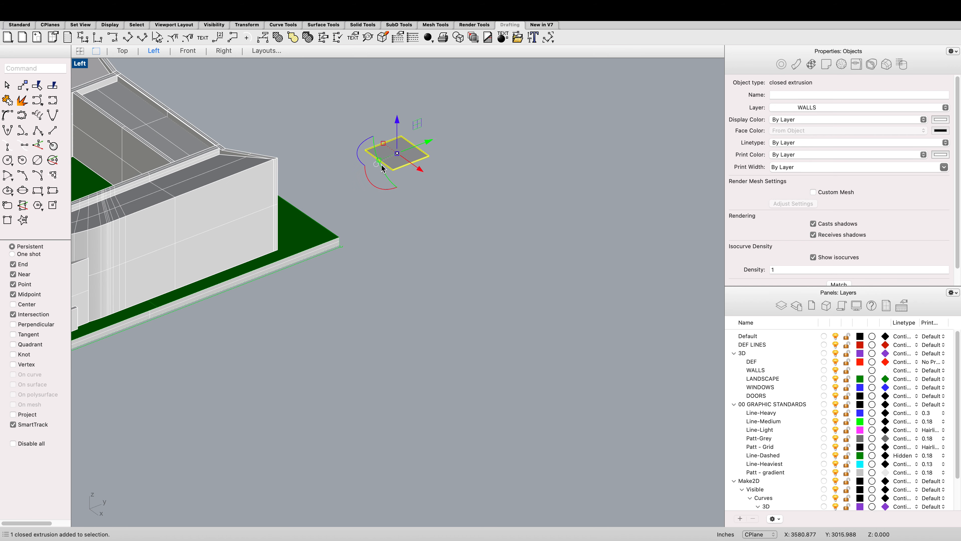
{"action": "key", "text": "Escape"}
{"action": "scroll", "coordinate": [382, 168], "scroll_direction": "up", "scroll_amount": 2}
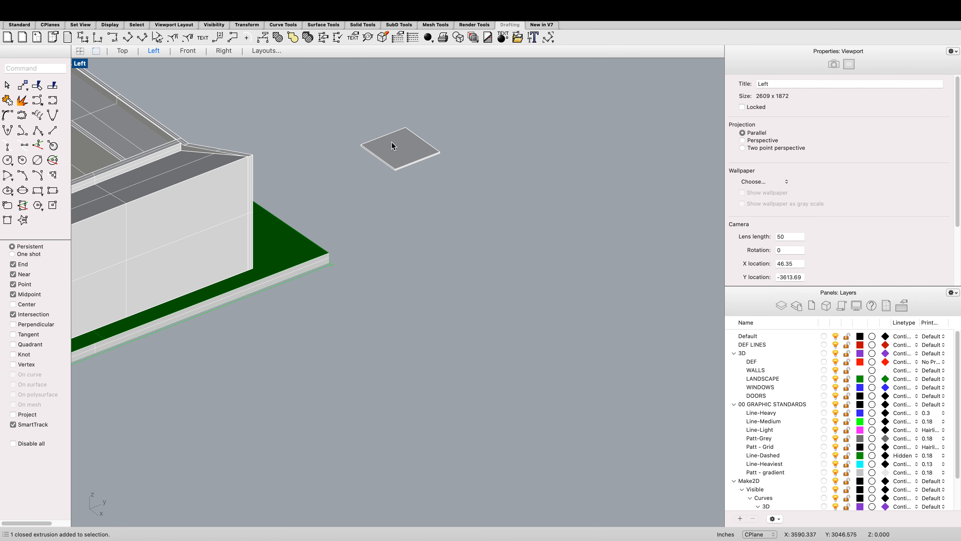
{"action": "left_click", "coordinate": [392, 146]}
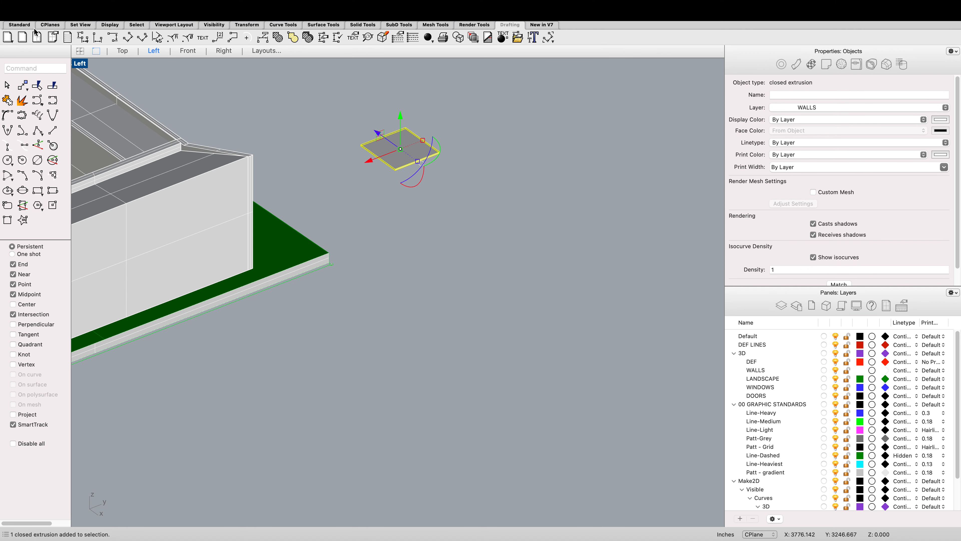
{"action": "left_click", "coordinate": [19, 25]}
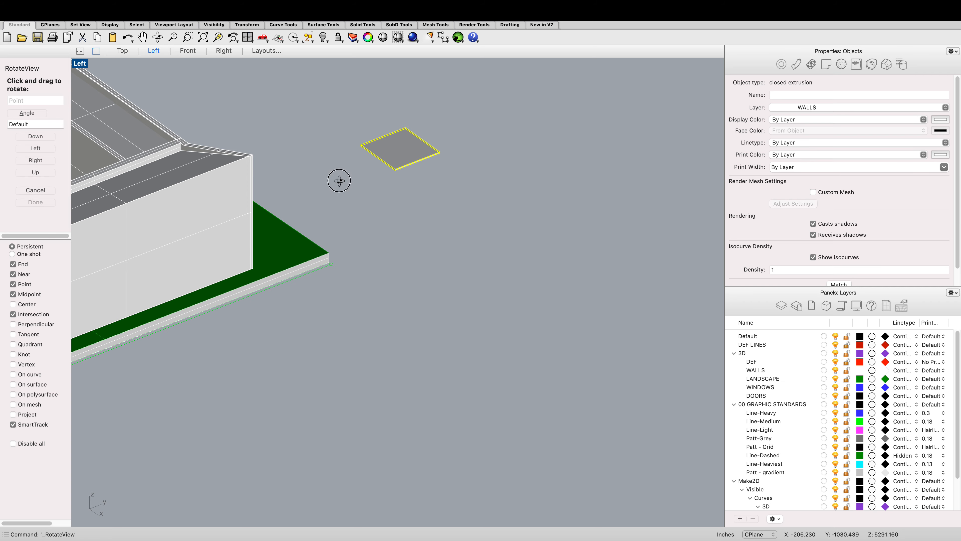
{"action": "left_click_drag", "start_coordinate": [339, 180], "coordinate": [347, 178]}
{"action": "scroll", "coordinate": [392, 171], "scroll_direction": "down", "scroll_amount": 8}
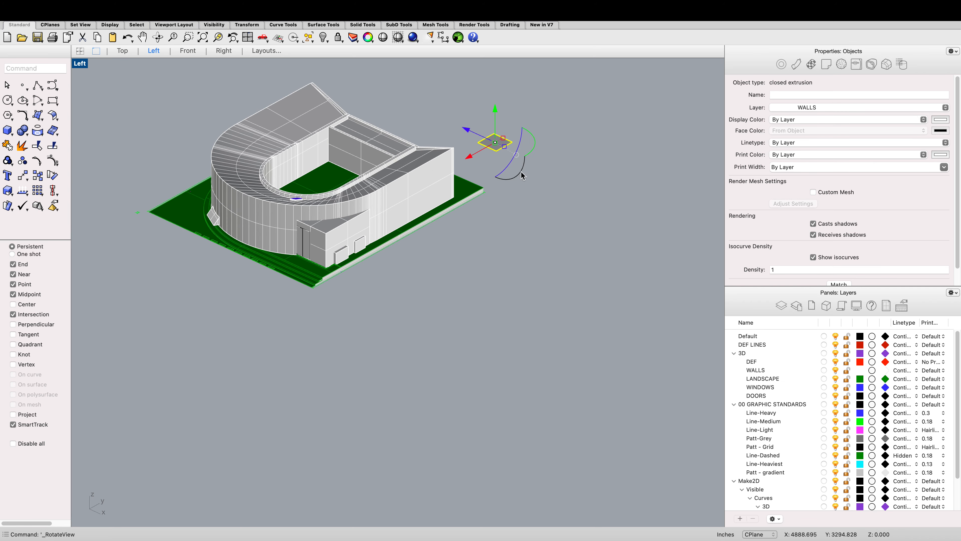
Step: Rotate the flat box 65 degrees about its X axis, compare it with the roof slope, and undo the rotation
{"action": "scroll", "coordinate": [521, 174], "scroll_direction": "up", "scroll_amount": 3}
{"action": "left_click", "coordinate": [491, 153]}
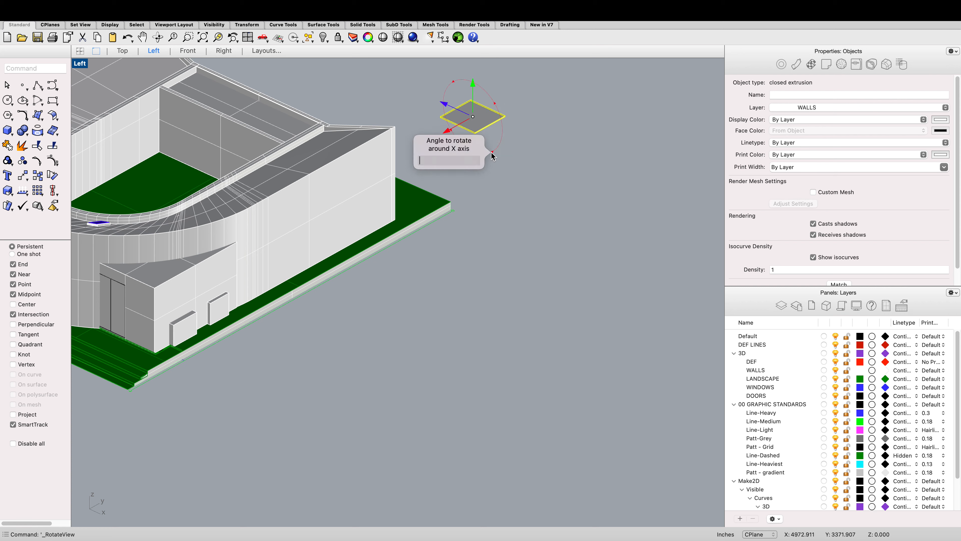
{"action": "type", "text": "65.8"}
{"action": "key", "text": "Return"}
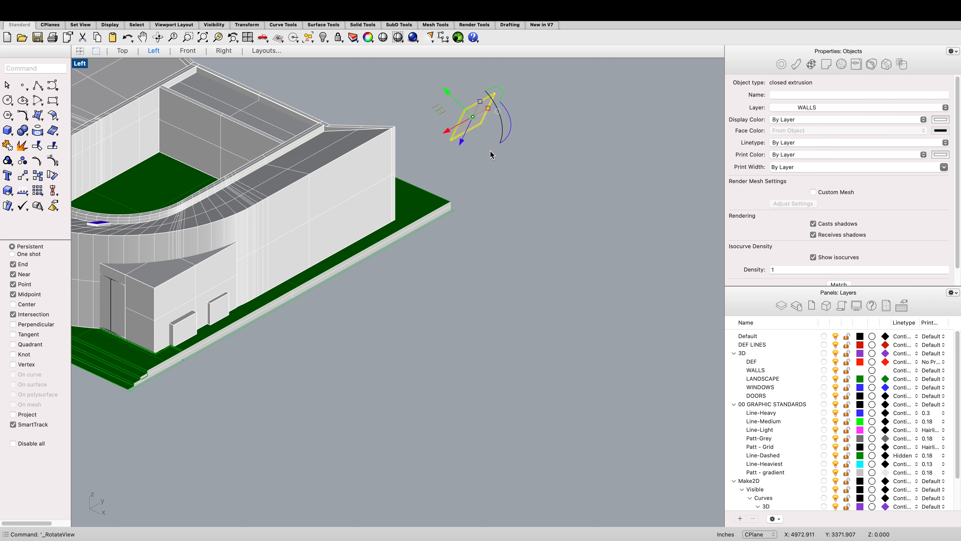
{"action": "scroll", "coordinate": [479, 138], "scroll_direction": "down", "scroll_amount": 3}
{"action": "scroll", "coordinate": [333, 76], "scroll_direction": "up", "scroll_amount": 1}
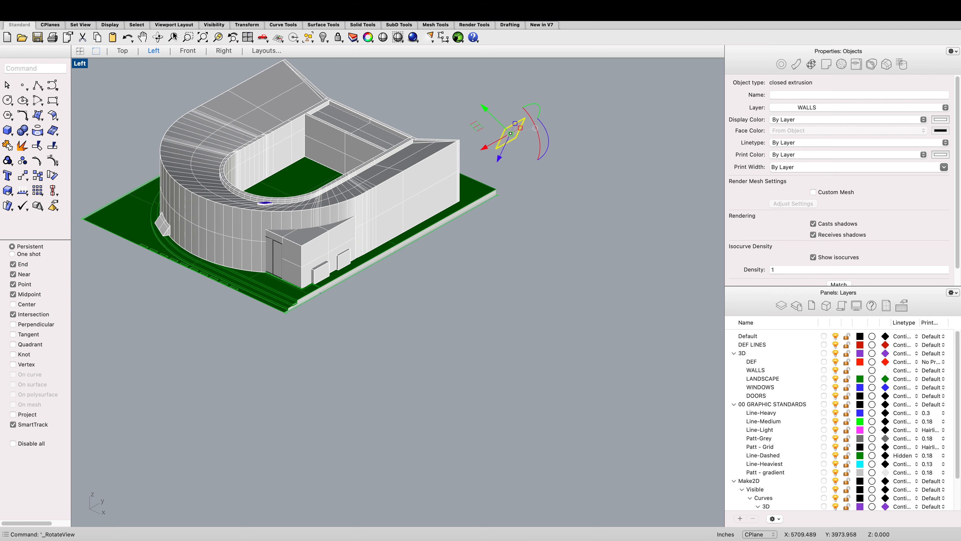
{"action": "left_click", "coordinate": [159, 37]}
{"action": "left_click_drag", "start_coordinate": [513, 107], "coordinate": [553, 119]}
{"action": "scroll", "coordinate": [553, 120], "scroll_direction": "down", "scroll_amount": 5}
{"action": "scroll", "coordinate": [644, 183], "scroll_direction": "up", "scroll_amount": 8}
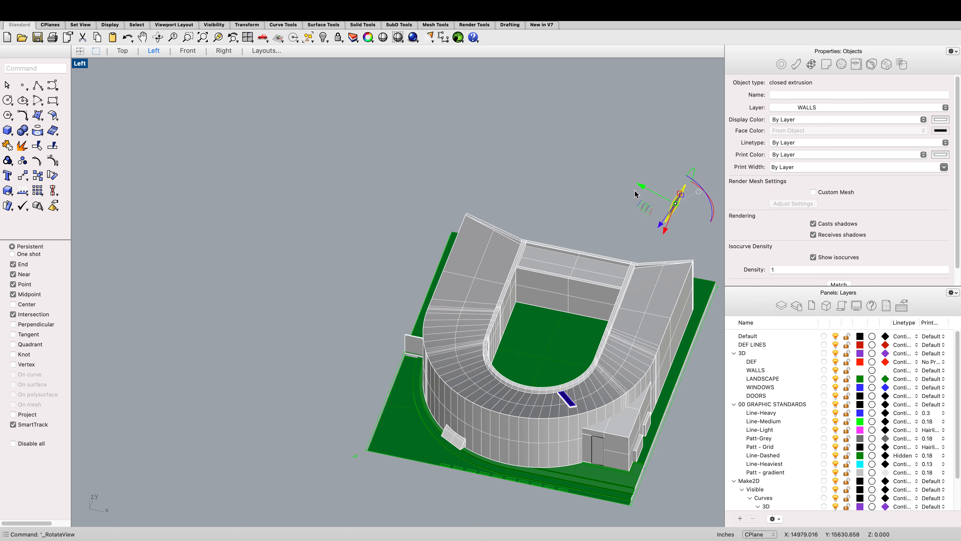
{"action": "scroll", "coordinate": [648, 185], "scroll_direction": "down", "scroll_amount": 6}
{"action": "scroll", "coordinate": [691, 223], "scroll_direction": "up", "scroll_amount": 7}
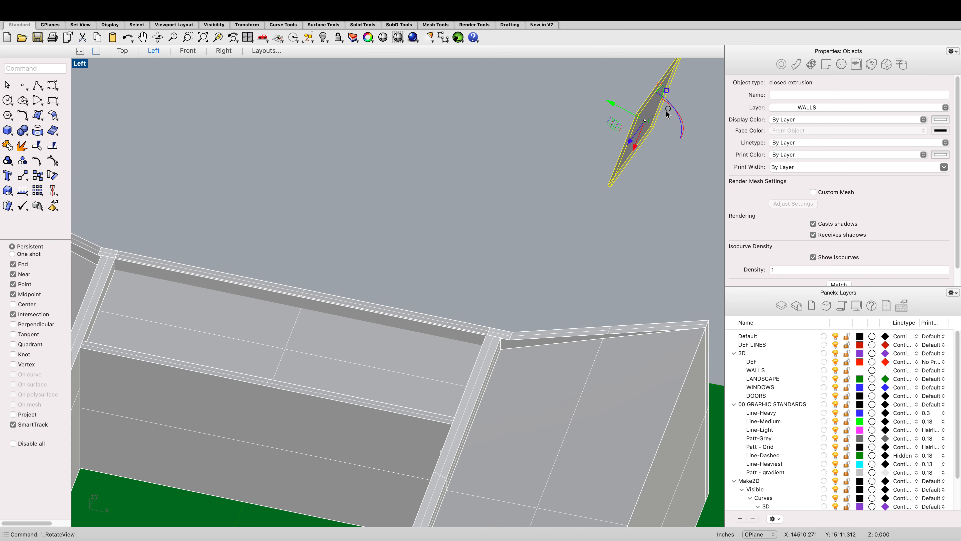
{"action": "key", "text": "super+z"}
Step: Rotate the box -65.8 degrees about its X axis, check it against the sloped roof, and undo the rotation
{"action": "left_click", "coordinate": [669, 147]}
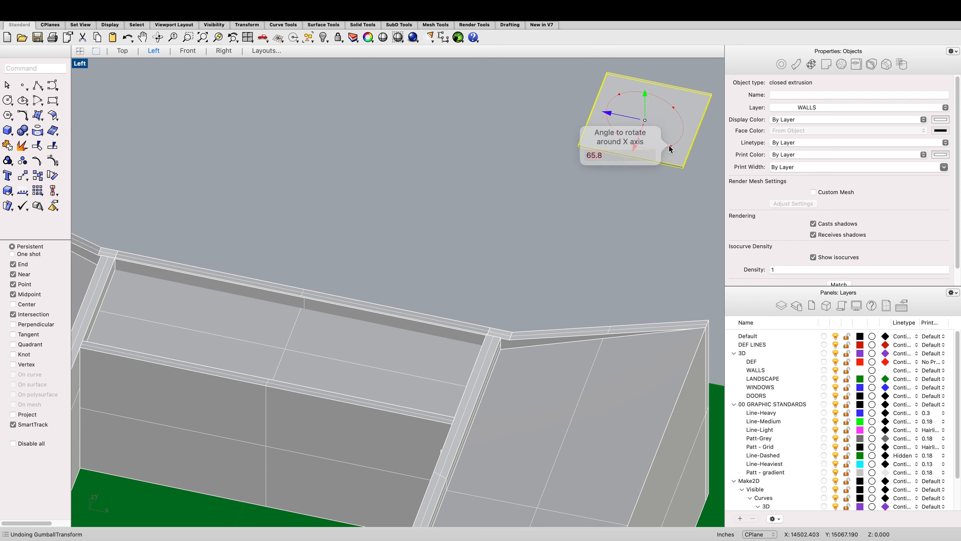
{"action": "type", "text": "-65.8"}
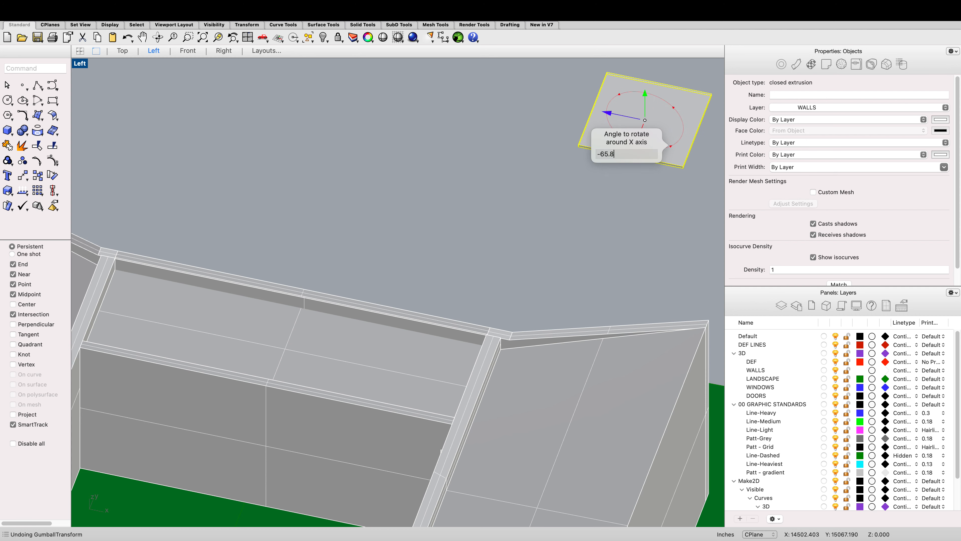
{"action": "key", "text": "Return"}
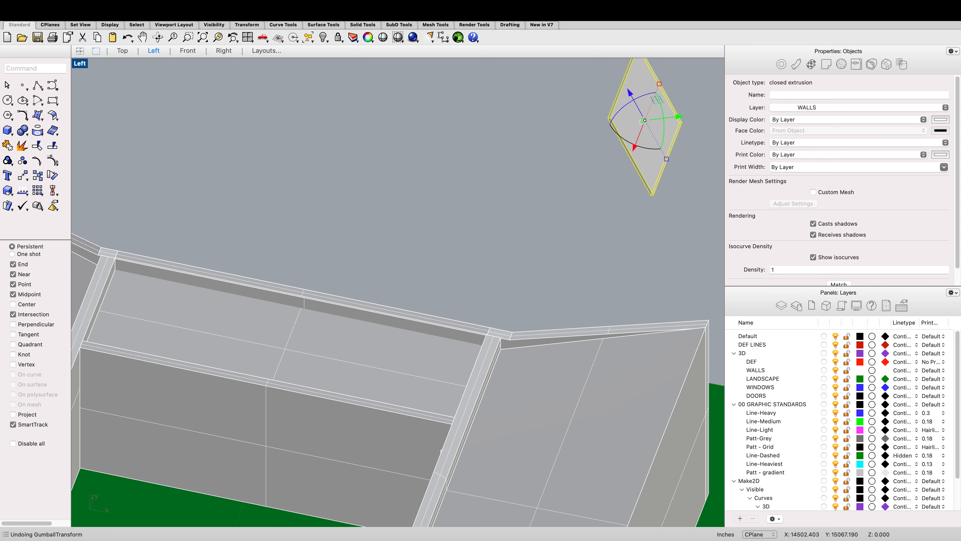
{"action": "left_click", "coordinate": [158, 37]}
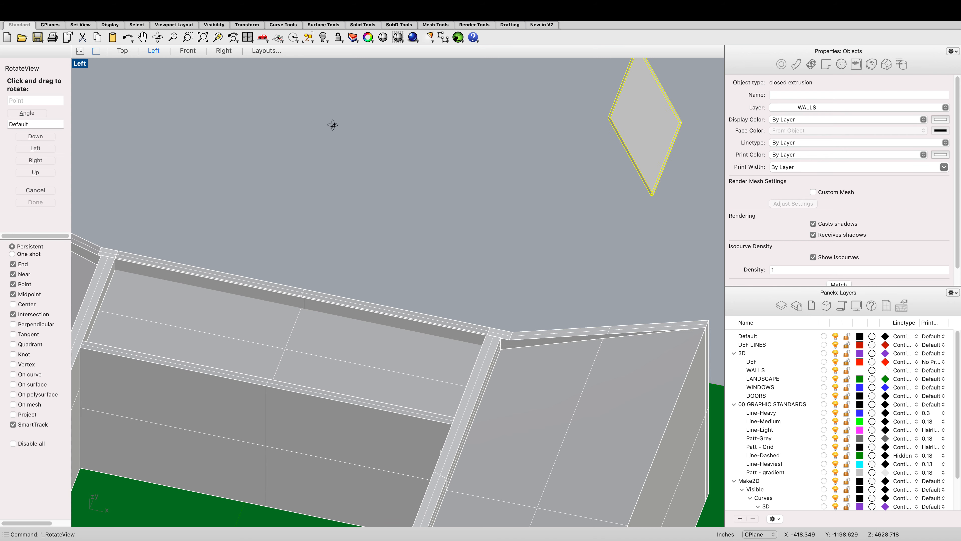
{"action": "mouse_move", "coordinate": [456, 183]}
{"action": "left_mouse_down"}
{"action": "mouse_move", "coordinate": [427, 154]}
{"action": "mouse_move", "coordinate": [457, 171]}
{"action": "left_mouse_up"}
{"action": "scroll", "coordinate": [470, 174], "scroll_direction": "down", "scroll_amount": 7}
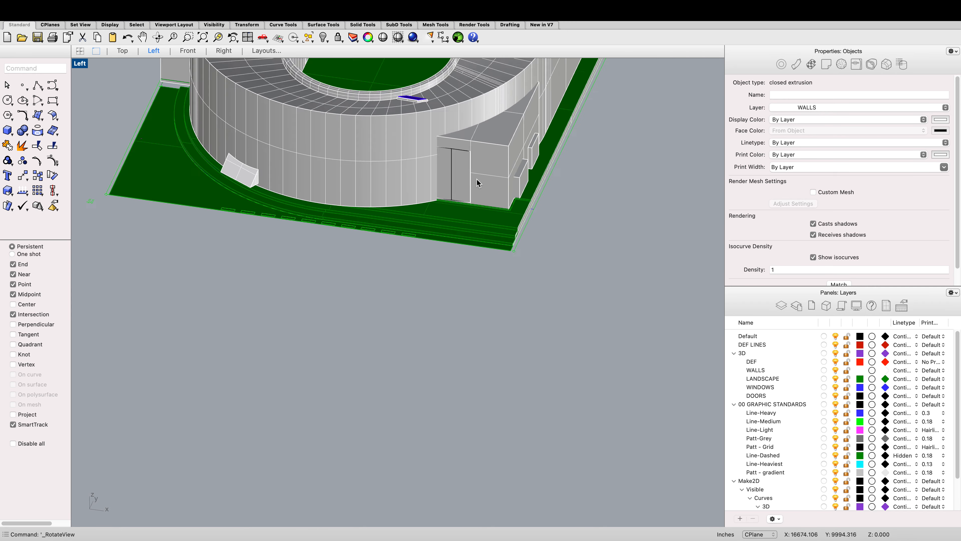
{"action": "scroll", "coordinate": [476, 179], "scroll_direction": "down", "scroll_amount": 3}
{"action": "scroll", "coordinate": [506, 160], "scroll_direction": "up", "scroll_amount": 10}
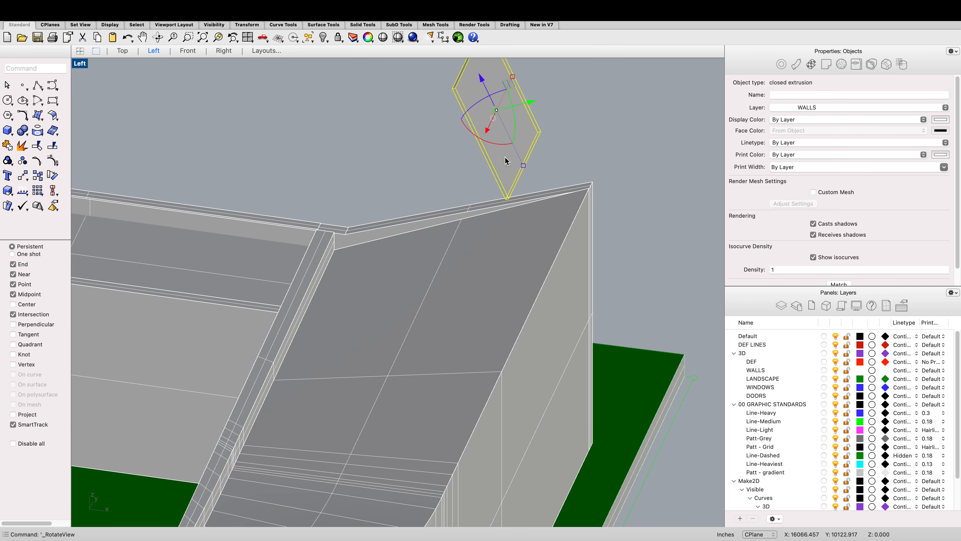
{"action": "key", "text": "ctrl+z"}
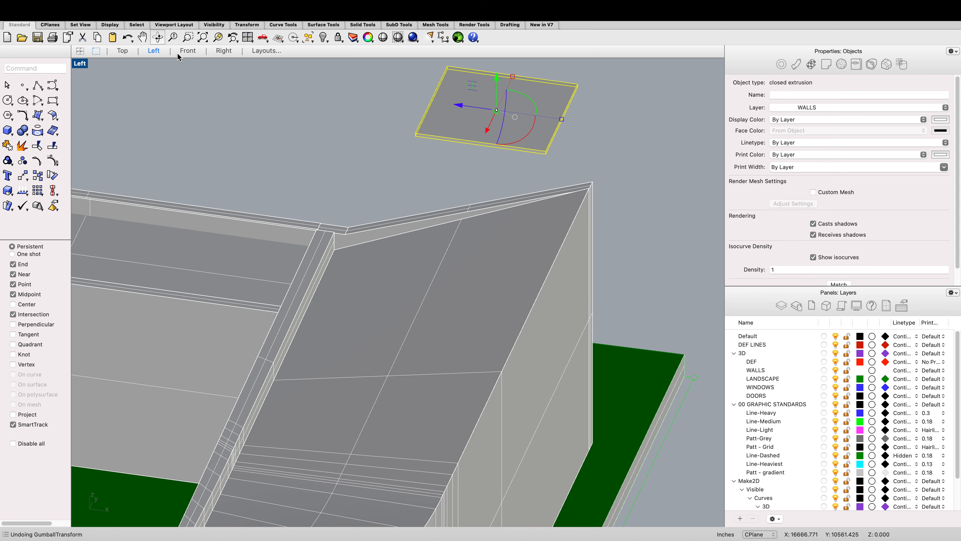
Step: Move the flat box down onto the sloped roof surface near the roof's upper edge
{"action": "left_click", "coordinate": [158, 37]}
{"action": "left_click_drag", "start_coordinate": [412, 153], "coordinate": [421, 158]}
{"action": "scroll", "coordinate": [449, 158], "scroll_direction": "down", "scroll_amount": 20}
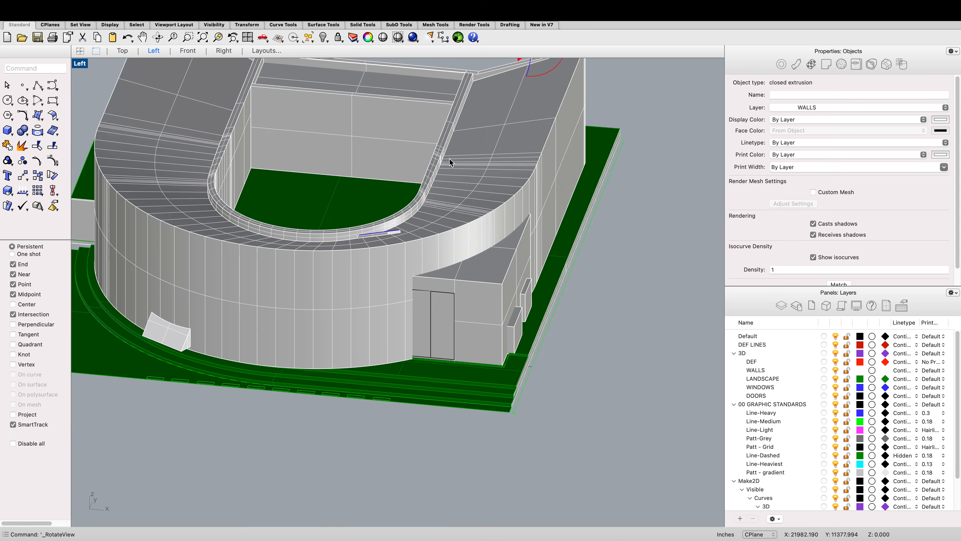
{"action": "scroll", "coordinate": [494, 103], "scroll_direction": "up", "scroll_amount": 15}
{"action": "scroll", "coordinate": [460, 167], "scroll_direction": "up", "scroll_amount": 3}
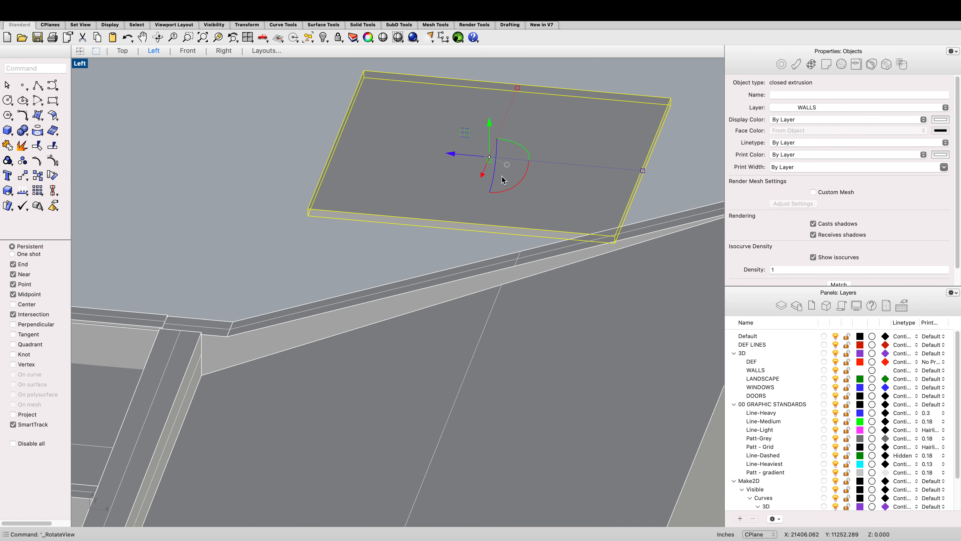
{"action": "left_click_drag", "start_coordinate": [513, 183], "coordinate": [471, 305]}
{"action": "scroll", "coordinate": [491, 170], "scroll_direction": "down", "scroll_amount": 5}
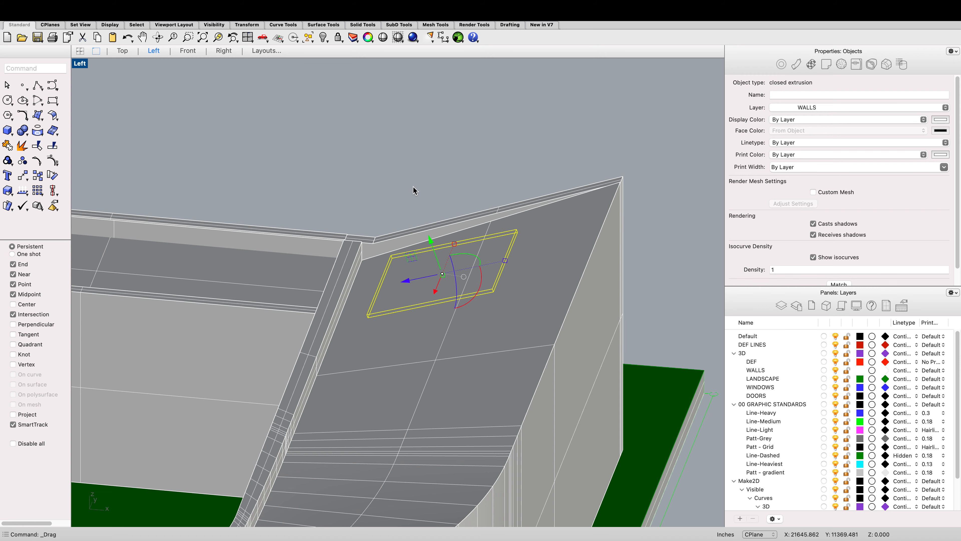
Step: Examine the stadium model and its entrance block by zooming around the Left viewport
{"action": "scroll", "coordinate": [412, 197], "scroll_direction": "down", "scroll_amount": 8}
{"action": "key", "text": "Escape"}
{"action": "scroll", "coordinate": [412, 211], "scroll_direction": "up", "scroll_amount": 6}
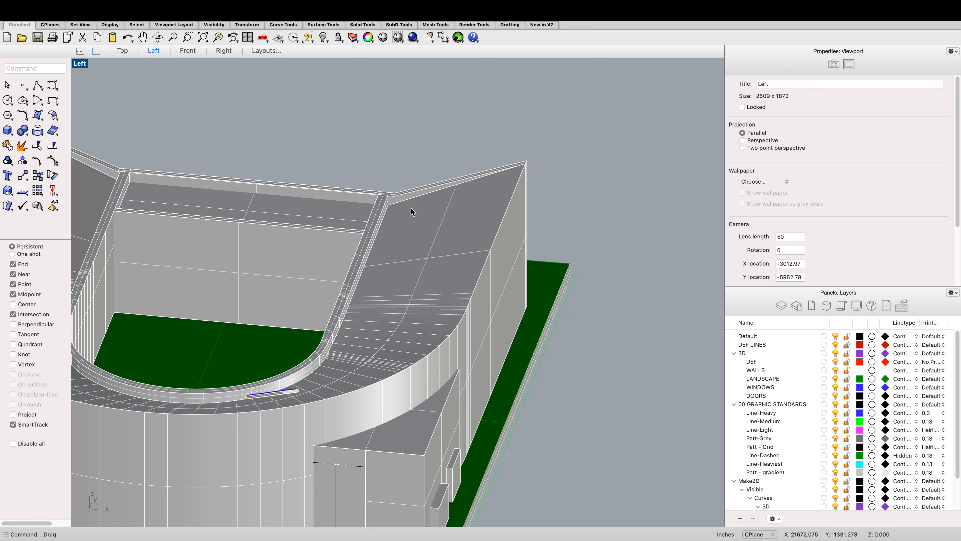
{"action": "left_click", "coordinate": [420, 224]}
{"action": "scroll", "coordinate": [420, 223], "scroll_direction": "down", "scroll_amount": 5}
{"action": "left_click", "coordinate": [491, 372]}
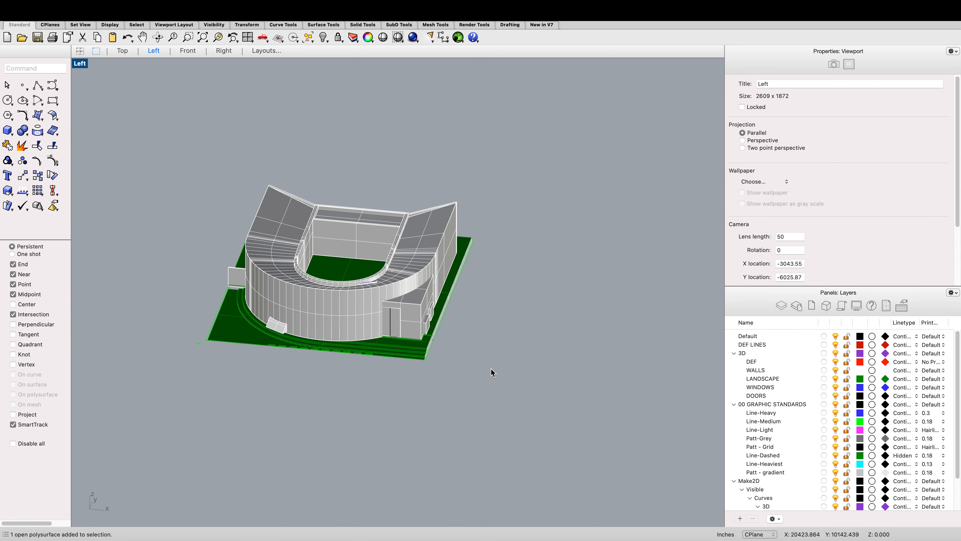
{"action": "scroll", "coordinate": [491, 367], "scroll_direction": "down", "scroll_amount": 3}
{"action": "scroll", "coordinate": [438, 335], "scroll_direction": "up", "scroll_amount": 8}
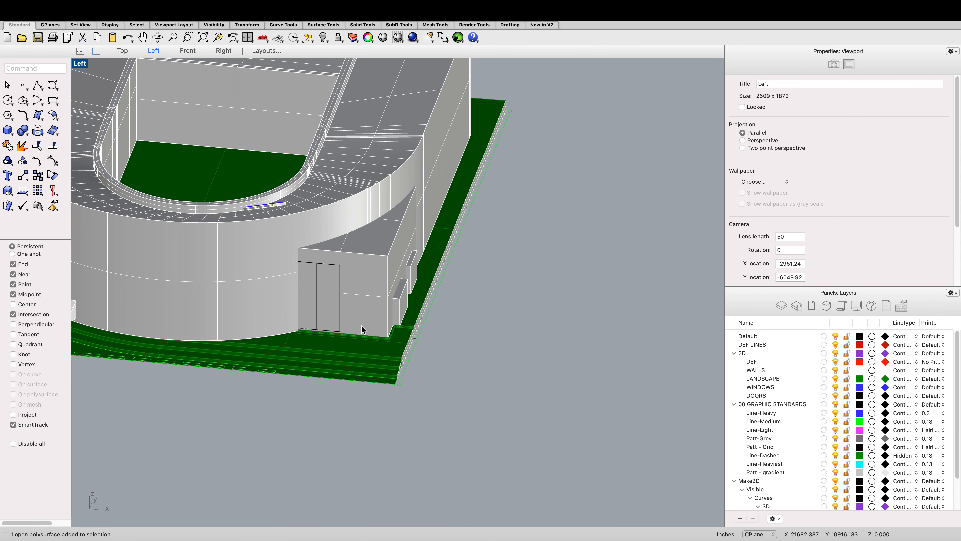
{"action": "scroll", "coordinate": [362, 329], "scroll_direction": "up", "scroll_amount": 3}
Step: Select the grouped entrance block at the building's front and ungroup it
{"action": "left_click", "coordinate": [328, 316]}
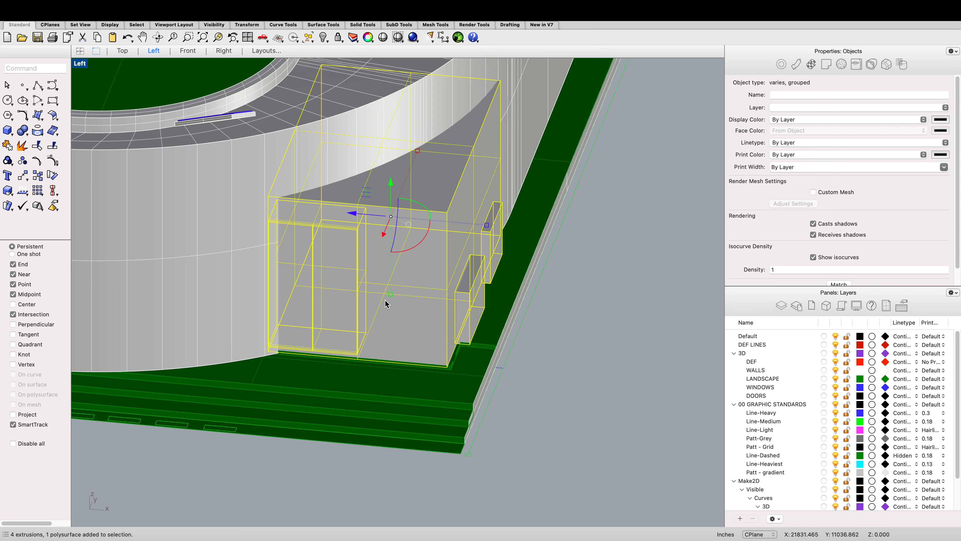
{"action": "scroll", "coordinate": [385, 300], "scroll_direction": "down", "scroll_amount": 5}
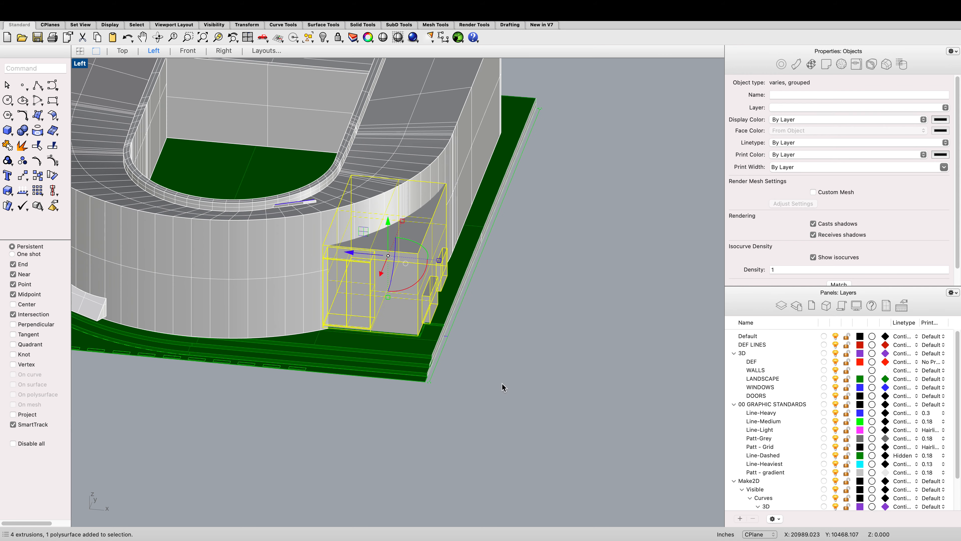
{"action": "key", "text": "Escape"}
{"action": "left_click", "coordinate": [379, 298]}
{"action": "scroll", "coordinate": [379, 297], "scroll_direction": "down", "scroll_amount": 6}
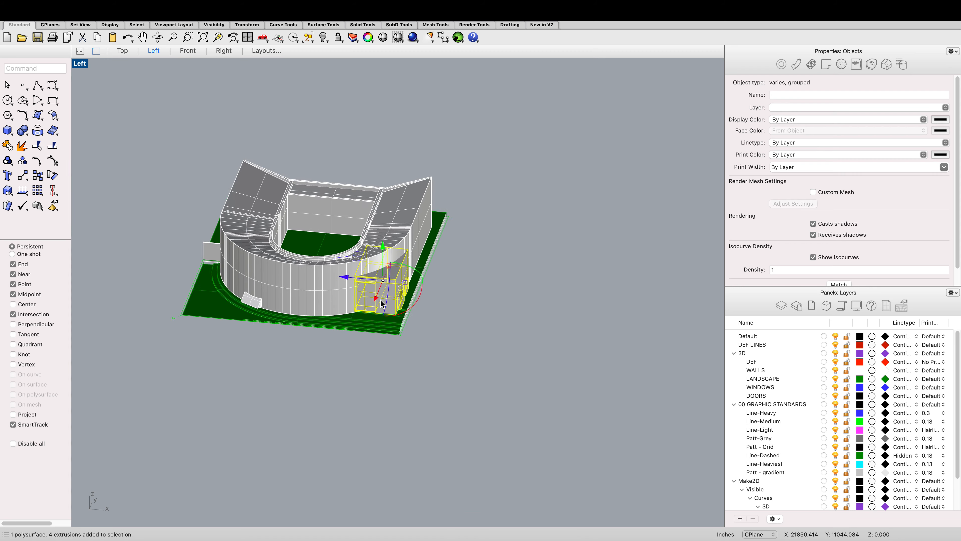
{"action": "scroll", "coordinate": [379, 298], "scroll_direction": "up", "scroll_amount": 3}
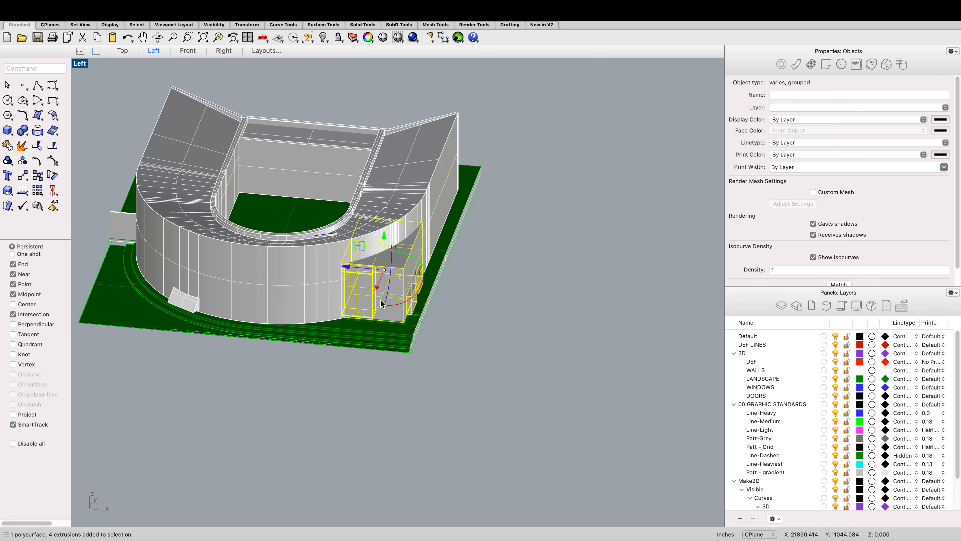
{"action": "left_click", "coordinate": [457, 339]}
{"action": "scroll", "coordinate": [393, 323], "scroll_direction": "up", "scroll_amount": 3}
{"action": "scroll", "coordinate": [355, 315], "scroll_direction": "up", "scroll_amount": 3}
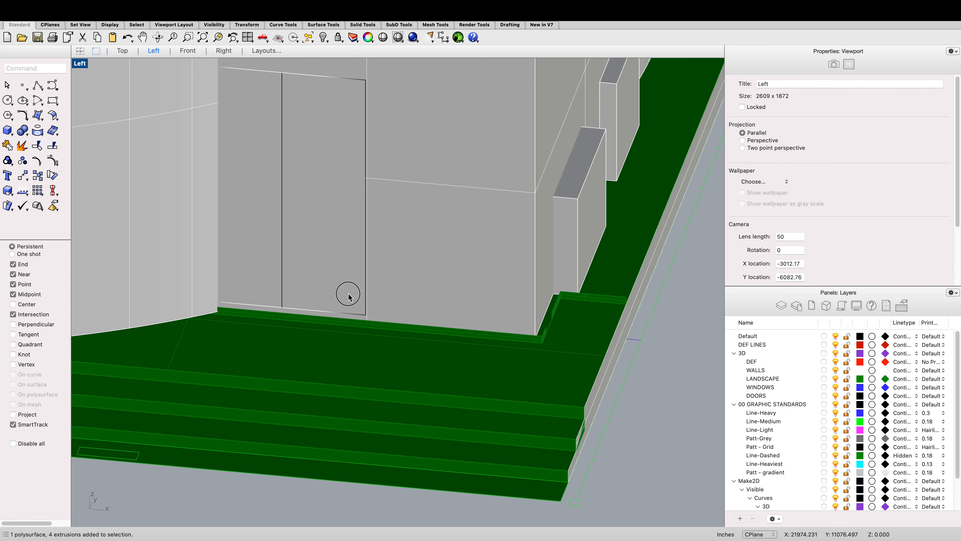
{"action": "left_click", "coordinate": [349, 296]}
{"action": "scroll", "coordinate": [330, 303], "scroll_direction": "down", "scroll_amount": 1}
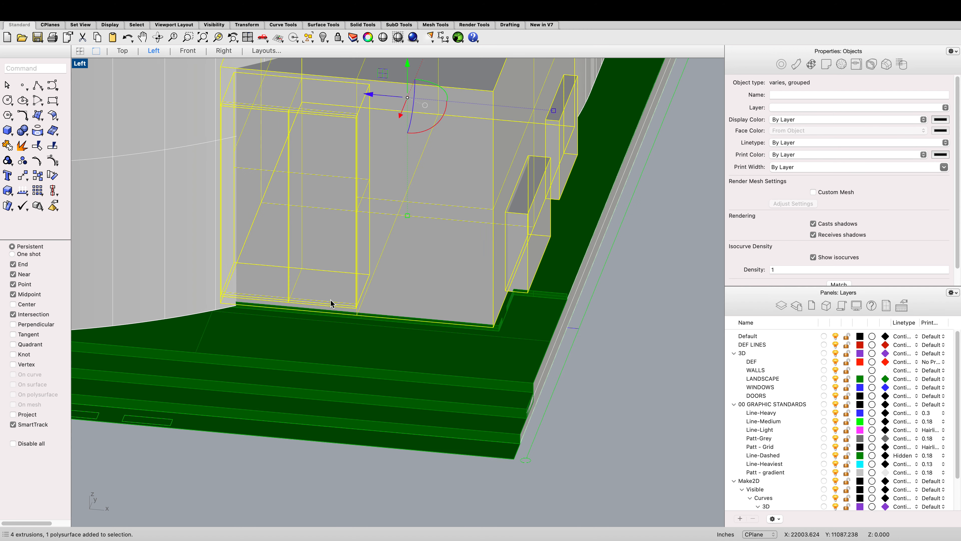
{"action": "type", "text": "ungroup"}
{"action": "key", "text": "Return"}
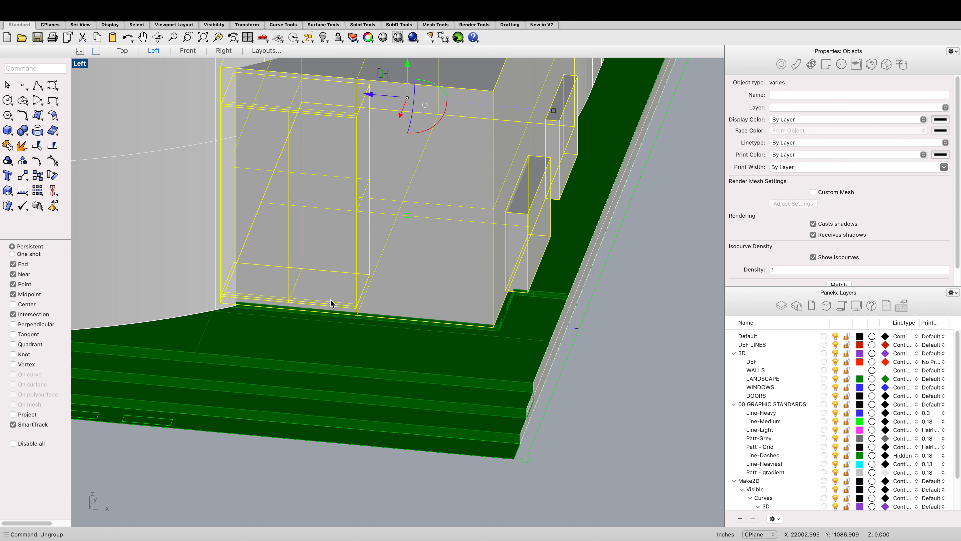
{"action": "left_click", "coordinate": [296, 268]}
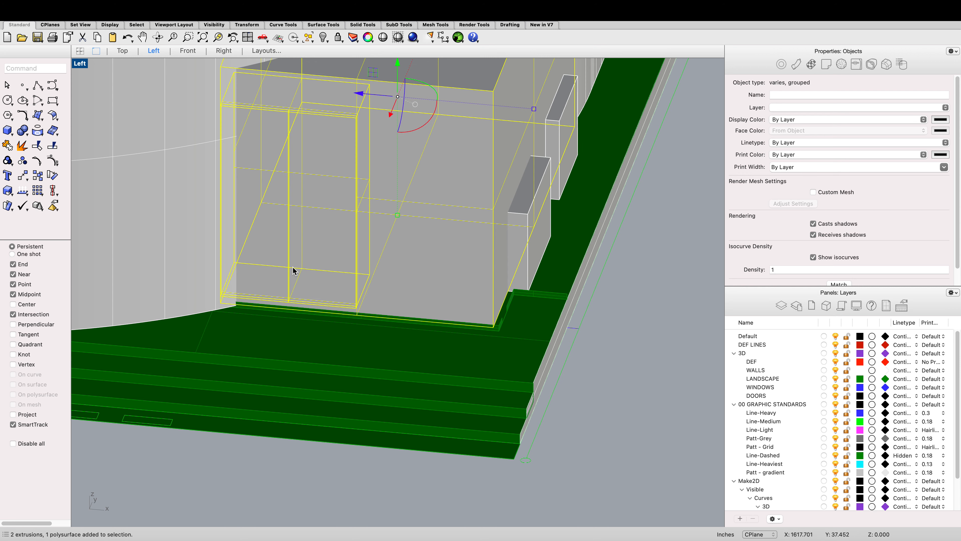
{"action": "left_click", "coordinate": [657, 291]}
{"action": "scroll", "coordinate": [549, 288], "scroll_direction": "down", "scroll_amount": 3}
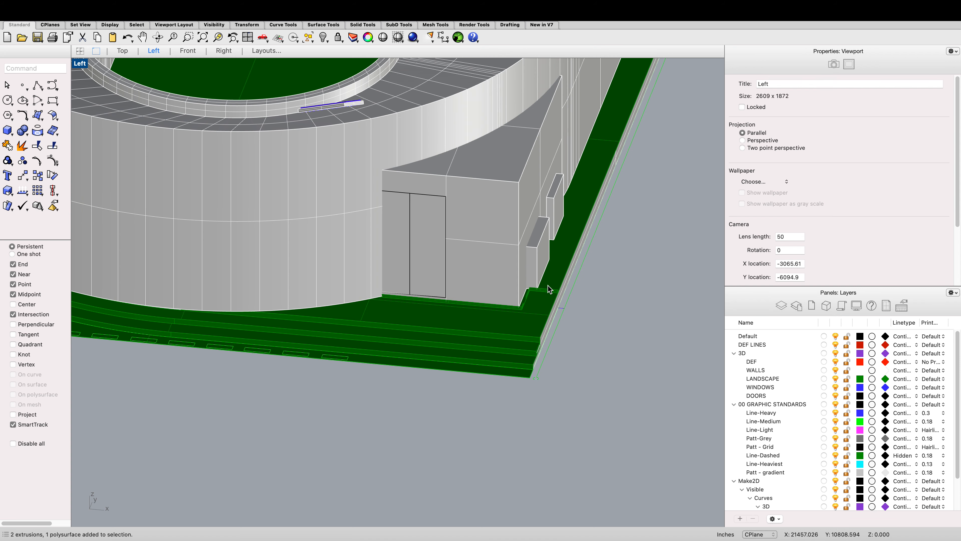
{"action": "scroll", "coordinate": [548, 284], "scroll_direction": "down", "scroll_amount": 10}
{"action": "scroll", "coordinate": [466, 308], "scroll_direction": "up", "scroll_amount": 8}
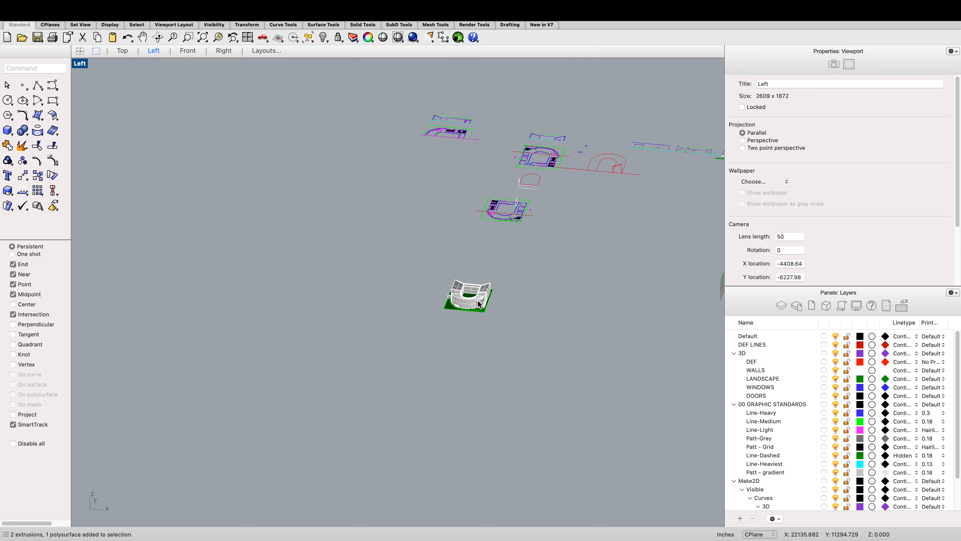
Step: Switch the viewport to the SE isometric view of the model
{"action": "left_click_drag", "start_coordinate": [523, 324], "coordinate": [356, 223]}
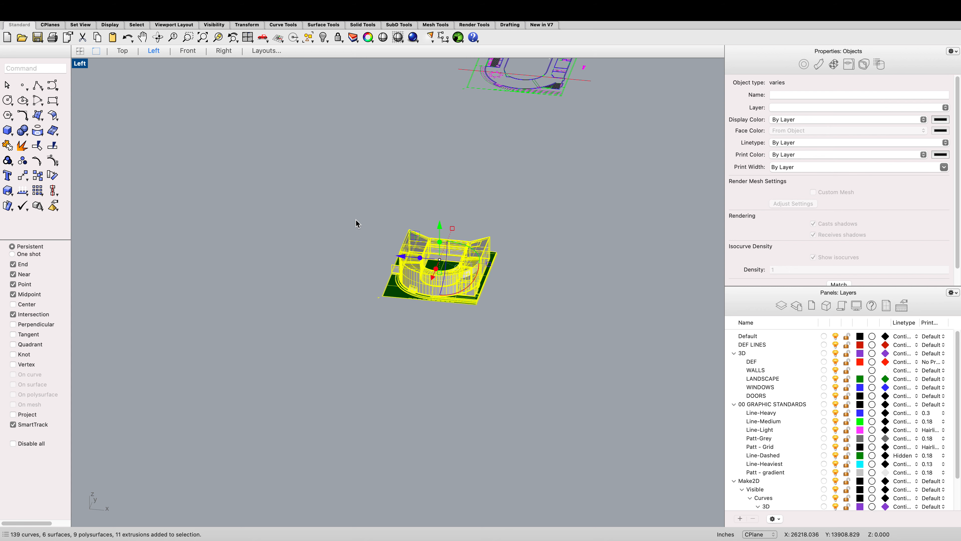
{"action": "right_click", "coordinate": [351, 235]}
{"action": "mouse_move", "coordinate": [443, 394]}
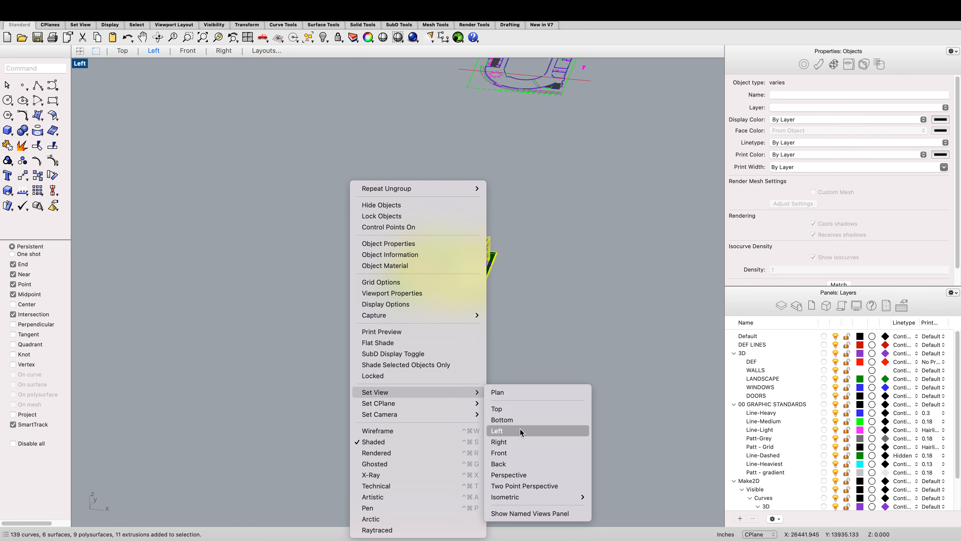
{"action": "mouse_move", "coordinate": [526, 497]}
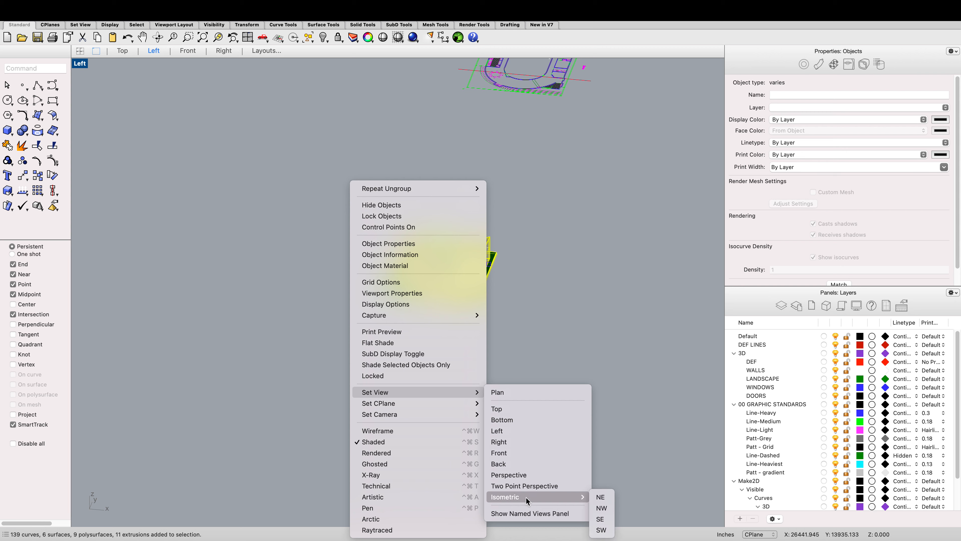
{"action": "left_click", "coordinate": [600, 518]}
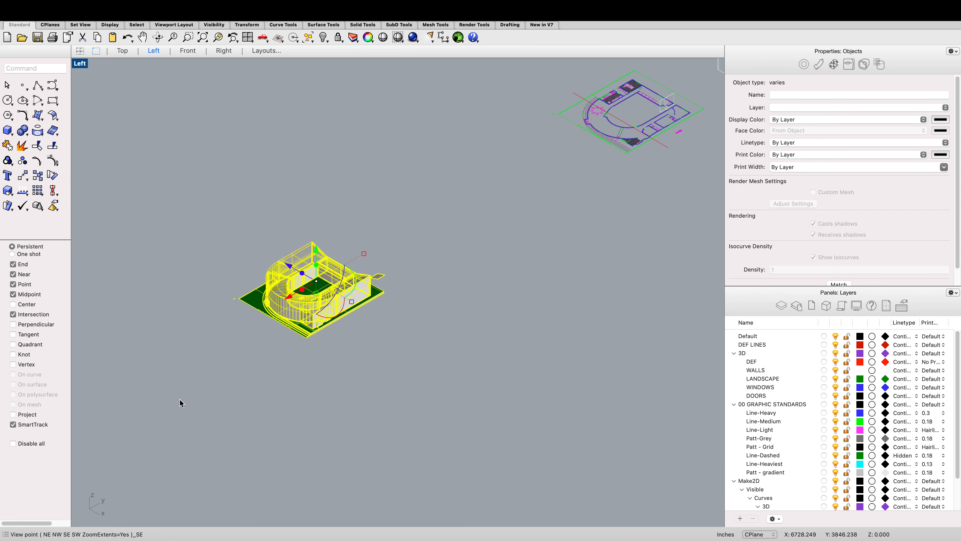
{"action": "left_click", "coordinate": [180, 402]}
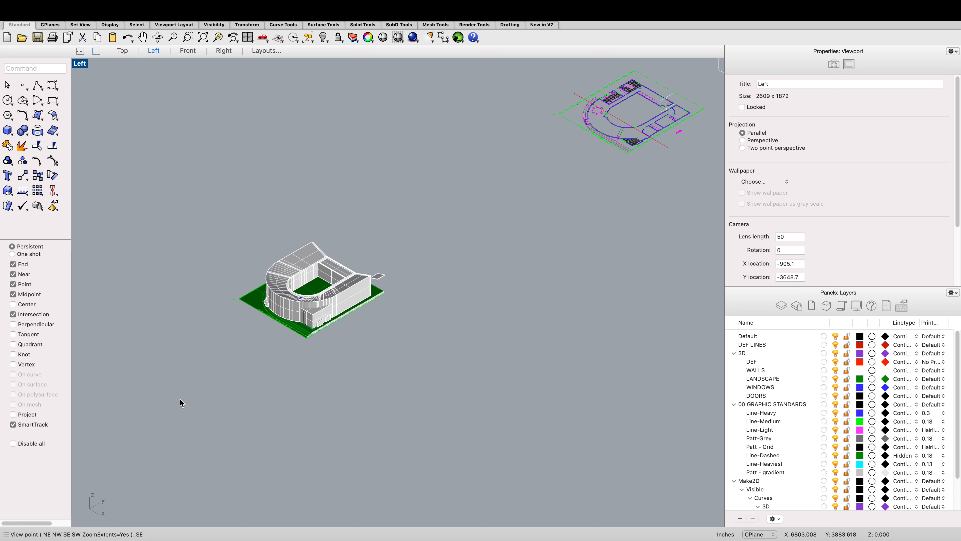
{"action": "scroll", "coordinate": [331, 272], "scroll_direction": "up", "scroll_amount": 6}
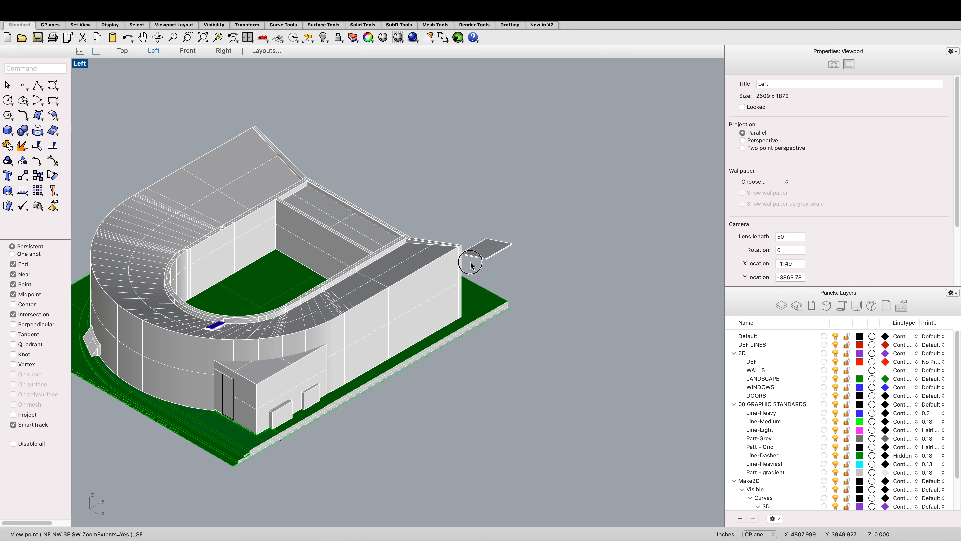
Step: Delete the loose flat panel floating beside the stadium's right wing
{"action": "left_click", "coordinate": [470, 265]}
{"action": "key", "text": "Delete"}
{"action": "scroll", "coordinate": [479, 260], "scroll_direction": "down", "scroll_amount": 3}
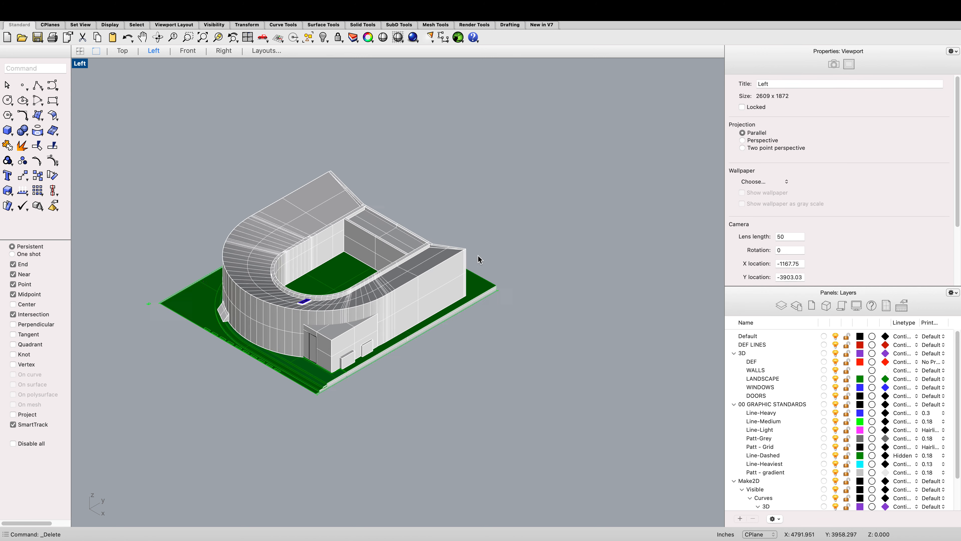
{"action": "scroll", "coordinate": [478, 260], "scroll_direction": "down", "scroll_amount": 2}
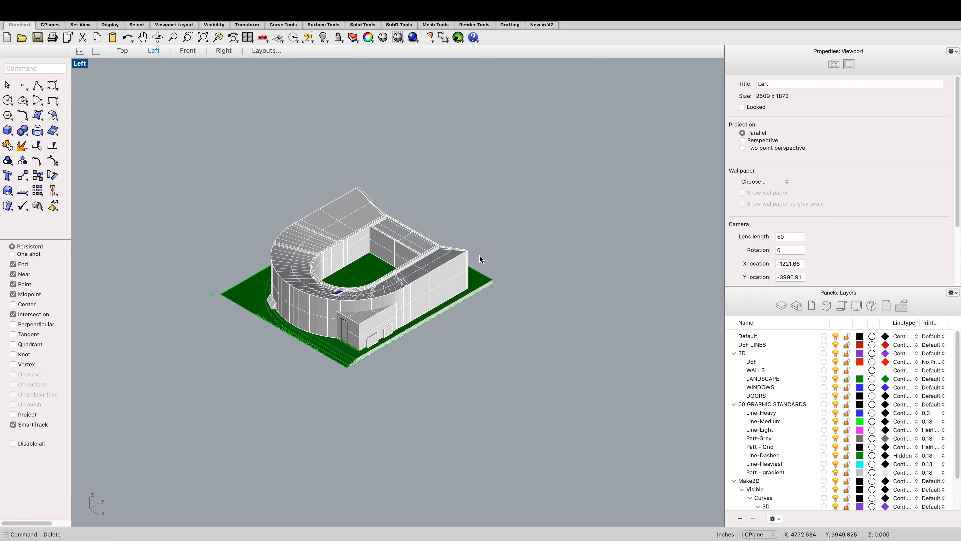
Step: Reapply the SE isometric view with zoom extents and zoom in on the stadium
{"action": "right_click", "coordinate": [479, 260]}
{"action": "mouse_move", "coordinate": [561, 393]}
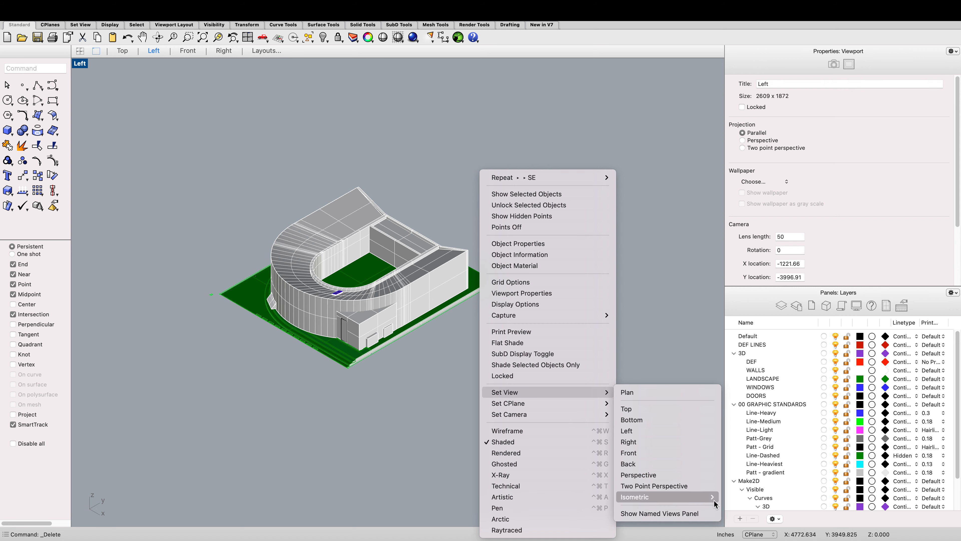
{"action": "mouse_move", "coordinate": [717, 499]}
{"action": "left_click", "coordinate": [727, 515]}
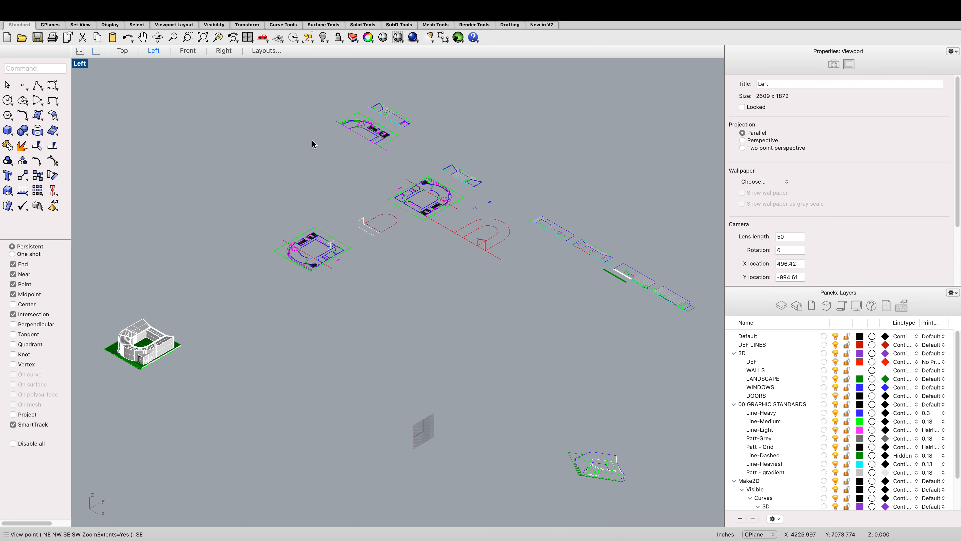
{"action": "scroll", "coordinate": [418, 258], "scroll_direction": "down", "scroll_amount": 3}
{"action": "scroll", "coordinate": [299, 302], "scroll_direction": "up", "scroll_amount": 8}
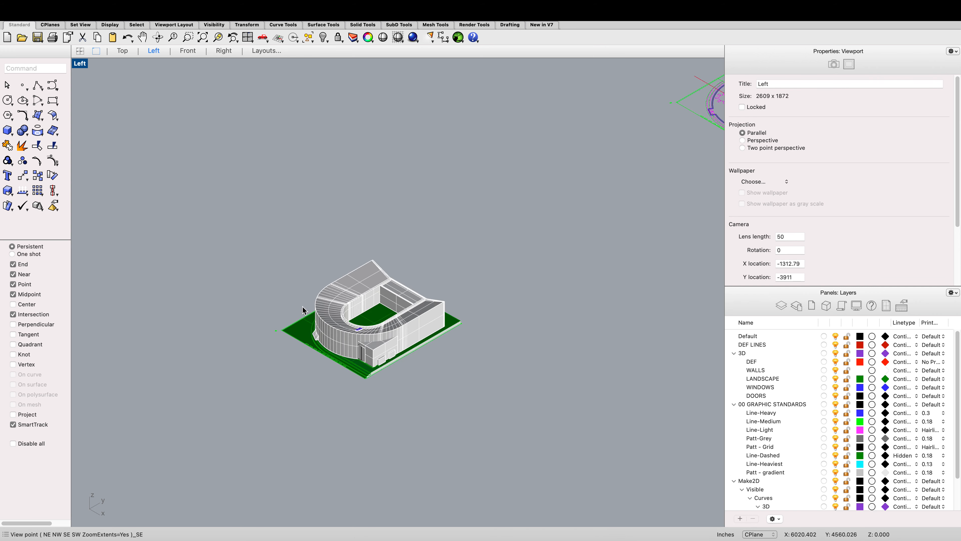
{"action": "scroll", "coordinate": [303, 310], "scroll_direction": "up", "scroll_amount": 3}
{"action": "scroll", "coordinate": [518, 313], "scroll_direction": "up", "scroll_amount": 3}
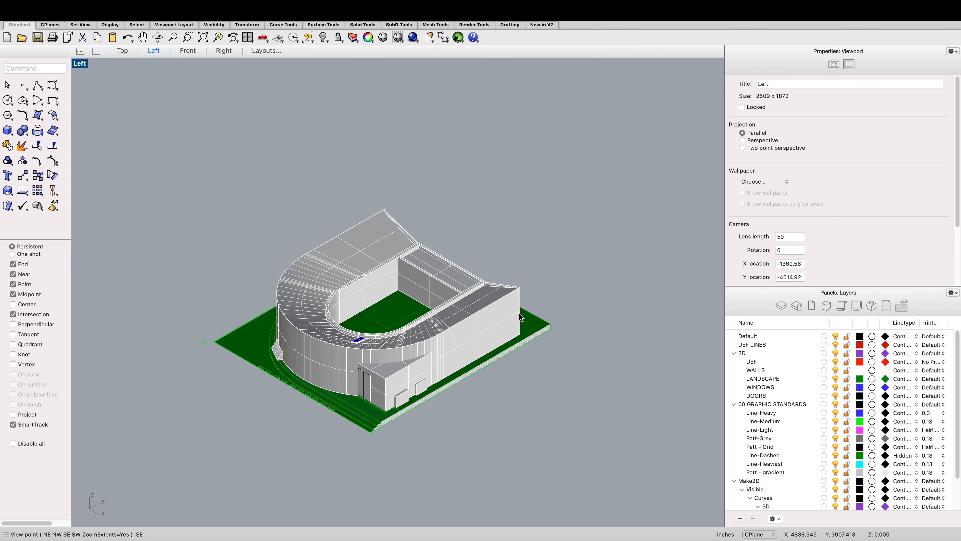
{"action": "scroll", "coordinate": [420, 286], "scroll_direction": "up", "scroll_amount": 2}
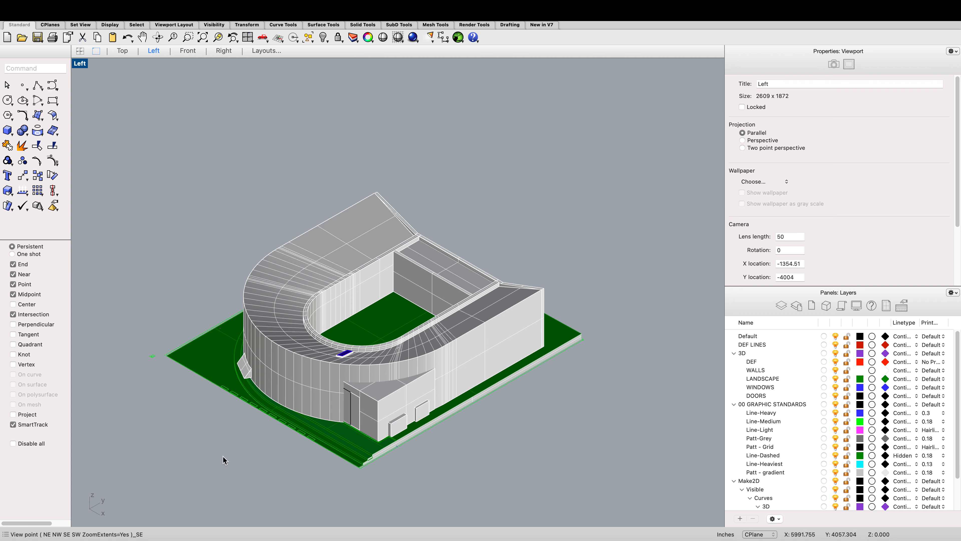
{"action": "scroll", "coordinate": [224, 460], "scroll_direction": "down", "scroll_amount": 2}
Step: Select the whole 3D stadium and turn off and lock the 00 GRAPHIC STANDARDS layer
{"action": "left_click_drag", "start_coordinate": [528, 480], "coordinate": [194, 261]}
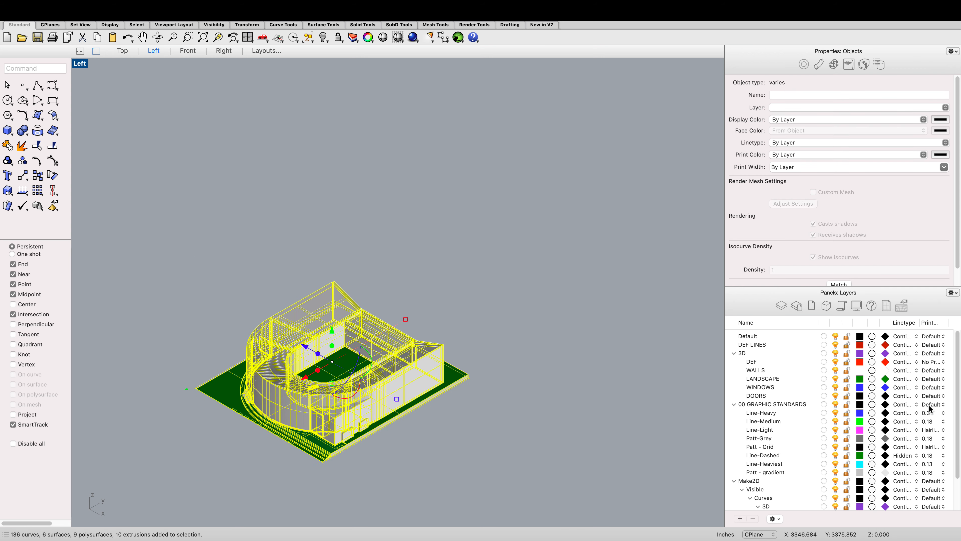
{"action": "left_click", "coordinate": [846, 405]}
{"action": "left_click", "coordinate": [837, 404]}
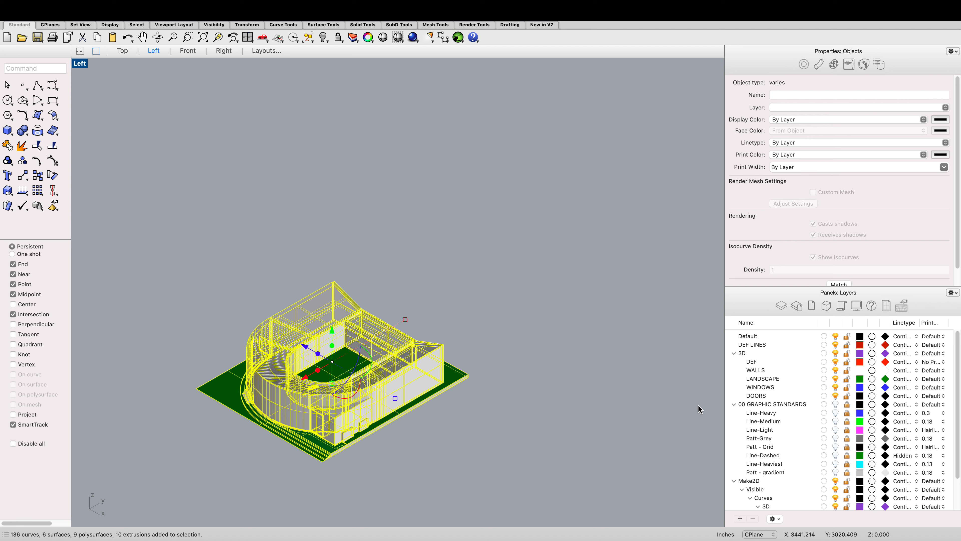
Step: Run Make2D on the selection with View projection, maintaining source layers, into layer Make2D
{"action": "type", "text": "Make2D"}
{"action": "key", "text": "Return"}
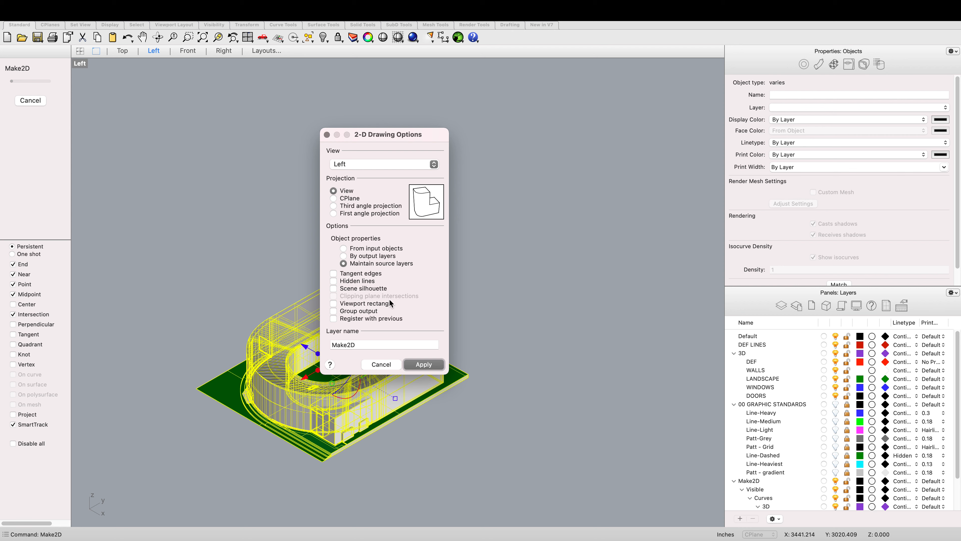
{"action": "left_click", "coordinate": [426, 364]}
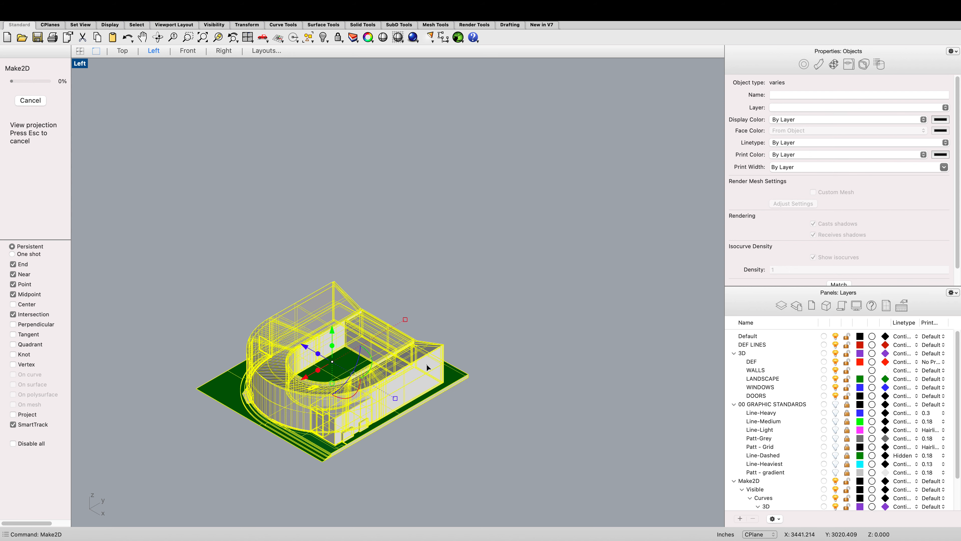
Step: Switch to the Top viewport and zoom in to inspect the generated 2D line drawing
{"action": "scroll", "coordinate": [426, 366], "scroll_direction": "down", "scroll_amount": 10}
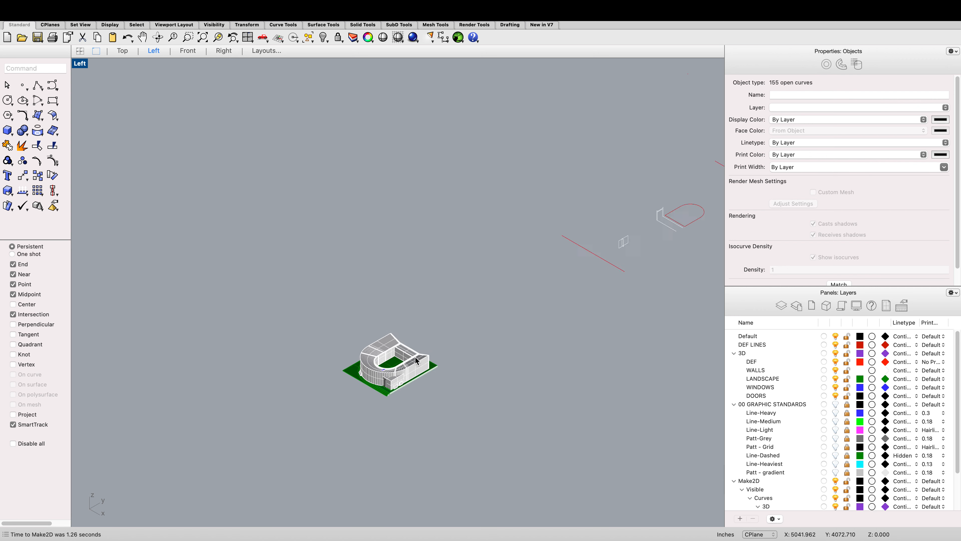
{"action": "scroll", "coordinate": [415, 358], "scroll_direction": "down", "scroll_amount": 2}
{"action": "scroll", "coordinate": [430, 302], "scroll_direction": "up", "scroll_amount": 2}
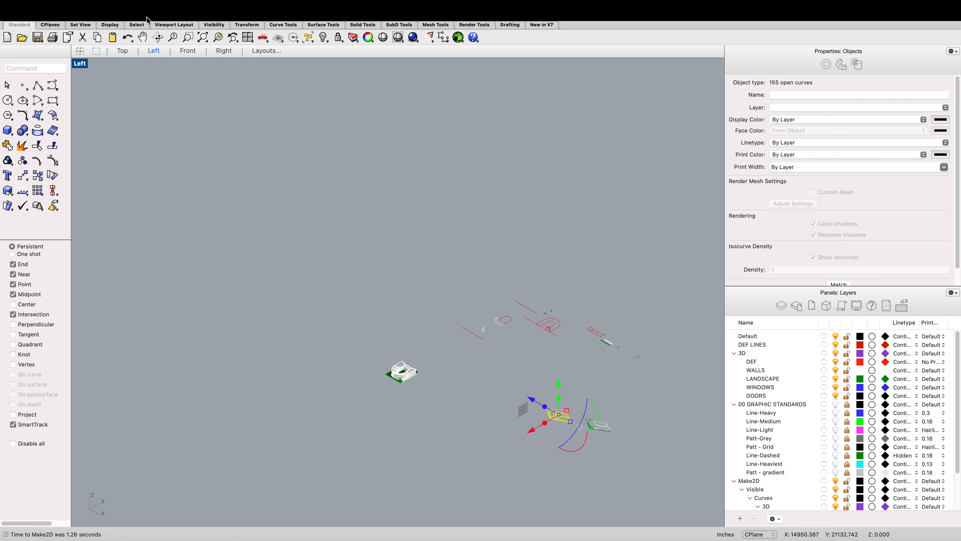
{"action": "left_click", "coordinate": [122, 51]}
{"action": "scroll", "coordinate": [307, 180], "scroll_direction": "down", "scroll_amount": 8}
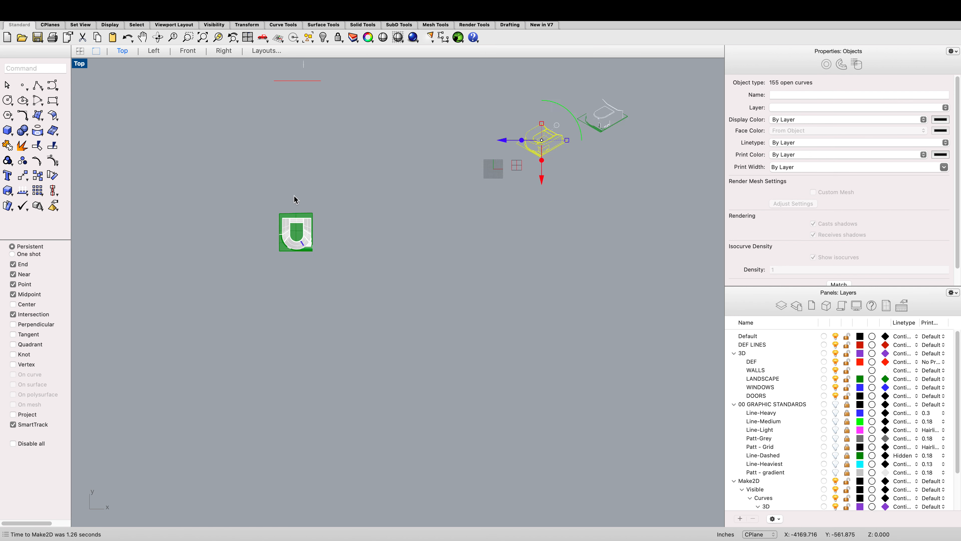
{"action": "scroll", "coordinate": [410, 152], "scroll_direction": "up", "scroll_amount": 10}
{"action": "key", "text": "Escape"}
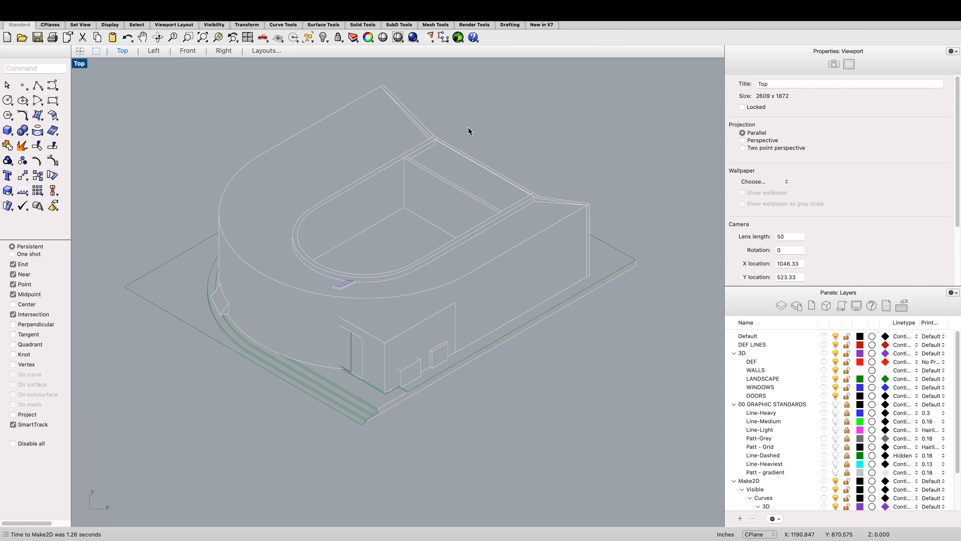
{"action": "scroll", "coordinate": [441, 468], "scroll_direction": "down", "scroll_amount": 2}
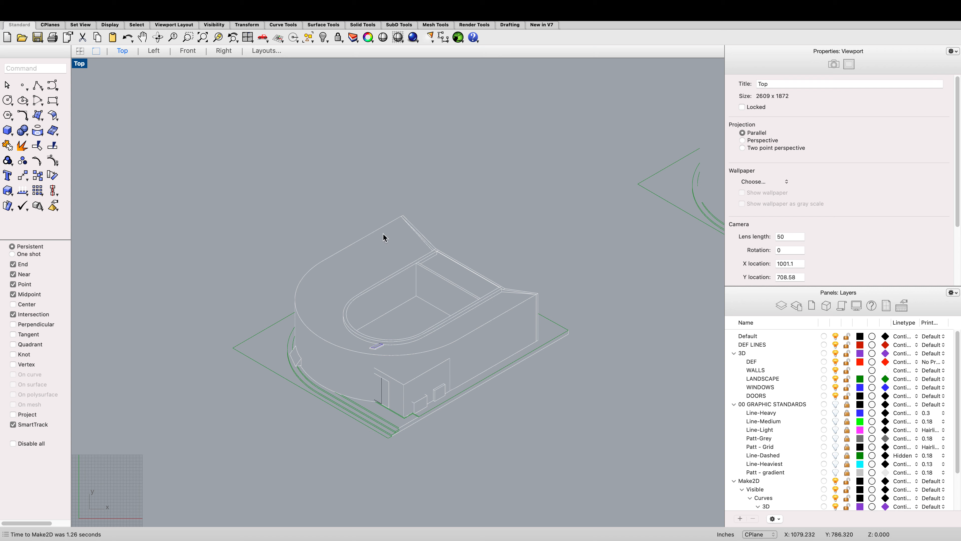
Step: Trim the crossing wall lines at the upper corner junction of the Make2D drawing
{"action": "scroll", "coordinate": [474, 264], "scroll_direction": "up", "scroll_amount": 5}
{"action": "scroll", "coordinate": [480, 272], "scroll_direction": "down", "scroll_amount": 5}
{"action": "scroll", "coordinate": [486, 278], "scroll_direction": "up", "scroll_amount": 6}
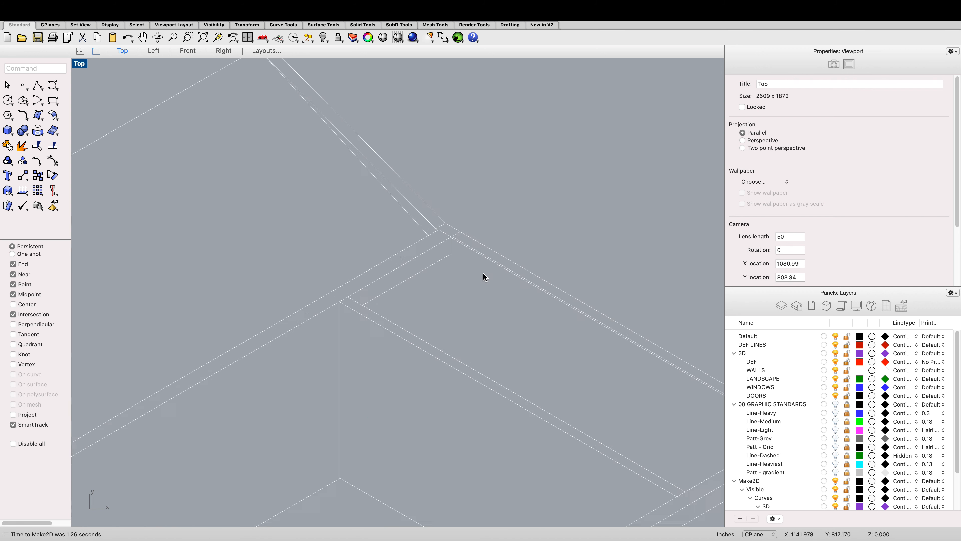
{"action": "scroll", "coordinate": [479, 268], "scroll_direction": "down", "scroll_amount": 3}
{"action": "scroll", "coordinate": [477, 267], "scroll_direction": "down", "scroll_amount": 4}
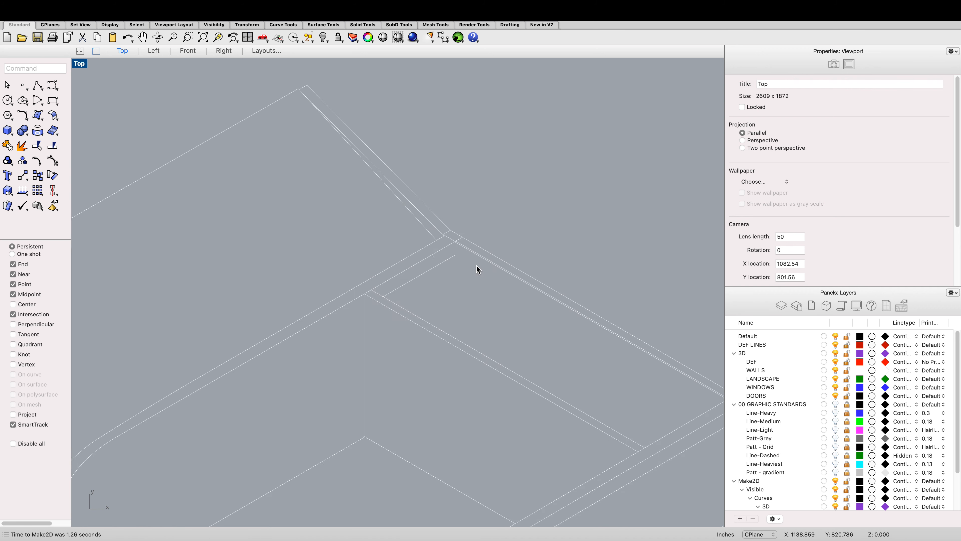
{"action": "scroll", "coordinate": [476, 273], "scroll_direction": "up", "scroll_amount": 5}
{"action": "scroll", "coordinate": [466, 279], "scroll_direction": "down", "scroll_amount": 4}
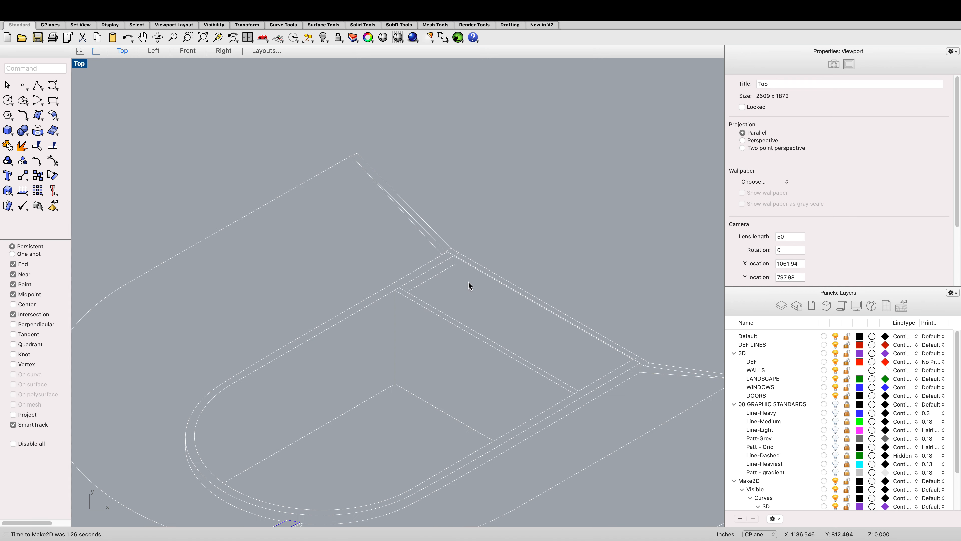
{"action": "left_click_drag", "start_coordinate": [479, 302], "coordinate": [350, 225]}
{"action": "scroll", "coordinate": [492, 261], "scroll_direction": "up", "scroll_amount": 8}
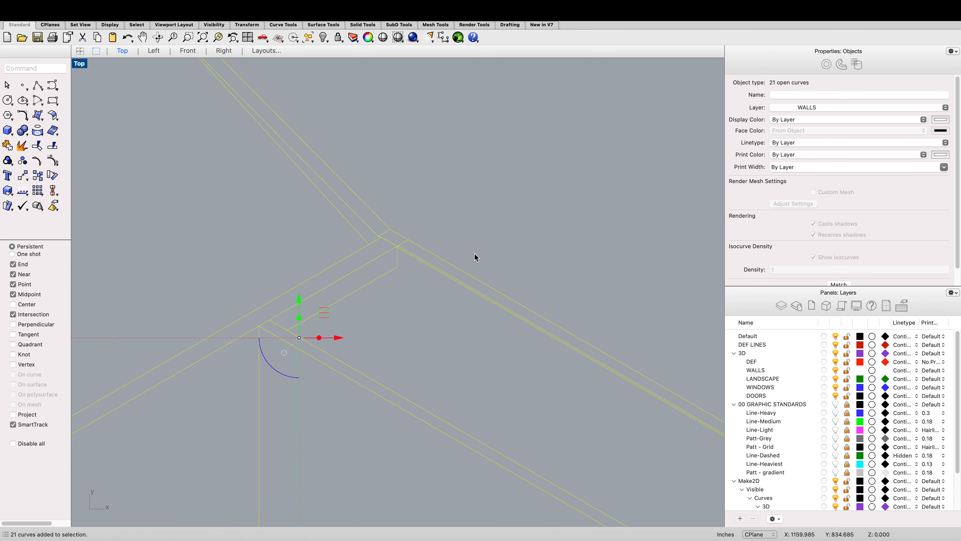
{"action": "type", "text": "trim"}
{"action": "key", "text": "Return"}
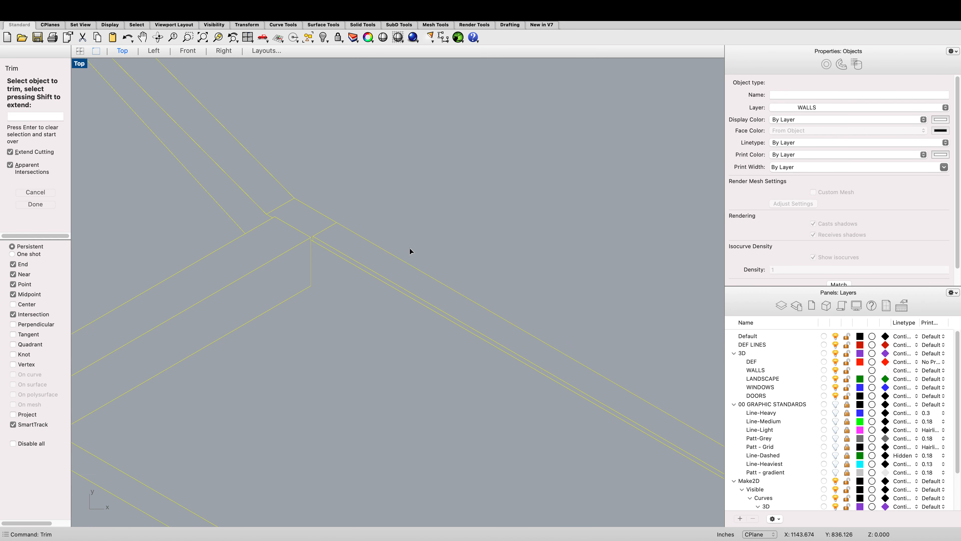
{"action": "left_click", "coordinate": [282, 206]}
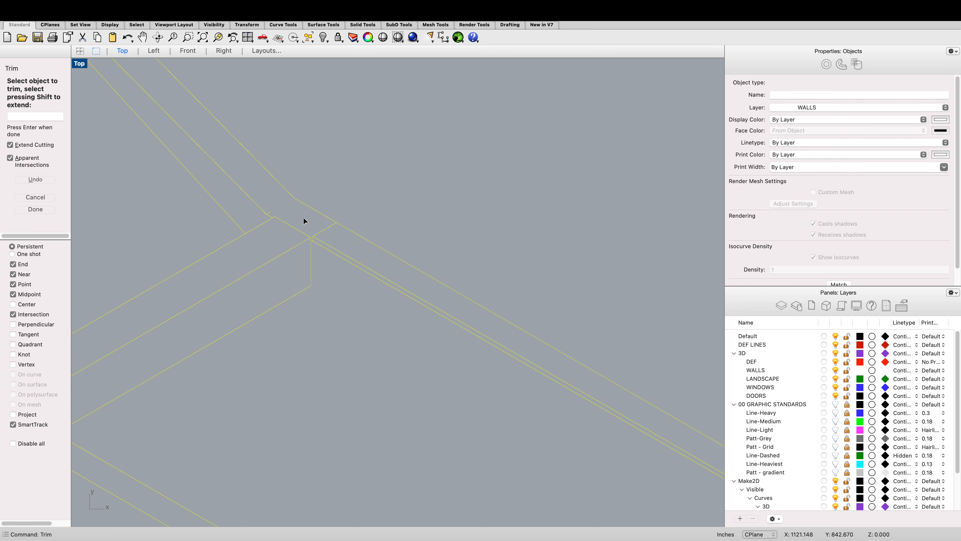
{"action": "scroll", "coordinate": [324, 238], "scroll_direction": "up", "scroll_amount": 5}
{"action": "left_click", "coordinate": [314, 239]}
{"action": "left_click", "coordinate": [424, 299]}
{"action": "scroll", "coordinate": [439, 259], "scroll_direction": "down", "scroll_amount": 5}
{"action": "left_click", "coordinate": [414, 261]}
{"action": "left_click", "coordinate": [382, 260]}
{"action": "key", "text": "Escape"}
{"action": "key", "text": "Escape"}
Step: Delete the leftover short line segments at that corner junction
{"action": "left_click", "coordinate": [408, 267]}
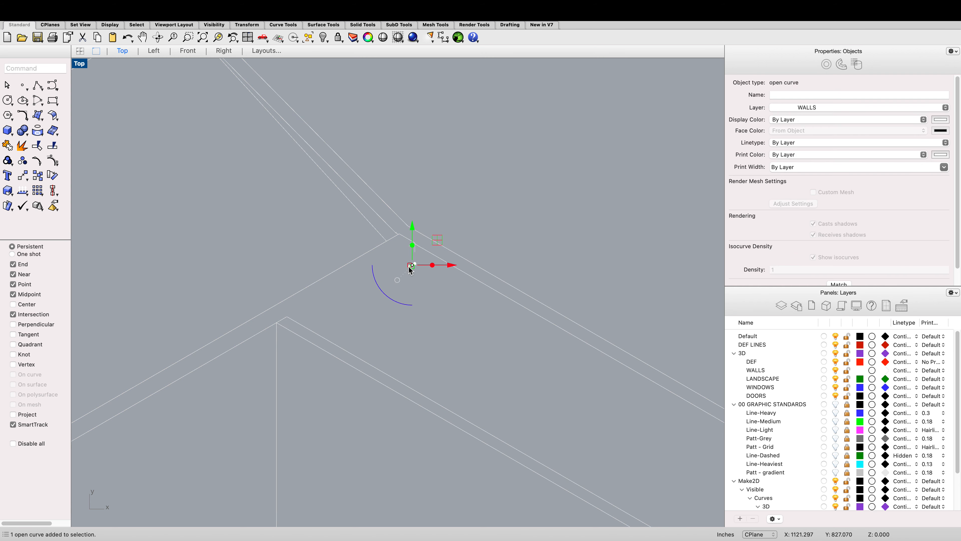
{"action": "key", "text": "Delete"}
{"action": "left_click", "coordinate": [414, 251]}
{"action": "key", "text": "Delete"}
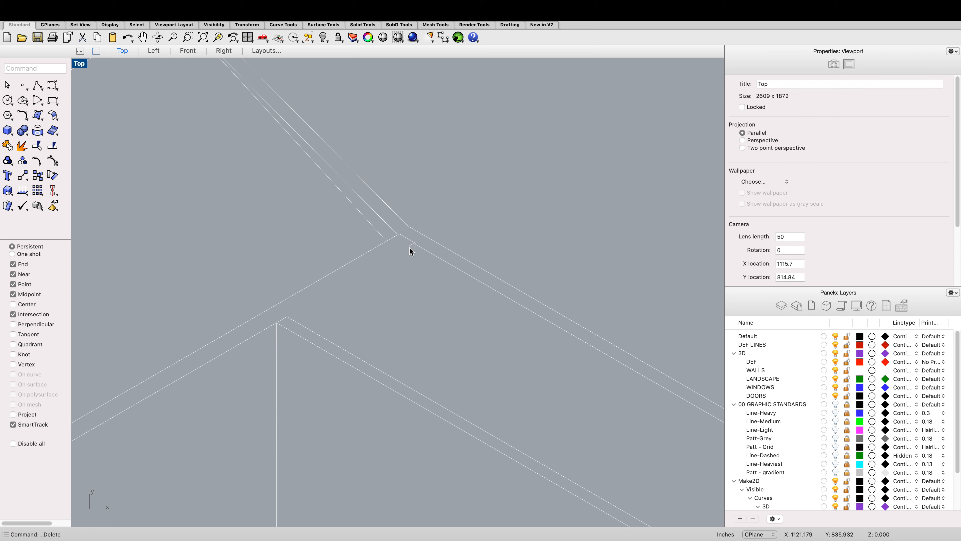
{"action": "left_click", "coordinate": [410, 245]}
{"action": "key", "text": "Delete"}
Step: Draw a line from the corner junction along the wall edge to the stand's far corner
{"action": "type", "text": "l"}
{"action": "key", "text": "Return"}
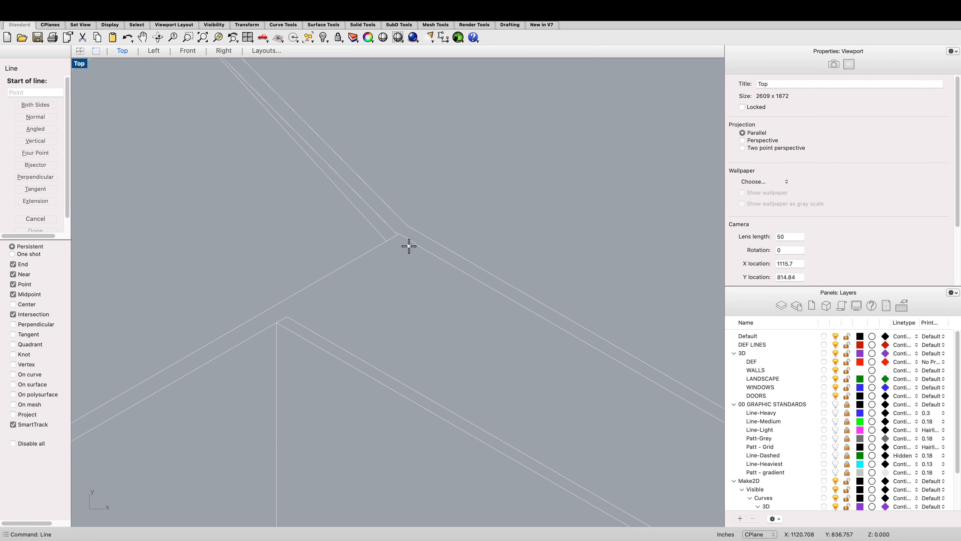
{"action": "left_click", "coordinate": [385, 244]}
{"action": "scroll", "coordinate": [386, 245], "scroll_direction": "down", "scroll_amount": 10}
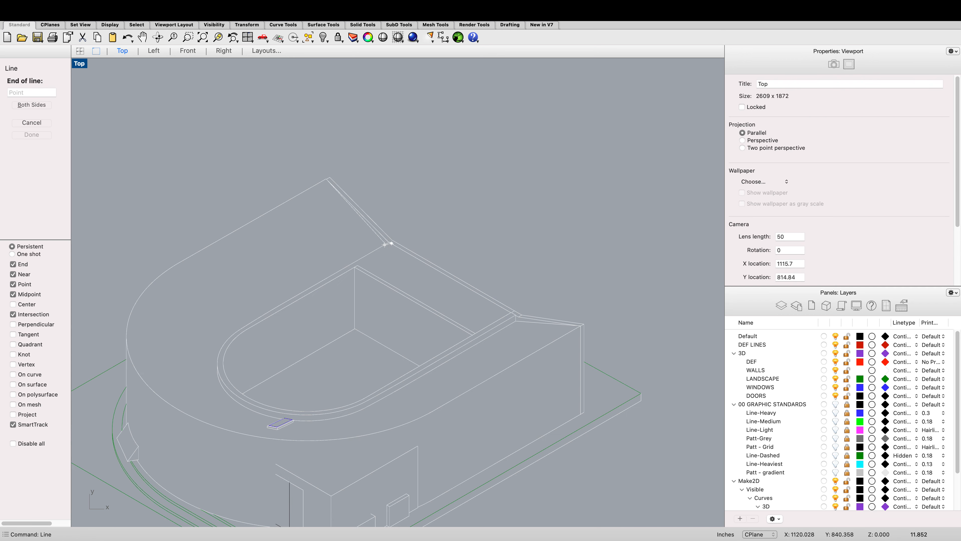
{"action": "scroll", "coordinate": [518, 314], "scroll_direction": "up", "scroll_amount": 4}
{"action": "scroll", "coordinate": [521, 325], "scroll_direction": "up", "scroll_amount": 3}
{"action": "left_click", "coordinate": [525, 327]}
{"action": "scroll", "coordinate": [486, 270], "scroll_direction": "down", "scroll_amount": 8}
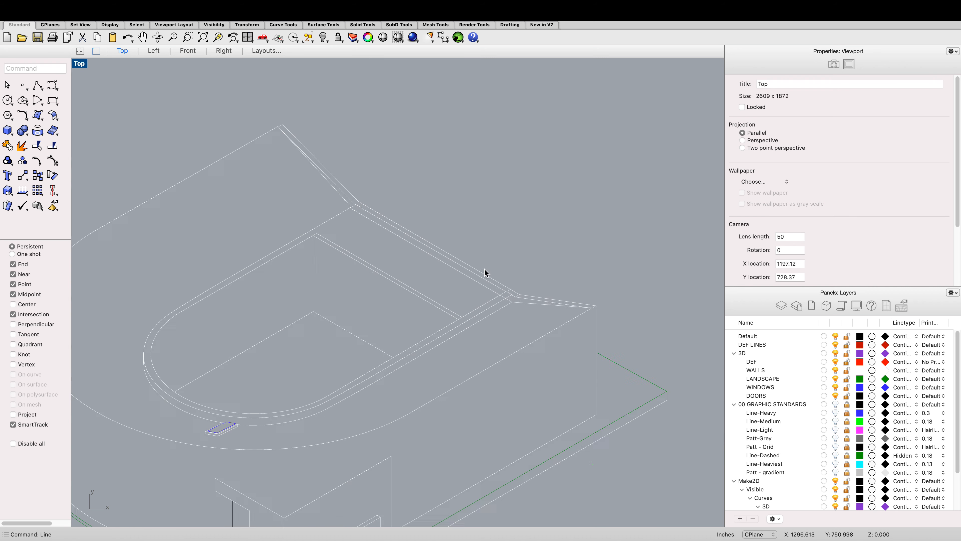
{"action": "left_click_drag", "start_coordinate": [639, 373], "coordinate": [395, 233]}
{"action": "scroll", "coordinate": [395, 232], "scroll_direction": "up", "scroll_amount": 5}
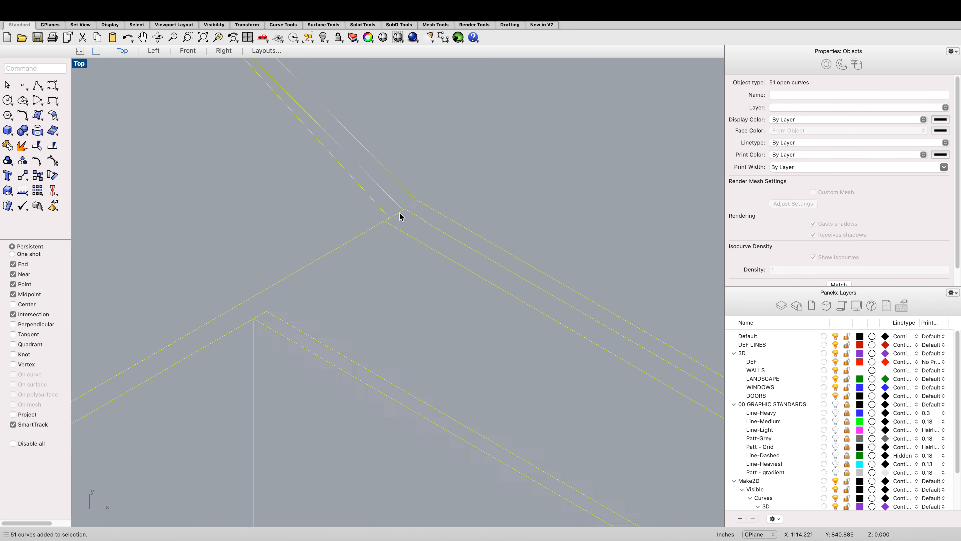
{"action": "scroll", "coordinate": [397, 213], "scroll_direction": "up", "scroll_amount": 3}
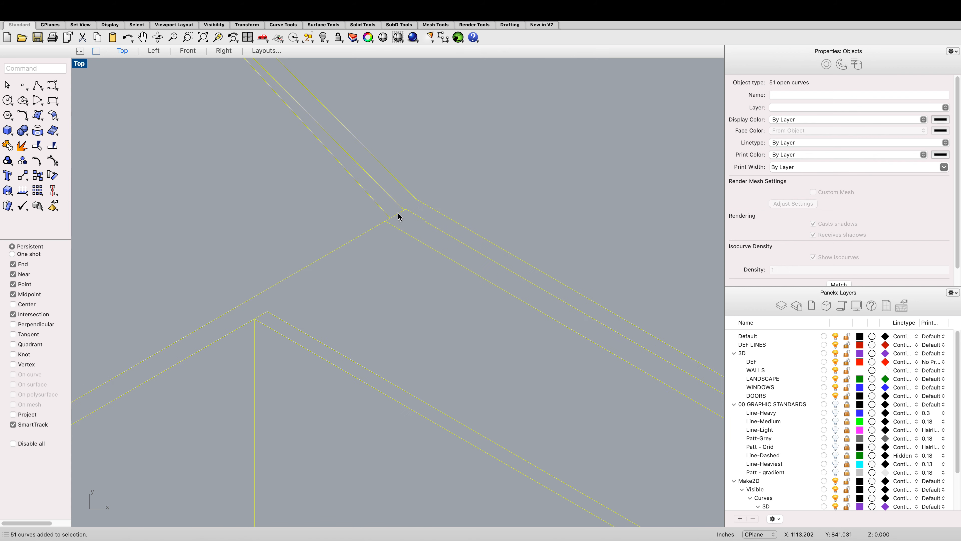
{"action": "left_click", "coordinate": [392, 226]}
{"action": "left_click", "coordinate": [385, 220]}
{"action": "left_click_drag", "start_coordinate": [385, 219], "coordinate": [389, 212]}
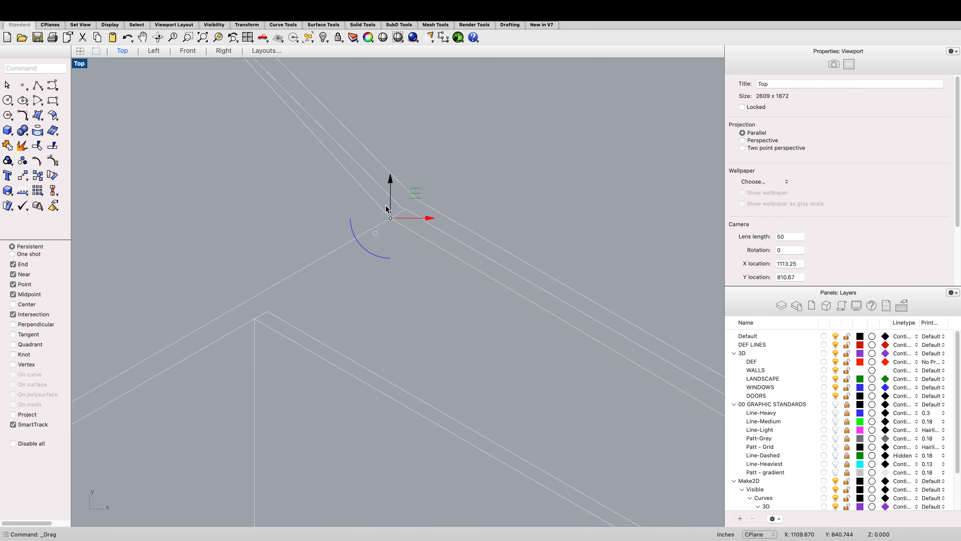
{"action": "scroll", "coordinate": [416, 178], "scroll_direction": "down", "scroll_amount": 5}
{"action": "scroll", "coordinate": [435, 178], "scroll_direction": "up", "scroll_amount": 3}
{"action": "left_click", "coordinate": [469, 175]}
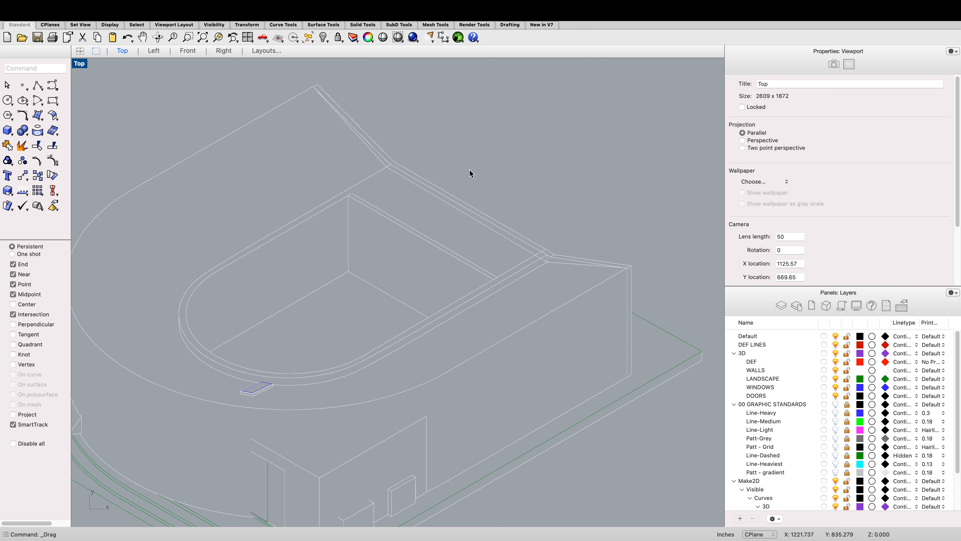
Step: Delete the stray line segments at the lower wall junction of the drawing
{"action": "left_click_drag", "start_coordinate": [679, 319], "coordinate": [275, 107]}
{"action": "scroll", "coordinate": [332, 157], "scroll_direction": "up", "scroll_amount": 6}
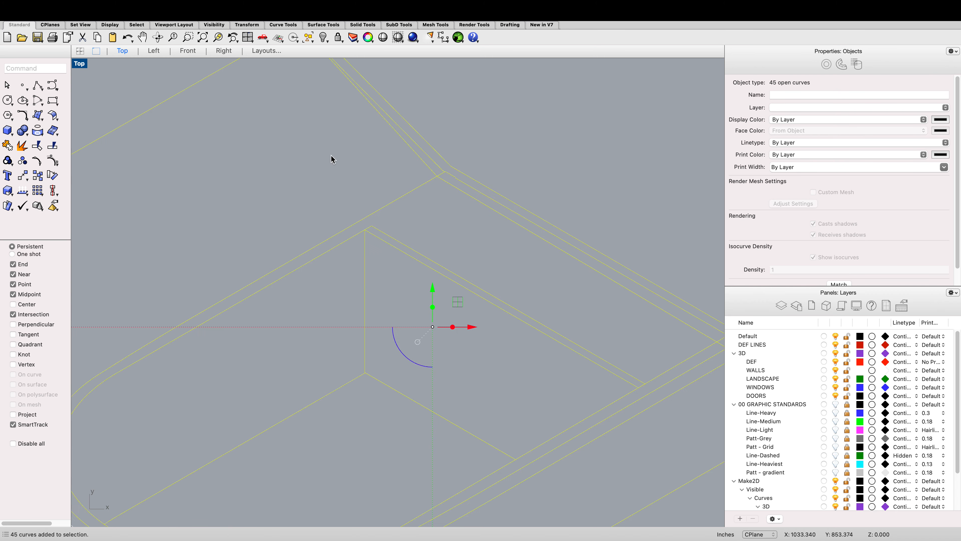
{"action": "scroll", "coordinate": [513, 188], "scroll_direction": "up", "scroll_amount": 5}
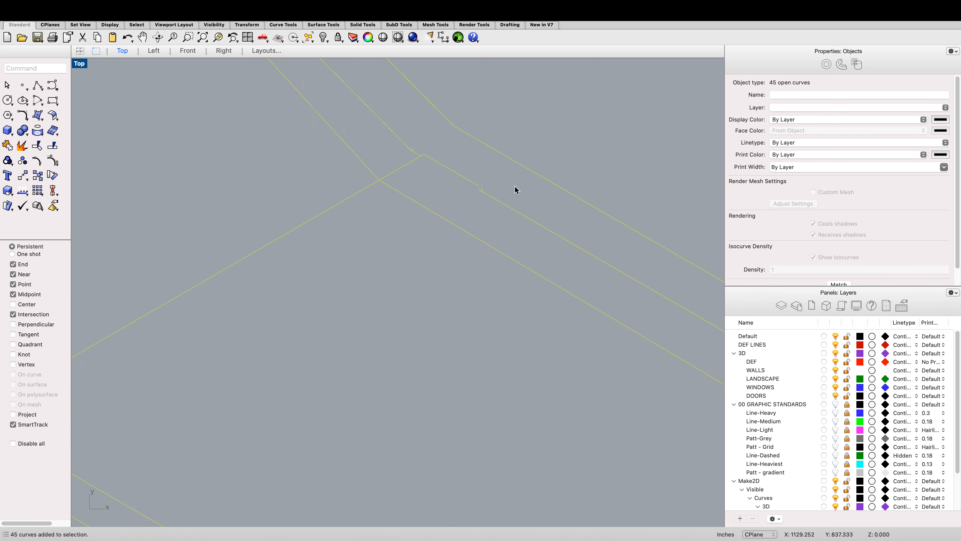
{"action": "left_click", "coordinate": [462, 185]}
{"action": "key", "text": "Escape"}
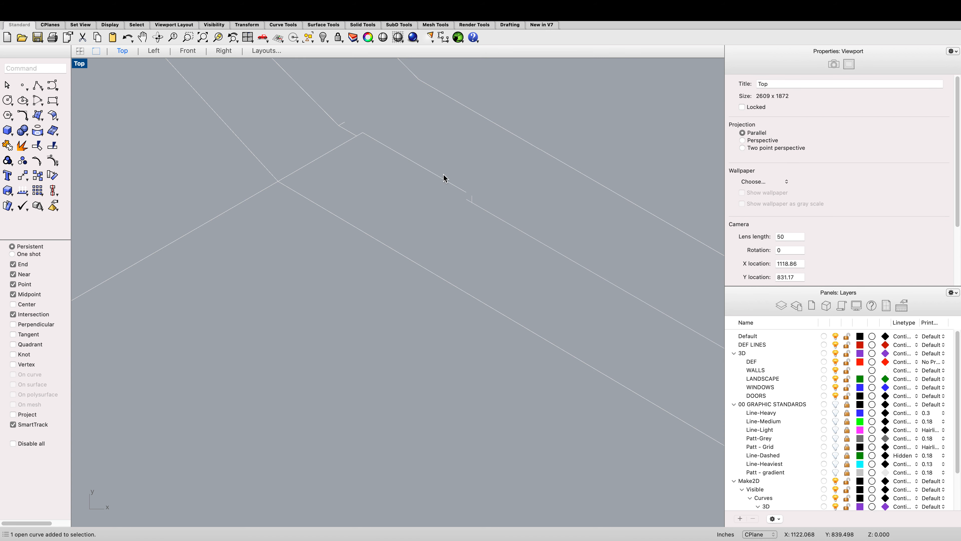
{"action": "left_click", "coordinate": [383, 154]}
{"action": "left_click", "coordinate": [385, 150]}
{"action": "key", "text": "Delete"}
{"action": "left_click", "coordinate": [344, 125]}
{"action": "key", "text": "Delete"}
Step: Draw a line joining the broken wall edge across the lower junction
{"action": "left_click", "coordinate": [472, 199]}
{"action": "left_click", "coordinate": [439, 167]}
{"action": "type", "text": "lin"}
{"action": "key", "text": "Return"}
{"action": "left_click", "coordinate": [356, 137]}
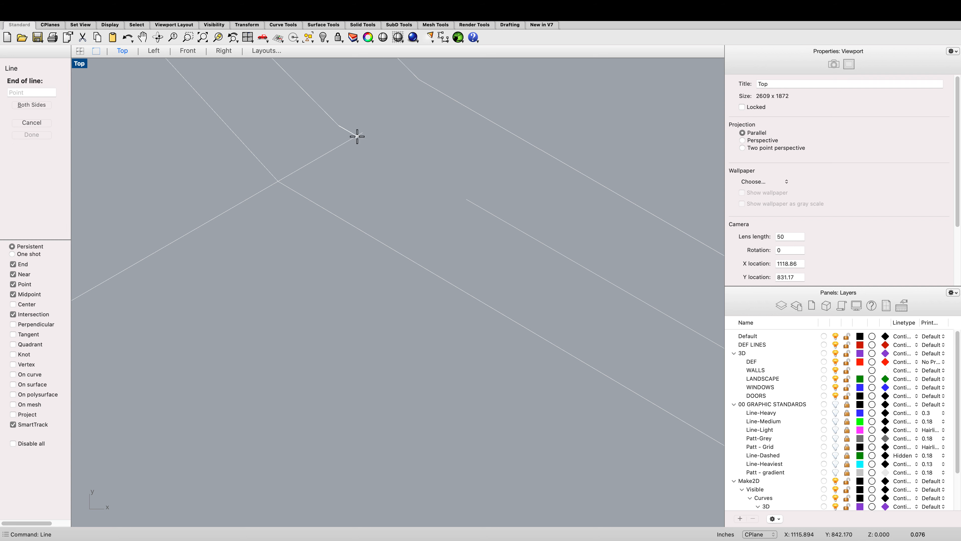
{"action": "left_click", "coordinate": [467, 200]}
{"action": "scroll", "coordinate": [448, 177], "scroll_direction": "left", "scroll_amount": 2}
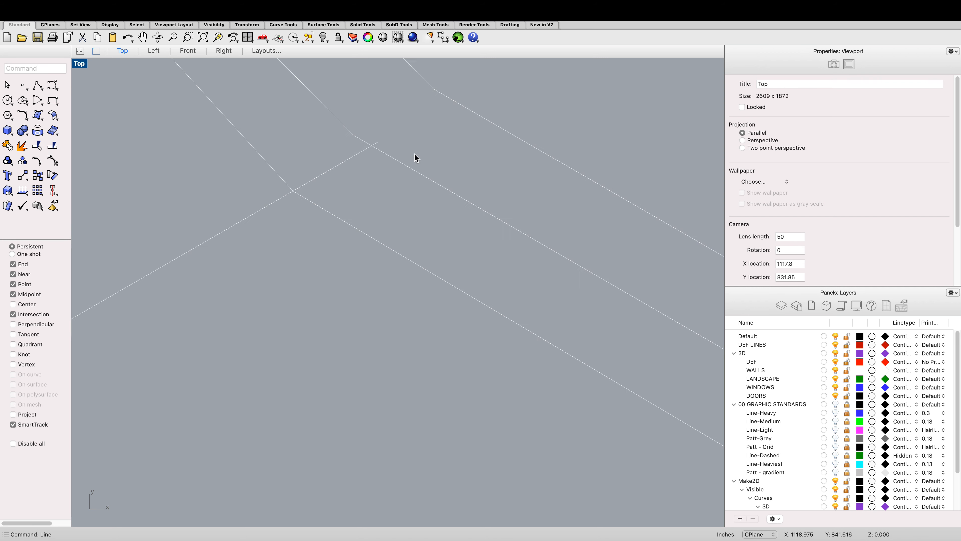
{"action": "scroll", "coordinate": [414, 154], "scroll_direction": "right", "scroll_amount": 2}
Step: Trim the overshooting line end at the lower junction
{"action": "left_click_drag", "start_coordinate": [392, 209], "coordinate": [306, 105]}
{"action": "type", "text": "trim"}
{"action": "key", "text": "Return"}
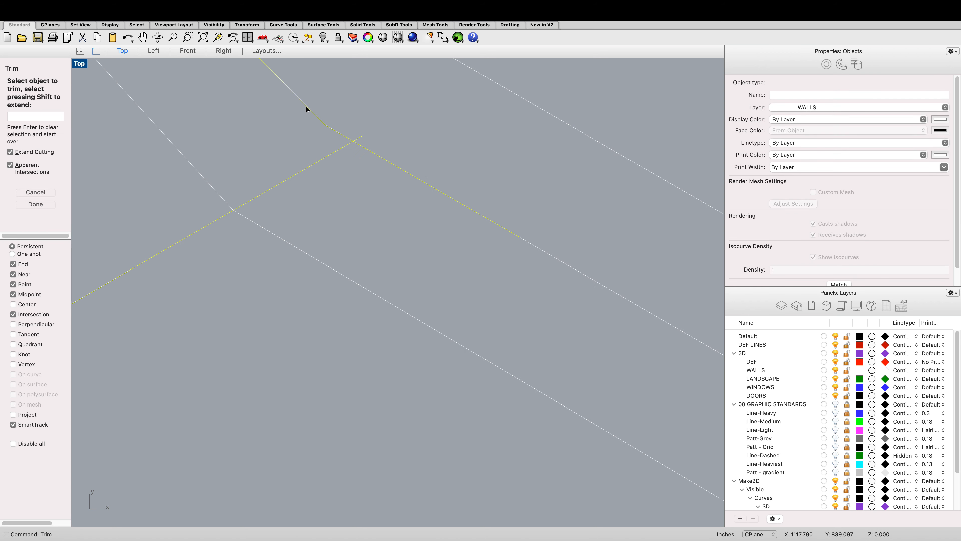
{"action": "scroll", "coordinate": [358, 130], "scroll_direction": "down", "scroll_amount": 5}
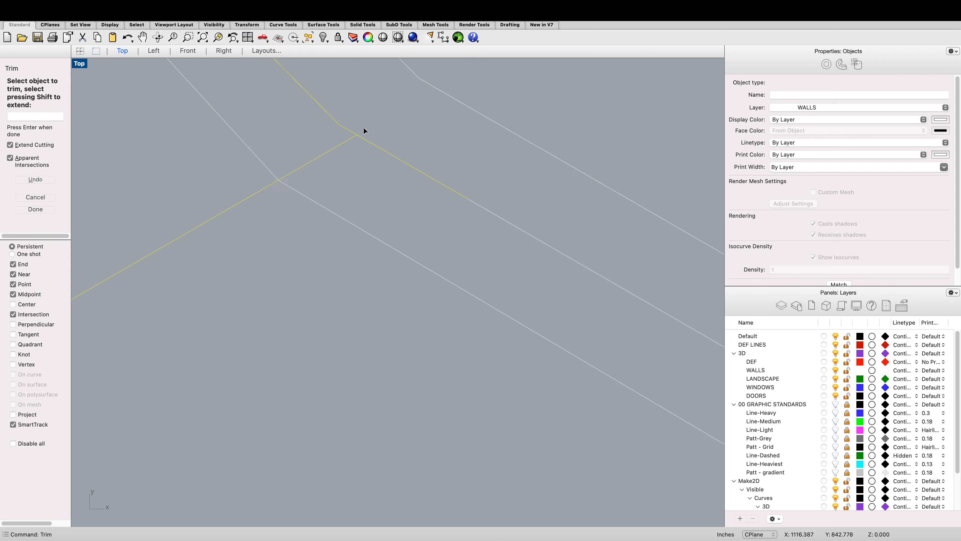
{"action": "left_click", "coordinate": [363, 127]}
{"action": "scroll", "coordinate": [365, 127], "scroll_direction": "up", "scroll_amount": 4}
{"action": "key", "text": "Return"}
Step: Trim the remaining overlapping wall line at the same junction
{"action": "left_click_drag", "start_coordinate": [367, 167], "coordinate": [301, 96]}
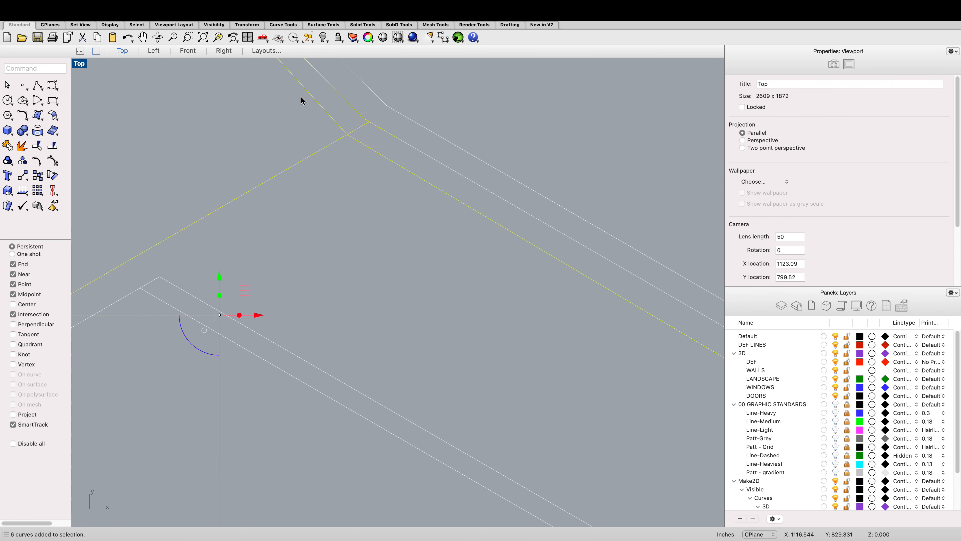
{"action": "type", "text": "trim"}
{"action": "key", "text": "Return"}
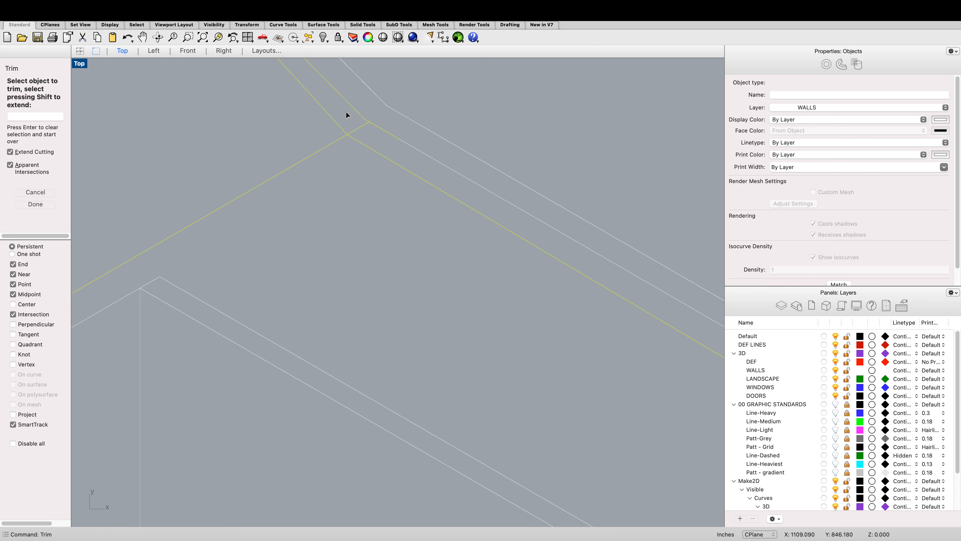
{"action": "left_click", "coordinate": [358, 125]}
{"action": "scroll", "coordinate": [359, 124], "scroll_direction": "up", "scroll_amount": 3}
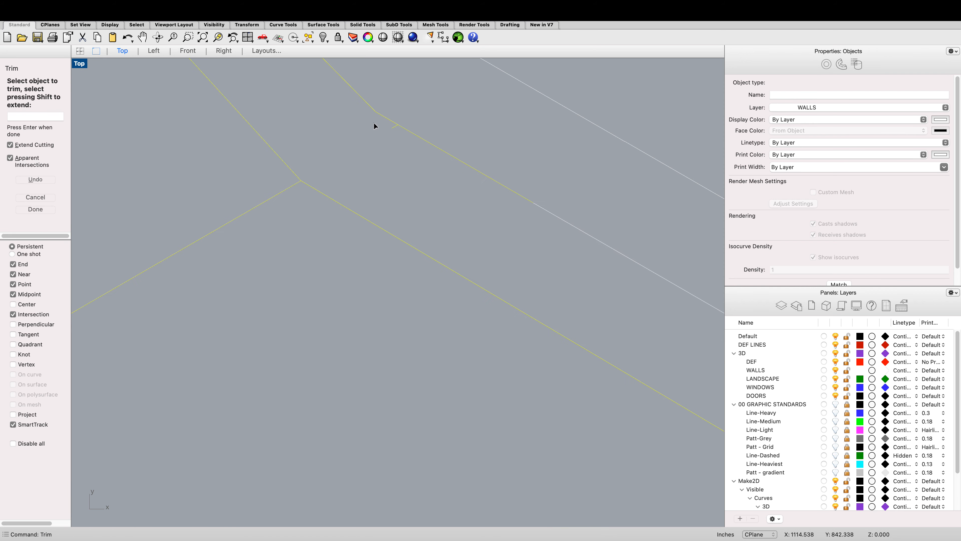
{"action": "key", "text": "Return"}
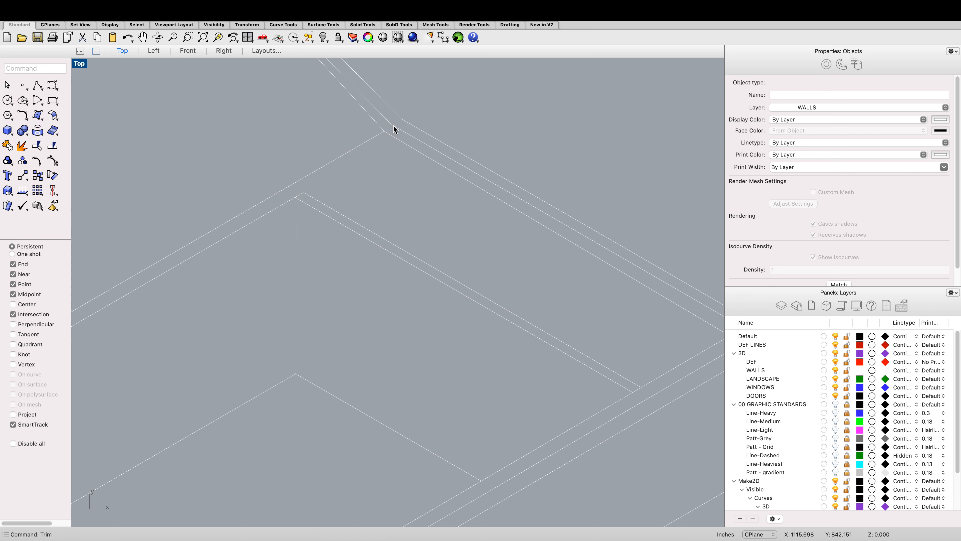
Step: Turn the 00 GRAPHIC STANDARDS layer back on and zoom in on the stadium drawing
{"action": "scroll", "coordinate": [393, 125], "scroll_direction": "down", "scroll_amount": 2}
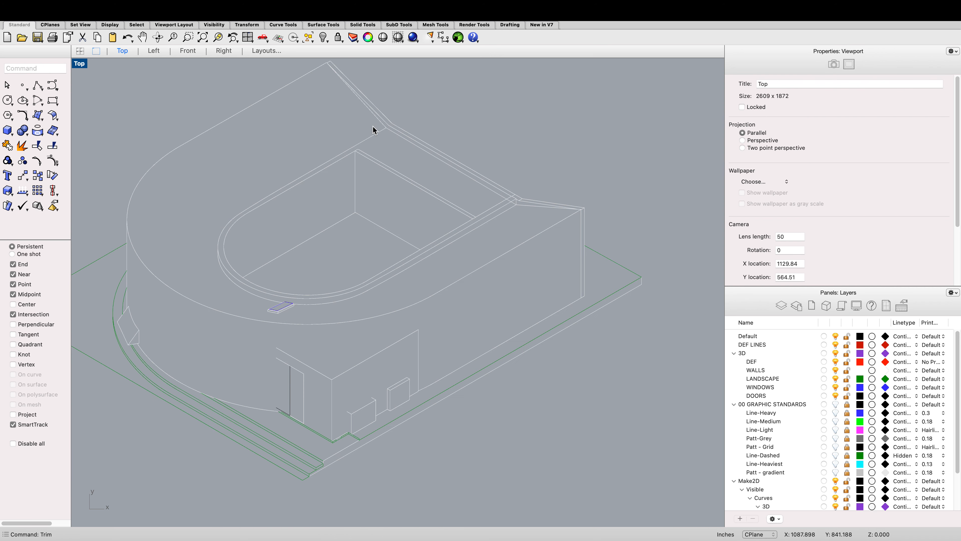
{"action": "scroll", "coordinate": [349, 148], "scroll_direction": "up", "scroll_amount": 2}
{"action": "type", "text": "li"}
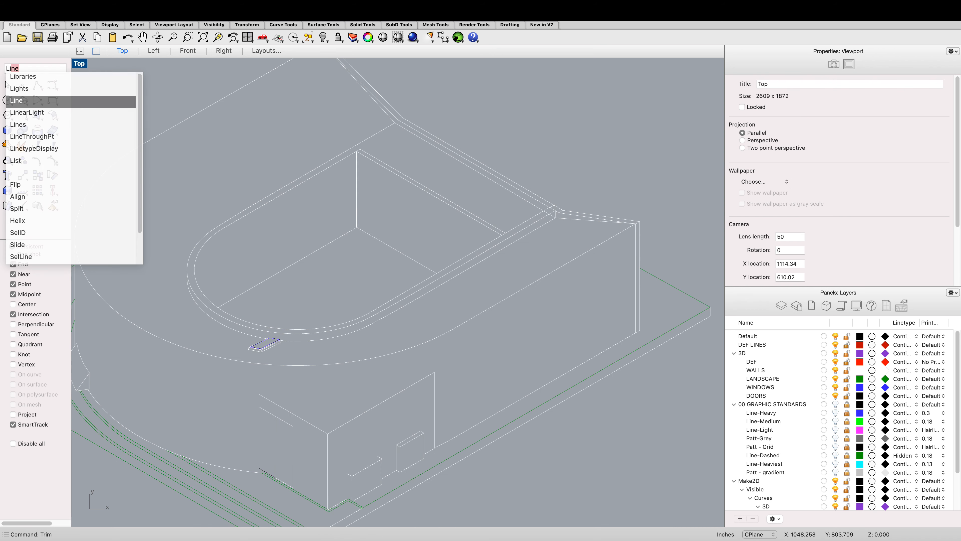
{"action": "key", "text": "ctrl+Right"}
{"action": "scroll", "coordinate": [370, 207], "scroll_direction": "down", "scroll_amount": 4}
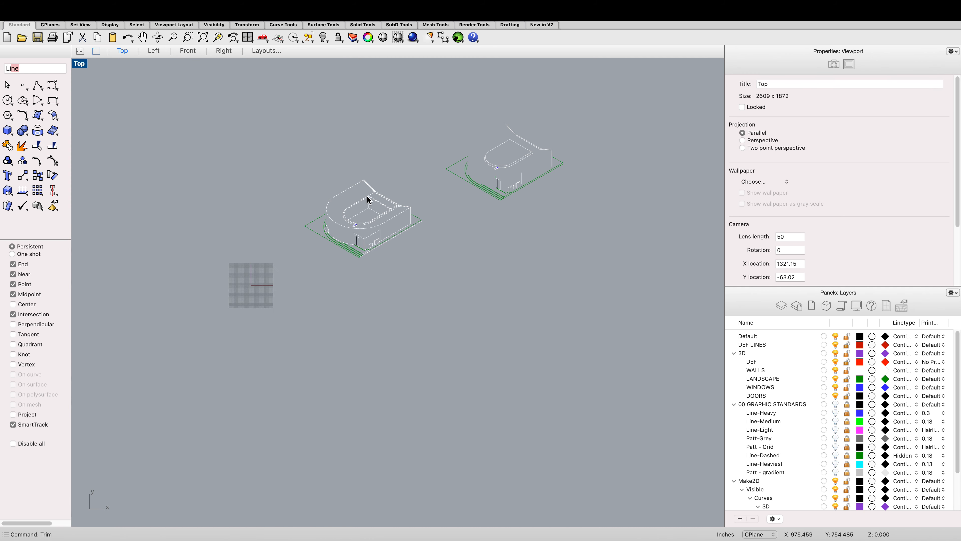
{"action": "scroll", "coordinate": [523, 168], "scroll_direction": "up", "scroll_amount": 2}
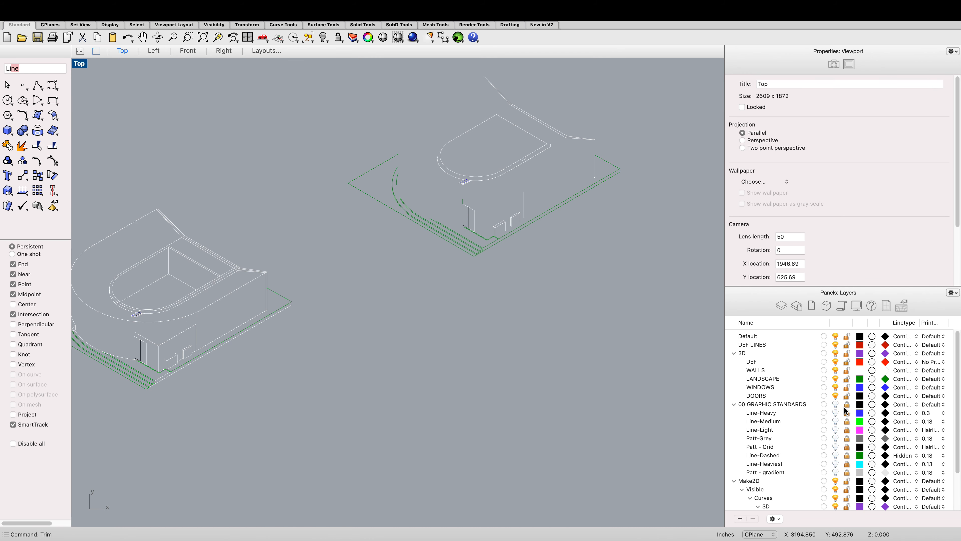
{"action": "left_click", "coordinate": [832, 404]}
{"action": "scroll", "coordinate": [616, 288], "scroll_direction": "up", "scroll_amount": 3}
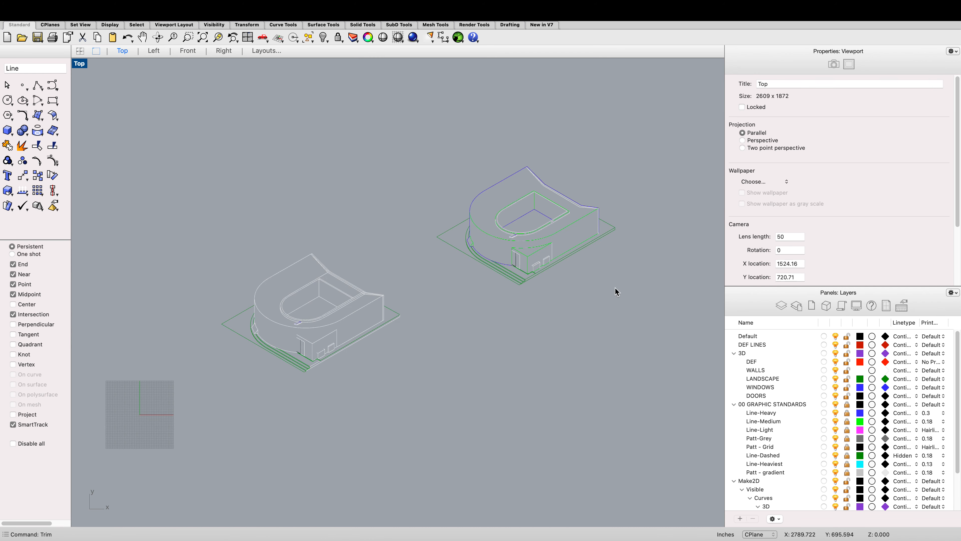
{"action": "scroll", "coordinate": [590, 189], "scroll_direction": "up", "scroll_amount": 5}
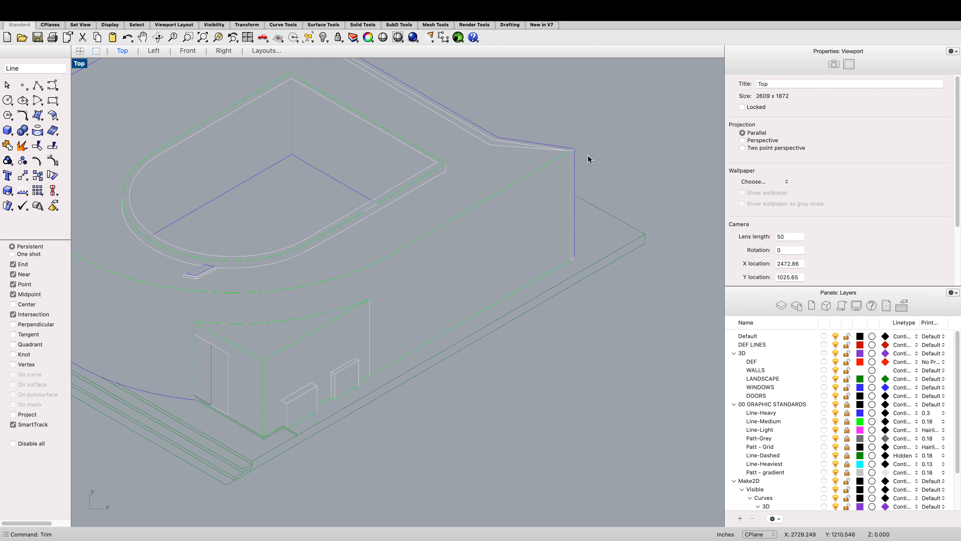
{"action": "scroll", "coordinate": [591, 161], "scroll_direction": "down", "scroll_amount": 5}
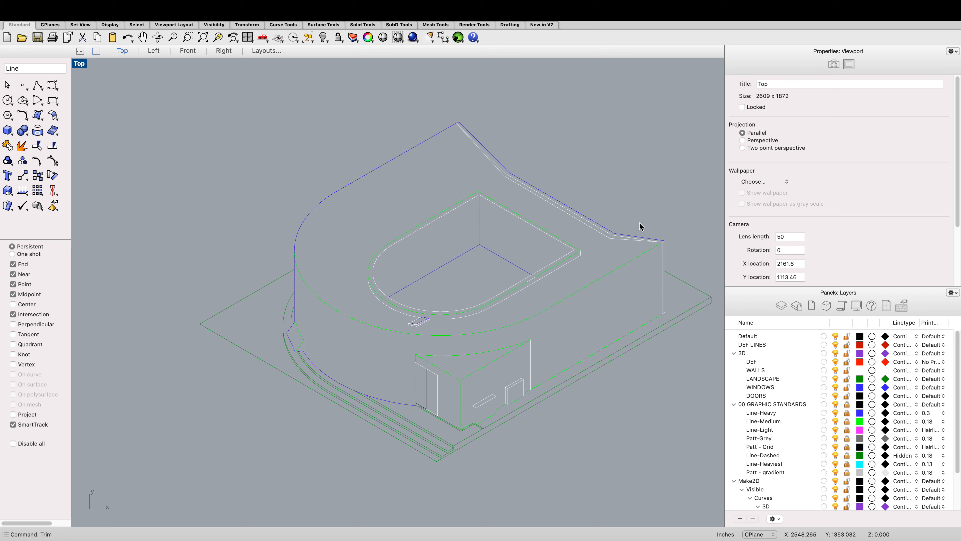
{"action": "scroll", "coordinate": [787, 439], "scroll_direction": "down", "scroll_amount": 1}
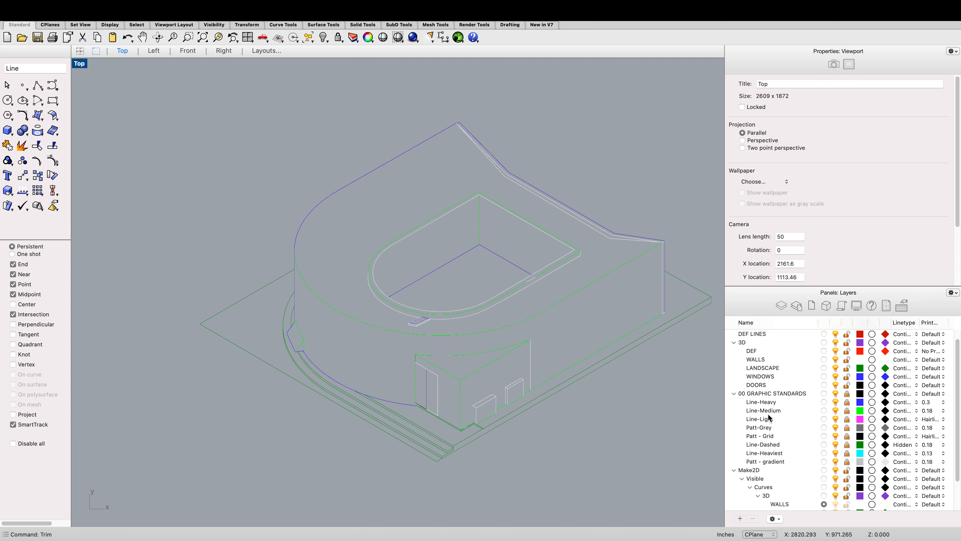
{"action": "scroll", "coordinate": [552, 329], "scroll_direction": "down", "scroll_amount": 3}
{"action": "scroll", "coordinate": [550, 338], "scroll_direction": "up", "scroll_amount": 4}
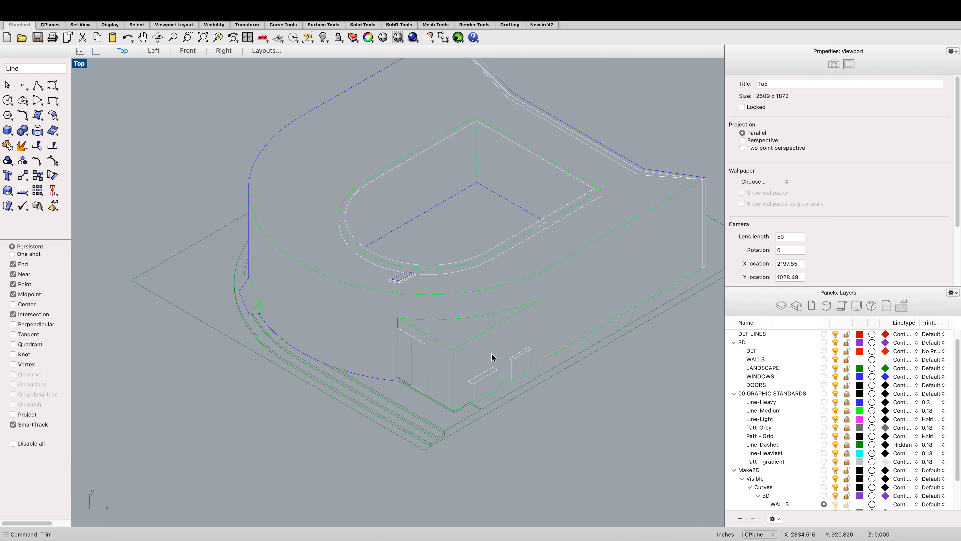
{"action": "scroll", "coordinate": [783, 401], "scroll_direction": "down", "scroll_amount": 3}
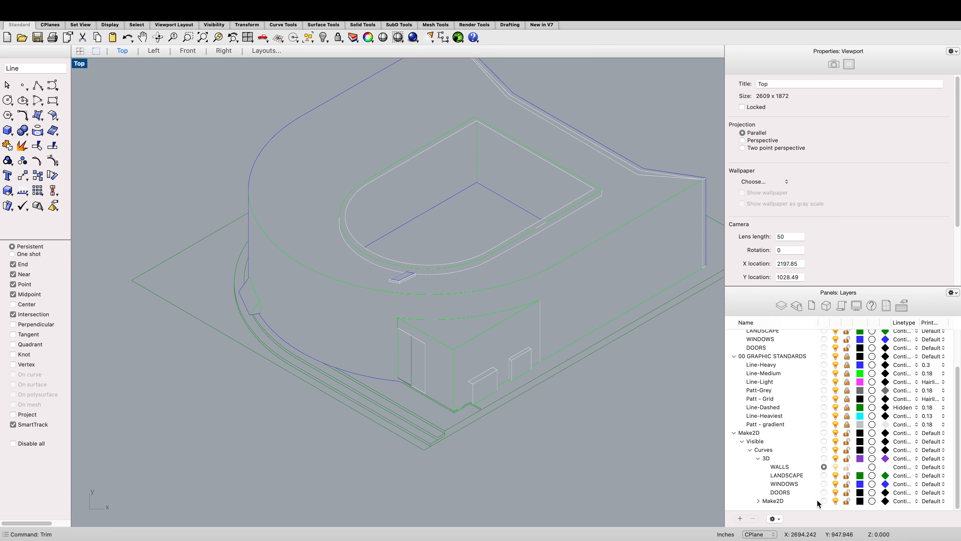
Step: Select all curves on the Make2D 3D WALLS layer and move them onto the Line-Light layer
{"action": "left_click", "coordinate": [824, 467]}
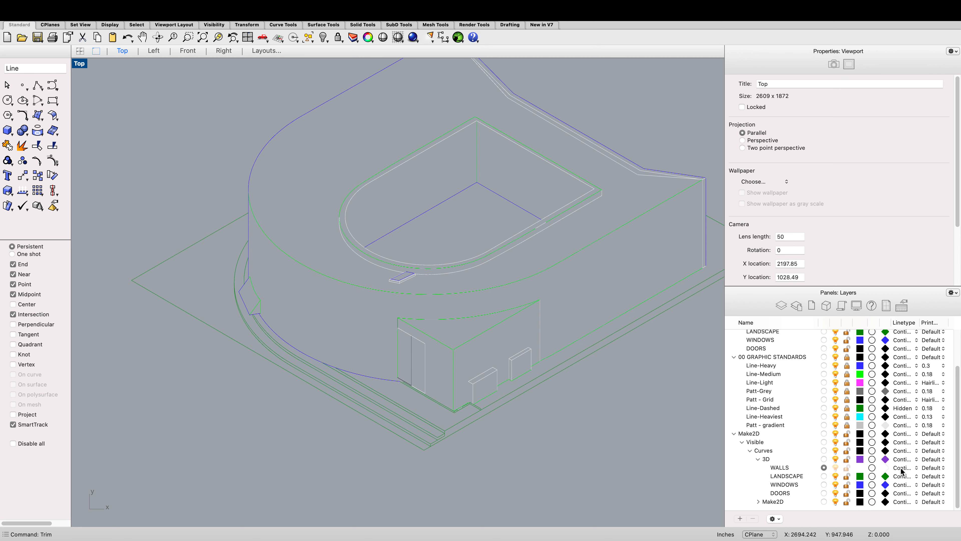
{"action": "right_click", "coordinate": [778, 469]}
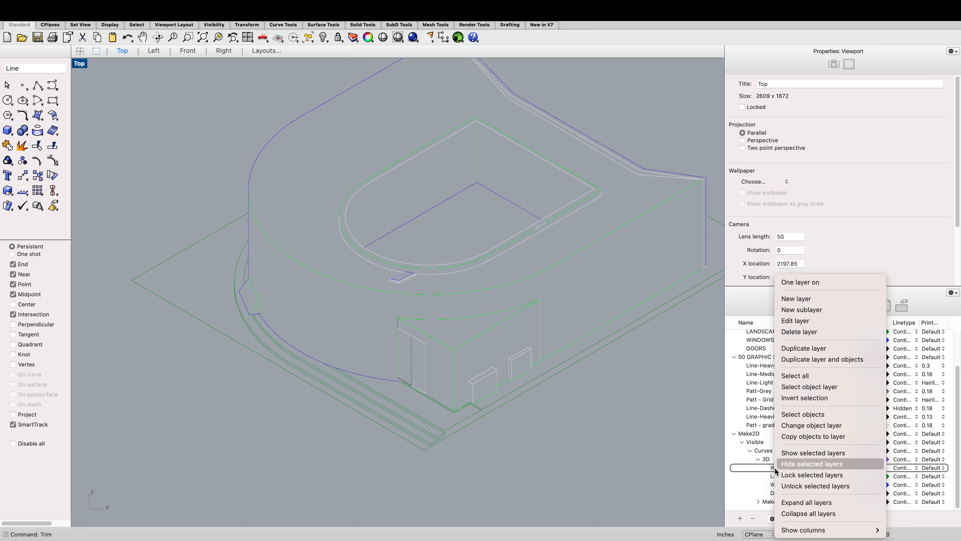
{"action": "left_click", "coordinate": [828, 413]}
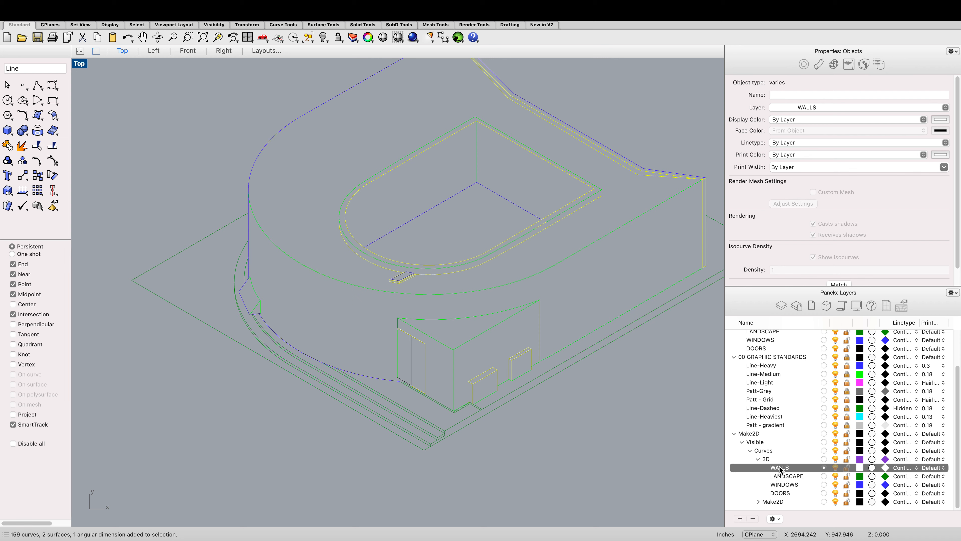
{"action": "scroll", "coordinate": [779, 469], "scroll_direction": "down", "scroll_amount": 1}
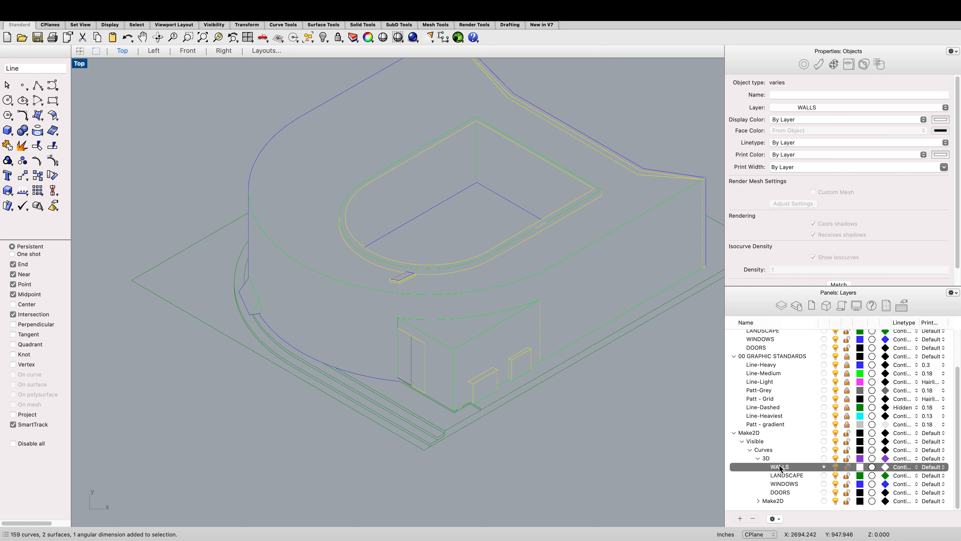
{"action": "left_click", "coordinate": [806, 108]}
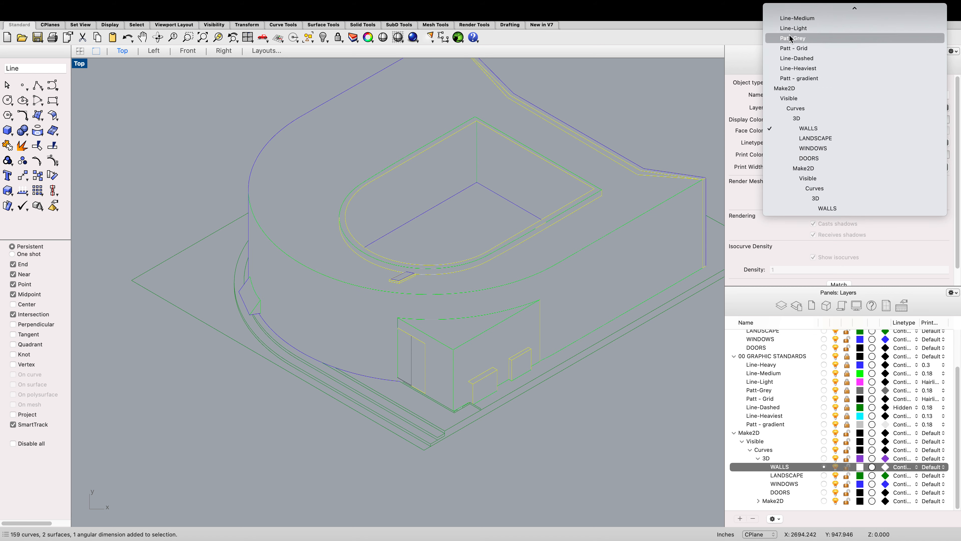
{"action": "left_click", "coordinate": [782, 39]}
{"action": "left_click", "coordinate": [702, 423]}
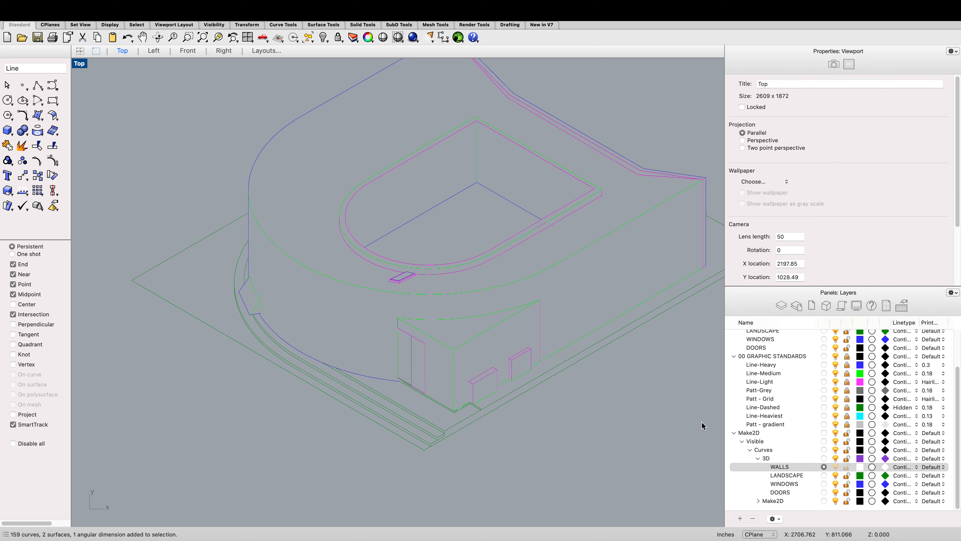
{"action": "scroll", "coordinate": [624, 416], "scroll_direction": "down", "scroll_amount": 3}
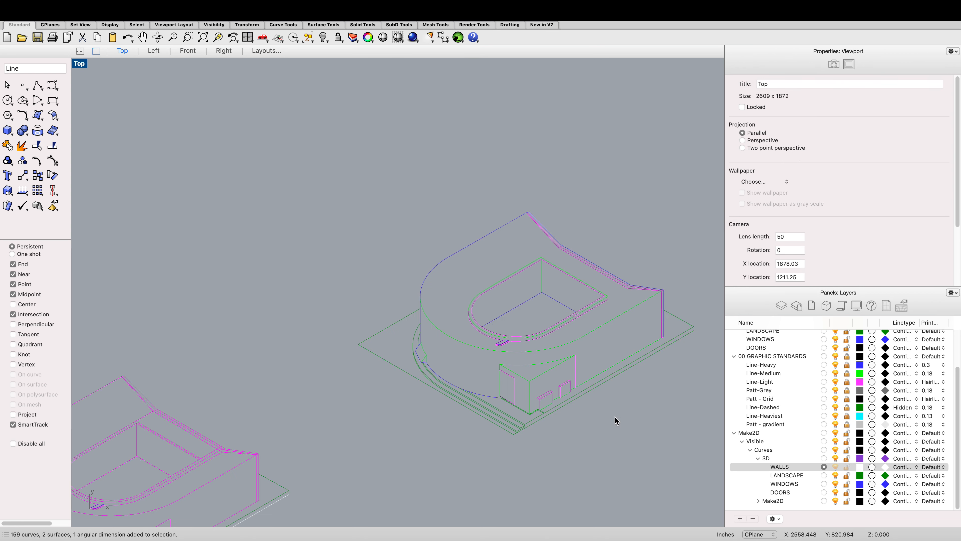
{"action": "left_click", "coordinate": [611, 321]}
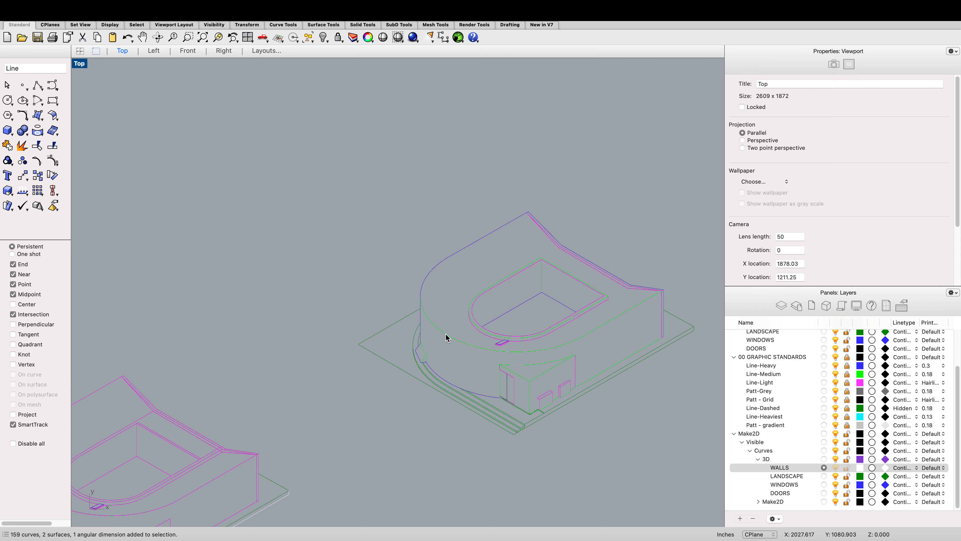
{"action": "scroll", "coordinate": [448, 326], "scroll_direction": "up", "scroll_amount": 2}
{"action": "left_click", "coordinate": [463, 324]}
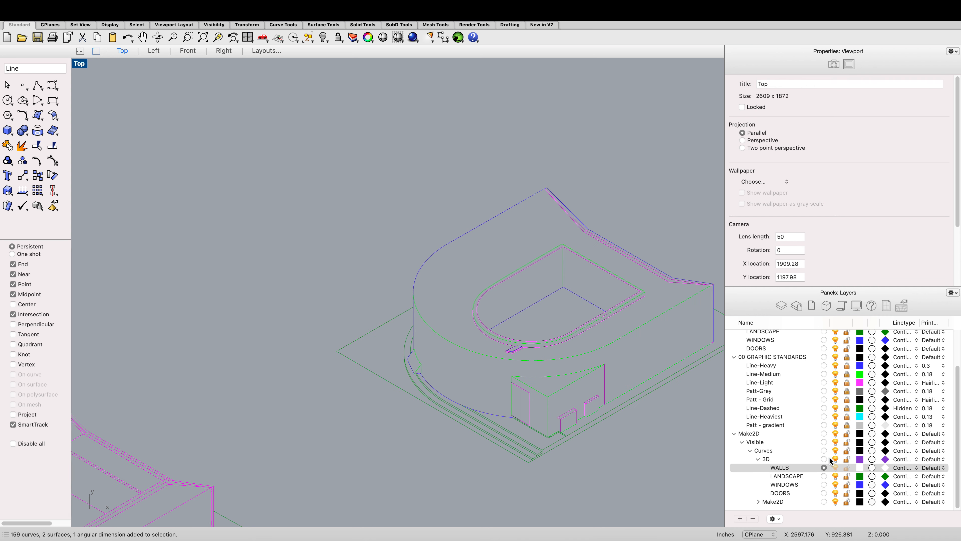
{"action": "left_click", "coordinate": [784, 458]}
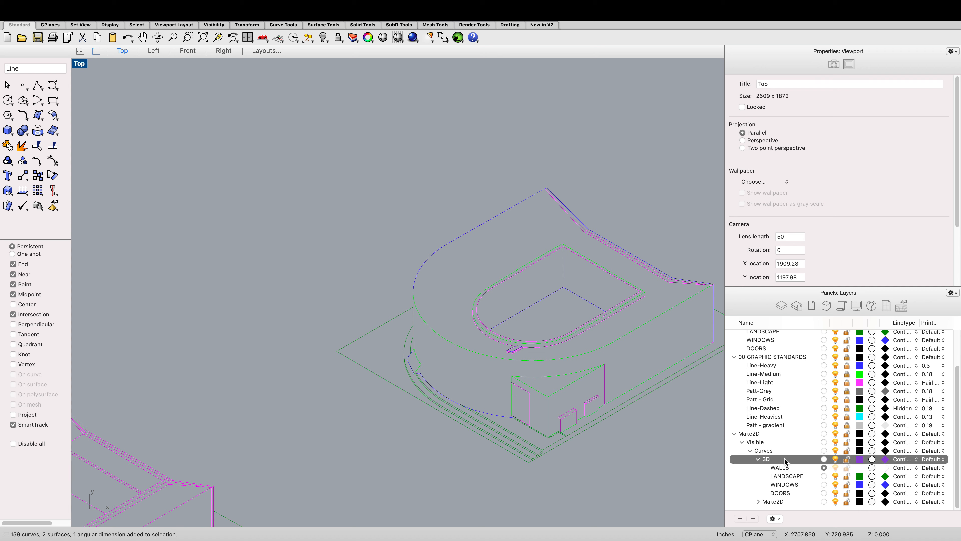
{"action": "scroll", "coordinate": [599, 418], "scroll_direction": "up", "scroll_amount": 2}
{"action": "left_click_drag", "start_coordinate": [617, 450], "coordinate": [545, 436]}
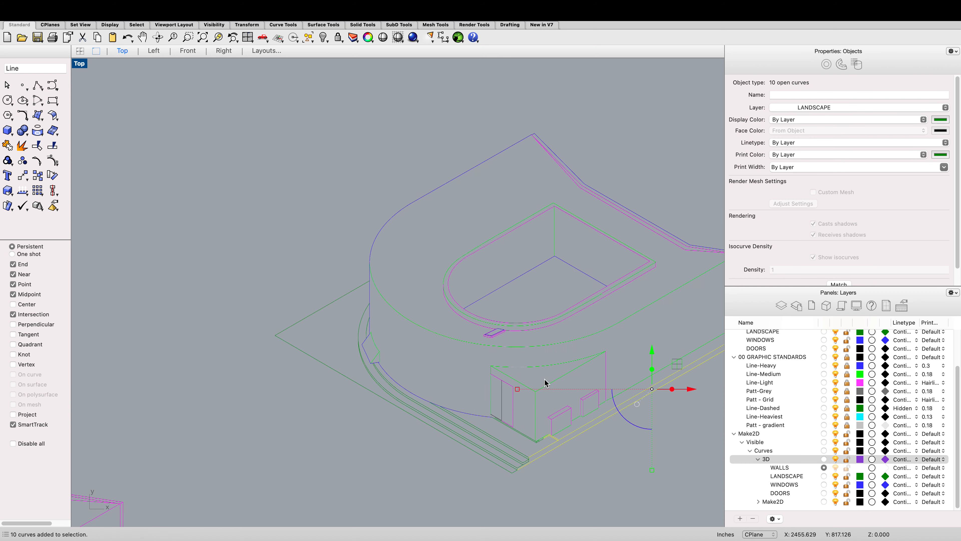
{"action": "key", "text": "Escape"}
Step: Zoom in and out across the Make2D drawing to inspect its line weights and overlapping edges
{"action": "scroll", "coordinate": [547, 382], "scroll_direction": "down", "scroll_amount": 2}
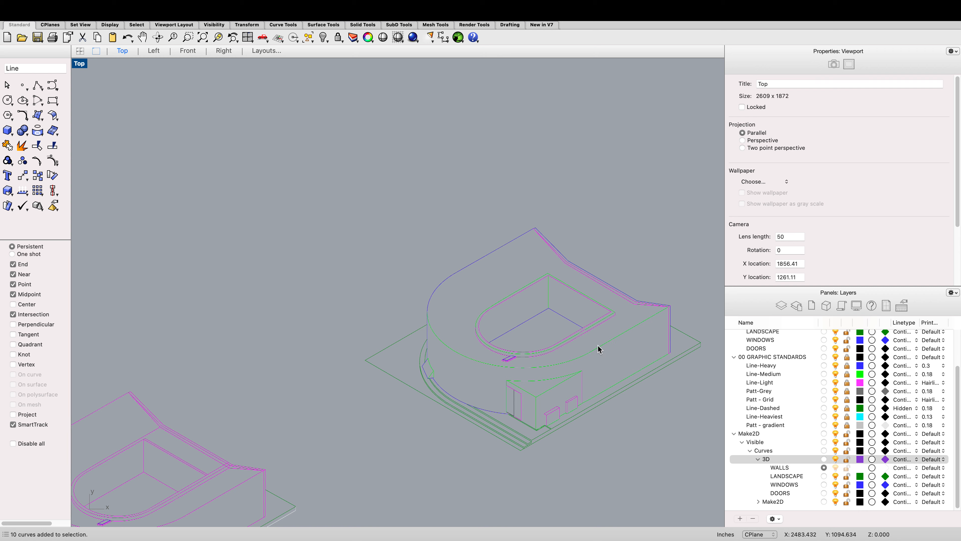
{"action": "scroll", "coordinate": [556, 414], "scroll_direction": "up", "scroll_amount": 2}
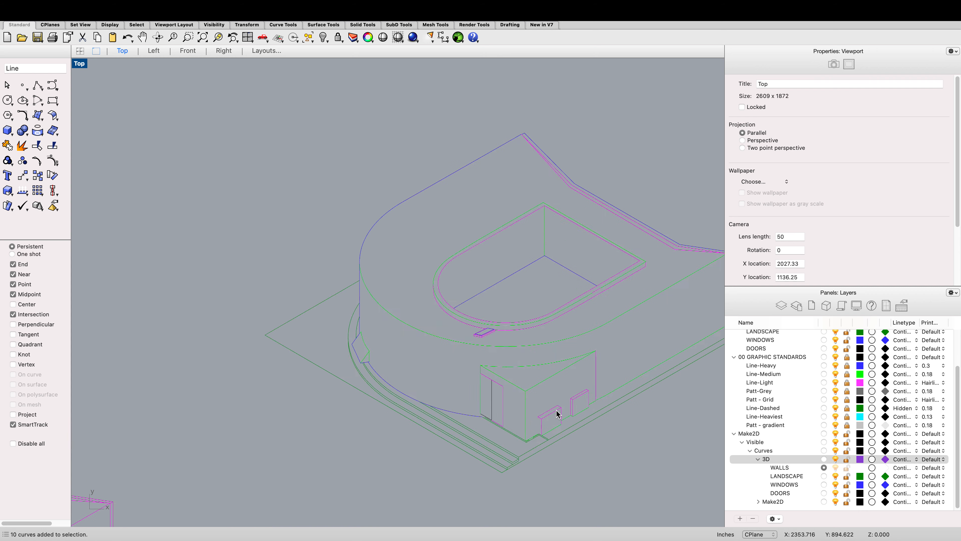
{"action": "scroll", "coordinate": [556, 414], "scroll_direction": "up", "scroll_amount": 3}
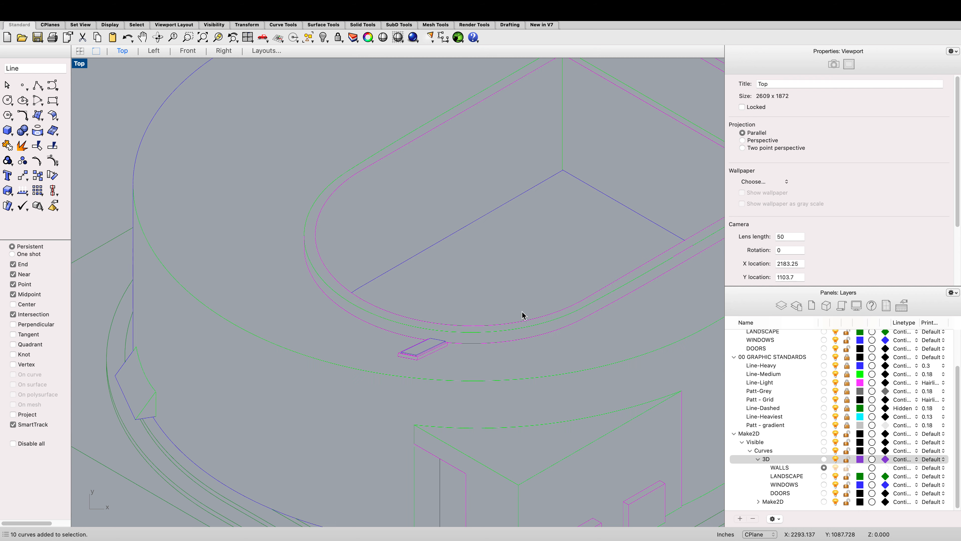
{"action": "scroll", "coordinate": [524, 334], "scroll_direction": "up", "scroll_amount": 2}
{"action": "scroll", "coordinate": [523, 335], "scroll_direction": "down", "scroll_amount": 3}
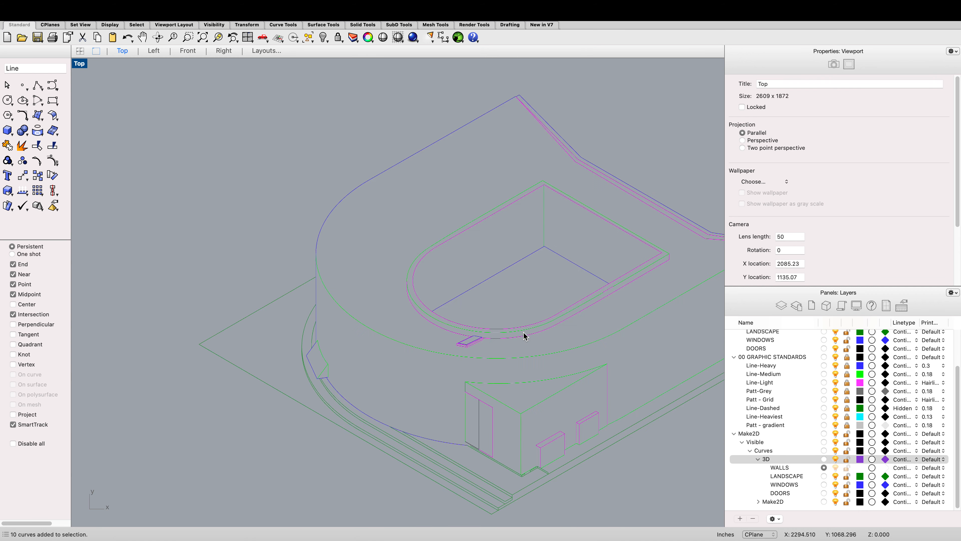
{"action": "scroll", "coordinate": [523, 335], "scroll_direction": "down", "scroll_amount": 2}
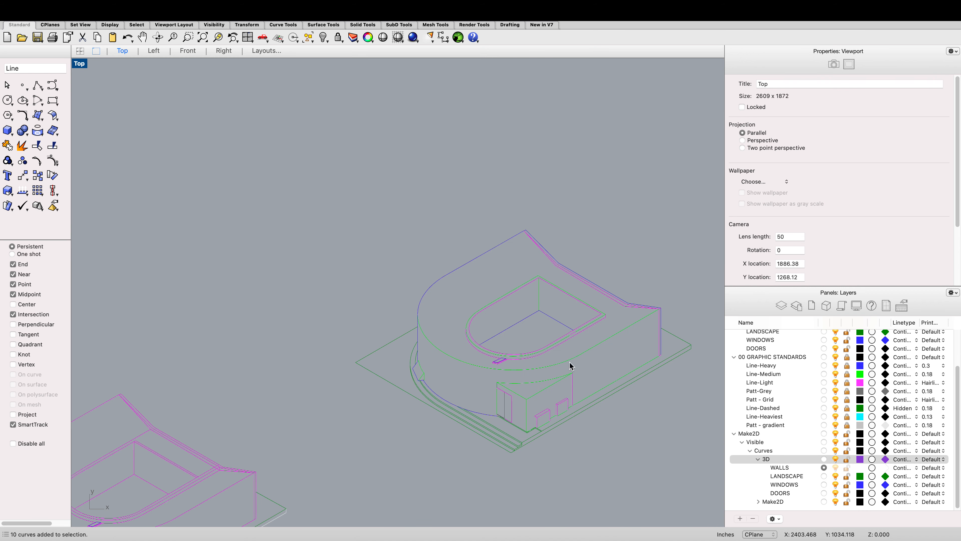
{"action": "scroll", "coordinate": [565, 404], "scroll_direction": "up", "scroll_amount": 3}
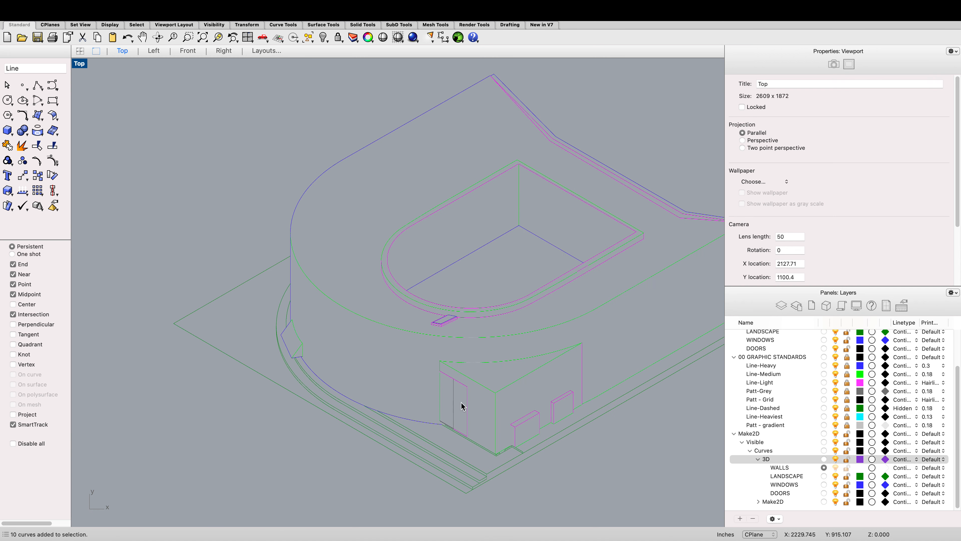
{"action": "scroll", "coordinate": [446, 365], "scroll_direction": "up", "scroll_amount": 3}
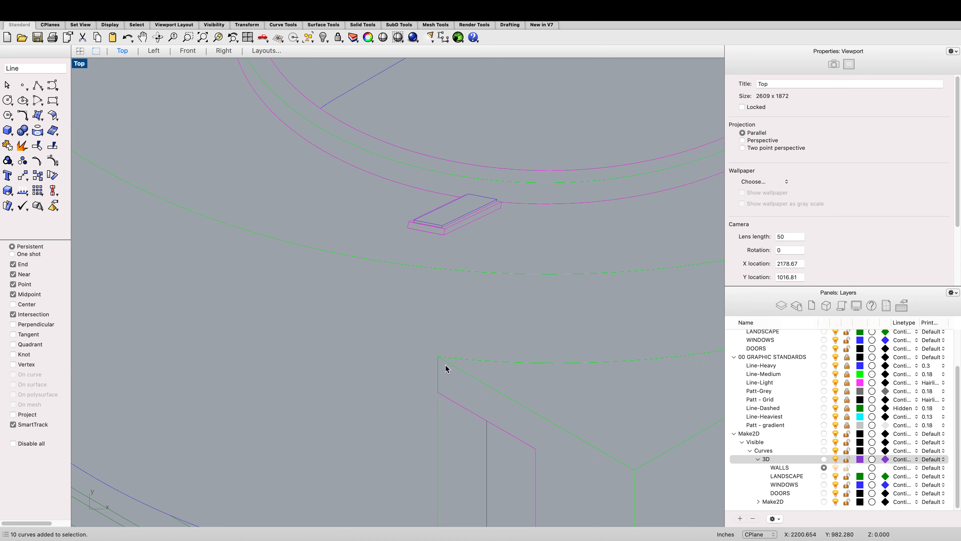
{"action": "scroll", "coordinate": [442, 368], "scroll_direction": "down", "scroll_amount": 5}
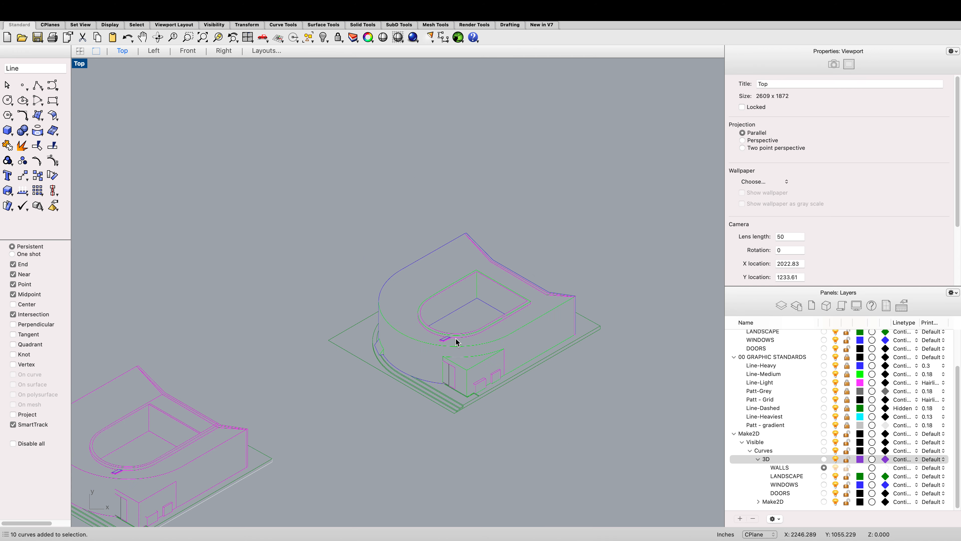
{"action": "scroll", "coordinate": [456, 339], "scroll_direction": "up", "scroll_amount": 2}
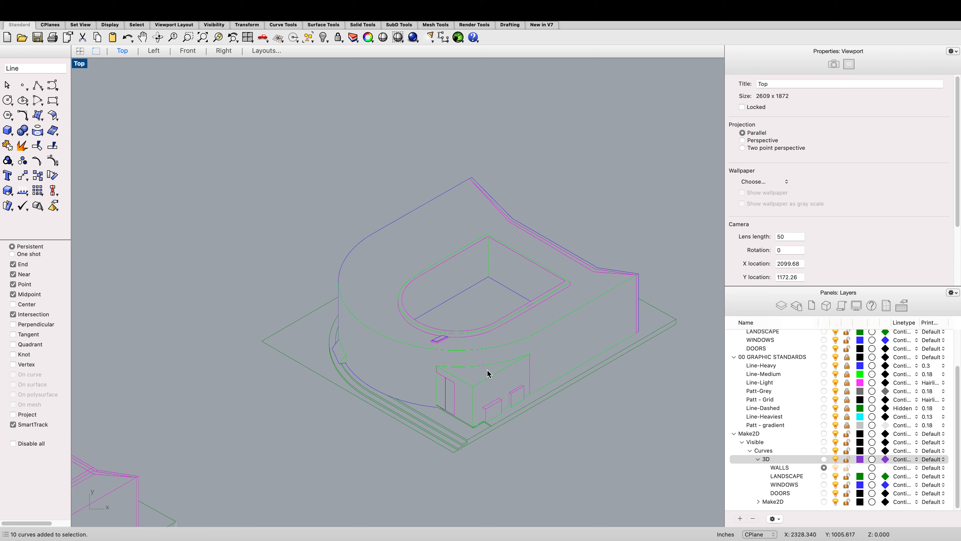
{"action": "scroll", "coordinate": [397, 359], "scroll_direction": "up", "scroll_amount": 2}
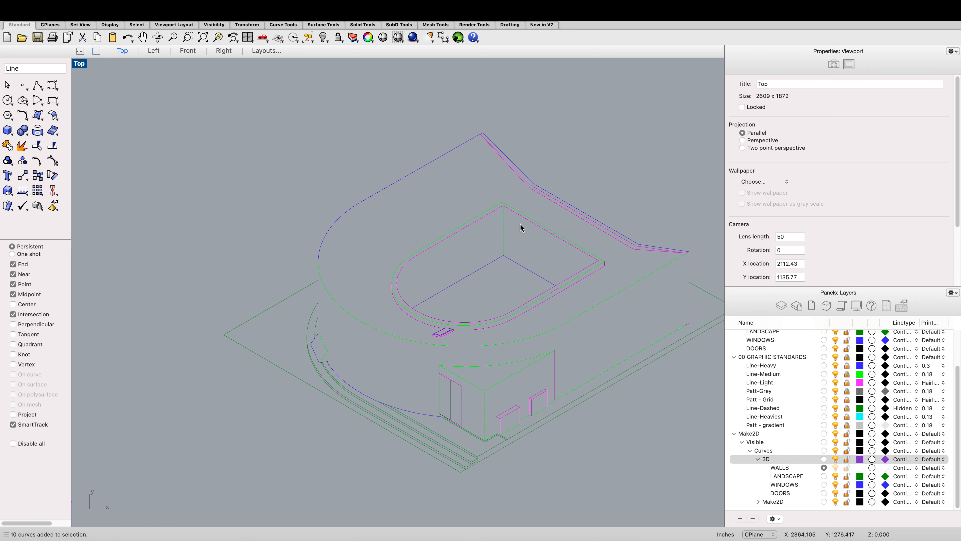
{"action": "scroll", "coordinate": [519, 216], "scroll_direction": "up", "scroll_amount": 5}
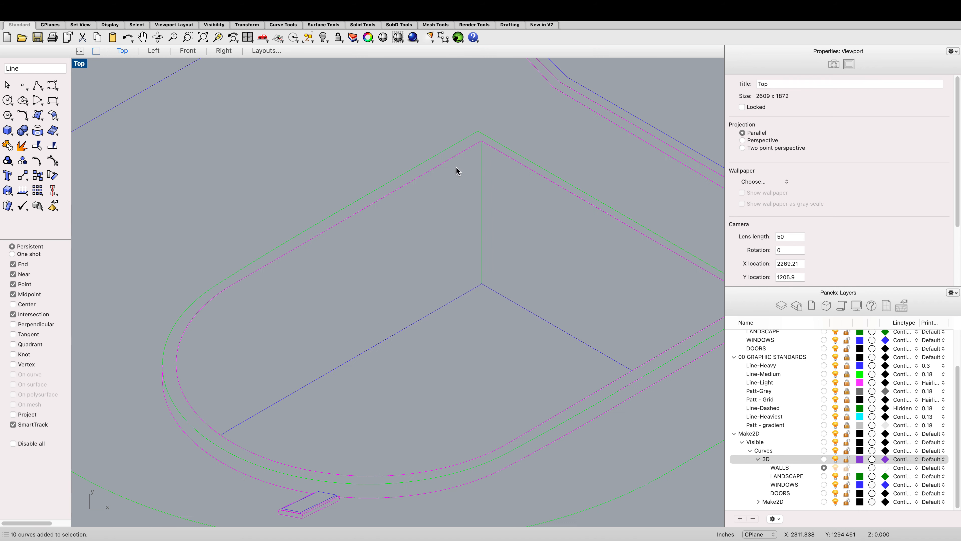
{"action": "scroll", "coordinate": [467, 142], "scroll_direction": "down", "scroll_amount": 4}
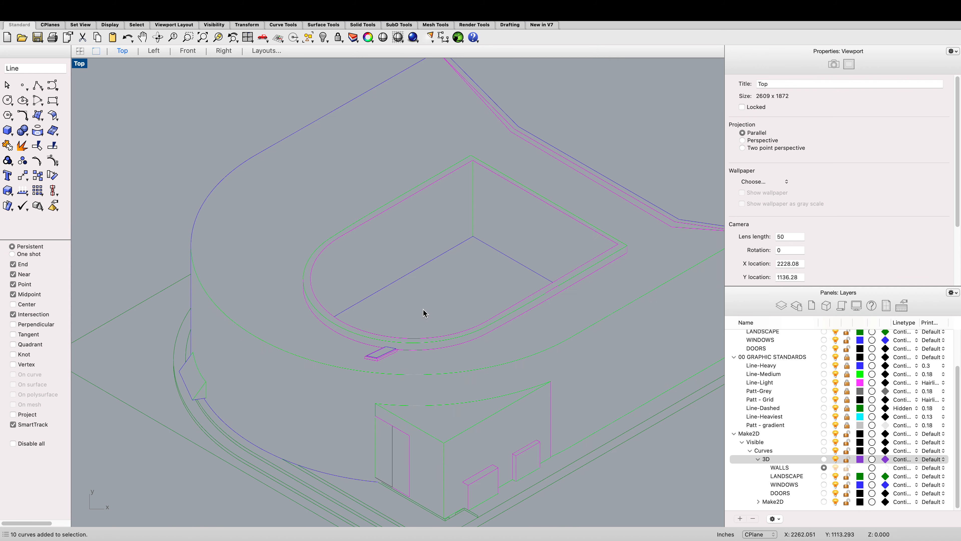
{"action": "scroll", "coordinate": [390, 367], "scroll_direction": "up", "scroll_amount": 3}
{"action": "scroll", "coordinate": [390, 367], "scroll_direction": "down", "scroll_amount": 7}
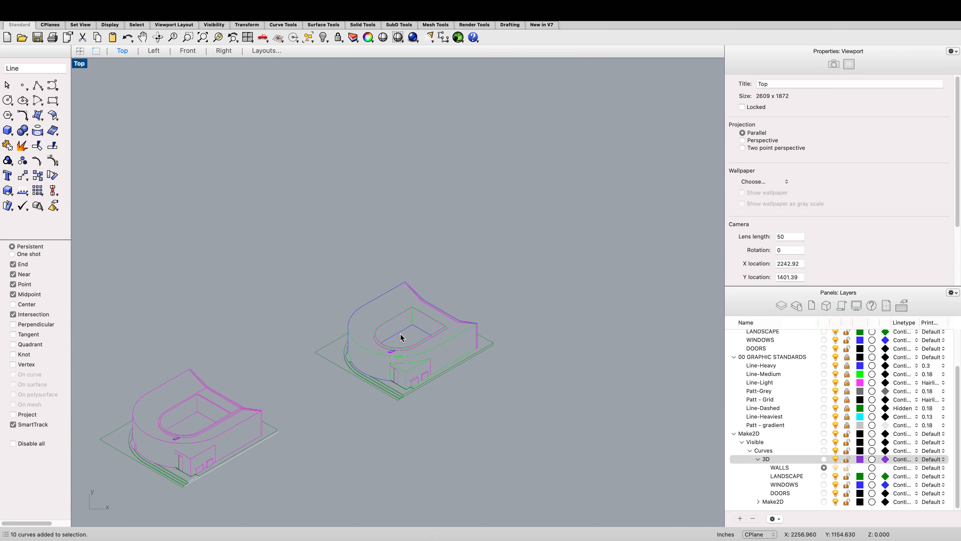
{"action": "scroll", "coordinate": [416, 469], "scroll_direction": "down", "scroll_amount": 3}
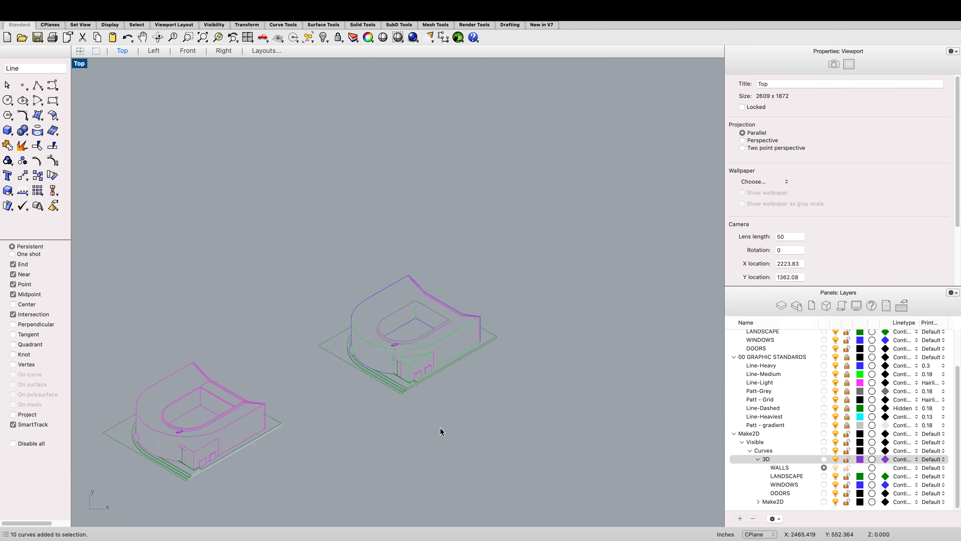
{"action": "scroll", "coordinate": [372, 416], "scroll_direction": "down", "scroll_amount": 5}
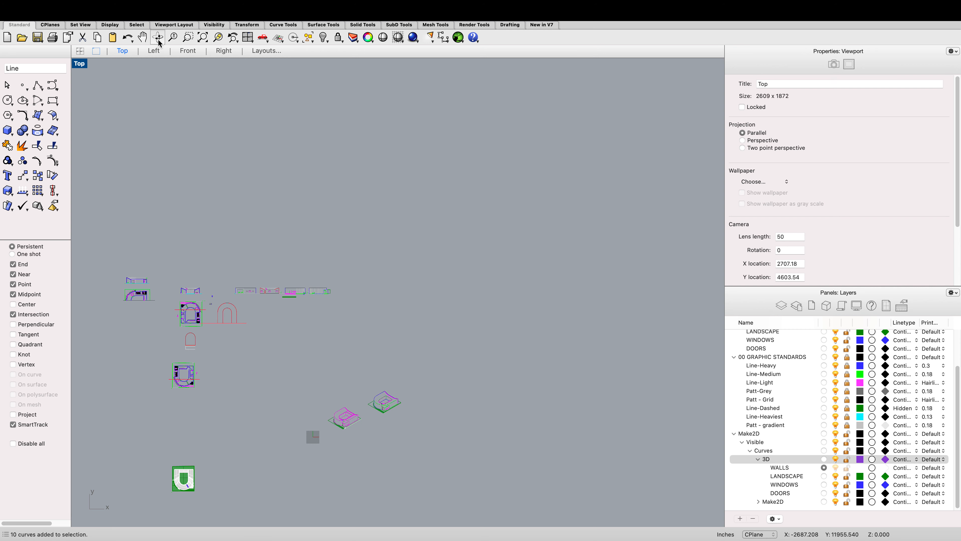
Step: Extract two isocurves along the stadium's curved outer wall surface in the Left view
{"action": "left_click", "coordinate": [153, 50]}
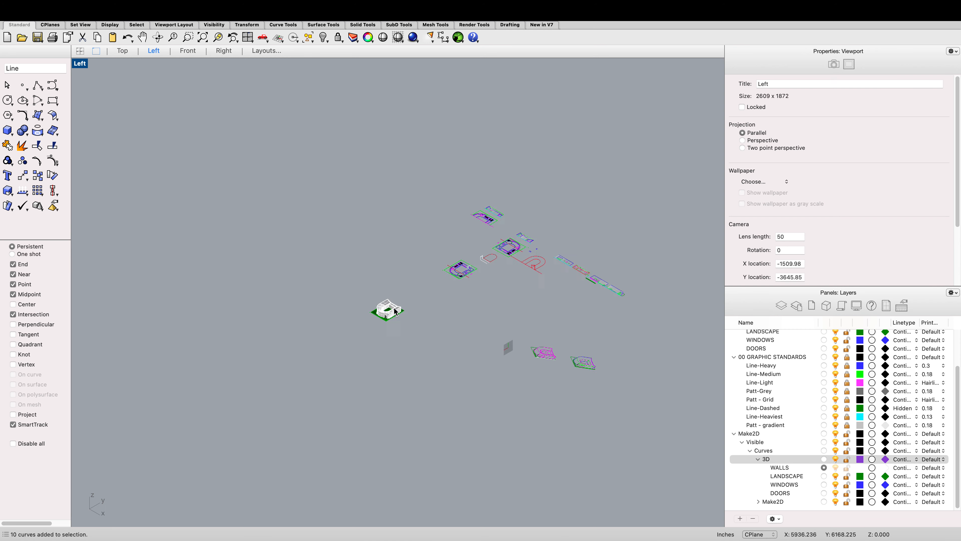
{"action": "scroll", "coordinate": [373, 318], "scroll_direction": "up", "scroll_amount": 10}
{"action": "scroll", "coordinate": [368, 291], "scroll_direction": "up", "scroll_amount": 3}
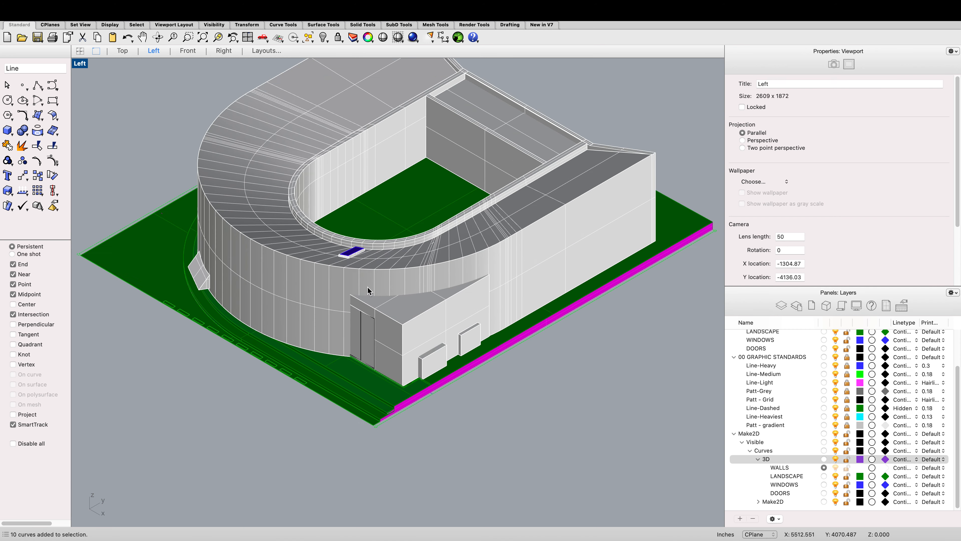
{"action": "left_click", "coordinate": [332, 302]}
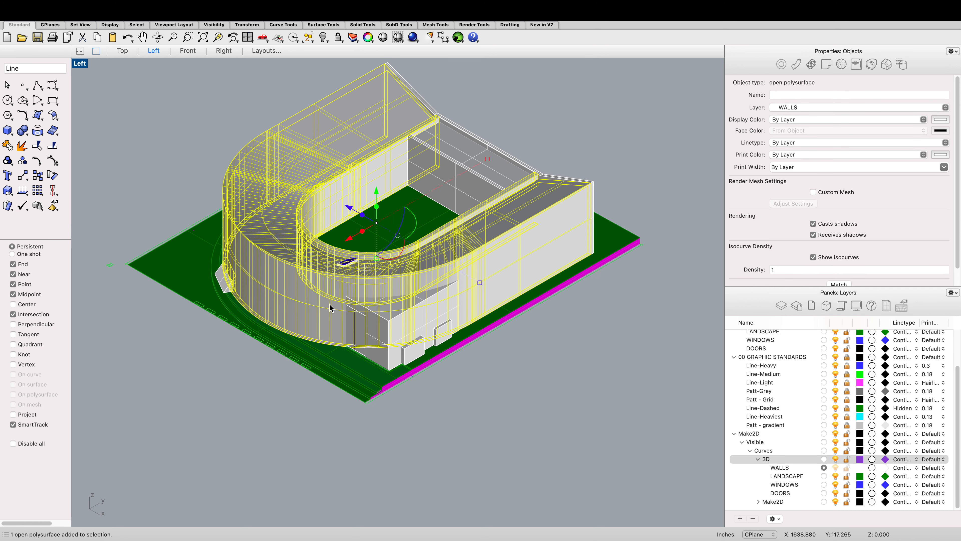
{"action": "type", "text": "Lineis"}
{"action": "key", "text": "BackSpace"}
{"action": "key", "text": "BackSpace"}
{"action": "key", "text": "BackSpace"}
{"action": "key", "text": "BackSpace"}
{"action": "key", "text": "BackSpace"}
{"action": "key", "text": "BackSpace"}
{"action": "type", "text": "Iso"}
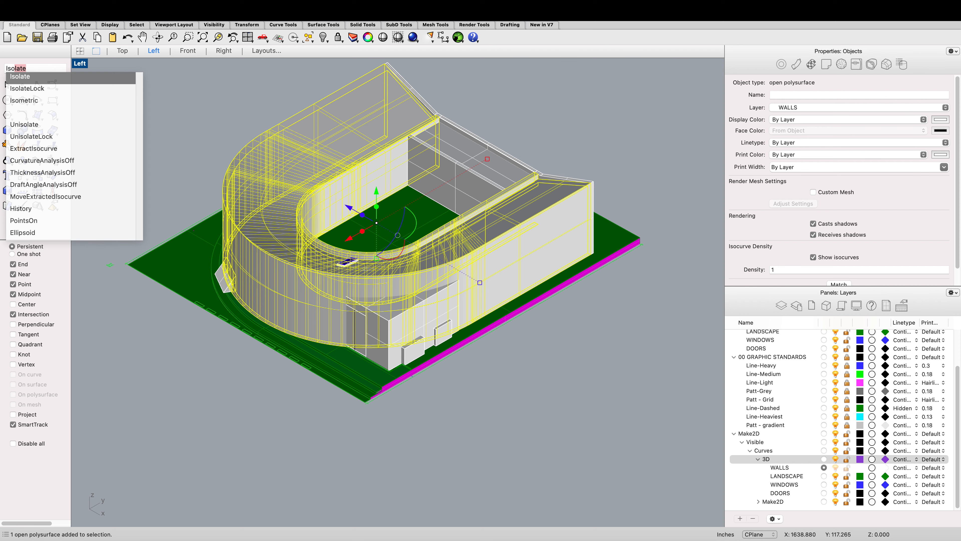
{"action": "type", "text": "cu"}
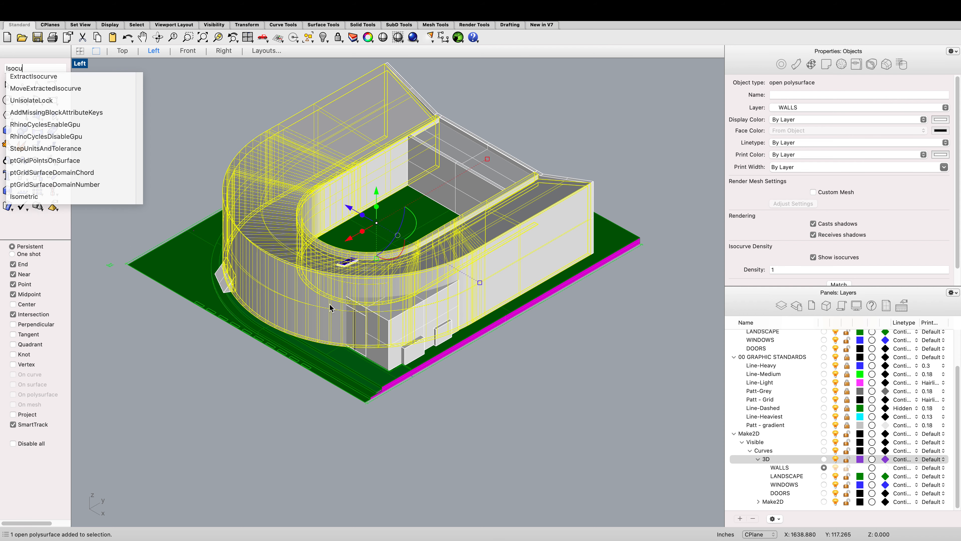
{"action": "left_click", "coordinate": [49, 78]}
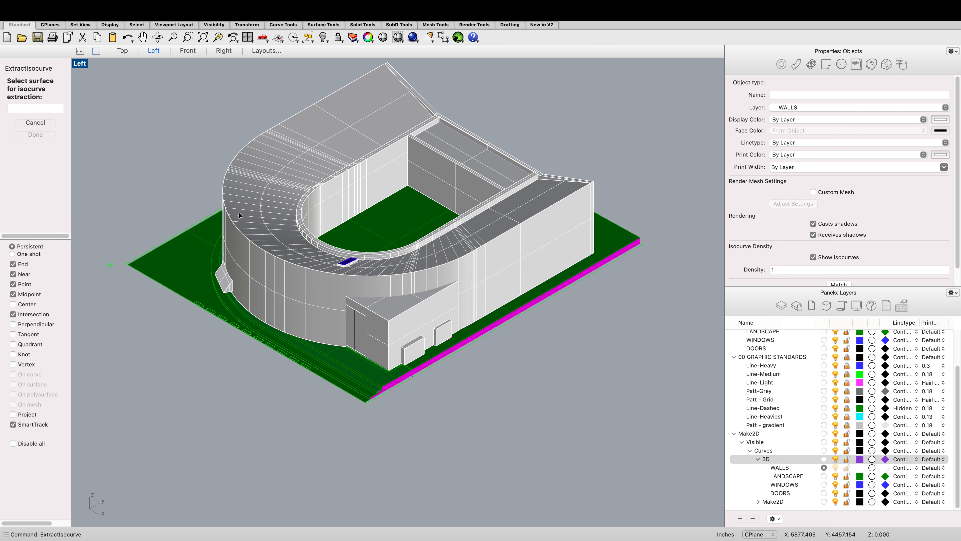
{"action": "left_click", "coordinate": [253, 269]}
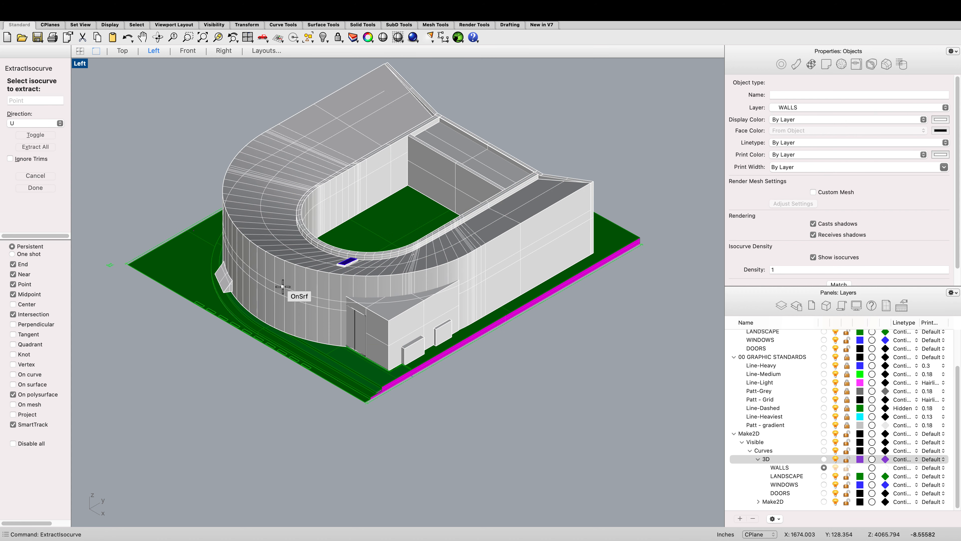
{"action": "left_click", "coordinate": [270, 282]}
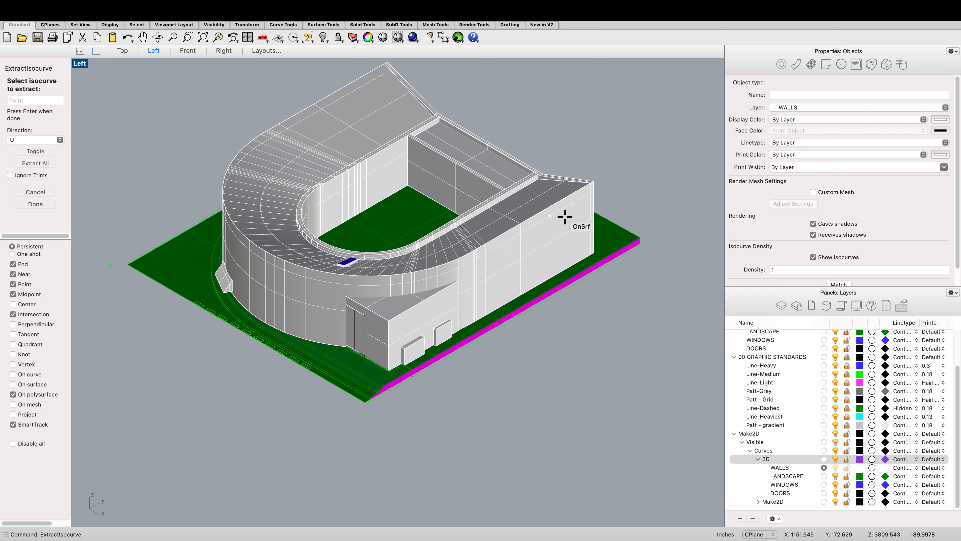
{"action": "left_click", "coordinate": [587, 220]}
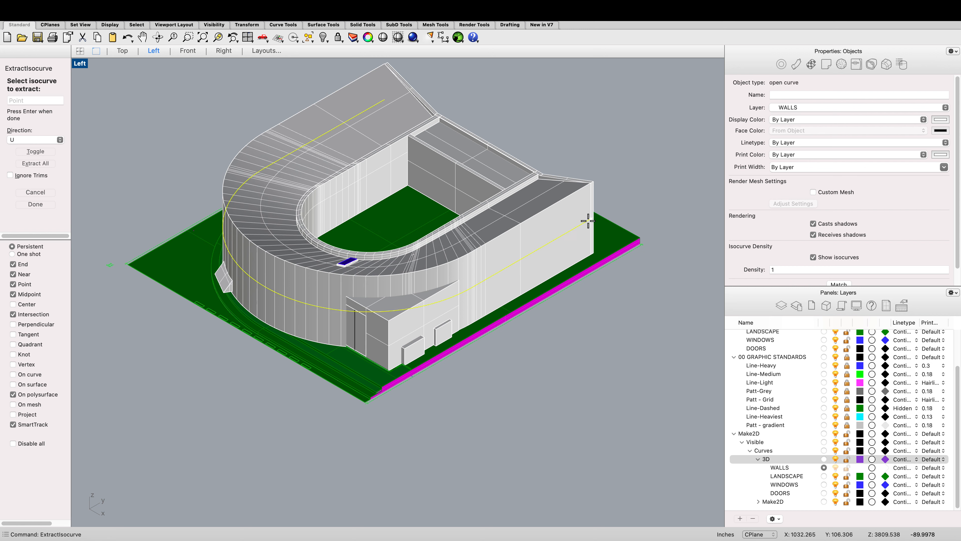
{"action": "left_click", "coordinate": [561, 208]}
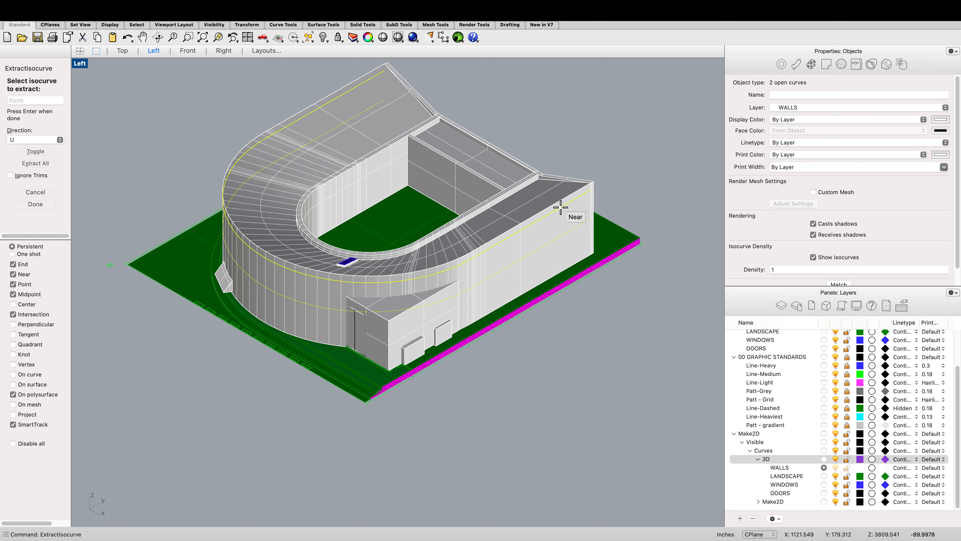
{"action": "key", "text": "Return"}
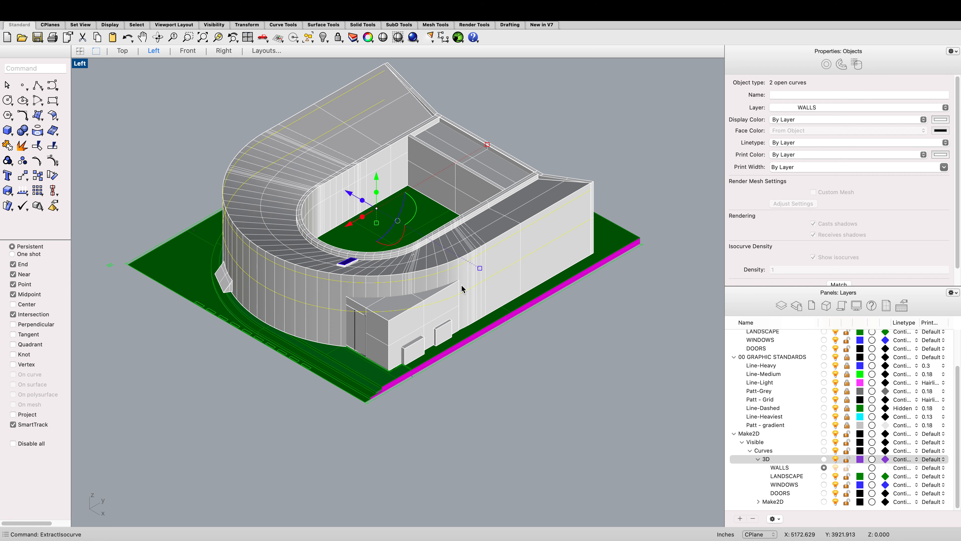
Step: Undo the isocurve extraction
{"action": "scroll", "coordinate": [464, 289], "scroll_direction": "up", "scroll_amount": 2}
{"action": "key", "text": "super+z"}
{"action": "scroll", "coordinate": [381, 294], "scroll_direction": "down", "scroll_amount": 3}
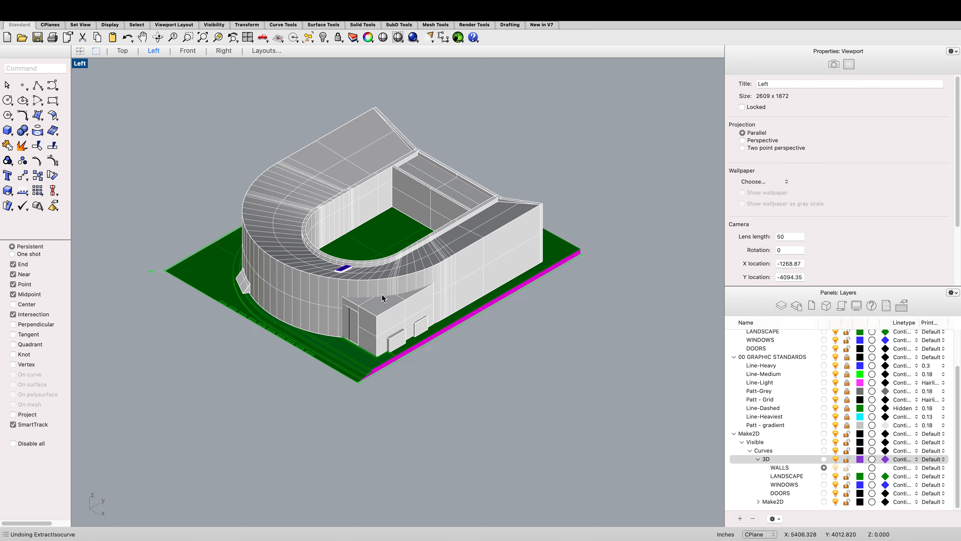
{"action": "left_click", "coordinate": [338, 280]}
{"action": "scroll", "coordinate": [309, 282], "scroll_direction": "up", "scroll_amount": 5}
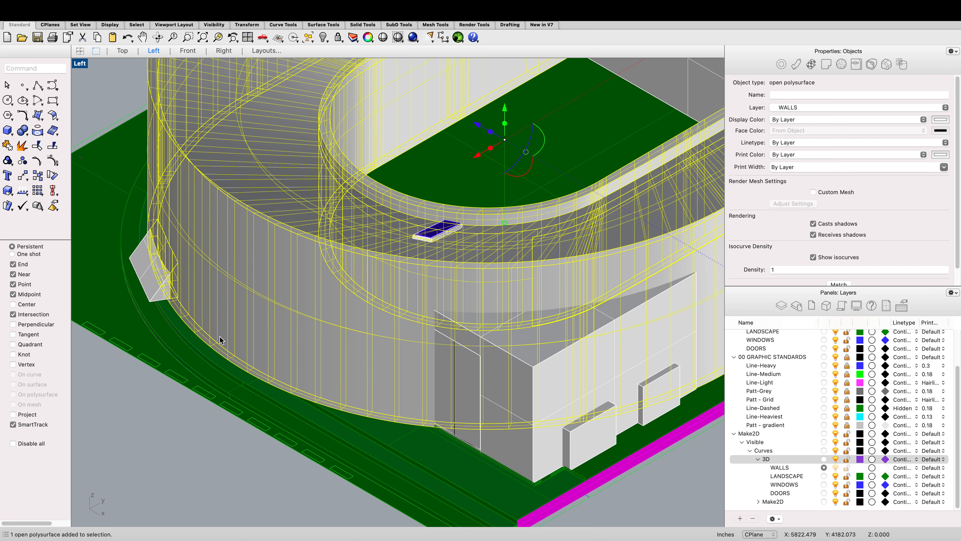
{"action": "scroll", "coordinate": [220, 340], "scroll_direction": "down", "scroll_amount": 5}
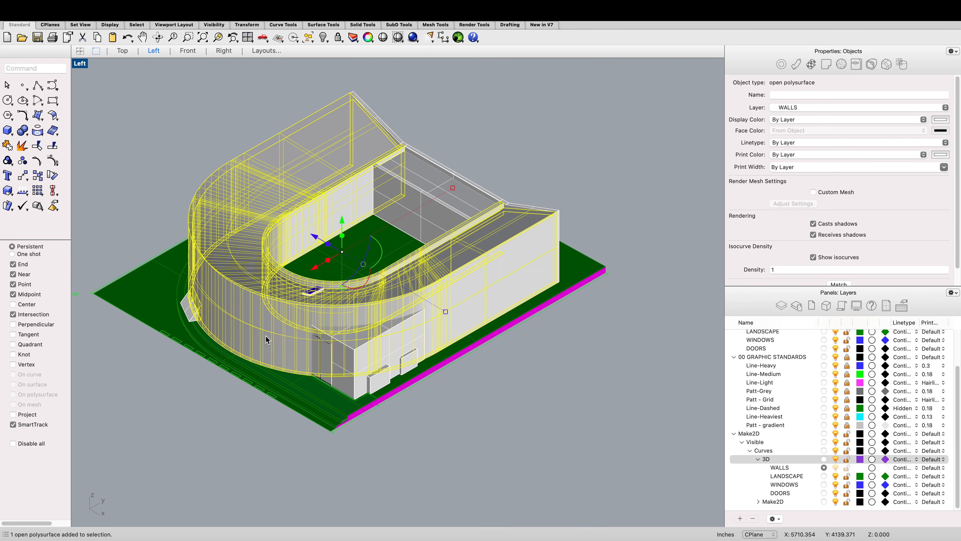
{"action": "left_click", "coordinate": [98, 212]}
{"action": "scroll", "coordinate": [167, 256], "scroll_direction": "down", "scroll_amount": 6}
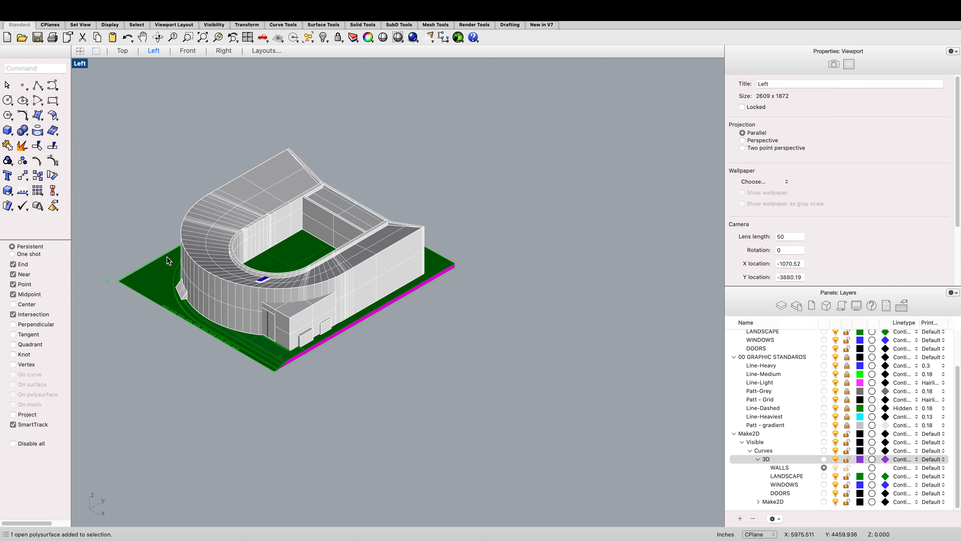
{"action": "scroll", "coordinate": [241, 264], "scroll_direction": "down", "scroll_amount": 5}
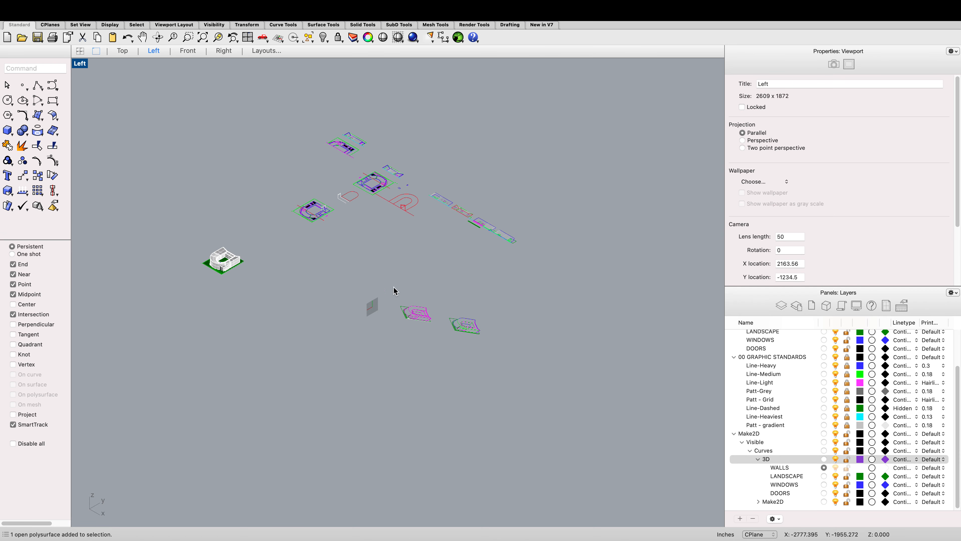
Step: Make Patt - gradient the current layer and draw a vertical line down the curved outer wall of the Make2D drawing
{"action": "left_click", "coordinate": [122, 51]}
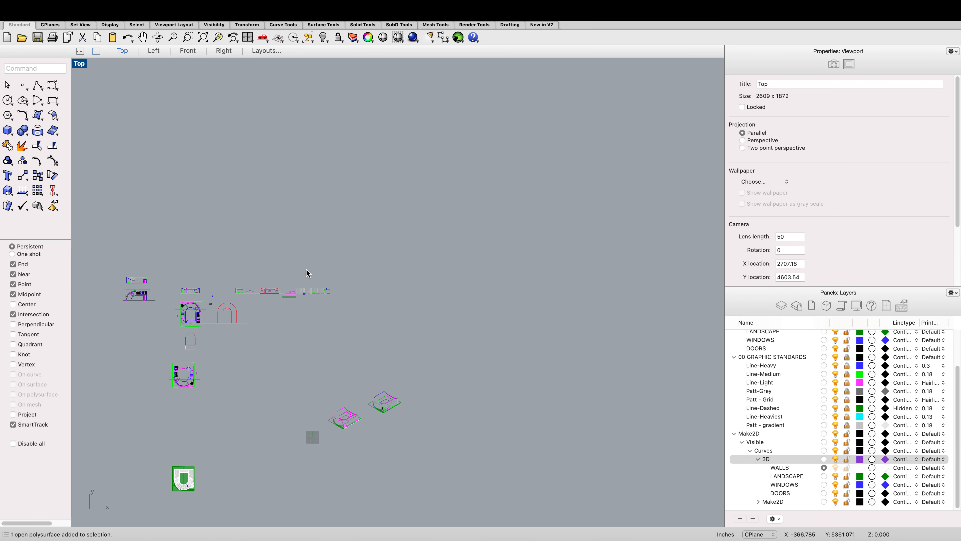
{"action": "scroll", "coordinate": [350, 226], "scroll_direction": "up", "scroll_amount": 10}
{"action": "scroll", "coordinate": [350, 226], "scroll_direction": "up", "scroll_amount": 5}
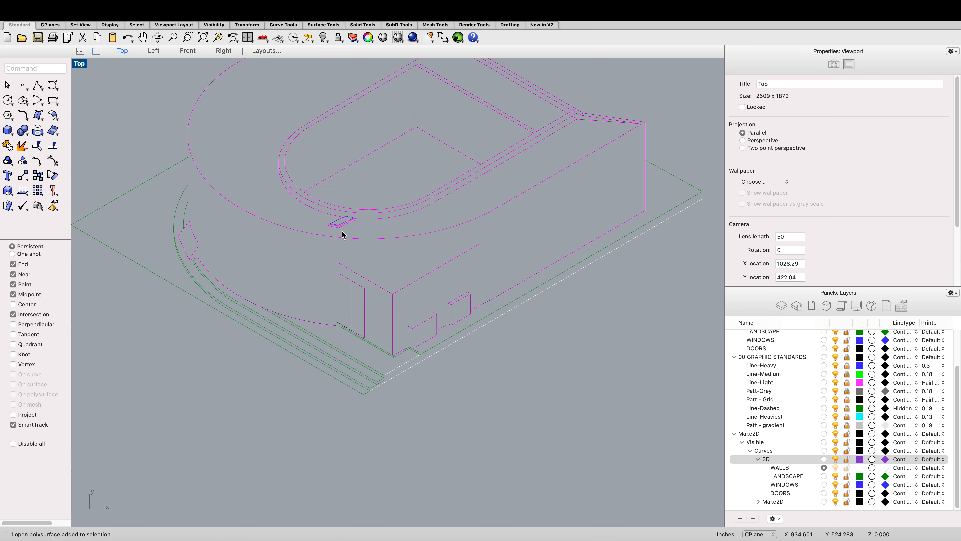
{"action": "type", "text": "line"}
{"action": "key", "text": "Return"}
{"action": "scroll", "coordinate": [338, 228], "scroll_direction": "up", "scroll_amount": 5}
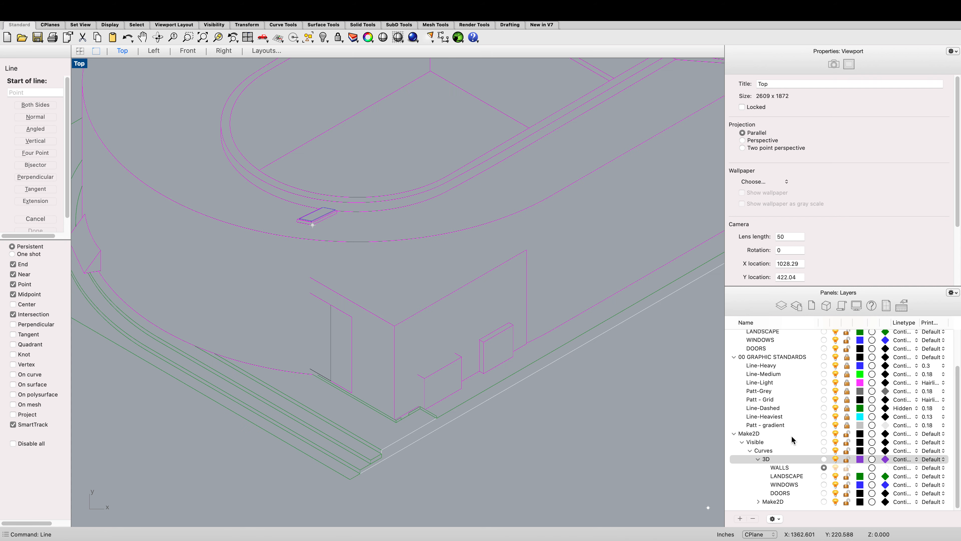
{"action": "left_click", "coordinate": [824, 425]}
{"action": "scroll", "coordinate": [350, 362], "scroll_direction": "down", "scroll_amount": 3}
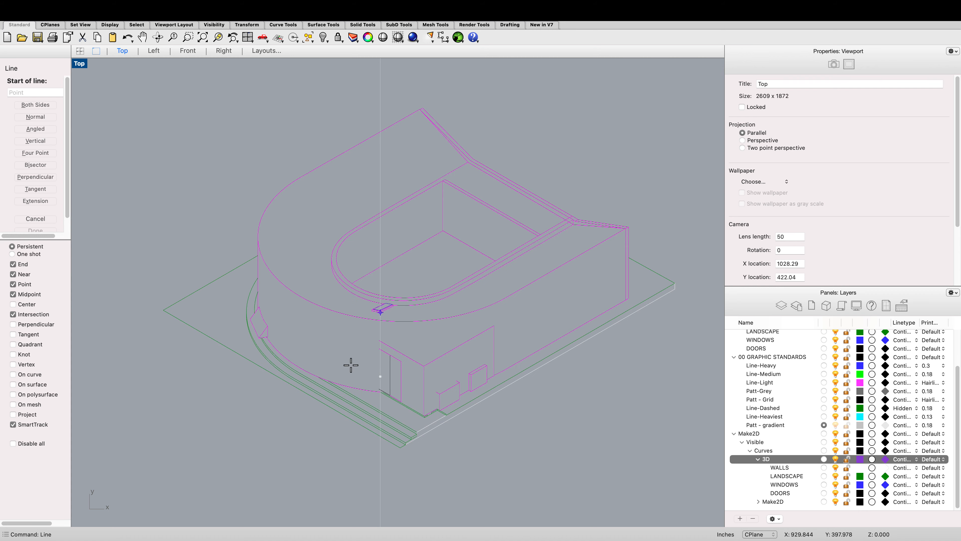
{"action": "left_click", "coordinate": [293, 292]}
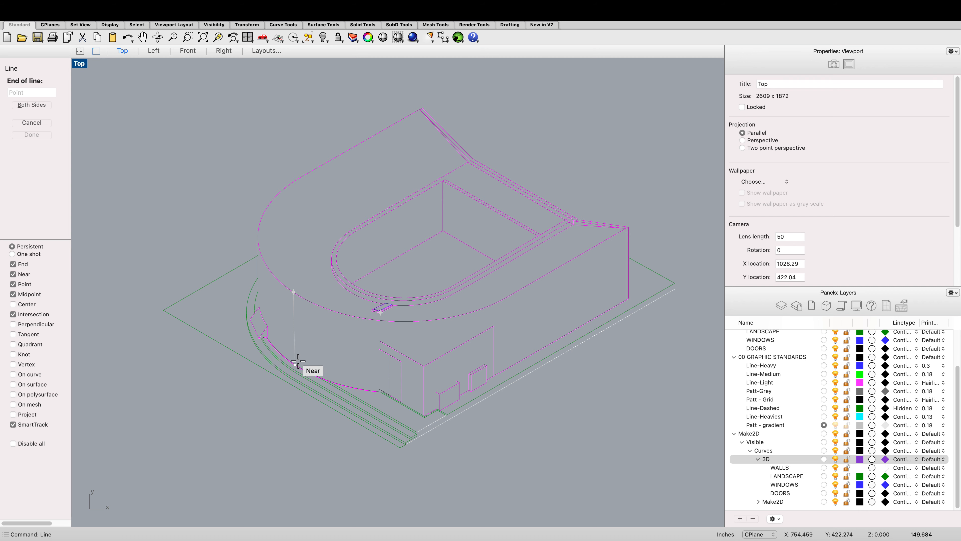
{"action": "left_click", "coordinate": [293, 360]}
{"action": "scroll", "coordinate": [333, 328], "scroll_direction": "down", "scroll_amount": 2}
{"action": "scroll", "coordinate": [332, 328], "scroll_direction": "up", "scroll_amount": 2}
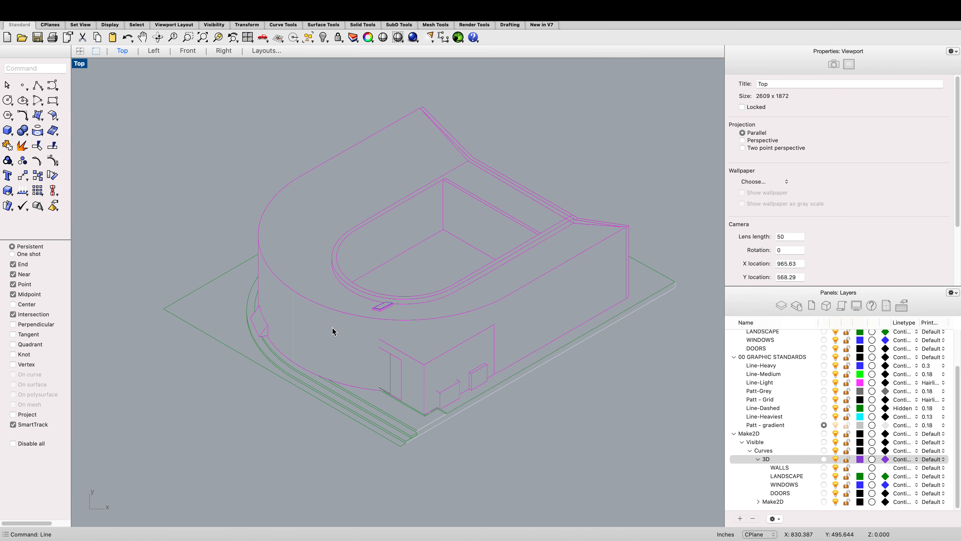
Step: Move the two outer-wall arc curves of the drawing away into empty space below
{"action": "left_click", "coordinate": [335, 313]}
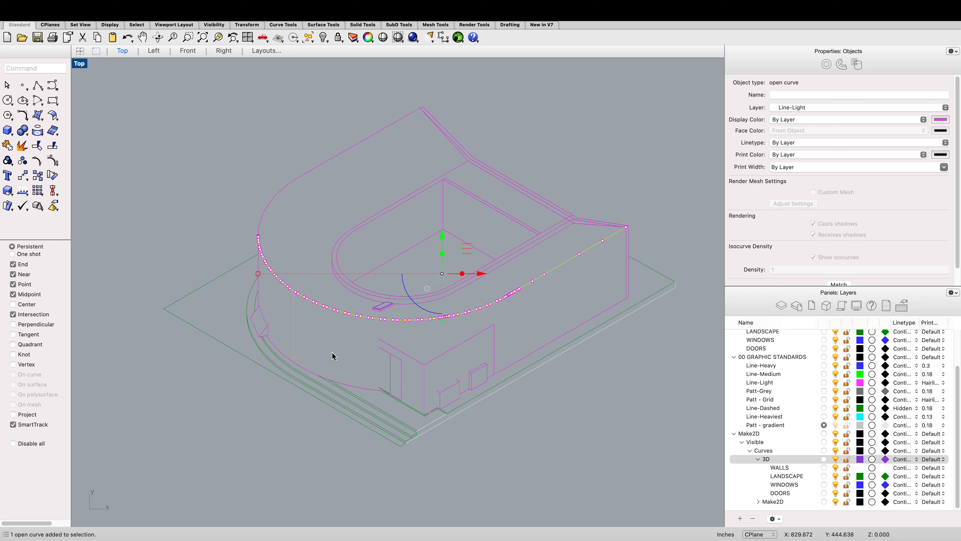
{"action": "left_click", "coordinate": [329, 381]}
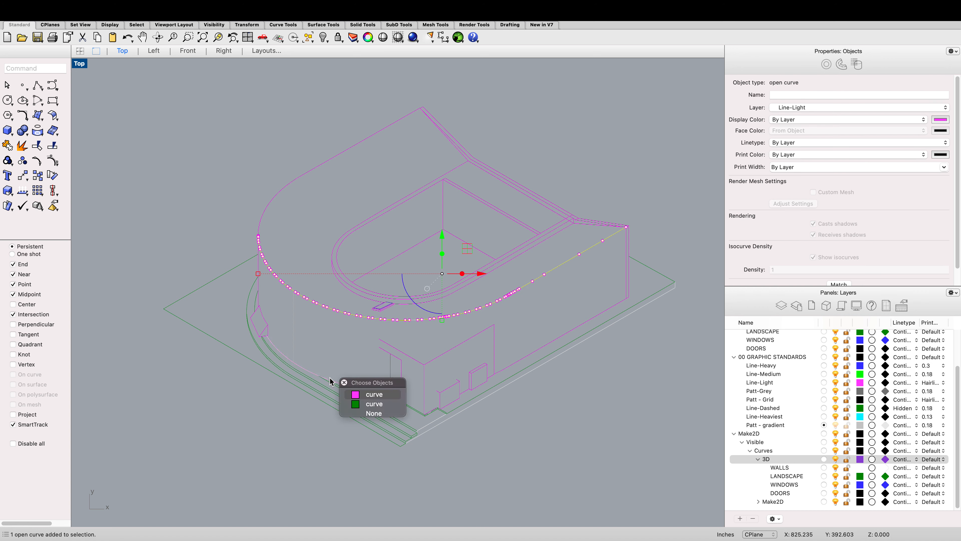
{"action": "left_click", "coordinate": [364, 395]}
{"action": "type", "text": "move"}
{"action": "key", "text": "Return"}
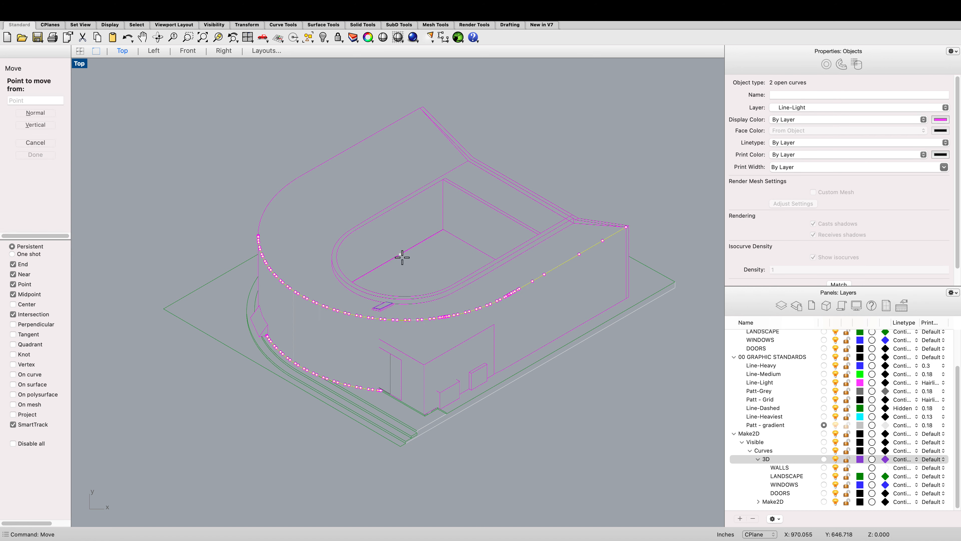
{"action": "left_click", "coordinate": [258, 237]}
{"action": "scroll", "coordinate": [274, 266], "scroll_direction": "down", "scroll_amount": 3}
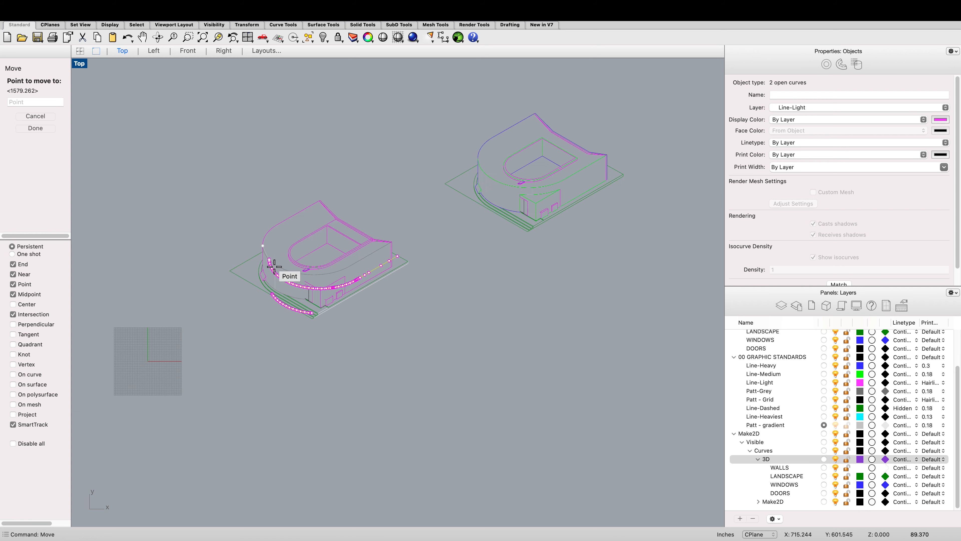
{"action": "scroll", "coordinate": [274, 267], "scroll_direction": "down", "scroll_amount": 5}
{"action": "left_click", "coordinate": [274, 354]}
{"action": "scroll", "coordinate": [274, 355], "scroll_direction": "up", "scroll_amount": 2}
{"action": "left_click", "coordinate": [326, 317]}
{"action": "scroll", "coordinate": [287, 367], "scroll_direction": "up", "scroll_amount": 5}
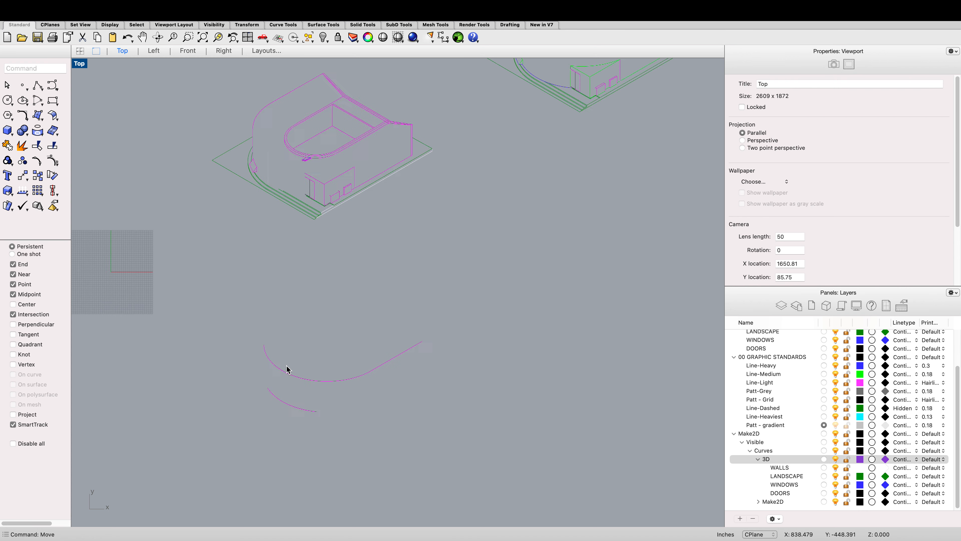
{"action": "scroll", "coordinate": [287, 369], "scroll_direction": "up", "scroll_amount": 3}
Step: Try to divide each of the two separated arc curves with the Divide command
{"action": "left_click", "coordinate": [297, 370]}
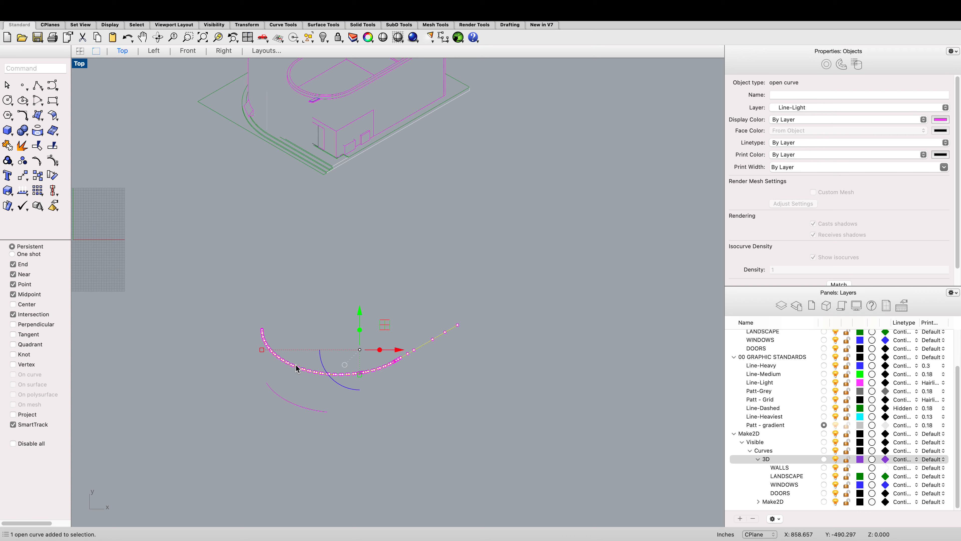
{"action": "type", "text": "Divide"}
{"action": "key", "text": "Return"}
{"action": "key", "text": "Return"}
{"action": "left_click", "coordinate": [304, 382]}
{"action": "scroll", "coordinate": [305, 384], "scroll_direction": "down", "scroll_amount": 6}
{"action": "scroll", "coordinate": [307, 394], "scroll_direction": "up", "scroll_amount": 4}
{"action": "left_click", "coordinate": [306, 394]}
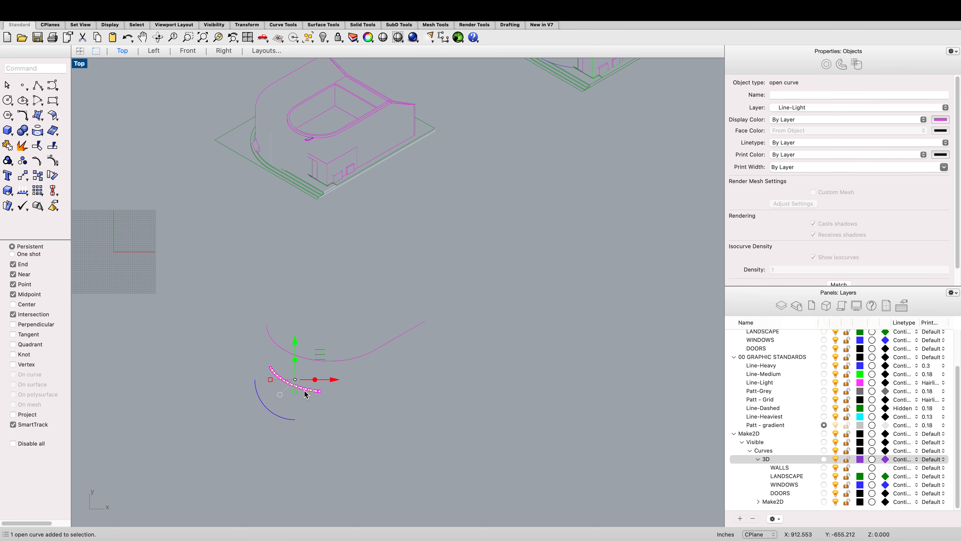
{"action": "type", "text": "dic"}
{"action": "key", "text": "Return"}
{"action": "key", "text": "Escape"}
{"action": "scroll", "coordinate": [304, 389], "scroll_direction": "up", "scroll_amount": 12}
{"action": "left_click", "coordinate": [278, 390]}
{"action": "key", "text": "Escape"}
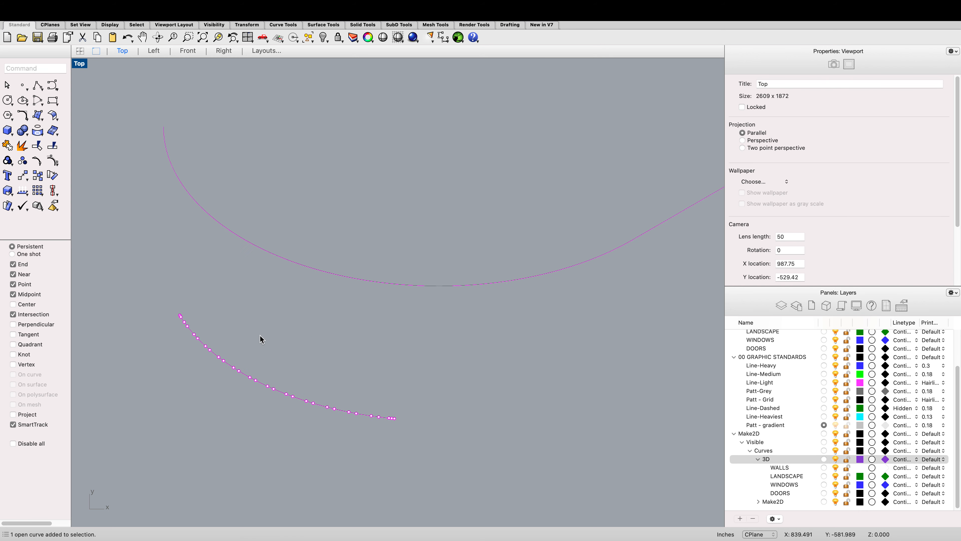
{"action": "type", "text": "line"}
{"action": "key", "text": "Return"}
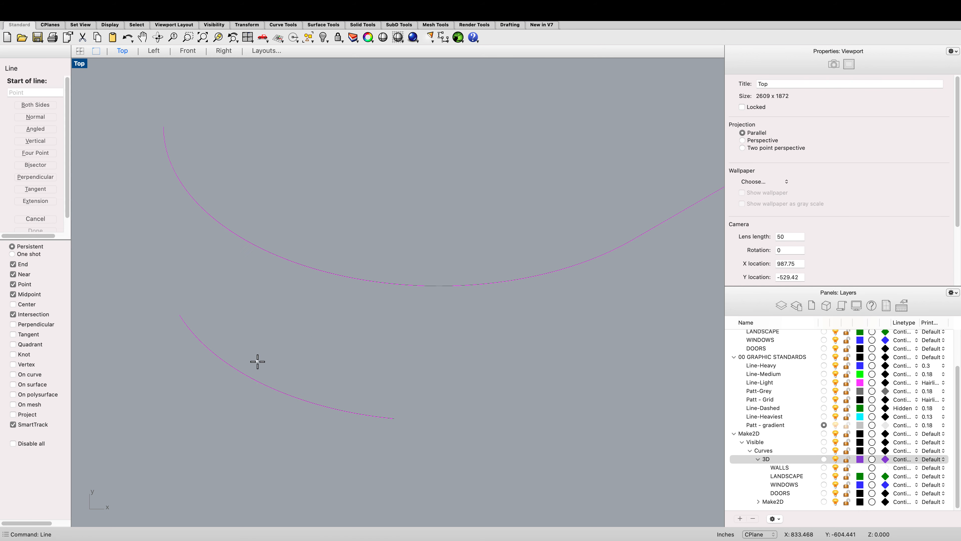
{"action": "left_click", "coordinate": [180, 315]}
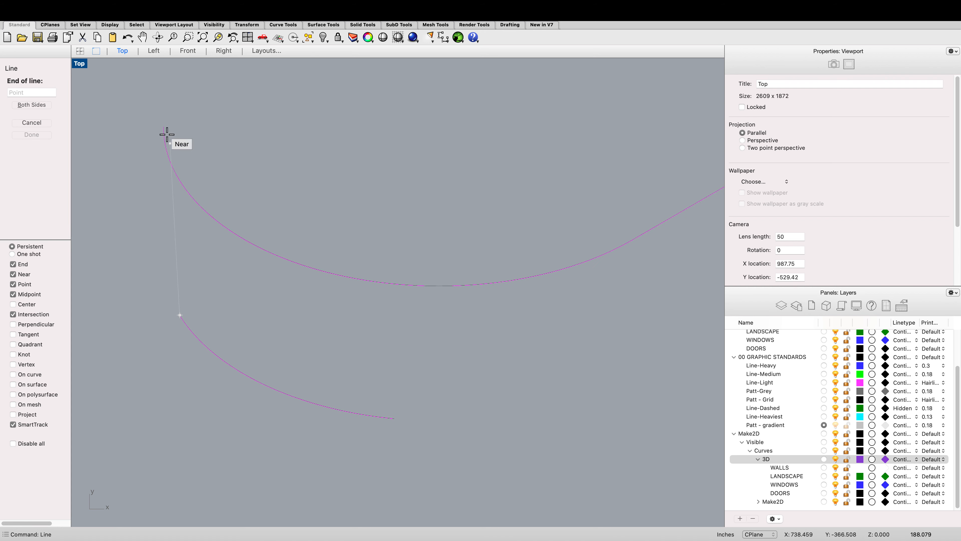
{"action": "key", "text": "Escape"}
Step: Delete the two separated arc curves
{"action": "scroll", "coordinate": [281, 297], "scroll_direction": "down", "scroll_amount": 15}
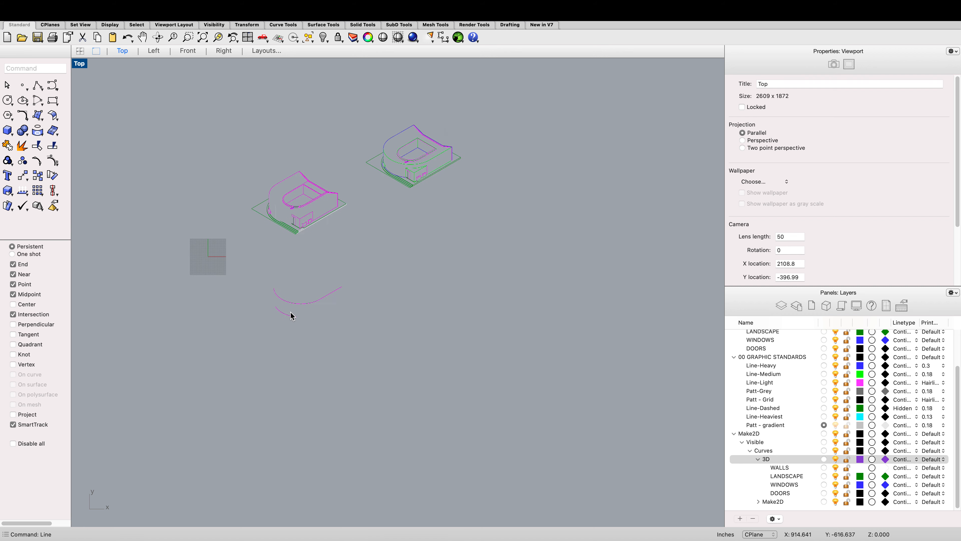
{"action": "left_click_drag", "start_coordinate": [300, 328], "coordinate": [267, 278]}
{"action": "key", "text": "Delete"}
Step: Undo the deletion of the arc curves
{"action": "scroll", "coordinate": [281, 288], "scroll_direction": "up", "scroll_amount": 10}
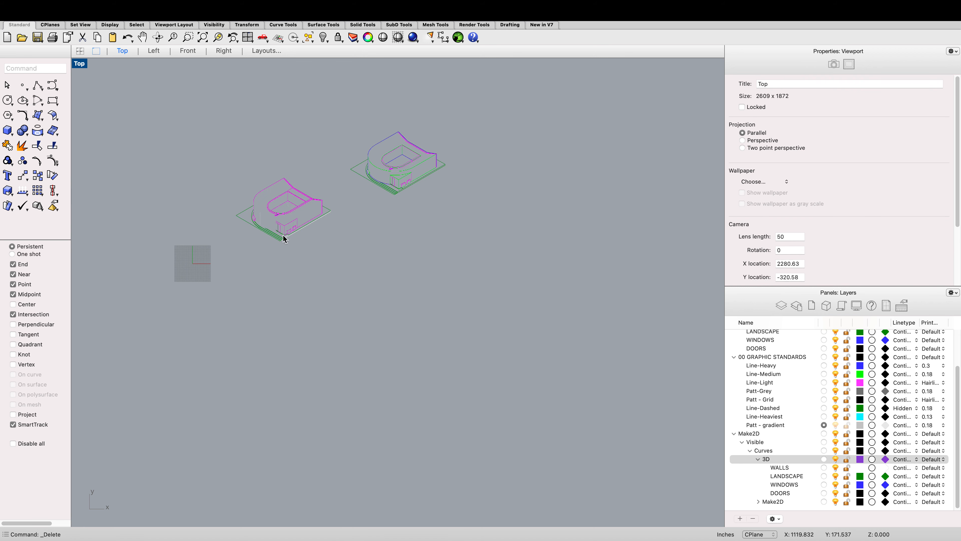
{"action": "scroll", "coordinate": [242, 235], "scroll_direction": "up", "scroll_amount": 2}
{"action": "key", "text": "super+z"}
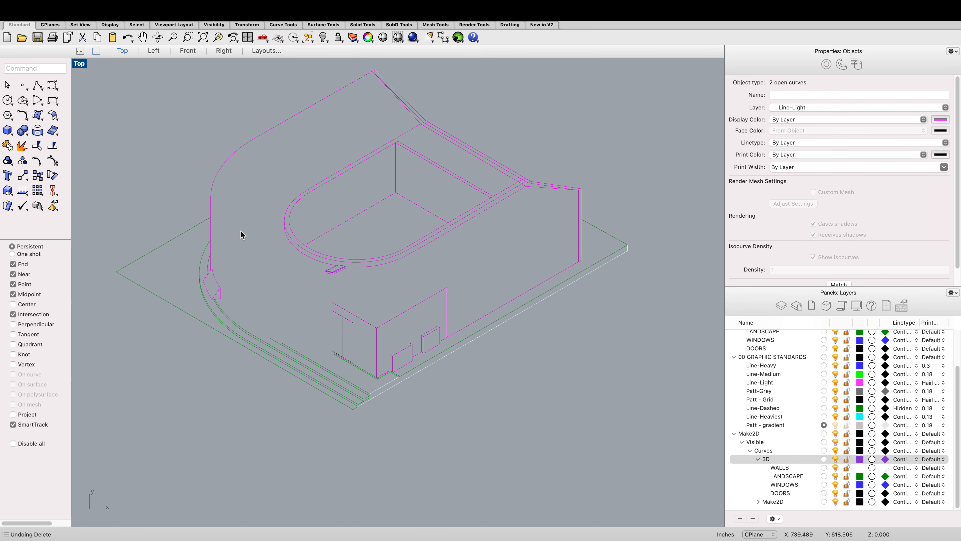
{"action": "key", "text": "Escape"}
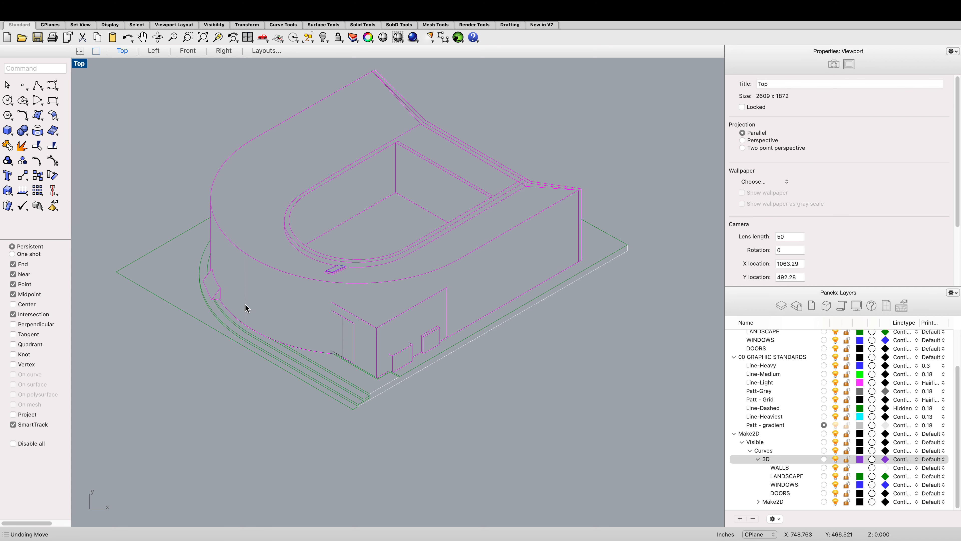
{"action": "left_click", "coordinate": [282, 342]}
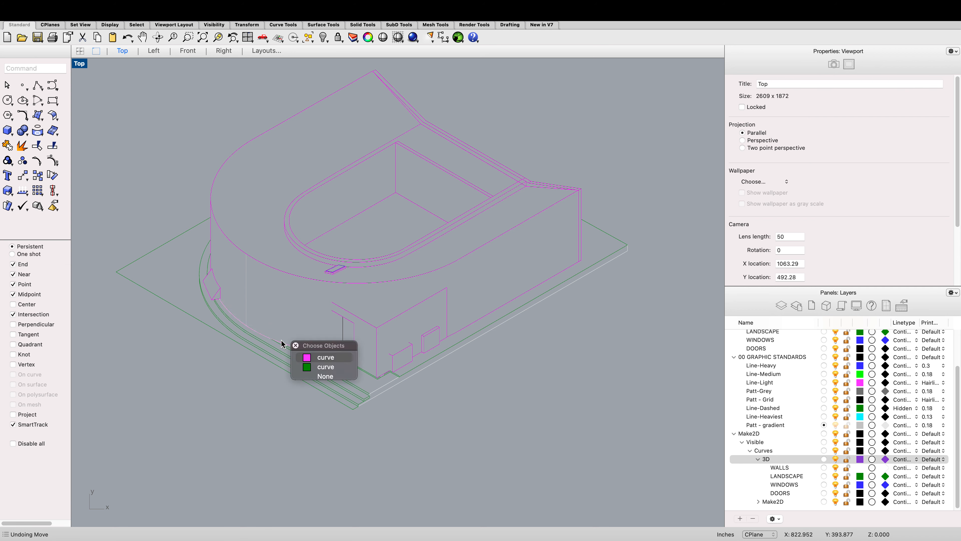
{"action": "left_click", "coordinate": [305, 356]}
{"action": "left_click", "coordinate": [298, 278]}
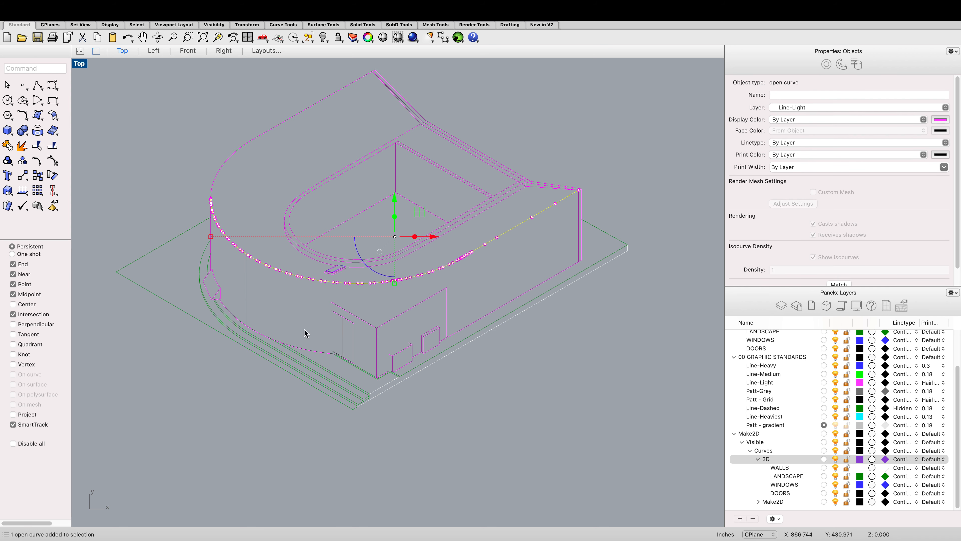
{"action": "left_click", "coordinate": [324, 356]}
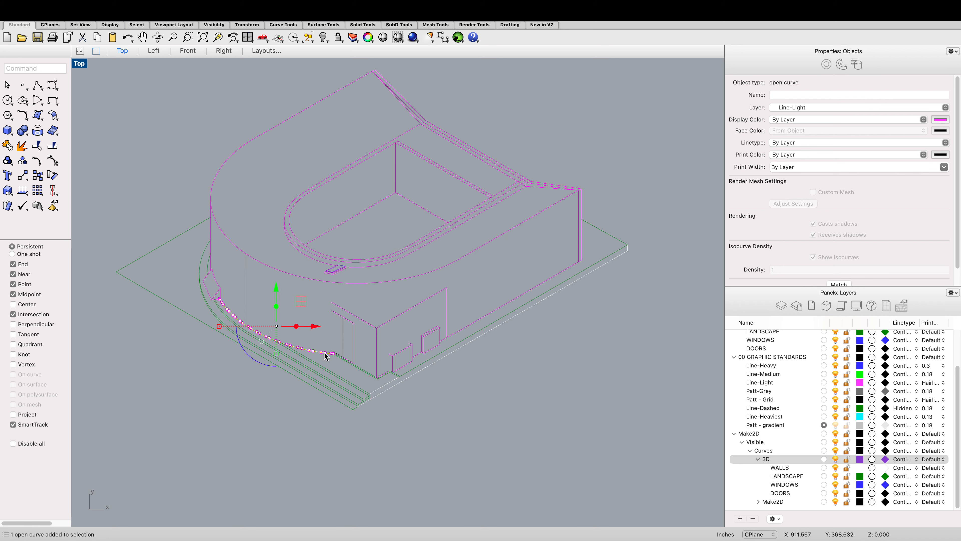
{"action": "type", "text": "arc"}
{"action": "key", "text": "Return"}
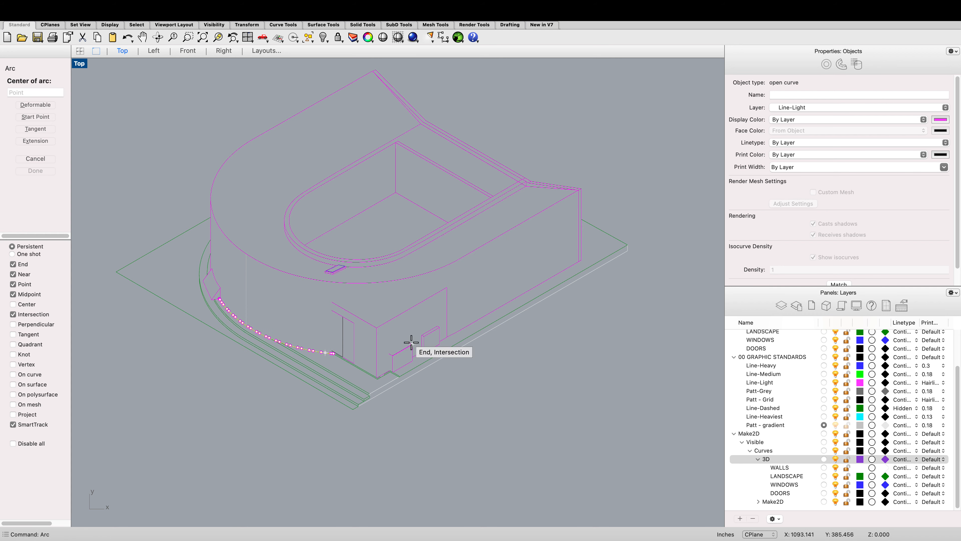
{"action": "left_click", "coordinate": [411, 343]}
{"action": "scroll", "coordinate": [316, 357], "scroll_direction": "up", "scroll_amount": 3}
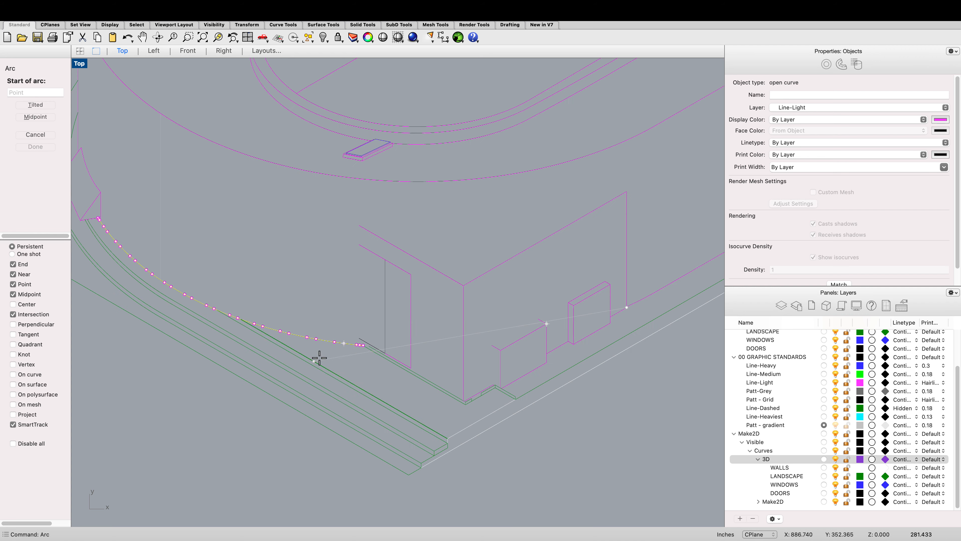
{"action": "scroll", "coordinate": [361, 344], "scroll_direction": "up", "scroll_amount": 1}
{"action": "key", "text": "Escape"}
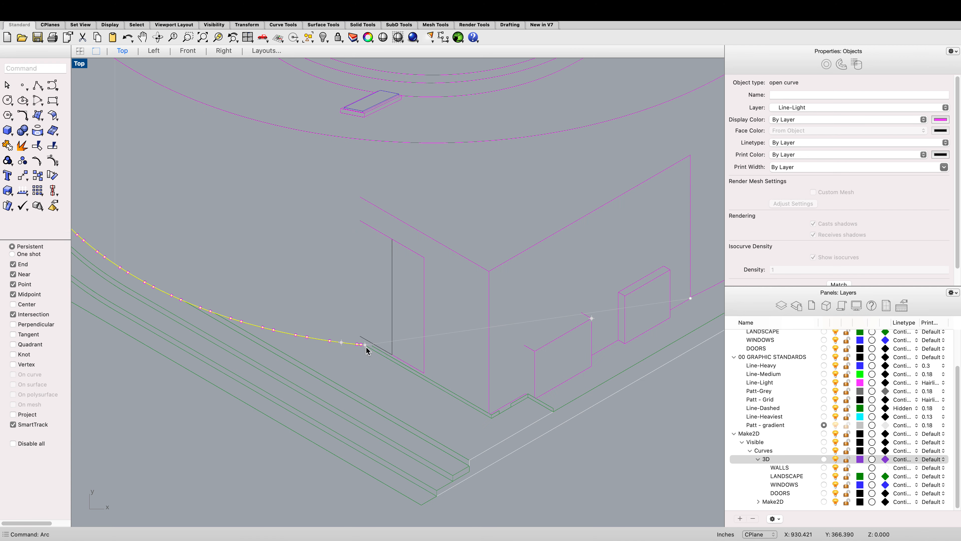
Step: Draw a three-point arc continuing the lower outer-wall curve from its end to the base's far corner
{"action": "type", "text": "arc"}
{"action": "key", "text": "Return"}
{"action": "left_click", "coordinate": [365, 345]}
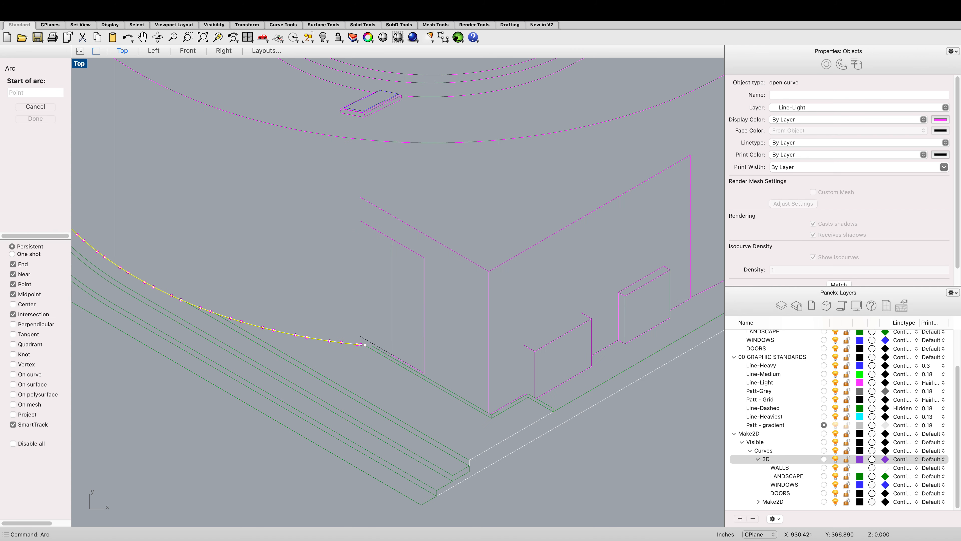
{"action": "left_click", "coordinate": [366, 344]}
{"action": "scroll", "coordinate": [365, 345], "scroll_direction": "down", "scroll_amount": 2}
{"action": "scroll", "coordinate": [546, 320], "scroll_direction": "up", "scroll_amount": 4}
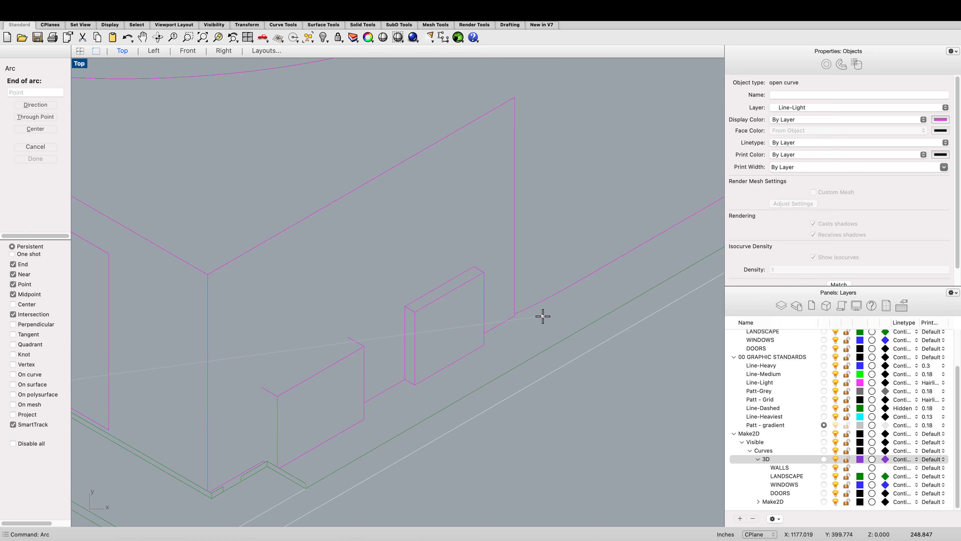
{"action": "left_click", "coordinate": [514, 313]}
{"action": "scroll", "coordinate": [499, 316], "scroll_direction": "down", "scroll_amount": 2}
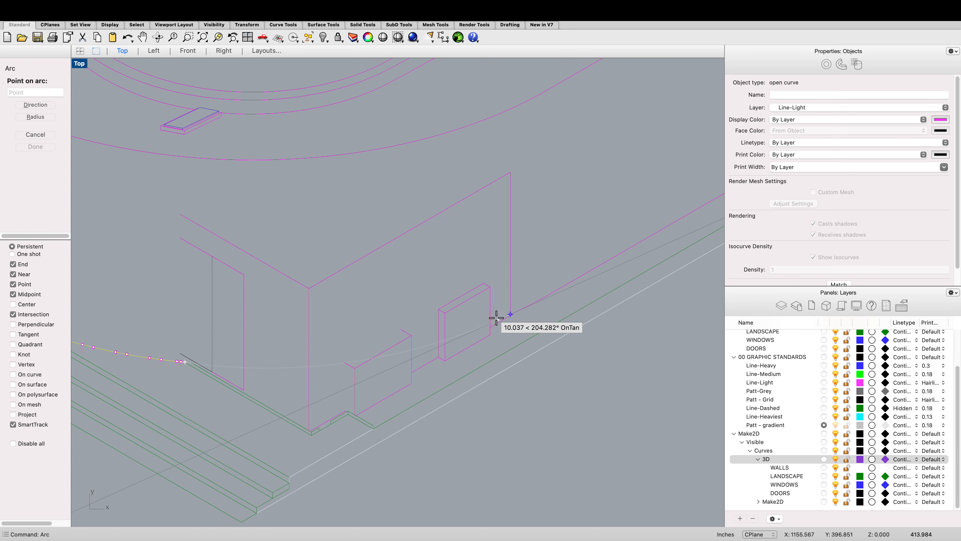
{"action": "scroll", "coordinate": [457, 332], "scroll_direction": "up", "scroll_amount": 1}
{"action": "scroll", "coordinate": [459, 332], "scroll_direction": "up", "scroll_amount": 1}
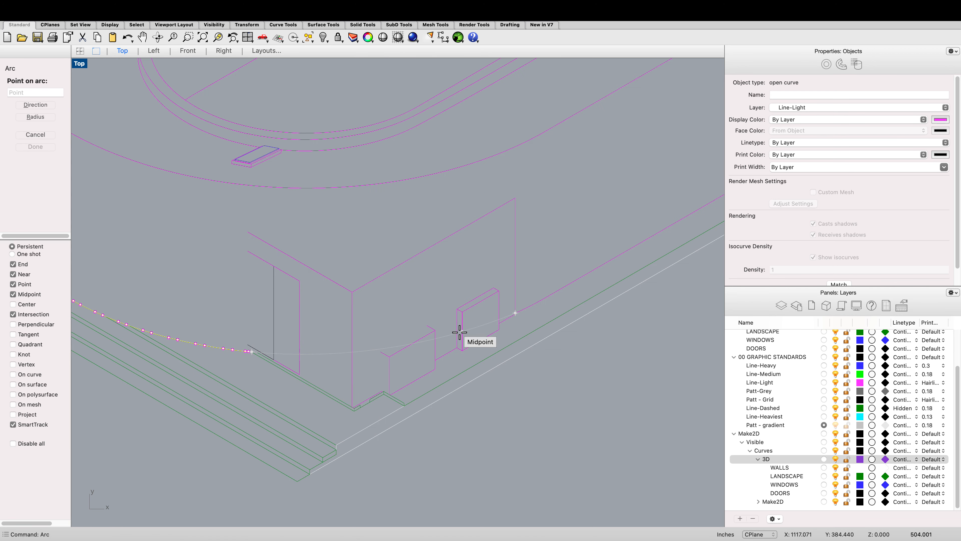
{"action": "left_click", "coordinate": [460, 334]}
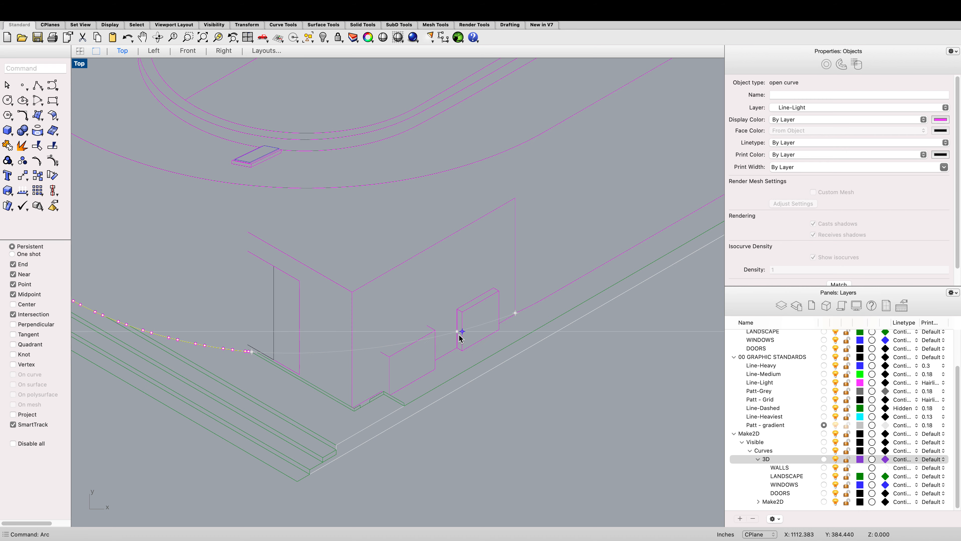
Step: Copy the new arc, the outer-wall curves and the vertical edge line into empty space below the drawing
{"action": "left_click", "coordinate": [459, 335]}
{"action": "scroll", "coordinate": [459, 335], "scroll_direction": "down", "scroll_amount": 2}
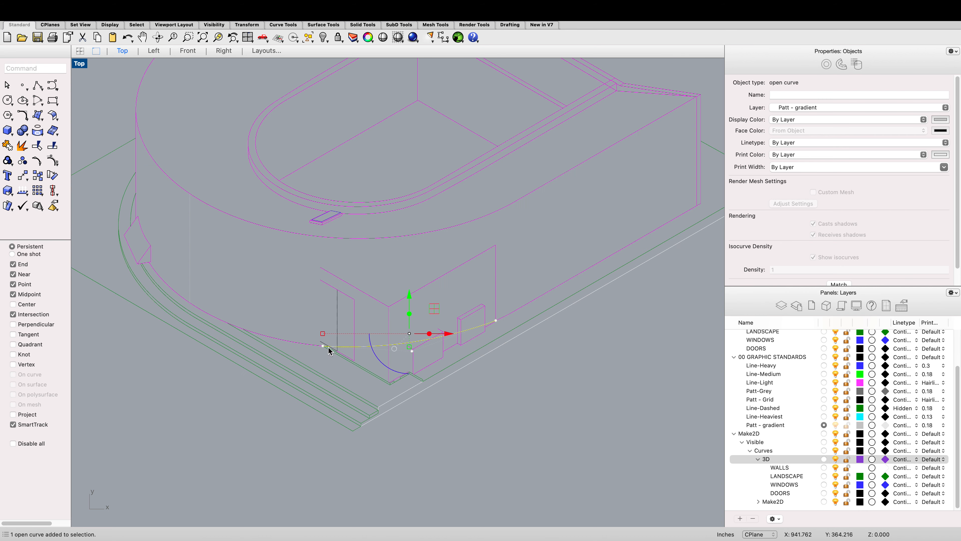
{"action": "left_click", "coordinate": [310, 348], "text": "shift"}
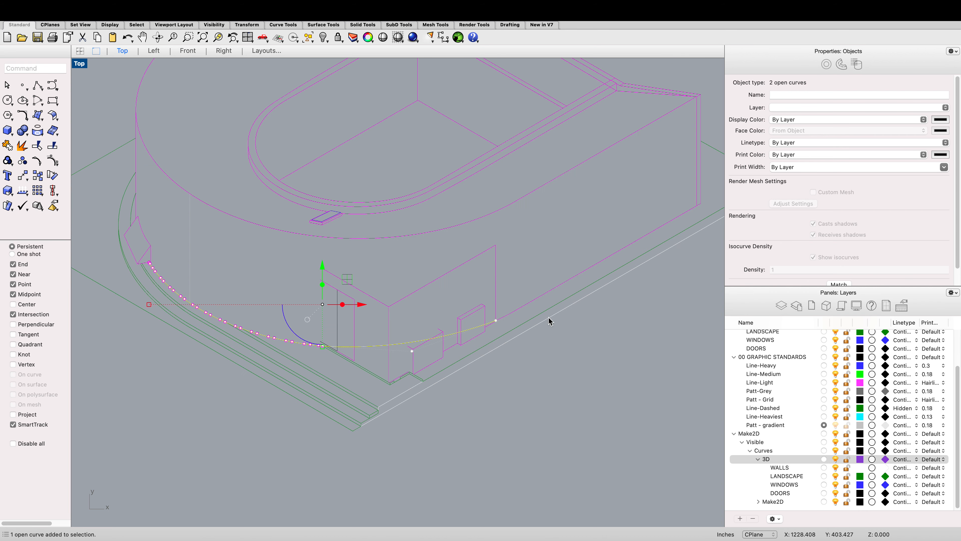
{"action": "left_click", "coordinate": [420, 233], "text": "shift"}
{"action": "left_click", "coordinate": [533, 301], "text": "shift"}
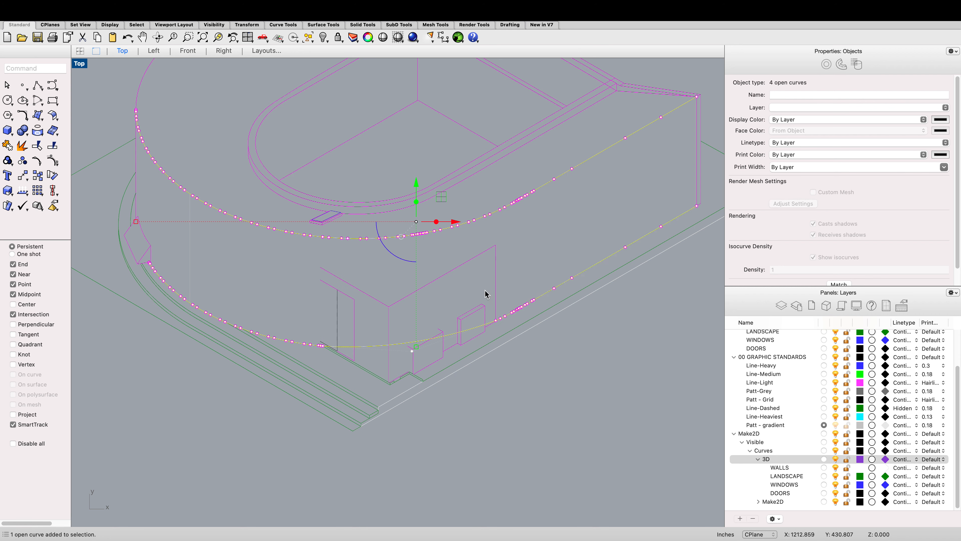
{"action": "left_click", "coordinate": [136, 190], "text": "shift"}
{"action": "type", "text": "copy"}
{"action": "key", "text": "Return"}
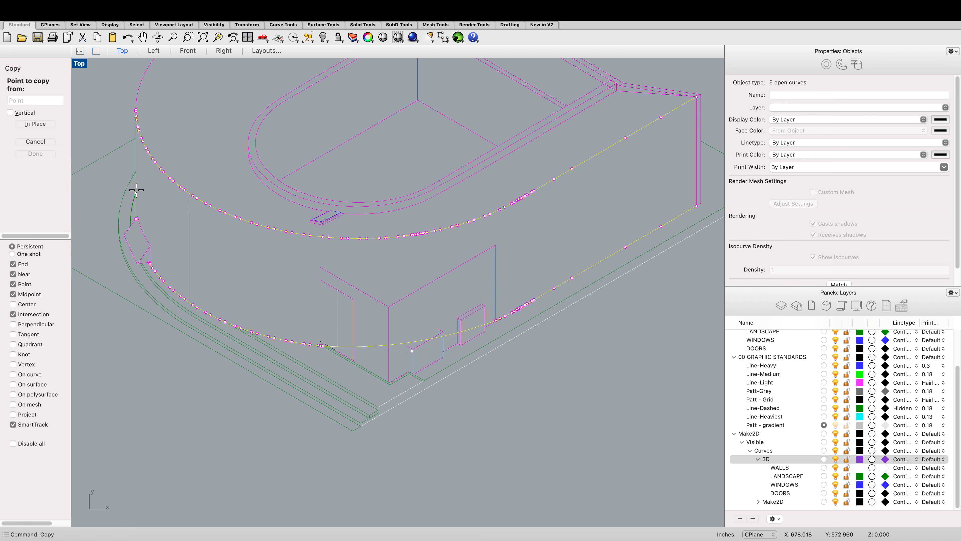
{"action": "left_click", "coordinate": [137, 186]}
{"action": "scroll", "coordinate": [139, 182], "scroll_direction": "down", "scroll_amount": 3}
{"action": "scroll", "coordinate": [141, 177], "scroll_direction": "down", "scroll_amount": 10}
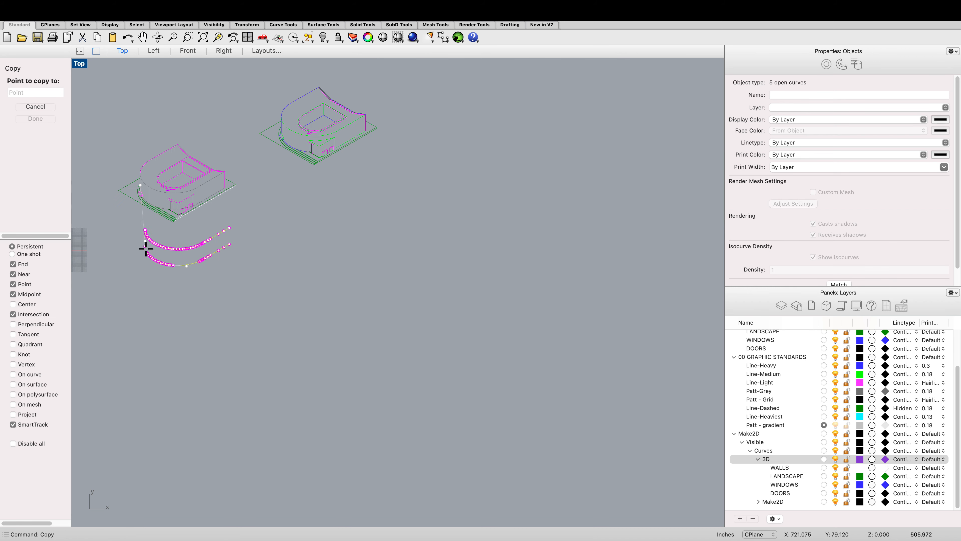
{"action": "left_click", "coordinate": [146, 263]}
{"action": "key", "text": "Return"}
{"action": "left_click", "coordinate": [133, 251]}
Step: Draw an arc connecting the bottom of the copied vertical line to the start of the lower copied curve
{"action": "scroll", "coordinate": [133, 251], "scroll_direction": "up", "scroll_amount": 2}
{"action": "scroll", "coordinate": [133, 255], "scroll_direction": "up", "scroll_amount": 5}
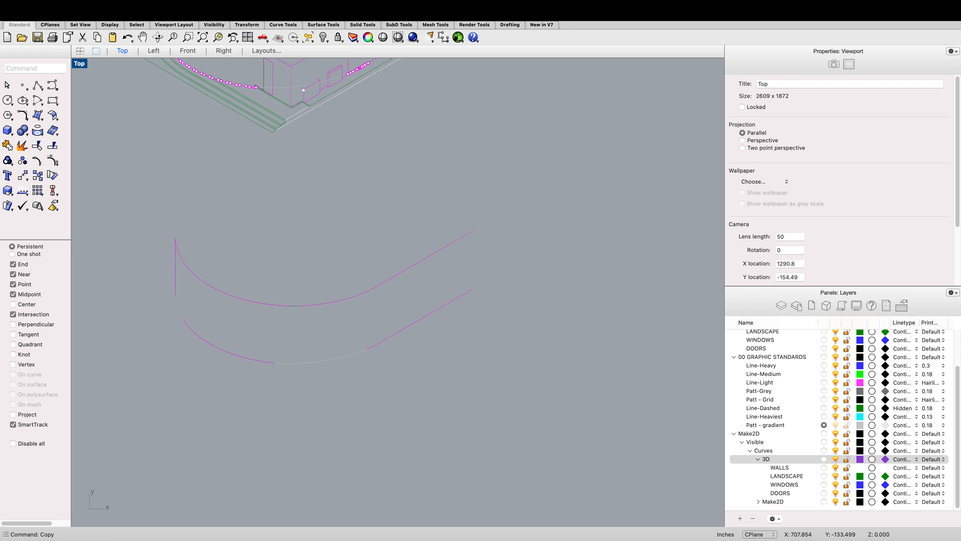
{"action": "type", "text": "arc"}
{"action": "key", "text": "Return"}
{"action": "scroll", "coordinate": [156, 297], "scroll_direction": "up", "scroll_amount": 3}
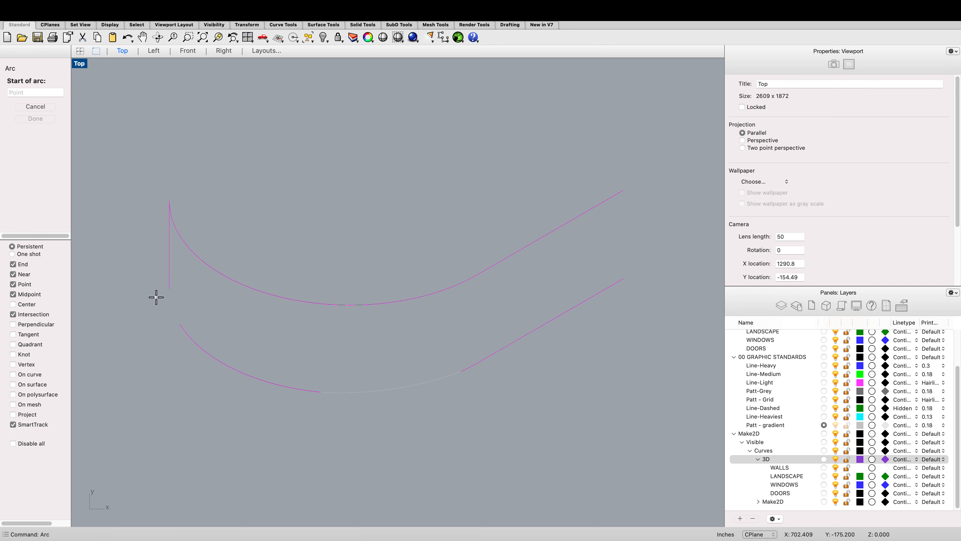
{"action": "left_click", "coordinate": [170, 288]}
{"action": "left_click", "coordinate": [181, 324]}
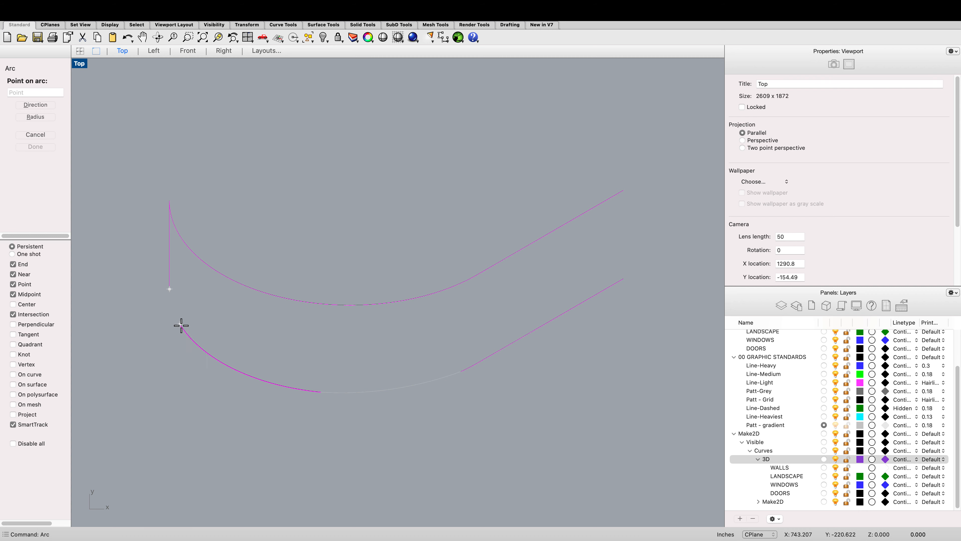
{"action": "scroll", "coordinate": [170, 312], "scroll_direction": "up", "scroll_amount": 3}
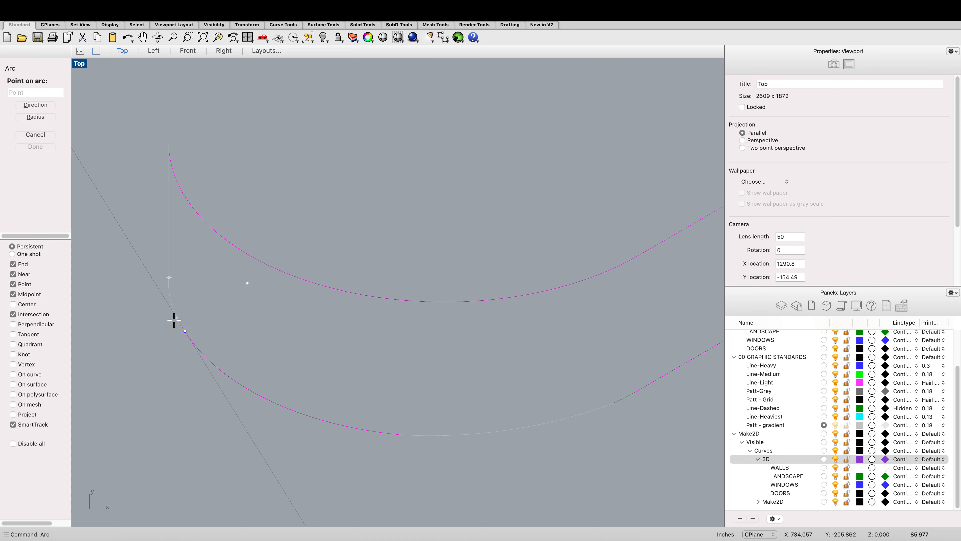
{"action": "scroll", "coordinate": [174, 319], "scroll_direction": "up", "scroll_amount": 3}
{"action": "left_click", "coordinate": [182, 318]}
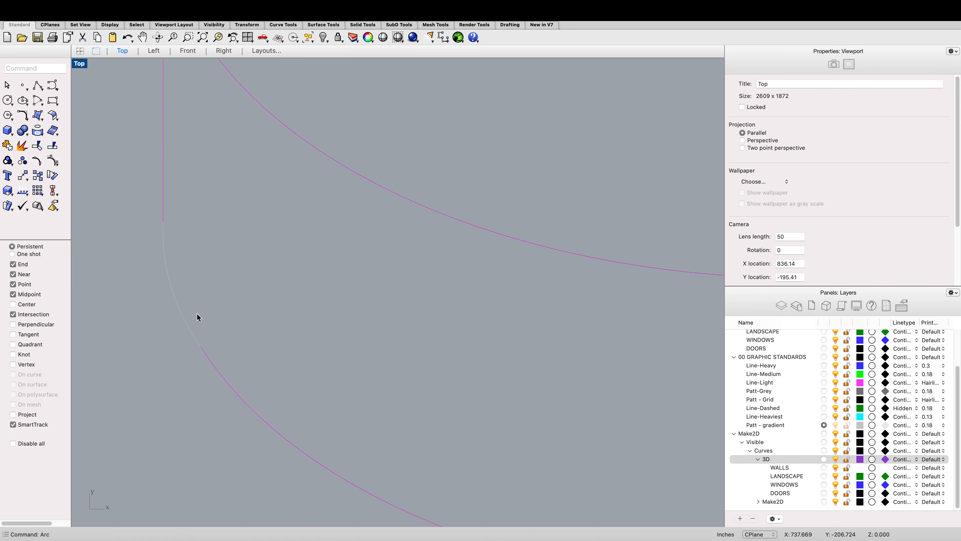
Step: Join the connecting arc and the lower copied curve segments into one curve
{"action": "scroll", "coordinate": [197, 318], "scroll_direction": "down", "scroll_amount": 3}
{"action": "left_click", "coordinate": [197, 316]}
{"action": "left_click", "coordinate": [218, 341], "text": "shift"}
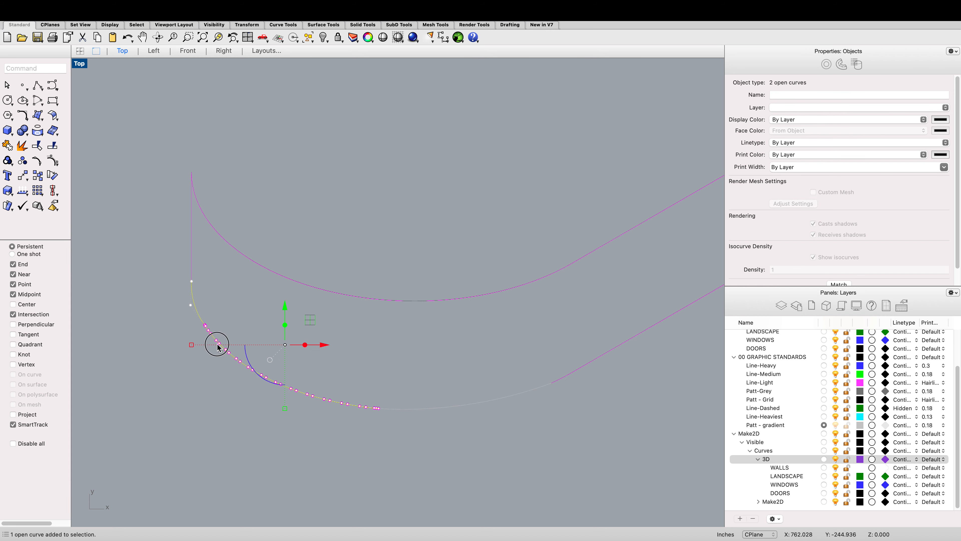
{"action": "left_click", "coordinate": [423, 410], "text": "shift"}
{"action": "scroll", "coordinate": [541, 378], "scroll_direction": "down", "scroll_amount": 2}
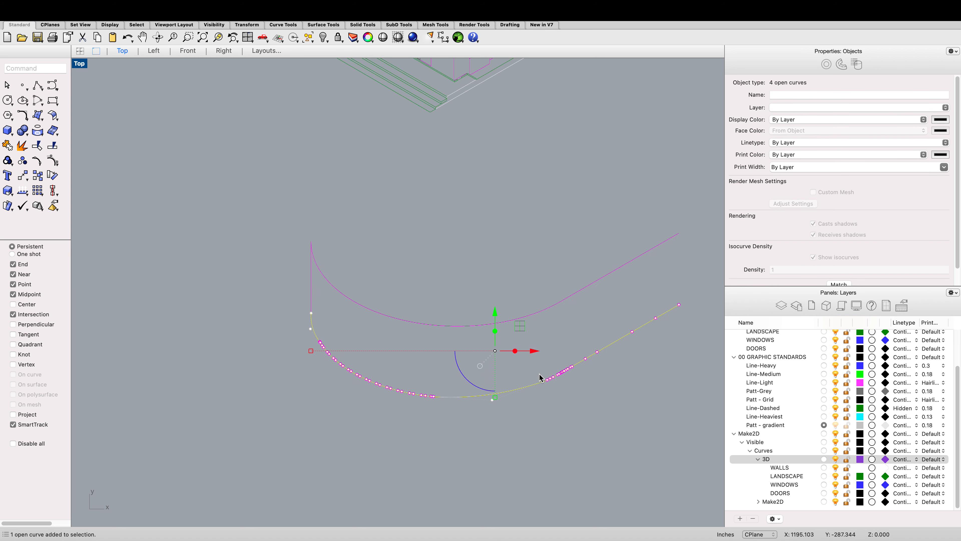
{"action": "key", "text": "Return"}
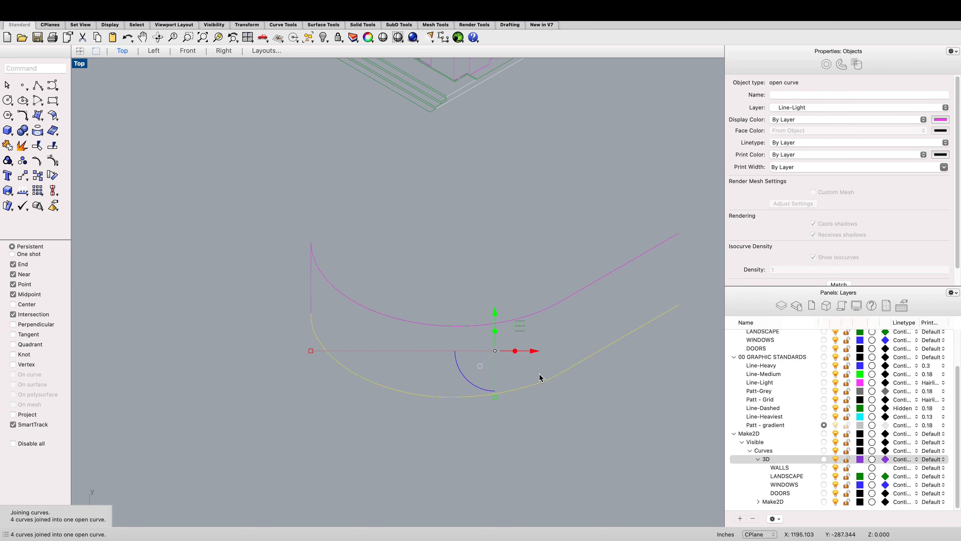
Step: Divide the upper copied curve into 30 segments with the Divide command
{"action": "left_click", "coordinate": [333, 292]}
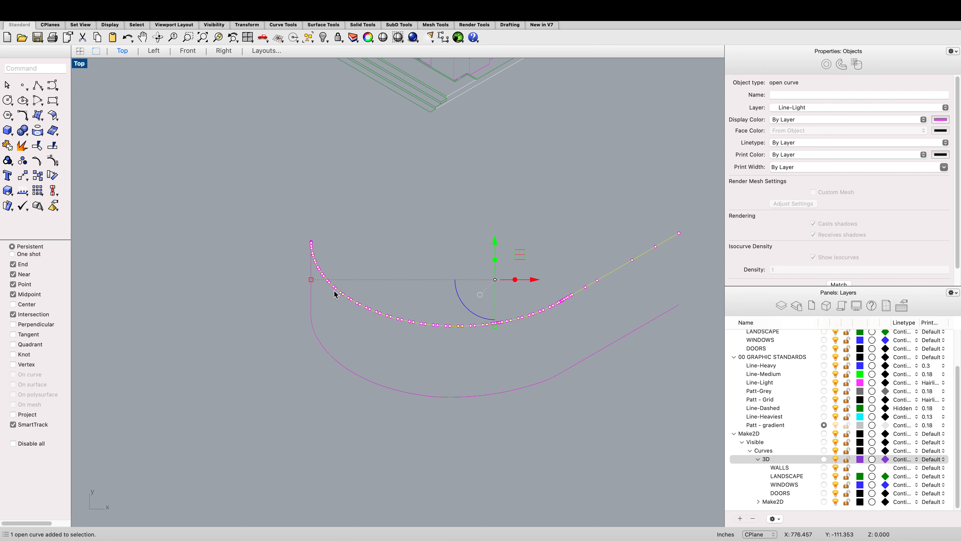
{"action": "type", "text": "dive"}
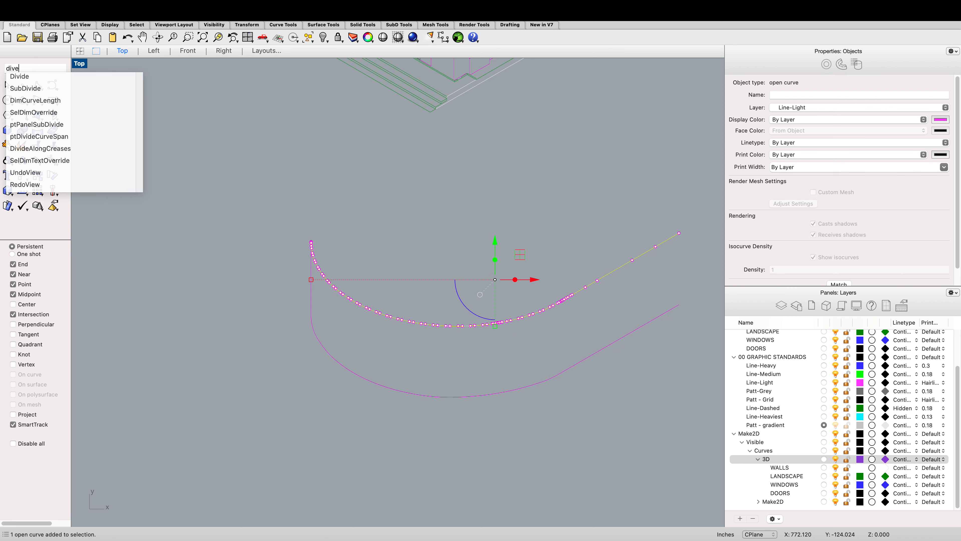
{"action": "type", "text": "d"}
{"action": "key", "text": "Return"}
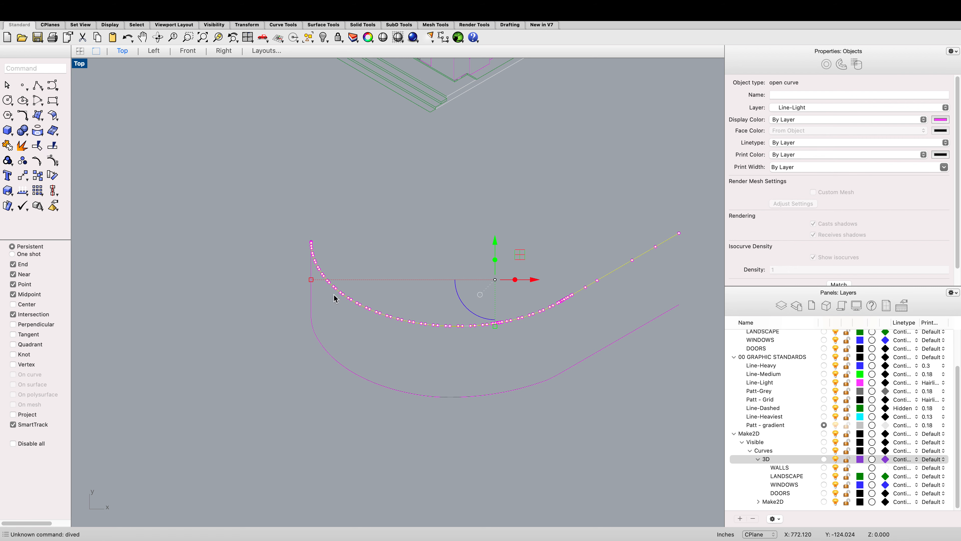
{"action": "type", "text": "Divi"}
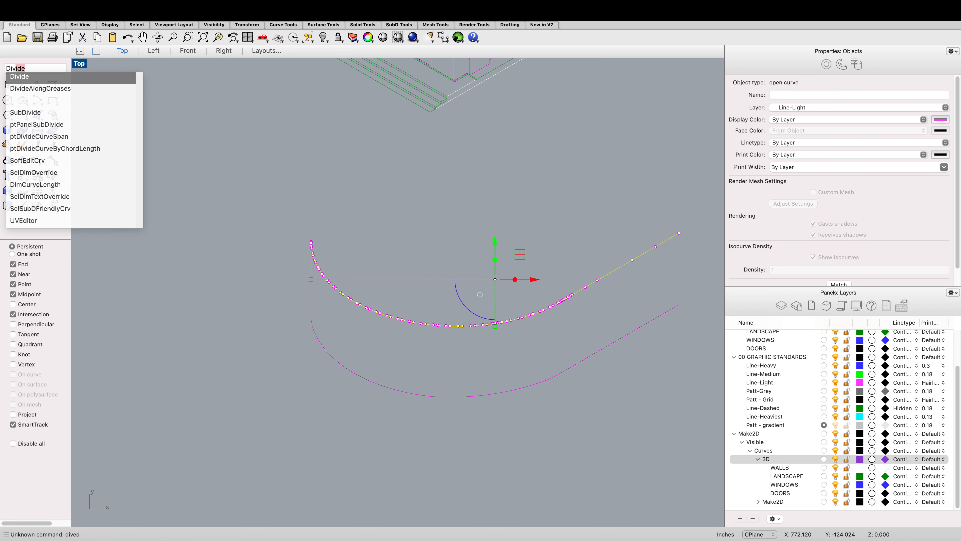
{"action": "type", "text": "de"}
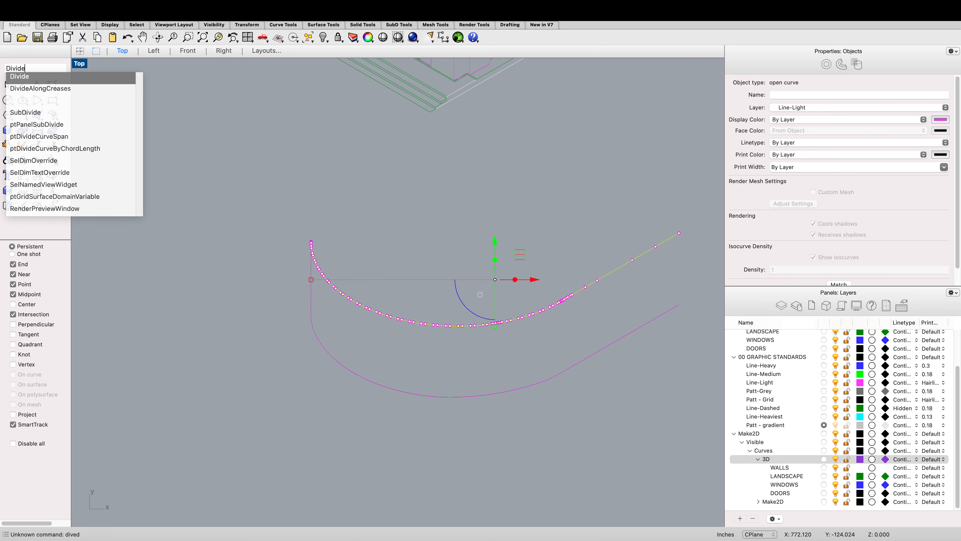
{"action": "key", "text": "Return"}
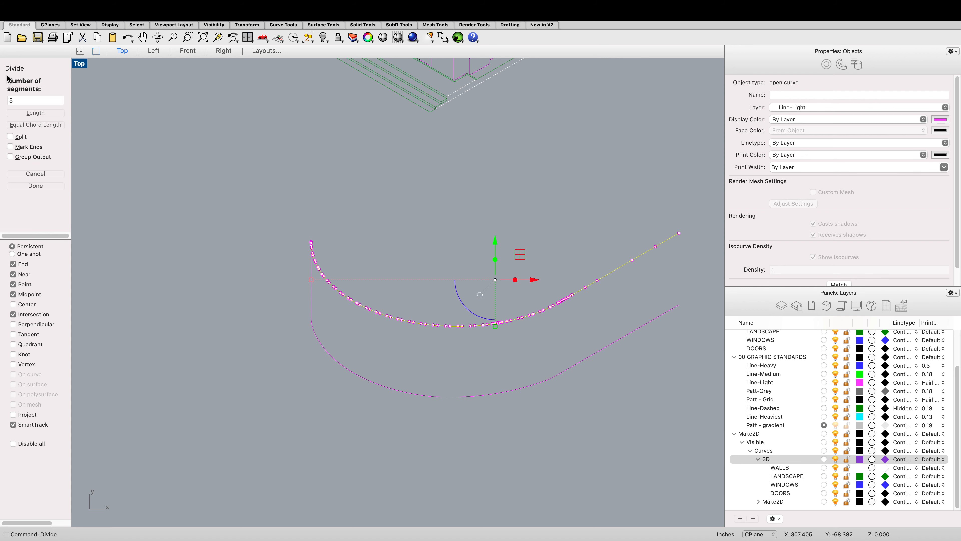
{"action": "left_click_drag", "start_coordinate": [18, 100], "coordinate": [1, 95]}
{"action": "type", "text": "30"}
{"action": "key", "text": "Return"}
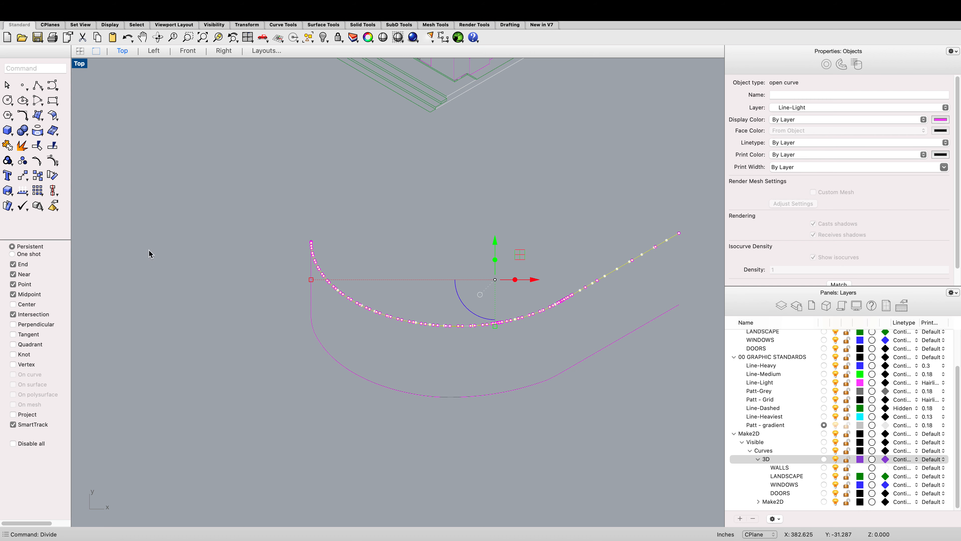
Step: Divide the lower joined curve into 30 segments as well
{"action": "left_click", "coordinate": [352, 373]}
{"action": "key", "text": "Return"}
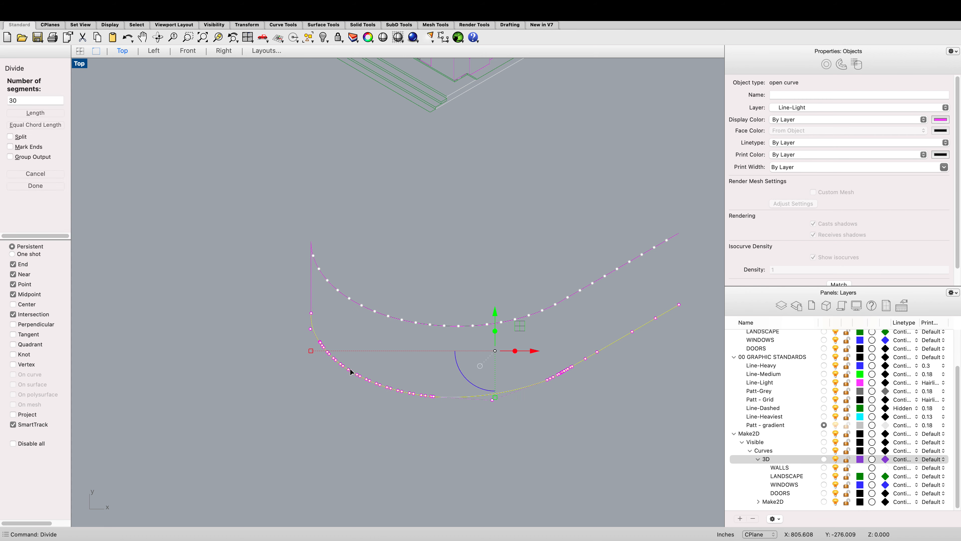
{"action": "key", "text": "Return"}
{"action": "key", "text": "Escape"}
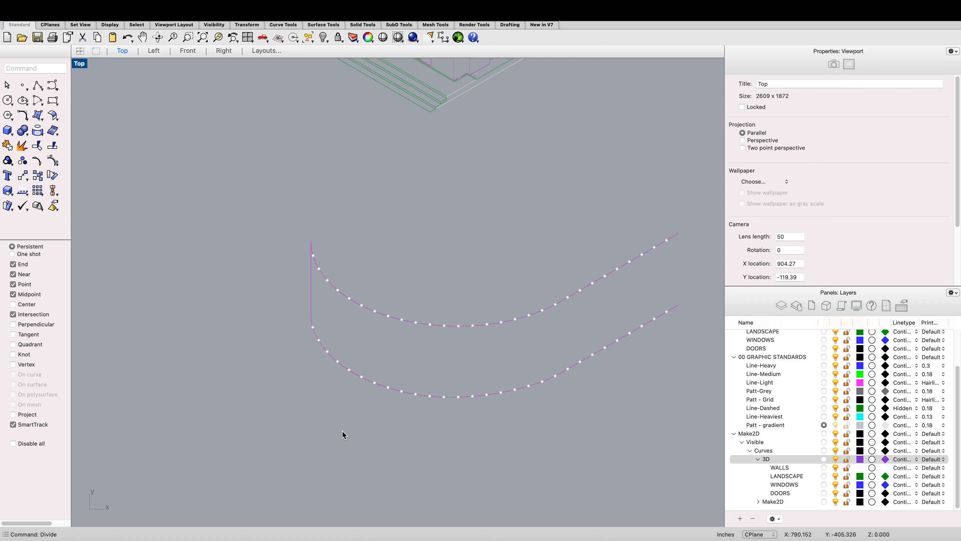
Step: Draw a vertical line from the first division point of the lower curve up to the first division point of the upper curve
{"action": "scroll", "coordinate": [317, 340], "scroll_direction": "up", "scroll_amount": 3}
{"action": "type", "text": "line"}
{"action": "key", "text": "Return"}
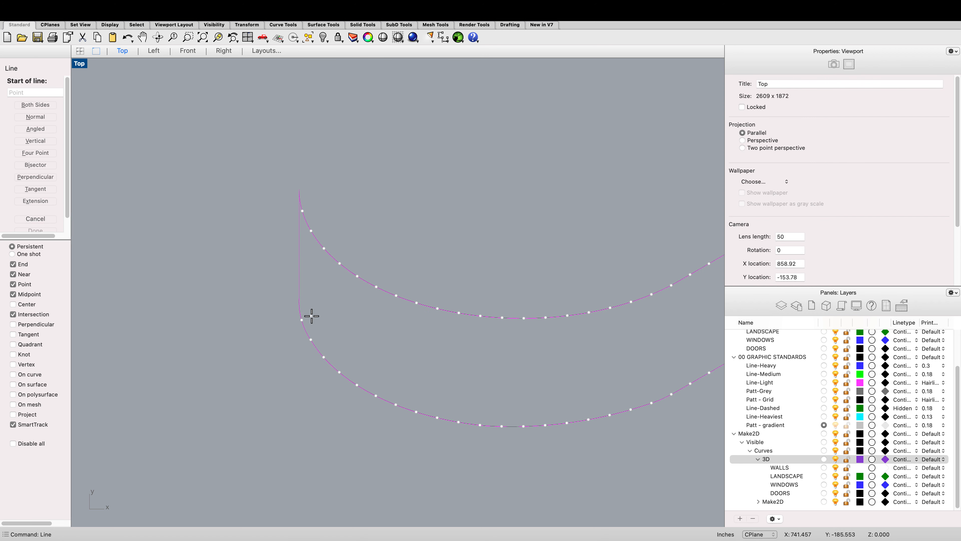
{"action": "scroll", "coordinate": [303, 319], "scroll_direction": "up", "scroll_amount": 3}
{"action": "left_click", "coordinate": [300, 322]}
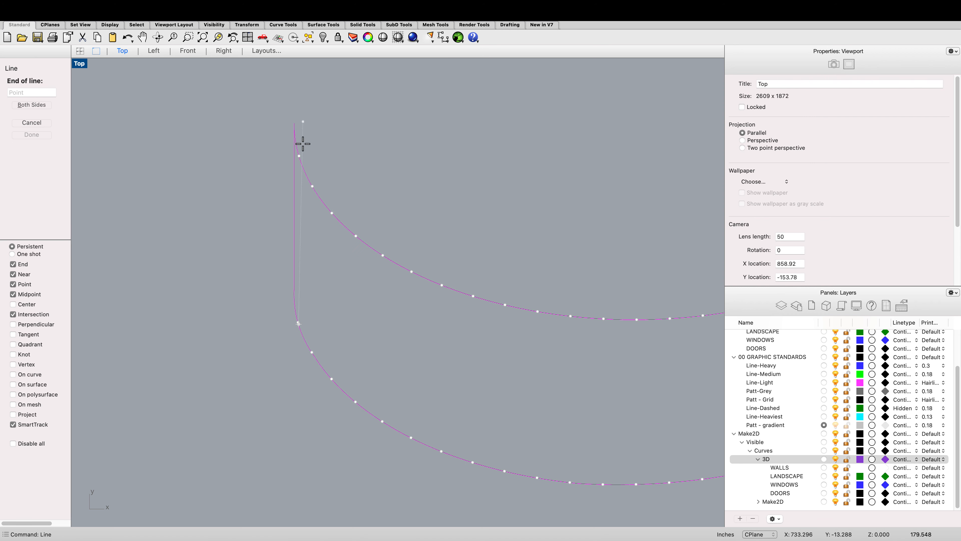
{"action": "scroll", "coordinate": [302, 154], "scroll_direction": "up", "scroll_amount": 1}
{"action": "left_click", "coordinate": [298, 159]}
Step: Copy the vertical line to every division point along the upper curve, linking the two curves
{"action": "left_click", "coordinate": [298, 206]}
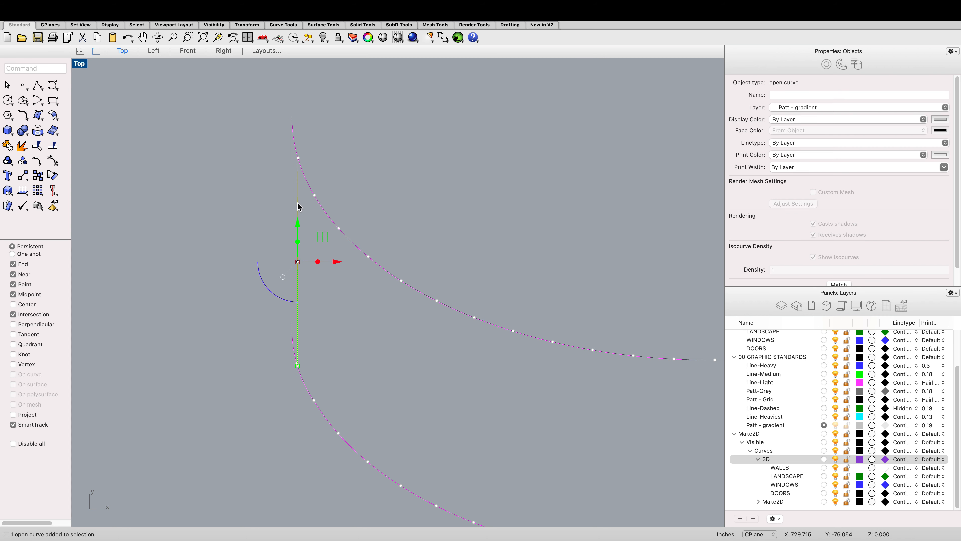
{"action": "type", "text": "copy"}
{"action": "key", "text": "Return"}
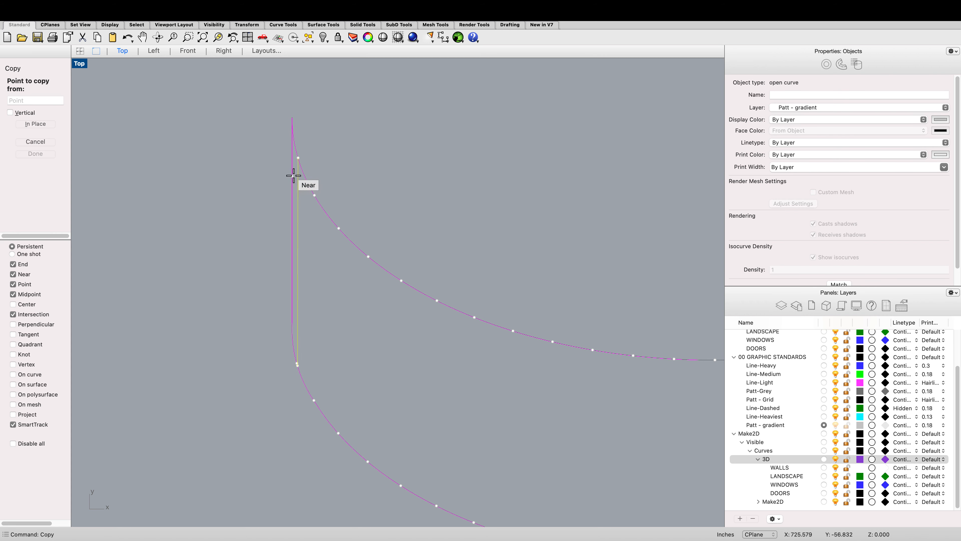
{"action": "left_click", "coordinate": [298, 158]}
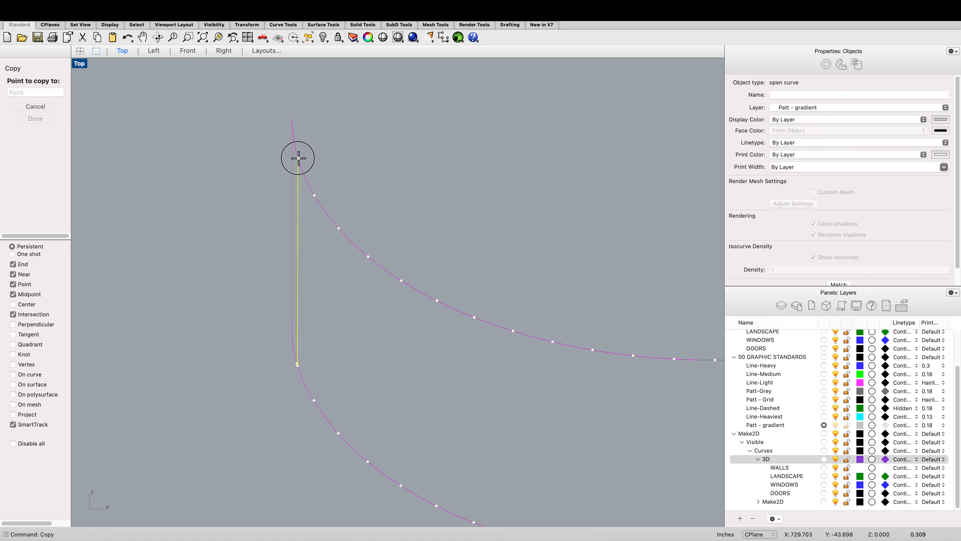
{"action": "left_click", "coordinate": [313, 193]}
{"action": "left_click", "coordinate": [339, 229]}
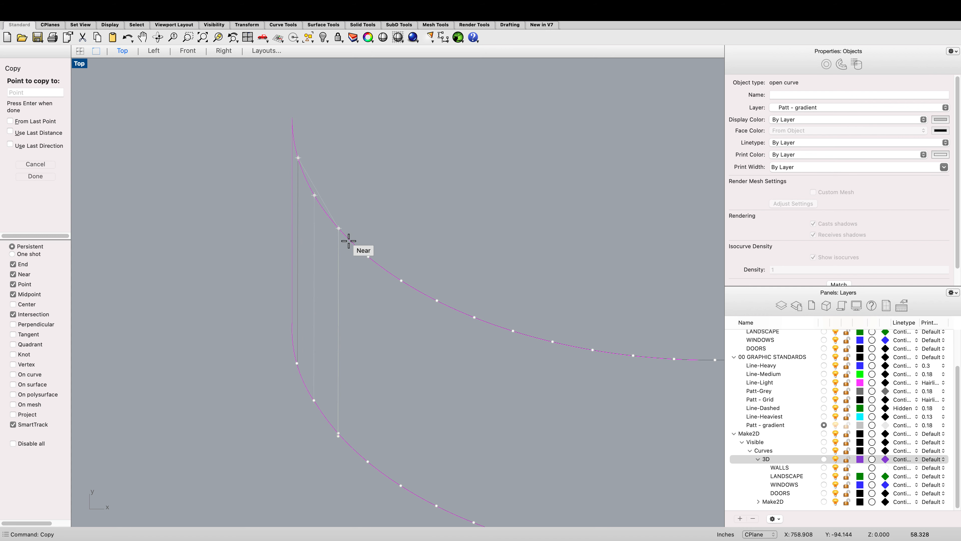
{"action": "left_click", "coordinate": [368, 257]}
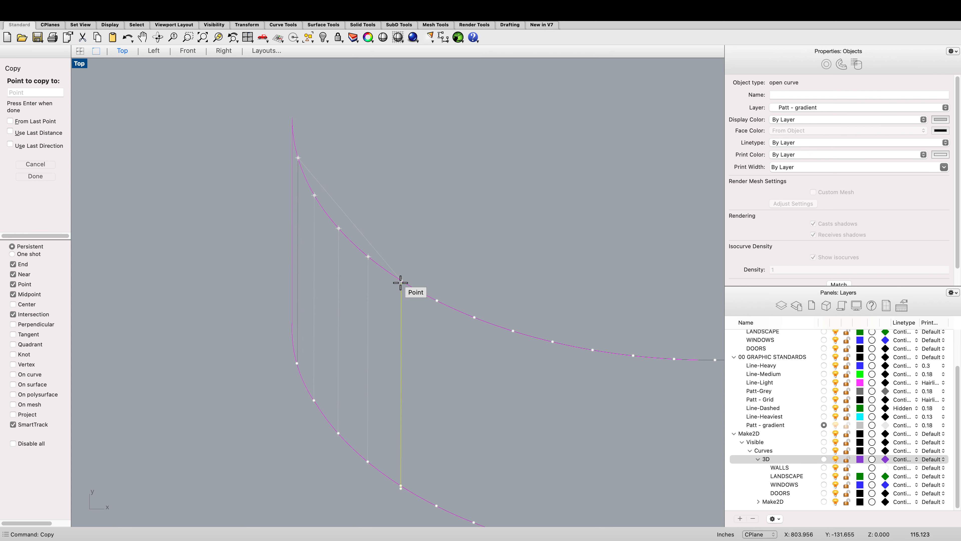
{"action": "left_click", "coordinate": [400, 282]}
{"action": "scroll", "coordinate": [376, 254], "scroll_direction": "down", "scroll_amount": 15}
{"action": "scroll", "coordinate": [398, 255], "scroll_direction": "up", "scroll_amount": 10}
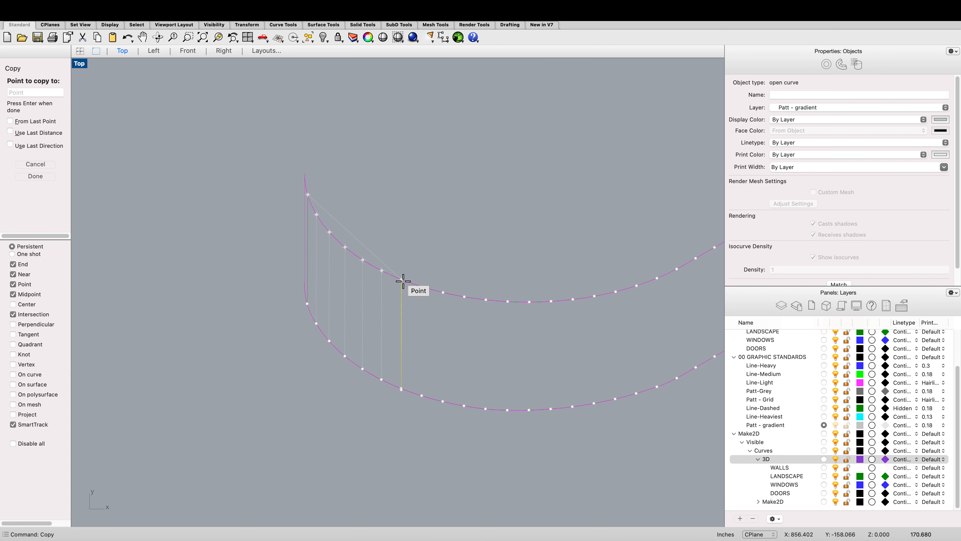
{"action": "left_click", "coordinate": [423, 287]}
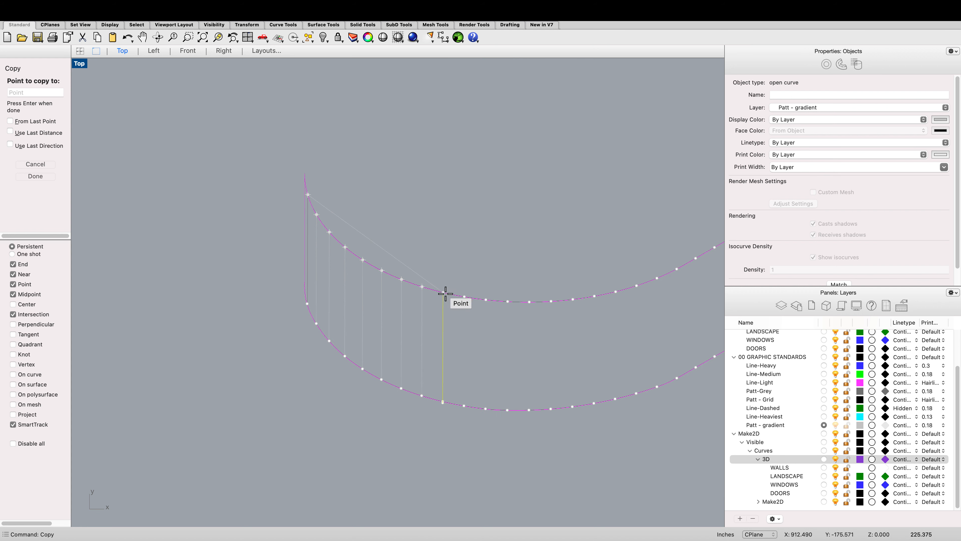
{"action": "scroll", "coordinate": [307, 262], "scroll_direction": "down", "scroll_amount": 5}
{"action": "scroll", "coordinate": [415, 265], "scroll_direction": "up", "scroll_amount": 5}
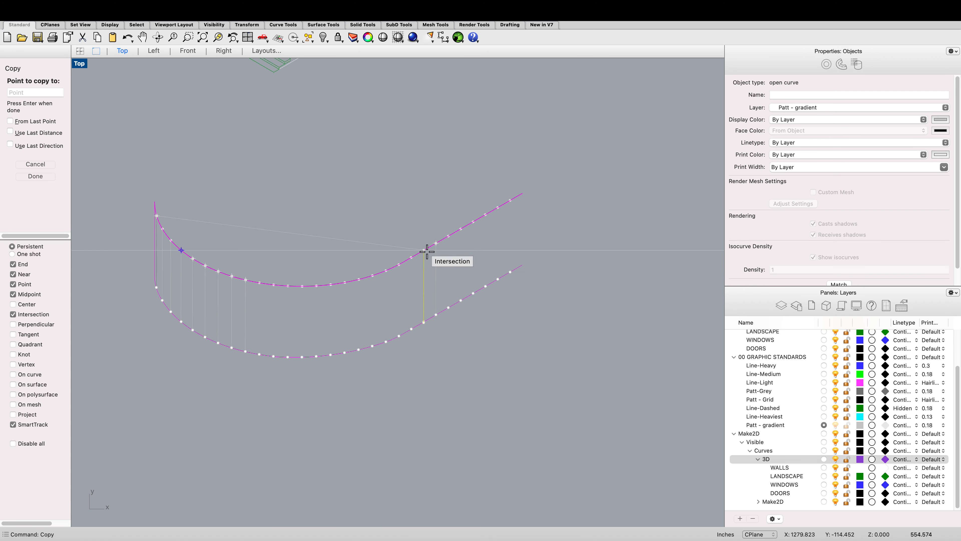
{"action": "left_click", "coordinate": [436, 243]}
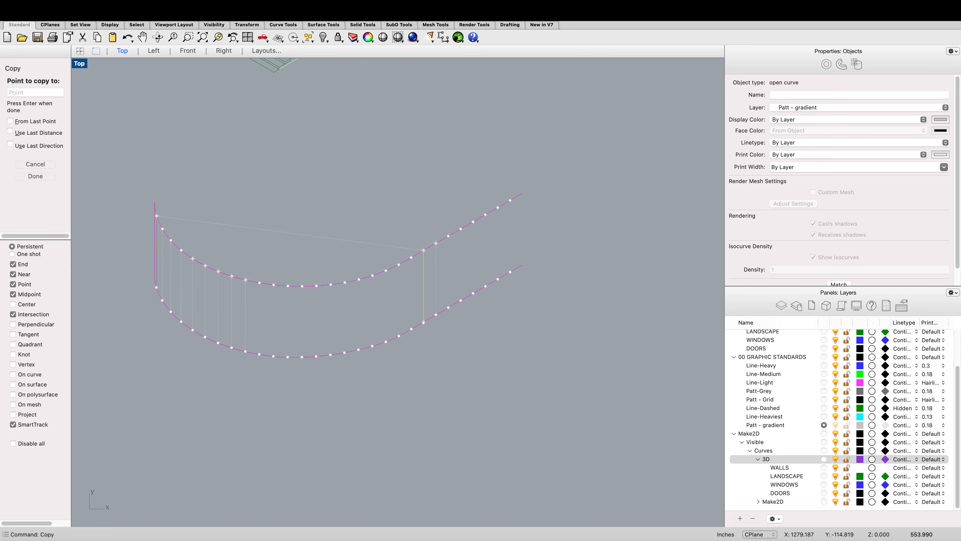
{"action": "left_click", "coordinate": [258, 282]}
{"action": "left_click", "coordinate": [274, 283]}
{"action": "left_click", "coordinate": [288, 285]}
{"action": "left_click", "coordinate": [302, 285]}
{"action": "left_click", "coordinate": [316, 286]}
{"action": "left_click", "coordinate": [329, 284]}
{"action": "left_click", "coordinate": [344, 282]}
{"action": "left_click", "coordinate": [358, 280]}
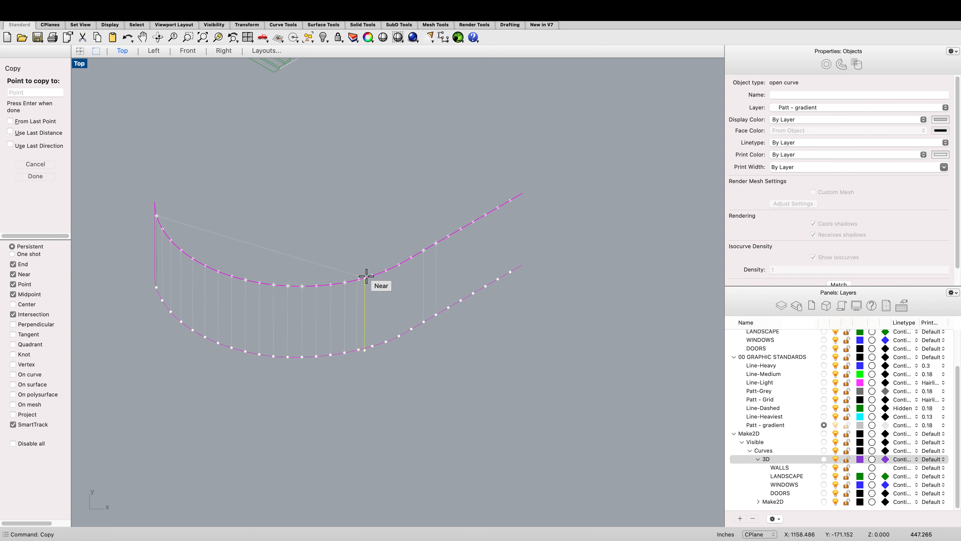
{"action": "left_click", "coordinate": [372, 275]}
{"action": "left_click", "coordinate": [386, 270]}
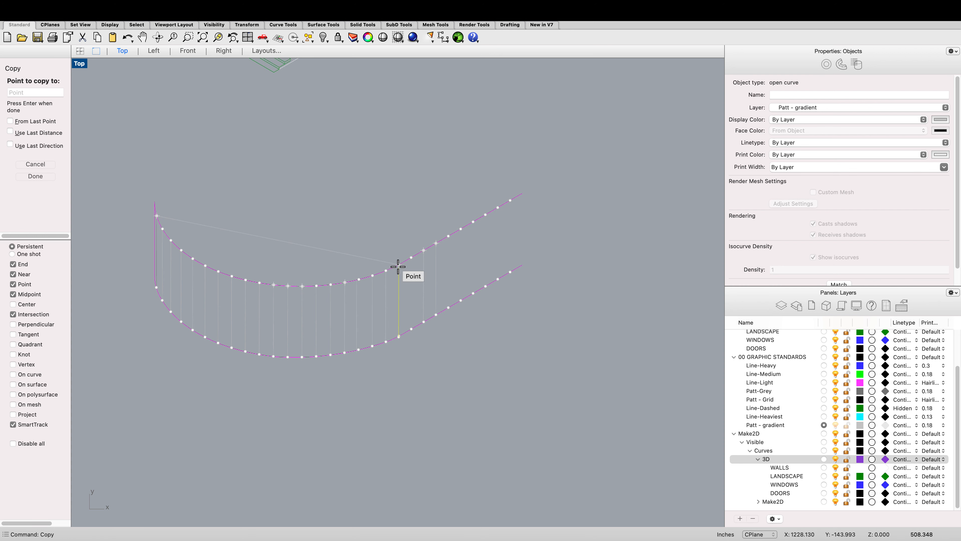
{"action": "left_click", "coordinate": [399, 264]}
{"action": "left_click", "coordinate": [411, 258]}
{"action": "scroll", "coordinate": [374, 280], "scroll_direction": "down", "scroll_amount": 5}
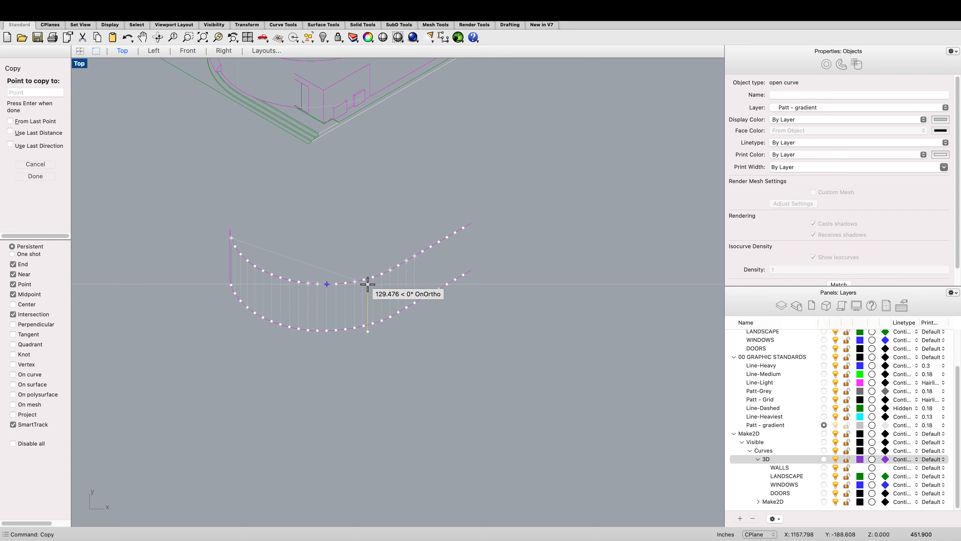
{"action": "key", "text": "Return"}
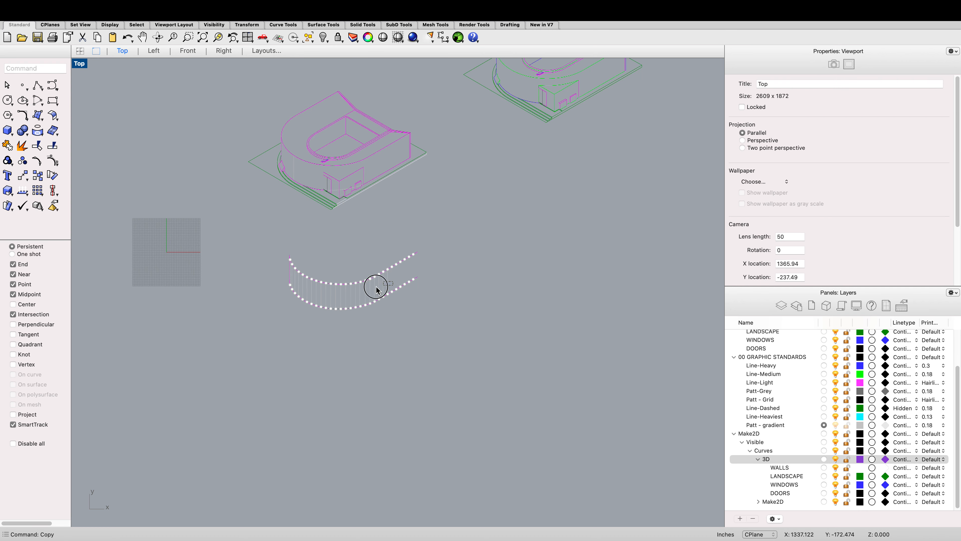
Step: Select the two divided curves with their vertical lines and copy them onto the curved facade of the stadium drawing
{"action": "left_click_drag", "start_coordinate": [289, 283], "coordinate": [299, 287]}
{"action": "scroll", "coordinate": [299, 290], "scroll_direction": "up", "scroll_amount": 5}
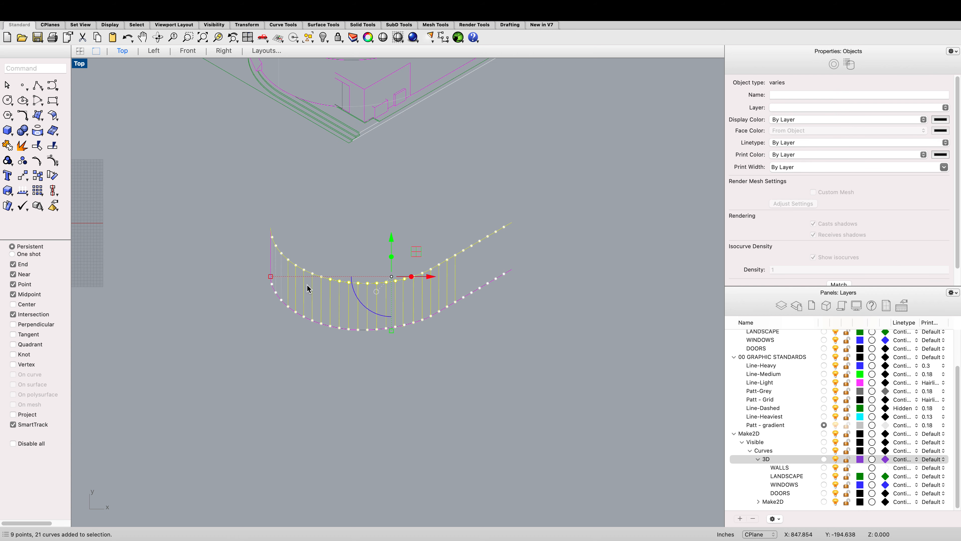
{"action": "left_click", "coordinate": [351, 353]}
{"action": "left_click_drag", "start_coordinate": [524, 352], "coordinate": [206, 232]}
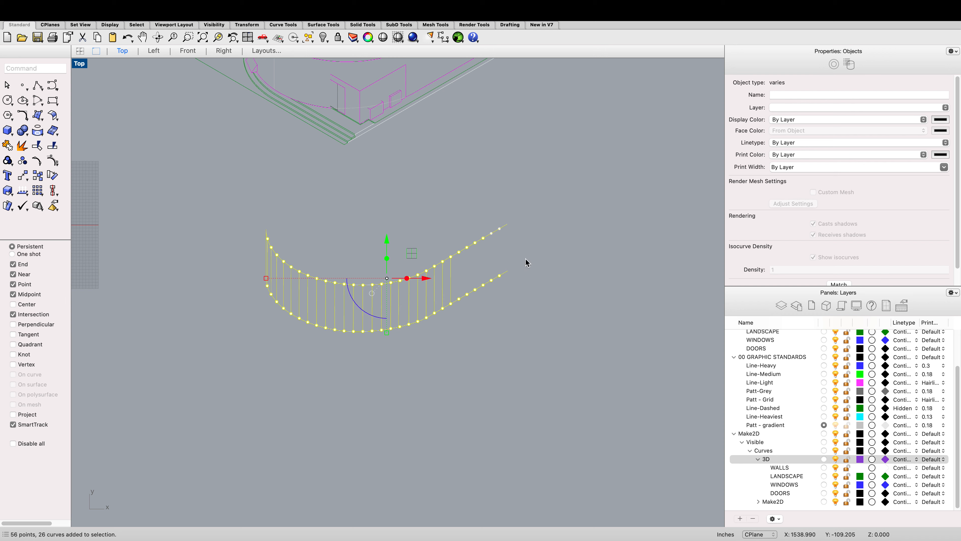
{"action": "left_click_drag", "start_coordinate": [483, 242], "coordinate": [483, 243], "text": "super"}
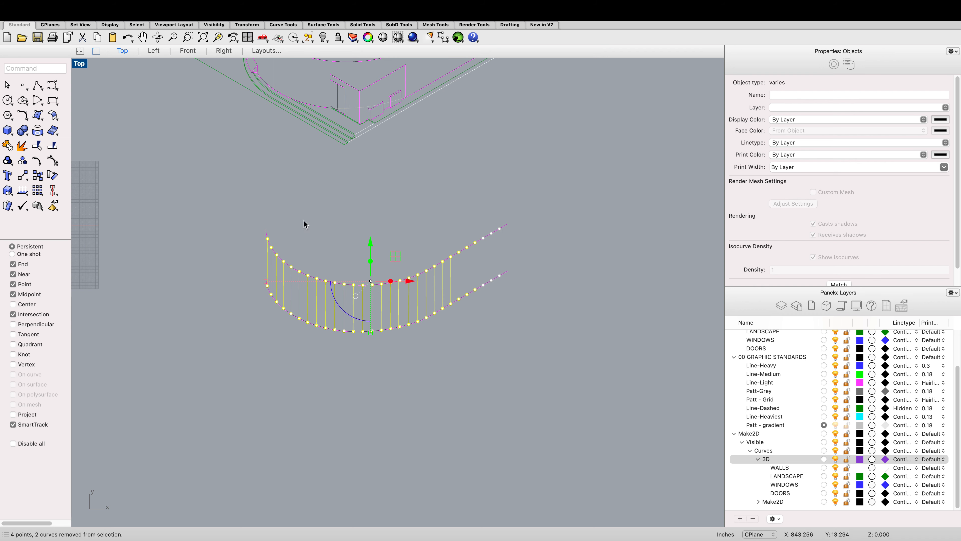
{"action": "type", "text": "copy"}
{"action": "key", "text": "Return"}
{"action": "scroll", "coordinate": [315, 228], "scroll_direction": "down", "scroll_amount": 2}
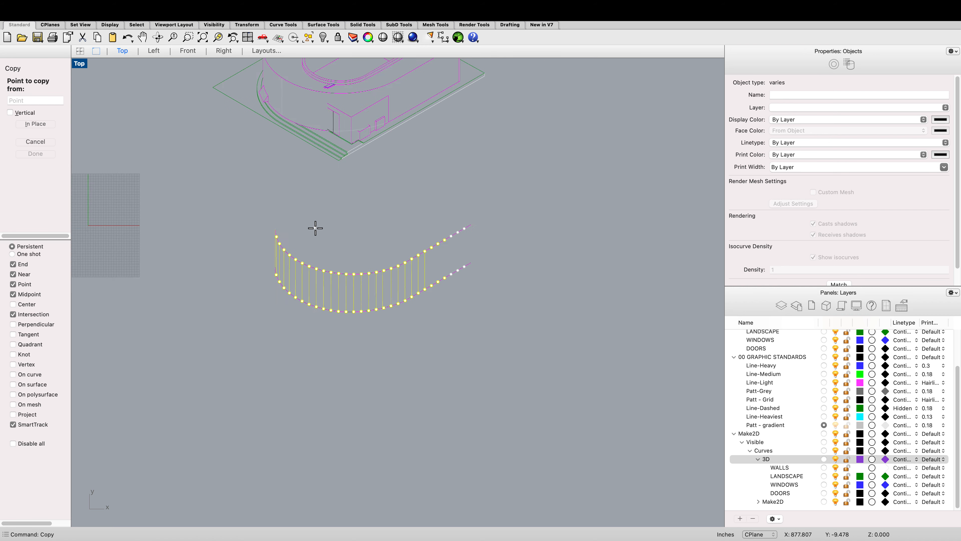
{"action": "scroll", "coordinate": [315, 228], "scroll_direction": "up", "scroll_amount": 5}
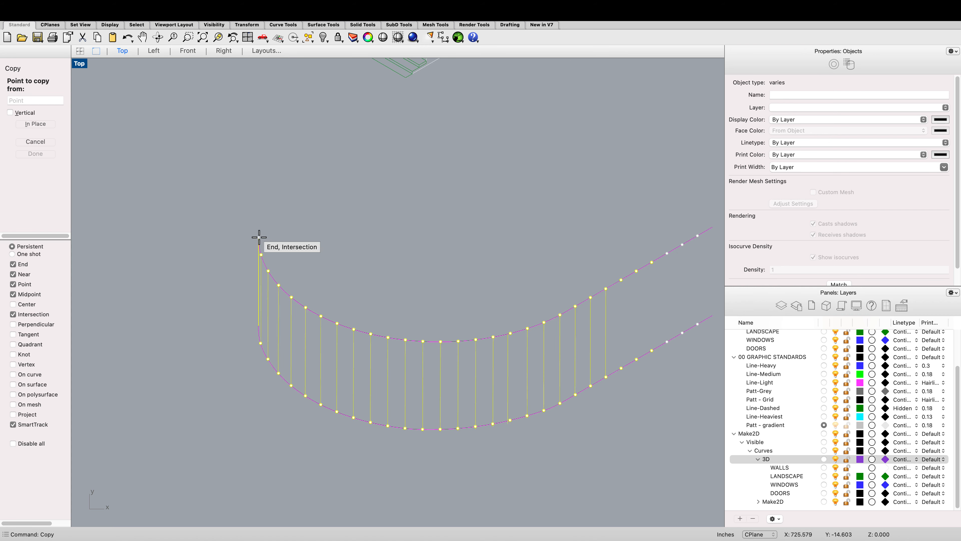
{"action": "left_click", "coordinate": [259, 237]}
{"action": "scroll", "coordinate": [269, 252], "scroll_direction": "down", "scroll_amount": 10}
{"action": "scroll", "coordinate": [262, 147], "scroll_direction": "up", "scroll_amount": 10}
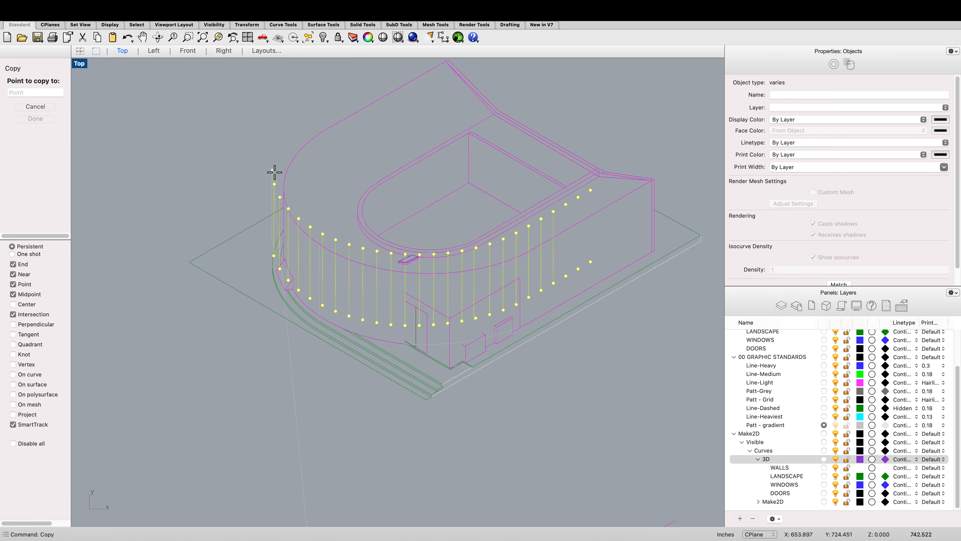
{"action": "left_click", "coordinate": [285, 186]}
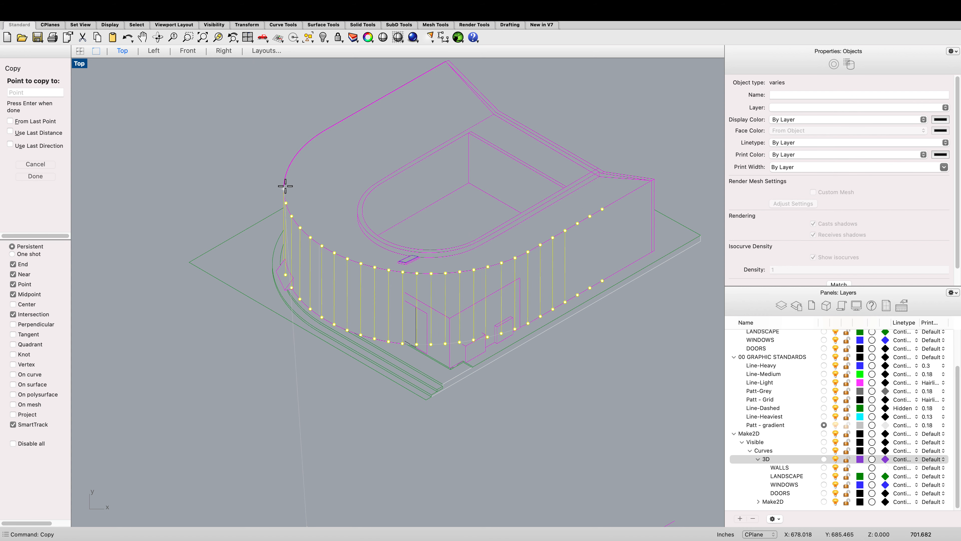
{"action": "scroll", "coordinate": [285, 186], "scroll_direction": "down", "scroll_amount": 8}
{"action": "key", "text": "Return"}
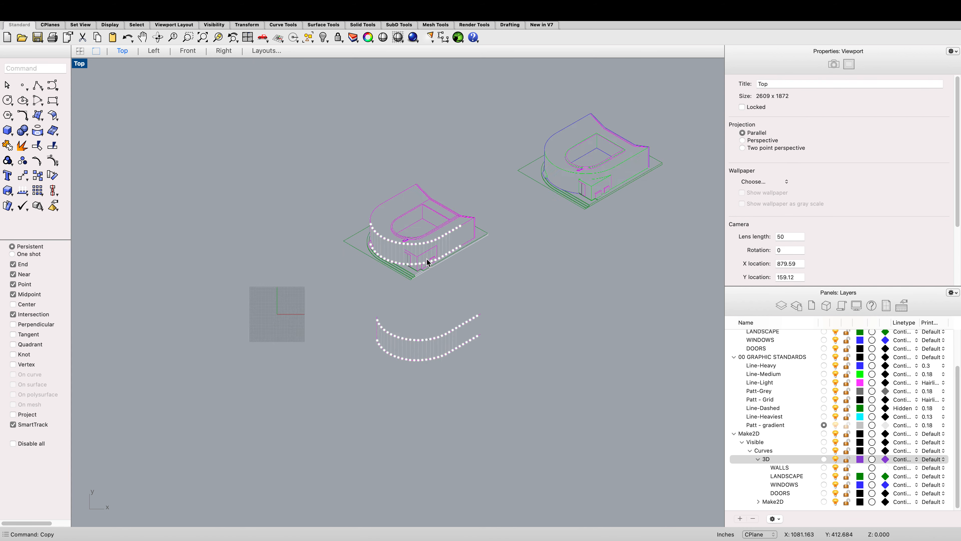
Step: Select all point objects and delete them
{"action": "scroll", "coordinate": [427, 262], "scroll_direction": "up", "scroll_amount": 5}
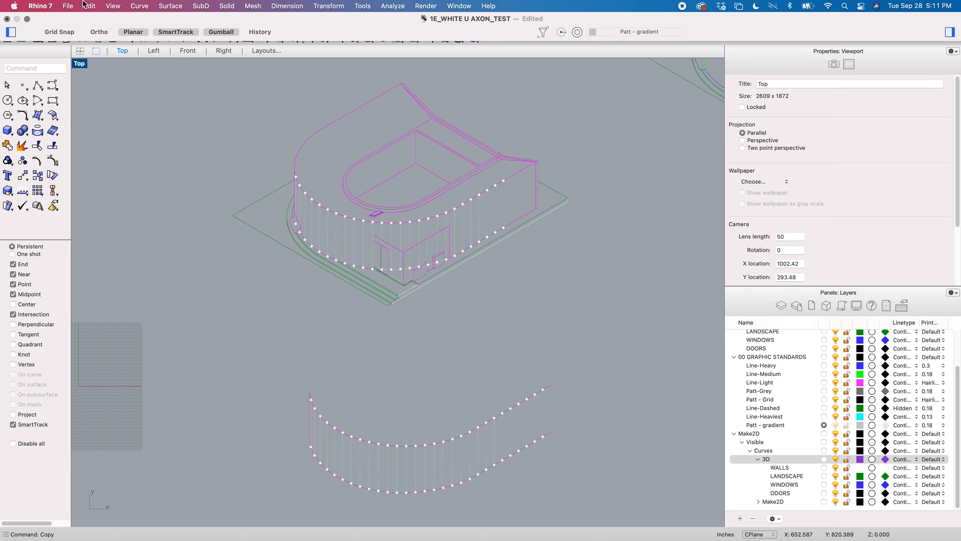
{"action": "left_click", "coordinate": [86, 5]}
{"action": "mouse_move", "coordinate": [151, 125]}
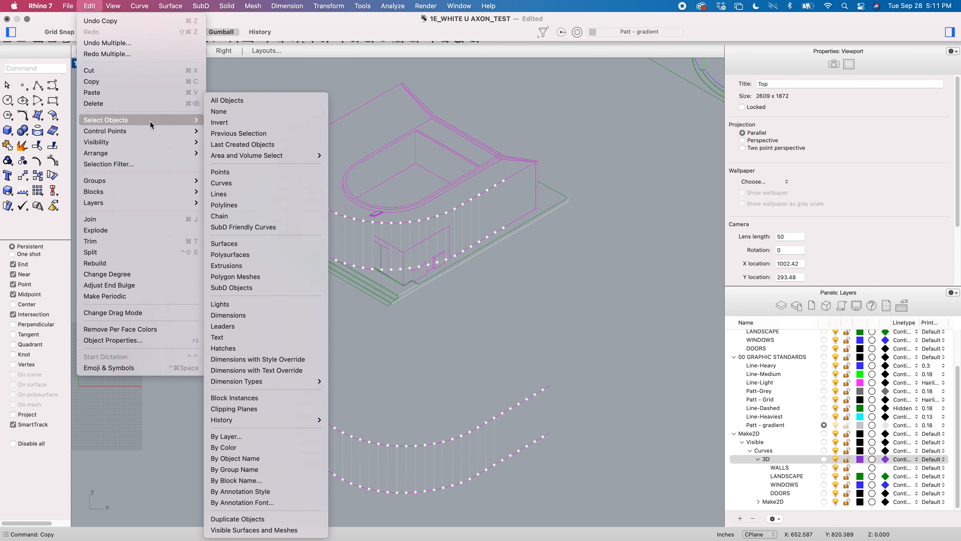
{"action": "left_click", "coordinate": [246, 177]}
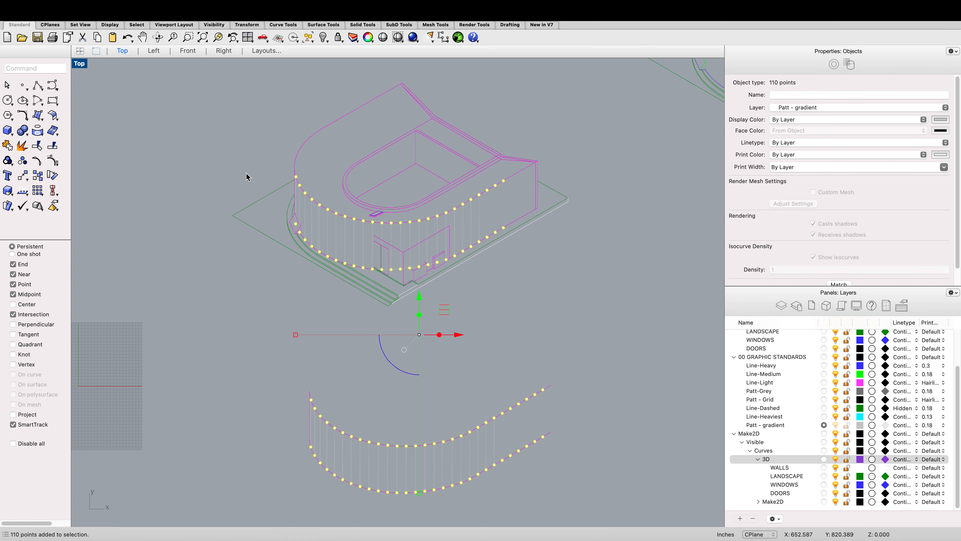
{"action": "key", "text": "Delete"}
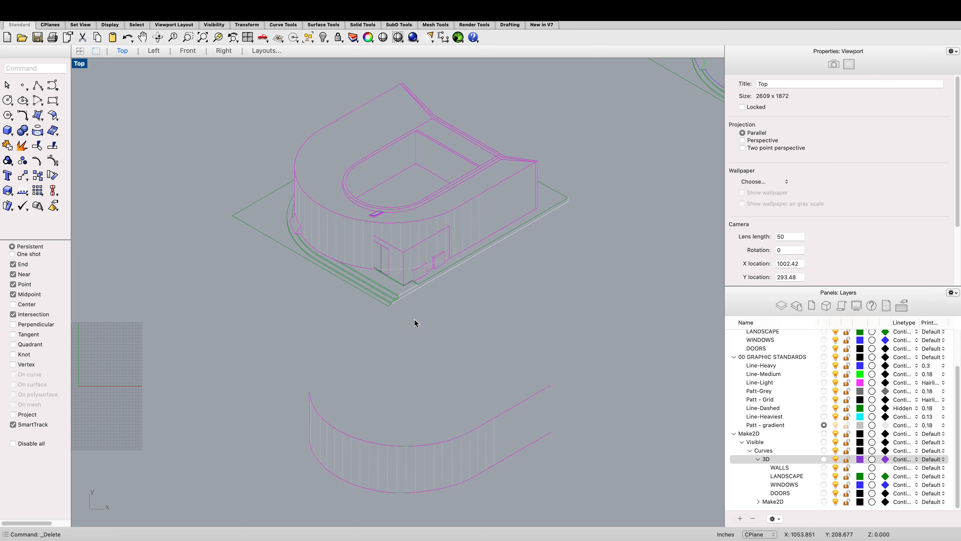
Step: Make Line-Medium the current layer
{"action": "scroll", "coordinate": [408, 285], "scroll_direction": "up", "scroll_amount": 10}
{"action": "scroll", "coordinate": [355, 218], "scroll_direction": "down", "scroll_amount": 5}
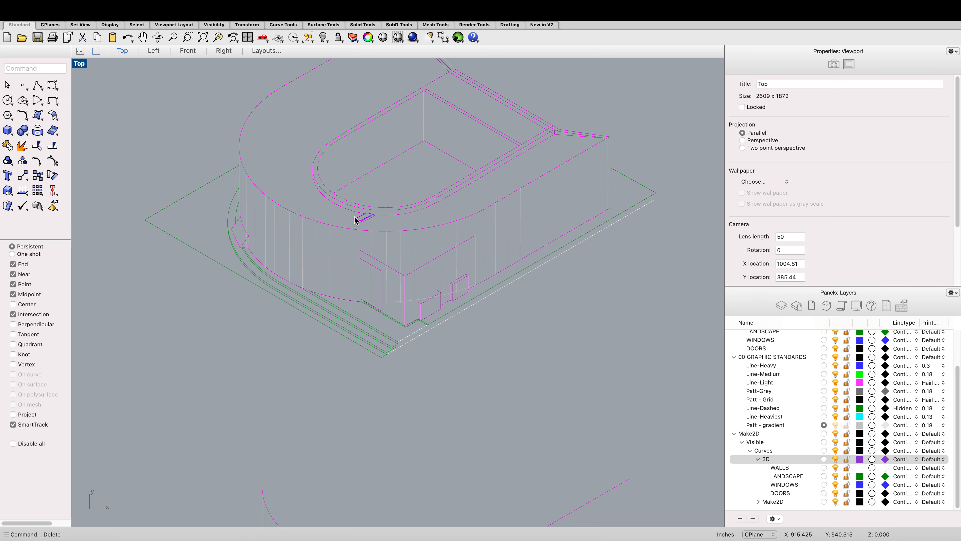
{"action": "scroll", "coordinate": [357, 219], "scroll_direction": "up", "scroll_amount": 3}
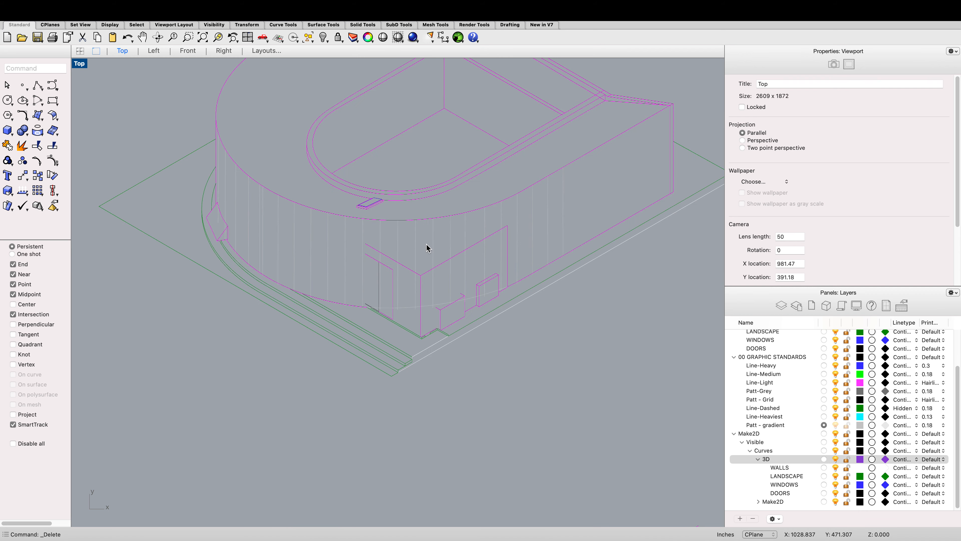
{"action": "key", "text": "Return"}
{"action": "scroll", "coordinate": [421, 232], "scroll_direction": "down", "scroll_amount": 3}
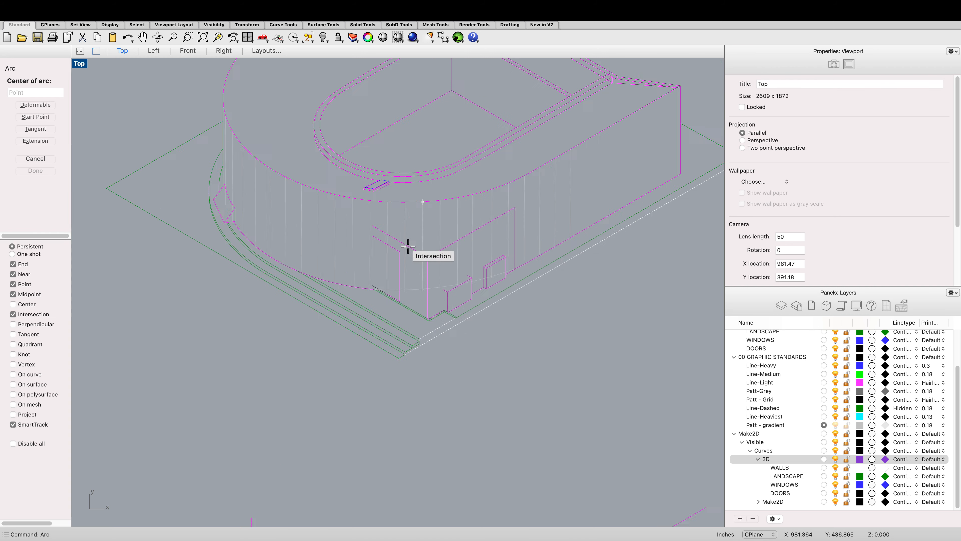
{"action": "scroll", "coordinate": [377, 227], "scroll_direction": "up", "scroll_amount": 5}
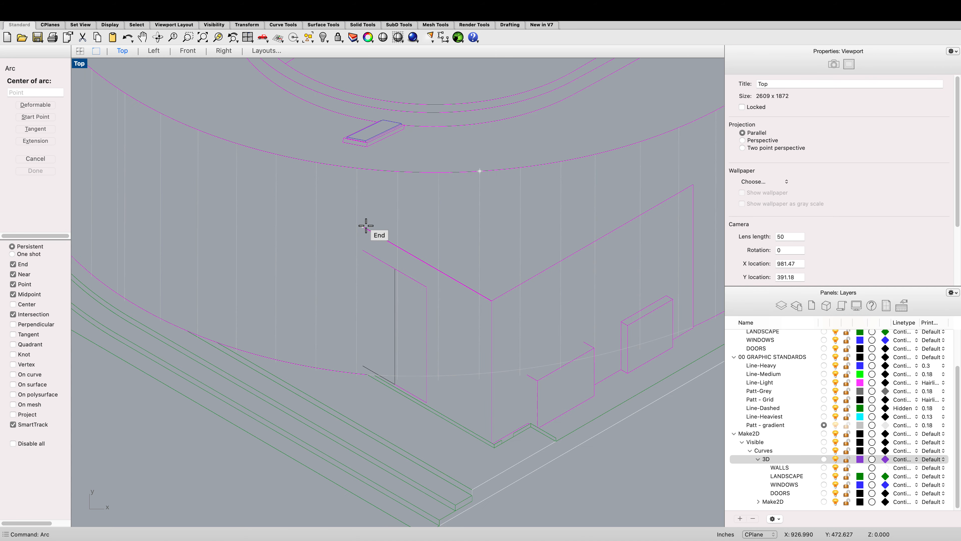
{"action": "scroll", "coordinate": [356, 225], "scroll_direction": "down", "scroll_amount": 2}
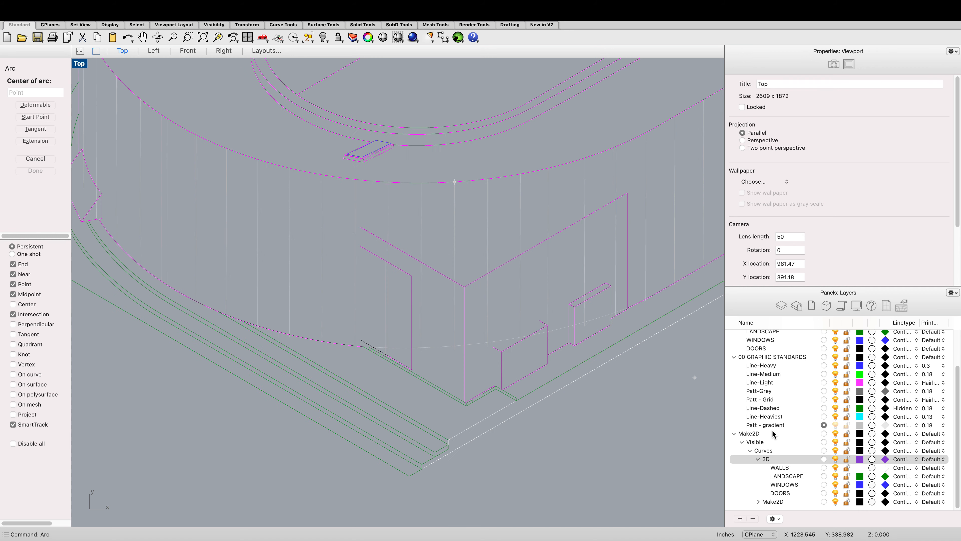
{"action": "left_click", "coordinate": [823, 382]}
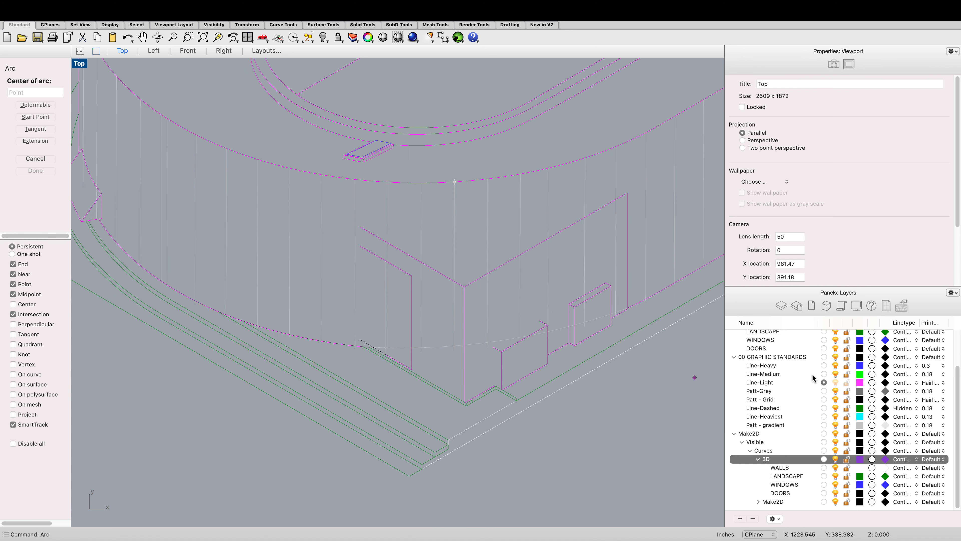
{"action": "left_click", "coordinate": [824, 374]}
{"action": "scroll", "coordinate": [530, 336], "scroll_direction": "down", "scroll_amount": 3}
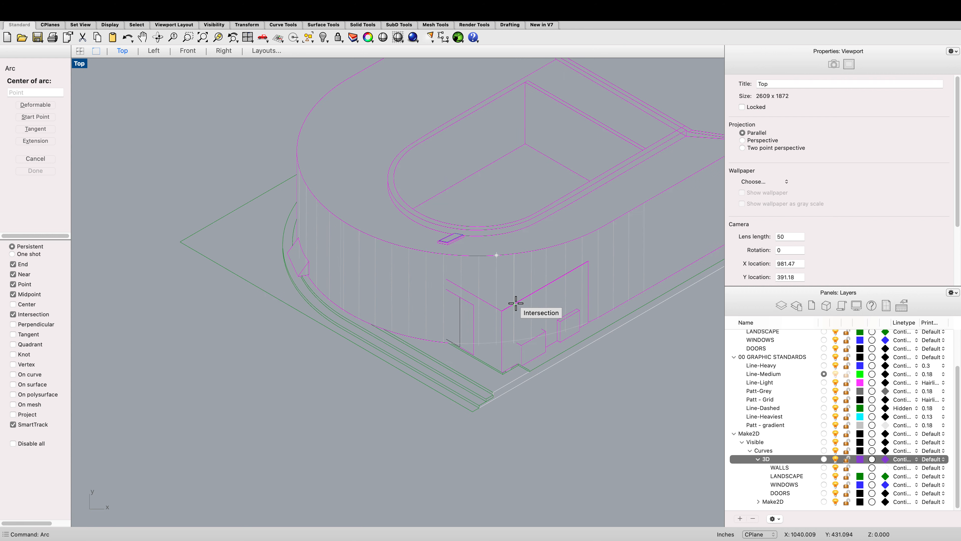
{"action": "type", "text": "ar"}
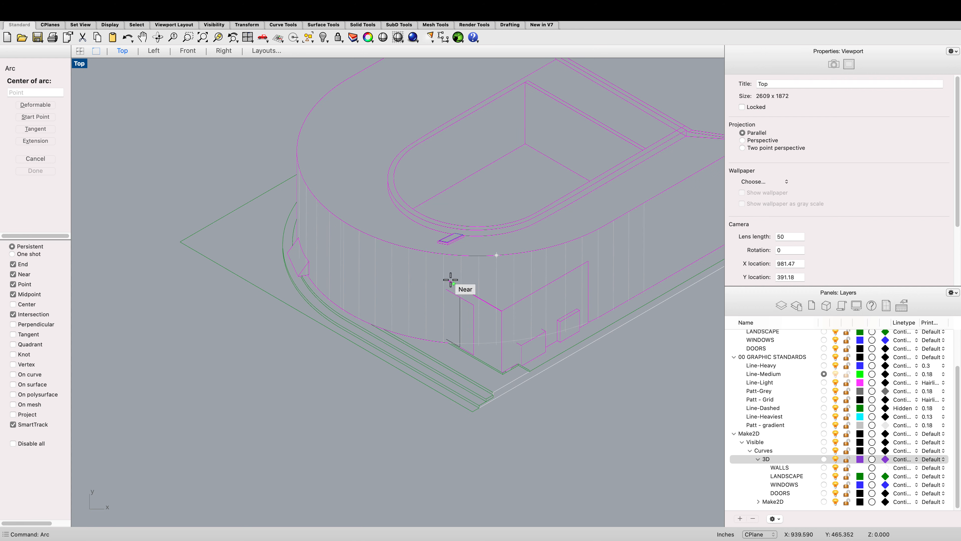
{"action": "left_click", "coordinate": [446, 279]}
{"action": "left_click", "coordinate": [590, 260]}
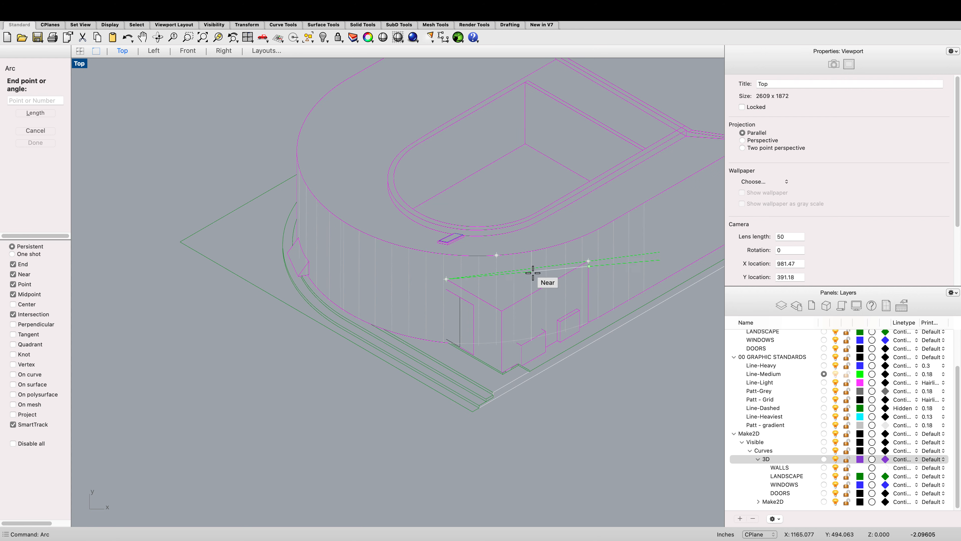
{"action": "scroll", "coordinate": [532, 272], "scroll_direction": "up", "scroll_amount": 2}
{"action": "key", "text": "Escape"}
Step: Draw an arc by start point, end point and a point on the arc across the top of the projecting facade block
{"action": "type", "text": "arc"}
{"action": "key", "text": "Return"}
{"action": "type", "text": "s"}
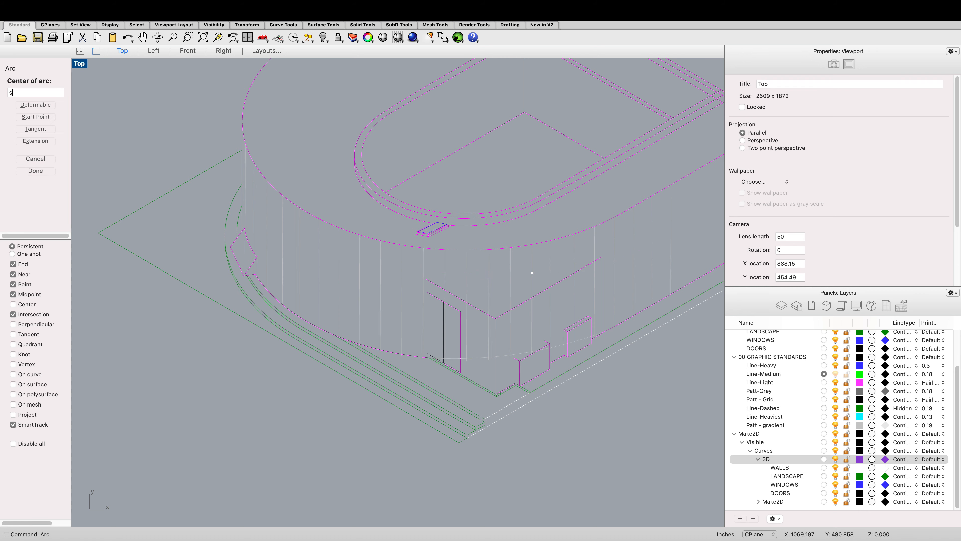
{"action": "key", "text": "Return"}
{"action": "left_click", "coordinate": [429, 279]}
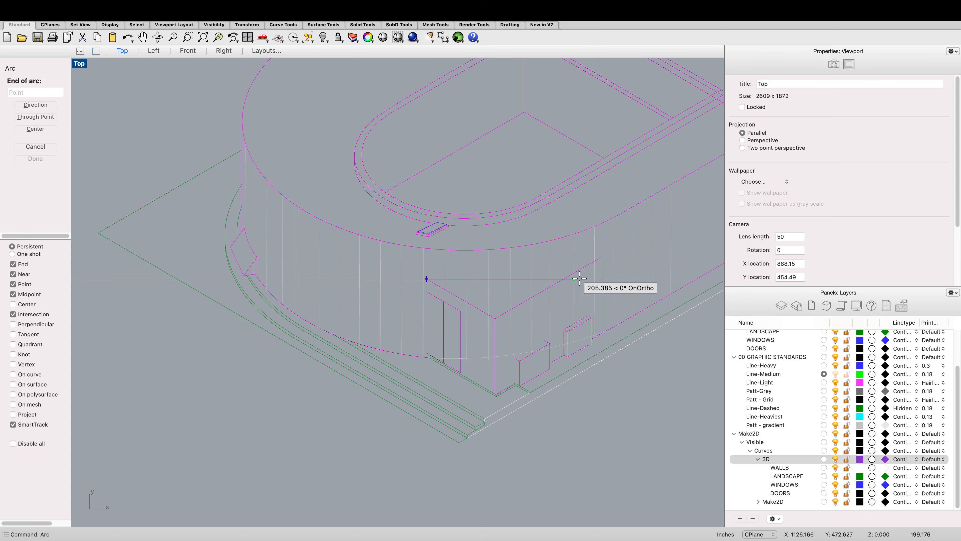
{"action": "left_click", "coordinate": [602, 257]}
{"action": "scroll", "coordinate": [518, 279], "scroll_direction": "up", "scroll_amount": 2}
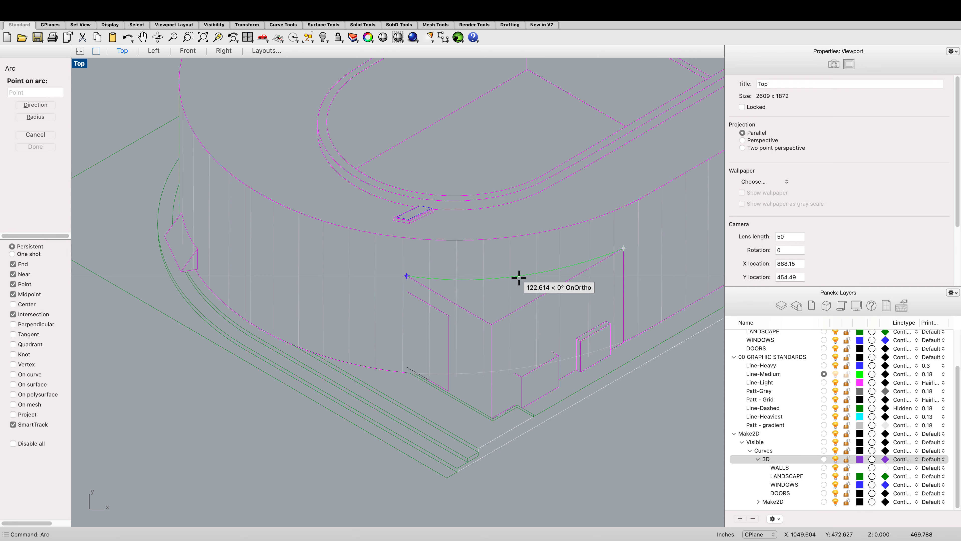
{"action": "left_click", "coordinate": [519, 279]}
Step: Hide the Patt - gradient layer
{"action": "scroll", "coordinate": [537, 284], "scroll_direction": "down", "scroll_amount": 3}
{"action": "scroll", "coordinate": [592, 374], "scroll_direction": "down", "scroll_amount": 3}
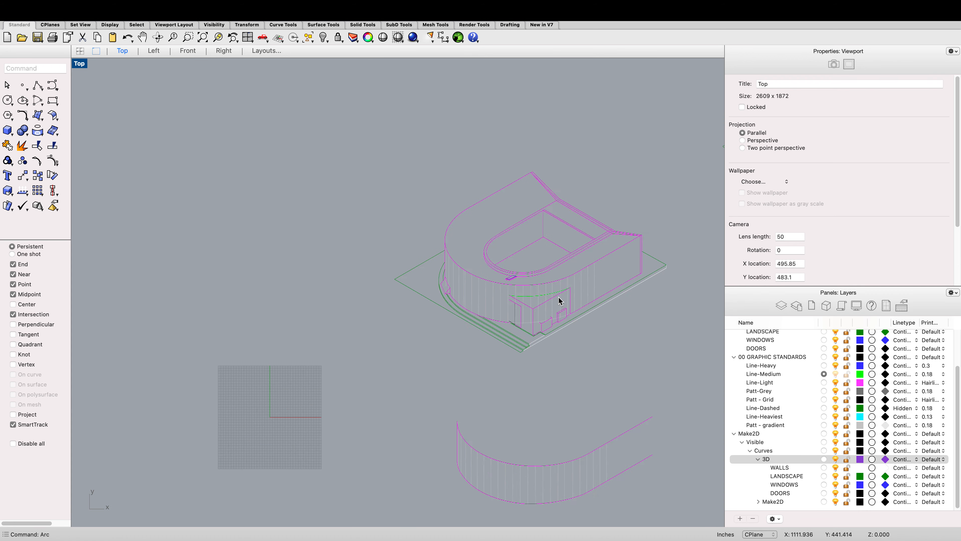
{"action": "left_click", "coordinate": [835, 426]}
{"action": "scroll", "coordinate": [561, 294], "scroll_direction": "up", "scroll_amount": 10}
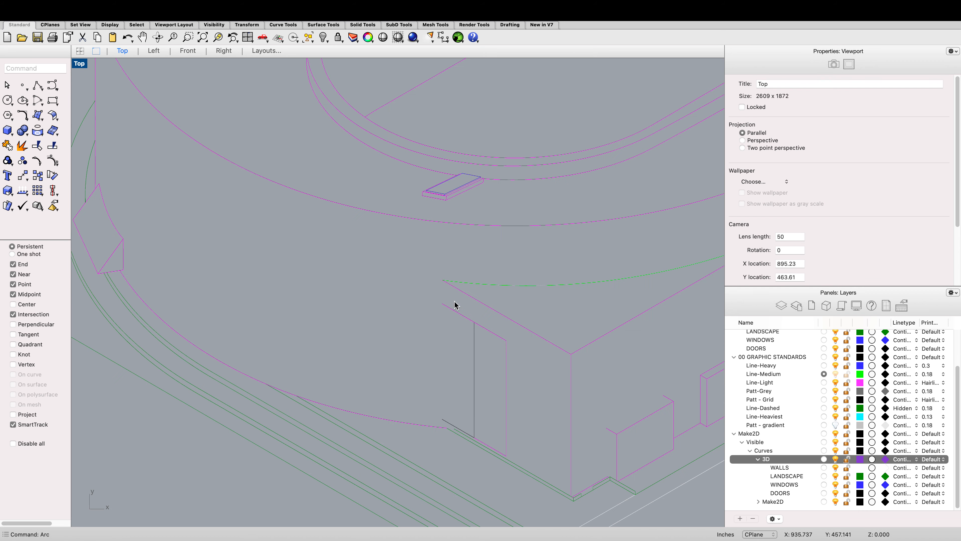
Step: Draw a vertical line from the new arc's left end down to the block's top edge
{"action": "type", "text": "line"}
{"action": "key", "text": "Return"}
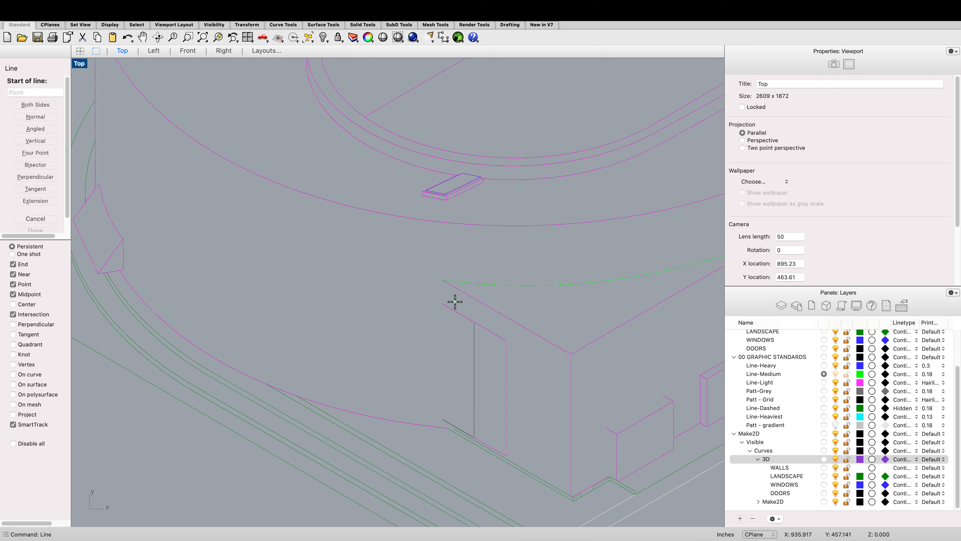
{"action": "left_click", "coordinate": [442, 281]}
{"action": "left_click", "coordinate": [442, 303]}
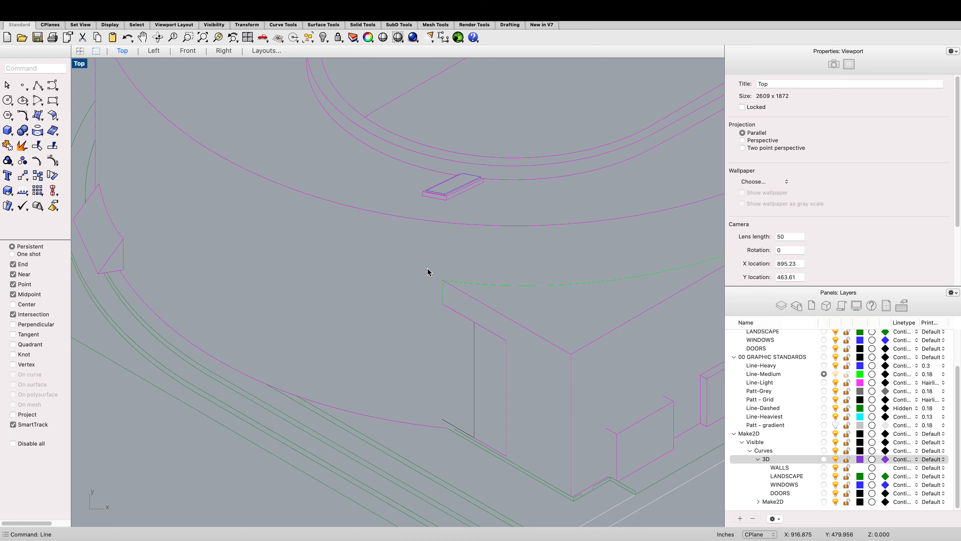
{"action": "scroll", "coordinate": [427, 272], "scroll_direction": "down", "scroll_amount": 5}
{"action": "scroll", "coordinate": [437, 324], "scroll_direction": "up", "scroll_amount": 5}
Step: Draw a short vertical line closing the gap at the base of the facade's corner
{"action": "key", "text": "Return"}
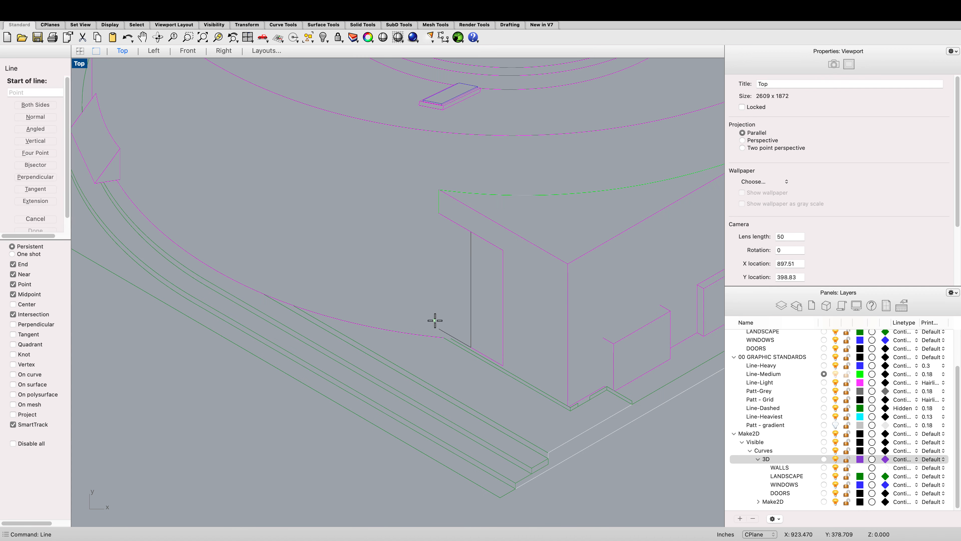
{"action": "scroll", "coordinate": [458, 325], "scroll_direction": "up", "scroll_amount": 5}
{"action": "left_click", "coordinate": [416, 346]}
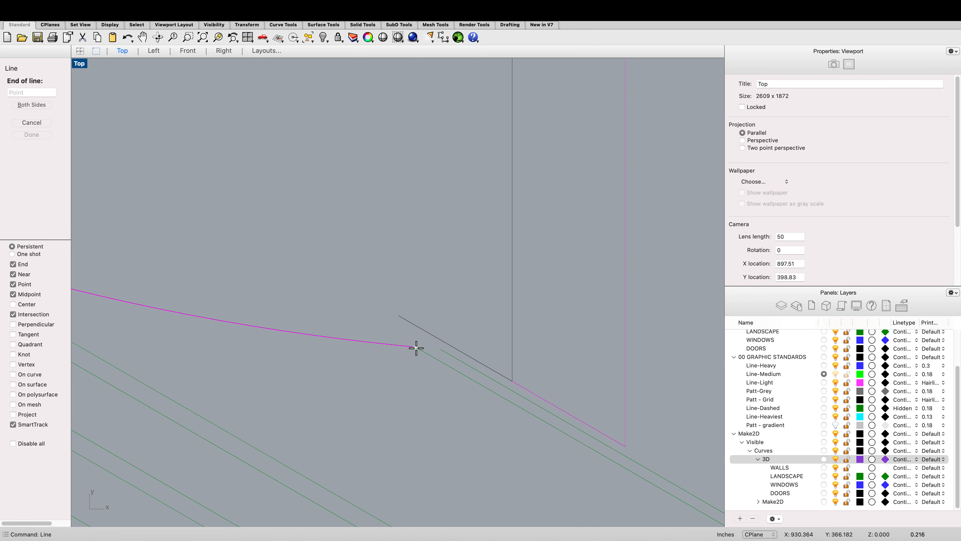
{"action": "left_click", "coordinate": [416, 327]}
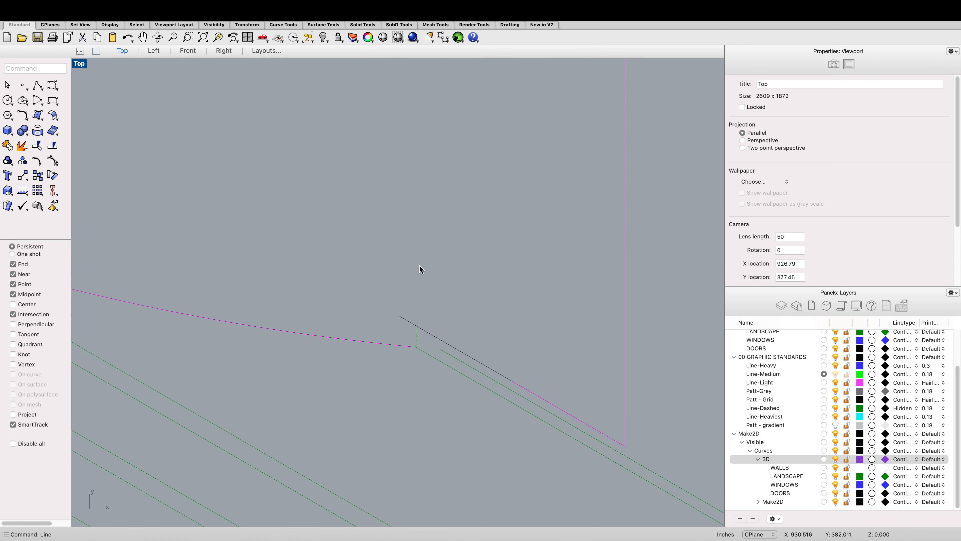
{"action": "scroll", "coordinate": [431, 327], "scroll_direction": "down", "scroll_amount": 5}
{"action": "scroll", "coordinate": [430, 328], "scroll_direction": "down", "scroll_amount": 5}
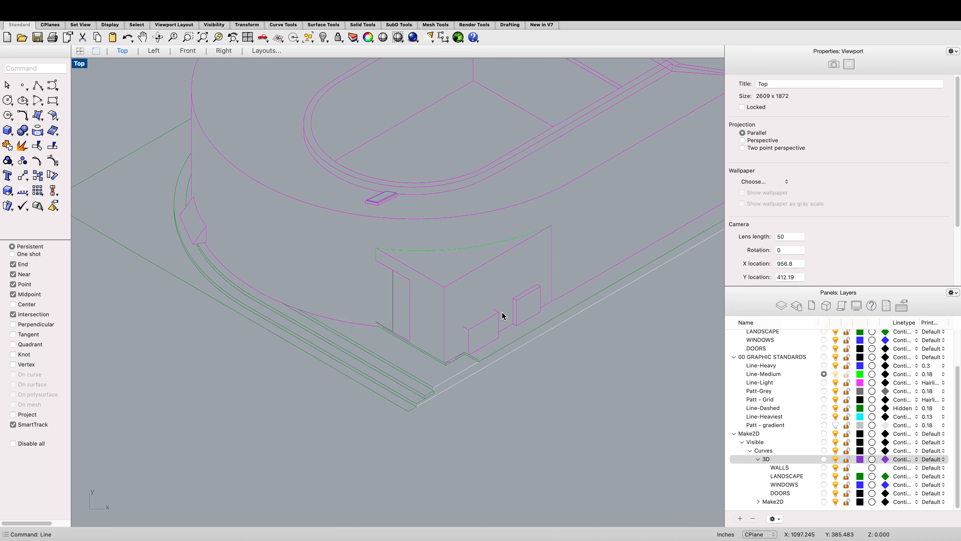
Step: Draw a short sloping line on the block's front face near its lower corner
{"action": "key", "text": "Return"}
{"action": "scroll", "coordinate": [500, 313], "scroll_direction": "up", "scroll_amount": 5}
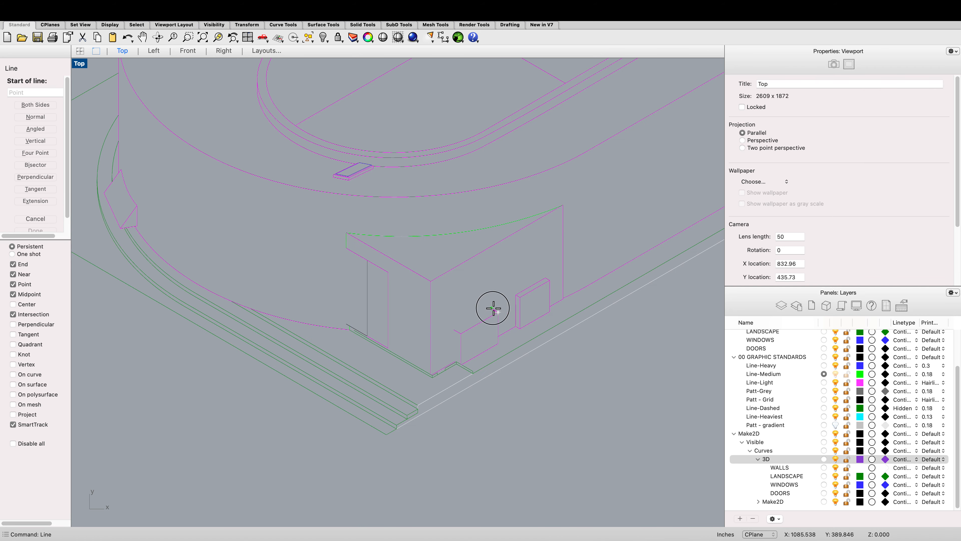
{"action": "left_click", "coordinate": [491, 308]}
{"action": "left_click", "coordinate": [457, 328]}
{"action": "scroll", "coordinate": [454, 352], "scroll_direction": "down", "scroll_amount": 5}
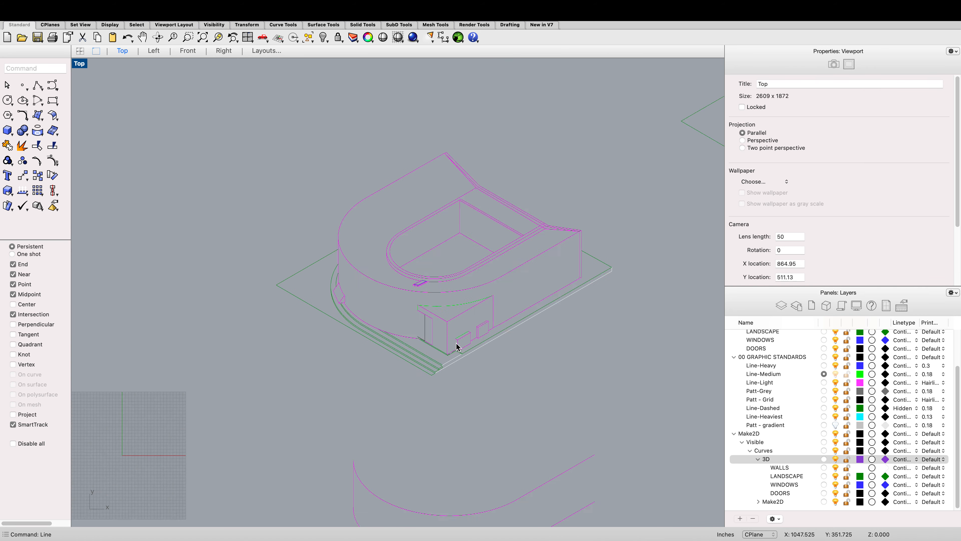
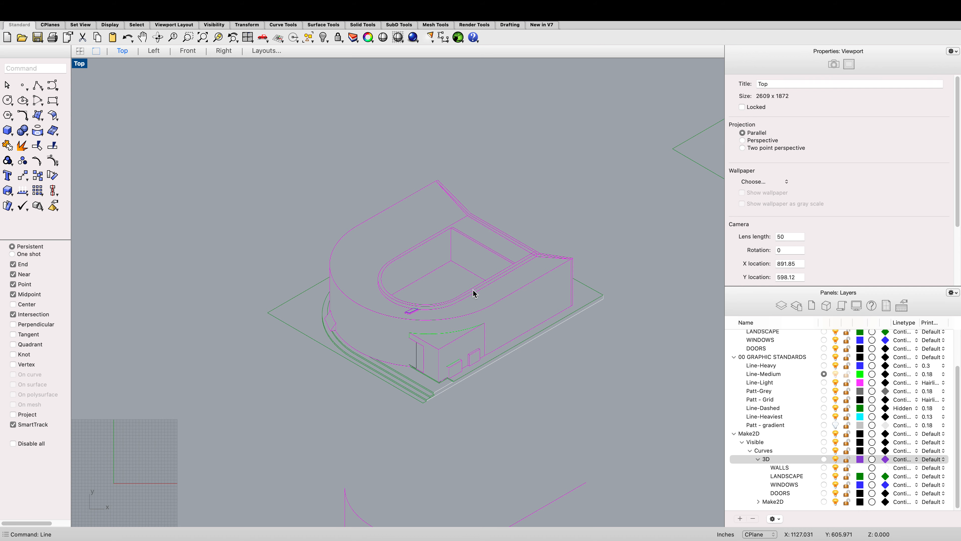
Step: Save the isometric drawing file
{"action": "scroll", "coordinate": [395, 309], "scroll_direction": "up", "scroll_amount": 6}
{"action": "scroll", "coordinate": [394, 309], "scroll_direction": "down", "scroll_amount": 10}
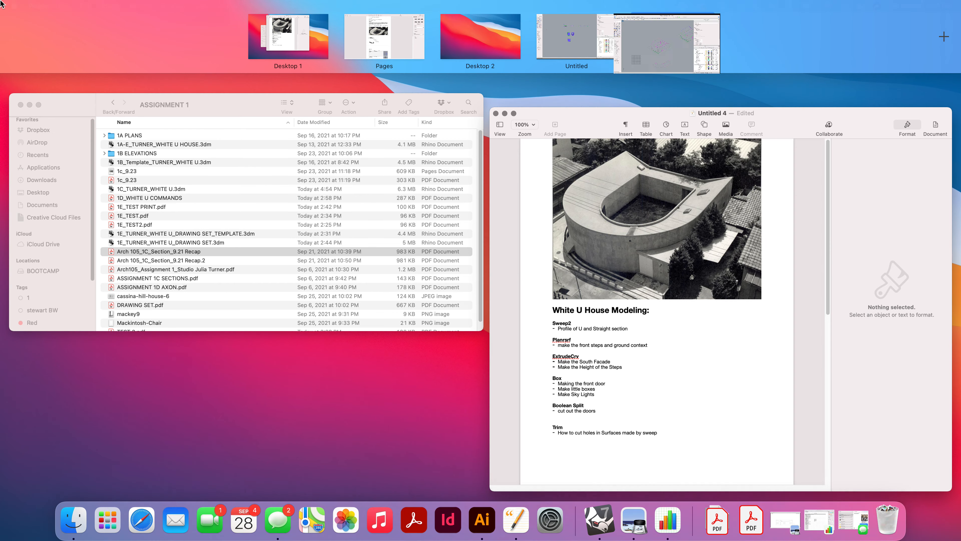
{"action": "mouse_move", "coordinate": [65, 2]}
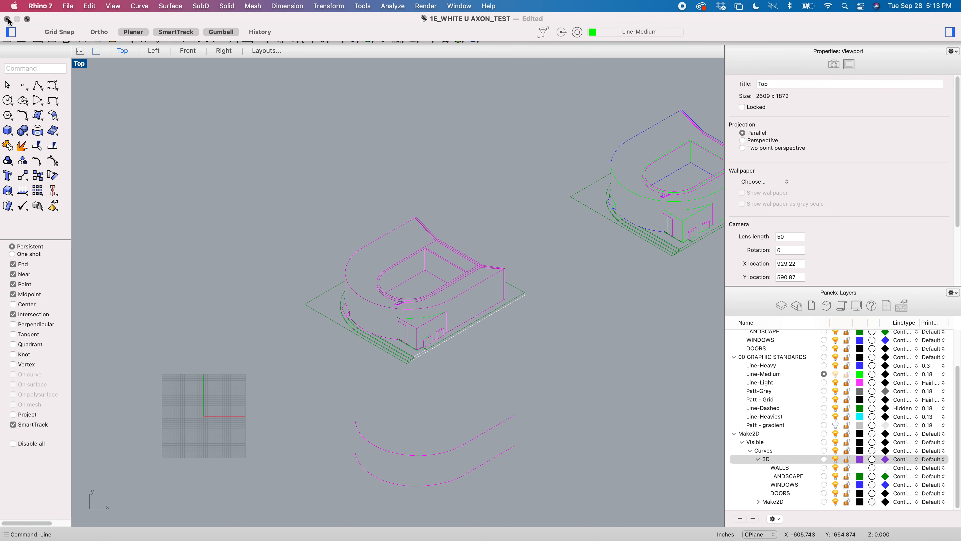
{"action": "key", "text": "super+s"}
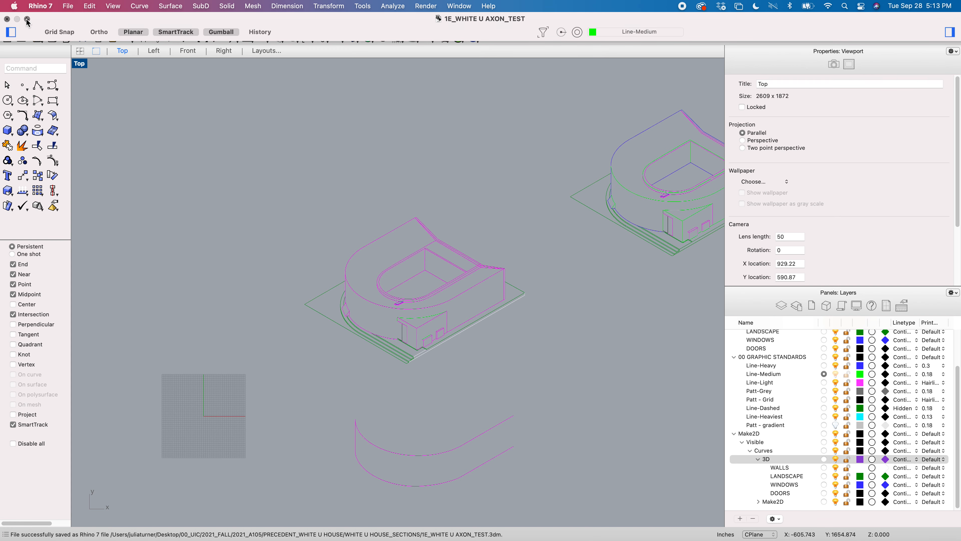
Step: Open the 1E_TURNER_WHITE U_DRAWING SET_TEMPLATE.3dm file from the ASSIGNMENT 1 folder and maximize its window
{"action": "left_click", "coordinate": [26, 19]}
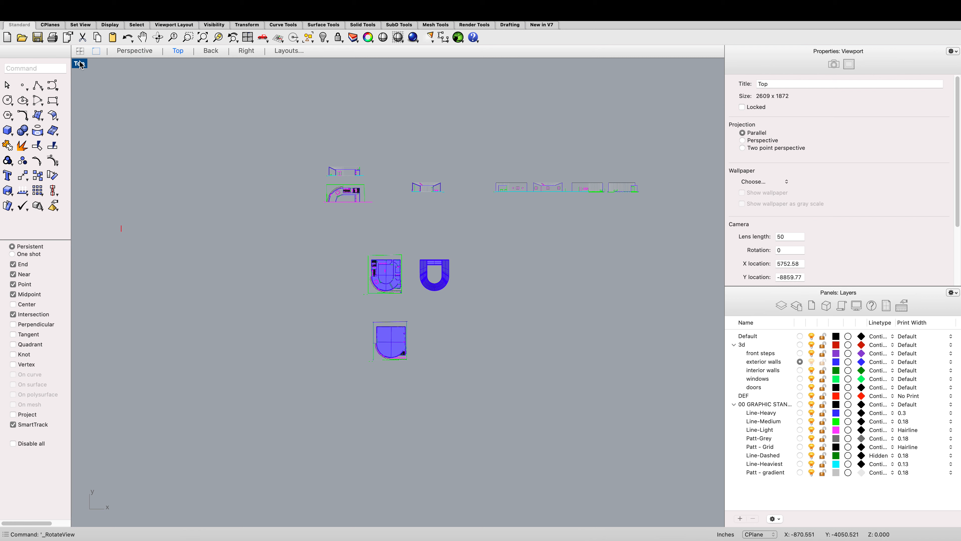
{"action": "key", "text": "ctrl+Left"}
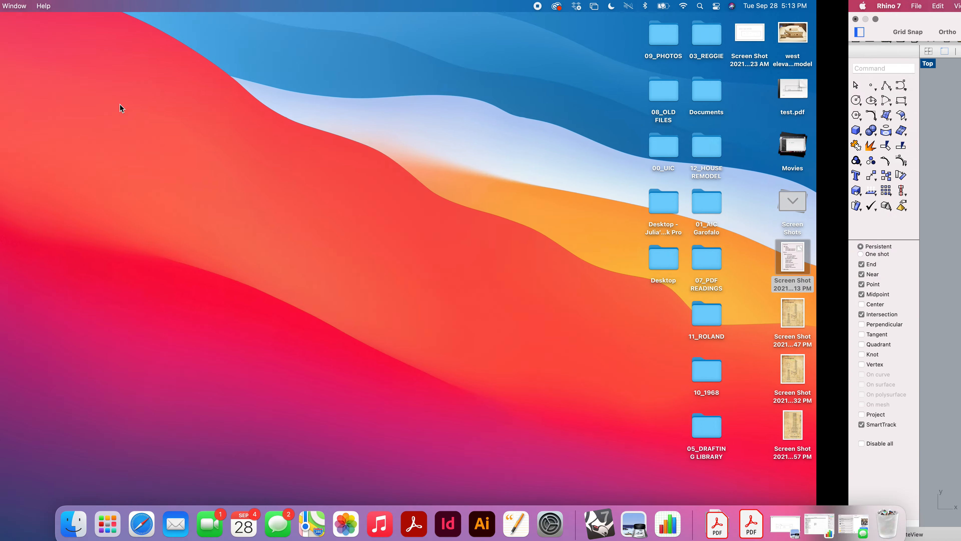
{"action": "key", "text": "ctrl+Right"}
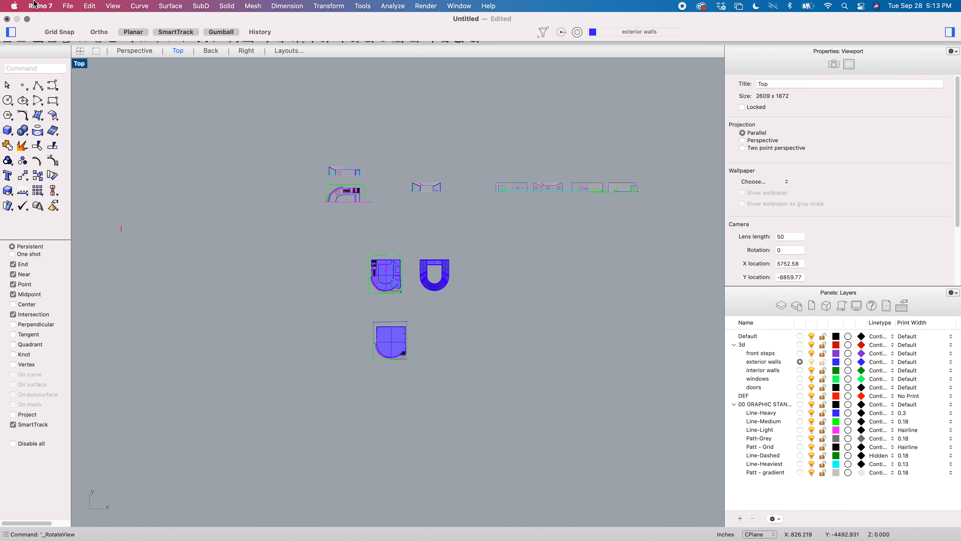
{"action": "key", "text": "ctrl+Up"}
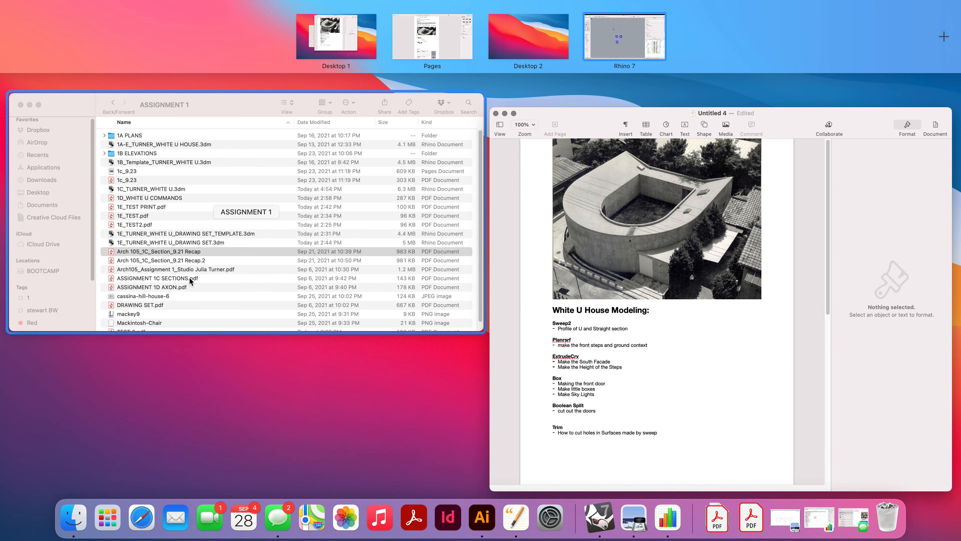
{"action": "left_click", "coordinate": [193, 240]}
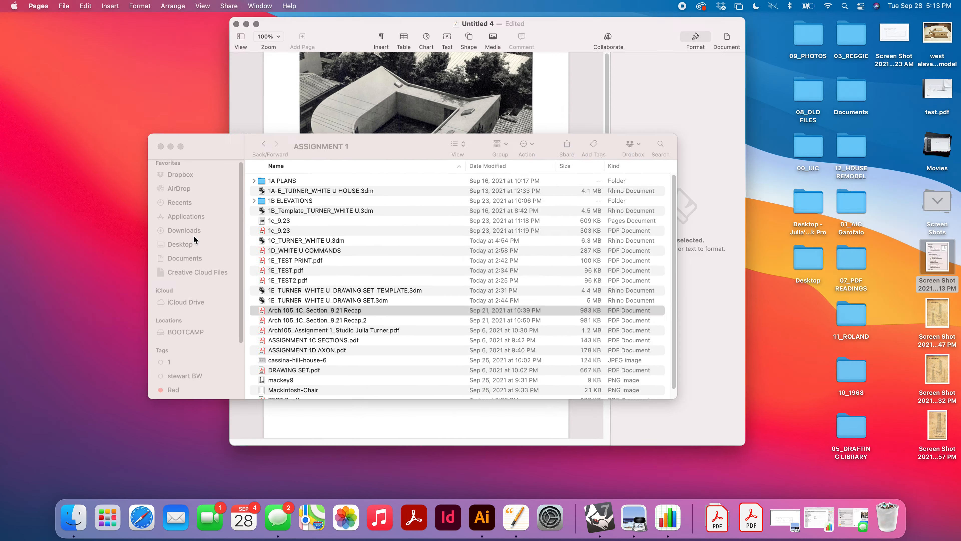
{"action": "double_click", "coordinate": [318, 292]}
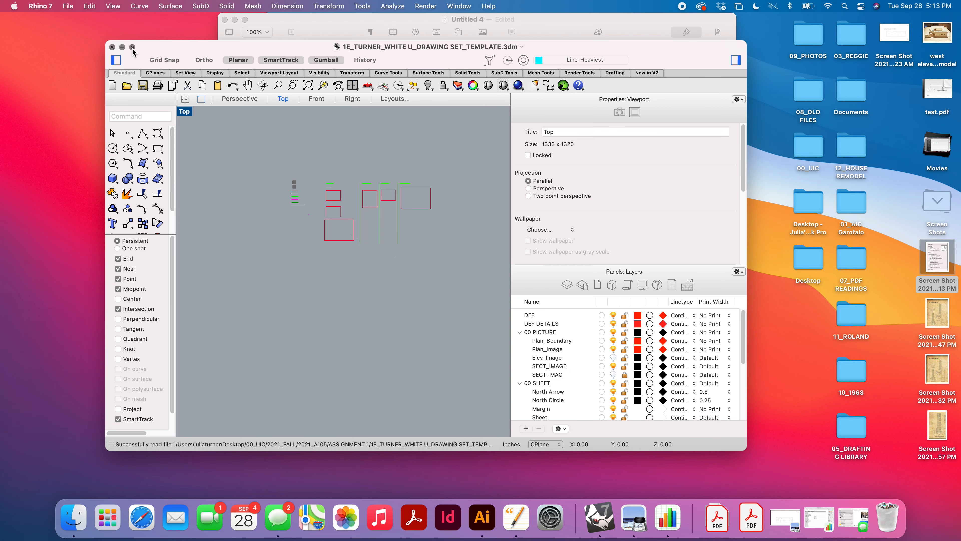
{"action": "left_click", "coordinate": [132, 47]}
Step: Open the 1E_Drawing Set layout from the layouts list
{"action": "scroll", "coordinate": [410, 162], "scroll_direction": "up", "scroll_amount": 5}
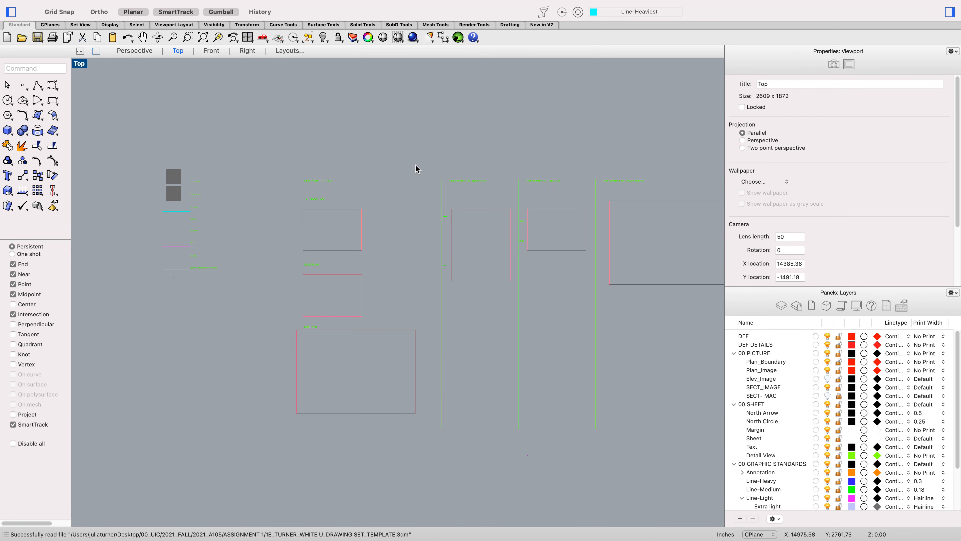
{"action": "scroll", "coordinate": [346, 219], "scroll_direction": "up", "scroll_amount": 5}
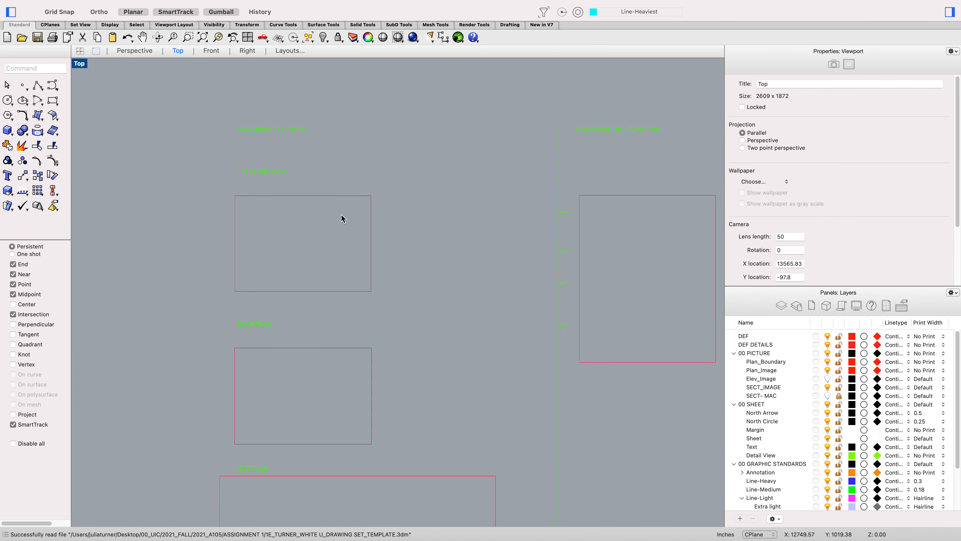
{"action": "scroll", "coordinate": [290, 241], "scroll_direction": "down", "scroll_amount": 5}
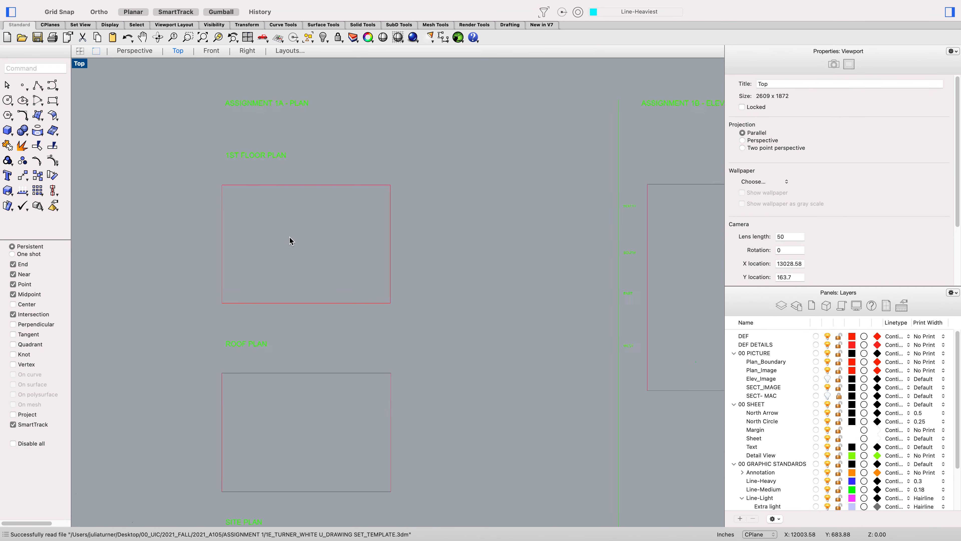
{"action": "scroll", "coordinate": [299, 418], "scroll_direction": "down", "scroll_amount": 5}
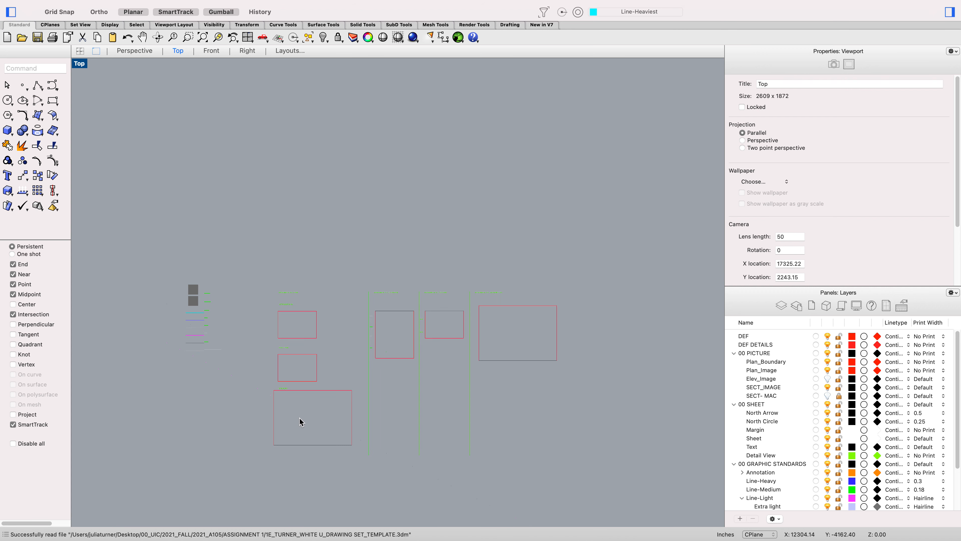
{"action": "left_click", "coordinate": [884, 308]}
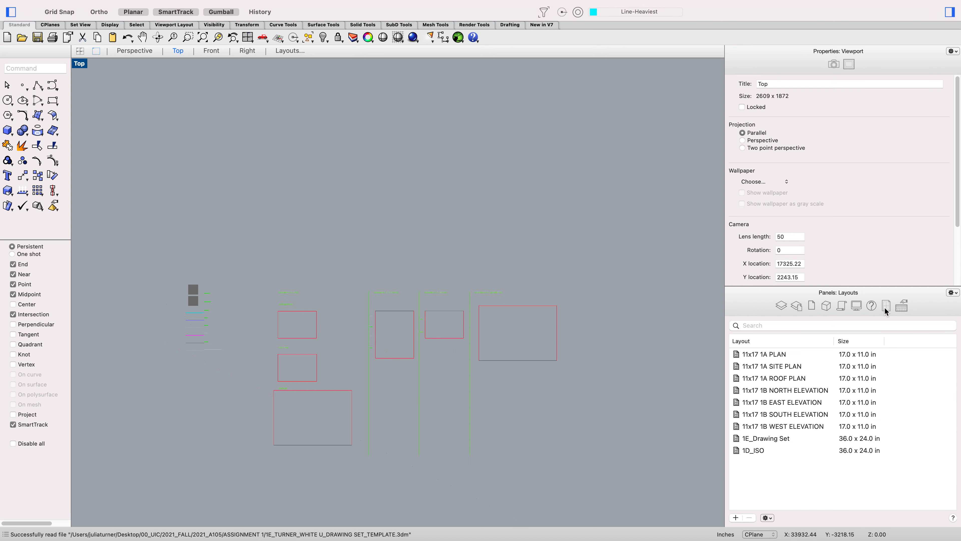
{"action": "double_click", "coordinate": [762, 437]}
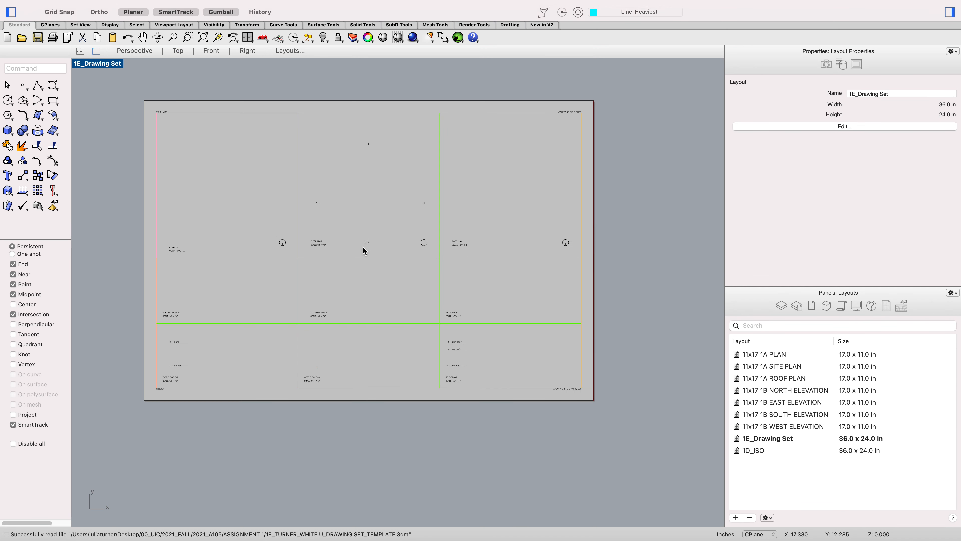
Step: Ungroup the B section mark near the top of the floor plan
{"action": "scroll", "coordinate": [393, 216], "scroll_direction": "down", "scroll_amount": 3}
{"action": "scroll", "coordinate": [394, 230], "scroll_direction": "up", "scroll_amount": 10}
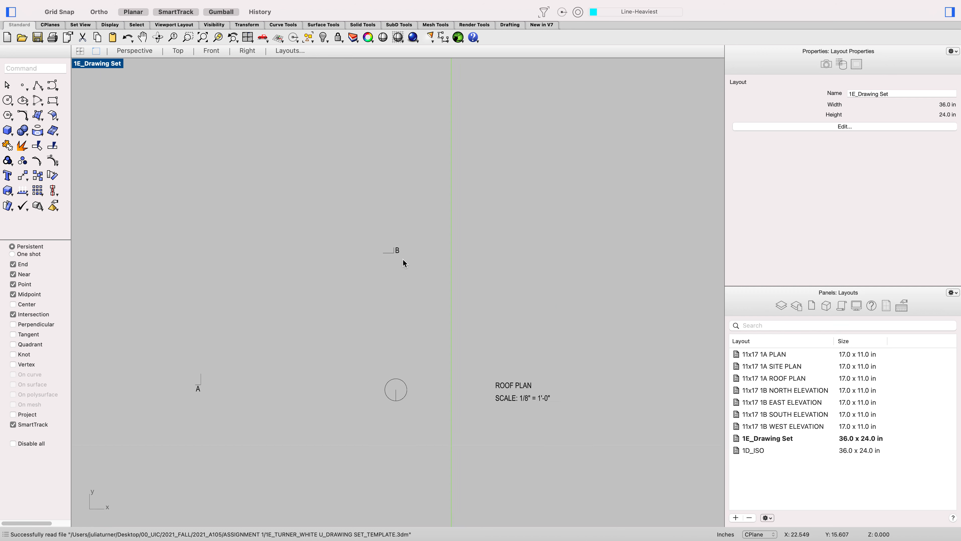
{"action": "scroll", "coordinate": [403, 262], "scroll_direction": "down", "scroll_amount": 2}
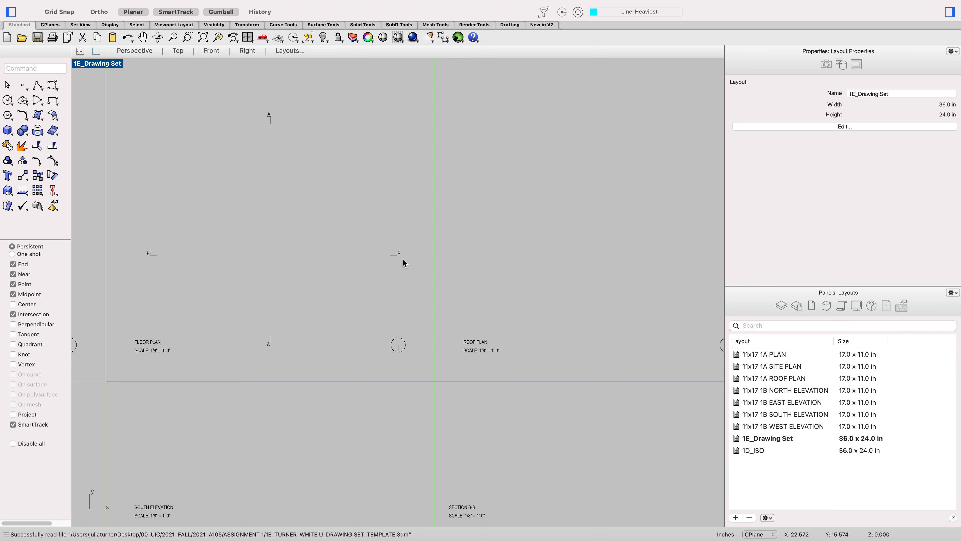
{"action": "scroll", "coordinate": [403, 260], "scroll_direction": "up", "scroll_amount": 6}
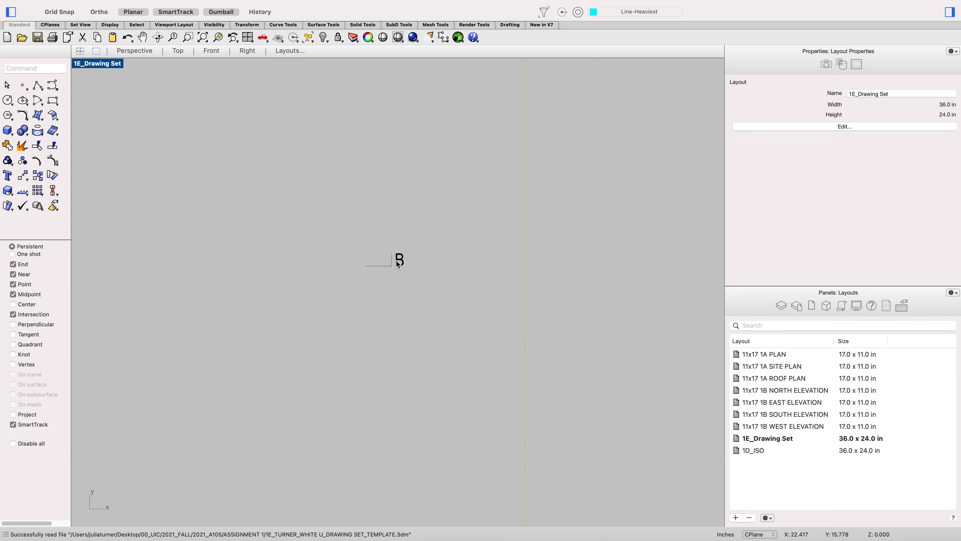
{"action": "left_click", "coordinate": [387, 265]}
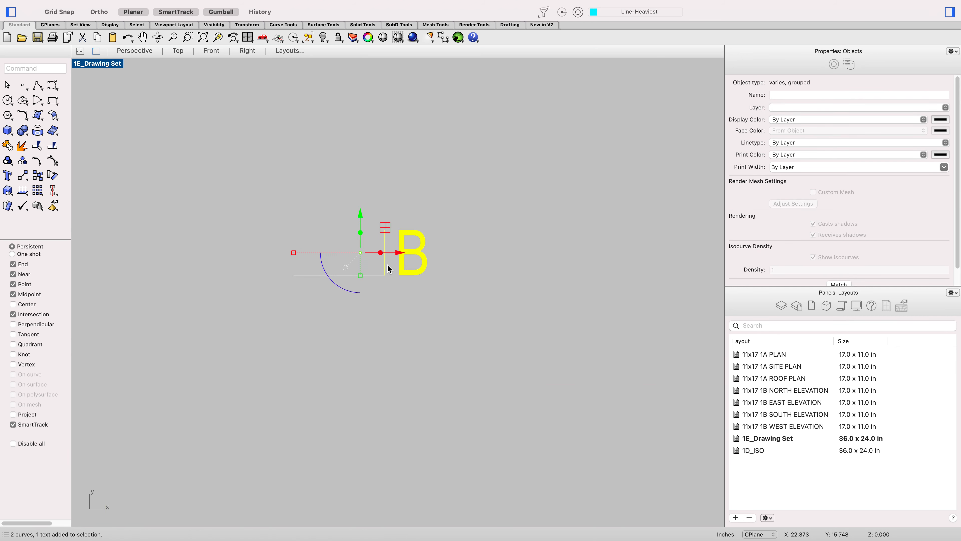
{"action": "scroll", "coordinate": [392, 269], "scroll_direction": "down", "scroll_amount": 4}
{"action": "scroll", "coordinate": [382, 266], "scroll_direction": "up", "scroll_amount": 1}
{"action": "type", "text": "ungroup"}
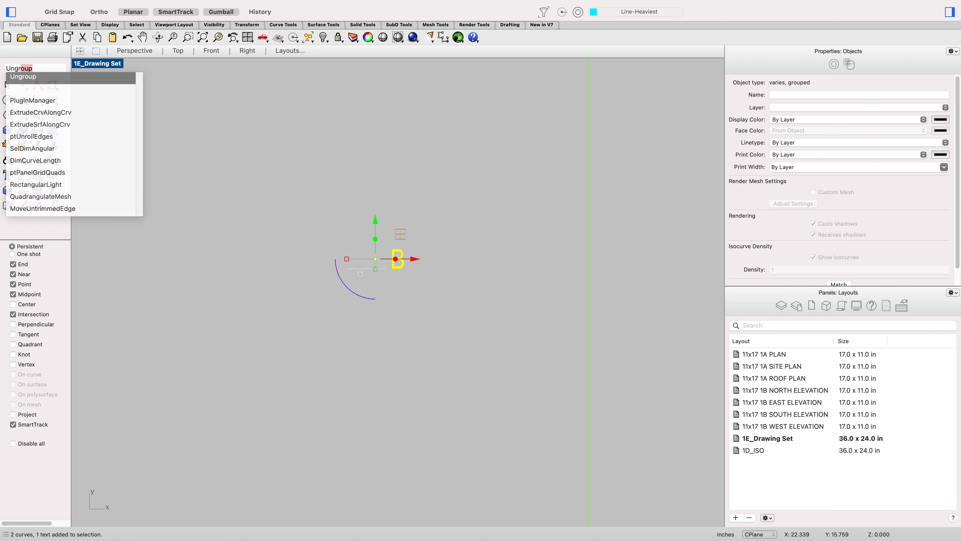
{"action": "key", "text": "Return"}
{"action": "left_click", "coordinate": [404, 183]}
Step: Move the section mark's horizontal line from the bottom of its vertical tick up to the tick's top end
{"action": "scroll", "coordinate": [382, 267], "scroll_direction": "up", "scroll_amount": 2}
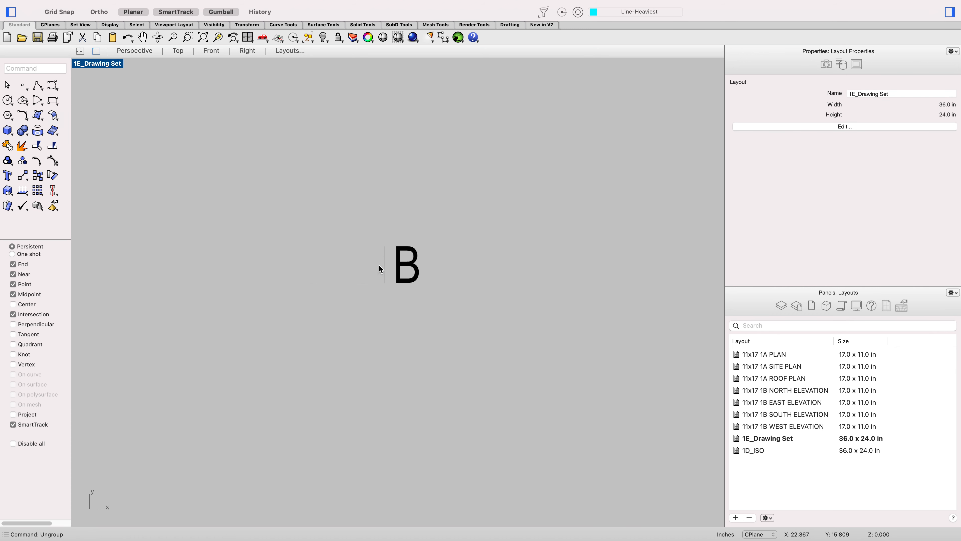
{"action": "left_click", "coordinate": [373, 283]}
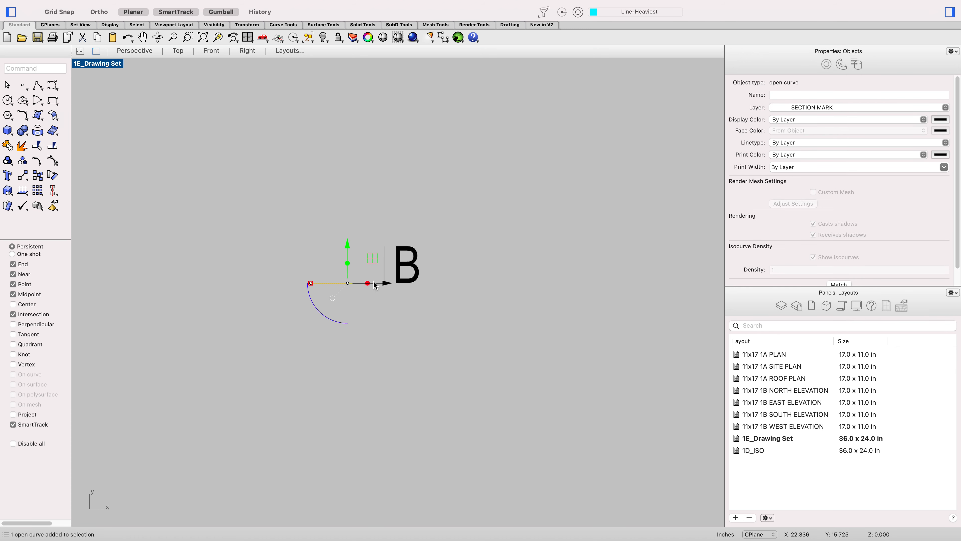
{"action": "left_click", "coordinate": [385, 272]}
{"action": "scroll", "coordinate": [358, 281], "scroll_direction": "up", "scroll_amount": 2}
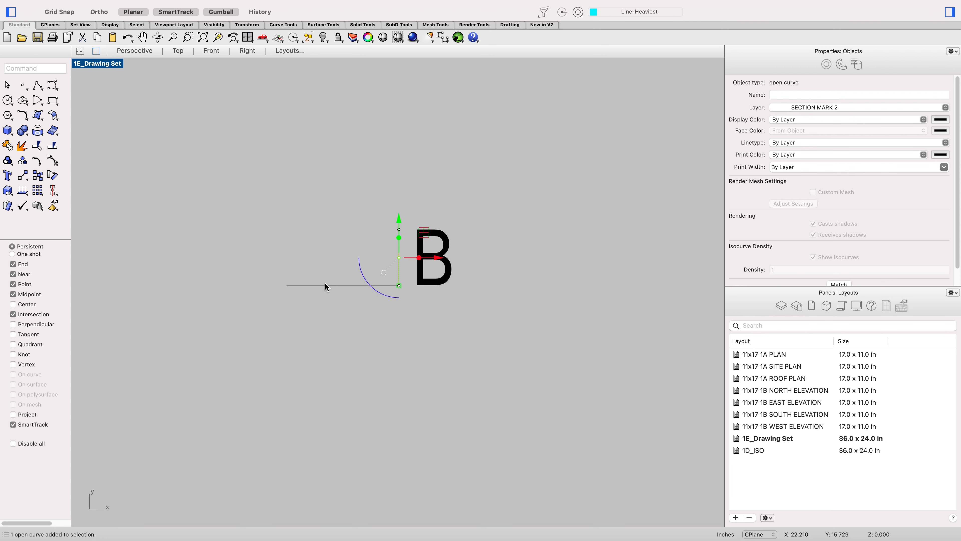
{"action": "left_click", "coordinate": [326, 286]}
{"action": "type", "text": "move"}
{"action": "key", "text": "Return"}
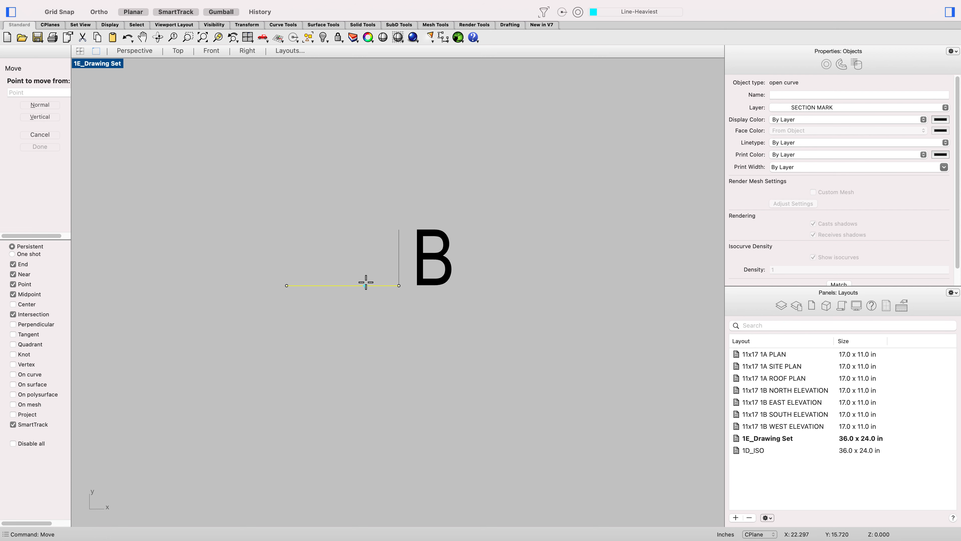
{"action": "left_click", "coordinate": [398, 286]}
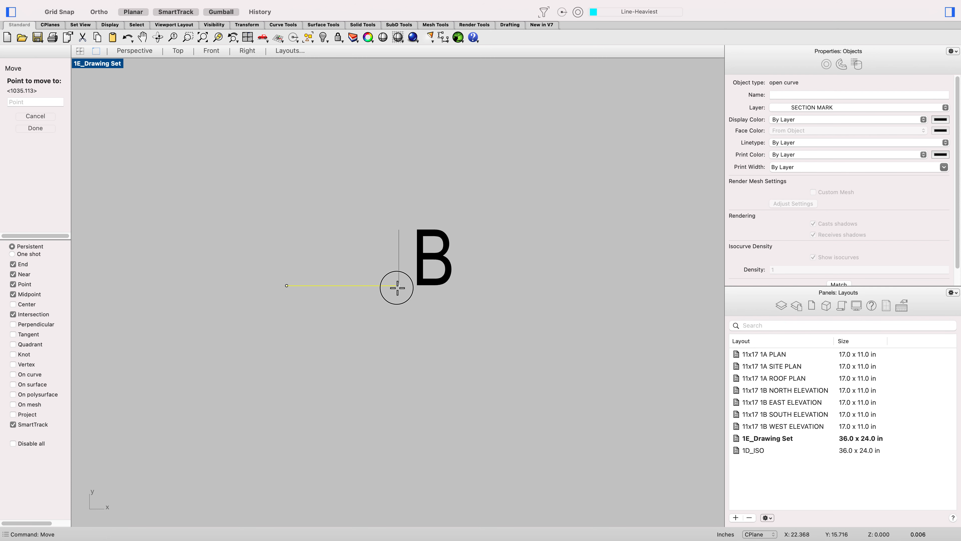
{"action": "left_click", "coordinate": [398, 230]}
Step: Ungroup the opposite B section mark on the floor plan
{"action": "scroll", "coordinate": [445, 261], "scroll_direction": "down", "scroll_amount": 5}
{"action": "scroll", "coordinate": [445, 261], "scroll_direction": "down", "scroll_amount": 3}
{"action": "scroll", "coordinate": [442, 259], "scroll_direction": "up", "scroll_amount": 1}
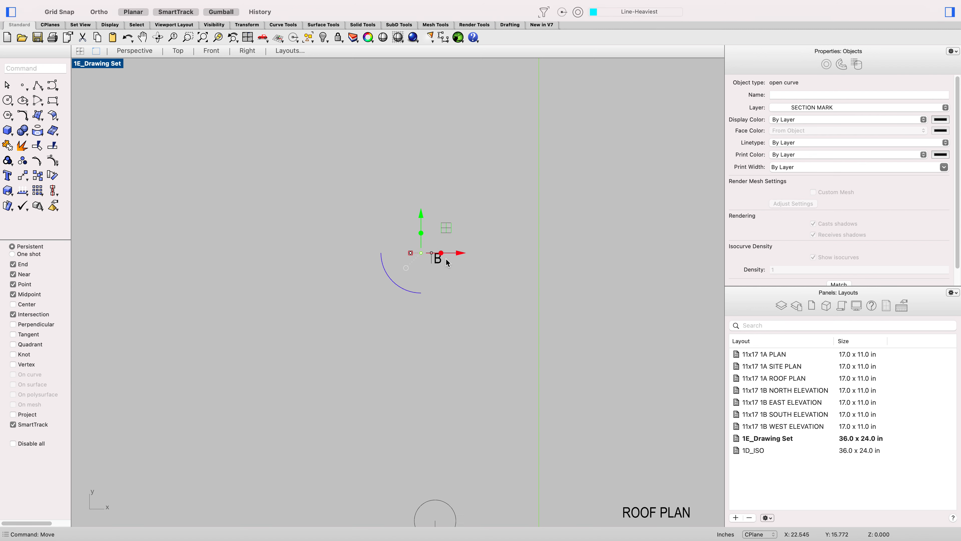
{"action": "scroll", "coordinate": [503, 257], "scroll_direction": "down", "scroll_amount": 5}
{"action": "scroll", "coordinate": [270, 262], "scroll_direction": "up", "scroll_amount": 5}
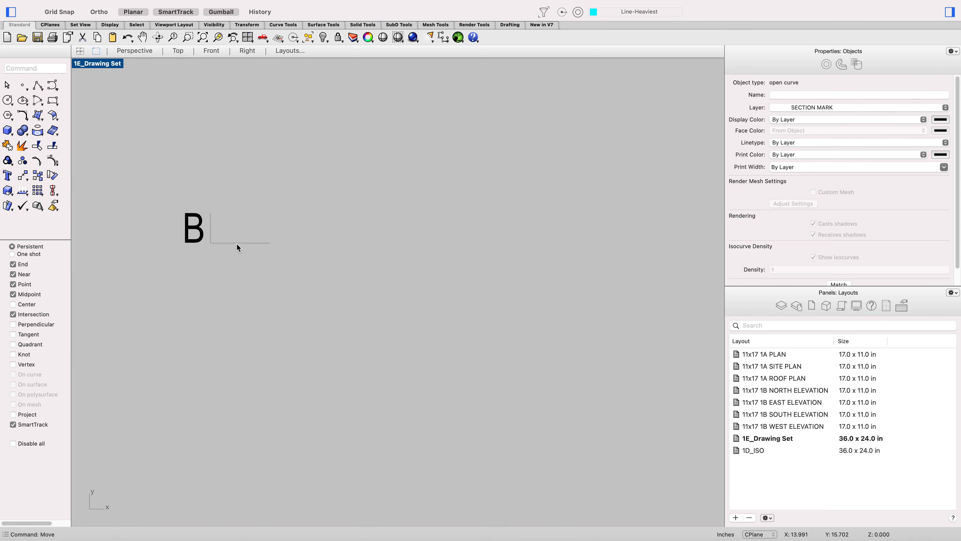
{"action": "left_click", "coordinate": [237, 244]}
{"action": "type", "text": "ungr"}
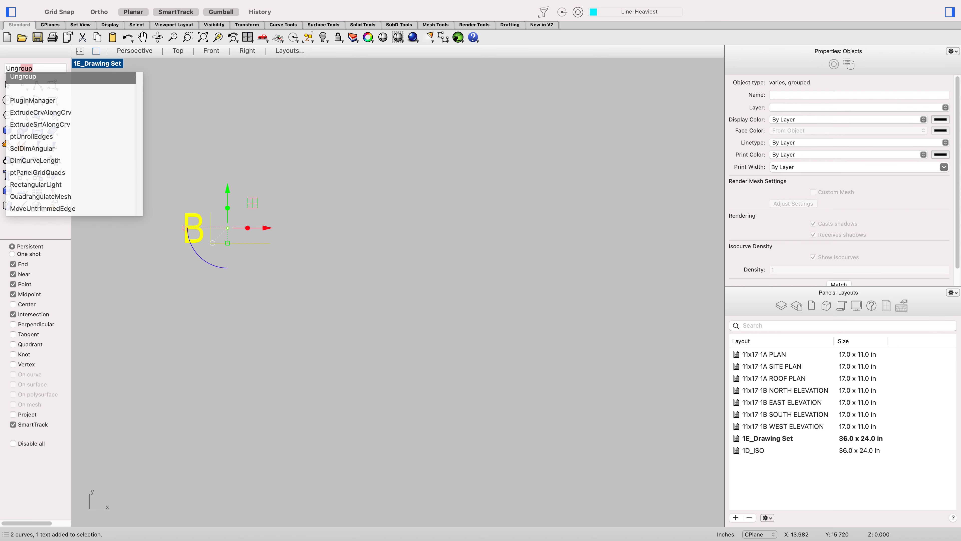
{"action": "key", "text": "Return"}
{"action": "left_click", "coordinate": [295, 271]}
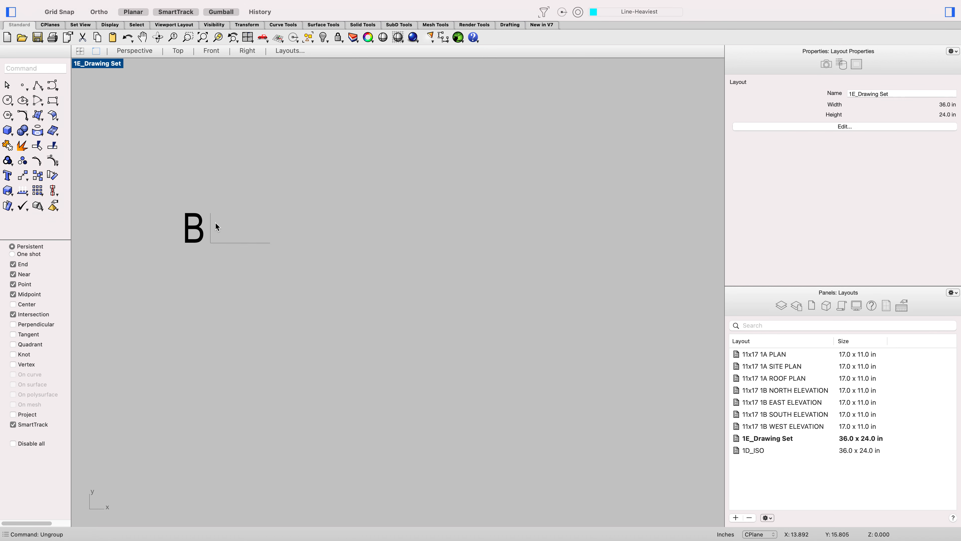
Step: Move that mark's horizontal line up from the tick's bottom end to its top end
{"action": "left_click", "coordinate": [231, 243]}
{"action": "type", "text": "move"}
{"action": "key", "text": "Return"}
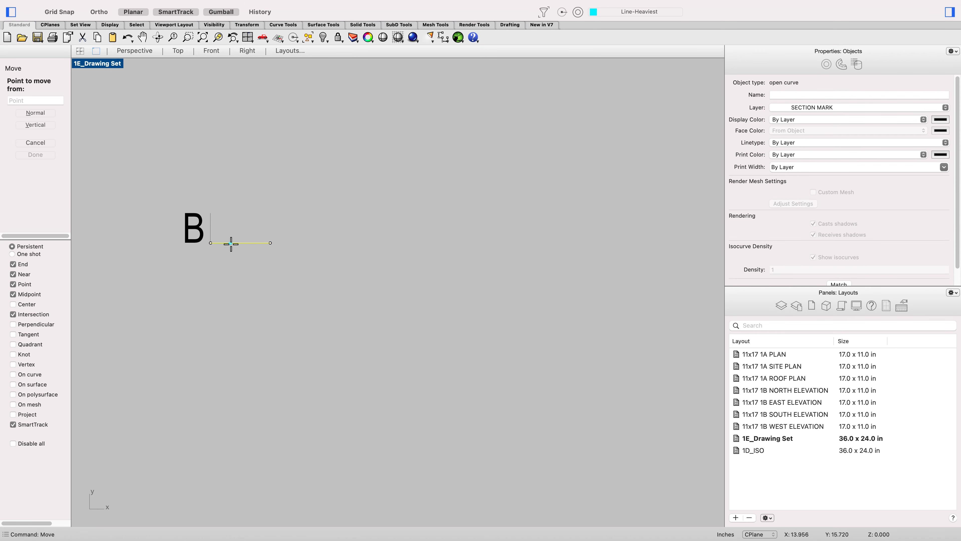
{"action": "left_click", "coordinate": [211, 242]}
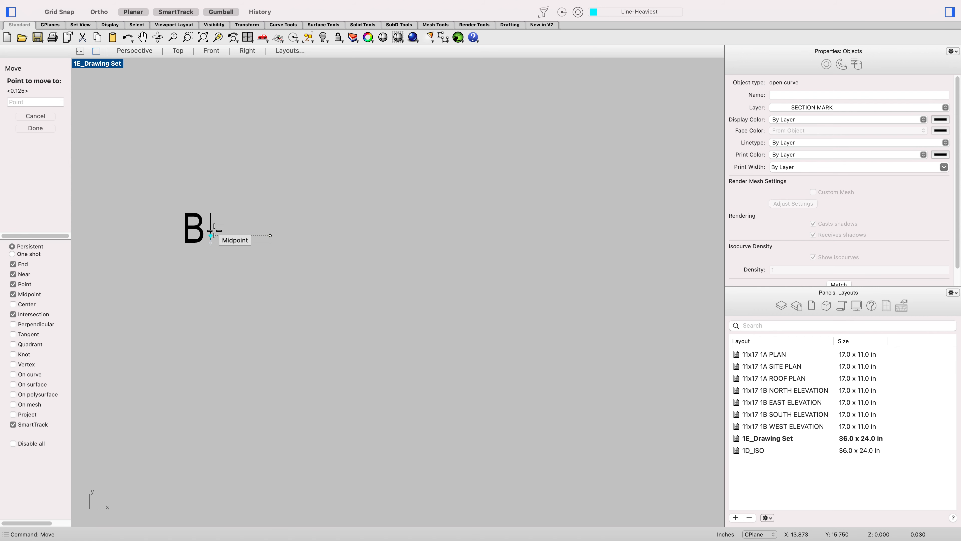
{"action": "left_click", "coordinate": [211, 213]}
{"action": "left_click", "coordinate": [250, 197]}
{"action": "scroll", "coordinate": [250, 196], "scroll_direction": "down", "scroll_amount": 20}
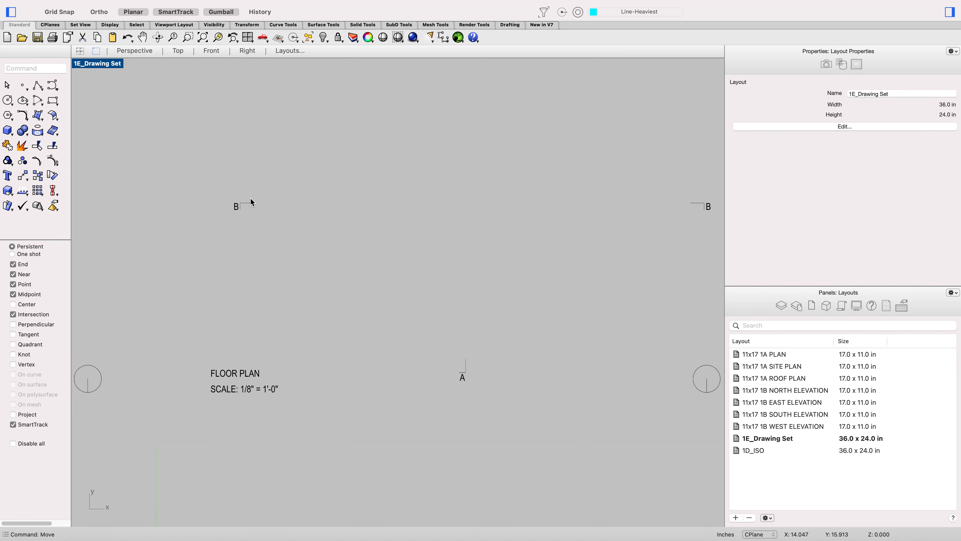
{"action": "scroll", "coordinate": [251, 196], "scroll_direction": "up", "scroll_amount": 15}
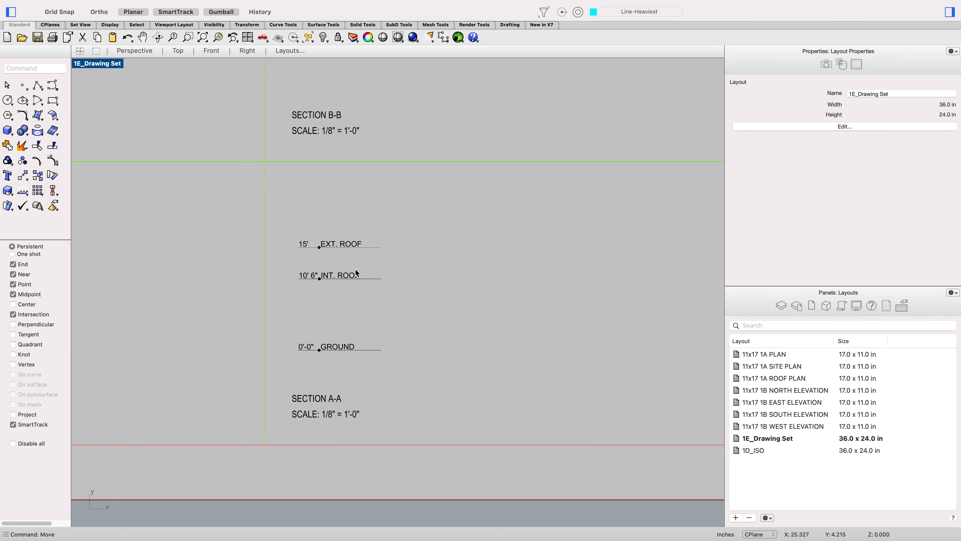
{"action": "scroll", "coordinate": [355, 271], "scroll_direction": "down", "scroll_amount": 5}
{"action": "scroll", "coordinate": [362, 299], "scroll_direction": "up", "scroll_amount": 3}
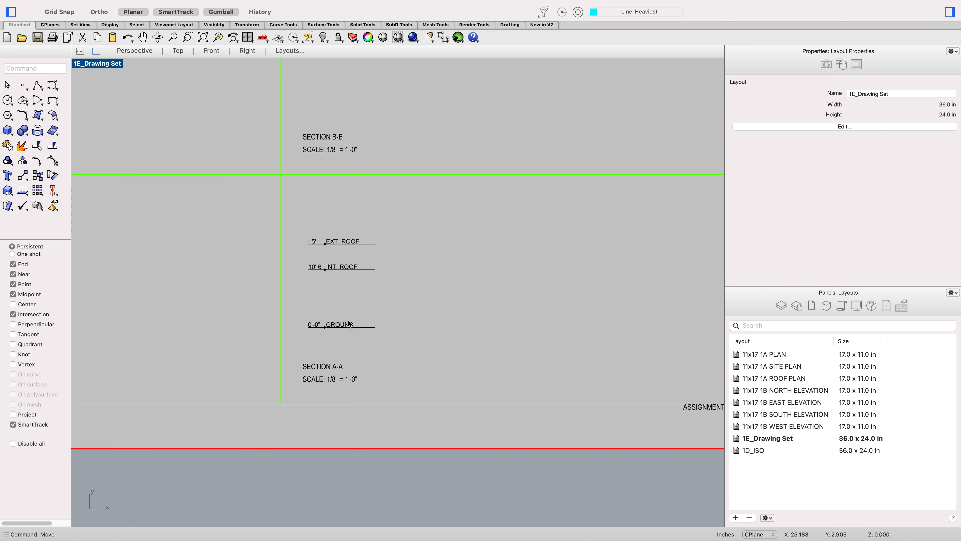
{"action": "scroll", "coordinate": [335, 184], "scroll_direction": "down", "scroll_amount": 10}
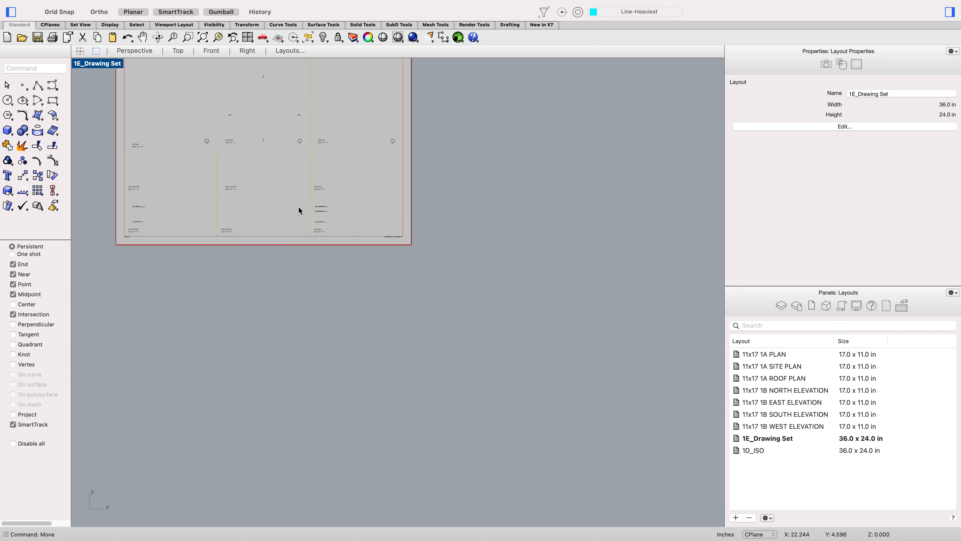
Step: Switch to the other Rhino file and copy the Make2D east elevation linework to the clipboard
{"action": "scroll", "coordinate": [123, 214], "scroll_direction": "up", "scroll_amount": 12}
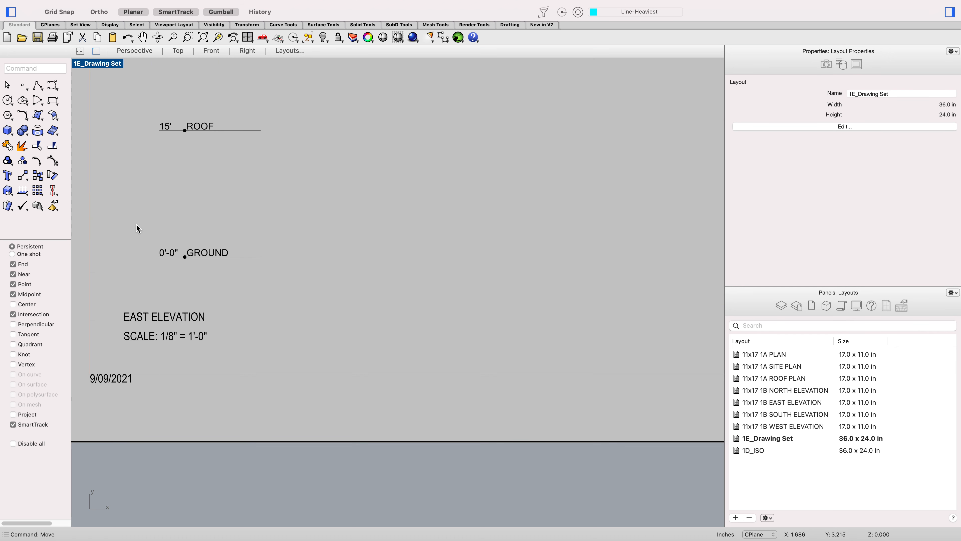
{"action": "key", "text": "ctrl+Right"}
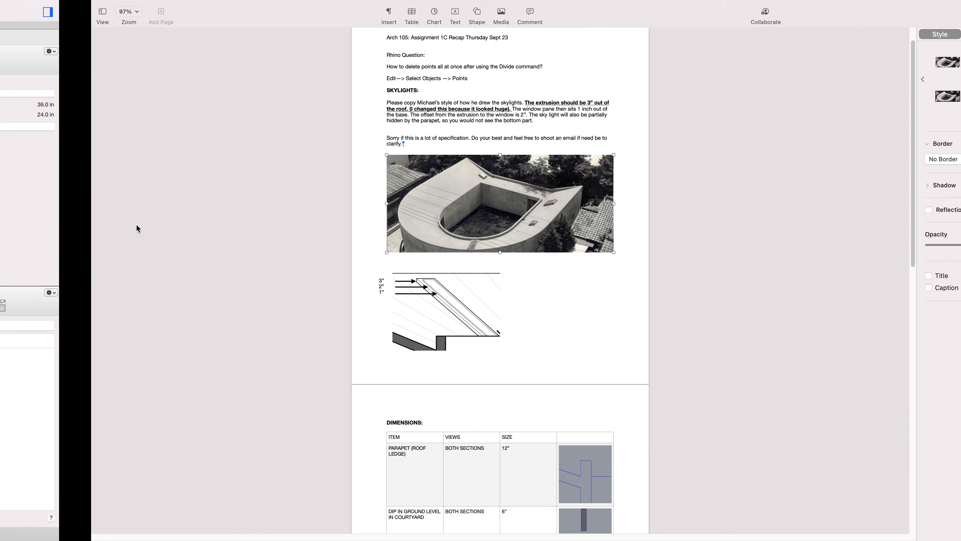
{"action": "key", "text": "ctrl+Left"}
{"action": "key", "text": "ctrl+Up"}
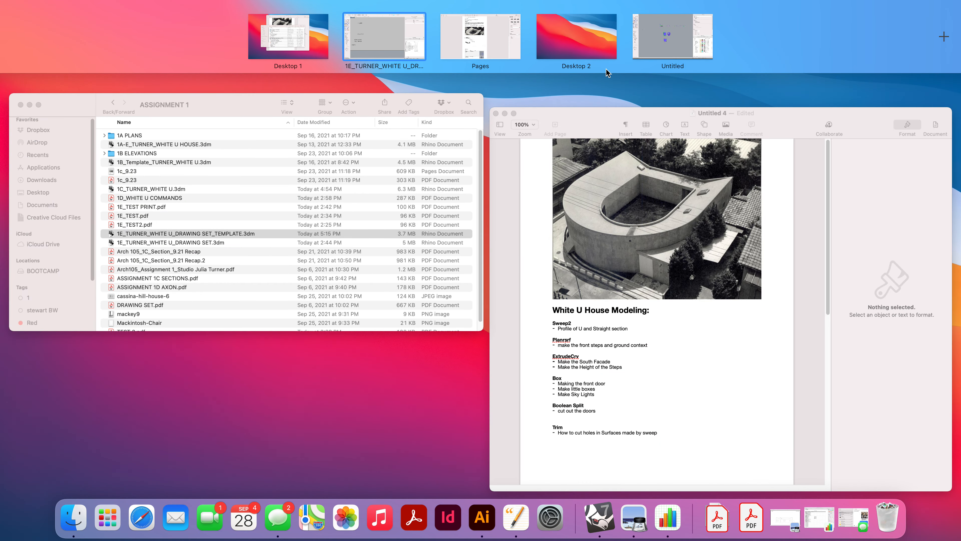
{"action": "left_click_drag", "start_coordinate": [645, 44], "coordinate": [453, 43]}
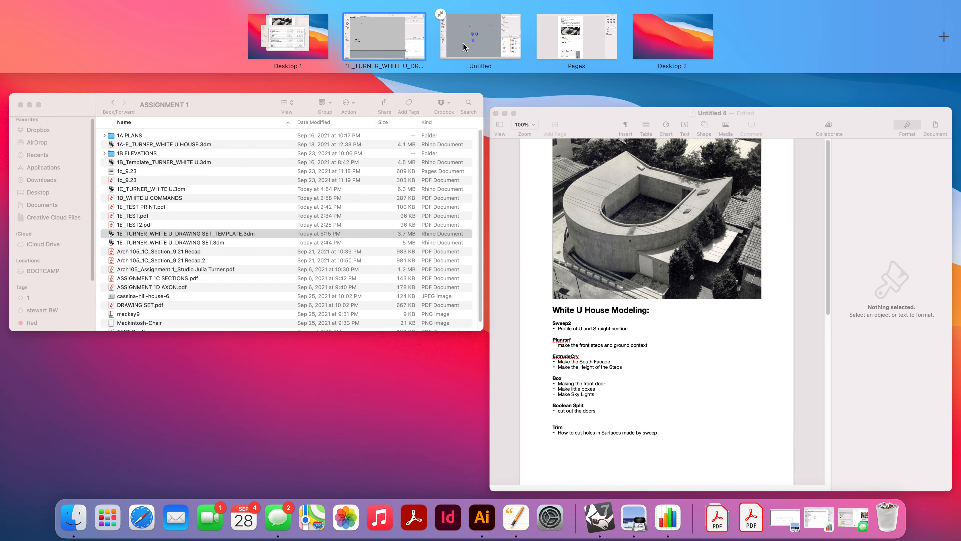
{"action": "left_click", "coordinate": [468, 42]}
{"action": "scroll", "coordinate": [420, 207], "scroll_direction": "up", "scroll_amount": 2}
{"action": "scroll", "coordinate": [447, 180], "scroll_direction": "down", "scroll_amount": 4}
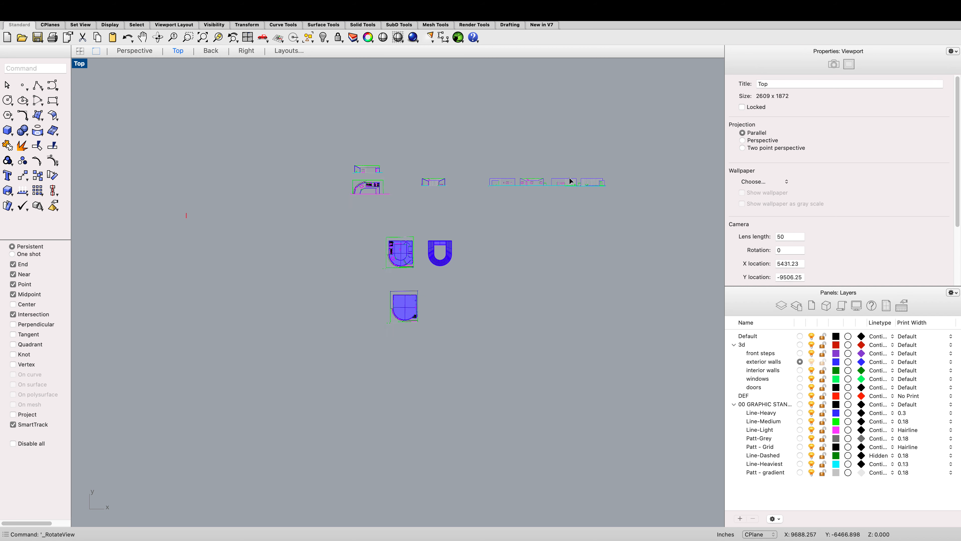
{"action": "scroll", "coordinate": [573, 182], "scroll_direction": "up", "scroll_amount": 8}
{"action": "left_click_drag", "start_coordinate": [625, 208], "coordinate": [339, 154]}
{"action": "key", "text": "super+c"}
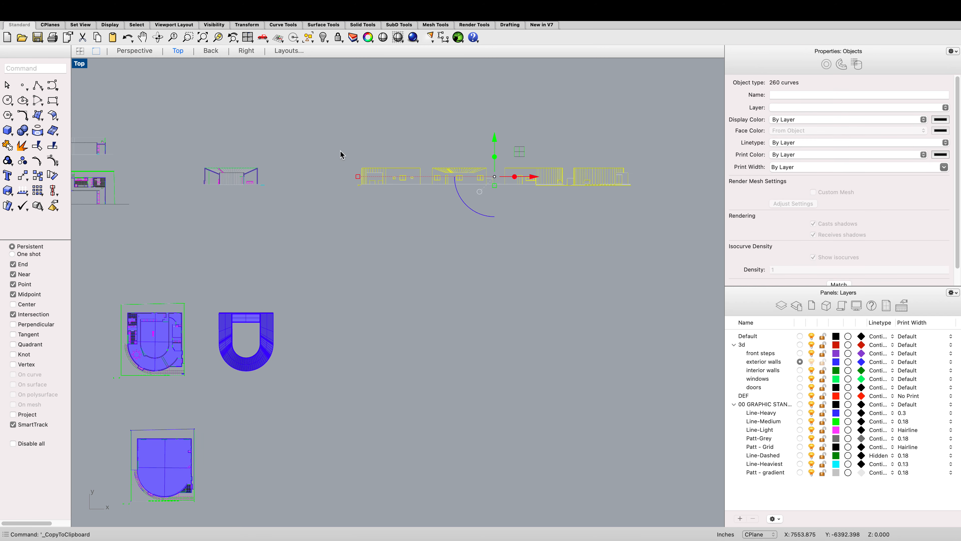
Step: Return to the drawing set file and paste the elevation linework into the Top model space
{"action": "key", "text": "ctrl+Left"}
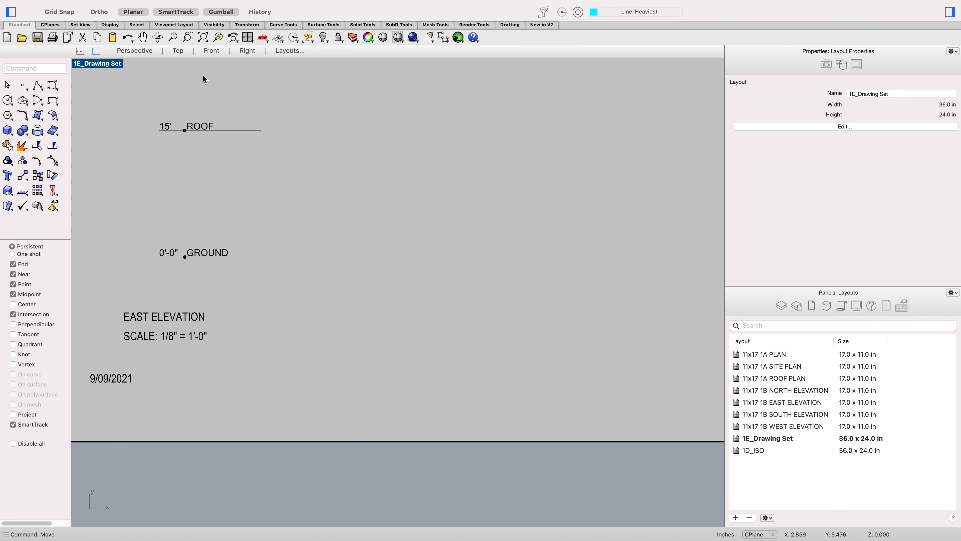
{"action": "left_click", "coordinate": [182, 50]}
{"action": "scroll", "coordinate": [213, 125], "scroll_direction": "down", "scroll_amount": 3}
{"action": "scroll", "coordinate": [276, 188], "scroll_direction": "up", "scroll_amount": 2}
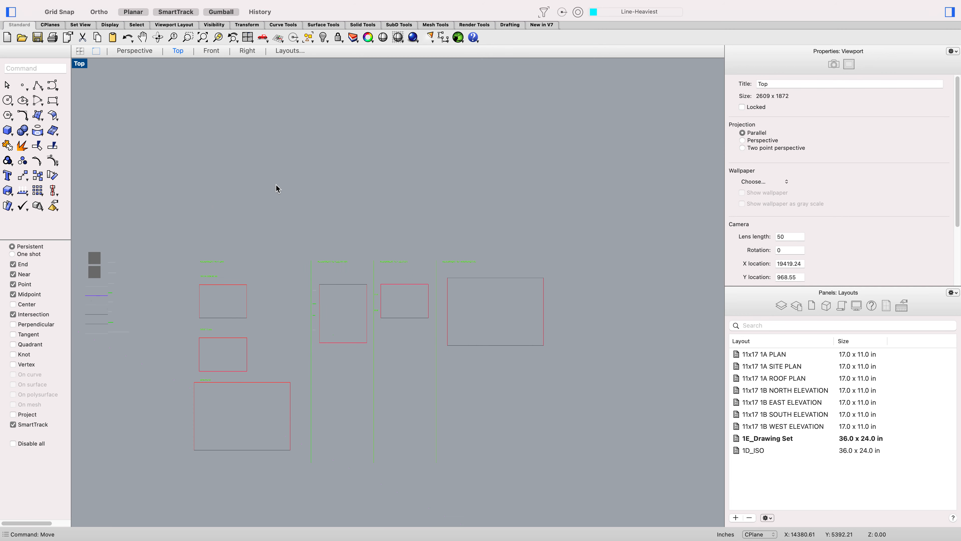
{"action": "key", "text": "super+v"}
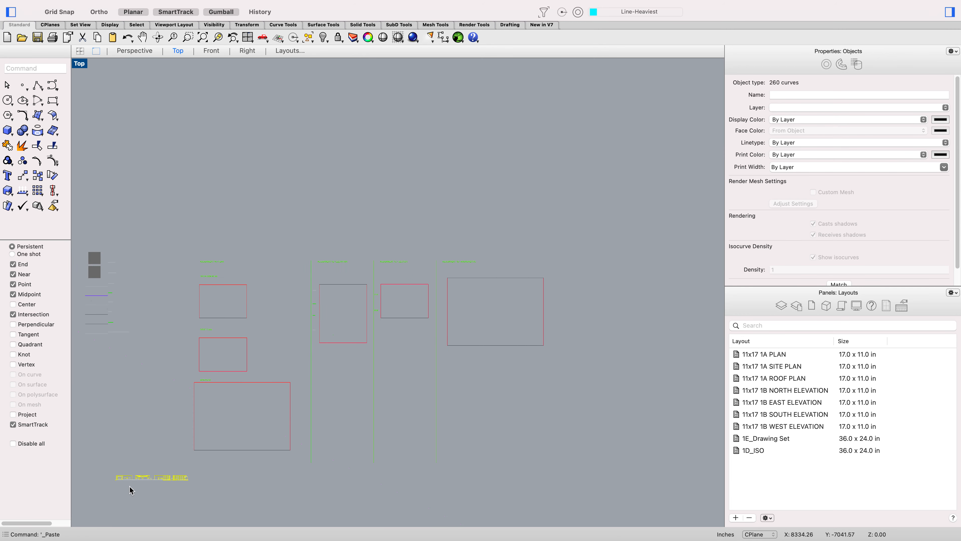
Step: Move the pasted elevation linework up into the elevation area next to the existing elevation frames
{"action": "left_click", "coordinate": [136, 456]}
{"action": "left_click_drag", "start_coordinate": [193, 501], "coordinate": [91, 463]}
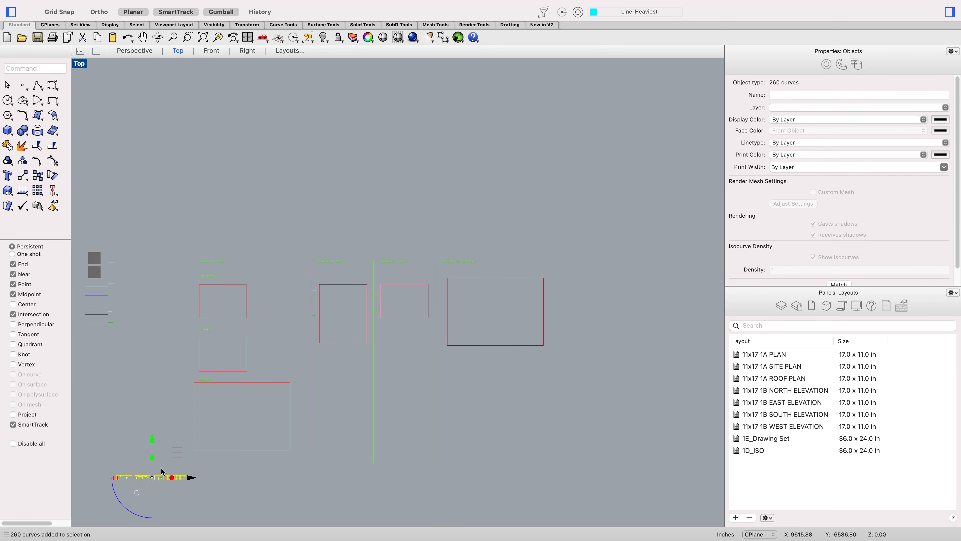
{"action": "left_click_drag", "start_coordinate": [143, 440], "coordinate": [393, 282]}
{"action": "scroll", "coordinate": [362, 277], "scroll_direction": "up", "scroll_amount": 6}
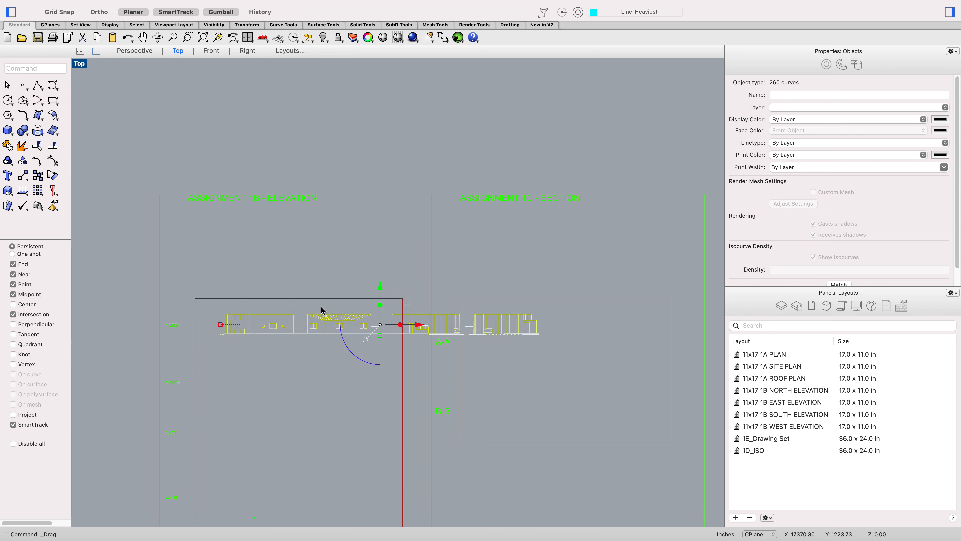
{"action": "left_click", "coordinate": [401, 374]}
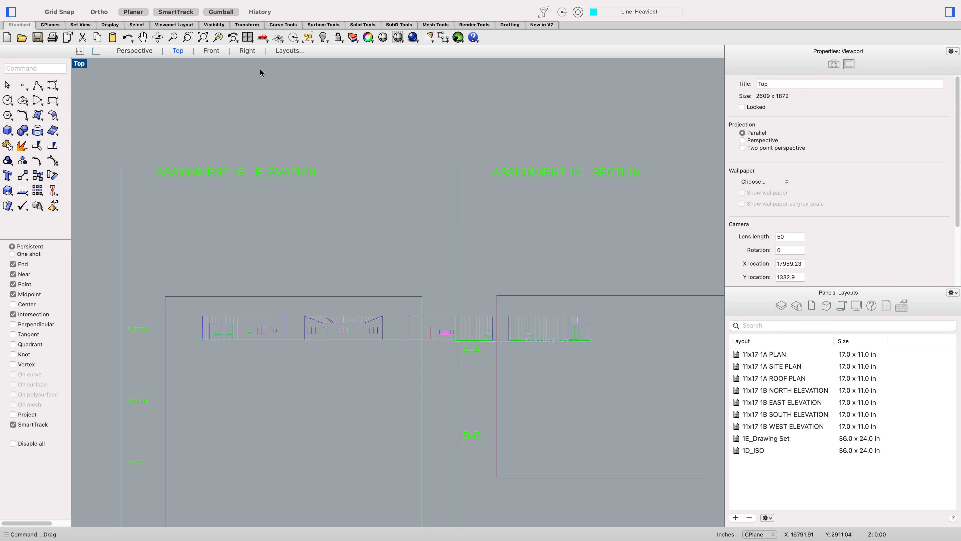
Step: Open the drawing set layout and activate the east elevation detail, panning it onto the new linework
{"action": "left_click", "coordinate": [286, 52]}
{"action": "scroll", "coordinate": [199, 293], "scroll_direction": "down", "scroll_amount": 10}
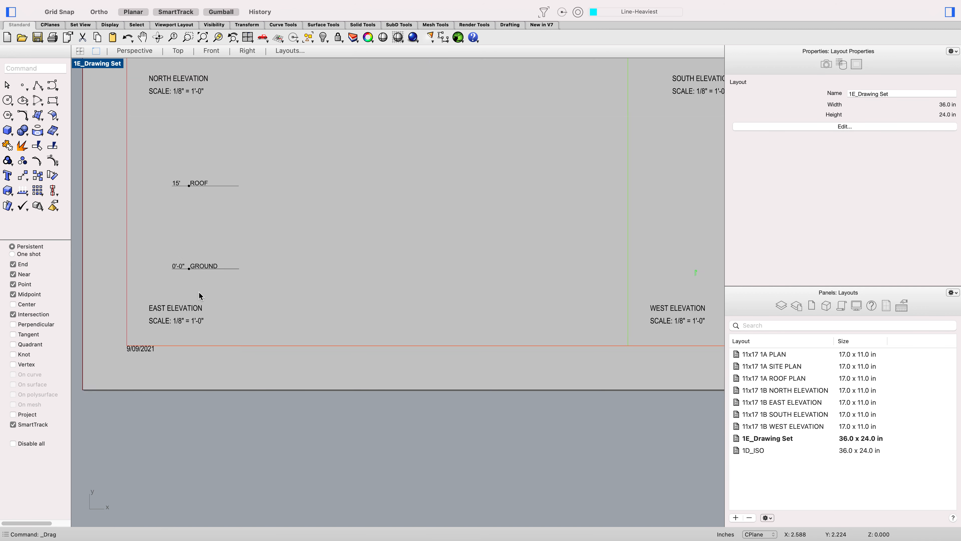
{"action": "double_click", "coordinate": [253, 273]}
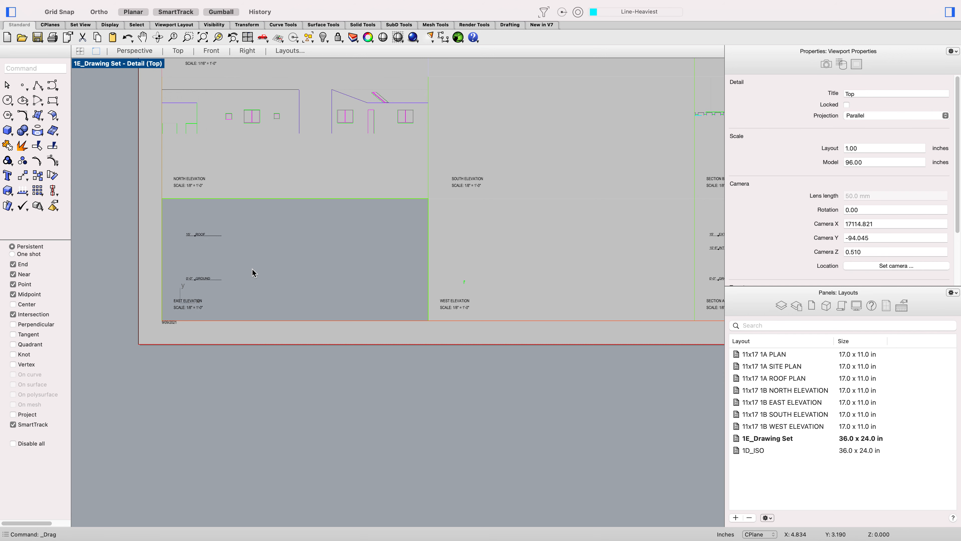
{"action": "scroll", "coordinate": [253, 268], "scroll_direction": "down", "scroll_amount": 2}
{"action": "scroll", "coordinate": [266, 215], "scroll_direction": "up", "scroll_amount": 6}
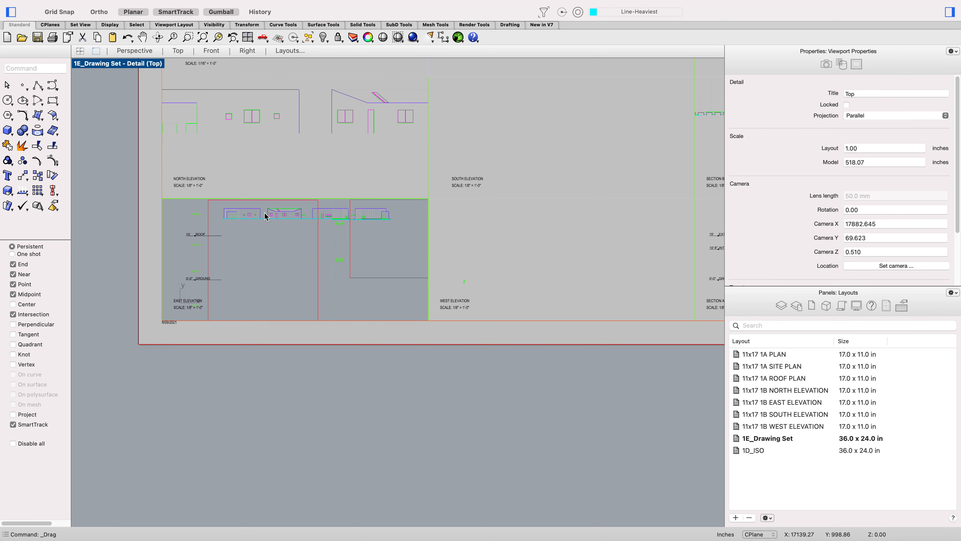
{"action": "scroll", "coordinate": [250, 213], "scroll_direction": "down", "scroll_amount": 2}
{"action": "right_click_drag", "start_coordinate": [216, 212], "coordinate": [238, 234]}
{"action": "scroll", "coordinate": [246, 244], "scroll_direction": "up", "scroll_amount": 3}
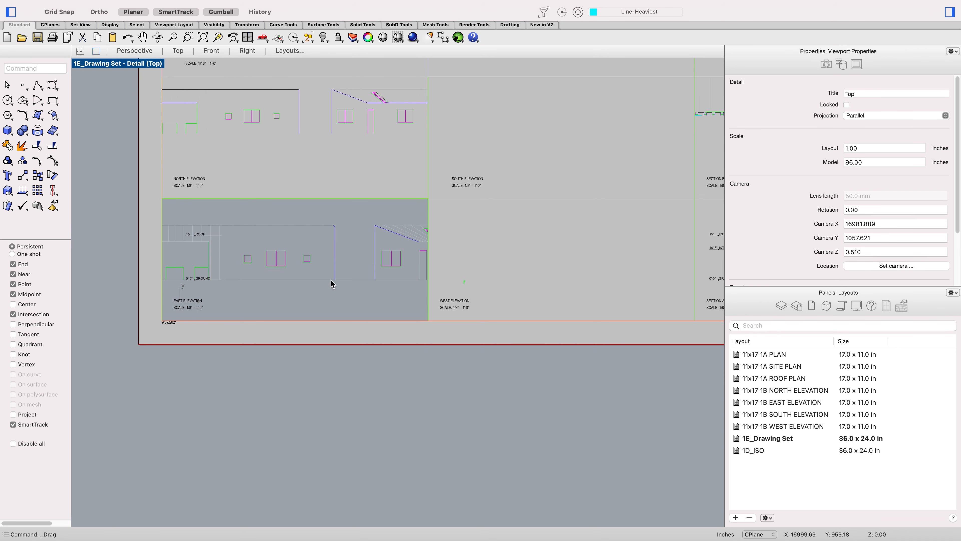
Step: Zoom the east elevation detail to fit the selected elevation linework, then leave the detail
{"action": "scroll", "coordinate": [339, 294], "scroll_direction": "up", "scroll_amount": 3}
{"action": "scroll", "coordinate": [249, 264], "scroll_direction": "up", "scroll_amount": 2}
{"action": "scroll", "coordinate": [262, 268], "scroll_direction": "up", "scroll_amount": 2}
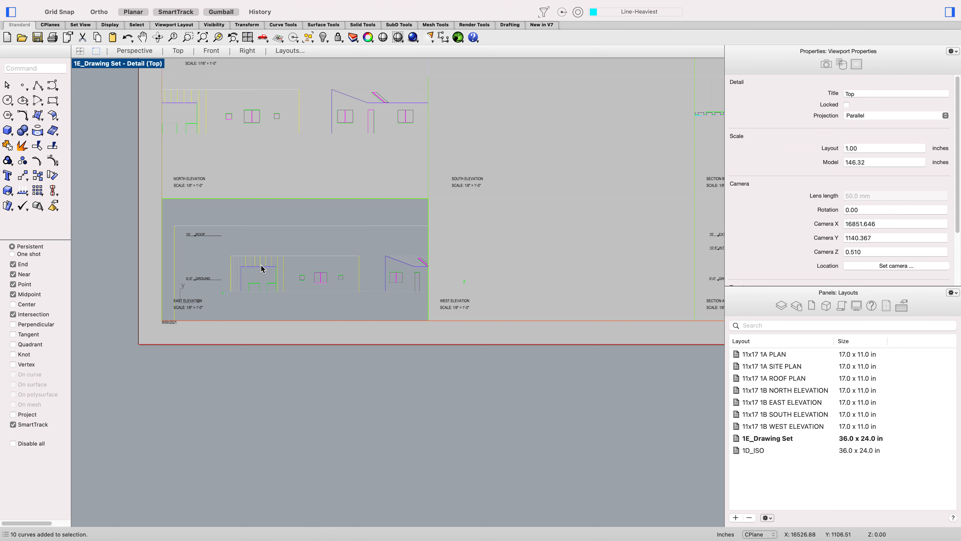
{"action": "left_click", "coordinate": [332, 292]}
{"action": "left_click_drag", "start_coordinate": [365, 306], "coordinate": [220, 250]}
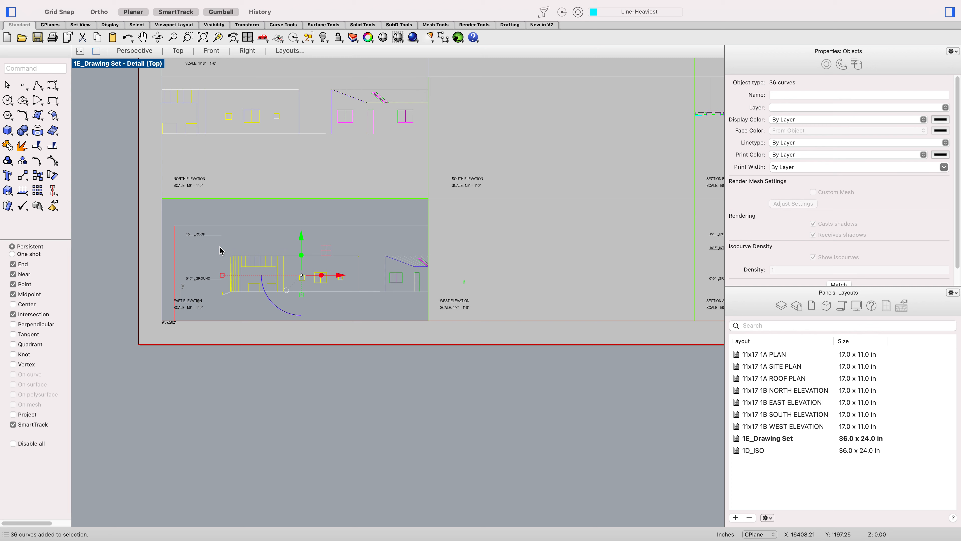
{"action": "type", "text": "zs"}
{"action": "key", "text": "Return"}
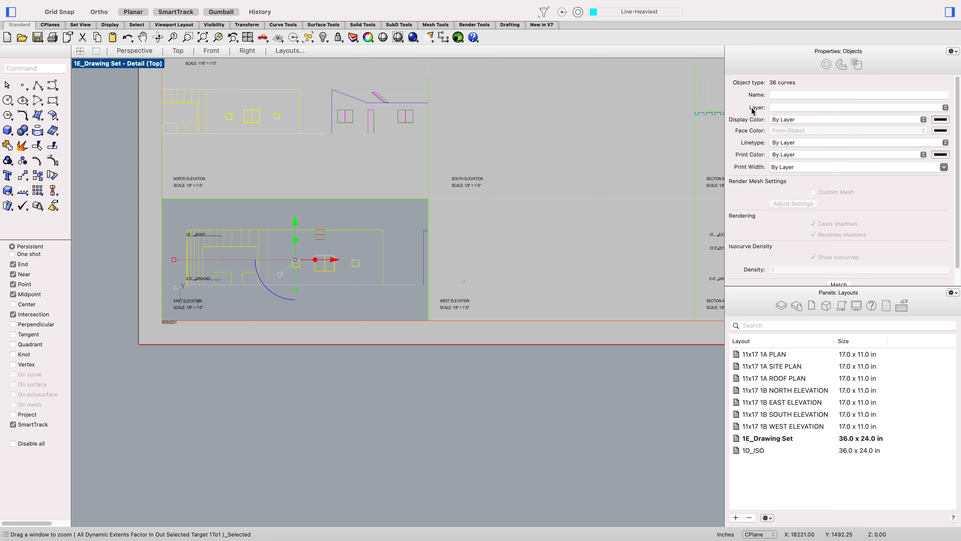
{"action": "left_click", "coordinate": [510, 152]}
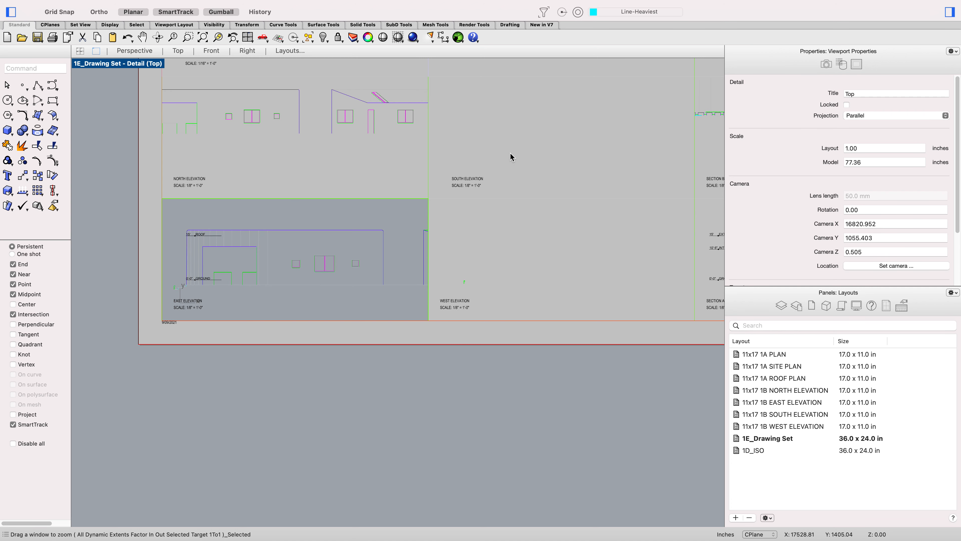
{"action": "double_click", "coordinate": [379, 335]}
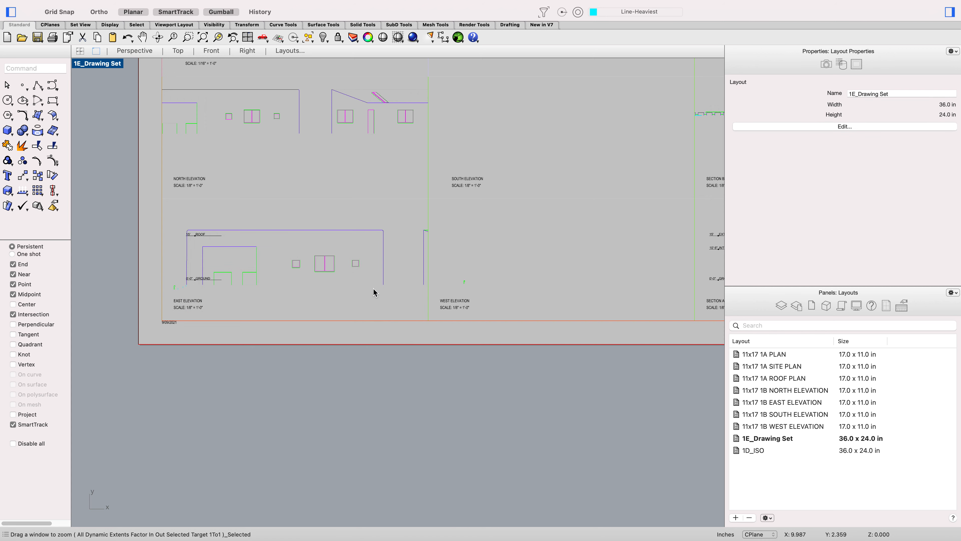
Step: Set the east elevation detail's scale to 1 inch on page per 92 inches in model
{"action": "left_click", "coordinate": [404, 200]}
{"action": "left_click", "coordinate": [436, 217]}
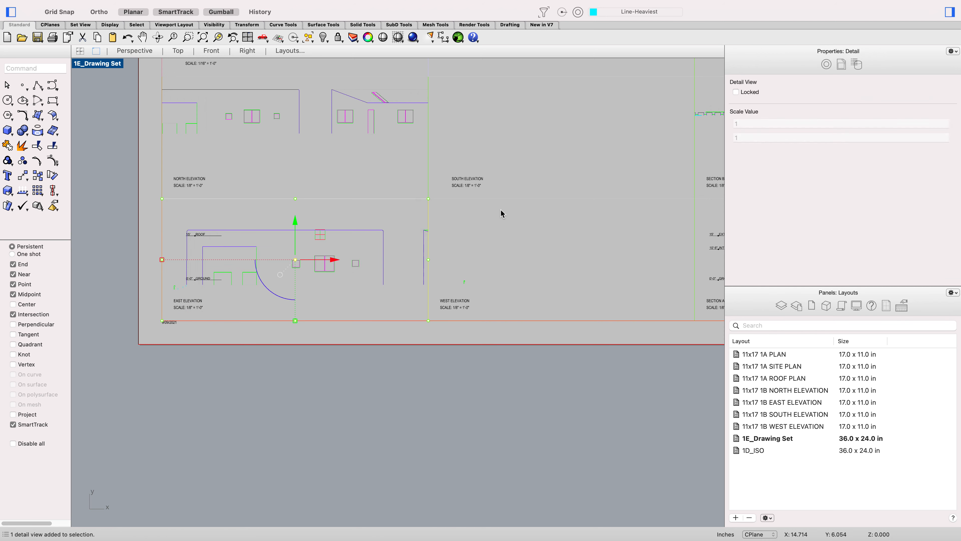
{"action": "double_click", "coordinate": [762, 136]}
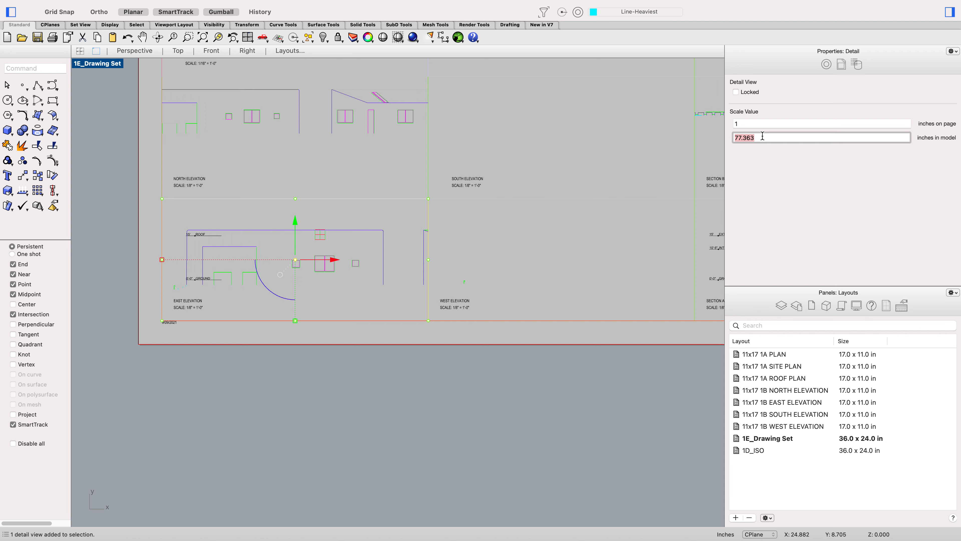
{"action": "type", "text": "92"}
{"action": "key", "text": "Return"}
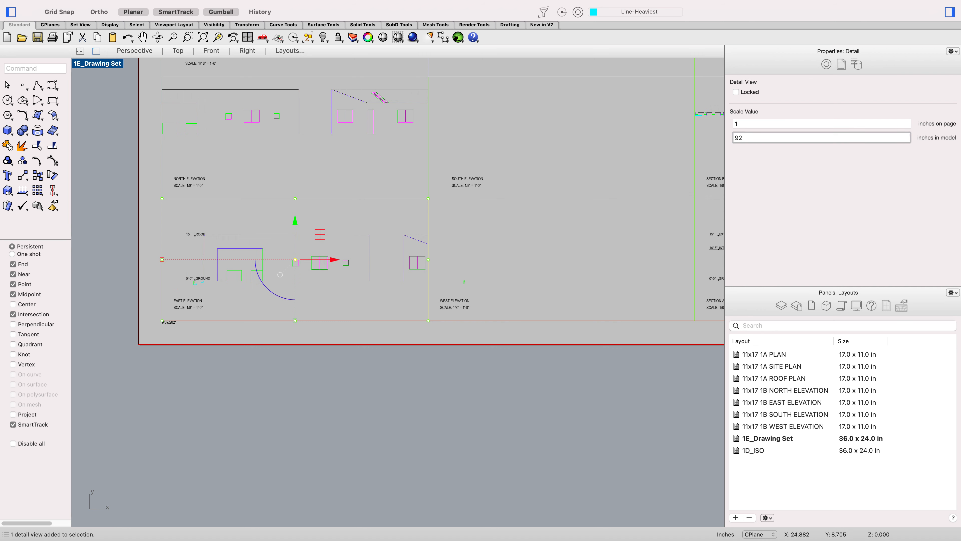
{"action": "left_click", "coordinate": [401, 378]}
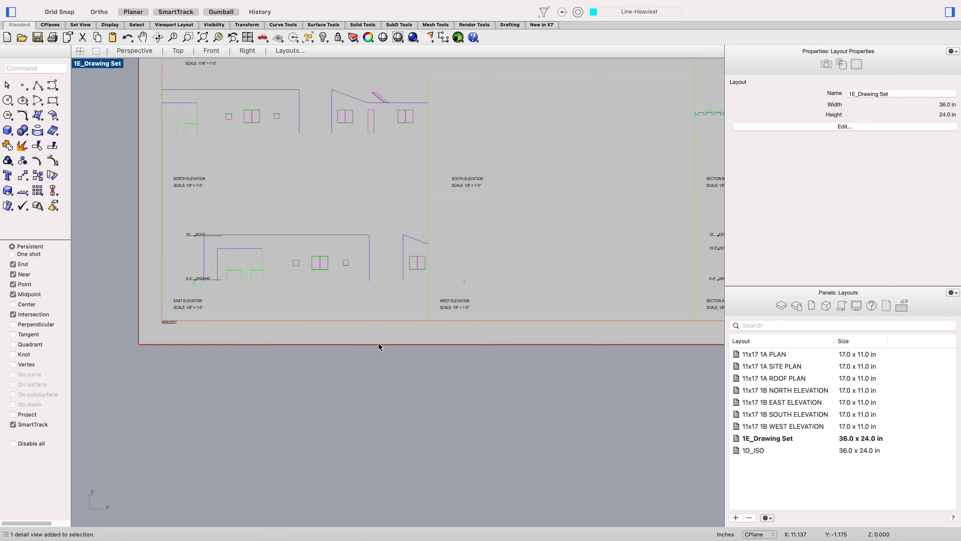
Step: Select the ROOF and GROUND level marks and nudge them left and down to line up with the elevation
{"action": "scroll", "coordinate": [251, 274], "scroll_direction": "up", "scroll_amount": 5}
{"action": "double_click", "coordinate": [258, 291]}
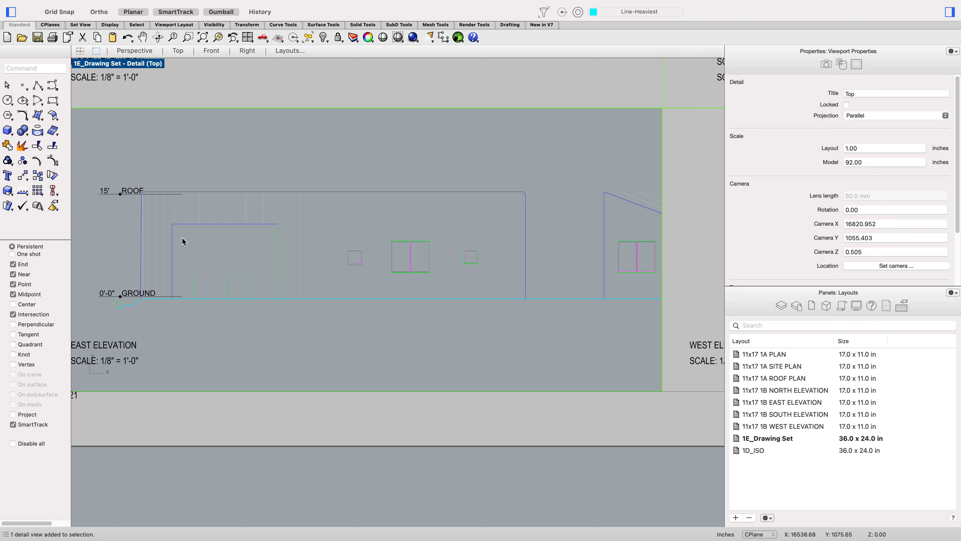
{"action": "left_click", "coordinate": [124, 195]}
{"action": "double_click", "coordinate": [122, 187]}
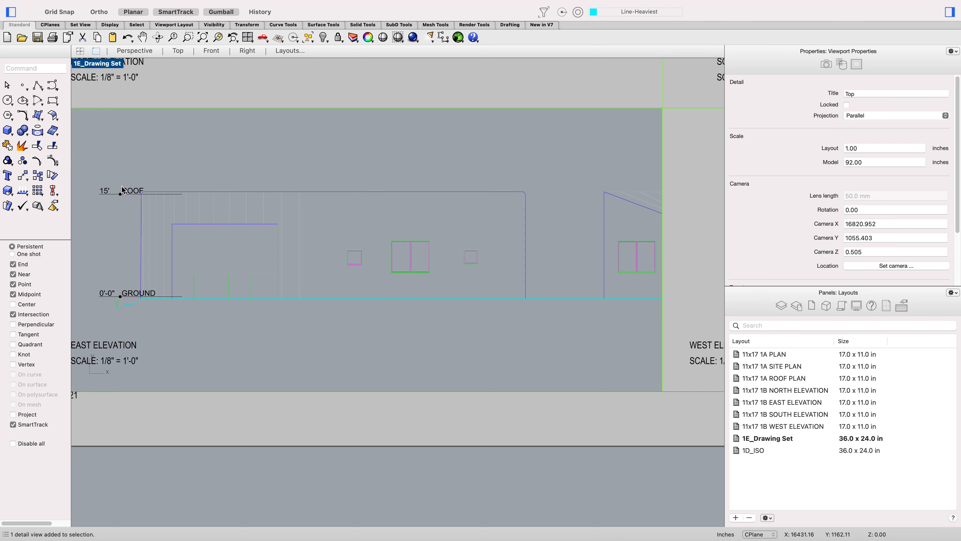
{"action": "left_click", "coordinate": [121, 197]}
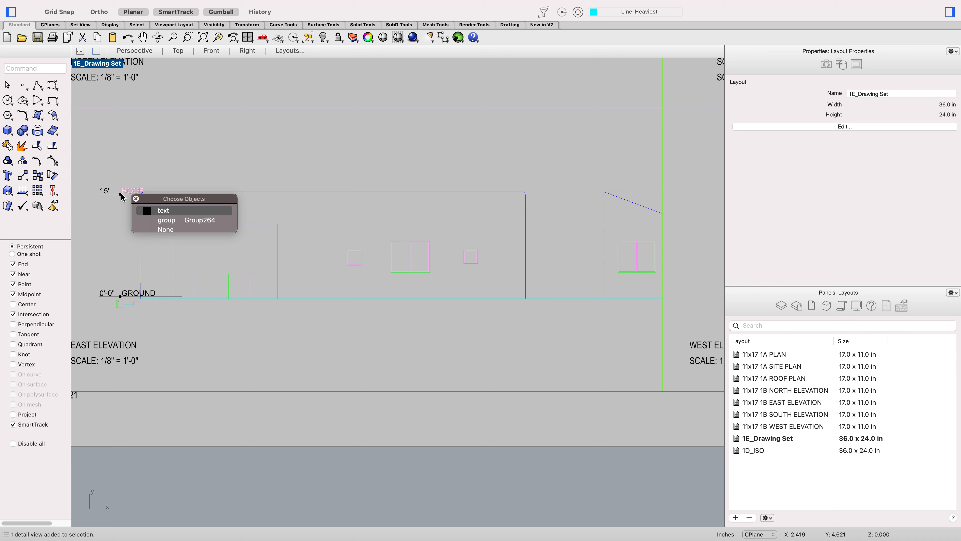
{"action": "left_click", "coordinate": [163, 216]}
{"action": "left_click", "coordinate": [127, 189], "text": "shift"}
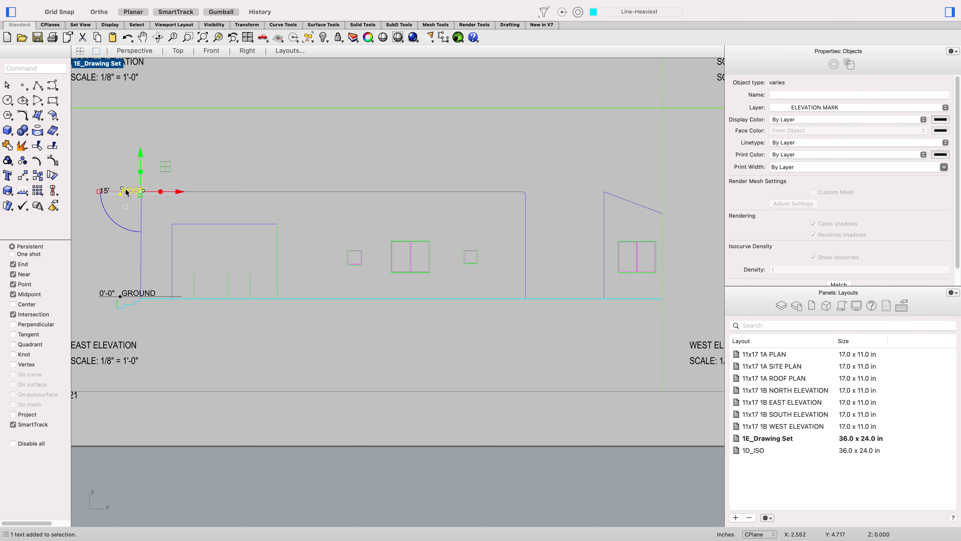
{"action": "left_click", "coordinate": [129, 293], "text": "shift"}
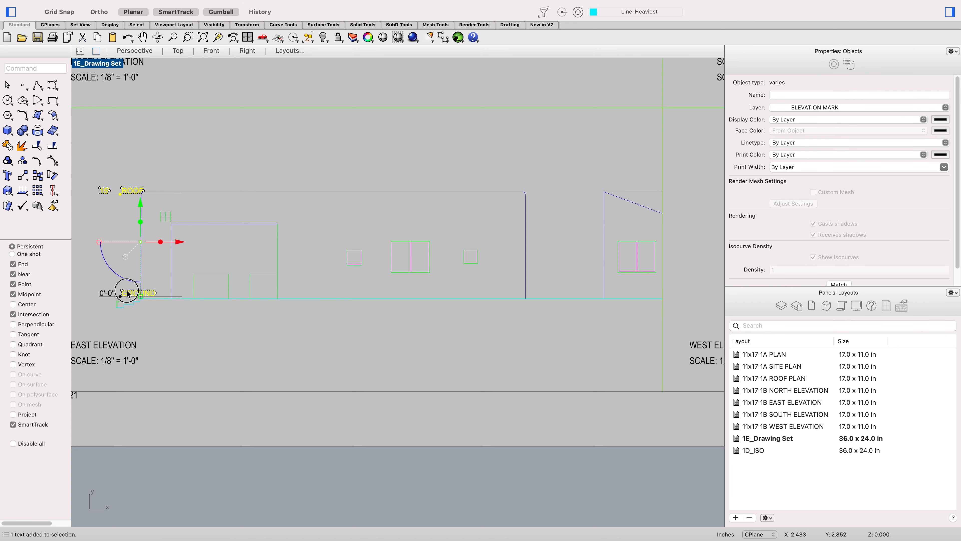
{"action": "left_click_drag", "start_coordinate": [175, 243], "coordinate": [161, 242]}
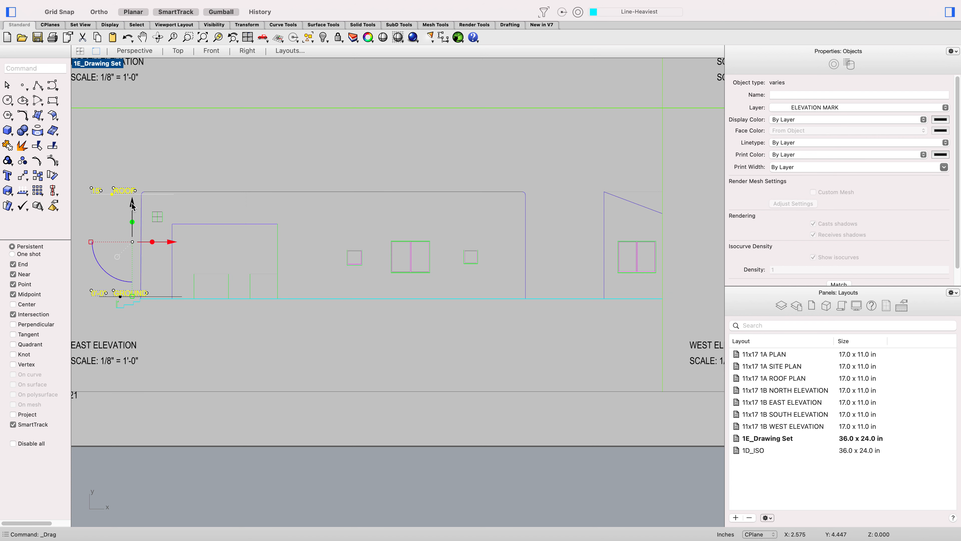
{"action": "left_click_drag", "start_coordinate": [132, 202], "coordinate": [131, 206]}
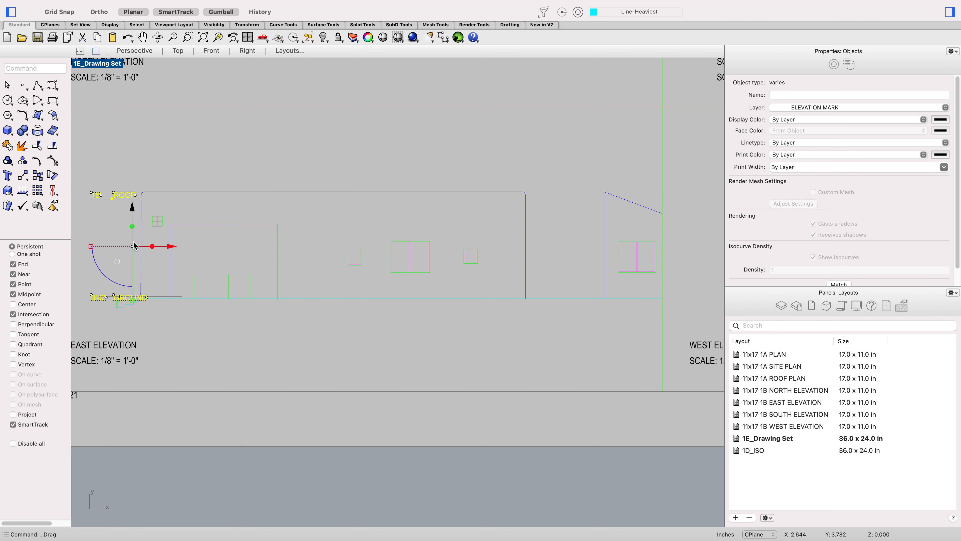
Step: Move the selected ROOF and GROUND level marks slightly left so they line up with the east elevation's ground line
{"action": "scroll", "coordinate": [159, 313], "scroll_direction": "up", "scroll_amount": 5}
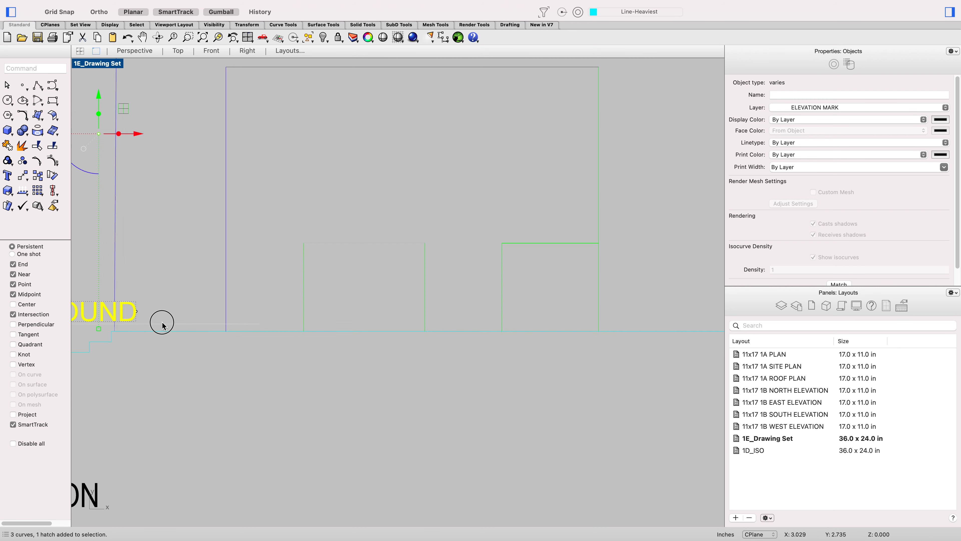
{"action": "scroll", "coordinate": [171, 310], "scroll_direction": "down", "scroll_amount": 3}
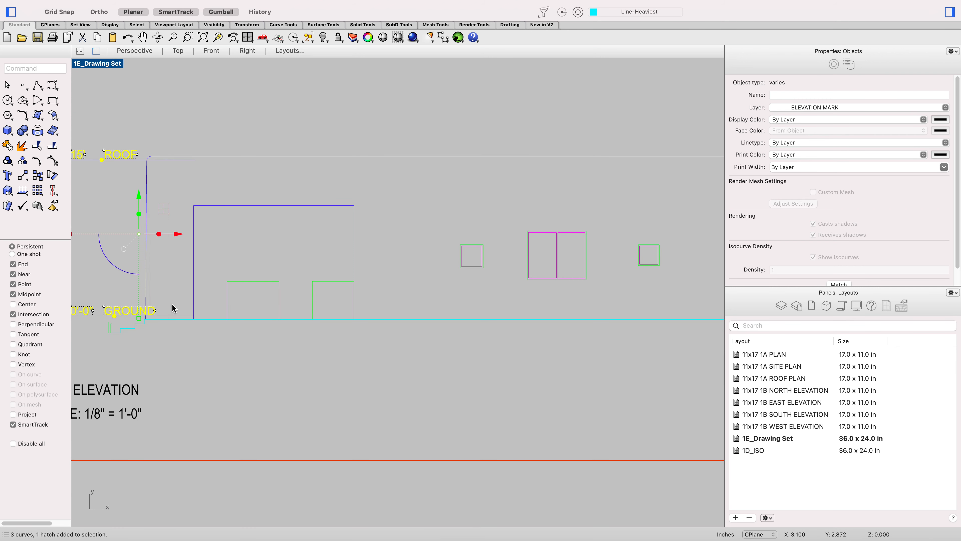
{"action": "type", "text": "m"}
{"action": "key", "text": "Return"}
{"action": "scroll", "coordinate": [176, 308], "scroll_direction": "up", "scroll_amount": 4}
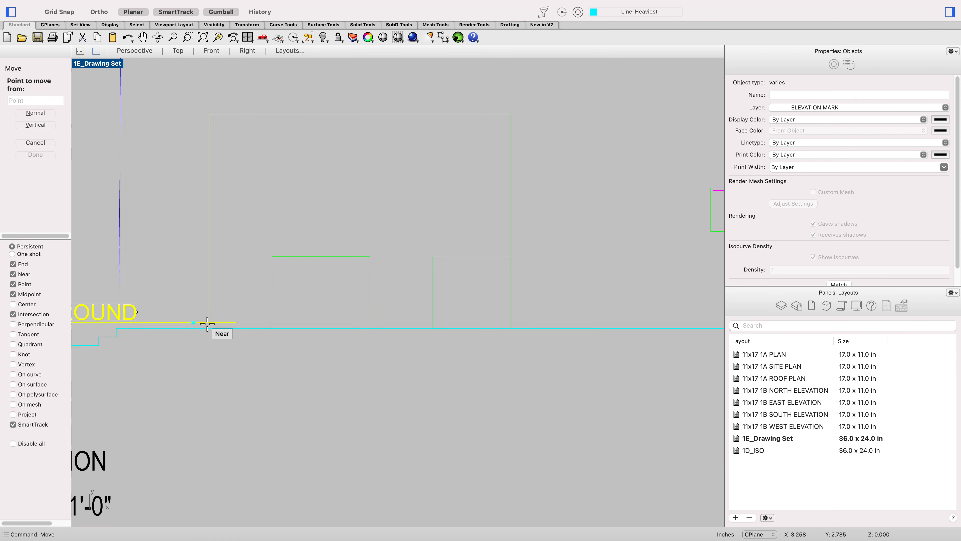
{"action": "left_click", "coordinate": [238, 325]}
{"action": "scroll", "coordinate": [235, 324], "scroll_direction": "down", "scroll_amount": 3}
{"action": "left_click", "coordinate": [232, 324]}
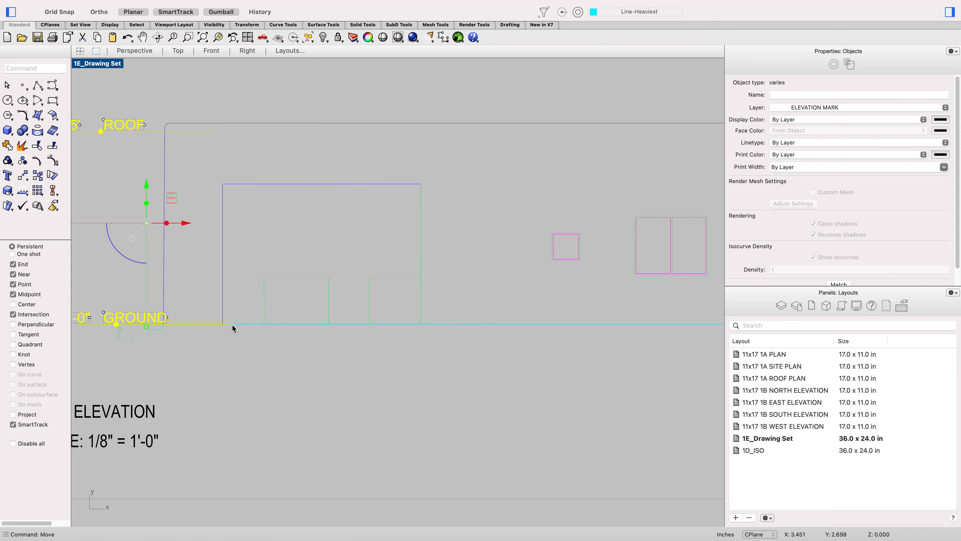
Step: Select the ROOF level mark alone and raise it to the roof line of the east elevation
{"action": "scroll", "coordinate": [259, 303], "scroll_direction": "down", "scroll_amount": 3}
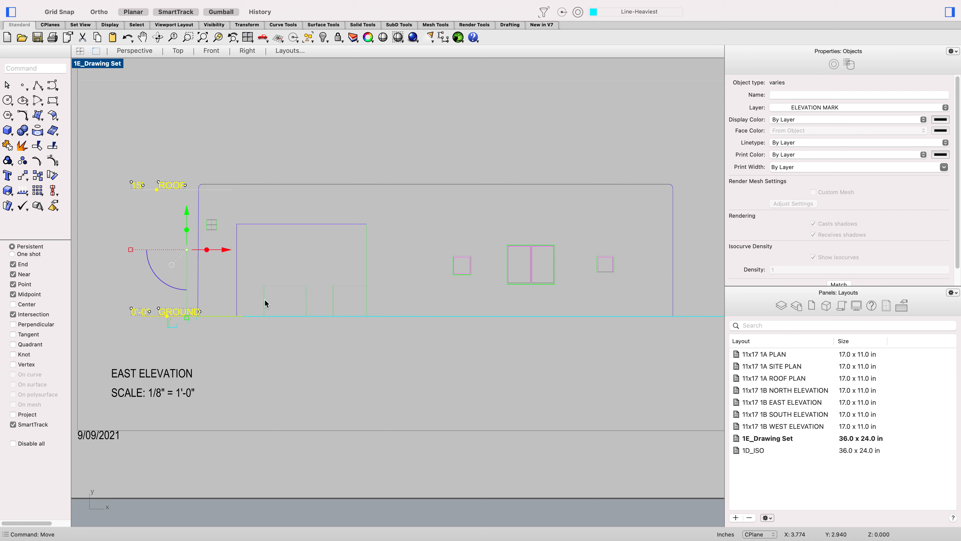
{"action": "scroll", "coordinate": [182, 165], "scroll_direction": "up", "scroll_amount": 3}
{"action": "left_click", "coordinate": [183, 165]}
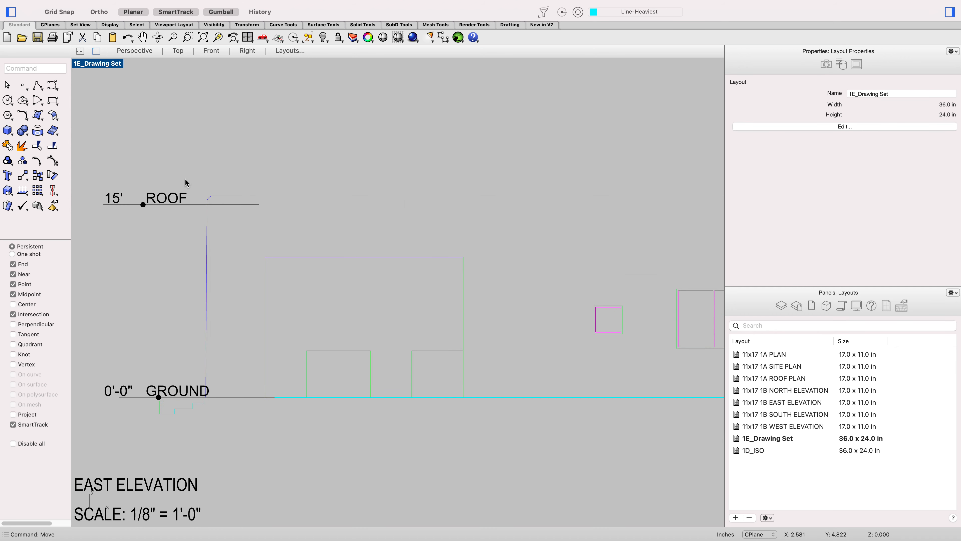
{"action": "left_click_drag", "start_coordinate": [202, 227], "coordinate": [109, 171]}
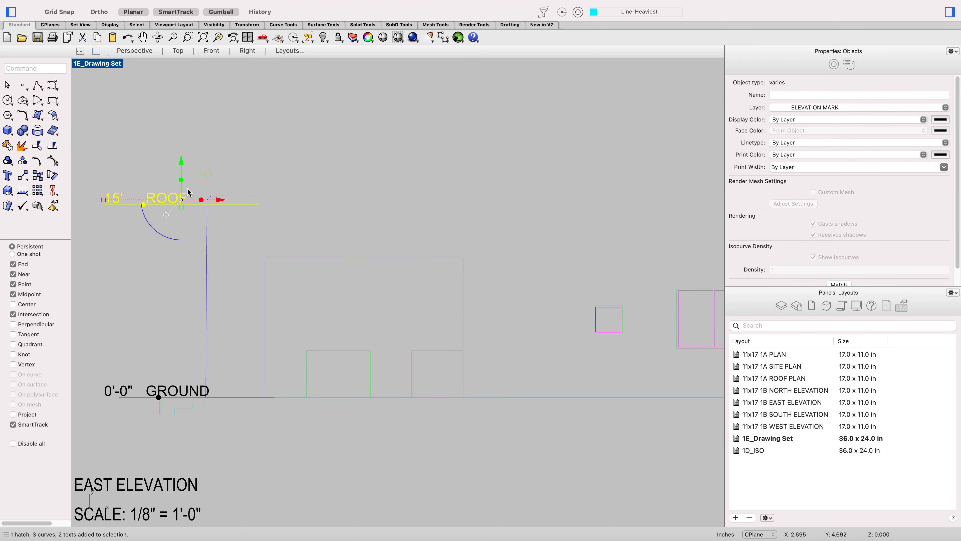
{"action": "left_click_drag", "start_coordinate": [181, 161], "coordinate": [183, 152]}
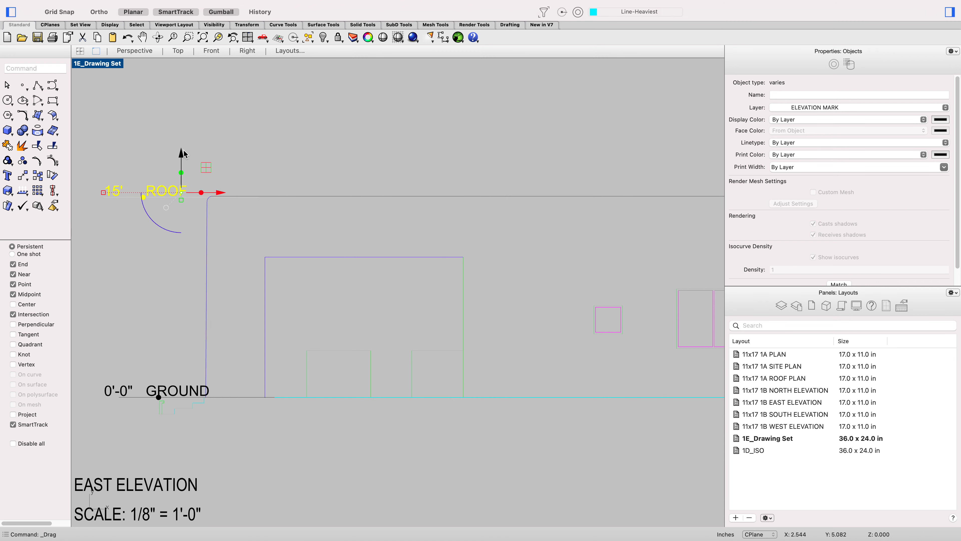
{"action": "left_click", "coordinate": [294, 132]}
{"action": "double_click", "coordinate": [294, 132]}
{"action": "scroll", "coordinate": [294, 133], "scroll_direction": "down", "scroll_amount": 2}
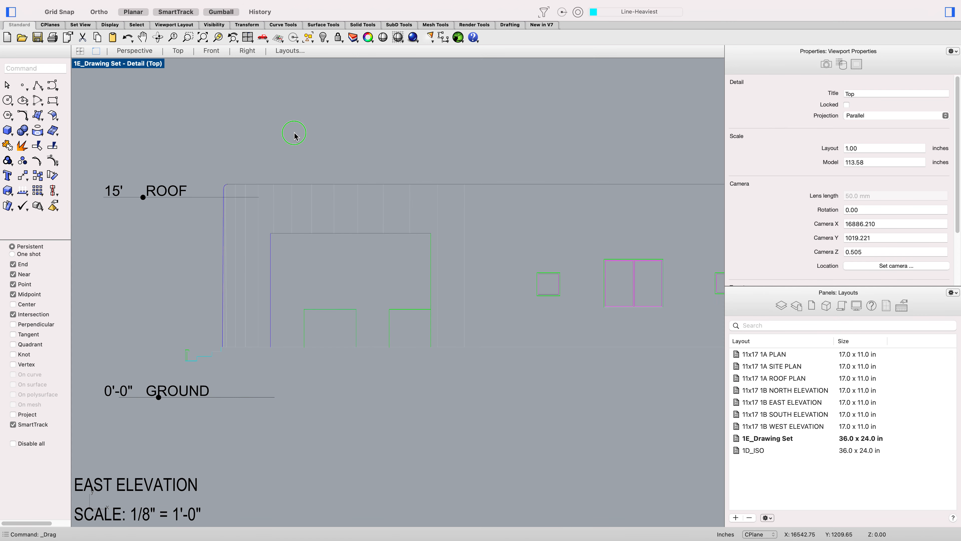
{"action": "right_click", "coordinate": [294, 133]}
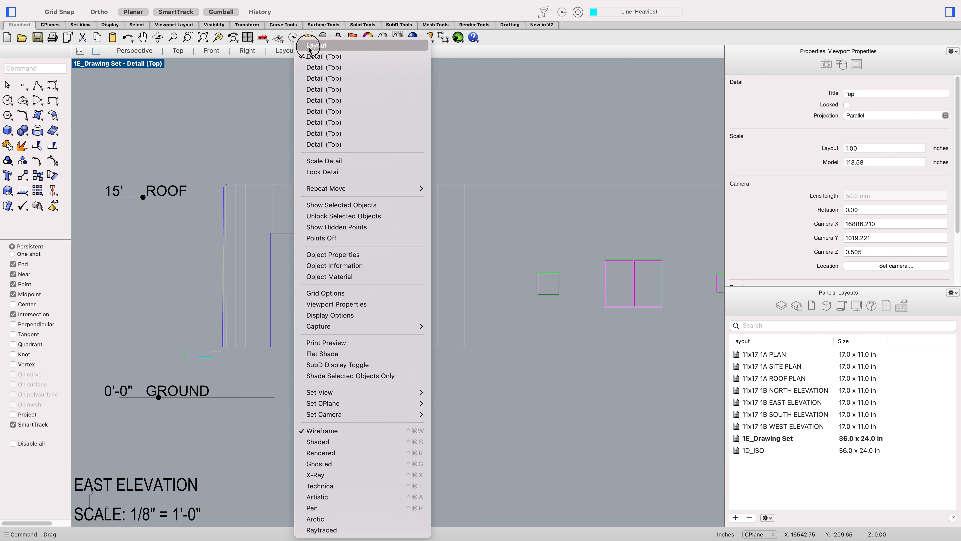
{"action": "left_click", "coordinate": [316, 46]}
Step: Zoom around the drawing set sheet to review all the plan, elevation and section details
{"action": "scroll", "coordinate": [369, 189], "scroll_direction": "down", "scroll_amount": 6}
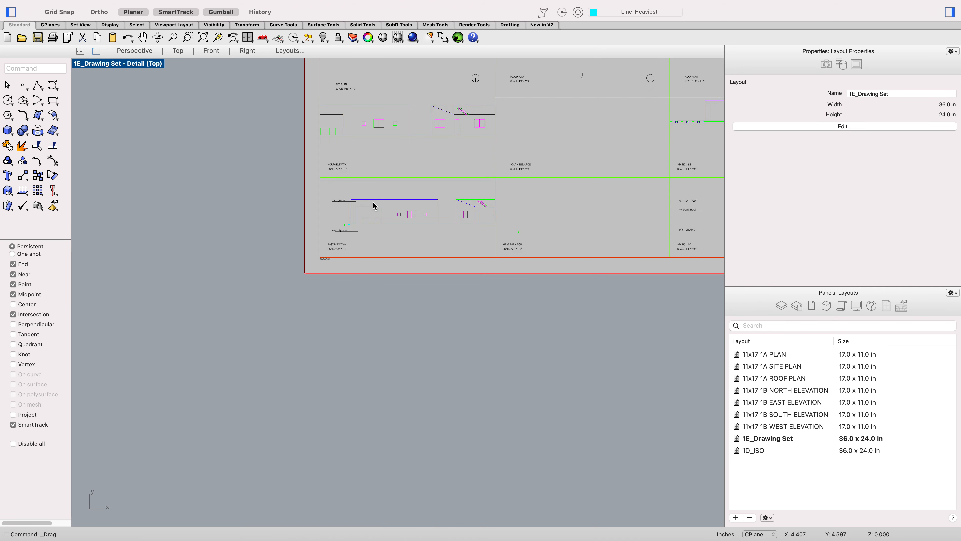
{"action": "scroll", "coordinate": [373, 201], "scroll_direction": "down", "scroll_amount": 3}
{"action": "scroll", "coordinate": [429, 176], "scroll_direction": "up", "scroll_amount": 3}
{"action": "scroll", "coordinate": [427, 176], "scroll_direction": "up", "scroll_amount": 8}
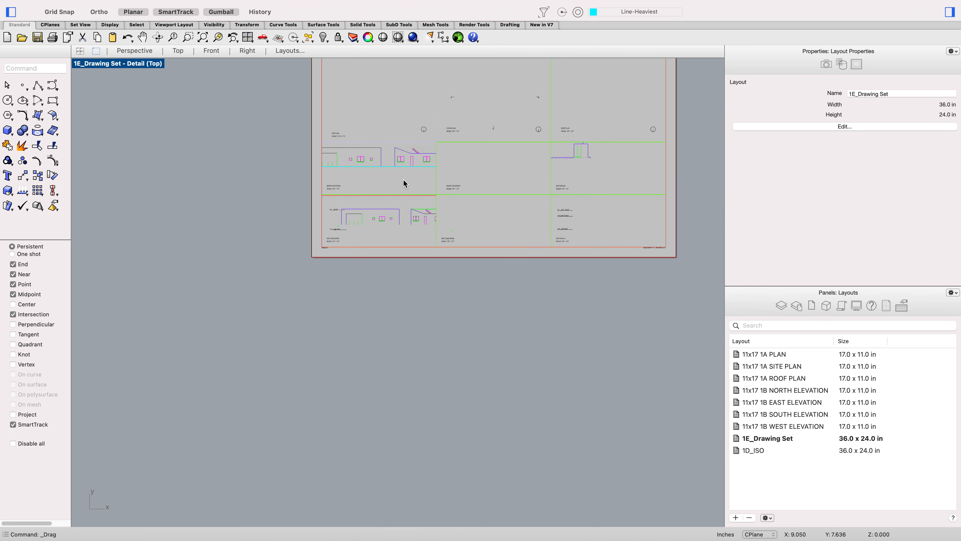
{"action": "scroll", "coordinate": [512, 102], "scroll_direction": "down", "scroll_amount": 4}
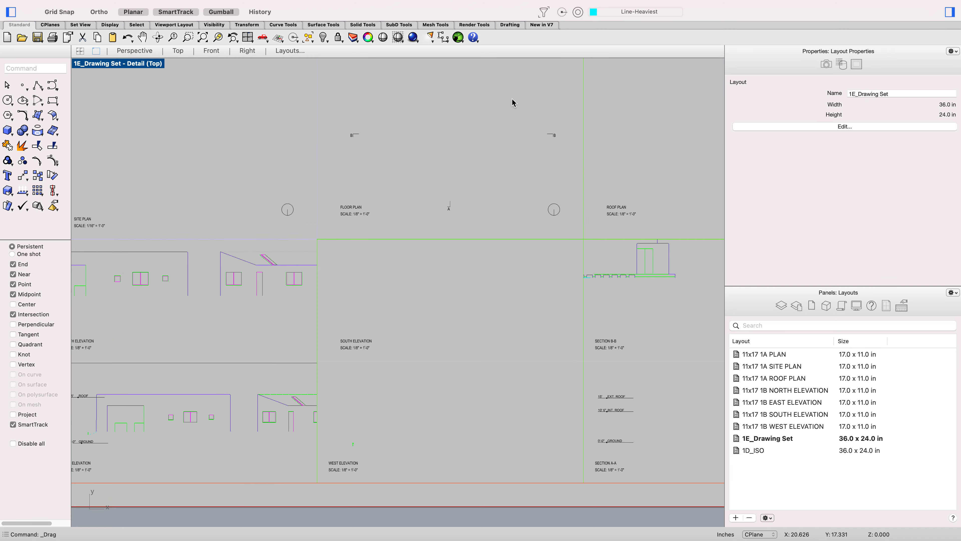
{"action": "scroll", "coordinate": [178, 340], "scroll_direction": "up", "scroll_amount": 2}
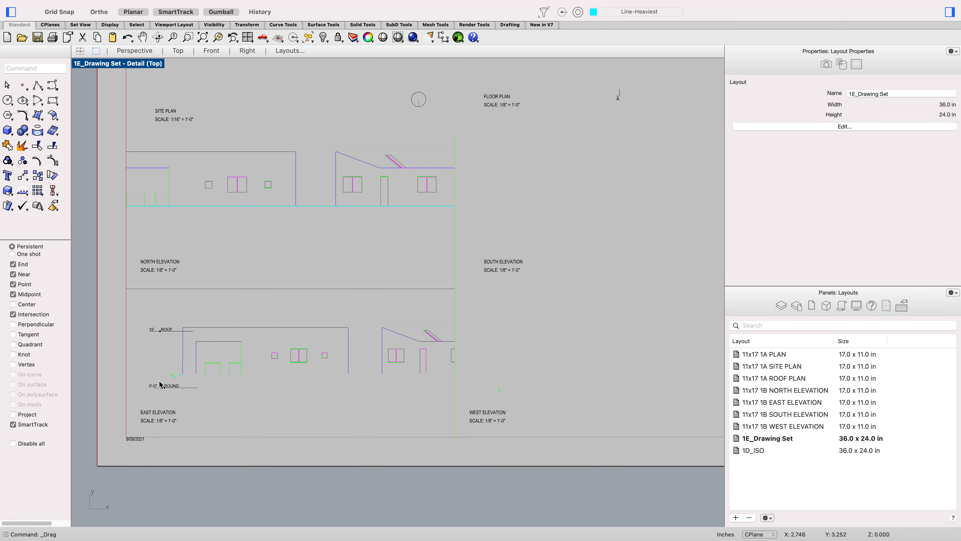
{"action": "scroll", "coordinate": [166, 384], "scroll_direction": "up", "scroll_amount": 5}
{"action": "scroll", "coordinate": [165, 390], "scroll_direction": "down", "scroll_amount": 6}
{"action": "scroll", "coordinate": [298, 301], "scroll_direction": "up", "scroll_amount": 3}
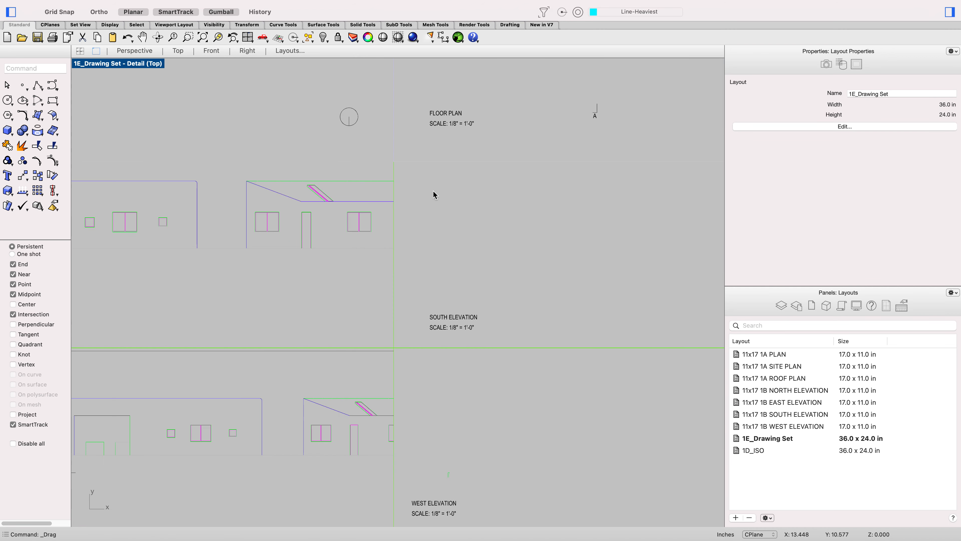
{"action": "scroll", "coordinate": [399, 216], "scroll_direction": "down", "scroll_amount": 5}
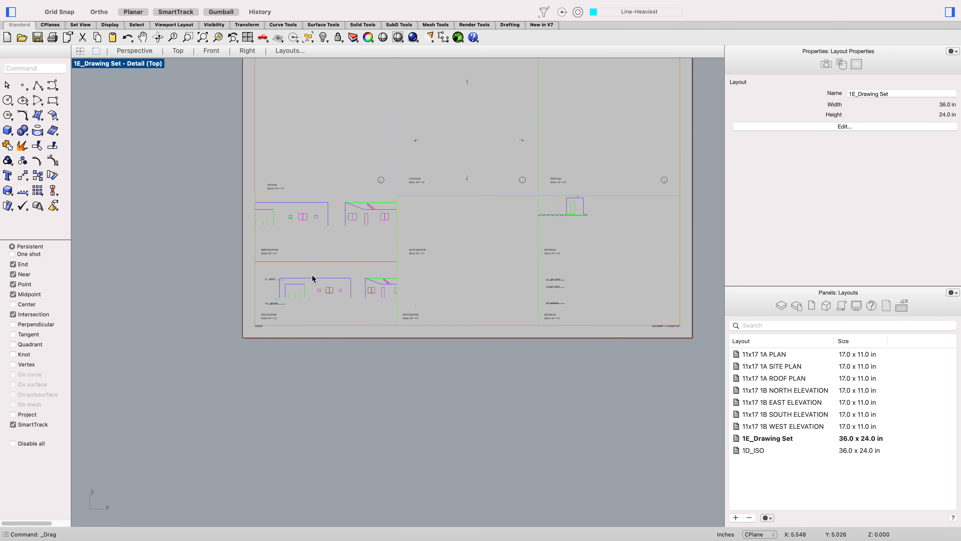
{"action": "scroll", "coordinate": [278, 309], "scroll_direction": "up", "scroll_amount": 5}
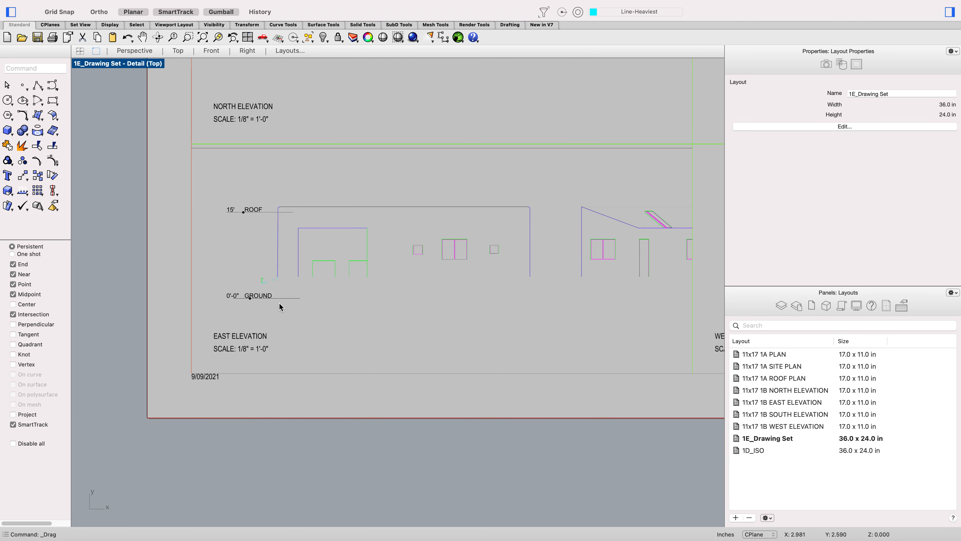
{"action": "scroll", "coordinate": [279, 307], "scroll_direction": "down", "scroll_amount": 5}
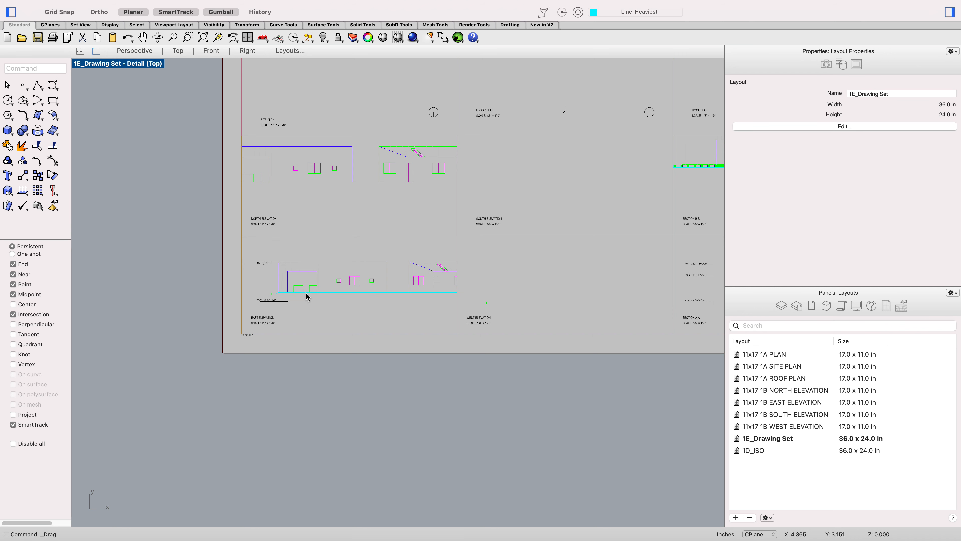
Step: In the Top model view, select and delete the old elevation linework sitting beside the elevation frames
{"action": "double_click", "coordinate": [307, 290]}
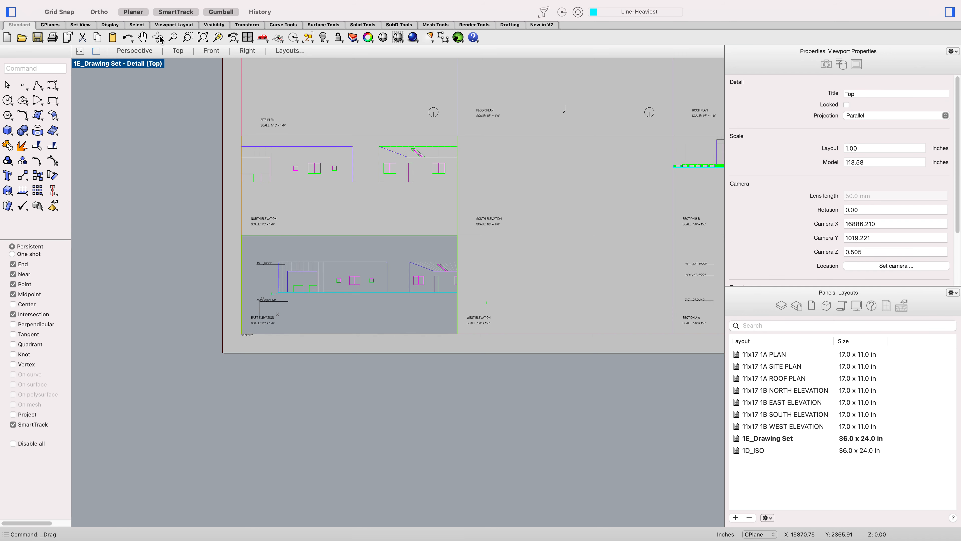
{"action": "left_click", "coordinate": [178, 51]}
{"action": "scroll", "coordinate": [212, 97], "scroll_direction": "down", "scroll_amount": 5}
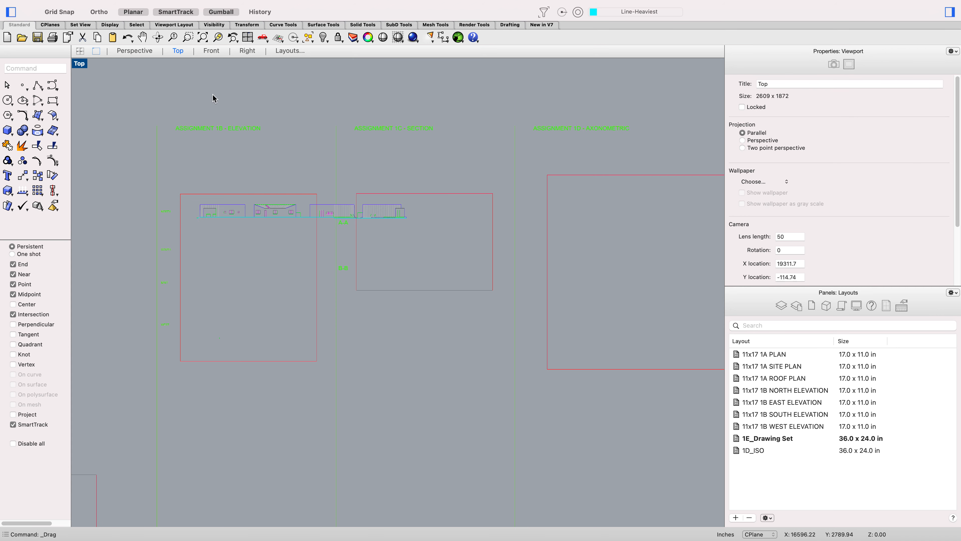
{"action": "left_click", "coordinate": [345, 178]}
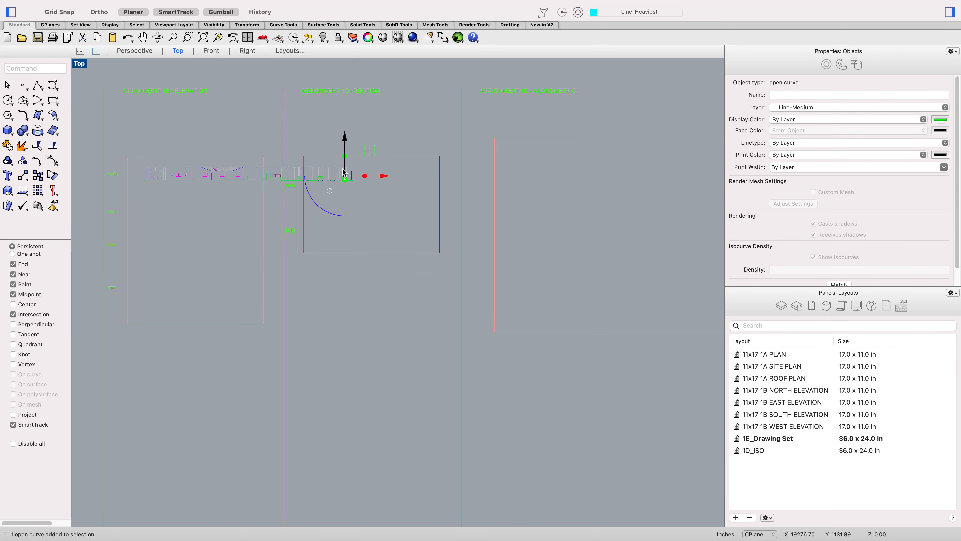
{"action": "scroll", "coordinate": [349, 172], "scroll_direction": "down", "scroll_amount": 3}
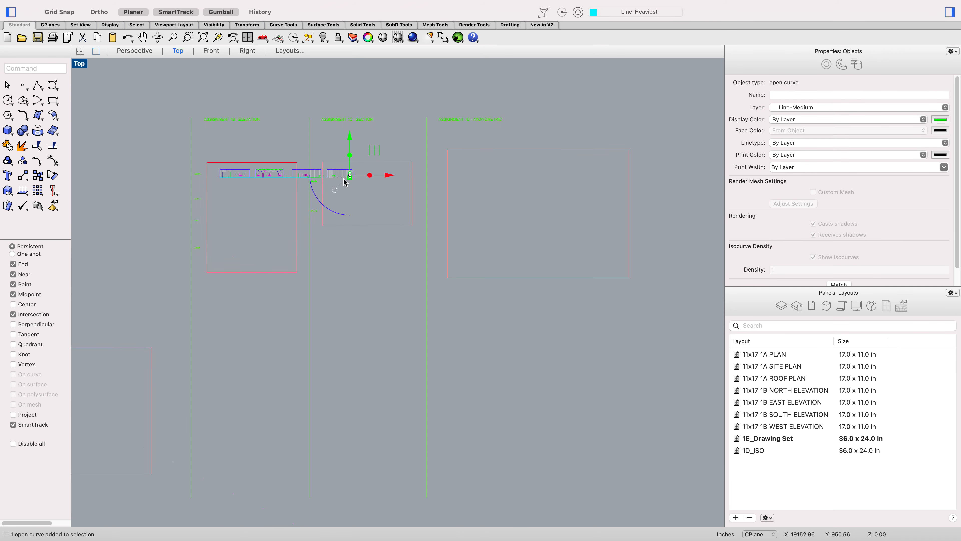
{"action": "scroll", "coordinate": [322, 174], "scroll_direction": "up", "scroll_amount": 3}
{"action": "scroll", "coordinate": [303, 178], "scroll_direction": "down", "scroll_amount": 3}
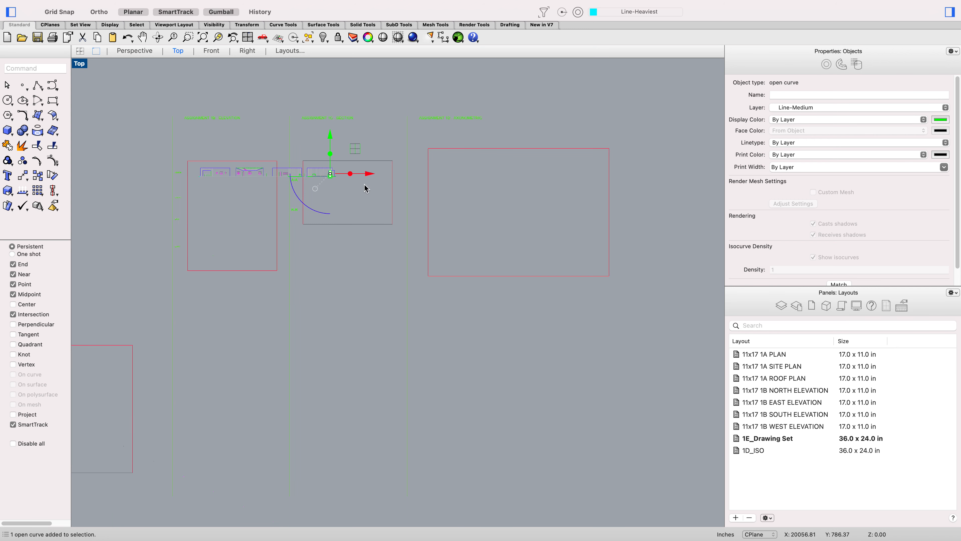
{"action": "scroll", "coordinate": [365, 185], "scroll_direction": "up", "scroll_amount": 2}
{"action": "left_click_drag", "start_coordinate": [365, 185], "coordinate": [159, 157]}
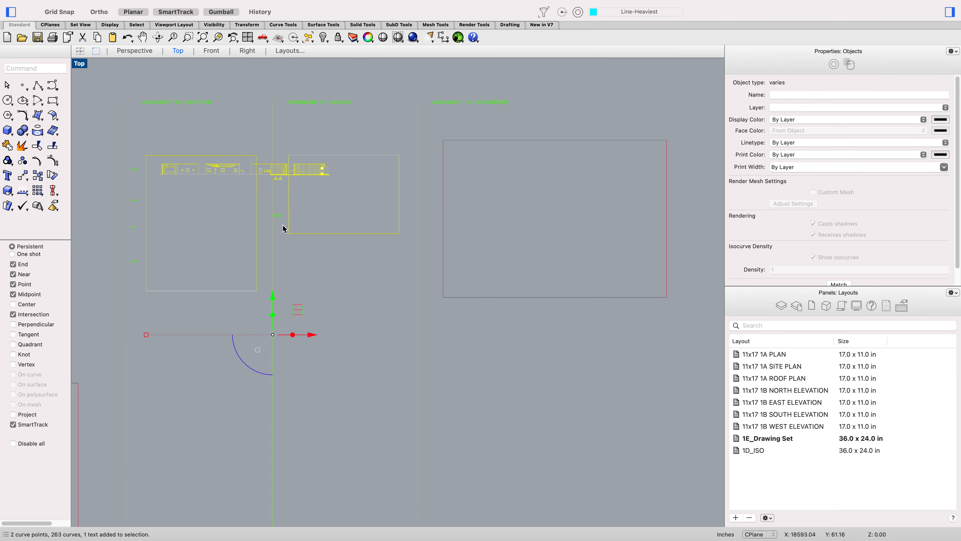
{"action": "left_click_drag", "start_coordinate": [328, 220], "coordinate": [212, 177]}
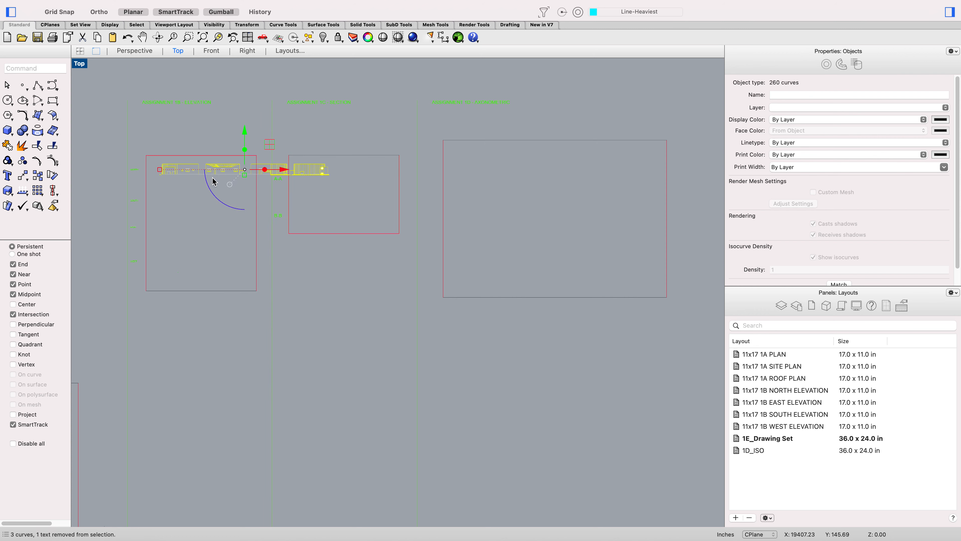
{"action": "key", "text": "Delete"}
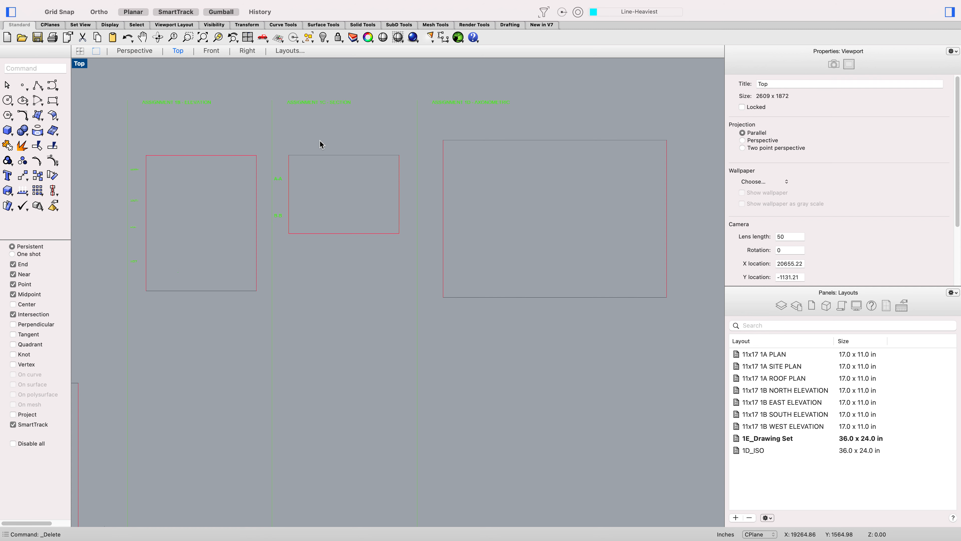
Step: Save the drawing set template file
{"action": "scroll", "coordinate": [320, 144], "scroll_direction": "down", "scroll_amount": 10}
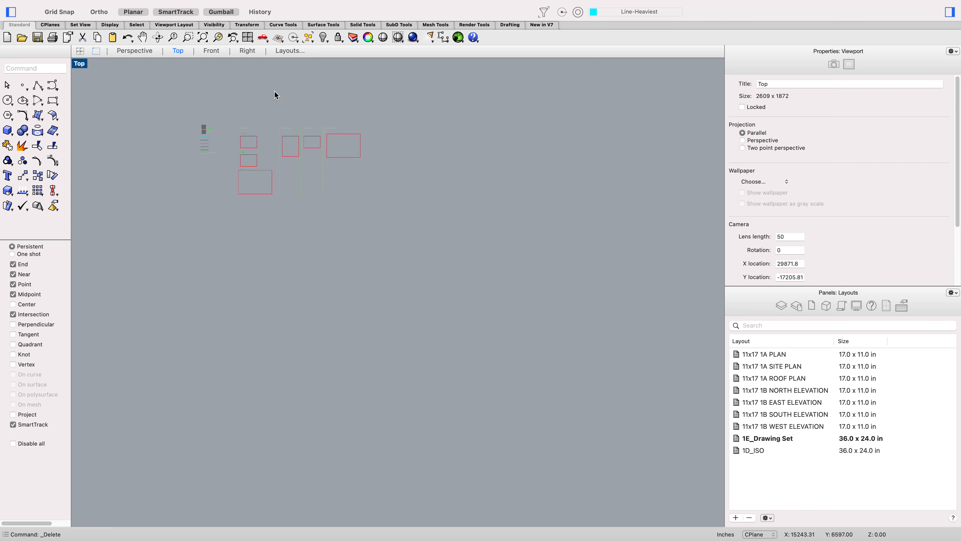
{"action": "key", "text": "super+s"}
{"action": "key", "text": "ctrl+Left"}
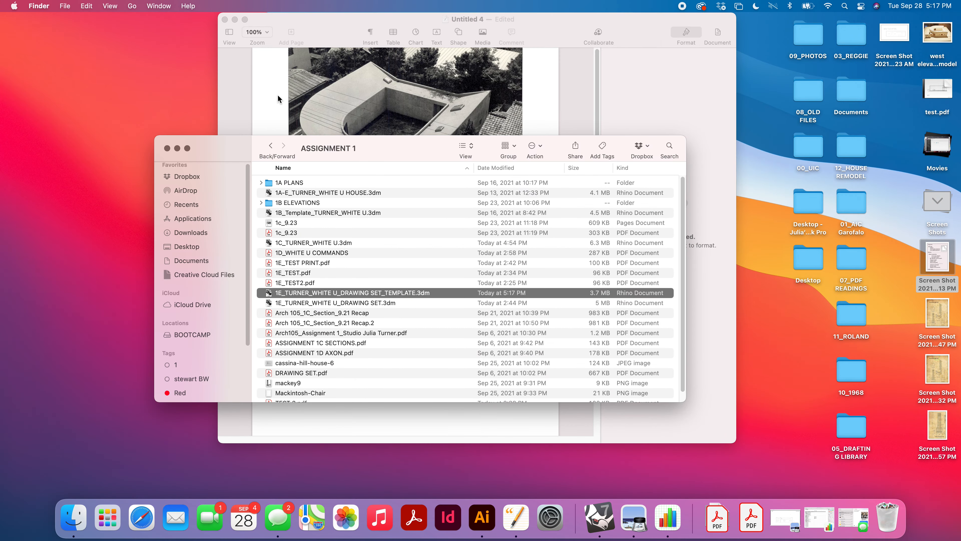
{"action": "key", "text": "ctrl+Right"}
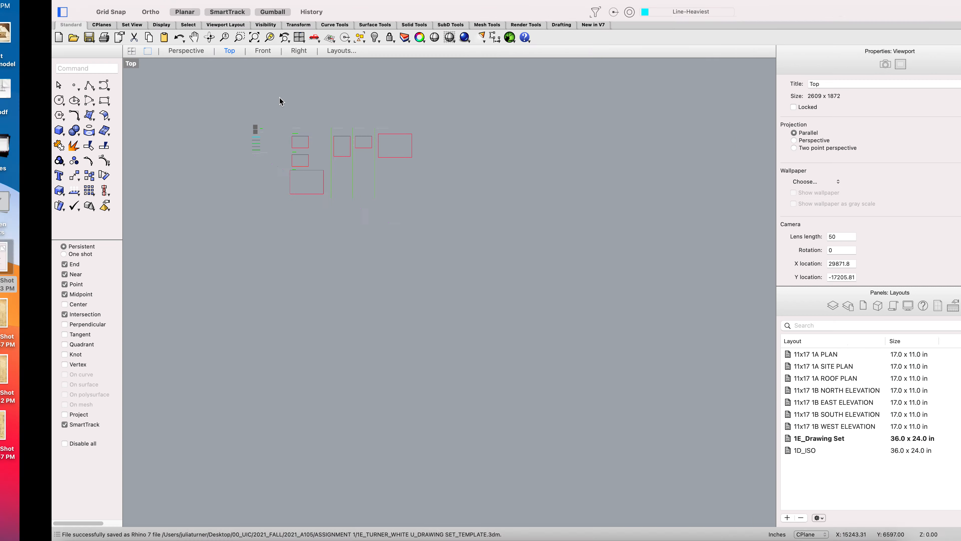
Step: In the layer list, set the Patt - gradient layer's print color to Gray
{"action": "left_click", "coordinate": [781, 305]}
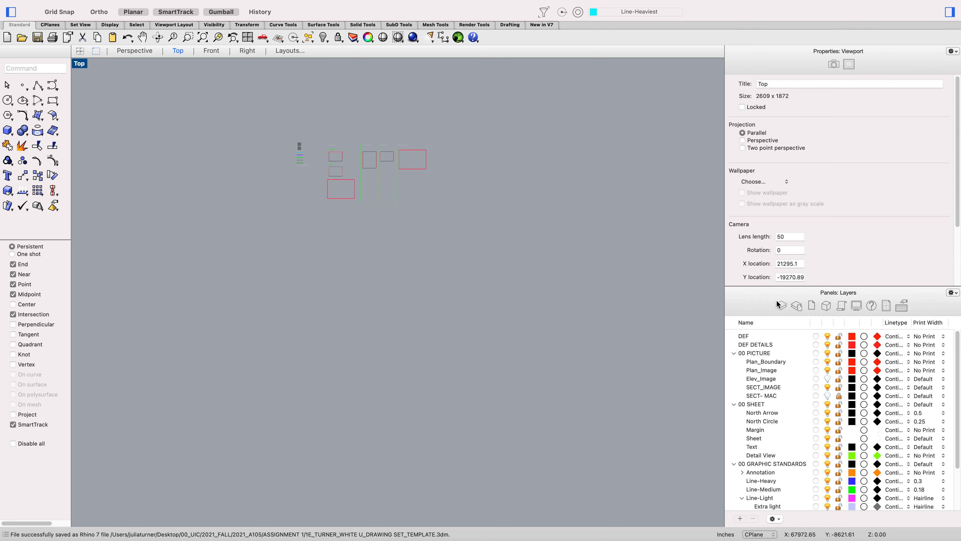
{"action": "scroll", "coordinate": [926, 437], "scroll_direction": "down", "scroll_amount": 2}
{"action": "scroll", "coordinate": [926, 438], "scroll_direction": "down", "scroll_amount": 1}
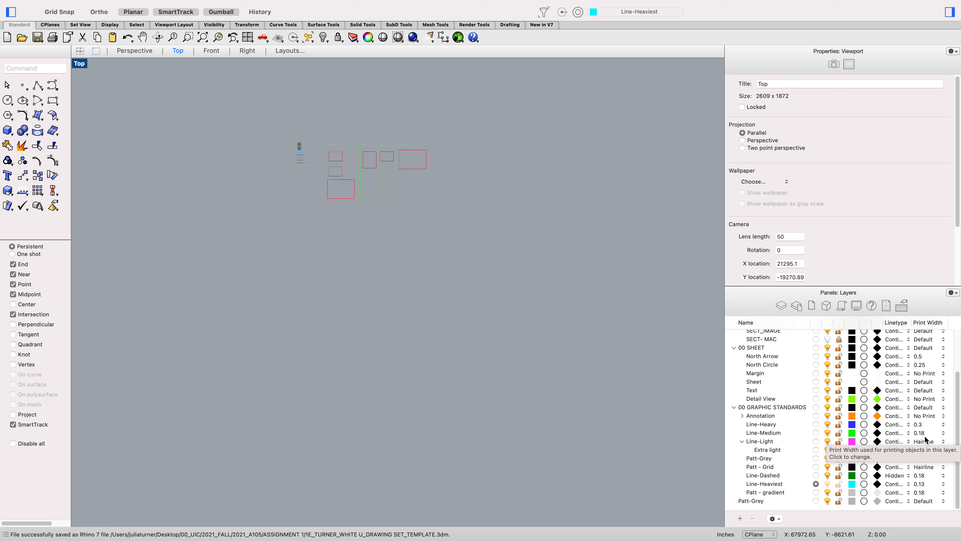
{"action": "left_click", "coordinate": [923, 494]}
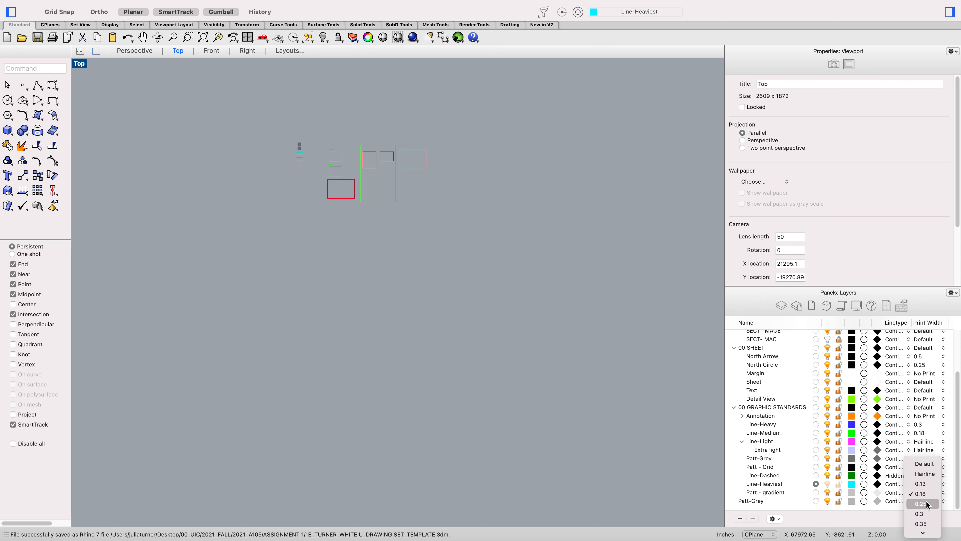
{"action": "left_click", "coordinate": [925, 495]}
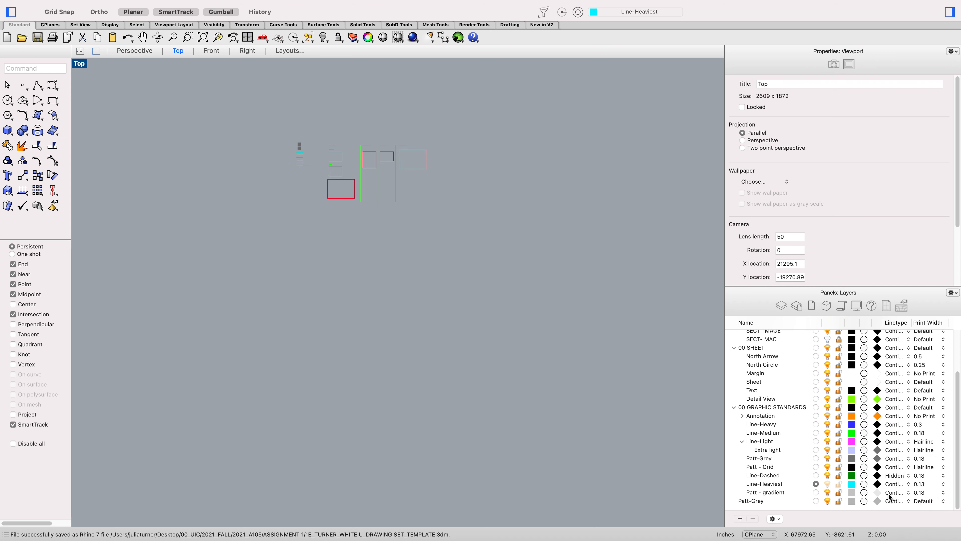
{"action": "left_click", "coordinate": [877, 492]}
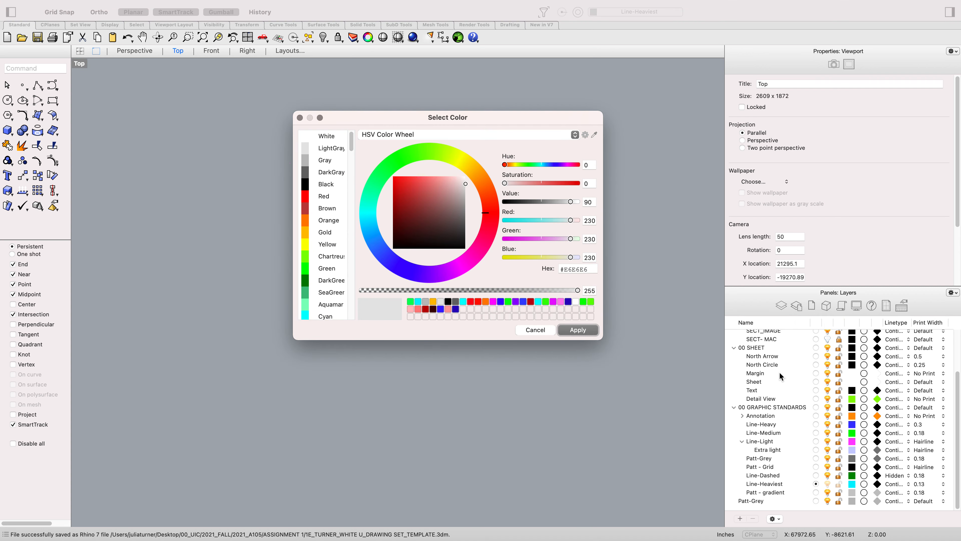
{"action": "left_click", "coordinate": [325, 160]}
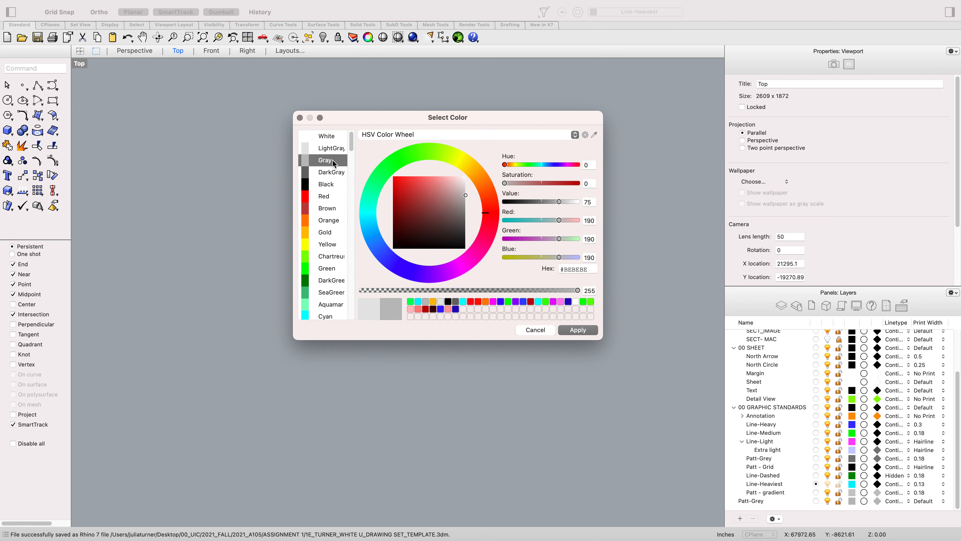
{"action": "left_click", "coordinate": [588, 330]}
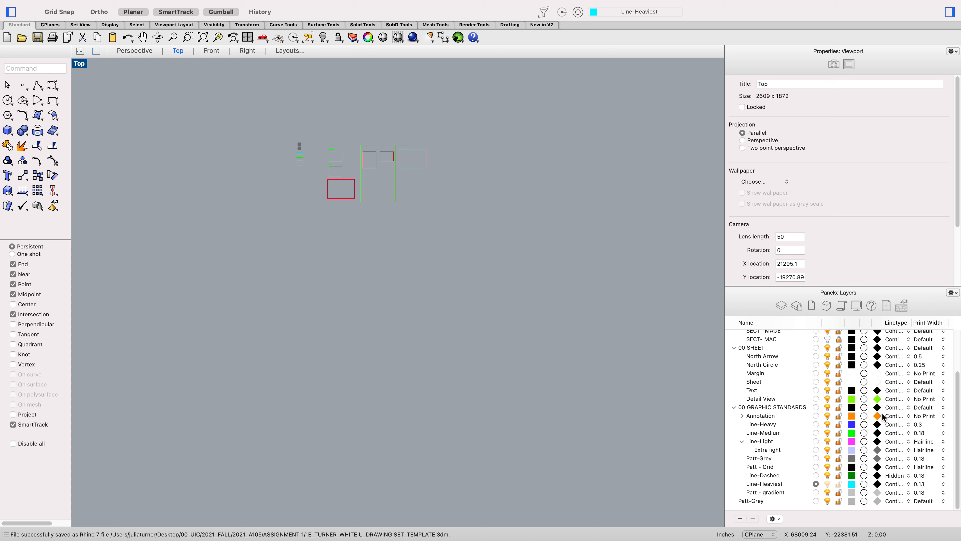
Step: Set the Line-Heaviest layer's print width to 0.5
{"action": "left_click", "coordinate": [781, 492]}
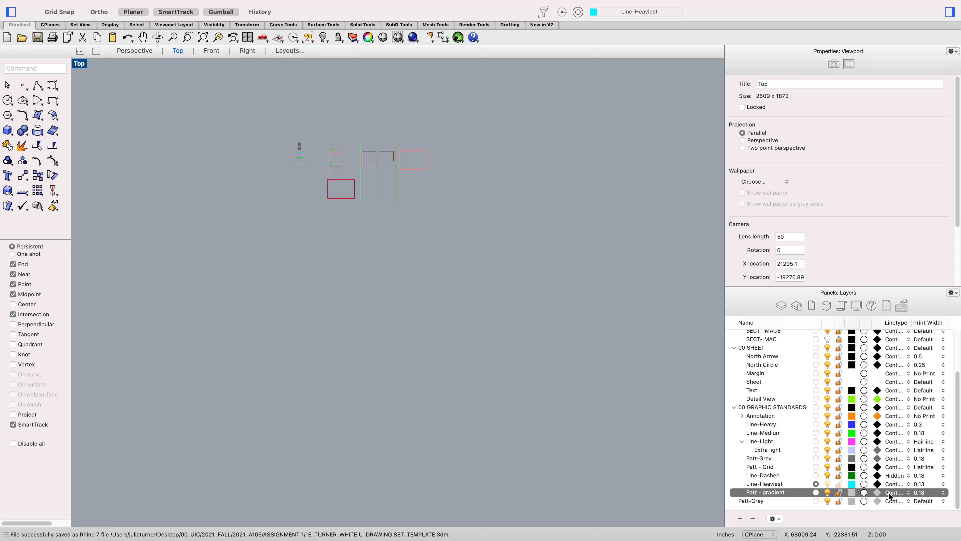
{"action": "left_click", "coordinate": [915, 491]}
{"action": "scroll", "coordinate": [920, 507], "scroll_direction": "down", "scroll_amount": 2}
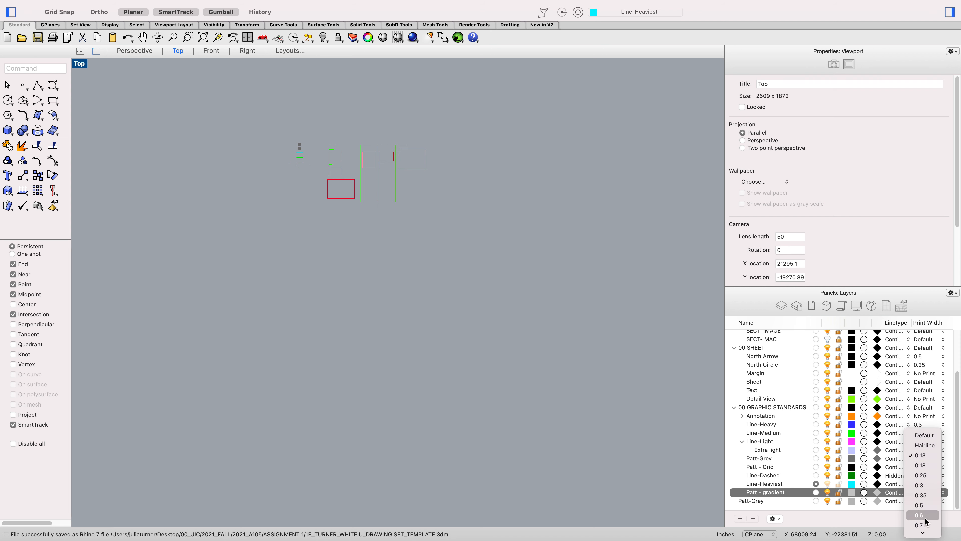
{"action": "key", "text": "Escape"}
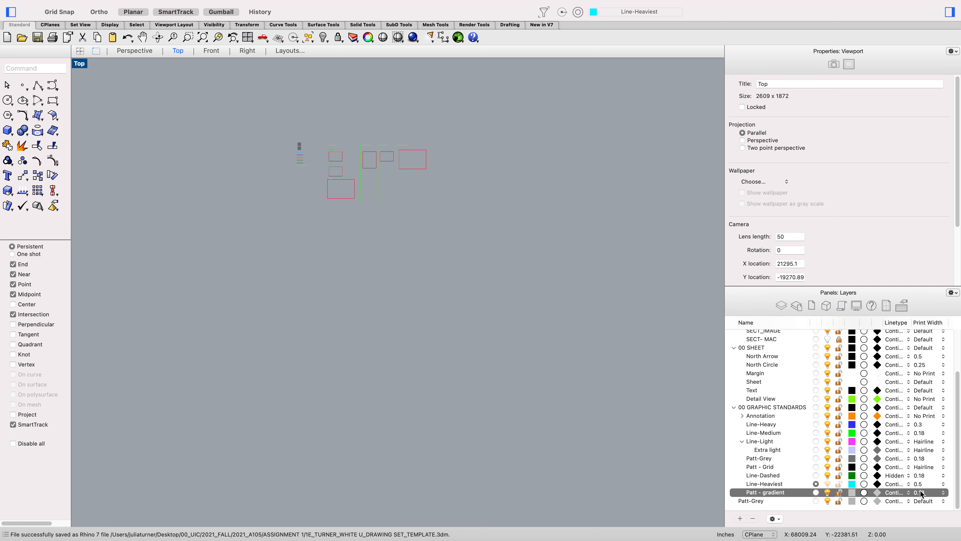
Step: Change the Line-Heavy layer's print width to 0.35 and back to 0.3
{"action": "left_click", "coordinate": [918, 425]}
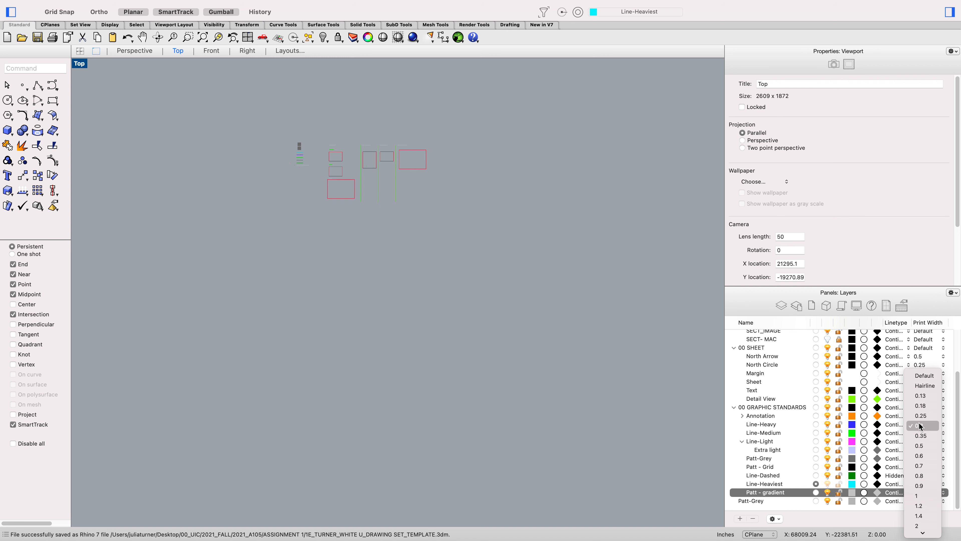
{"action": "left_click", "coordinate": [922, 434]}
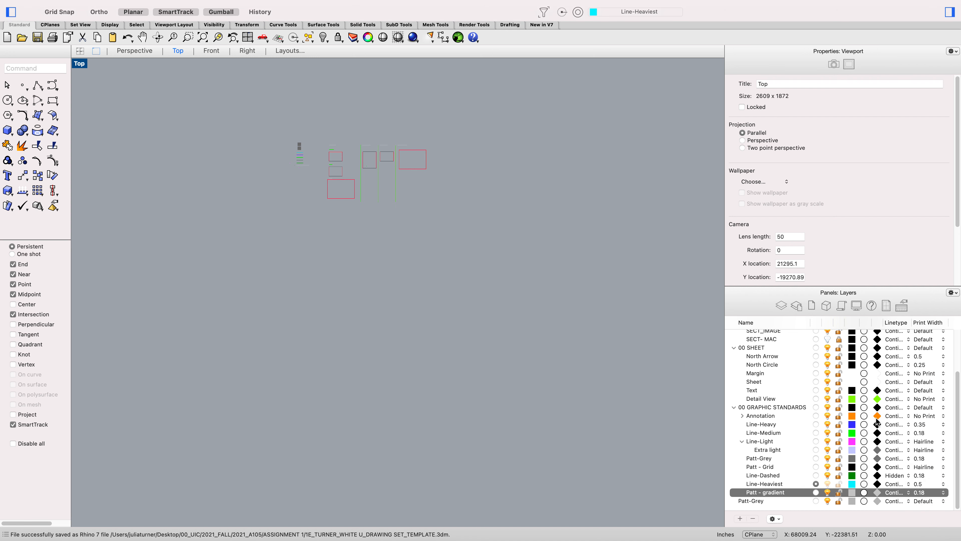
{"action": "left_click", "coordinate": [920, 424]}
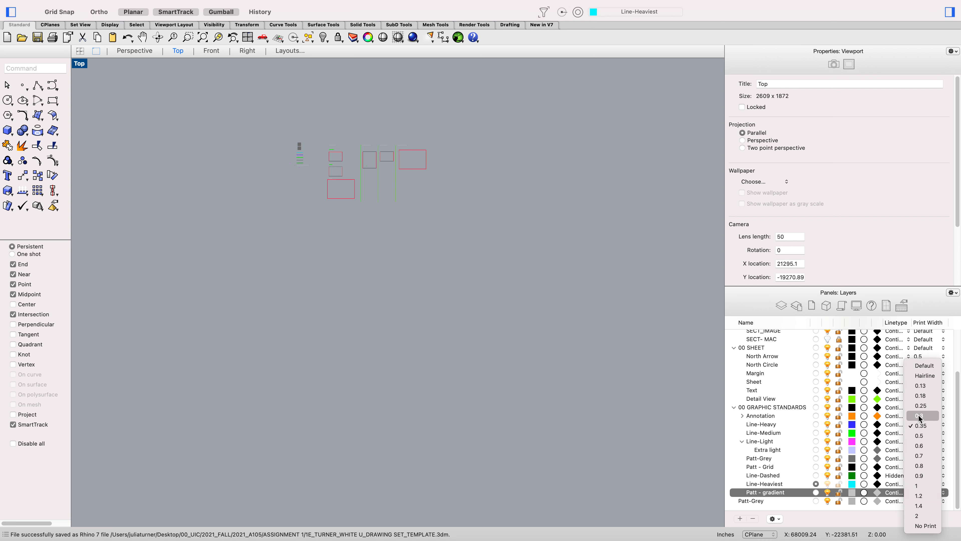
{"action": "left_click", "coordinate": [917, 416]}
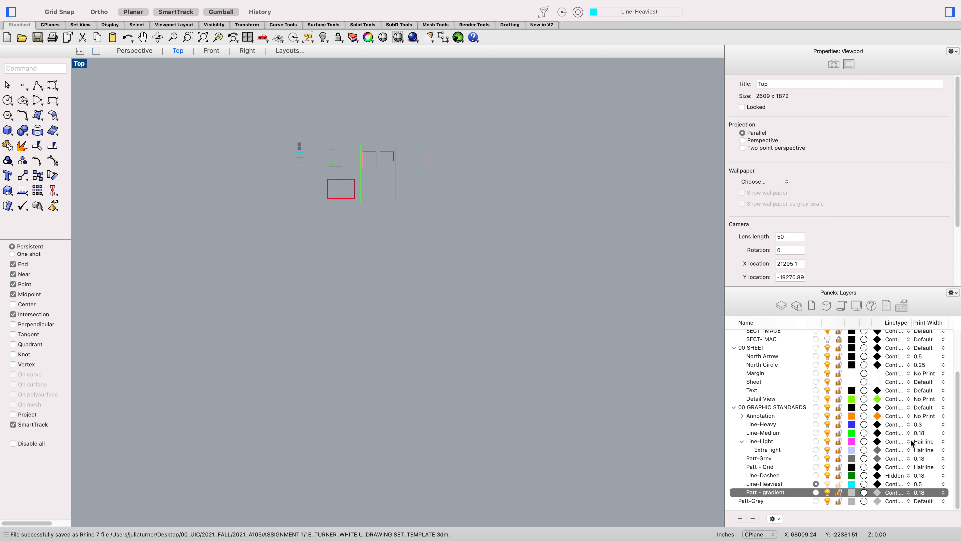
Step: Set the Line-Light layer's print width to 0.13
{"action": "left_click", "coordinate": [926, 442]}
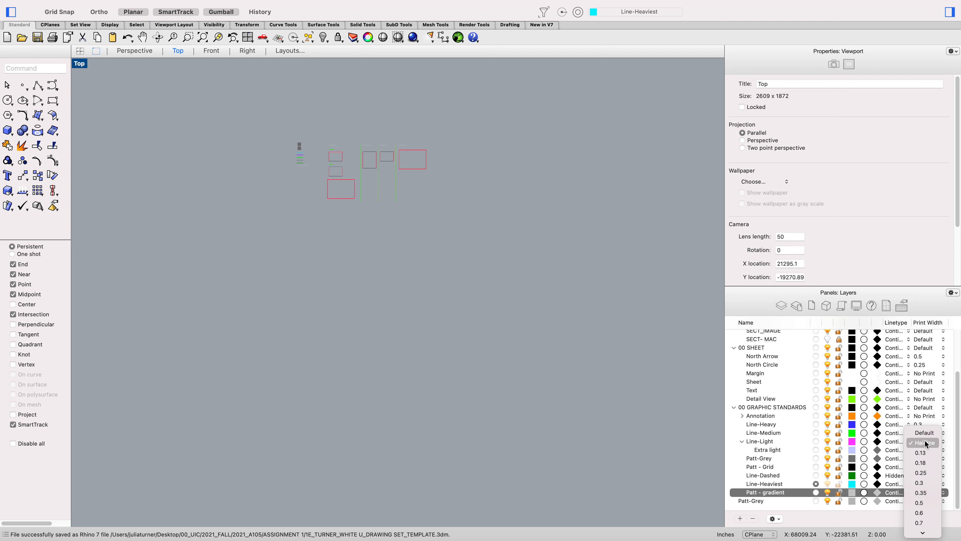
{"action": "left_click", "coordinate": [926, 443]}
{"action": "left_click", "coordinate": [791, 442]}
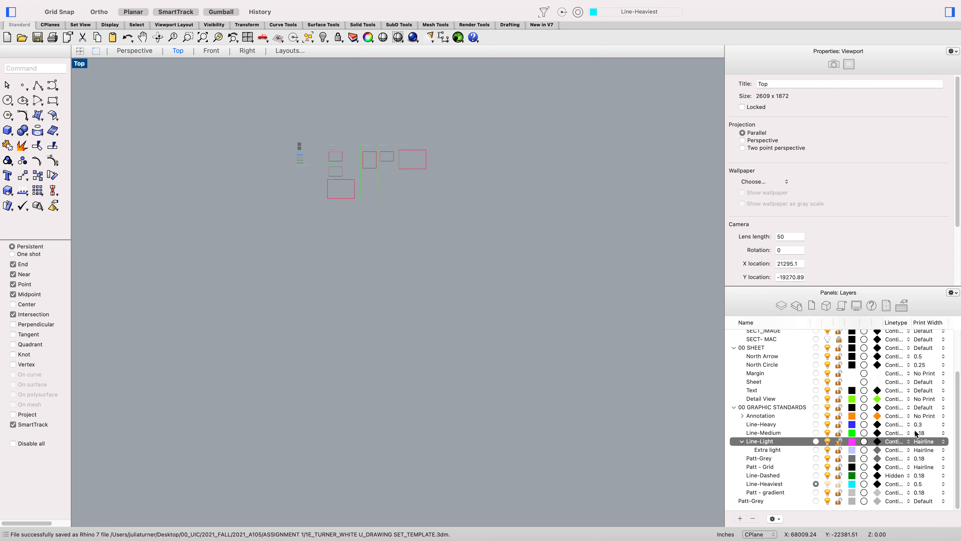
{"action": "left_click", "coordinate": [926, 442]}
{"action": "left_click", "coordinate": [920, 452]}
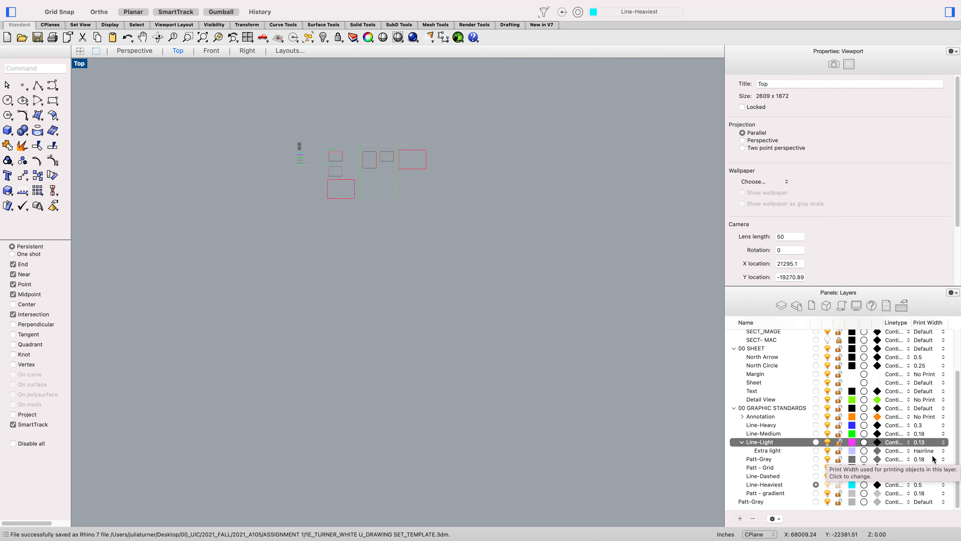
Step: Switch to the Finder window of the ASSIGNMENT 1 folder and move it across the desktop
{"action": "left_click", "coordinate": [446, 425]}
{"action": "key", "text": "ctrl+Left"}
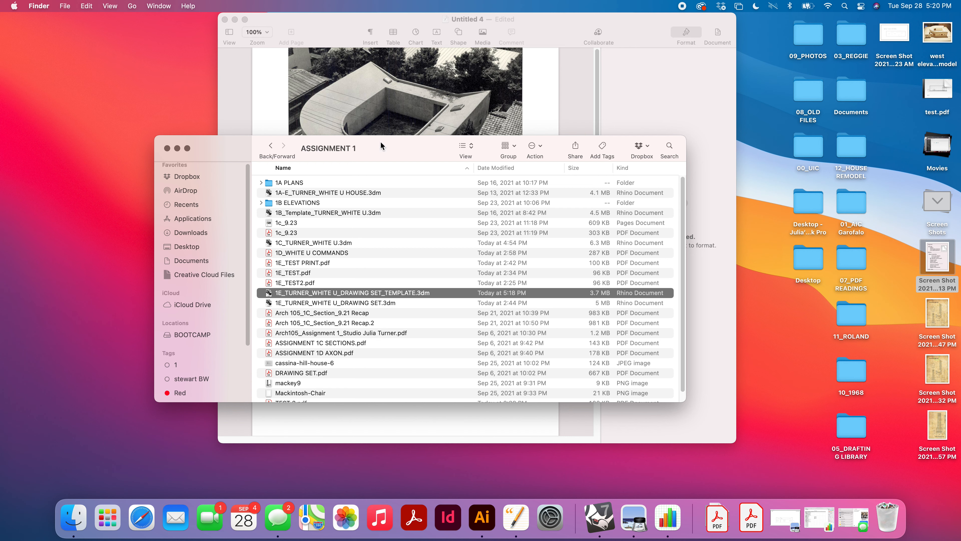
{"action": "left_click_drag", "start_coordinate": [381, 148], "coordinate": [526, 128]}
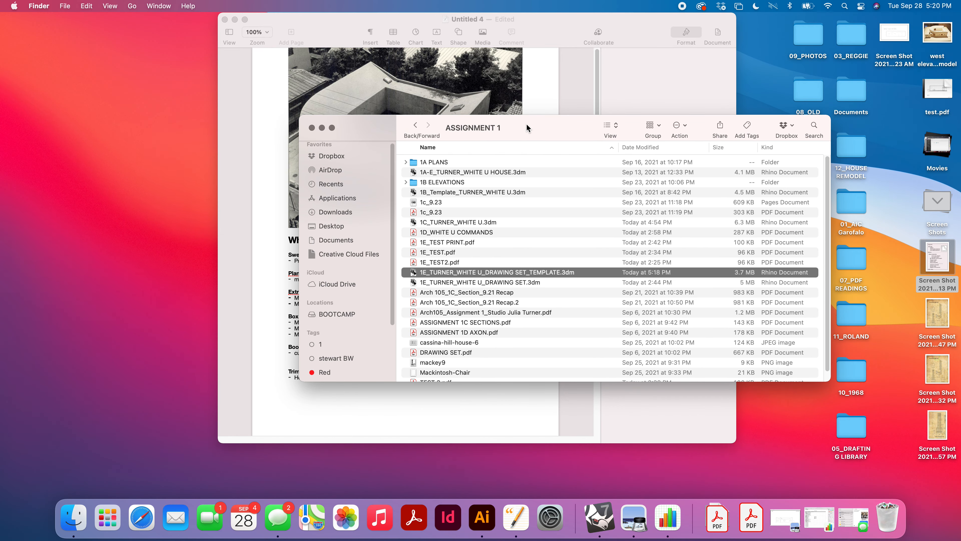